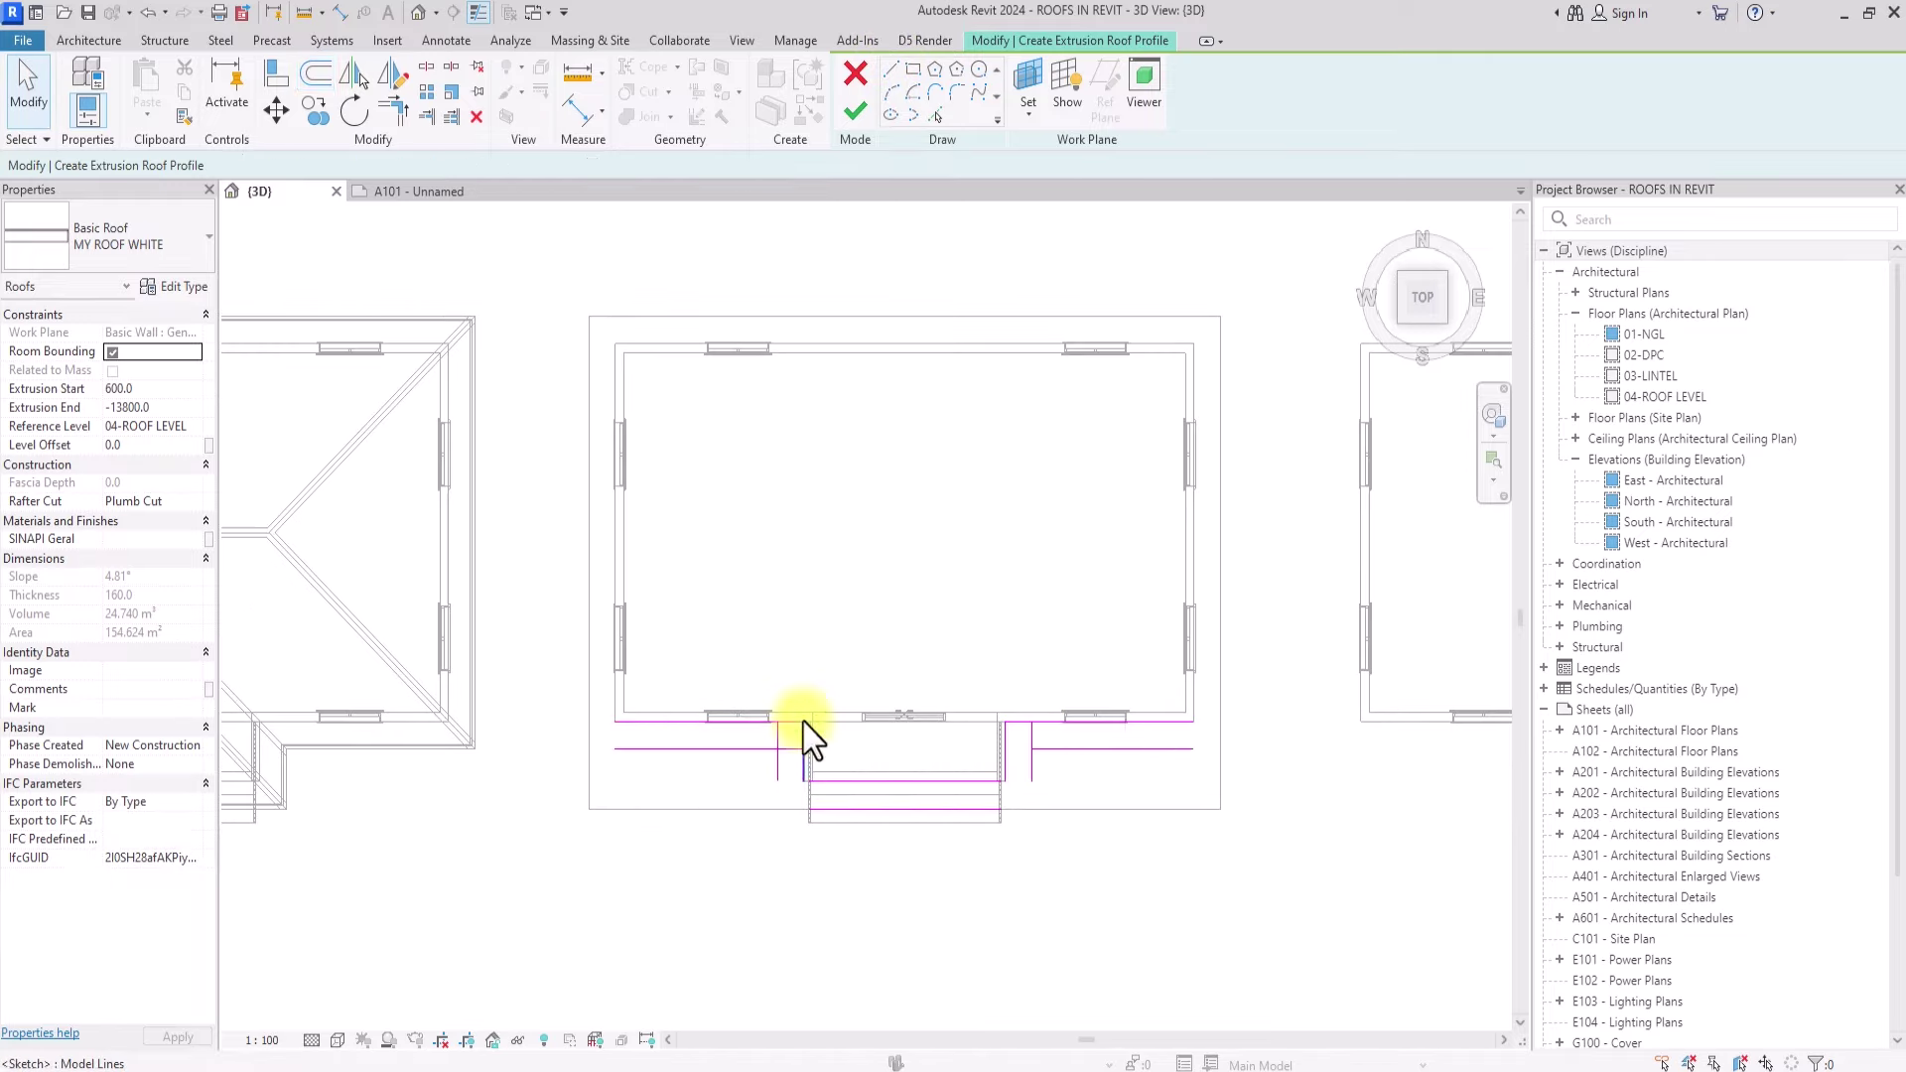
left_click(429, 65)
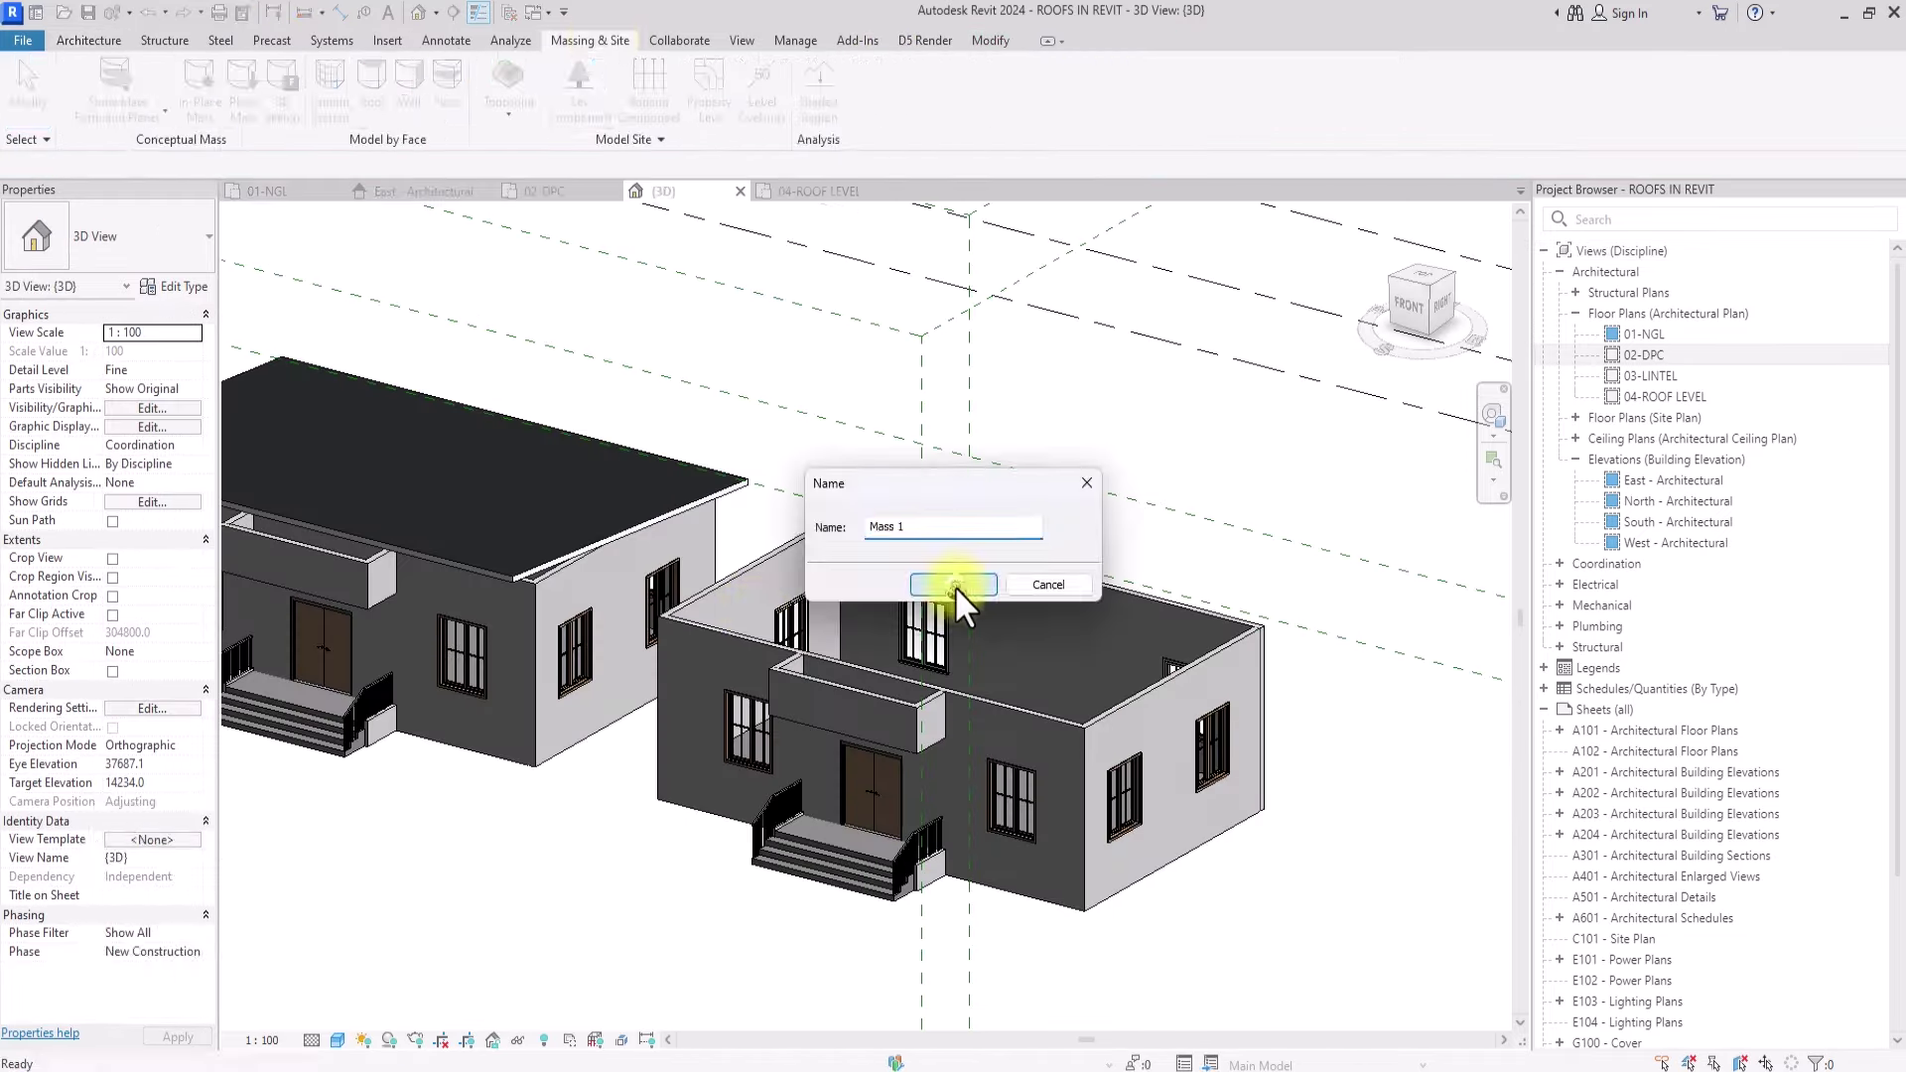
left_click(953, 585)
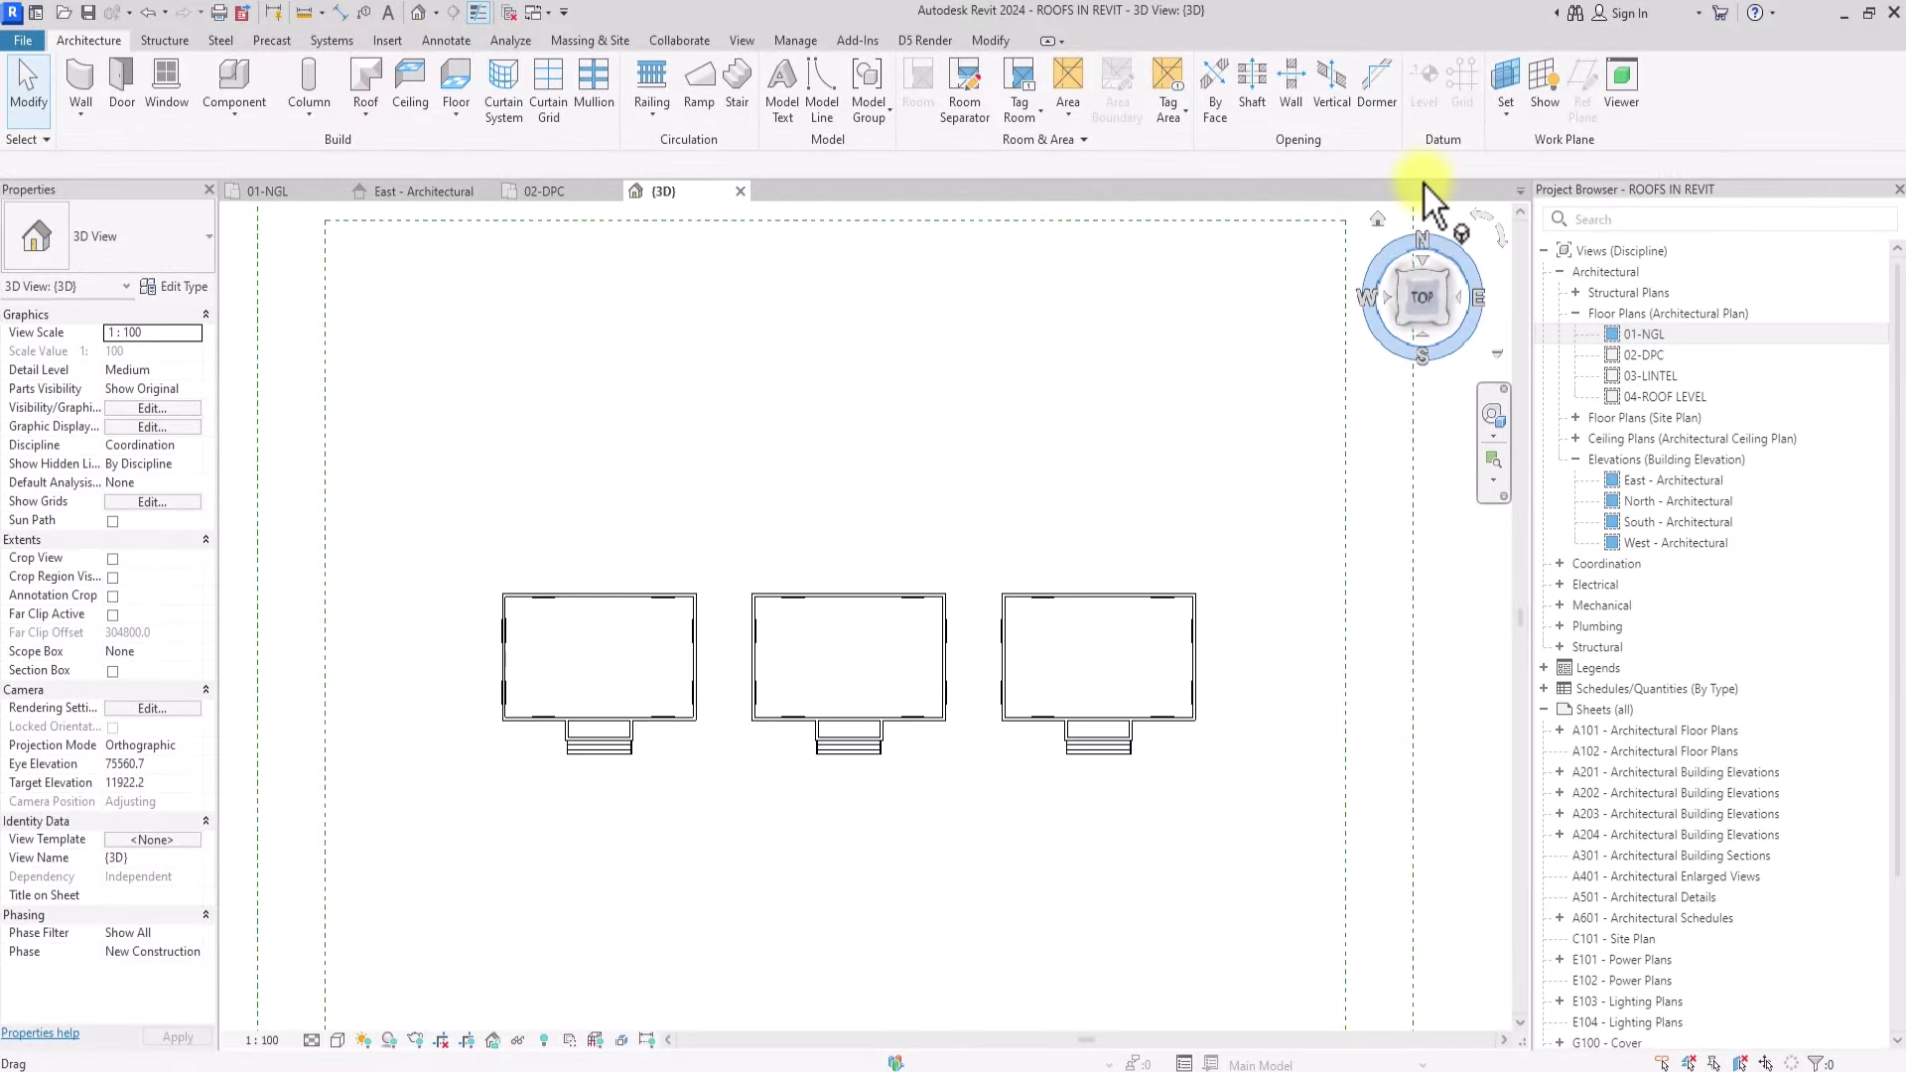
Step: Start a Roof by Footprint and place it on the 04-ROOF LEVEL level
mouse_move(1431, 302)
left_mouse_down()
mouse_move(1430, 1021)
mouse_move(1485, 1004)
mouse_move(314, 968)
mouse_move(1438, 969)
mouse_move(1301, 955)
left_mouse_up()
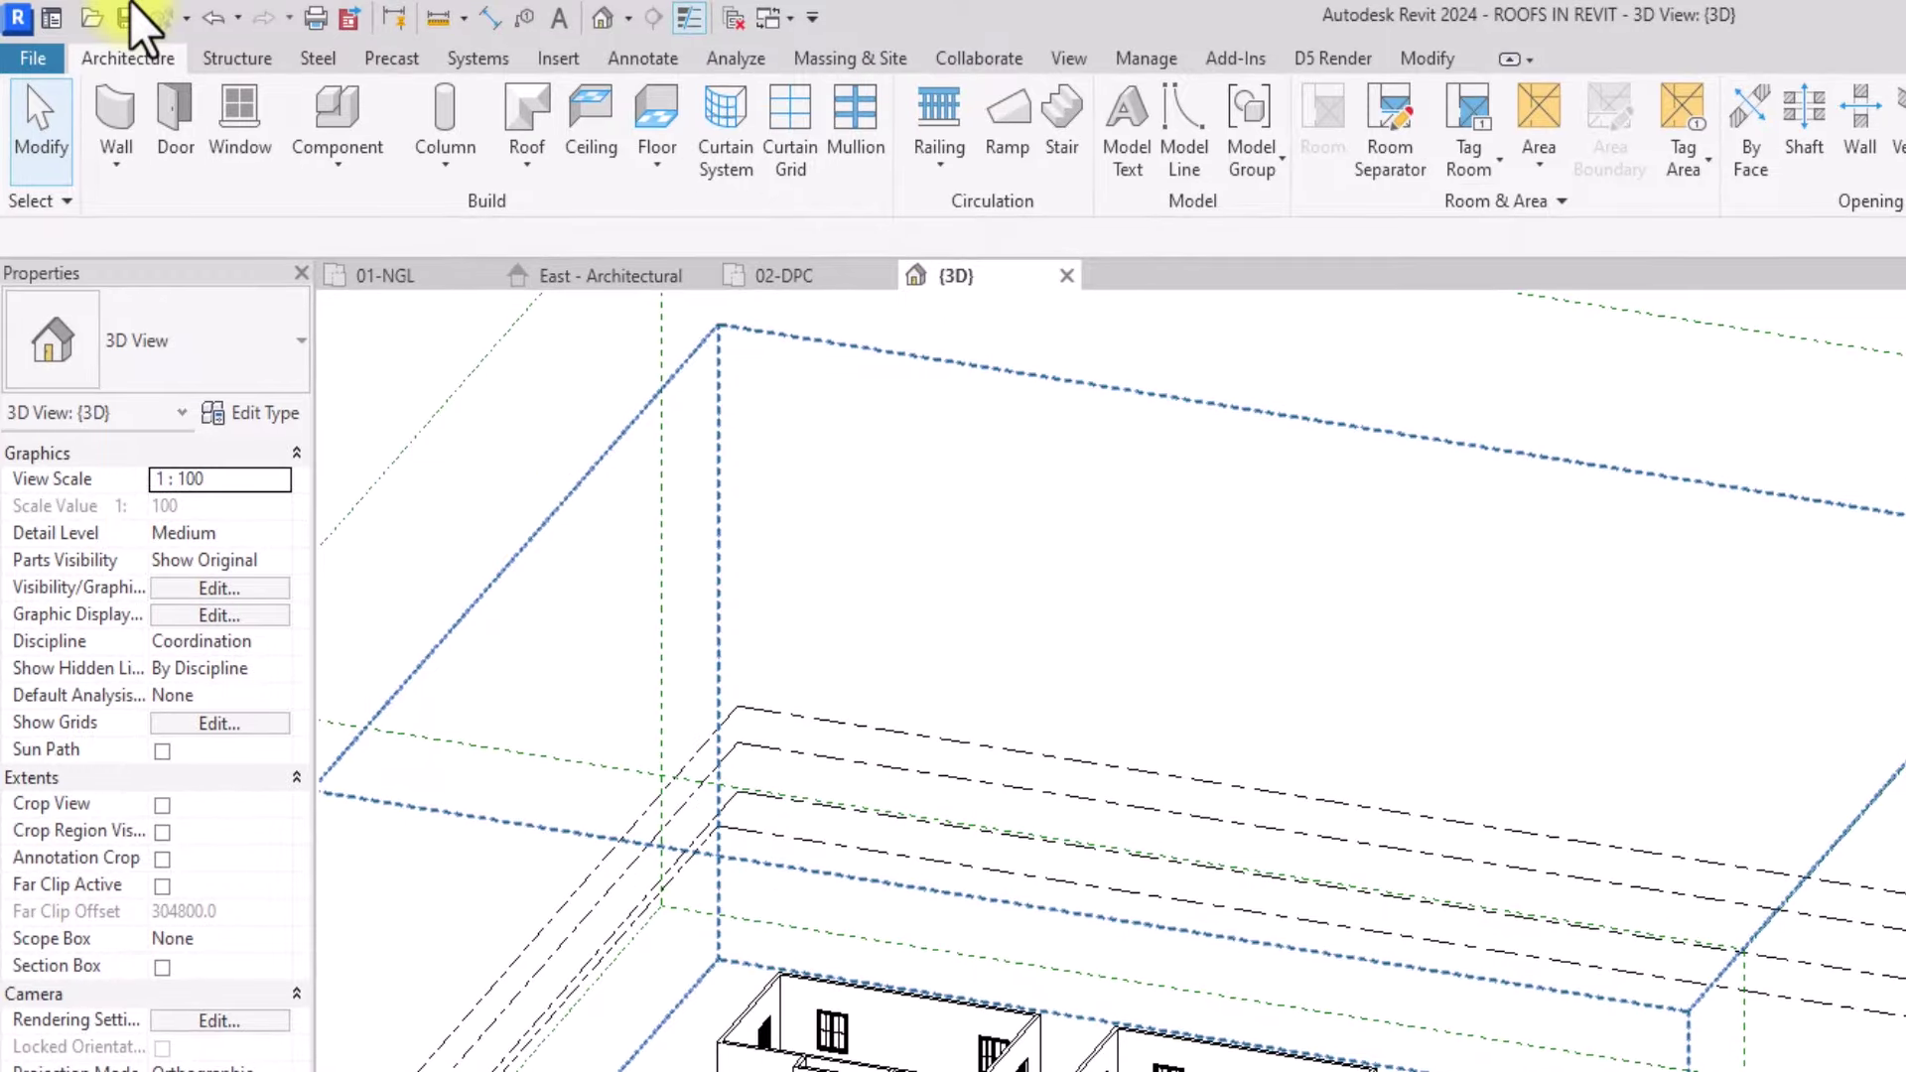
left_click(526, 157)
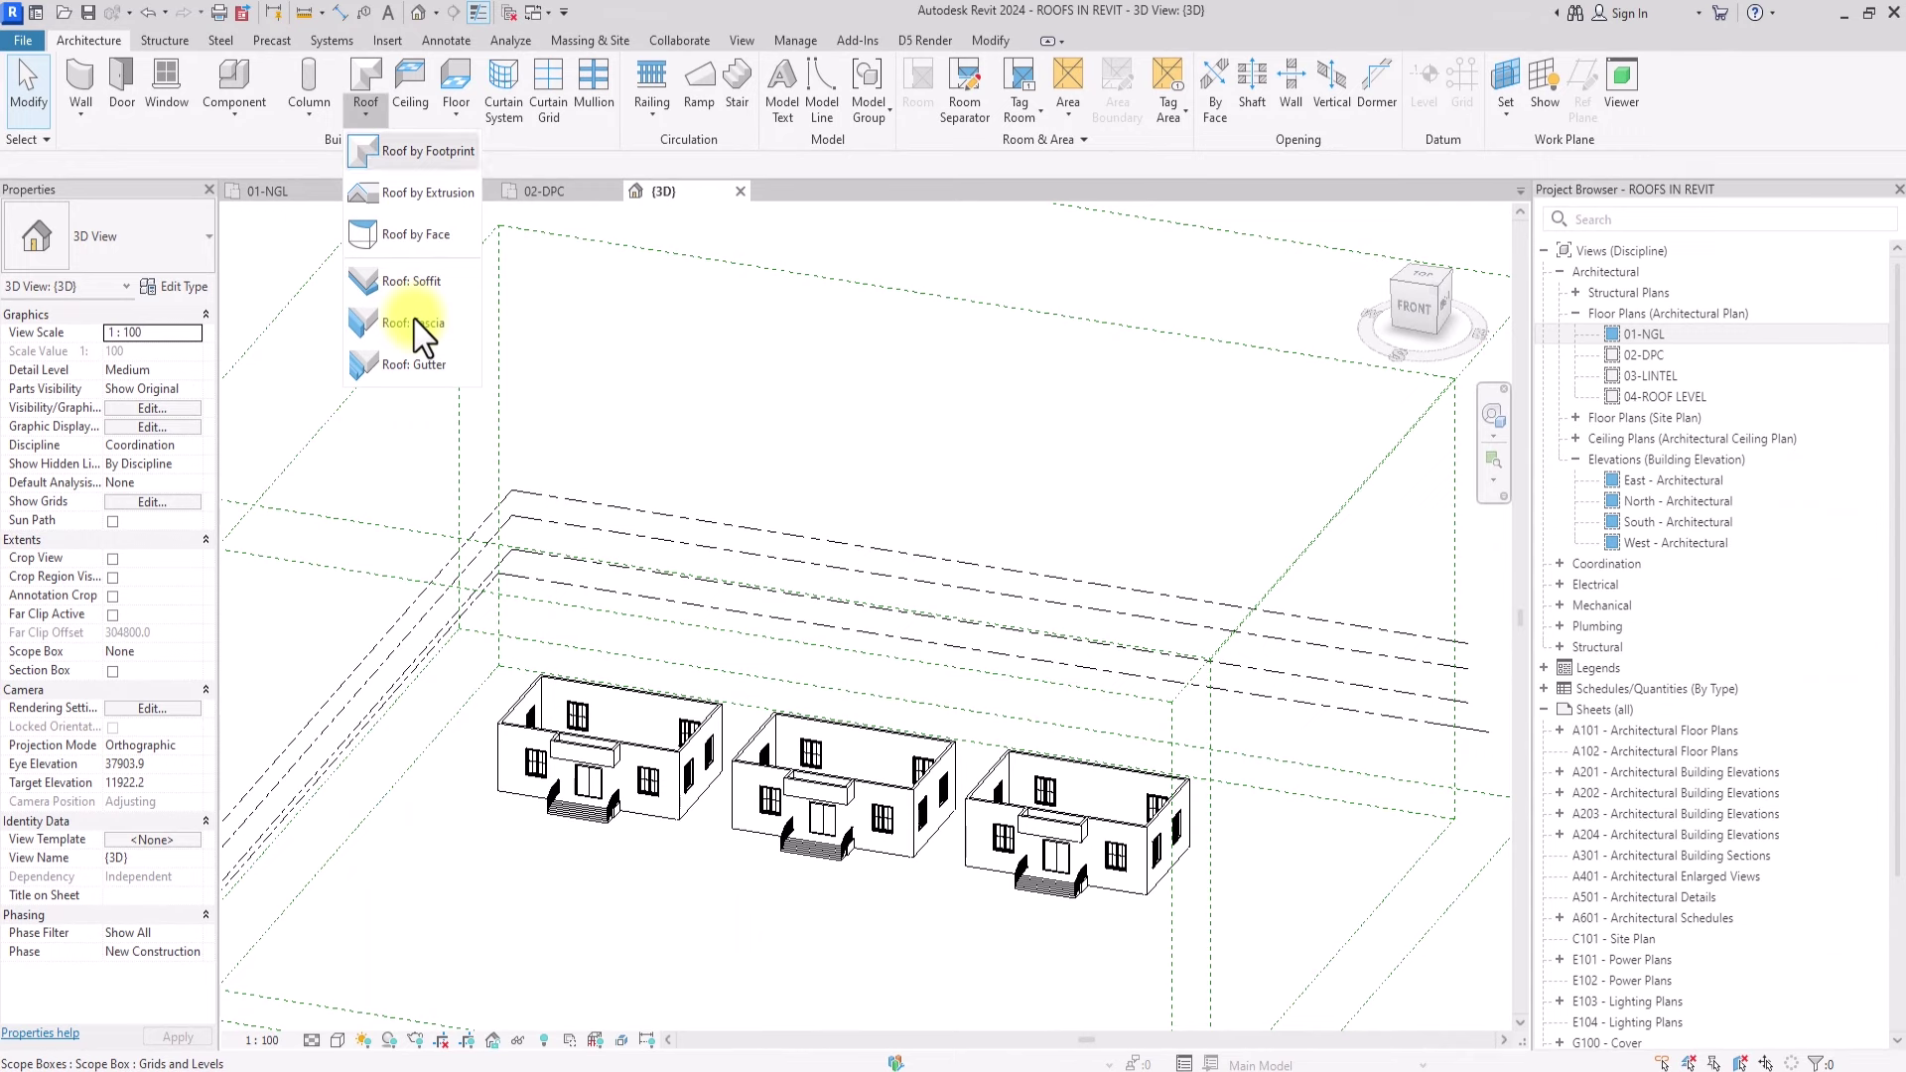
left_click(421, 151)
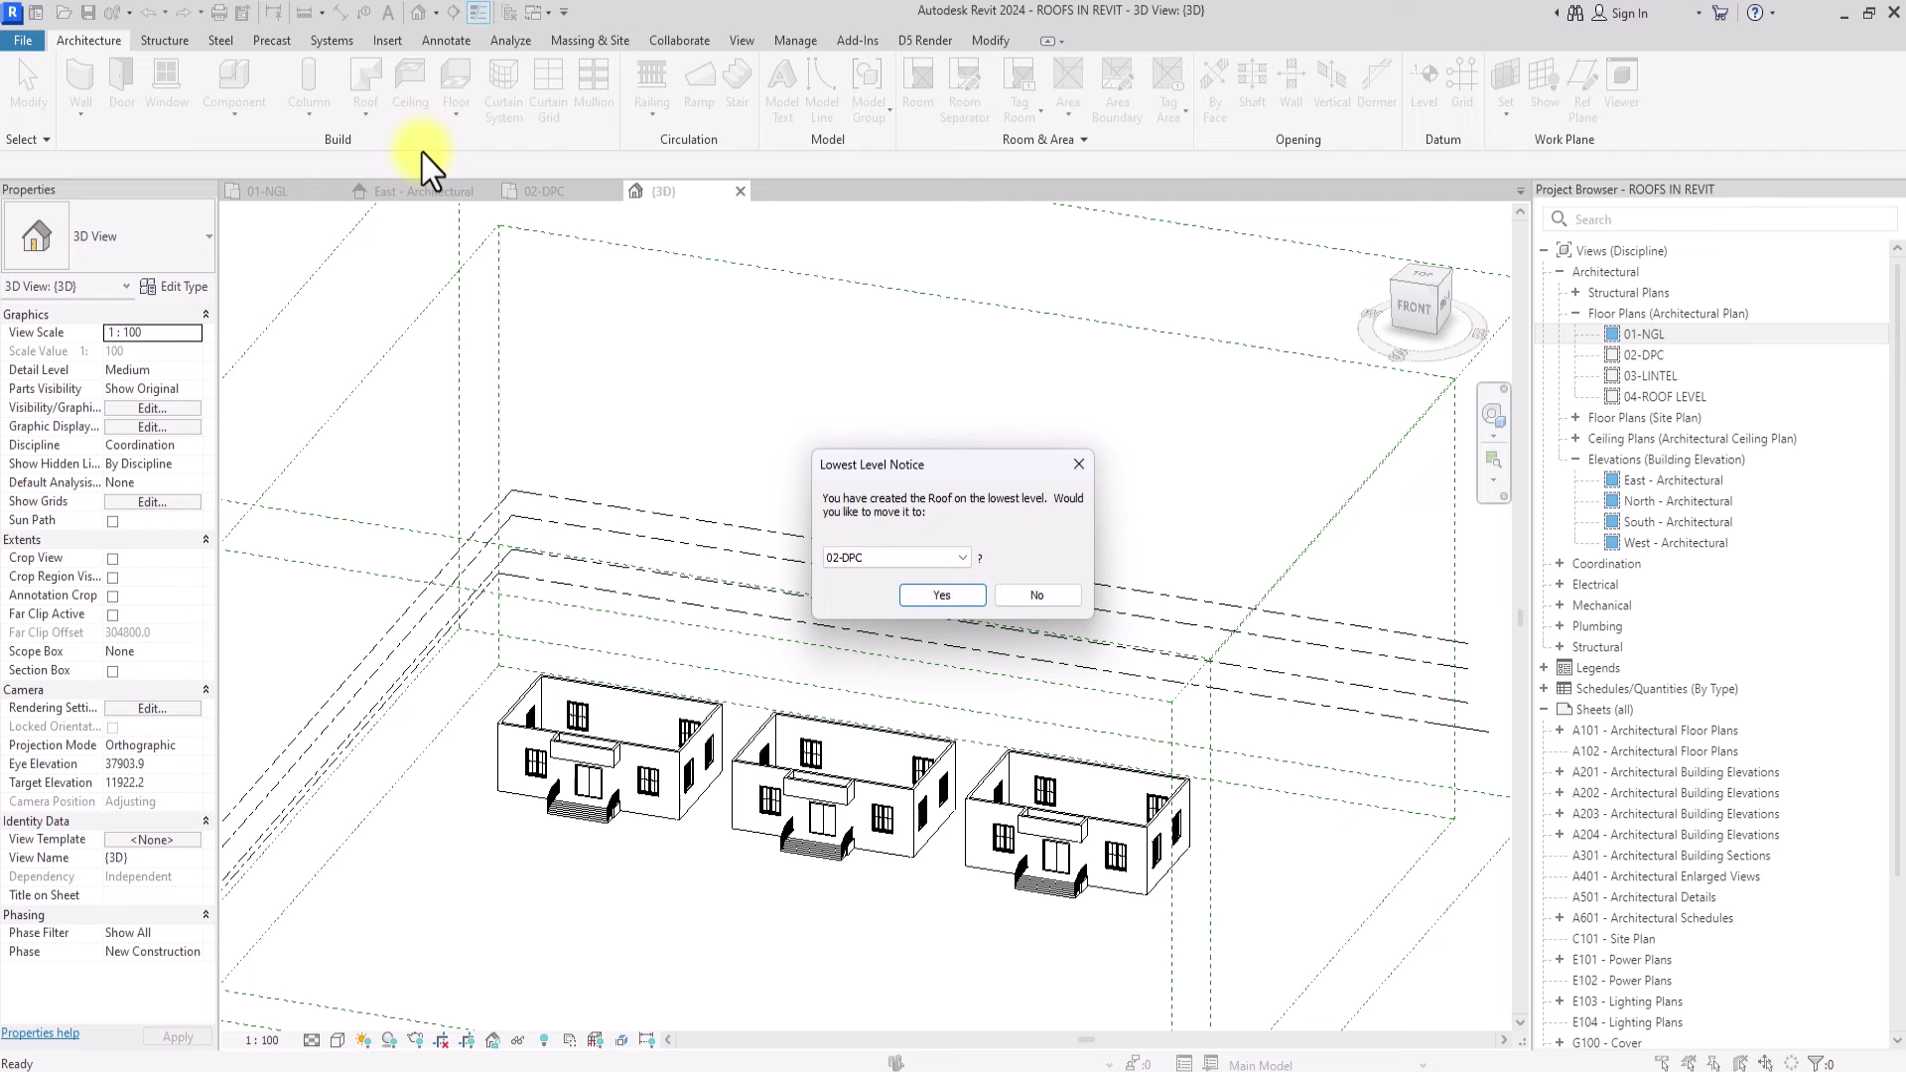
left_click(926, 558)
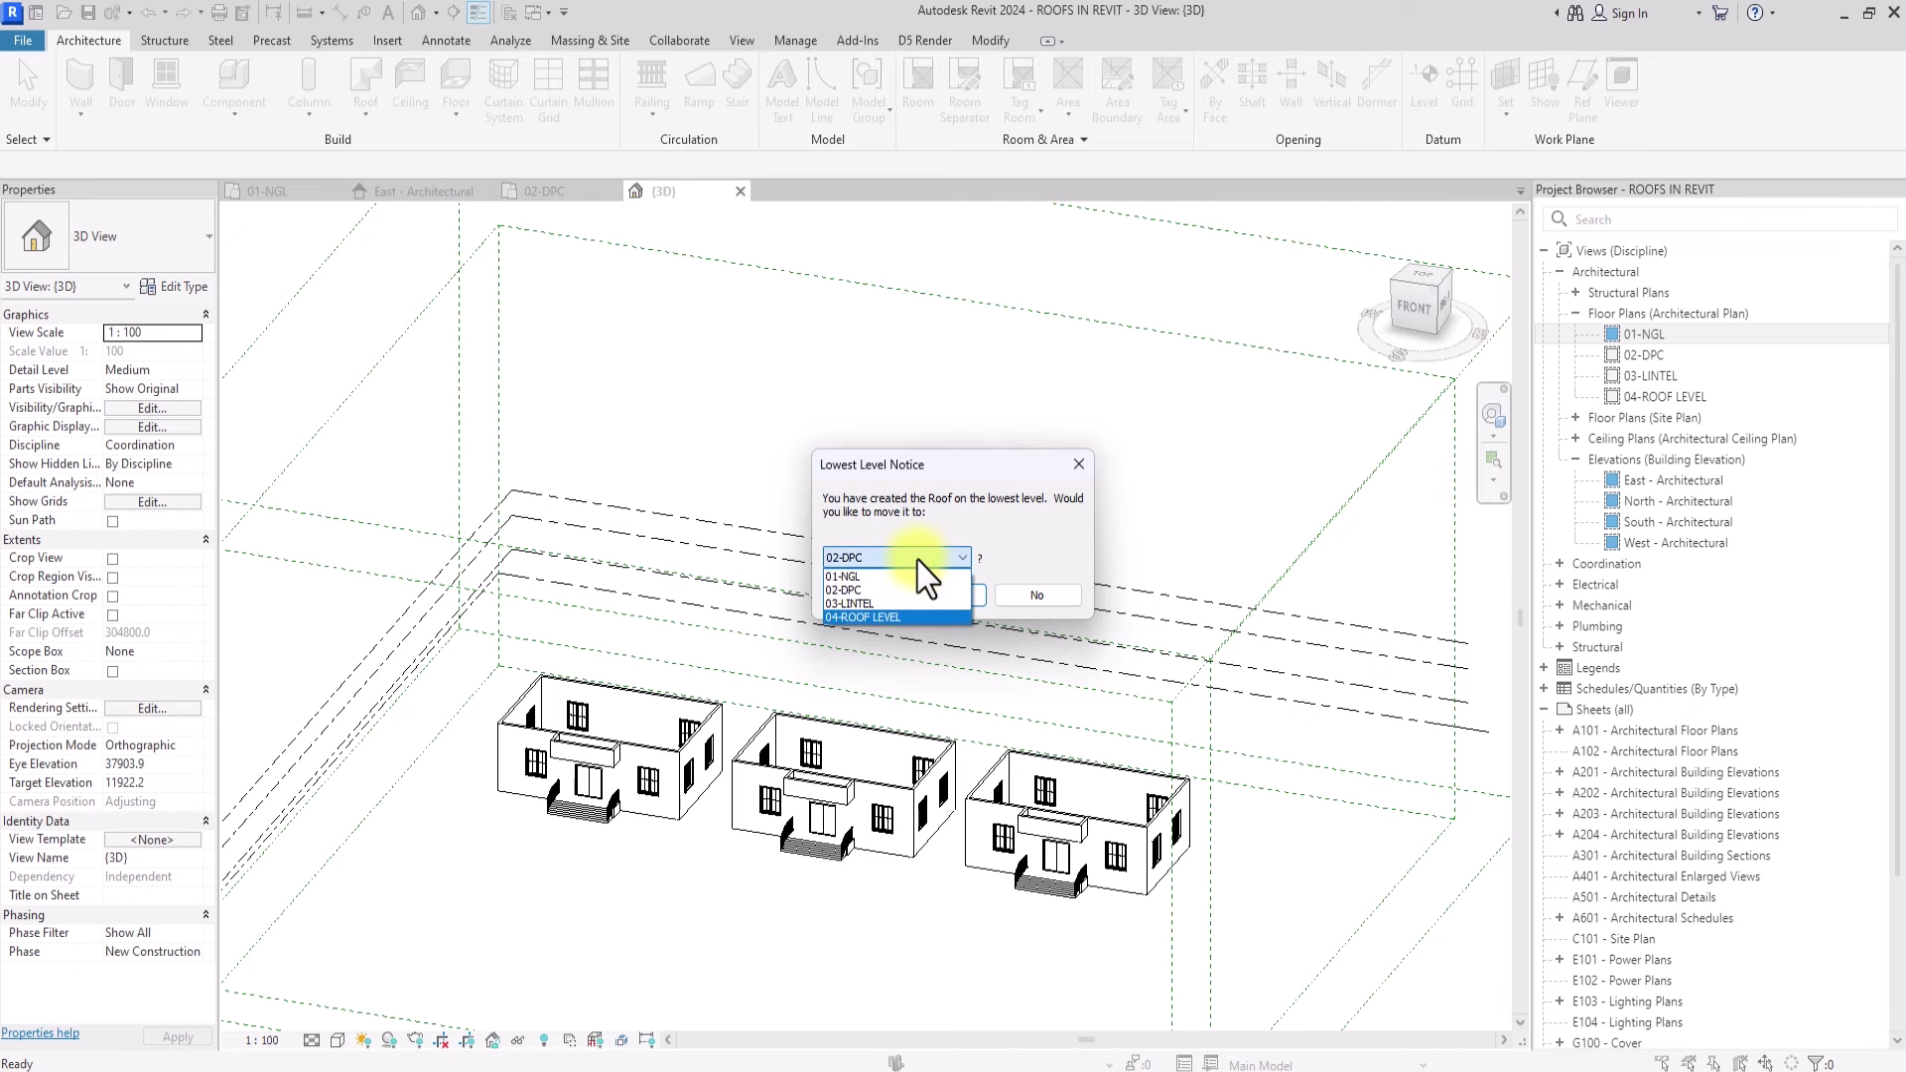
left_click(856, 615)
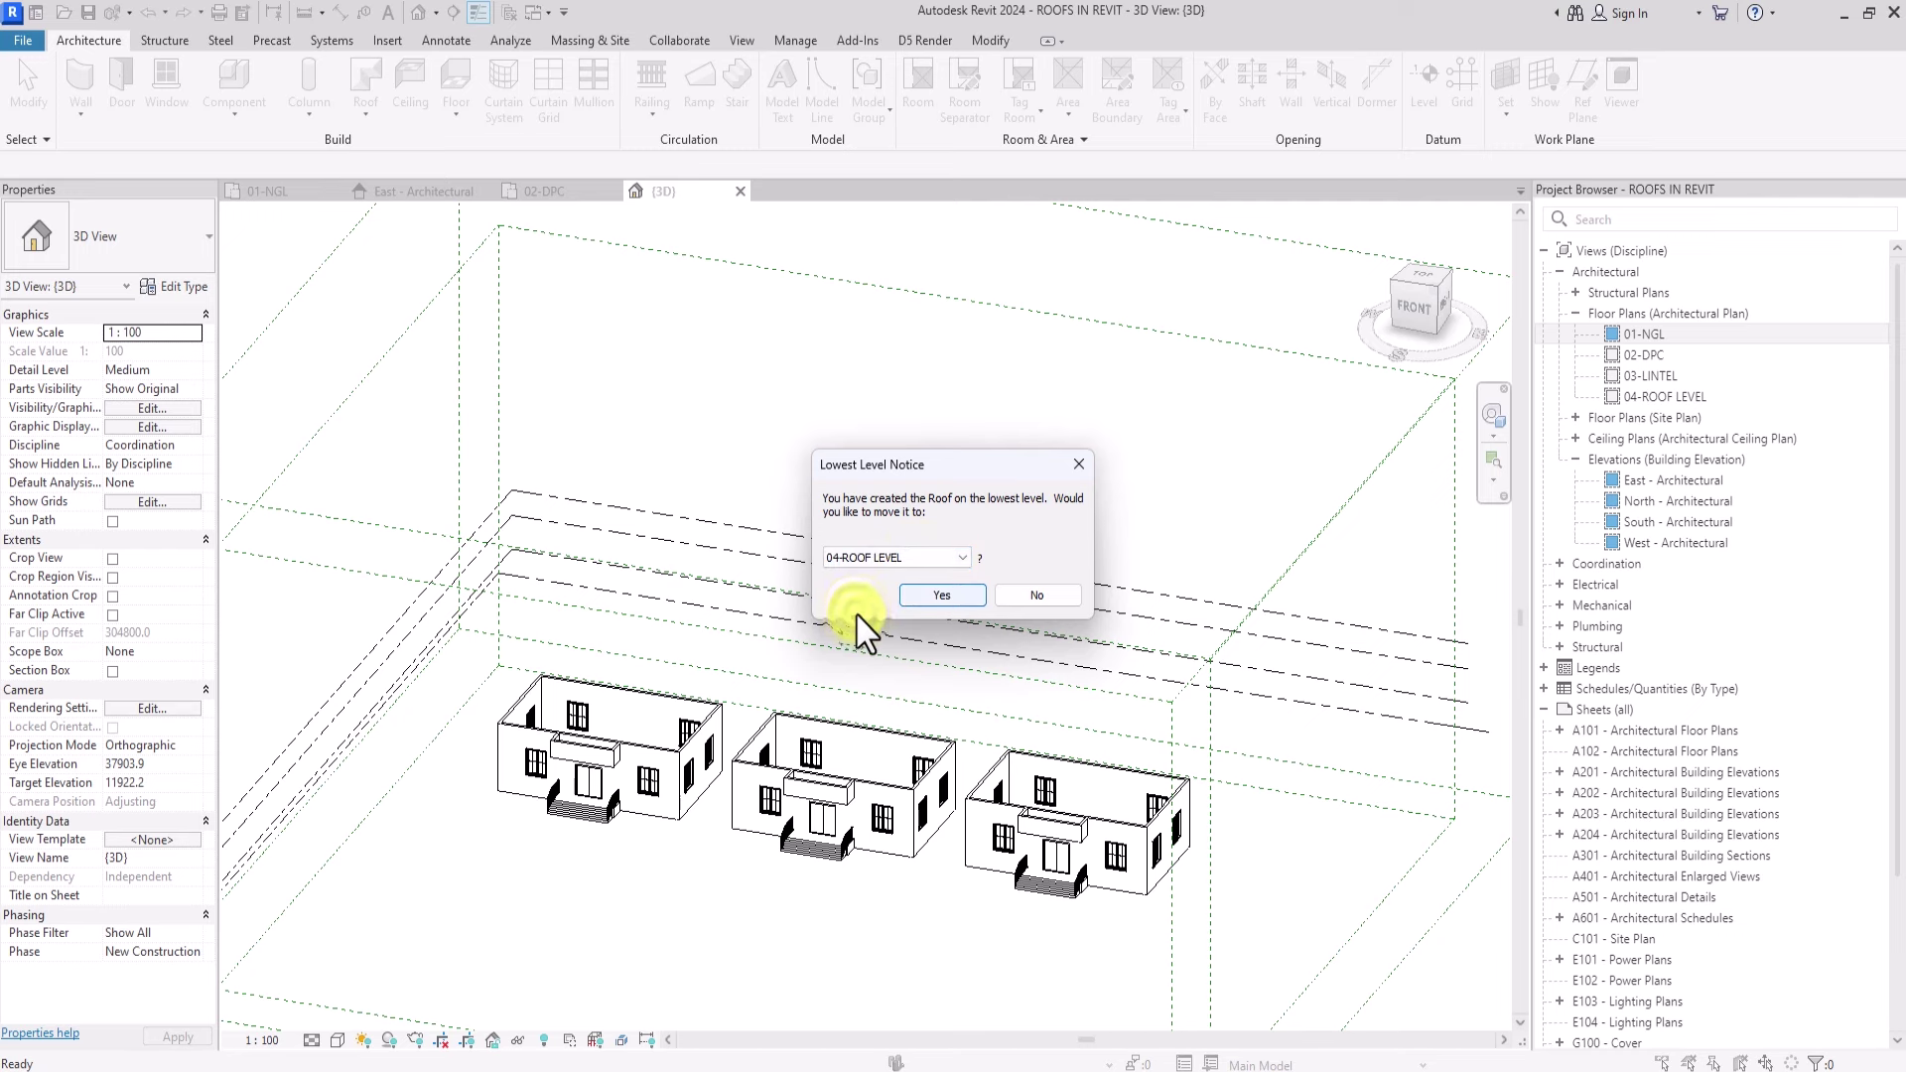
left_click(921, 599)
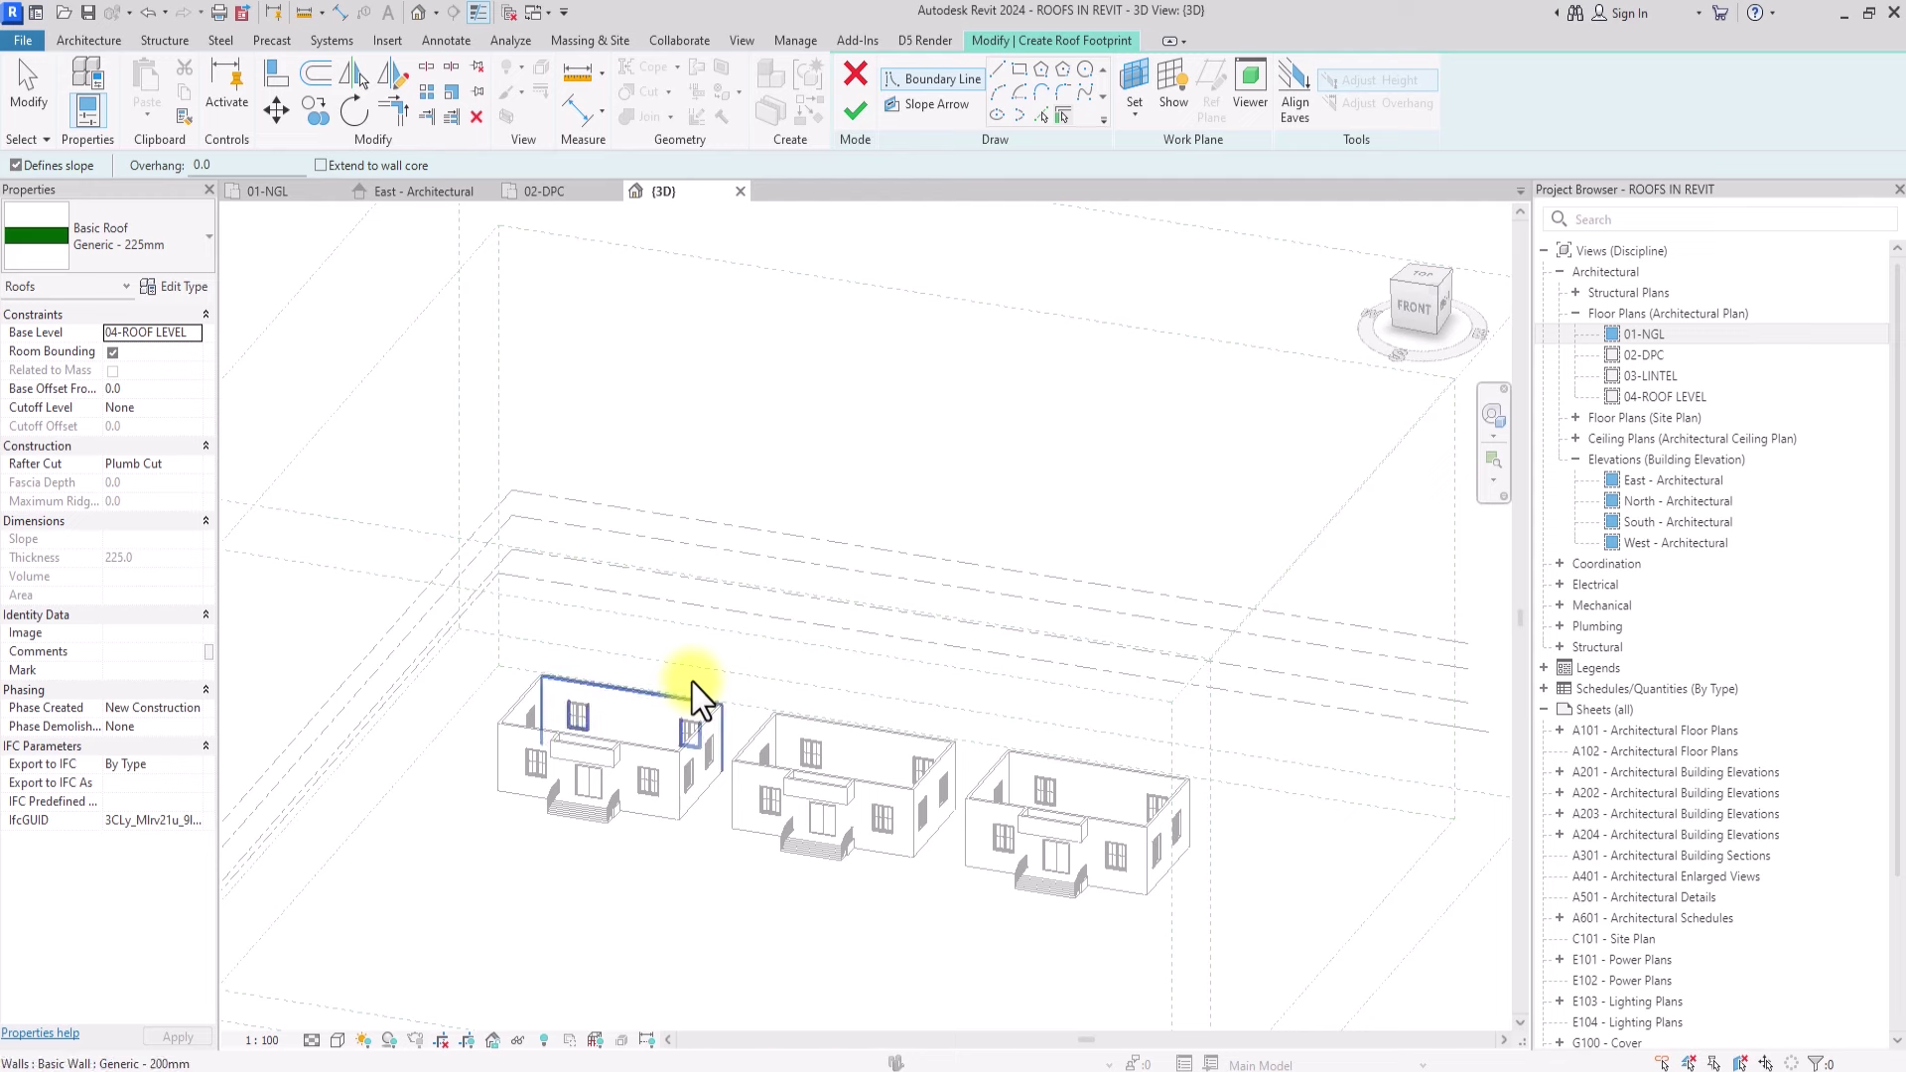
Step: Switch the 3D view to the top view with the building outlines in sight
scroll(468, 754, "up", 2)
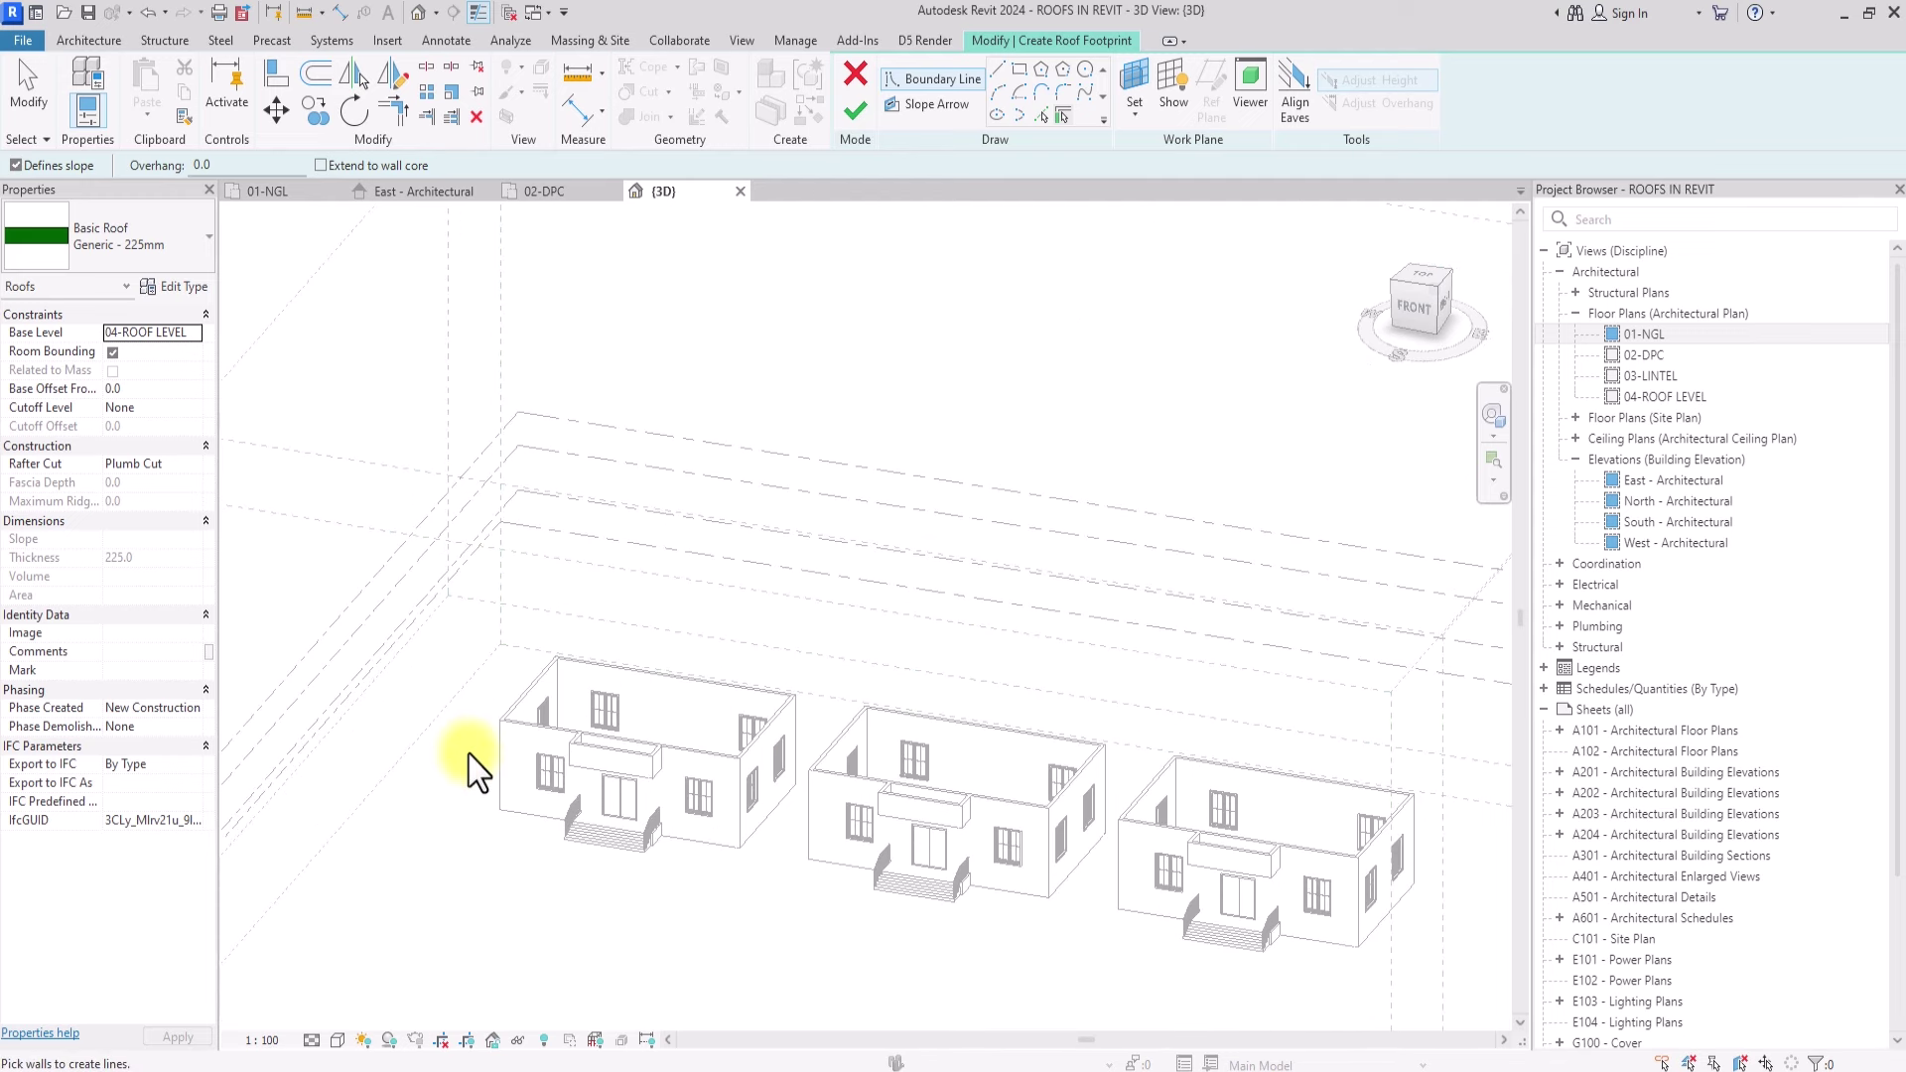
left_click(1421, 277)
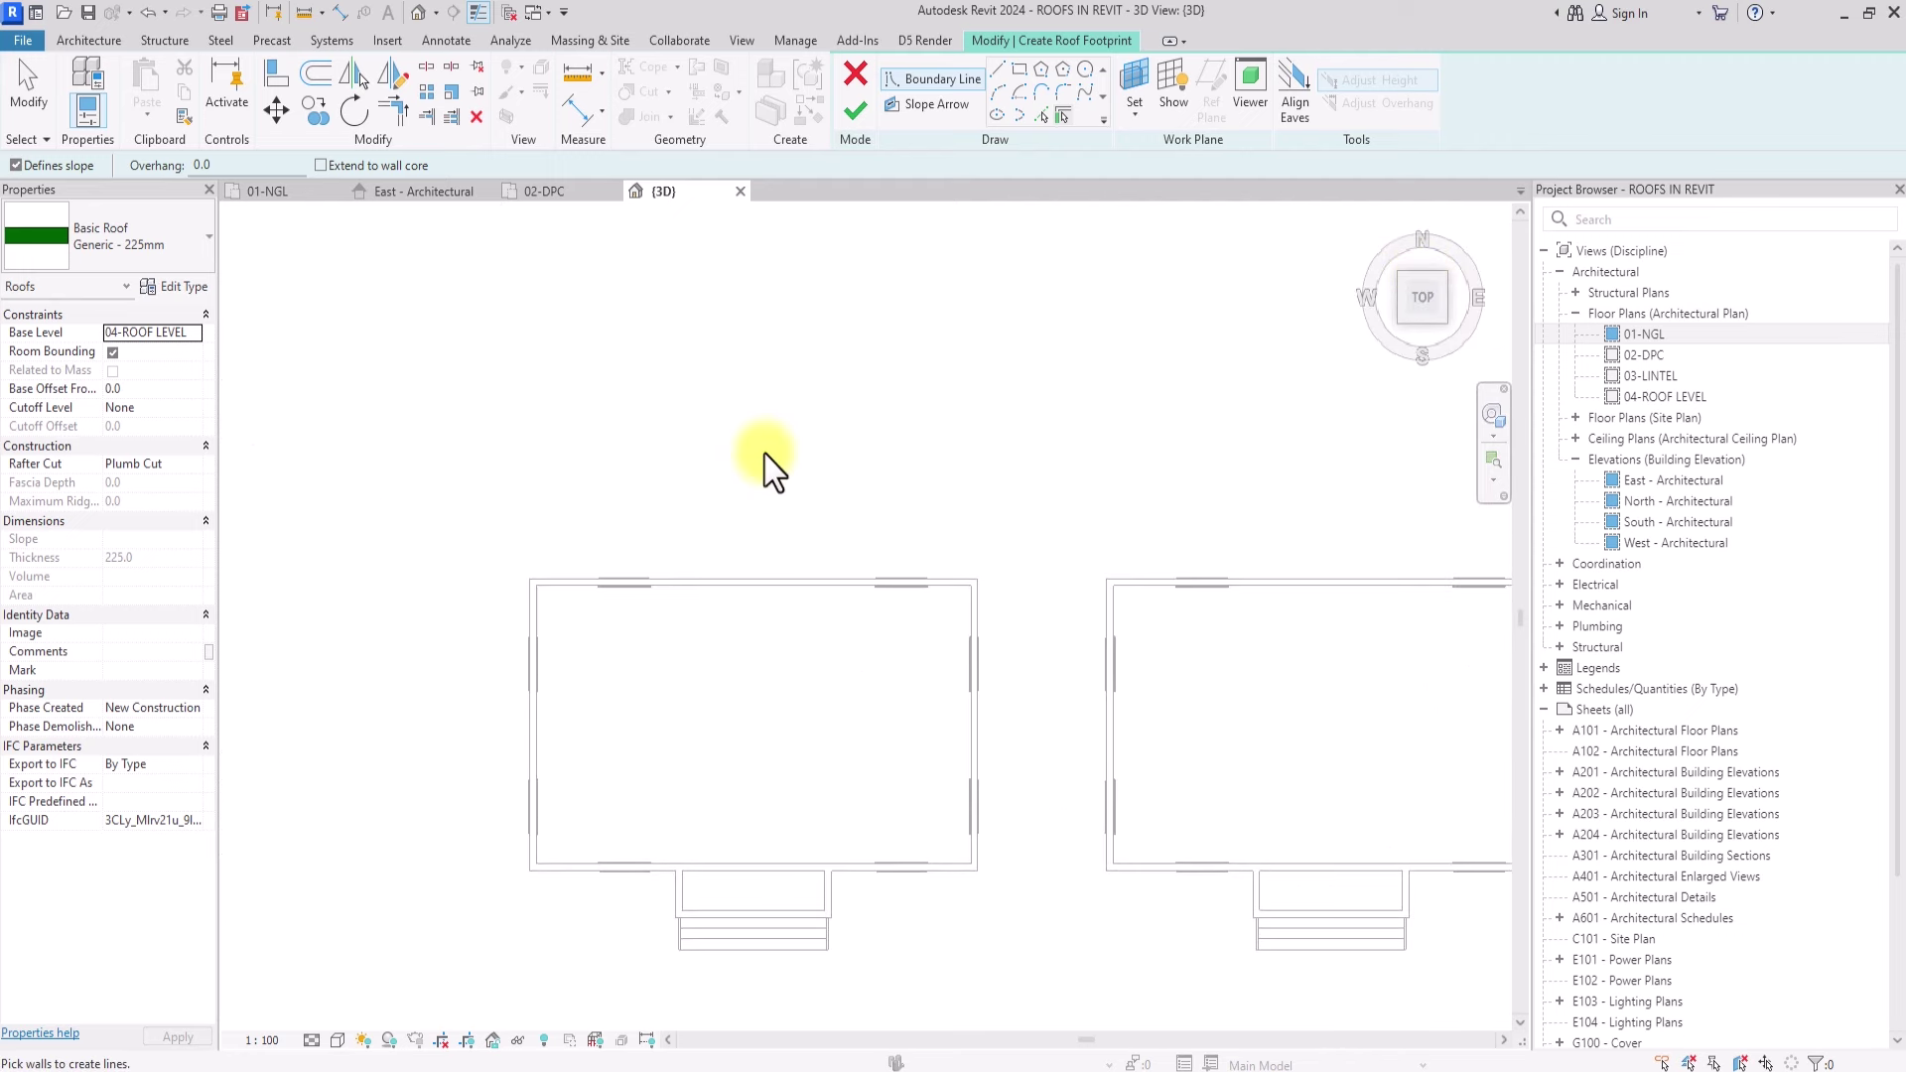
scroll(462, 294, "down", 2)
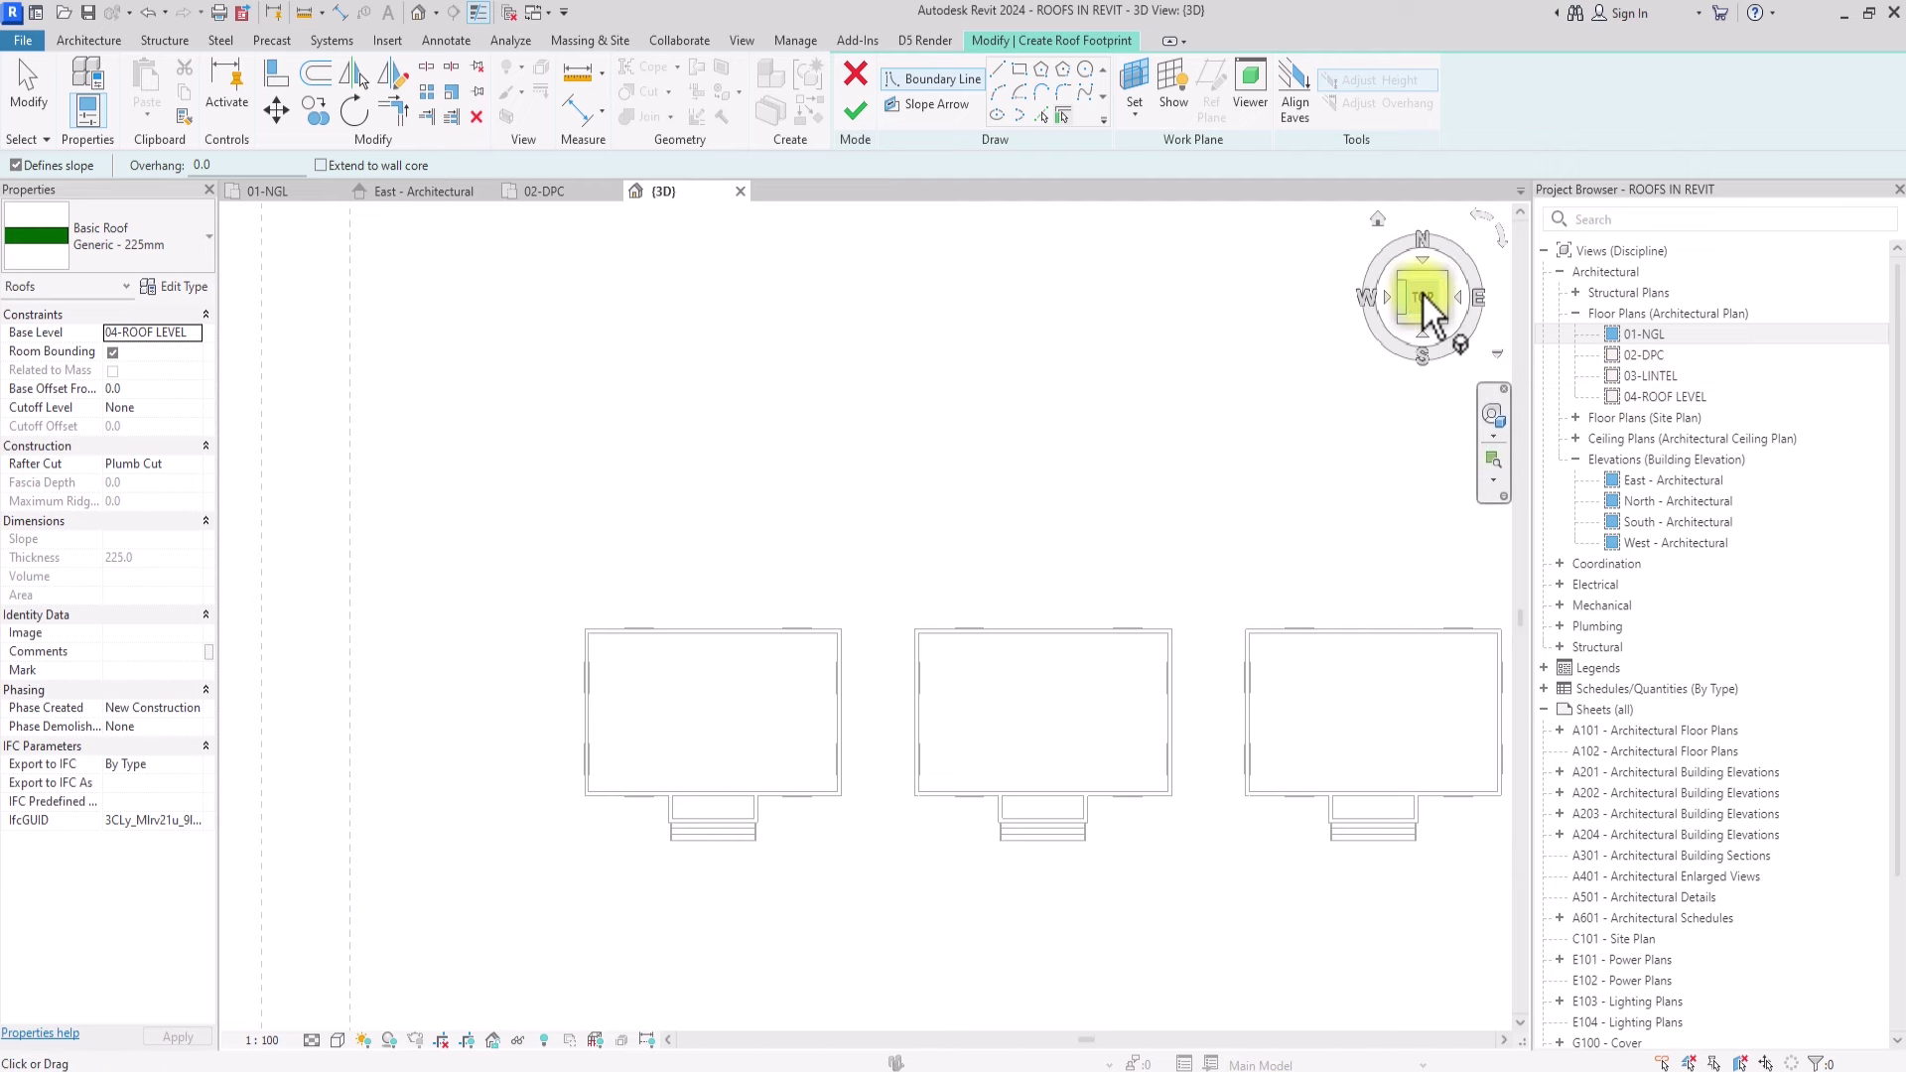
double_click(1648, 396)
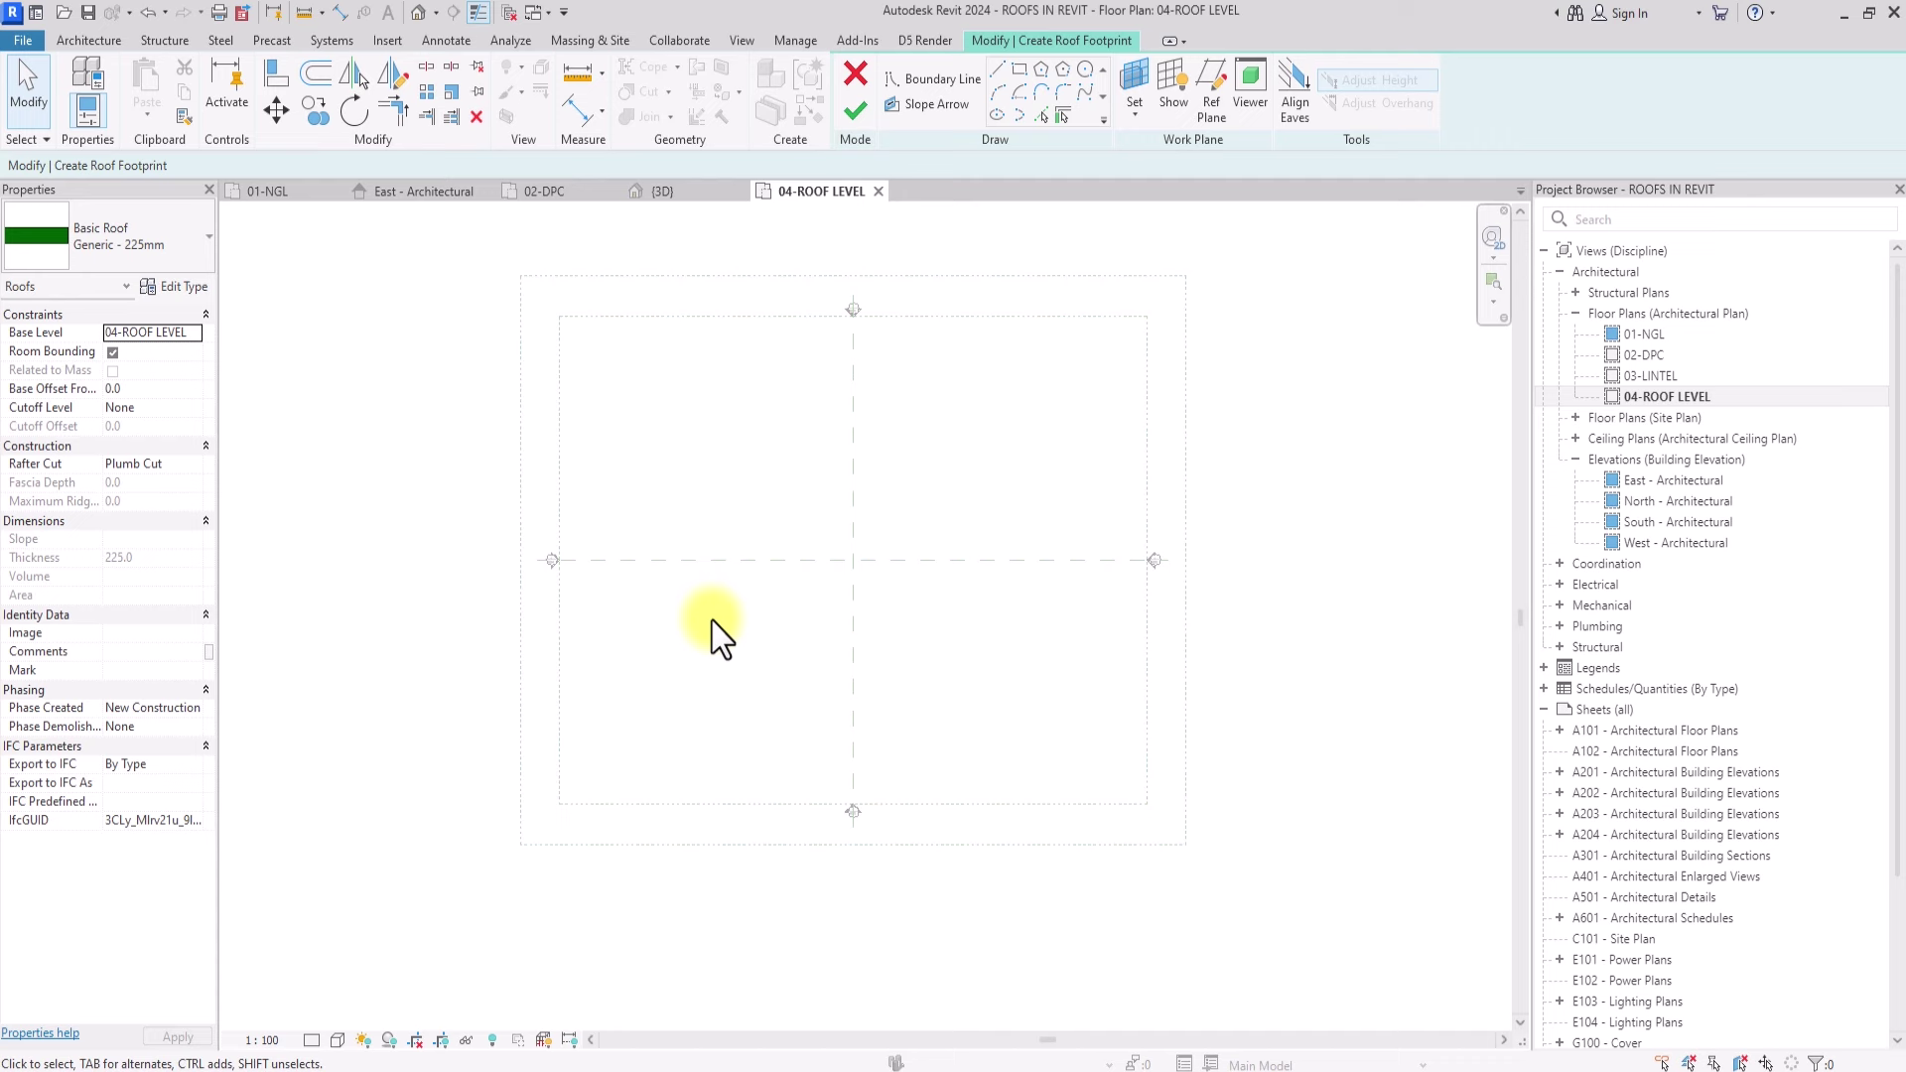
scroll(712, 622, "up", 3)
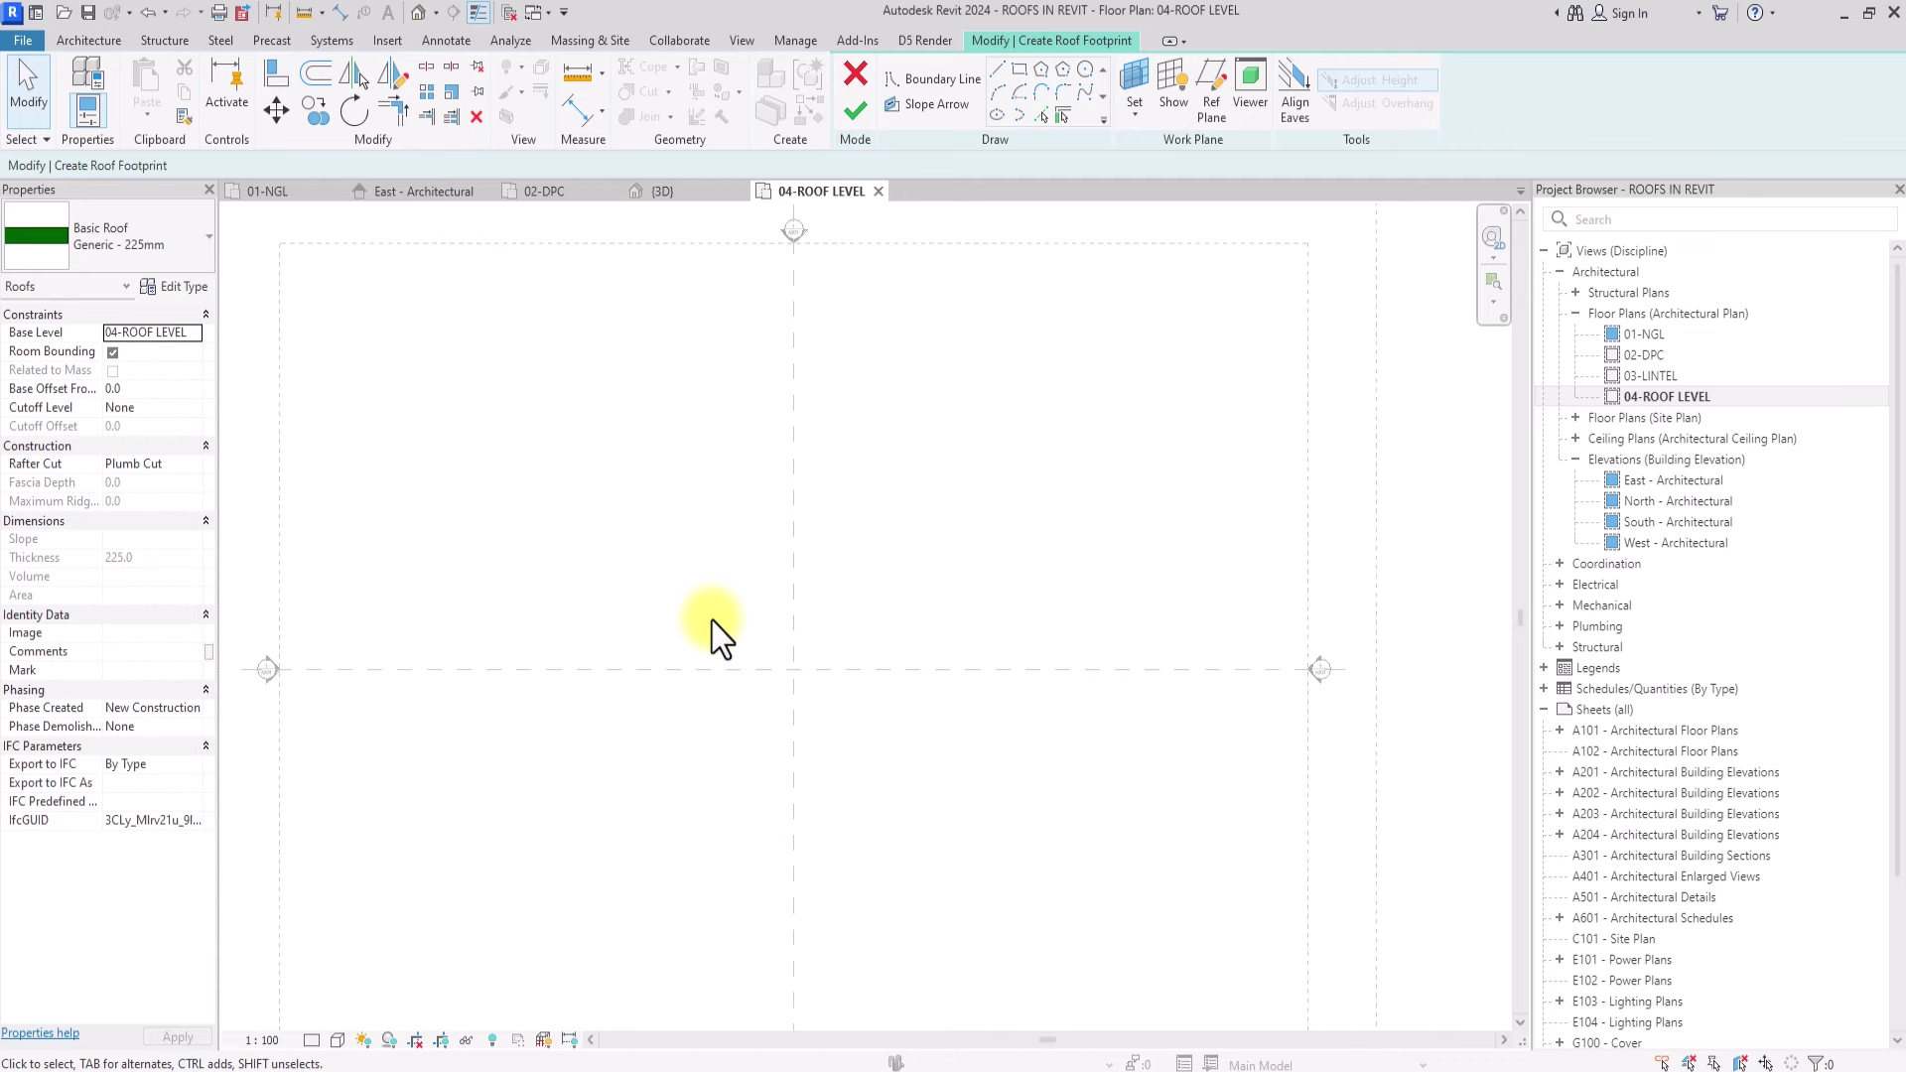
left_click(421, 11)
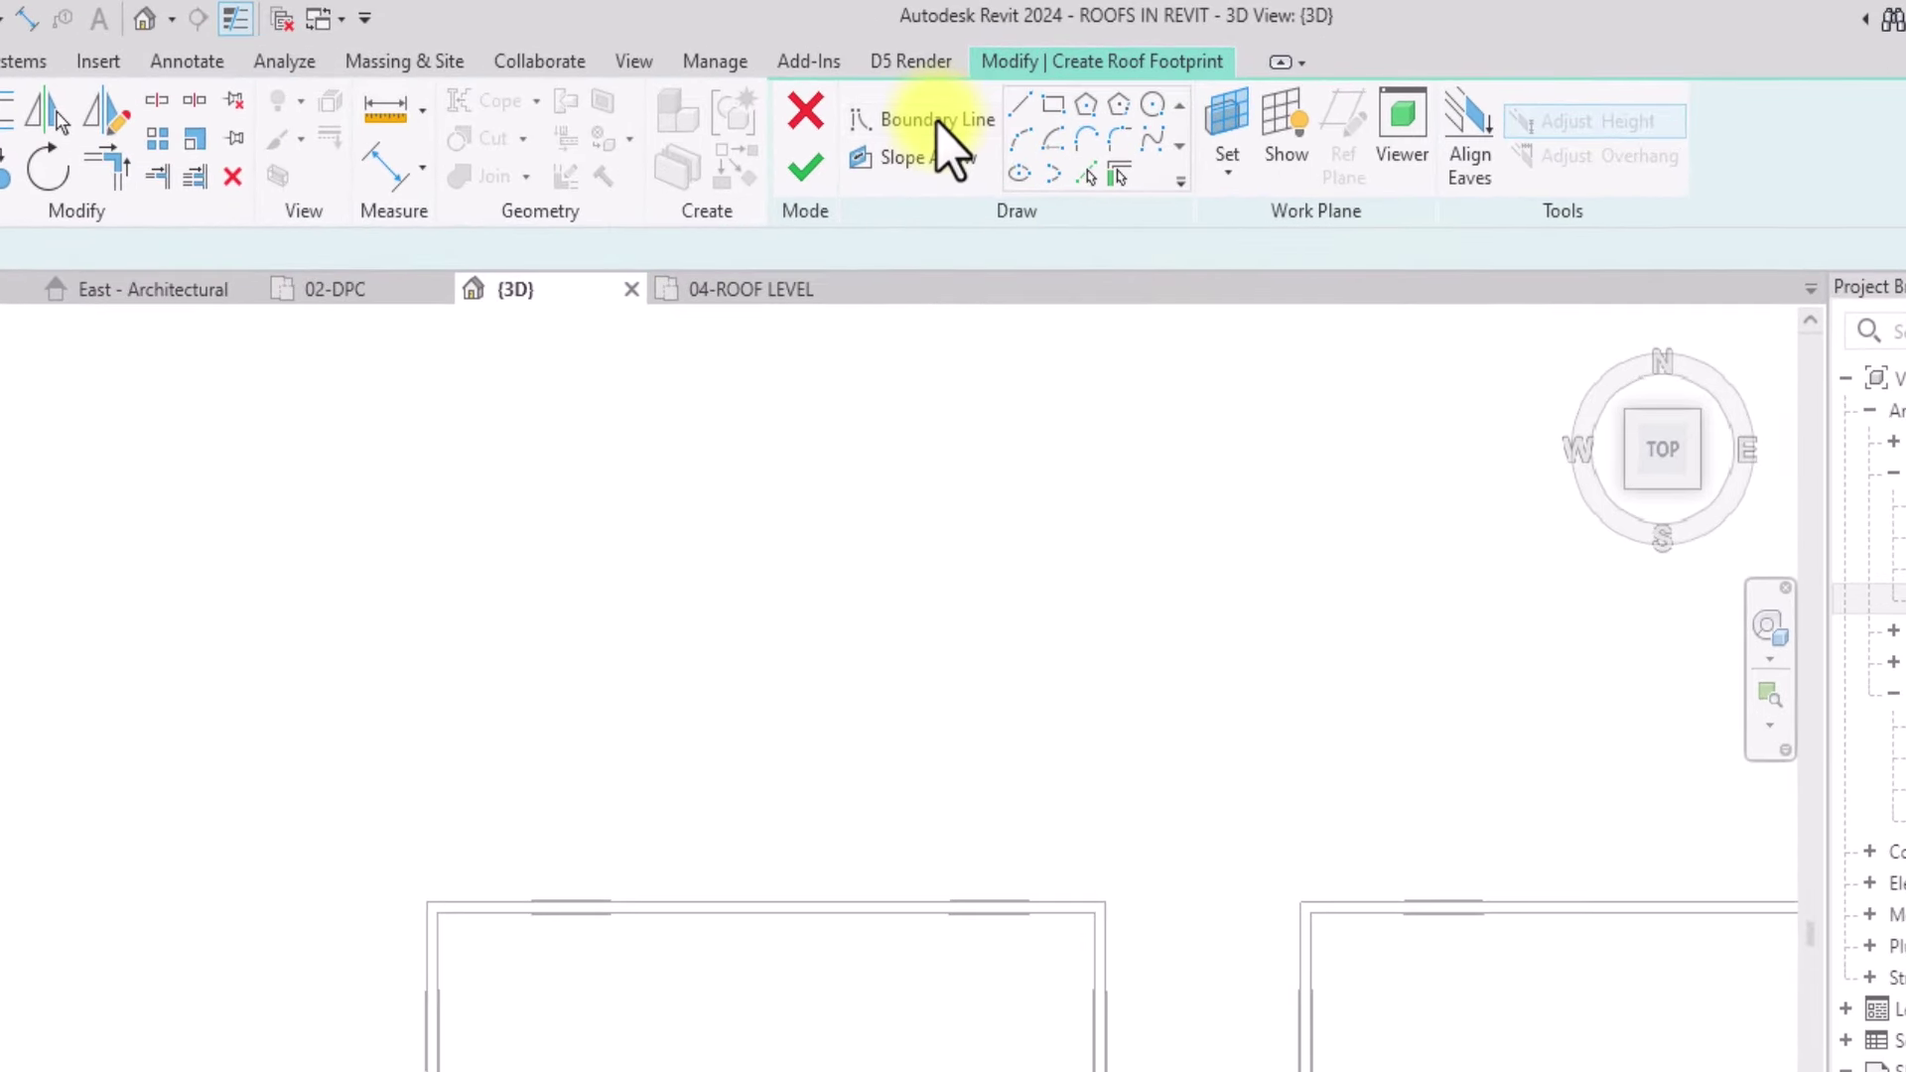
left_click(945, 147)
left_click(1054, 104)
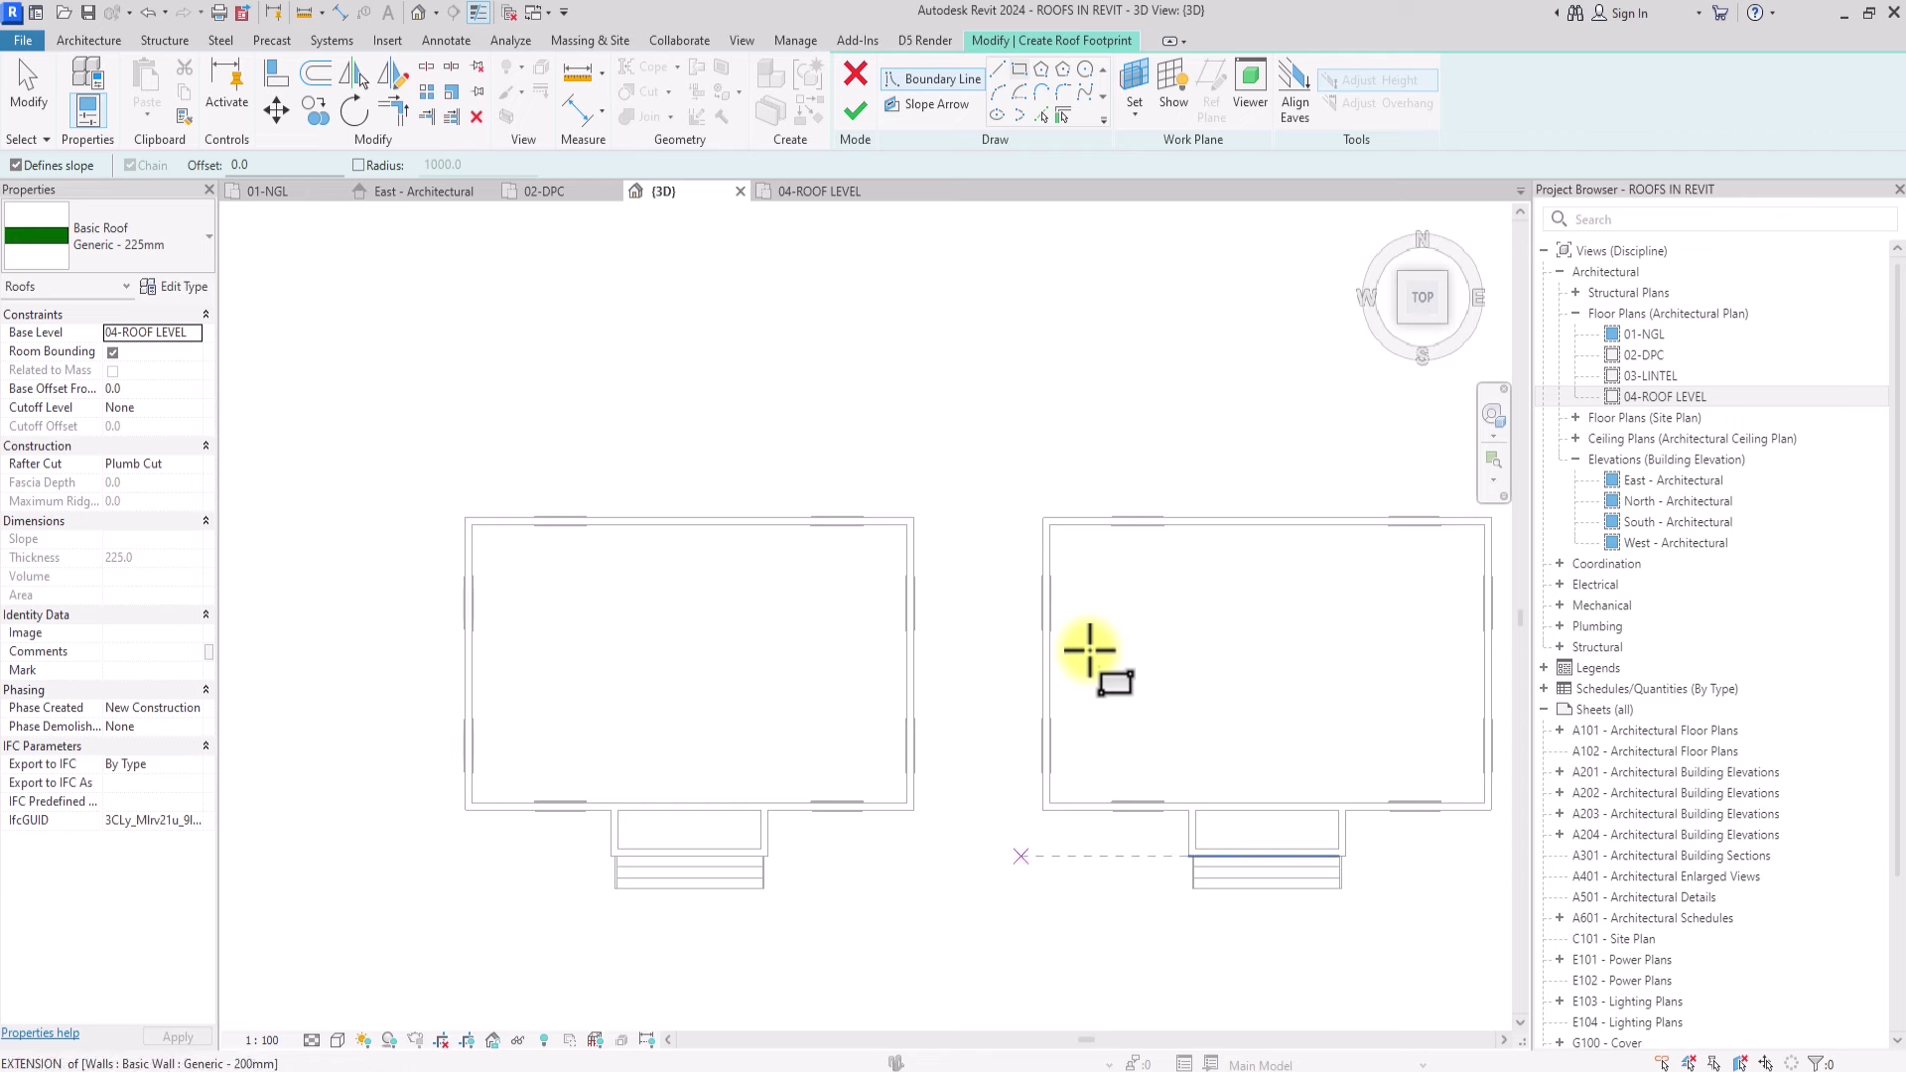
key("Escape")
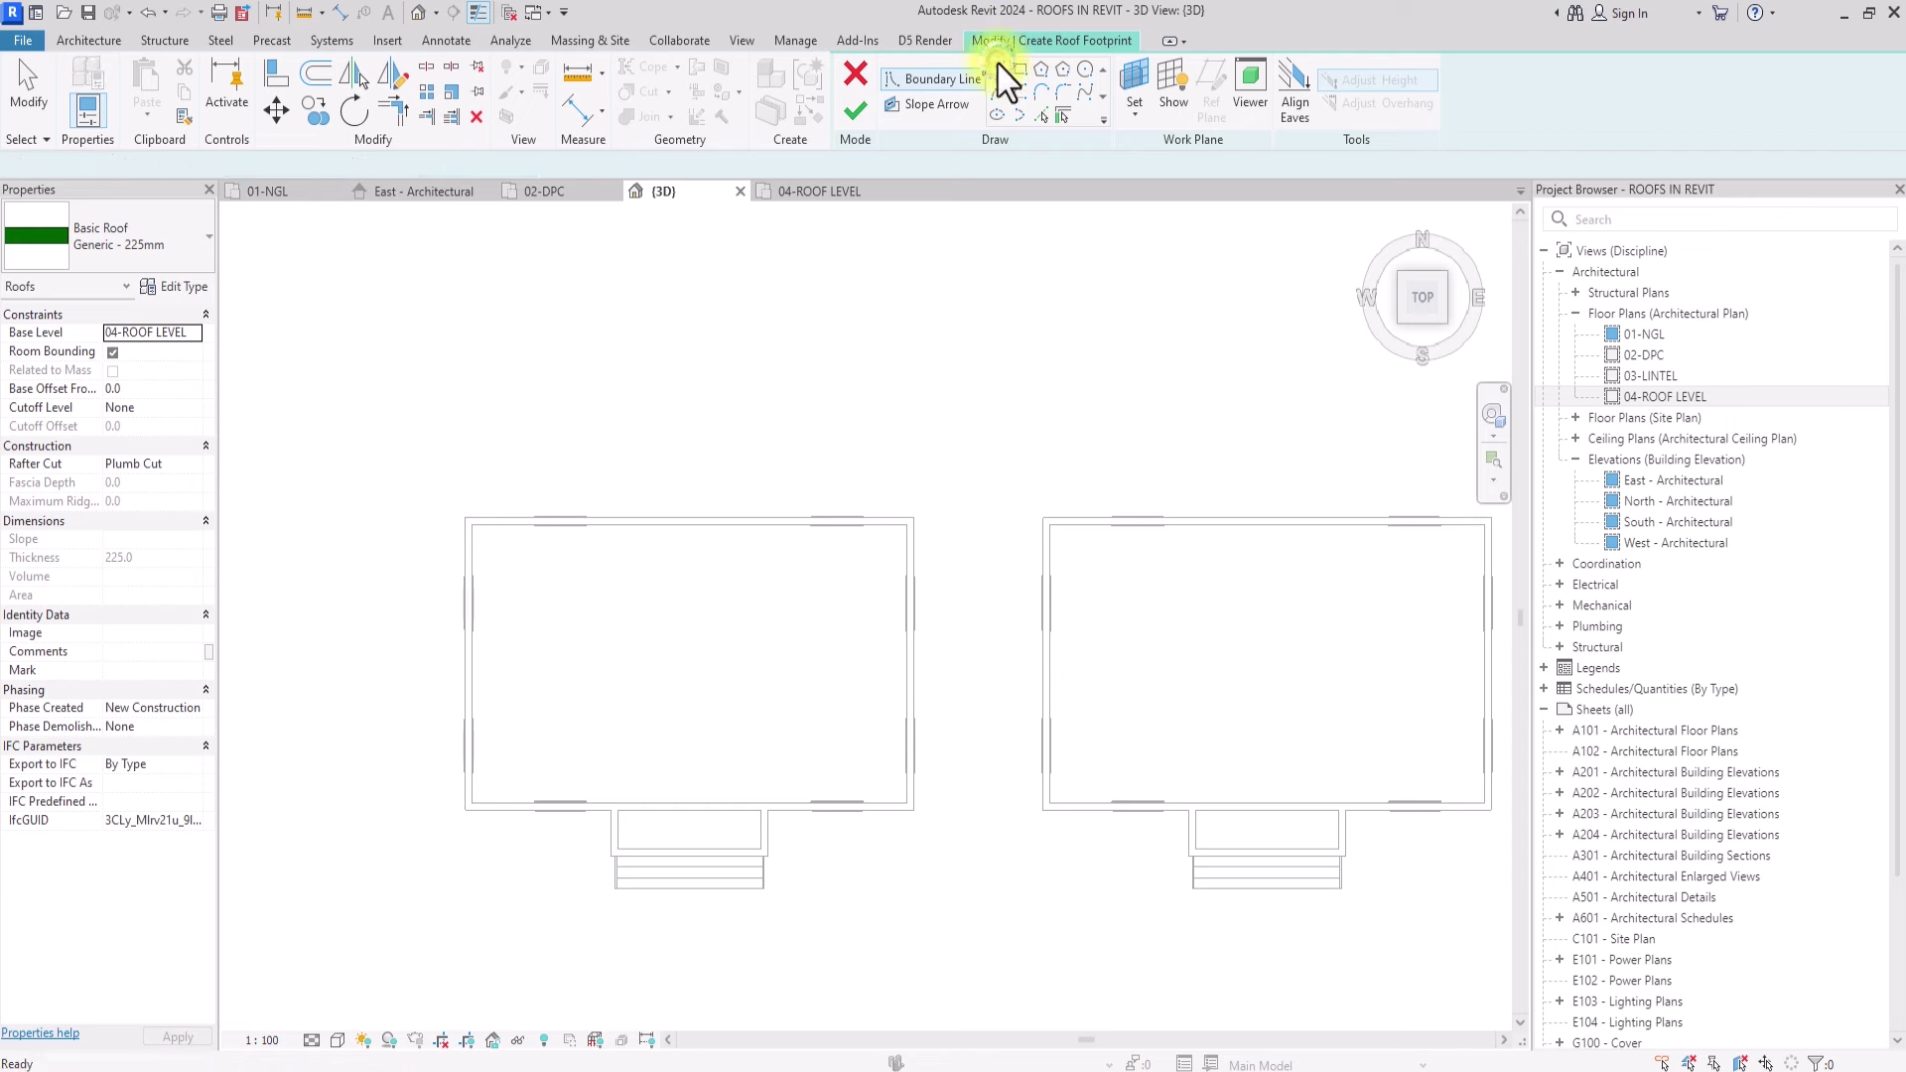
Step: Draw straight roof boundary lines with a 600 mm offset along the north and east walls of the westernmost building
left_click(998, 67)
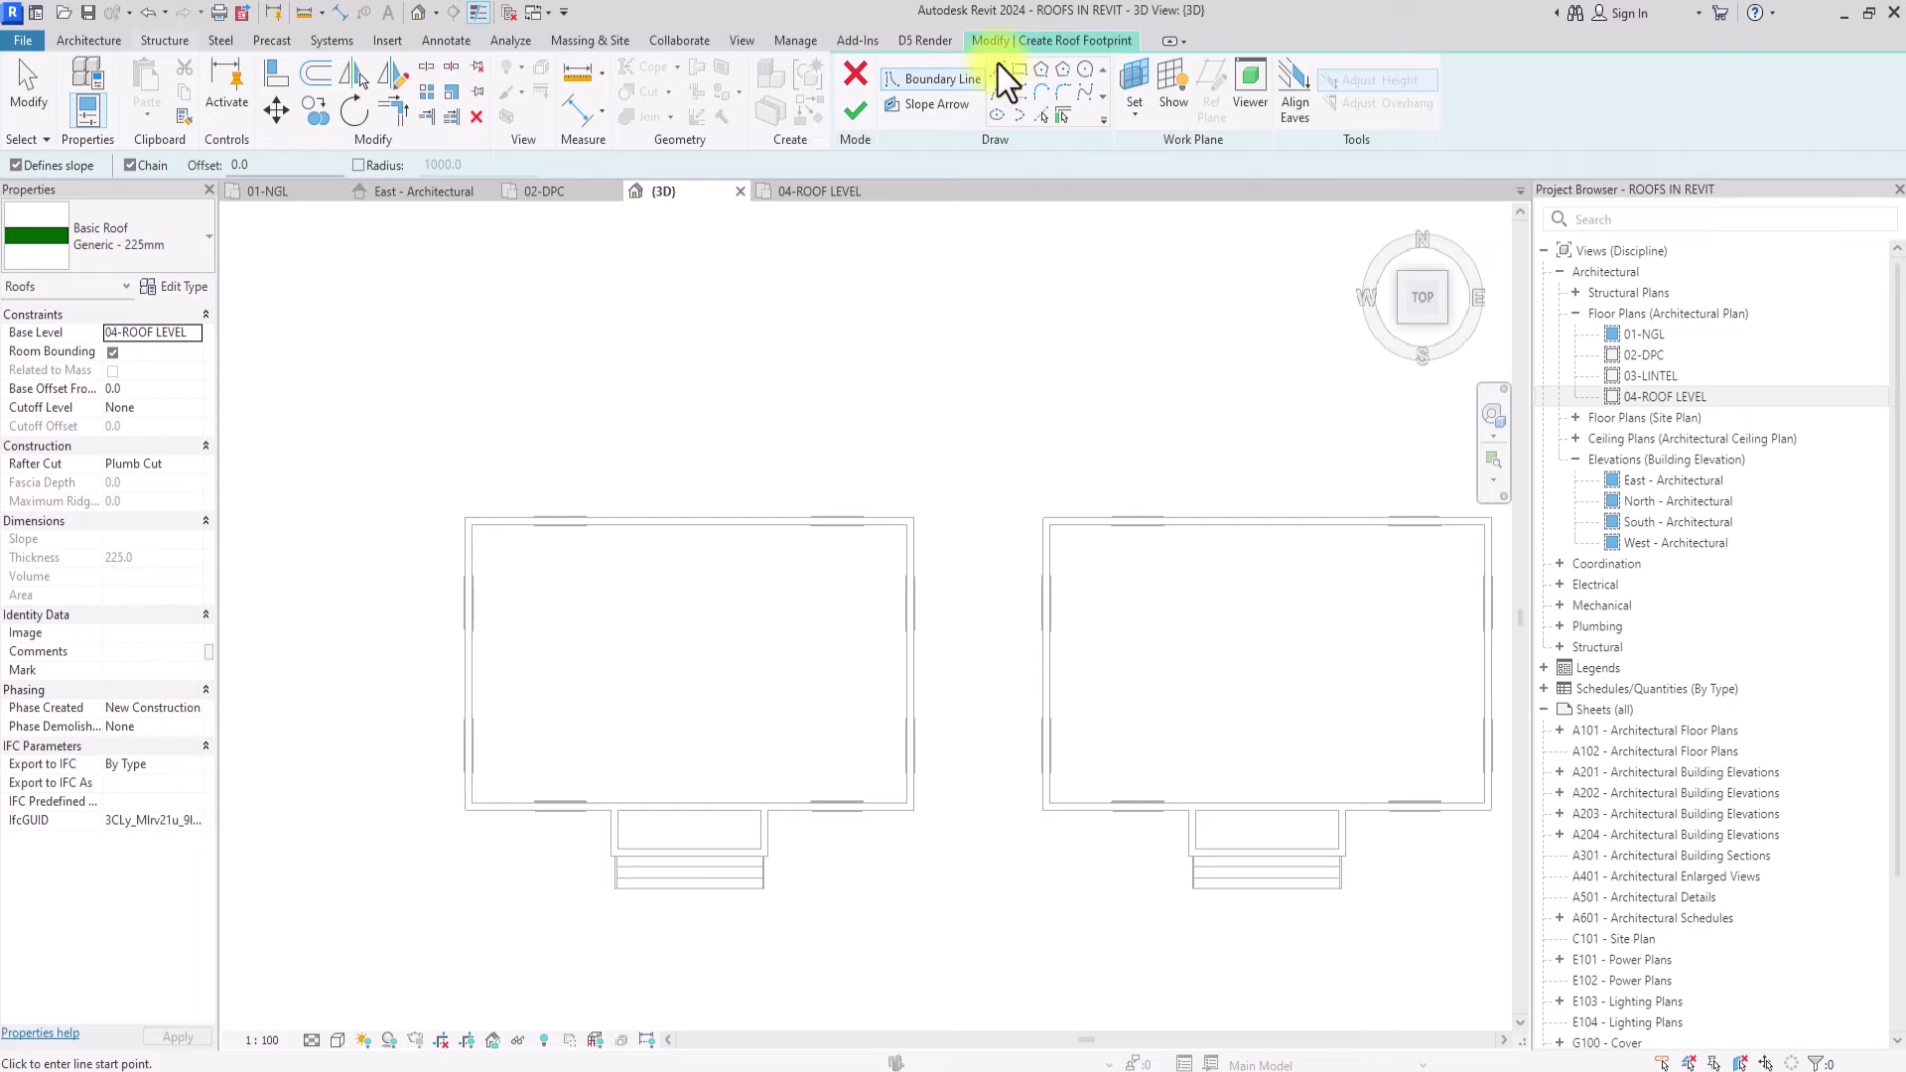
left_click(276, 165)
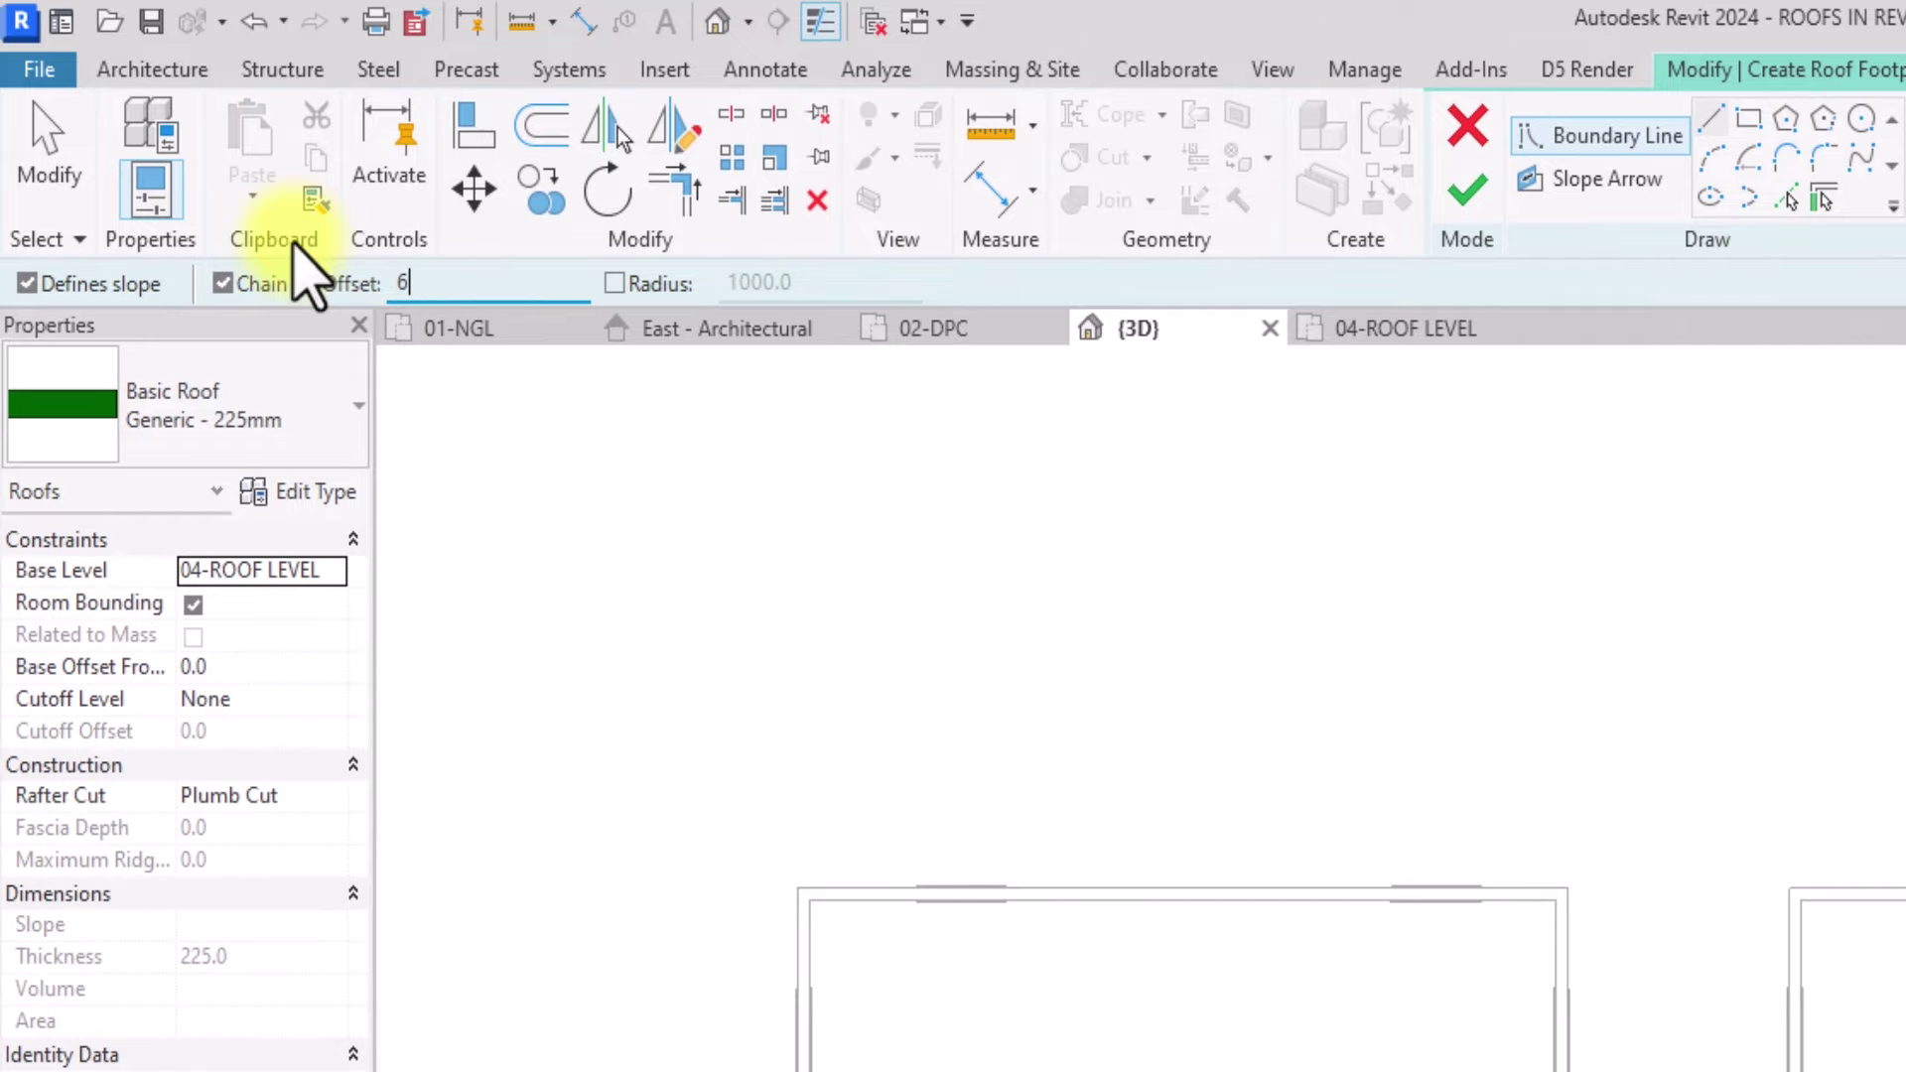
key("Return")
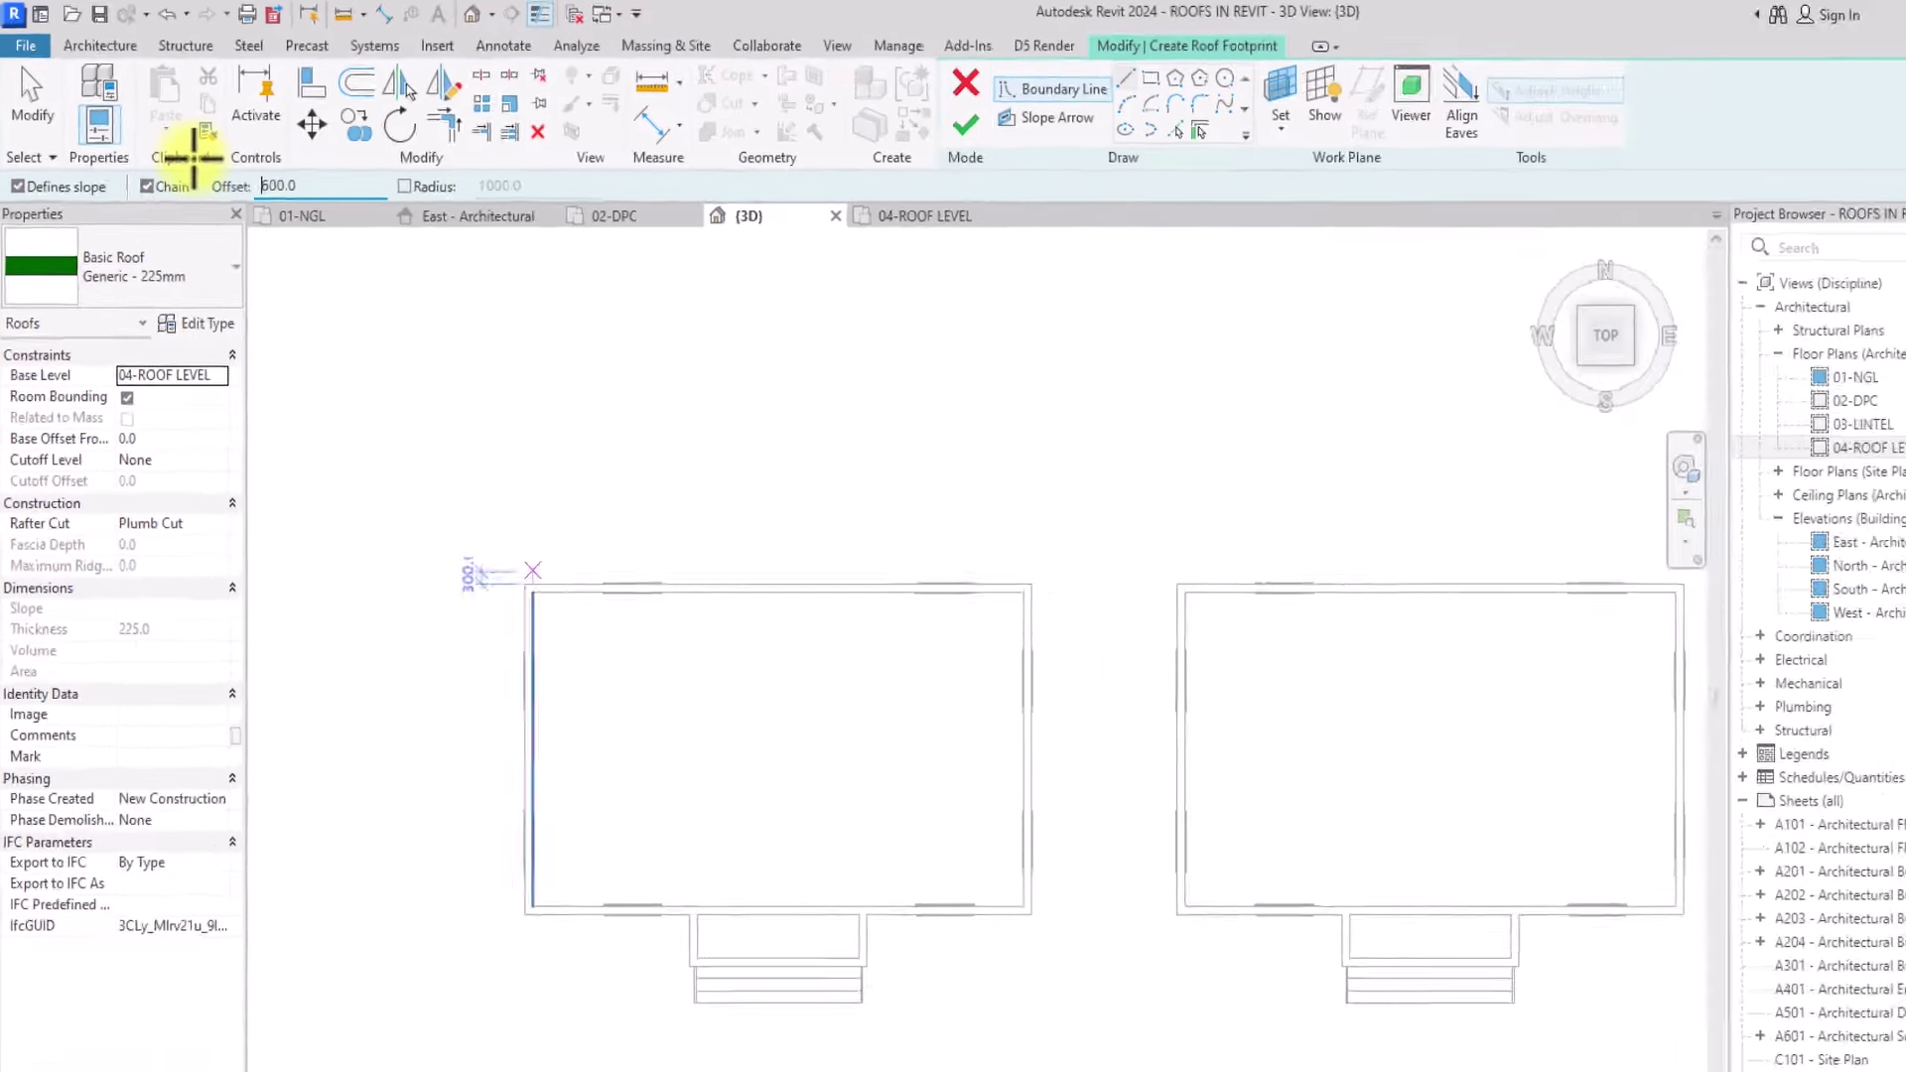
left_click(457, 524)
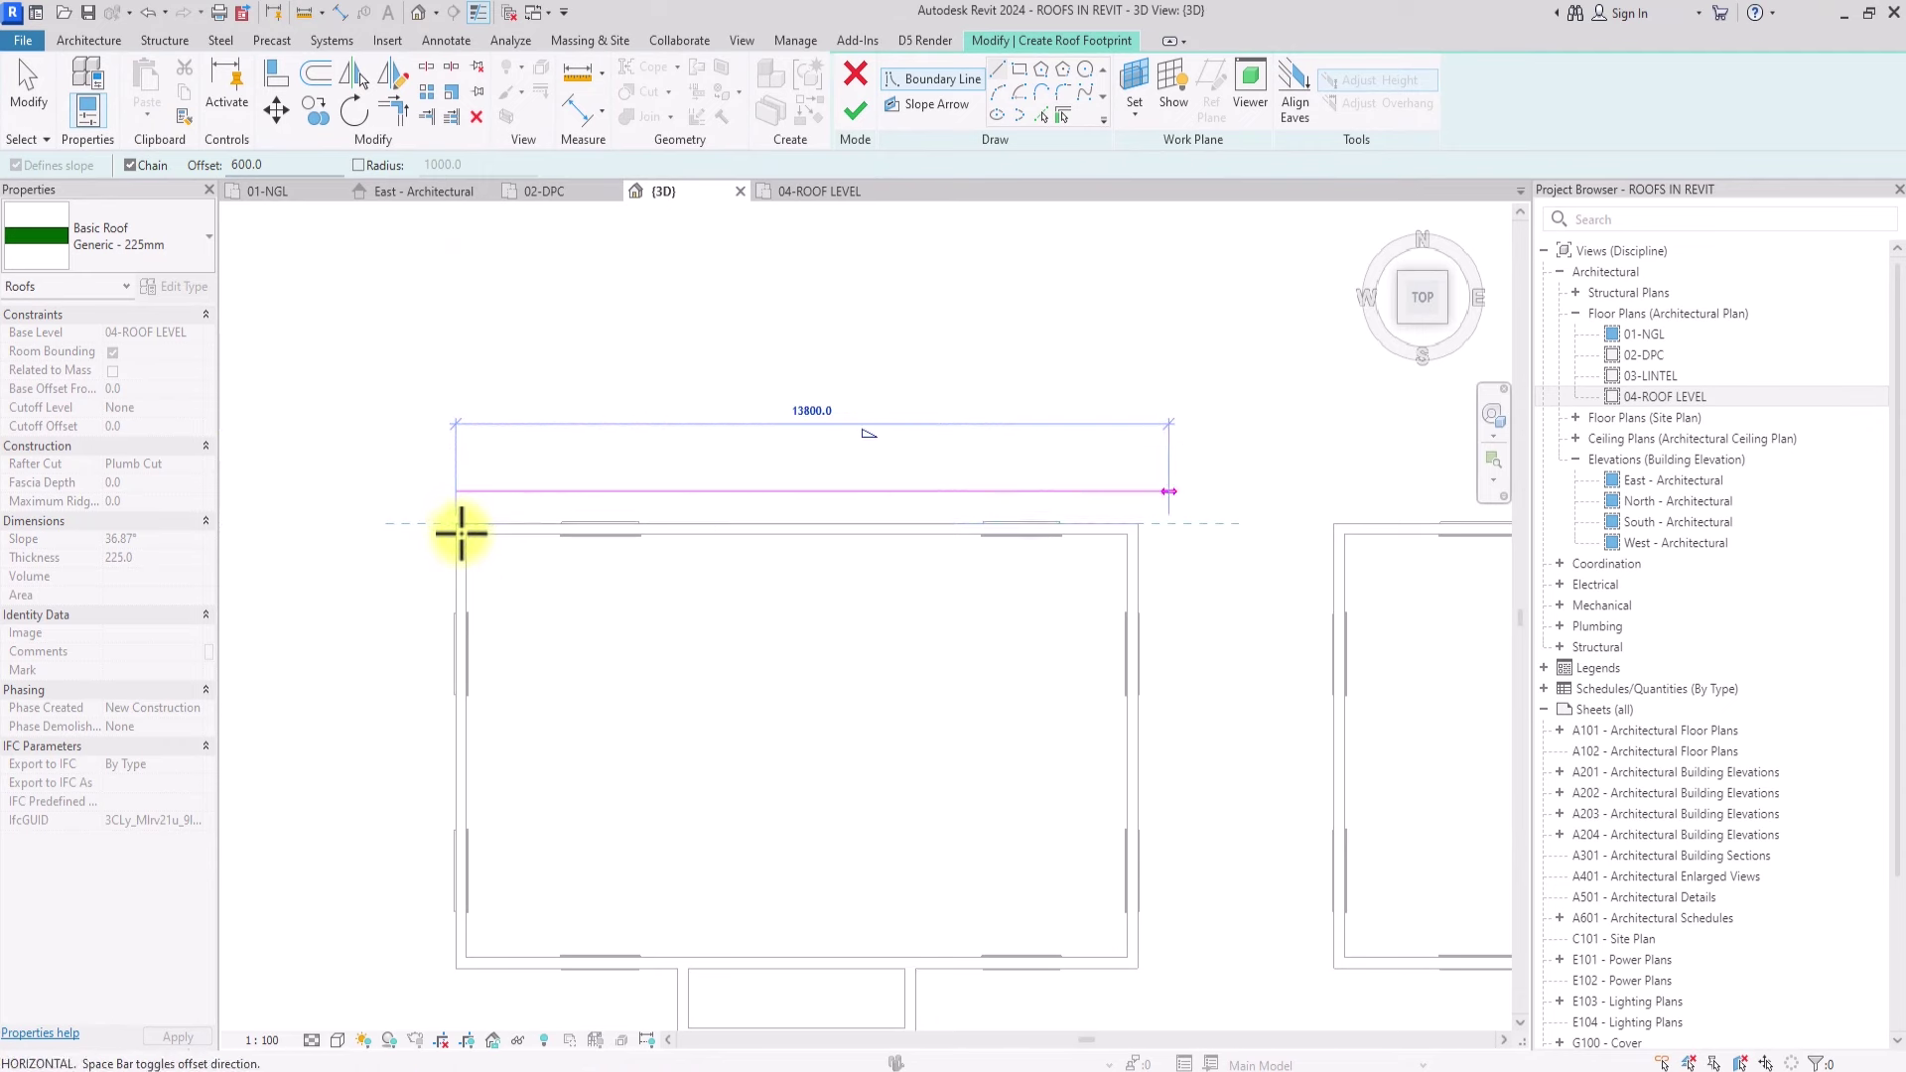
left_click(1137, 524)
middle_click_drag(1269, 977, 1175, 625)
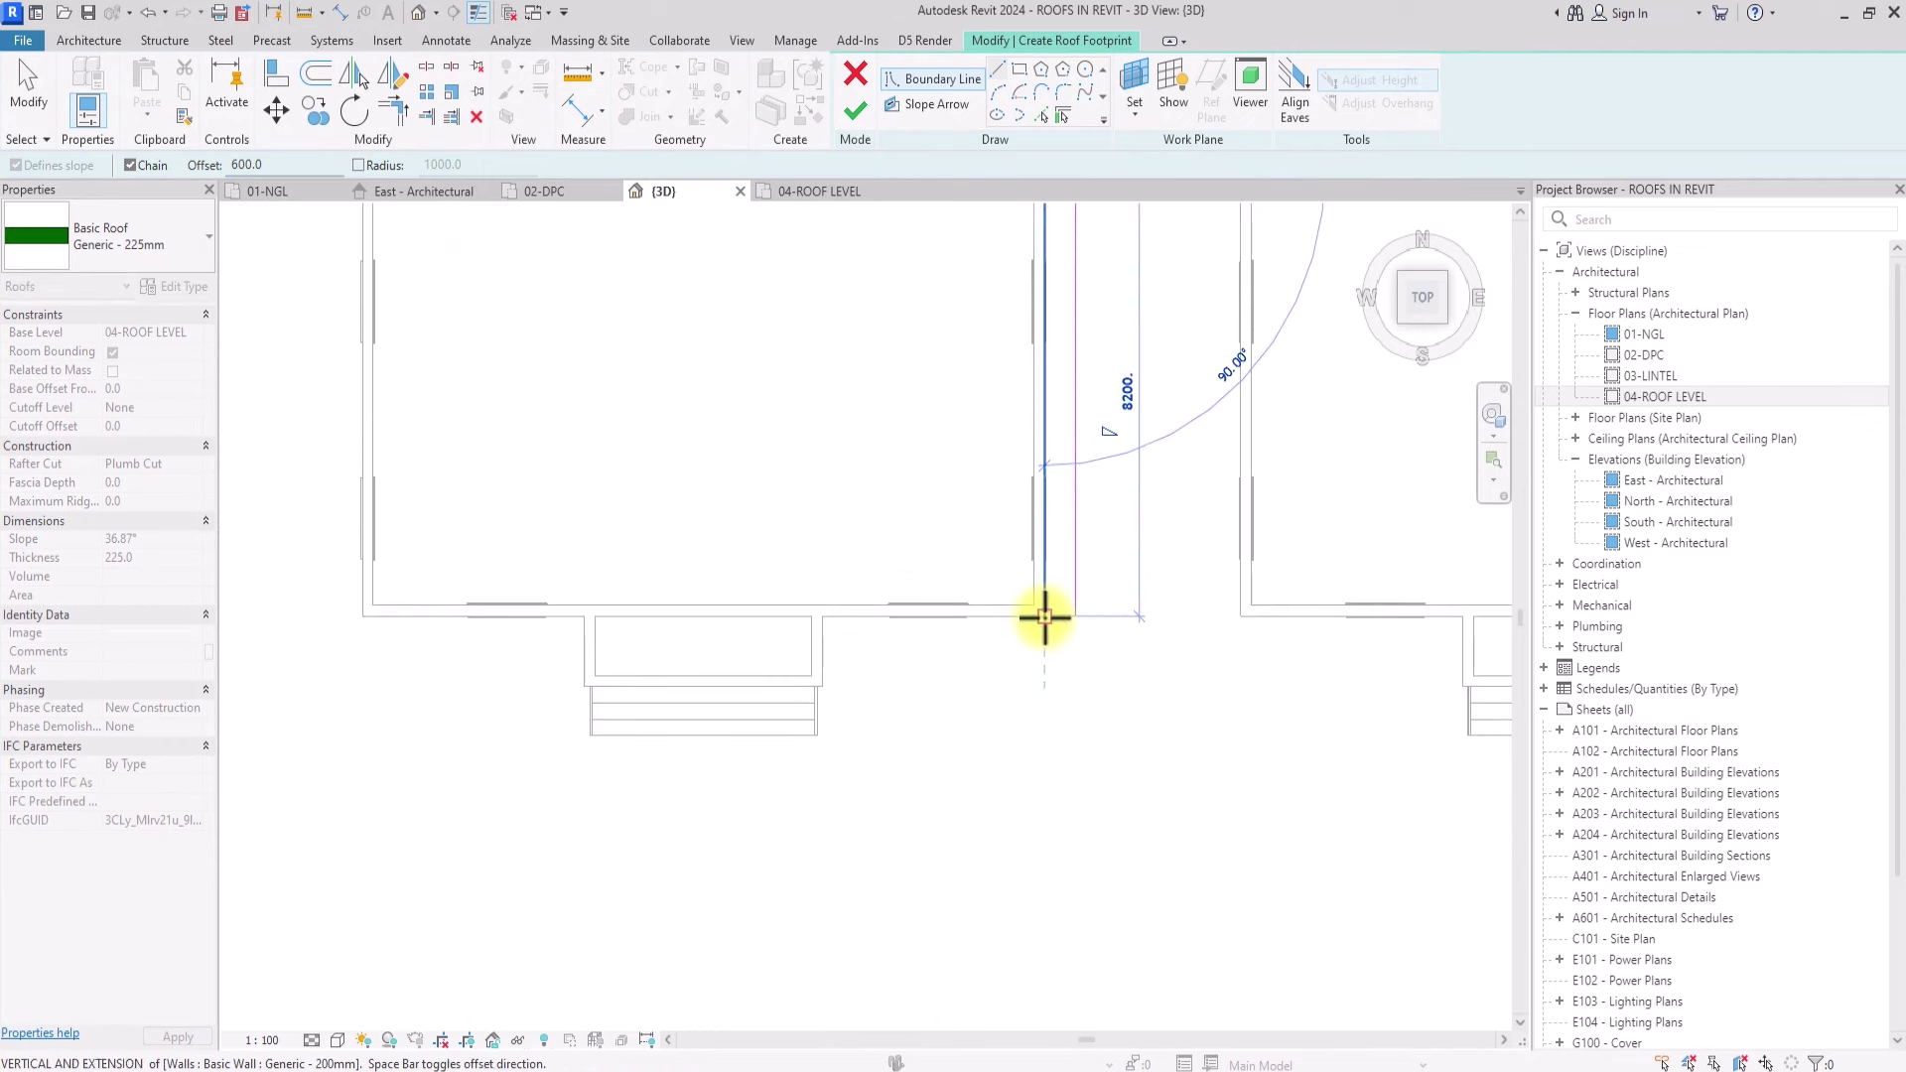
left_click(1044, 617)
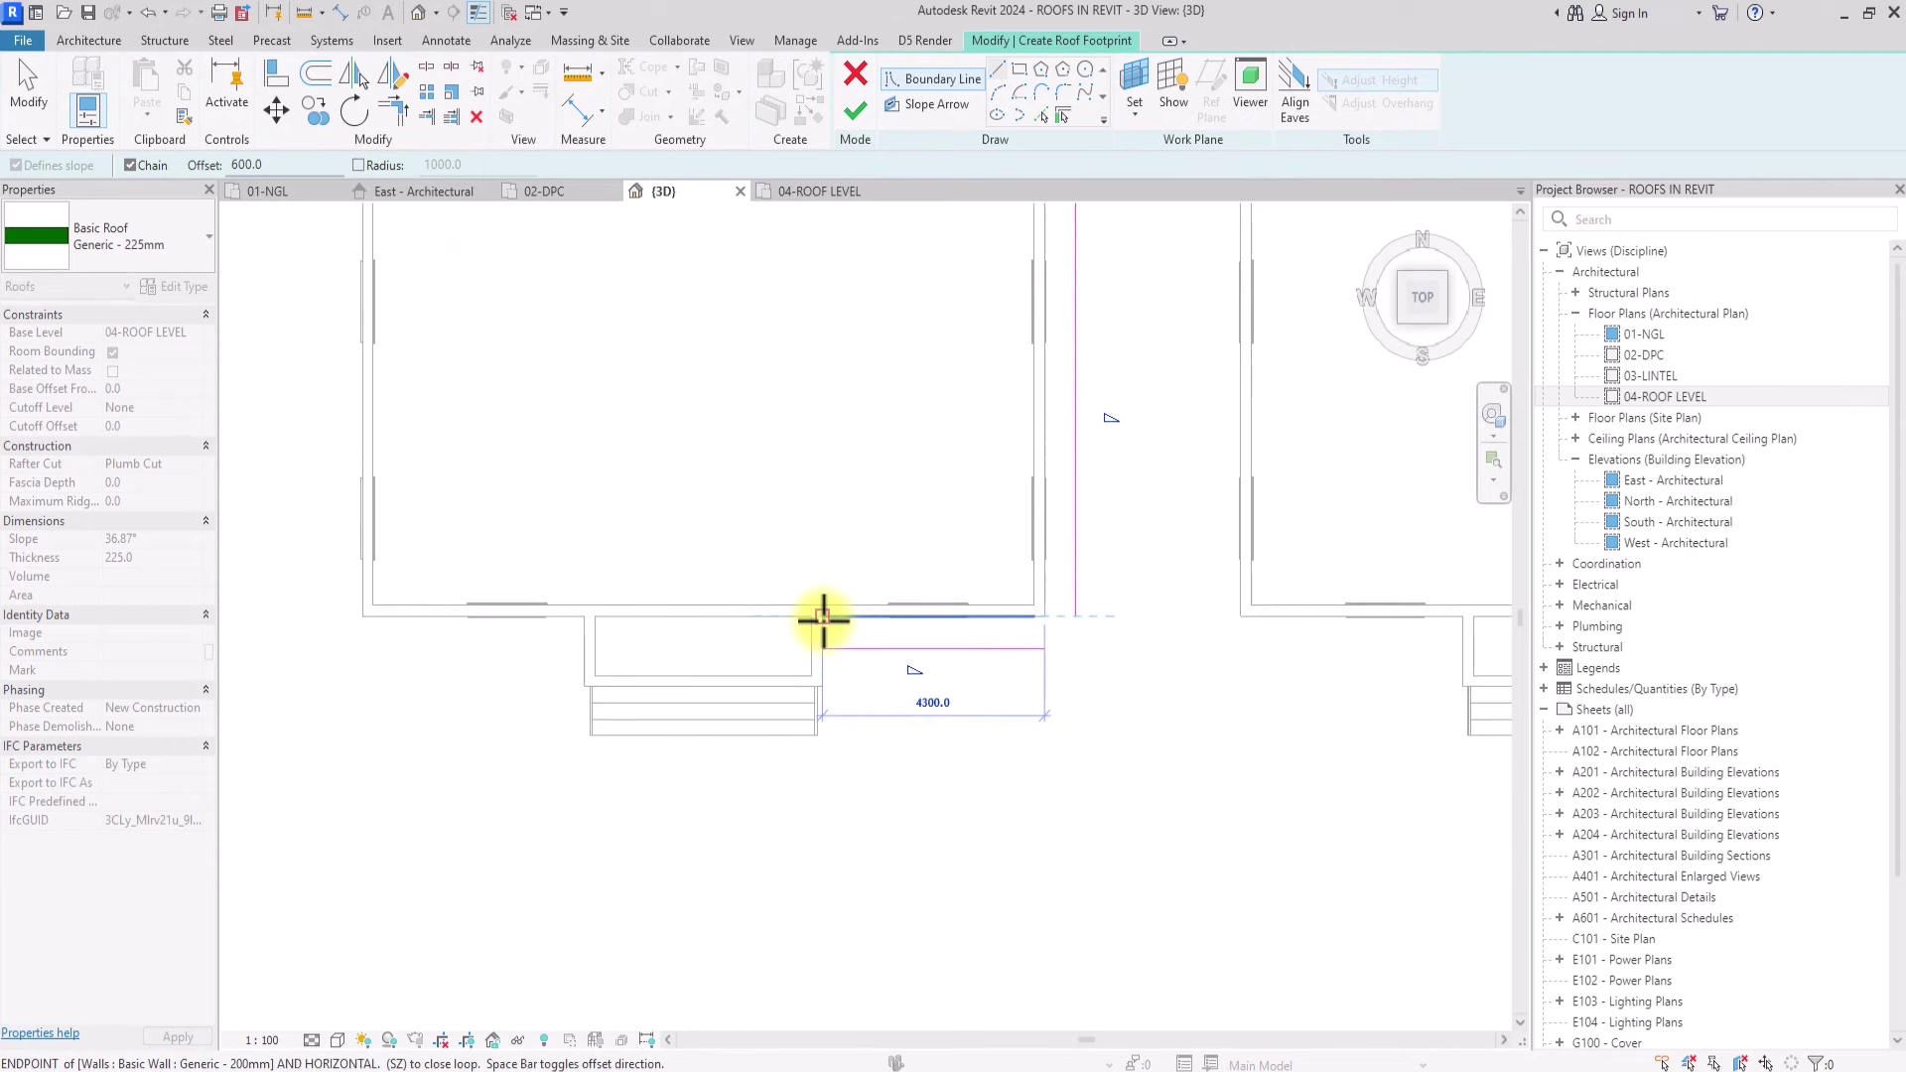
Step: Continue the offset roof boundary along the eastern part of the front wall and around the three sides of the entrance porch
left_click(823, 617)
scroll(837, 698, "up", 2)
left_click(812, 678)
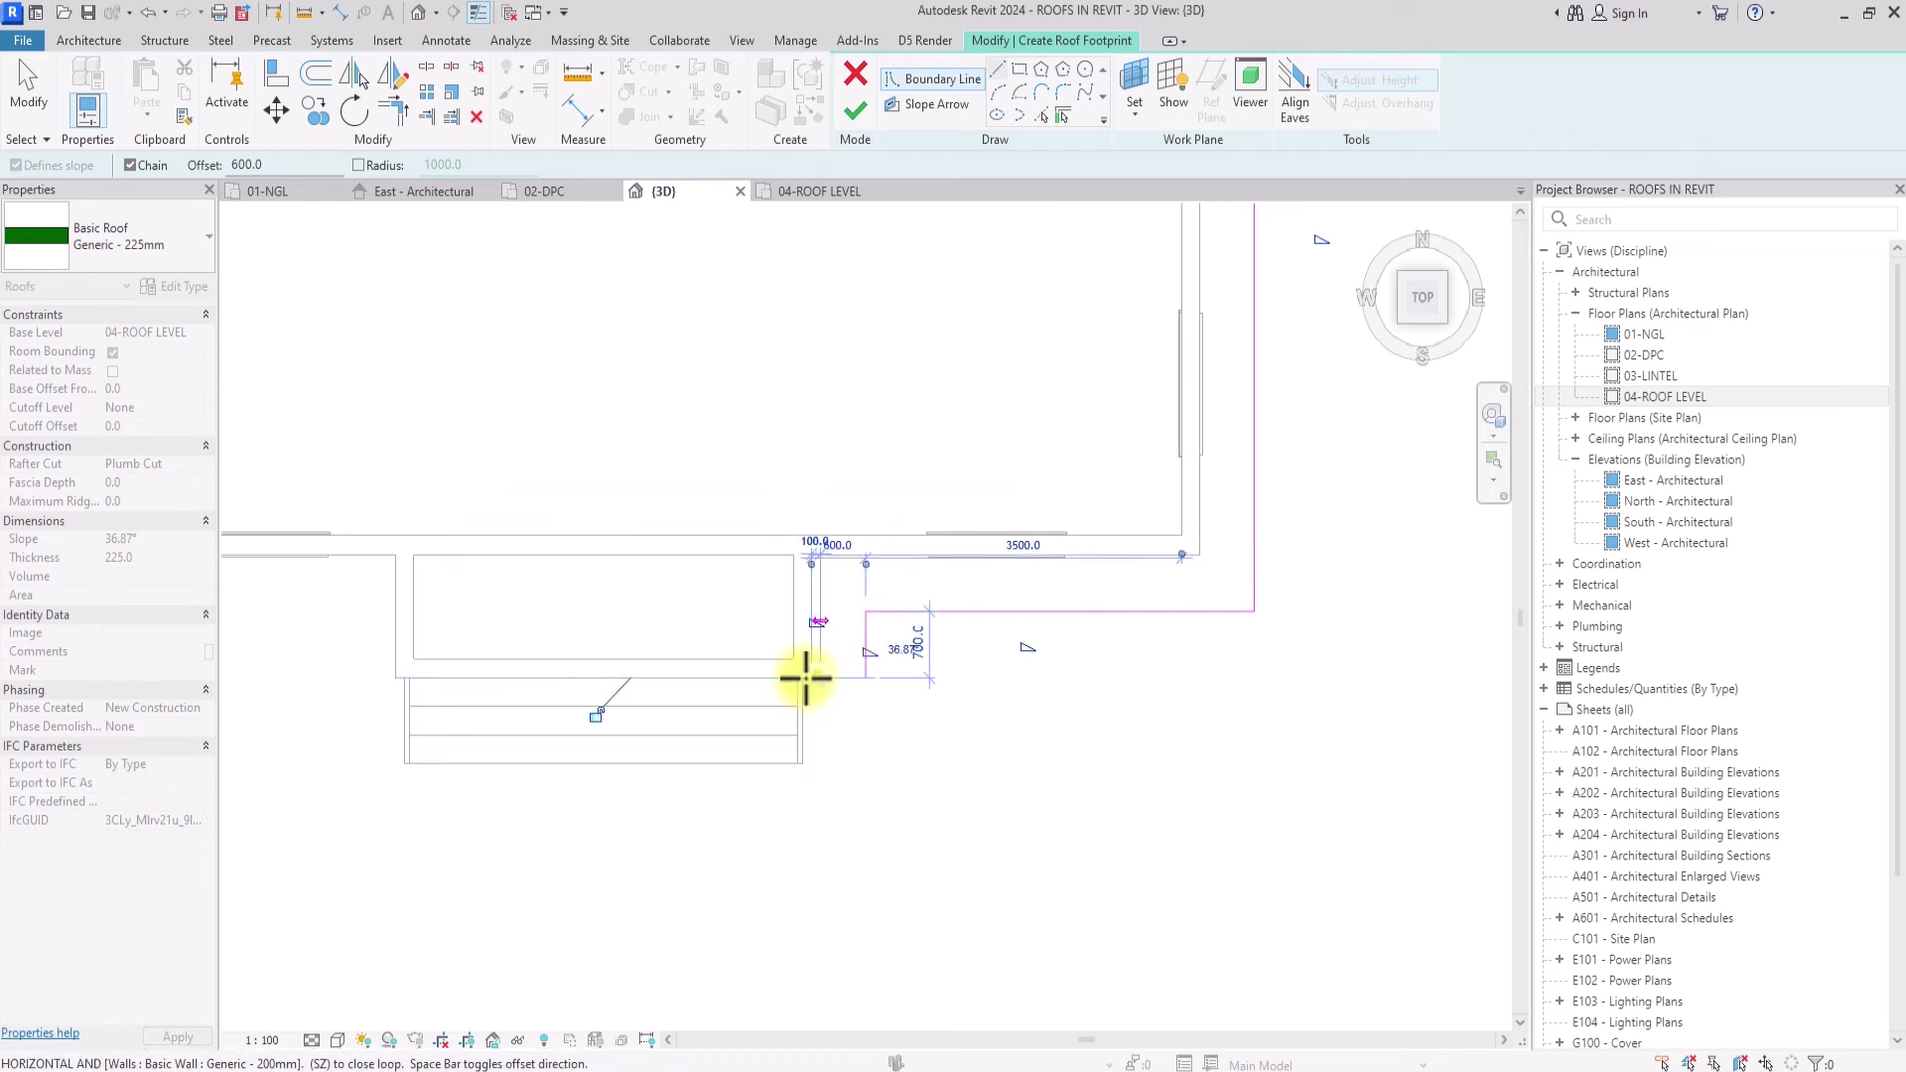
left_click(395, 678)
left_click(395, 555)
Step: Close the roof boundary along the remaining front wall and the west wall, and finish the footprint roof
middle_click_drag(395, 555, 1233, 704)
left_click(839, 708)
scroll(838, 708, "down", 3)
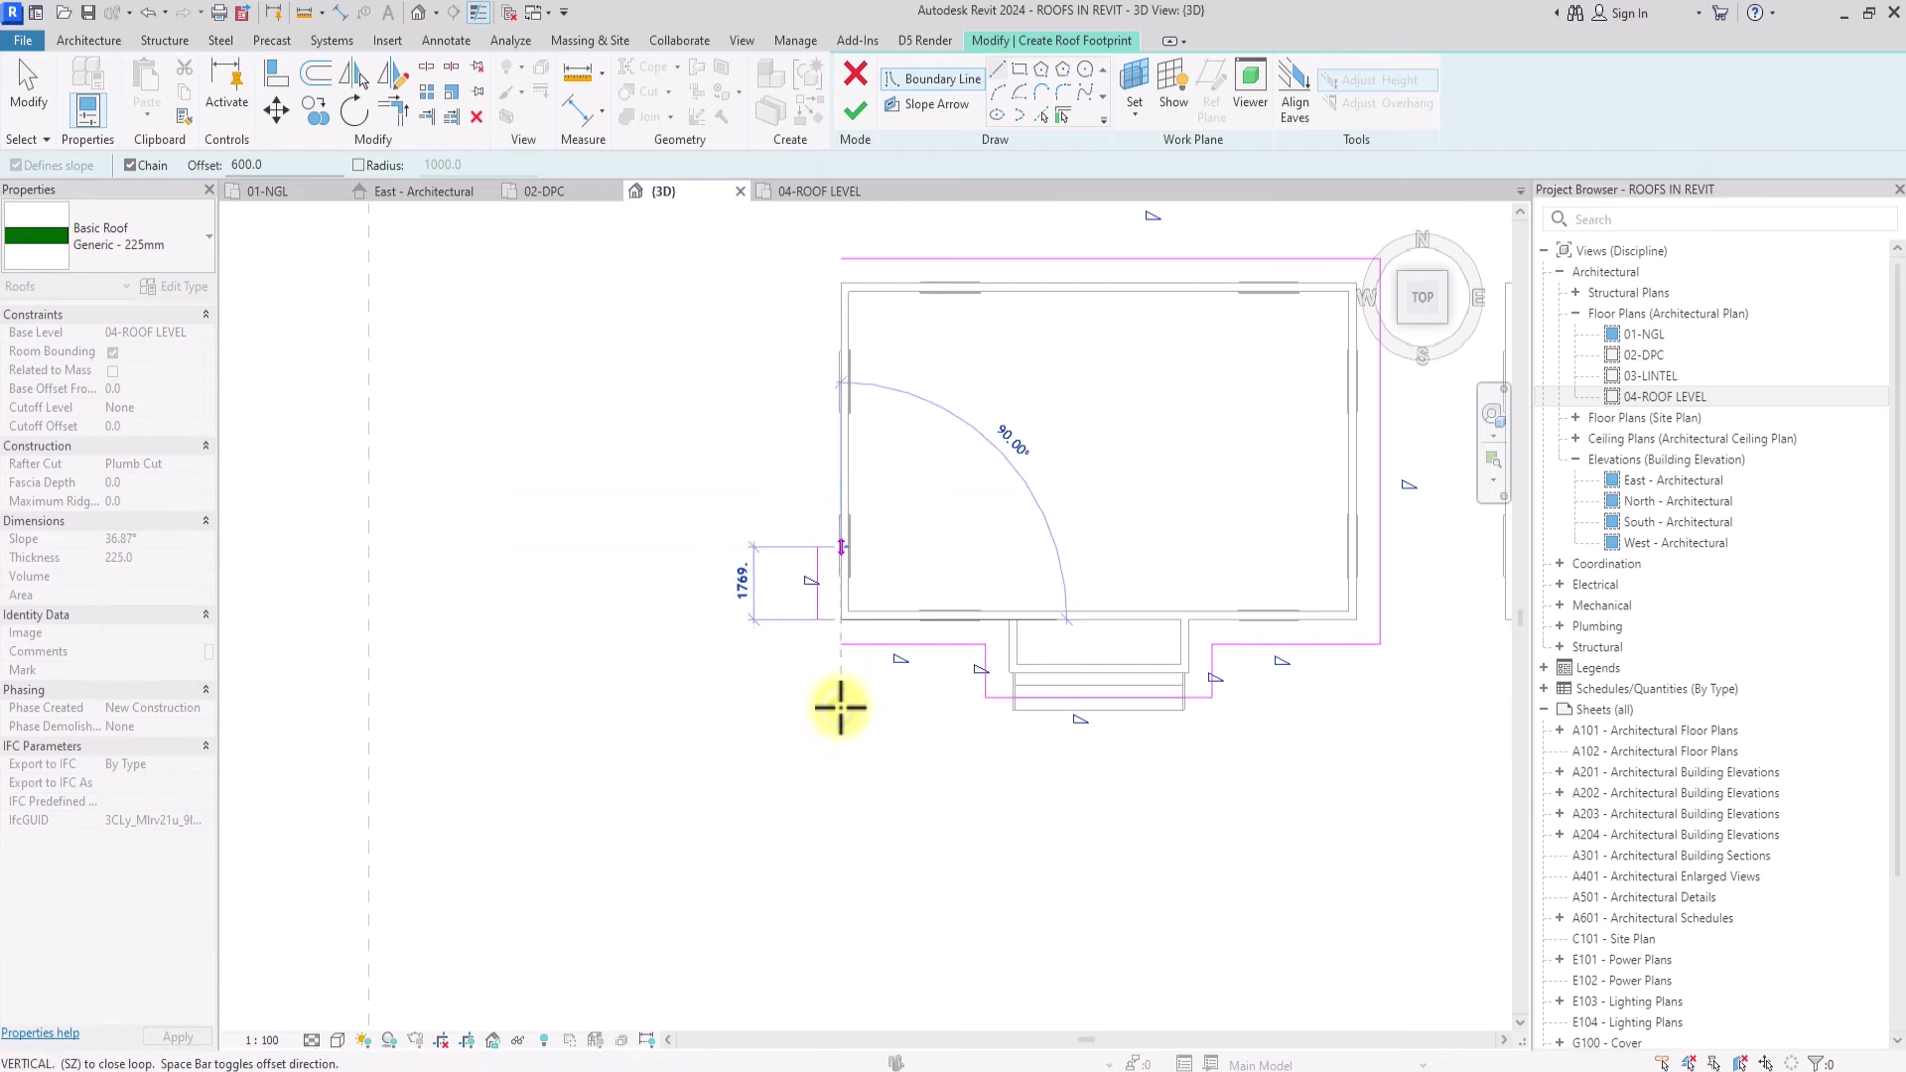
left_click(843, 285)
scroll(849, 292, "down", 2)
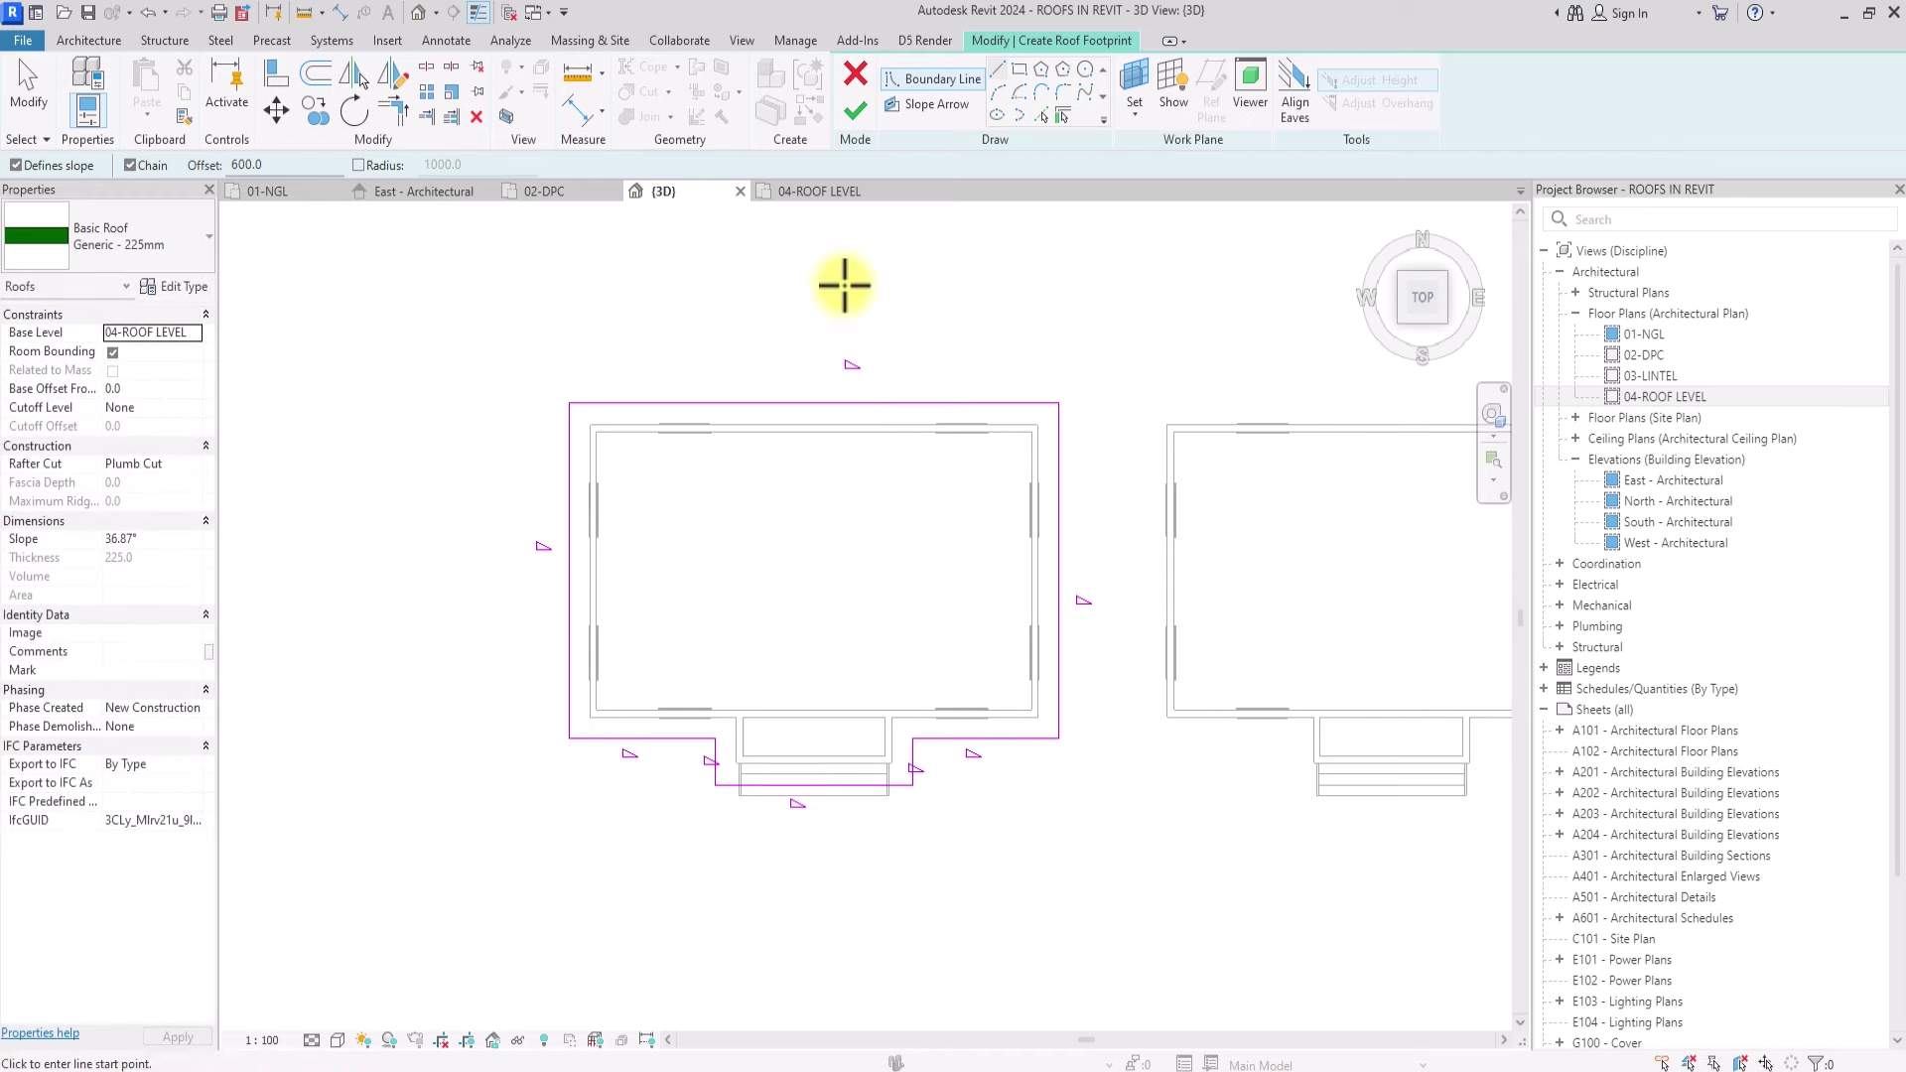
scroll(843, 285, "down", 2)
scroll(832, 565, "up", 2)
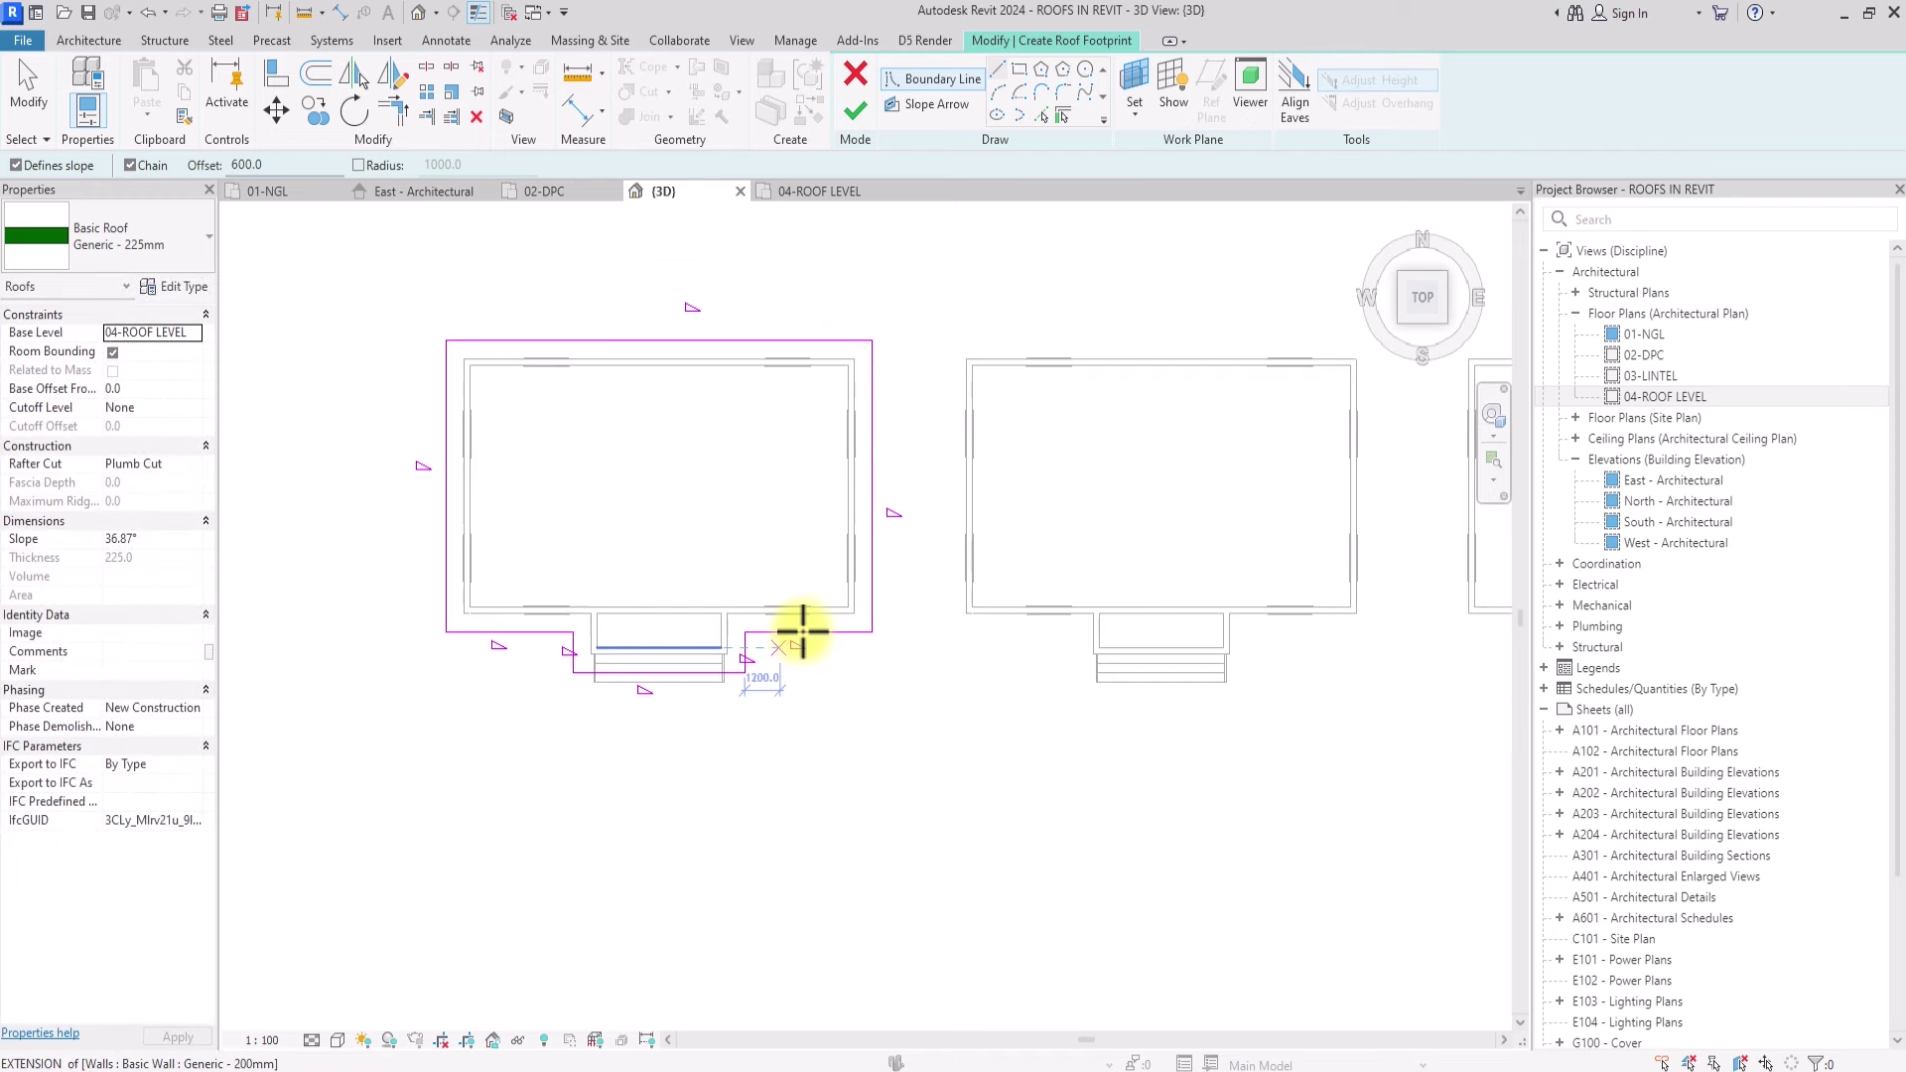
key("Escape")
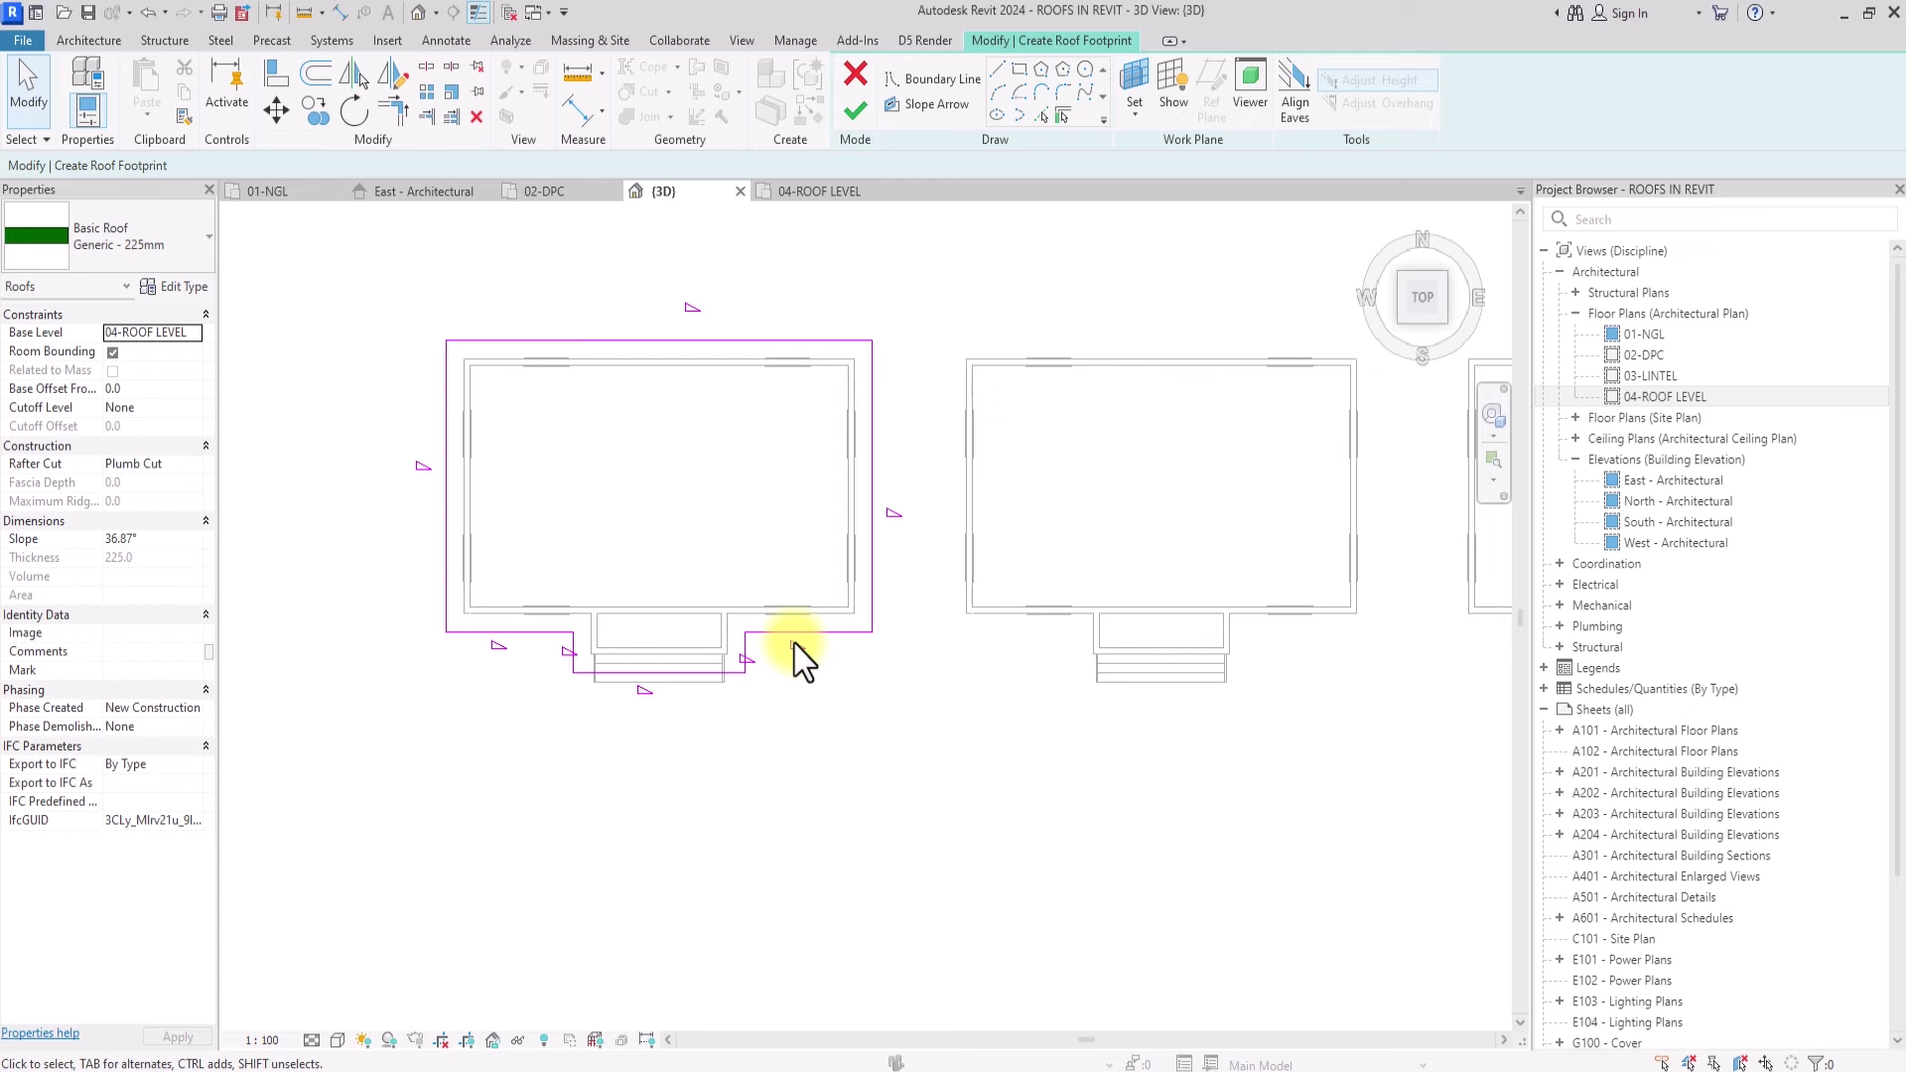
left_click(855, 110)
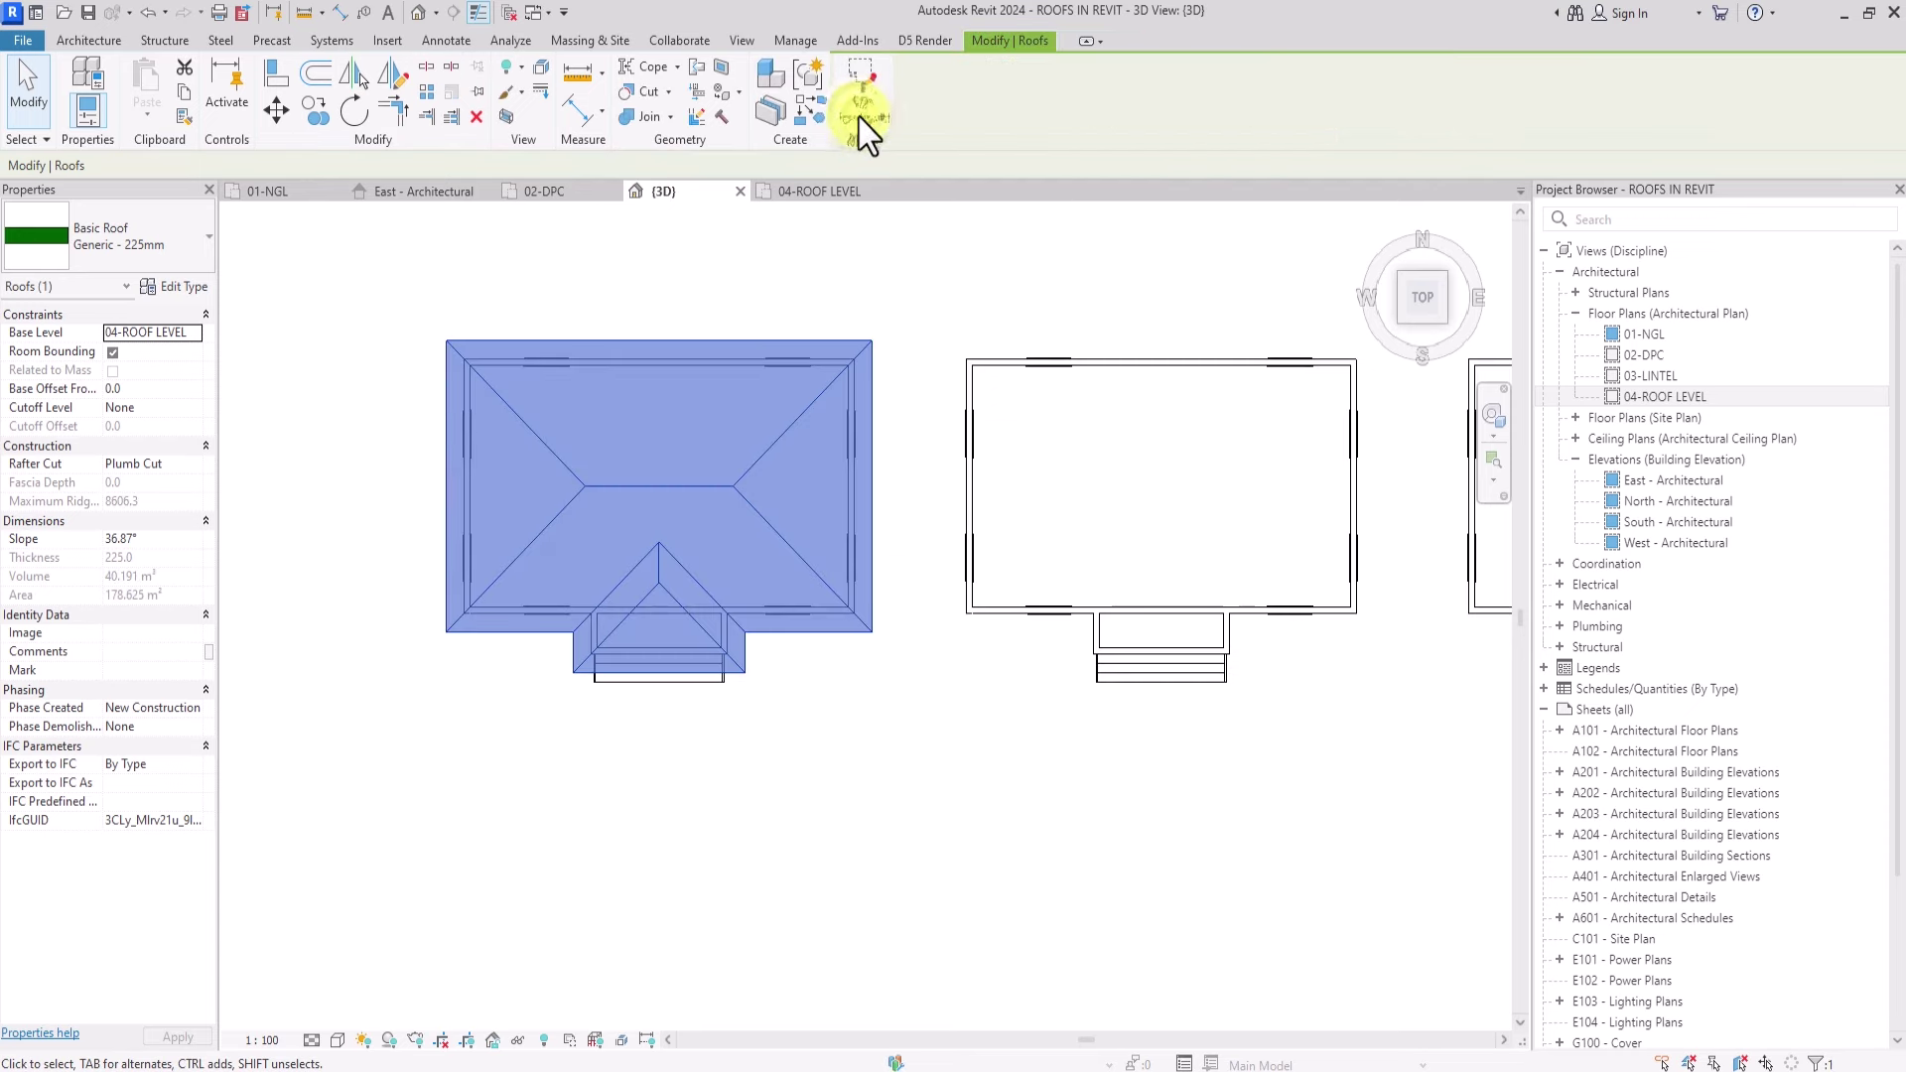
left_click(625, 743)
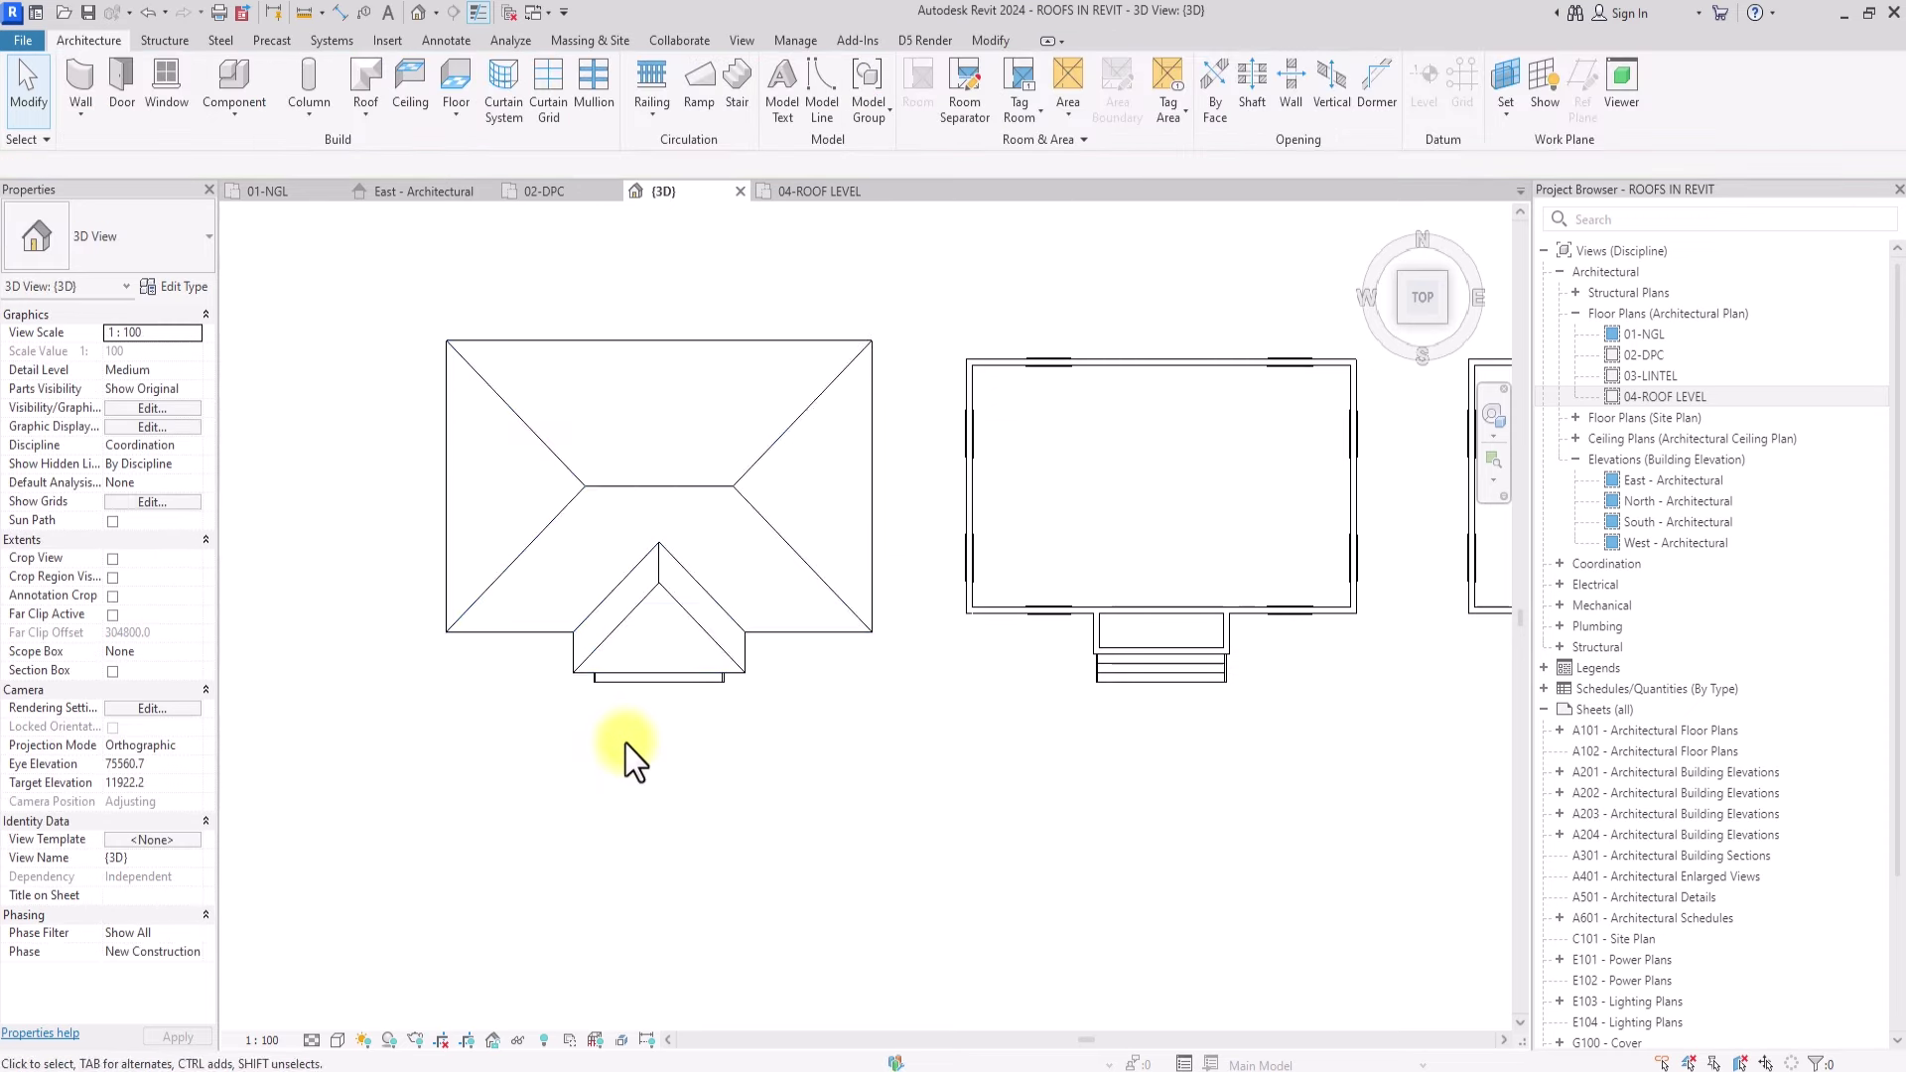
Step: Duplicate the type of the first building's hip roof under the name 01-ROOFING SHEET
left_click(583, 486)
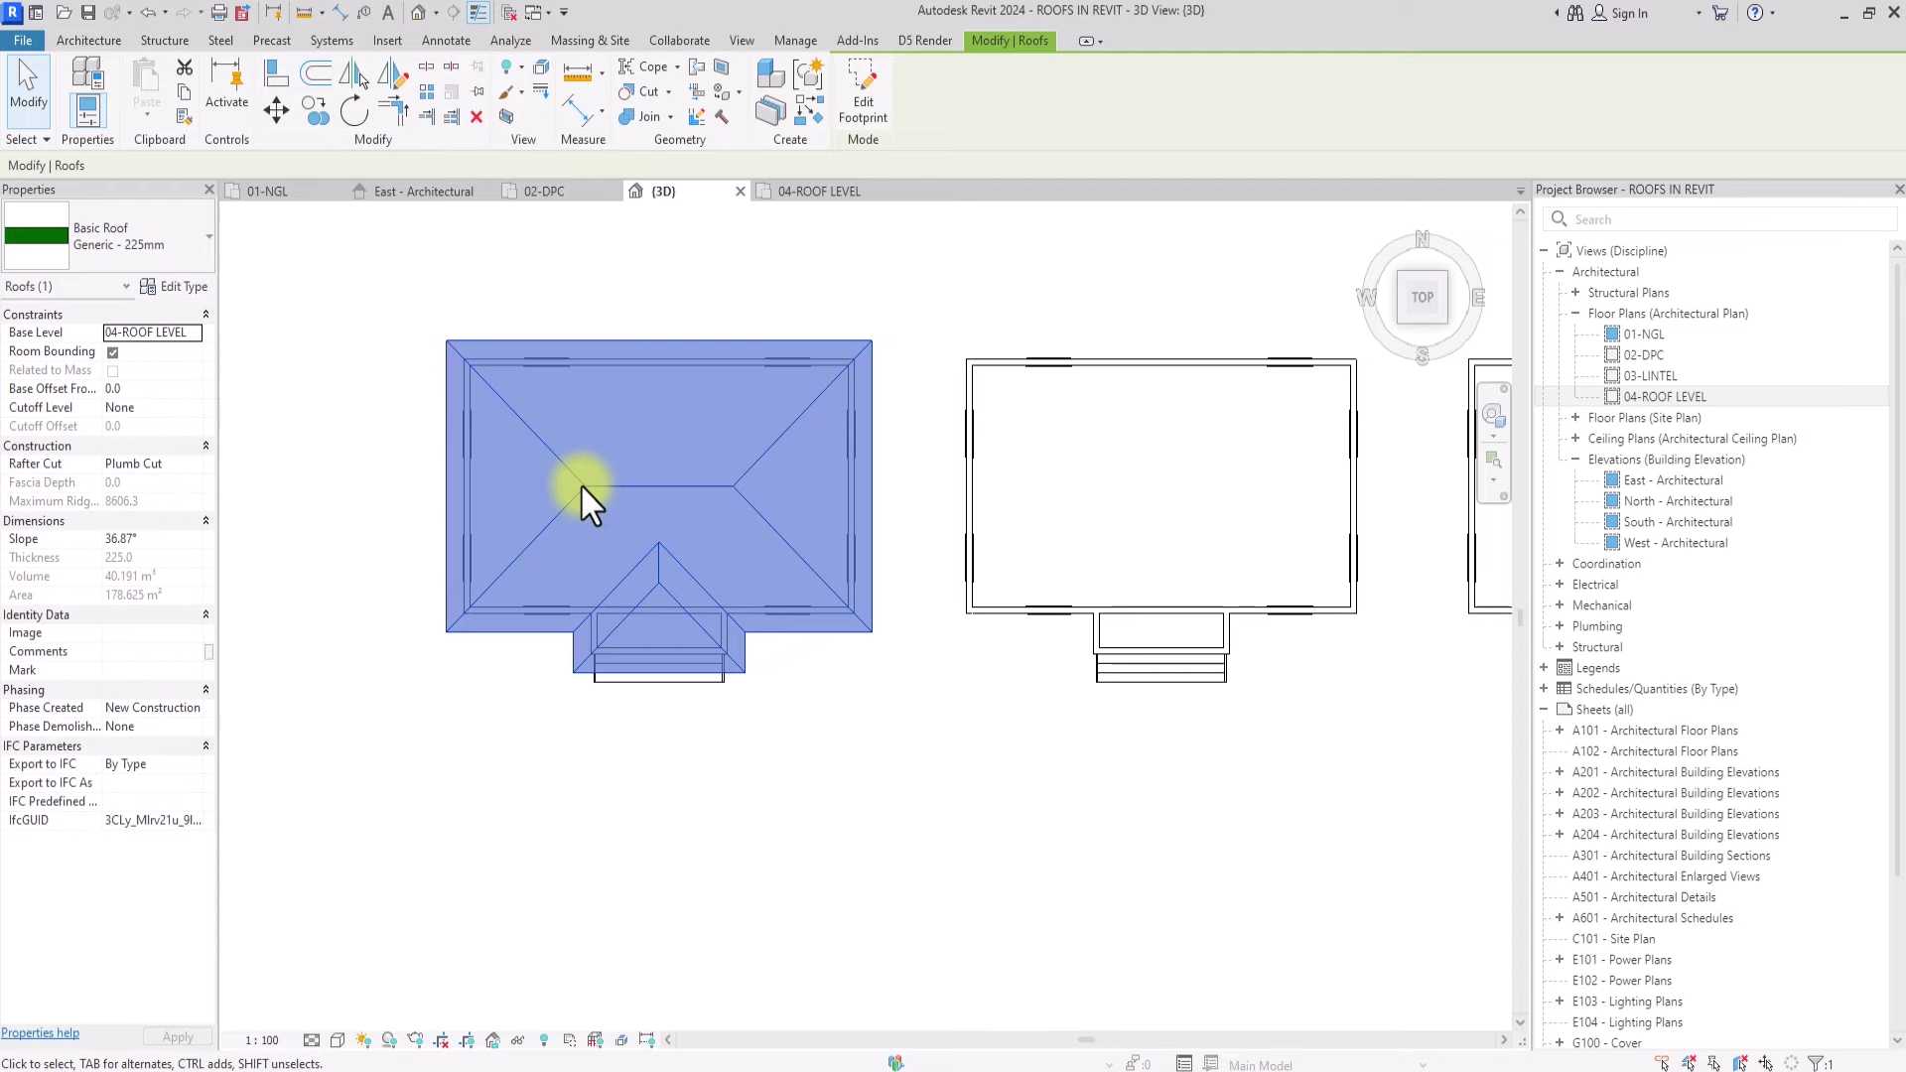
mouse_move(580, 485)
middle_mouse_down("shift")
mouse_move(253, 895)
mouse_move(306, 872)
middle_mouse_up("shift")
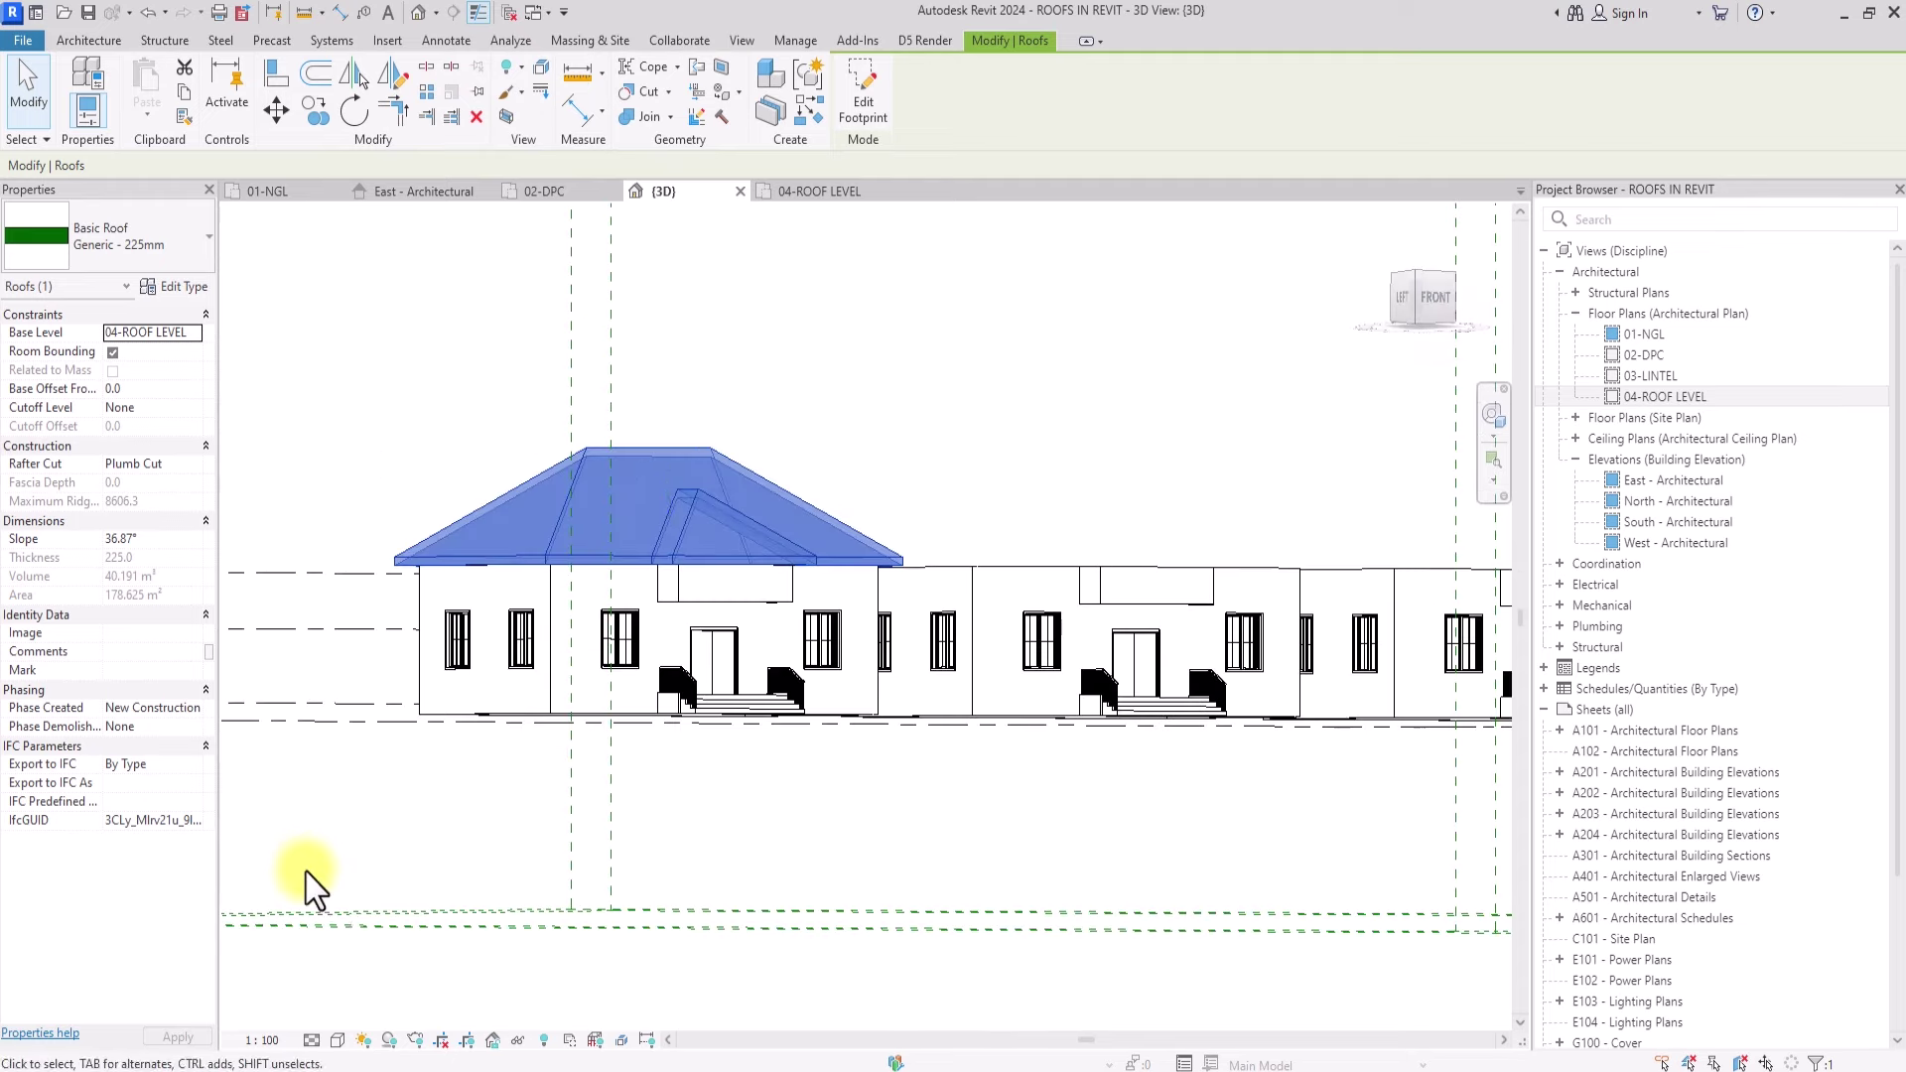
scroll(501, 620, "up", 4)
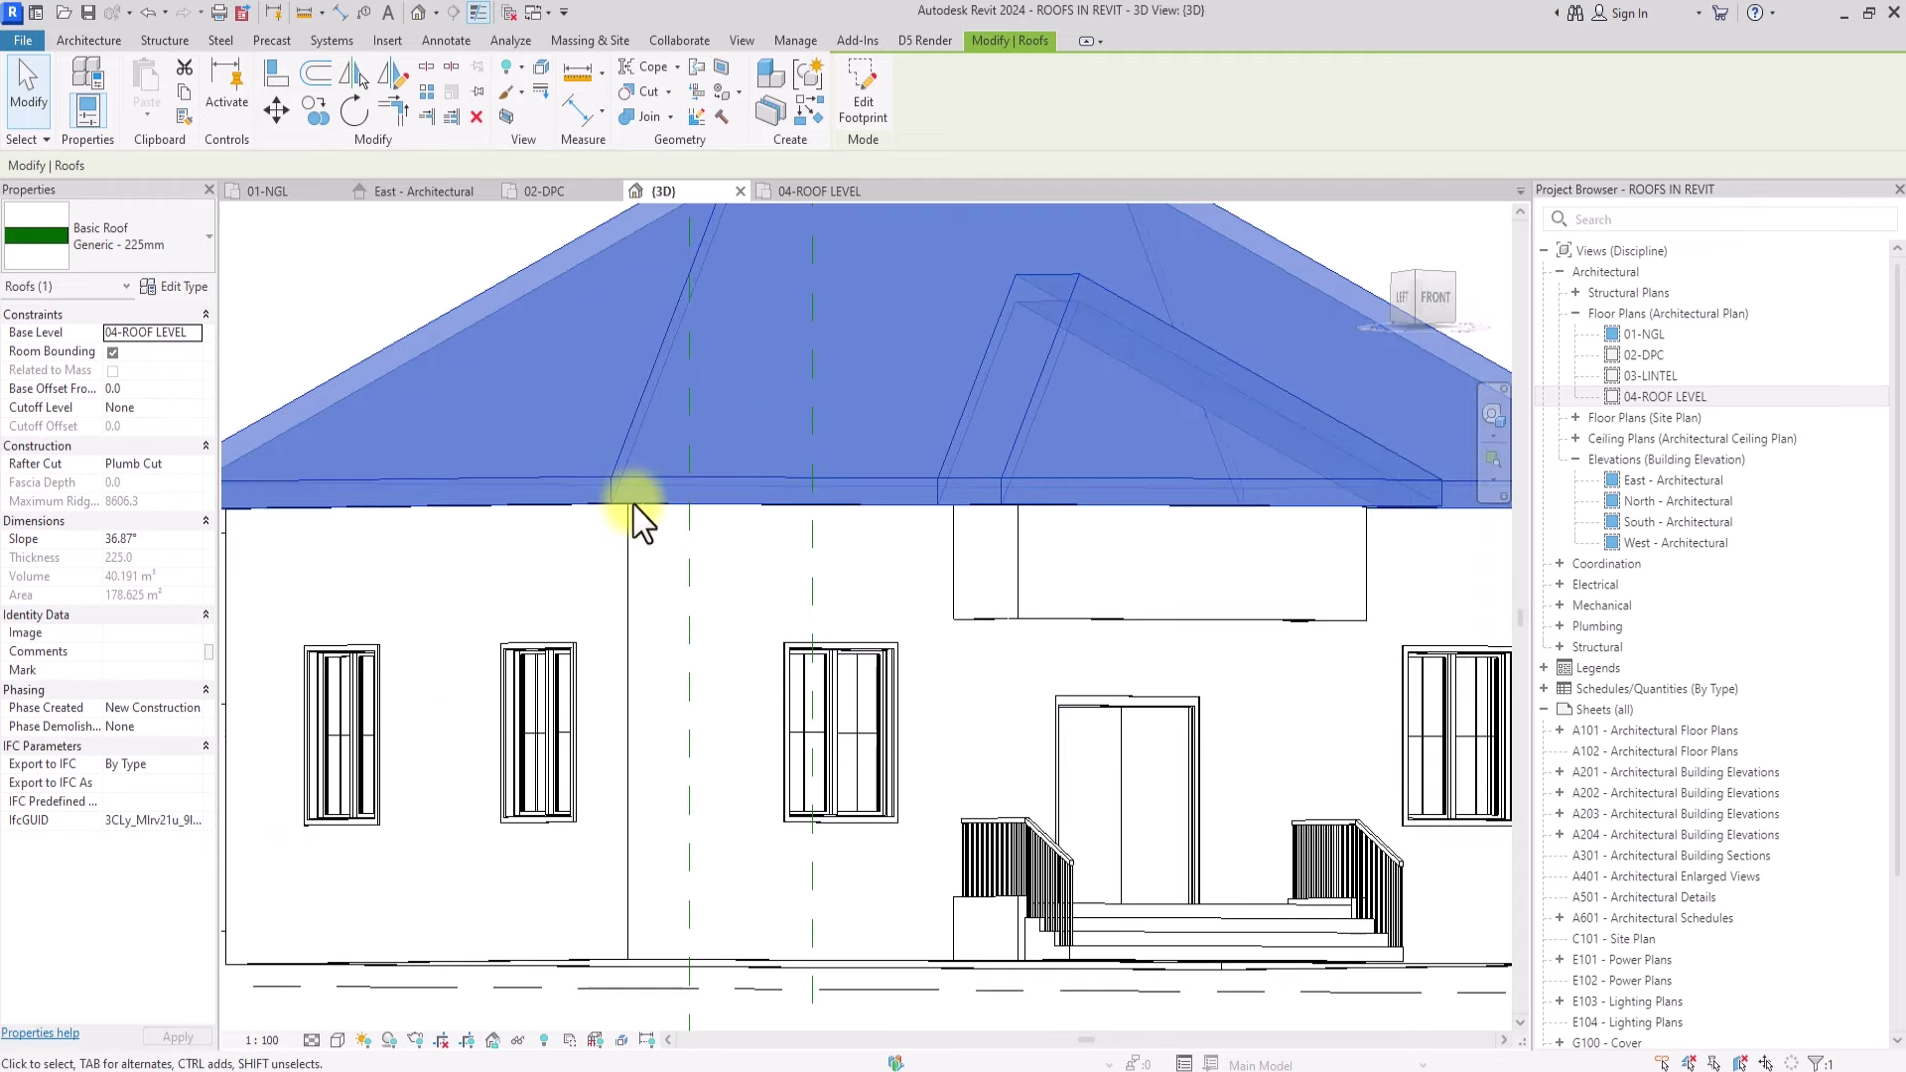
scroll(633, 504, "down", 3)
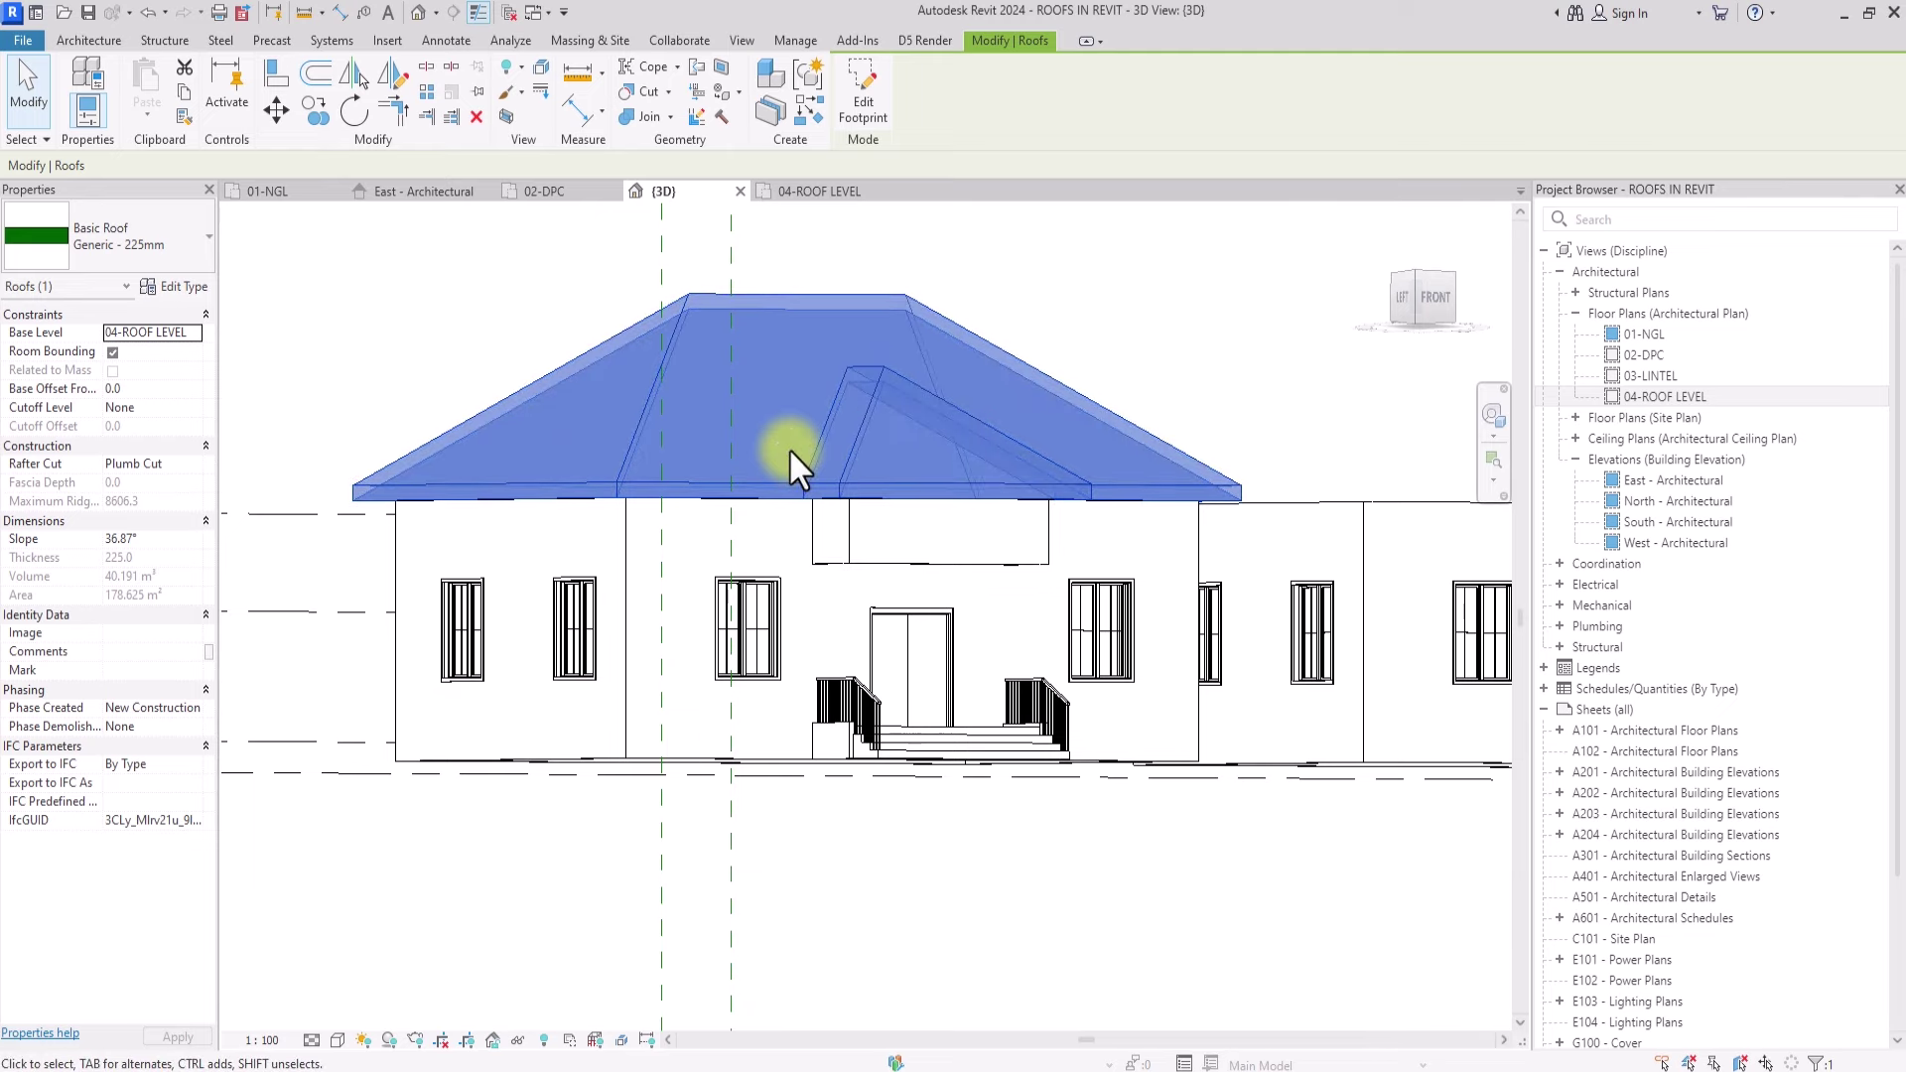
scroll(791, 451, "down", 1)
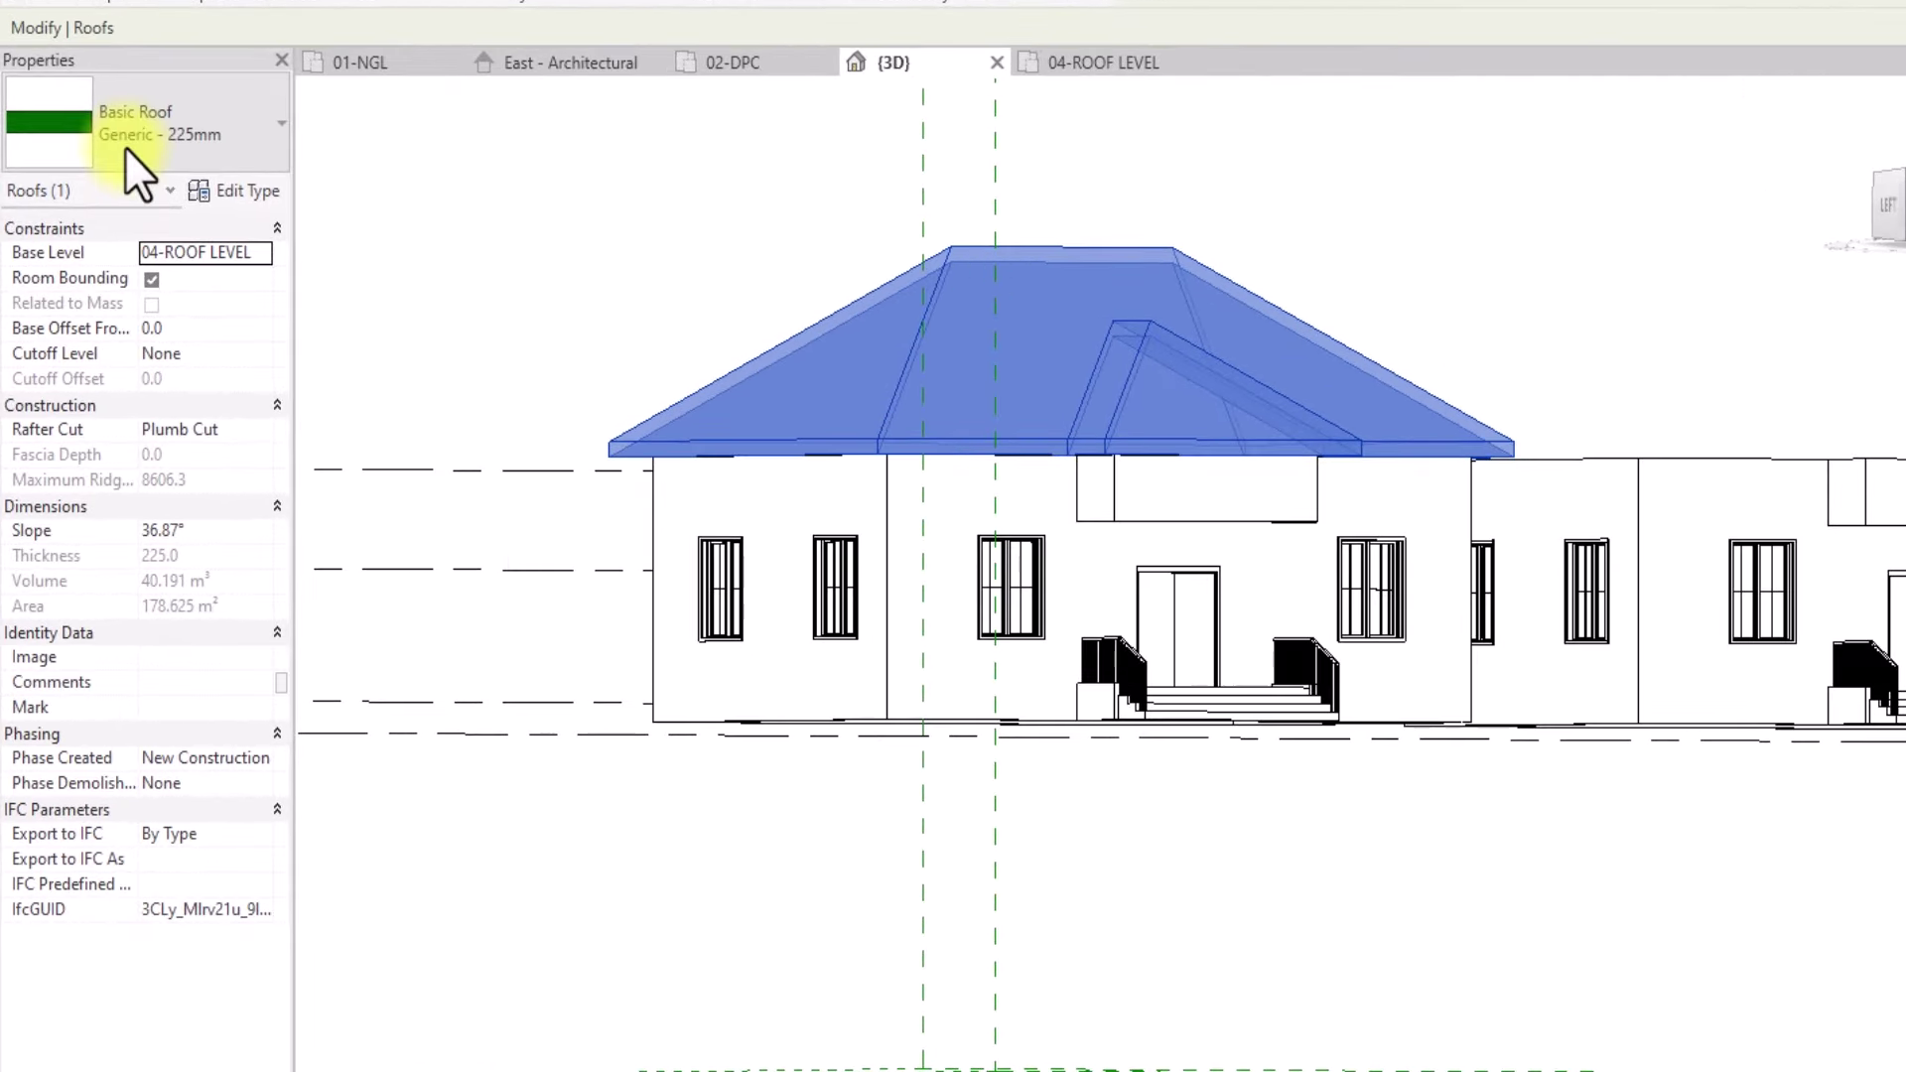
left_click(236, 193)
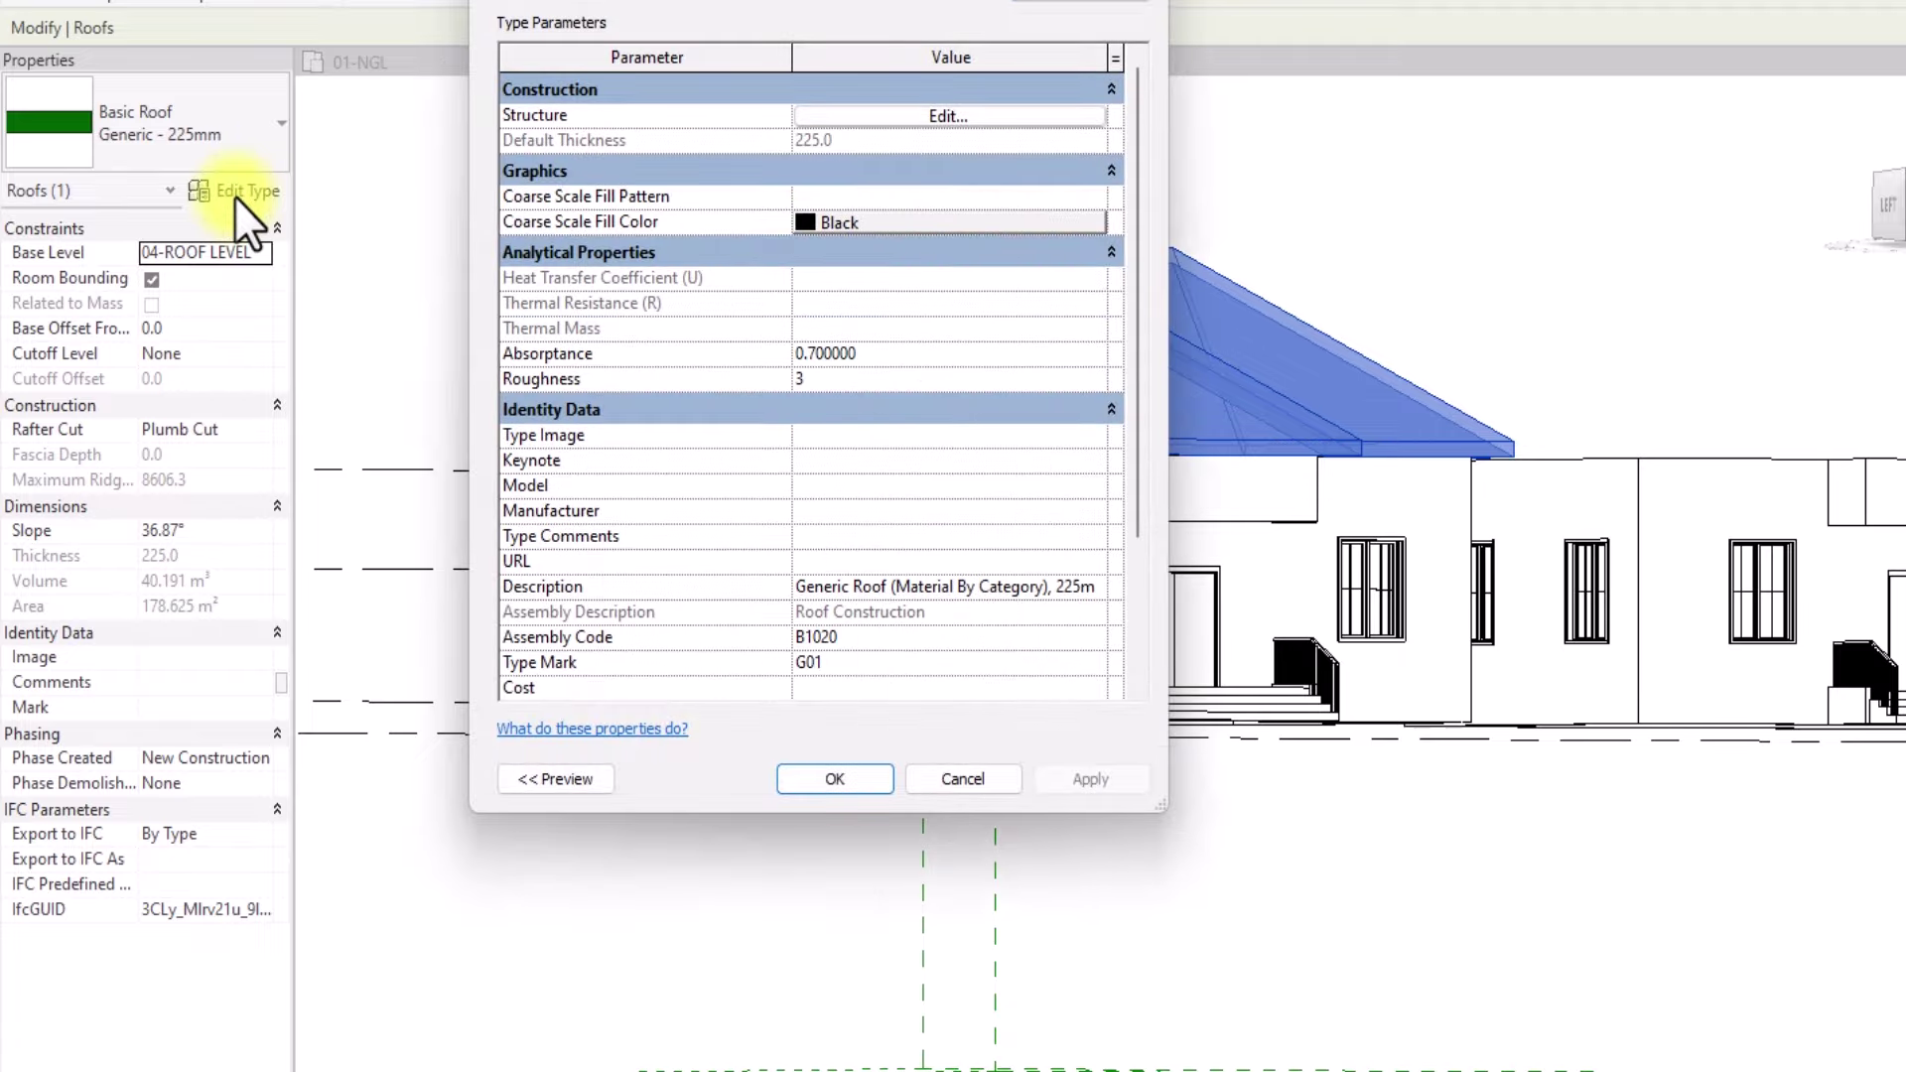
left_click(893, 44)
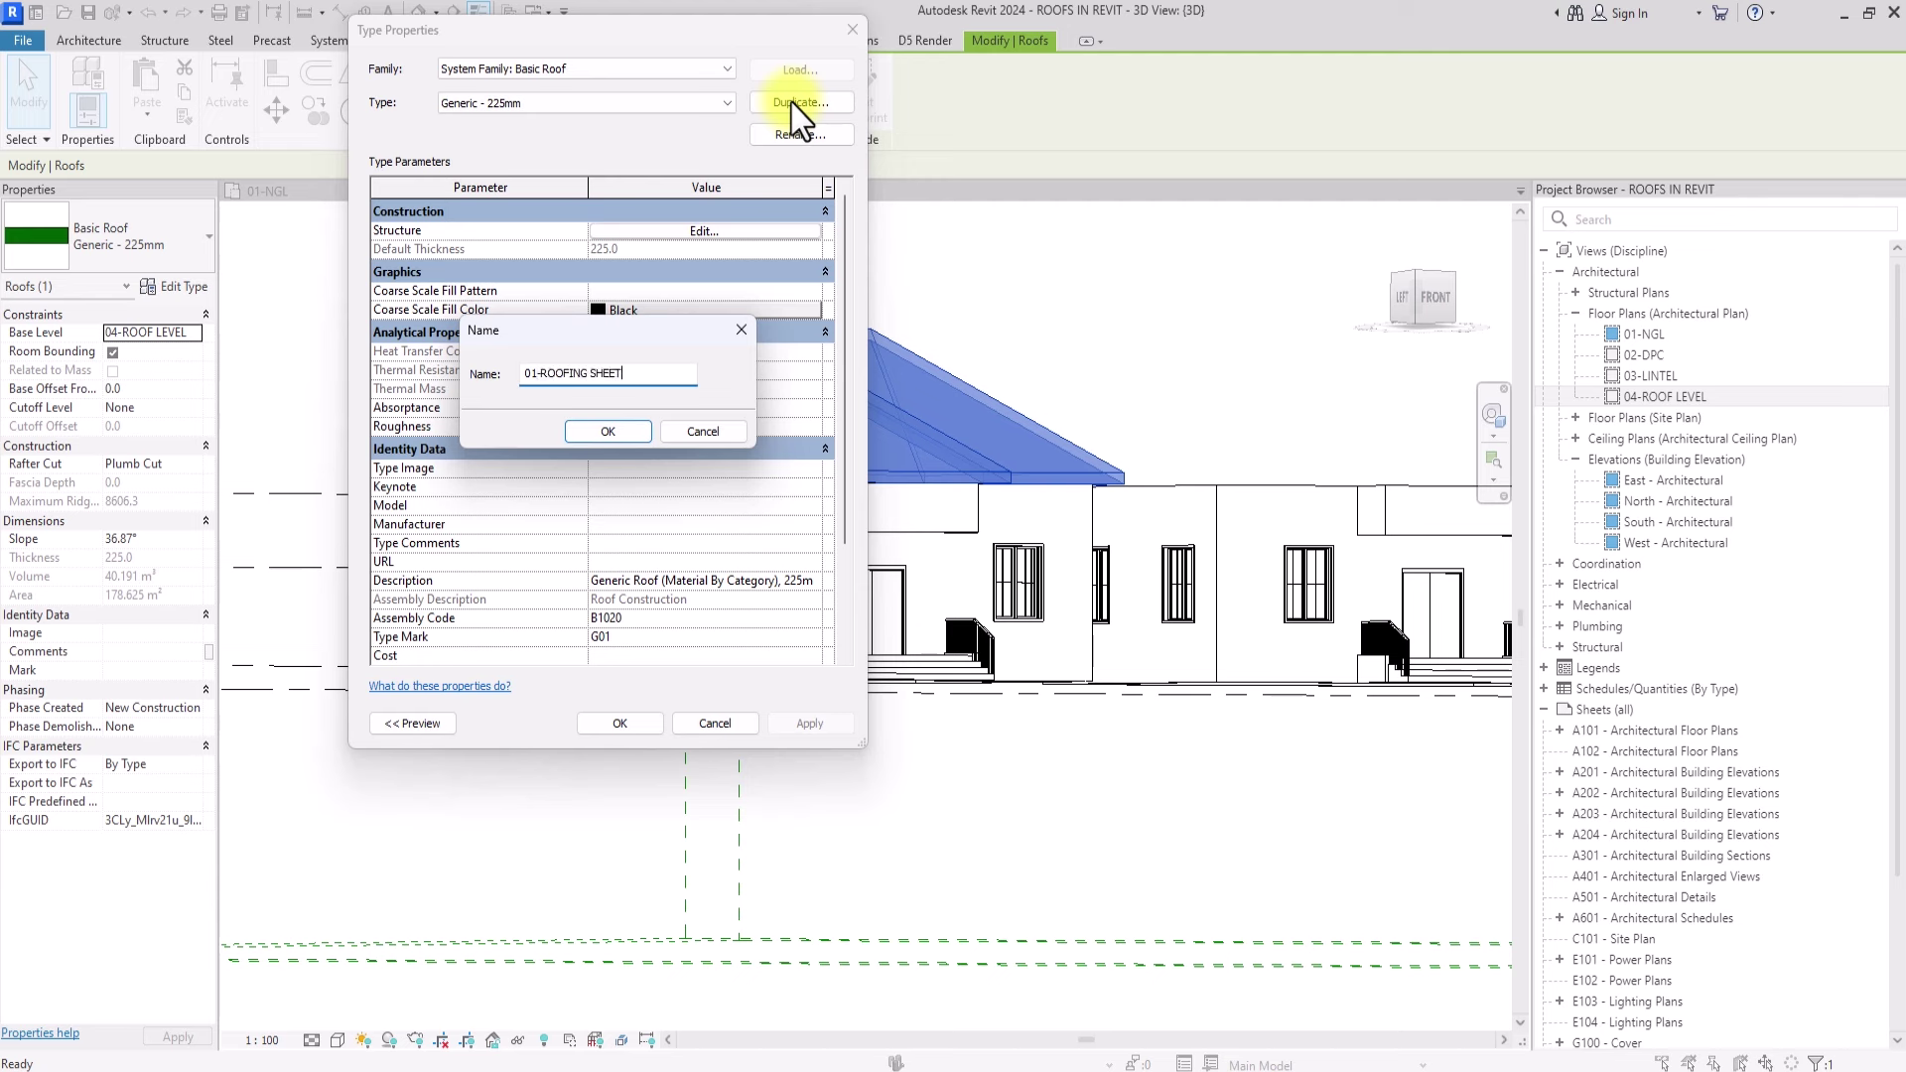
left_click(608, 432)
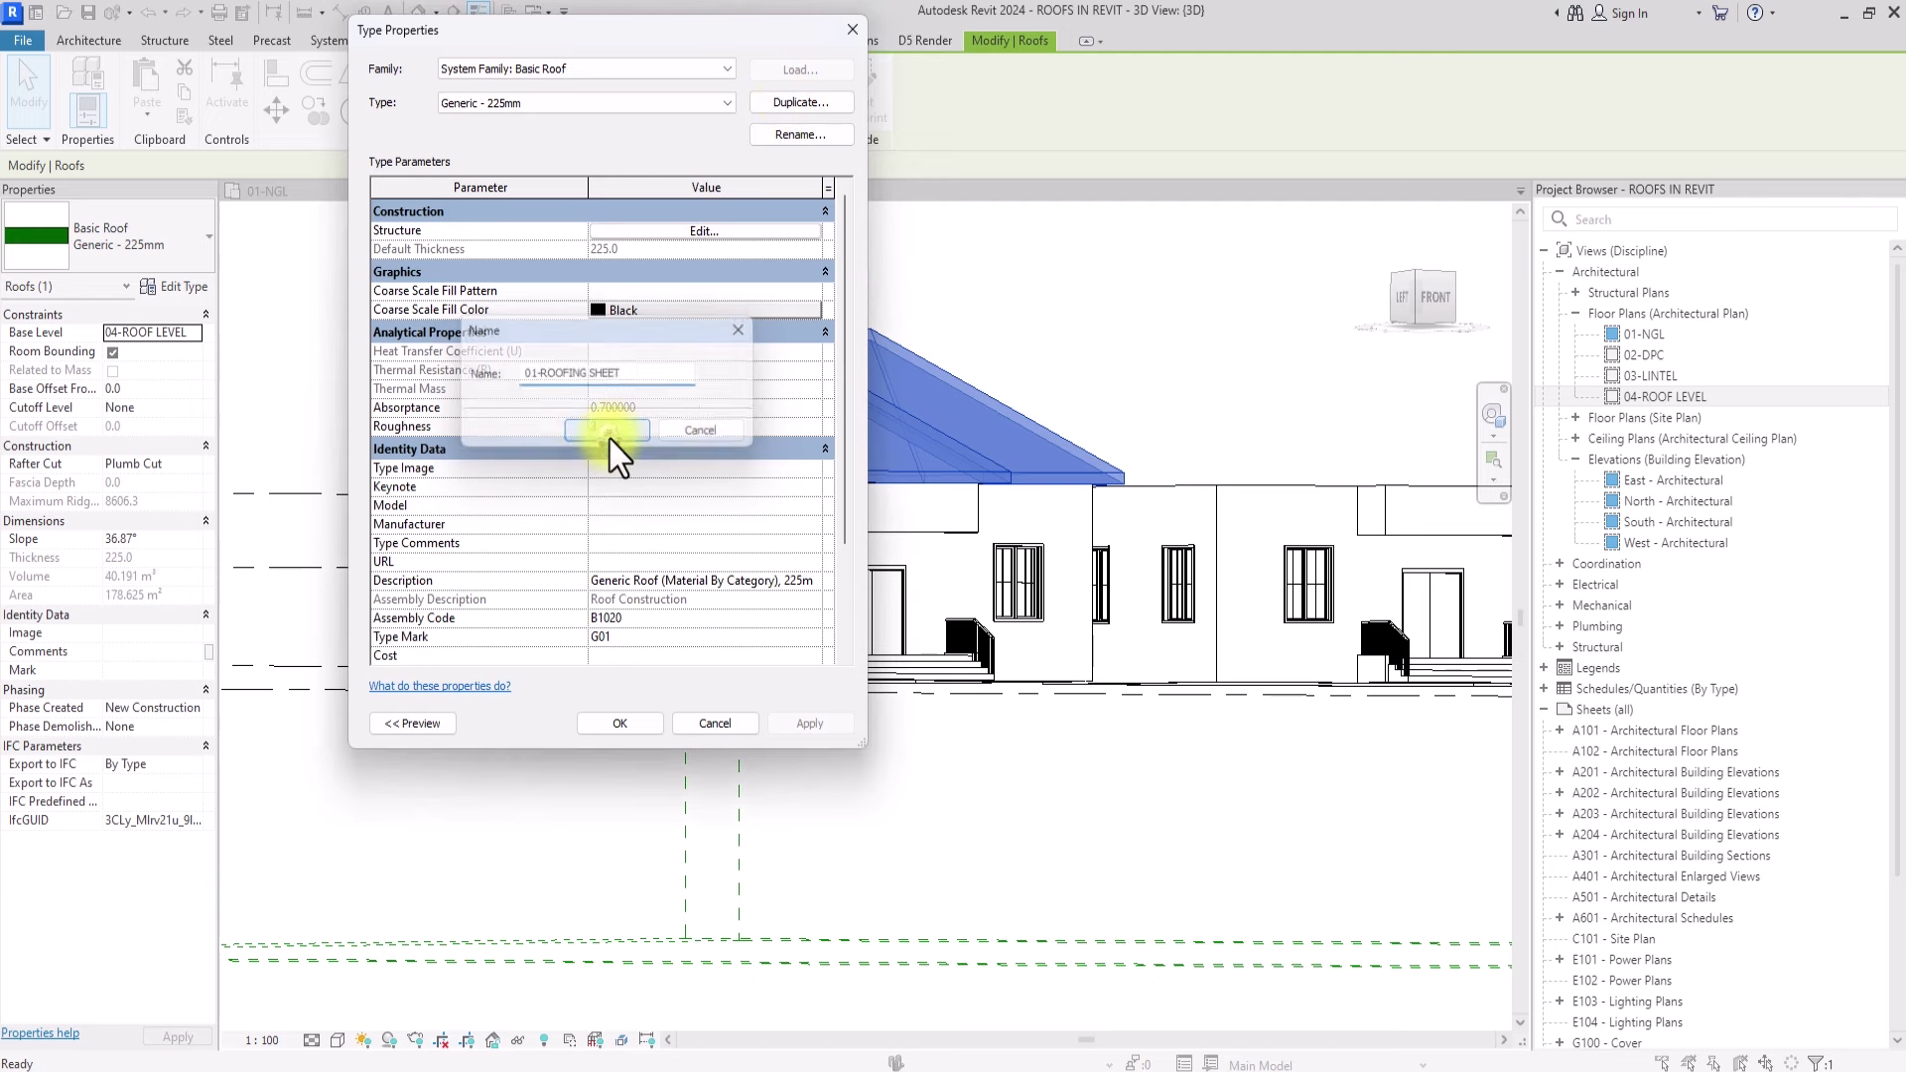
Step: Set the structure layer thickness of the 01-ROOFING SHEET roof type to 10 mm
left_click(701, 231)
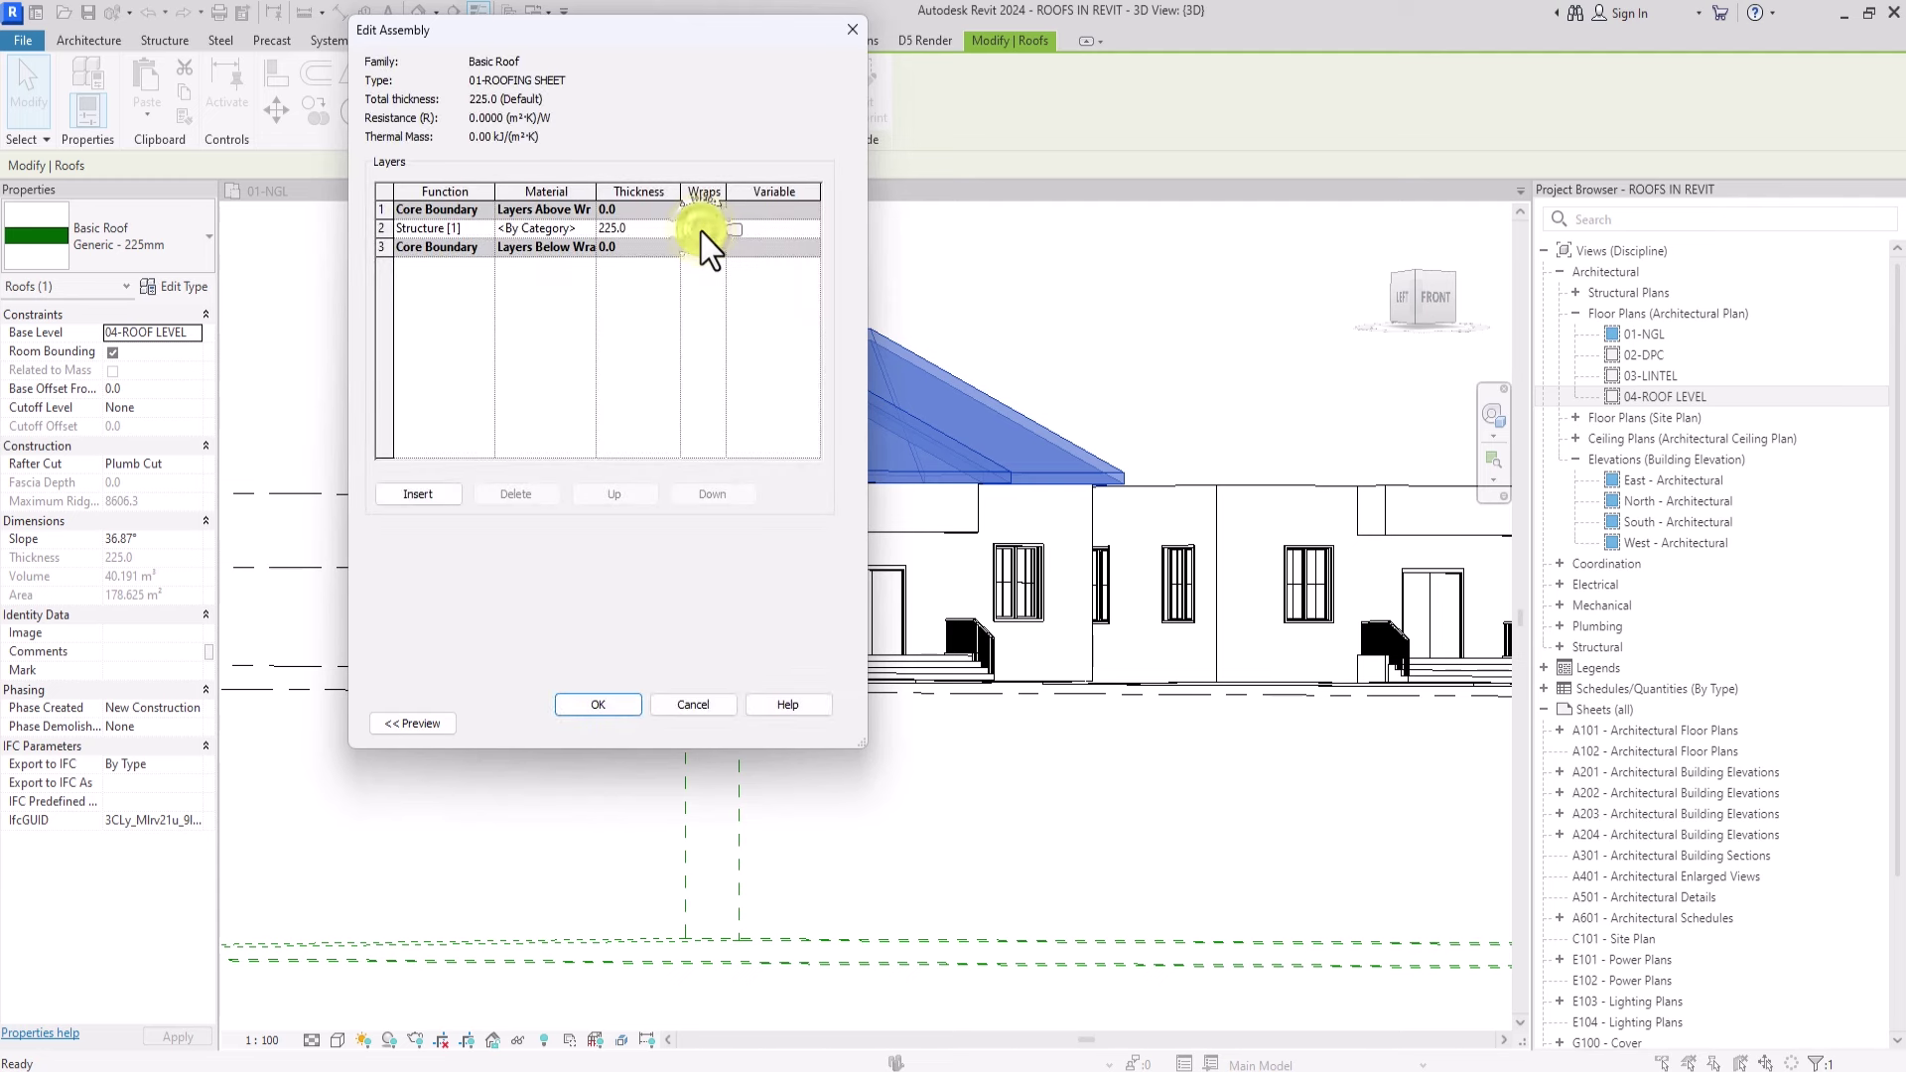
left_click(643, 230)
type("10")
Step: Create a material for the structure layer by duplicating Air and naming the copy 01-ROOF SHEET
left_click(588, 231)
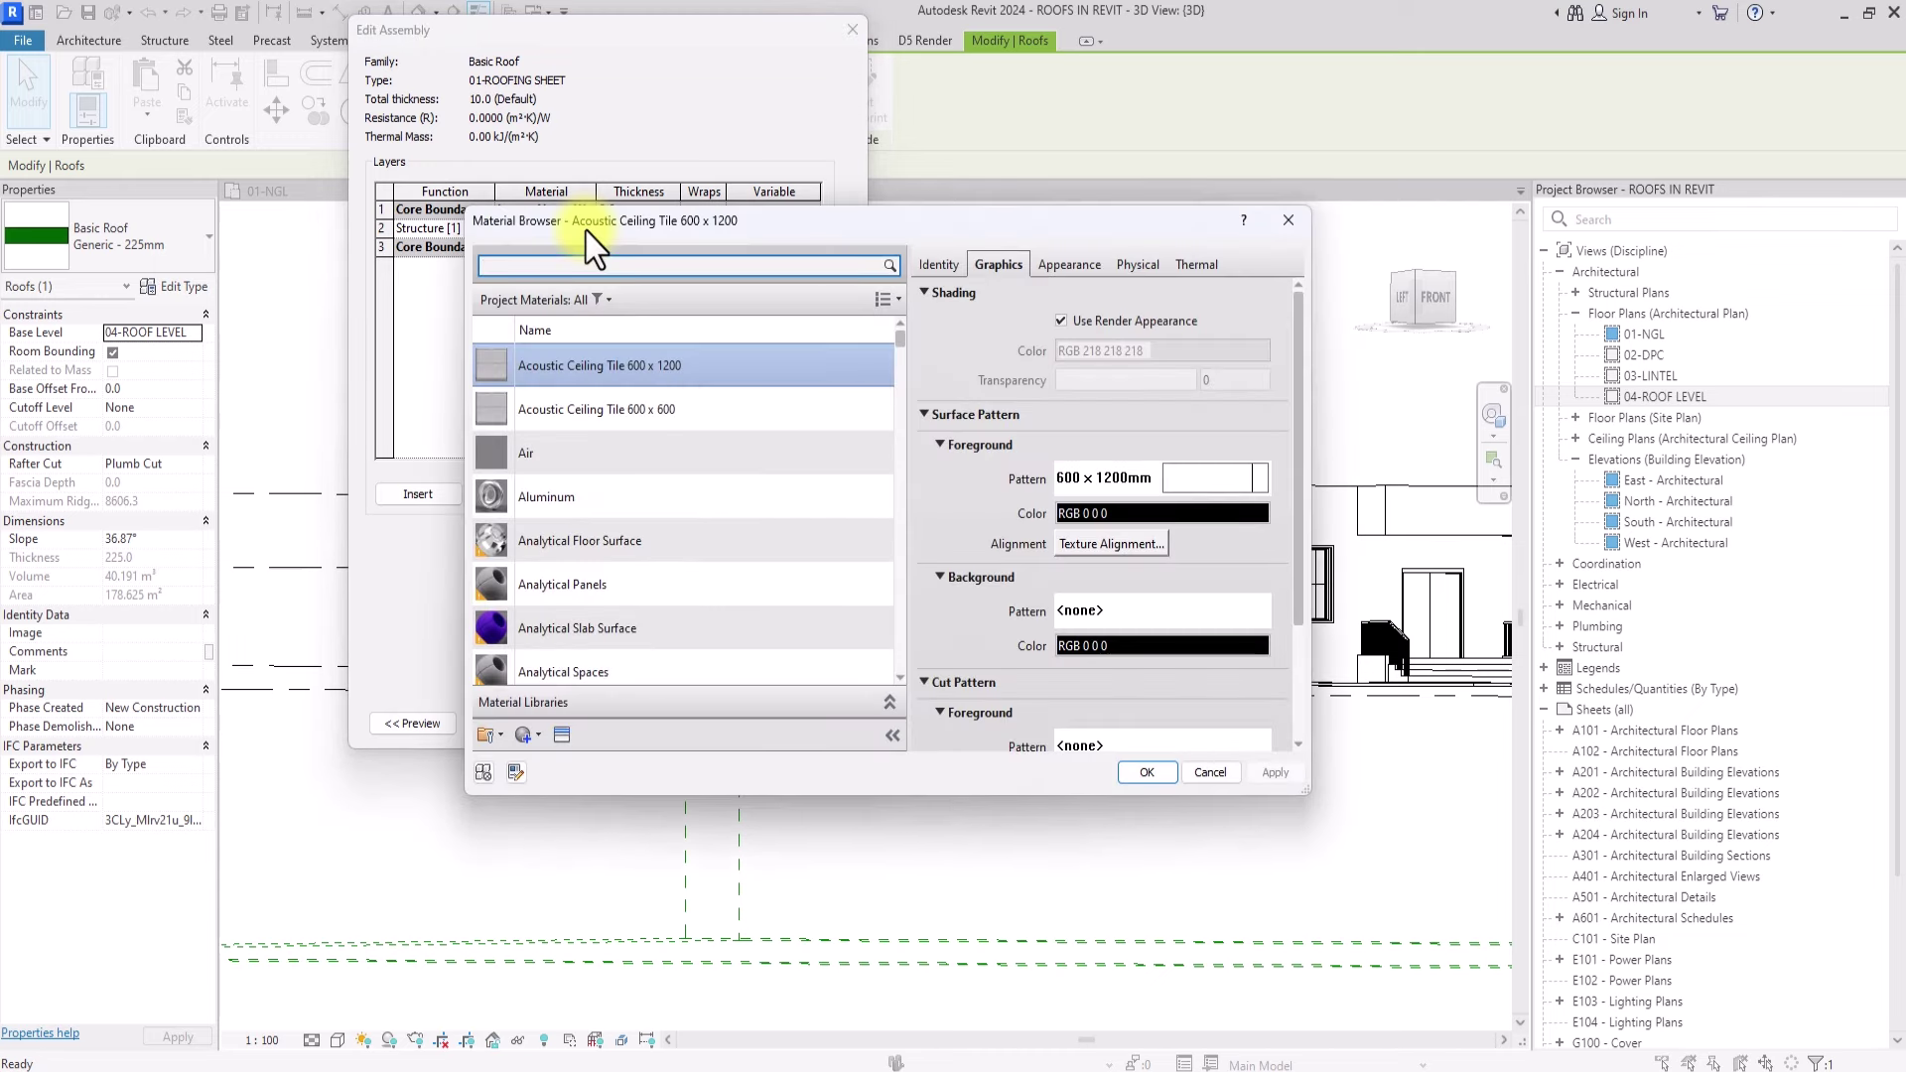
right_click(524, 454)
left_click(596, 490)
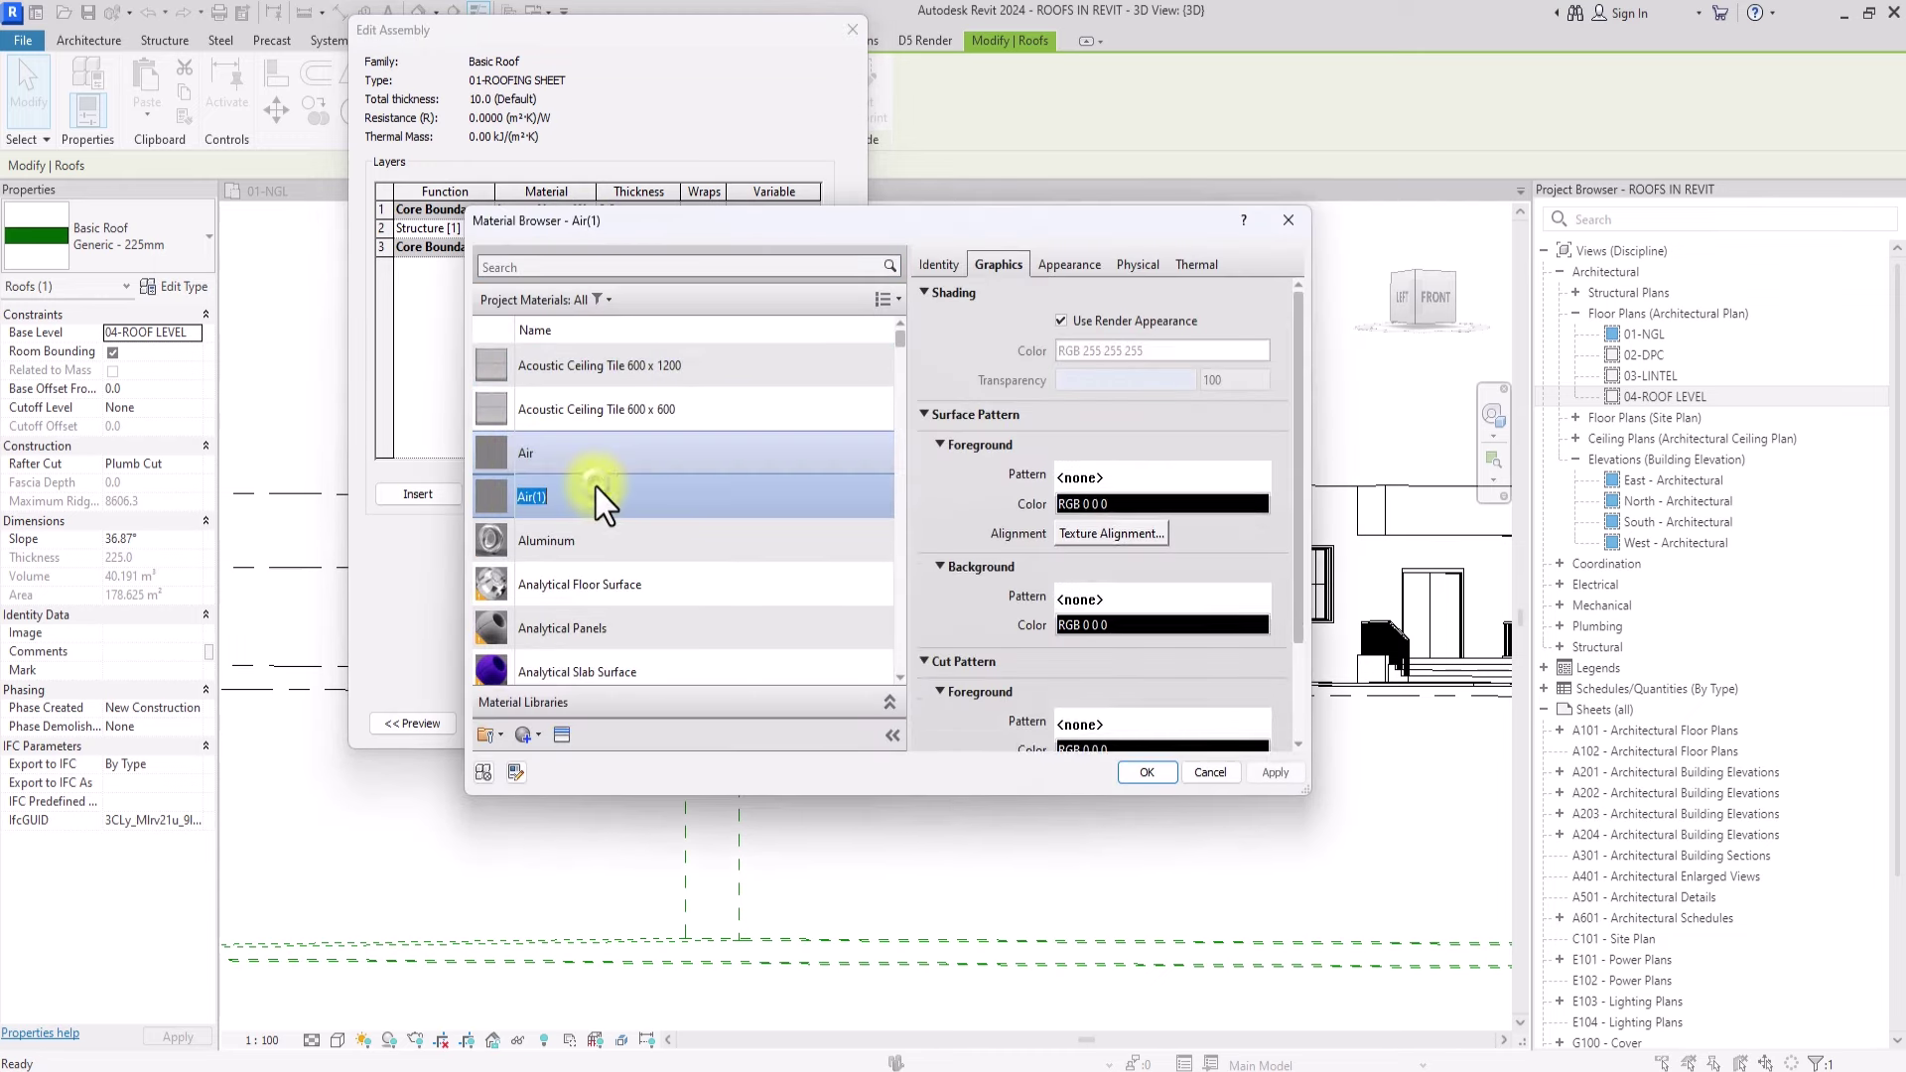
key("BackSpace")
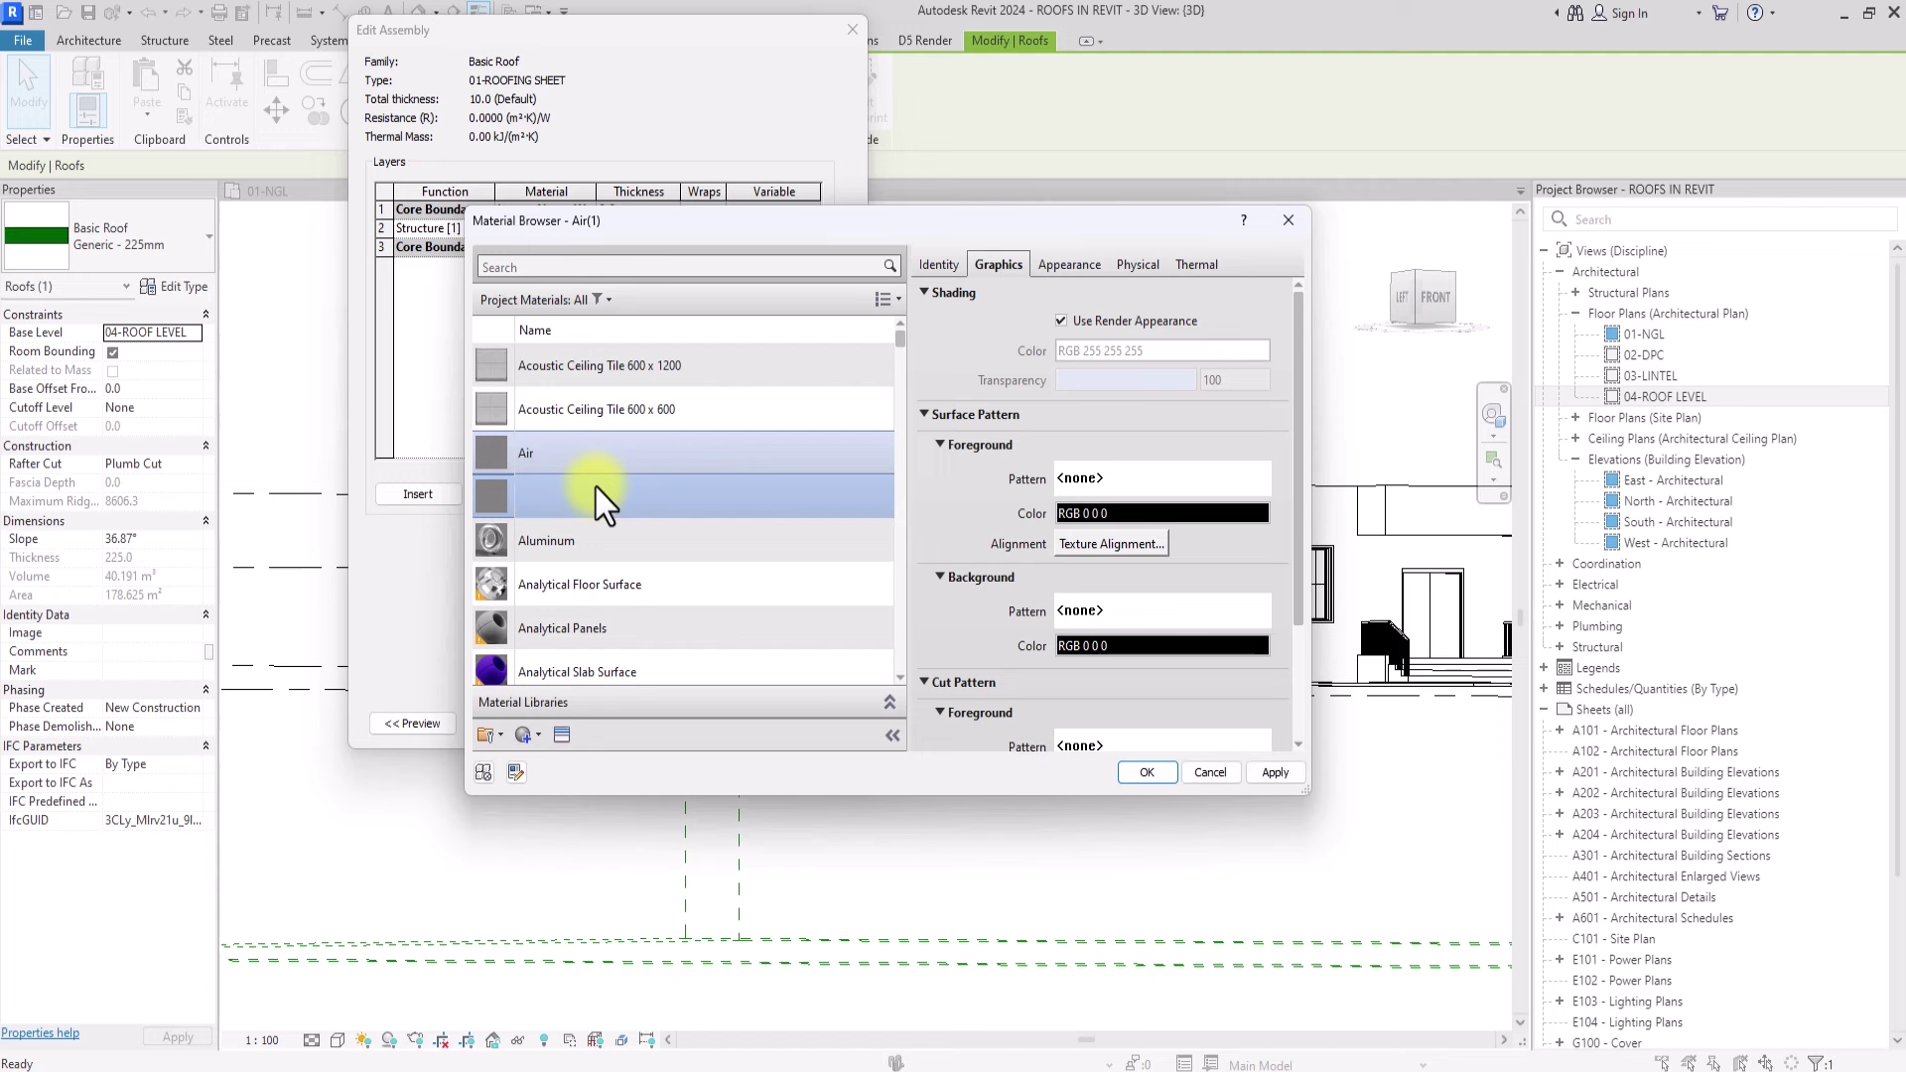
type("01-ROOF SHEET")
key("Return")
Step: Give 01-ROOF SHEET the roofing appearance Asphalt Shingles - Architectural Grade - Black, and accept the material, layer and type settings
left_click(562, 735)
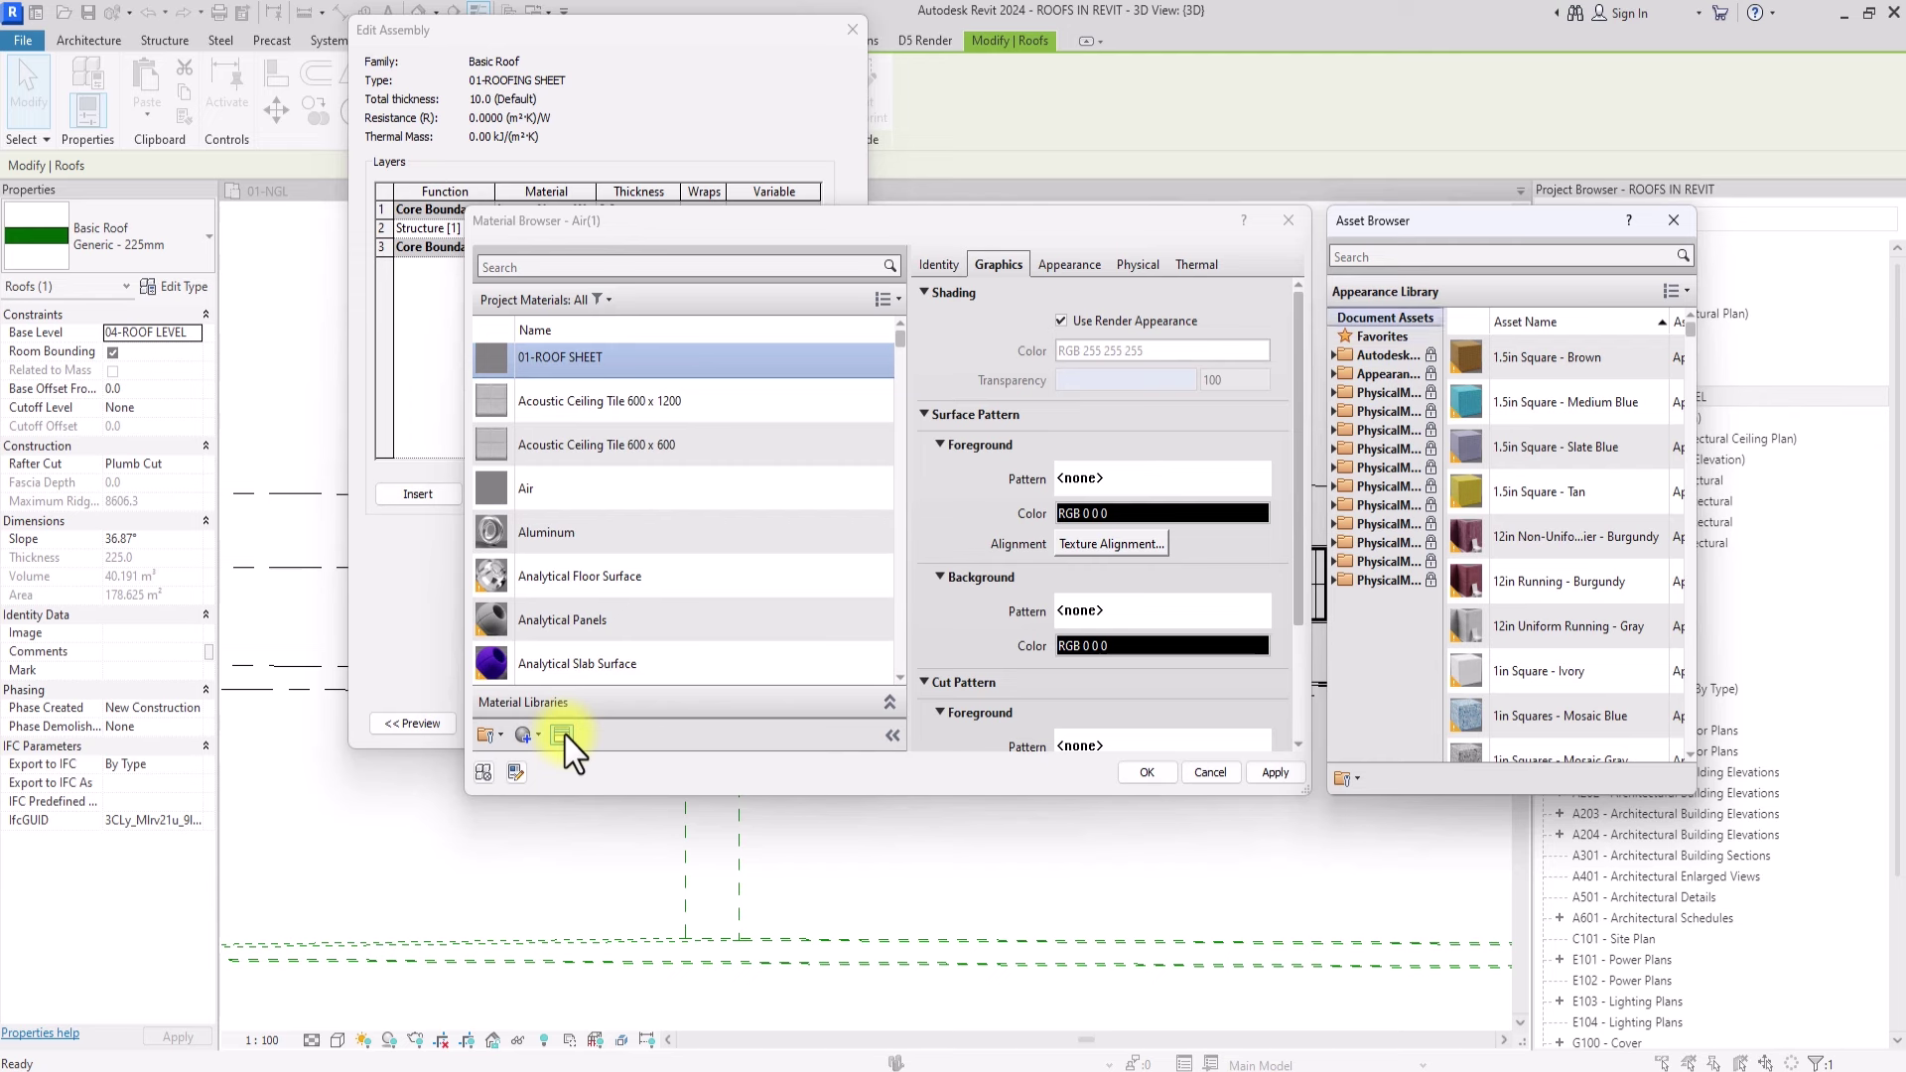
double_click(1380, 381)
scroll(1380, 384, "down", 2)
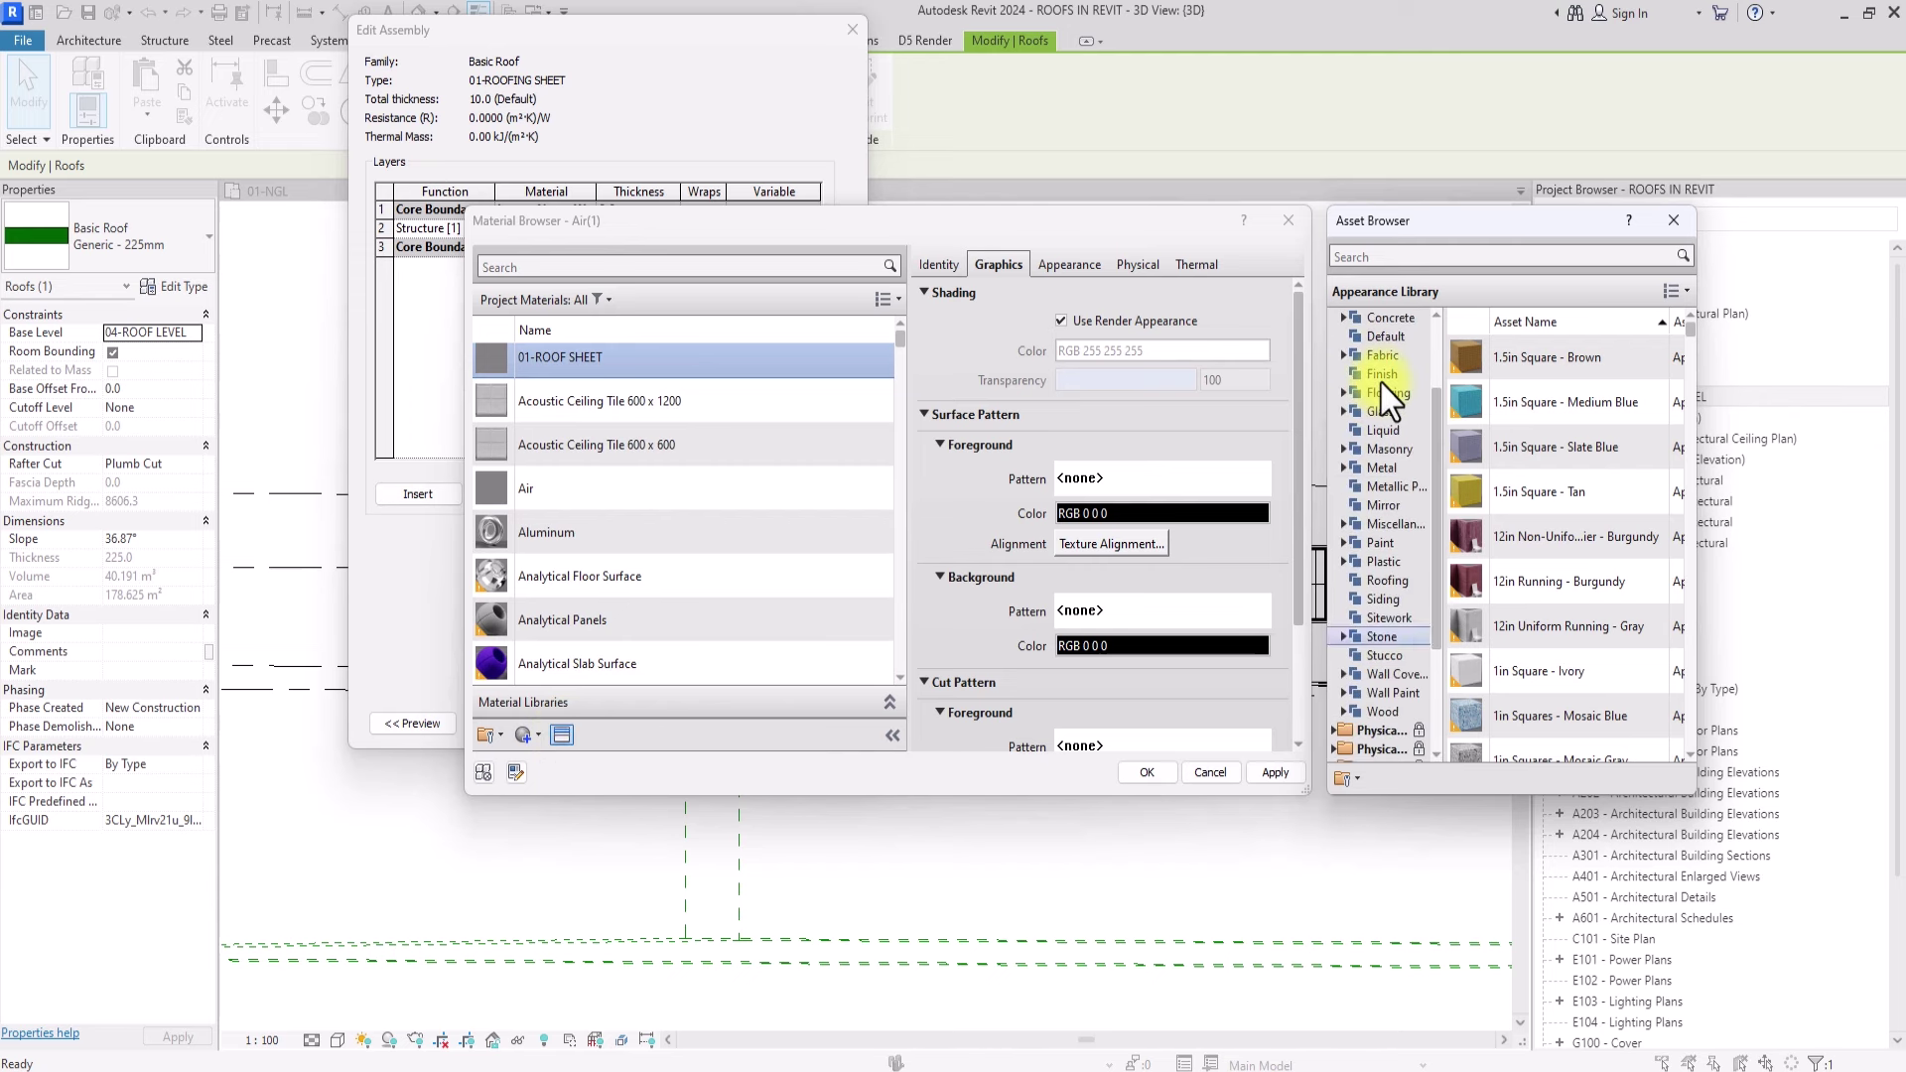
left_click(1390, 580)
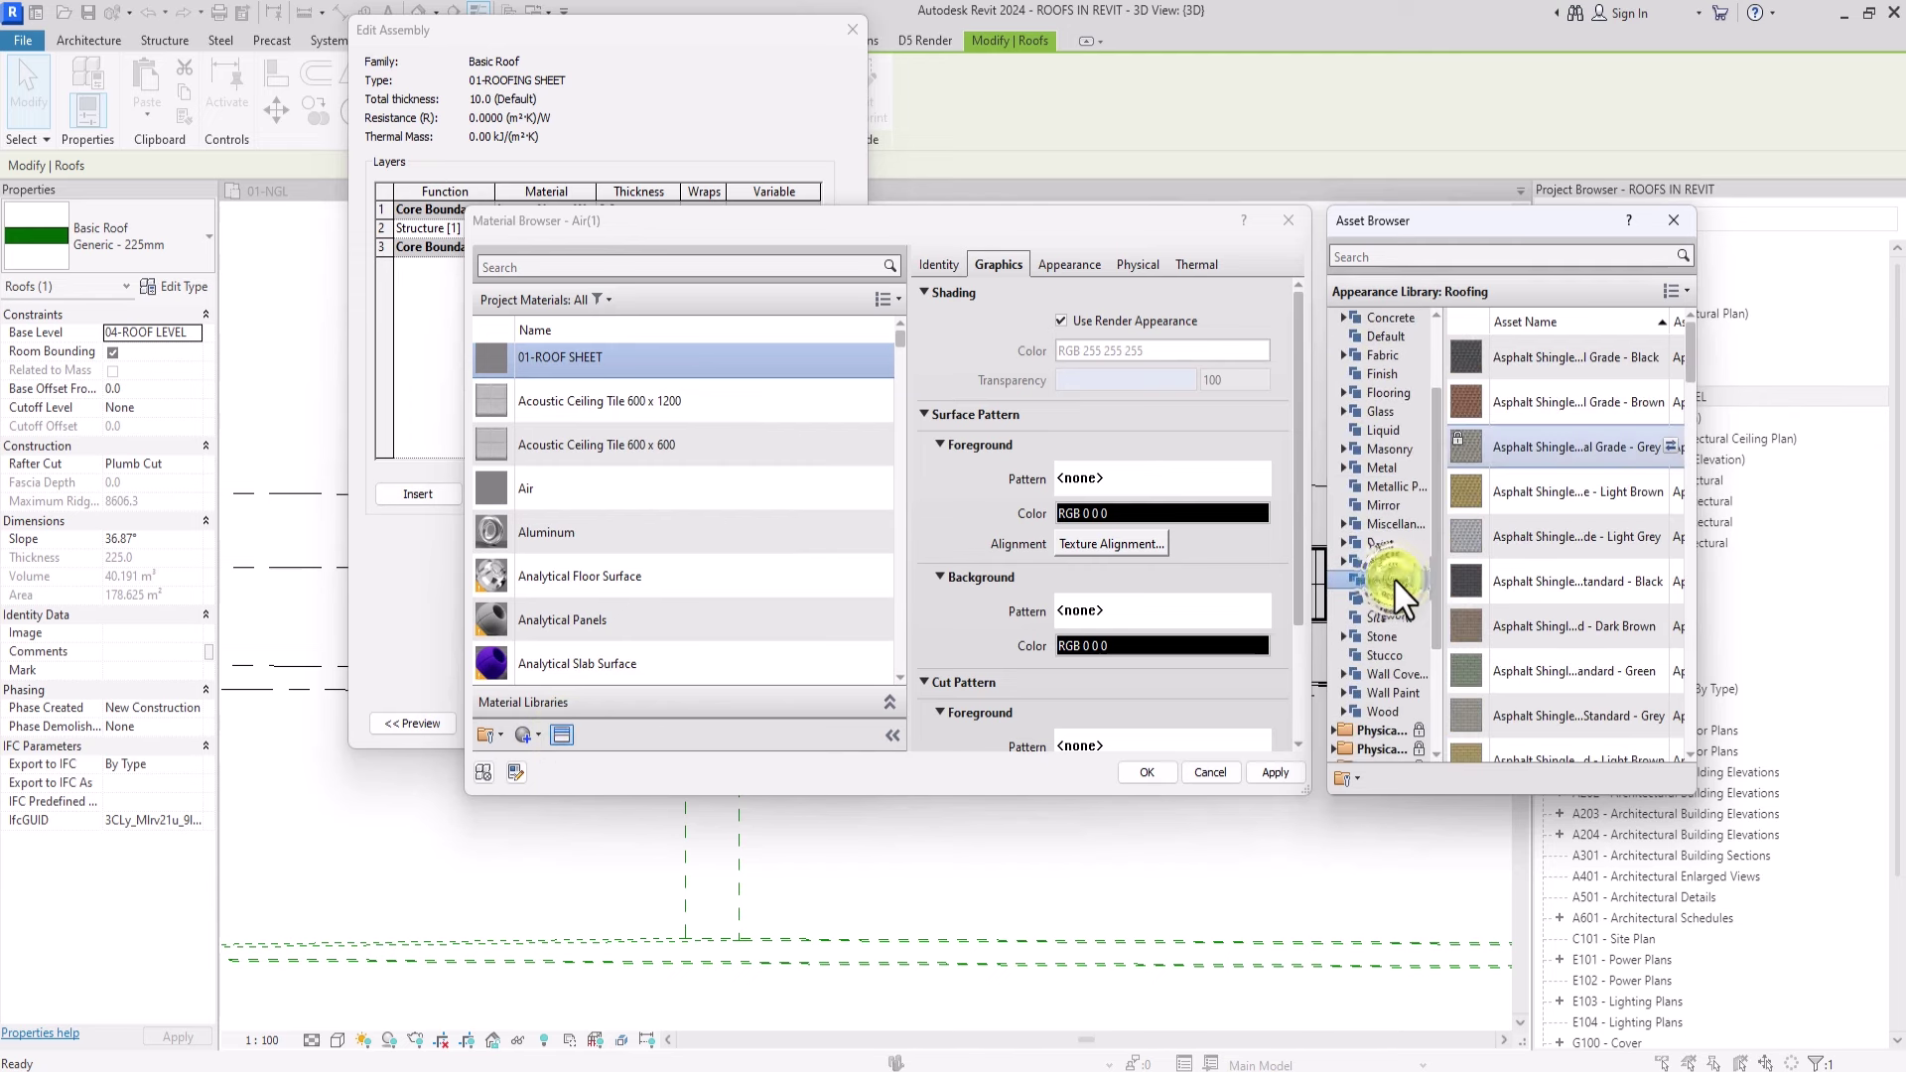
left_click(1669, 357)
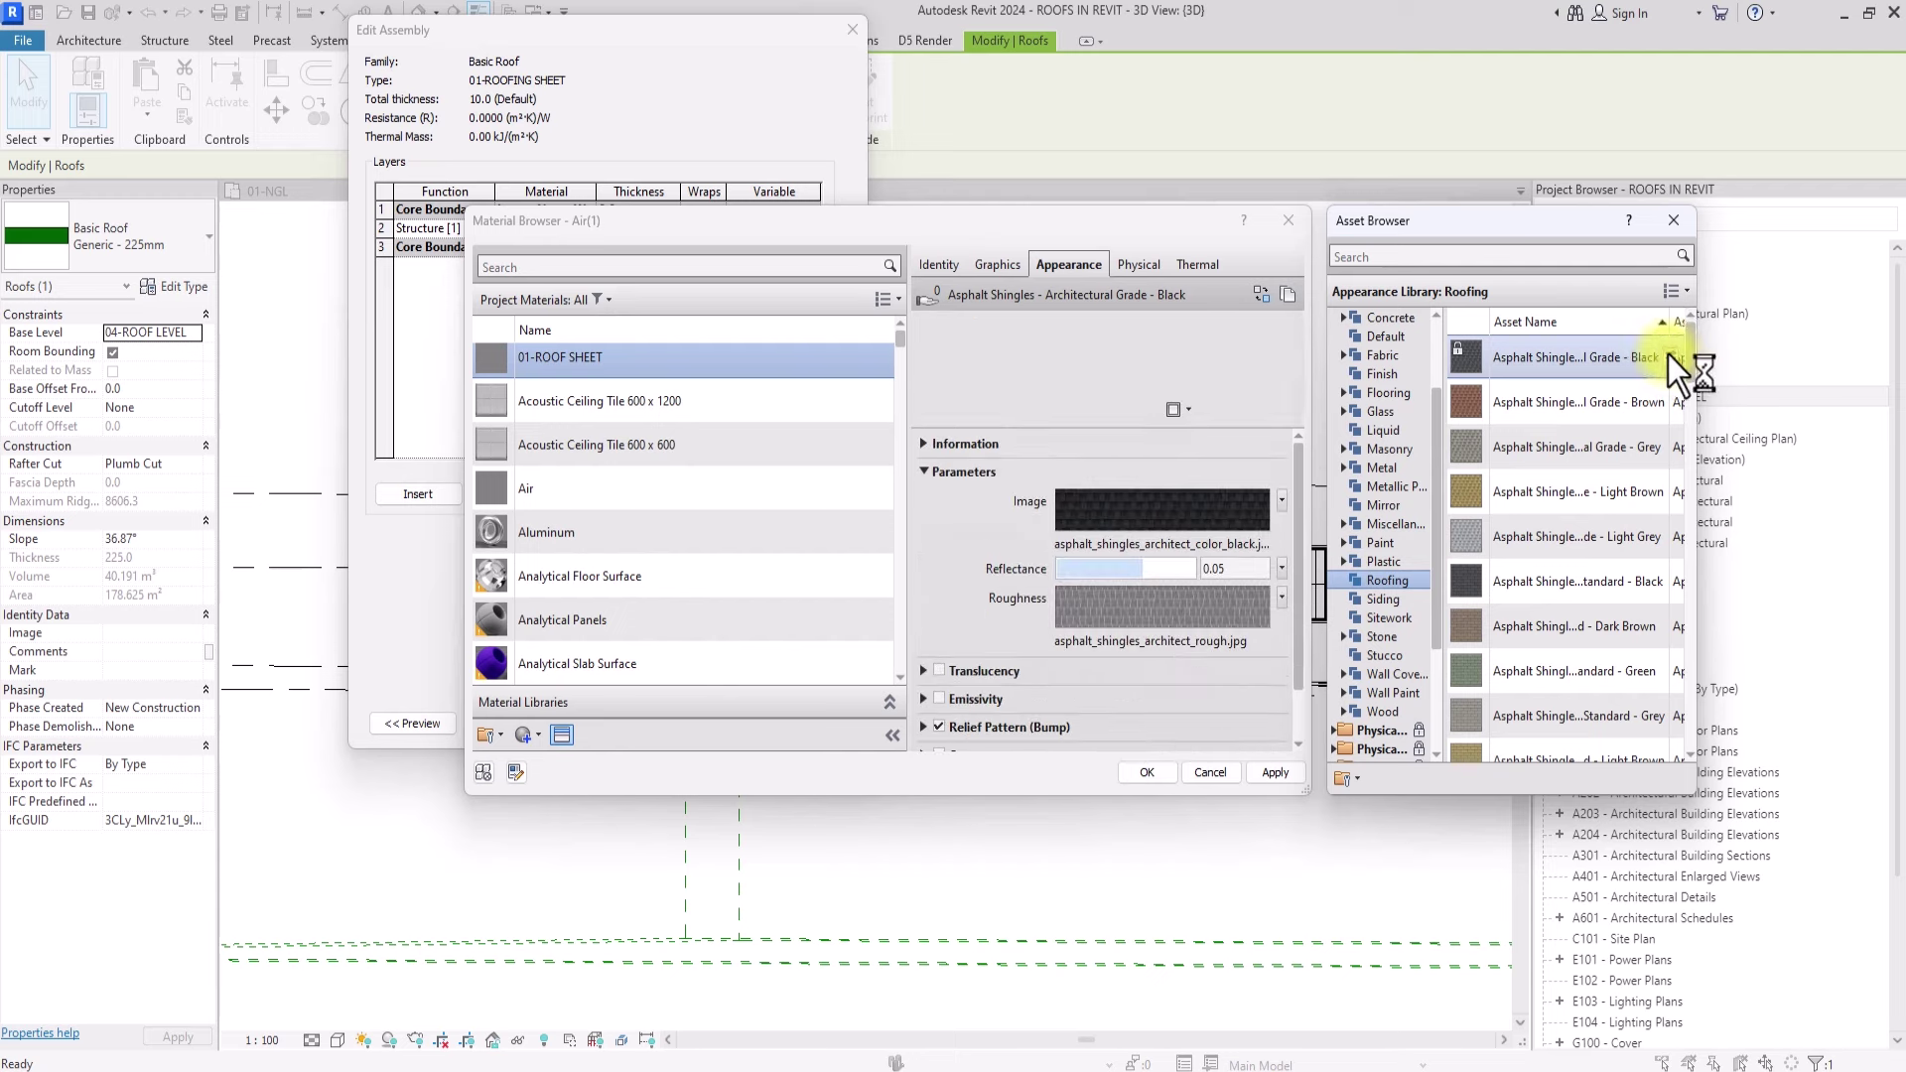
left_click(1275, 773)
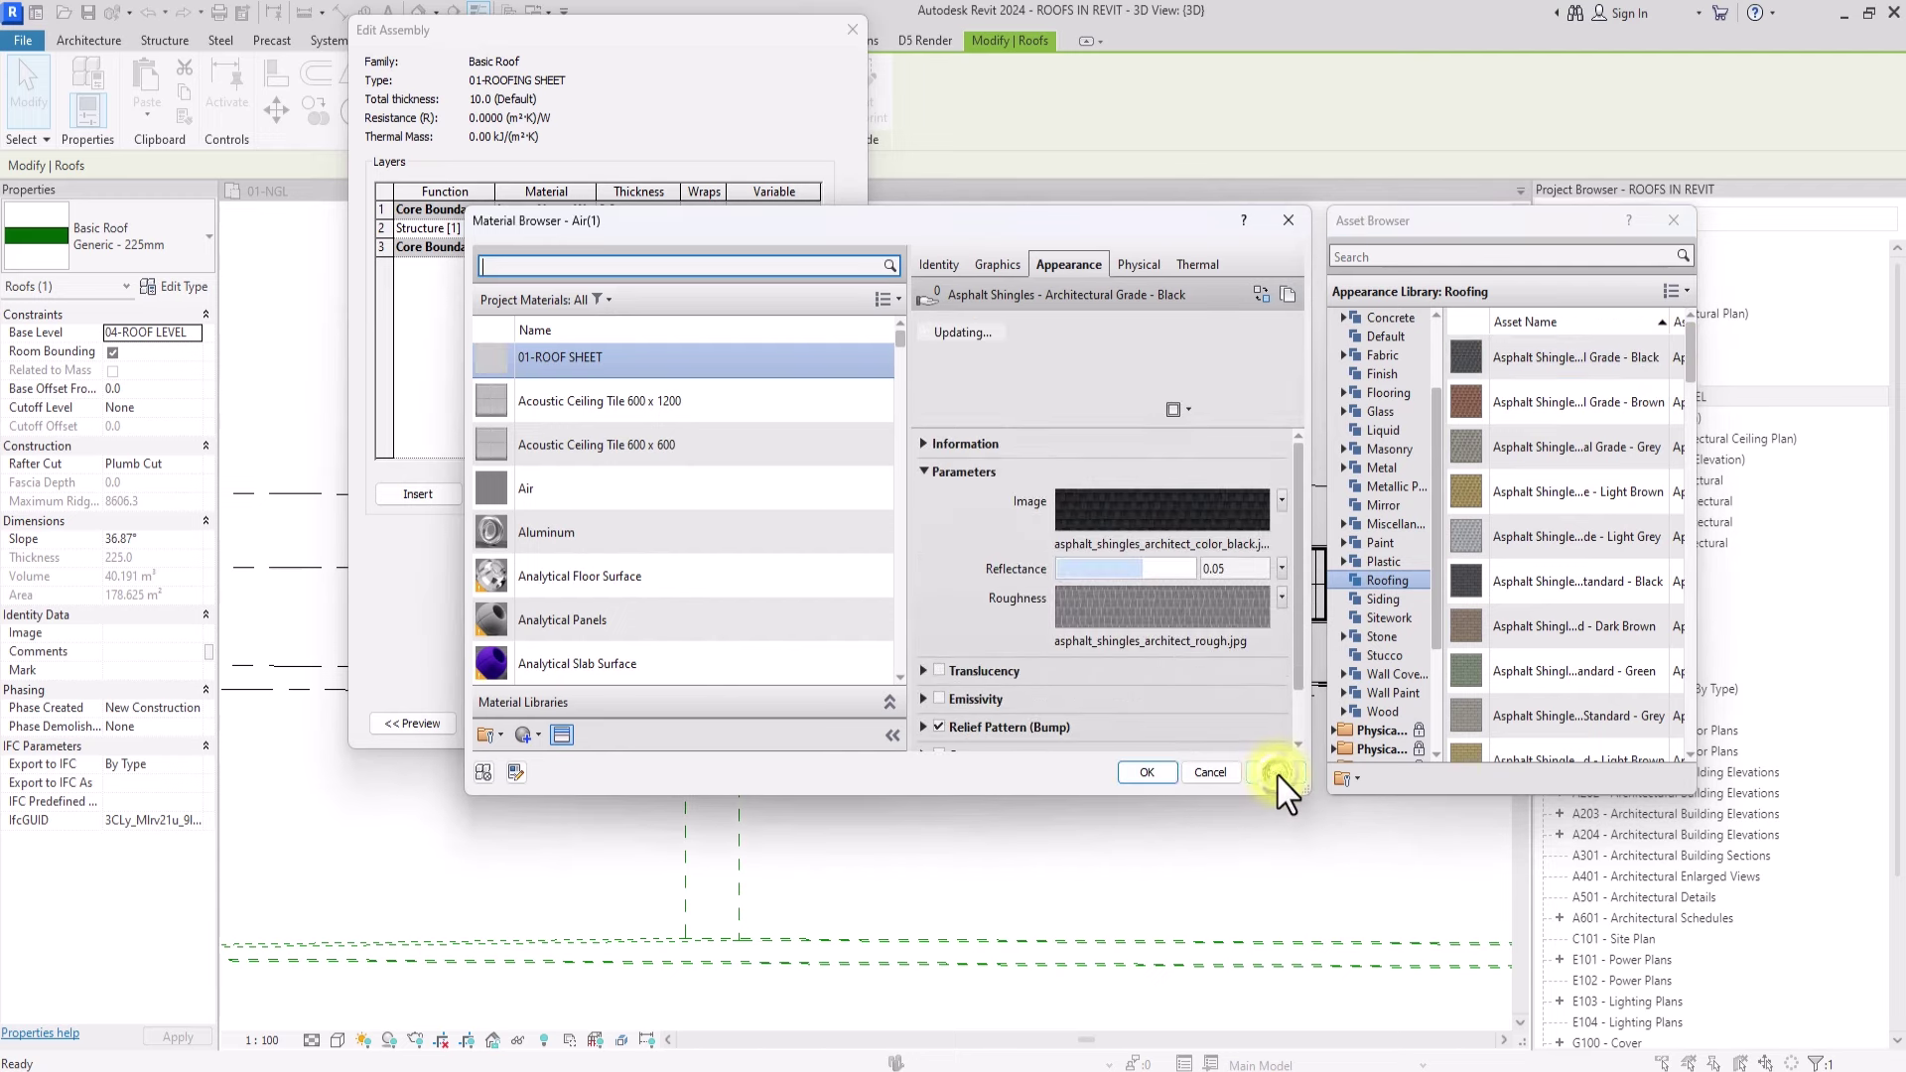
left_click(1132, 774)
left_click(598, 705)
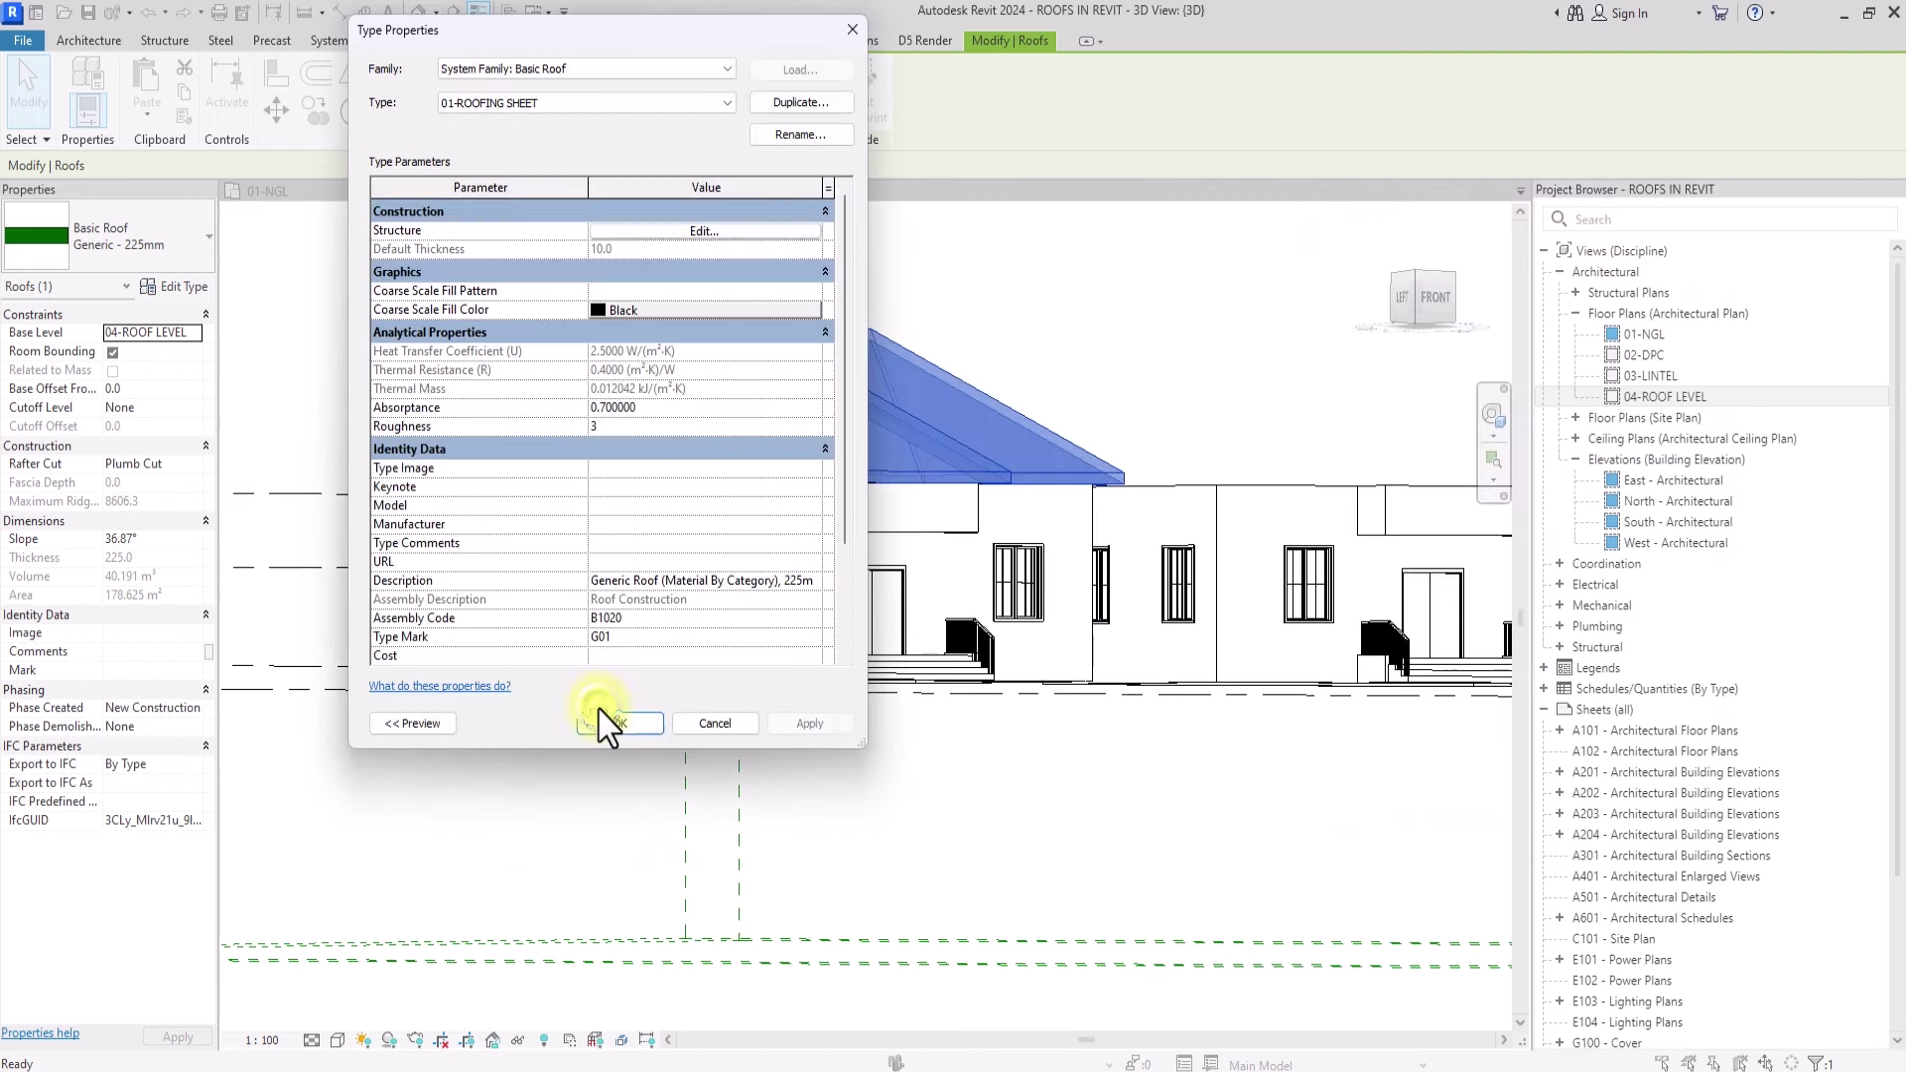
left_click(618, 724)
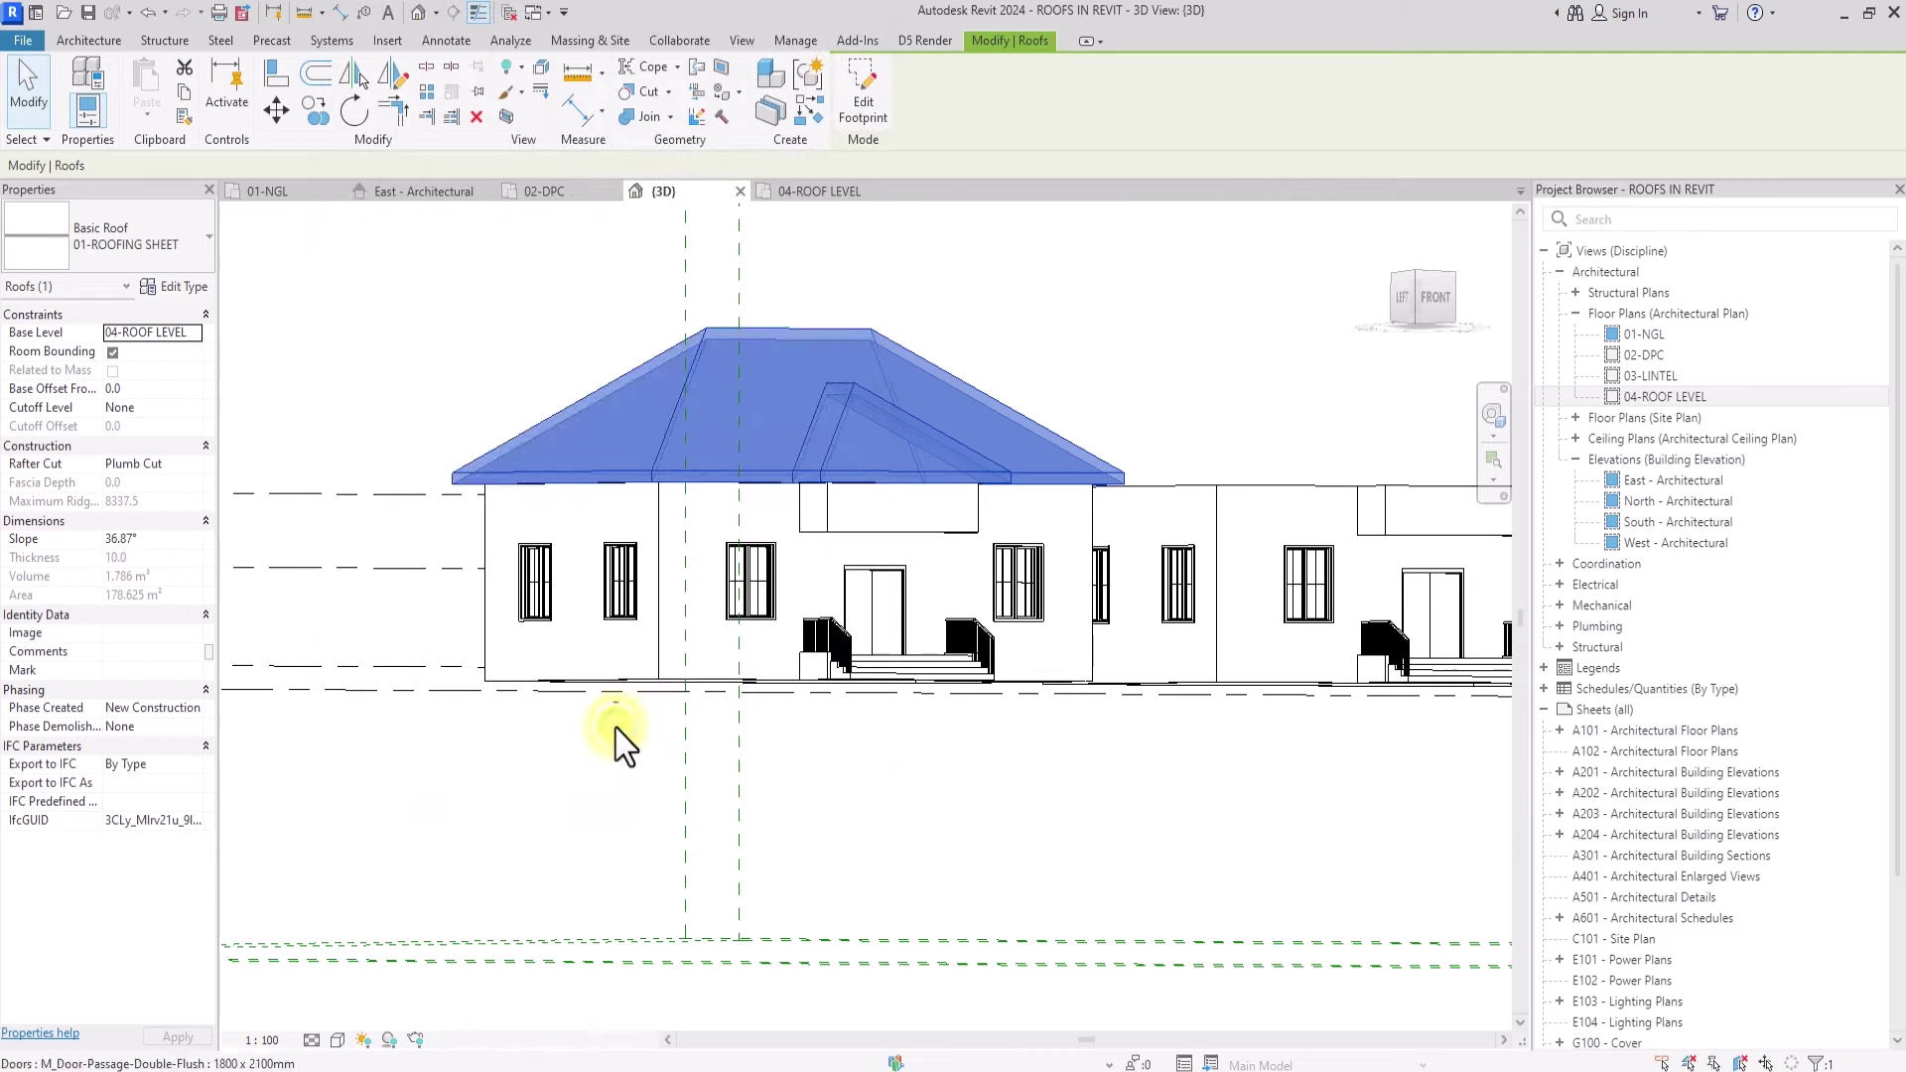
left_click(921, 804)
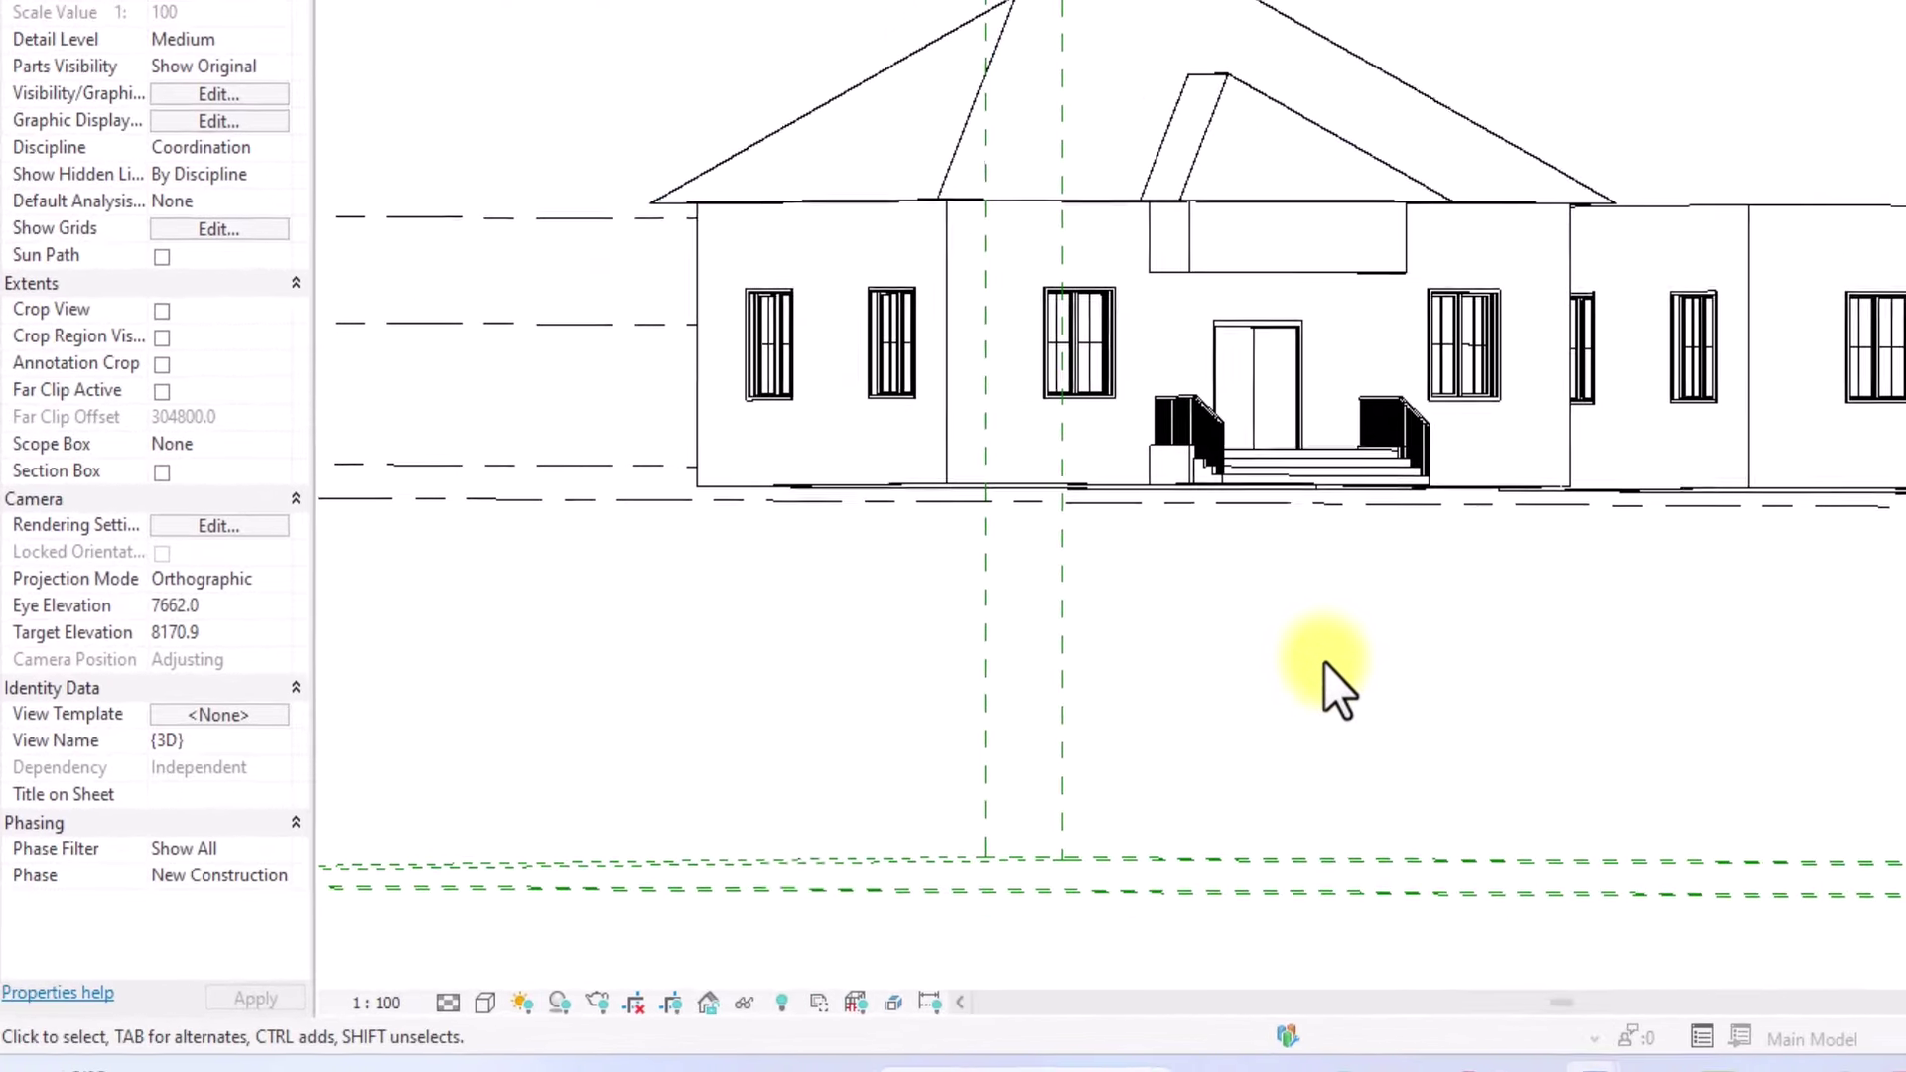
Step: Set the 3D view's visual style to Shaded and its detail level to Fine
left_click(487, 1004)
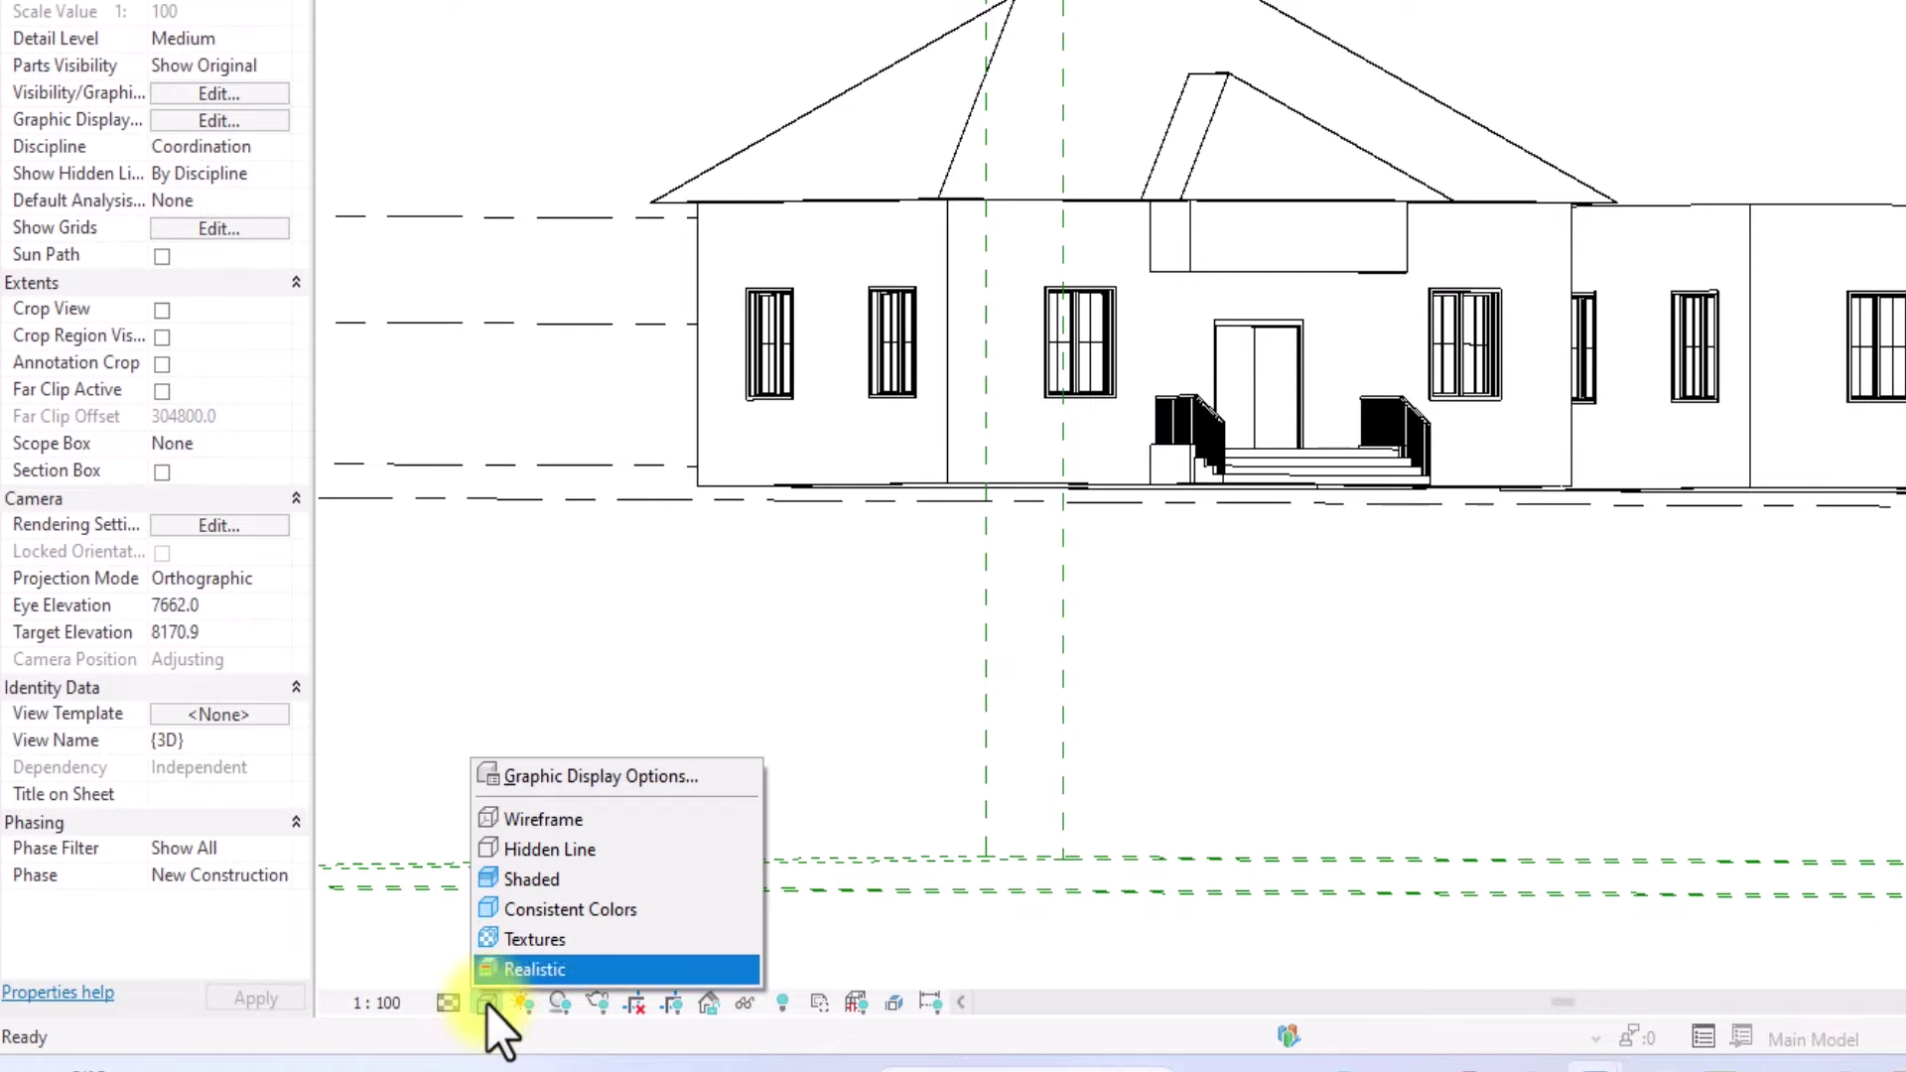
left_click(531, 879)
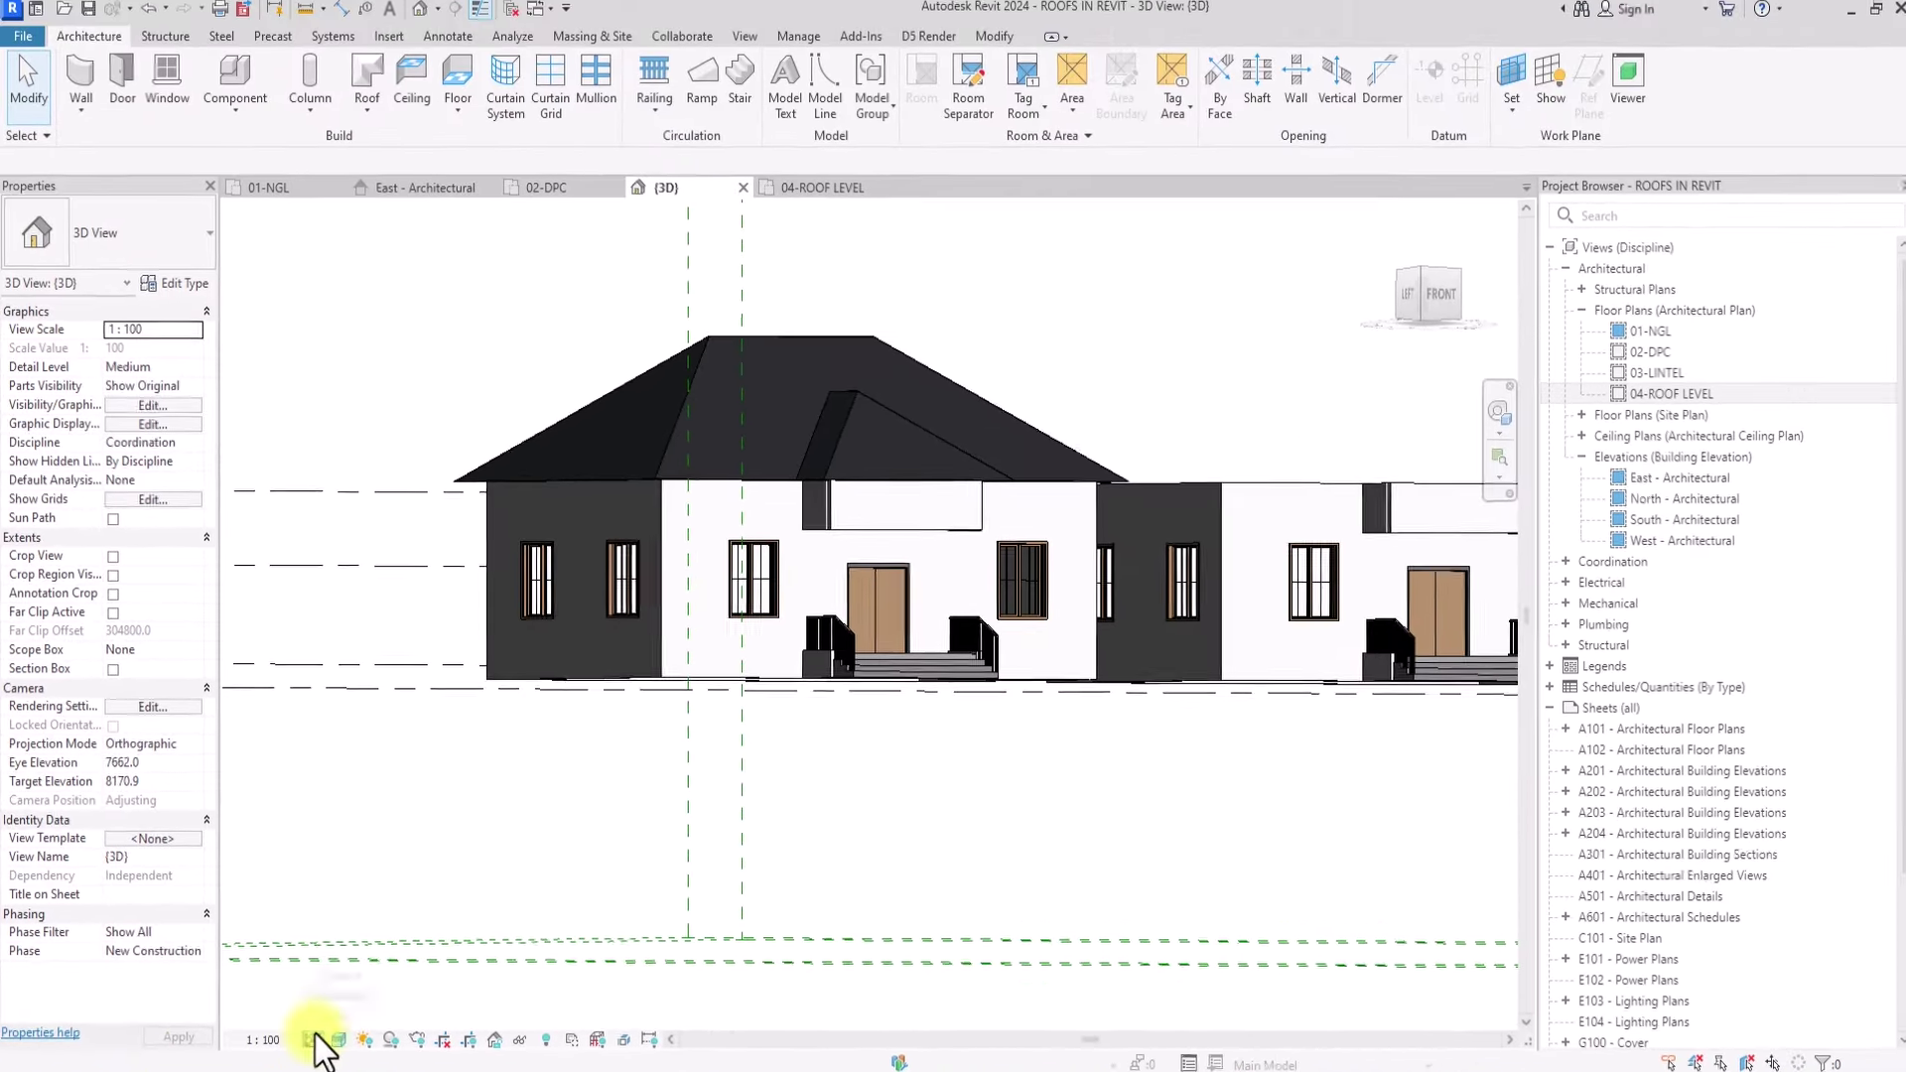
left_click(448, 1003)
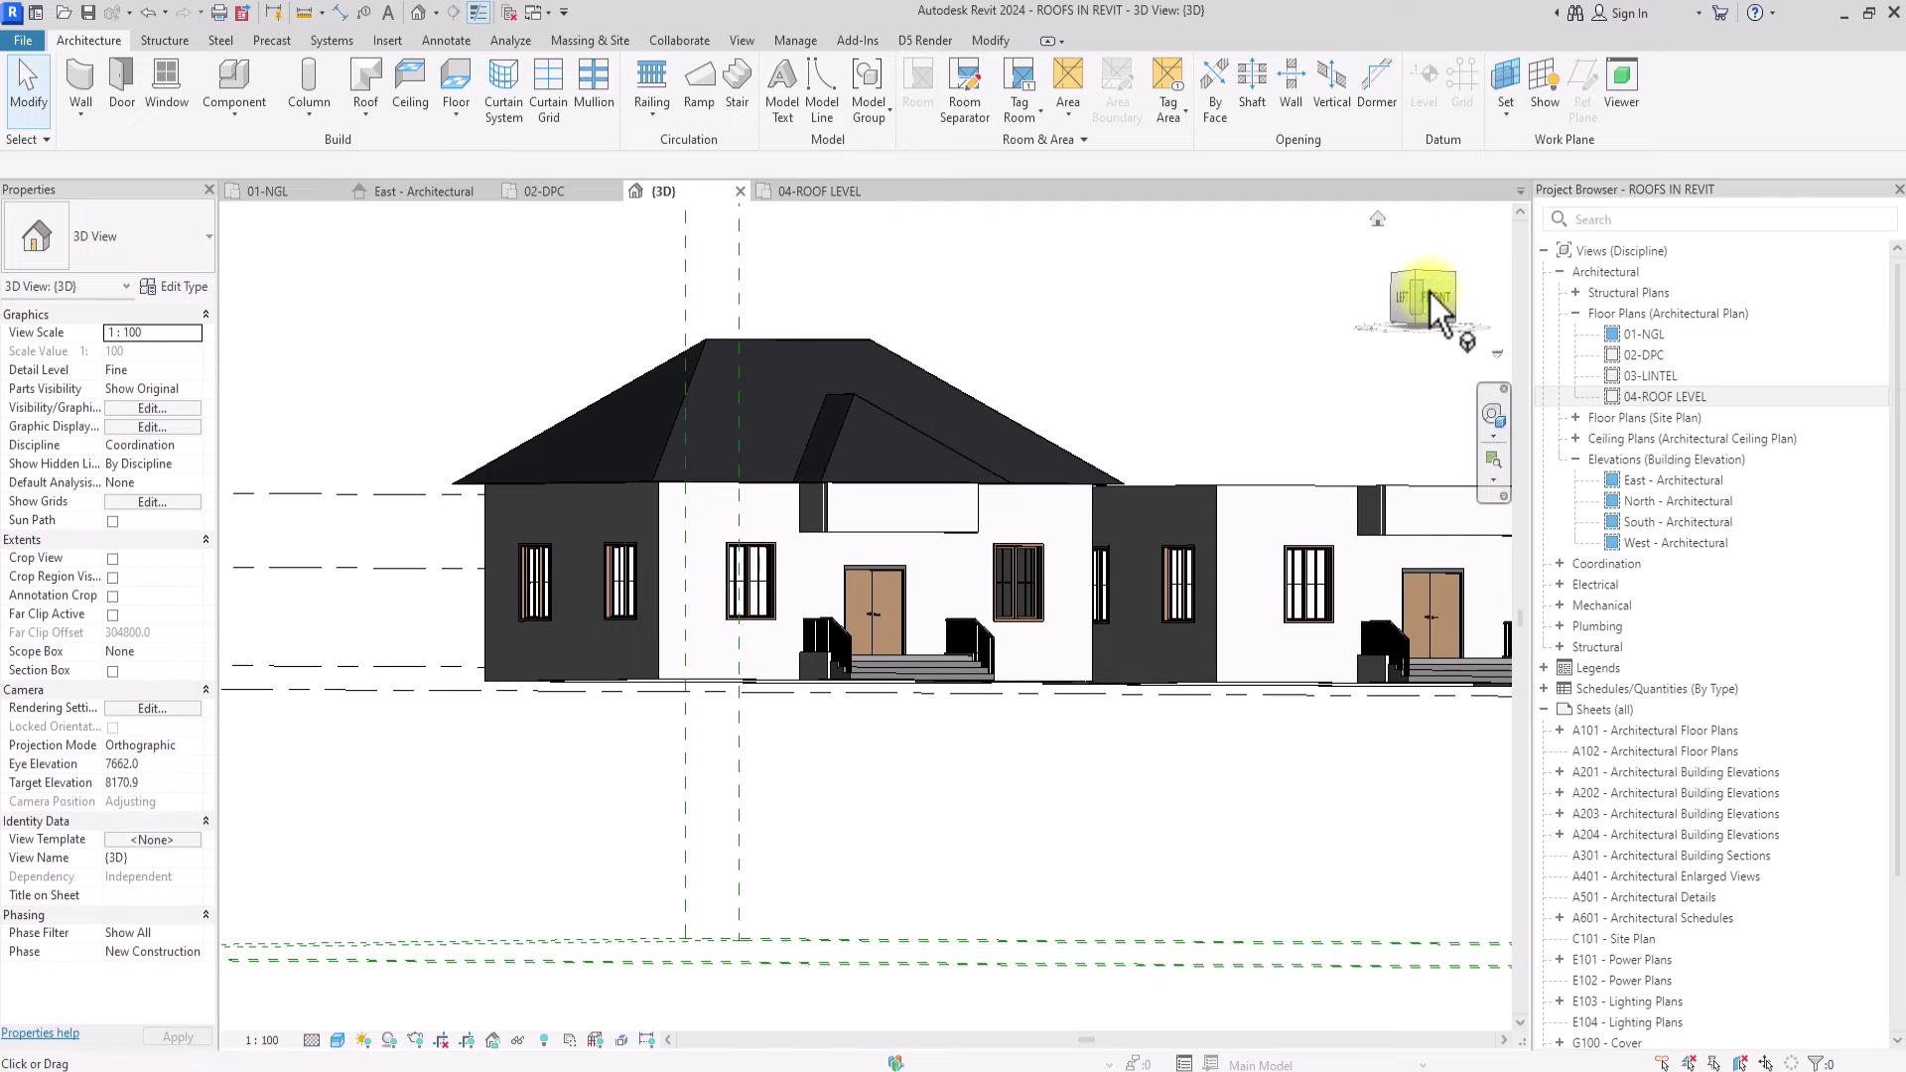
Step: Set the slope of the first building's hip roof to 40°
mouse_move(1427, 289)
left_mouse_down()
mouse_move(1315, 433)
mouse_move(1392, 461)
mouse_move(1365, 570)
mouse_move(1408, 465)
left_mouse_up()
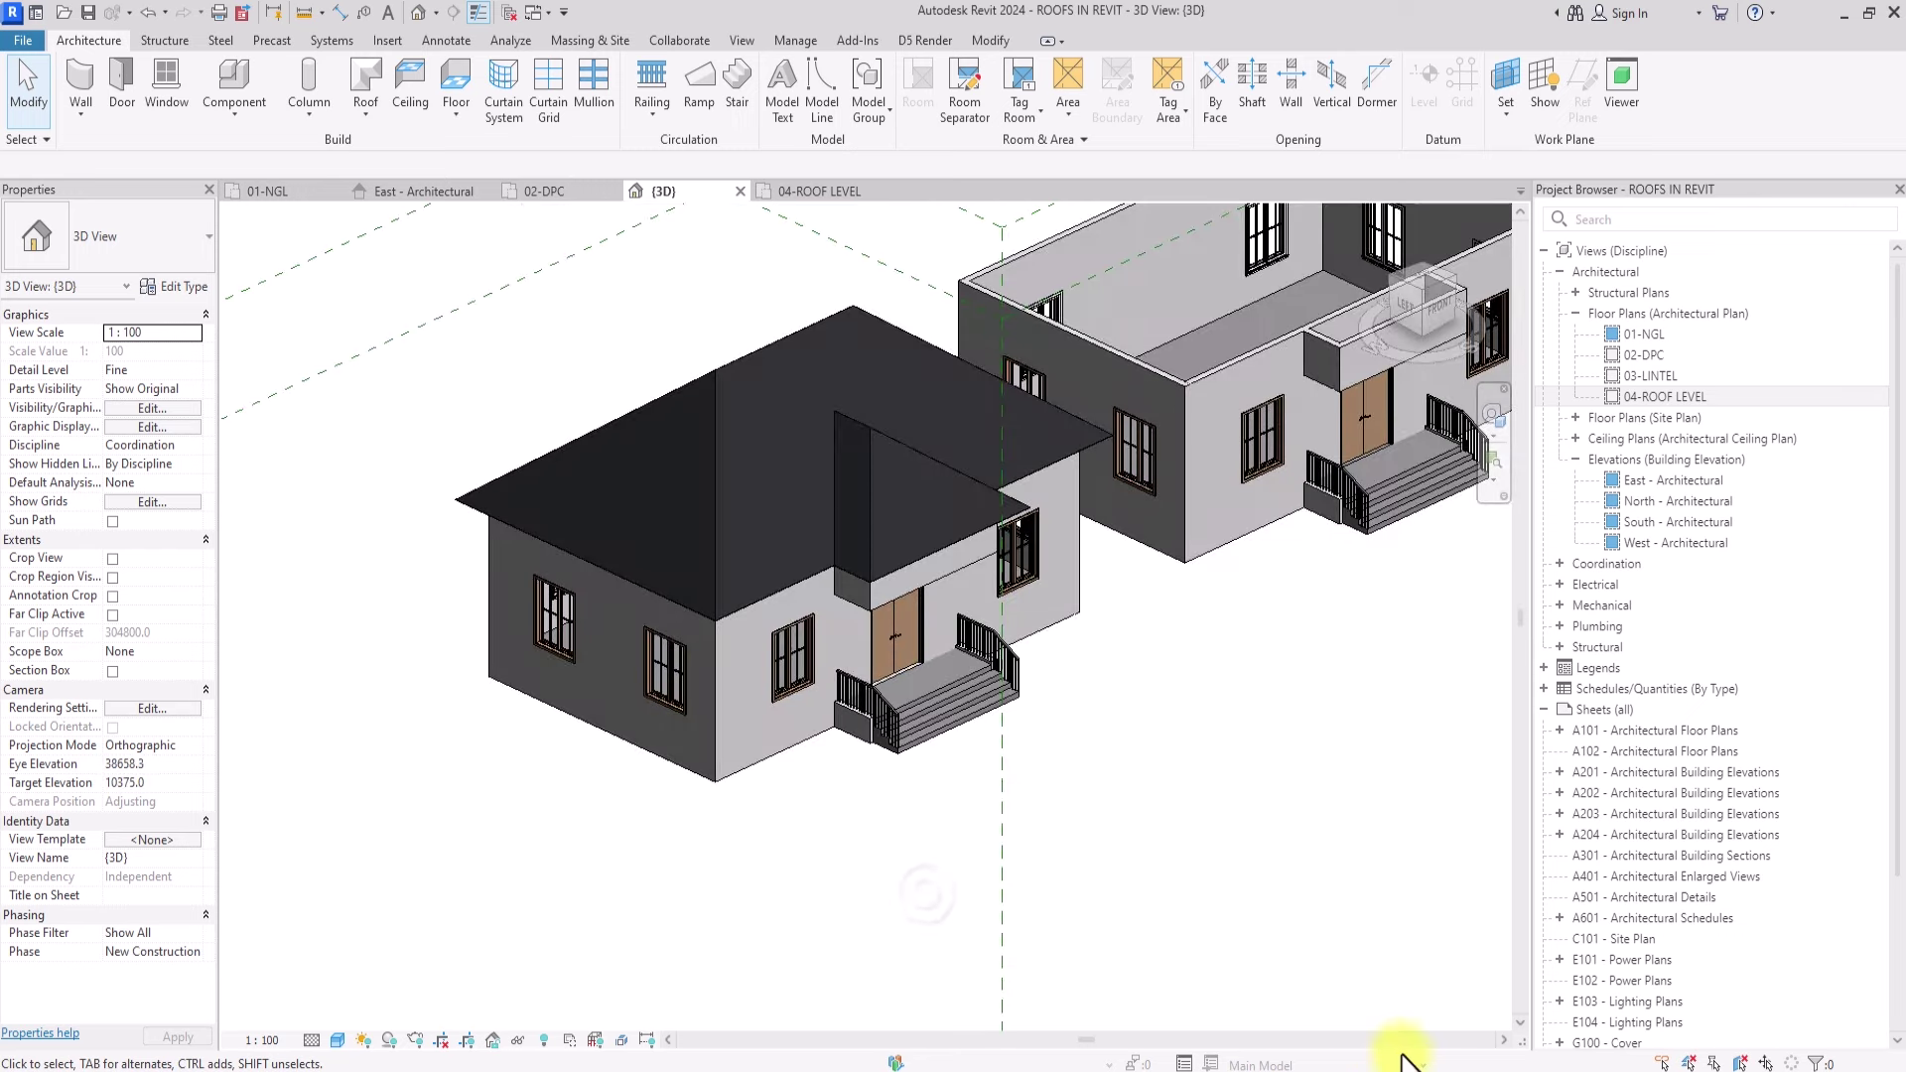
scroll(784, 328, "down", 3)
left_click(791, 318)
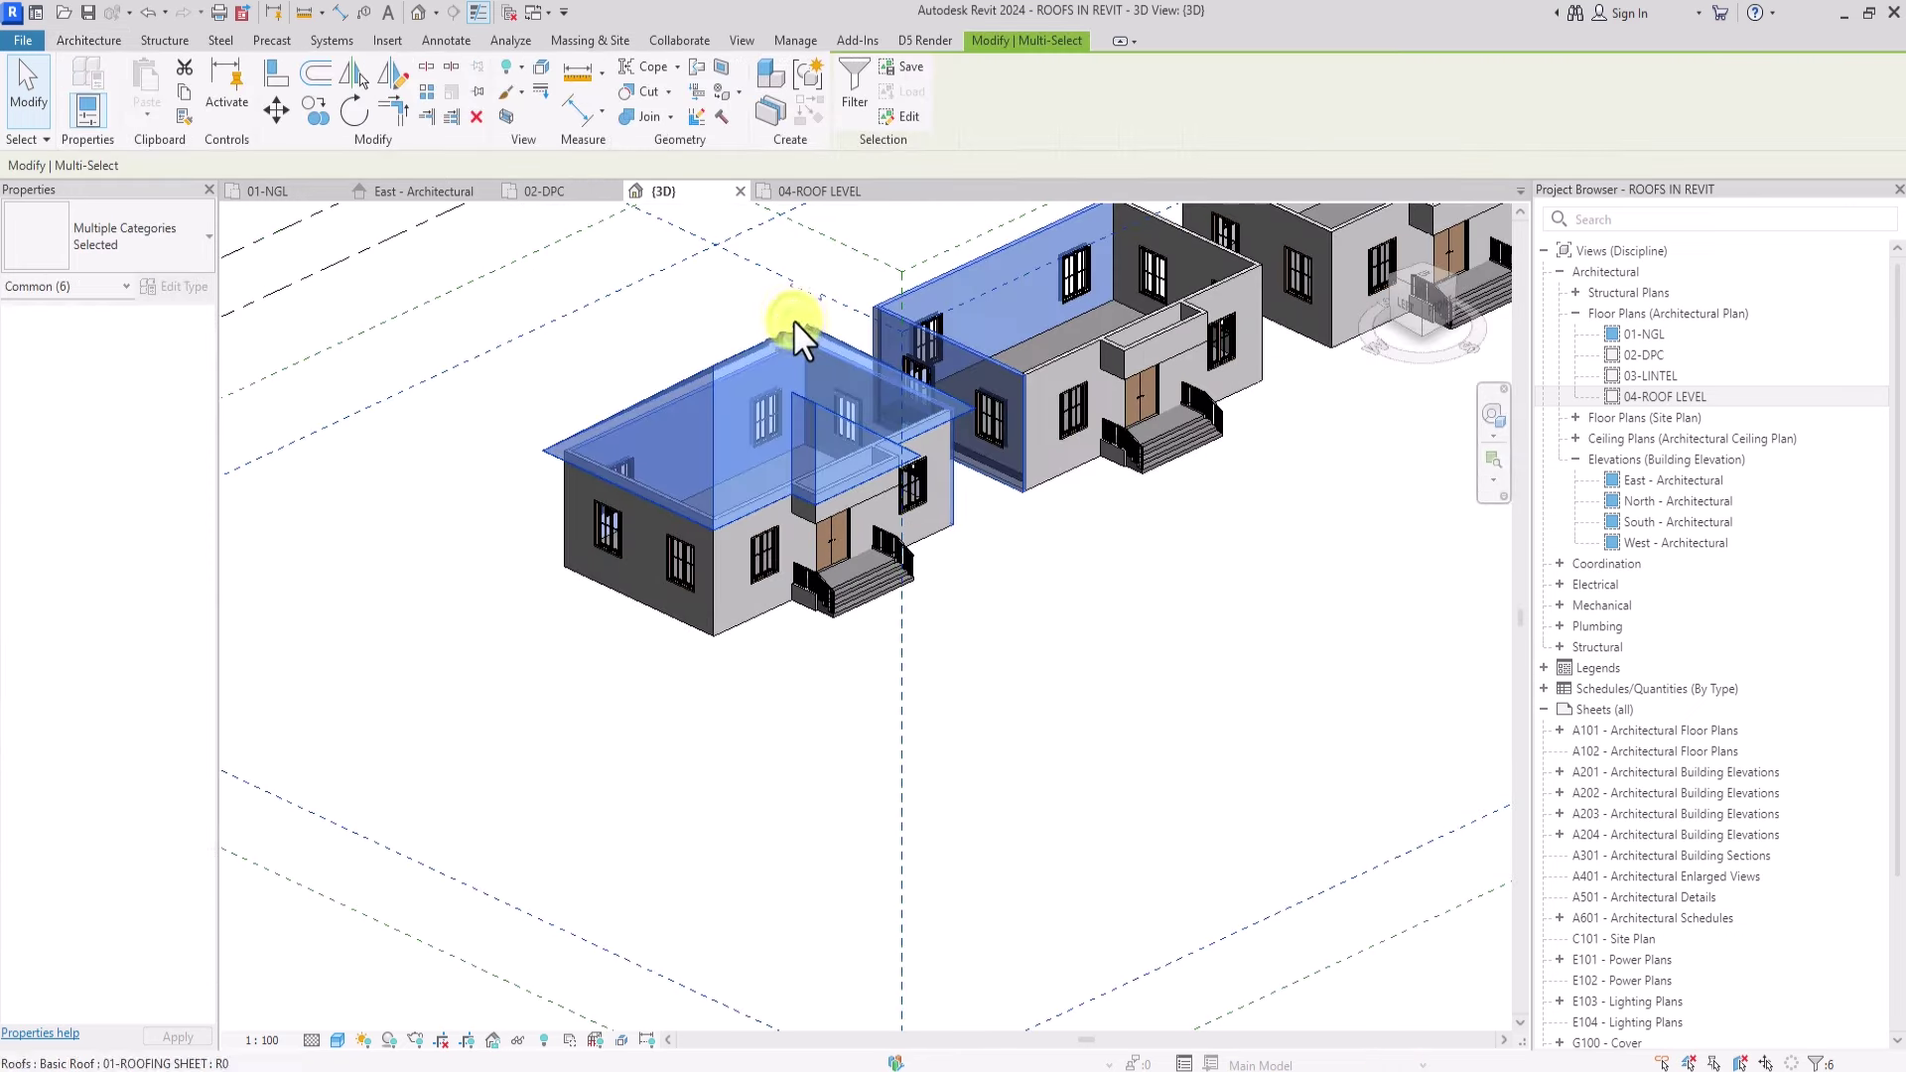
left_click(949, 950)
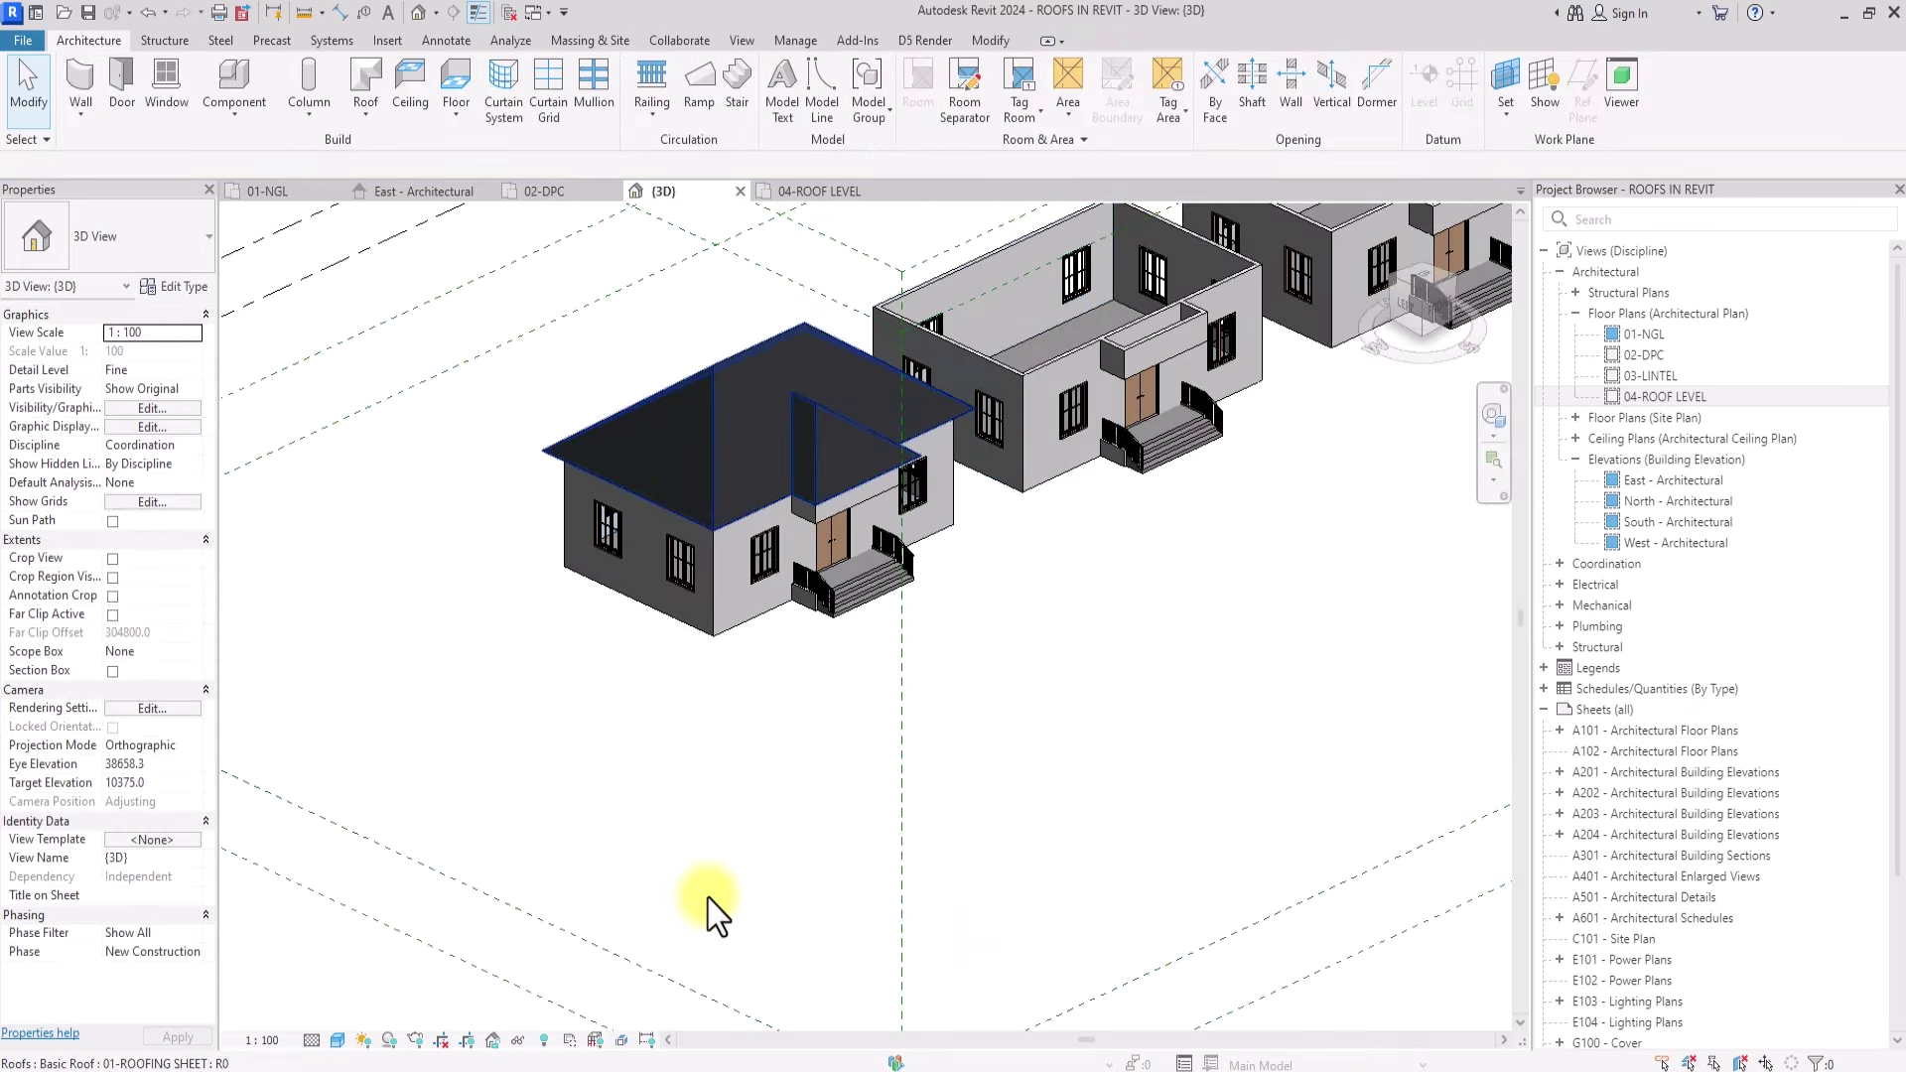
scroll(706, 897, "up", 3)
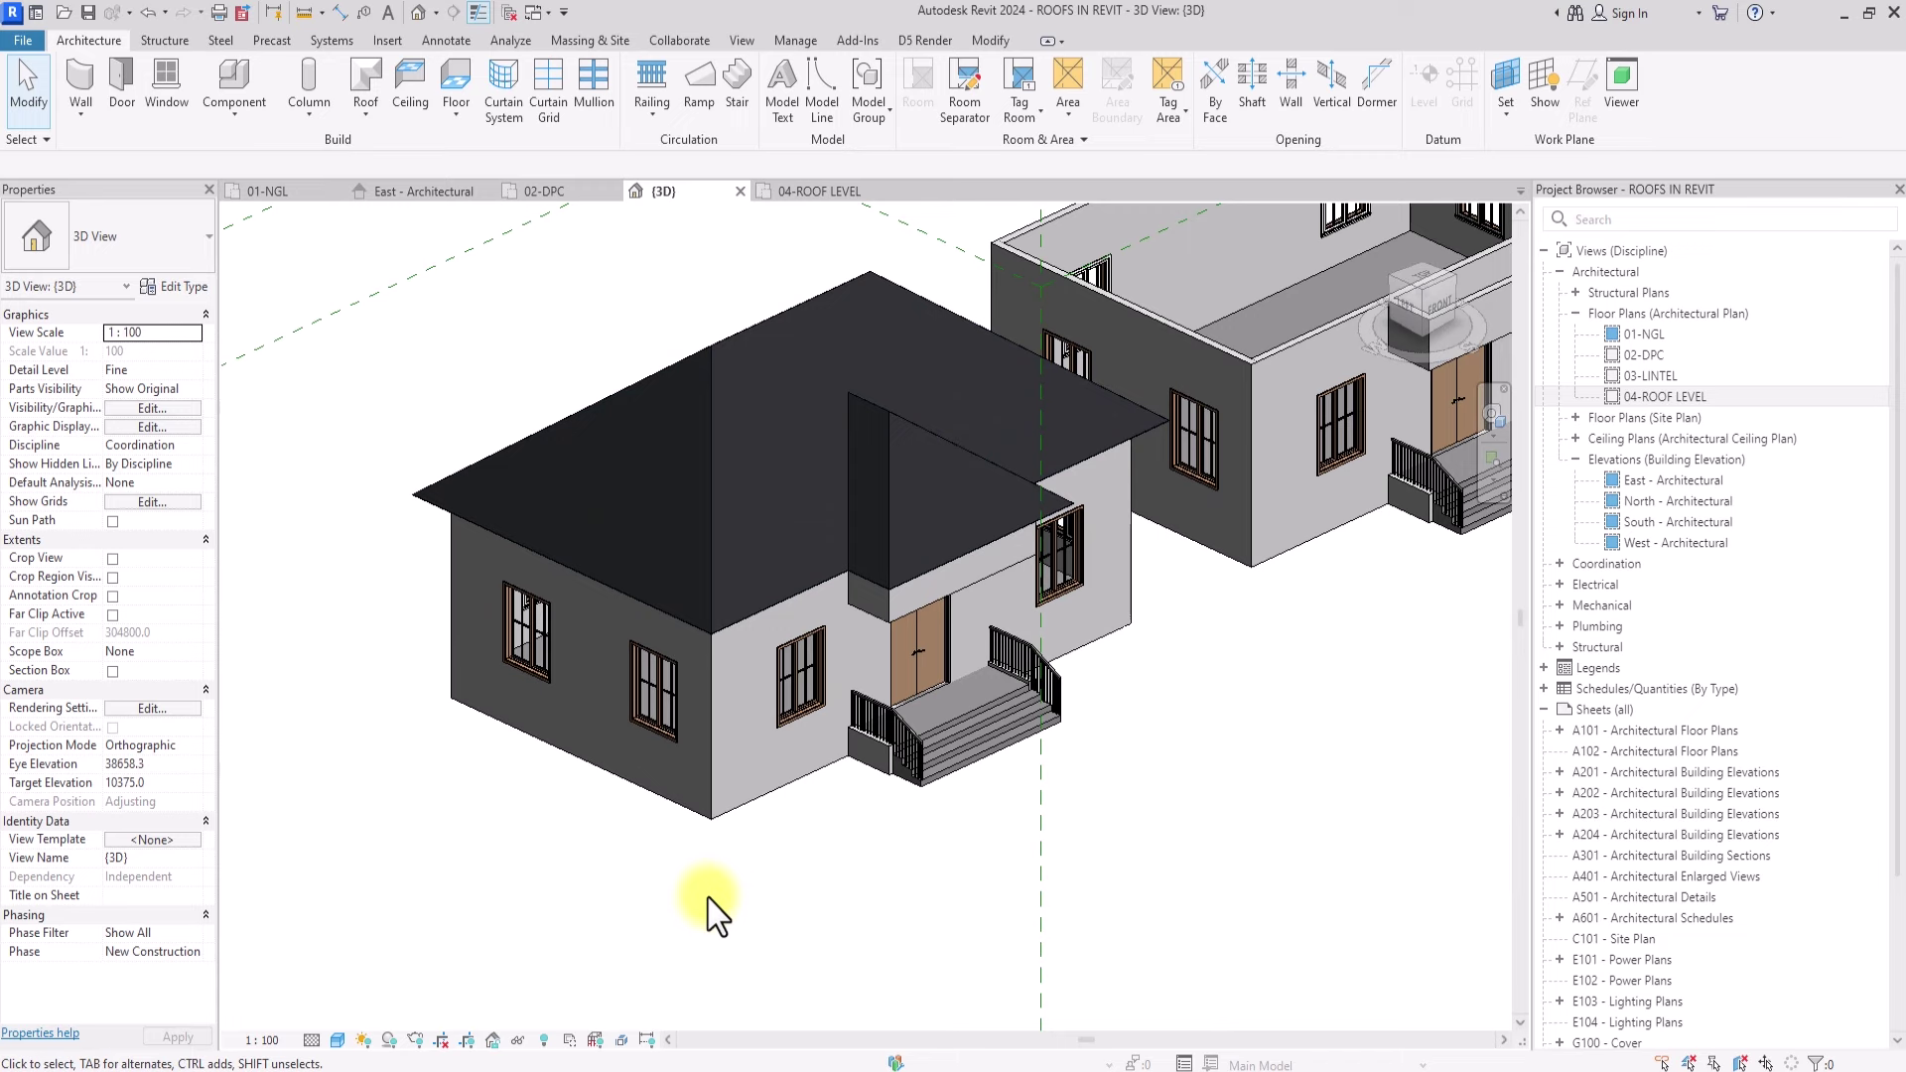
left_click(755, 319)
left_click(1436, 306)
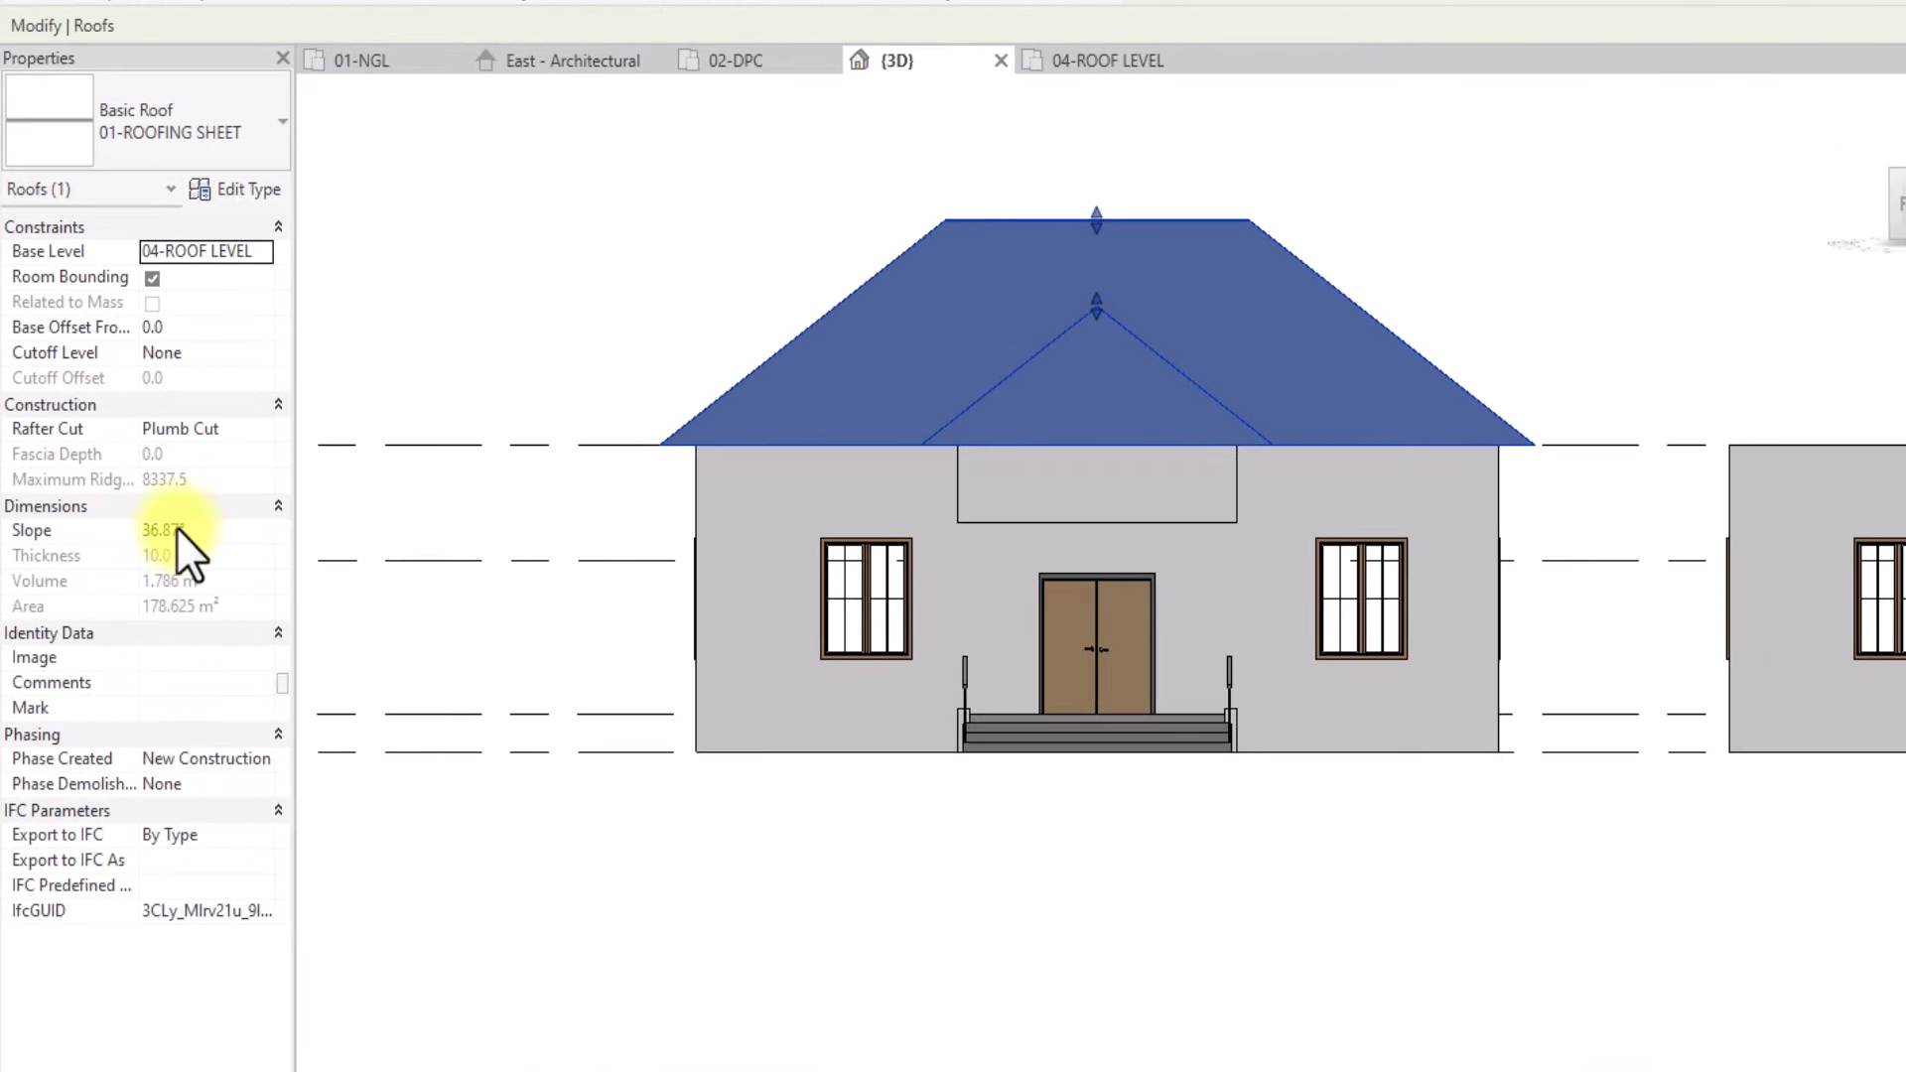
left_click(229, 534)
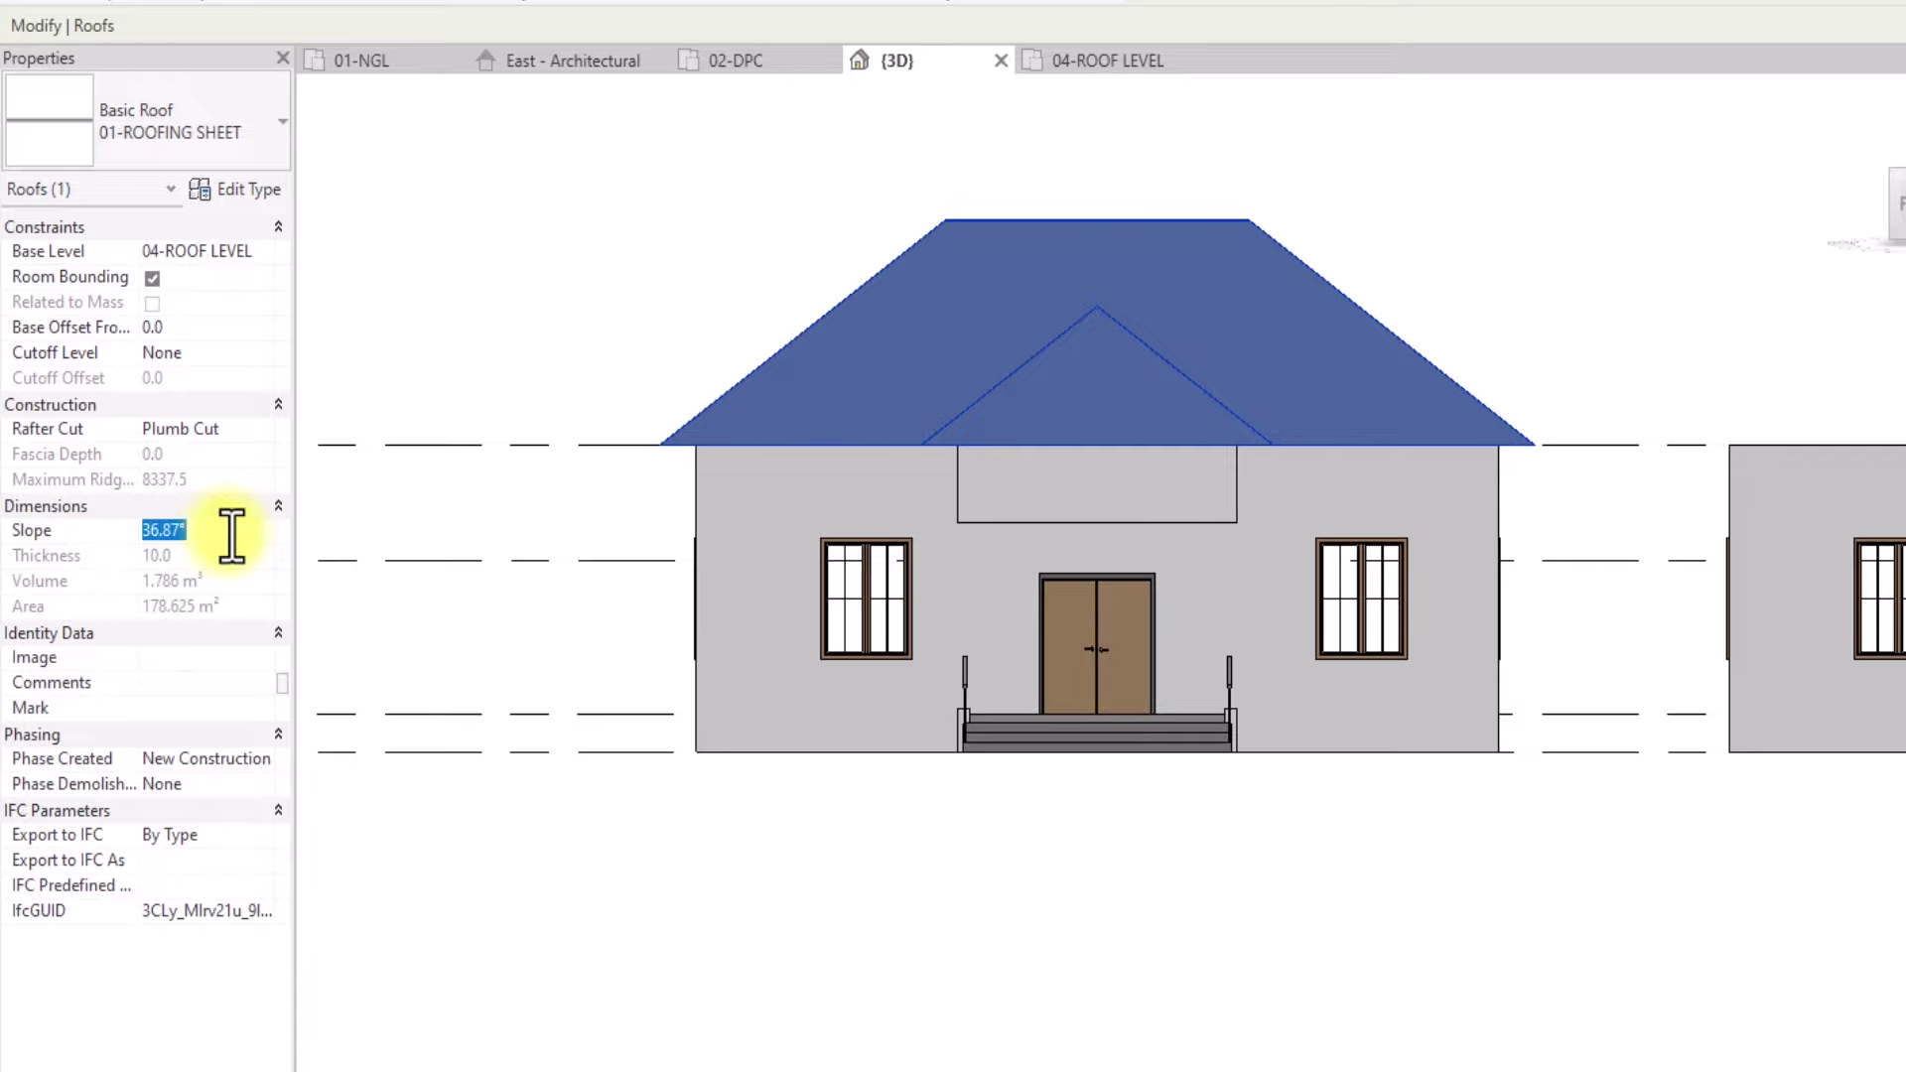
left_click(621, 222)
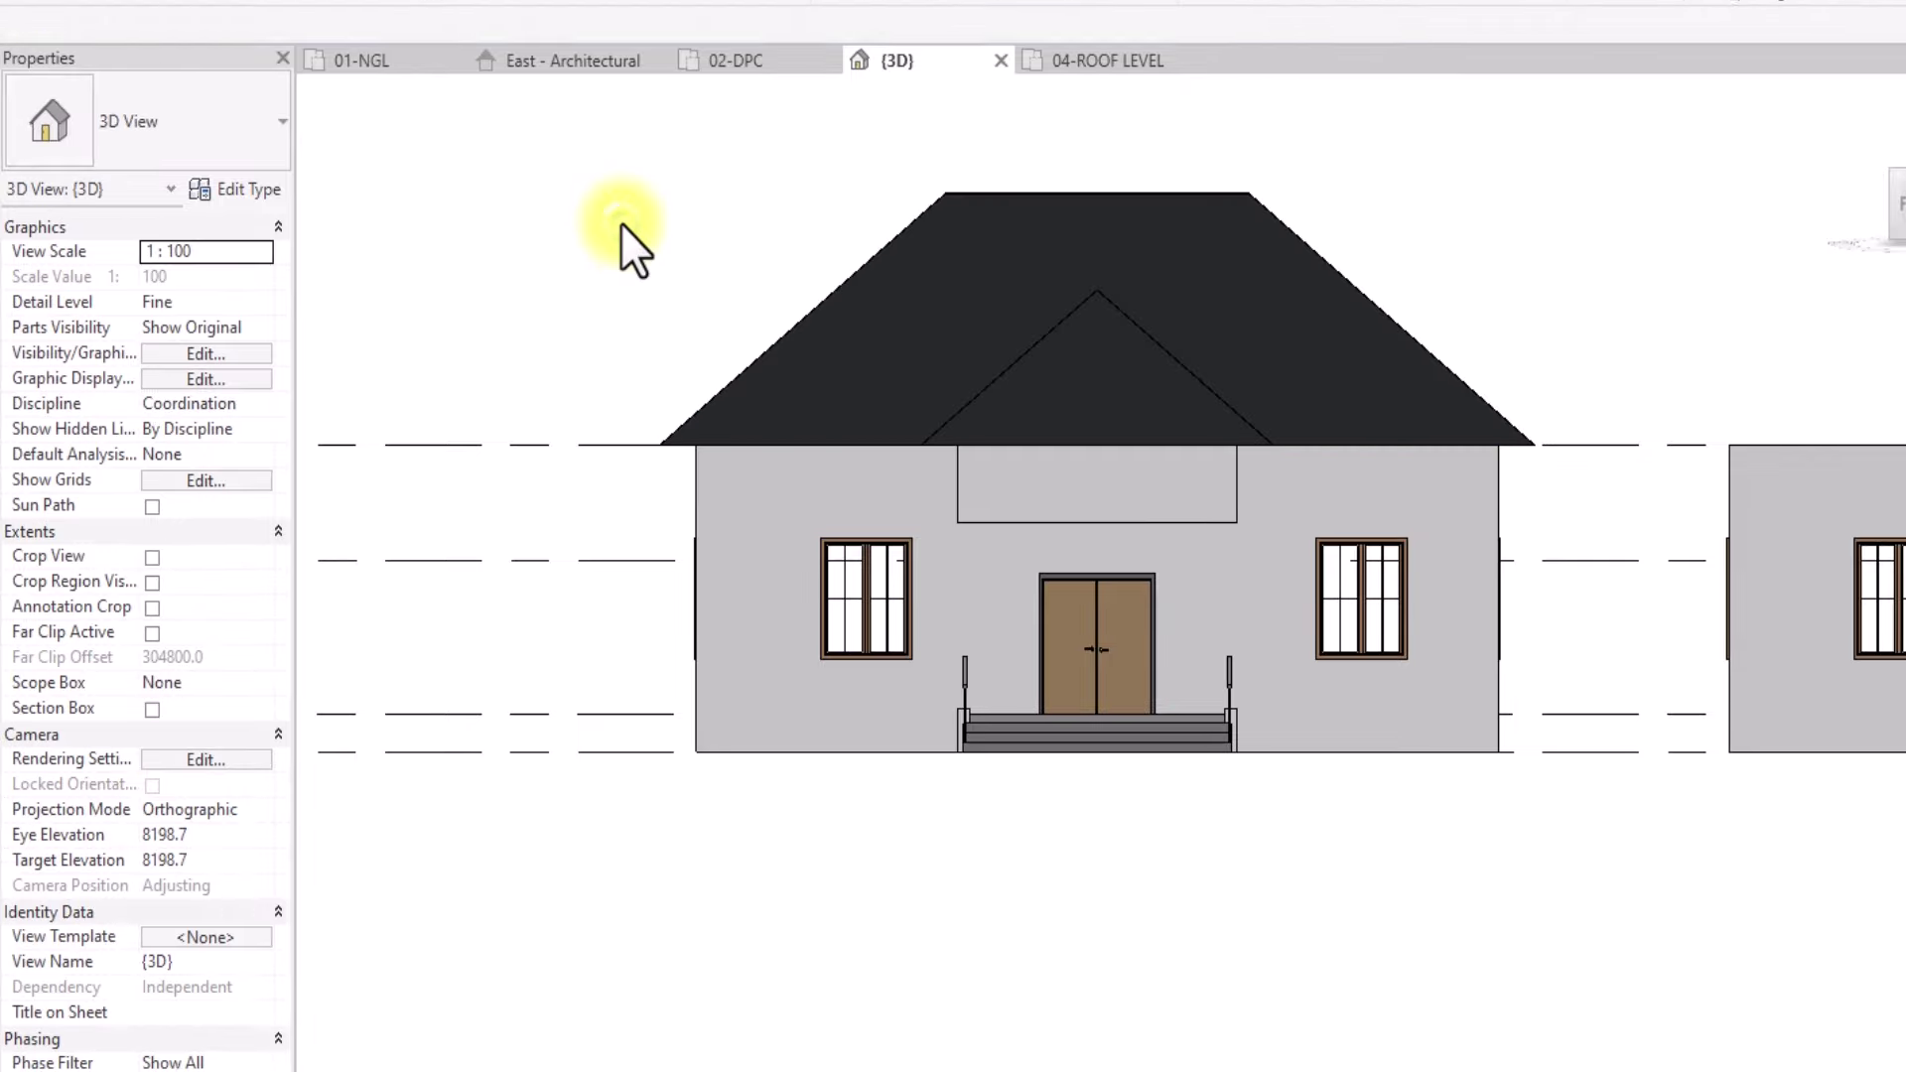
Step: Edit the first building's roof footprint and turn off slope definition for the boundary line in front of the entrance porch
left_click(1136, 218)
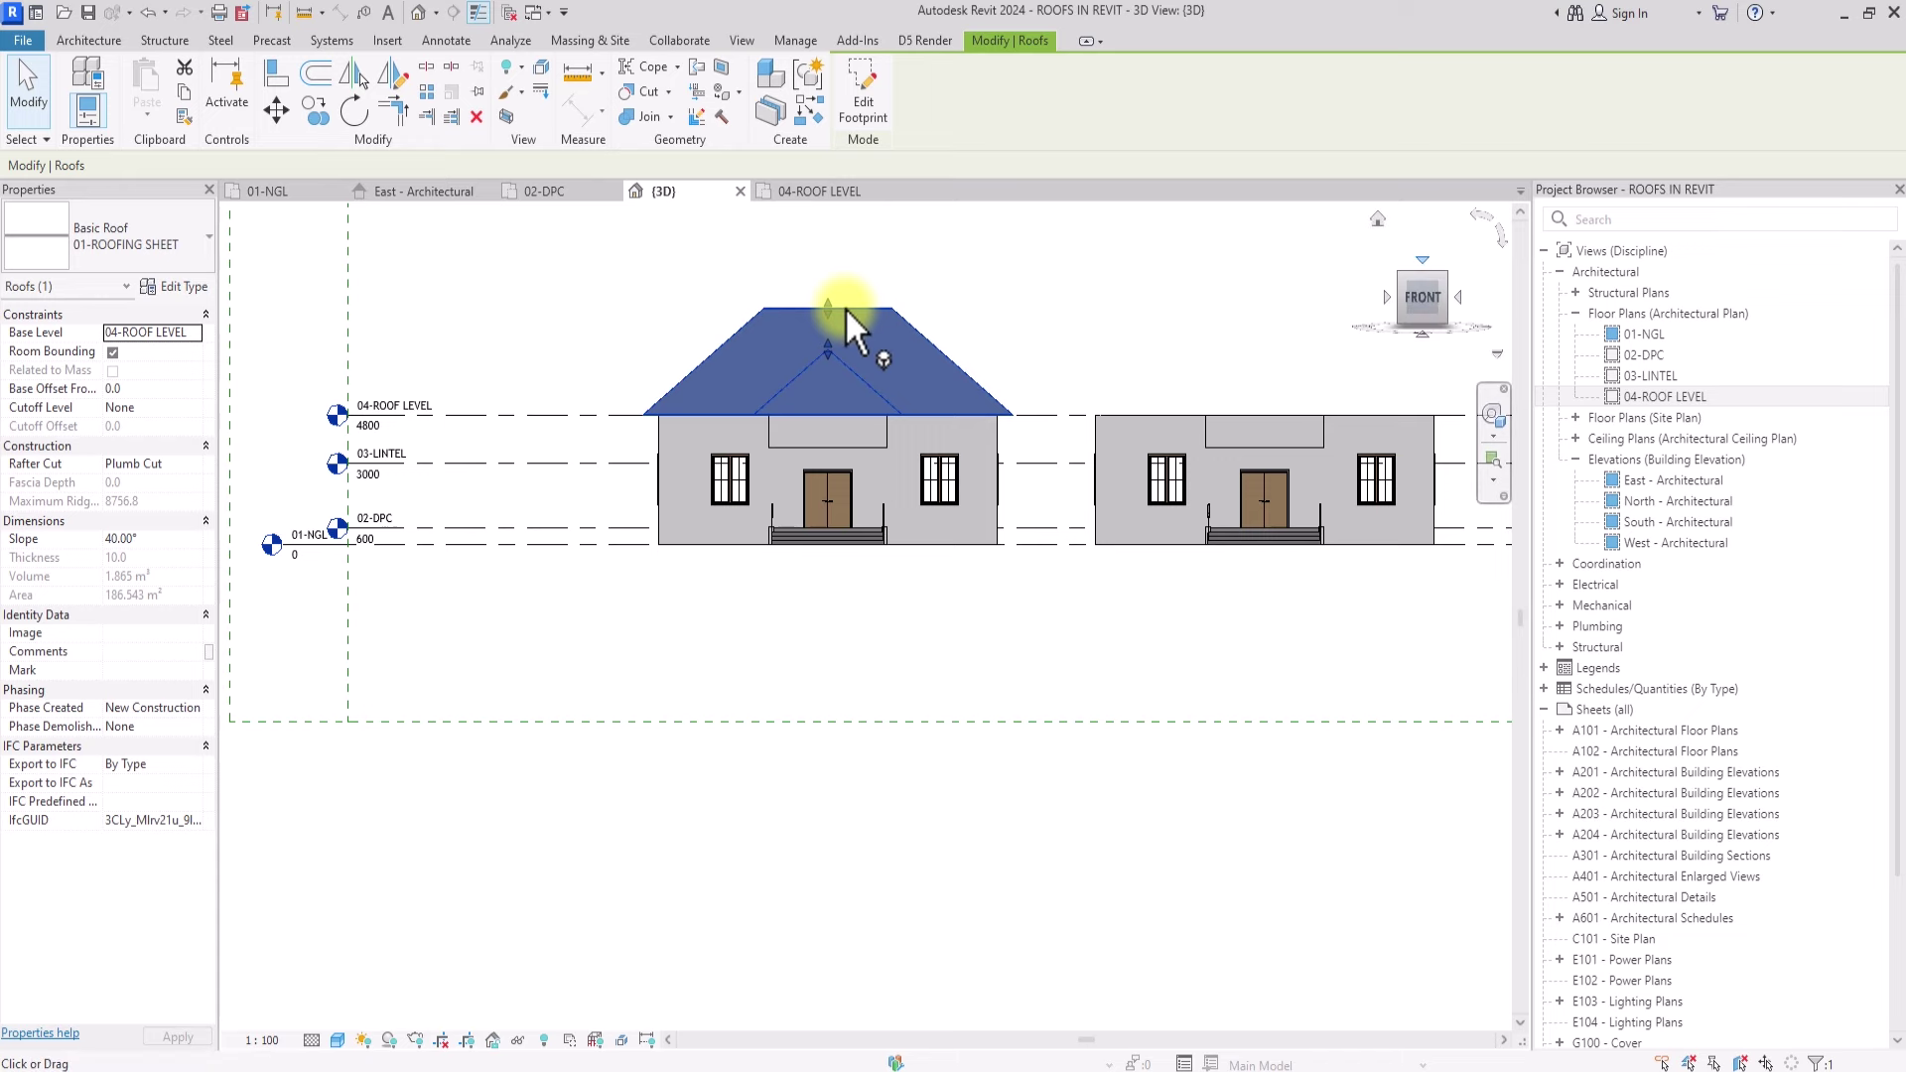
left_click_drag(1421, 280, 1419, 256)
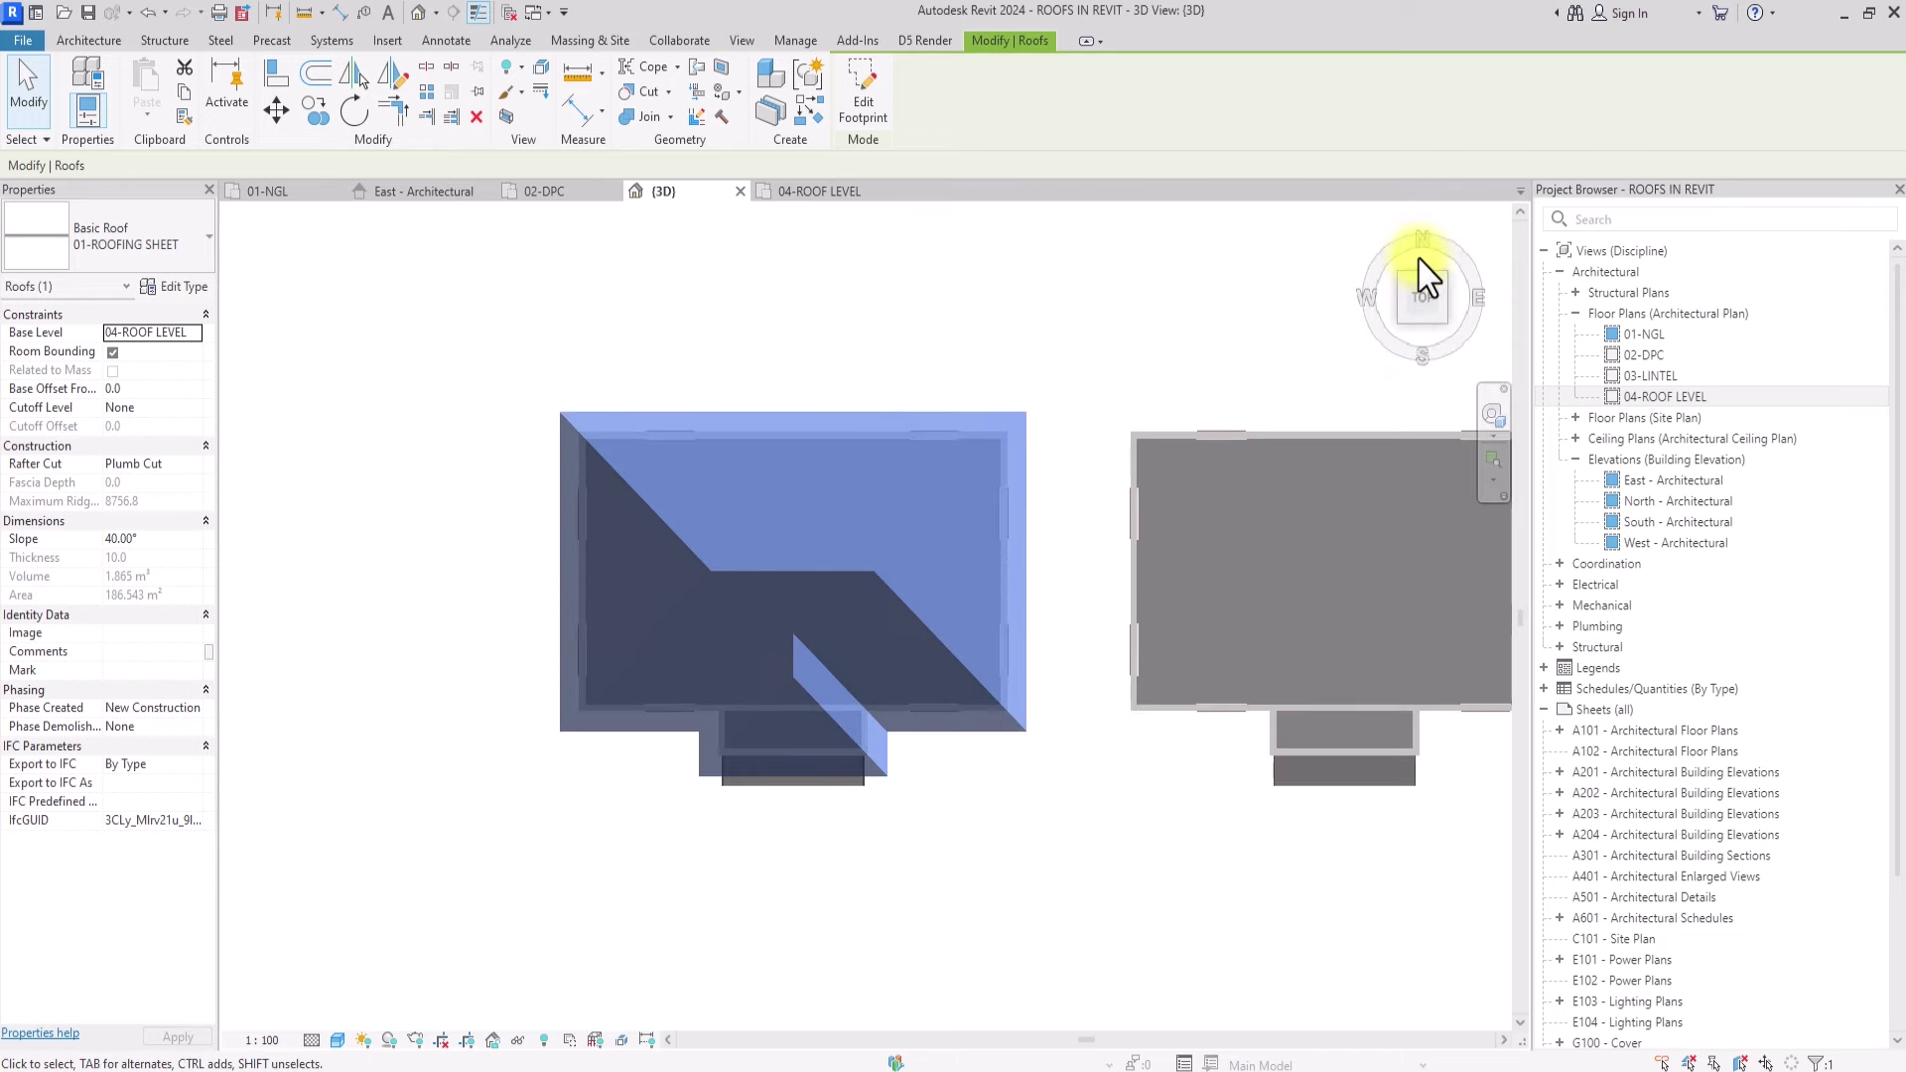
left_click(871, 92)
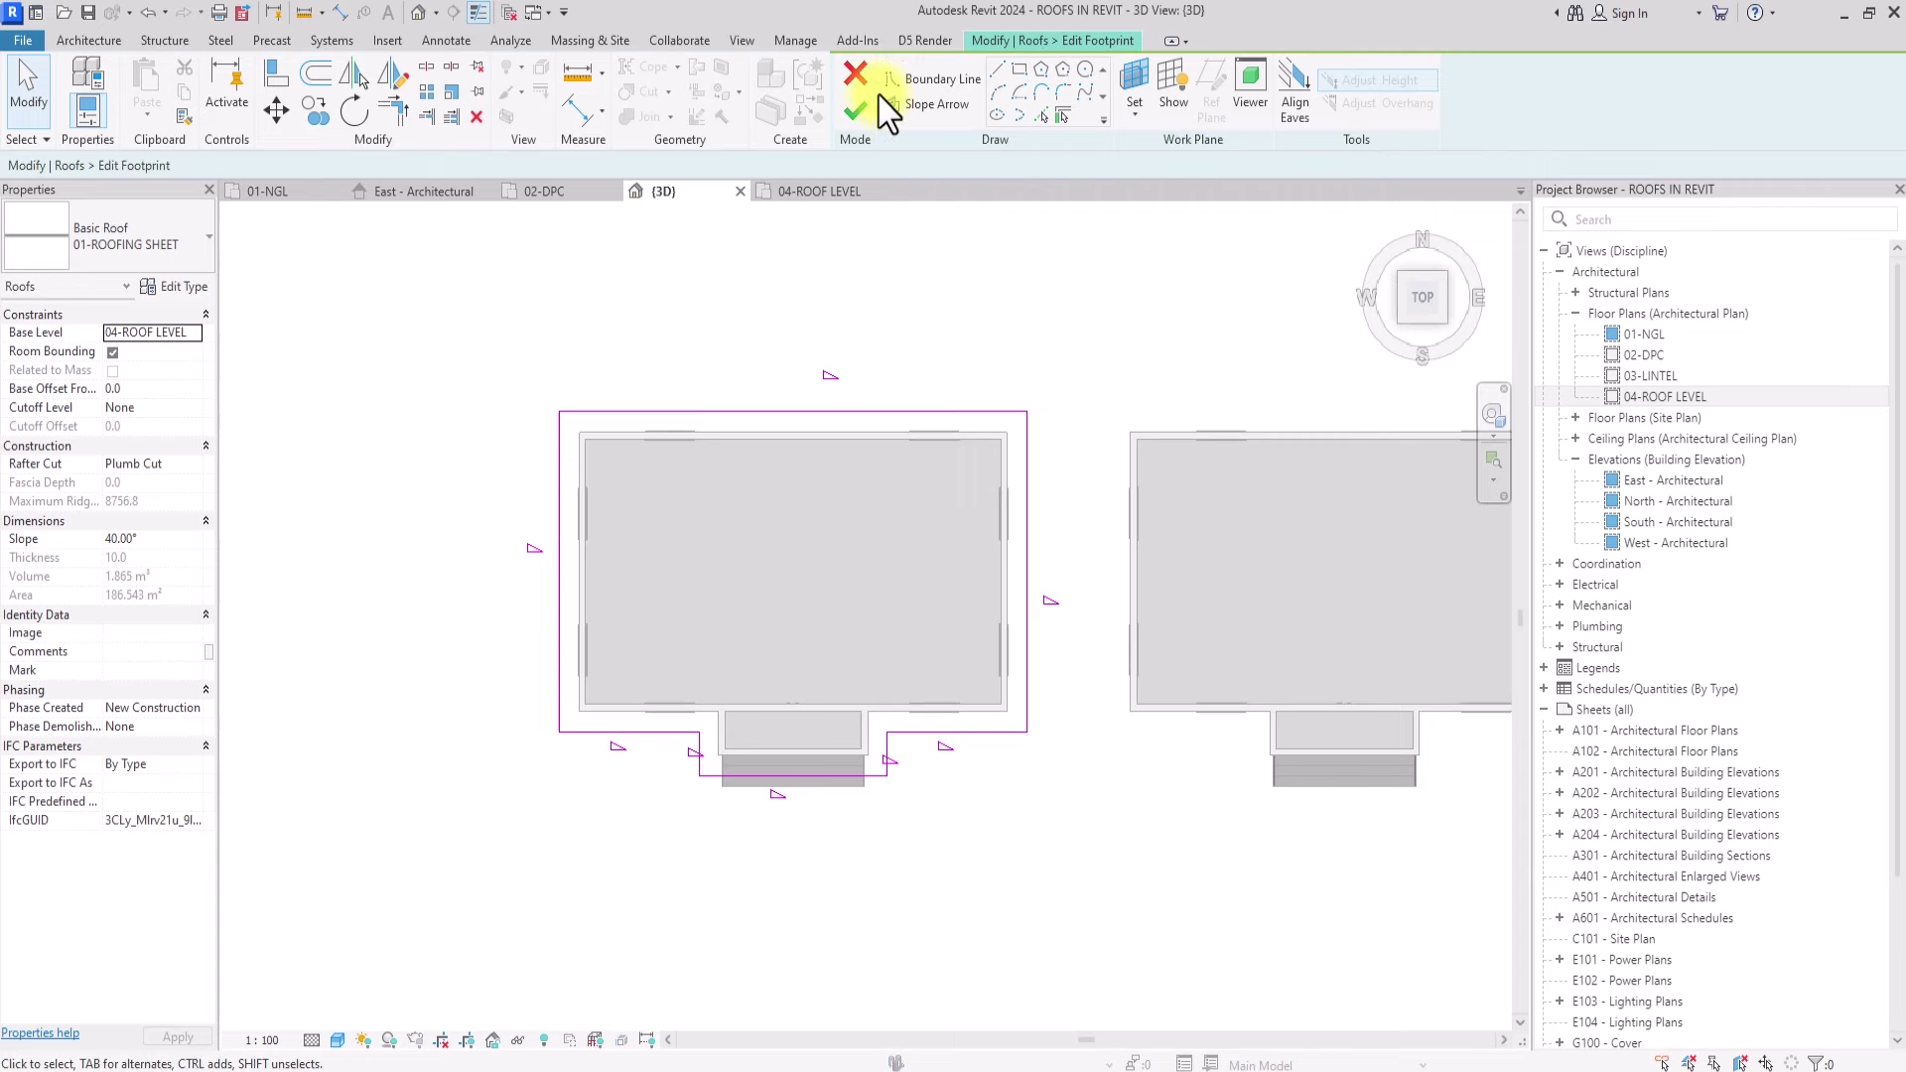
left_click(832, 781)
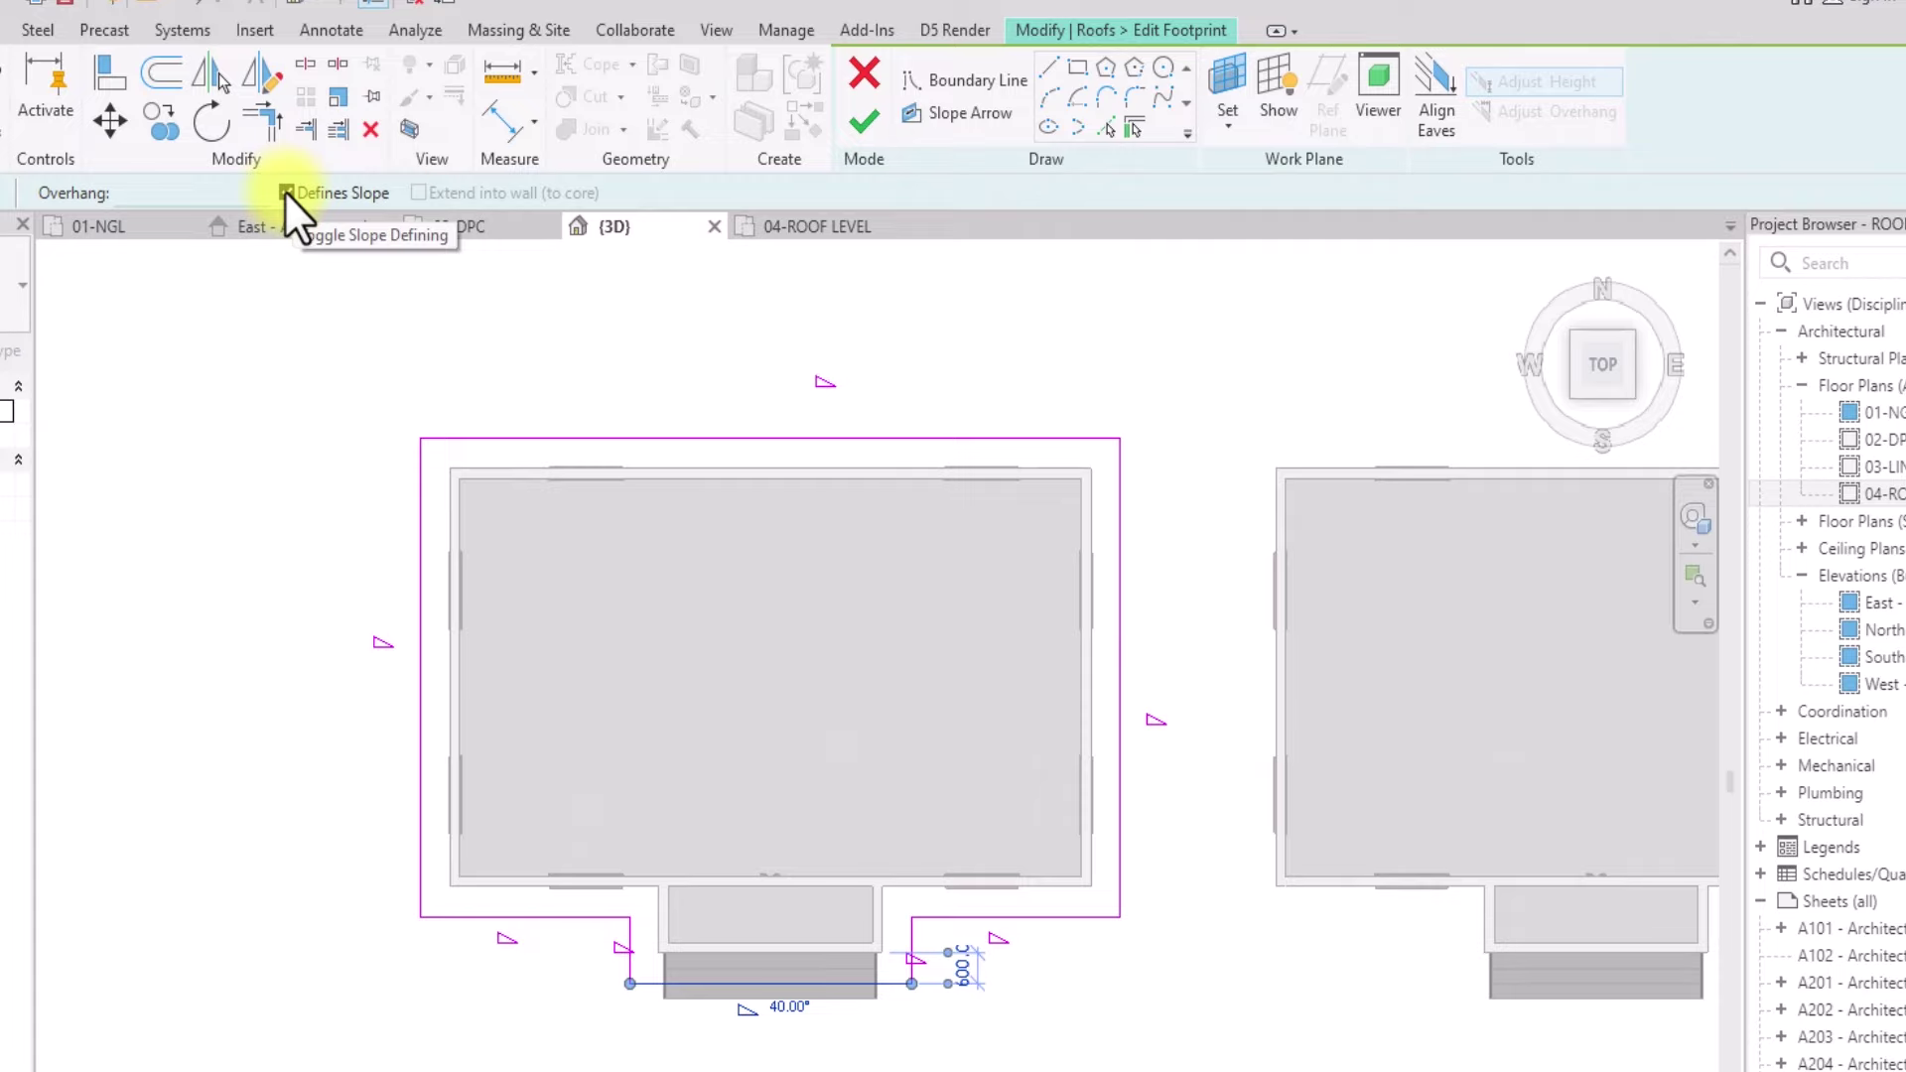
left_click(285, 192)
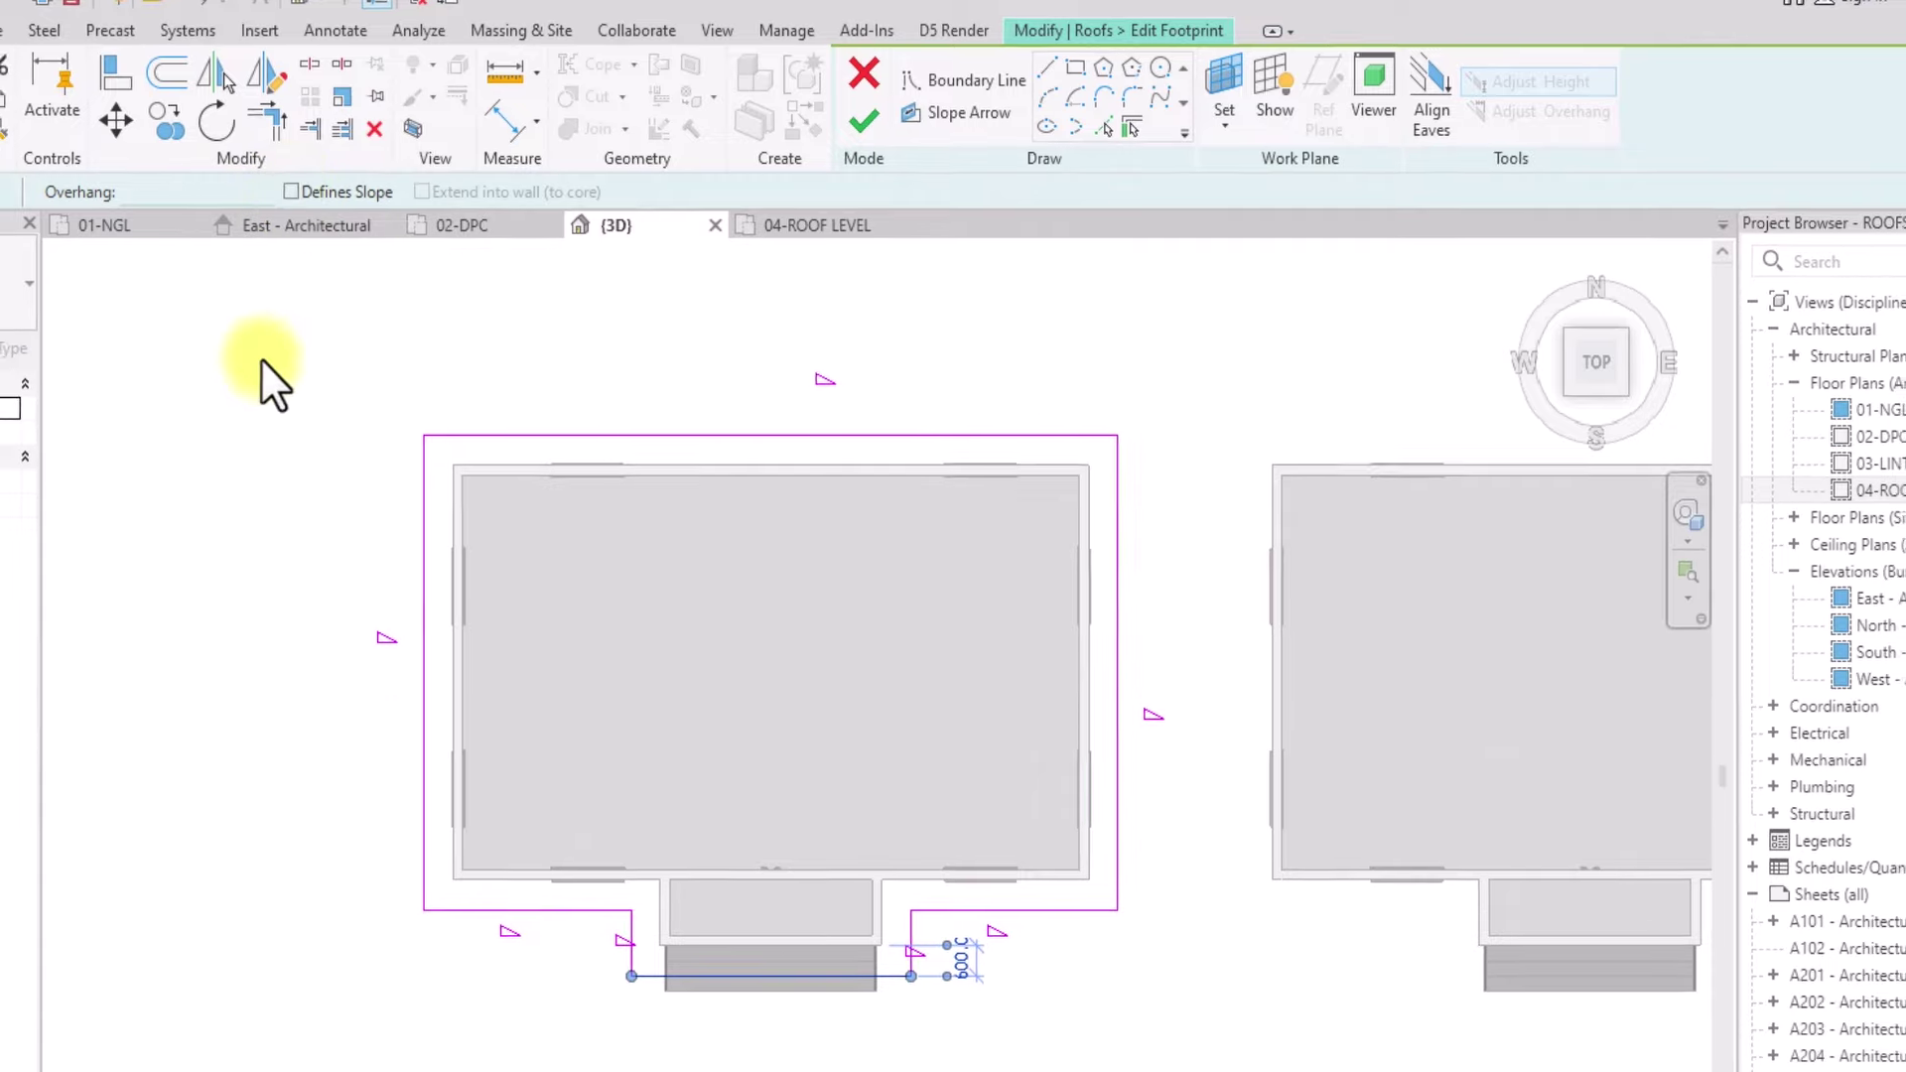
Step: Finish the first building's roof footprint edit and check the gabled porch roof from above
left_click(259, 359)
left_click(858, 113)
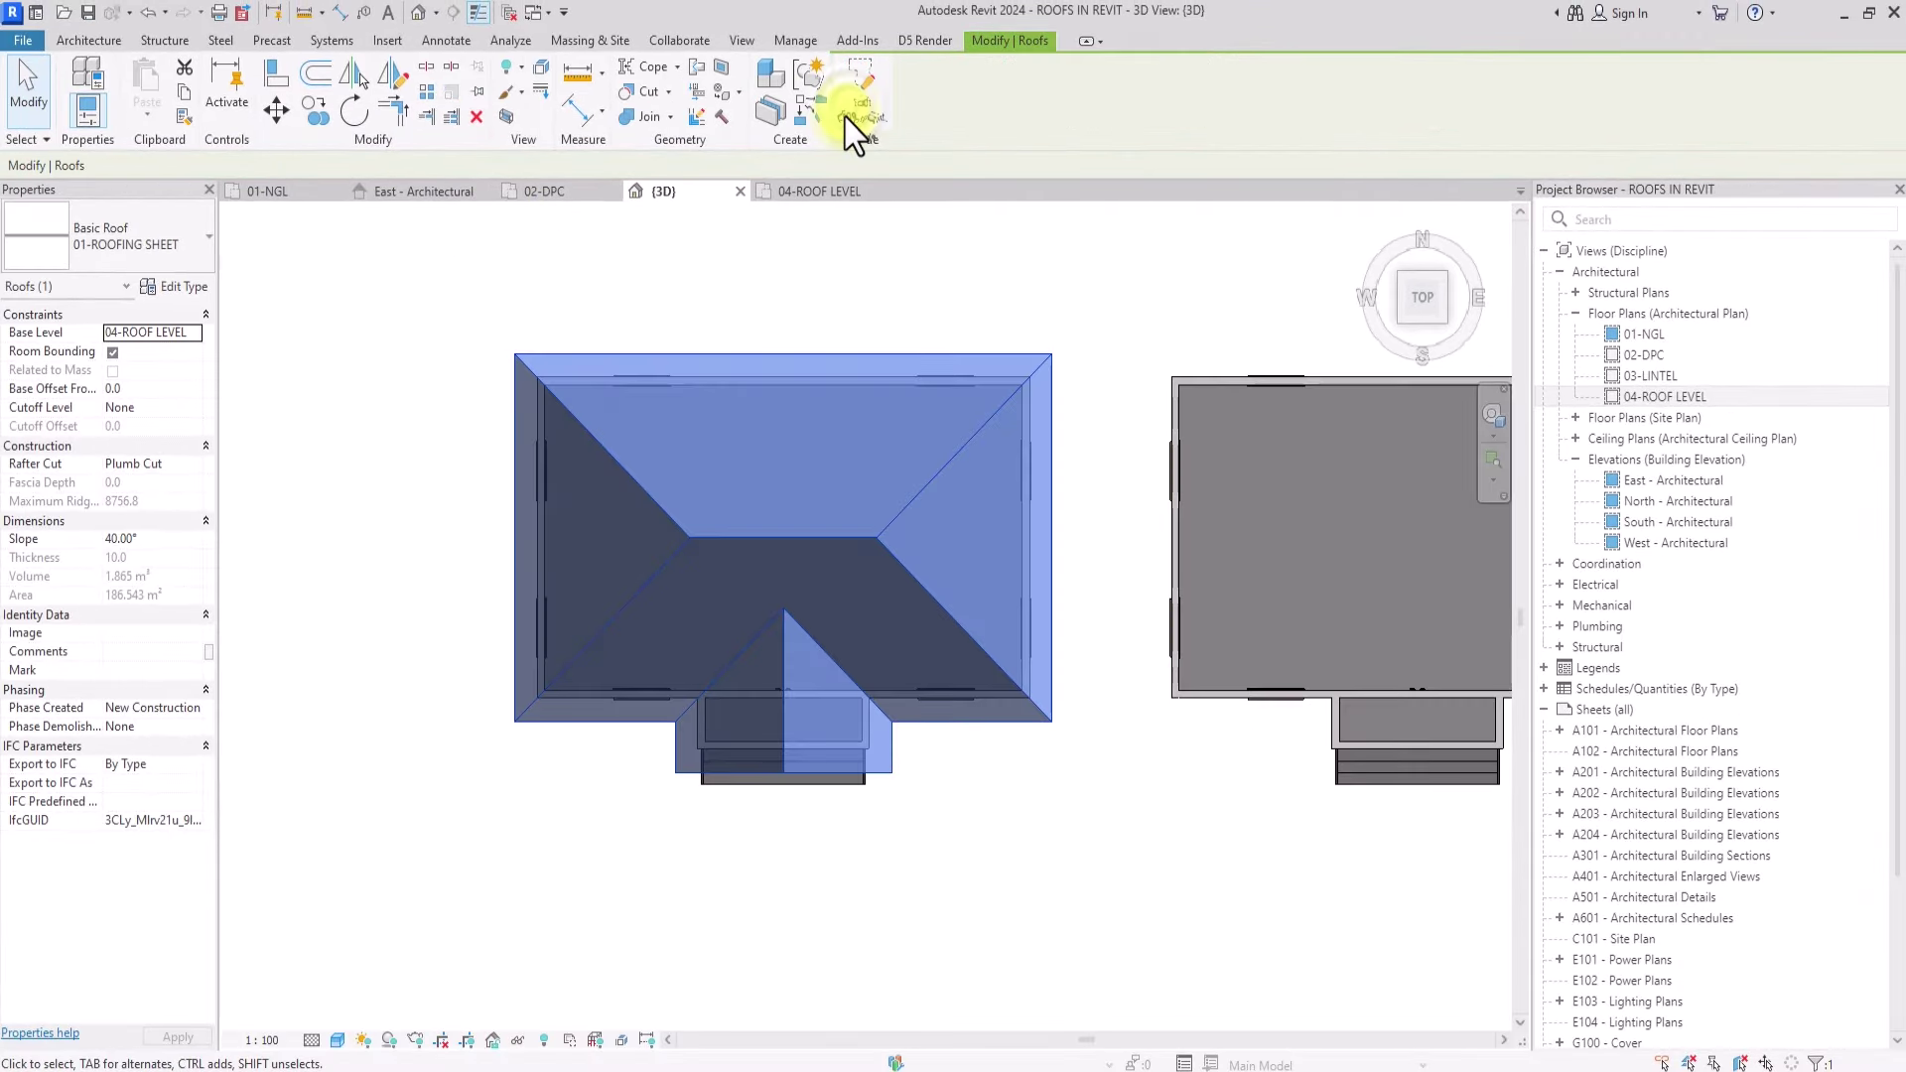
scroll(802, 1004, "down", 6)
scroll(1002, 714, "up", 3)
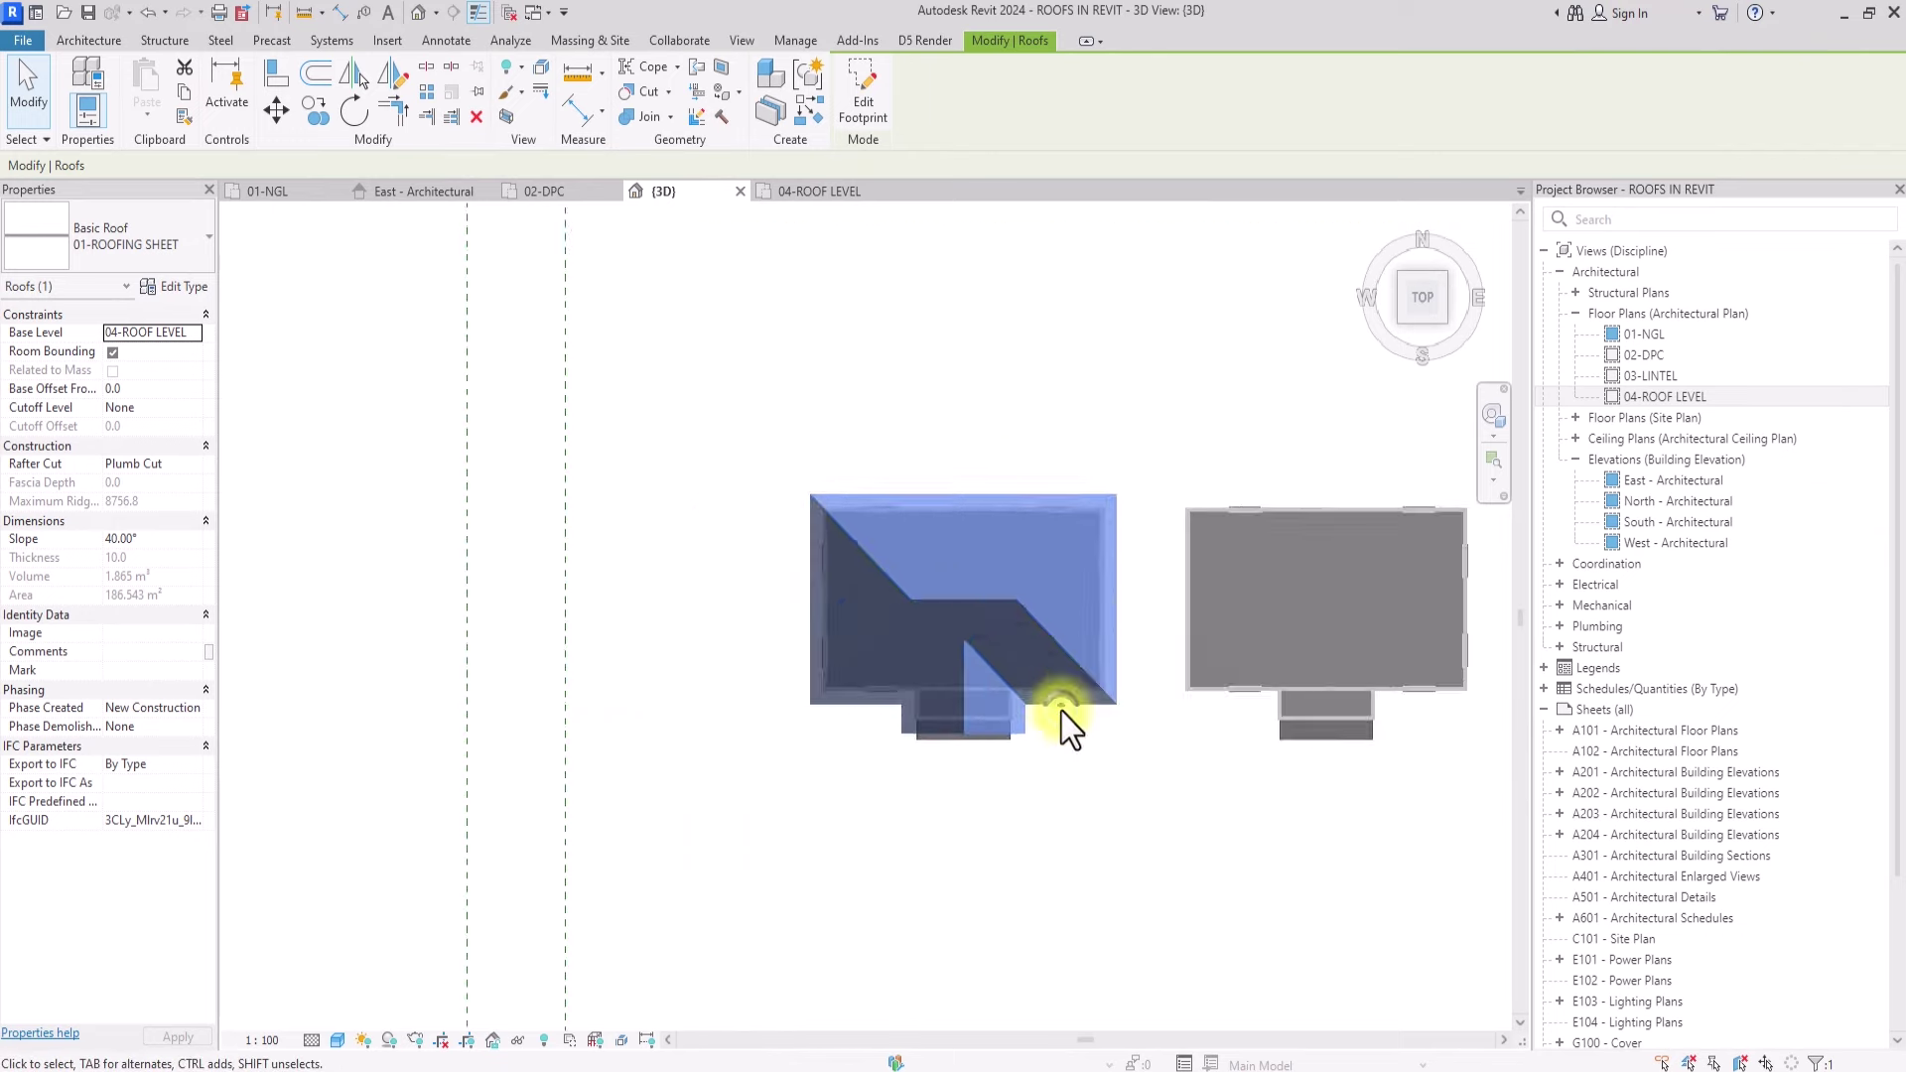
left_click(1062, 711)
scroll(1009, 898, "up", 3)
middle_click_drag(1009, 898, 658, 958)
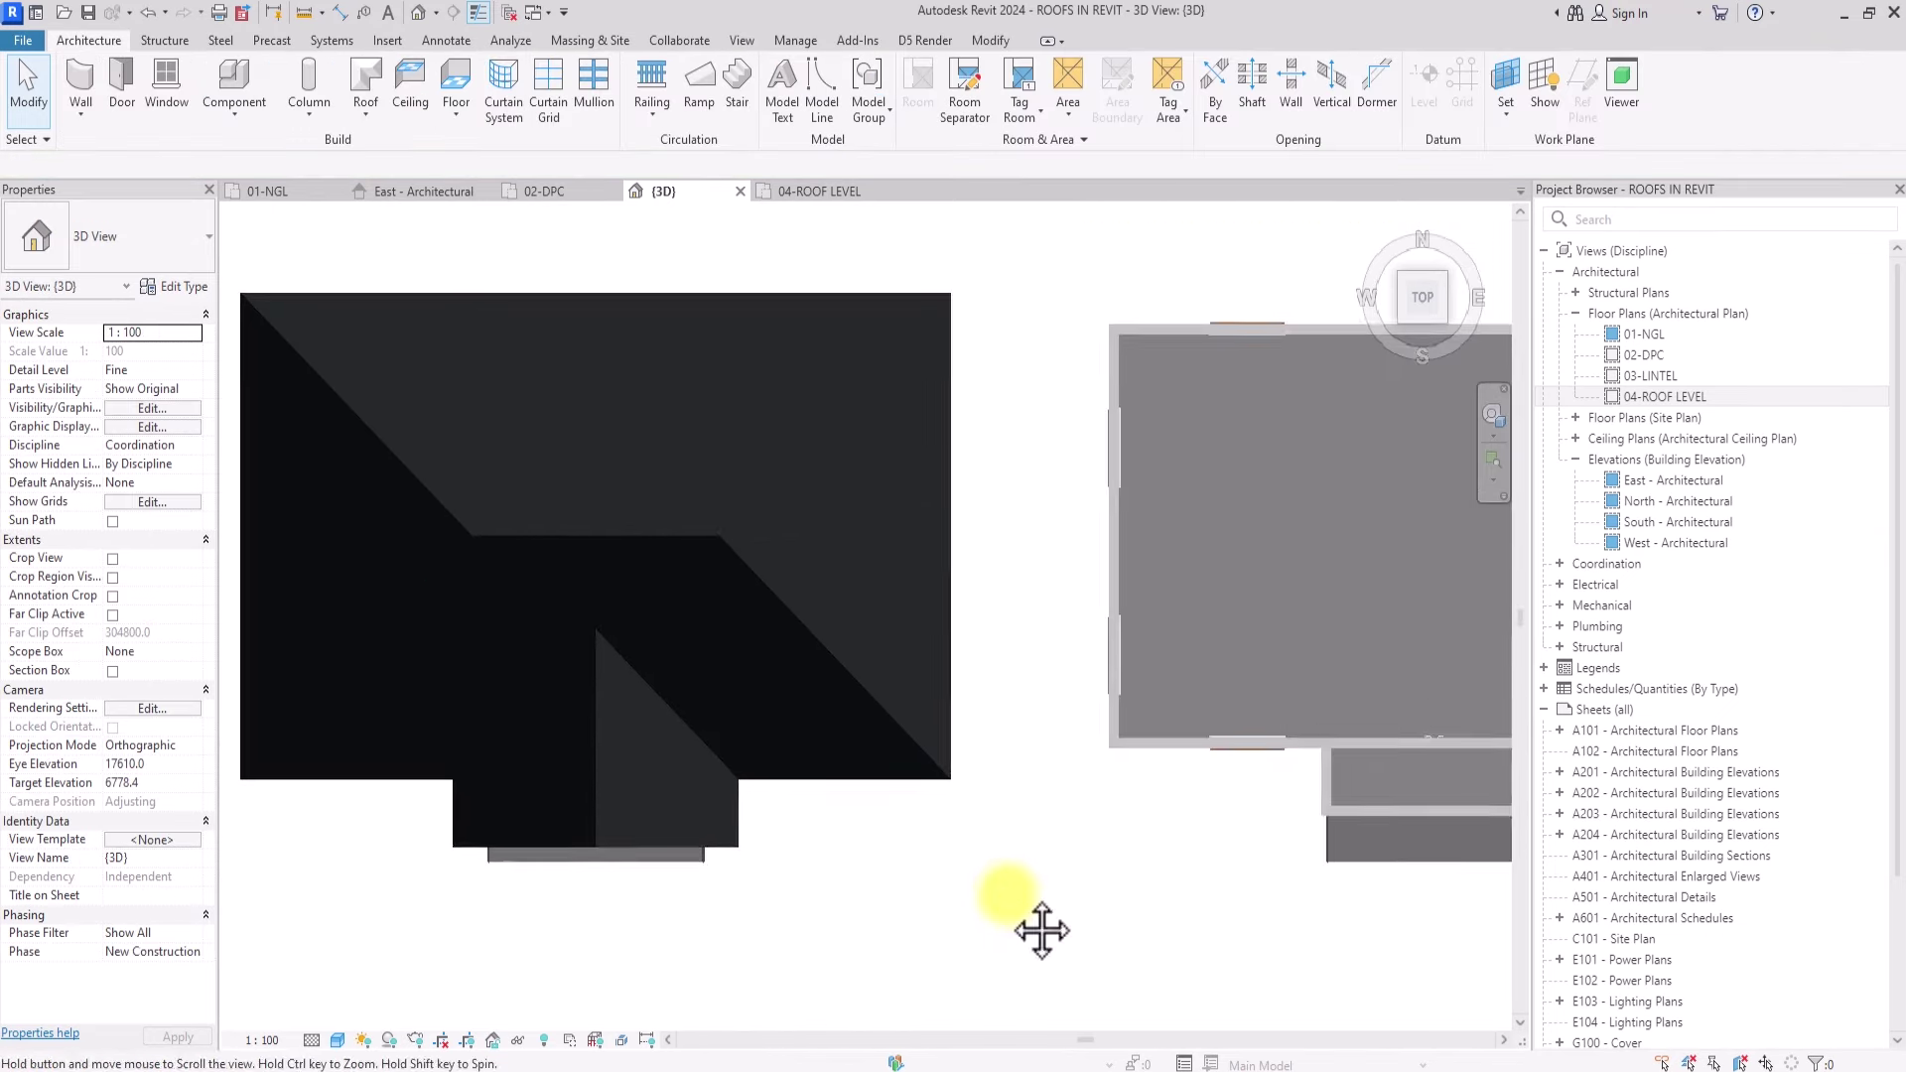
scroll(1009, 897, "down", 2)
scroll(1005, 897, "up", 3)
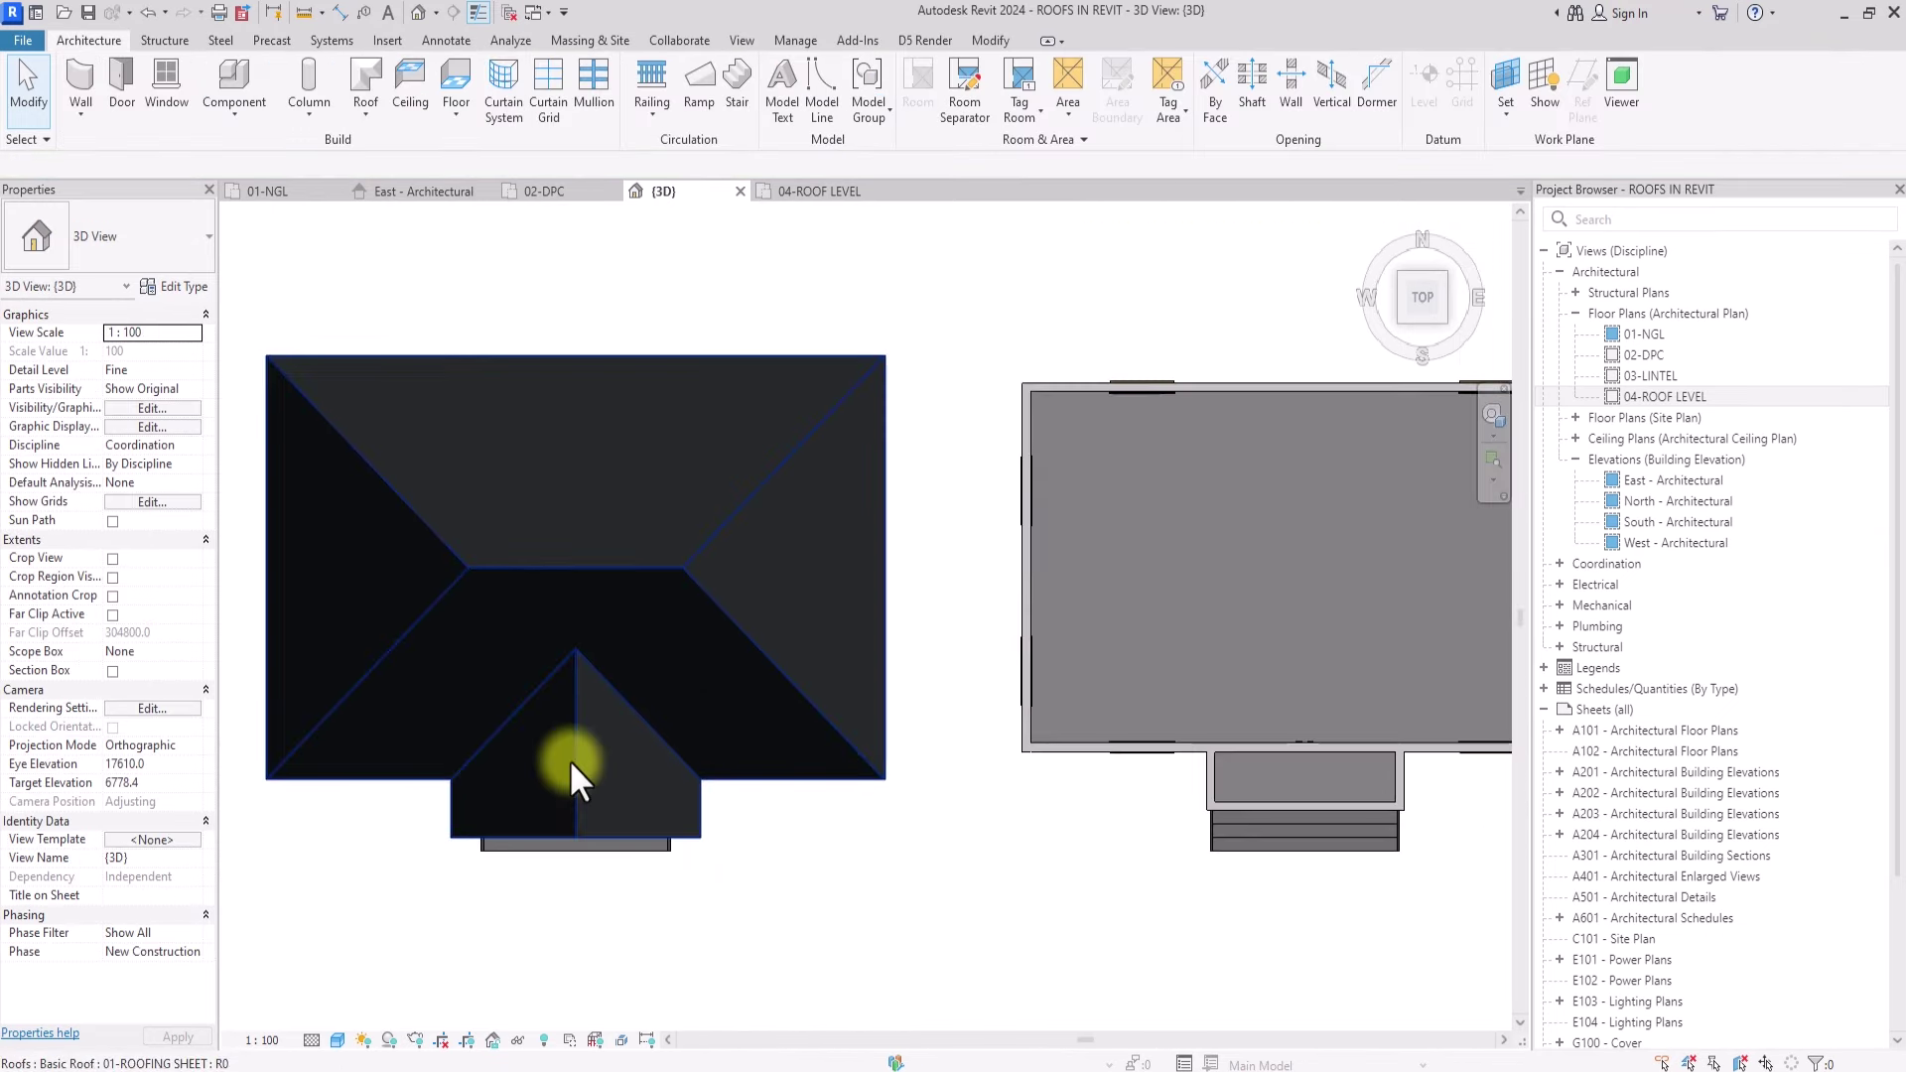
left_click(568, 759)
scroll(569, 760, "down", 1)
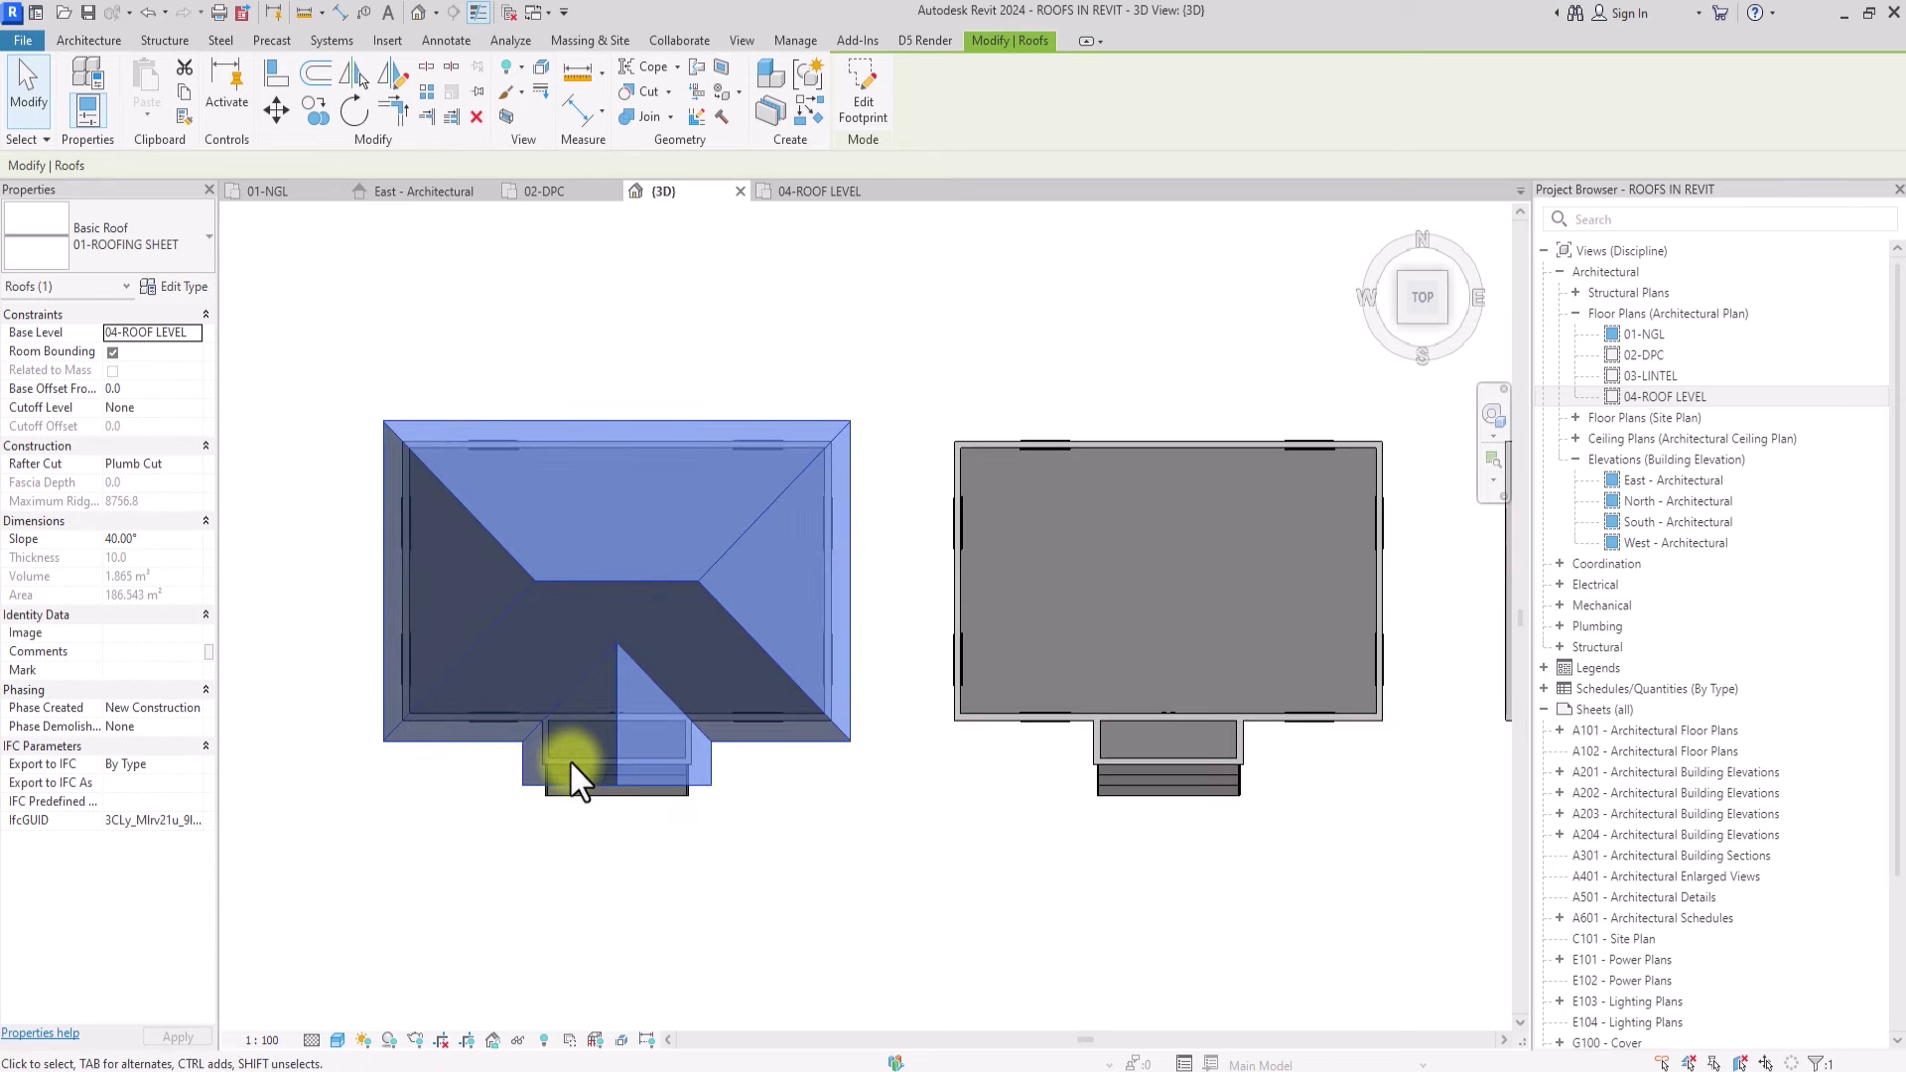
key("Escape")
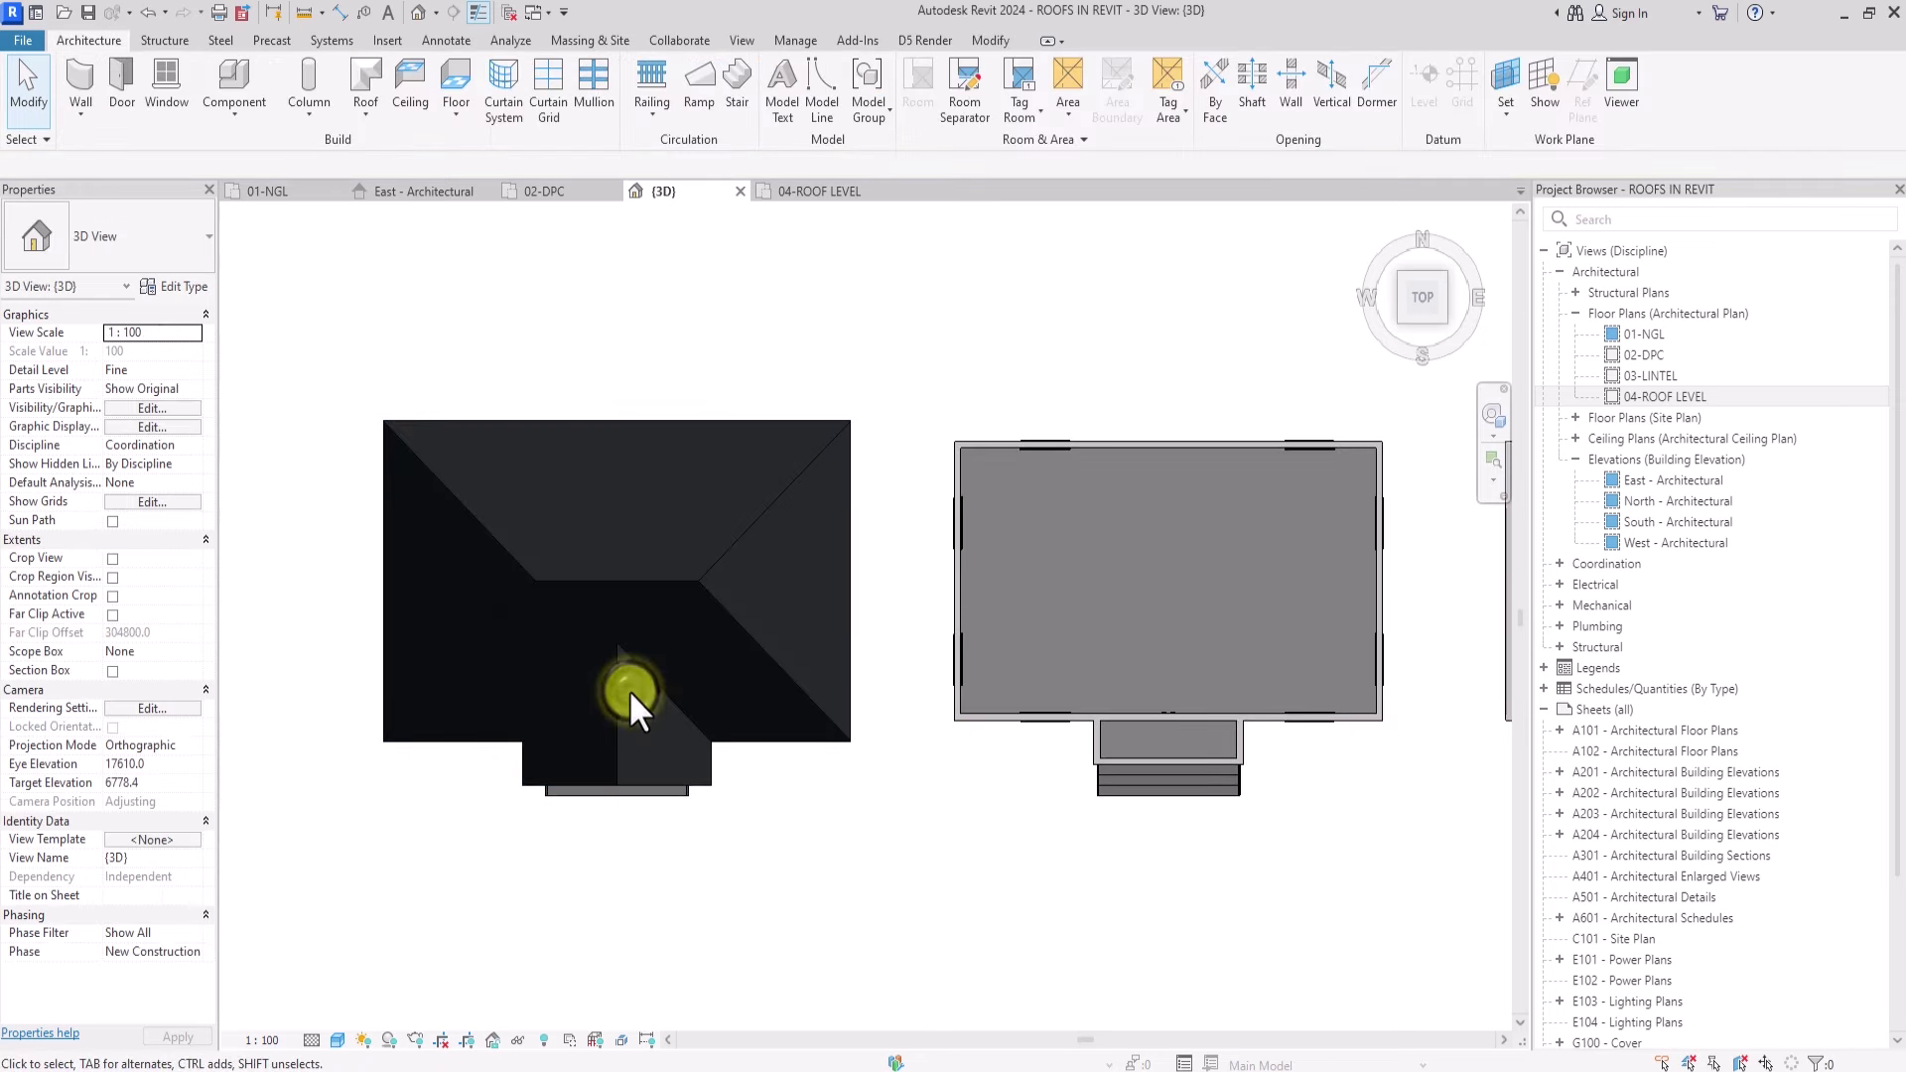
Step: Edit the first building's roof footprint again and draw a 45° boundary line inward from each front corner of the porch overhang
left_click(609, 708)
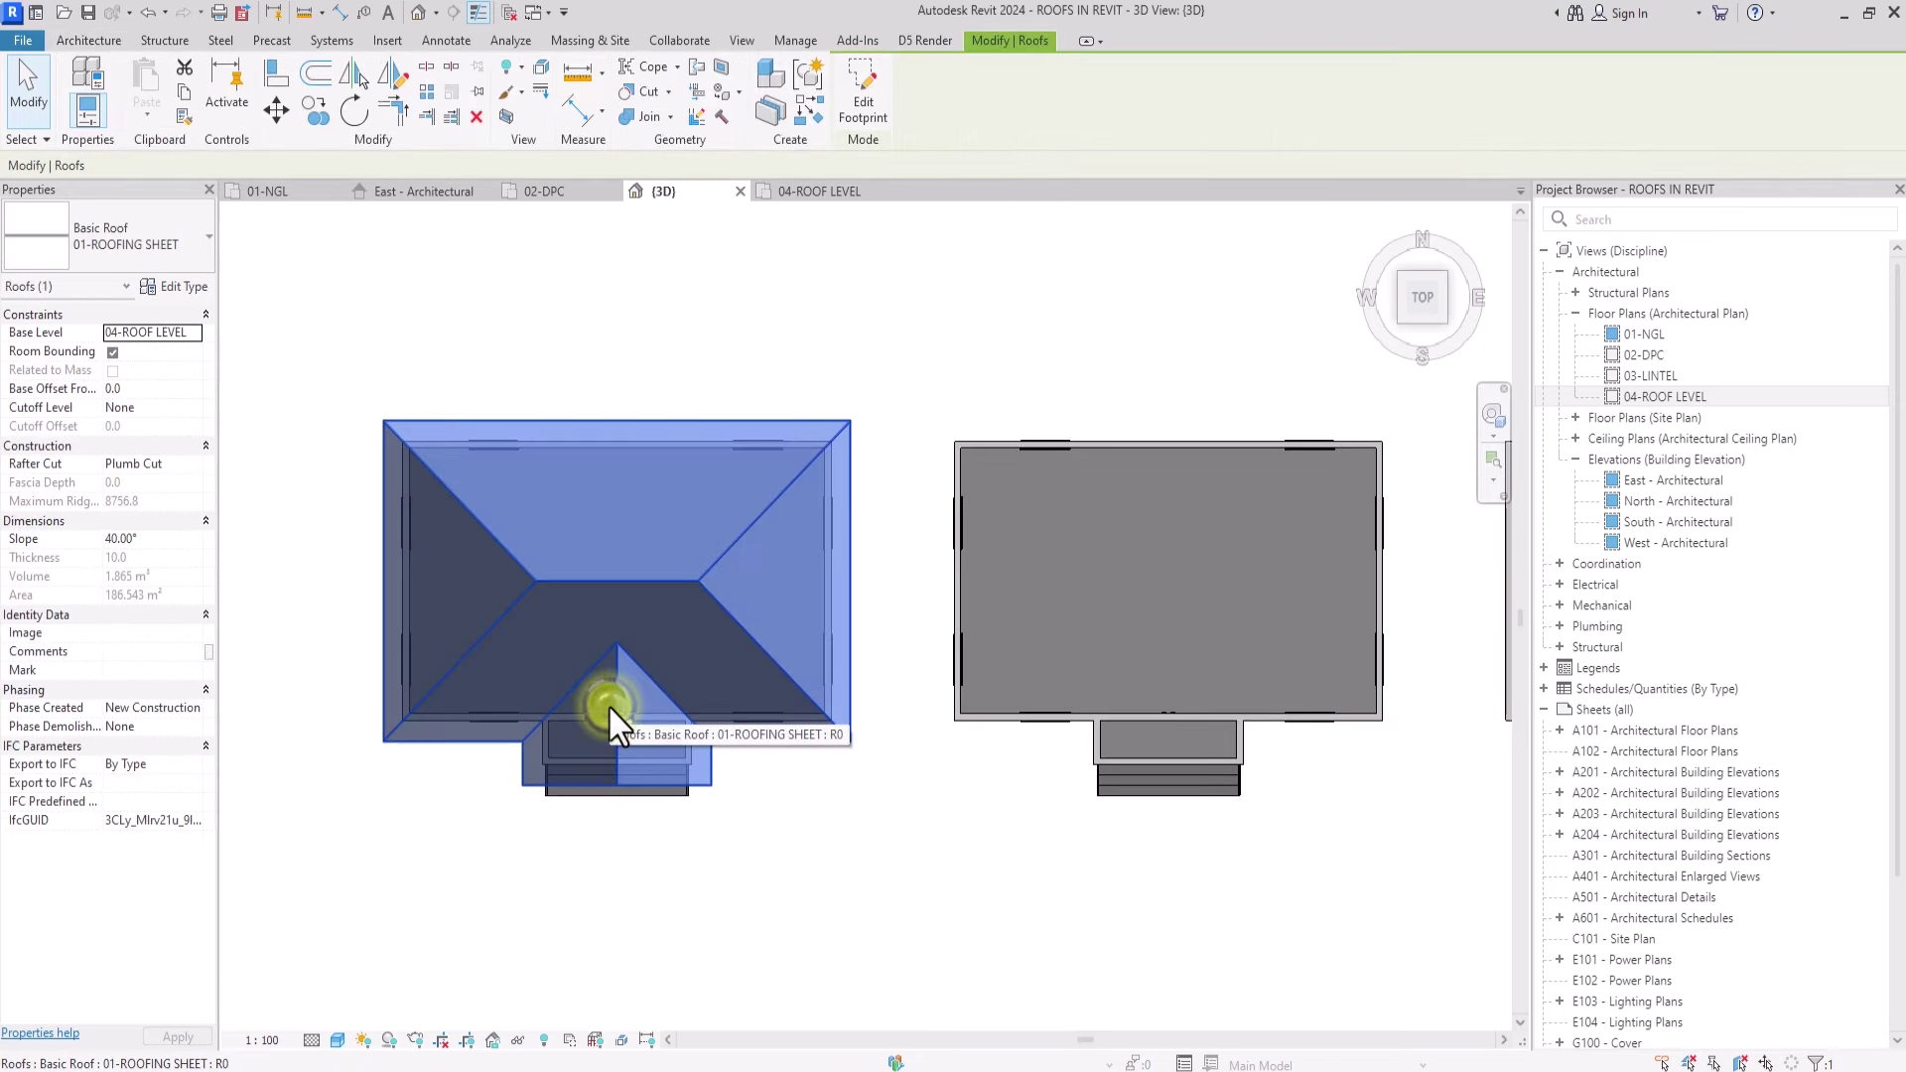
left_click(863, 111)
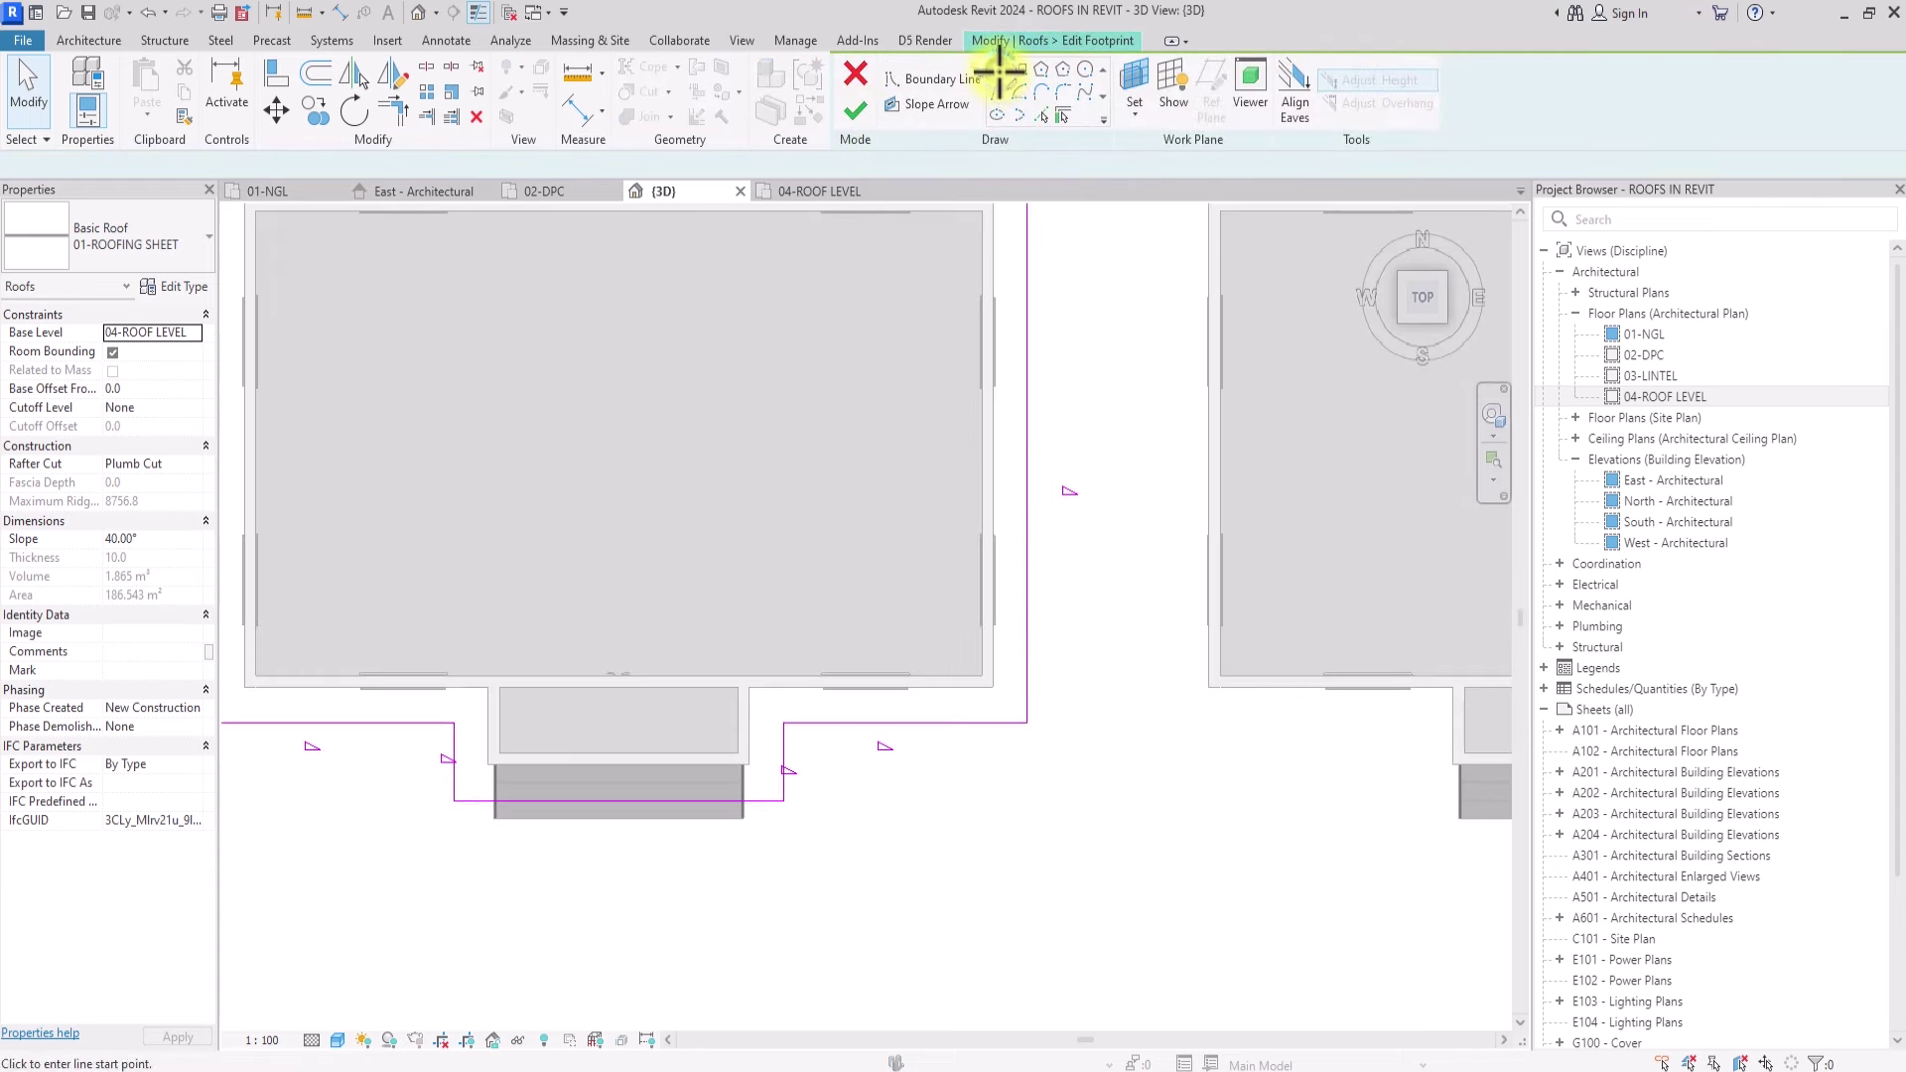
left_click(997, 68)
left_click(453, 800)
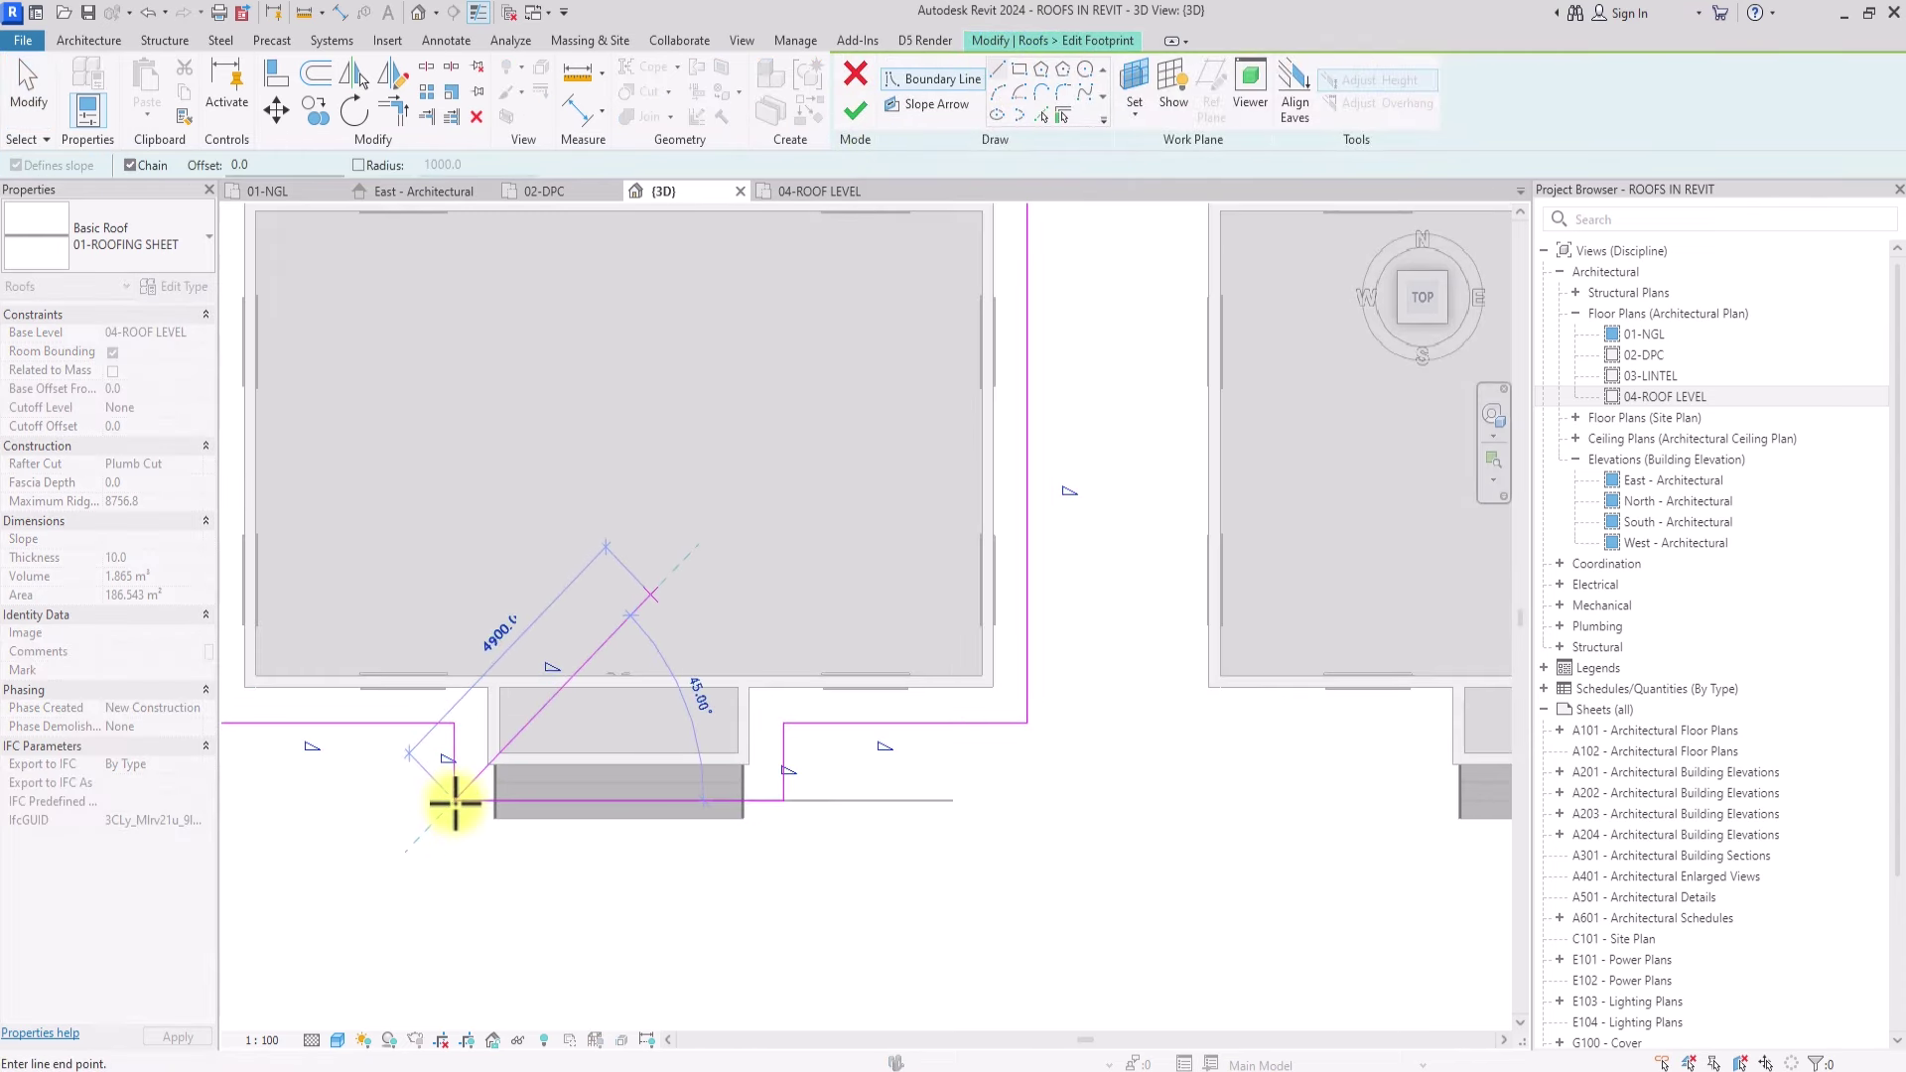
left_click(673, 569)
key("Escape")
key("Escape")
key("Return")
left_click(787, 800)
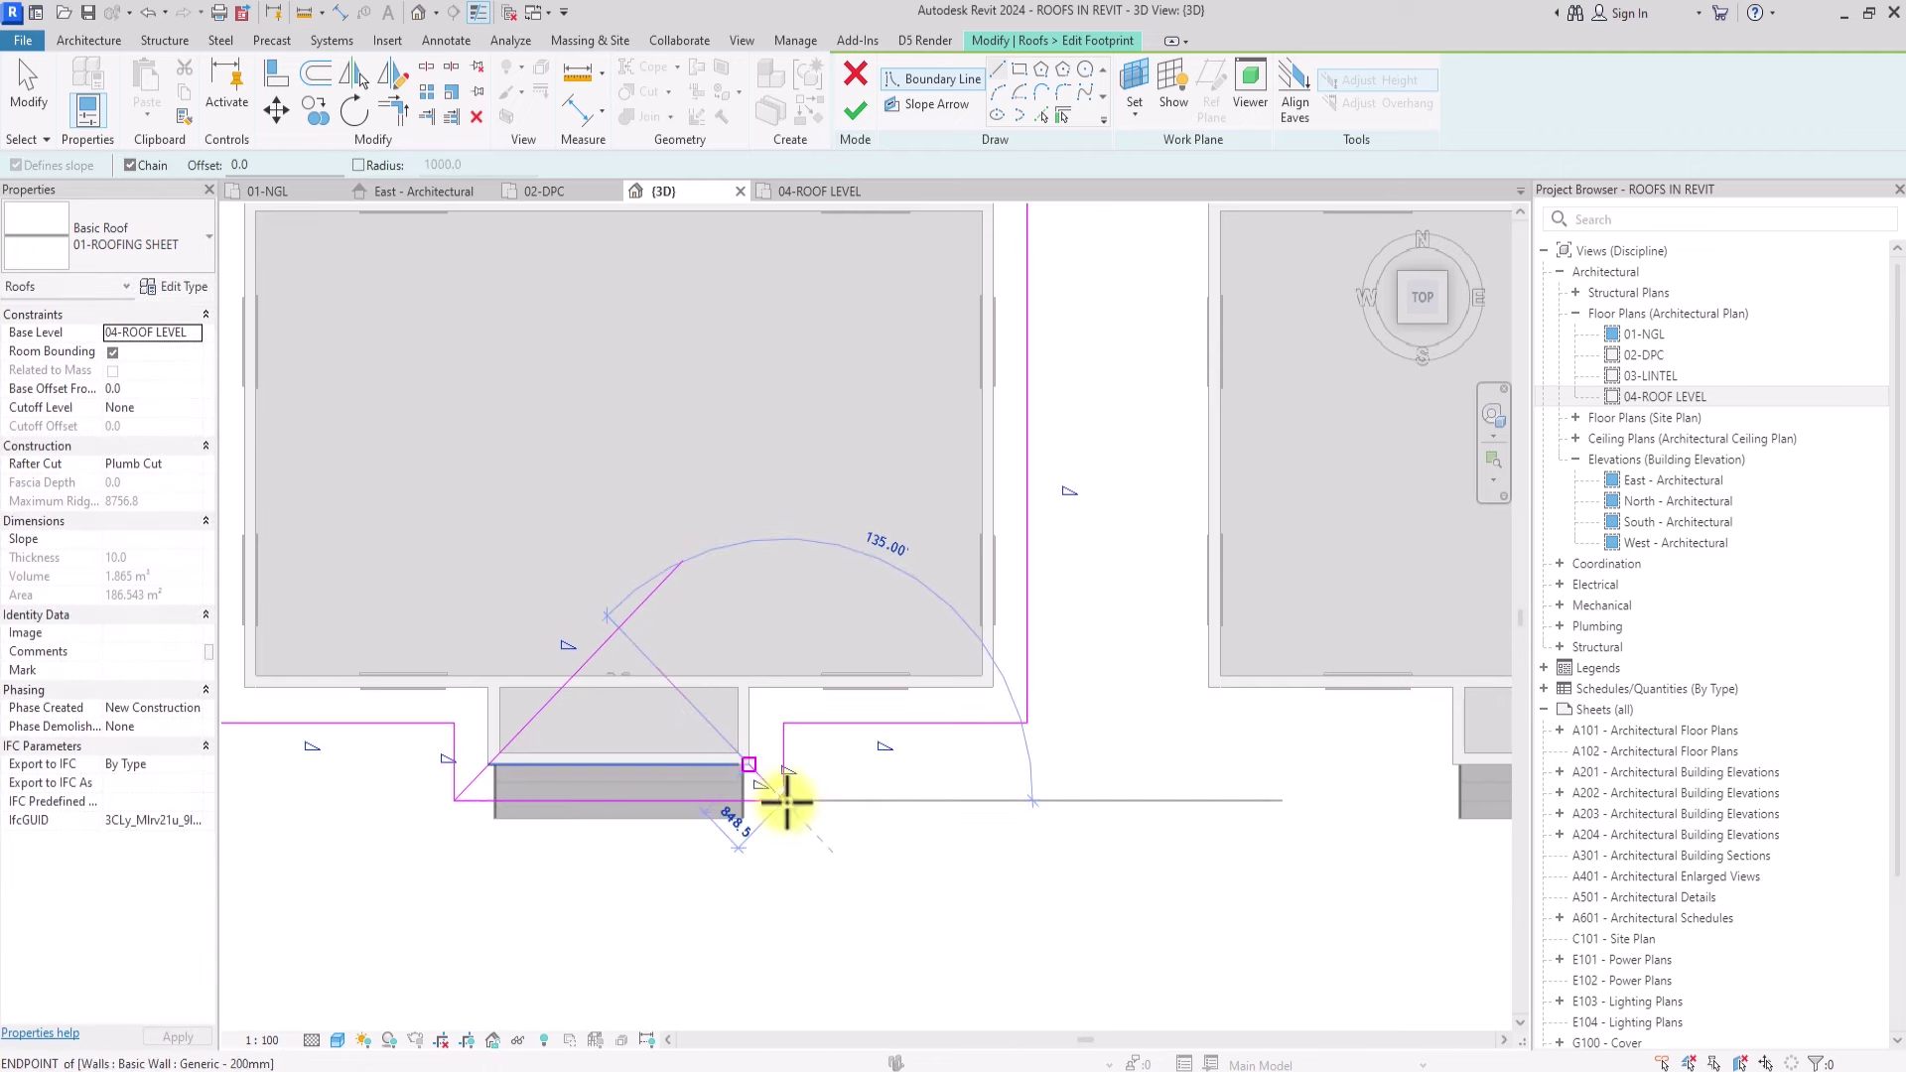
left_click(560, 564)
Step: Trim the two diagonal boundary lines so they meet at a single apex above the porch
left_click(397, 117)
left_click(604, 643)
left_click(635, 643)
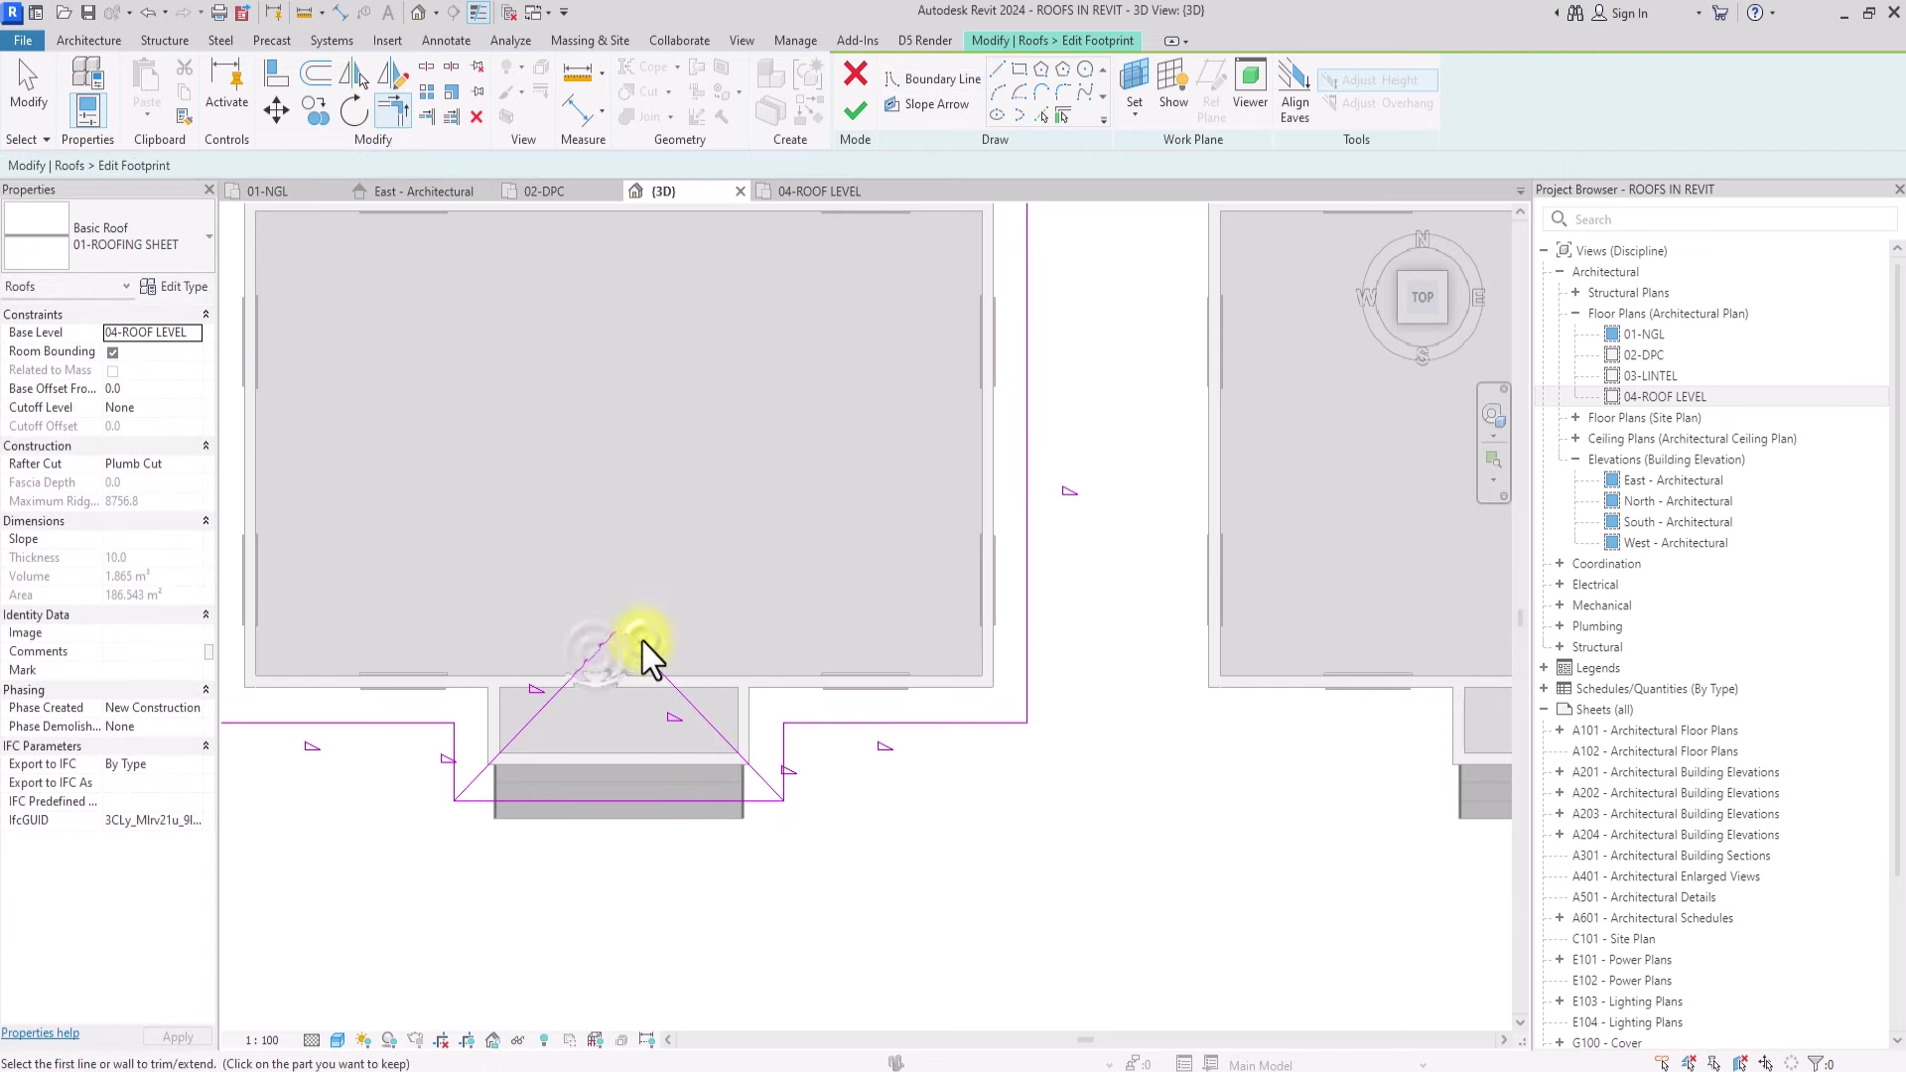
Step: Draw a horizontal boundary line between the two diagonals, 1200 in front of their apex, using a vertical guide line that is deleted again
left_click(998, 69)
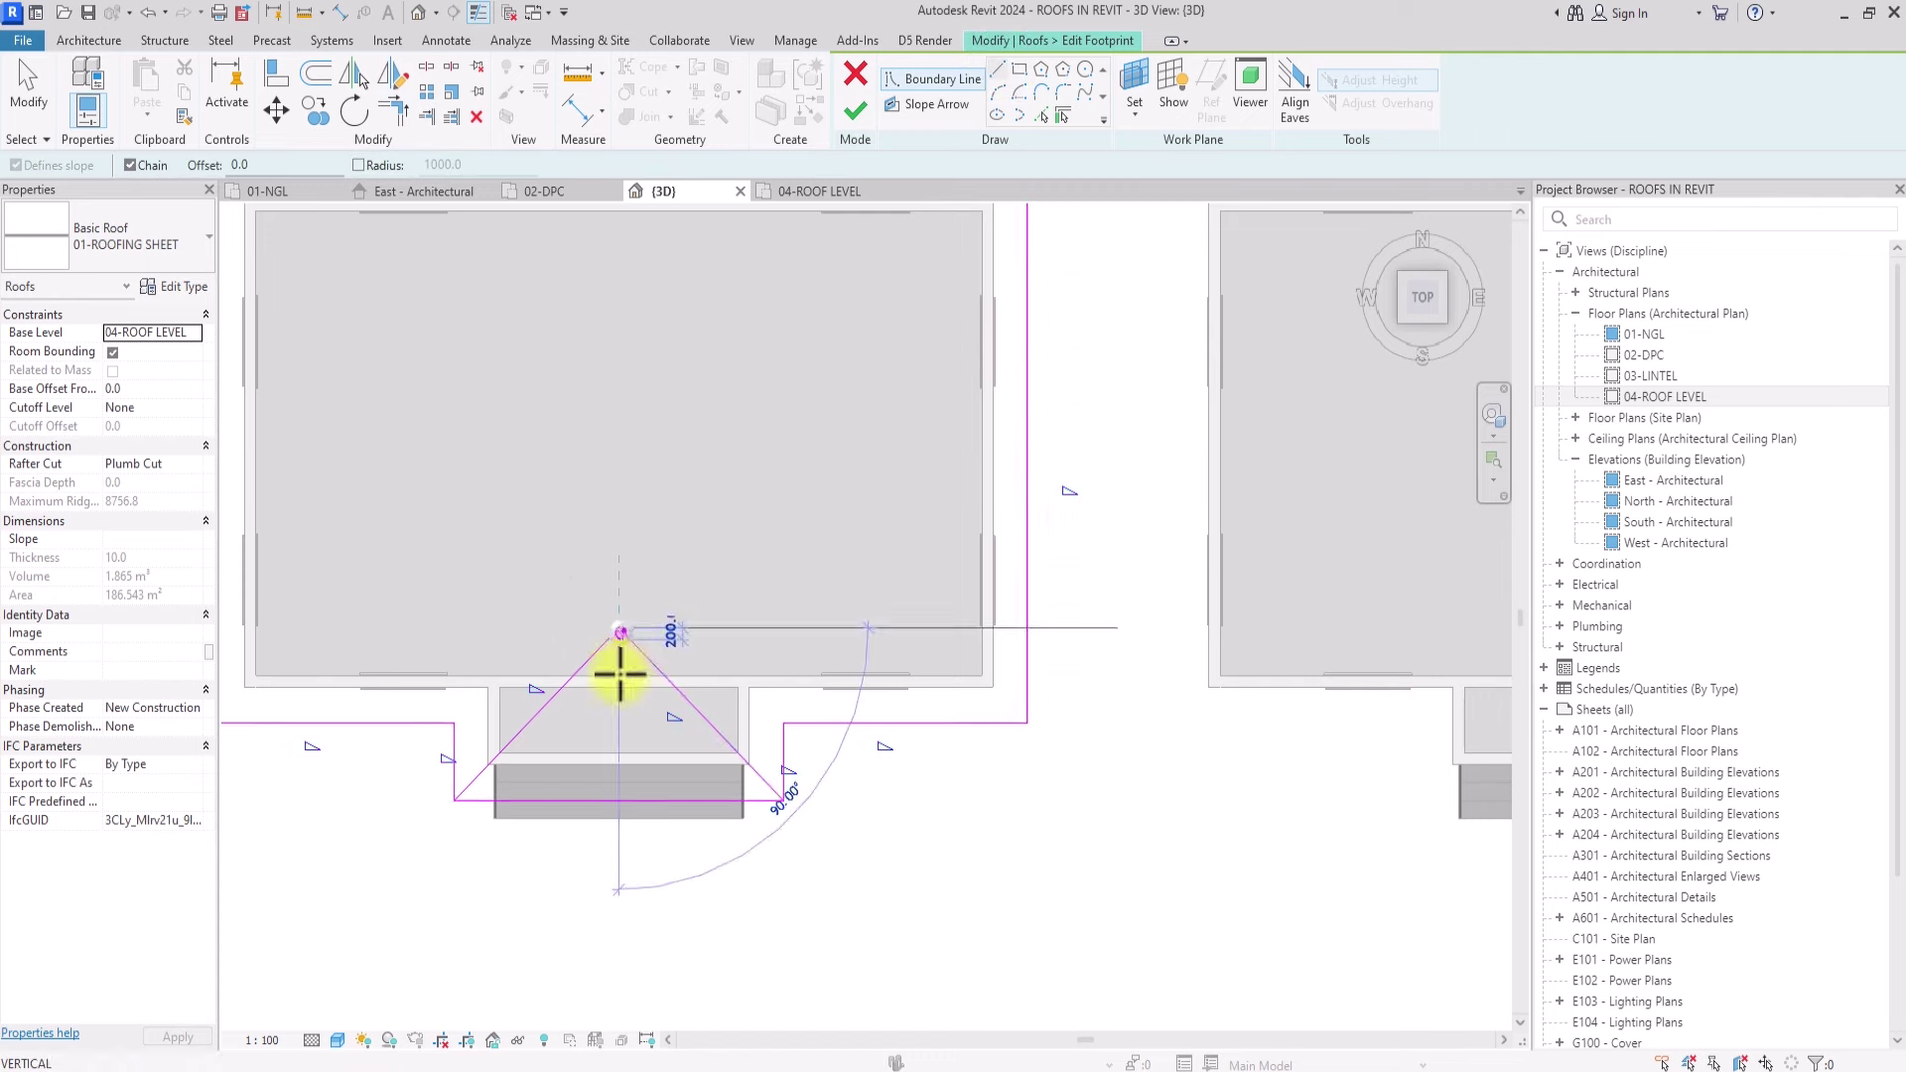
scroll(619, 671, "up", 2)
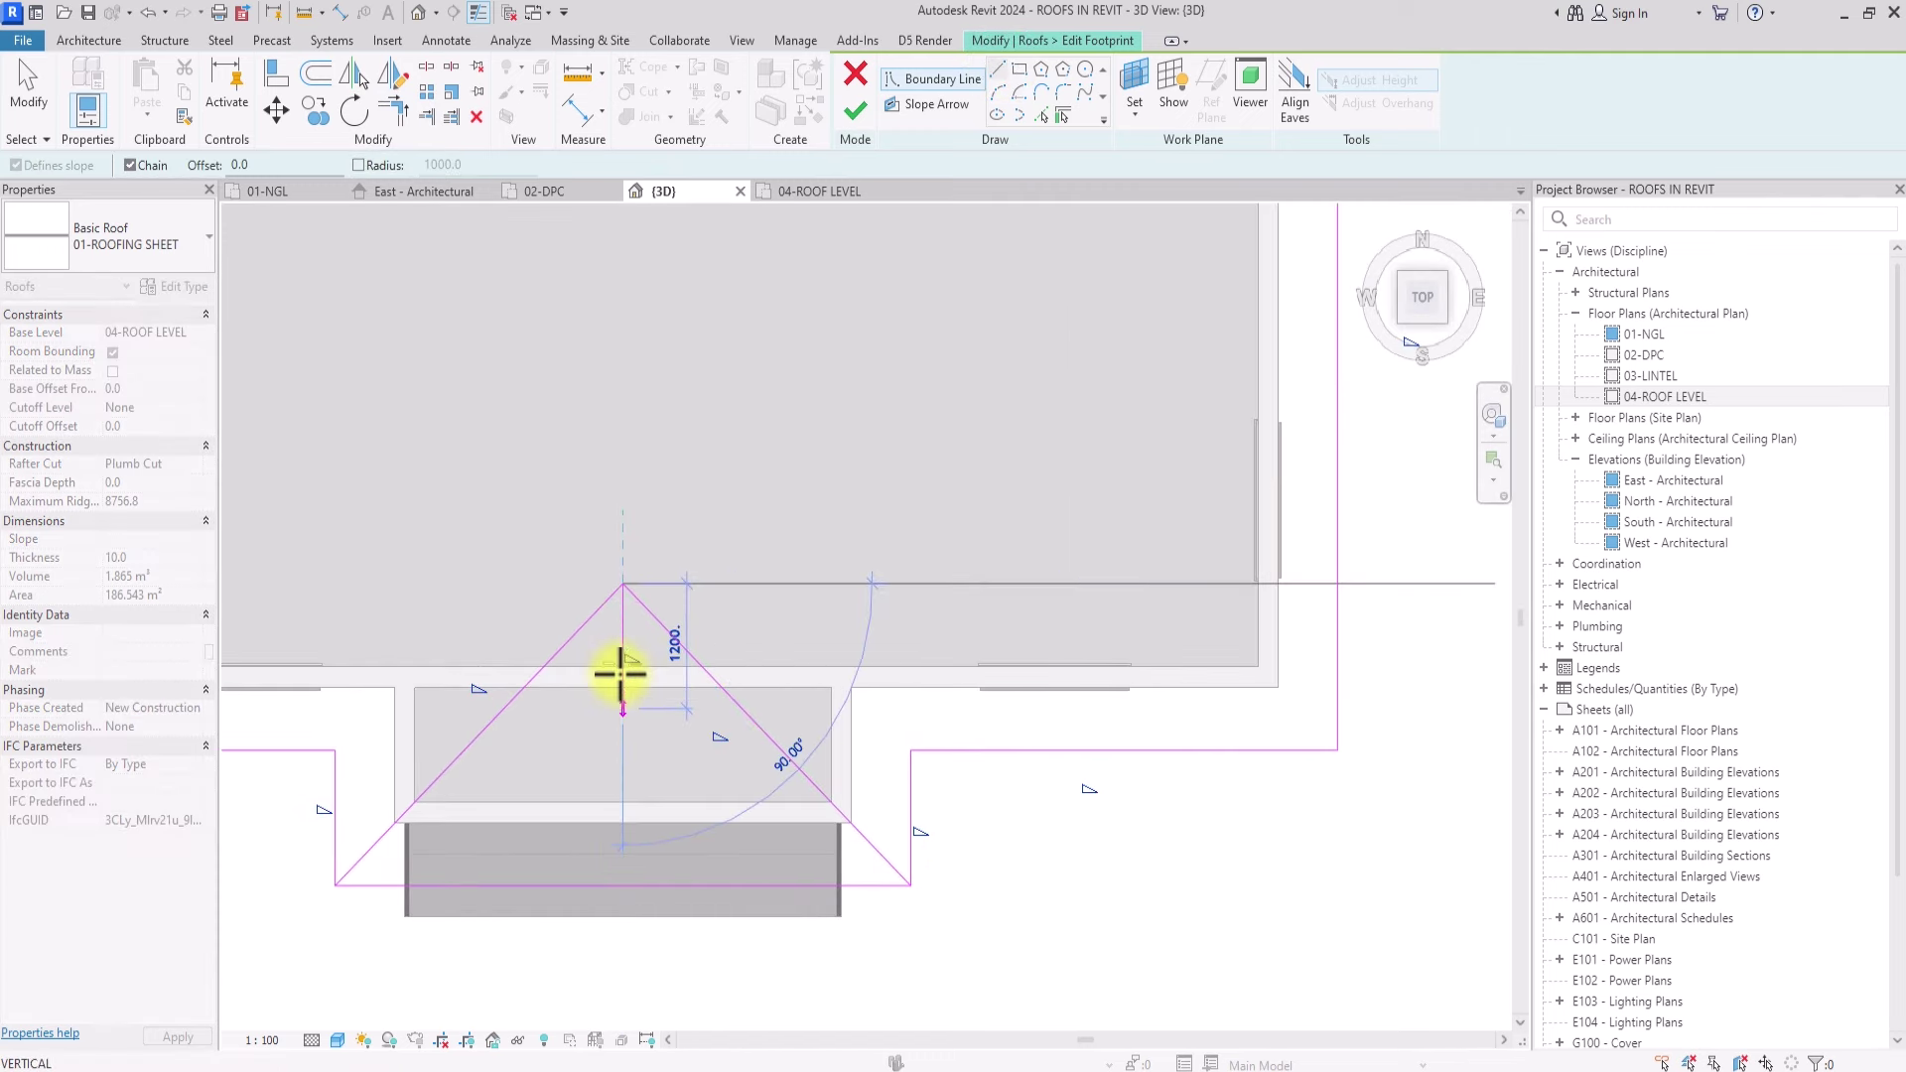
left_click(504, 708)
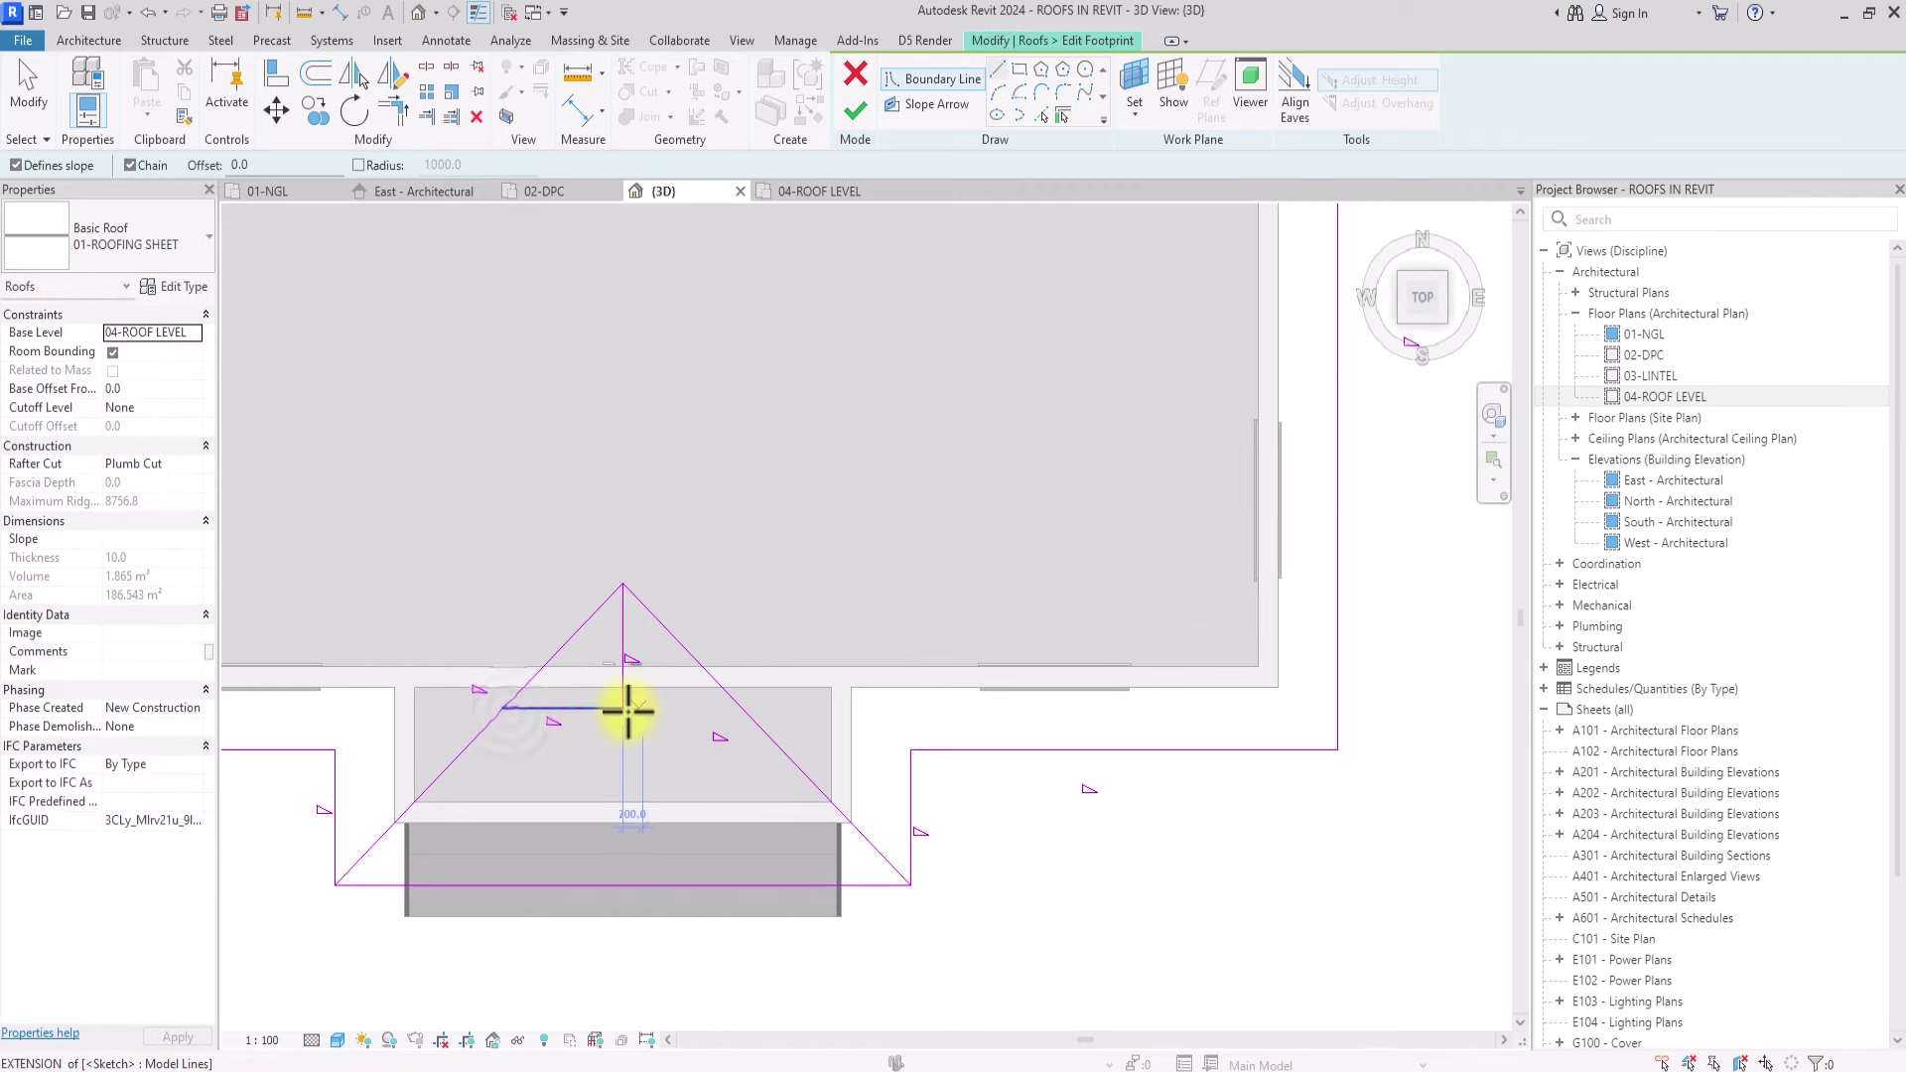
left_click(623, 708)
left_click(740, 708)
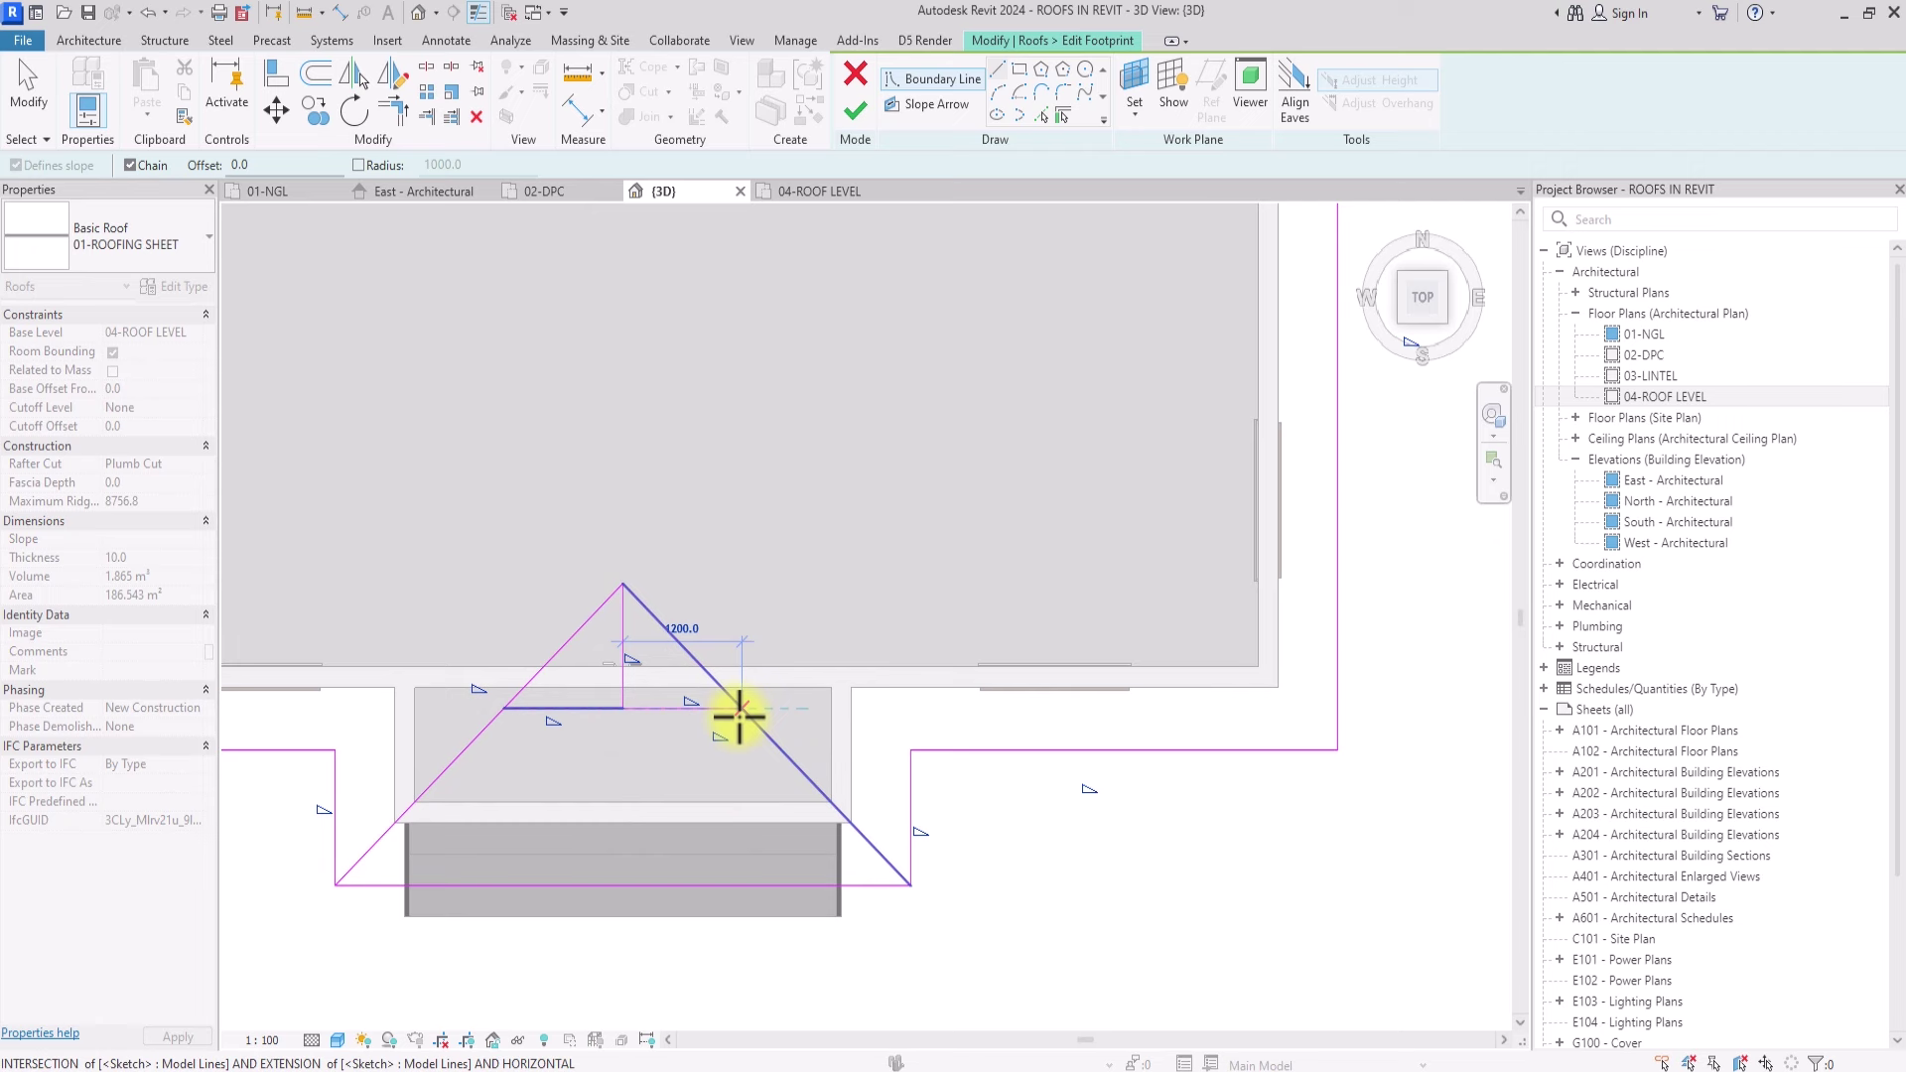
key("Escape")
left_click(623, 685)
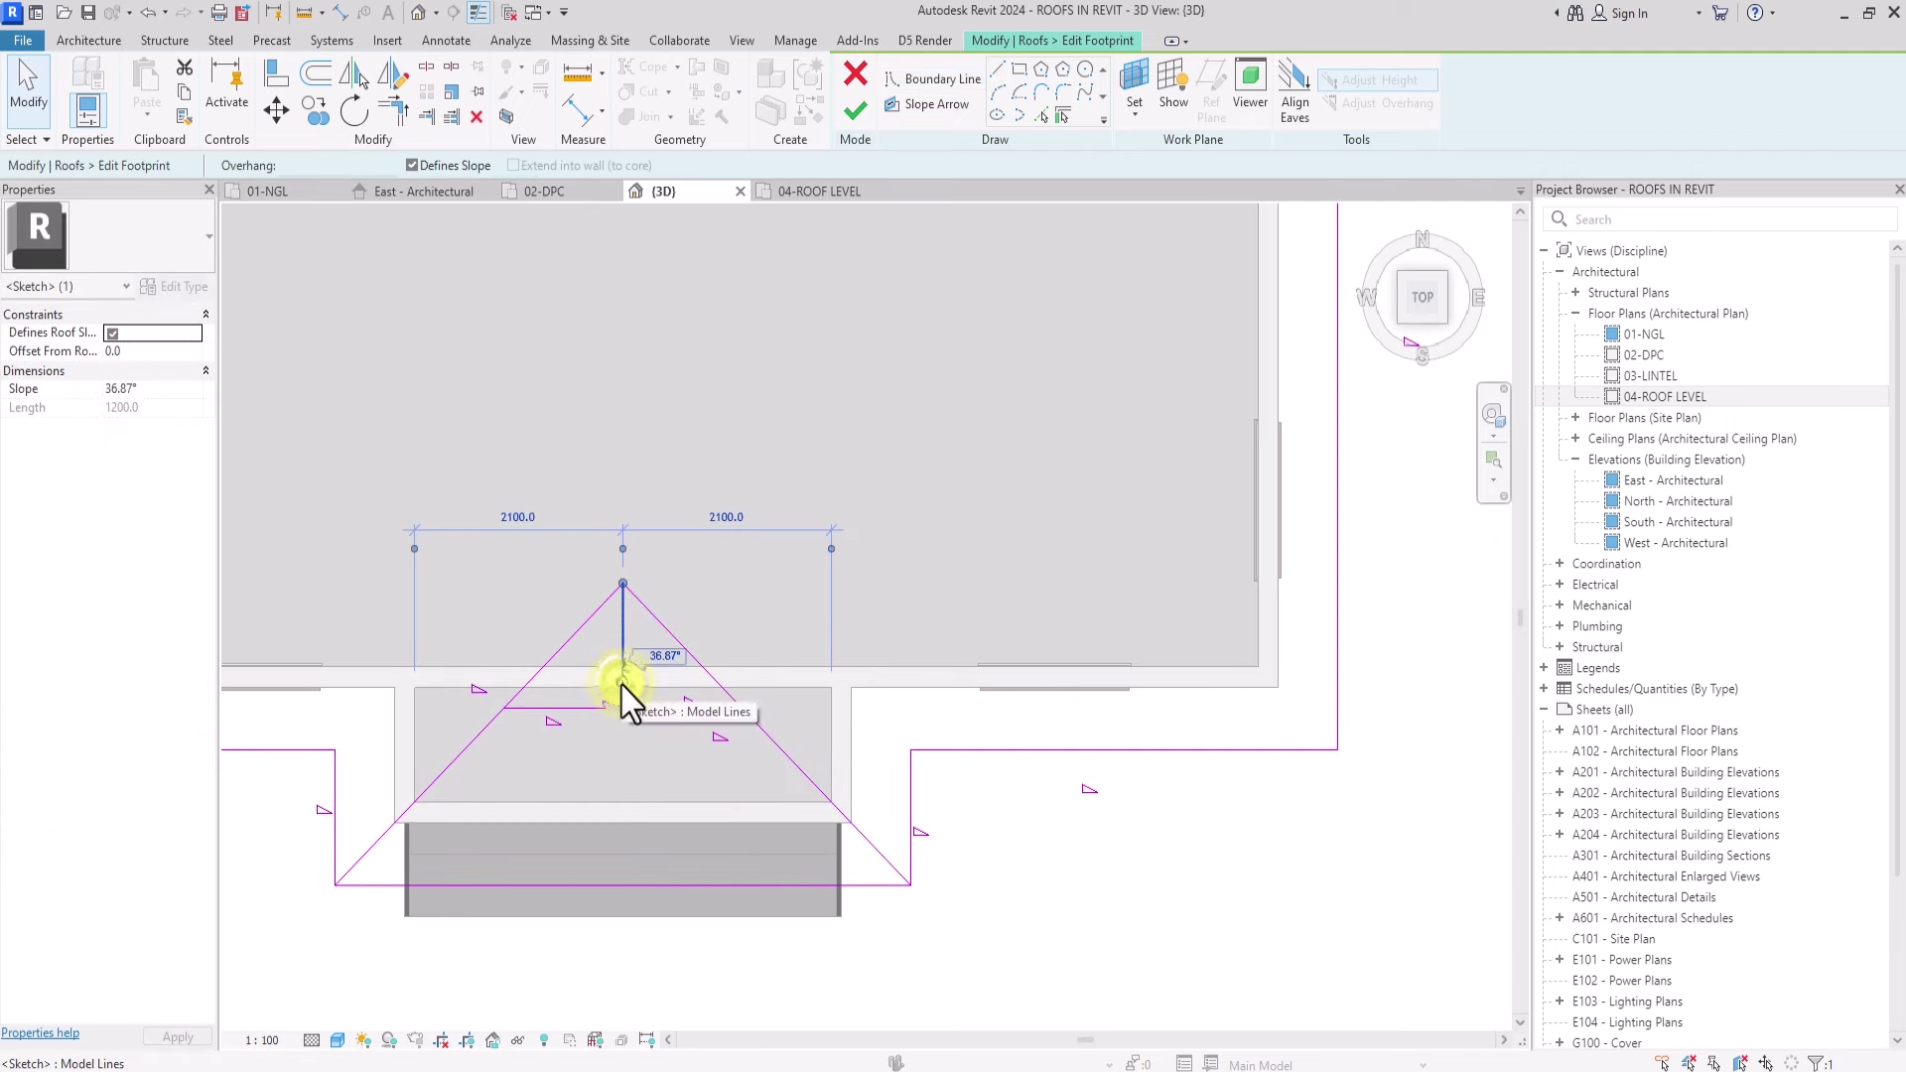
key("Delete")
Step: Trim both diagonals back to the horizontal line and delete the boundary line along the porch's front edge
left_click(395, 112)
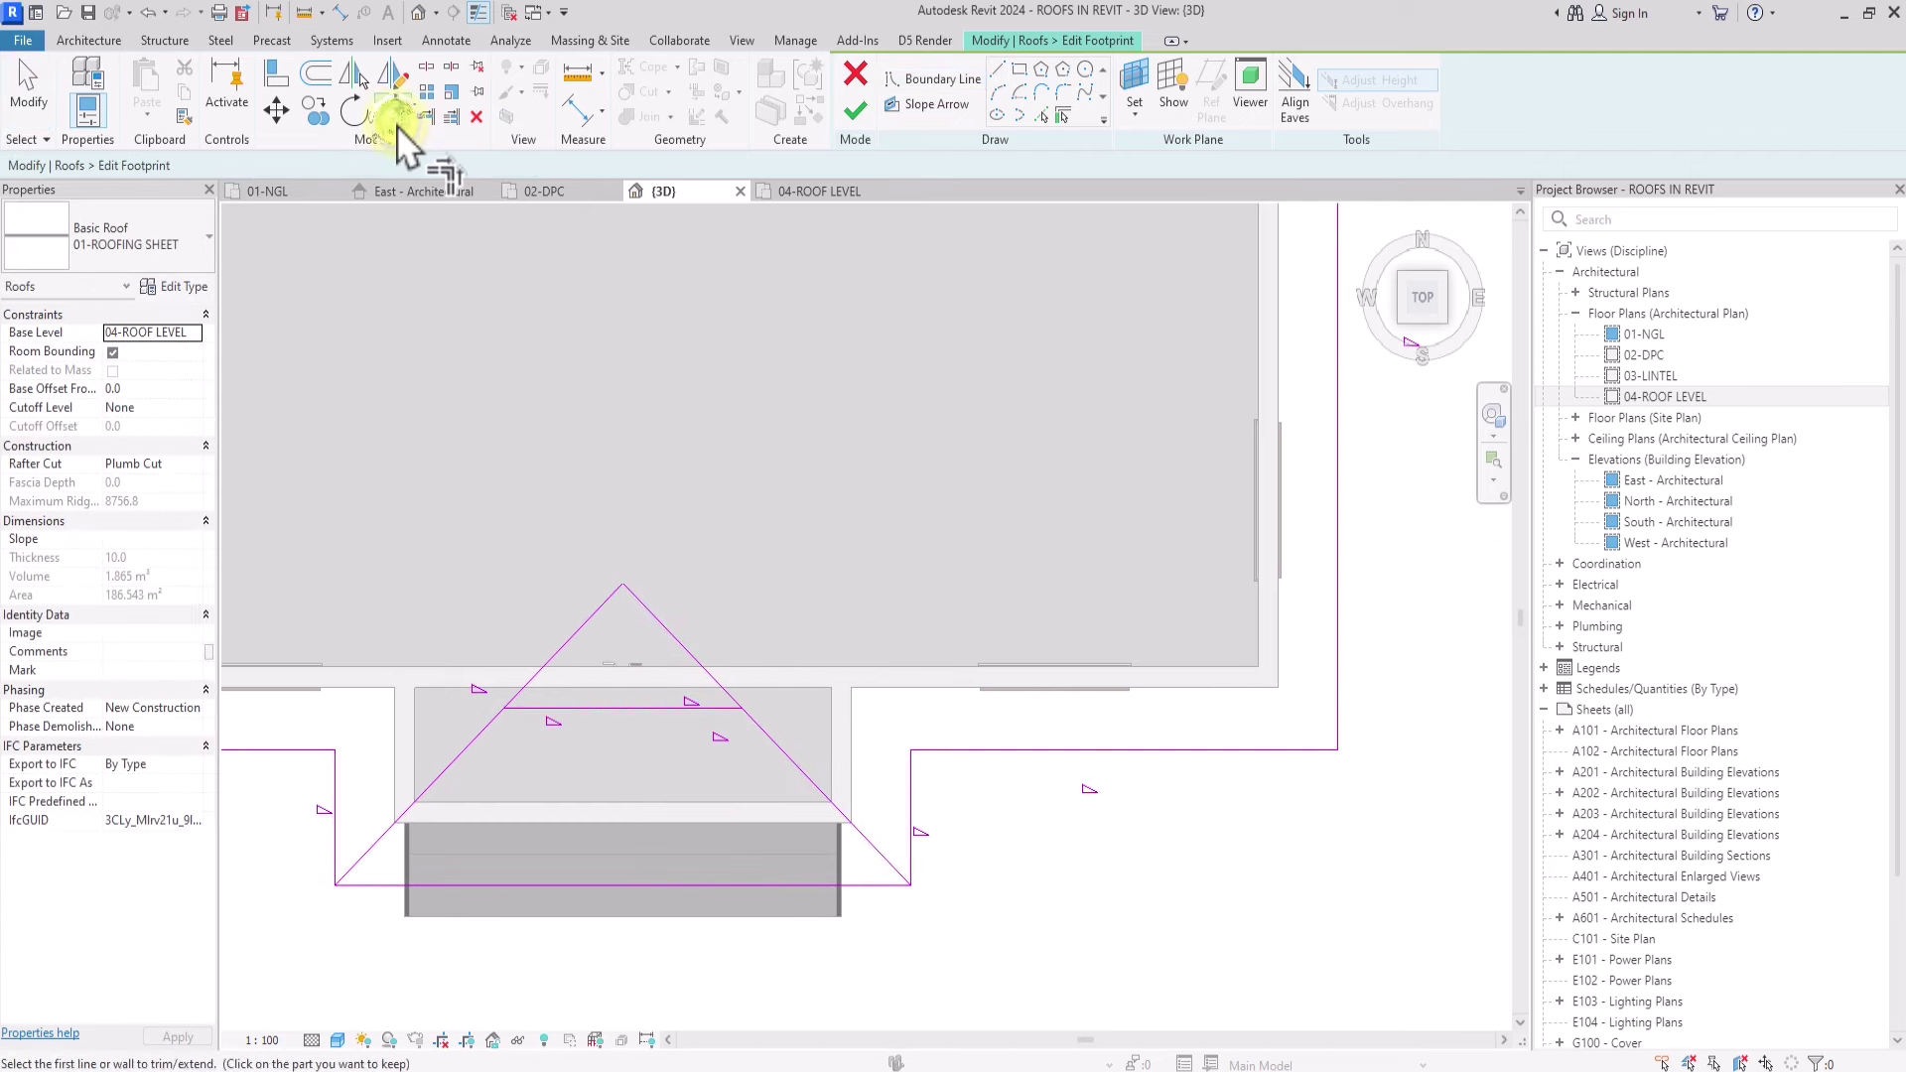
left_click(670, 707)
left_click(689, 711)
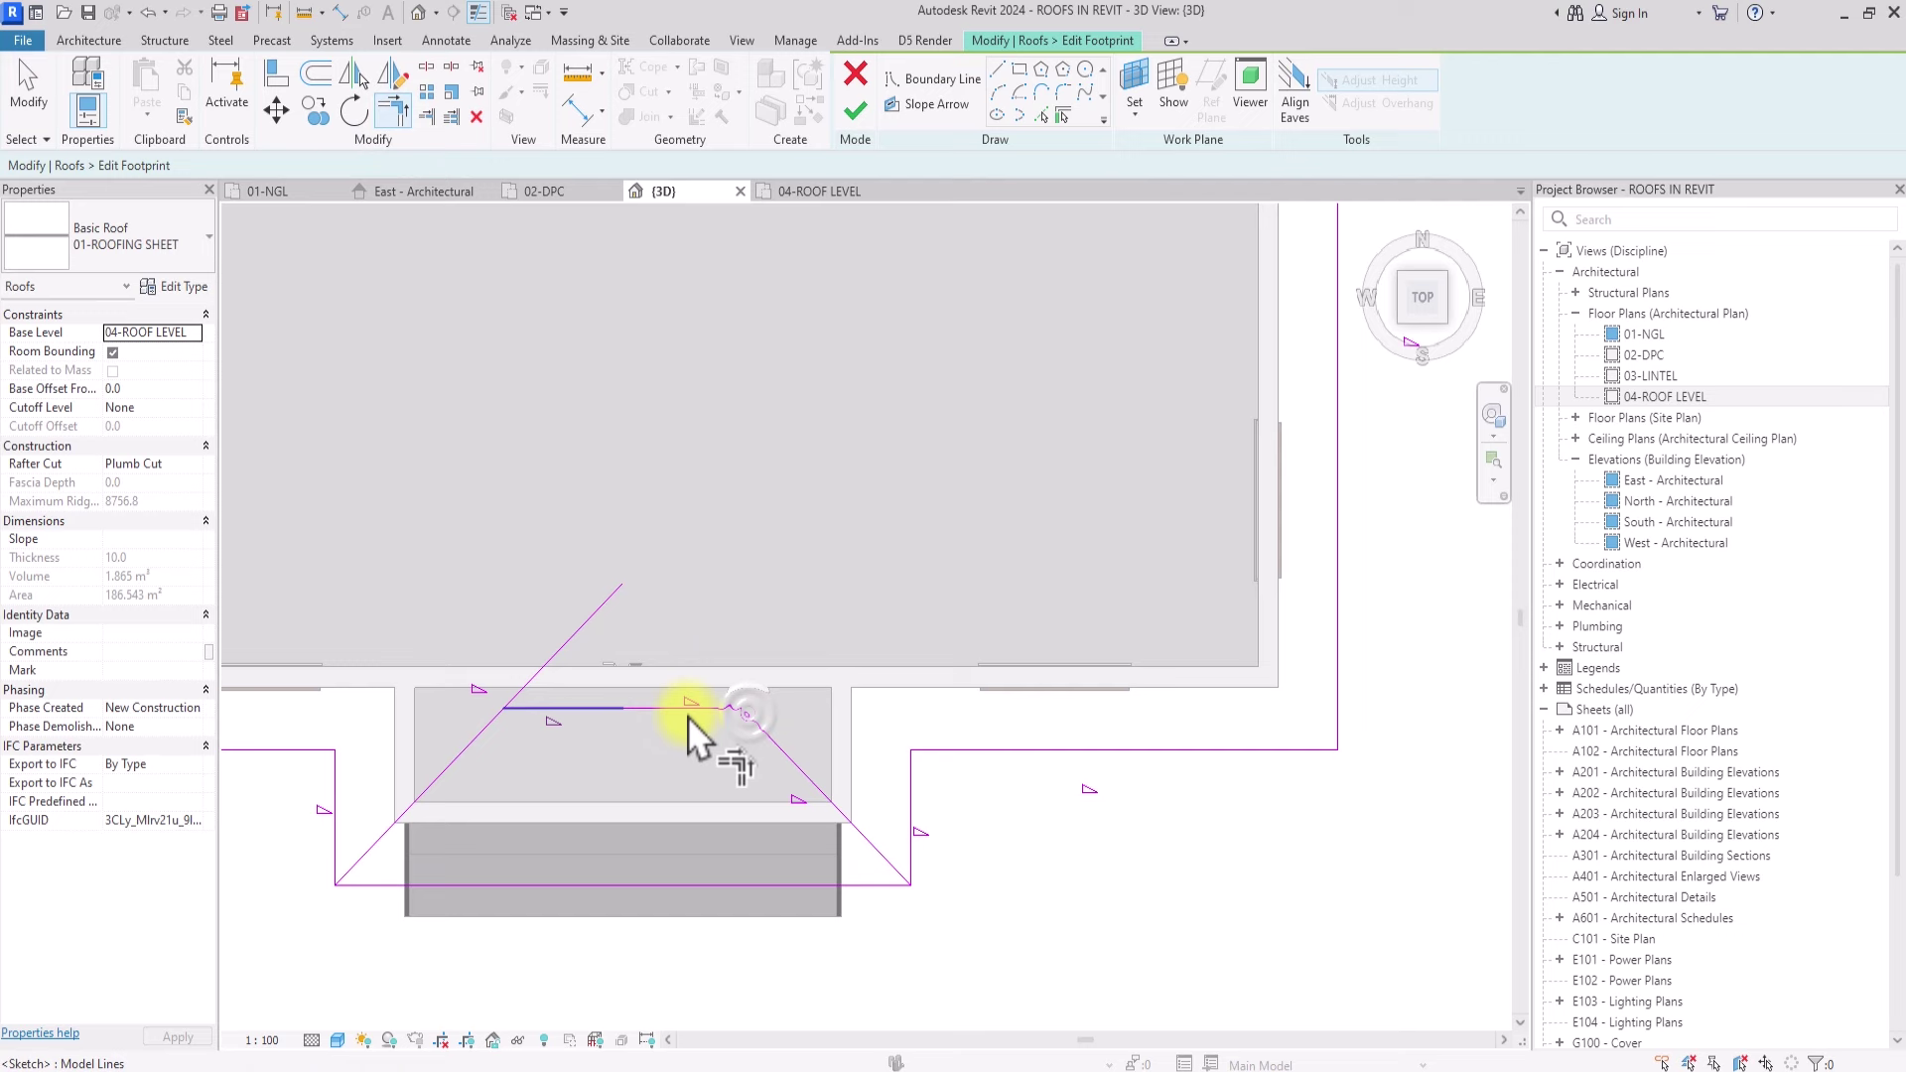
left_click(477, 747)
scroll(473, 738, "down", 3)
key("Escape")
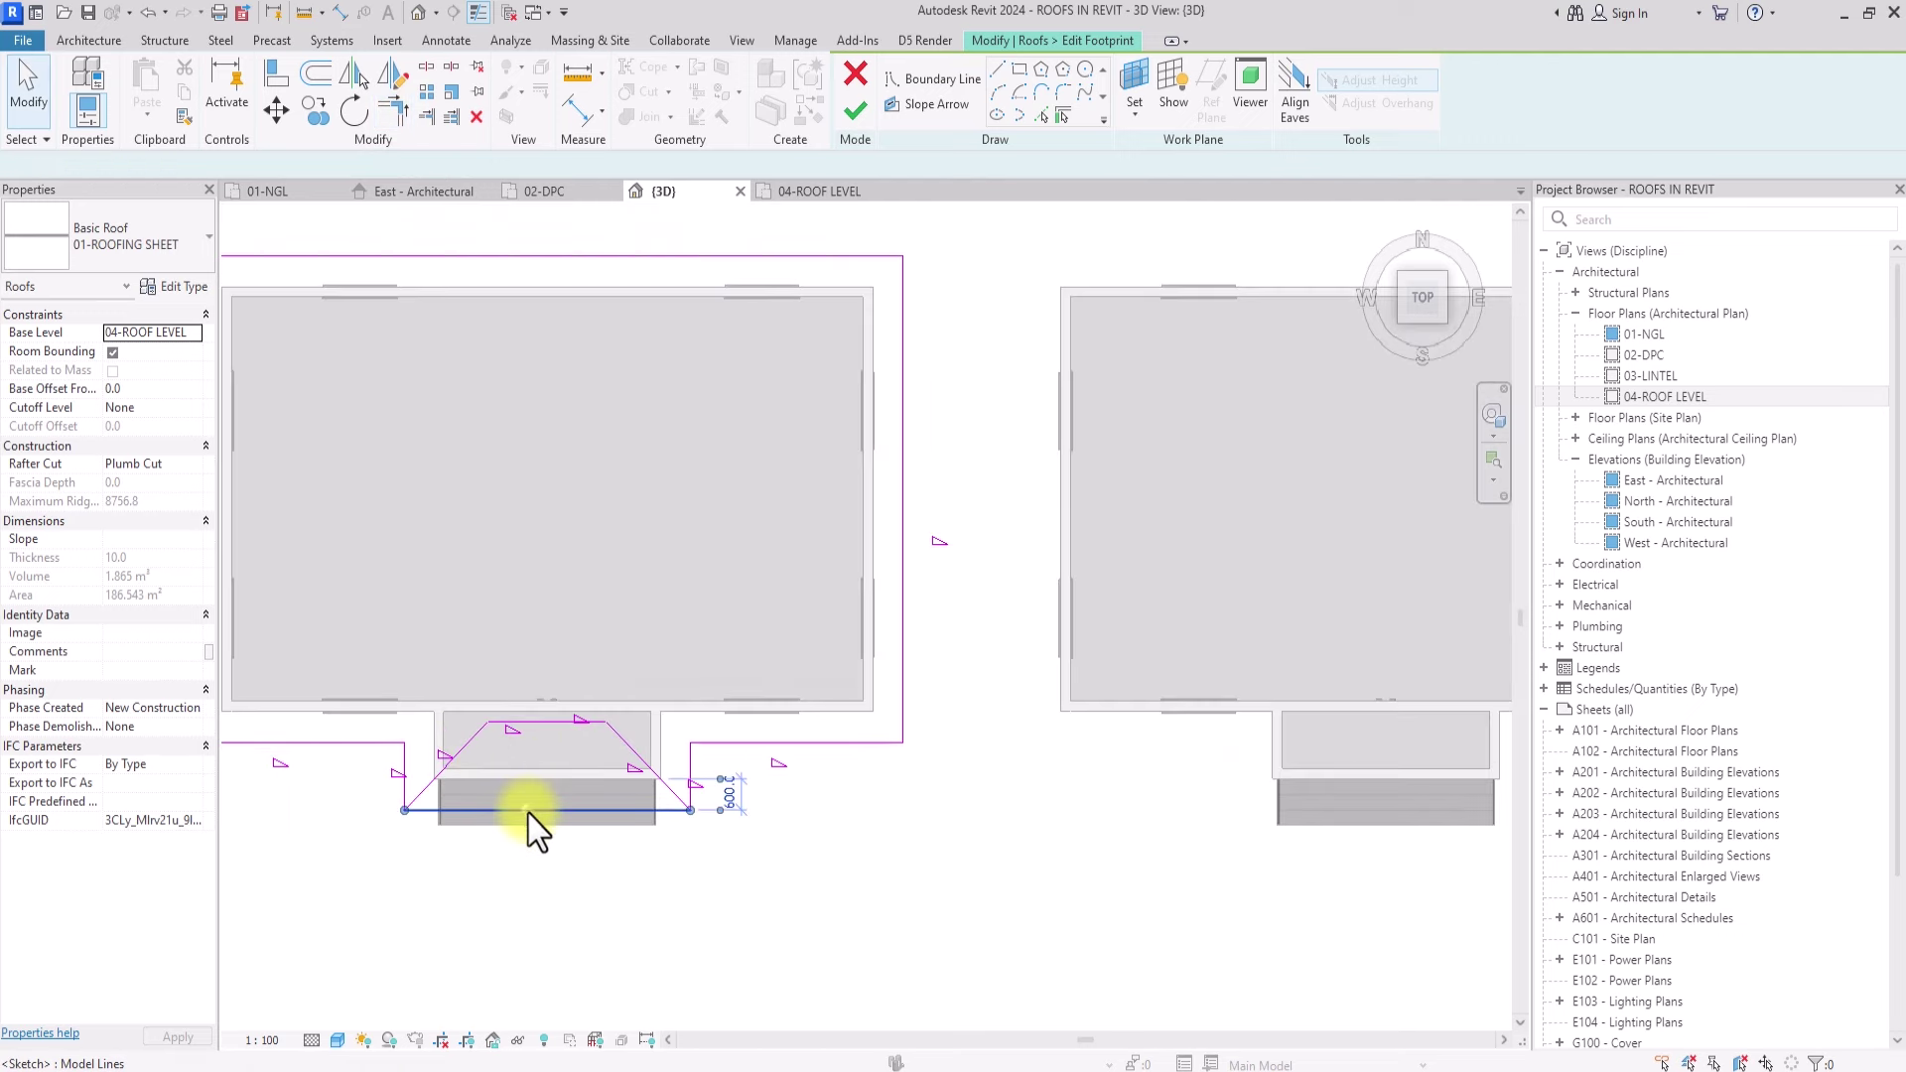
left_click(531, 810)
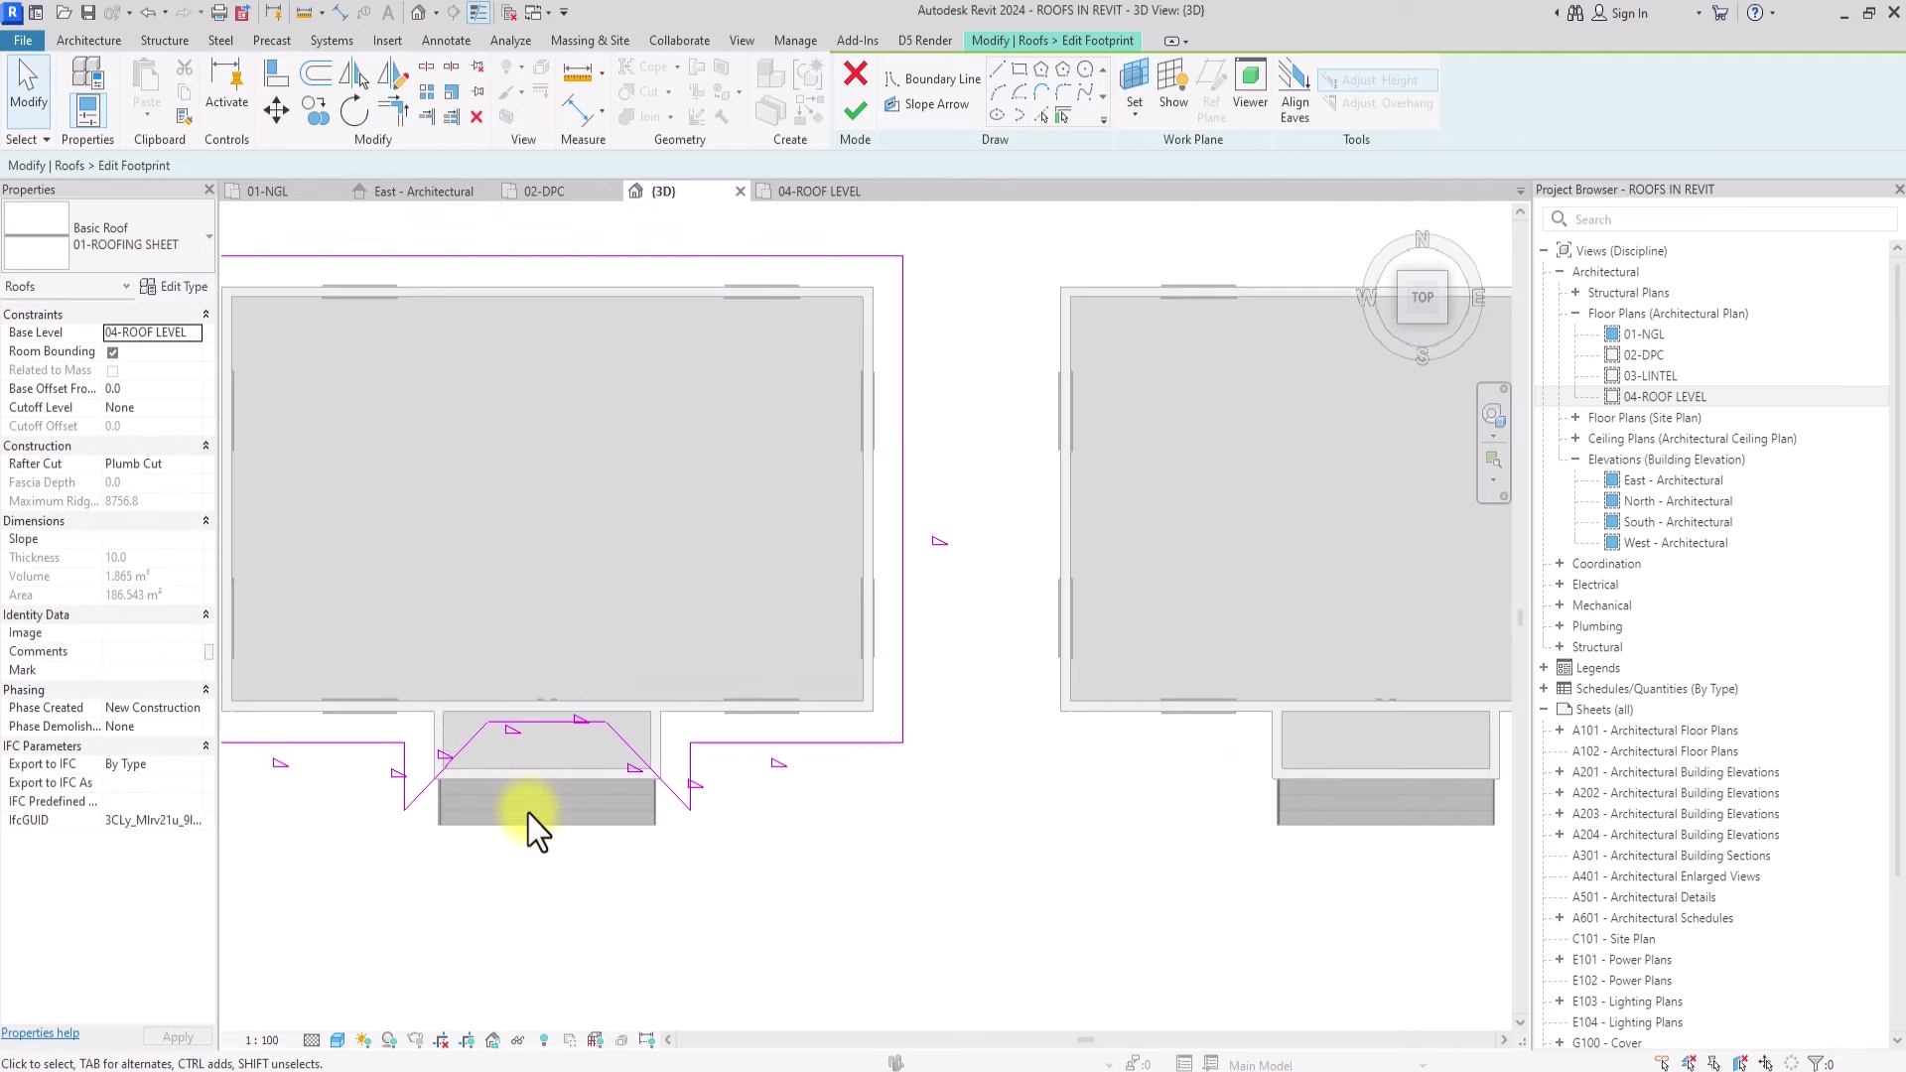
Step: Turn off slope definition for the four new porch boundary lines and finish the roof footprint
left_click_drag(650, 673, 453, 774)
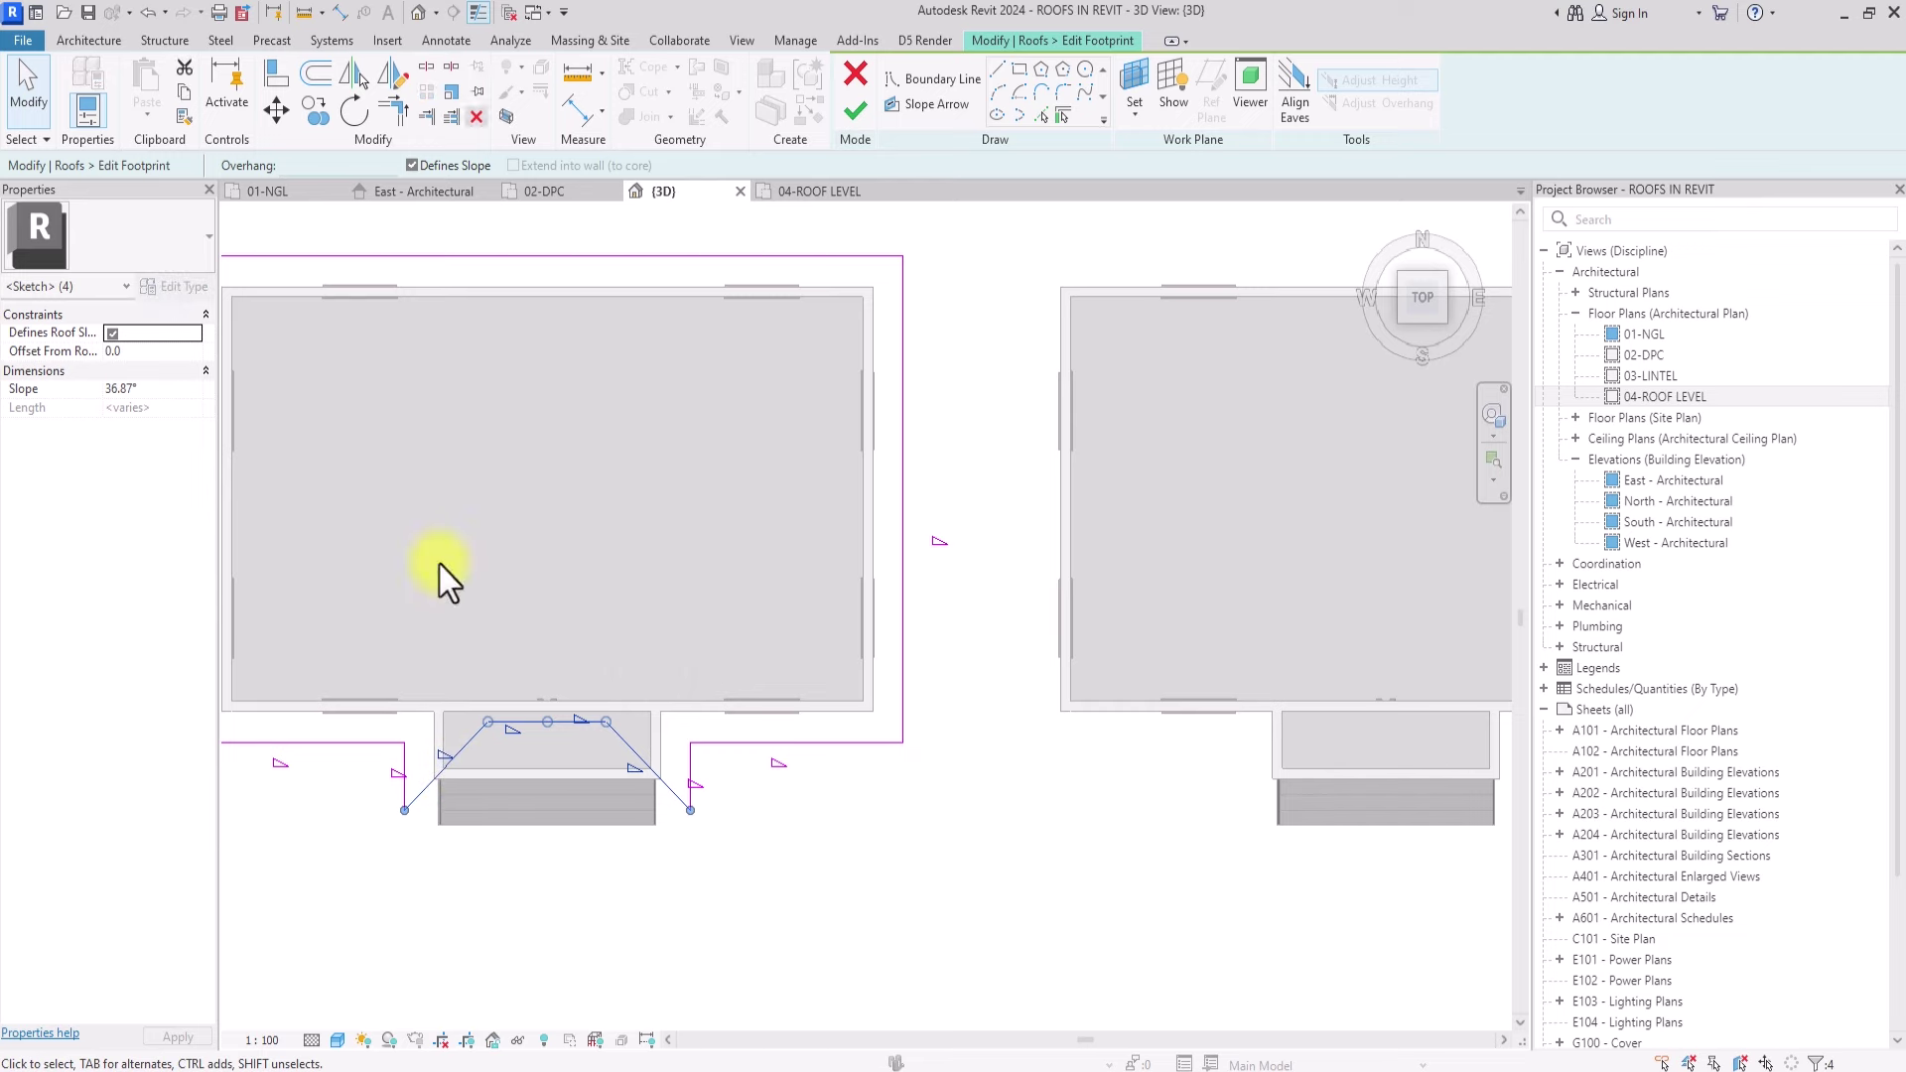
left_click(412, 166)
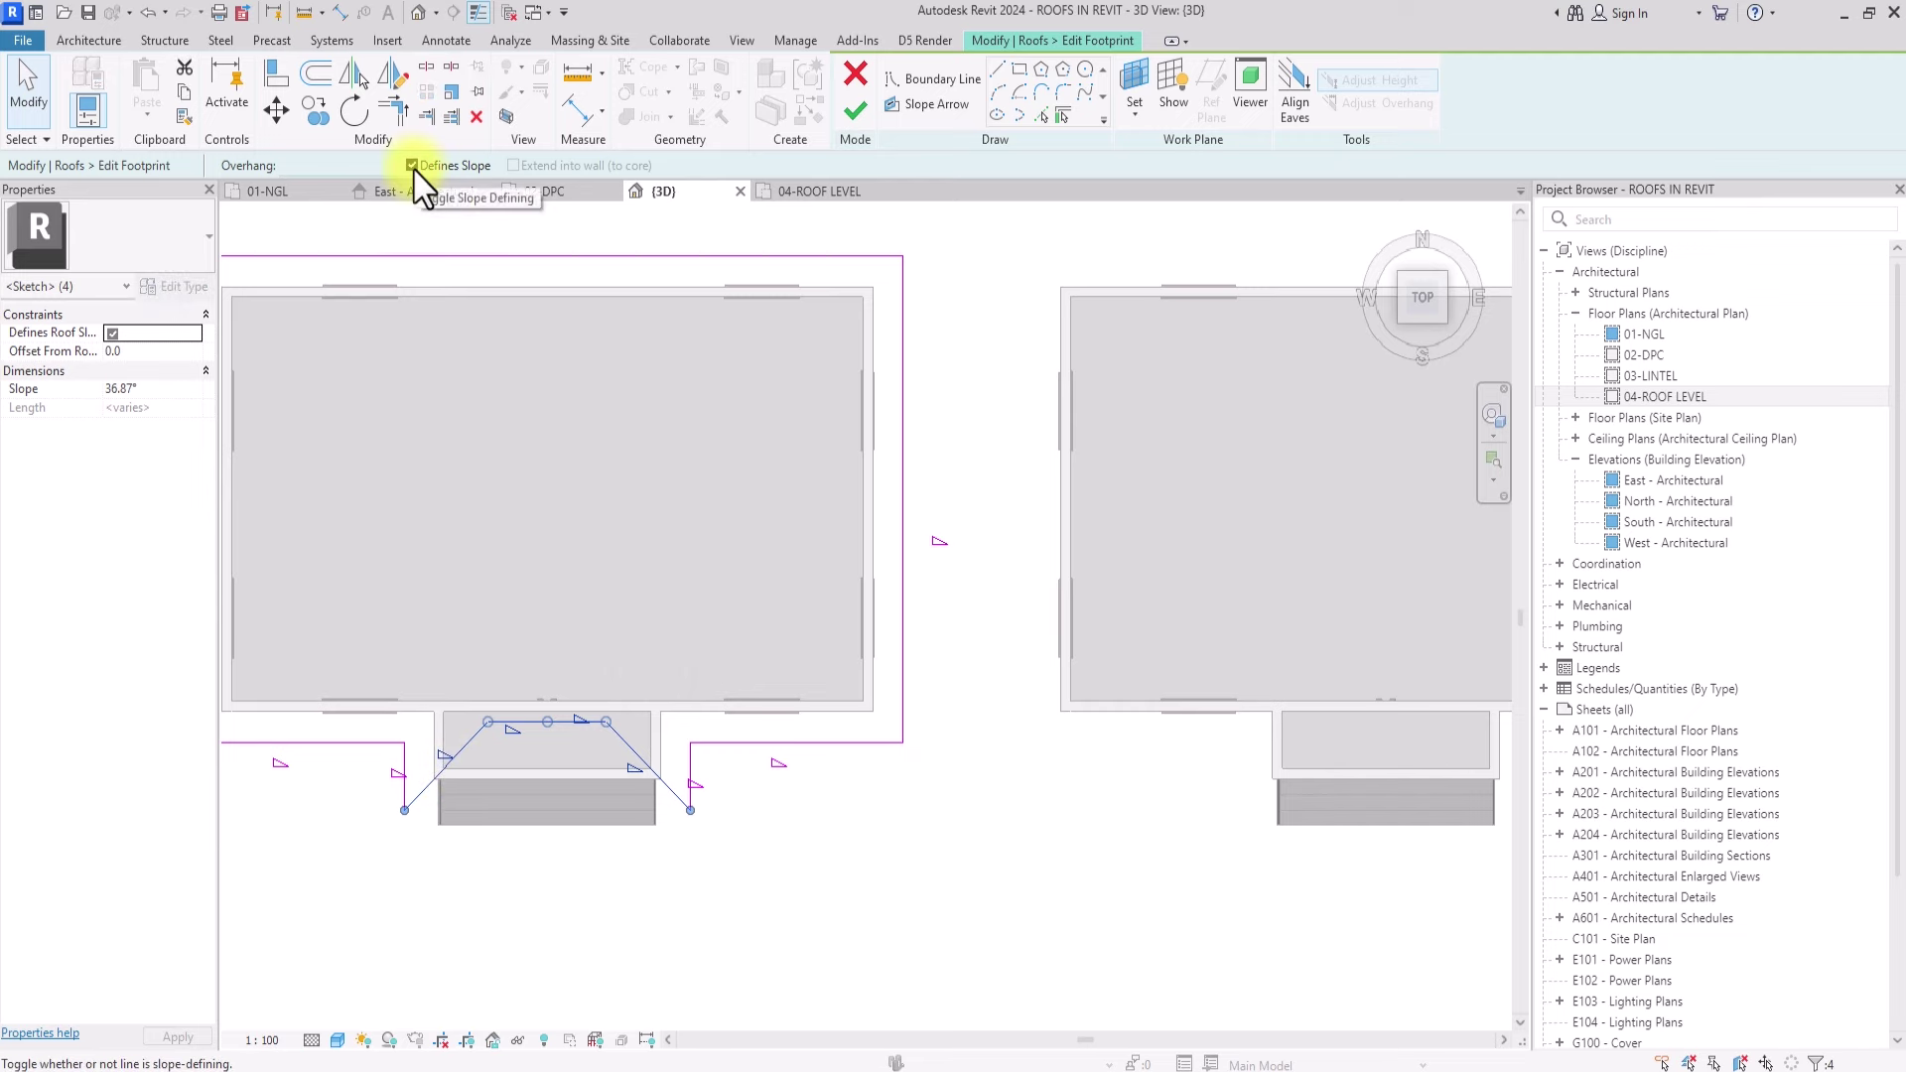
left_click(570, 547)
left_click(856, 107)
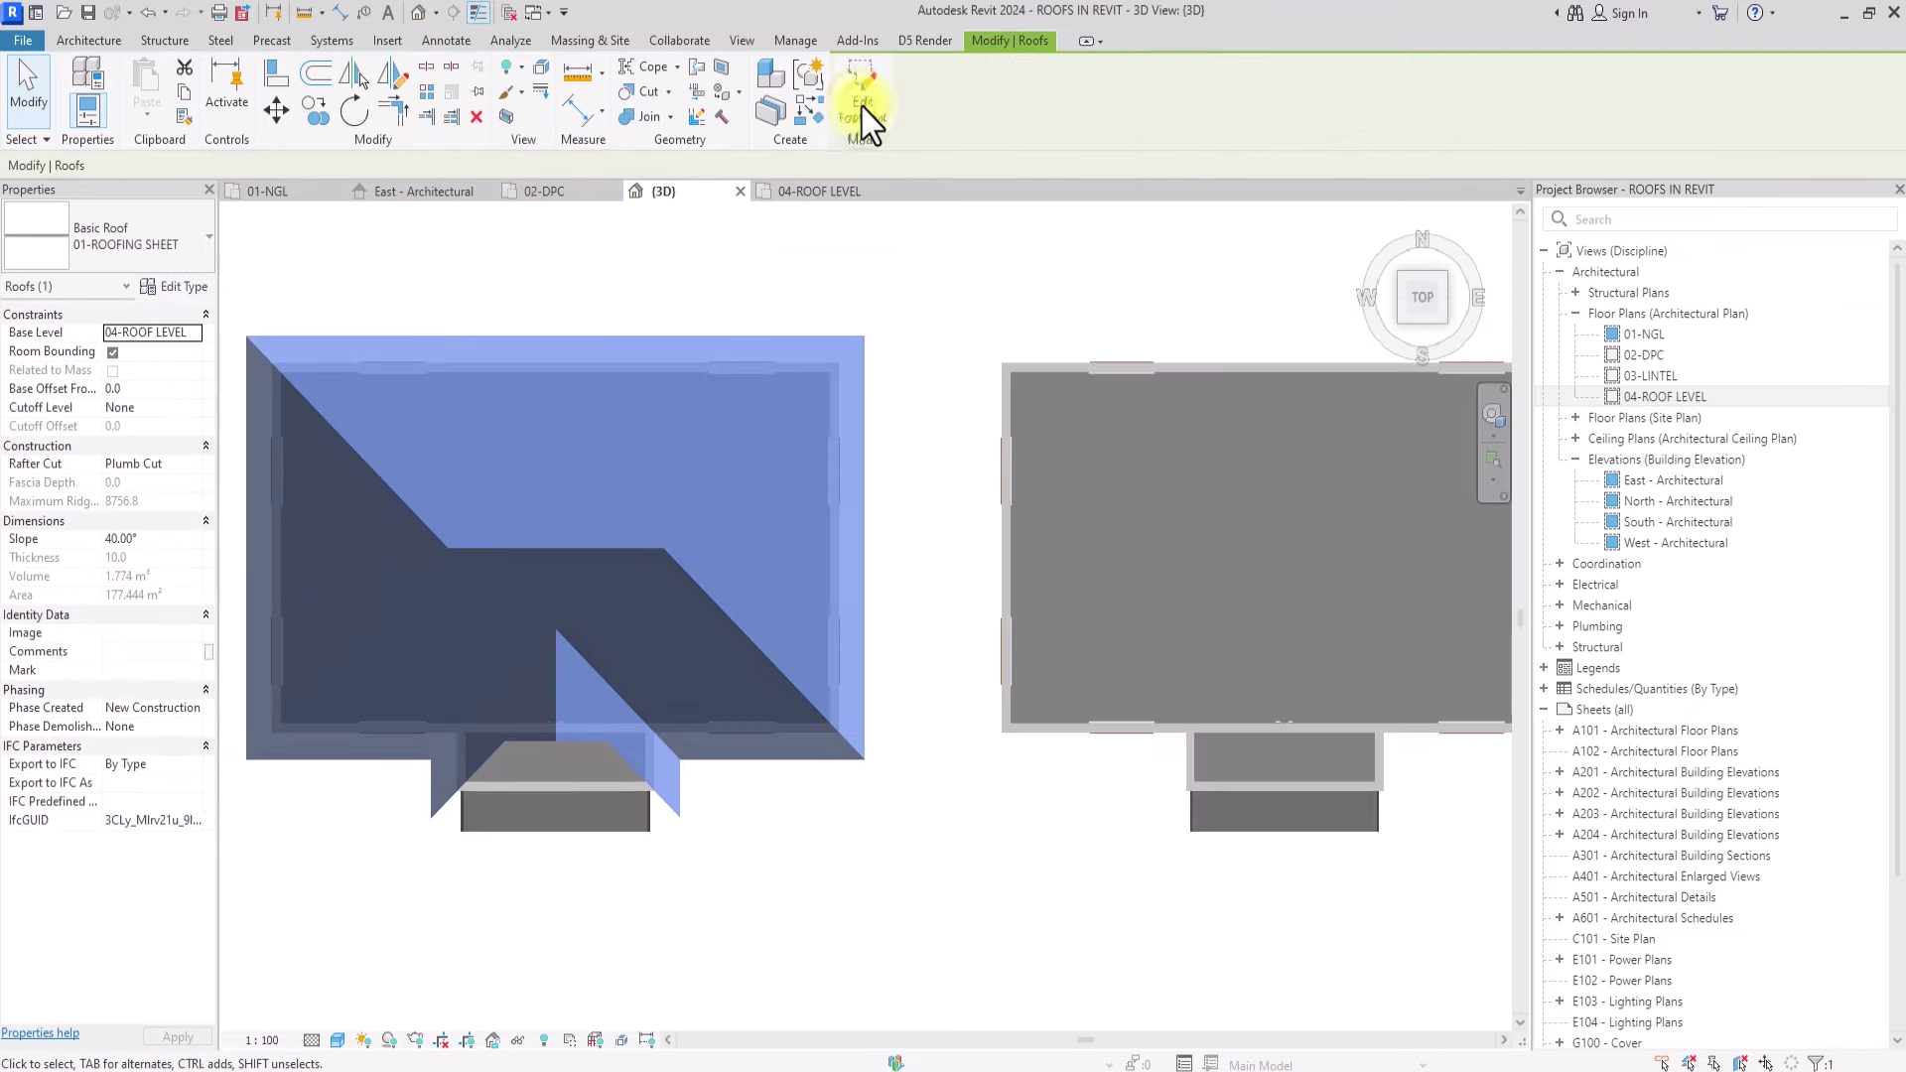
scroll(673, 871, "down", 2)
scroll(673, 872, "up", 3)
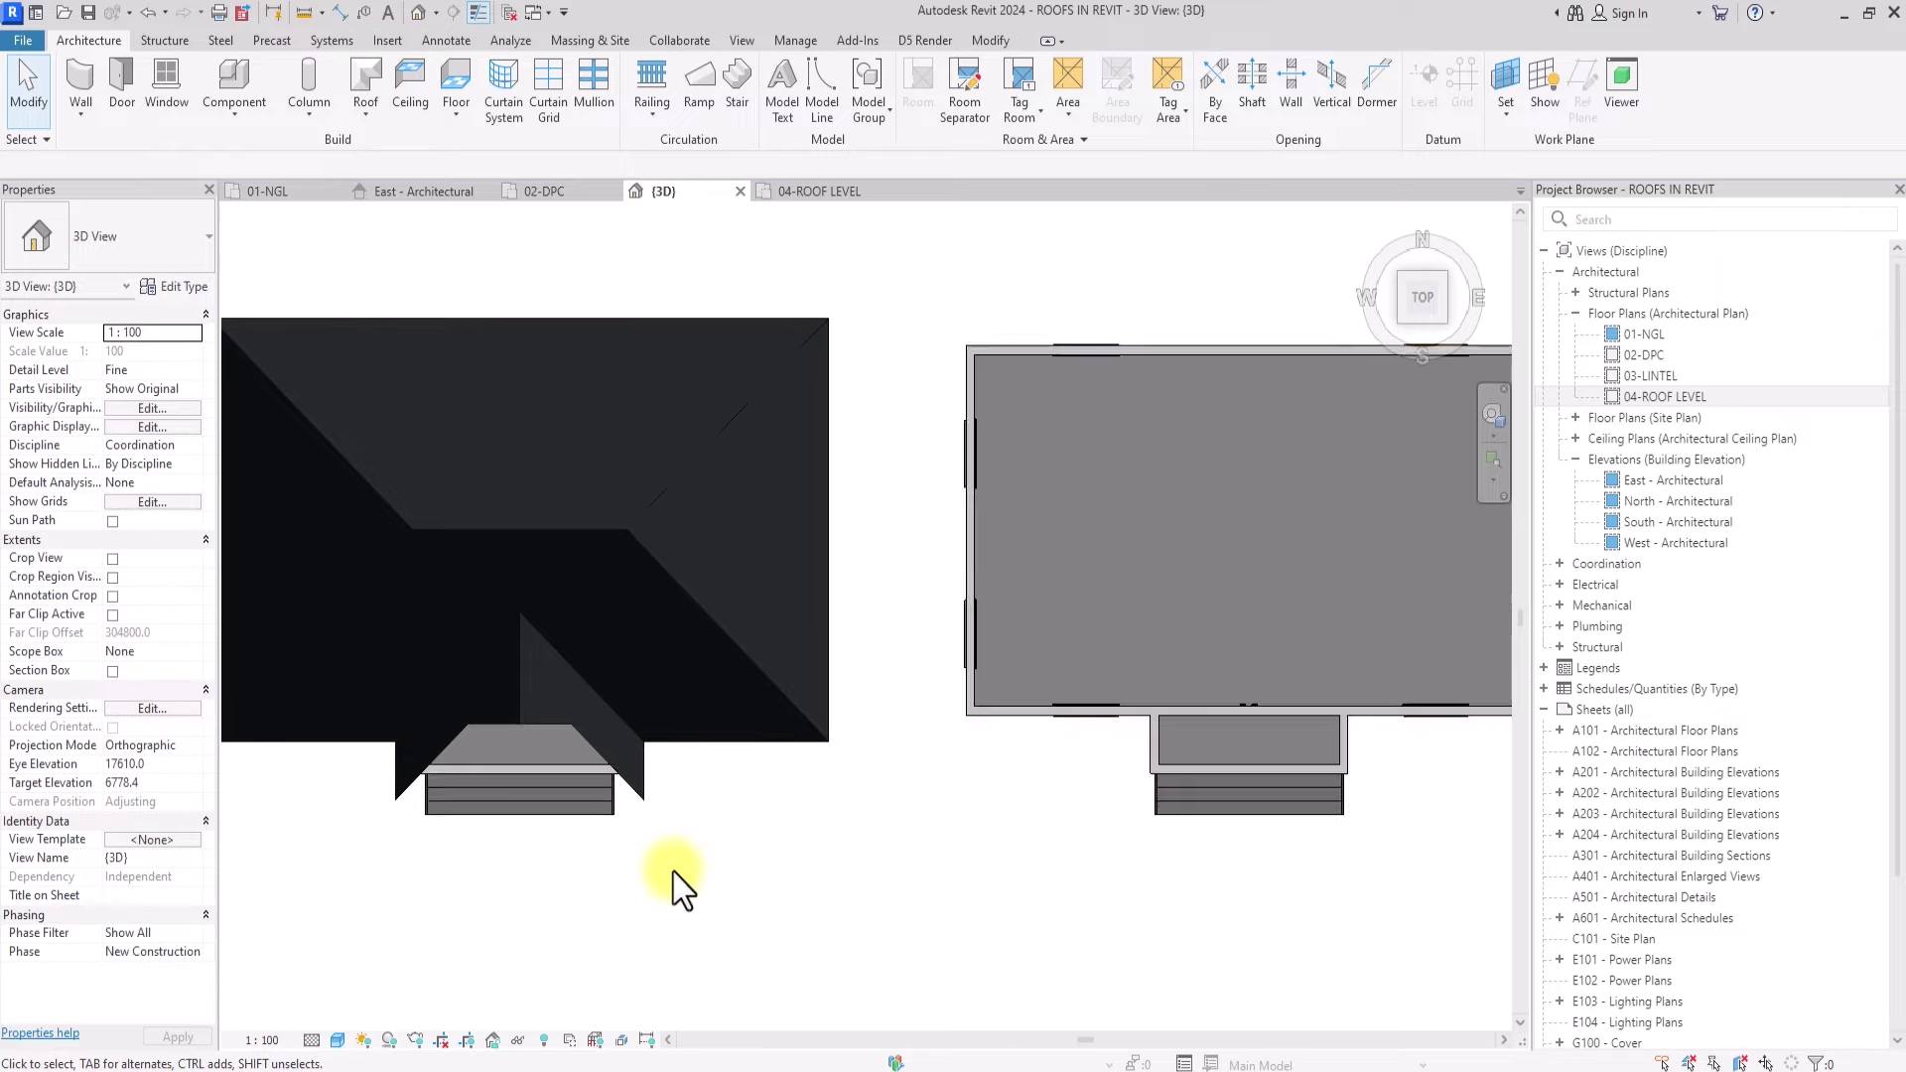
scroll(673, 871, "down", 4)
mouse_move(1436, 306)
left_mouse_down()
mouse_move(1426, 980)
mouse_move(238, 963)
mouse_move(1325, 907)
mouse_move(797, 878)
mouse_move(788, 993)
left_mouse_up()
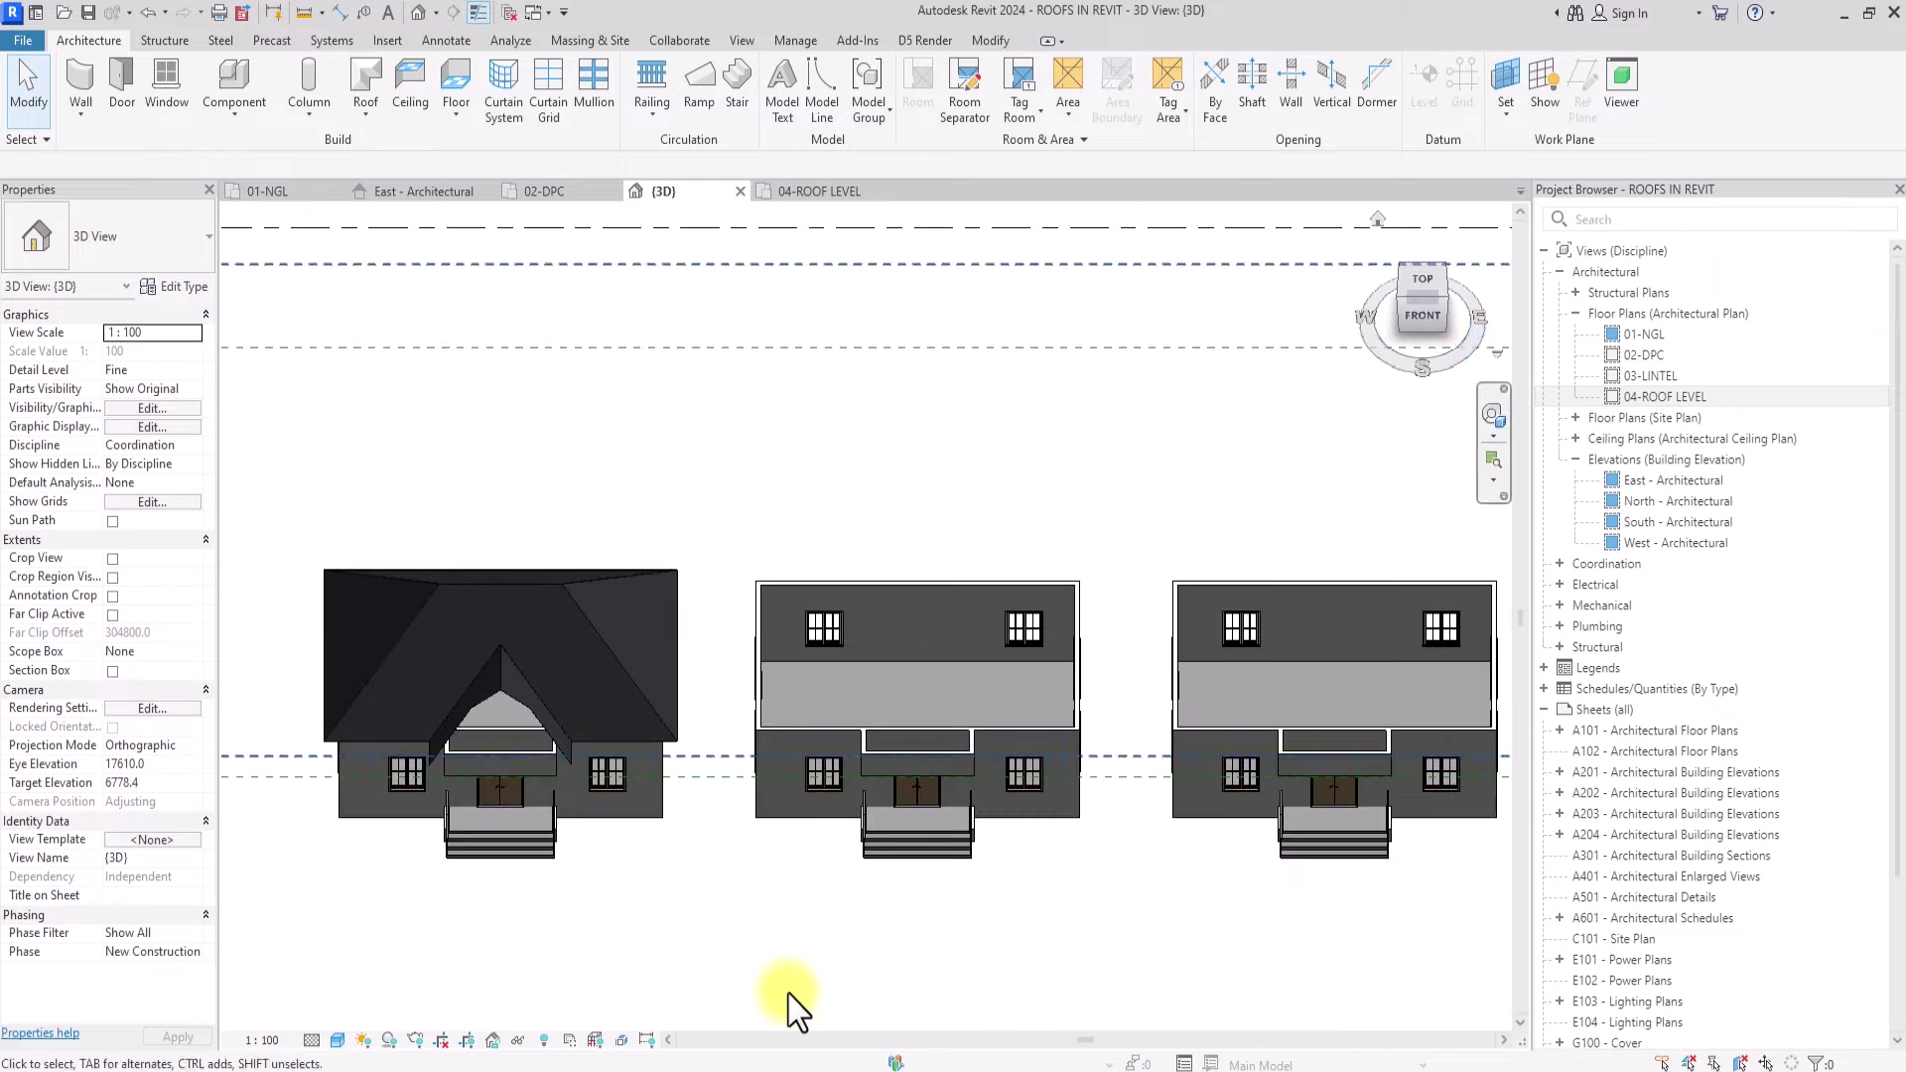
Step: Copy the first building's roof to the empty area in front of the building
left_click(1424, 287)
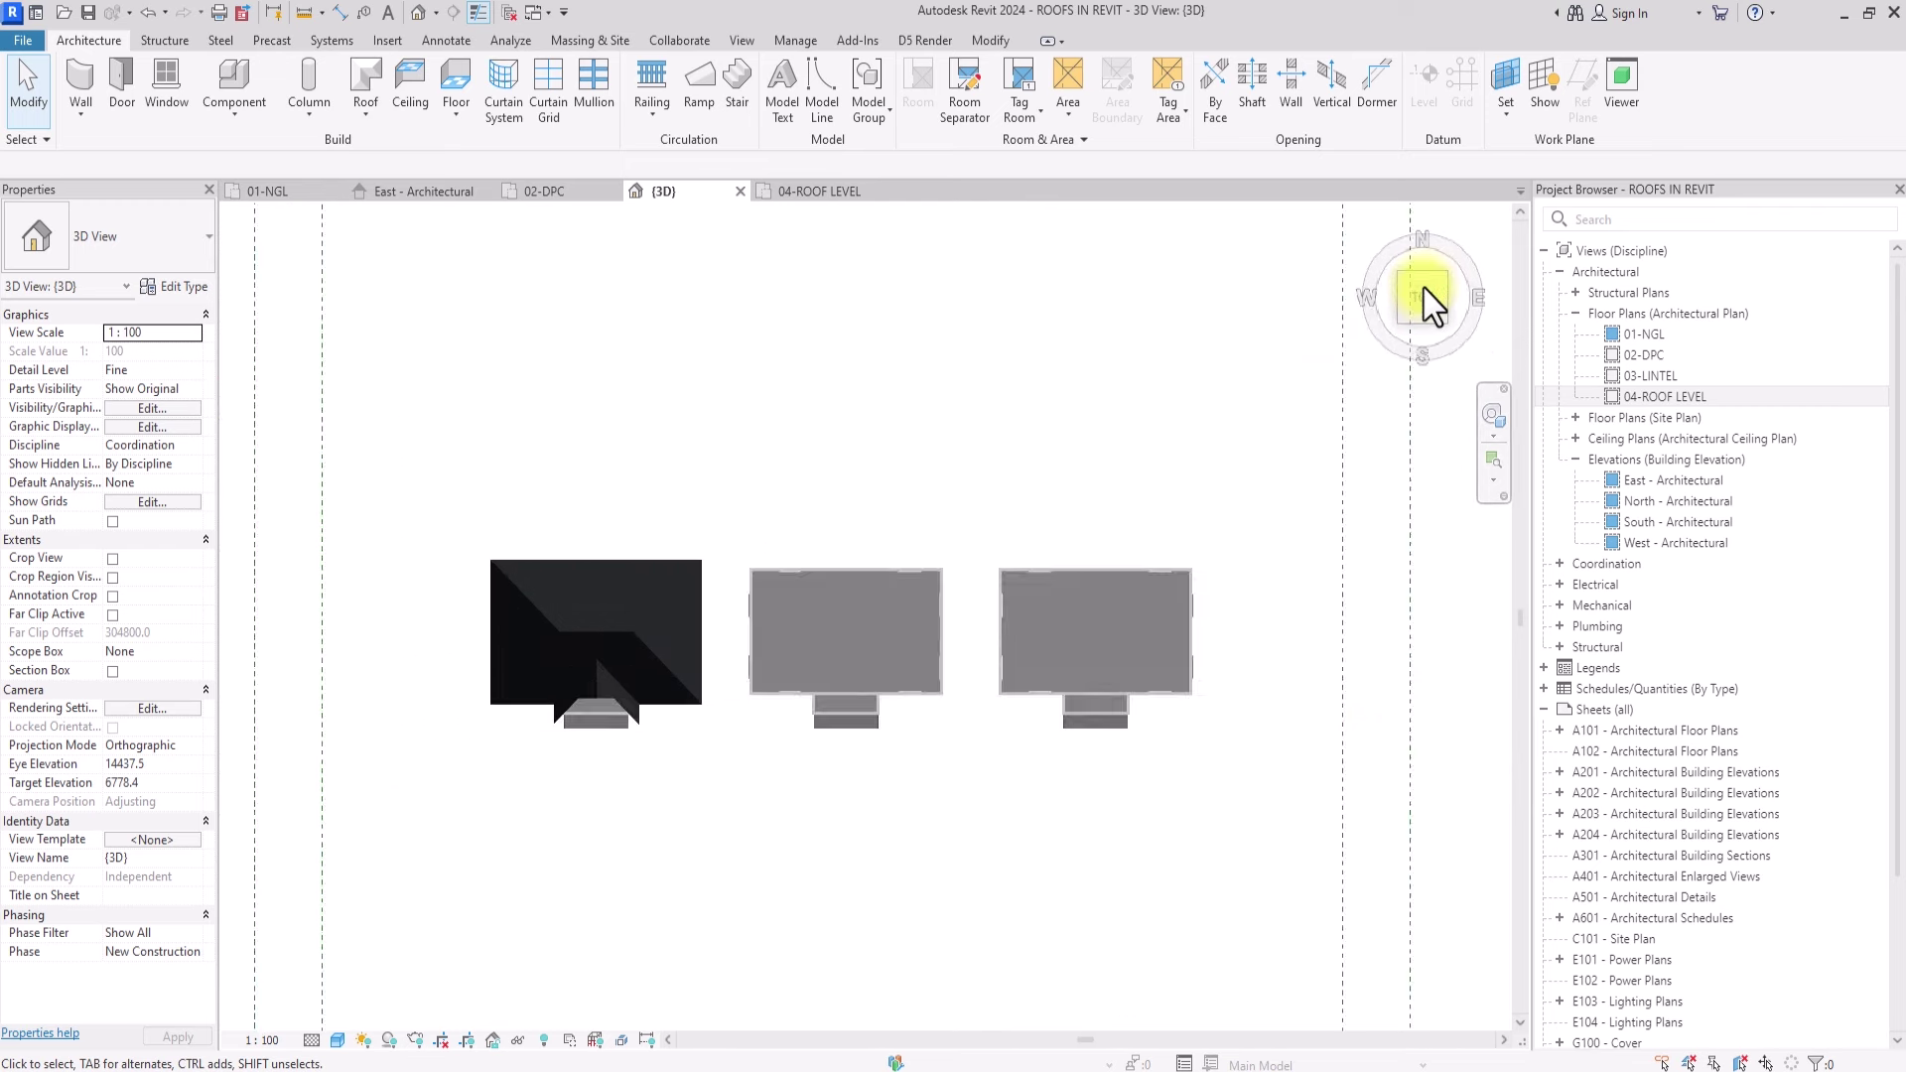
left_click(578, 635)
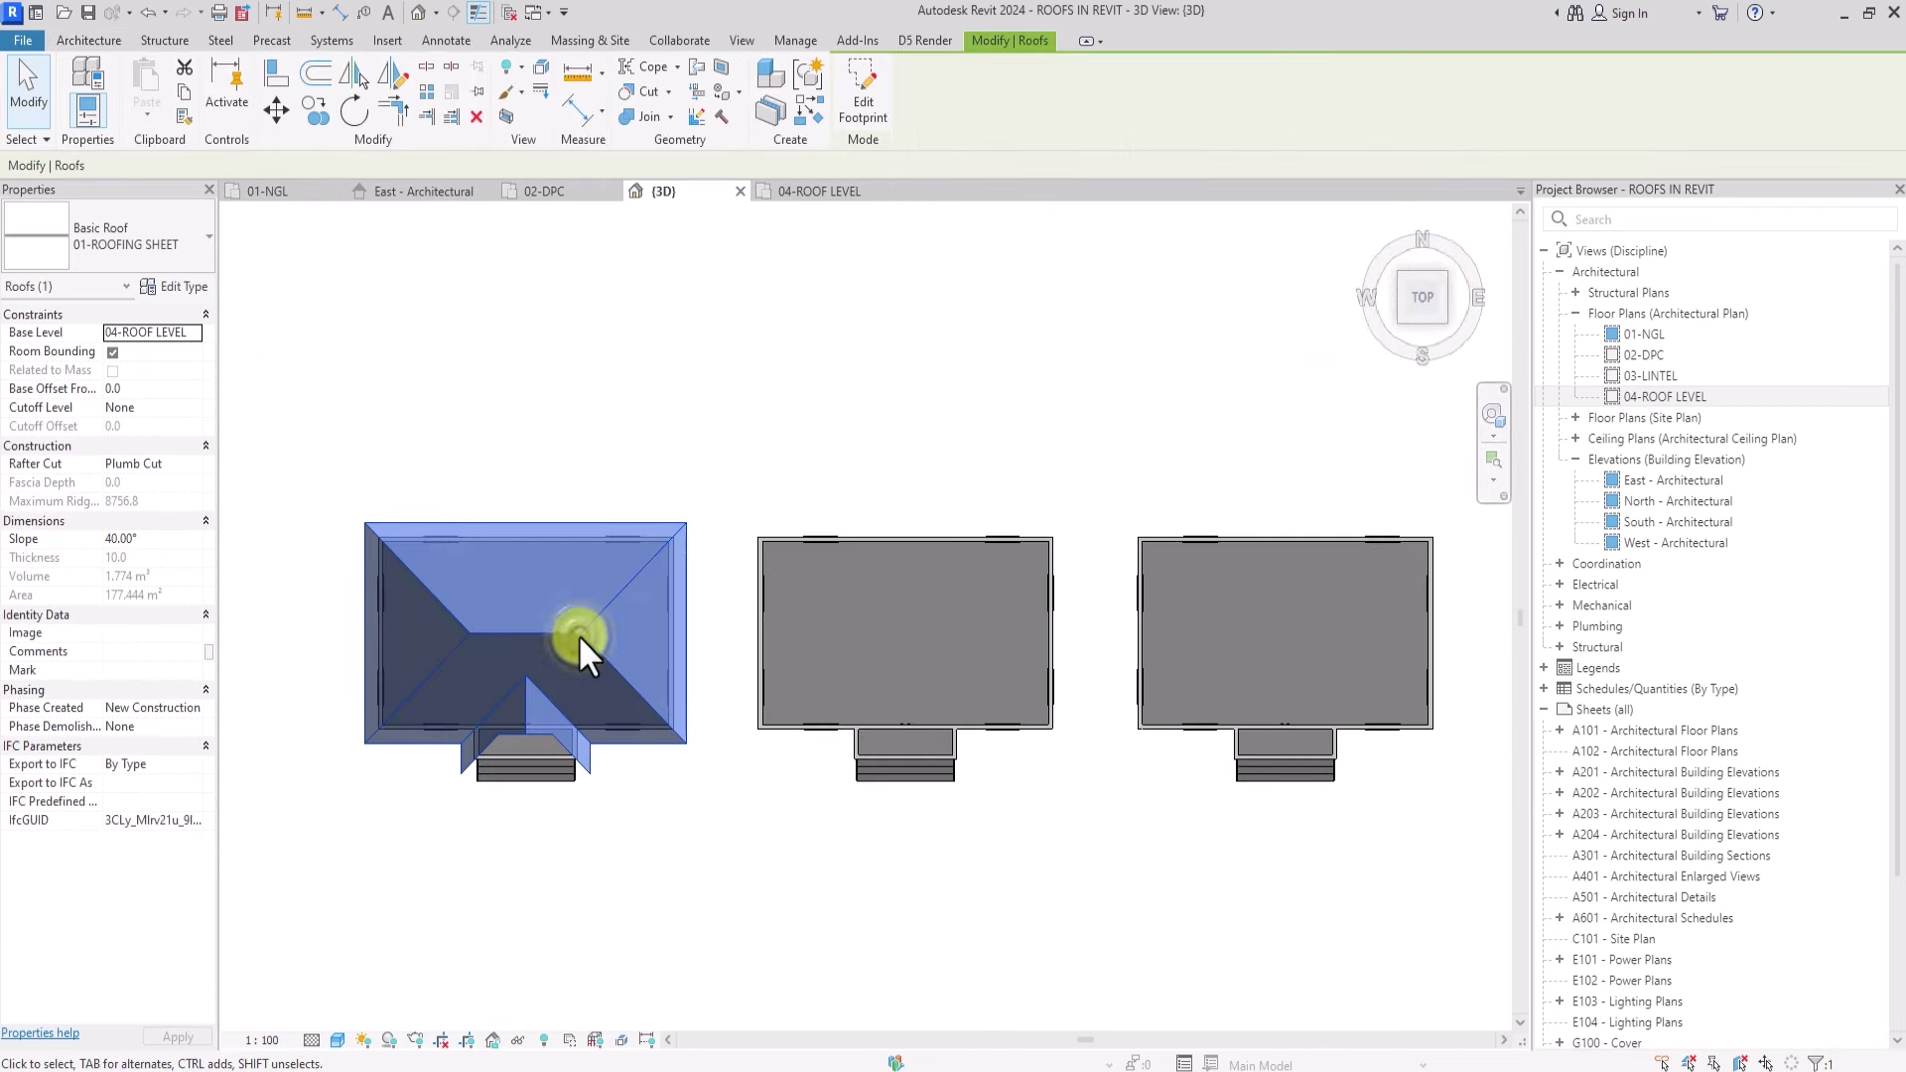
left_click(313, 109)
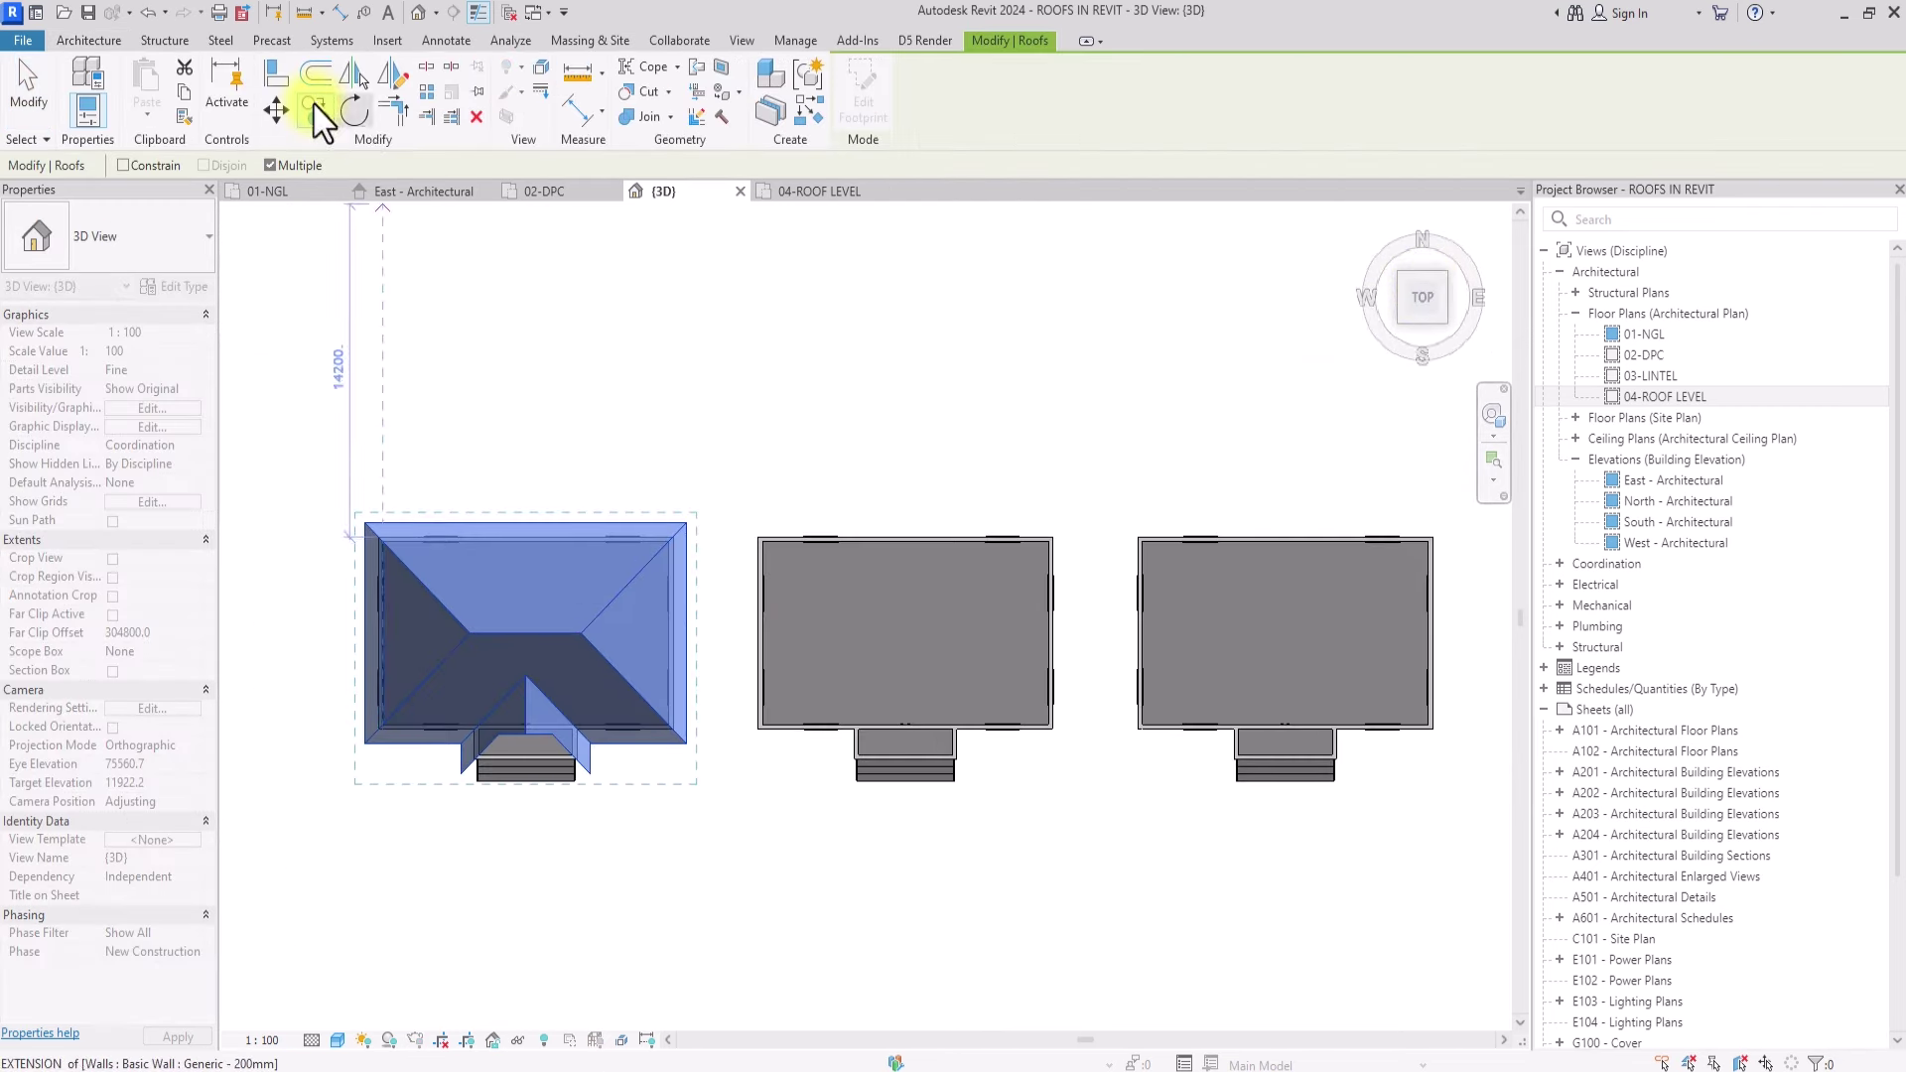
left_click(510, 574)
left_click(622, 892)
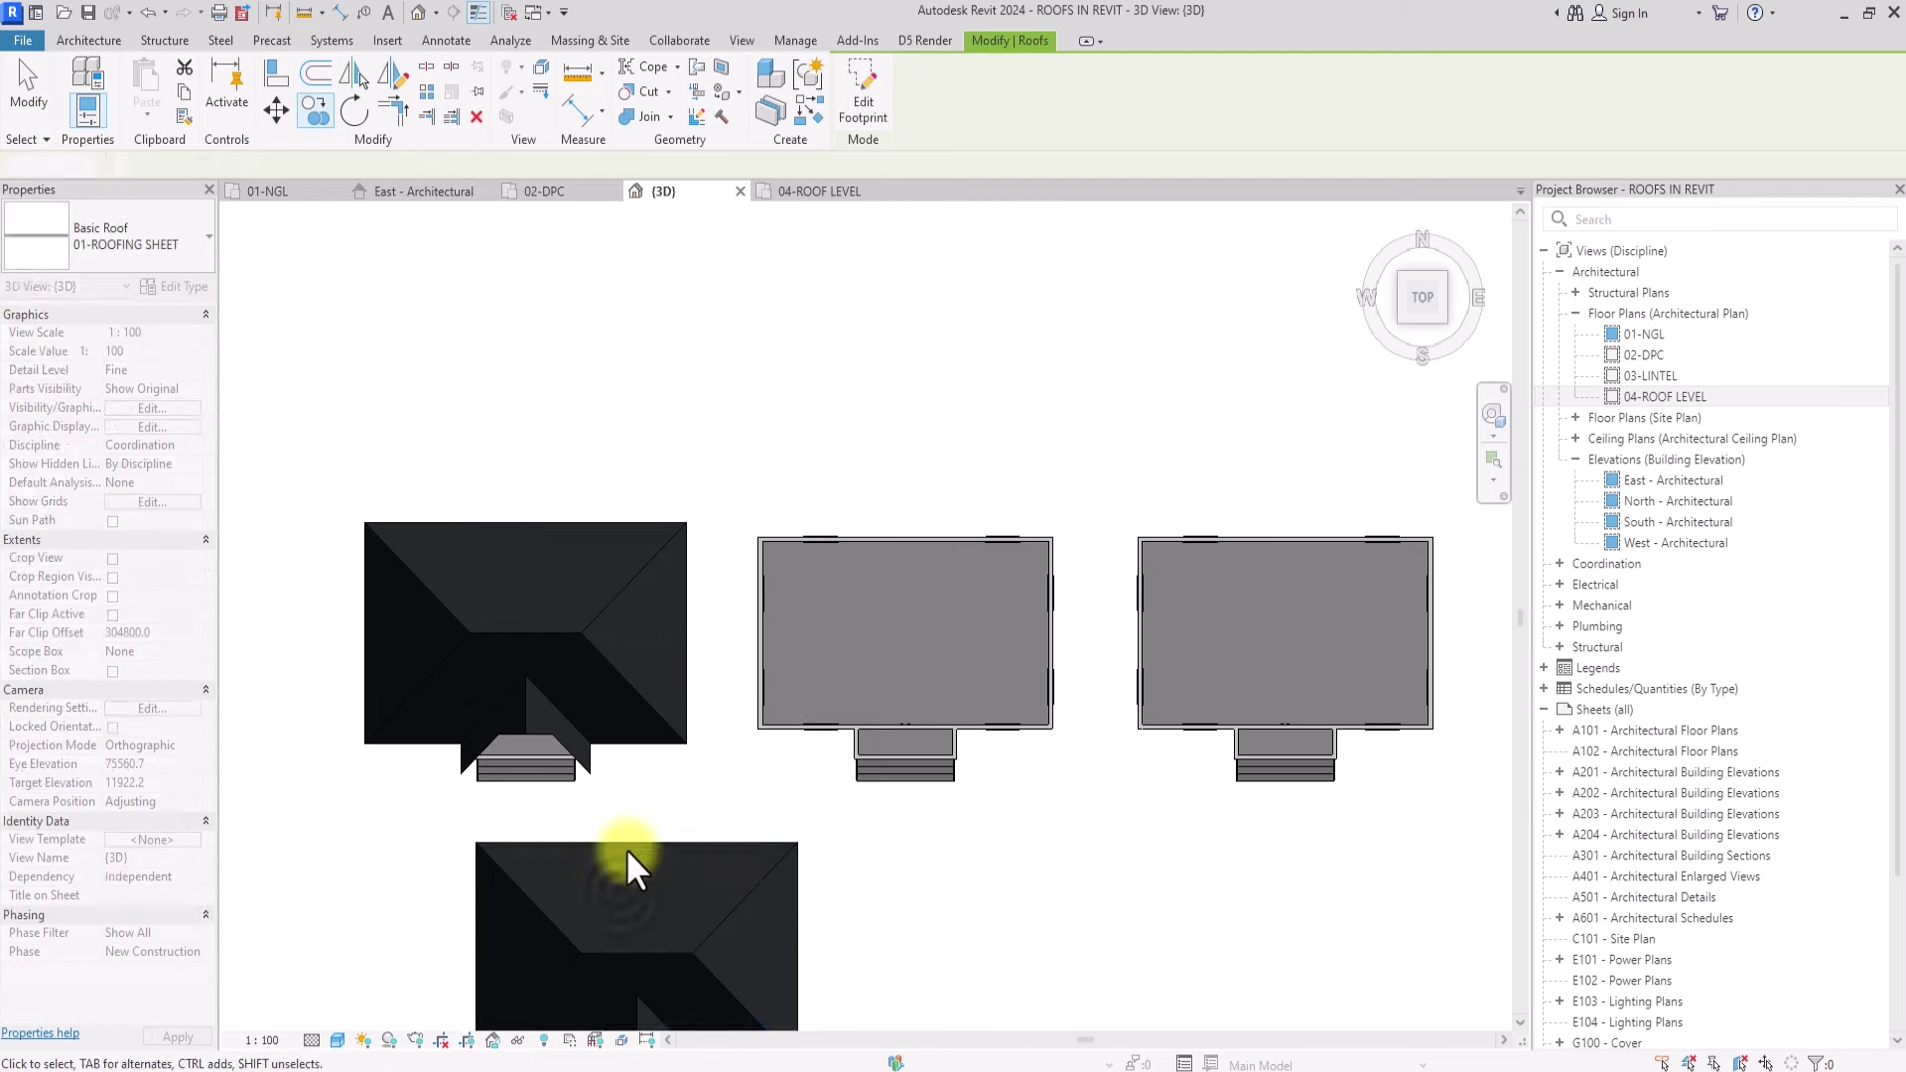
key("Escape")
key("Escape")
Step: Edit the copied roof's footprint and delete all of its boundary lines
left_click(625, 848)
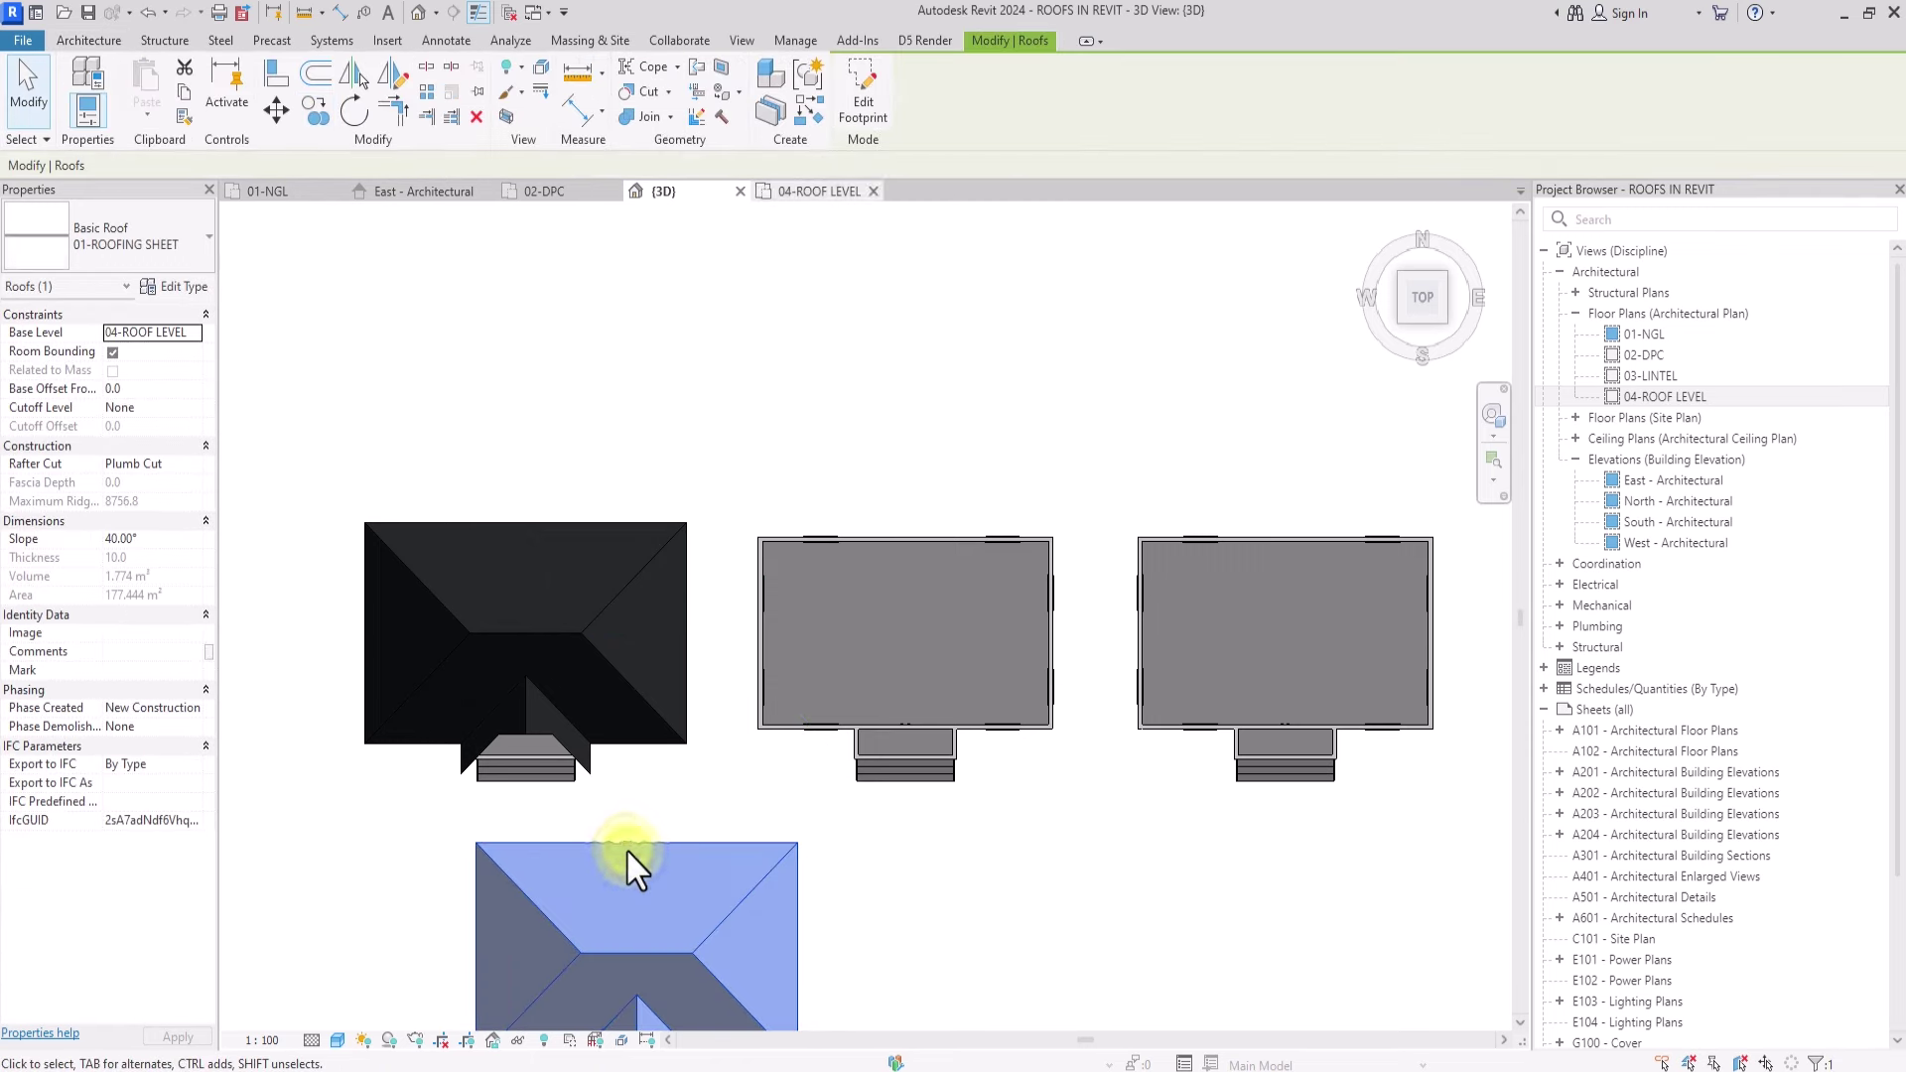
left_click(863, 79)
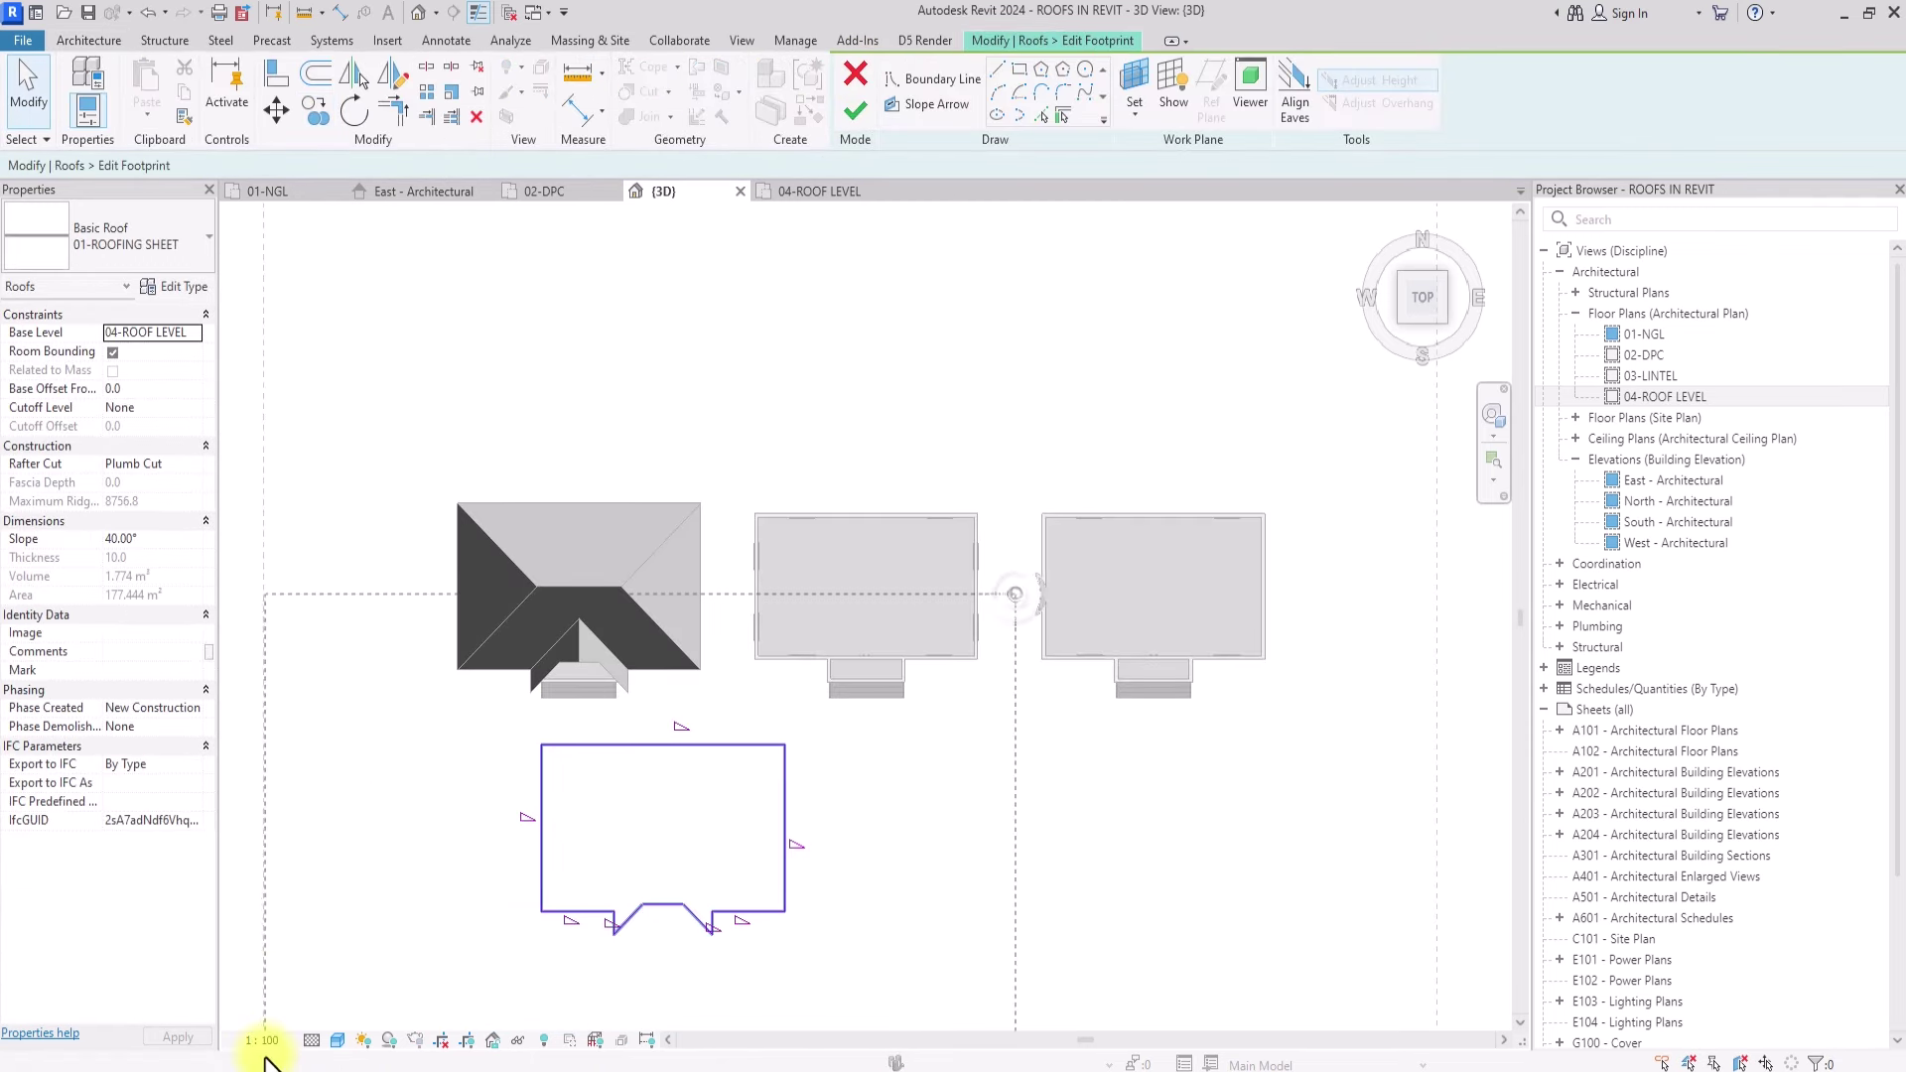
key("Delete")
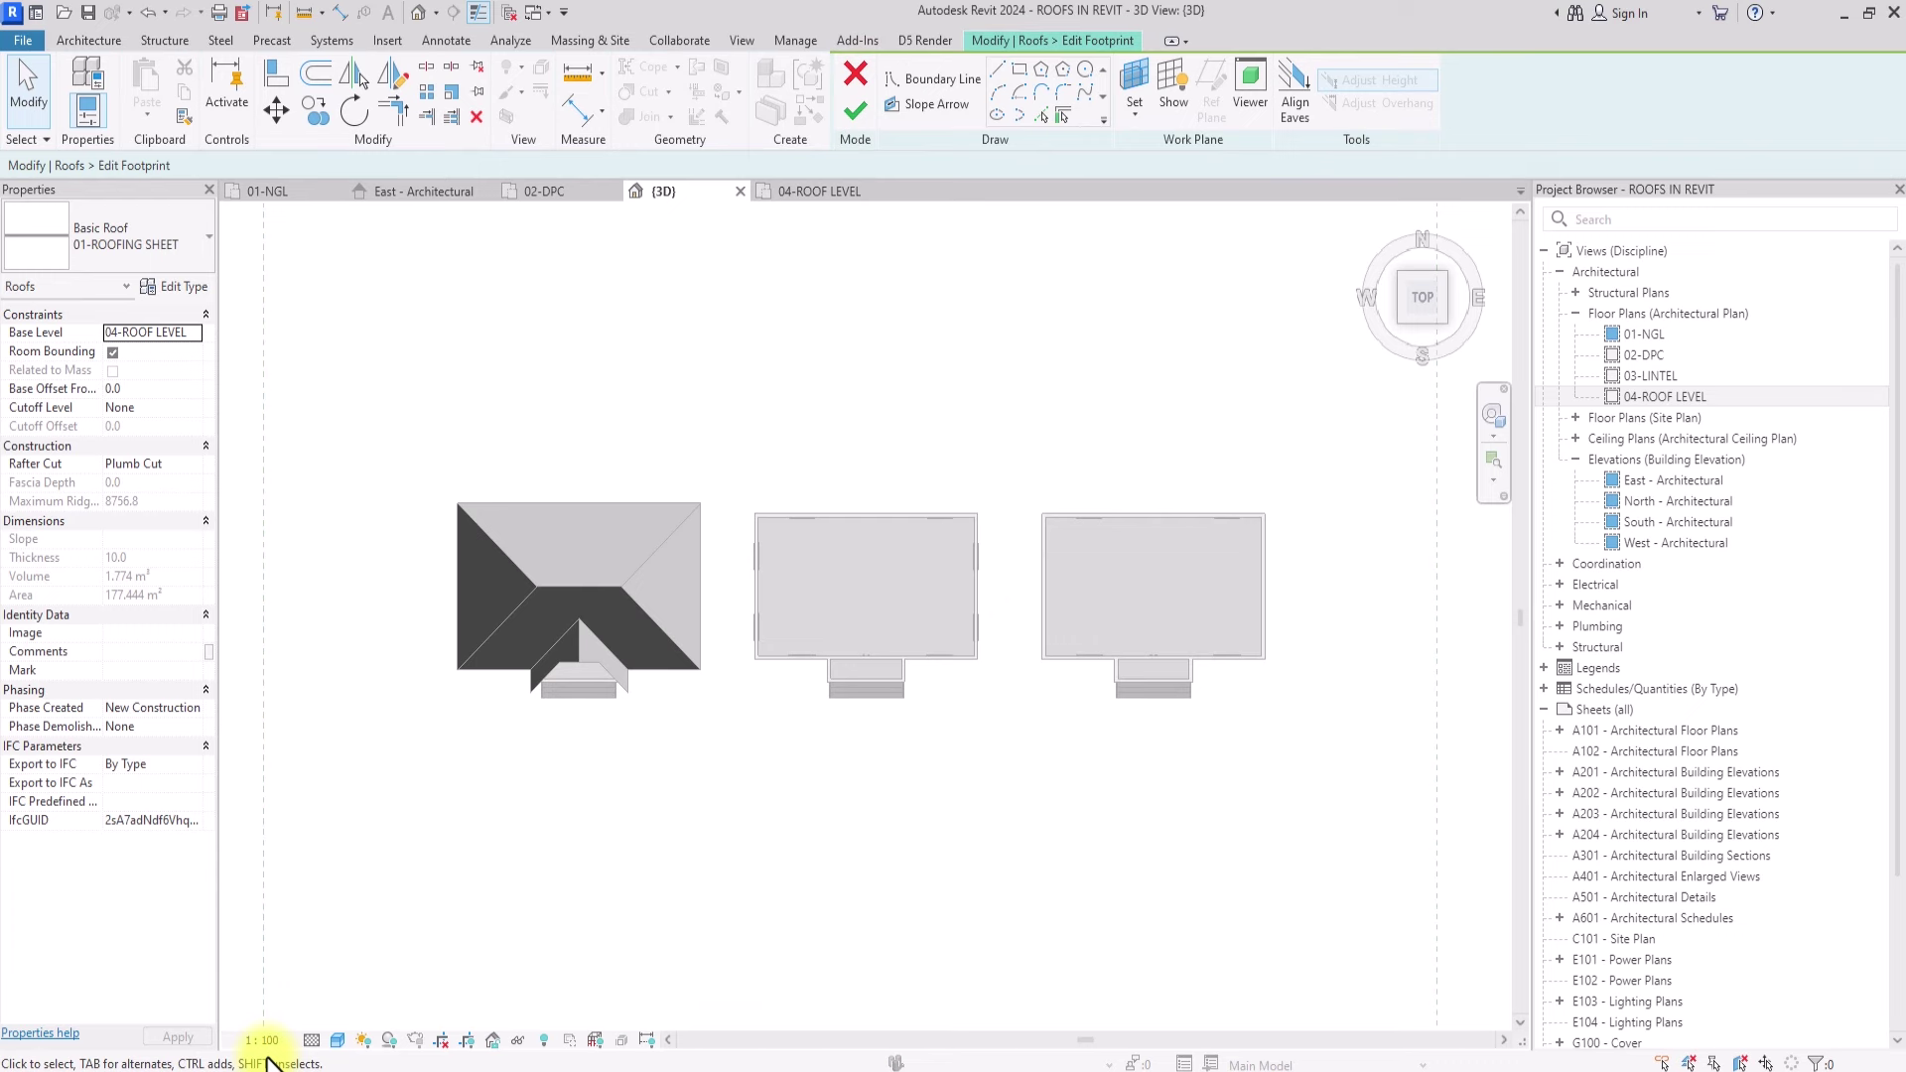
Step: Pick boundary lines for the copied roof along the porch cut-out's two diagonals and both halves of its horizontal edge
left_click(1040, 111)
left_click(1040, 113)
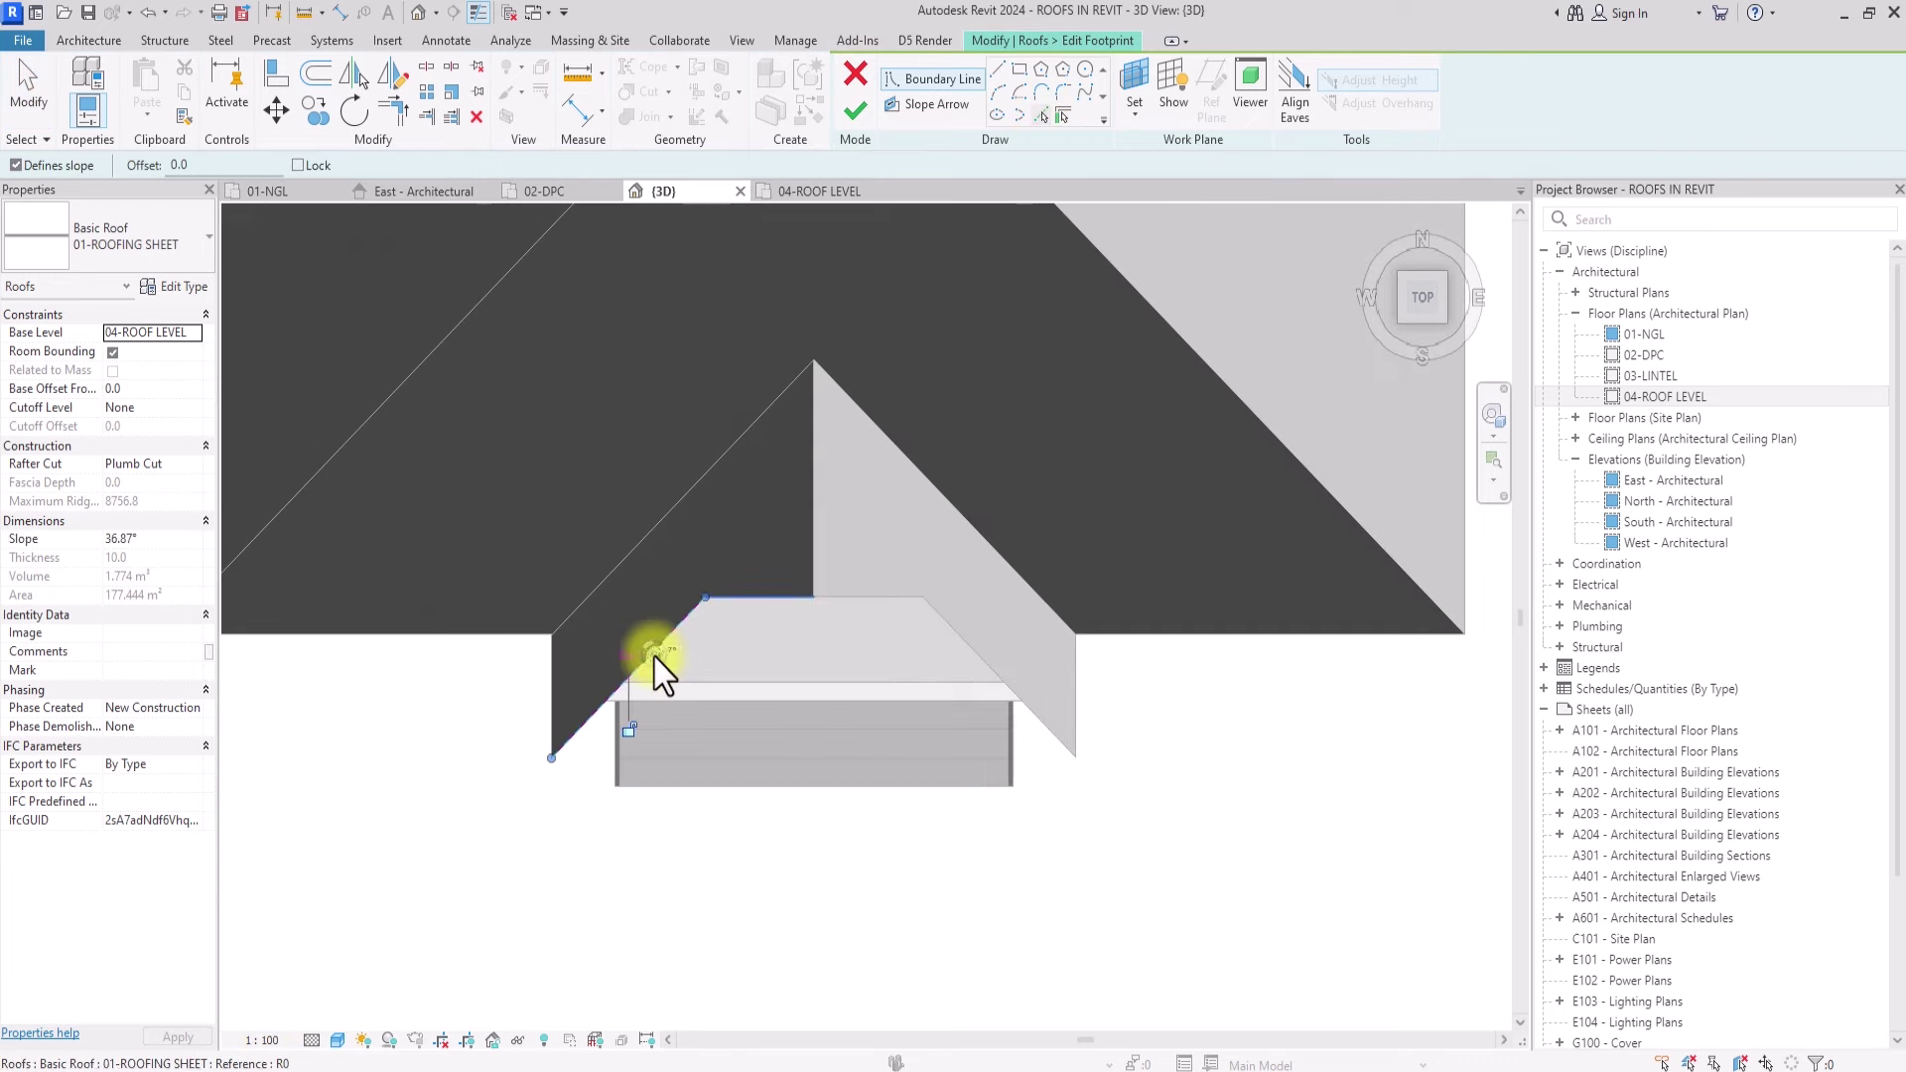
left_click(653, 656)
left_click(754, 596)
left_click(863, 598)
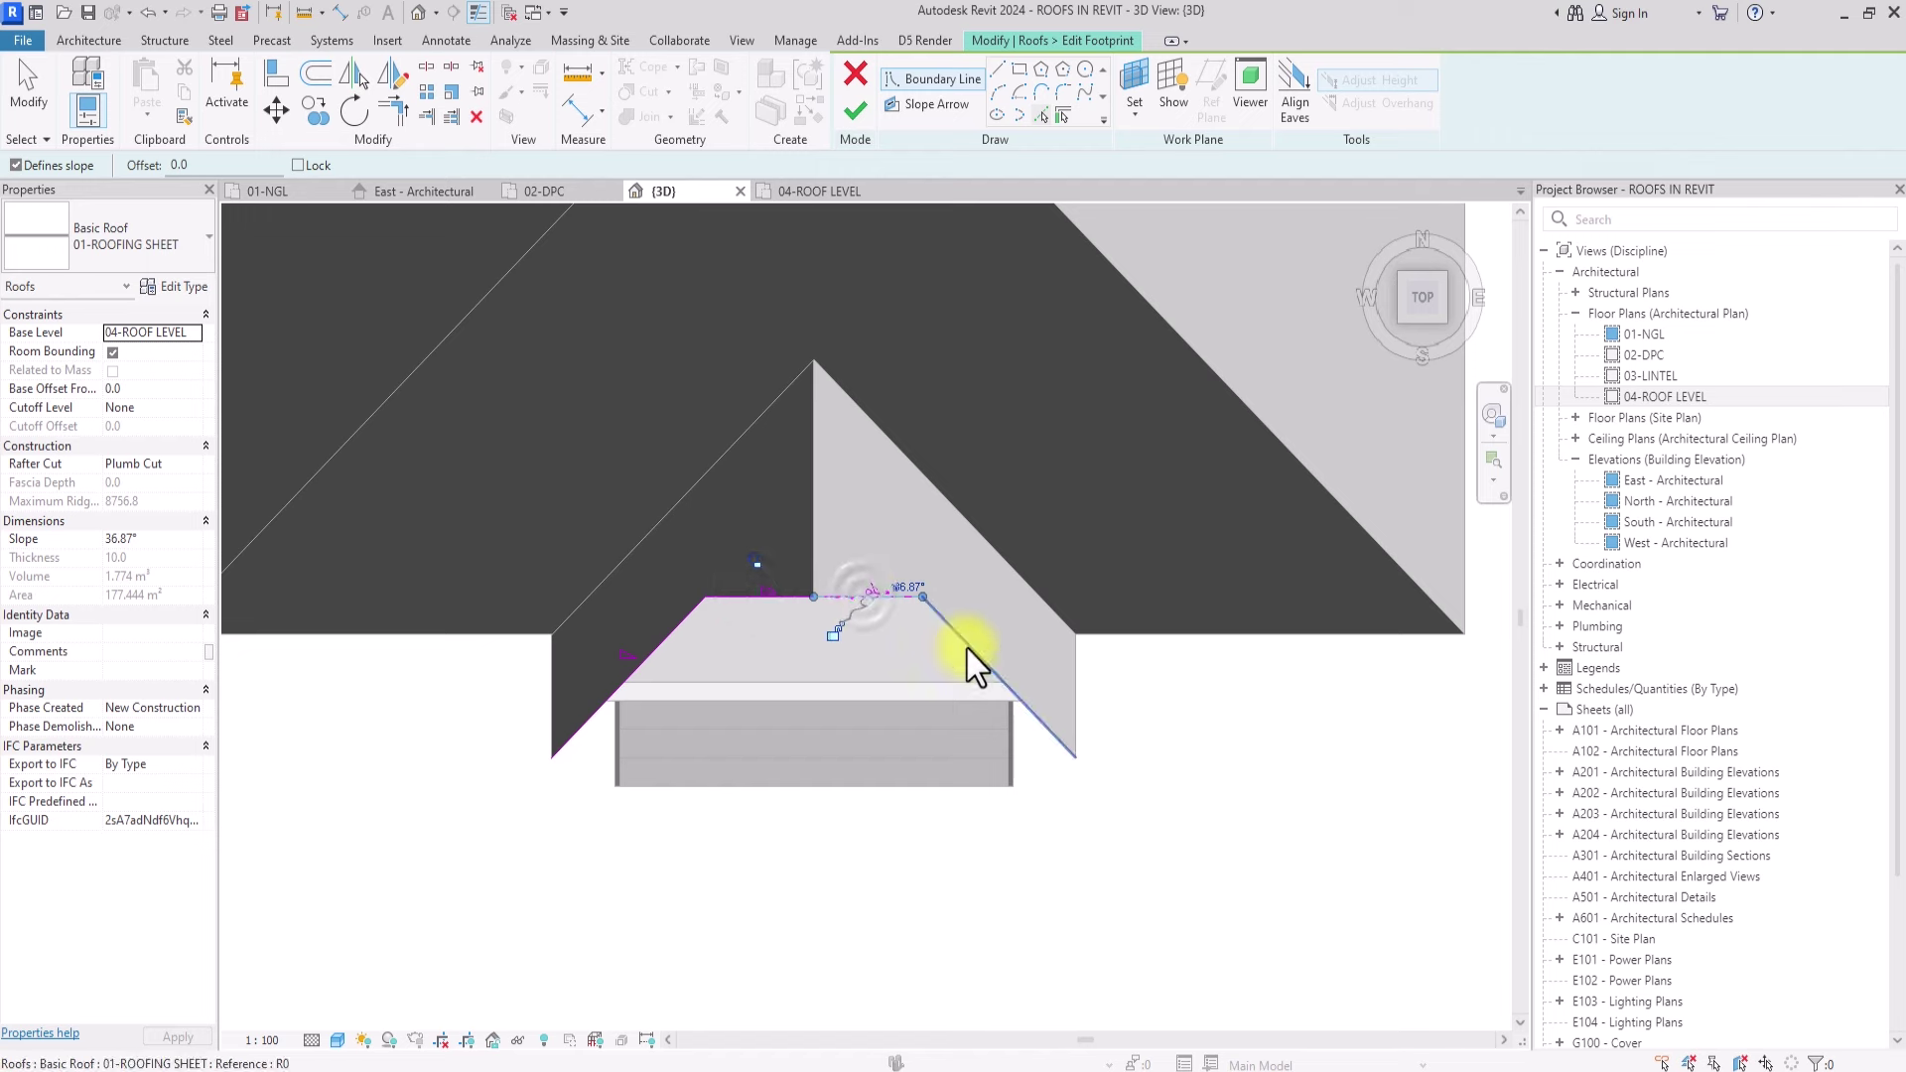
Step: Close the footprint with a straight boundary line along the porch's front edge between the two diagonals' lower ends
left_click(999, 68)
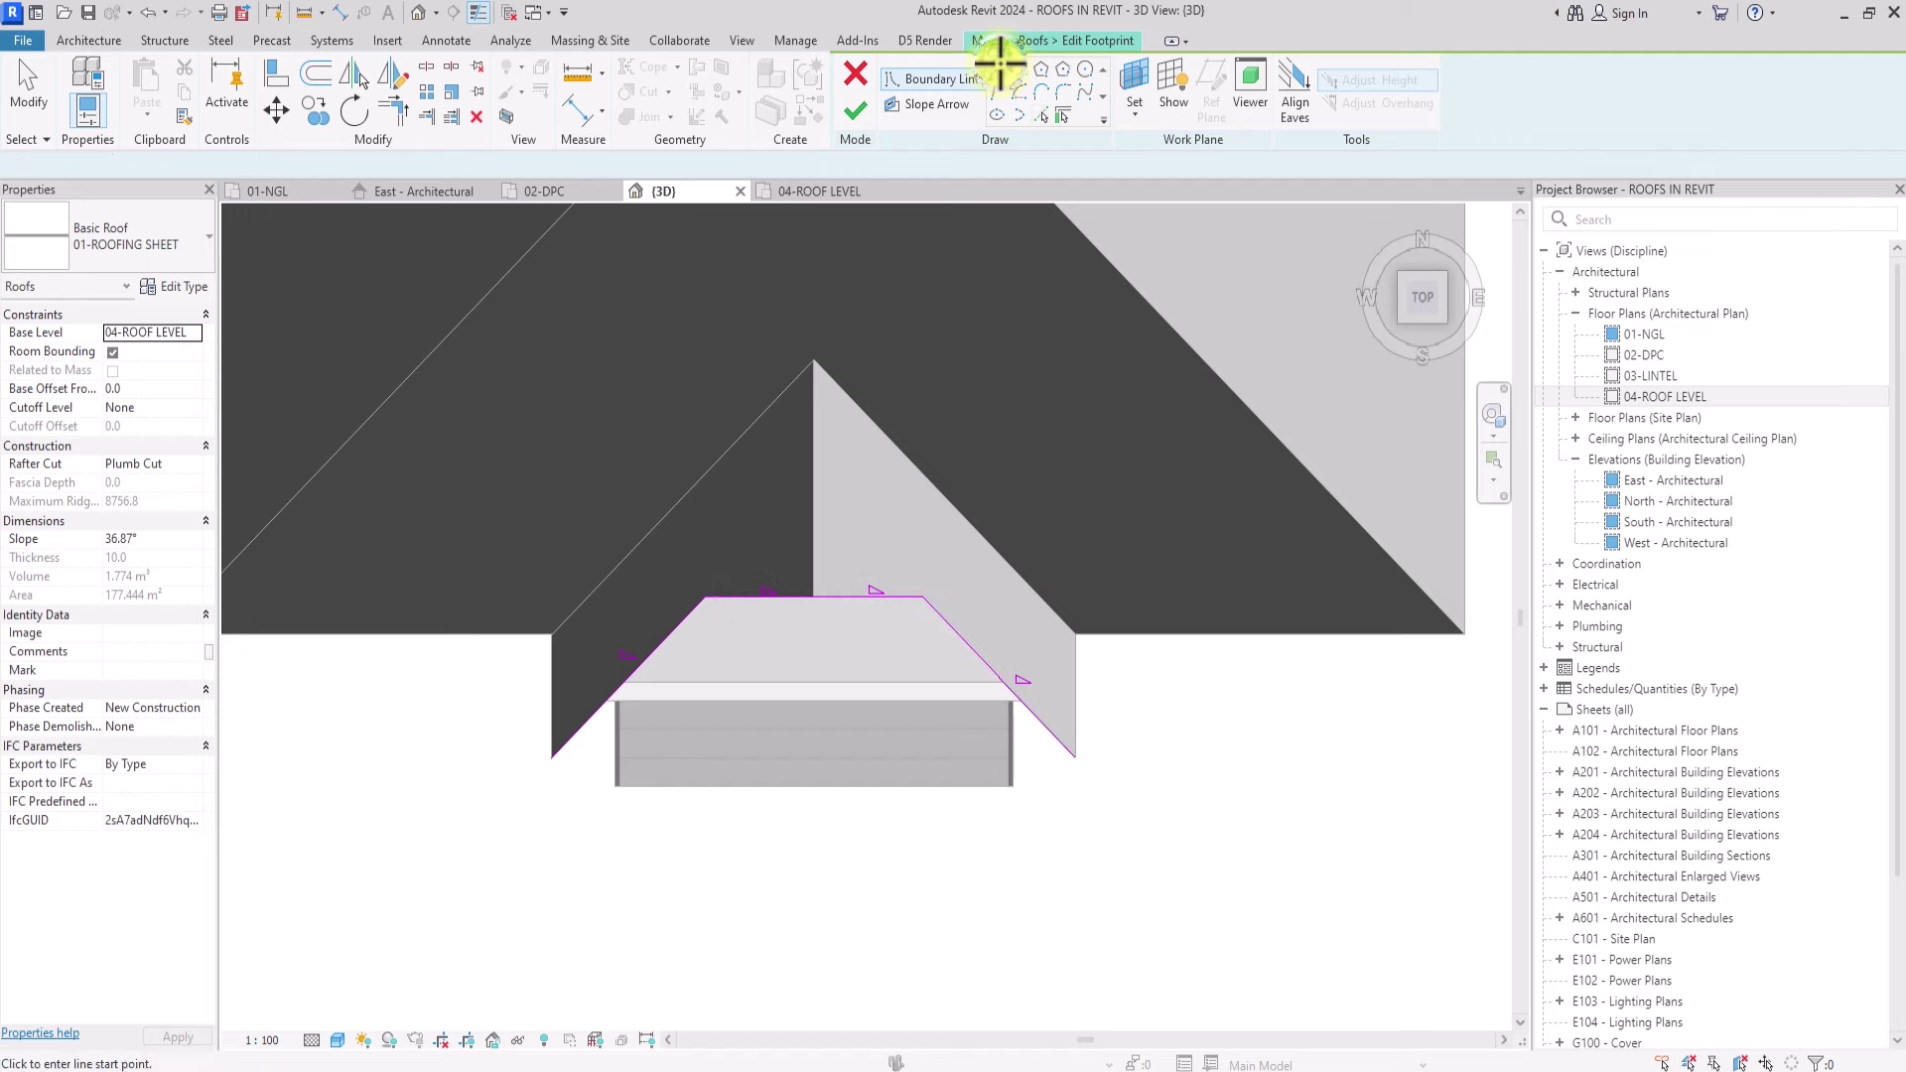
left_click(554, 753)
left_click(1078, 761)
key("Escape")
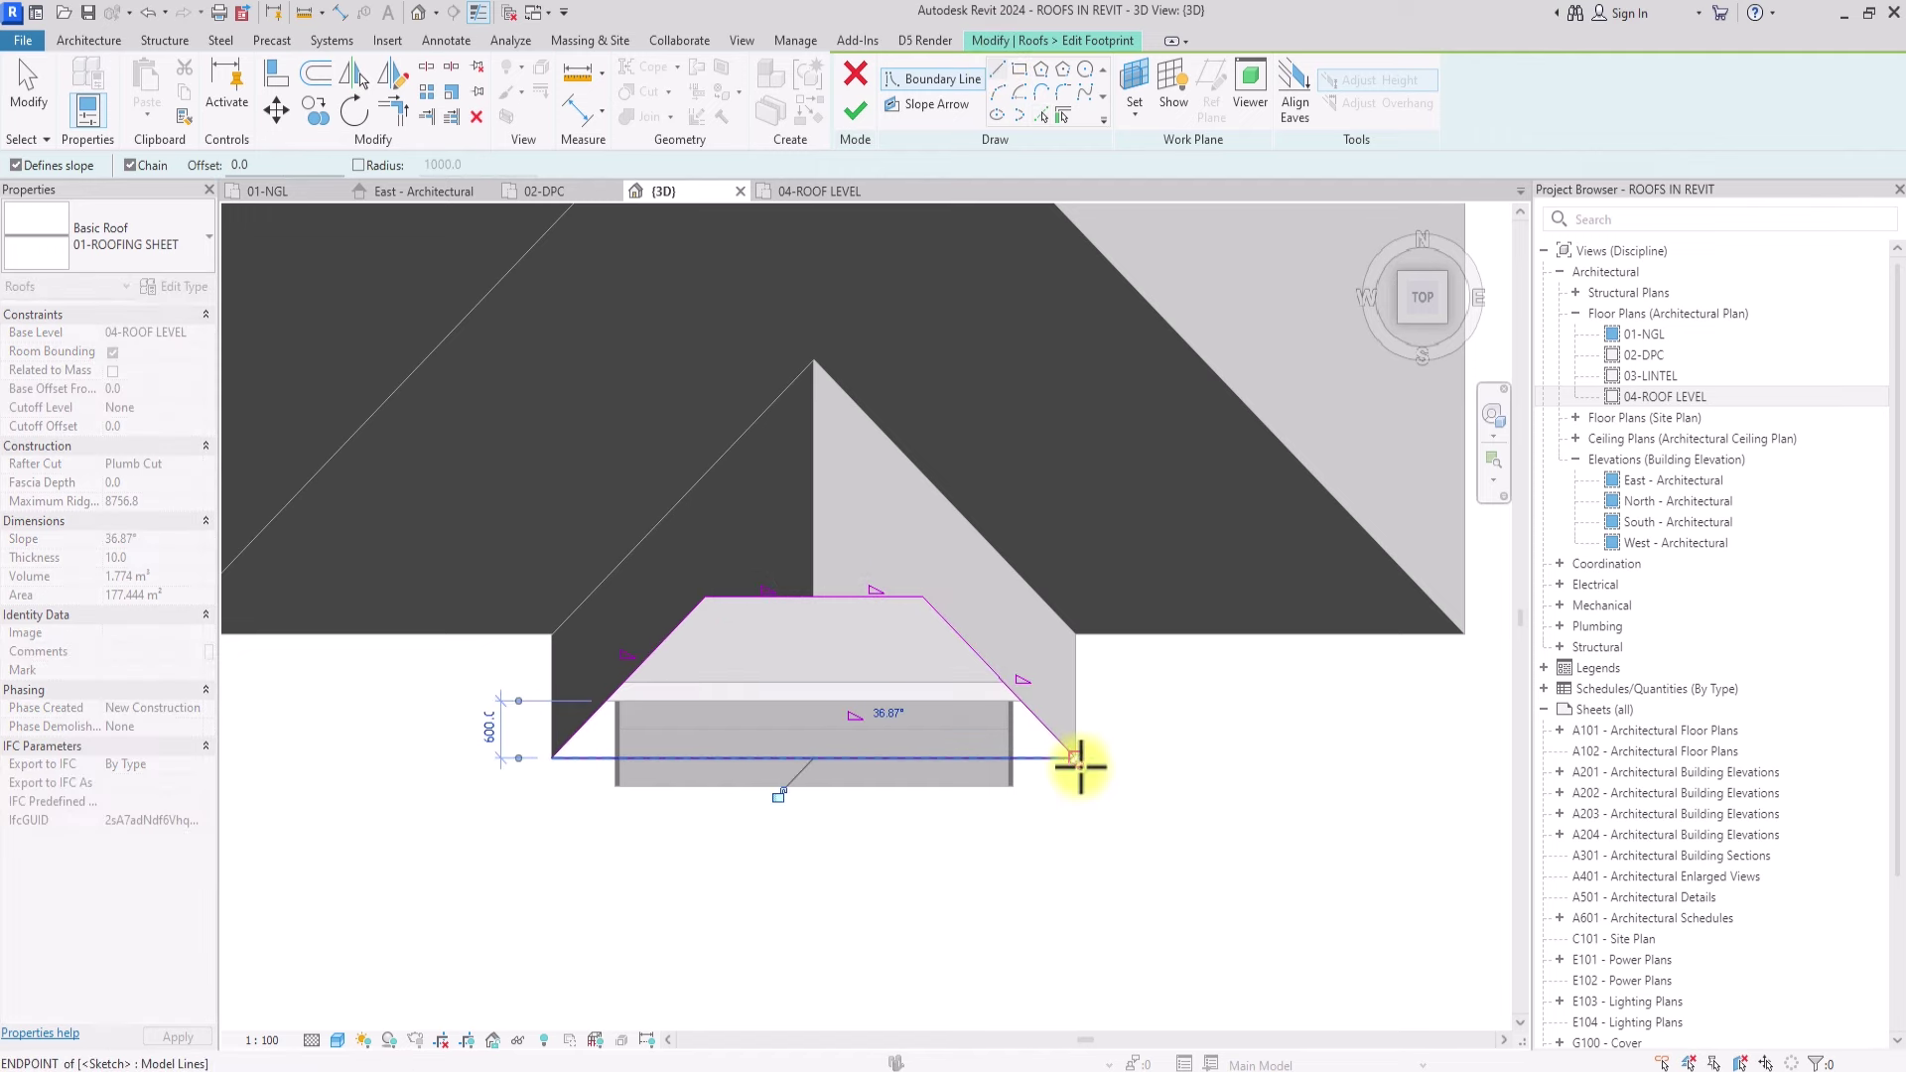
key("Escape")
Step: Turn off slope definition for all boundary lines except the front one, set its slope to 40°, and finish the footprint
mouse_move(1065, 526)
left_mouse_down()
mouse_move(686, 595)
mouse_move(528, 693)
mouse_move(517, 723)
left_mouse_up()
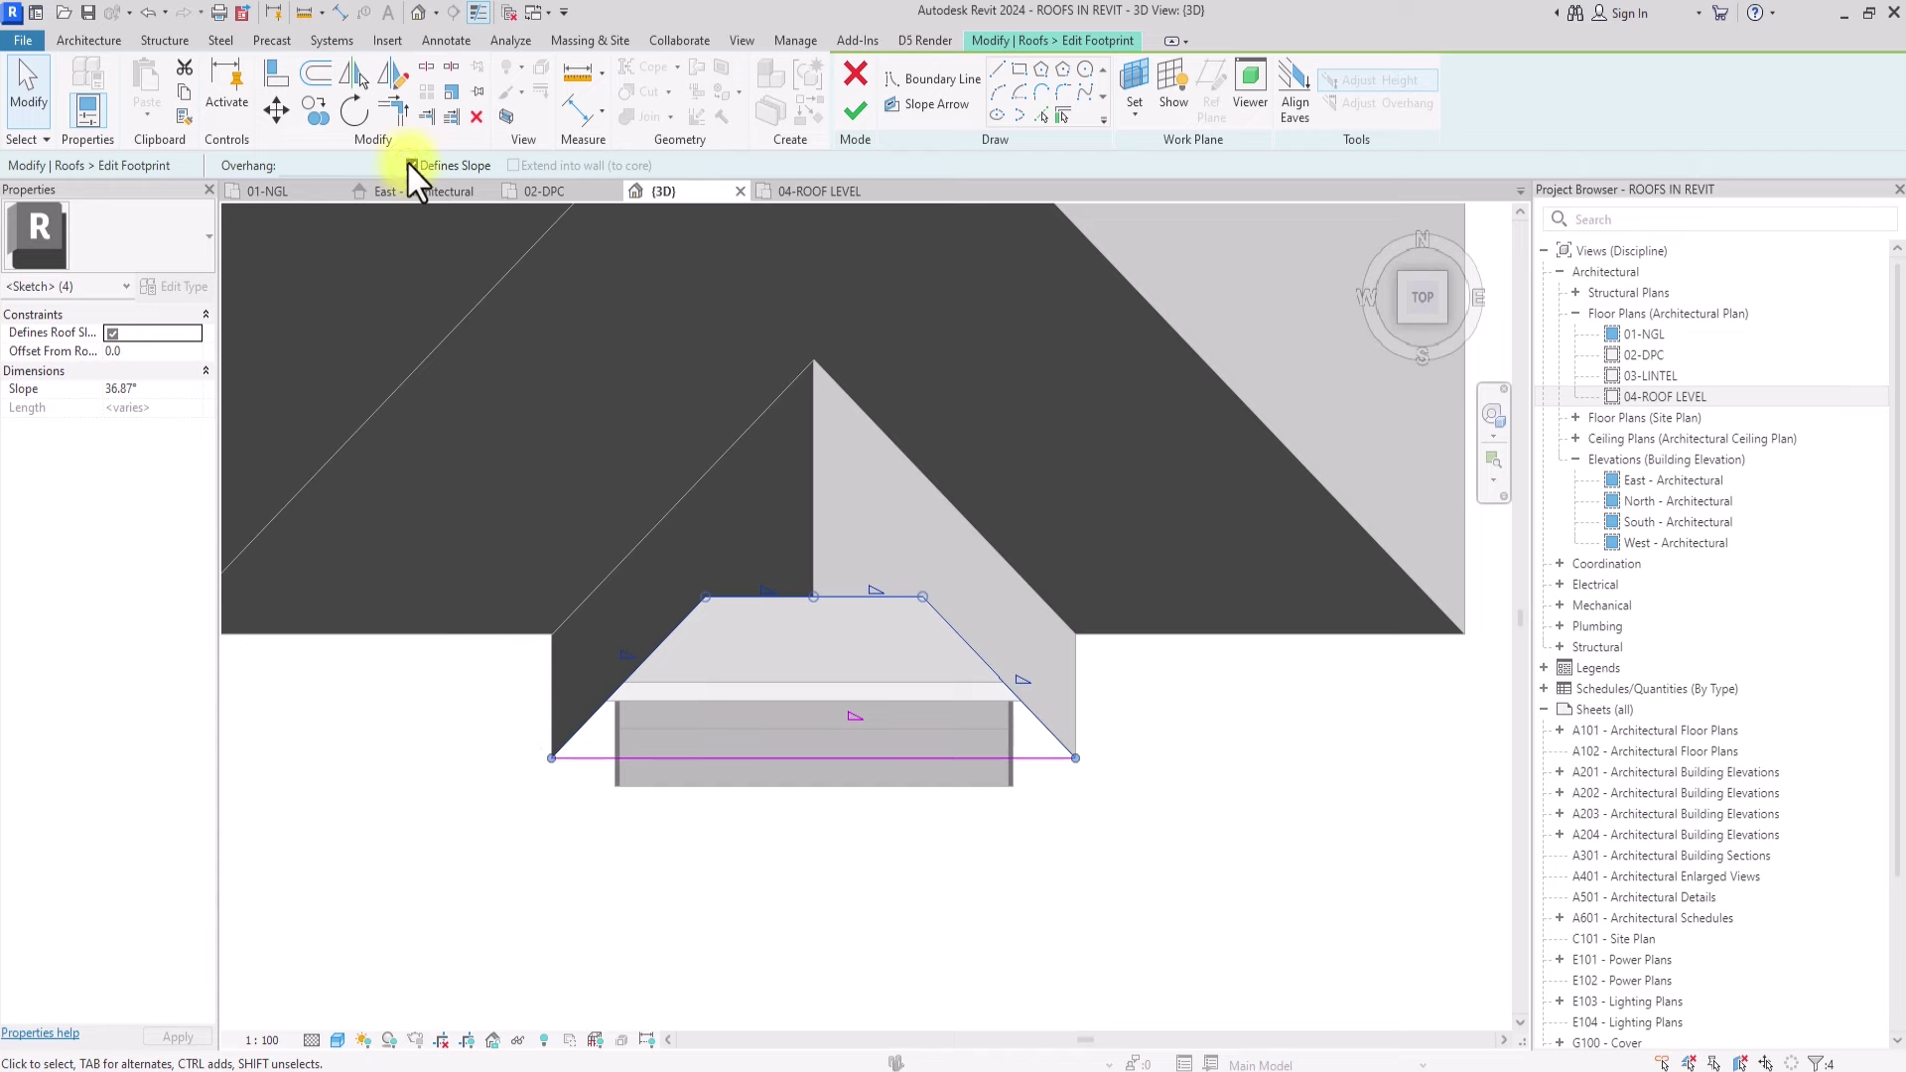
left_click(558, 861)
left_click(739, 757)
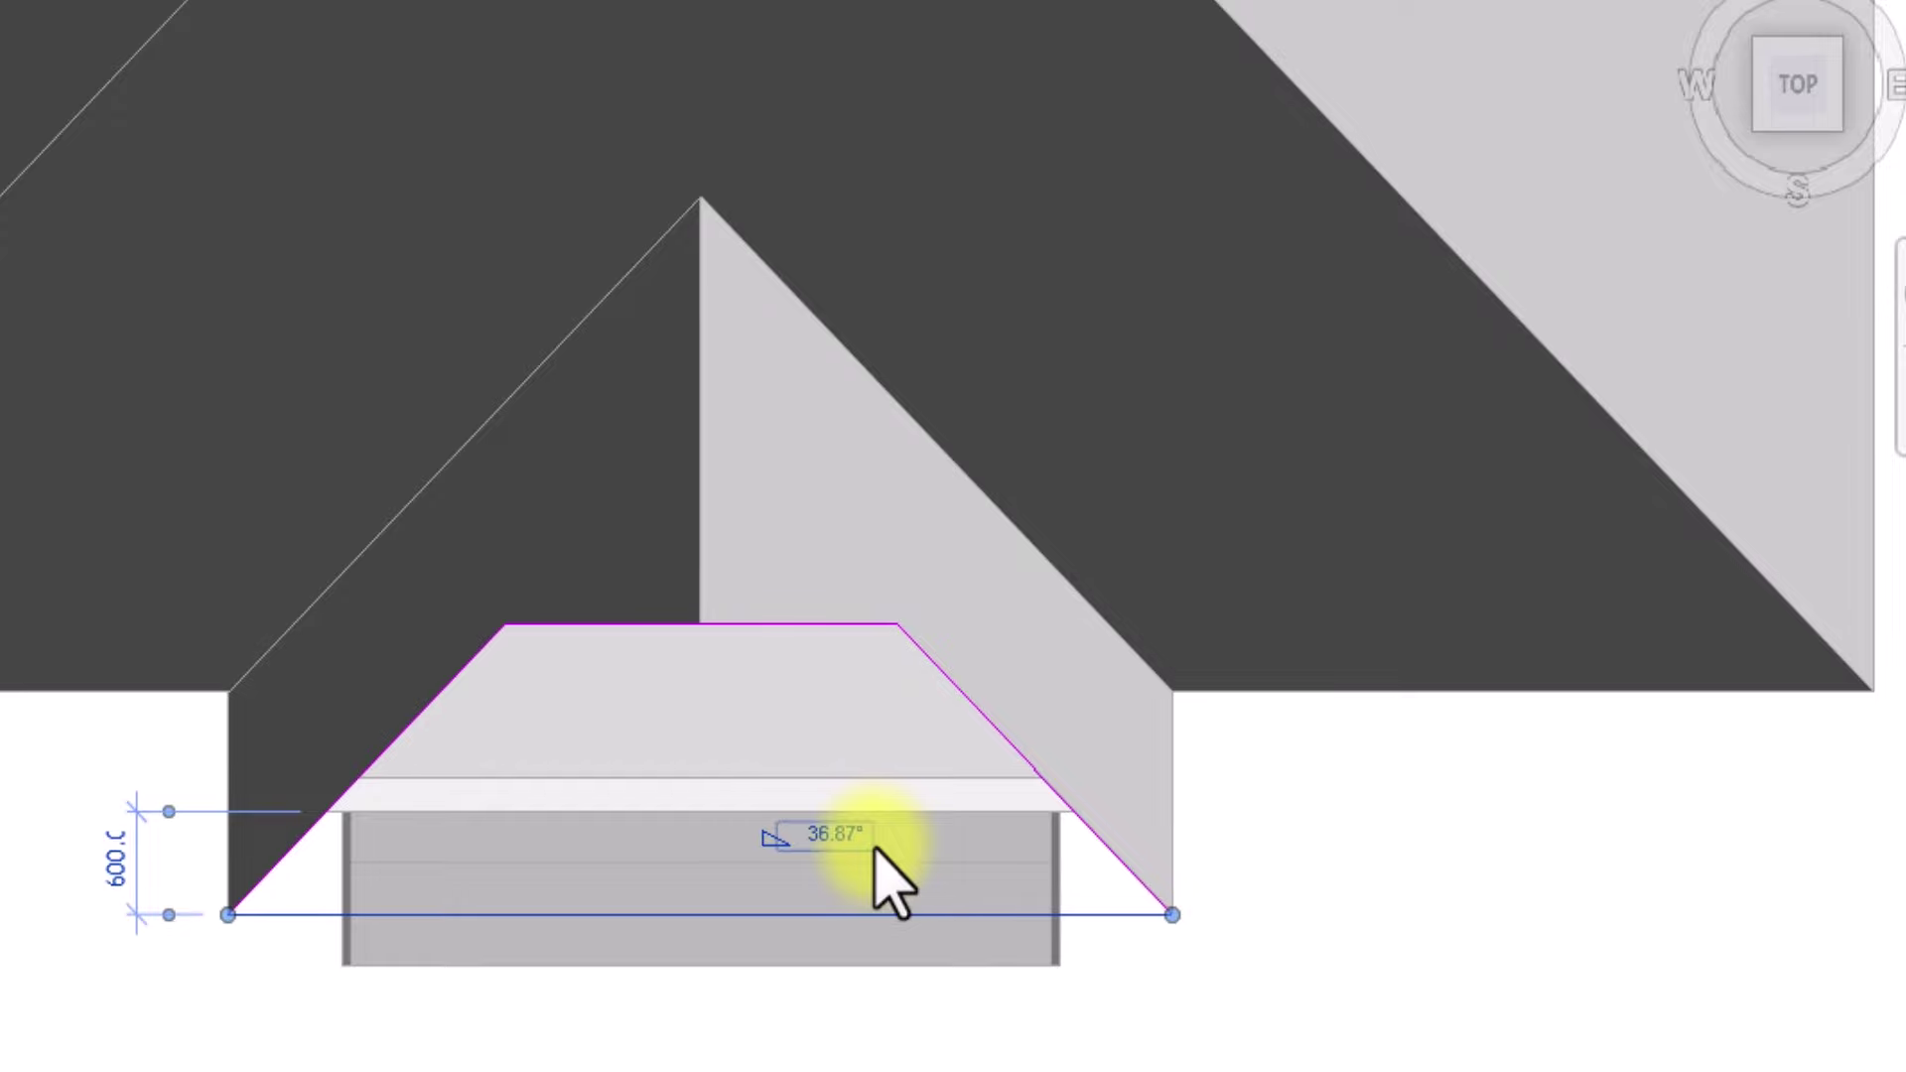
left_click(853, 839)
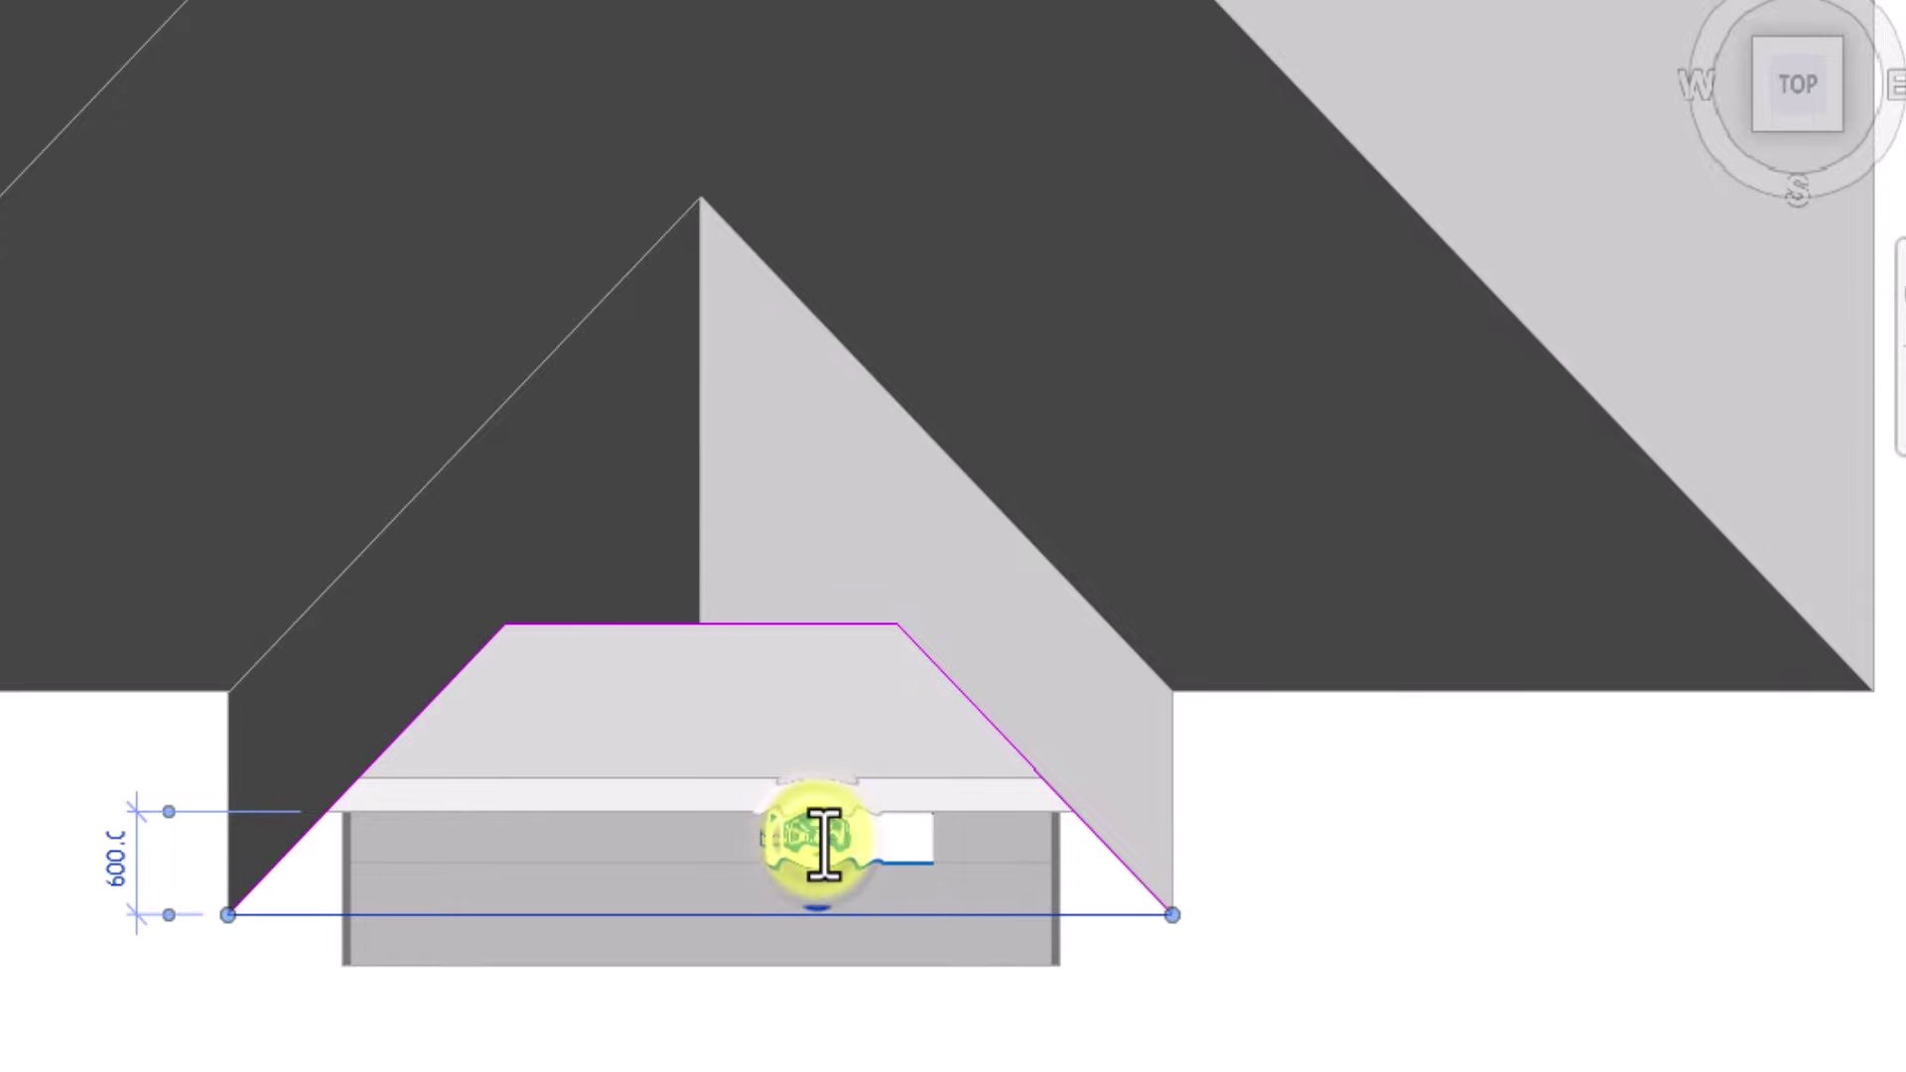
type("40")
key("Return")
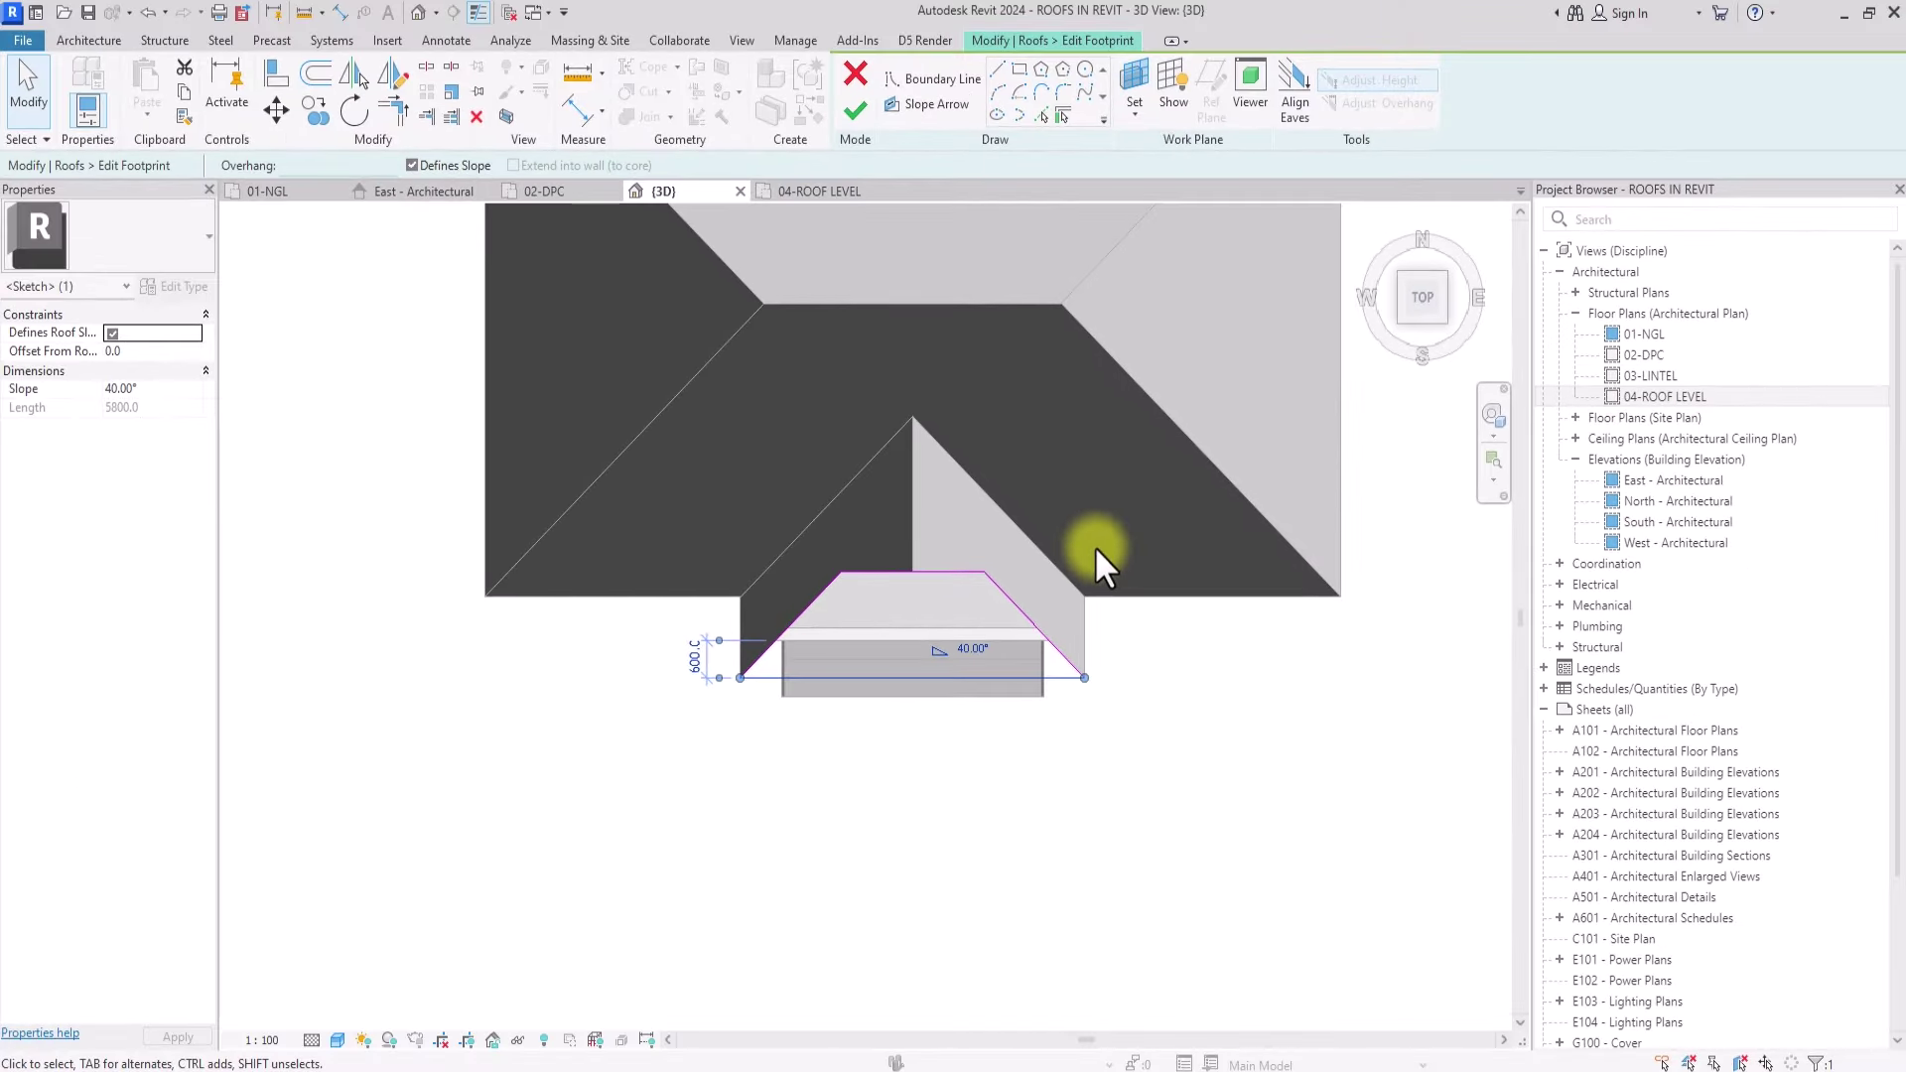
left_click(862, 114)
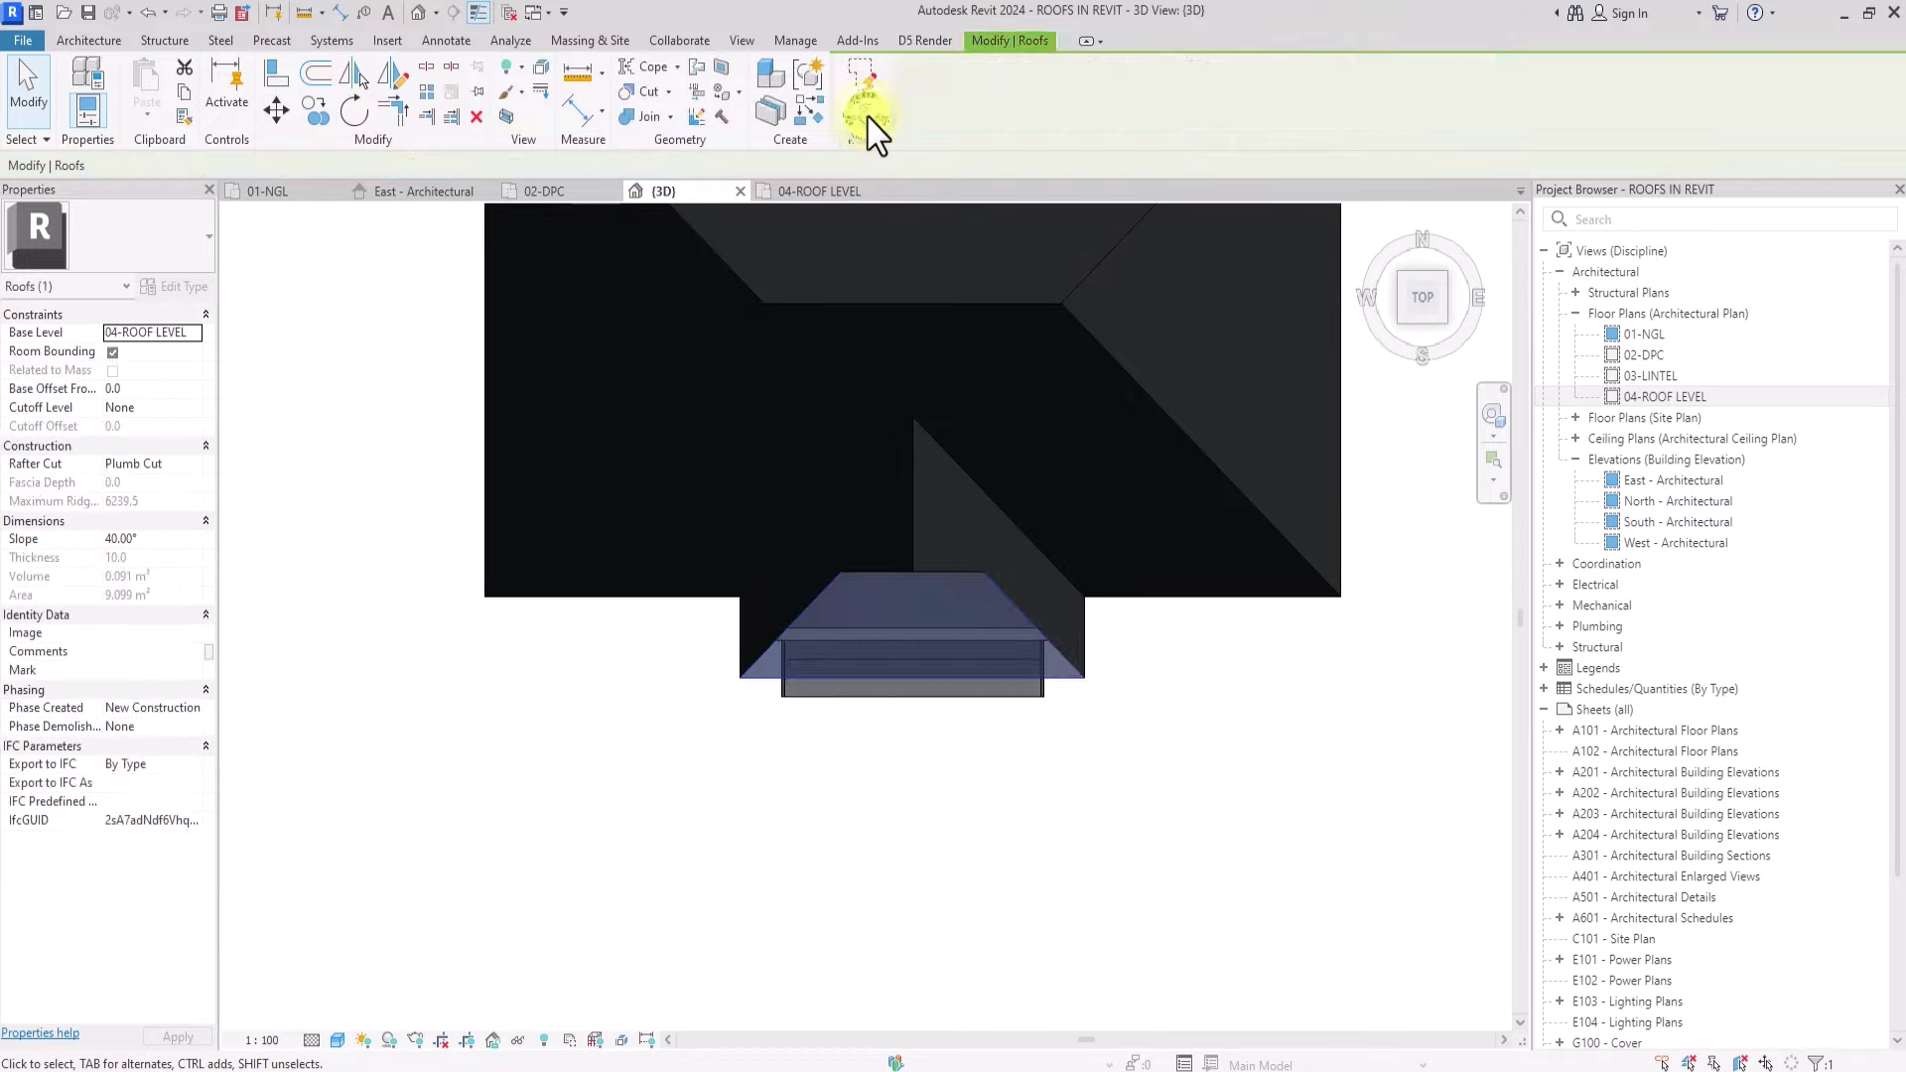
Step: Examine the new infill roof under the porch gable in 3D from several angles and up close
left_click(834, 885)
scroll(834, 884, "down", 3)
left_click(1398, 322)
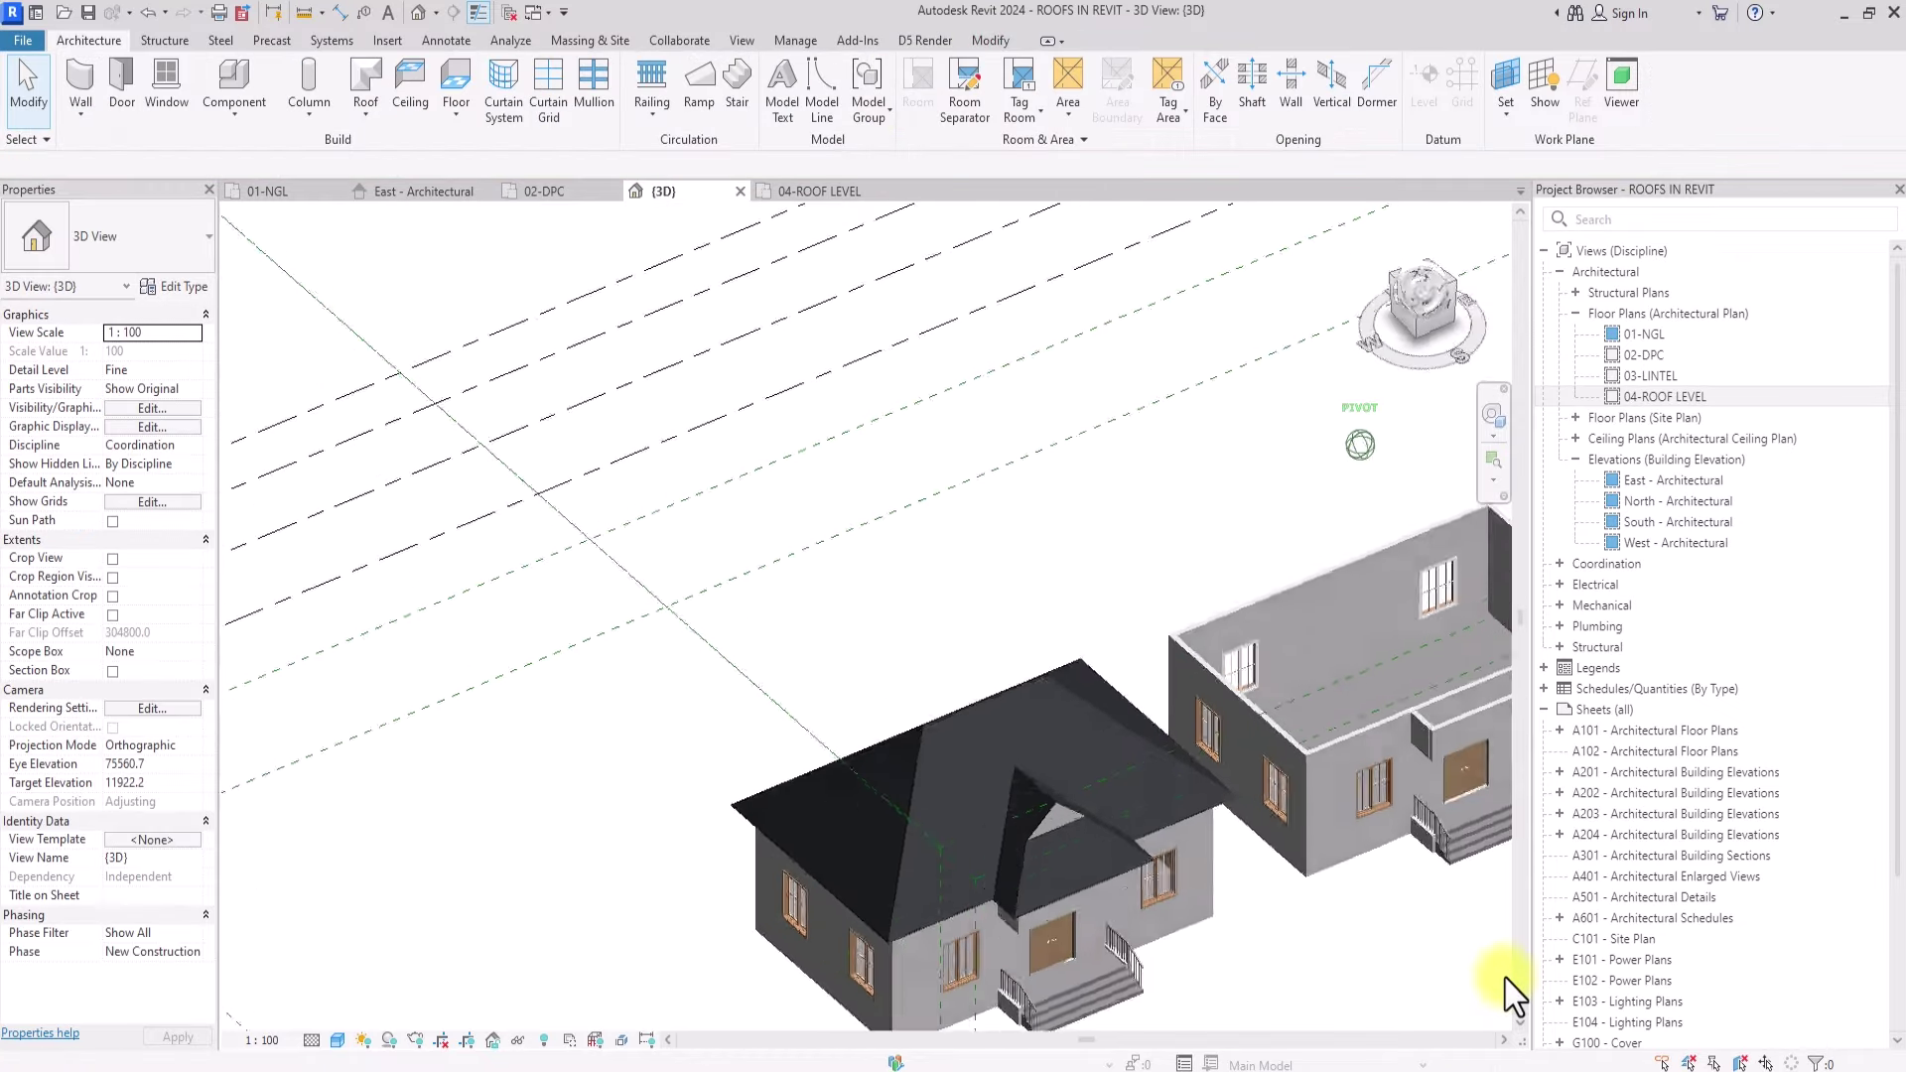
middle_click_drag(1505, 989, 1537, 1008)
scroll(1505, 978, "up", 2)
scroll(1505, 978, "up", 6)
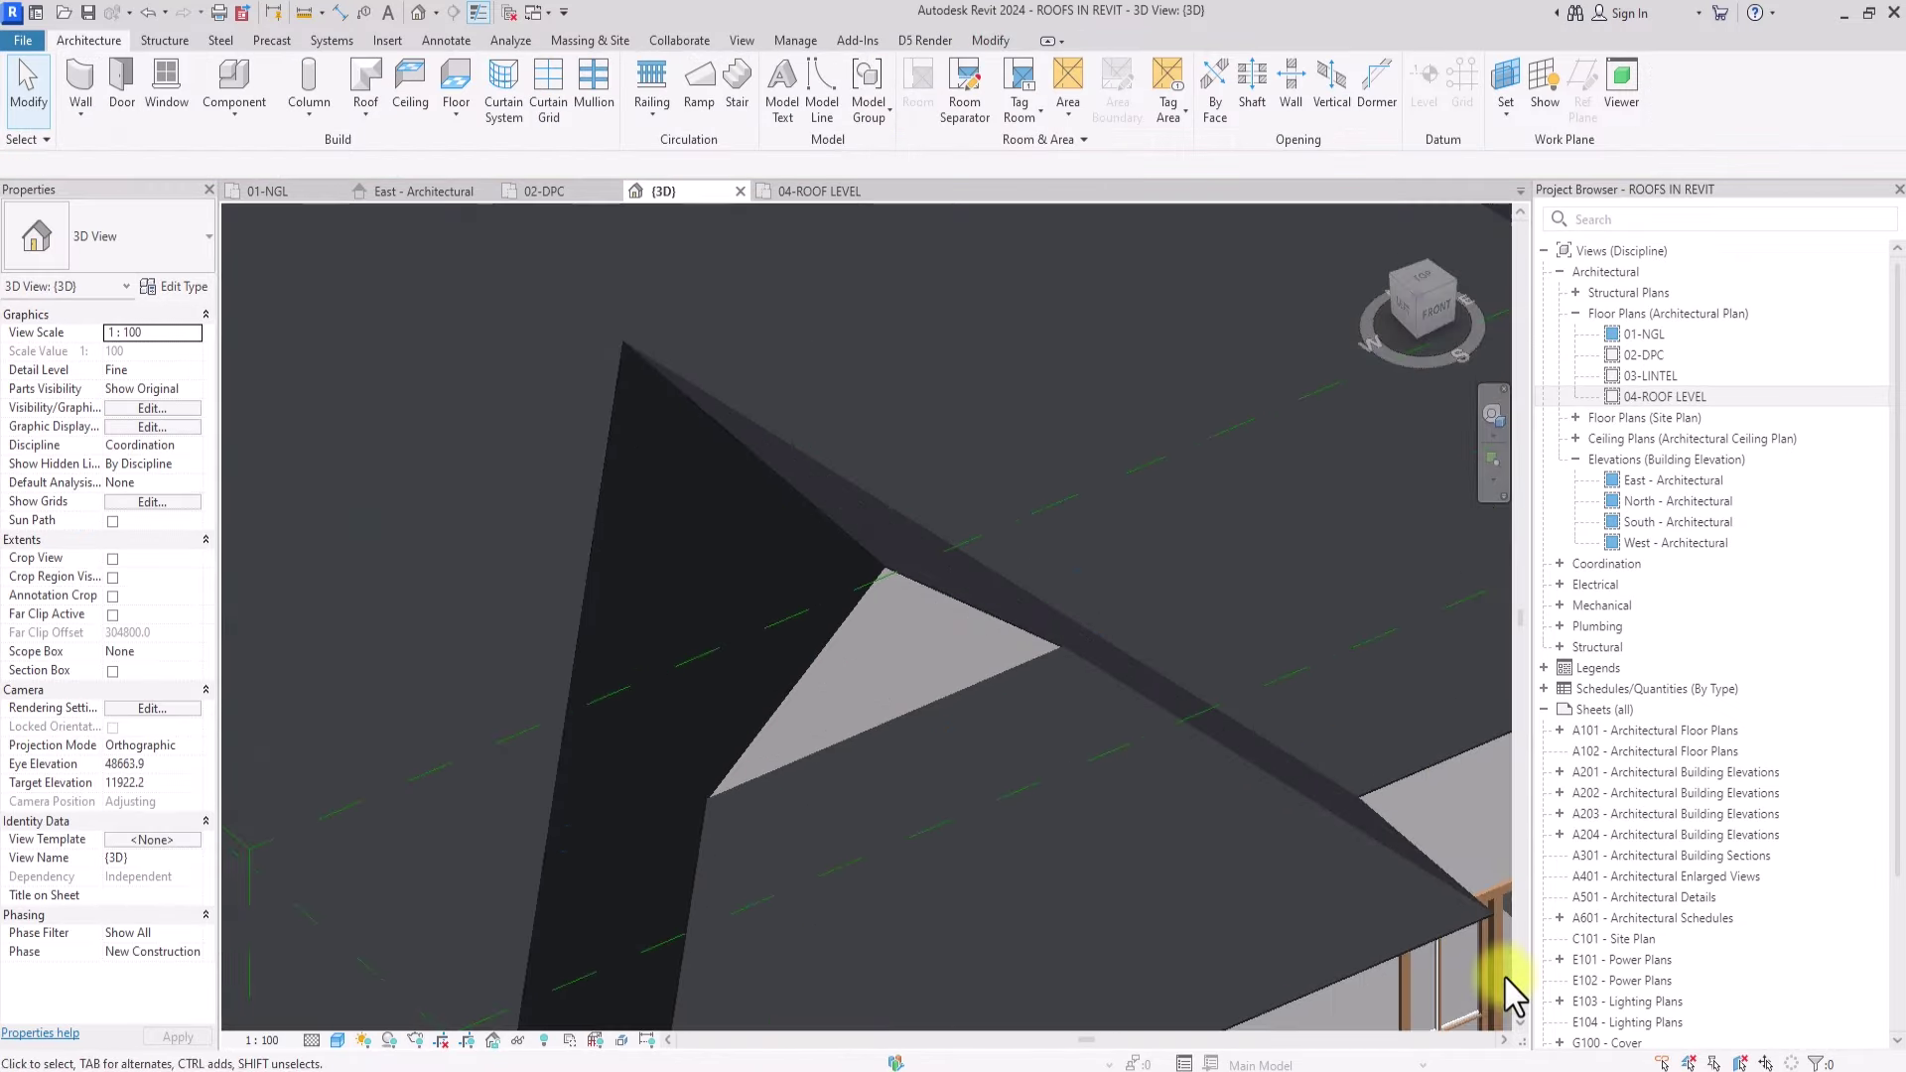
scroll(1505, 977, "down", 3)
scroll(1505, 977, "down", 3)
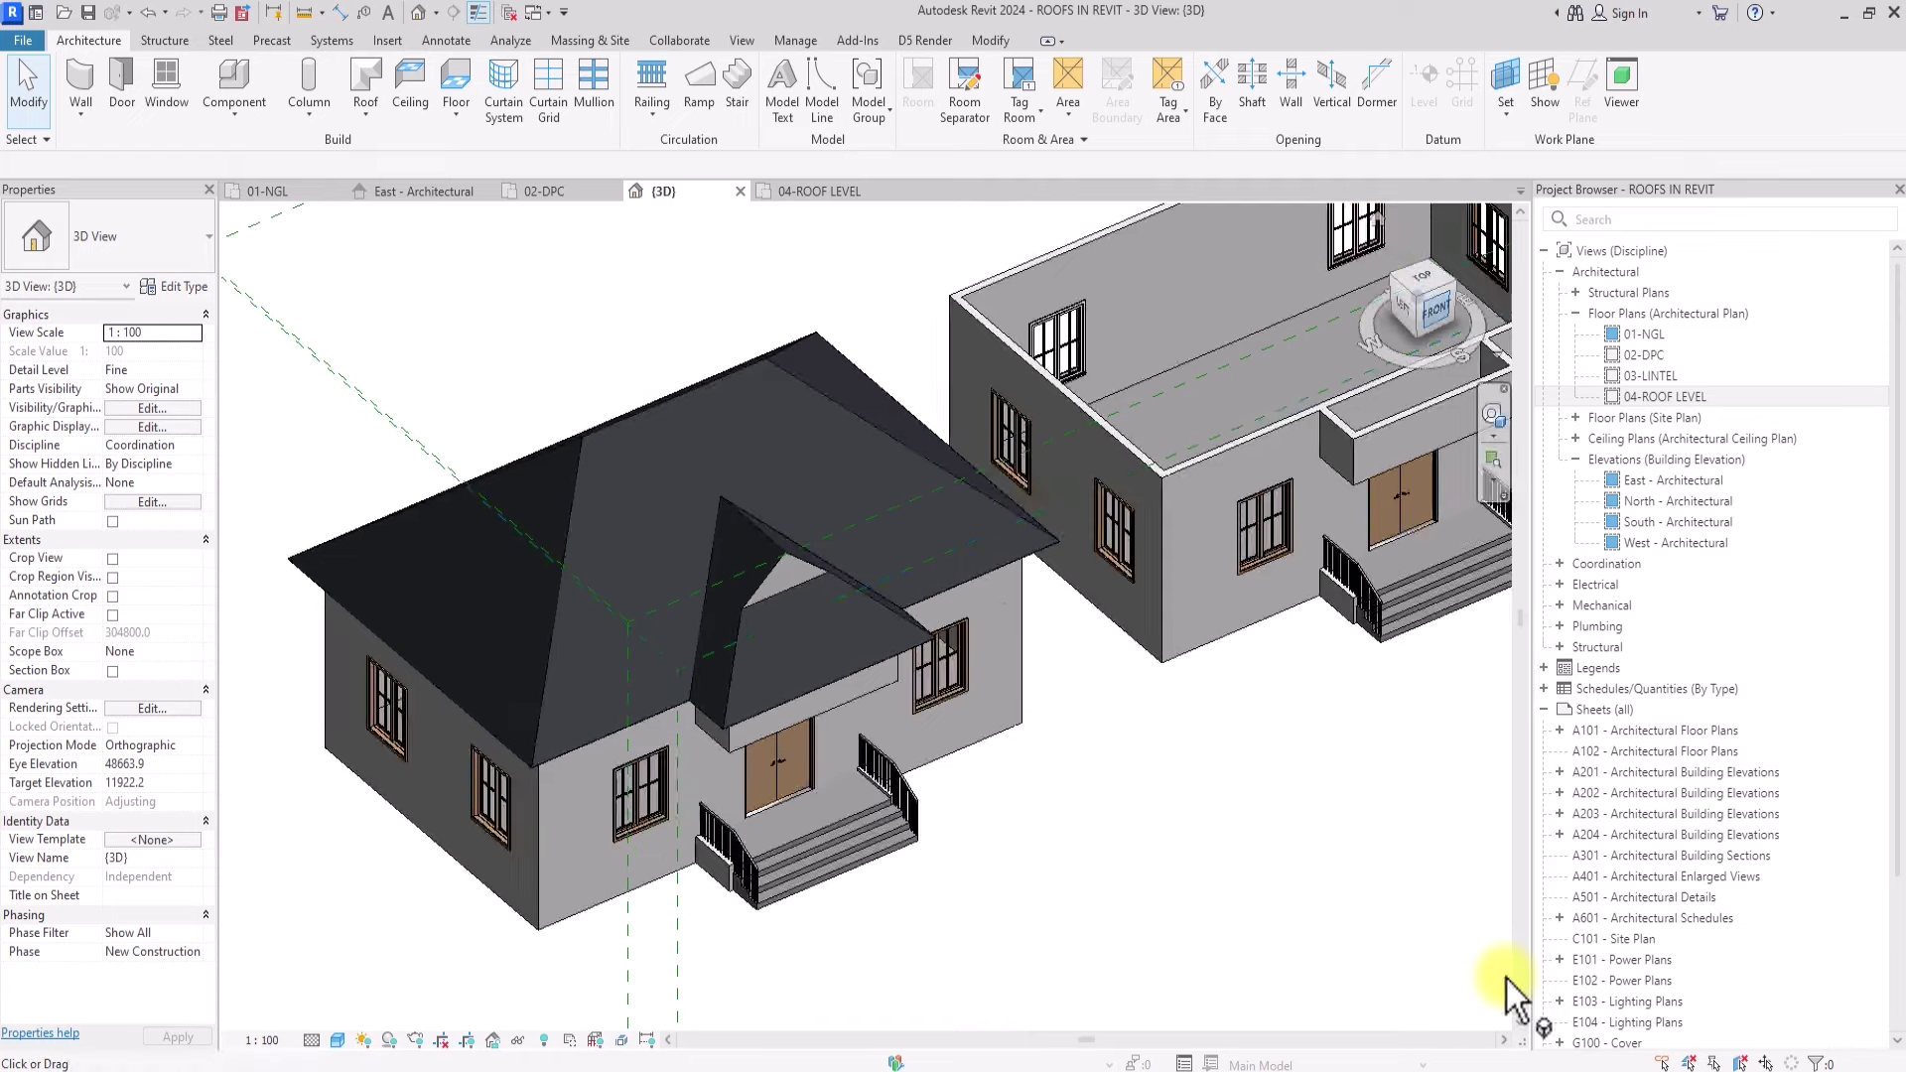
mouse_move(1505, 977)
middle_mouse_down("shift")
mouse_move(1207, 246)
mouse_move(1176, 264)
mouse_move(1506, 314)
mouse_move(231, 368)
middle_mouse_up("shift")
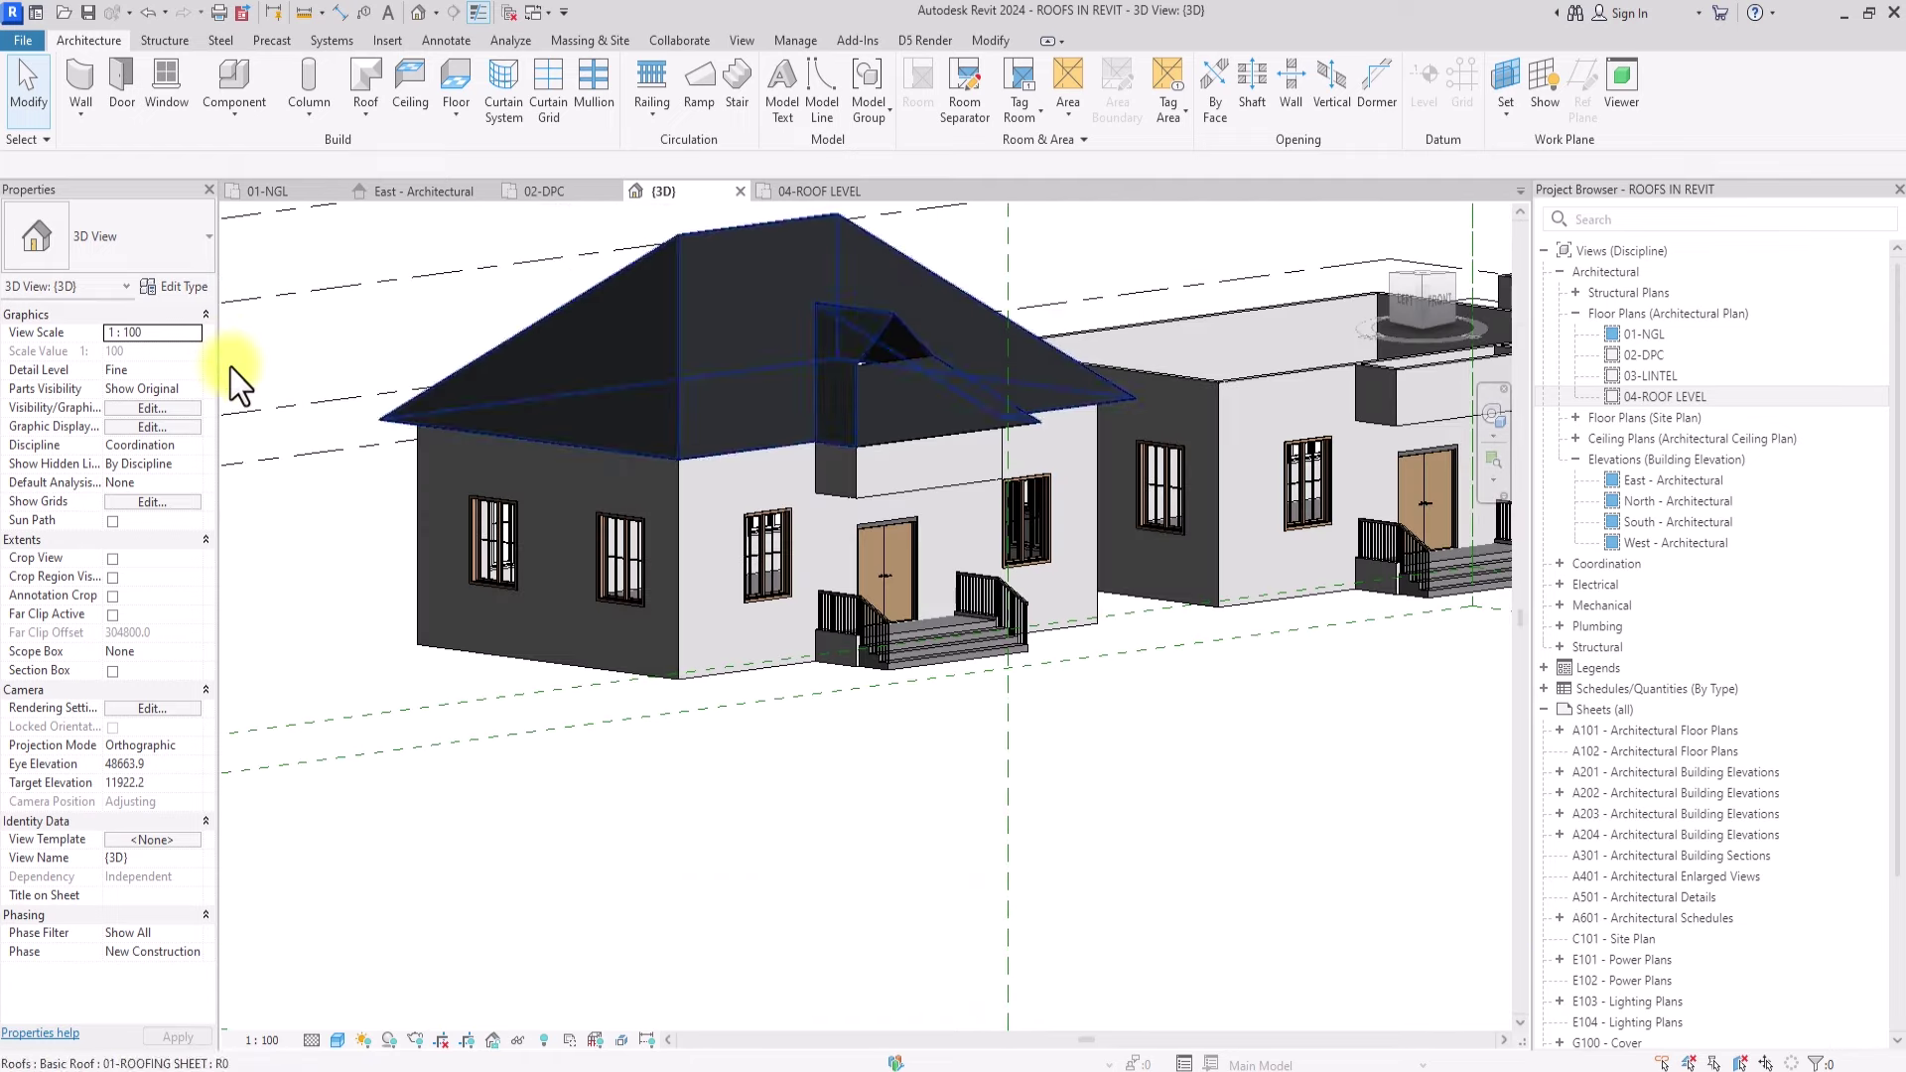
scroll(231, 367, "up", 2)
scroll(229, 364, "up", 5)
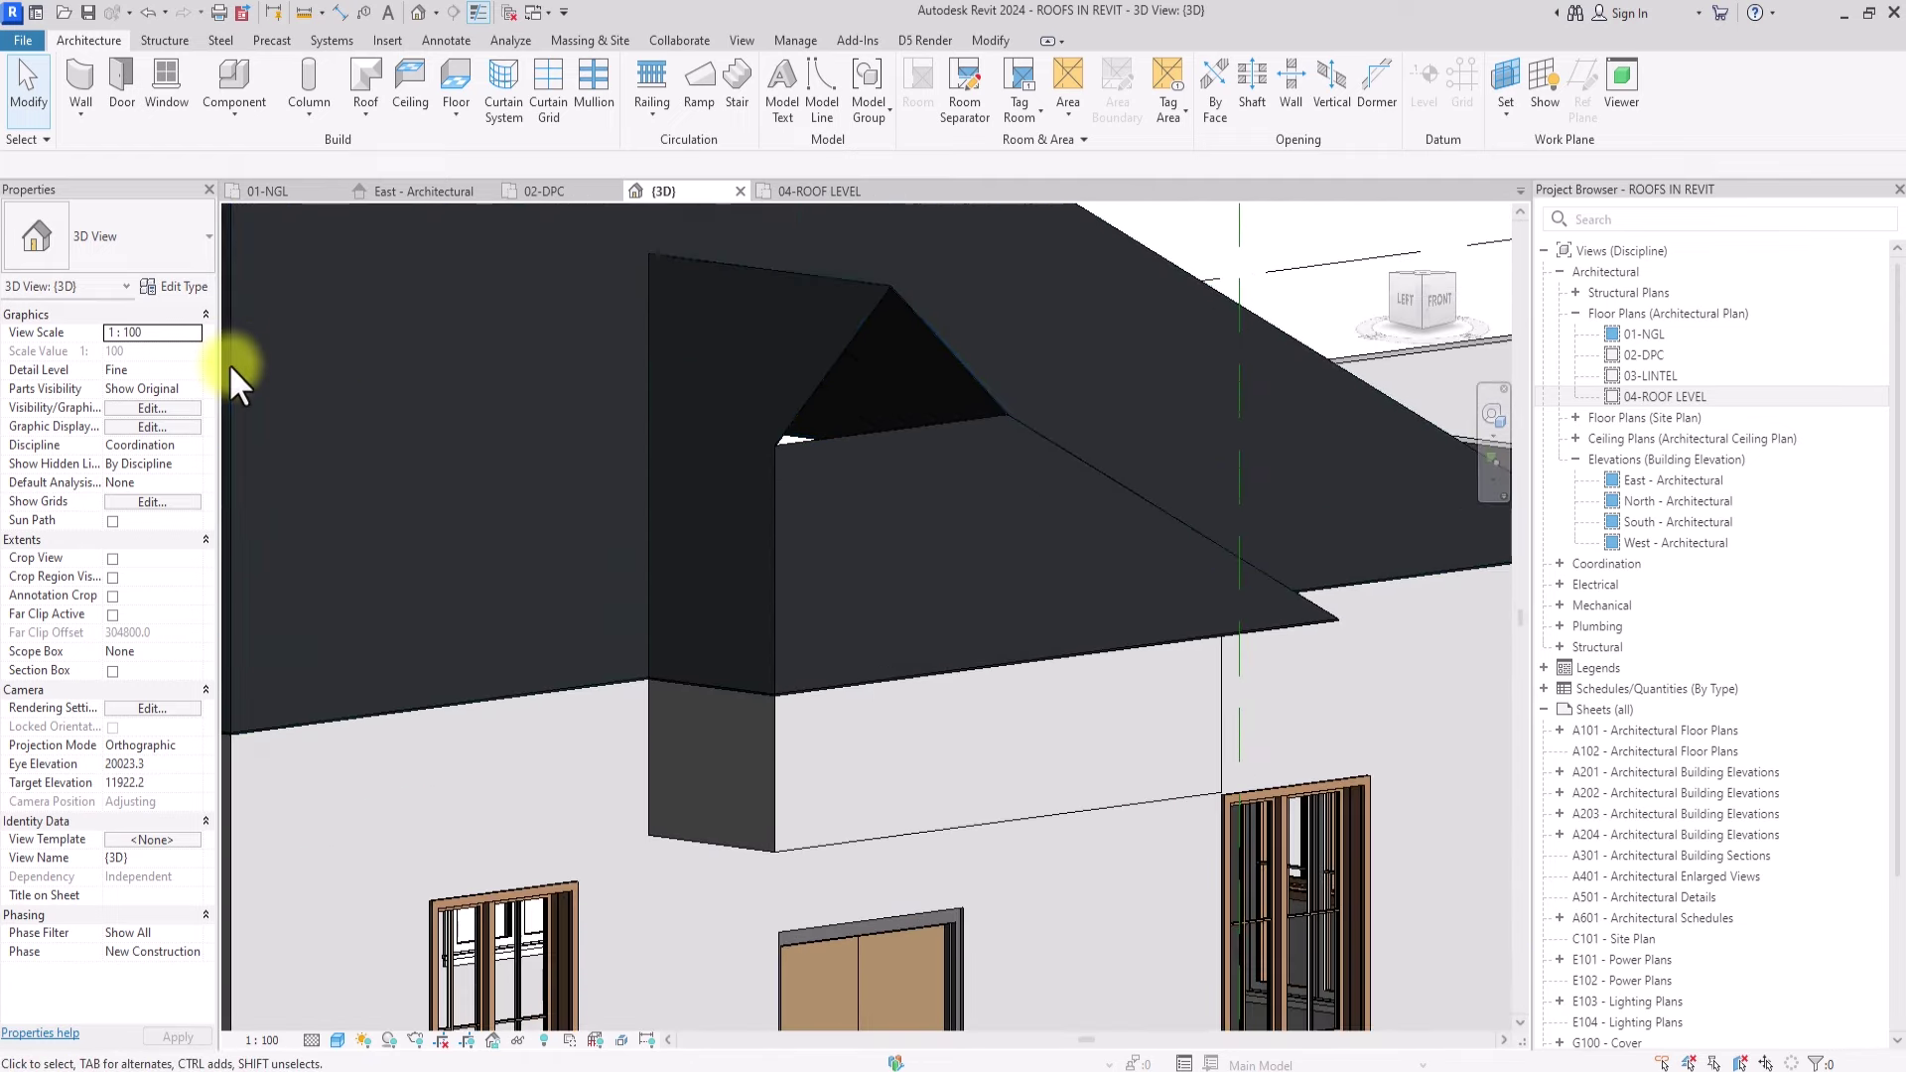
scroll(228, 363, "down", 8)
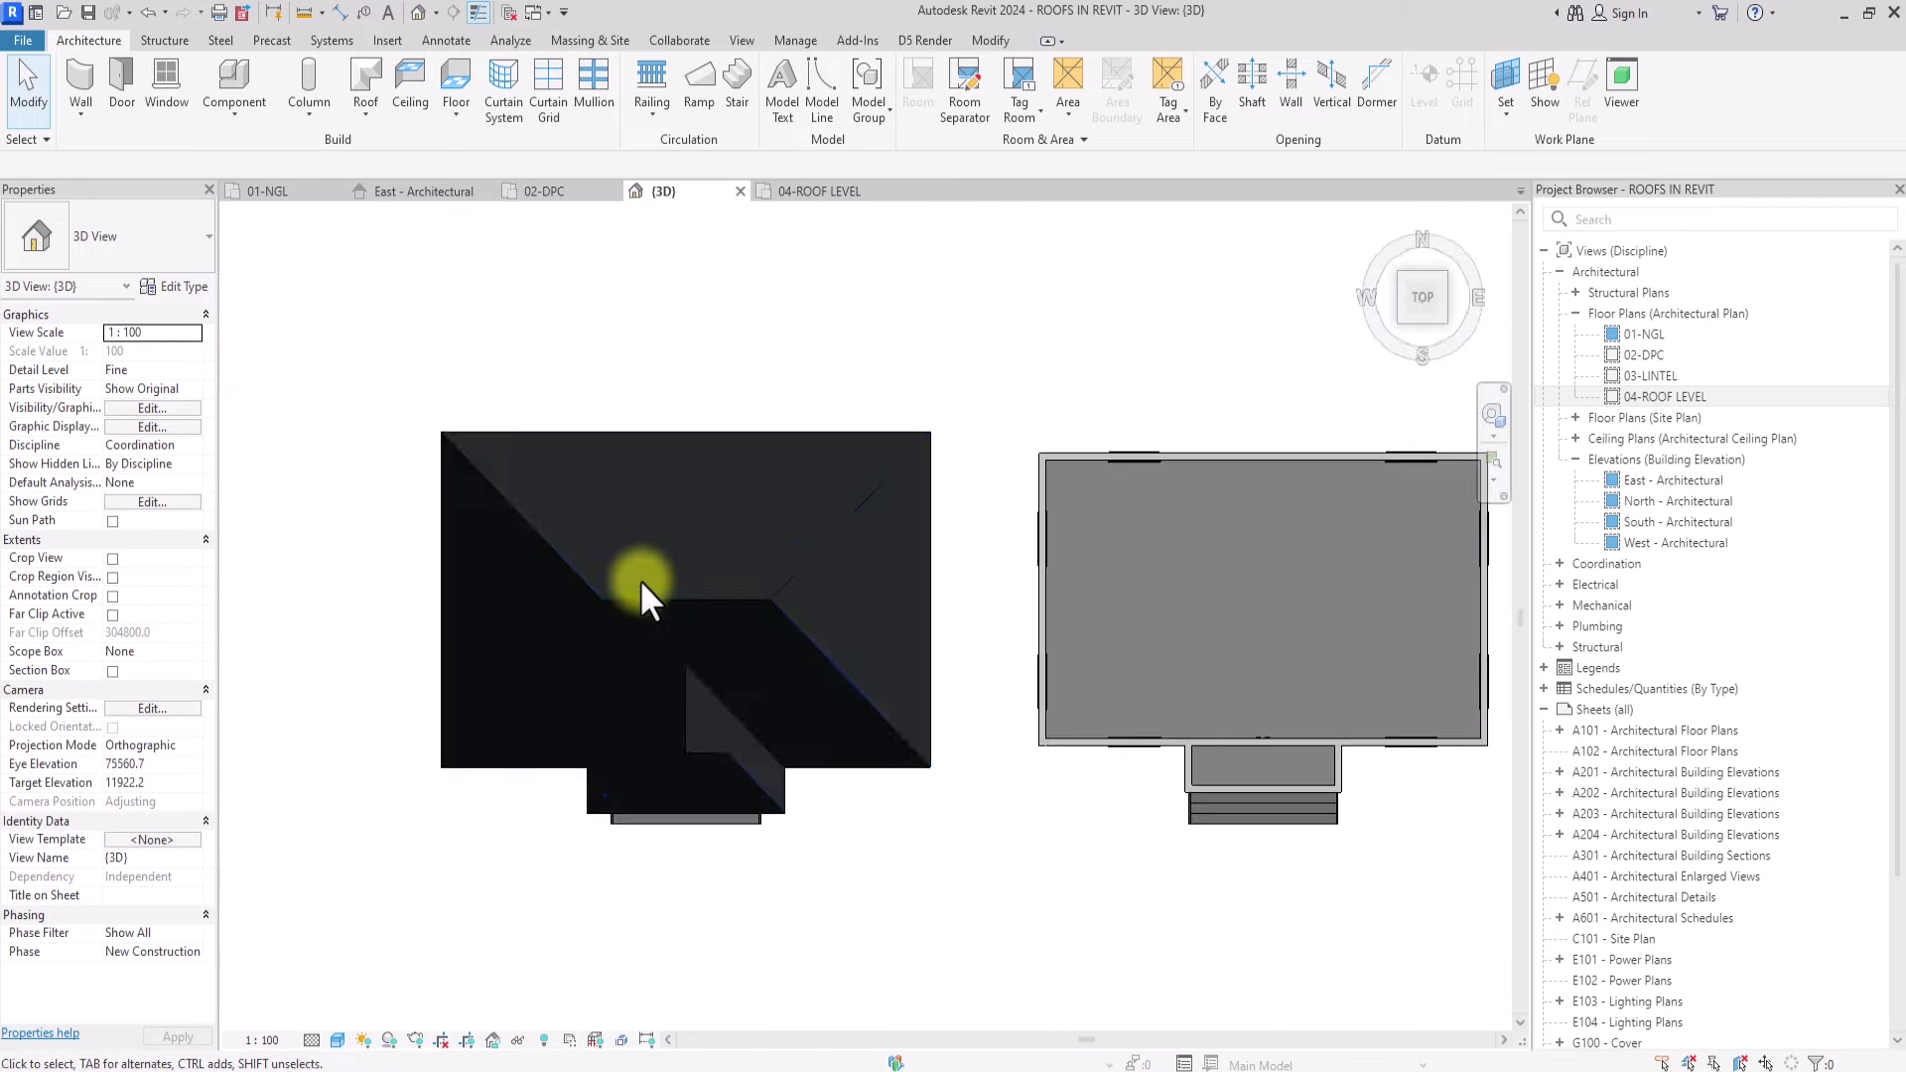
Step: Copy the first building's main roof to a spot behind it, partly overlapping the original
left_click(639, 589)
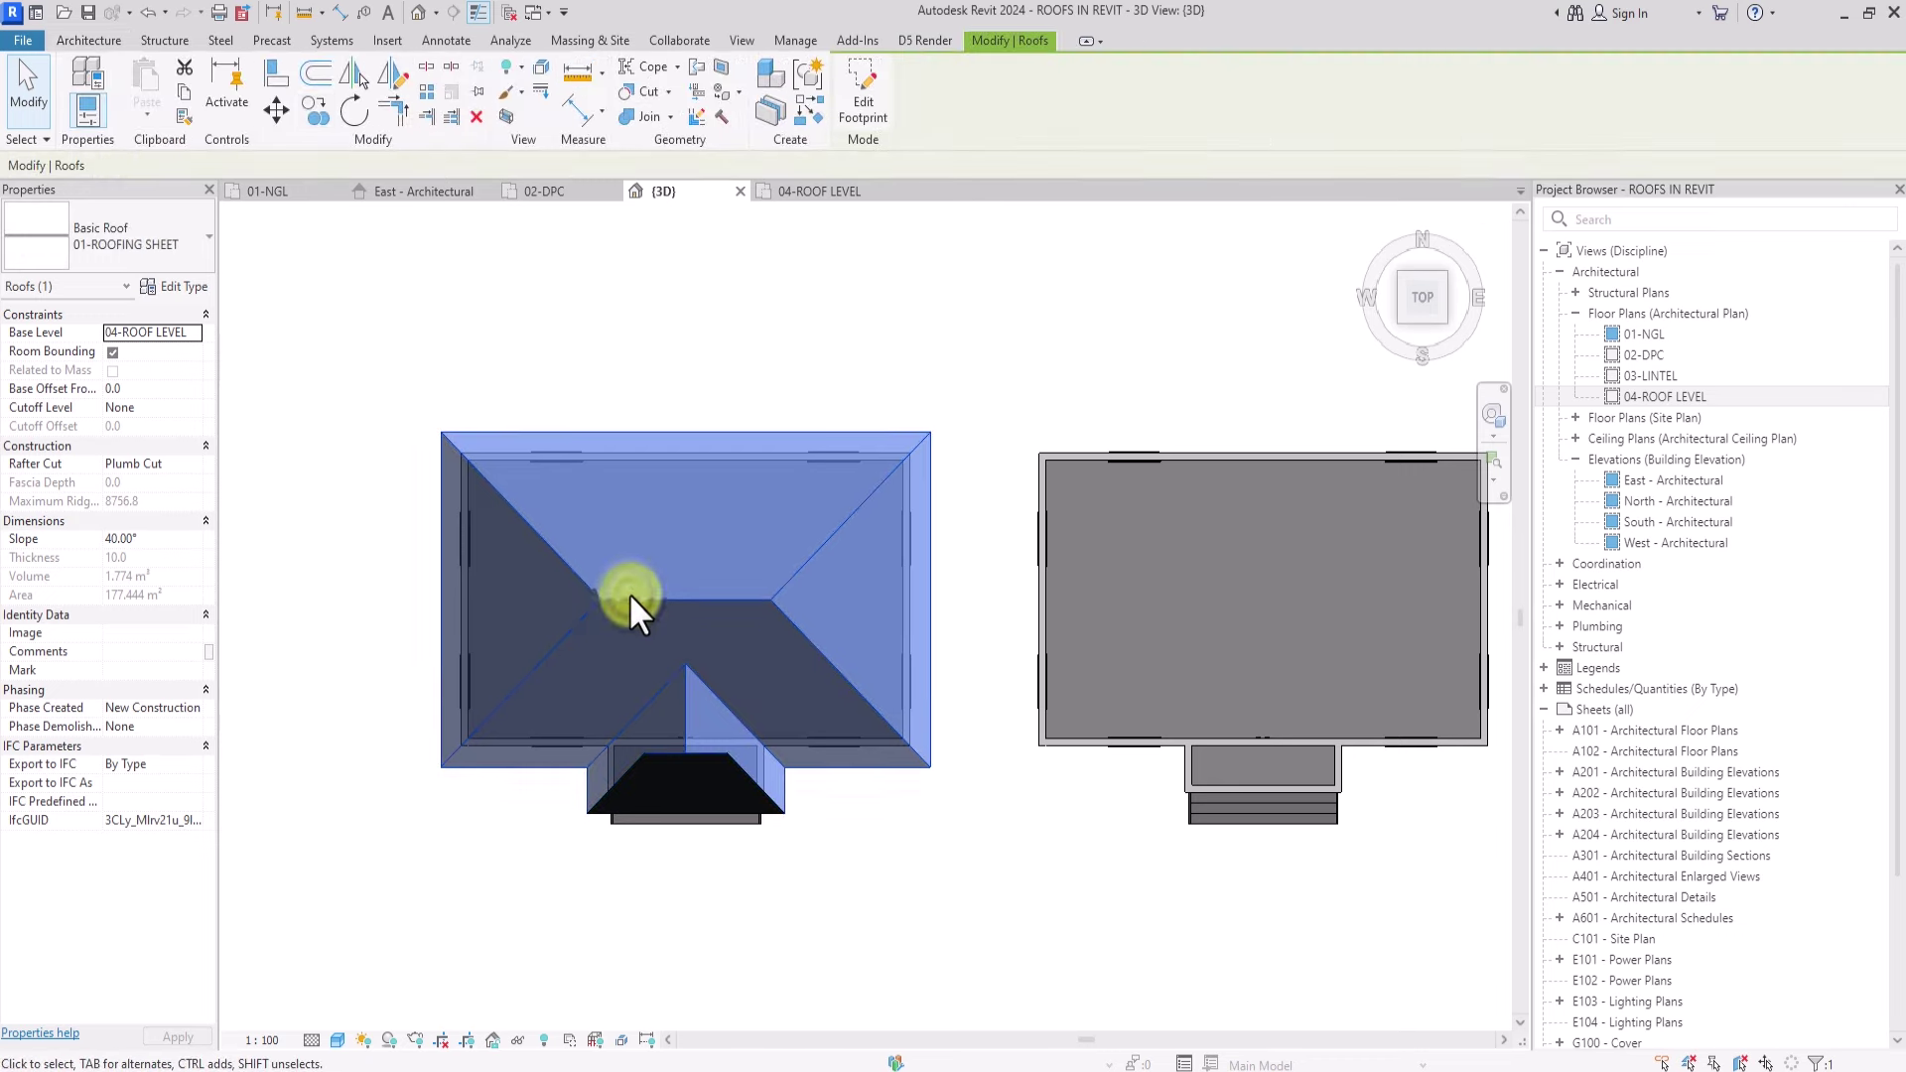
left_click(315, 111)
left_click(694, 629)
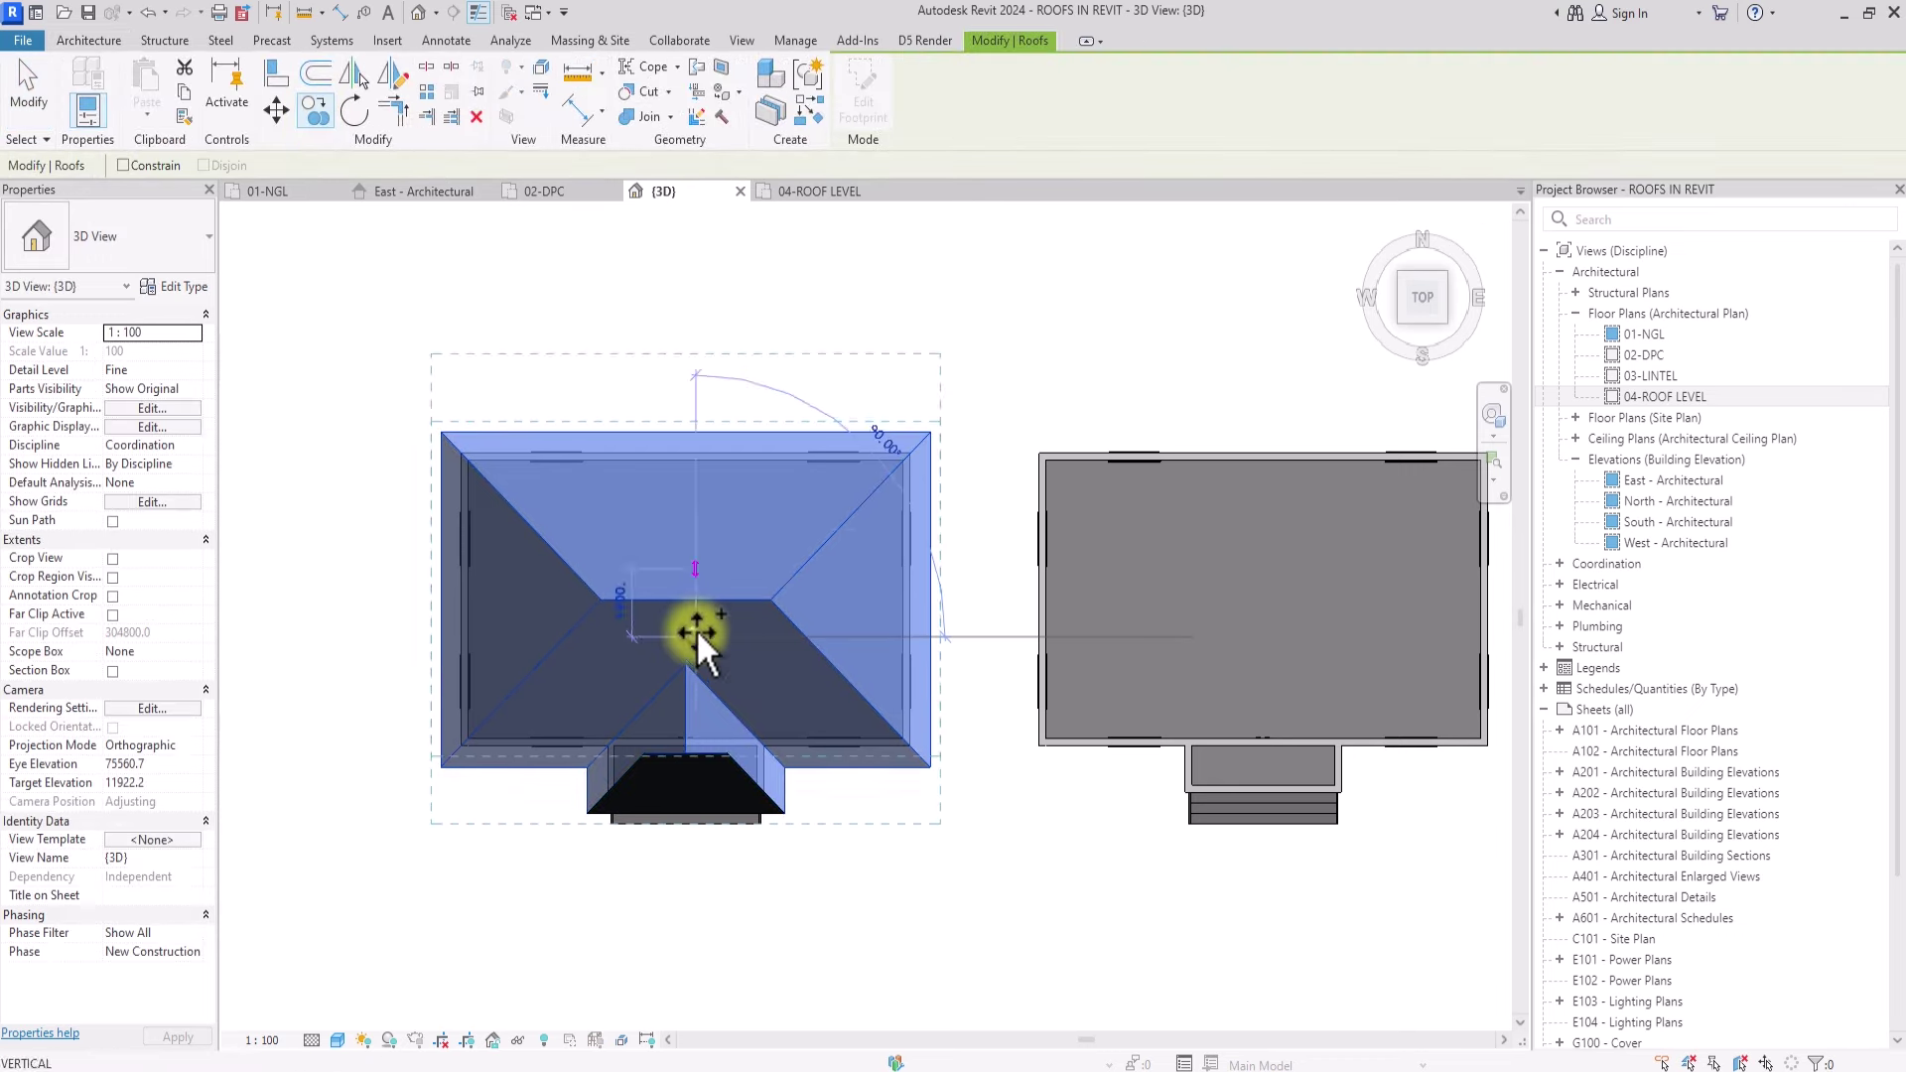
key("Escape")
key("Escape")
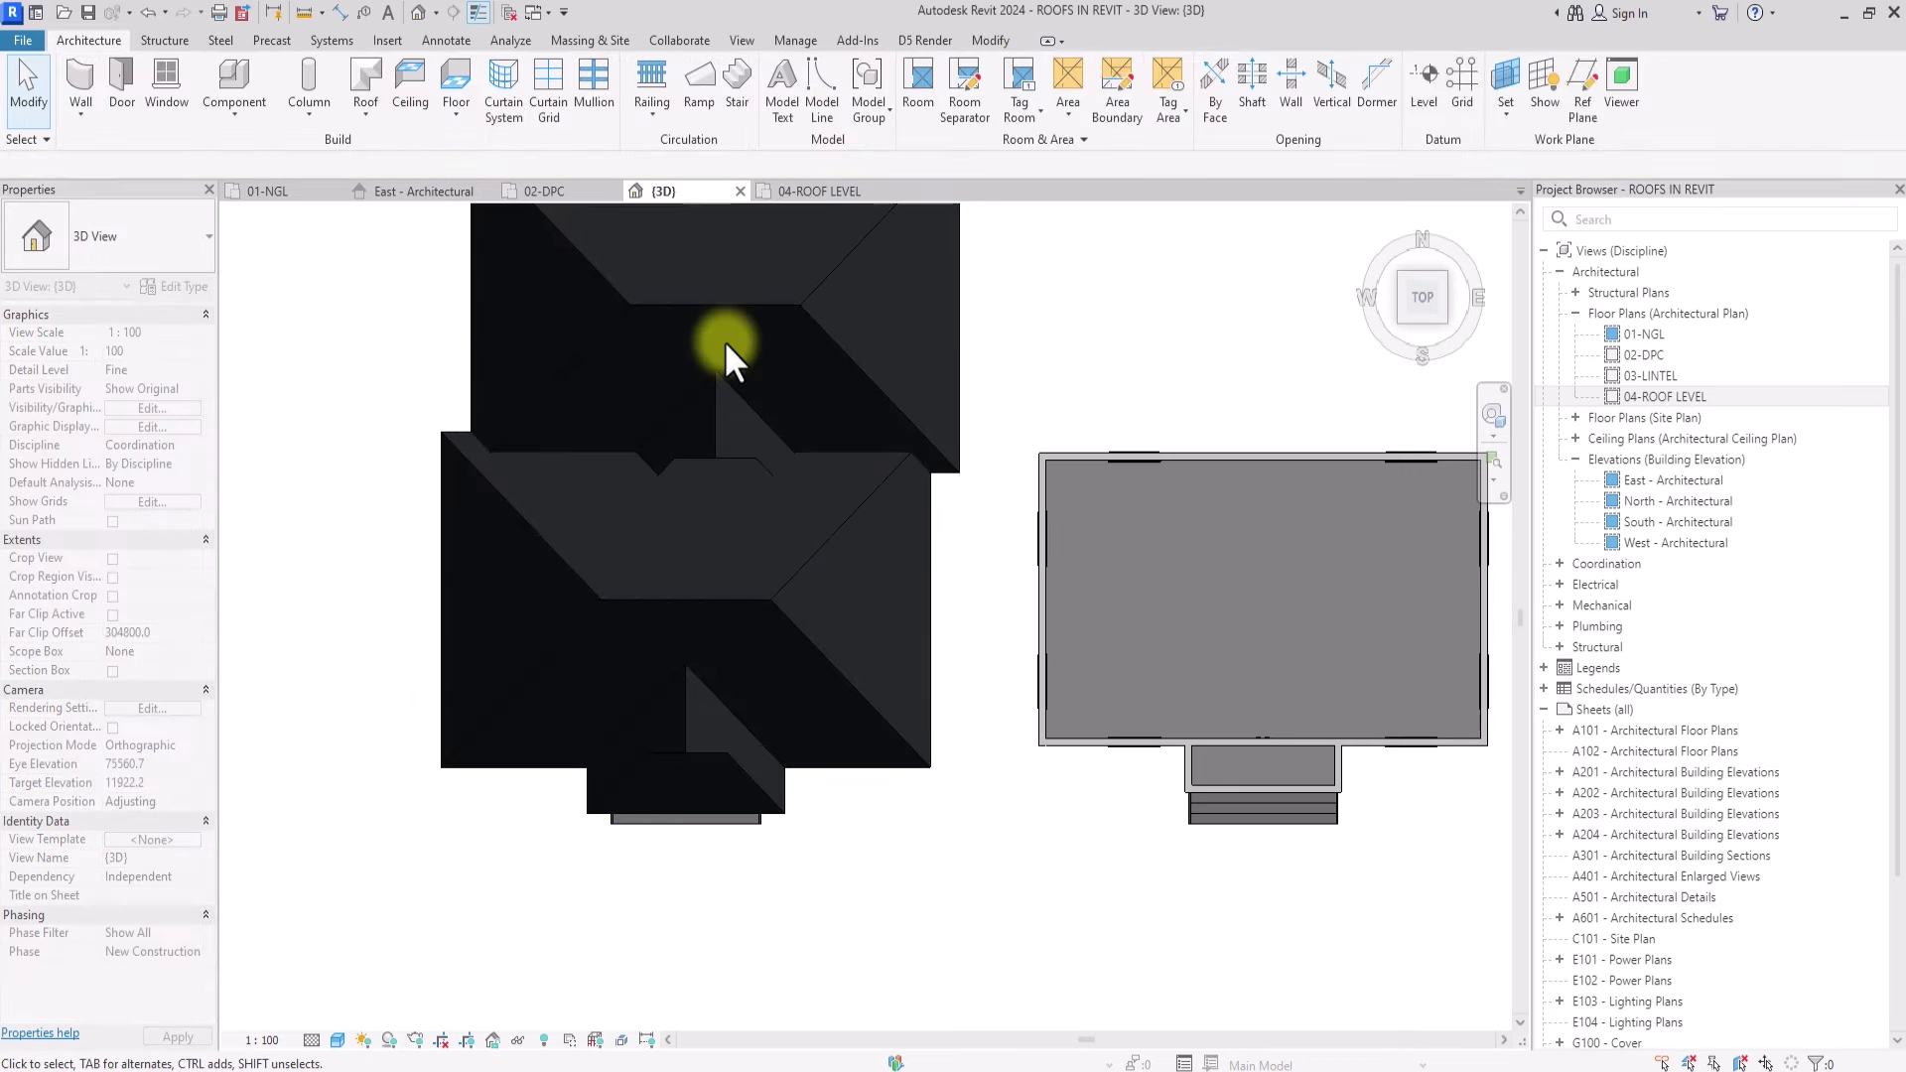
Step: Duplicate the copied roof's type as 02-RICH CAP
middle_click_drag(724, 342, 795, 468)
left_click(862, 426)
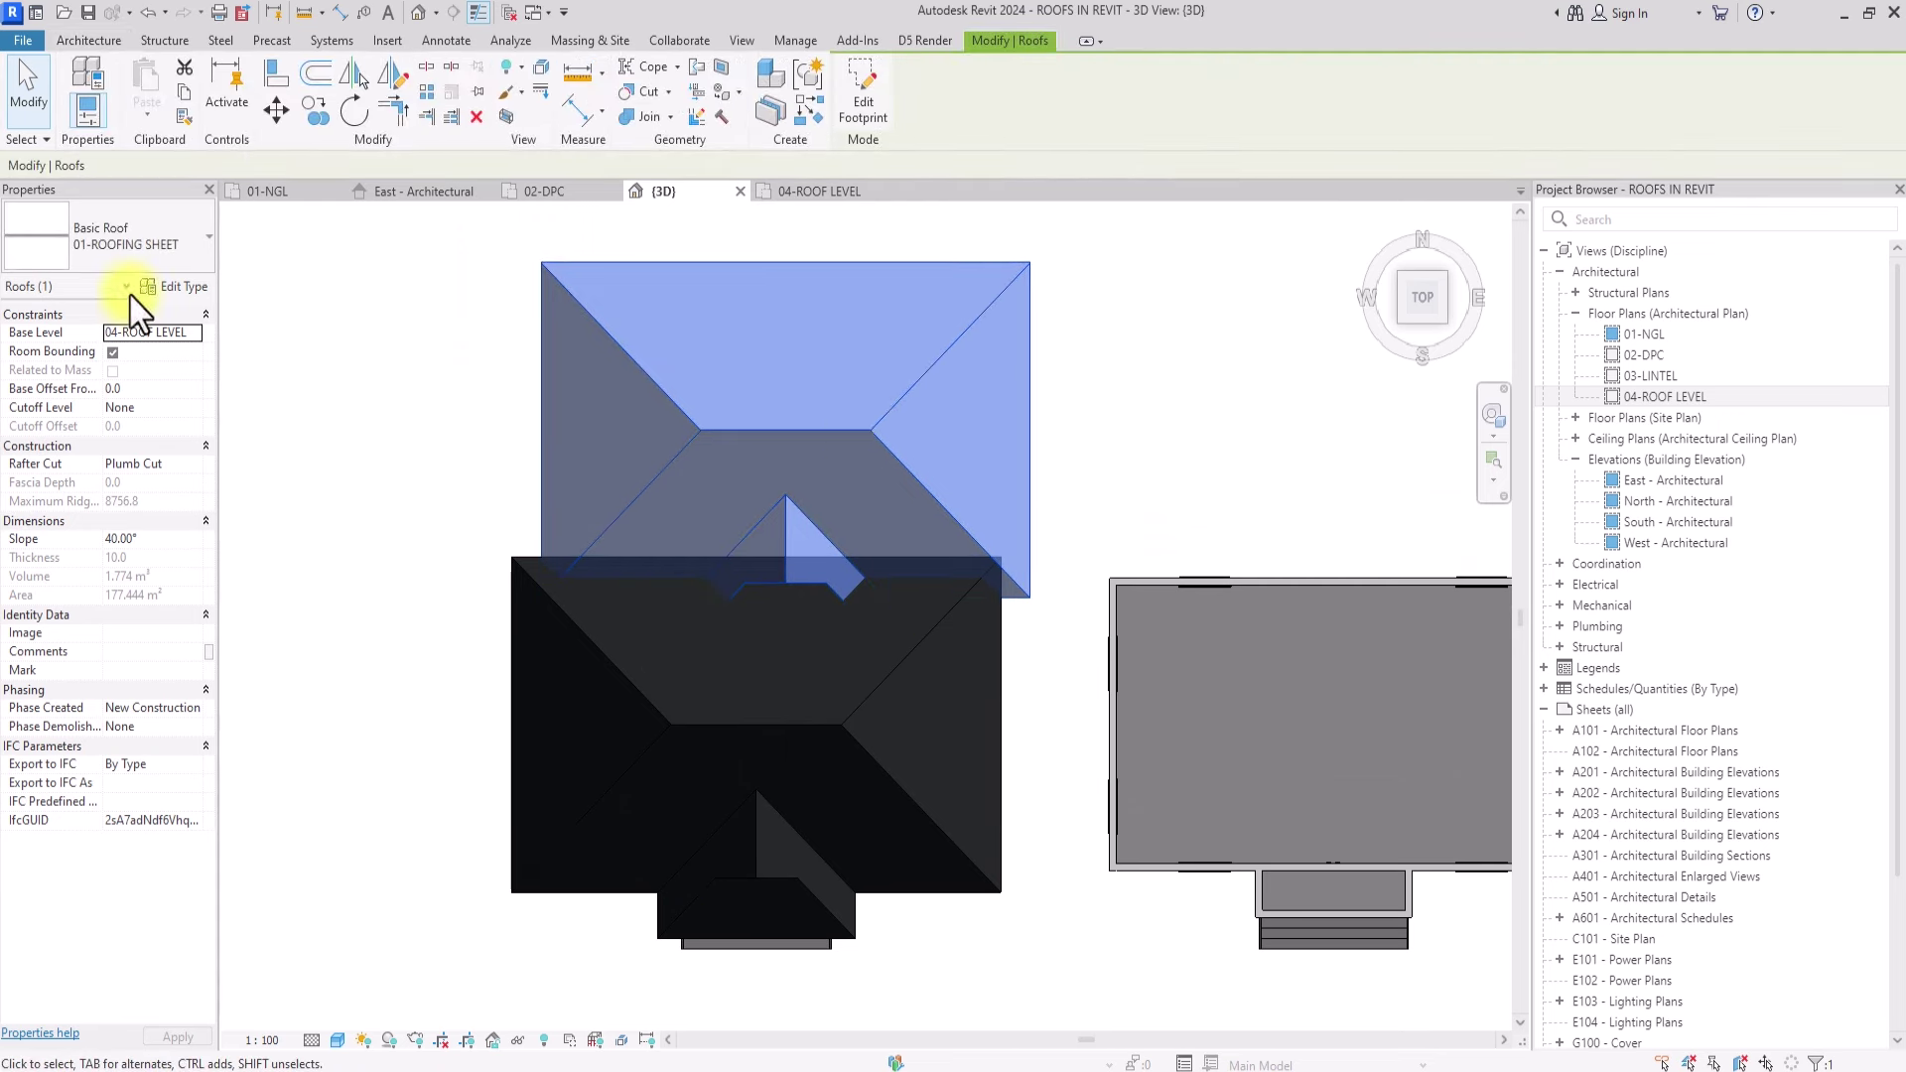
left_click(166, 290)
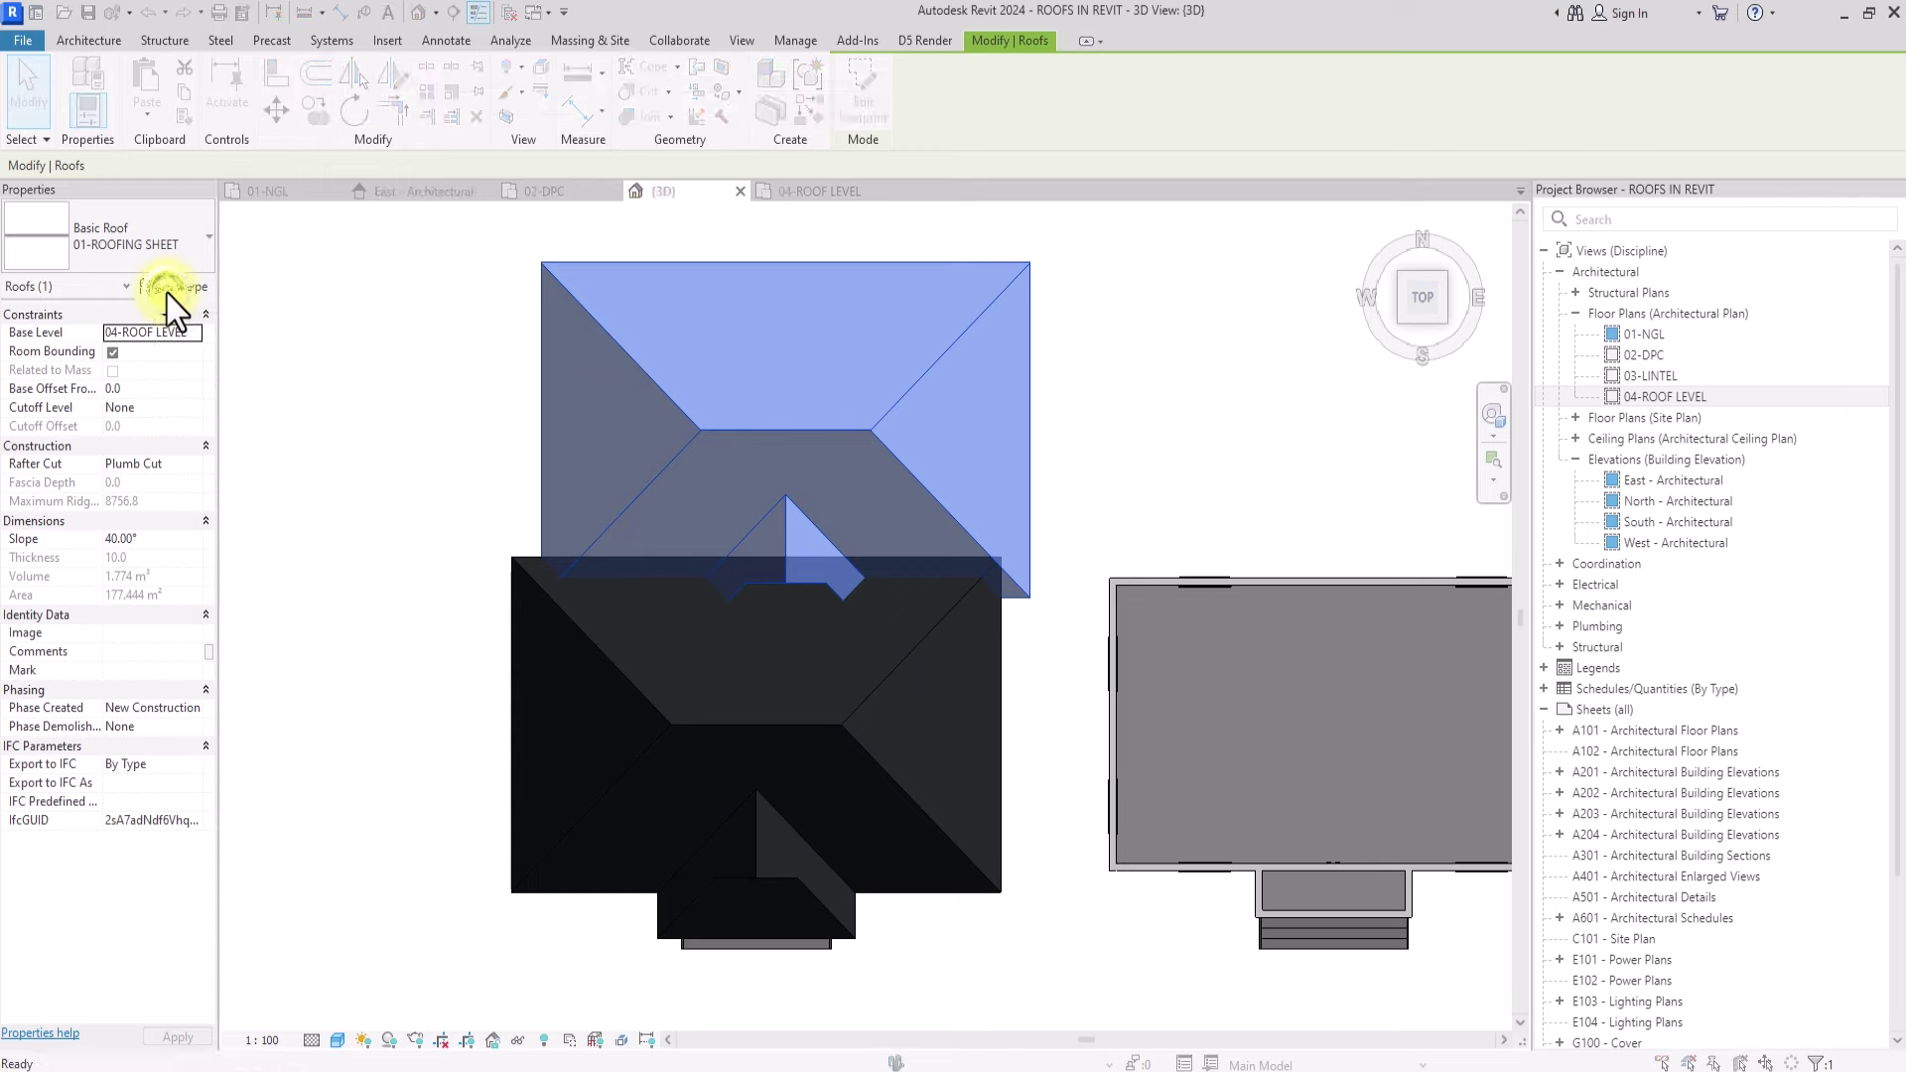
left_click(799, 104)
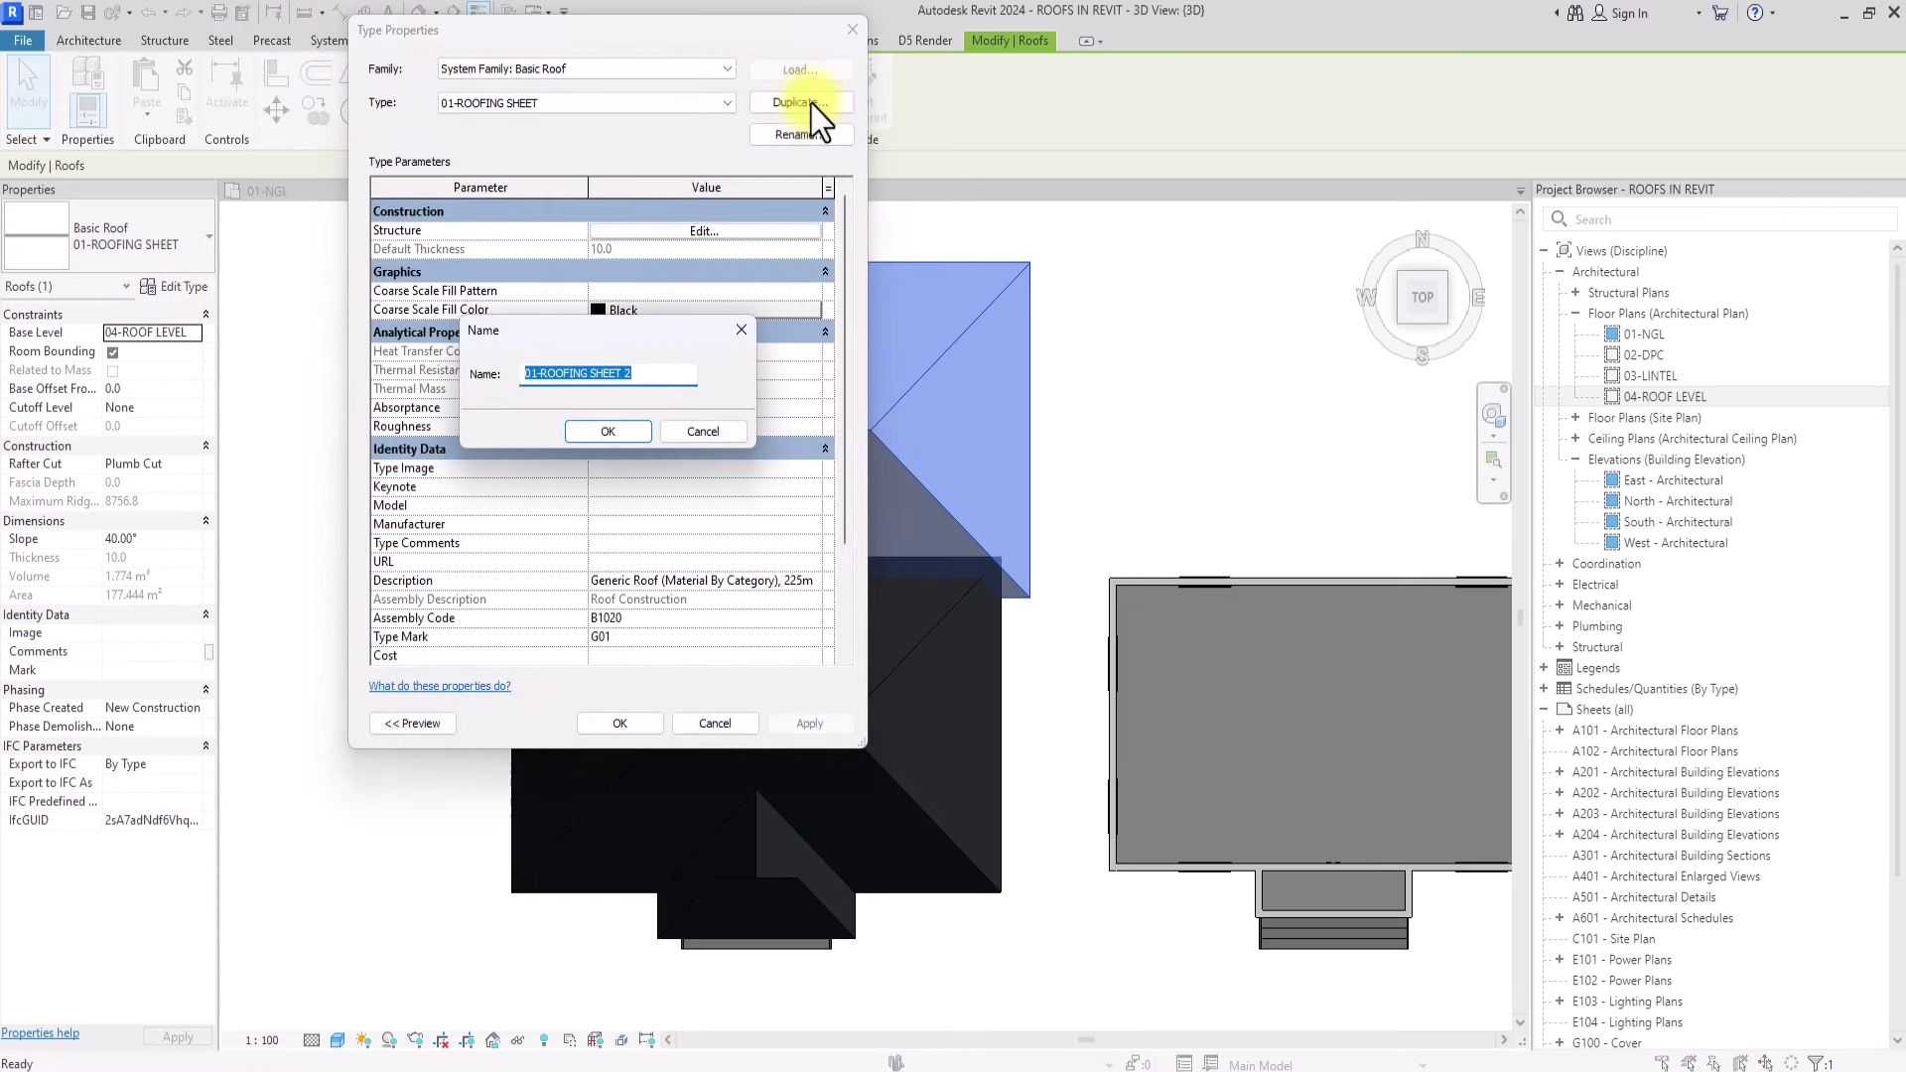
key("BackSpace")
left_click(621, 429)
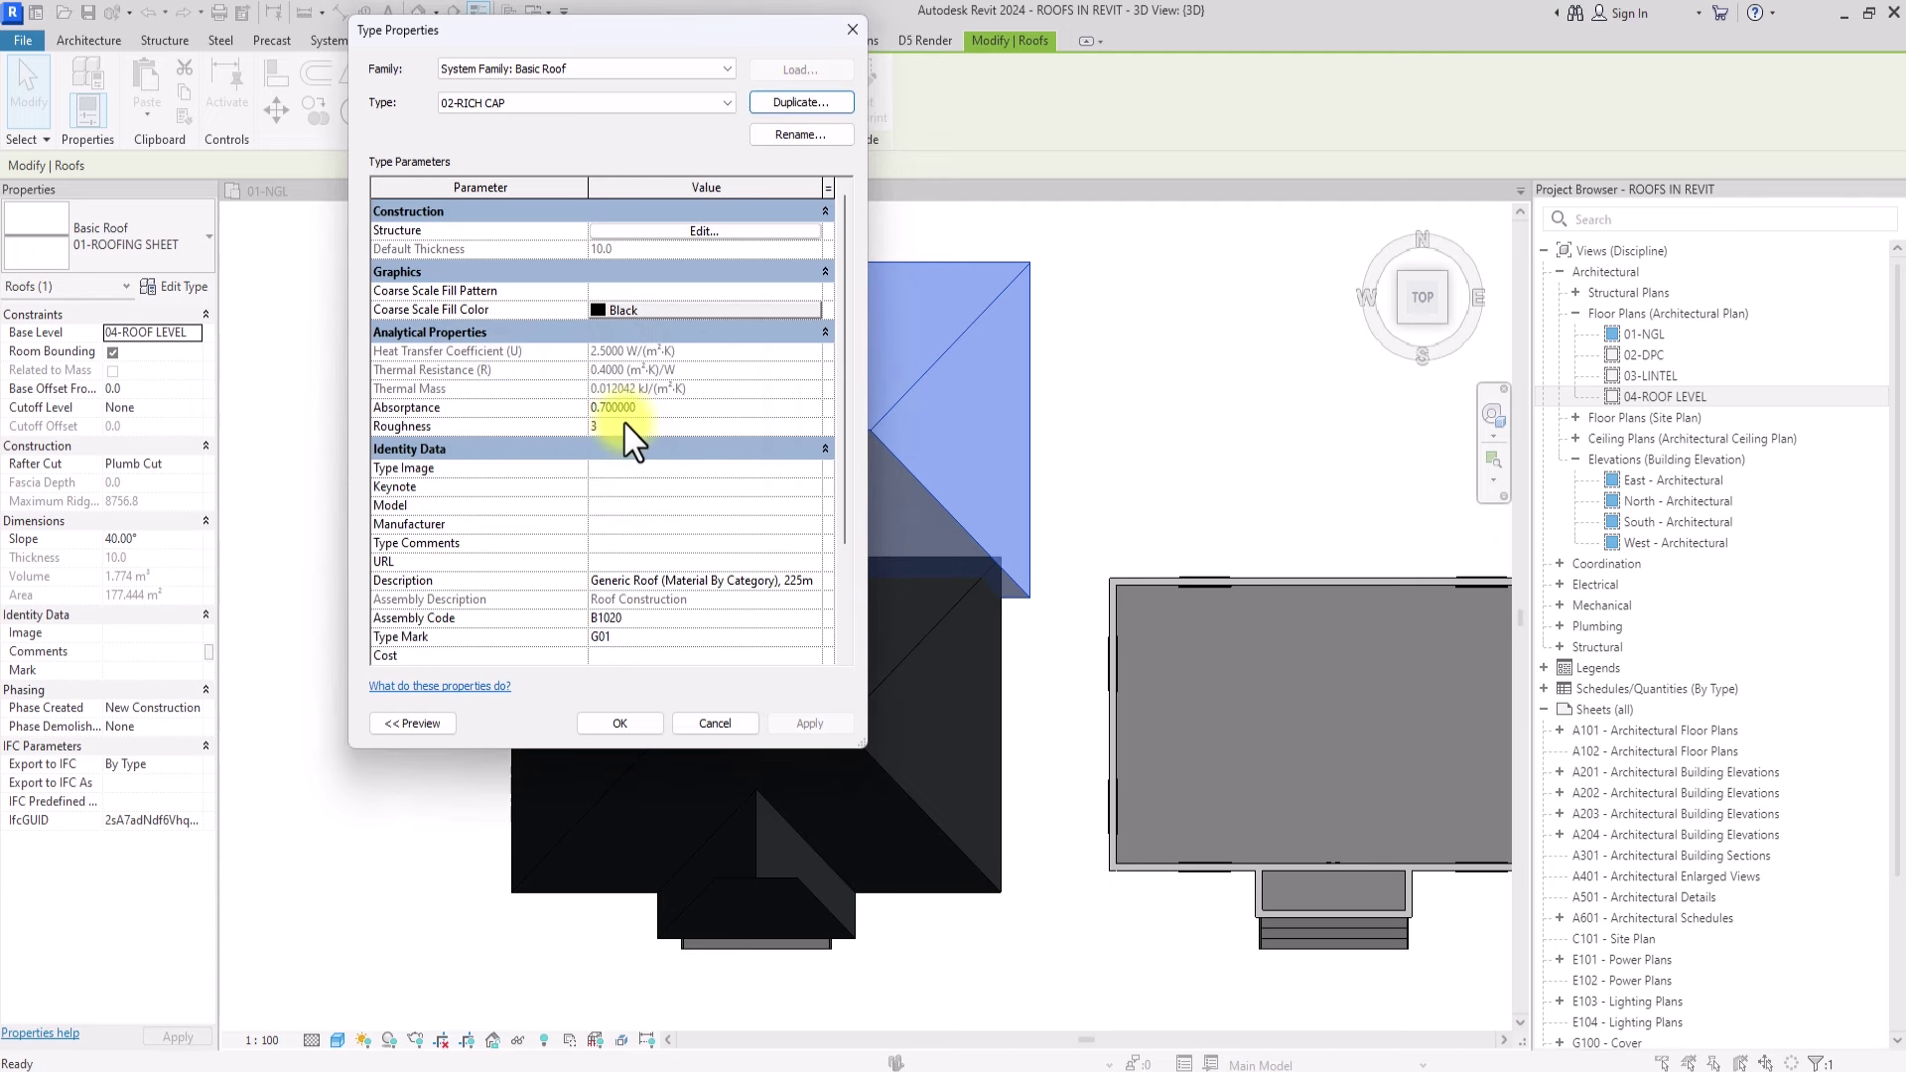
Step: Set the new type's structure layer to 30 thick and assign it a duplicate of 01-ROOF SHEET named 02-RICH CAP
left_click(706, 236)
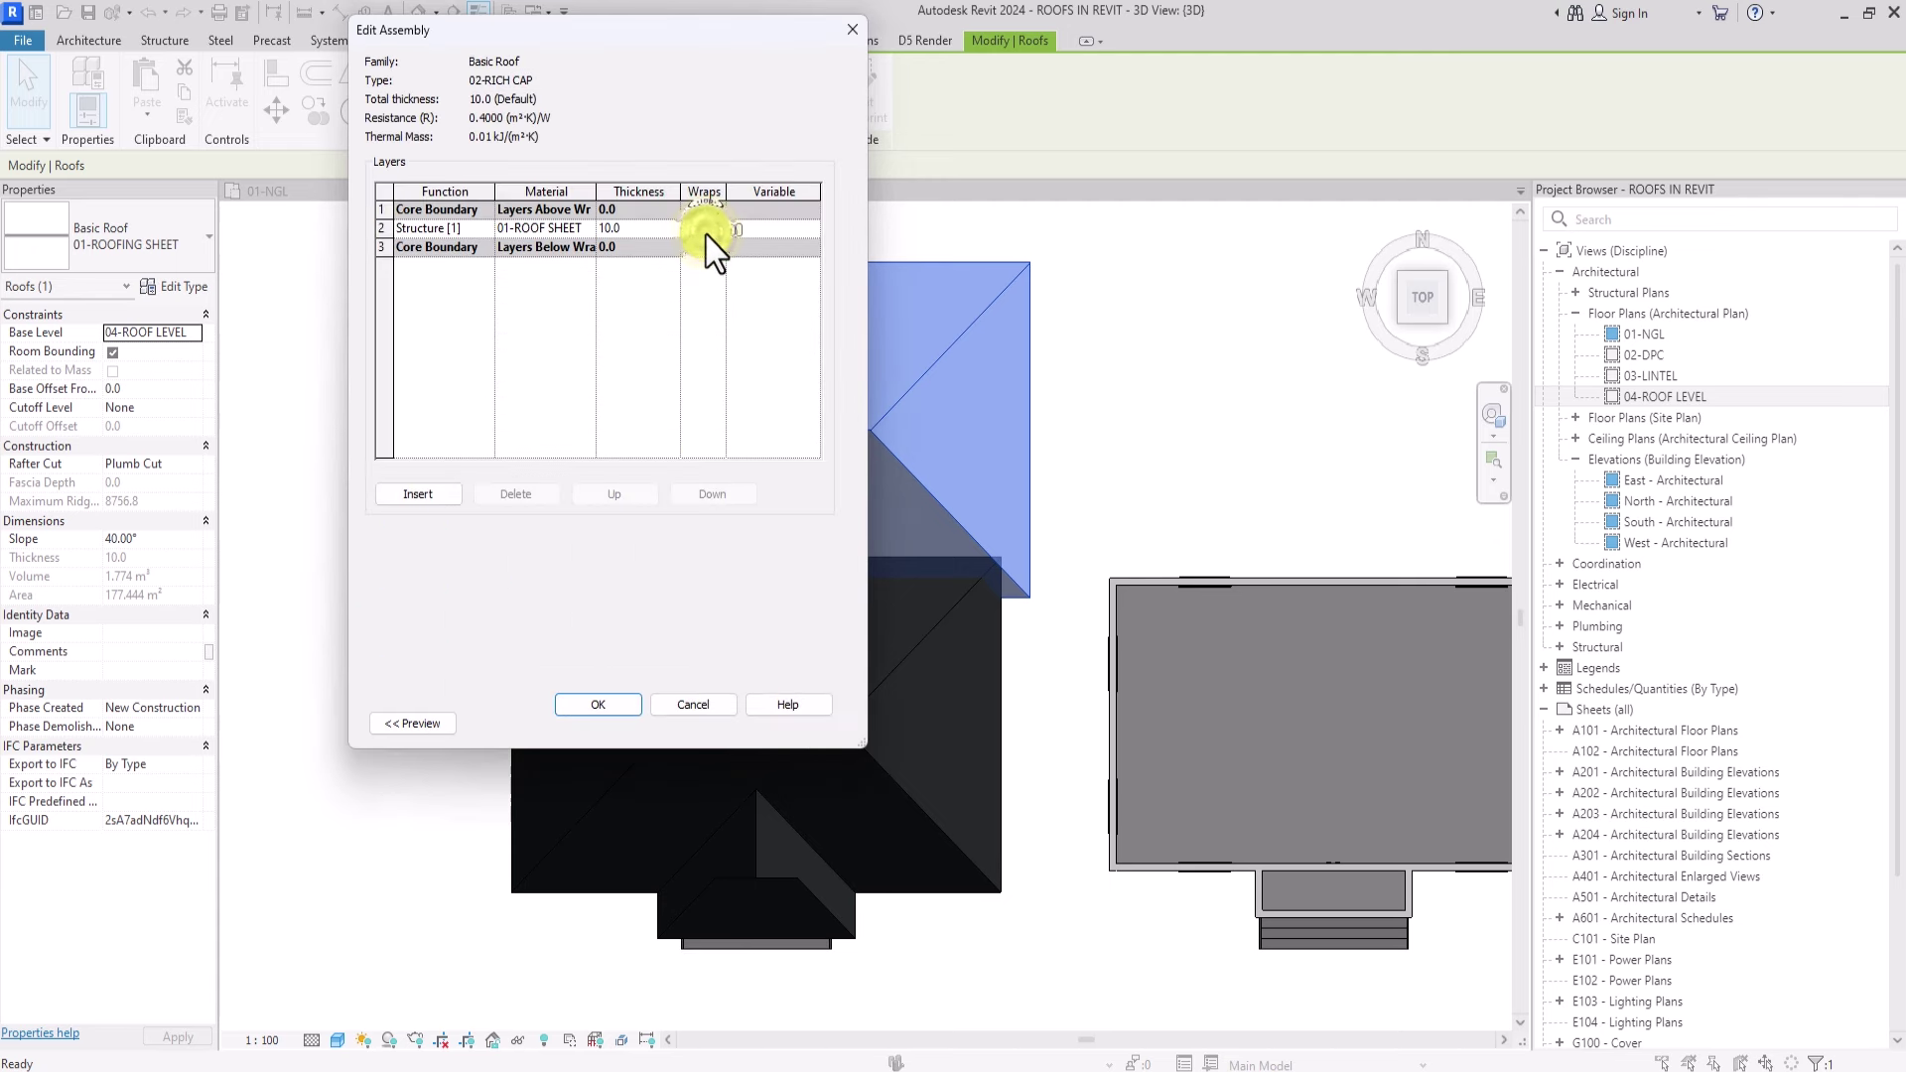
left_click(635, 229)
left_click(594, 236)
left_click(593, 237)
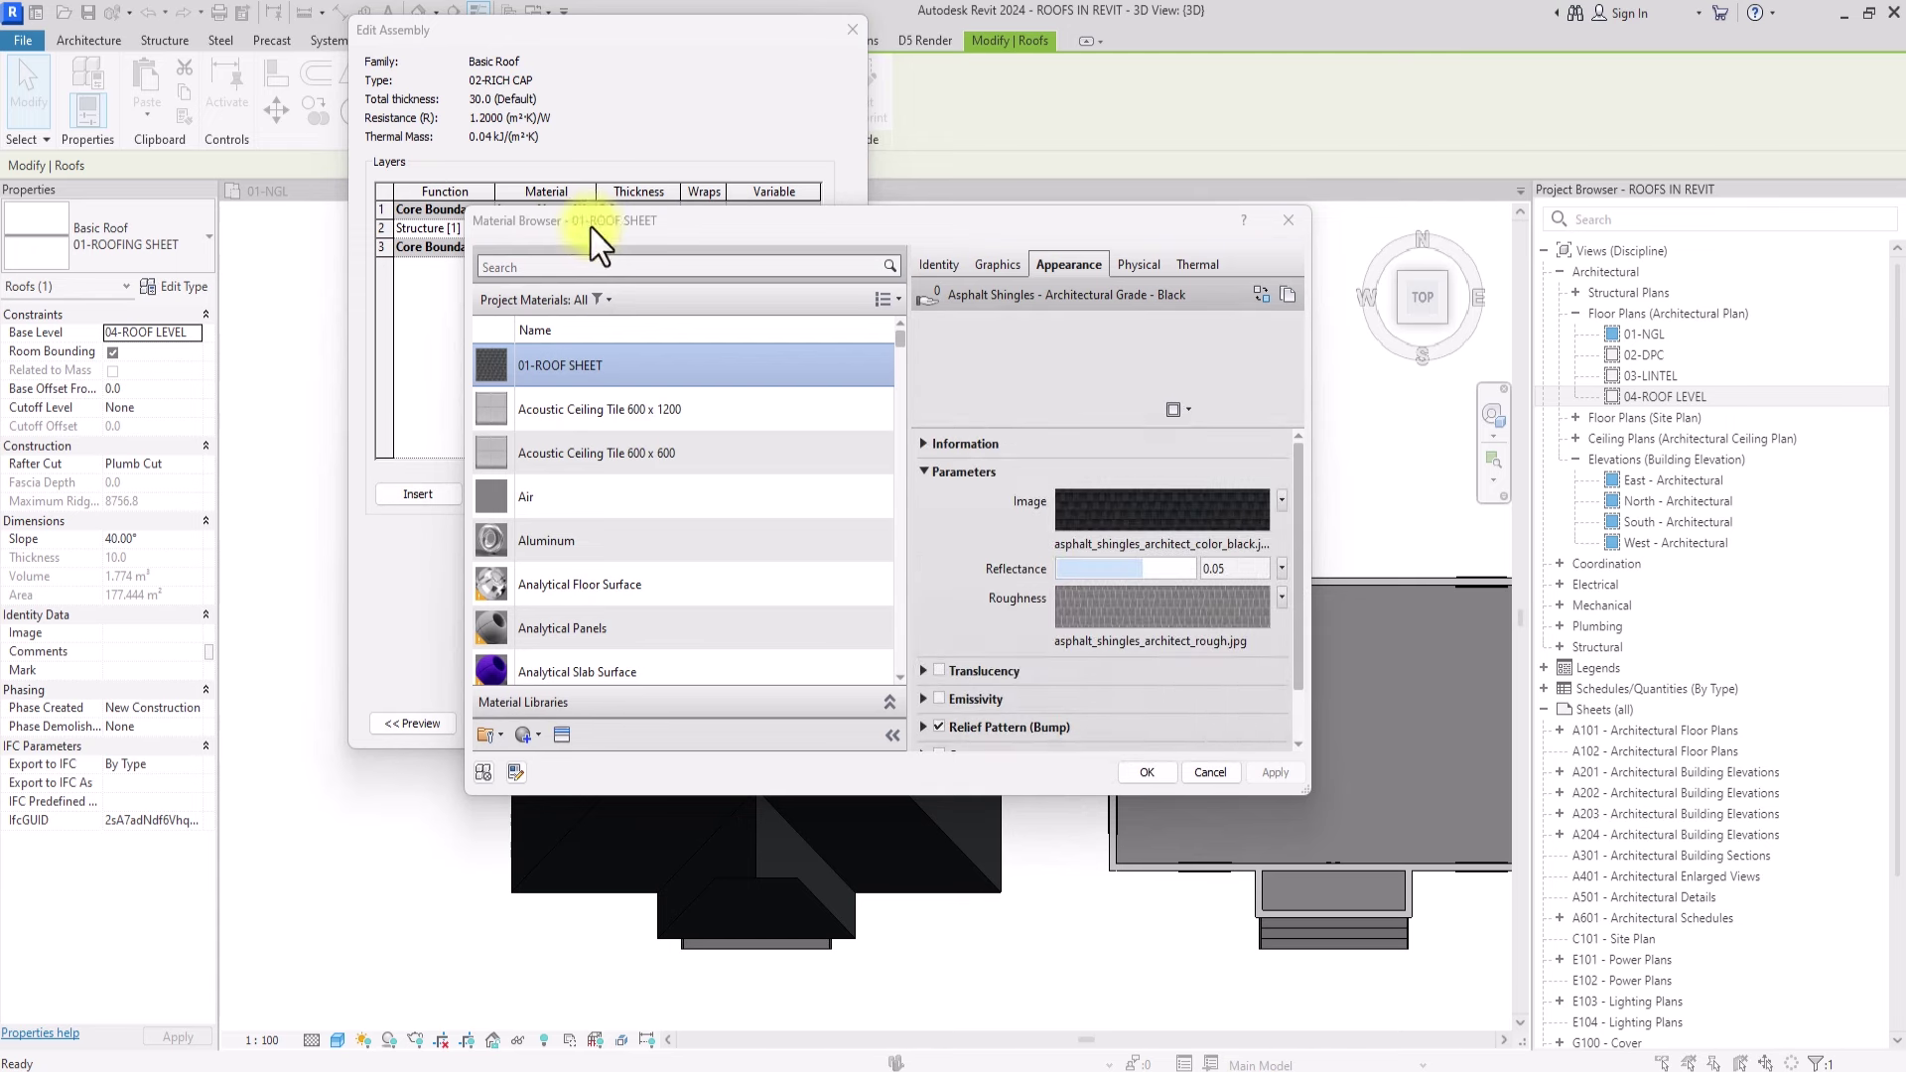
right_click(583, 375)
left_click(648, 409)
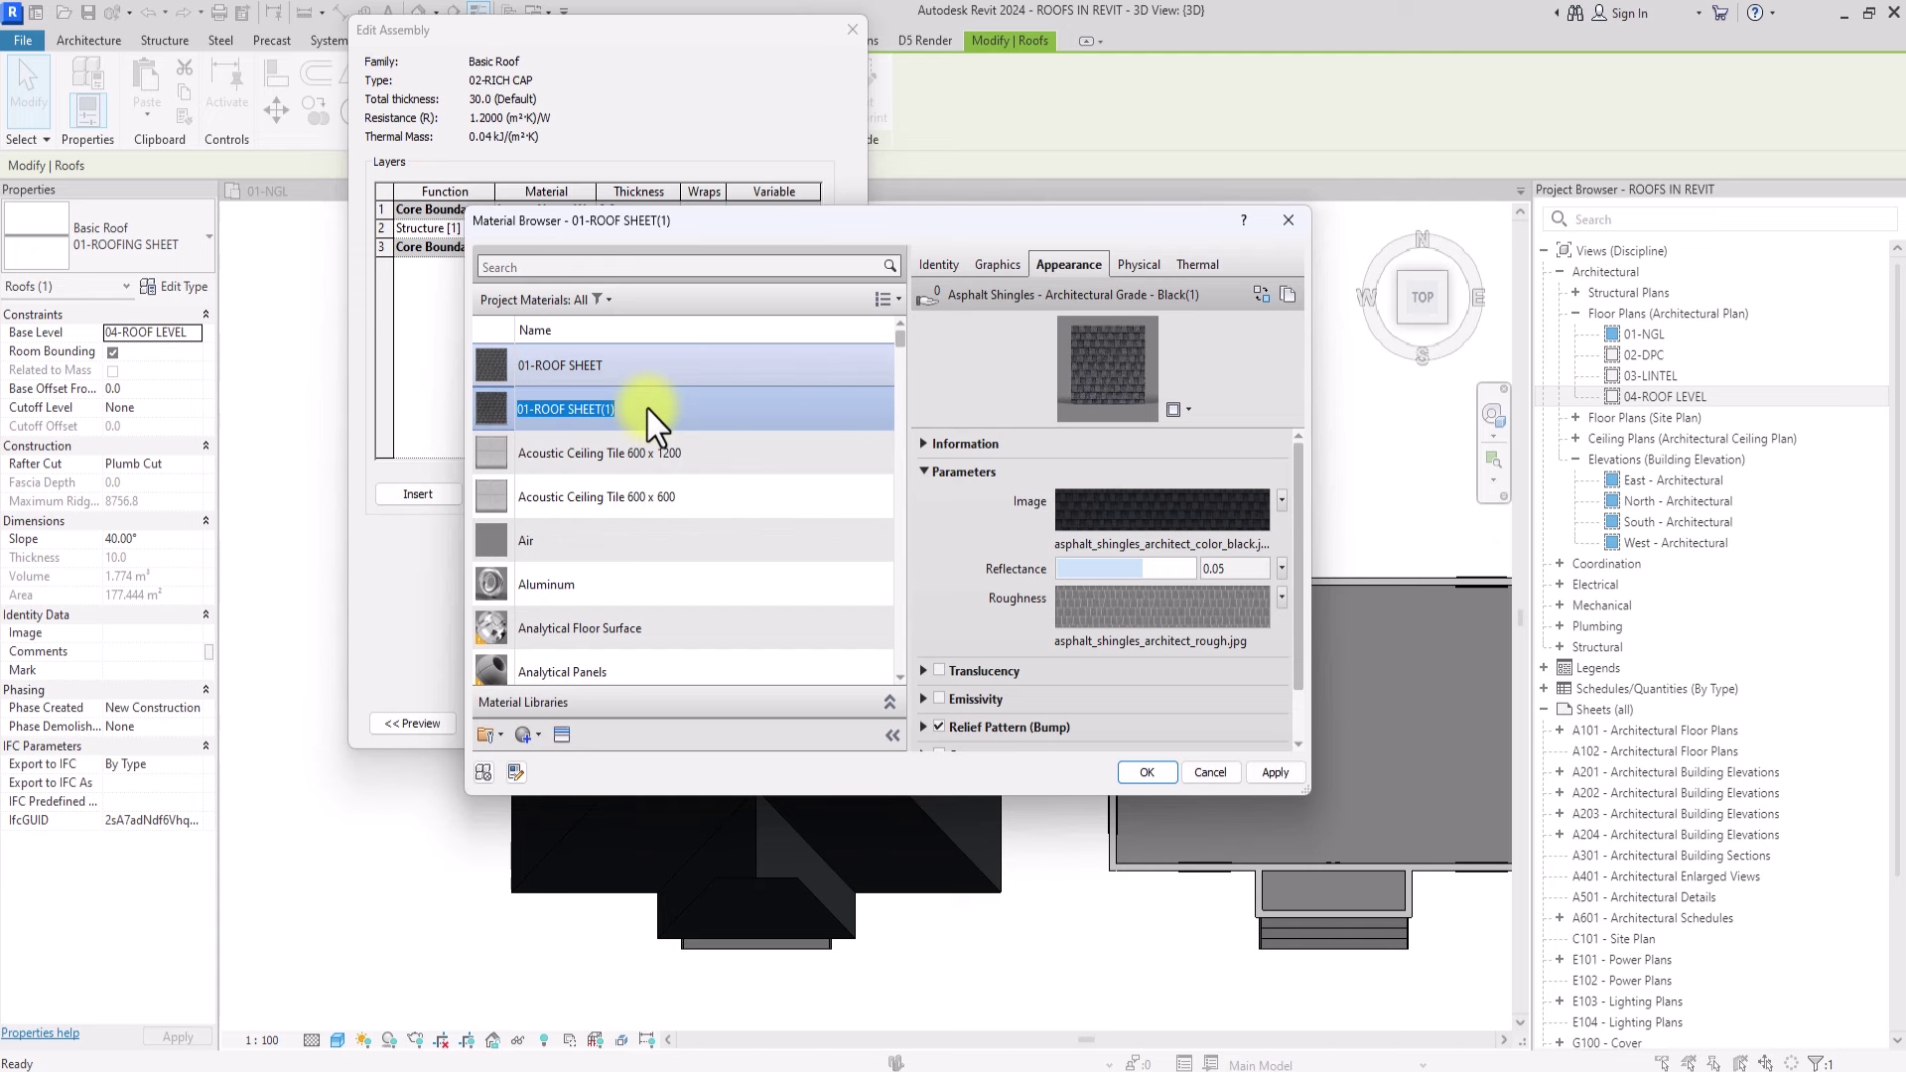
type("02-RICH CAP")
key("Return")
left_click(1146, 772)
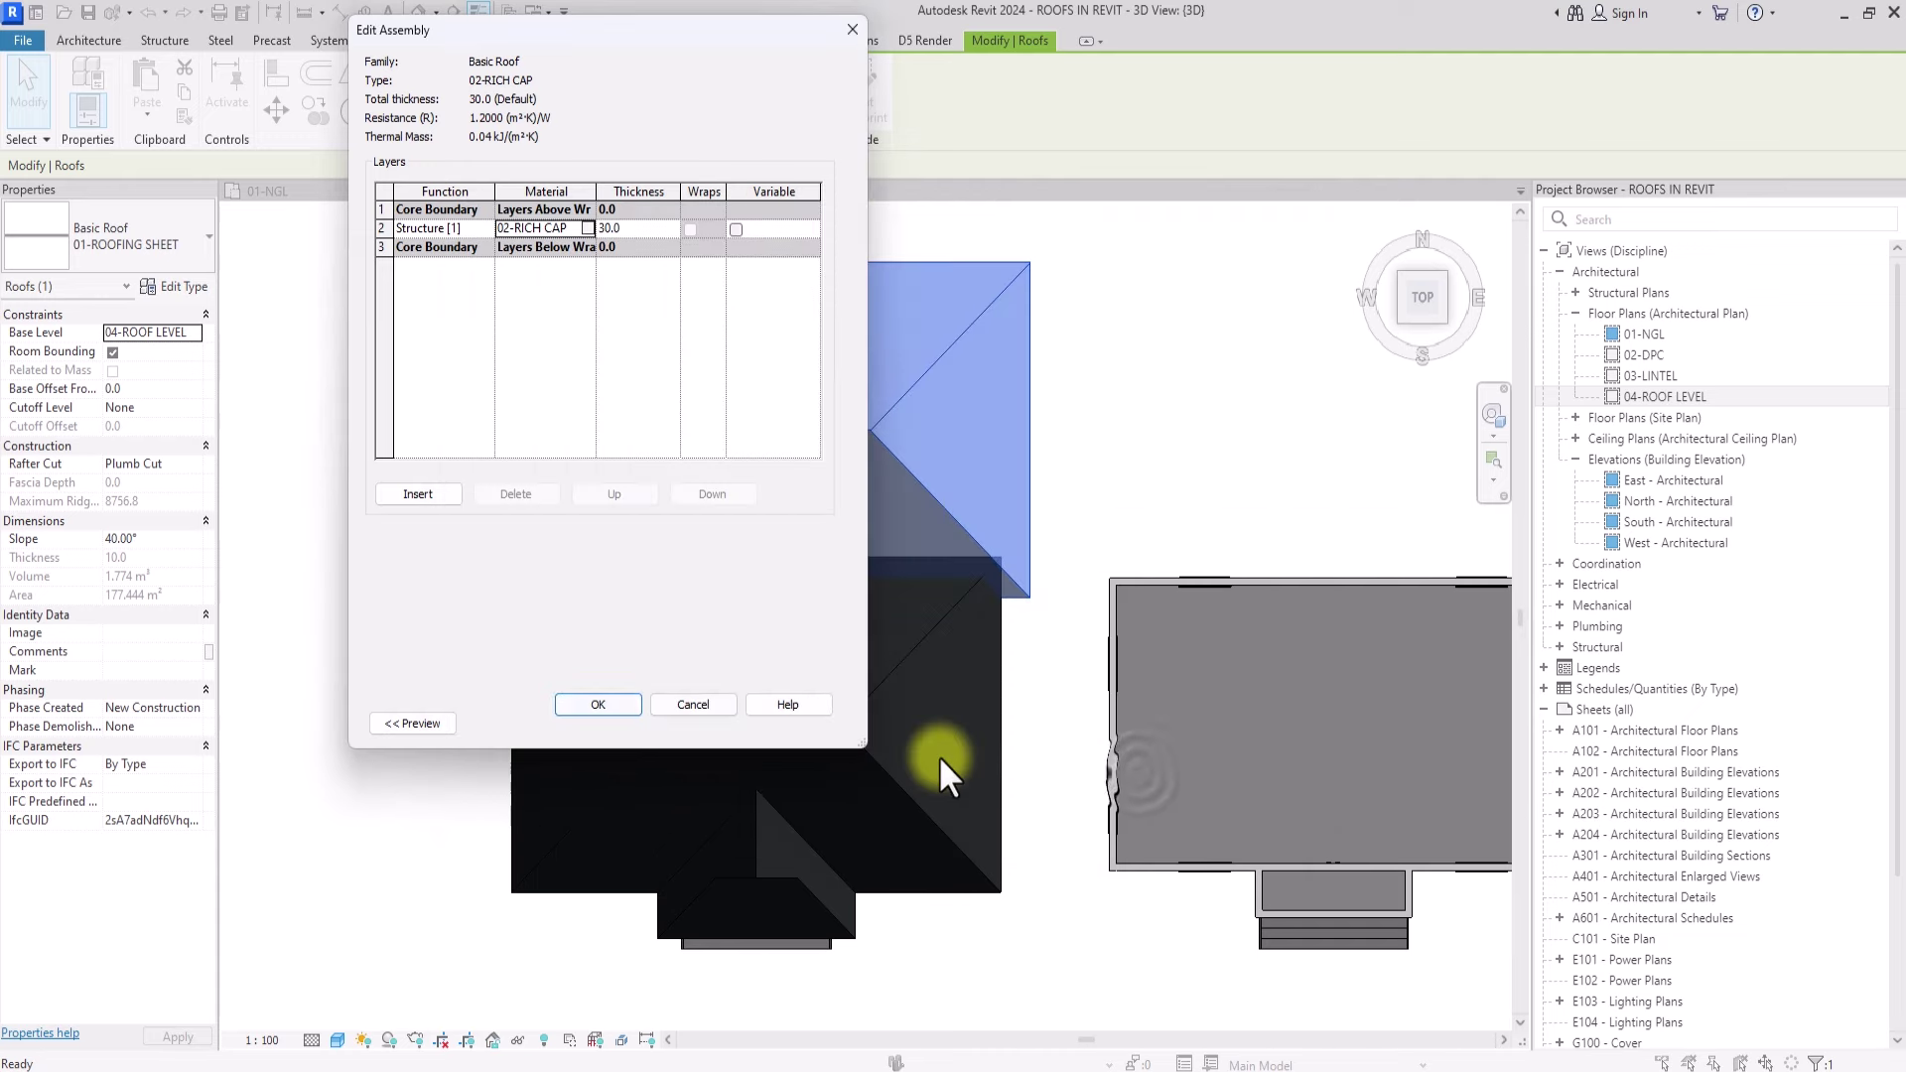
left_click(596, 704)
left_click(619, 723)
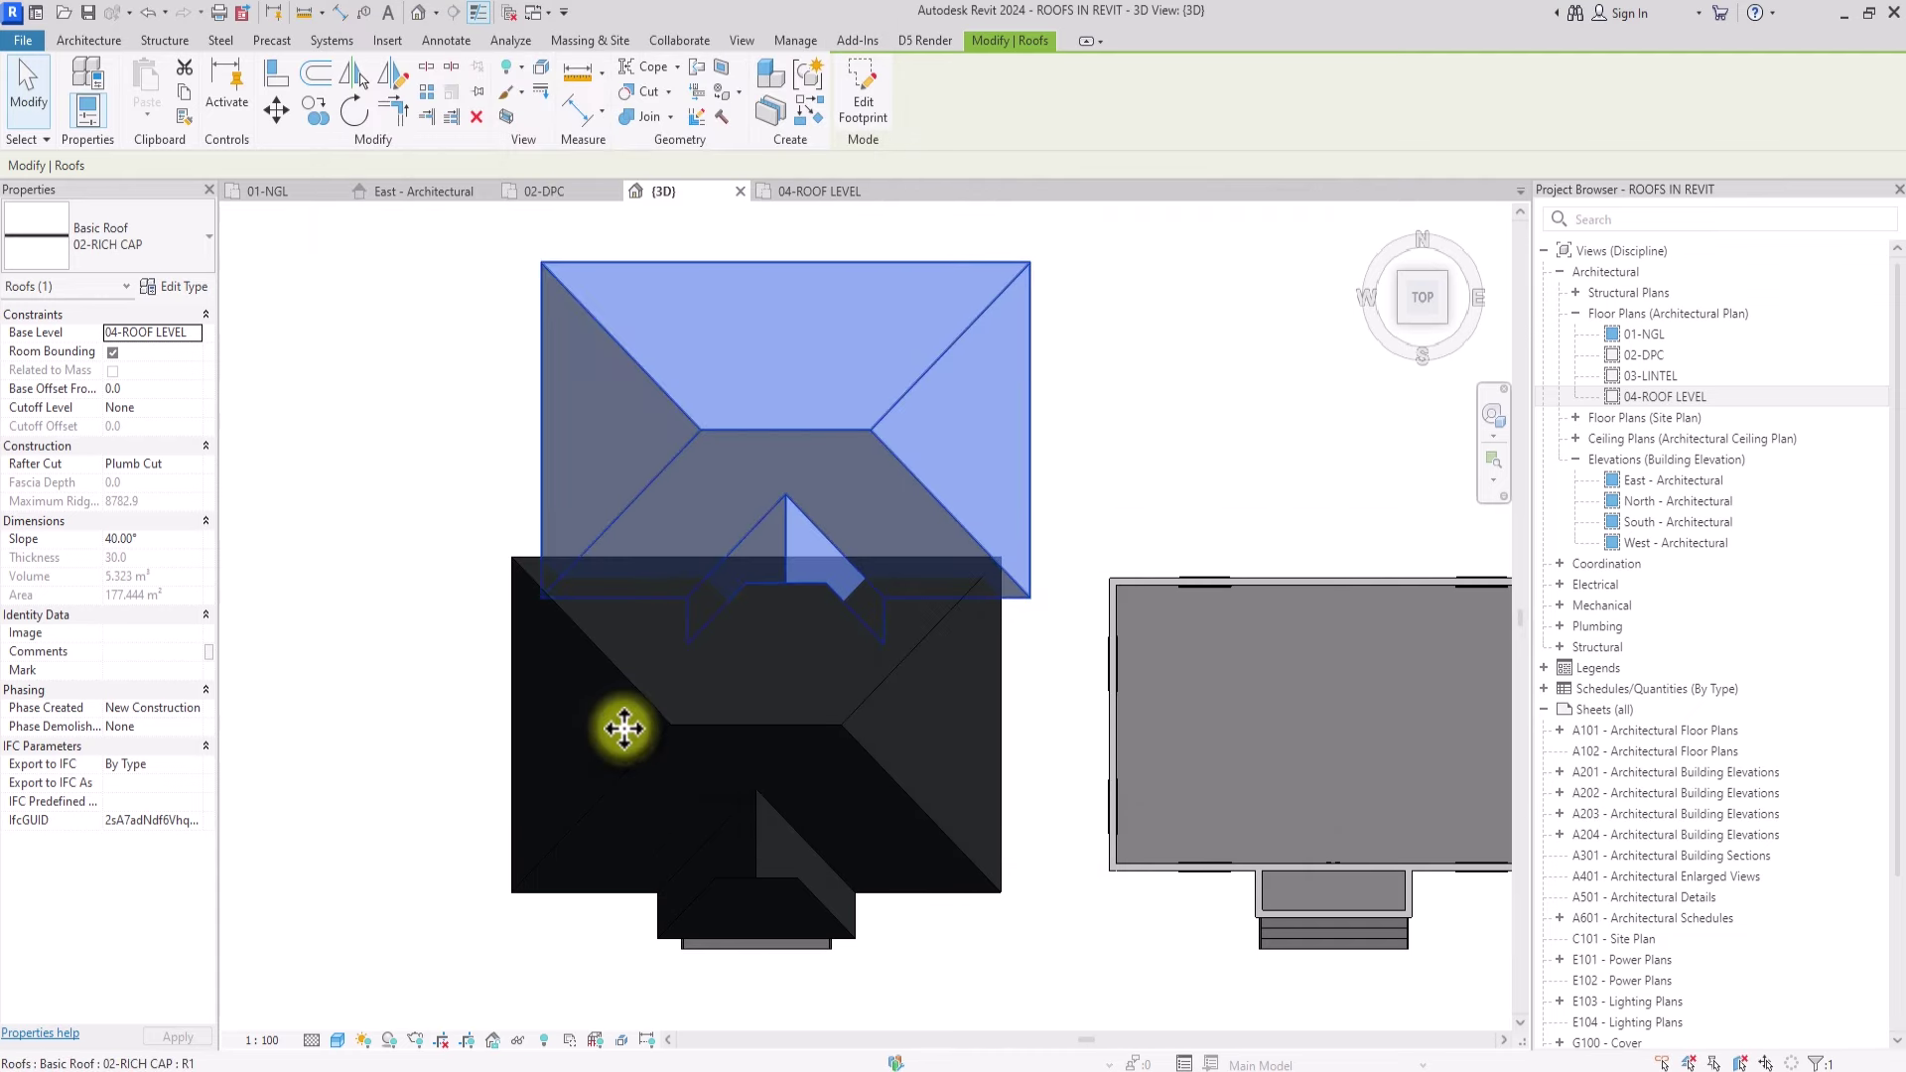
Step: Edit the 02-RICH CAP roof's footprint and delete all of its boundary lines
left_click(854, 94)
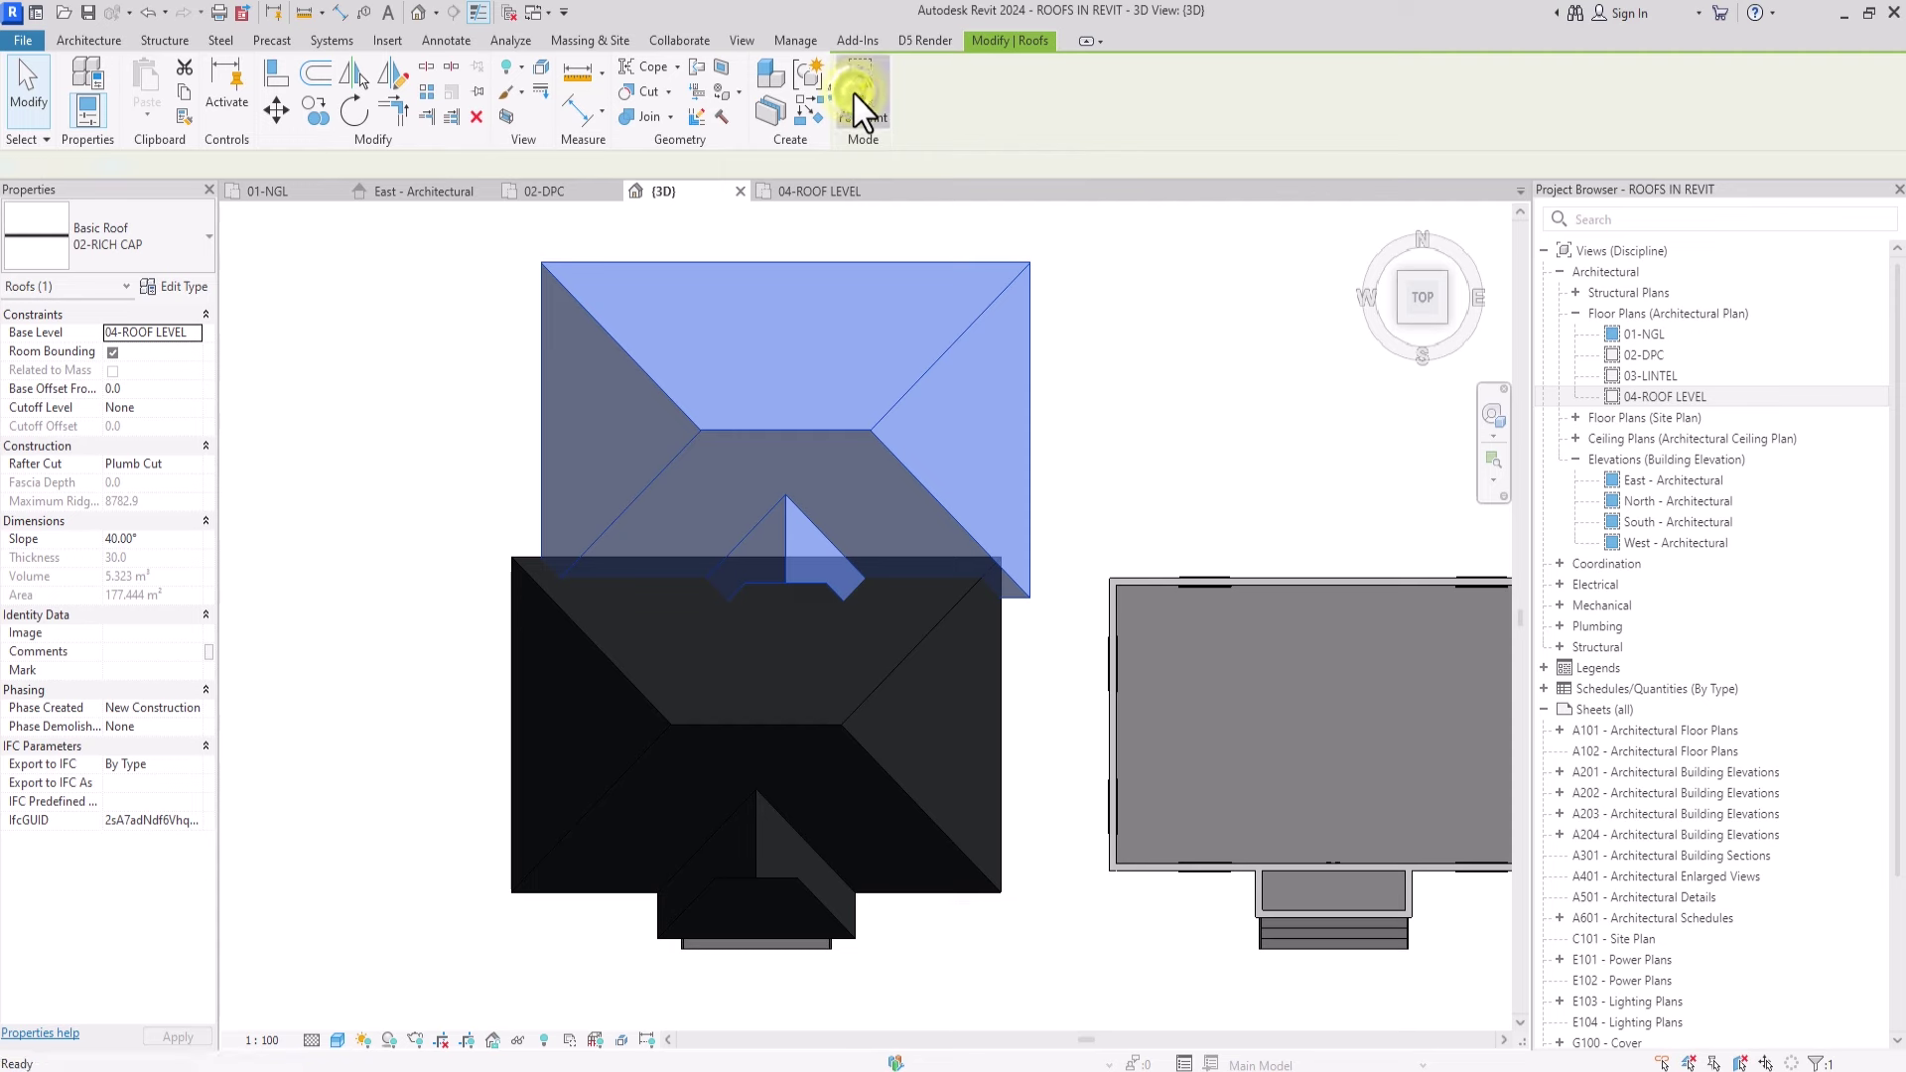
mouse_move(1072, 221)
left_mouse_down()
mouse_move(372, 717)
mouse_move(367, 756)
left_mouse_up()
key("Delete")
scroll(368, 757, "up", 3)
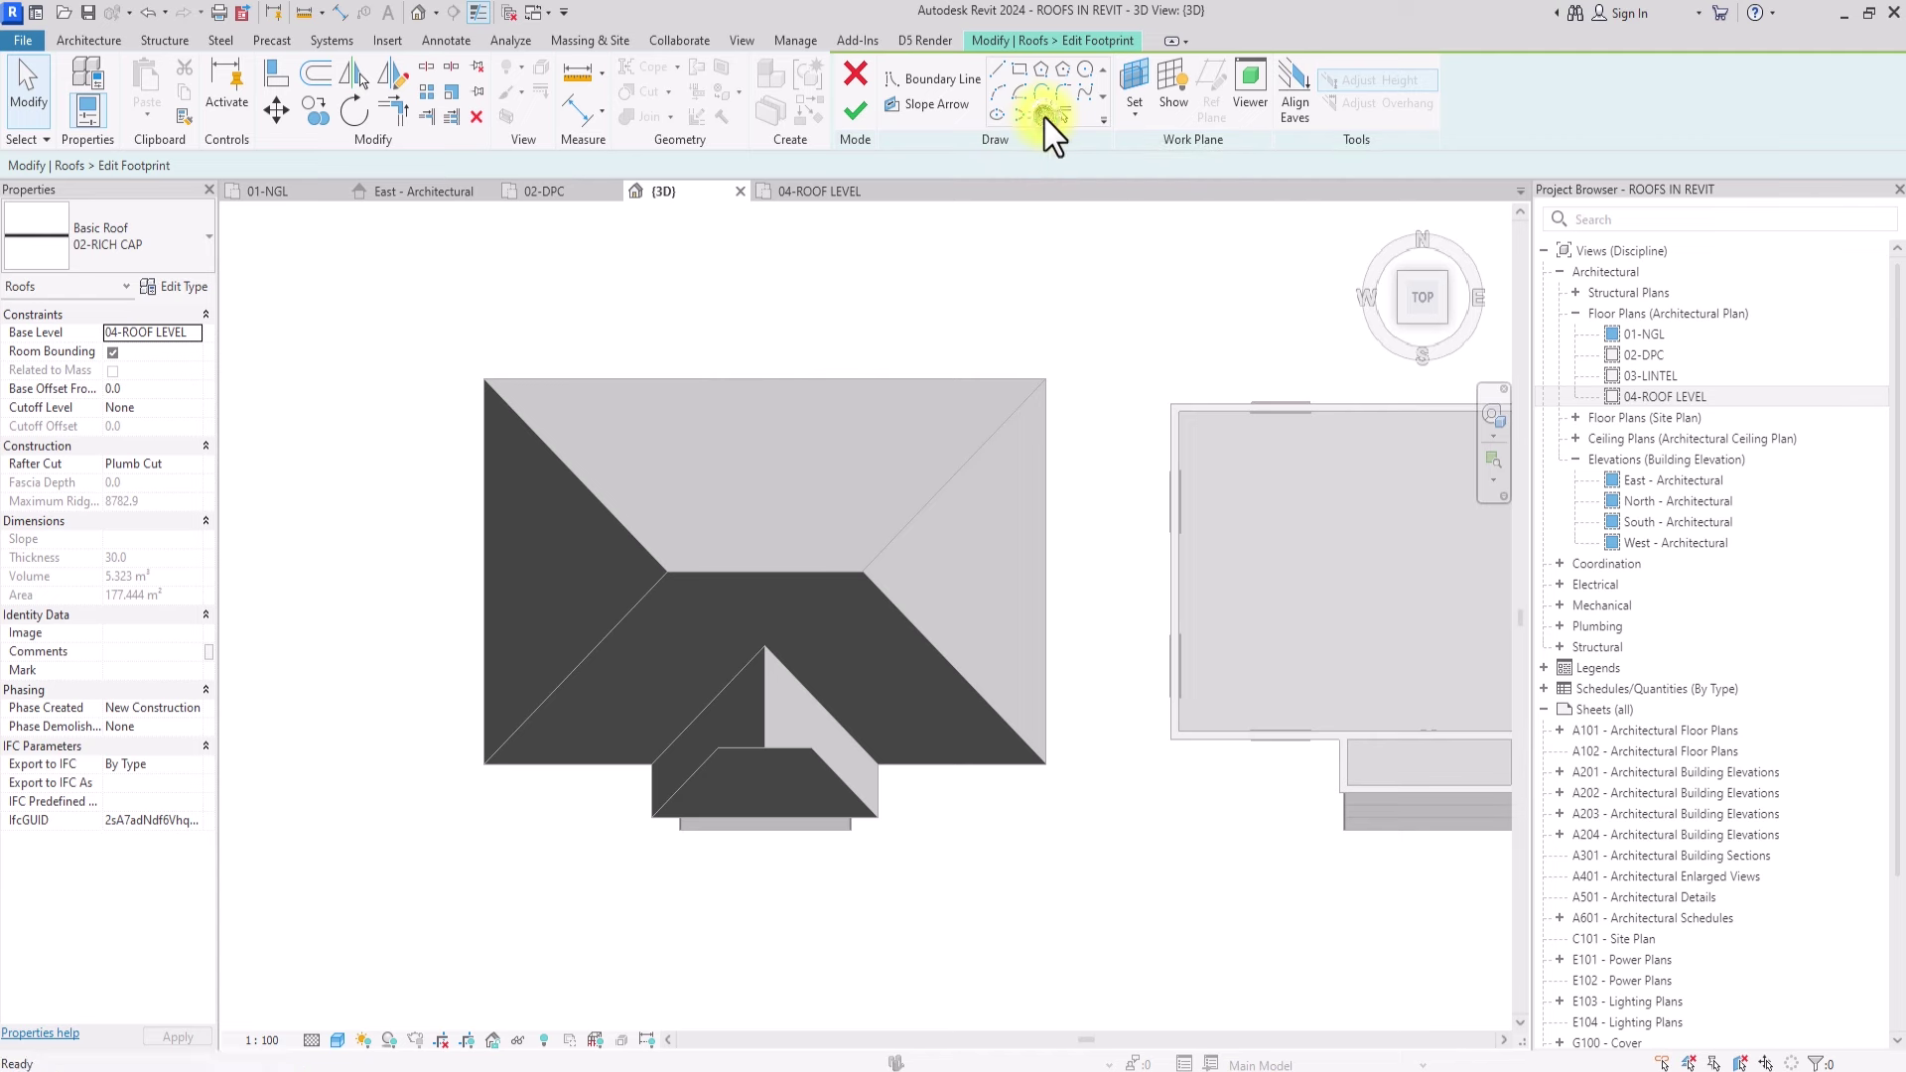
Step: Pick boundary lines along the main roof's four hips and its central ridge
left_click(1044, 118)
left_click(645, 600)
left_click(639, 542)
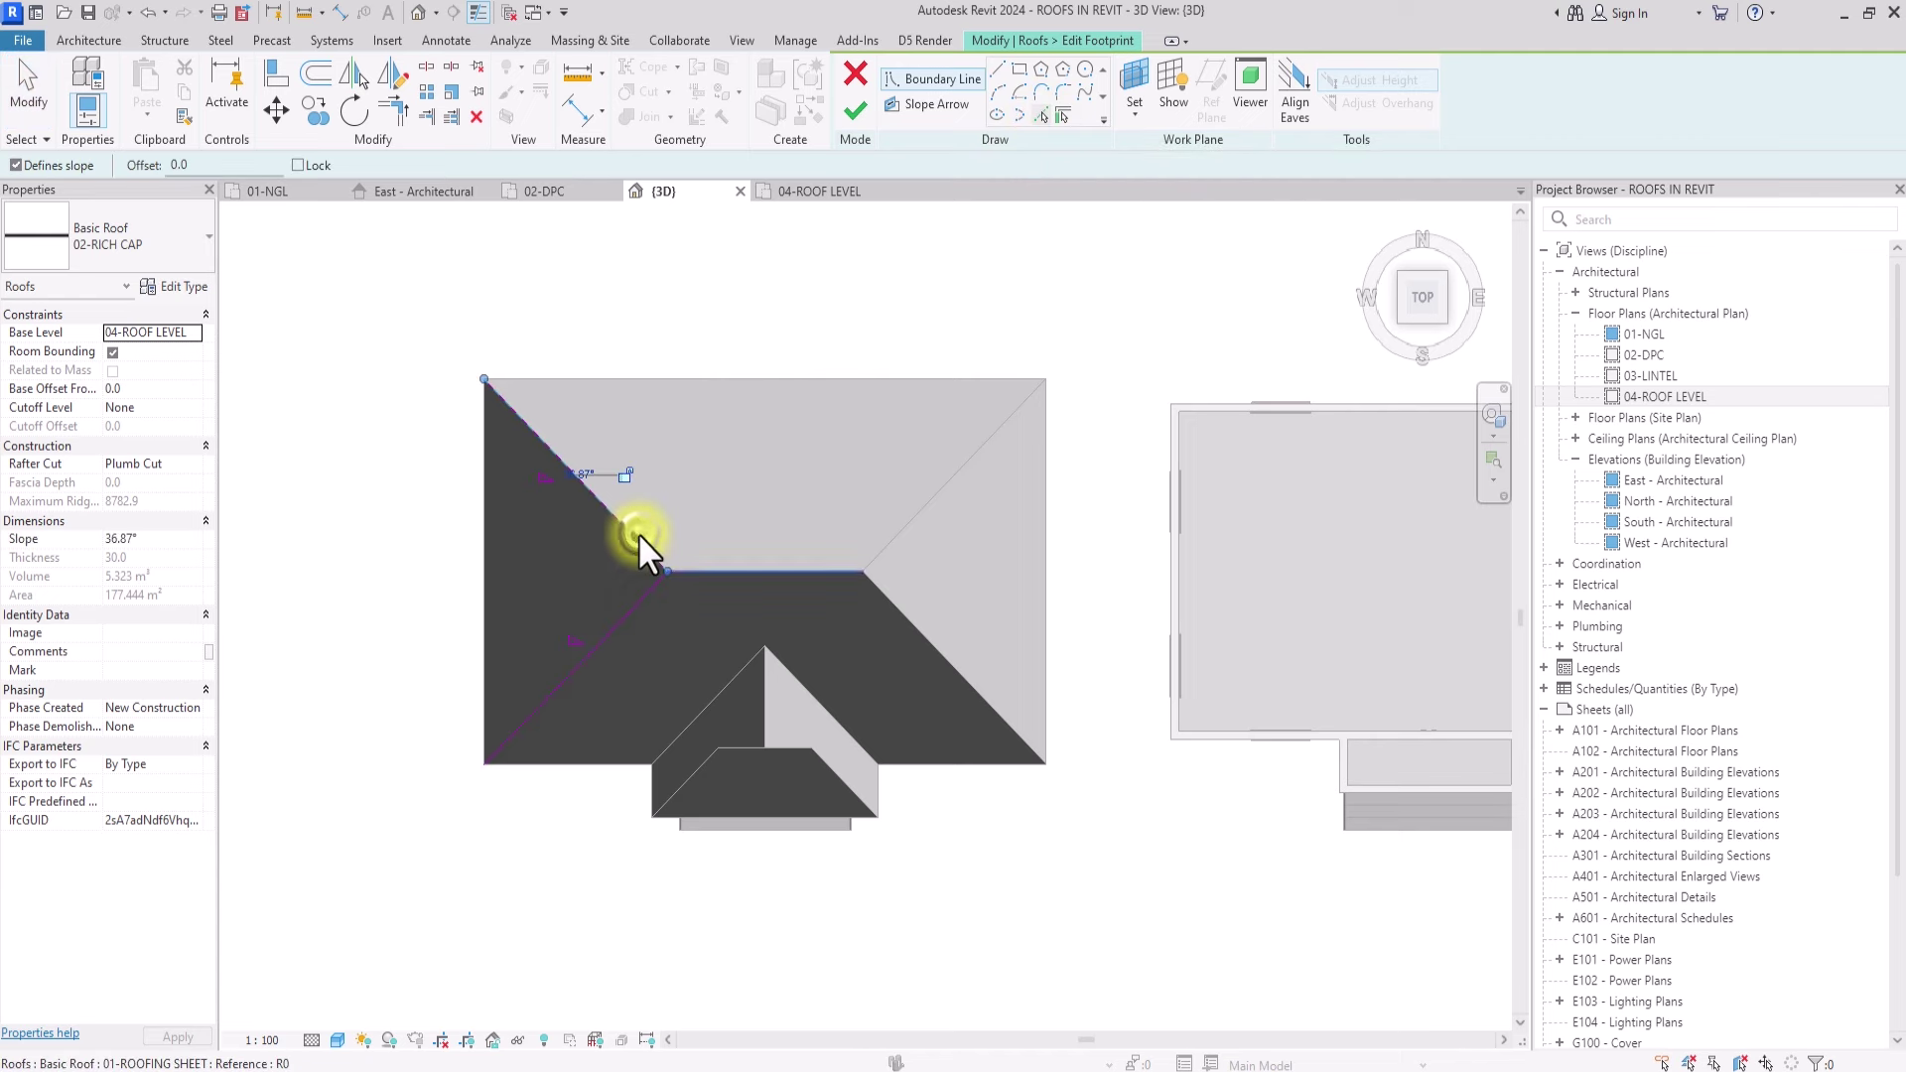
left_click(730, 565)
left_click(900, 545)
left_click(907, 620)
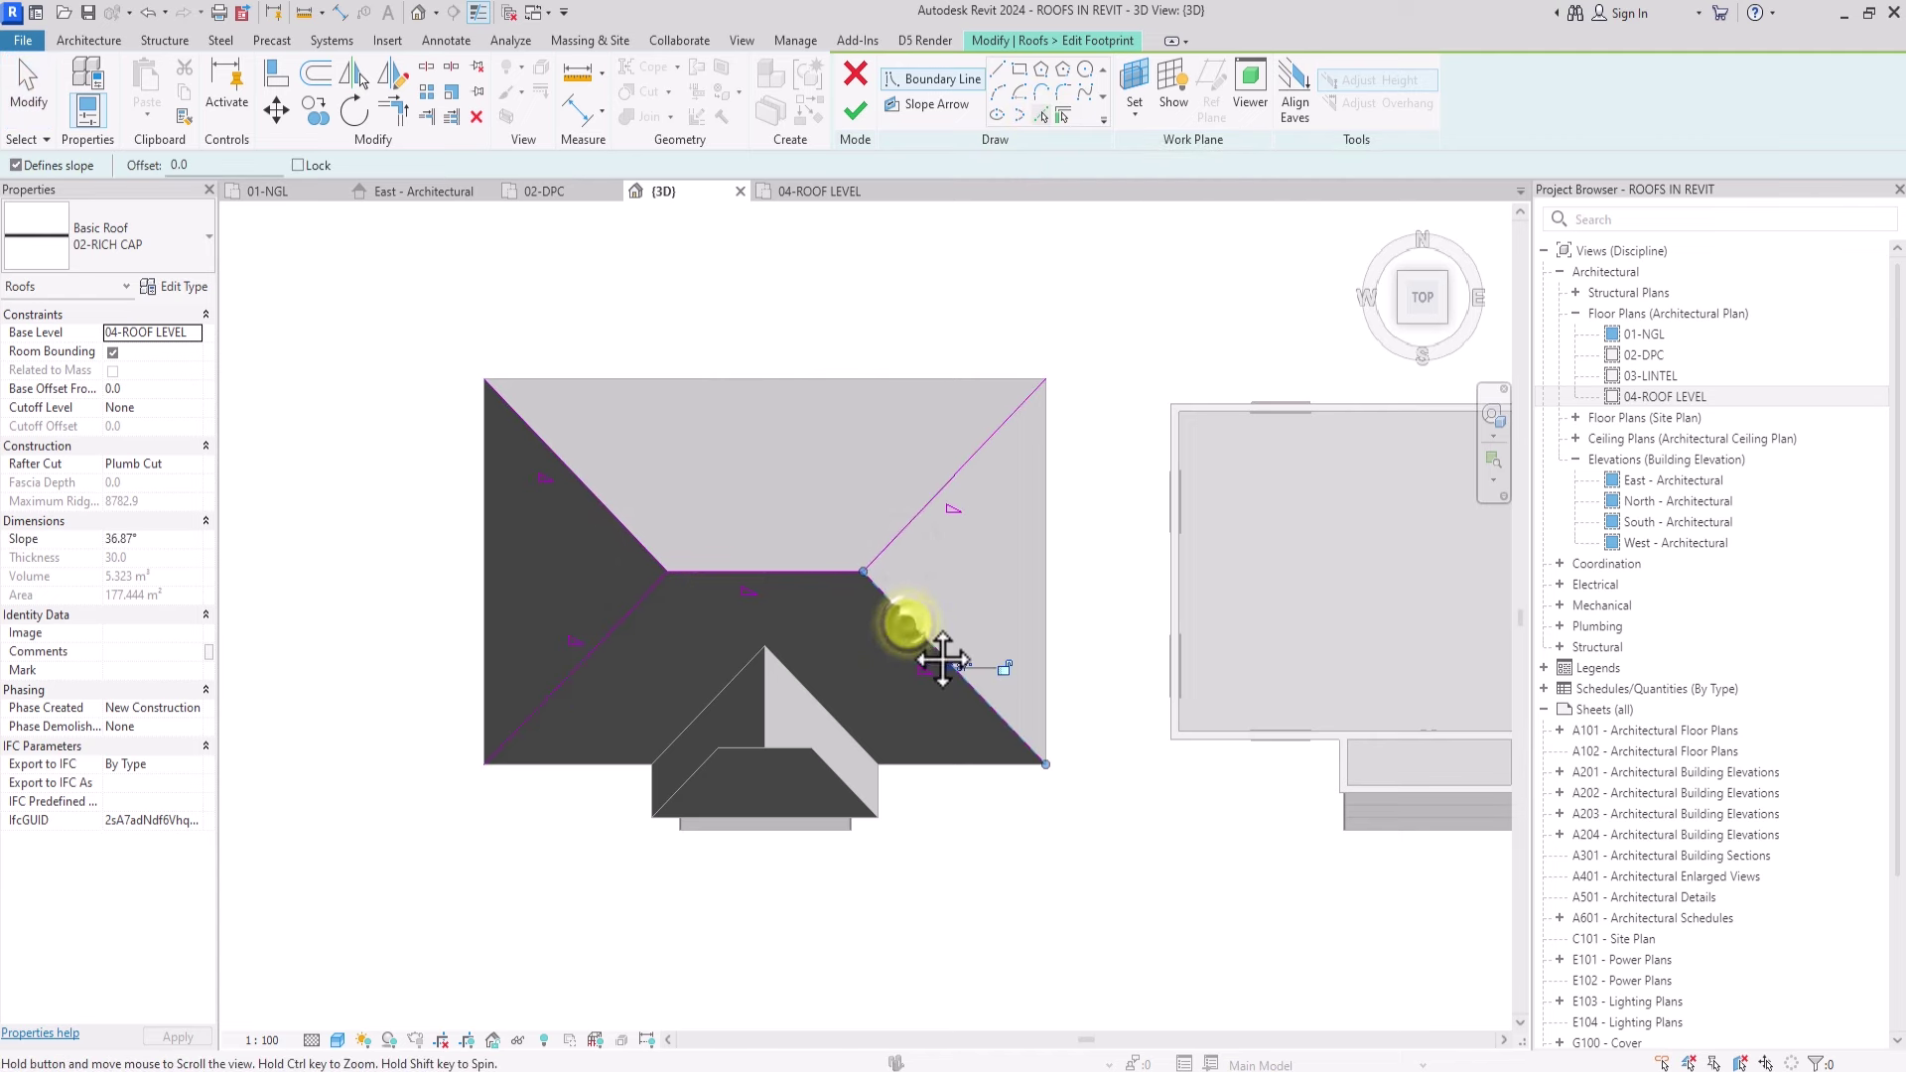
key("Escape")
key("Escape")
Step: Turn off slope definition for the five hip and ridge boundary lines
left_click_drag(1038, 501, 506, 703)
left_click(412, 165)
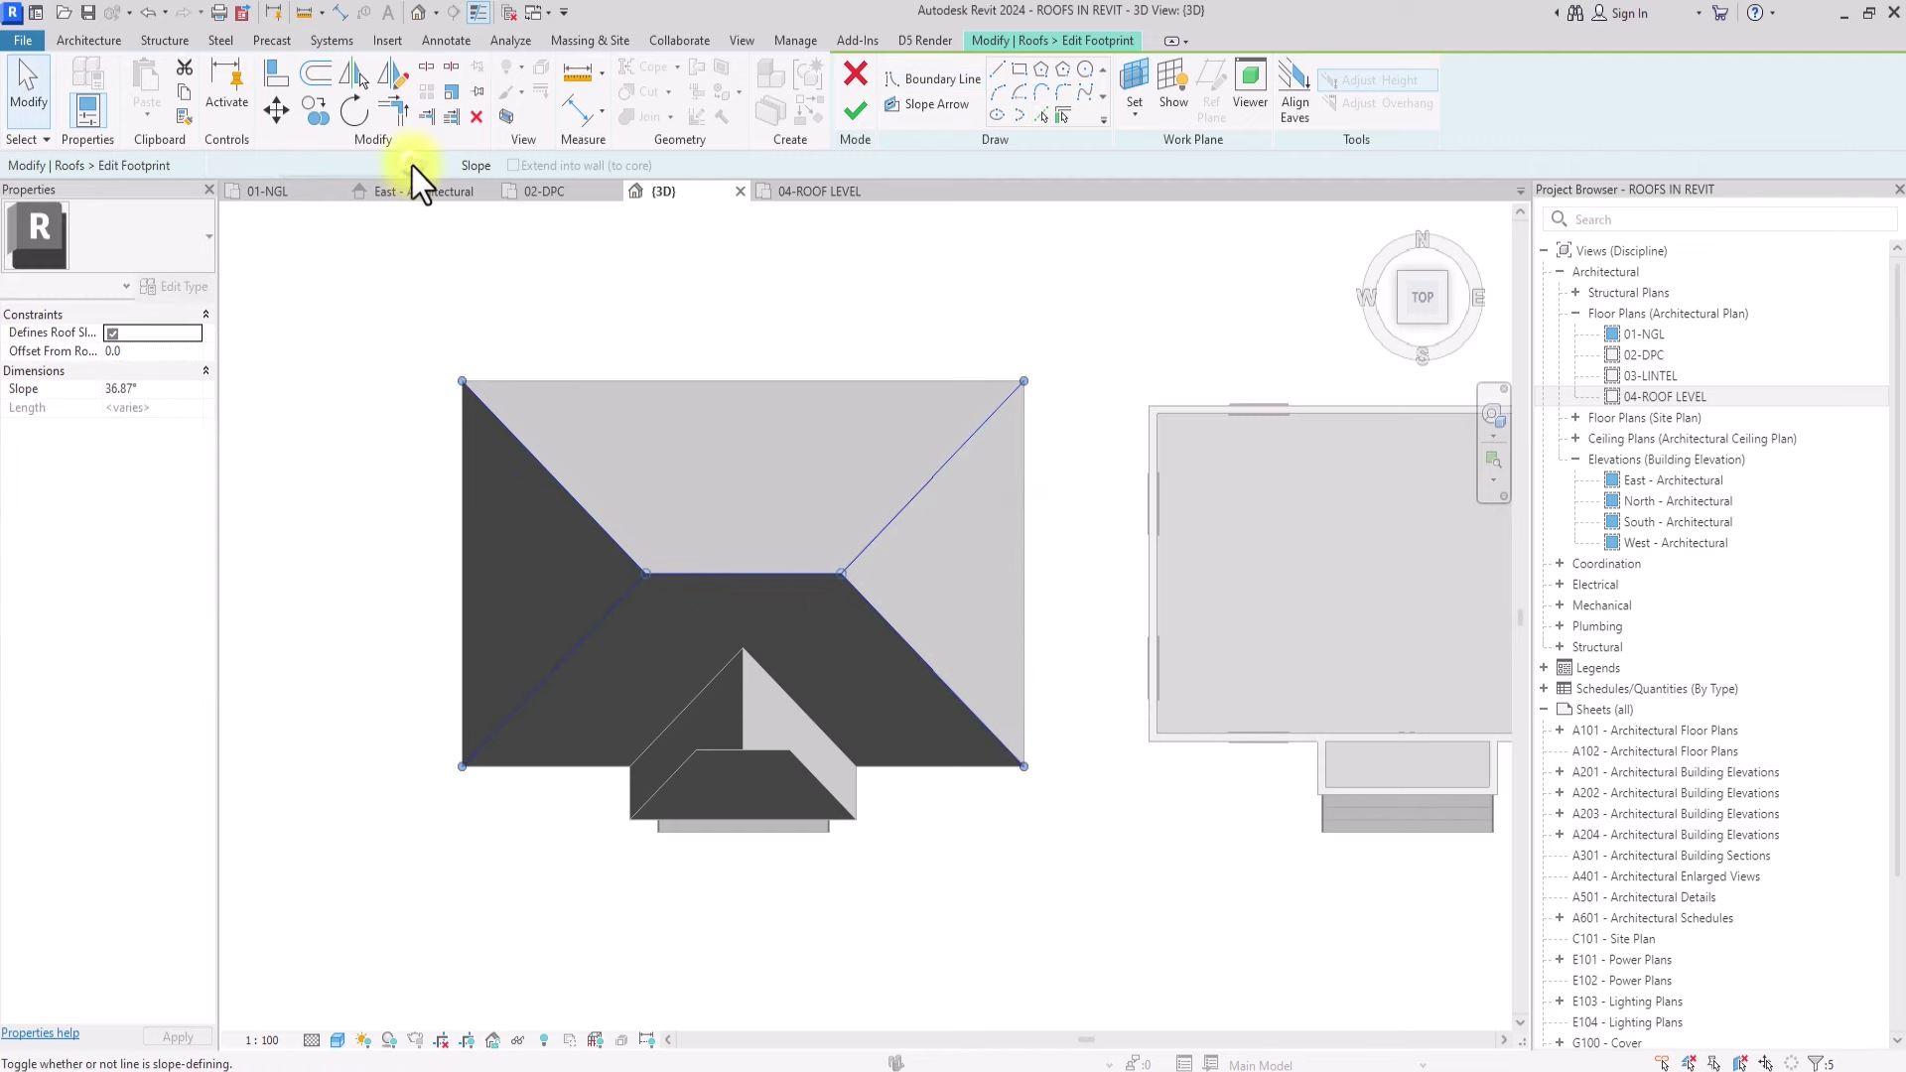
left_click(757, 392)
Step: Offset copies of the four hip lines and the ridge line by 100 to both sides
scroll(540, 532, "up", 1)
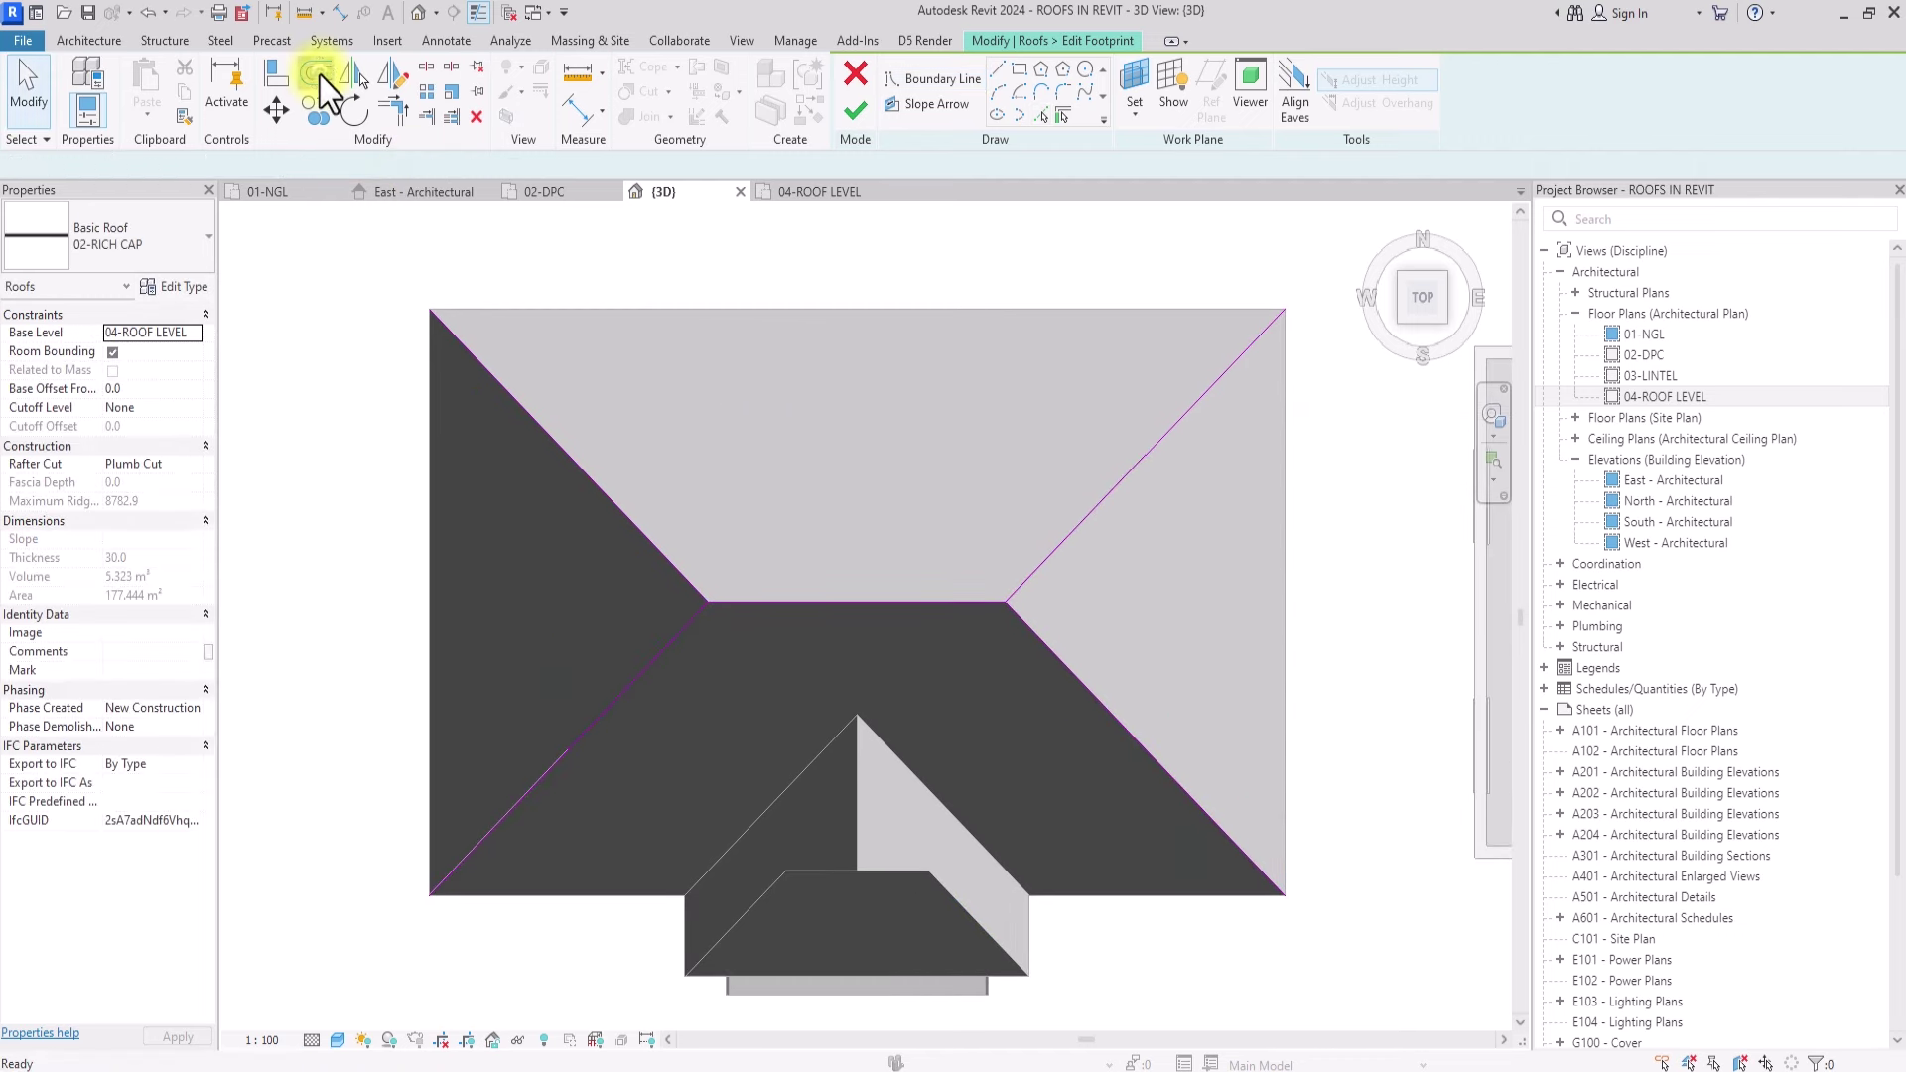
left_click(318, 74)
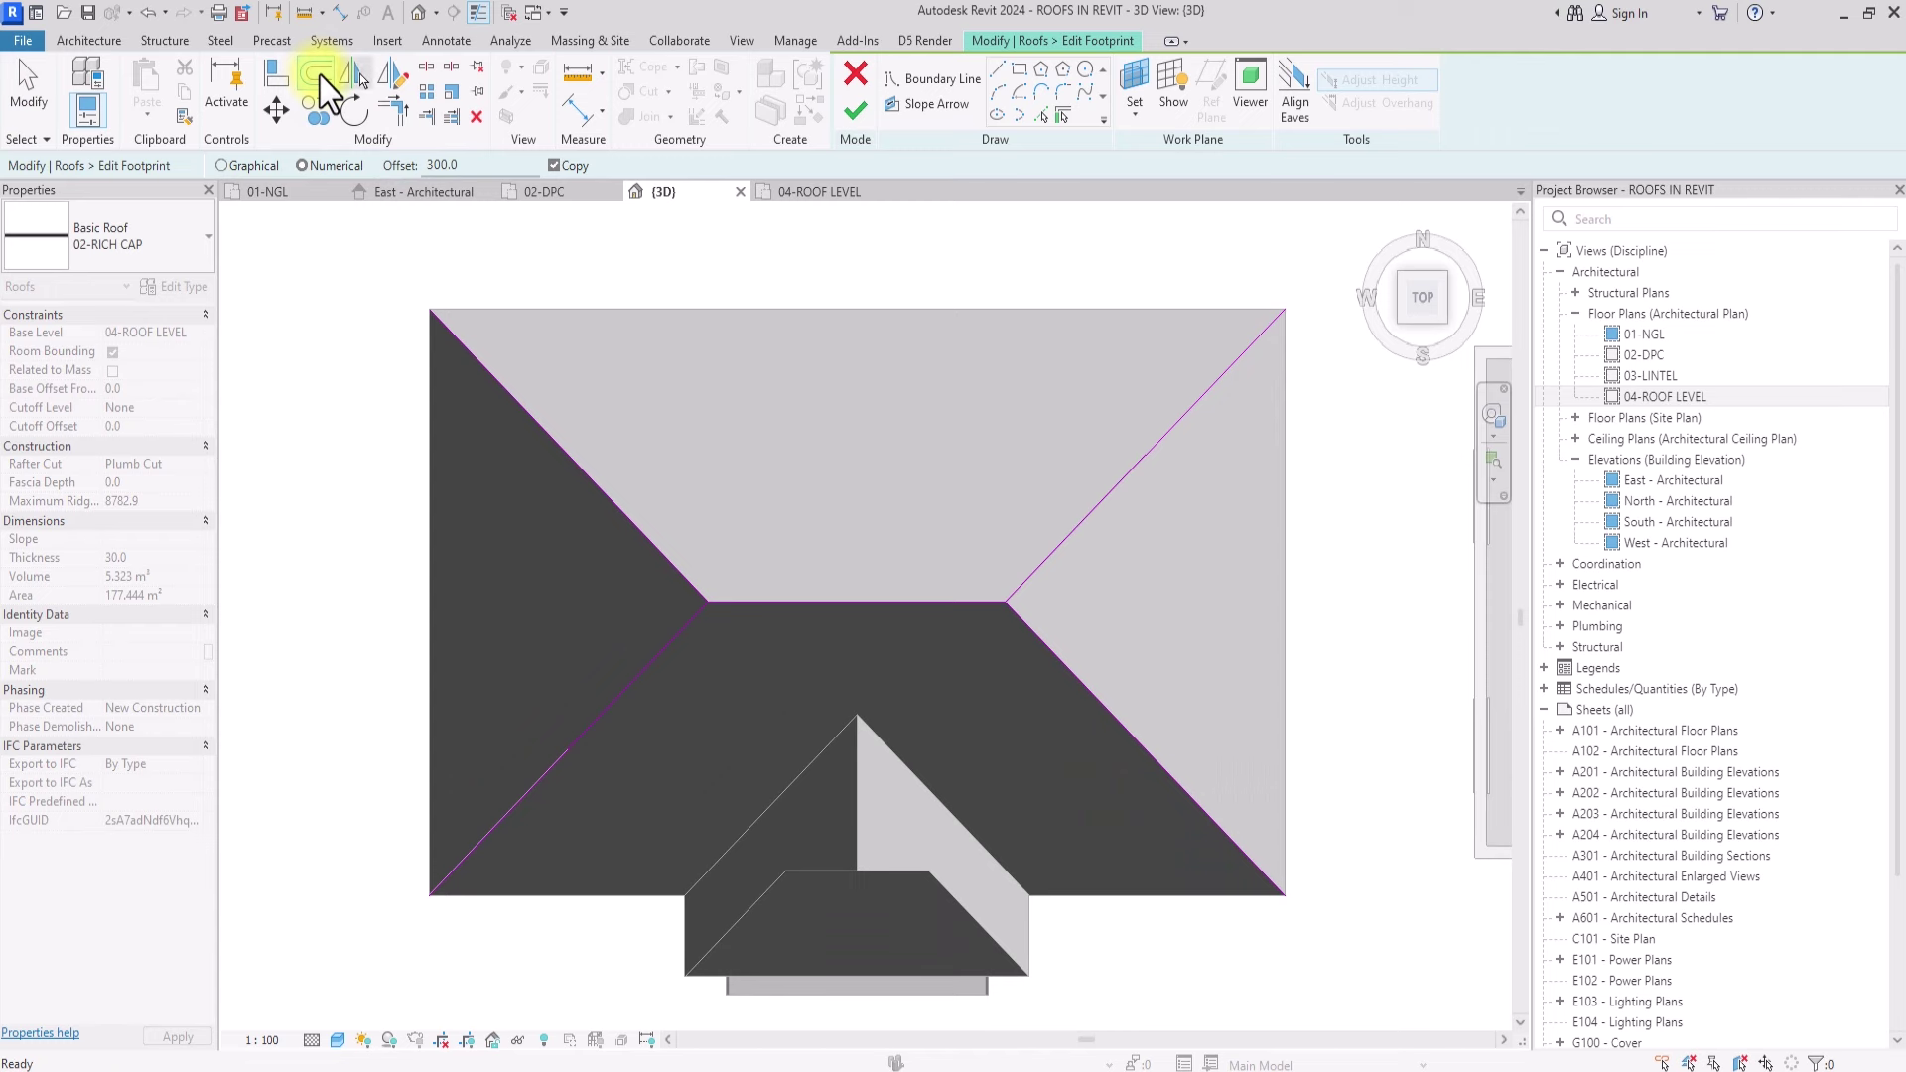
double_click(480, 165)
type("1")
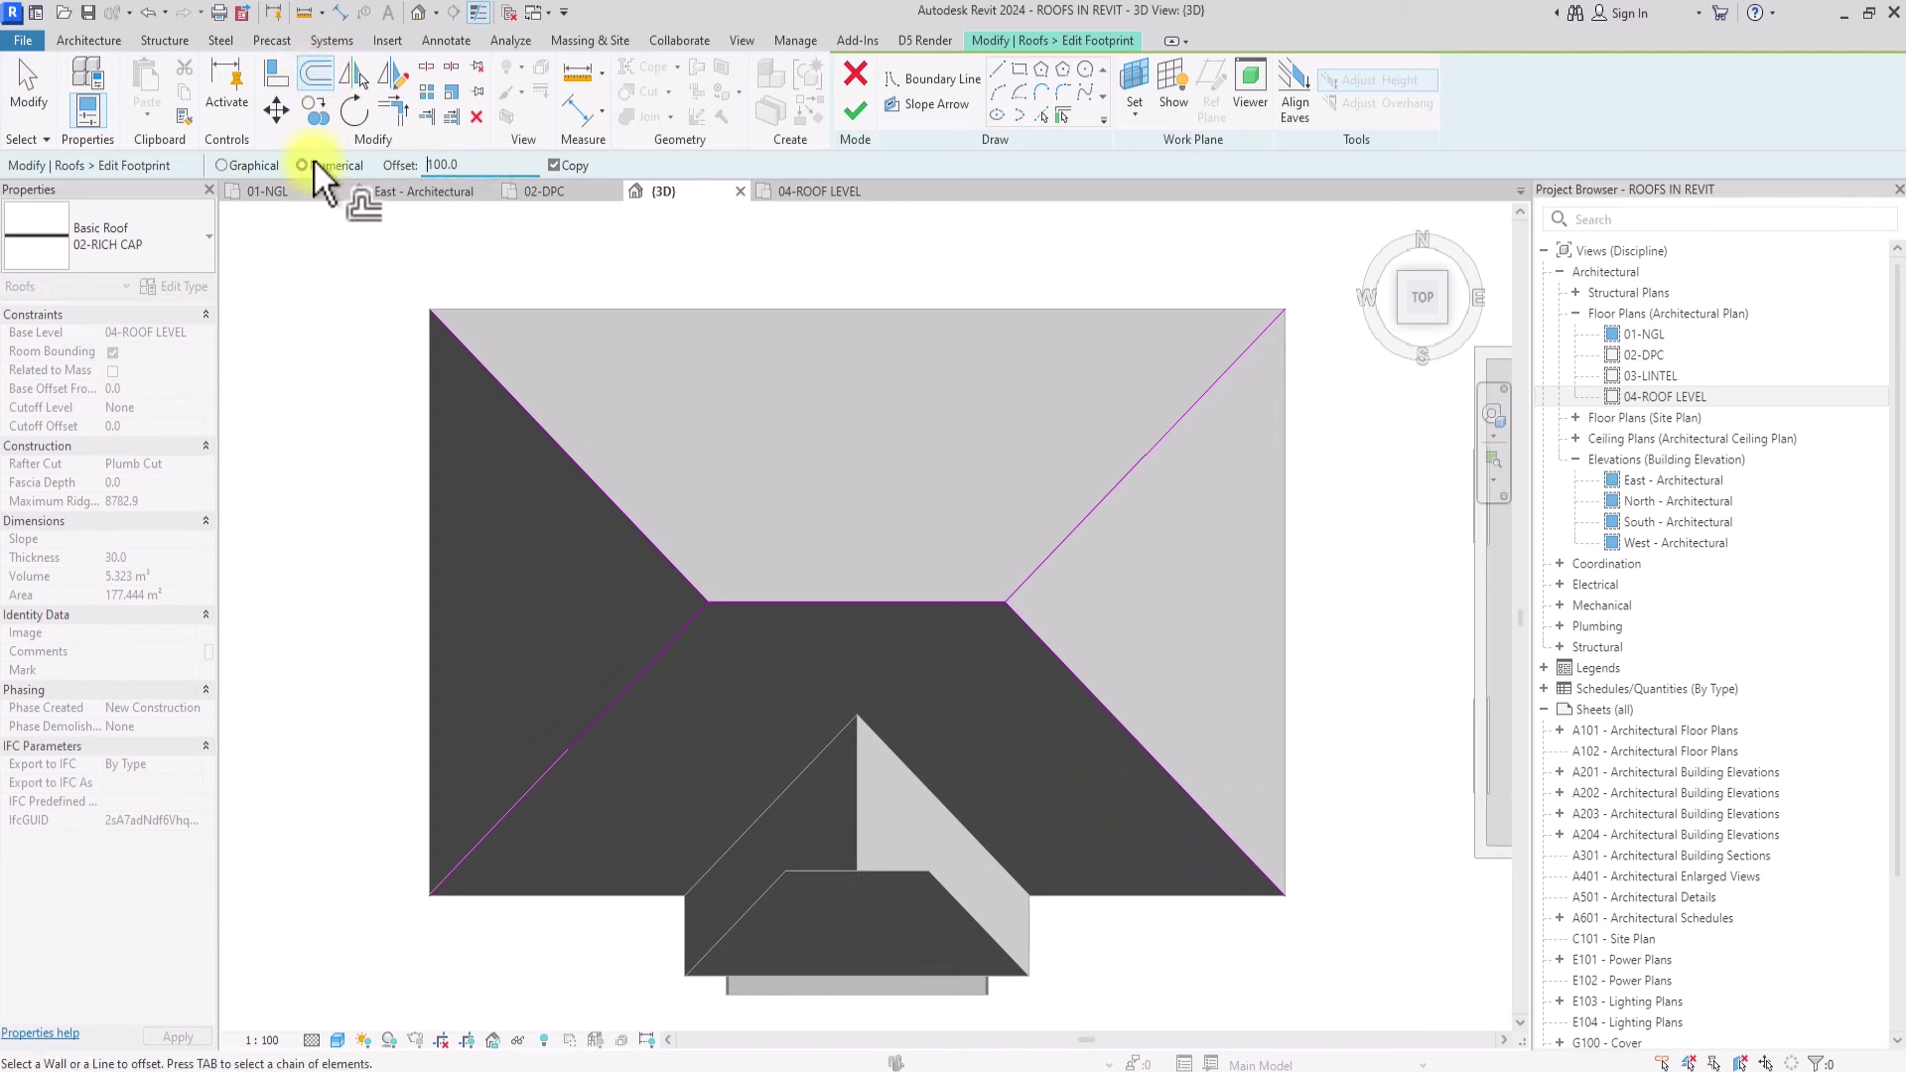
left_click(685, 570)
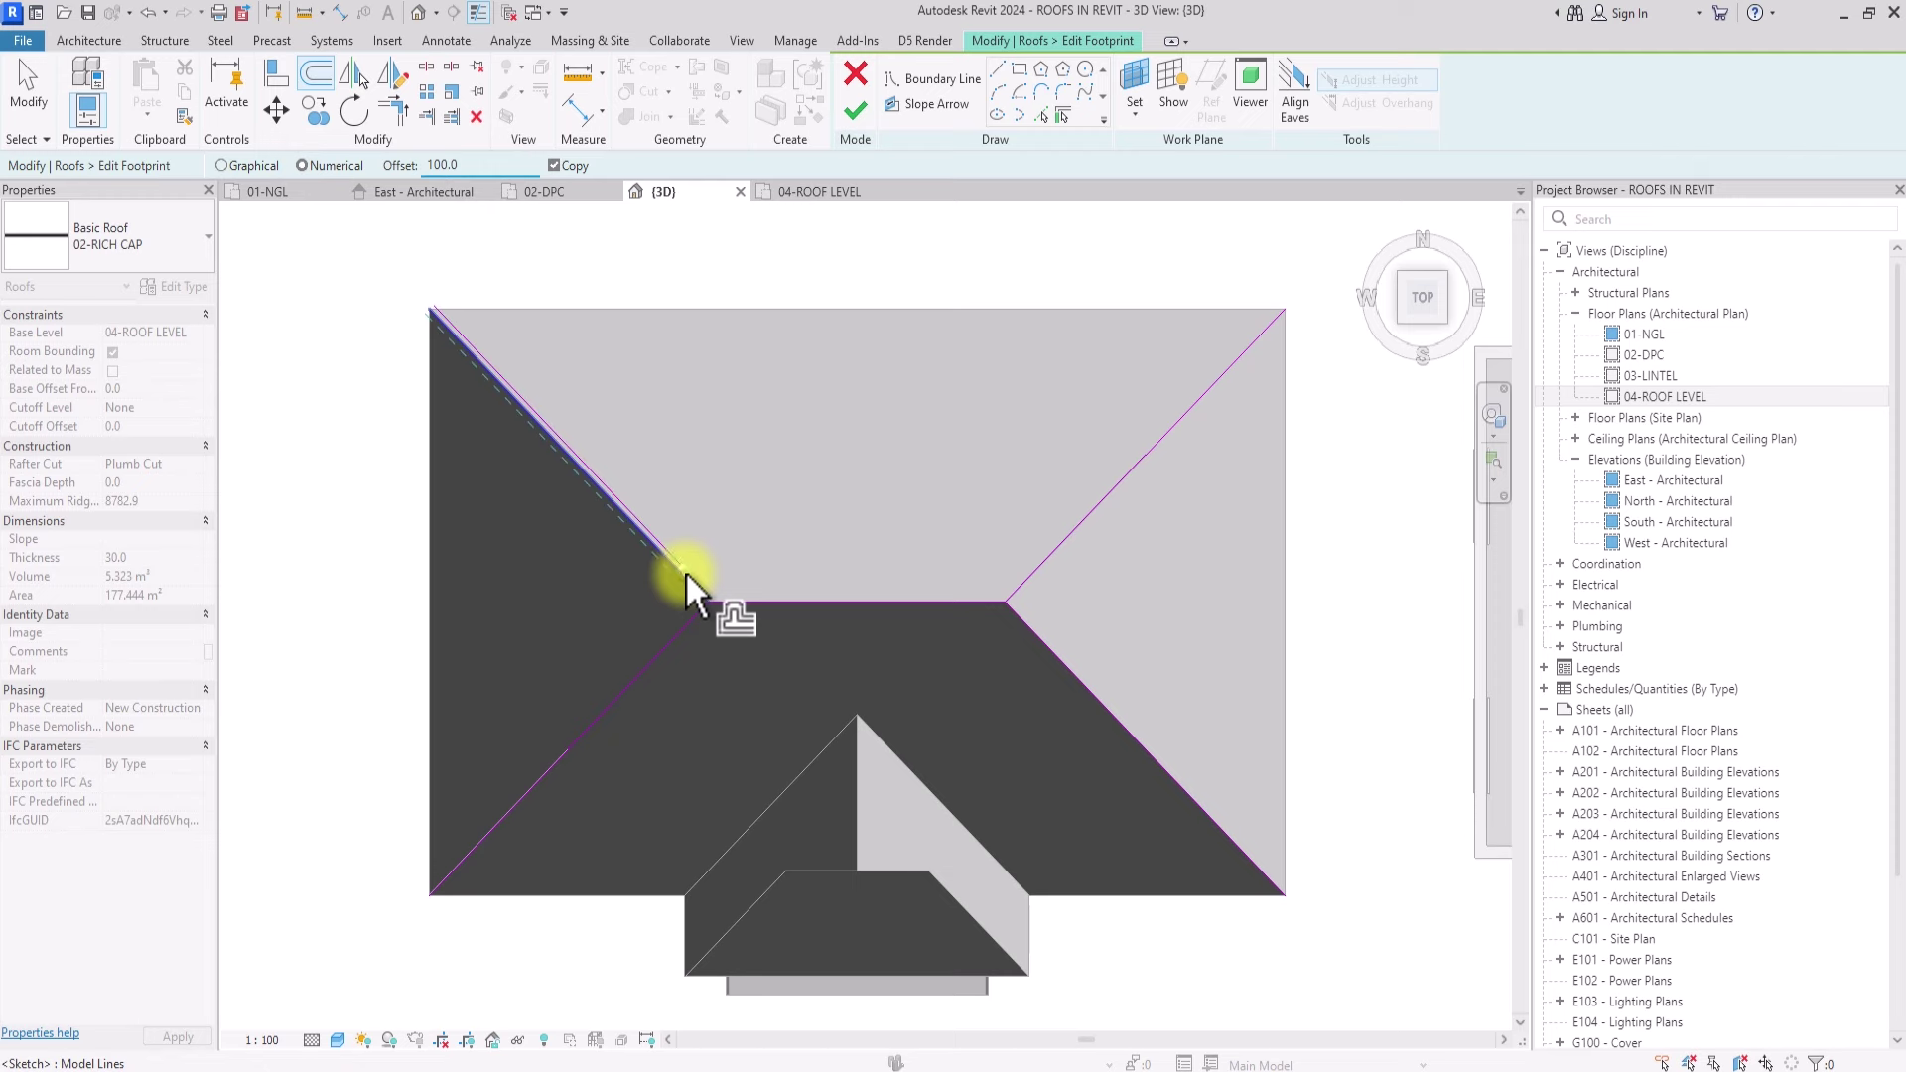
left_click(689, 625)
scroll(691, 628, "up", 2)
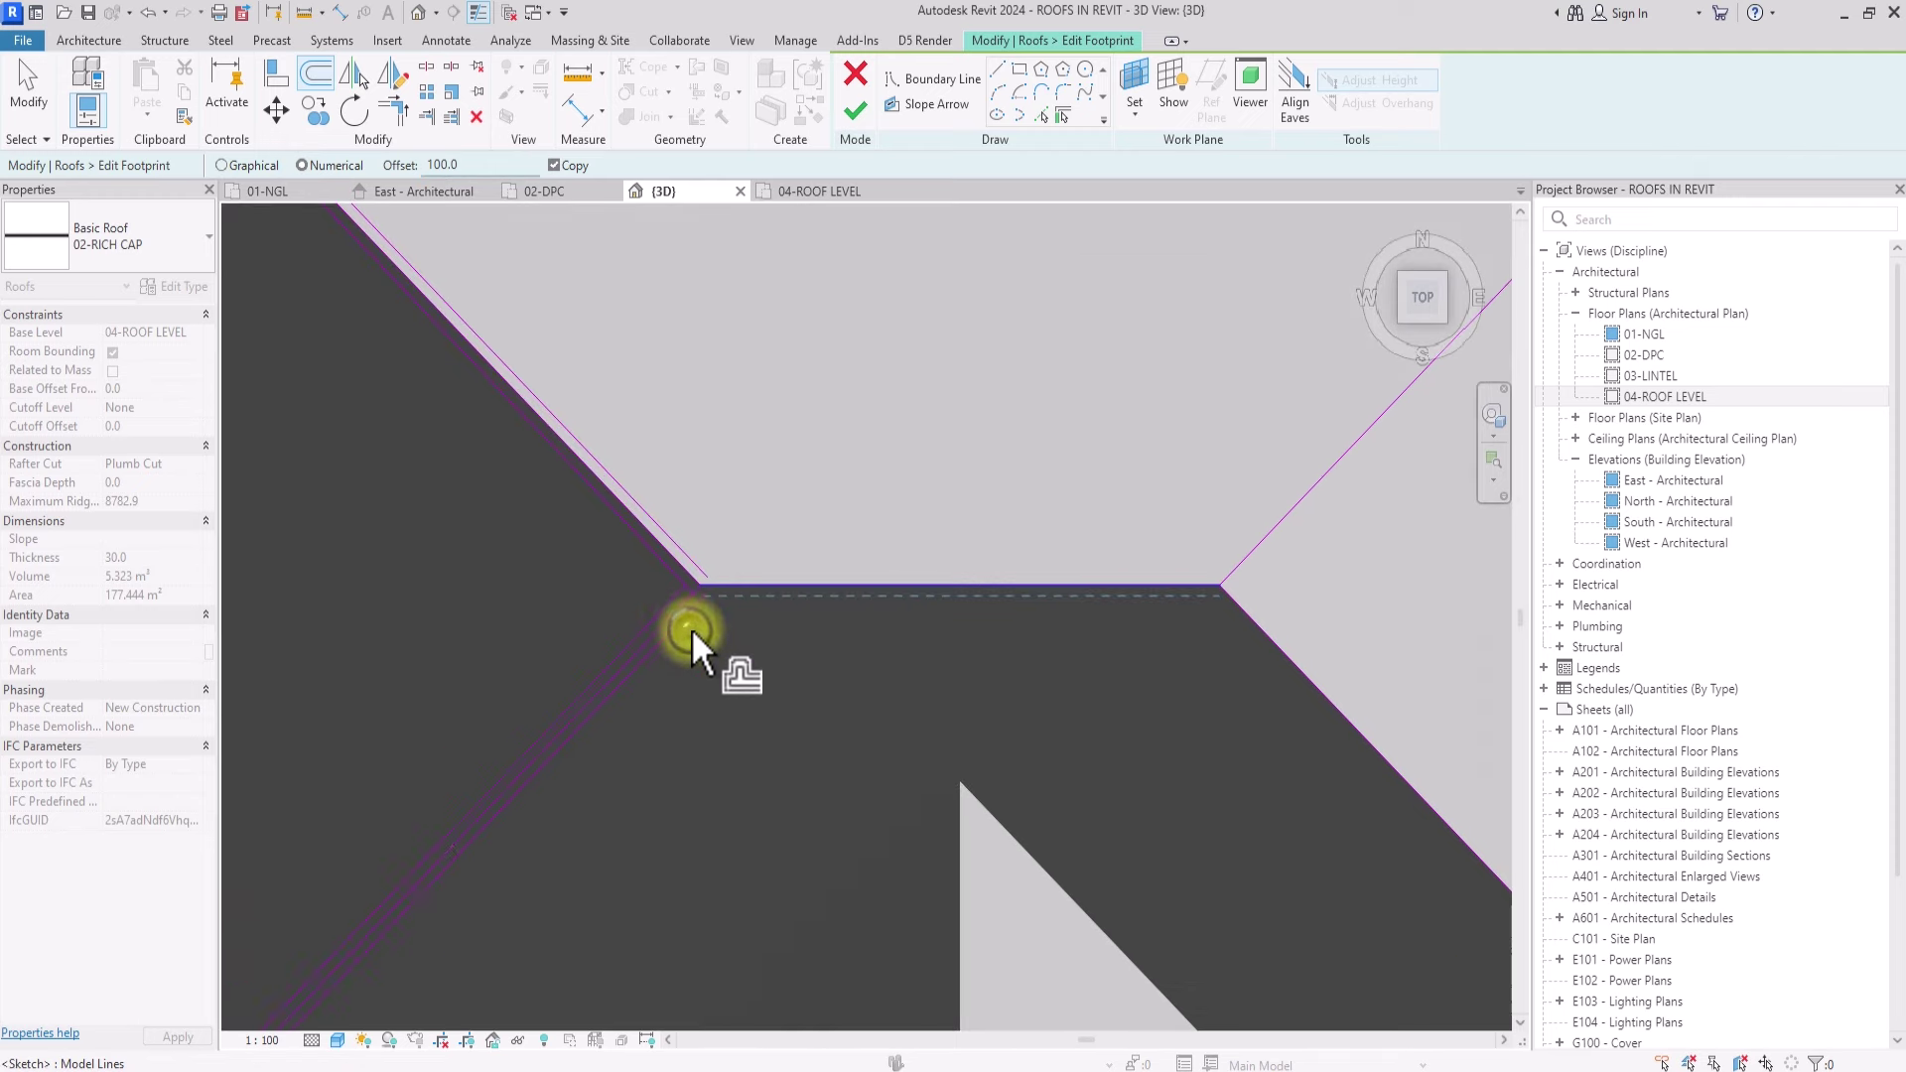
scroll(1251, 546, "up", 1)
middle_click_drag(1252, 546, 747, 575)
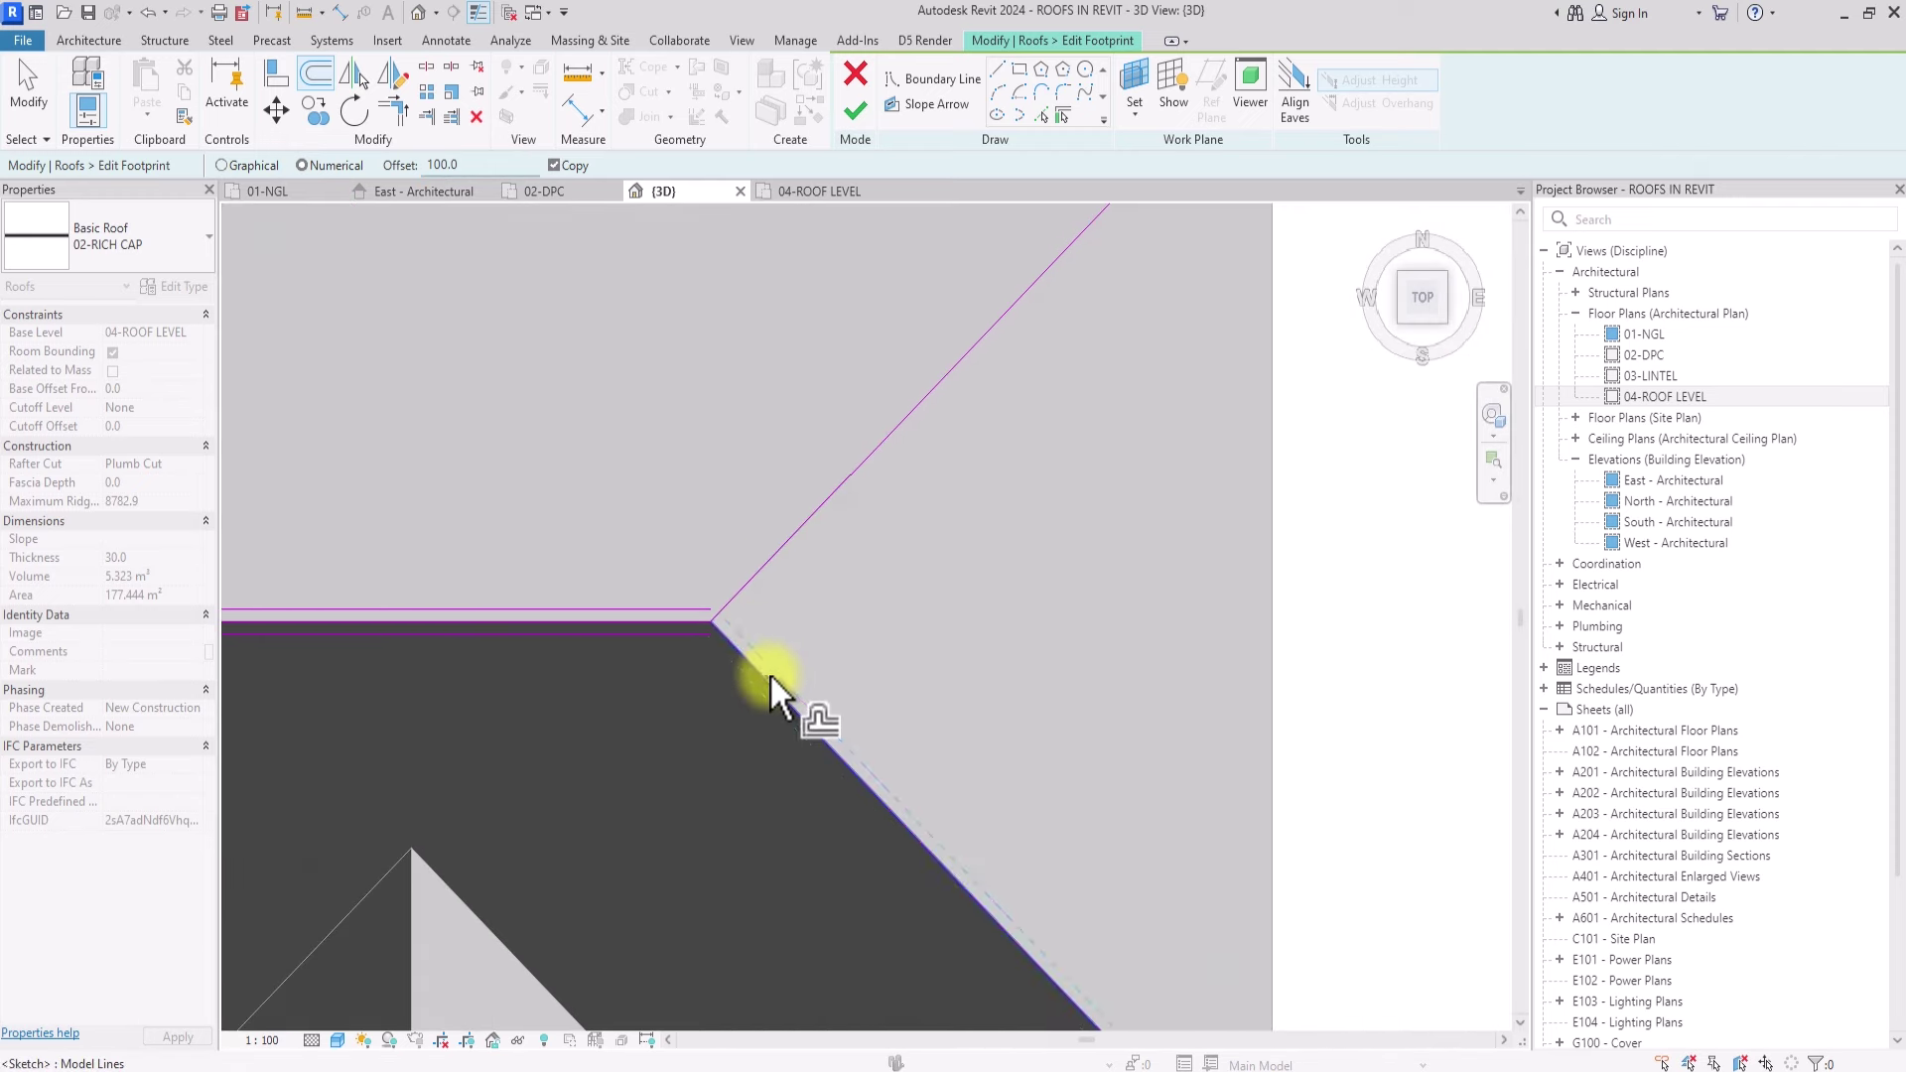
left_click(760, 676)
left_click(746, 575)
scroll(749, 588, "down", 3)
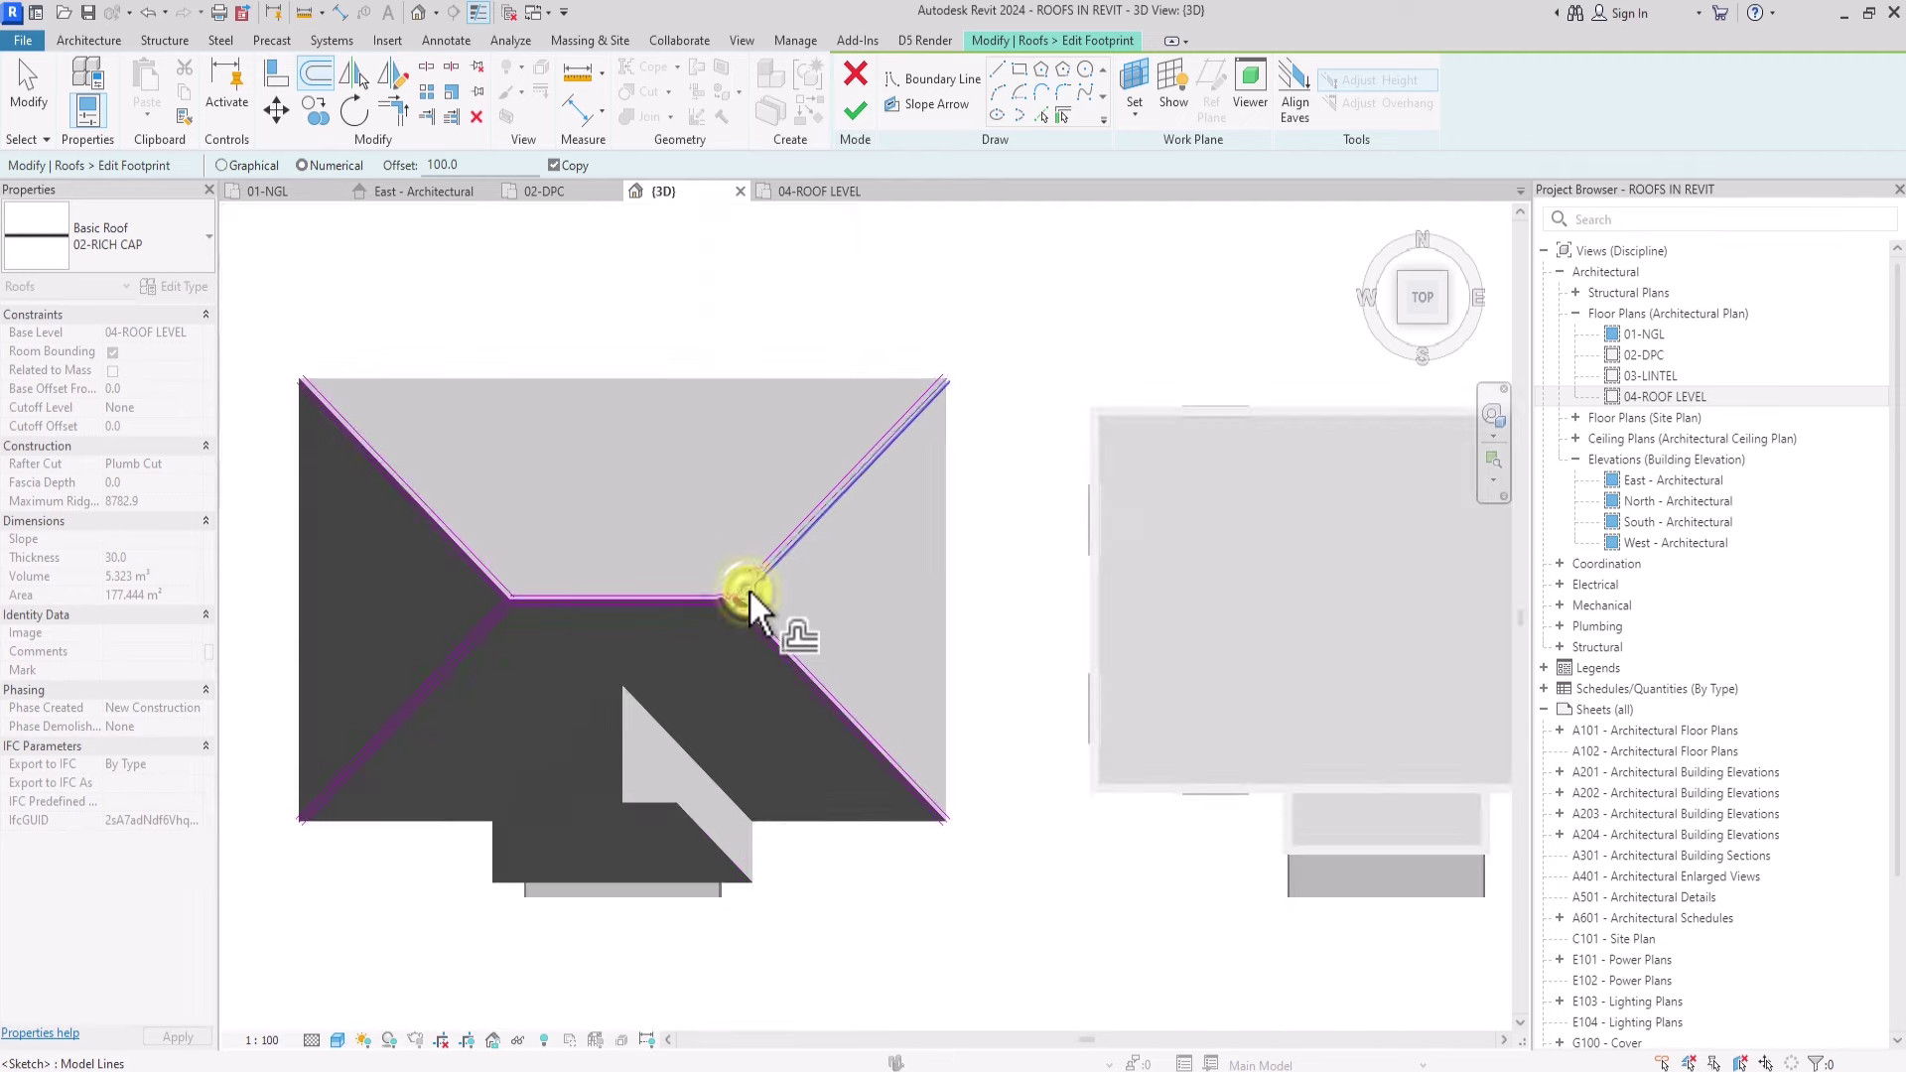
scroll(749, 588, "up", 5)
Step: Delete the original centre boundary lines along the hips and ridge, keeping only the offset copies
key("Escape")
middle_click_drag(1176, 548, 749, 590)
scroll(748, 590, "up", 3)
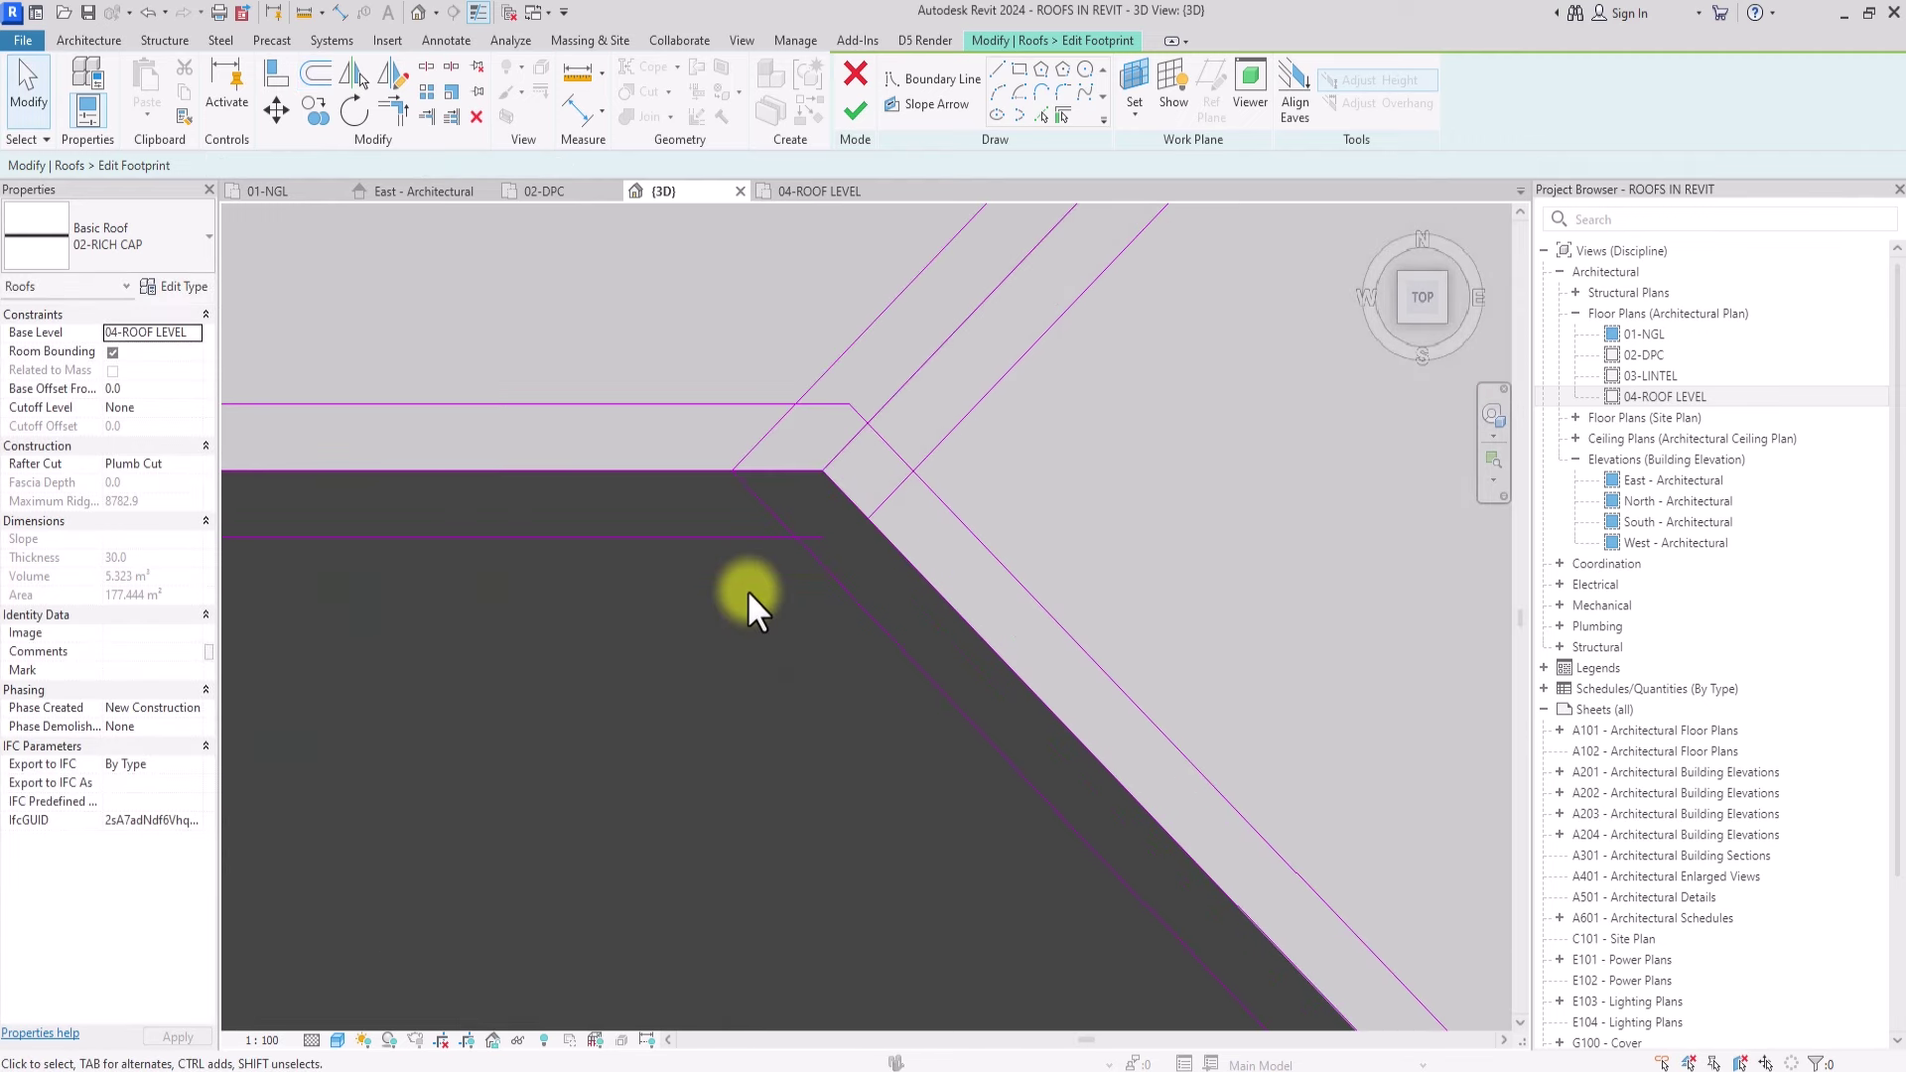
mouse_move(857, 470)
left_mouse_down()
mouse_move(751, 494)
mouse_move(790, 486)
left_mouse_up()
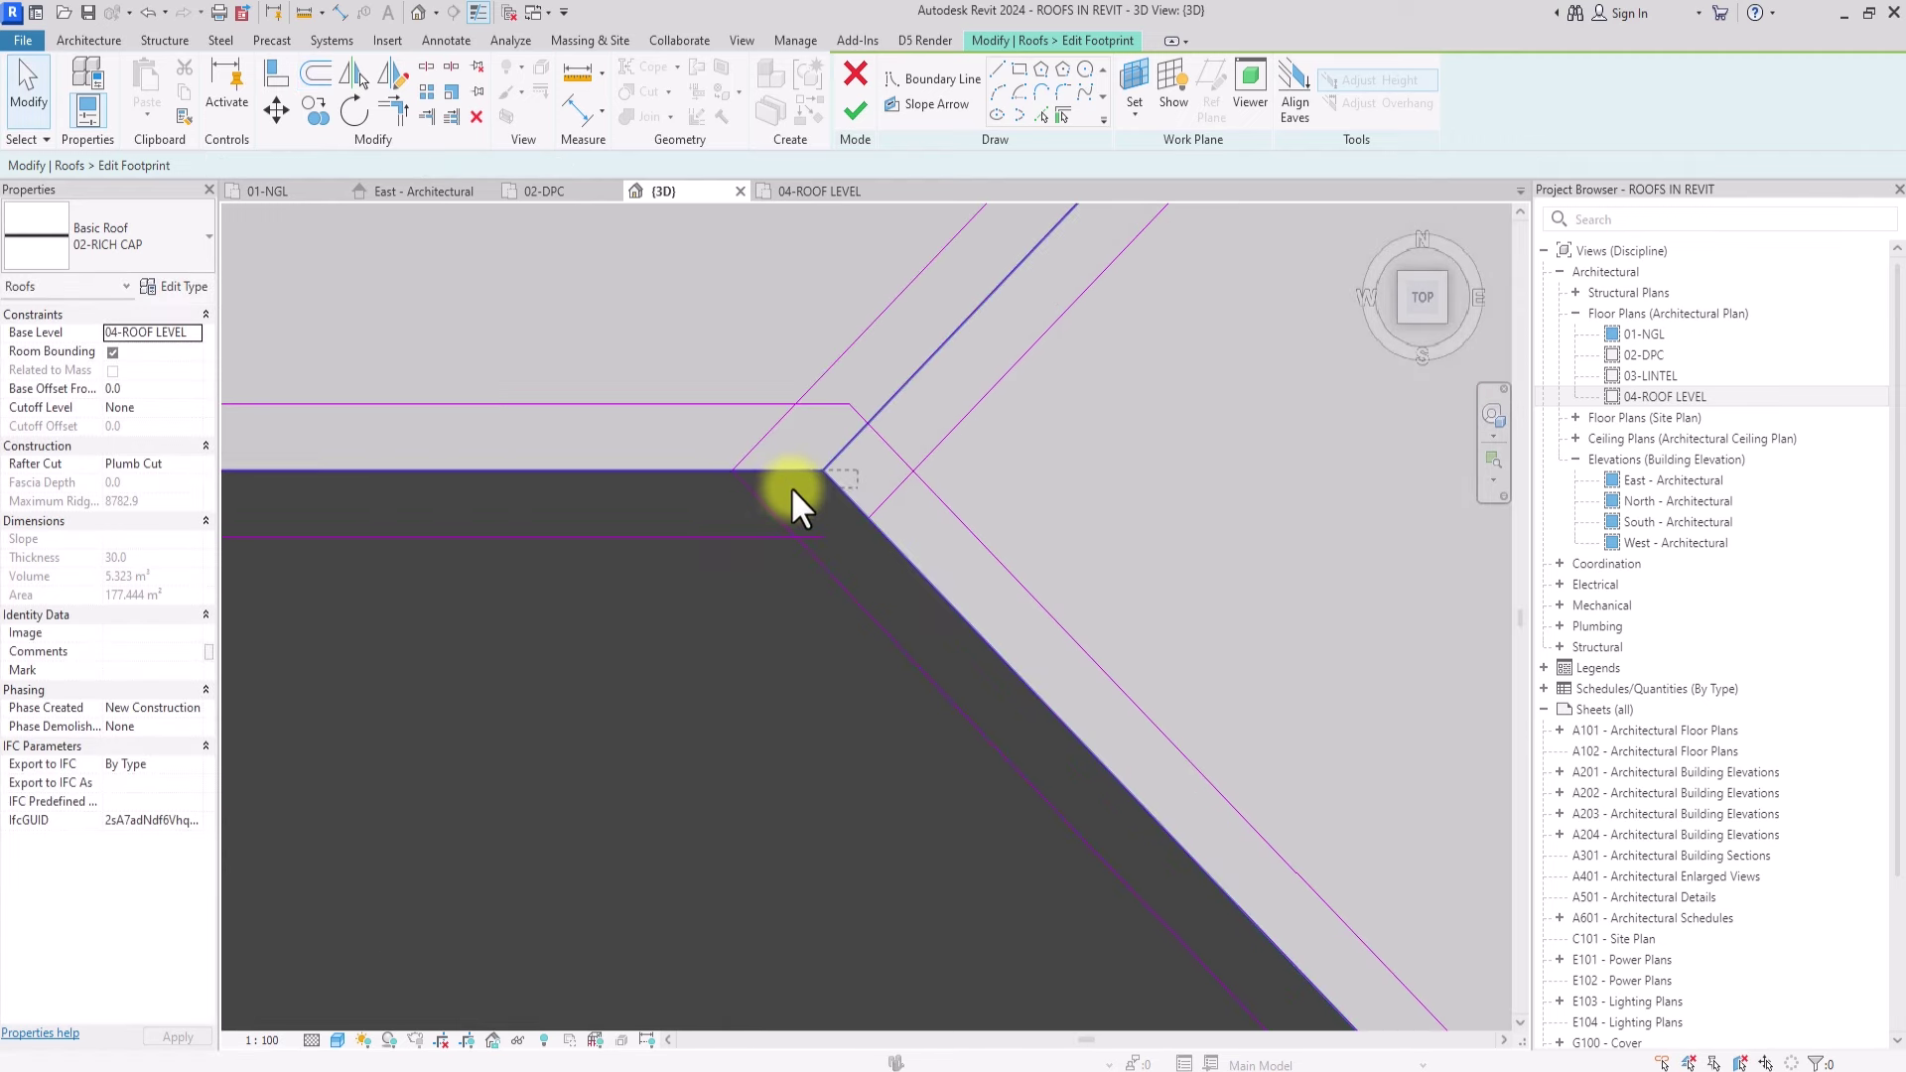
key("Delete")
scroll(791, 487, "down", 3)
middle_click_drag(826, 524, 1482, 570)
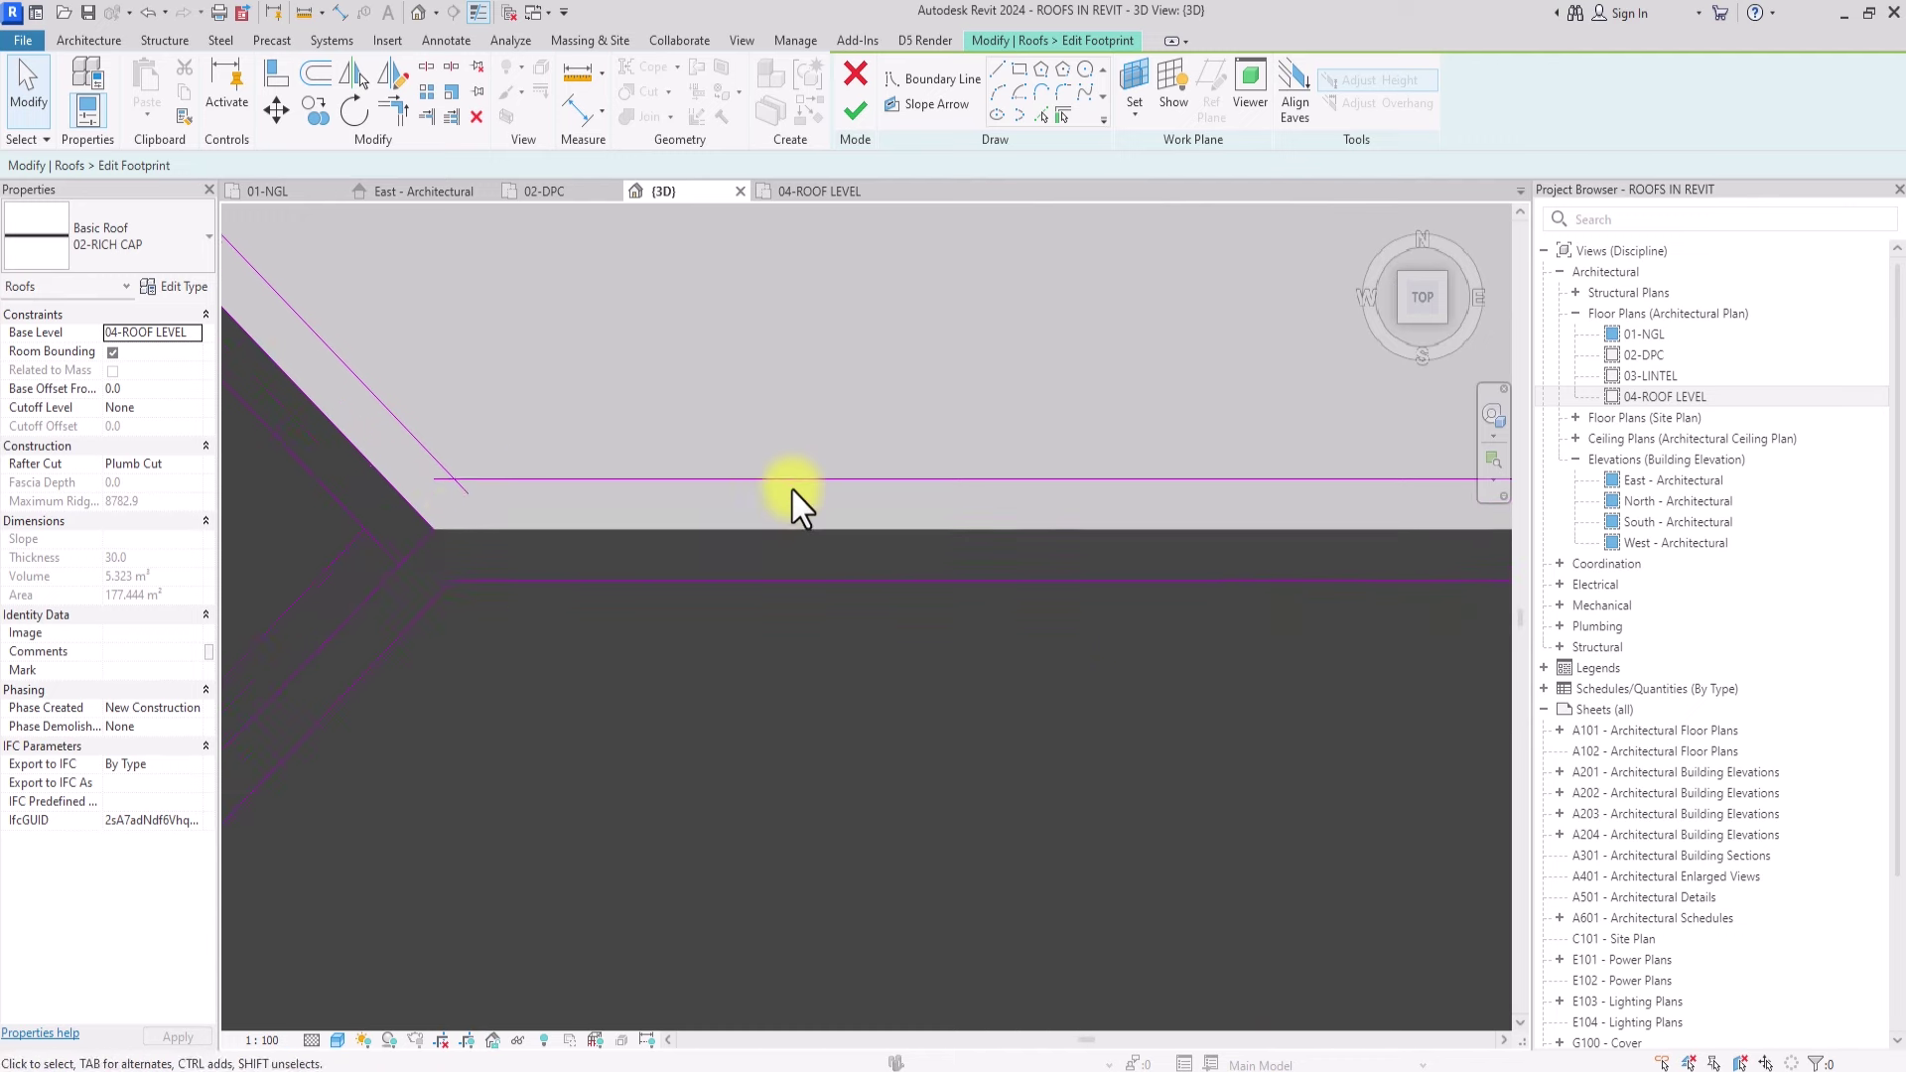
left_click(448, 527)
key("Delete")
scroll(460, 540, "down", 6)
scroll(460, 540, "down", 2)
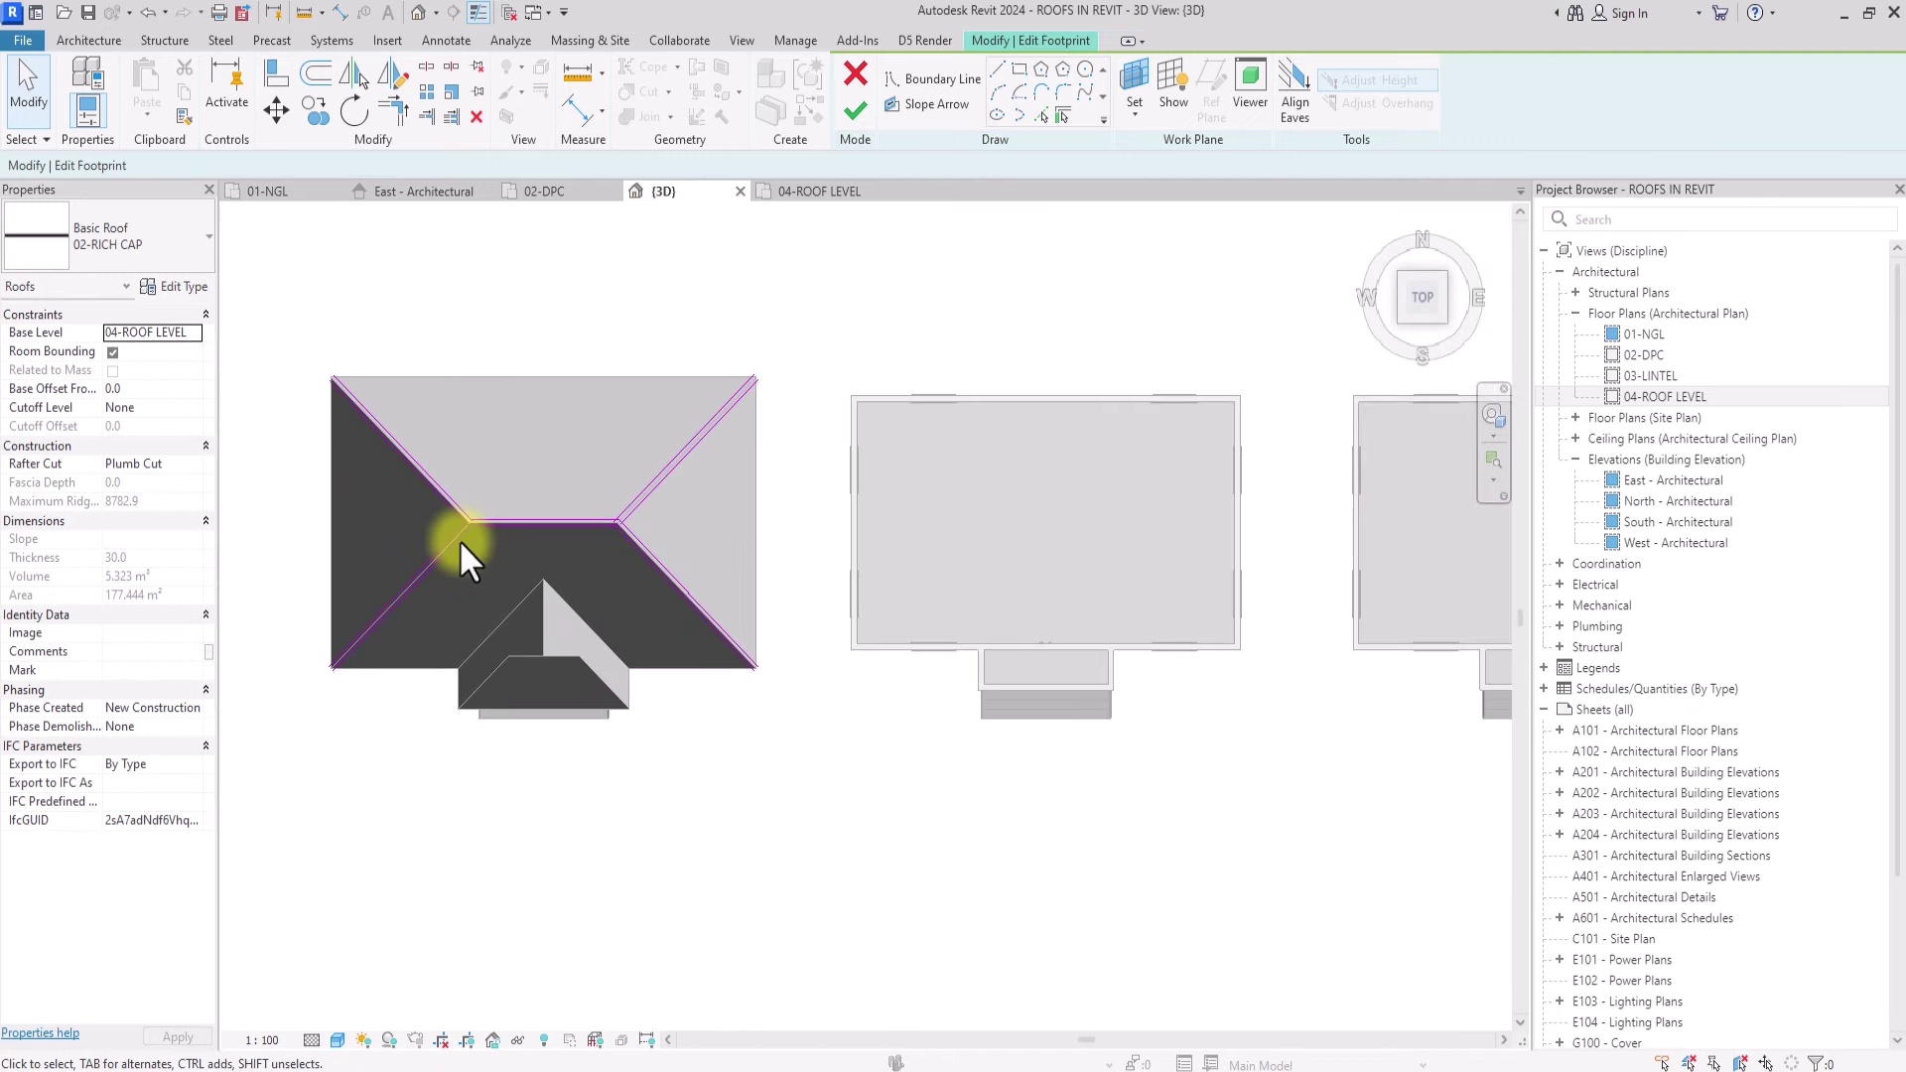
Step: Pick slope-defining boundary lines along the main roof's eaves on all four sides, including both front segments beside the porch
left_click(1043, 117)
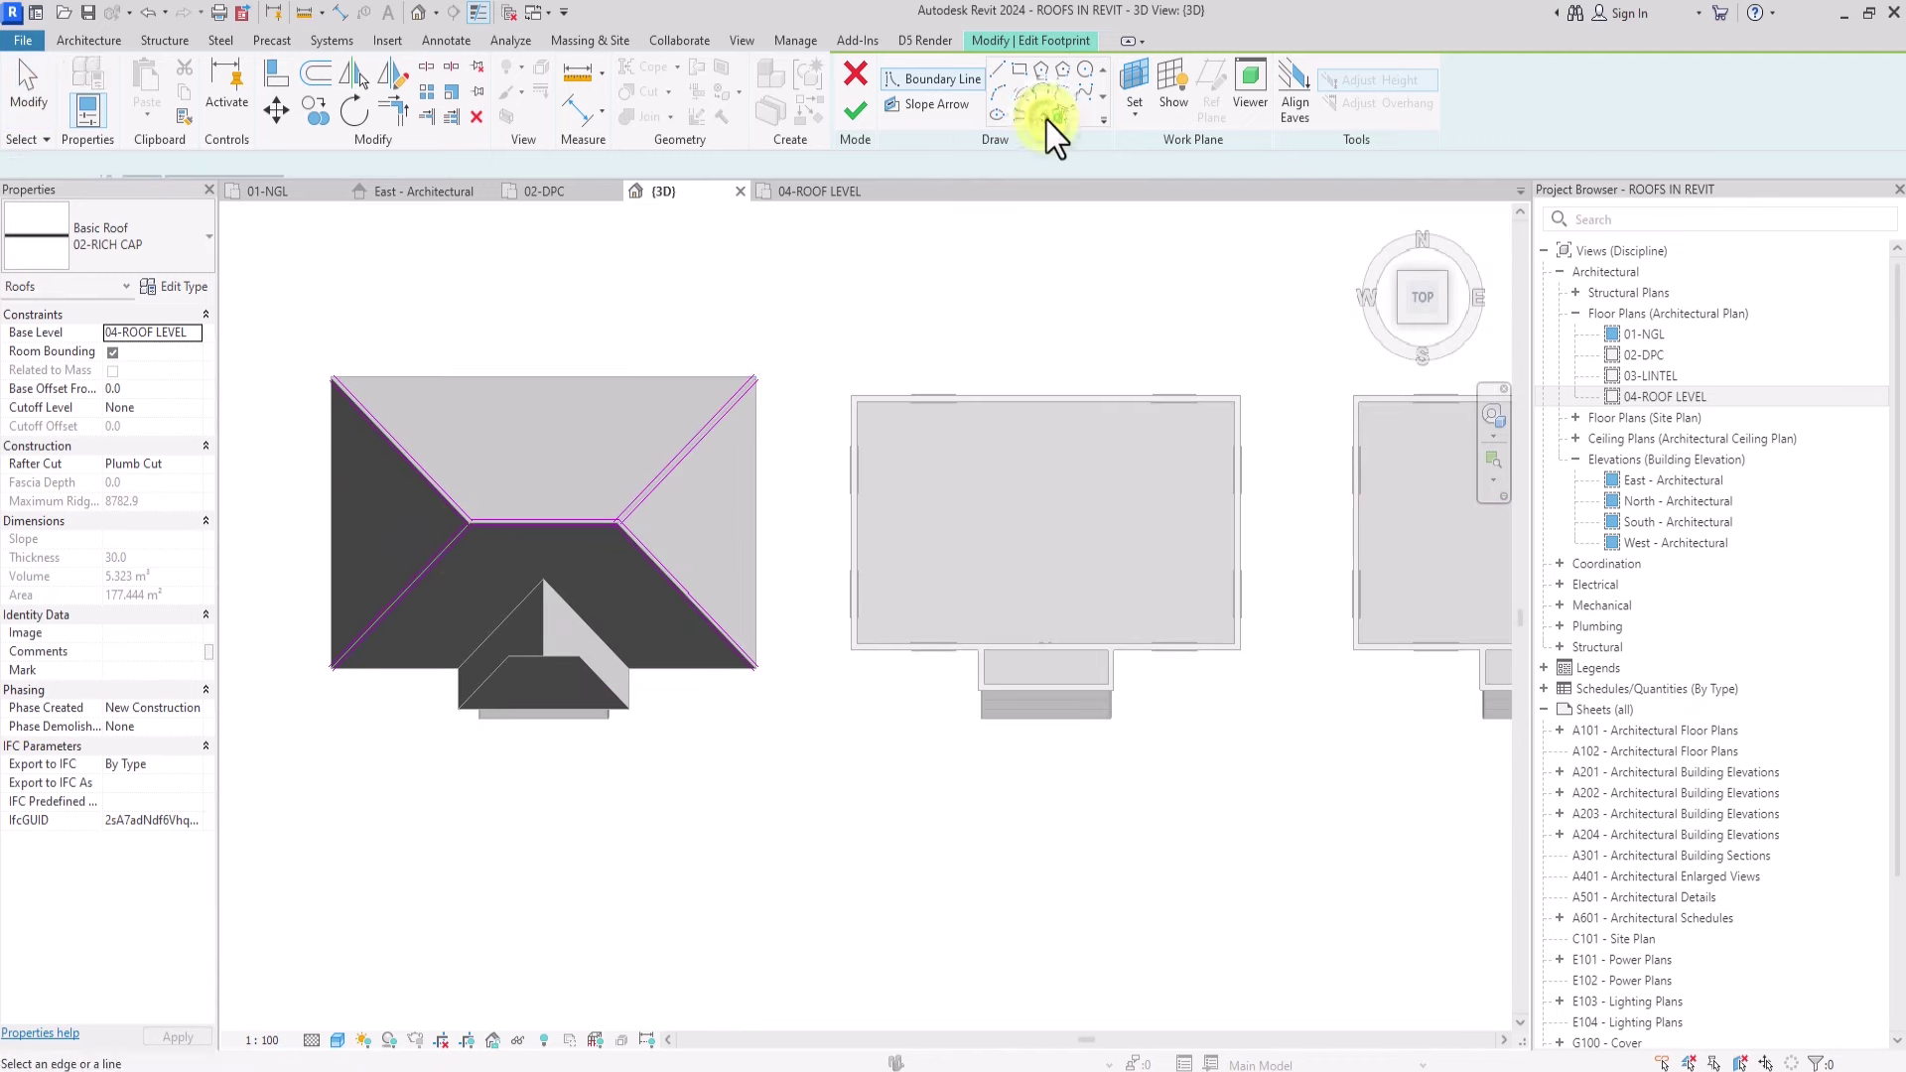
left_click(548, 379)
left_click(759, 526)
left_click(383, 669)
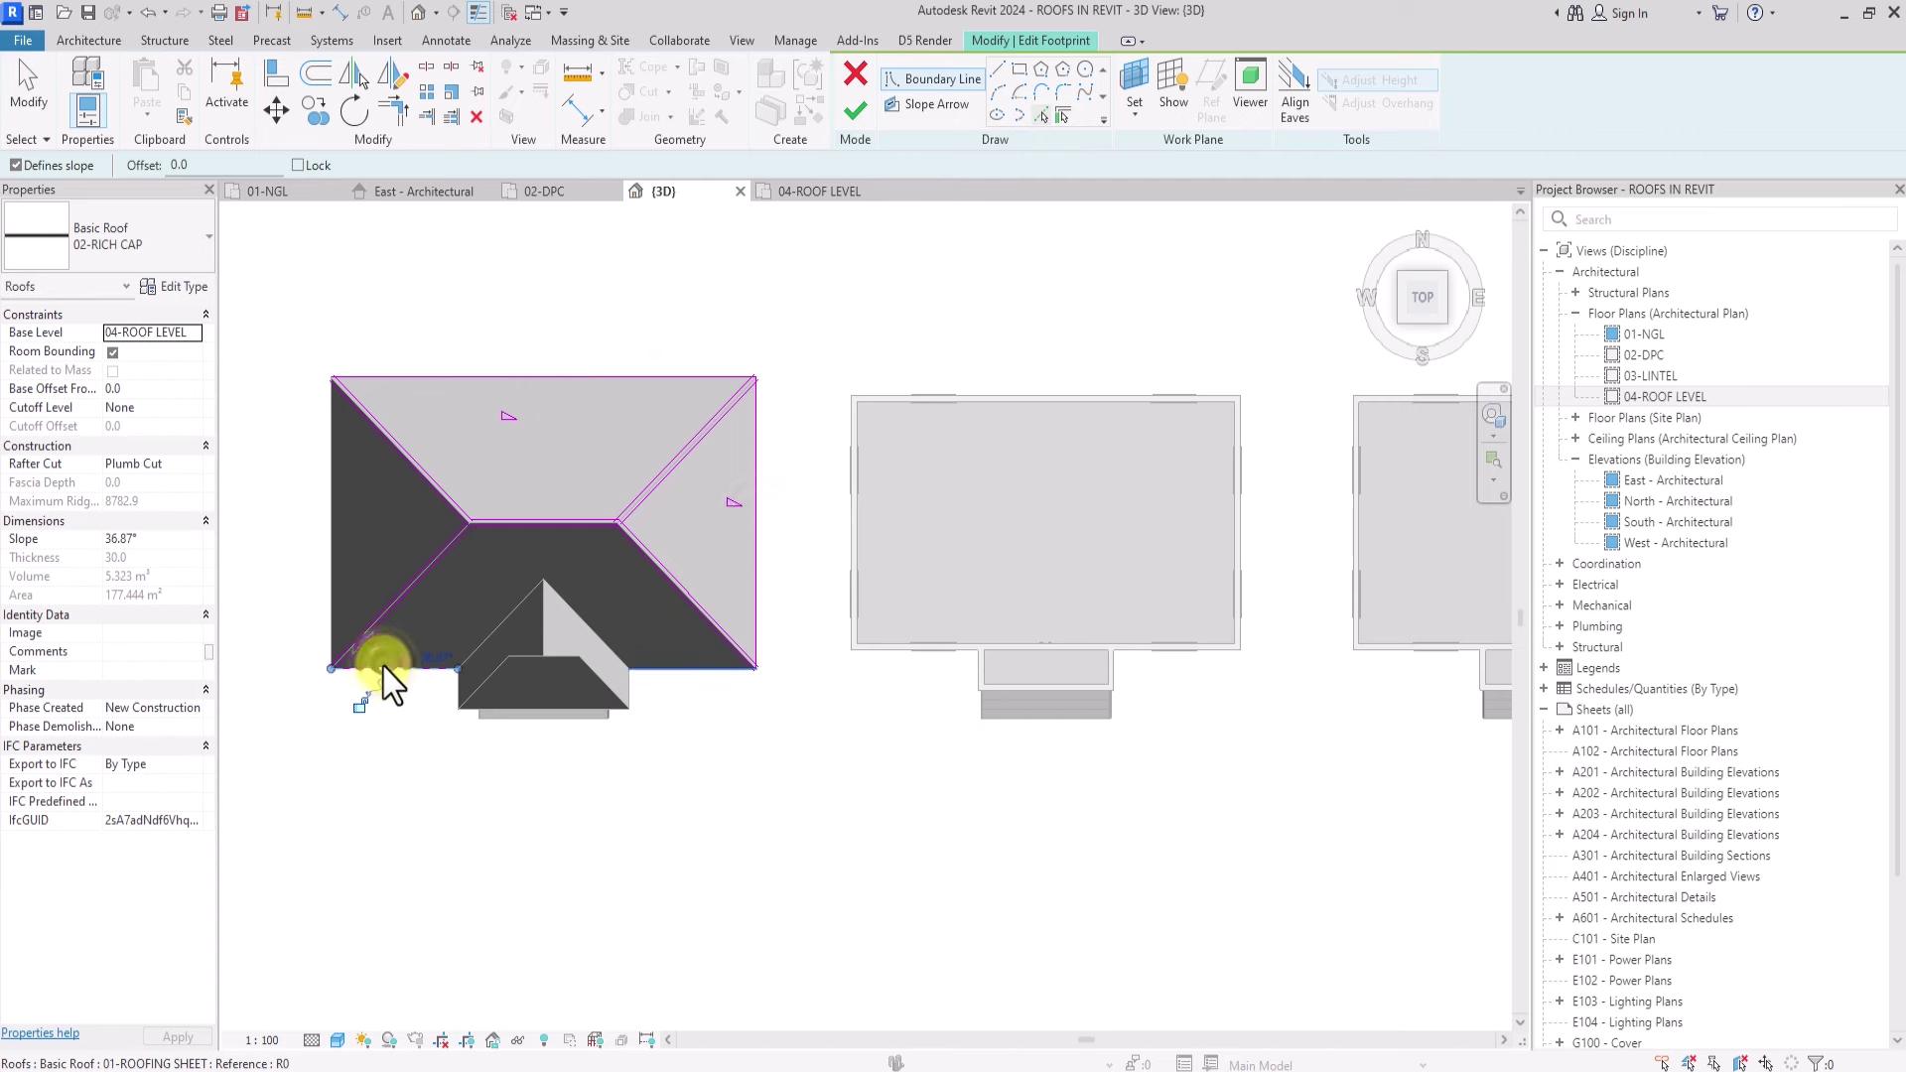
left_click(673, 669)
left_click(330, 558)
scroll(329, 558, "up", 1)
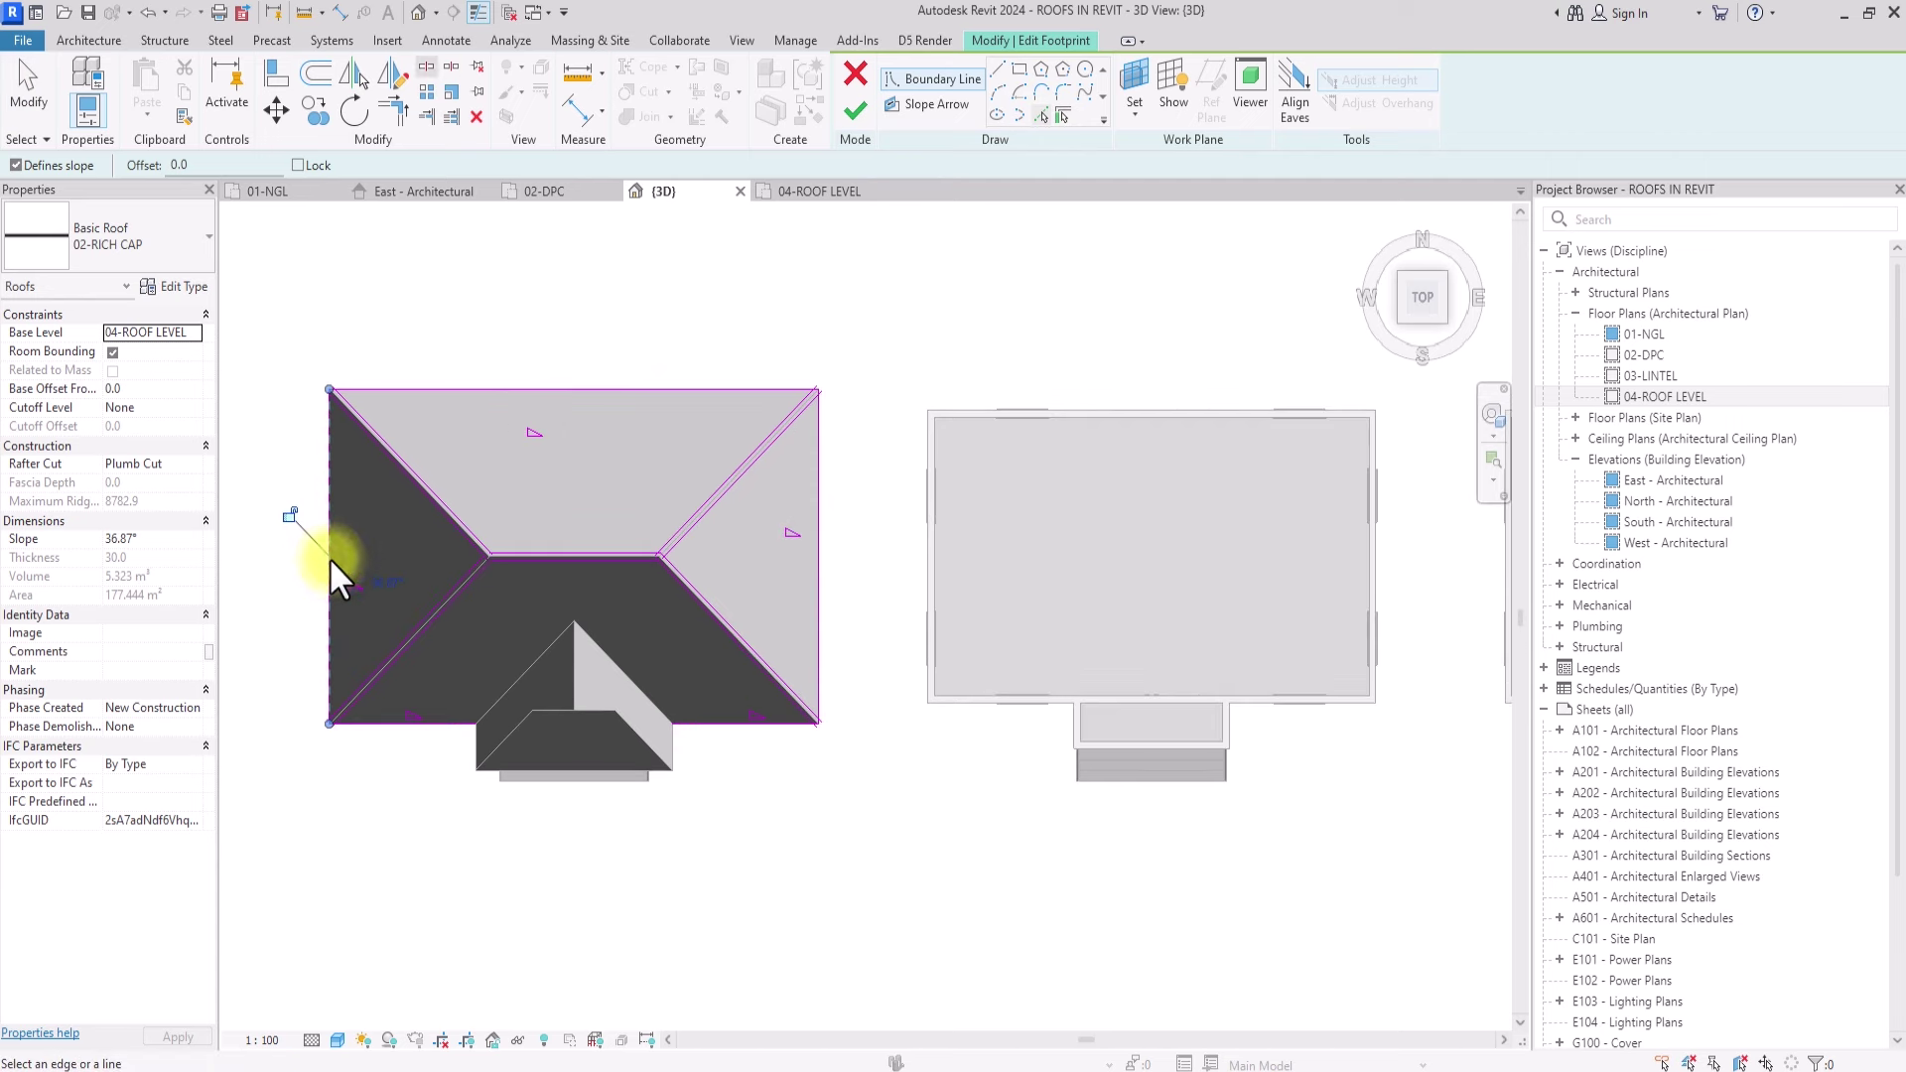
key("Escape")
Step: Split the rear eave boundary line and both side eave lines near their middles
left_click(425, 68)
left_click(818, 564)
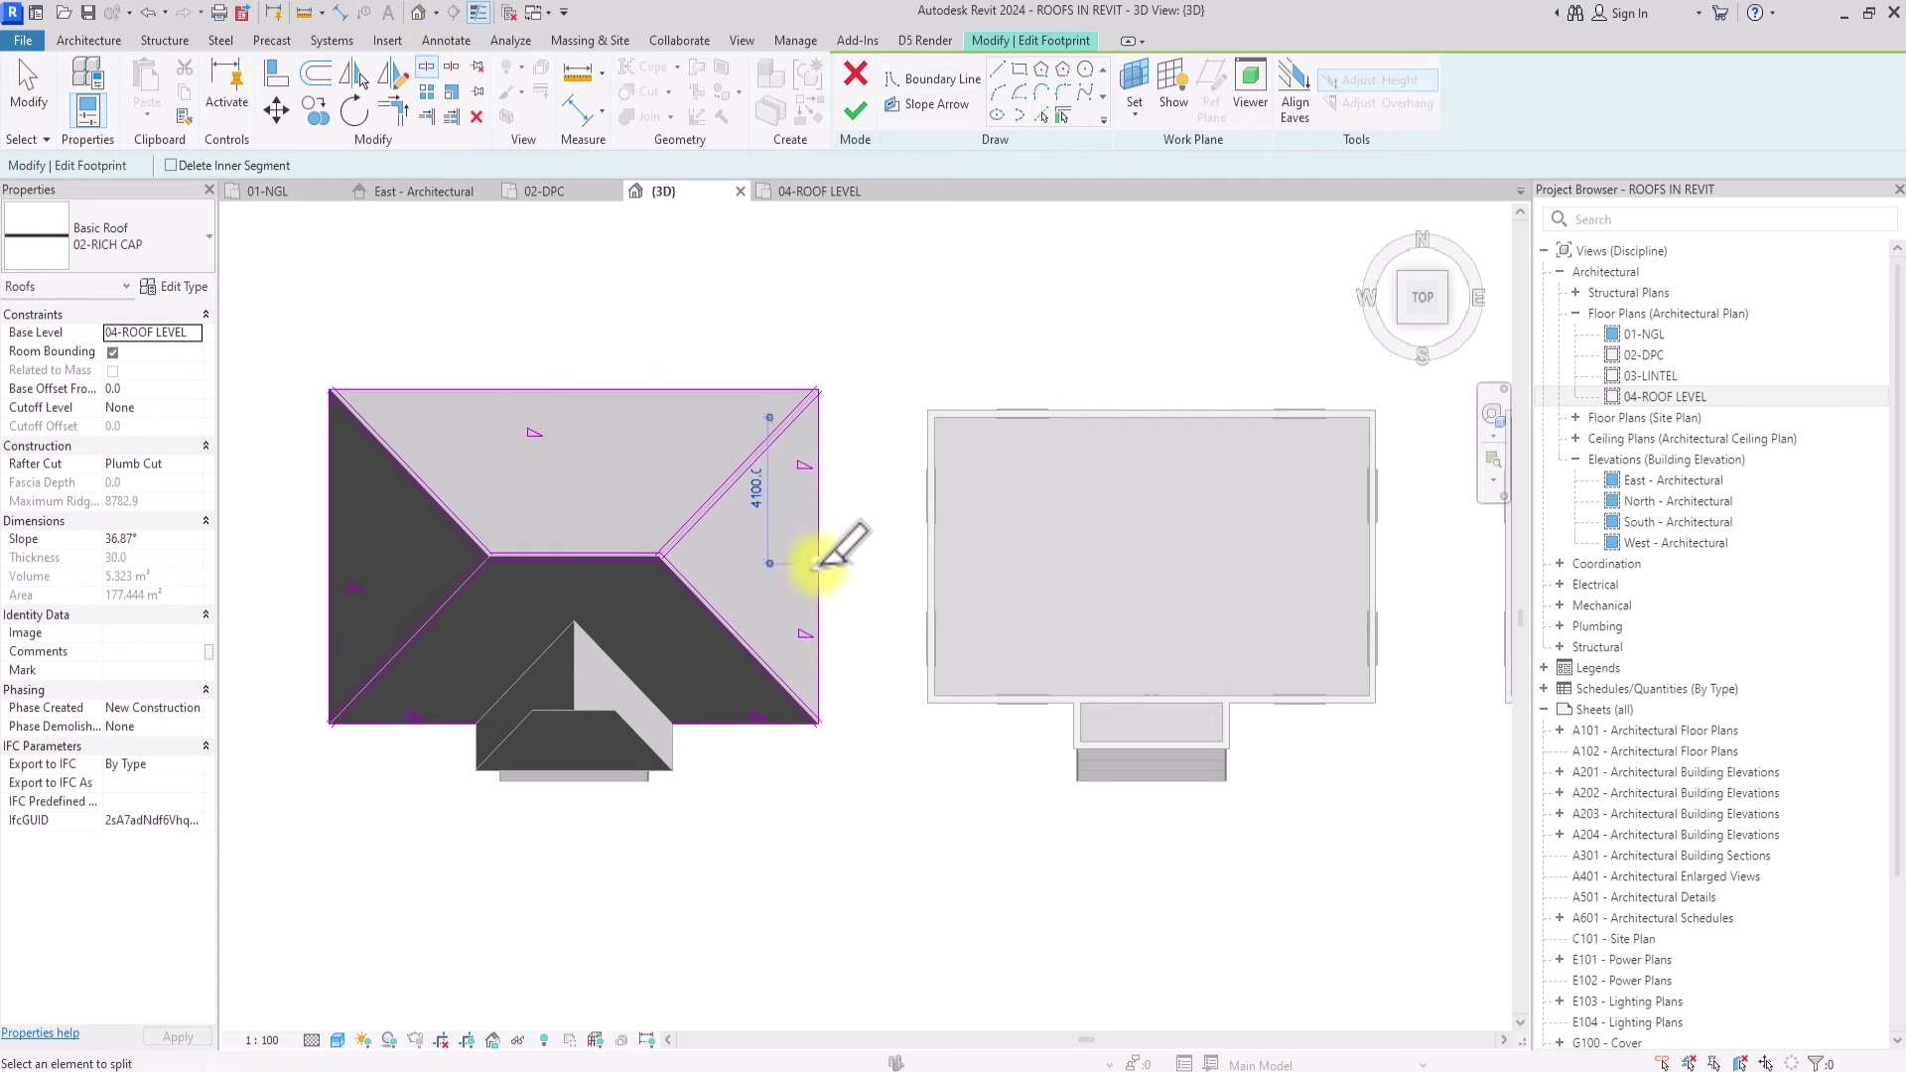
left_click(329, 521)
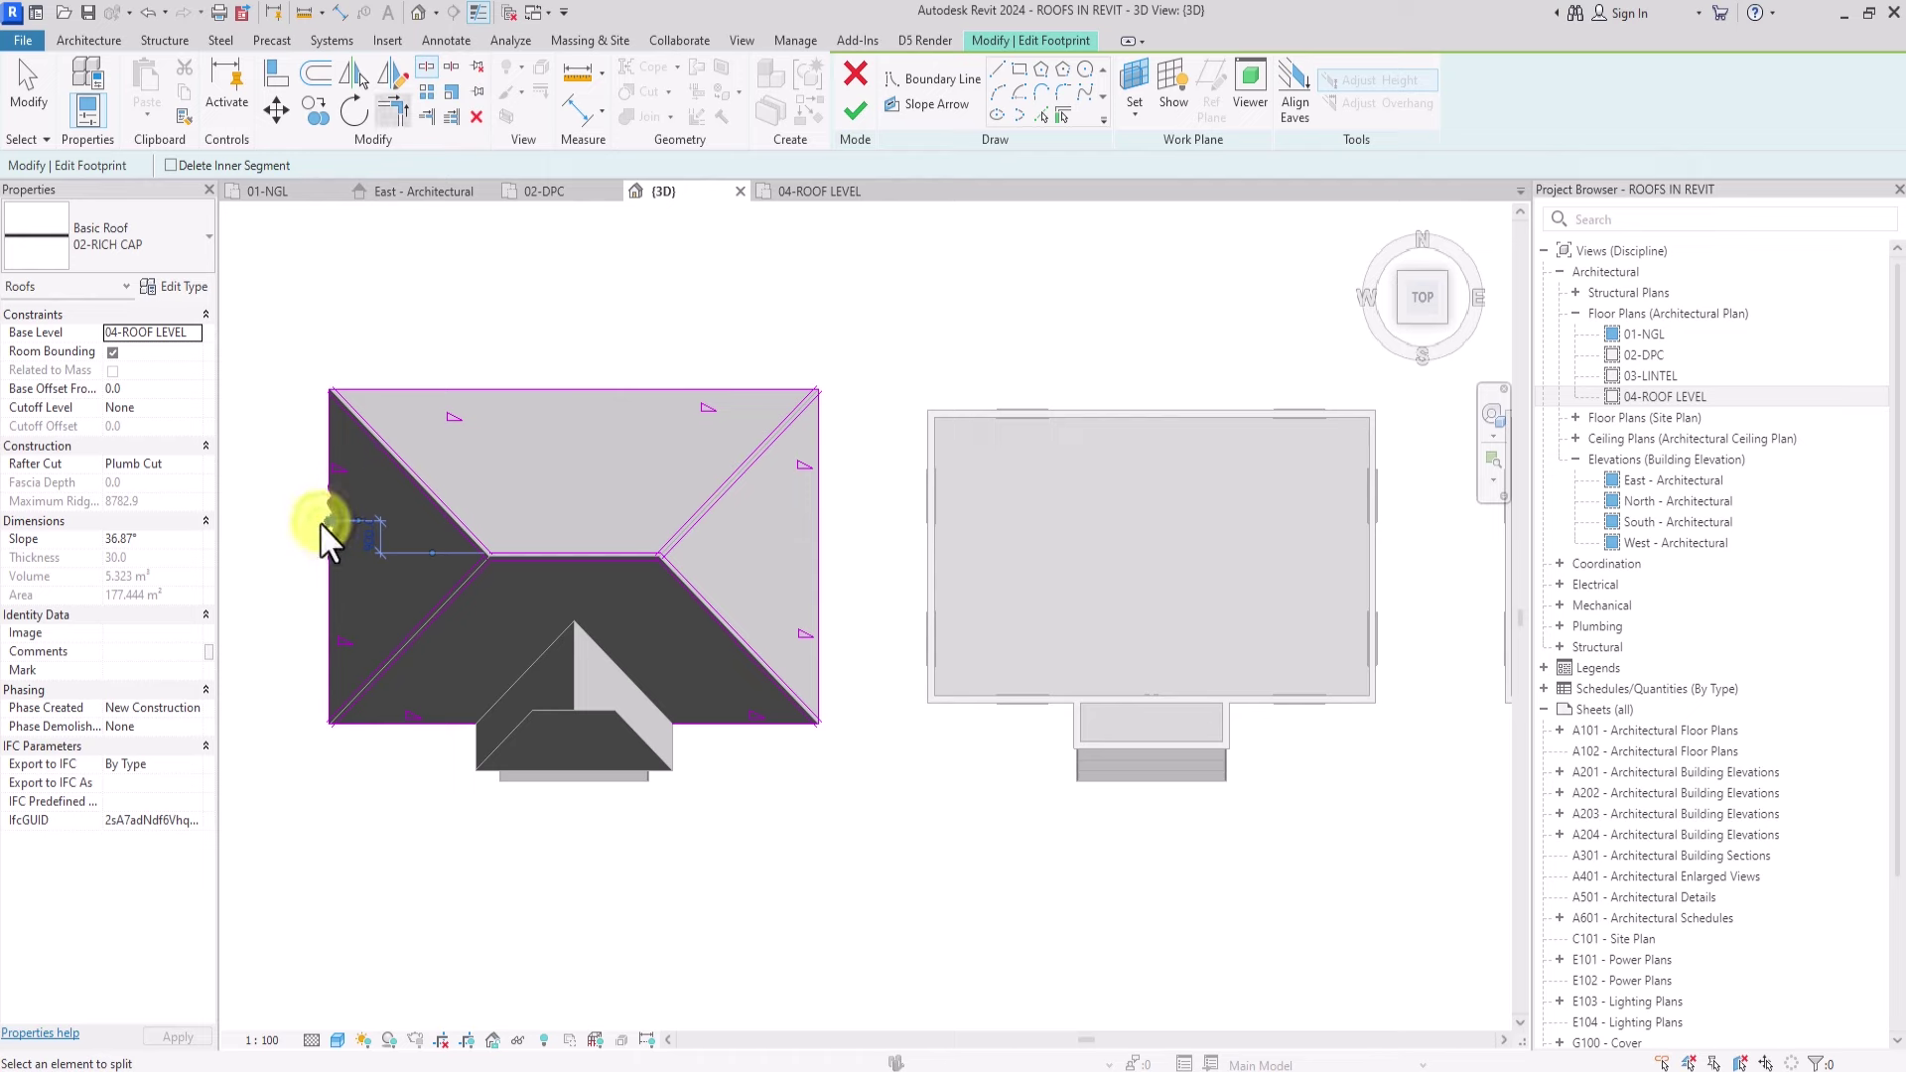
Step: Trim the offset hip lines and eave lines into closed corners at the two rear roof corners
left_click(394, 110)
scroll(310, 724, "up", 3)
scroll(466, 683, "down", 3)
scroll(469, 356, "up", 4)
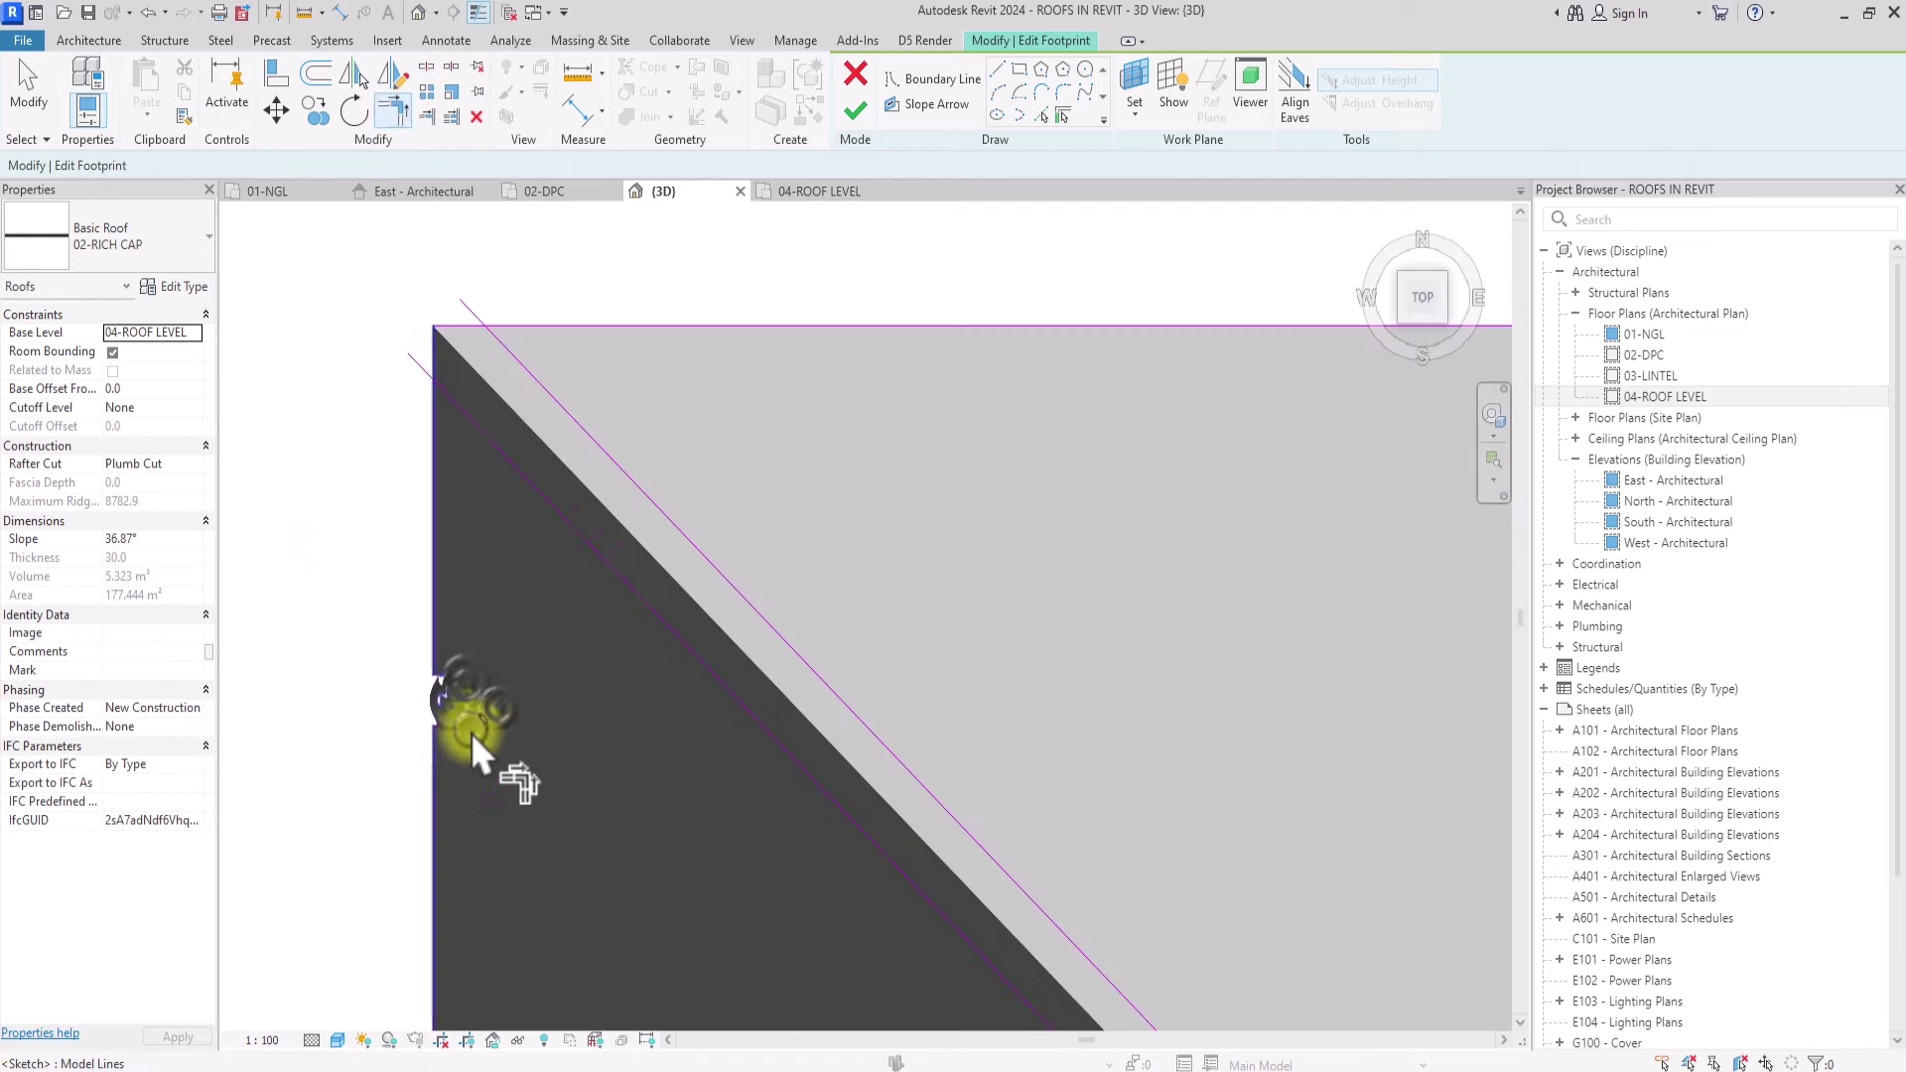
left_click(467, 327)
left_click(467, 329)
scroll(467, 335, "down", 5)
scroll(1084, 338, "up", 4)
left_click(1054, 355)
left_click(1064, 338)
scroll(1094, 298, "down", 3)
Step: Trim the offset lines together at both ridge ends and close the two front eave corners
scroll(783, 643, "up", 3)
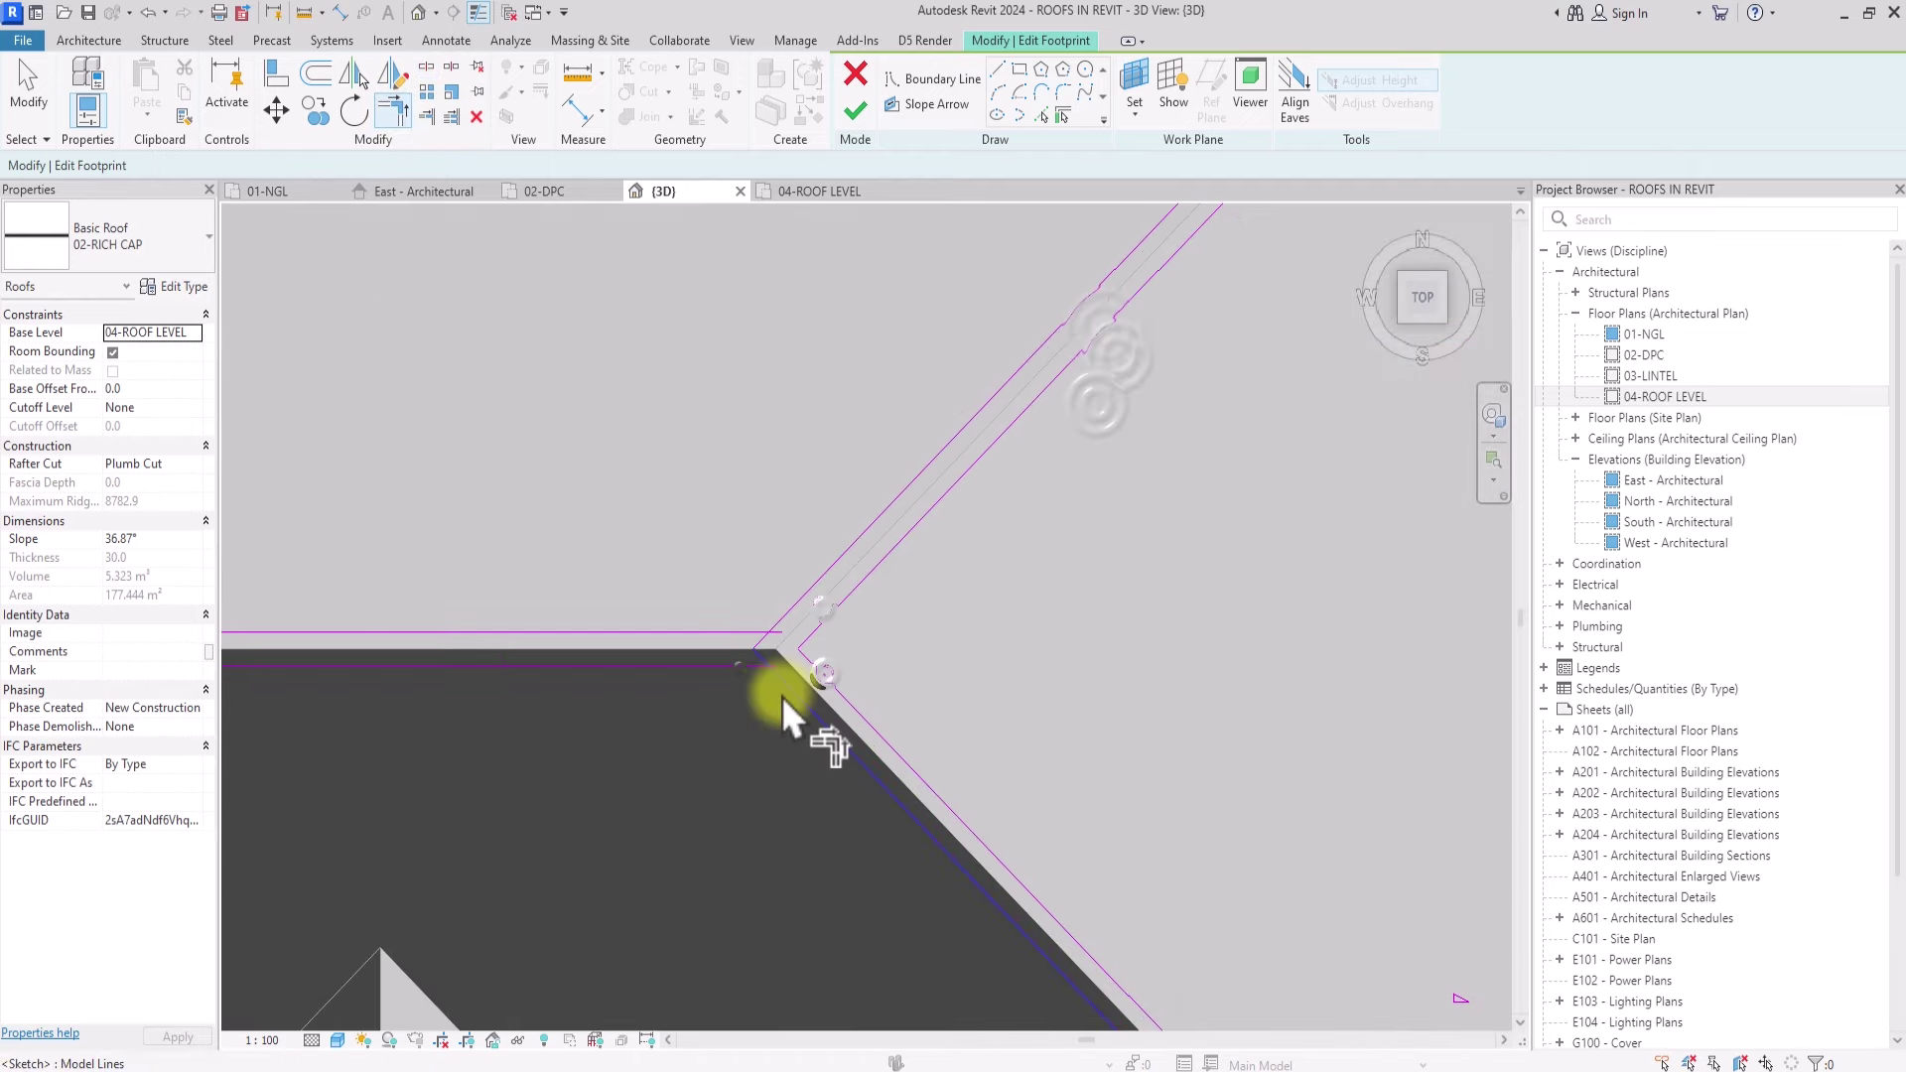
scroll(779, 655, "down", 2)
scroll(514, 592, "down", 4)
scroll(517, 593, "up", 6)
scroll(529, 624, "down", 6)
scroll(778, 752, "up", 5)
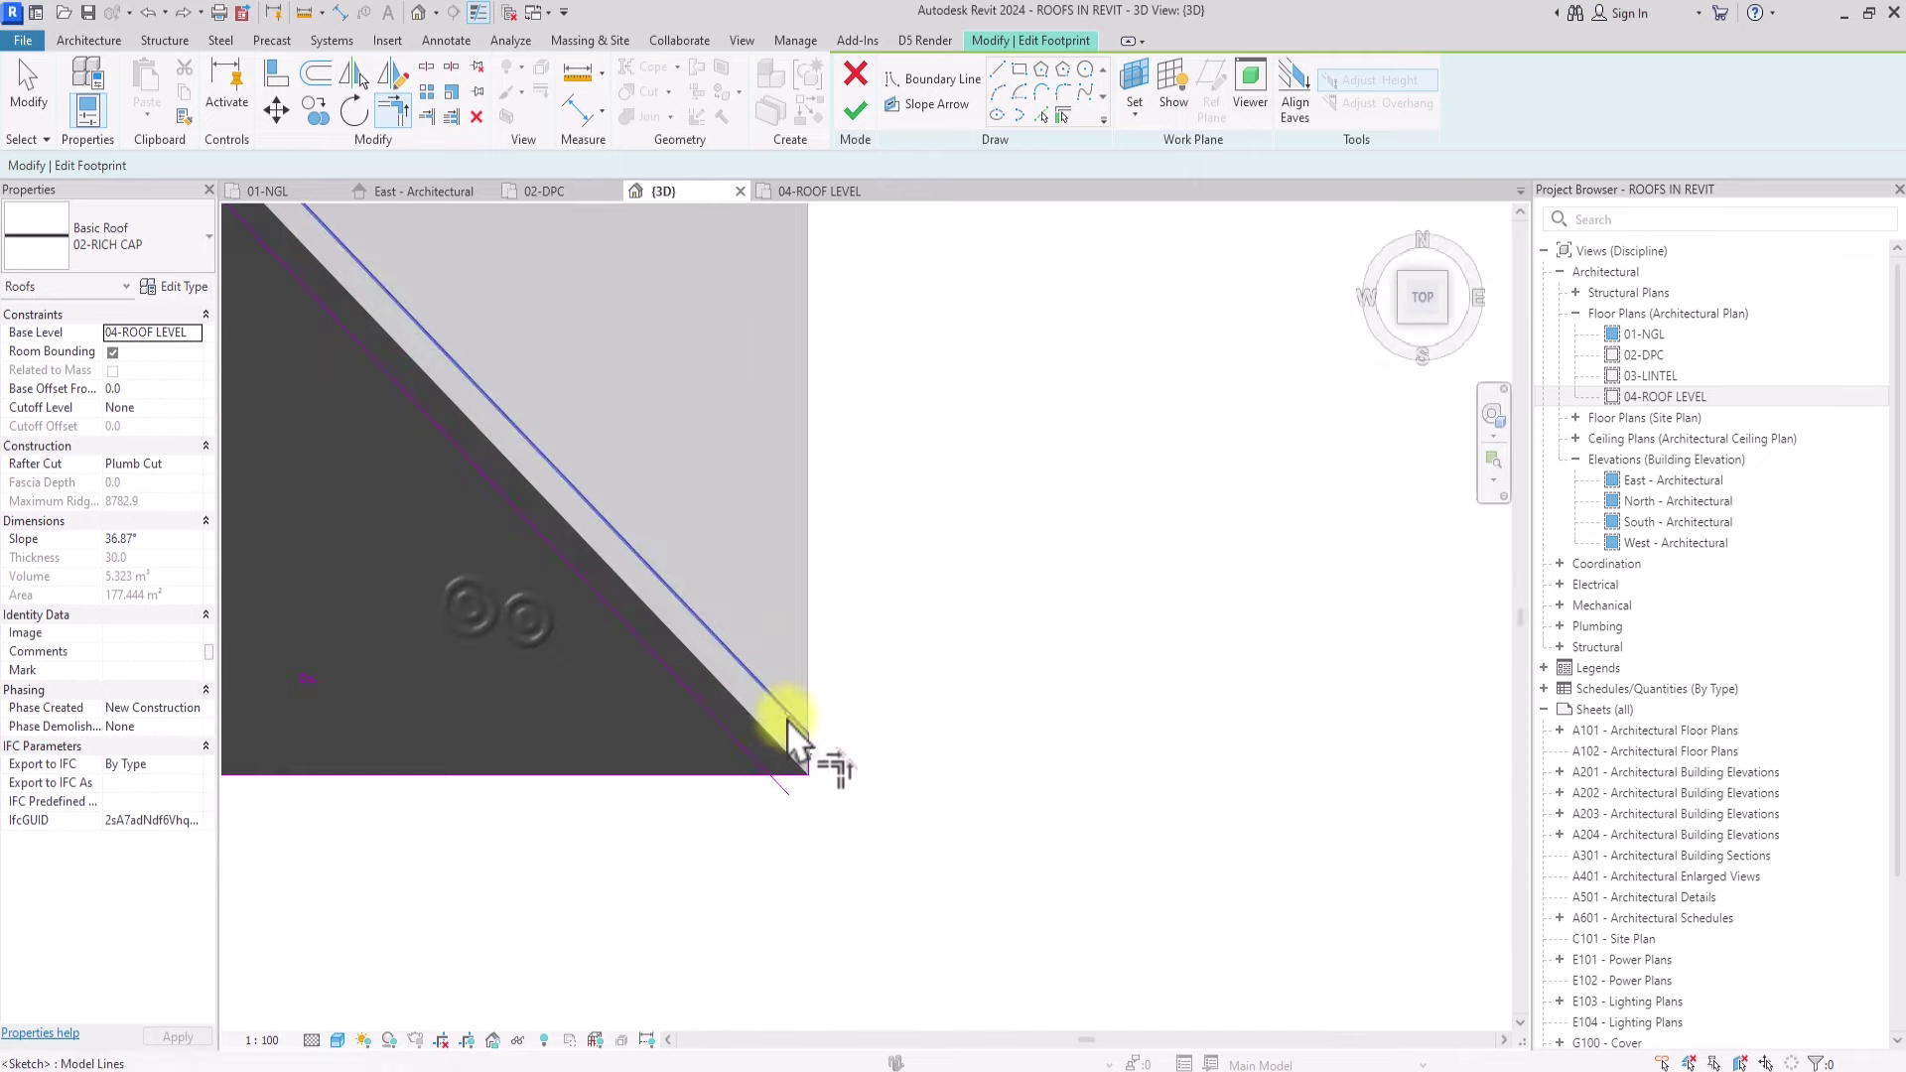
scroll(625, 727, "down", 4)
middle_click_drag(539, 732, 923, 657)
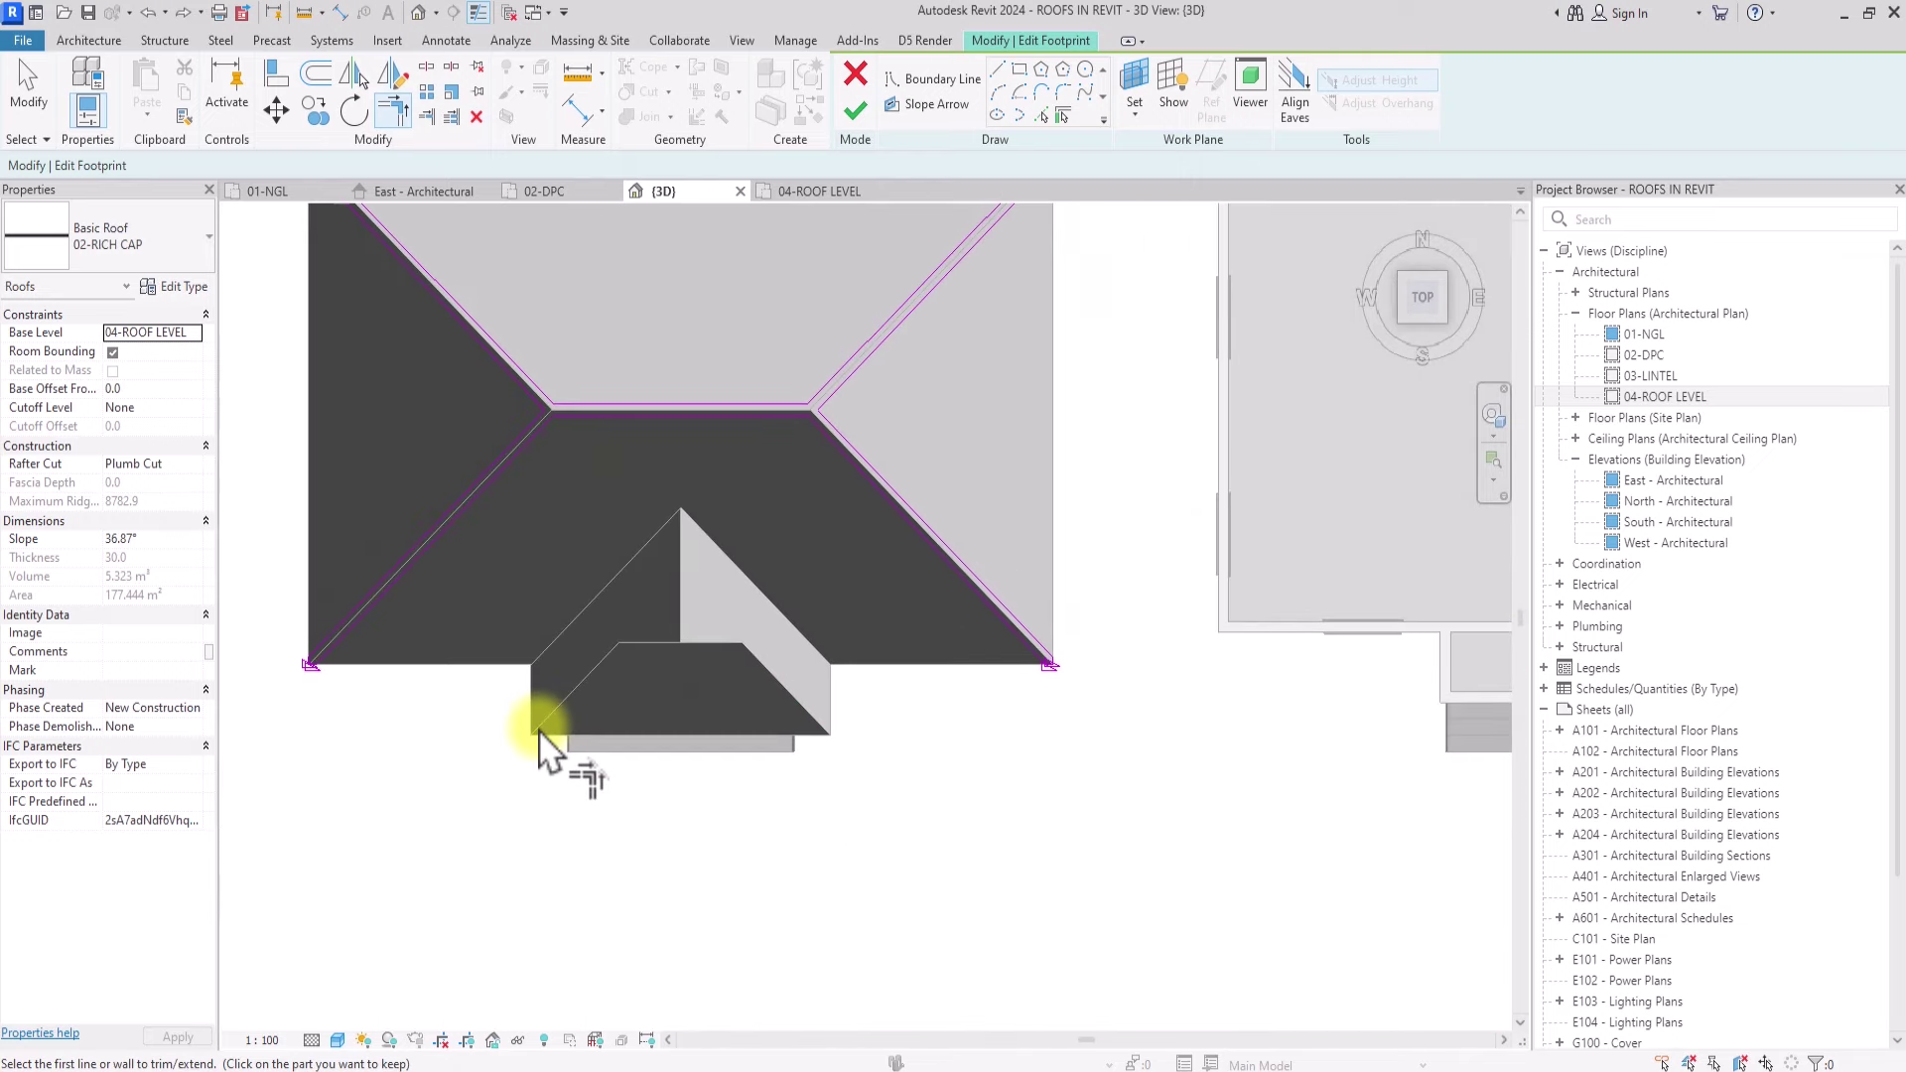
scroll(541, 740, "up", 3)
scroll(541, 740, "down", 2)
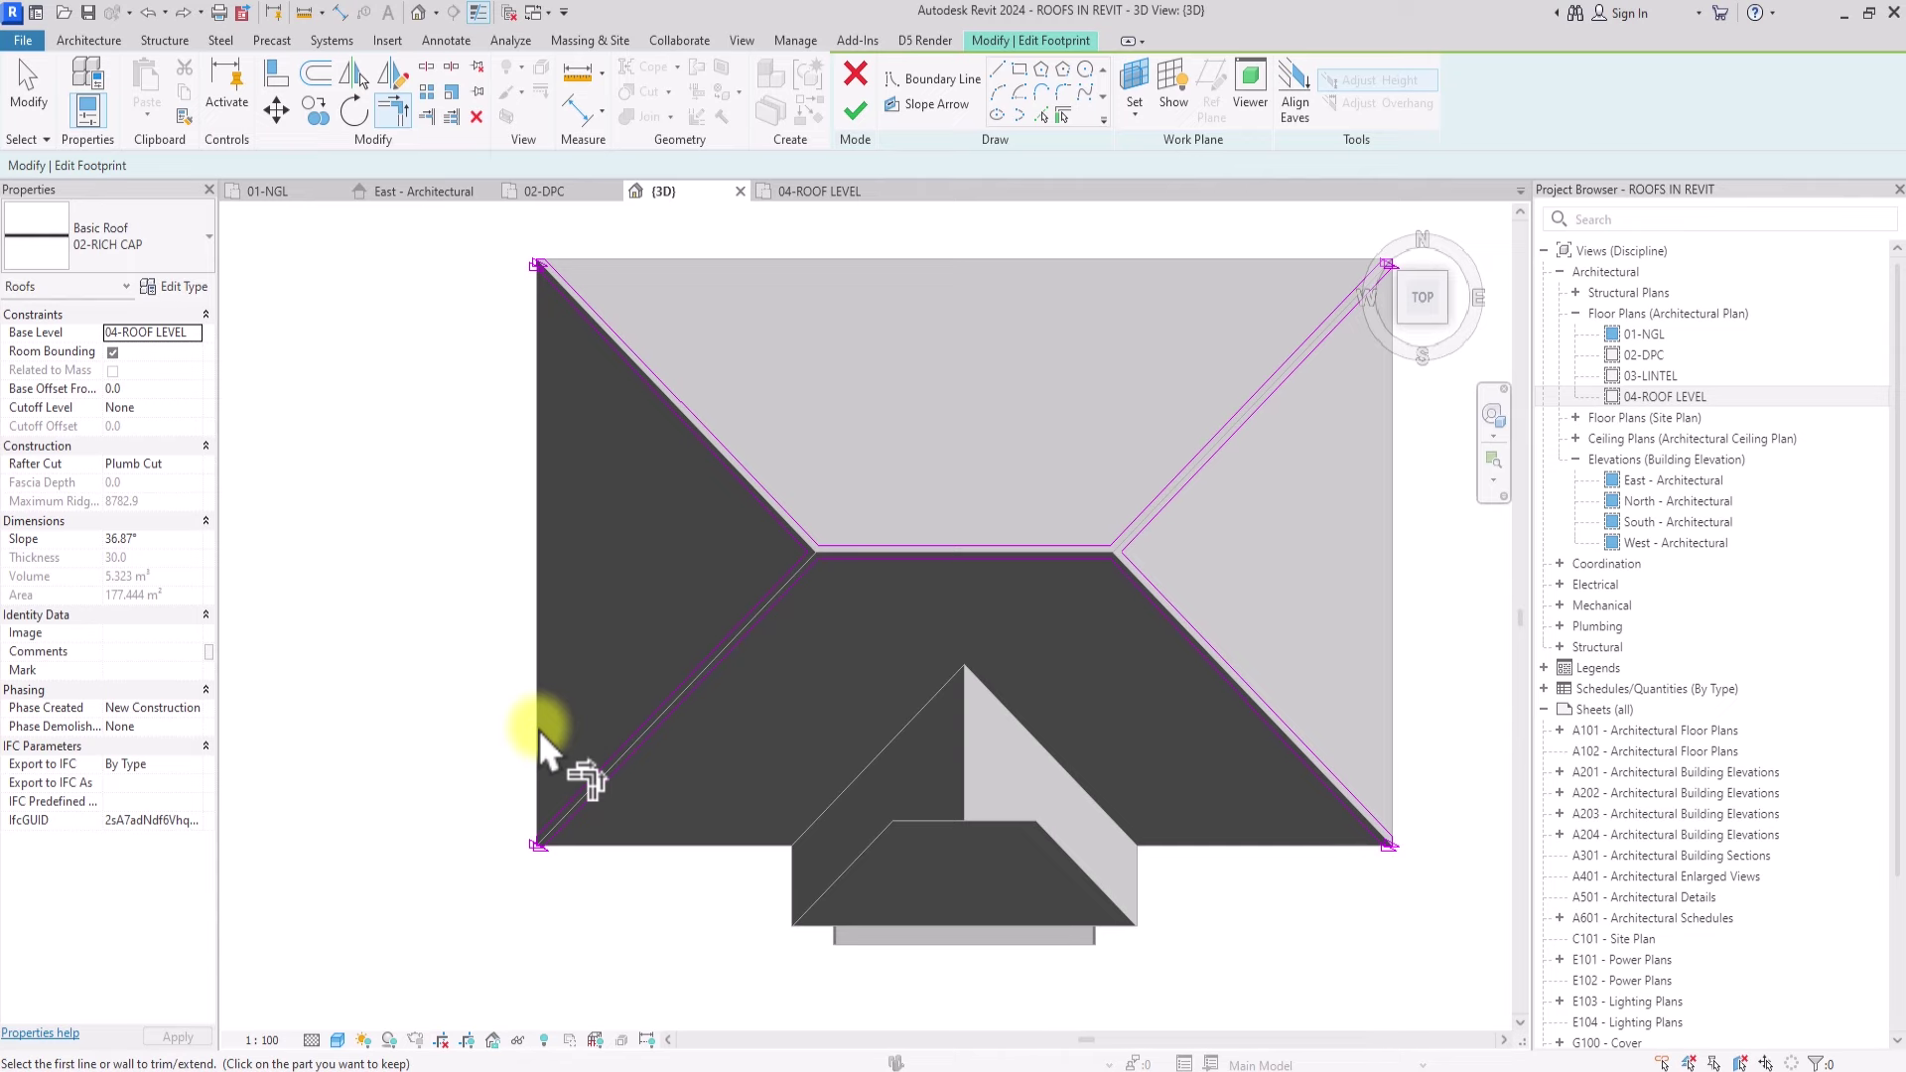
Step: Set the 02-RICH CAP roof's slope to 40° and finish the footprint edit
key("Escape")
left_click(159, 538)
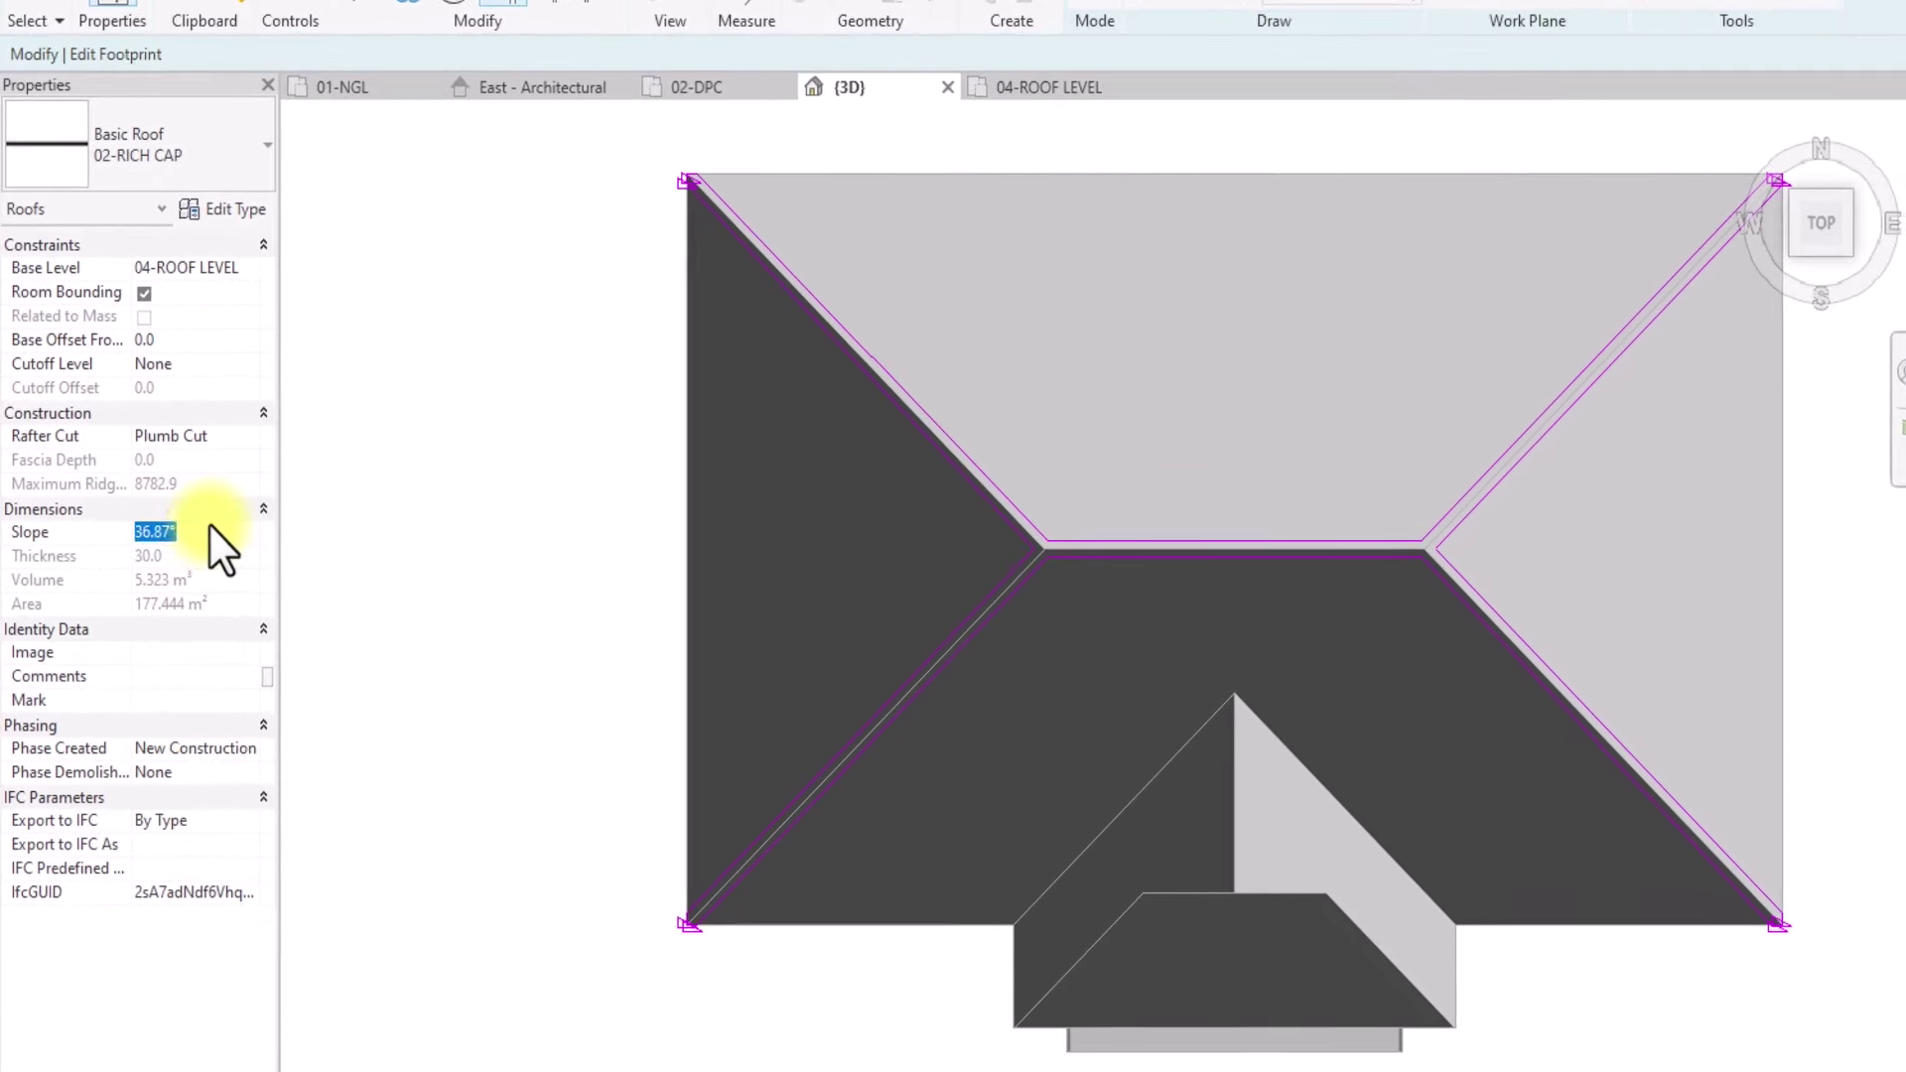
type("40")
left_click(946, 62)
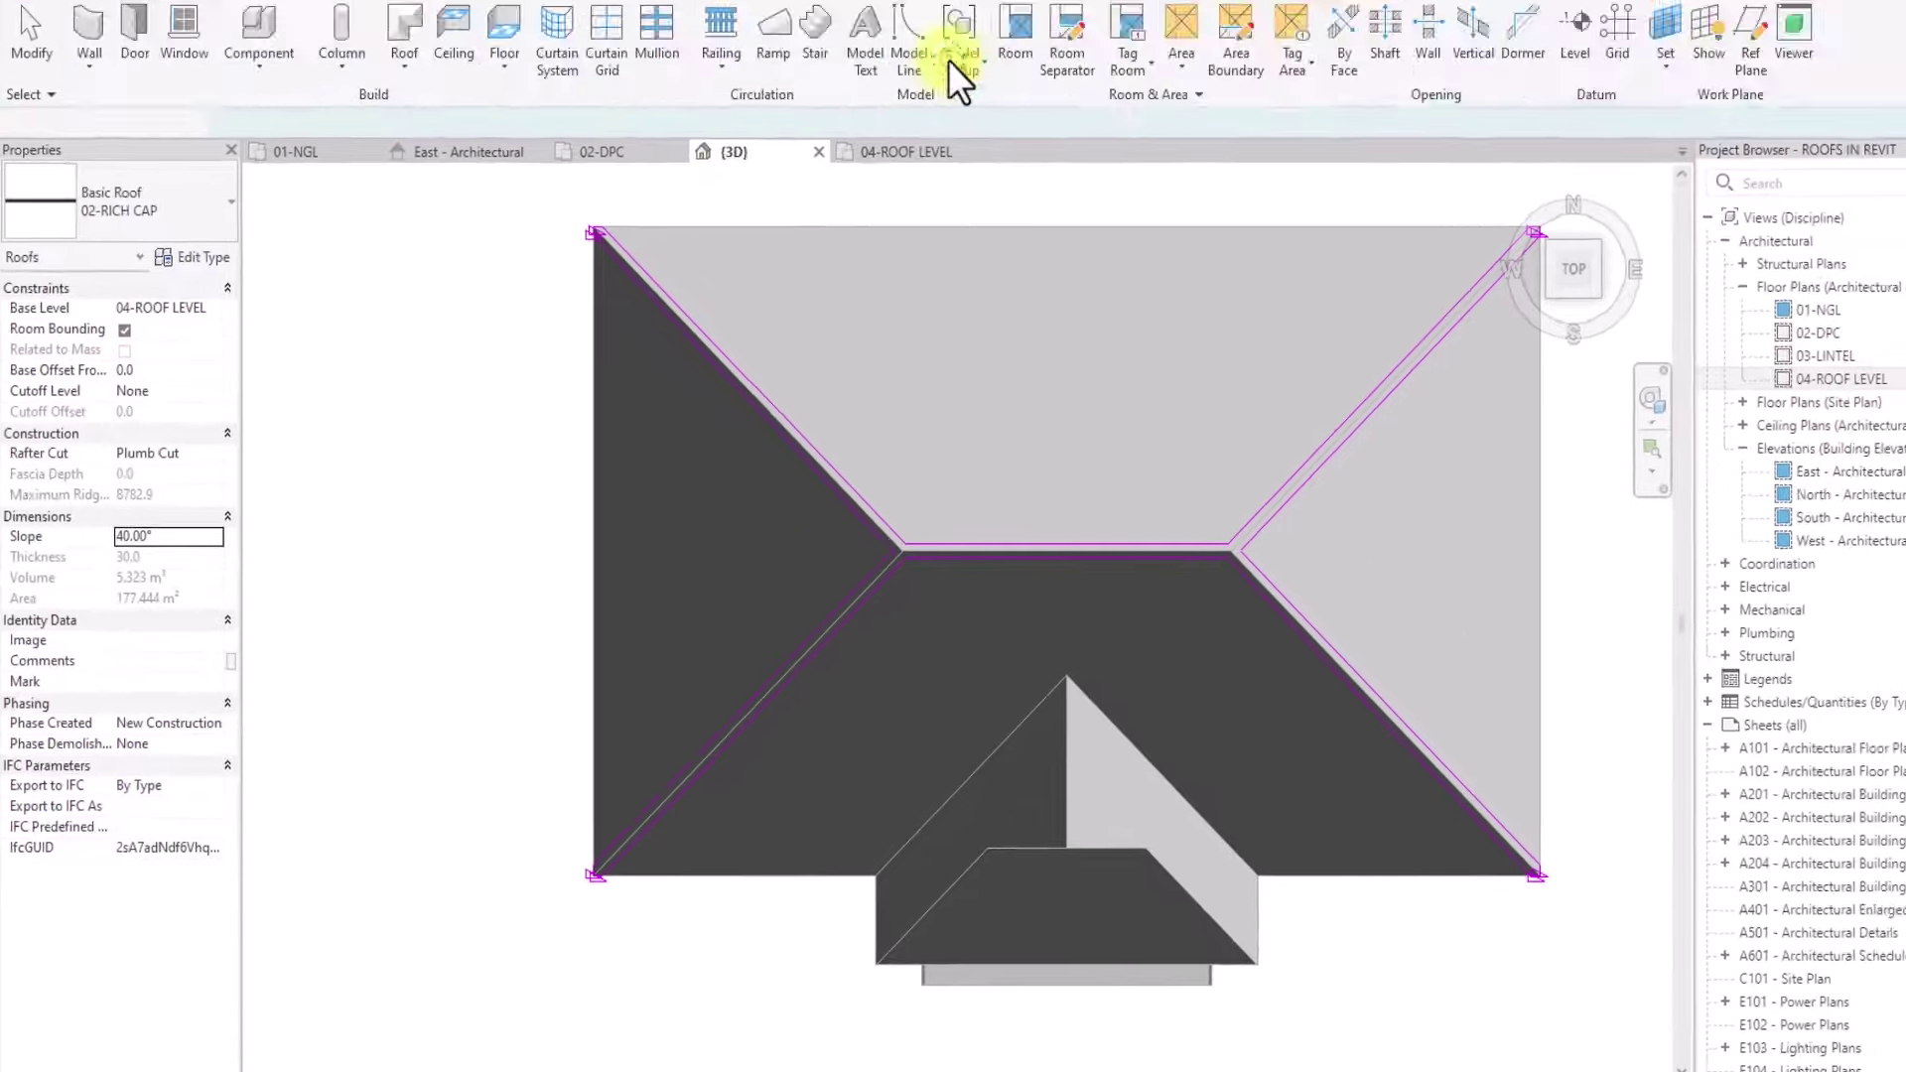
left_click(332, 669)
Step: Examine the finished ridge caps on the first building from the front and in an isometric view
scroll(331, 669, "down", 2)
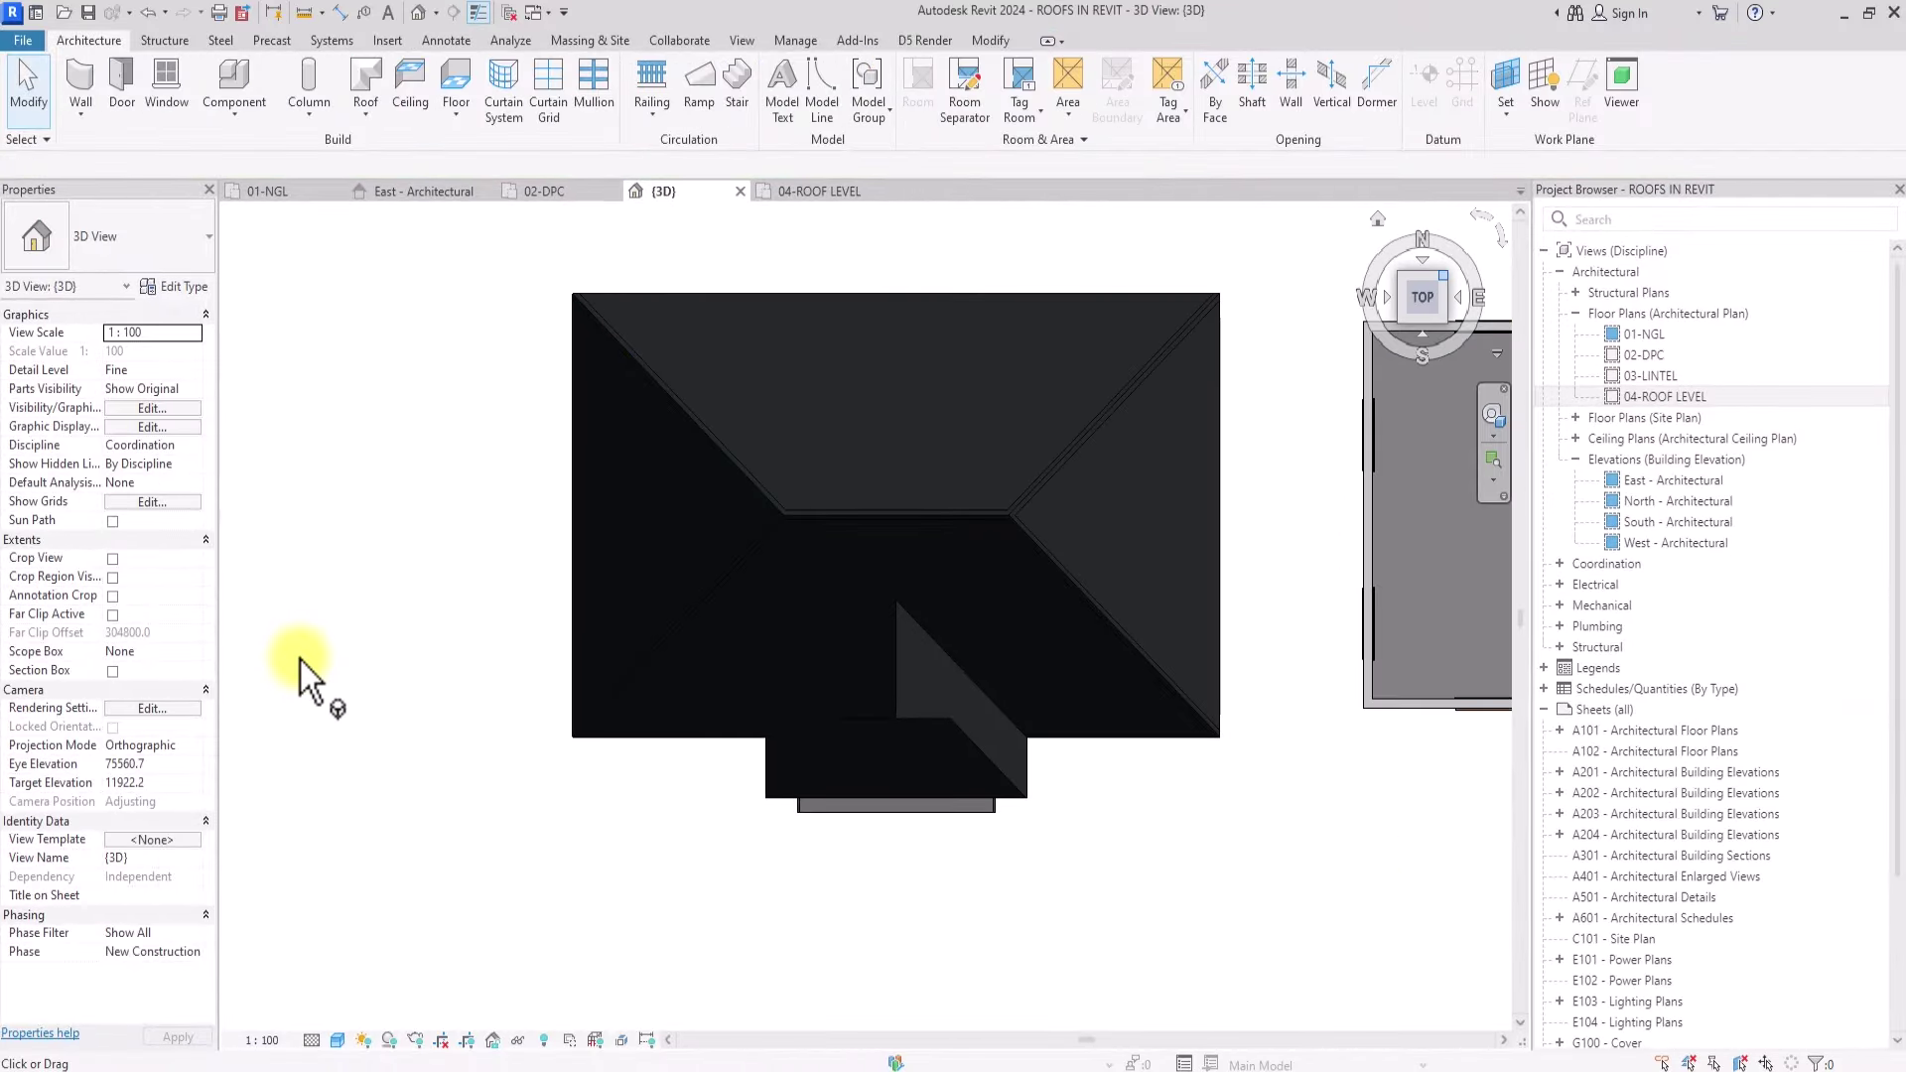
middle_click_drag(299, 659, 1332, 870, "shift")
scroll(1332, 871, "up", 3)
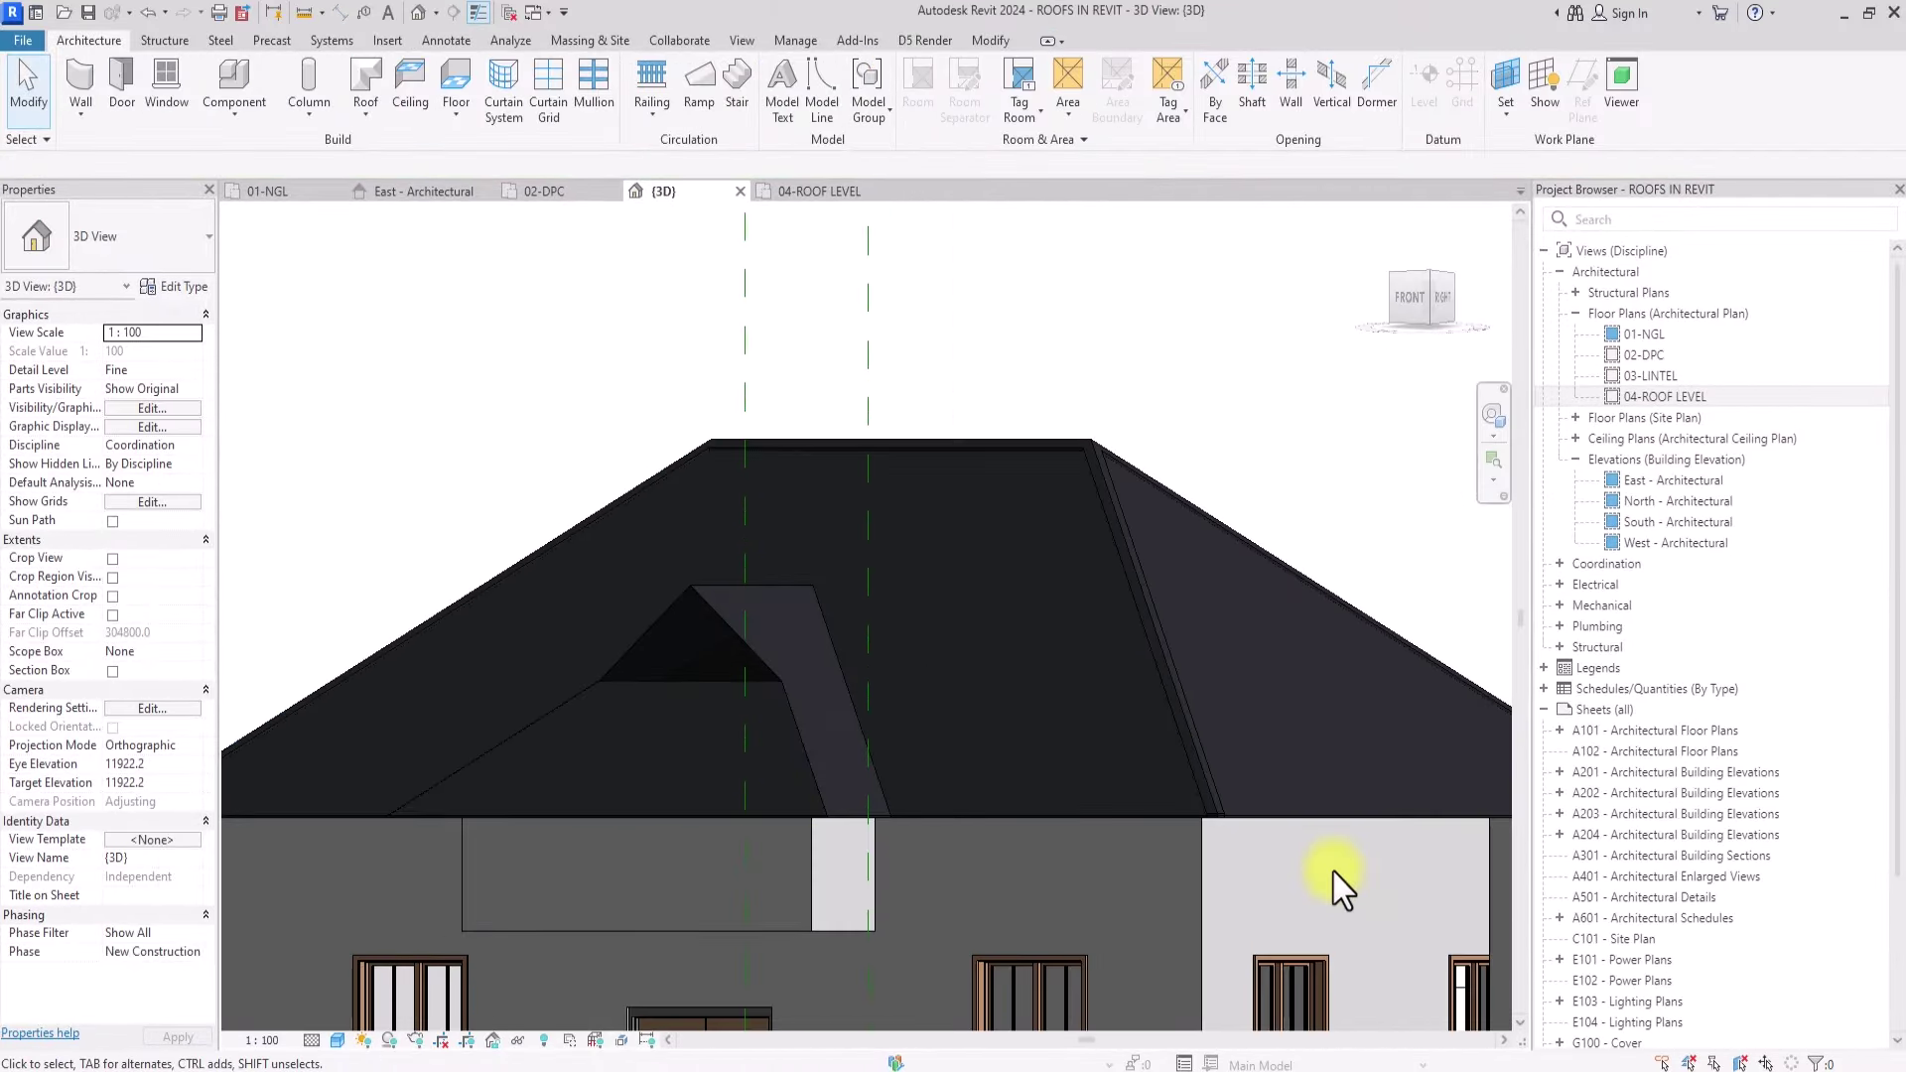
scroll(1332, 872, "down", 3)
scroll(1332, 871, "up", 2)
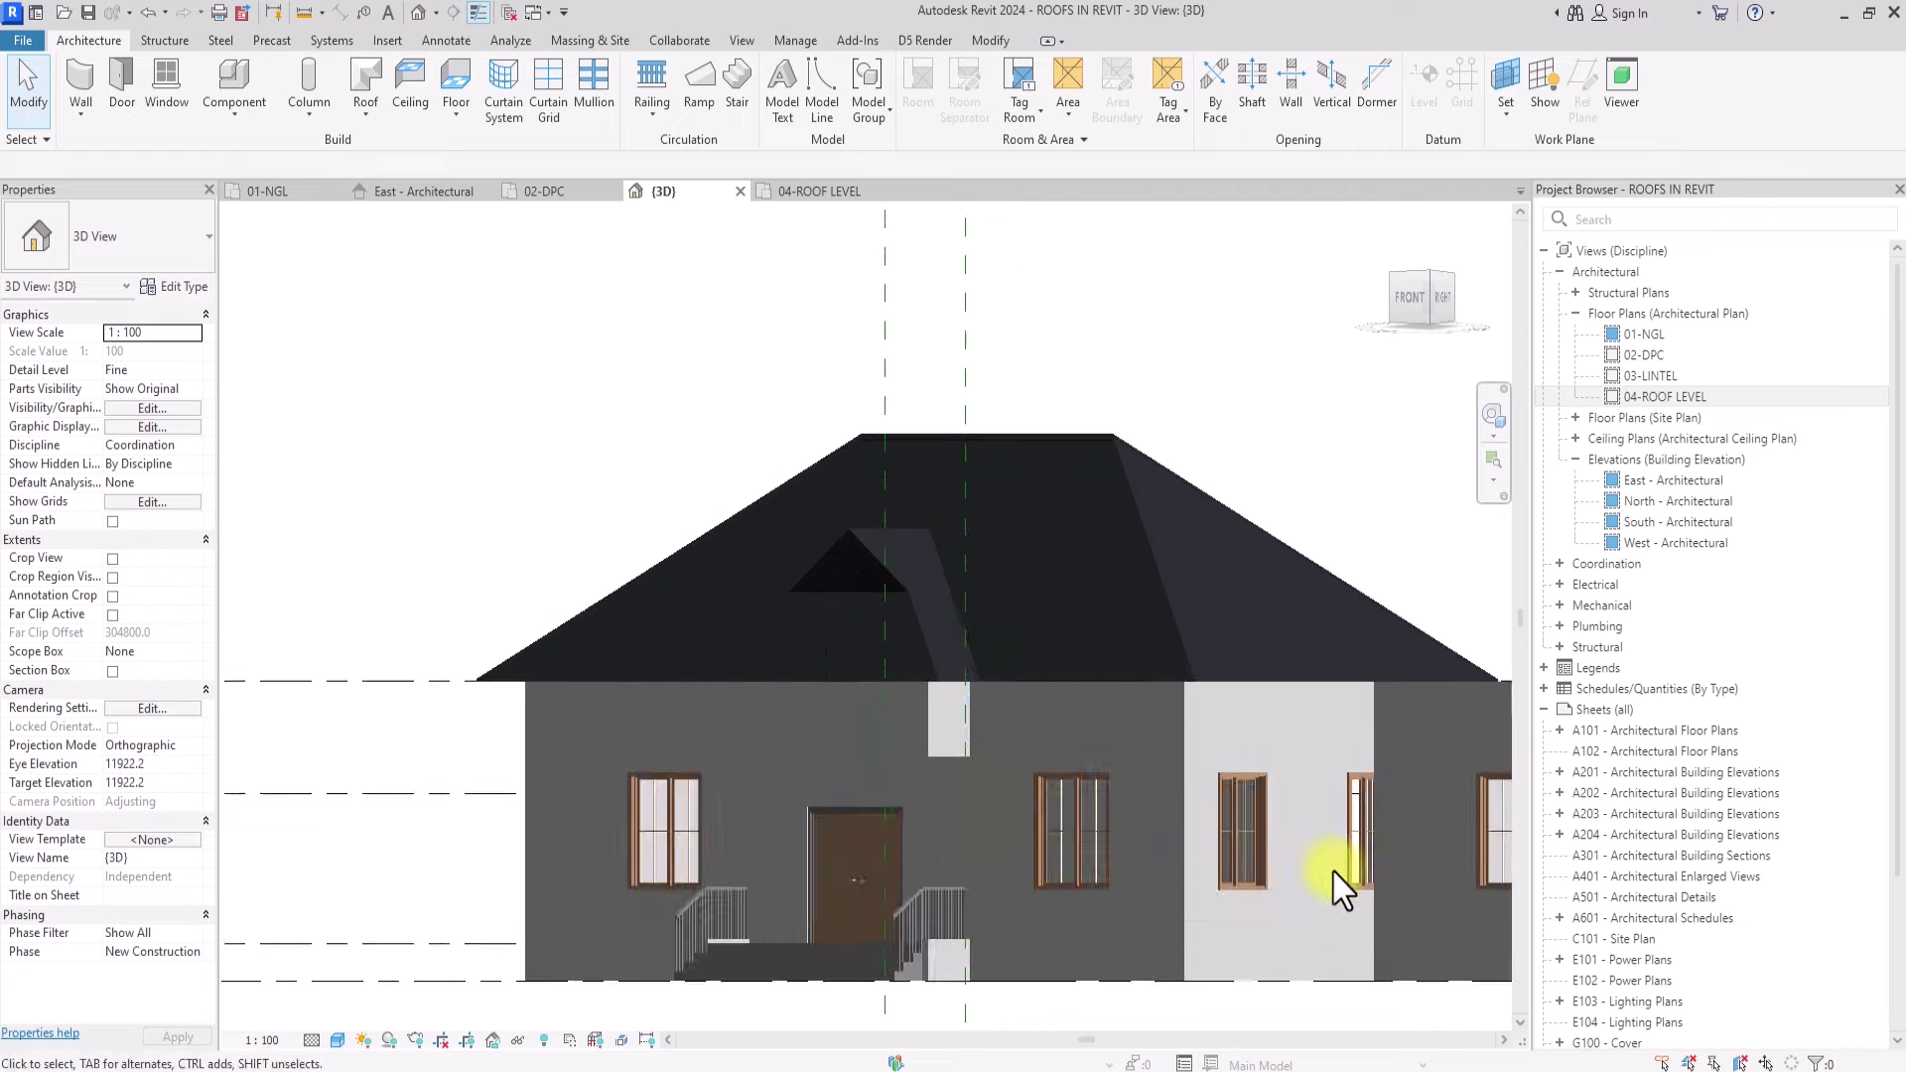
scroll(1332, 871, "down", 3)
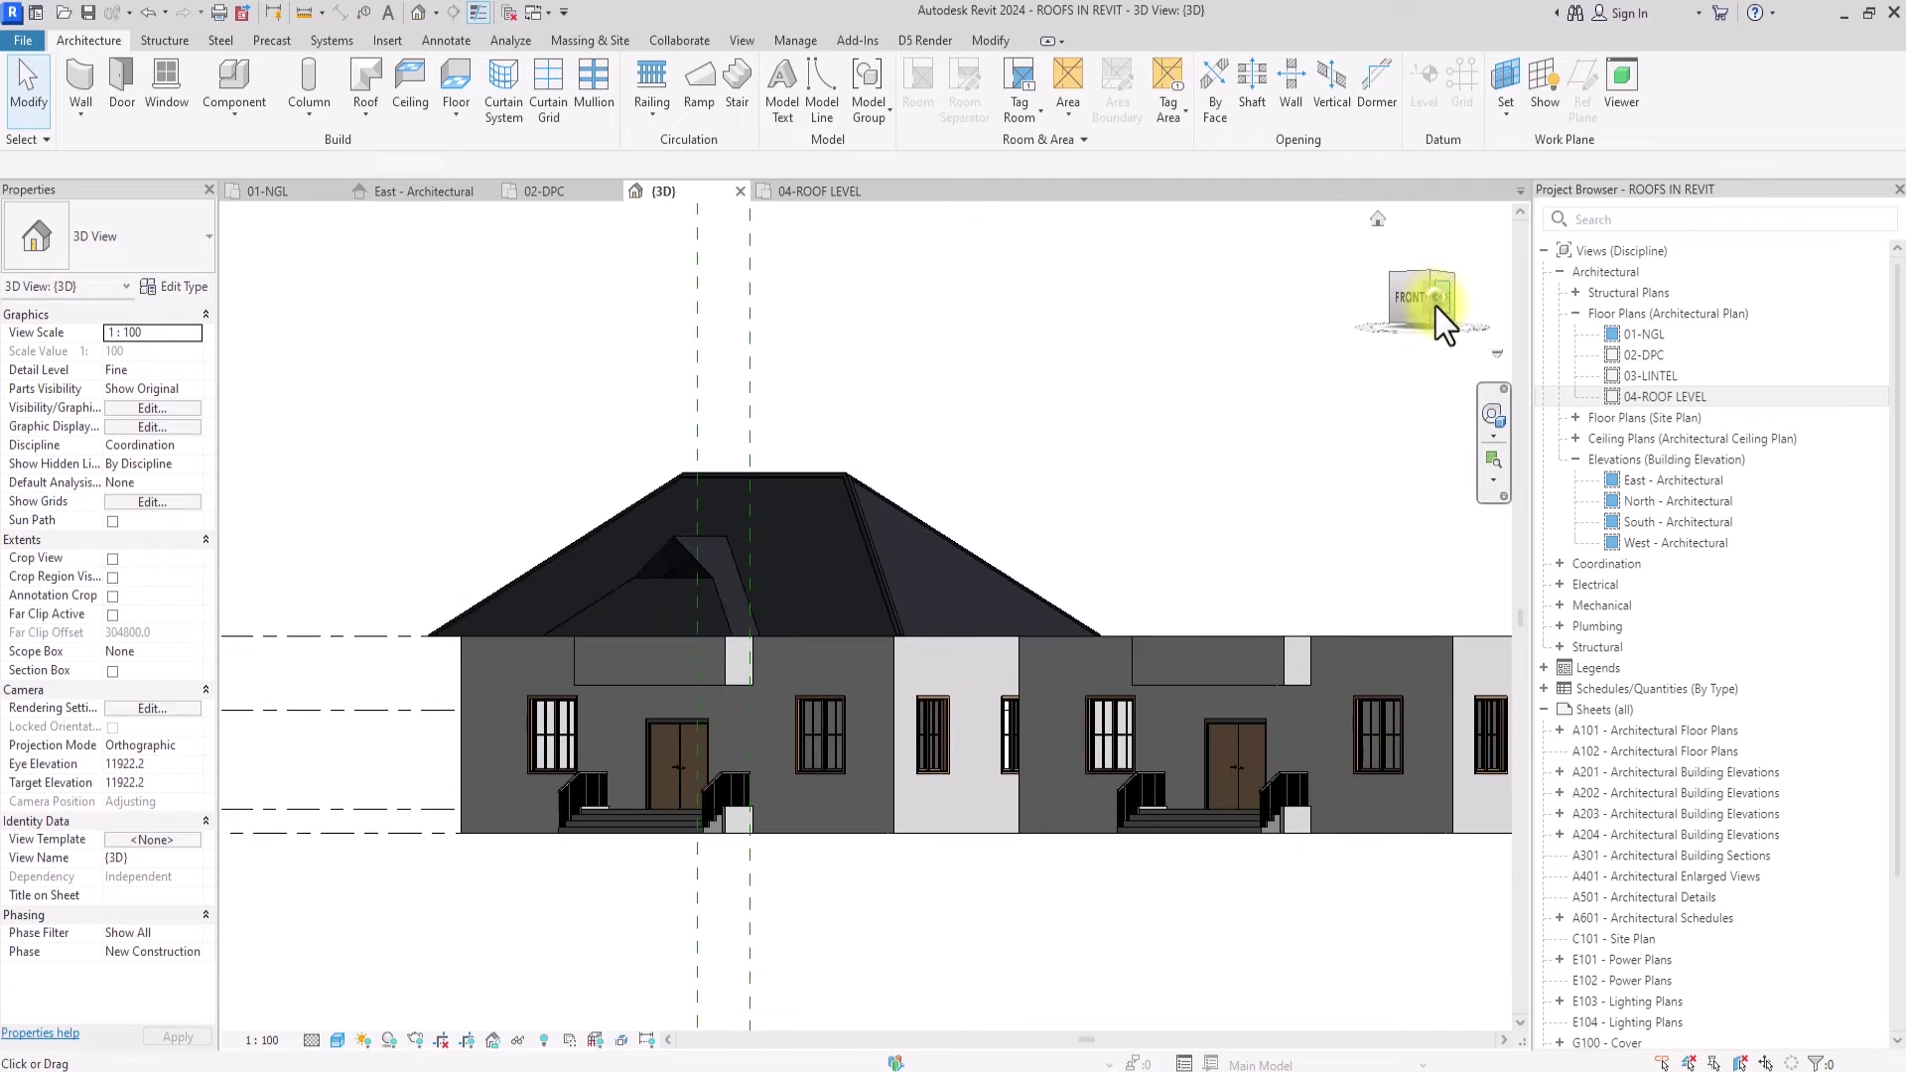
left_click(1435, 304)
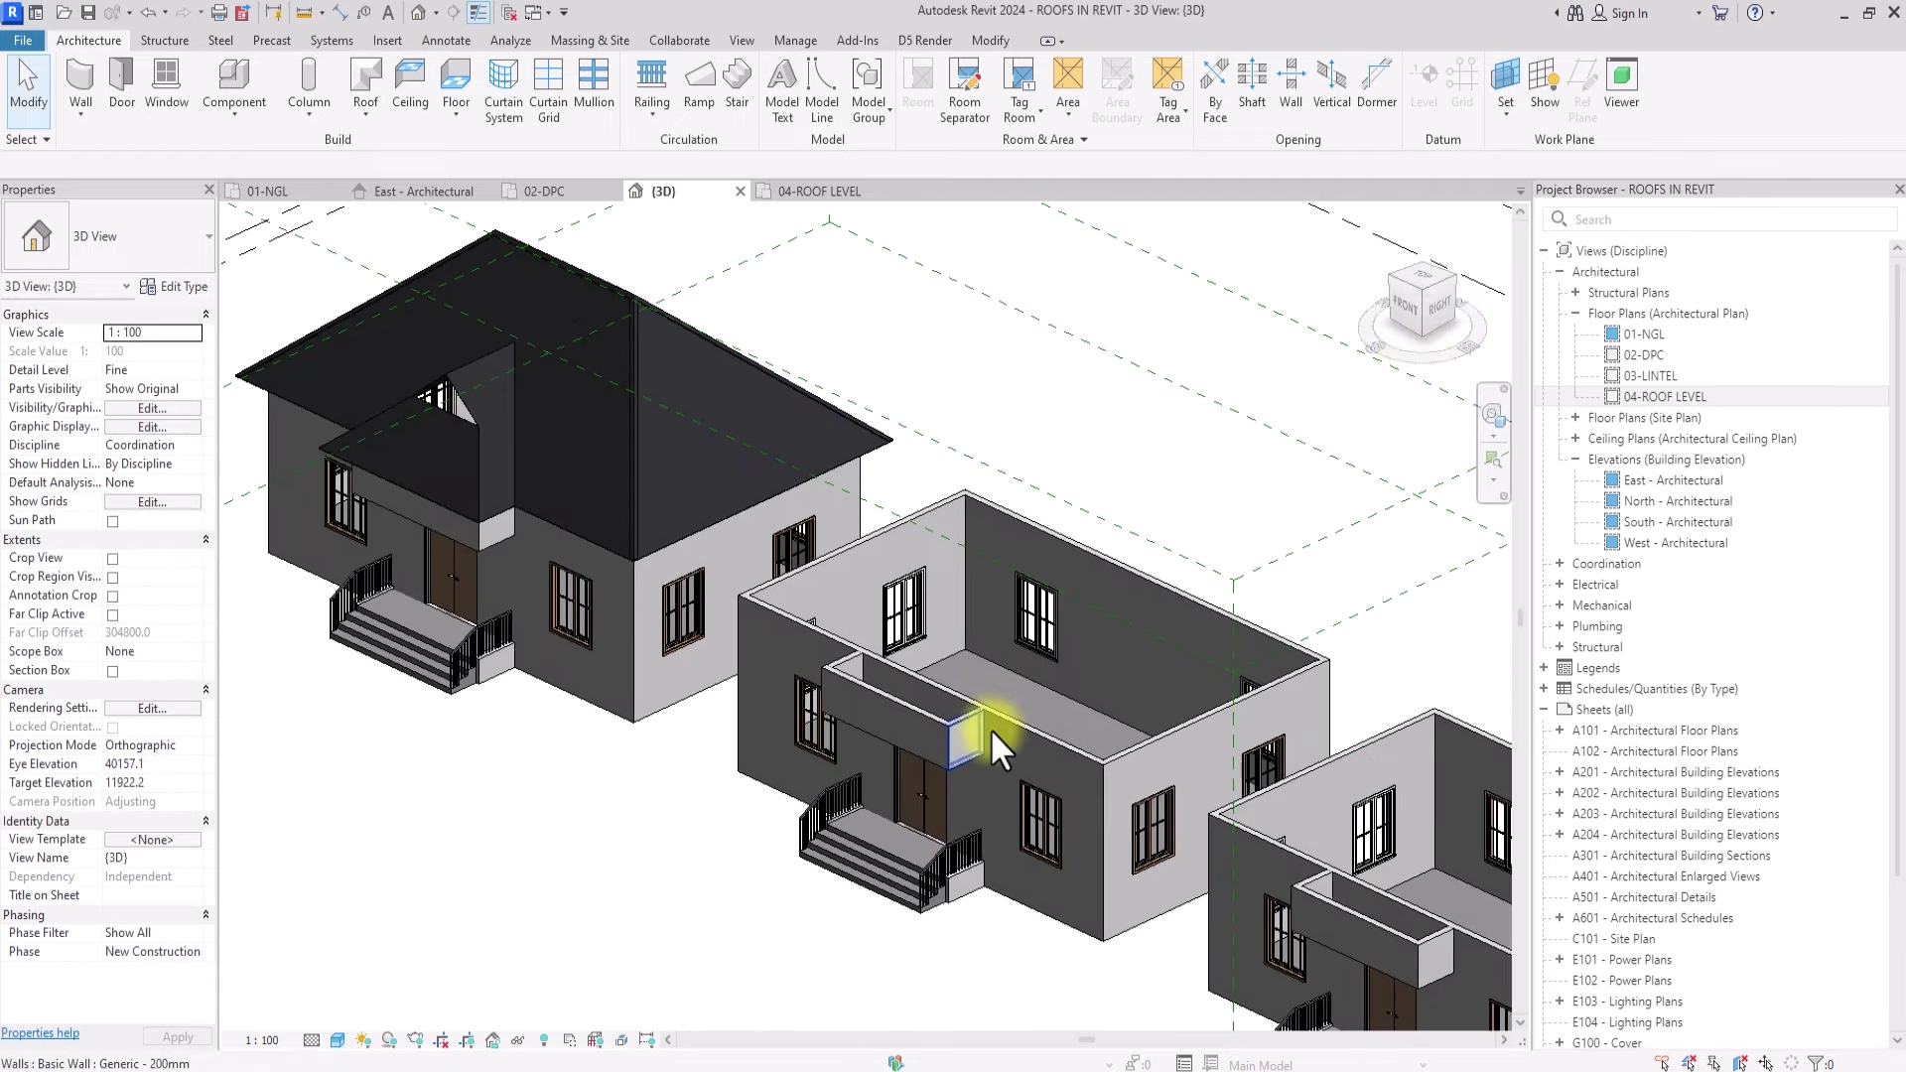
key("Tab")
key("Tab")
key("Tab")
key("Tab")
key("Tab")
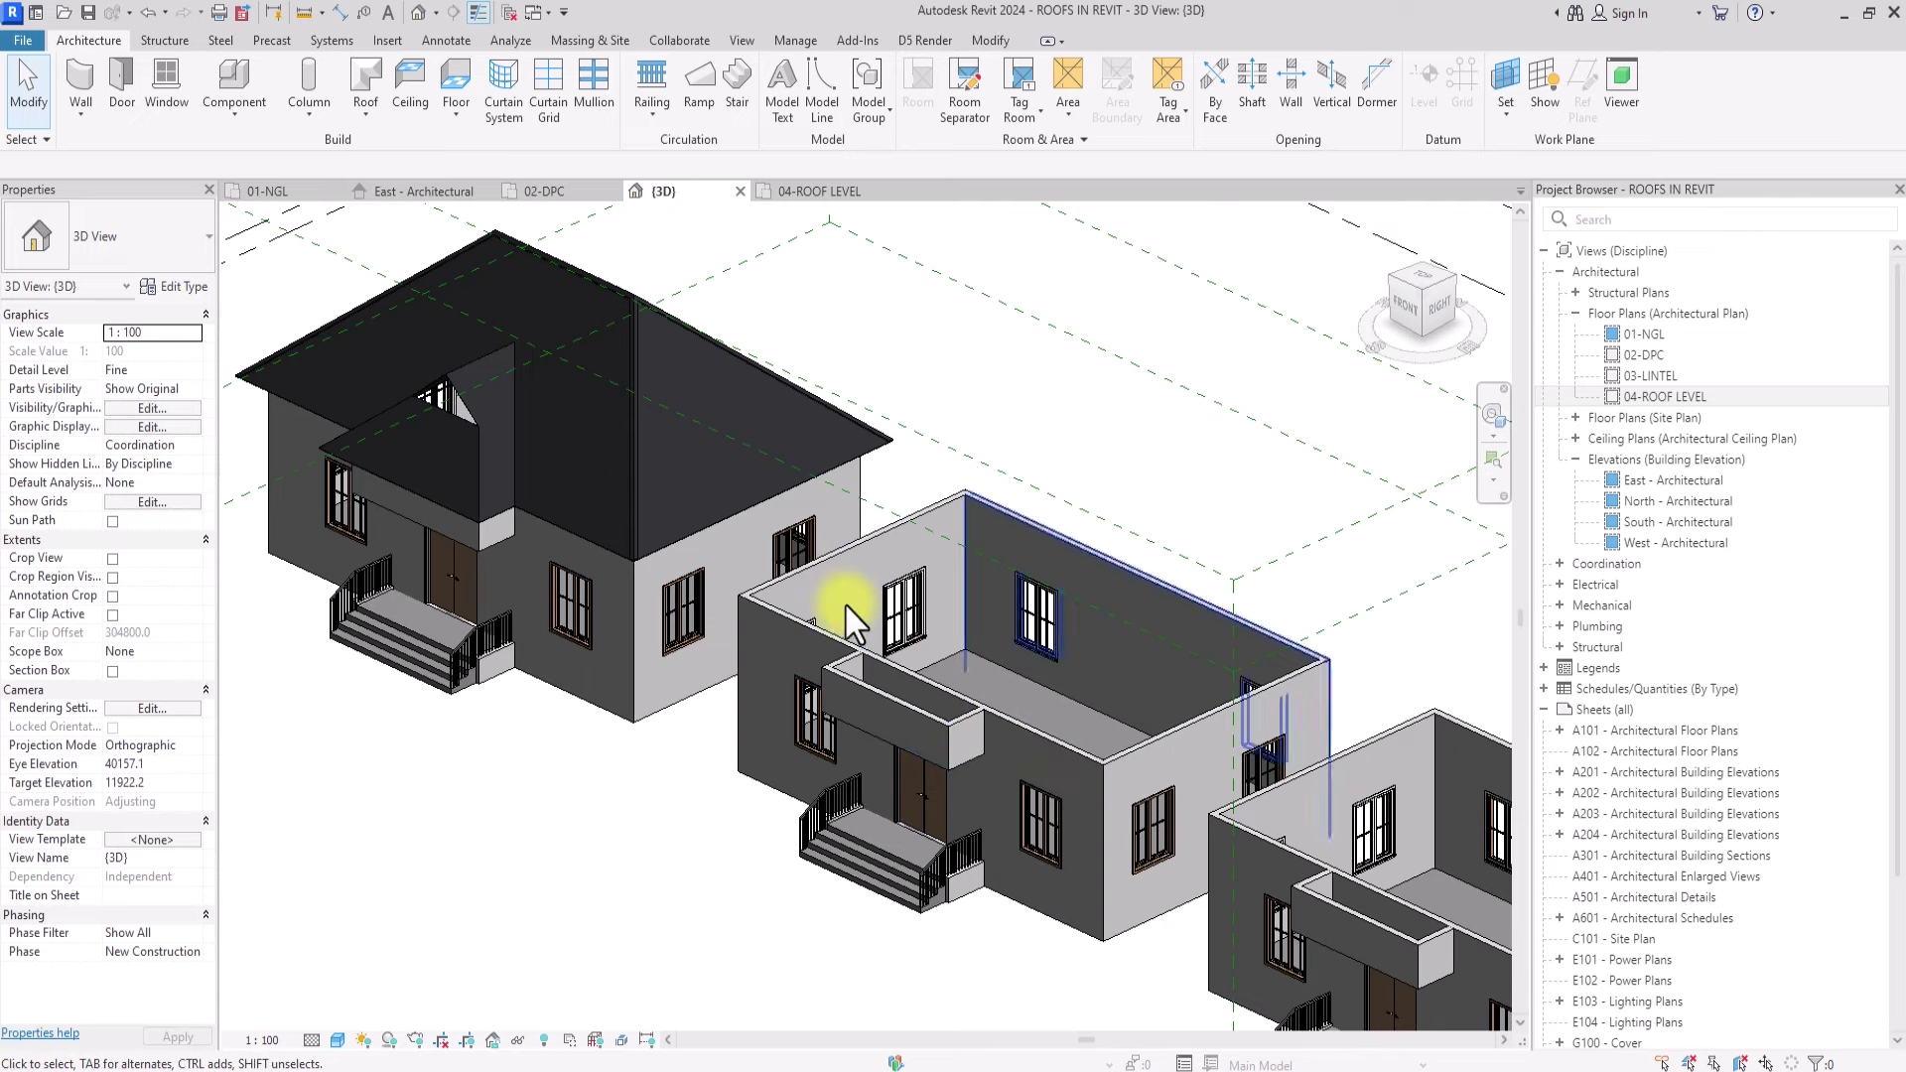
Step: Start a roof by extrusion on the second building's side wall plane, referenced to 04-ROOF LEVEL with 0.0 offset, and face the right side
middle_click_drag(1186, 955, 1133, 850)
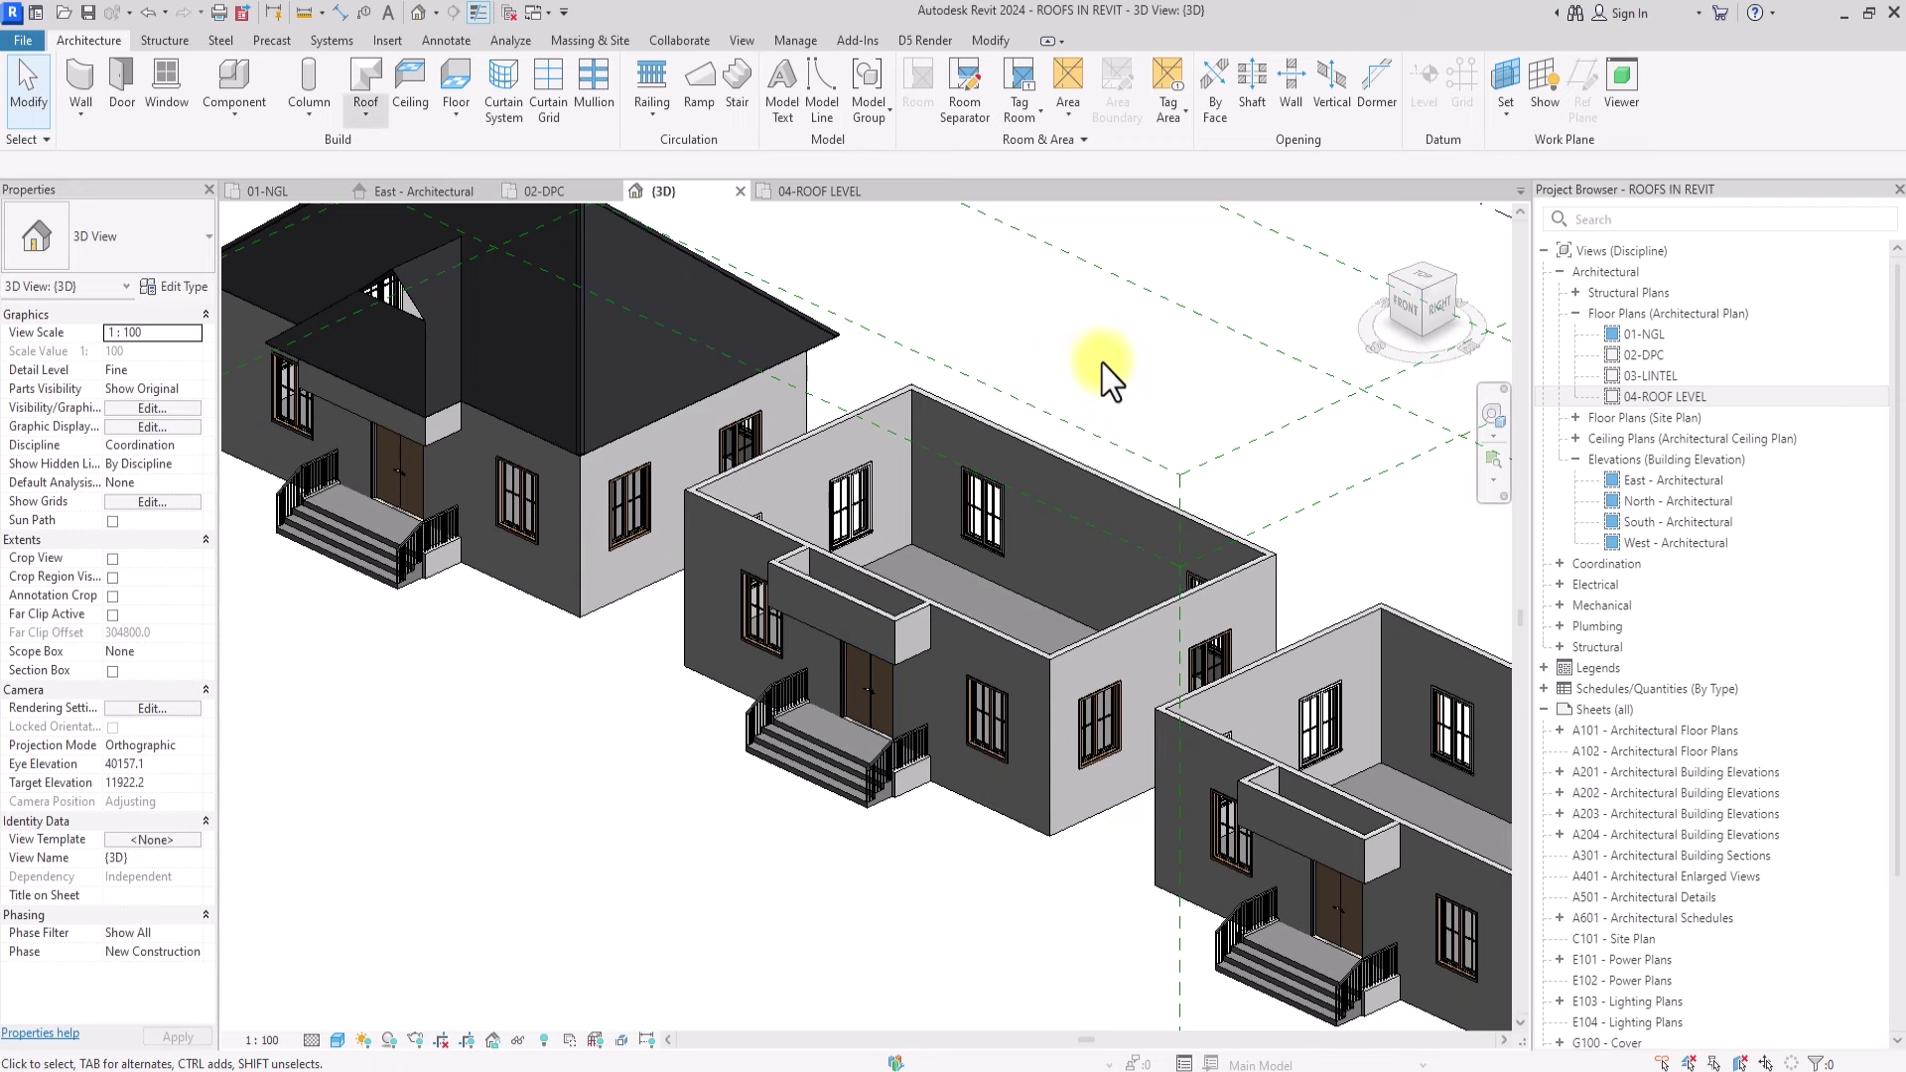
left_click(364, 117)
left_click(399, 190)
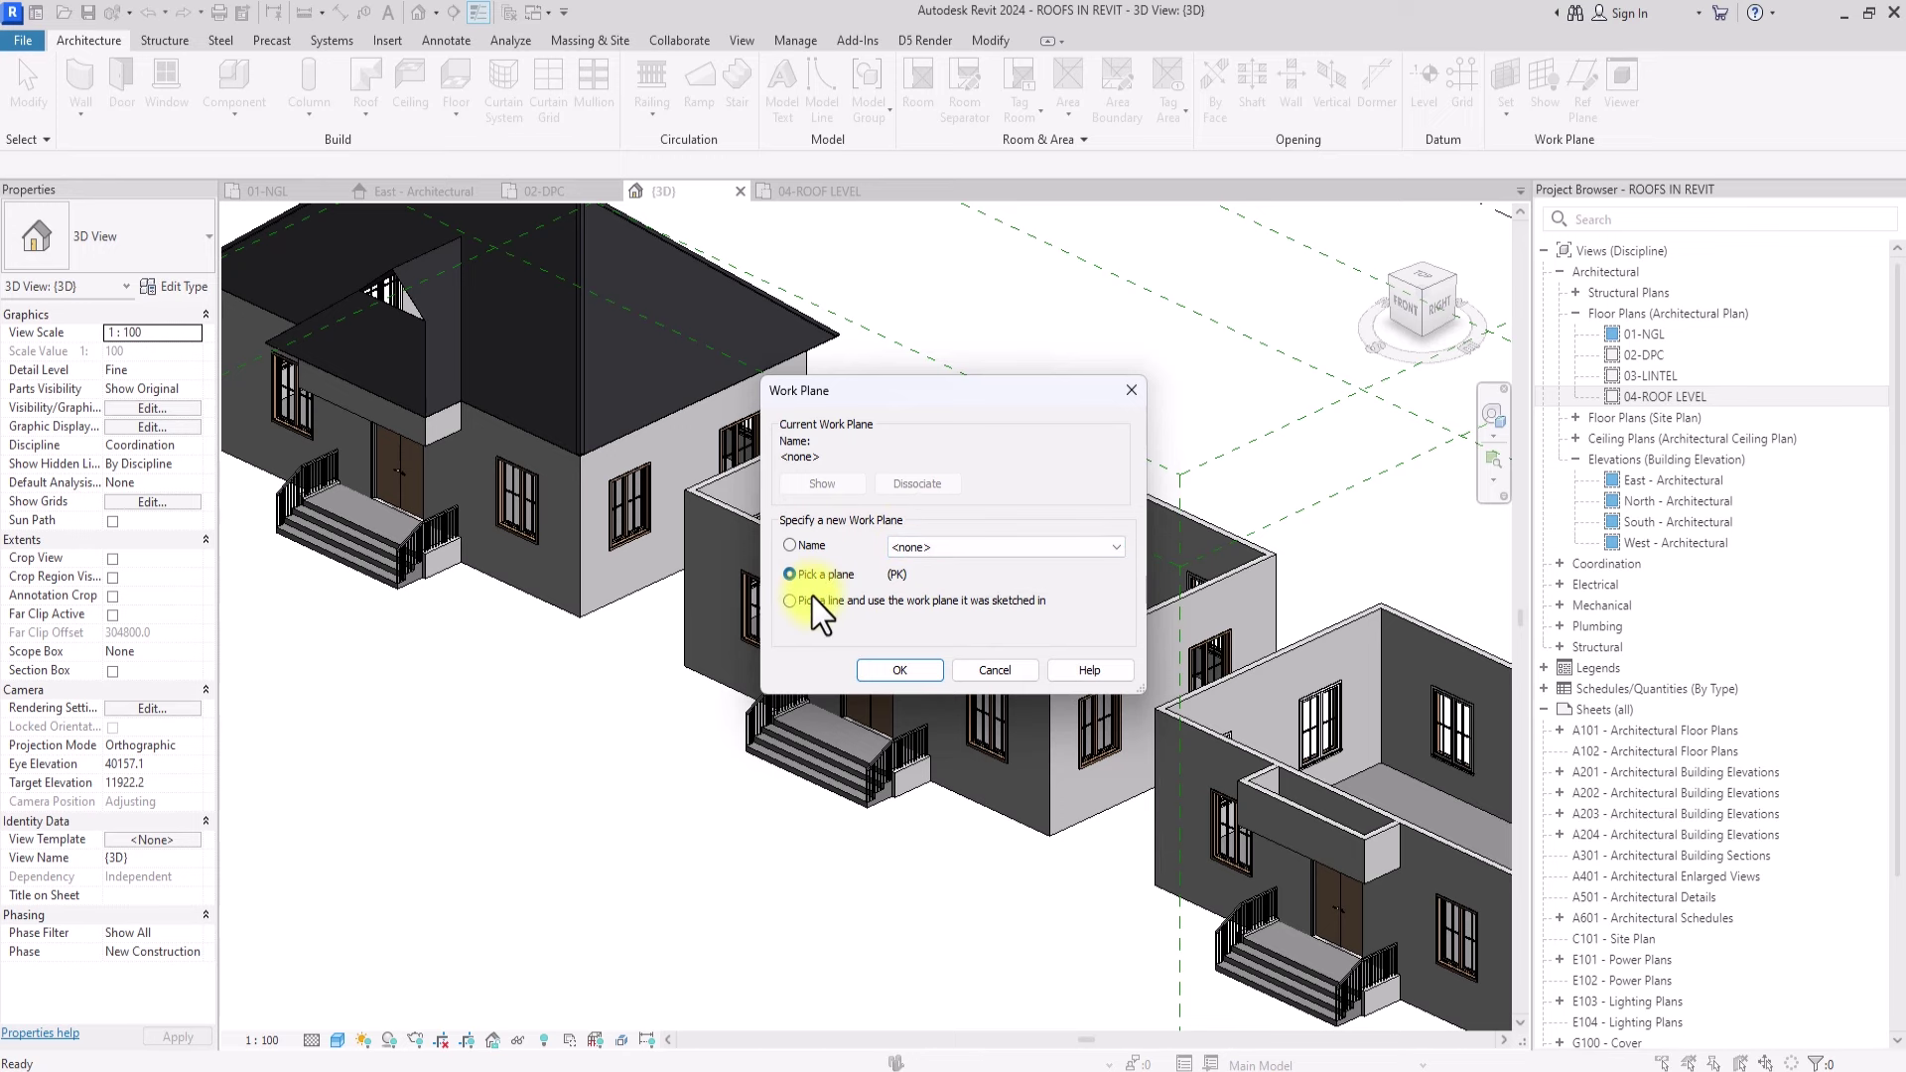
left_click(881, 669)
scroll(884, 668, "up", 3)
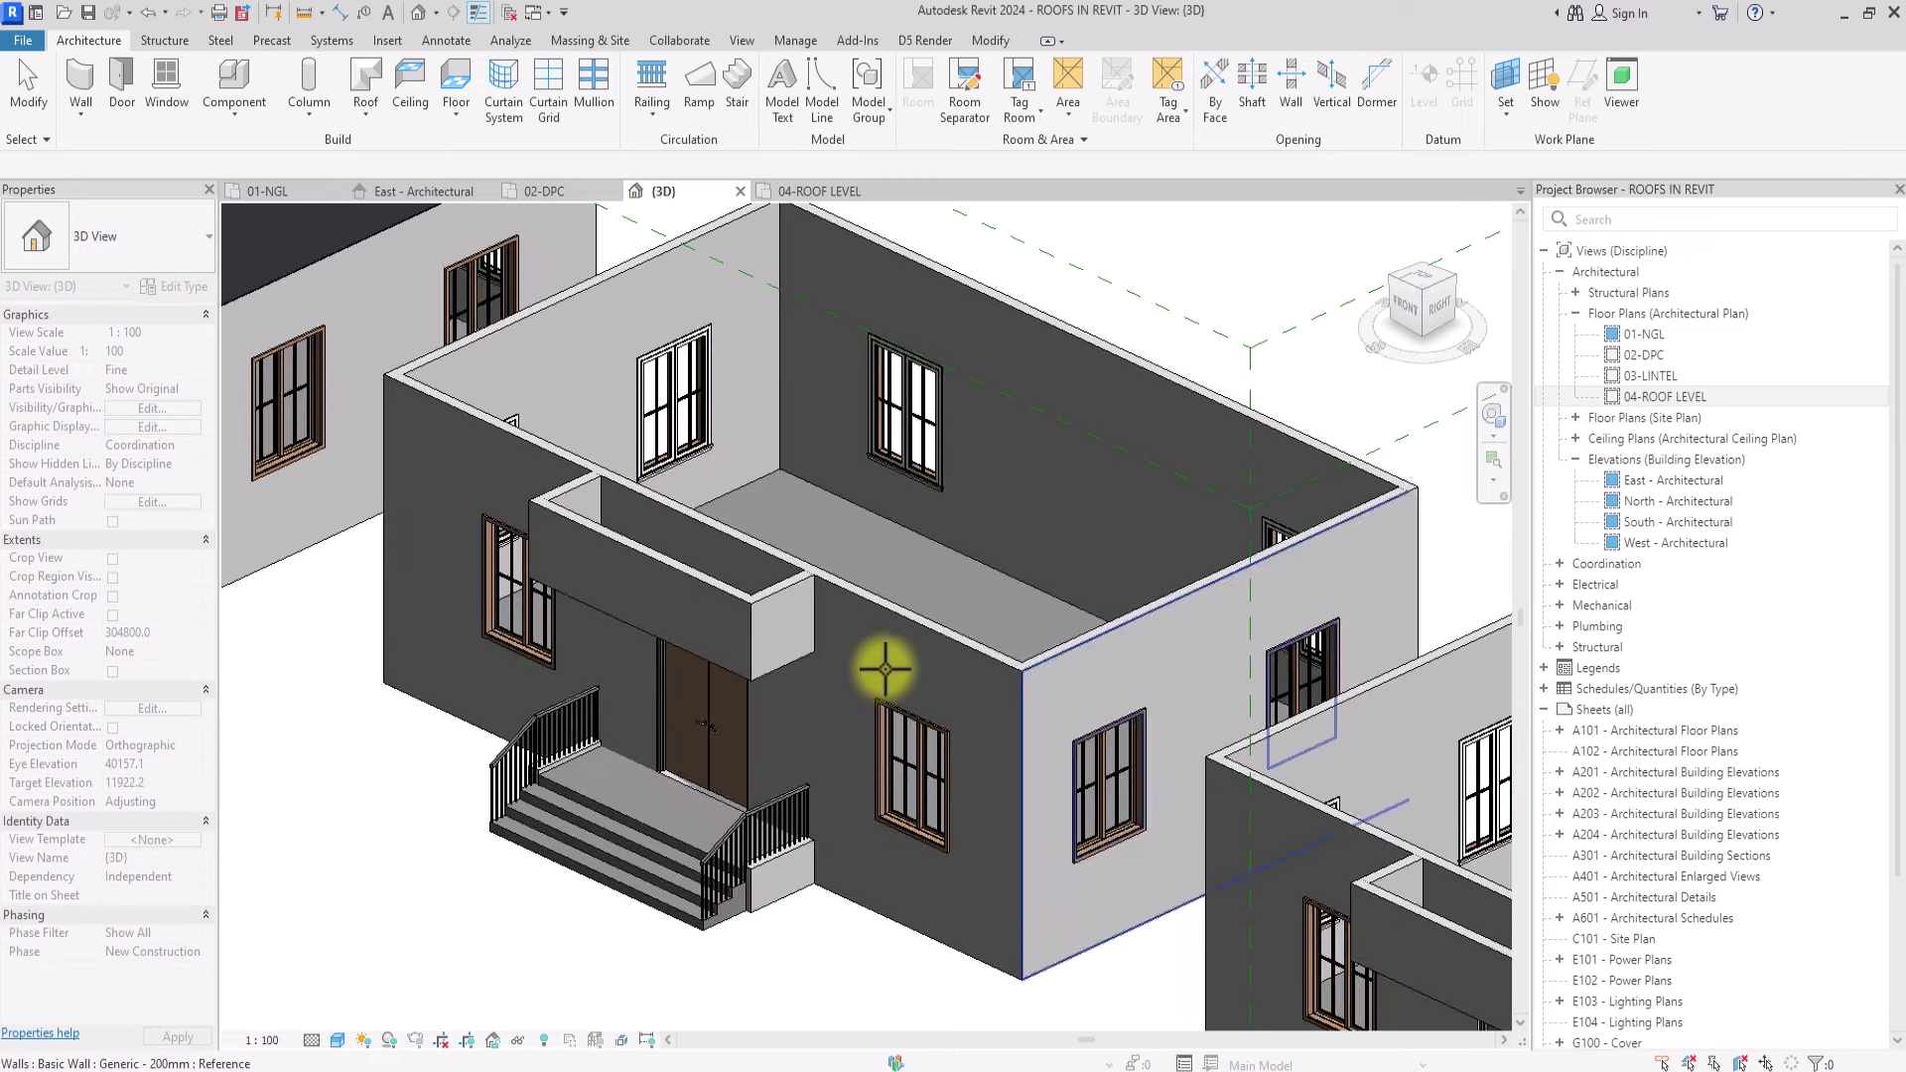
scroll(1016, 701, "up", 2)
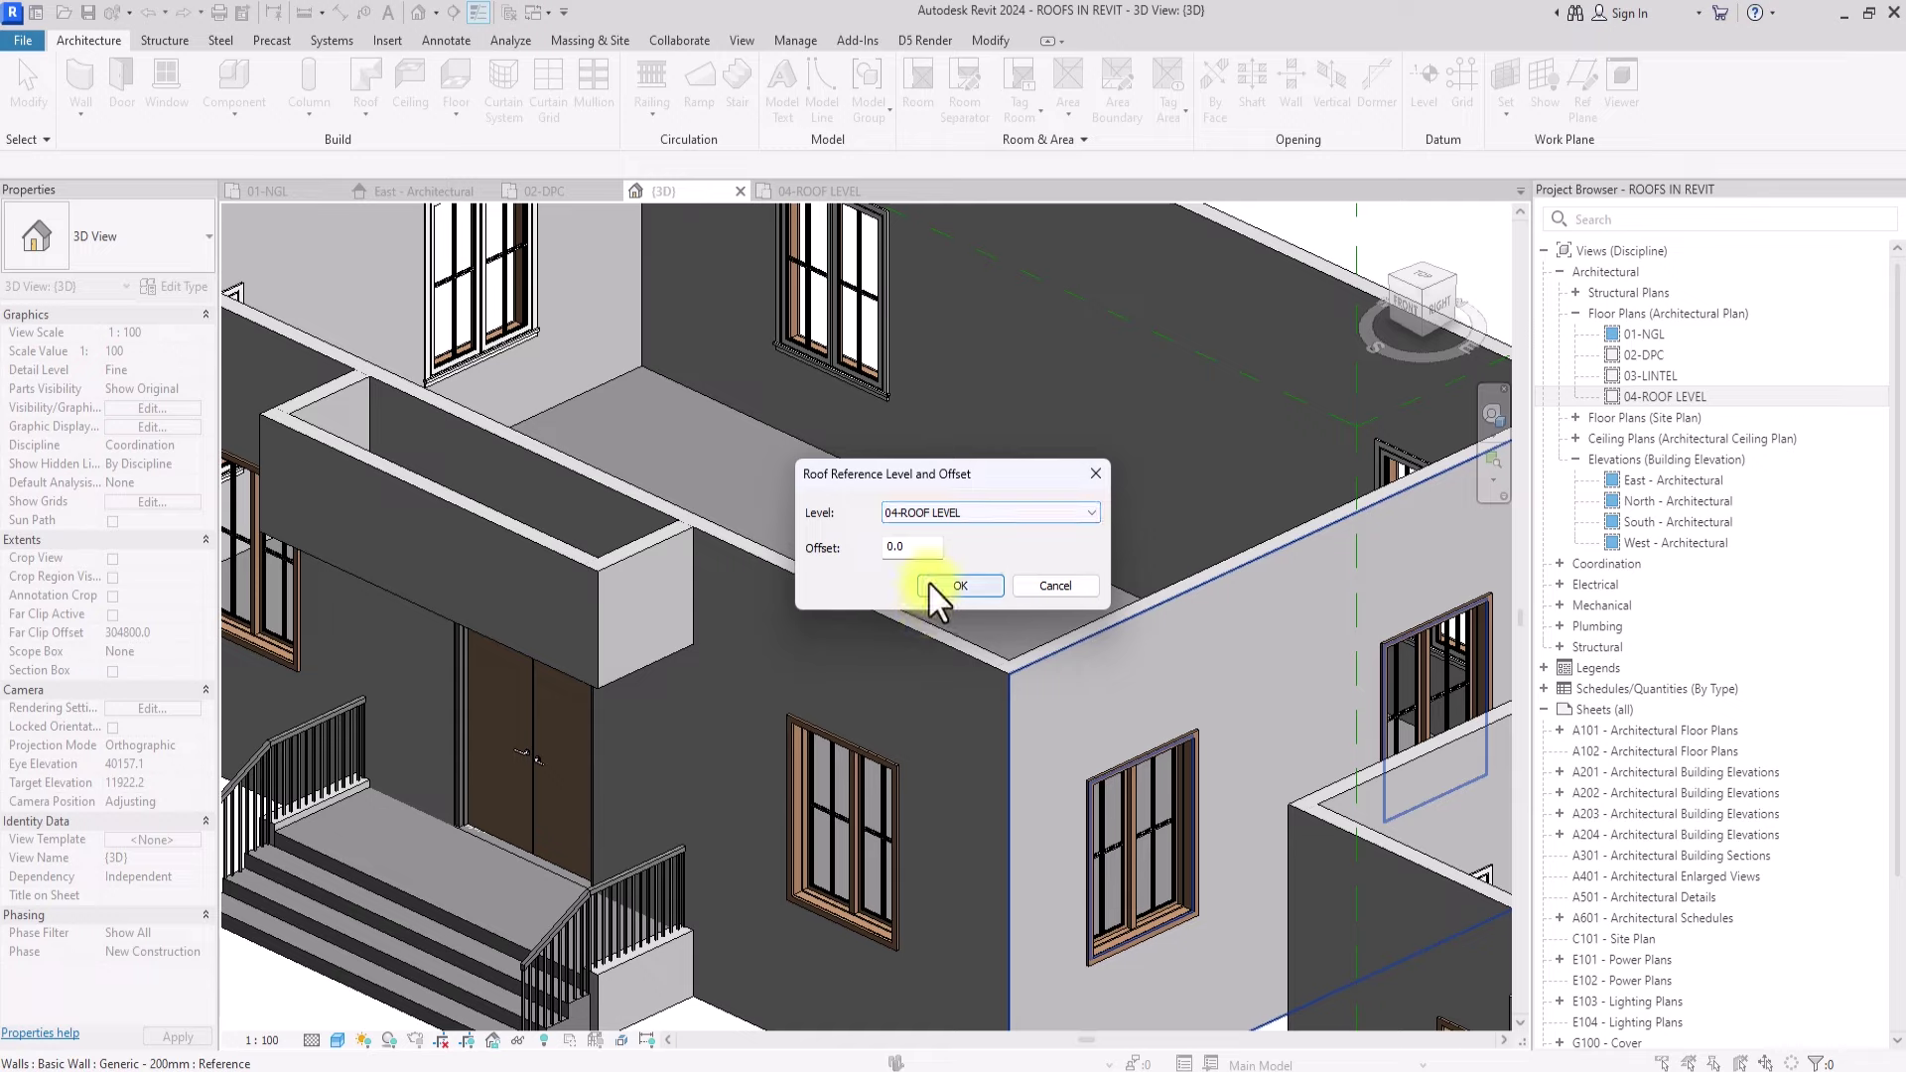
left_click(950, 586)
scroll(927, 581, "down", 5)
scroll(931, 586, "down", 2)
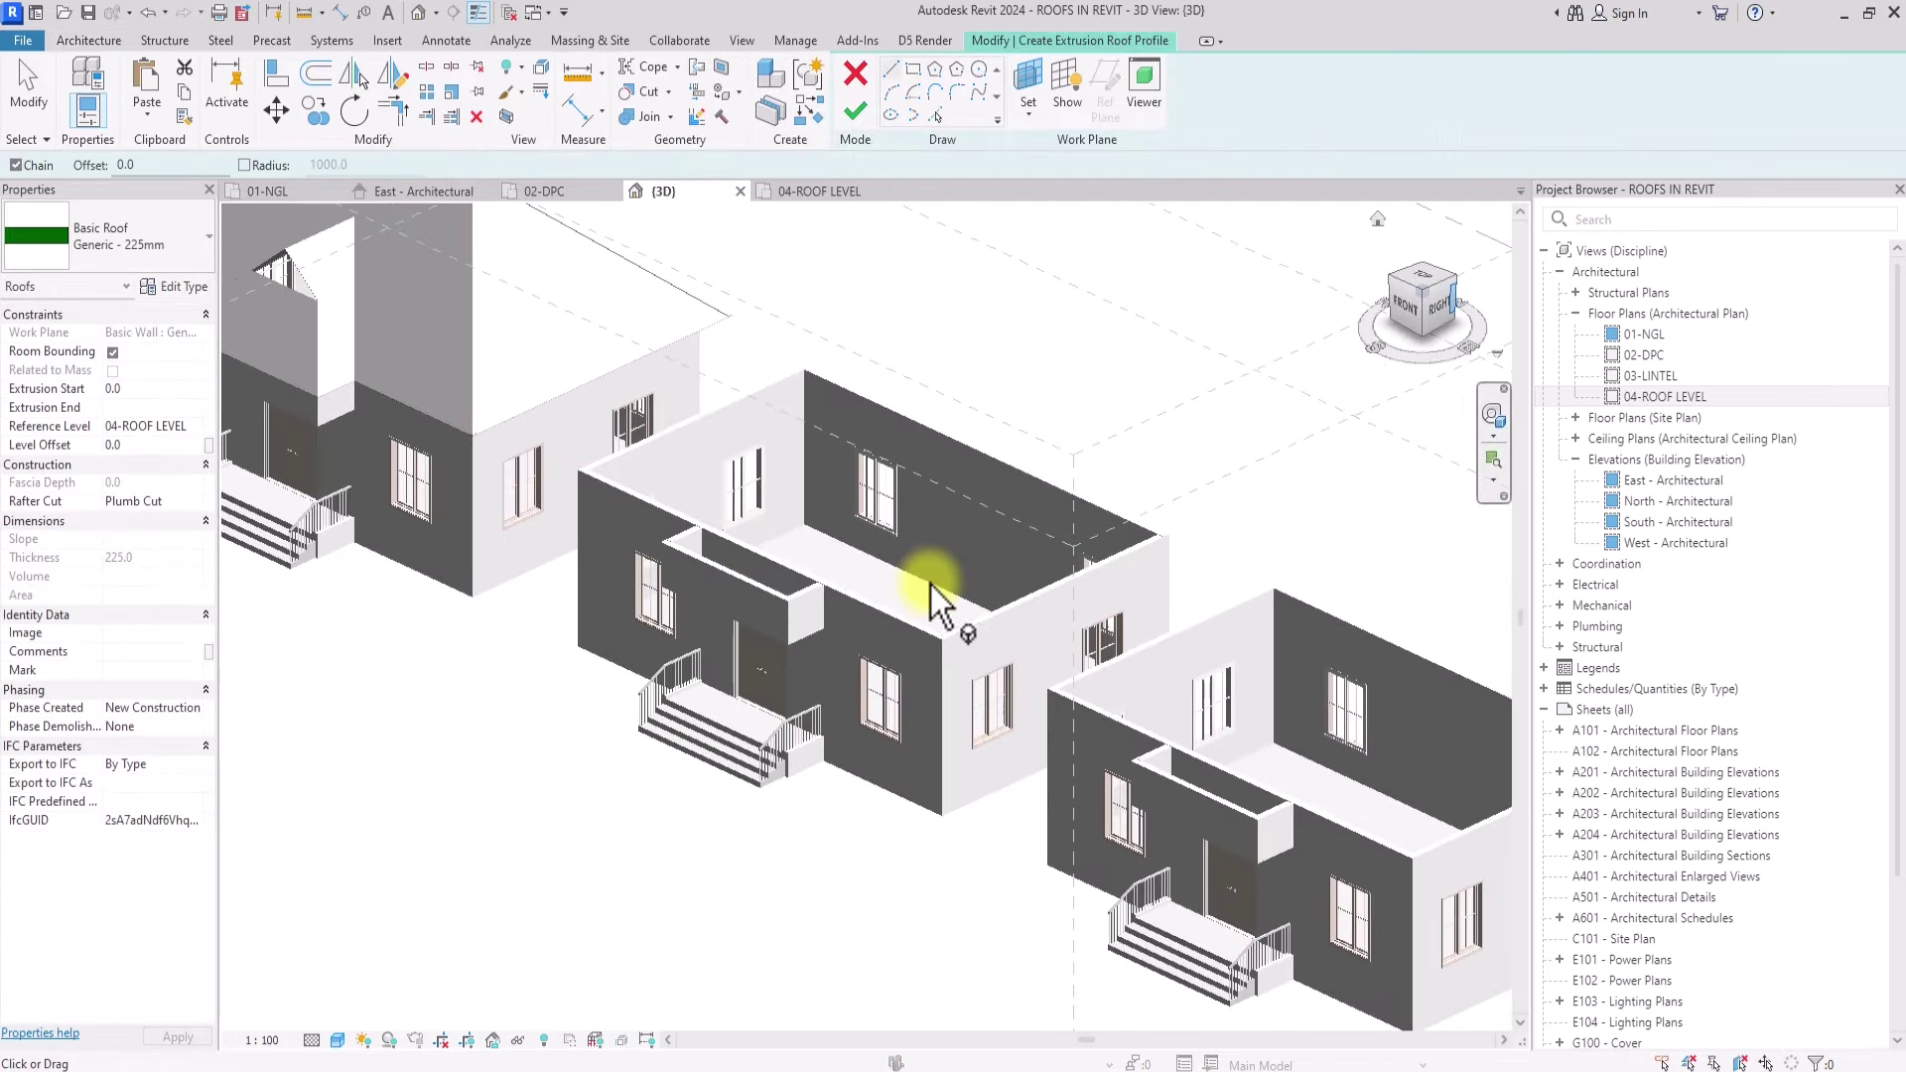
left_click(1439, 306)
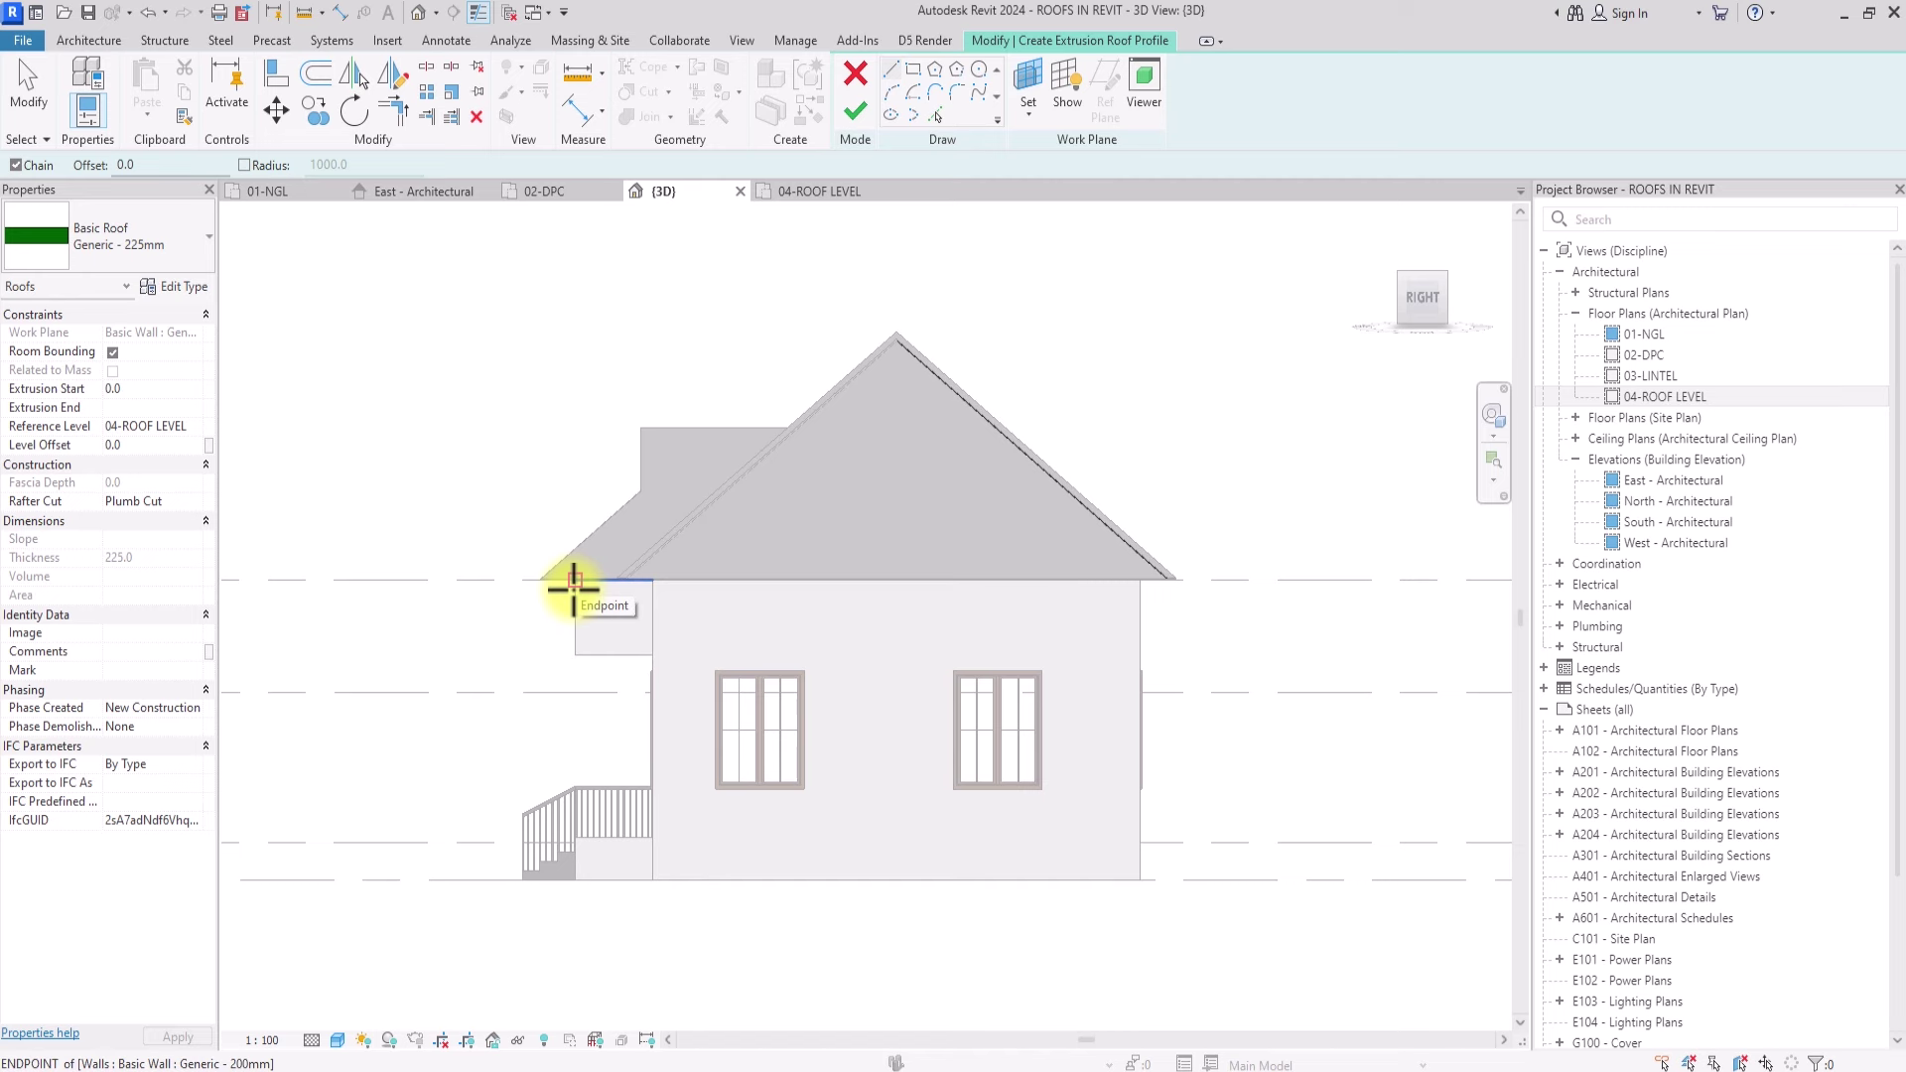
Step: Sketch a 900 mm vertical line rising from the front end of the porch side wall at roof level
left_click(574, 582)
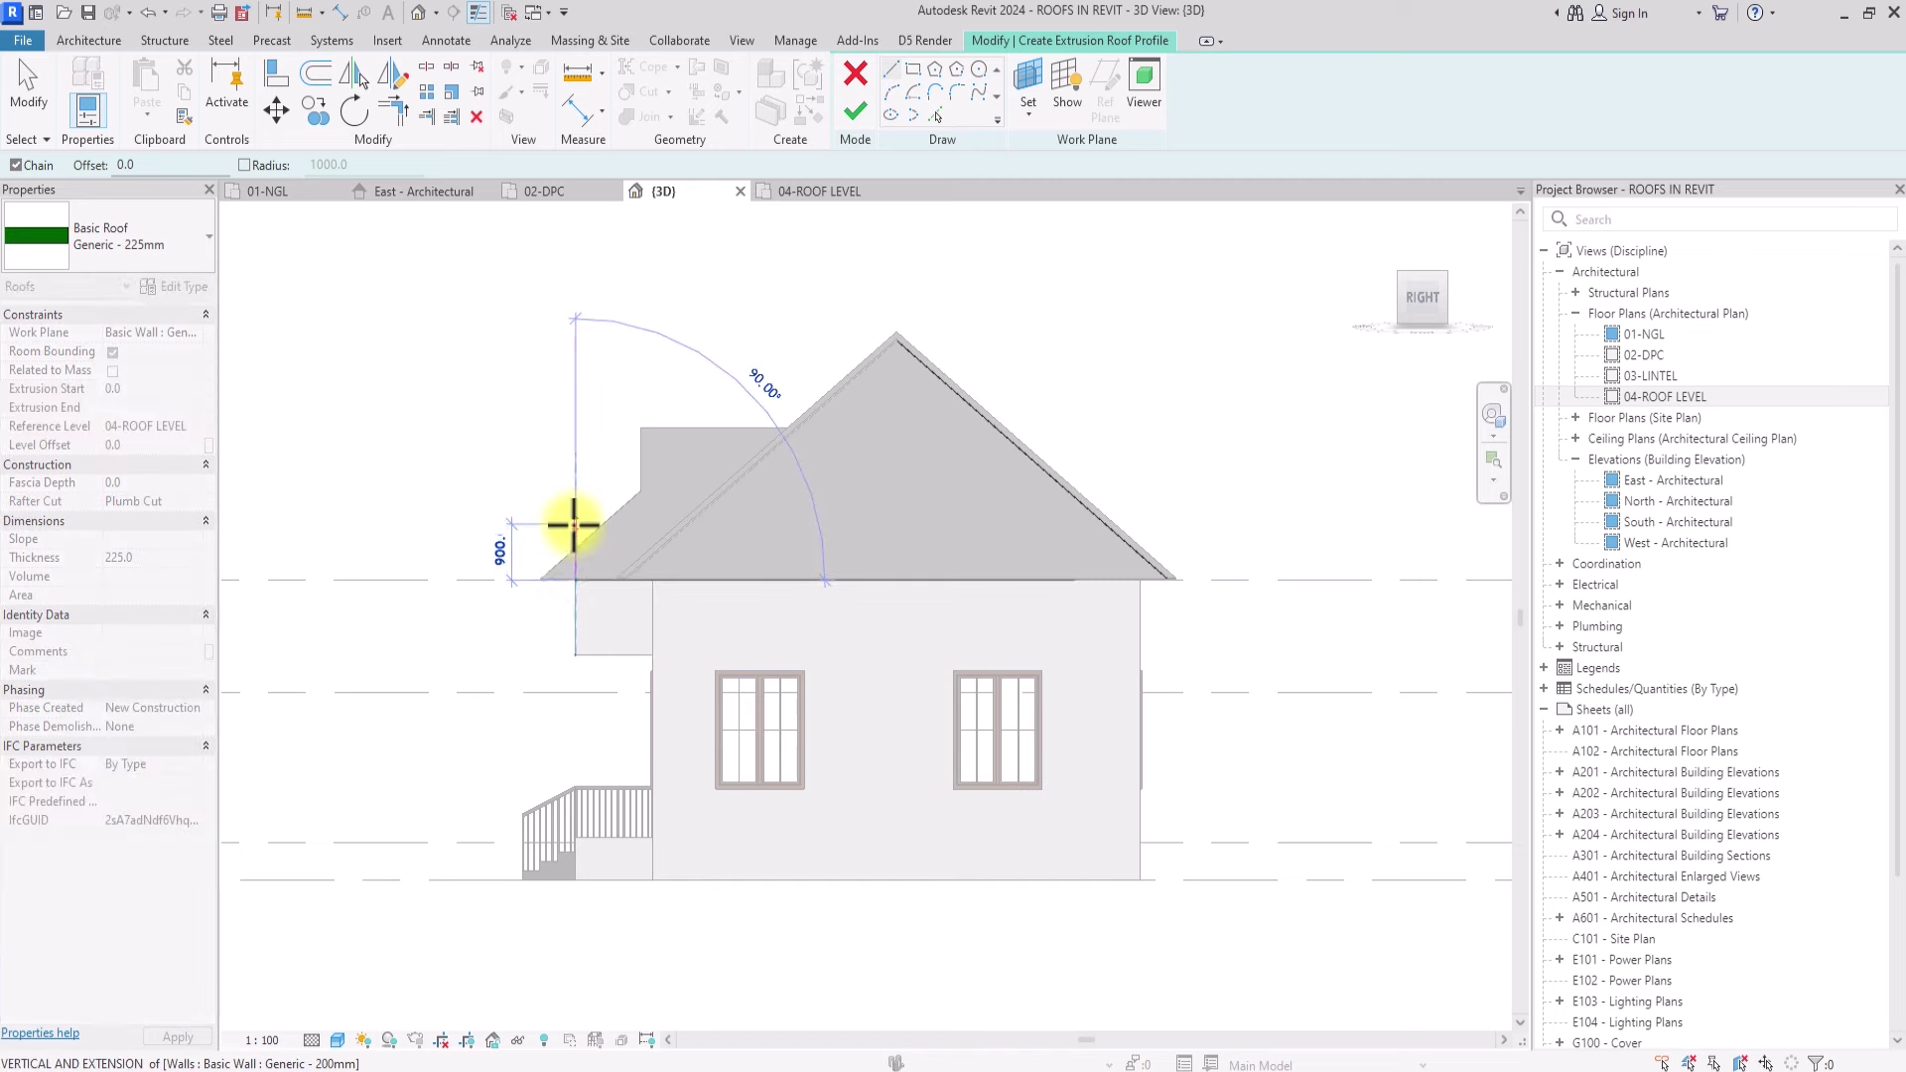
left_click(574, 523)
scroll(574, 523, "up", 3)
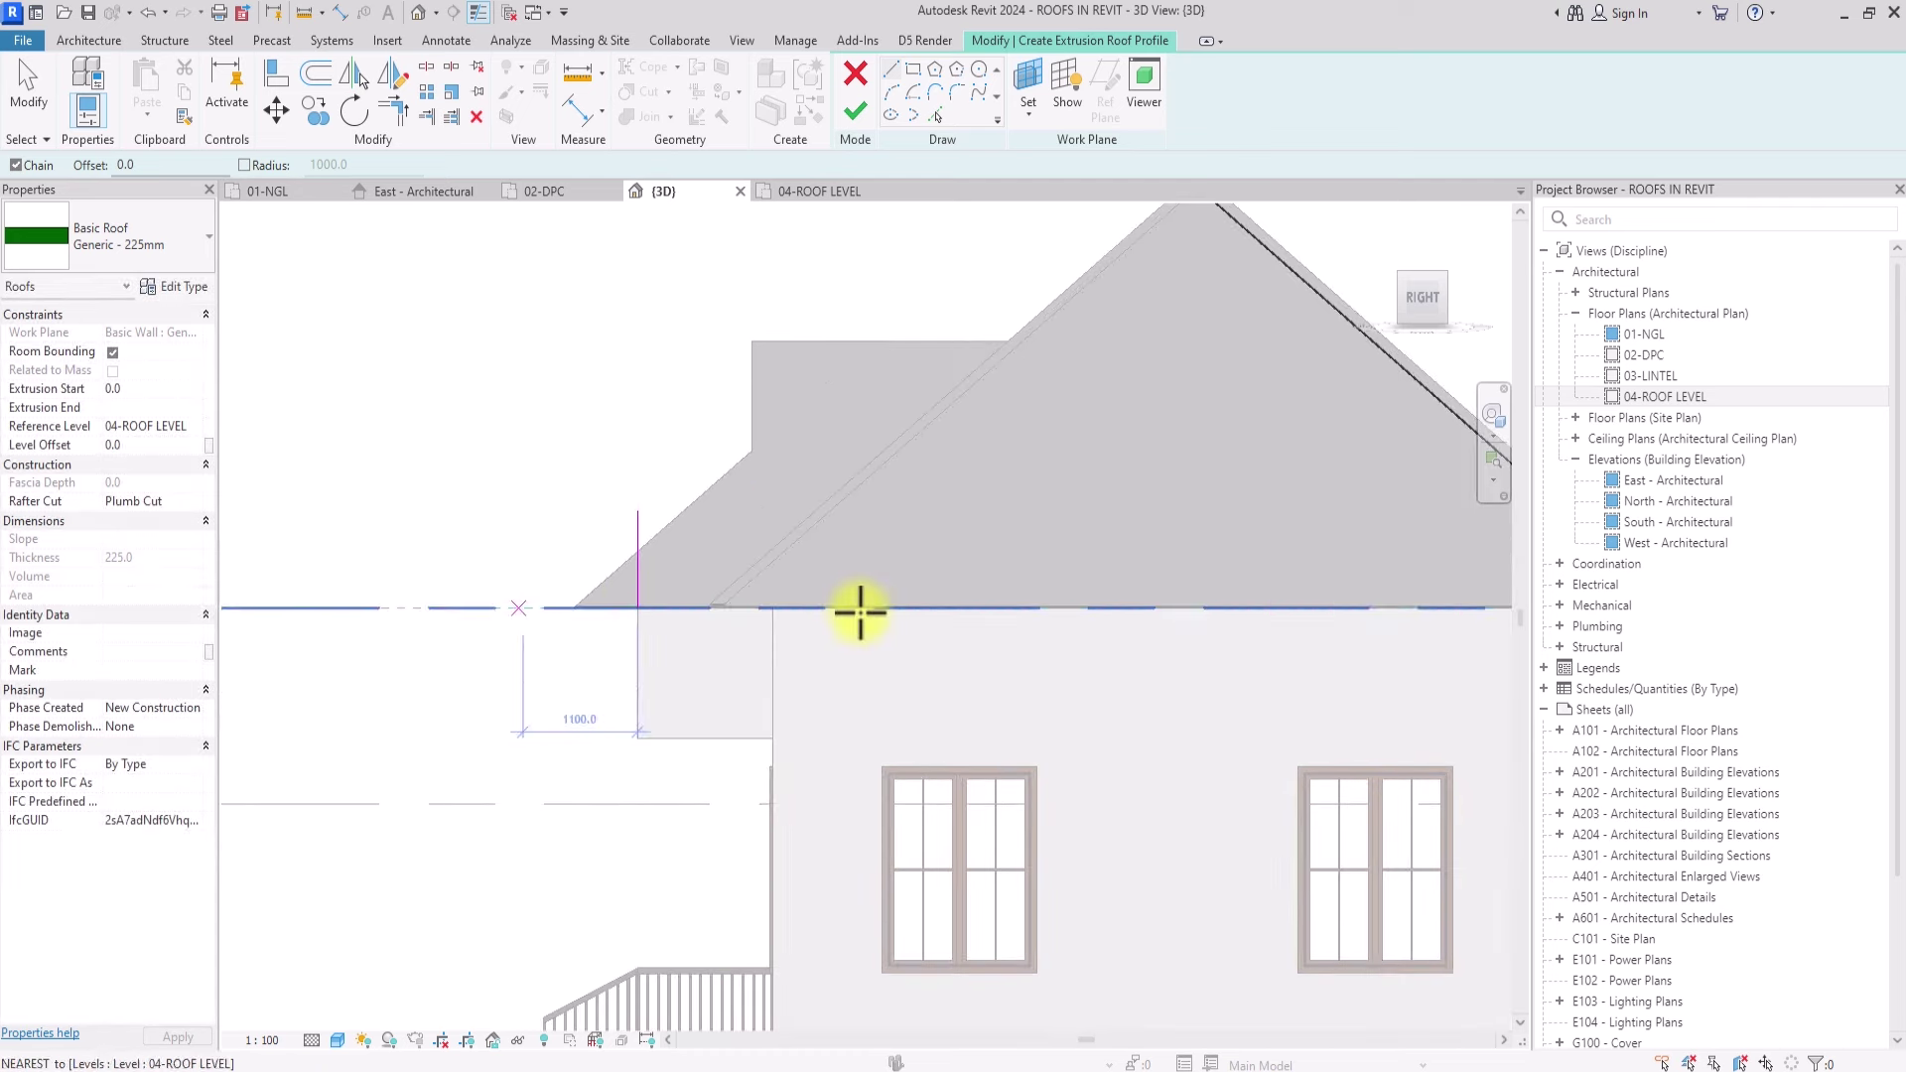
Step: Sketch a horizontal line along 04-ROOF LEVEL from the vertical line's base to 600 mm beyond the rear wall
left_click(638, 608)
scroll(638, 609, "down", 2)
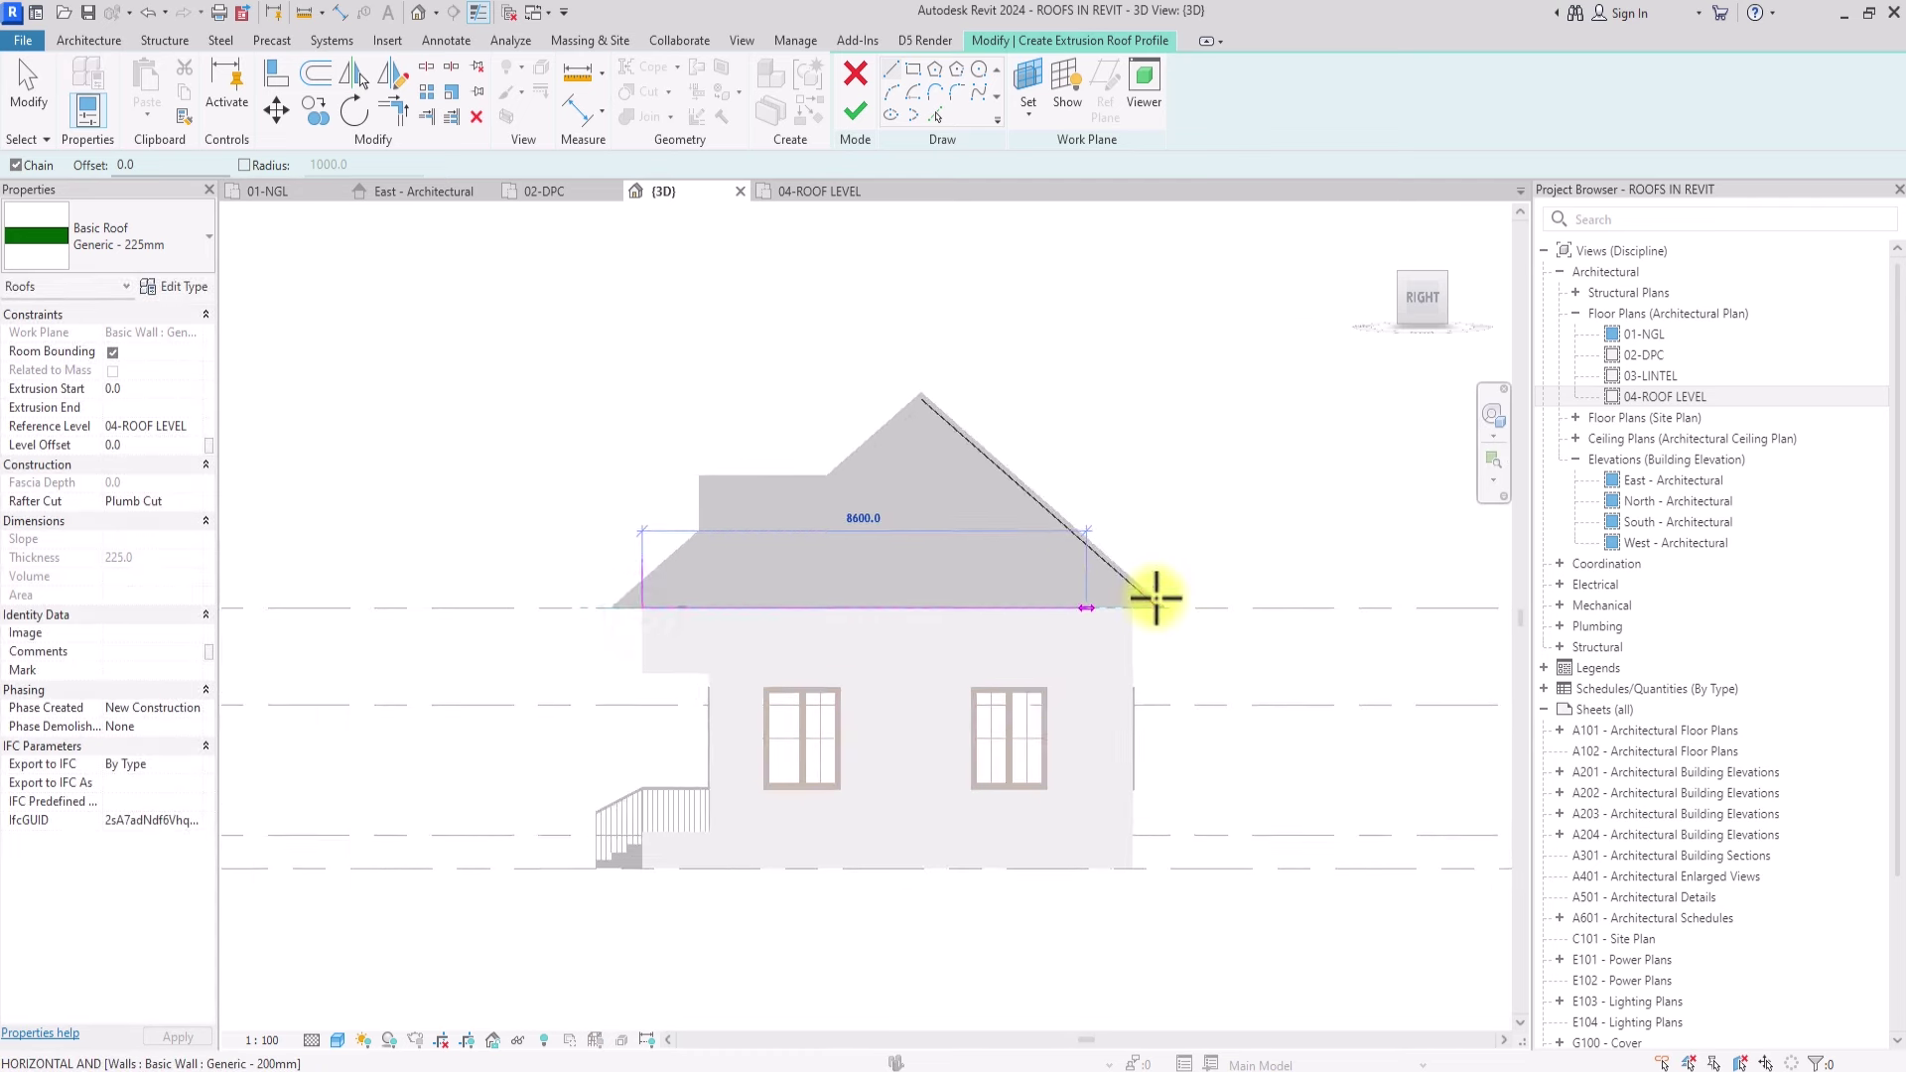
scroll(1155, 596, "up", 3)
scroll(1242, 582, "up", 3)
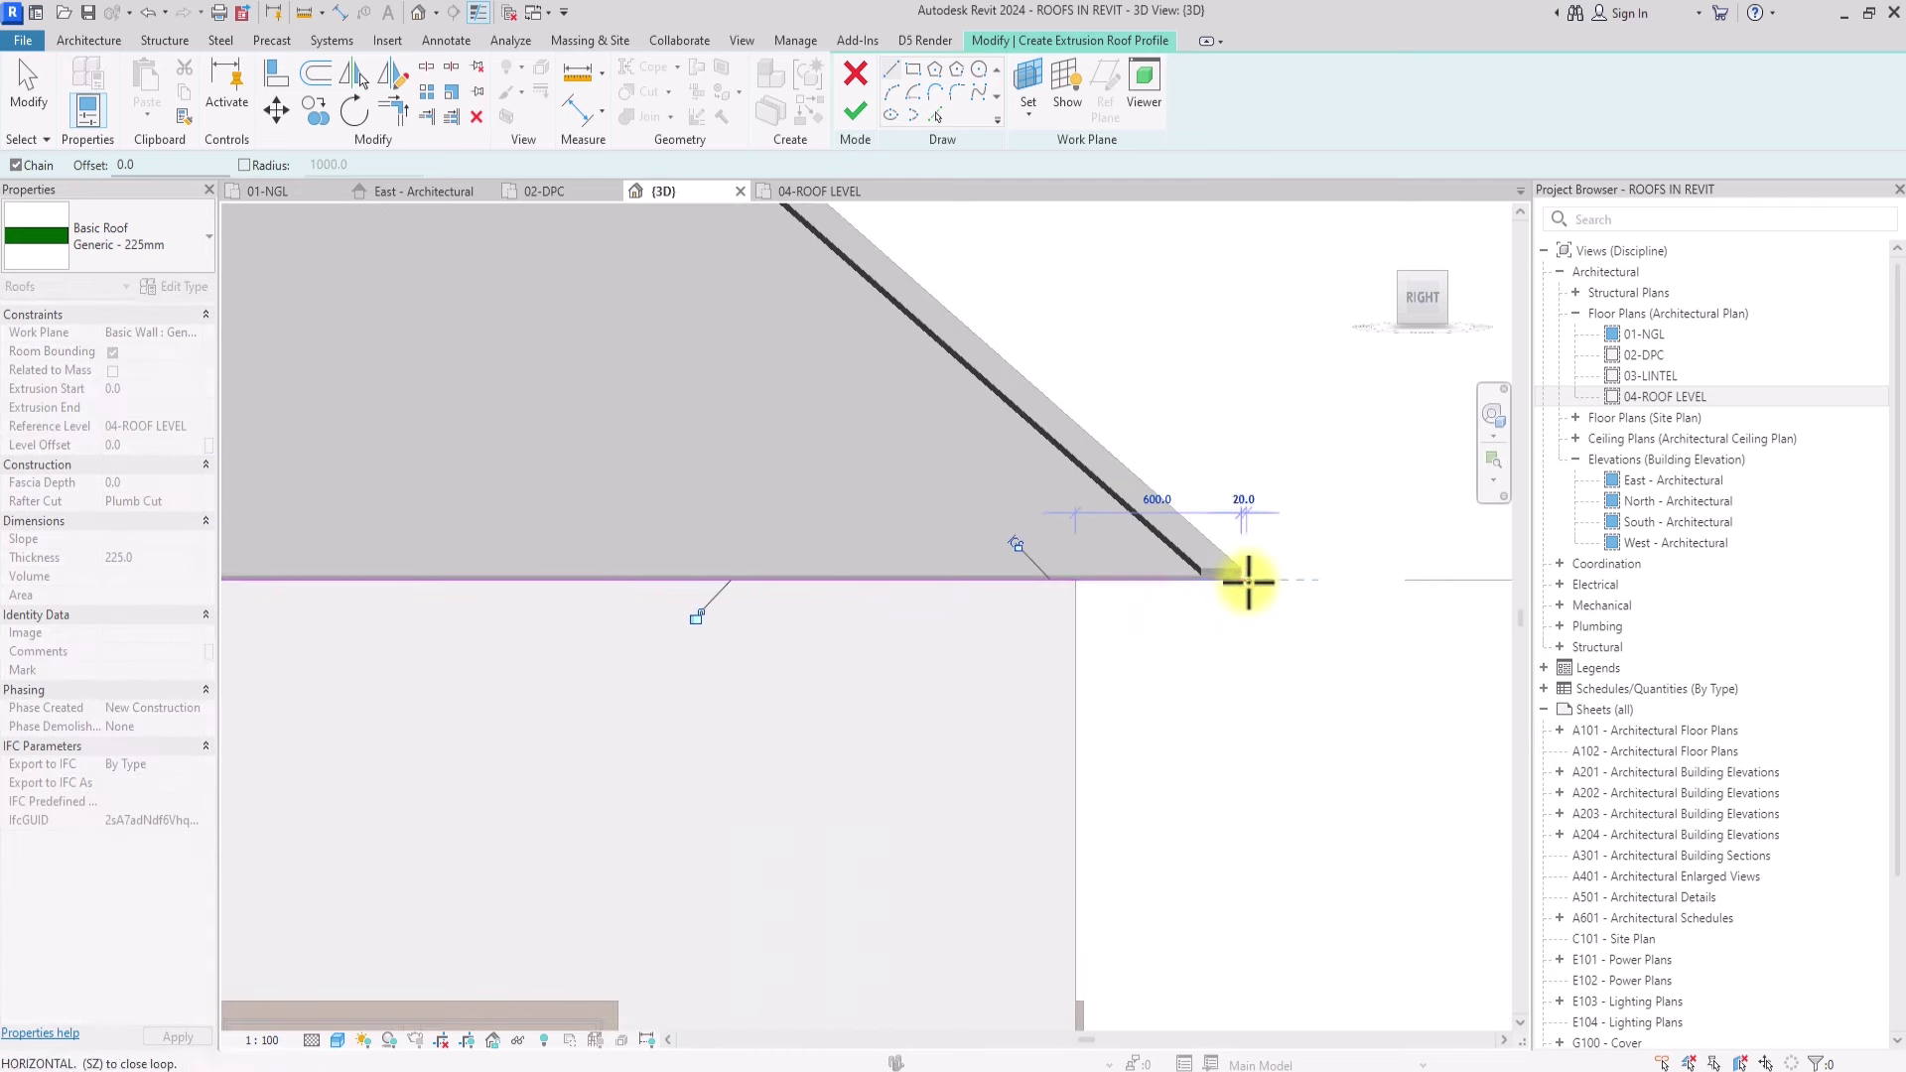
scroll(1247, 583, "down", 3)
scroll(1247, 583, "up", 3)
left_click(1248, 583)
key("Escape")
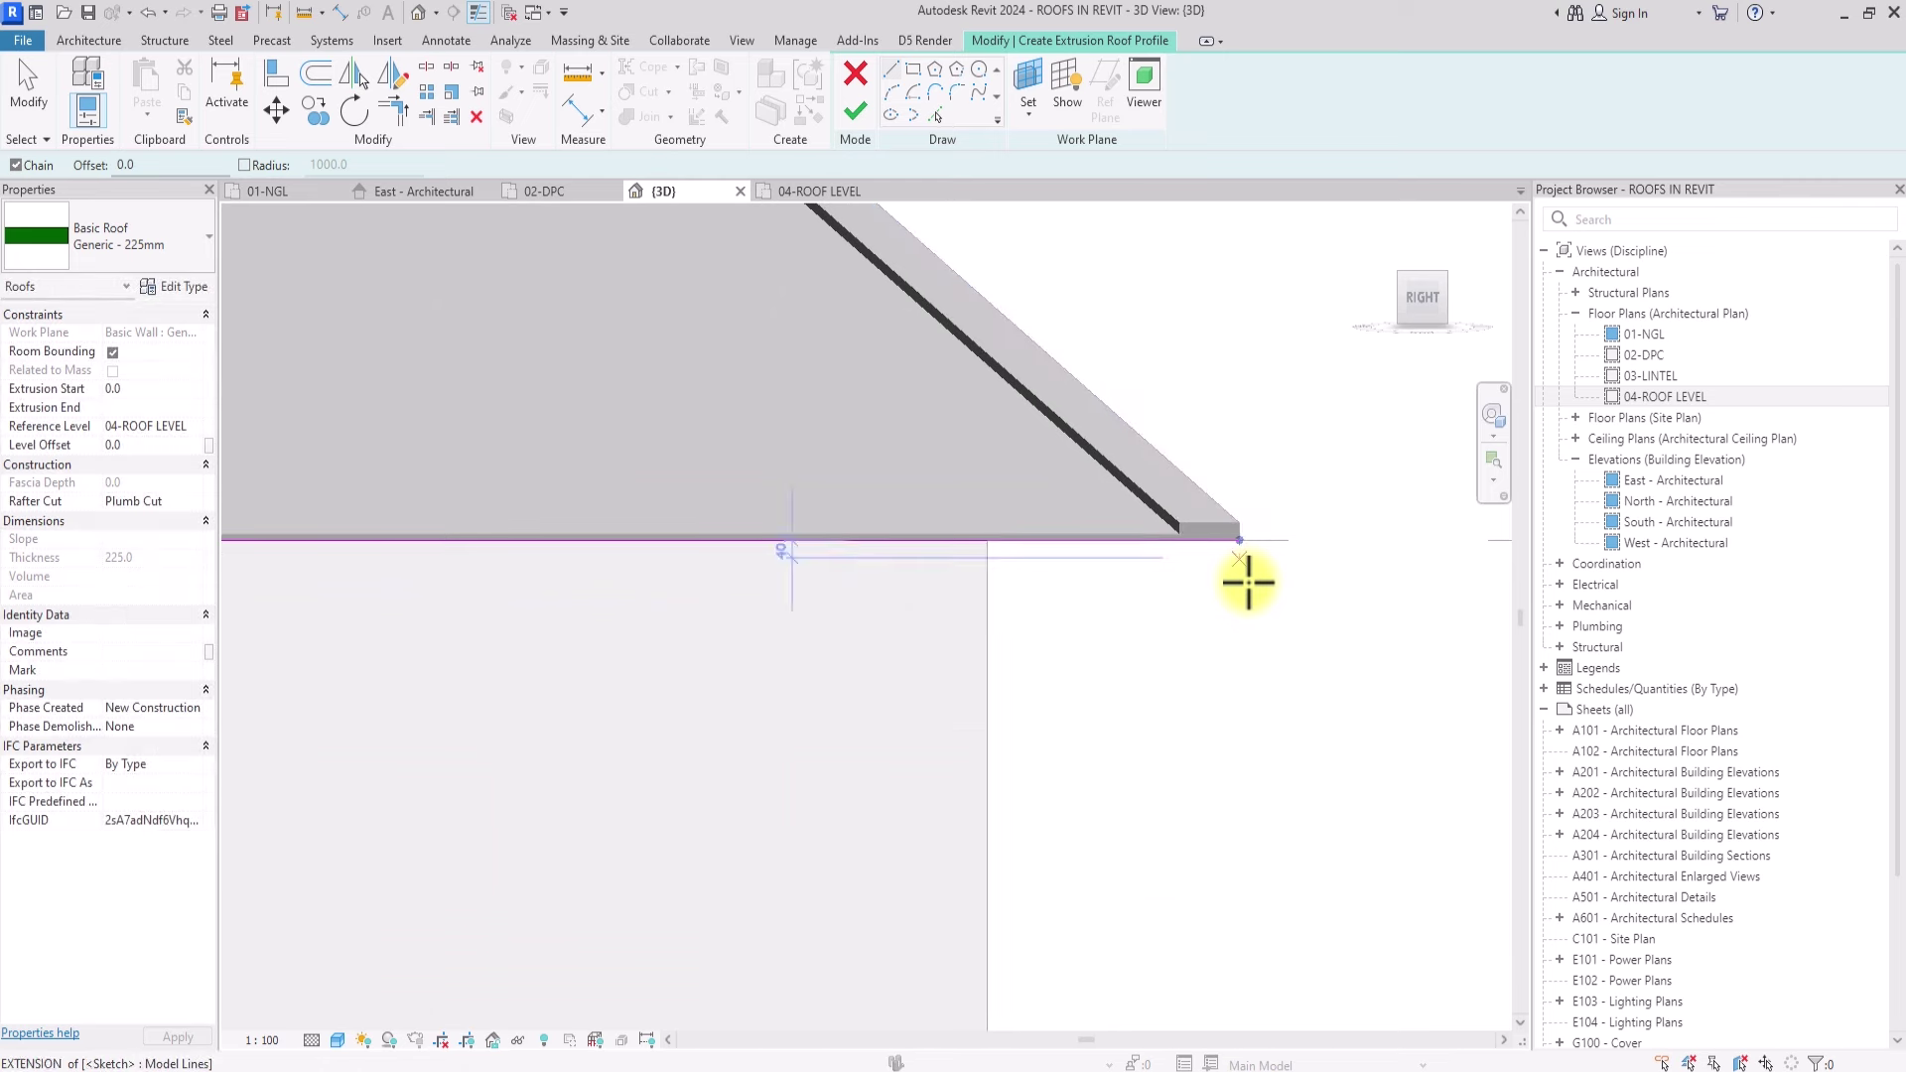
key("Escape")
Step: Sketch a sloped profile line from the rear overhang end to the top of the front vertical line
left_click(1239, 541)
scroll(1181, 586, "down", 4)
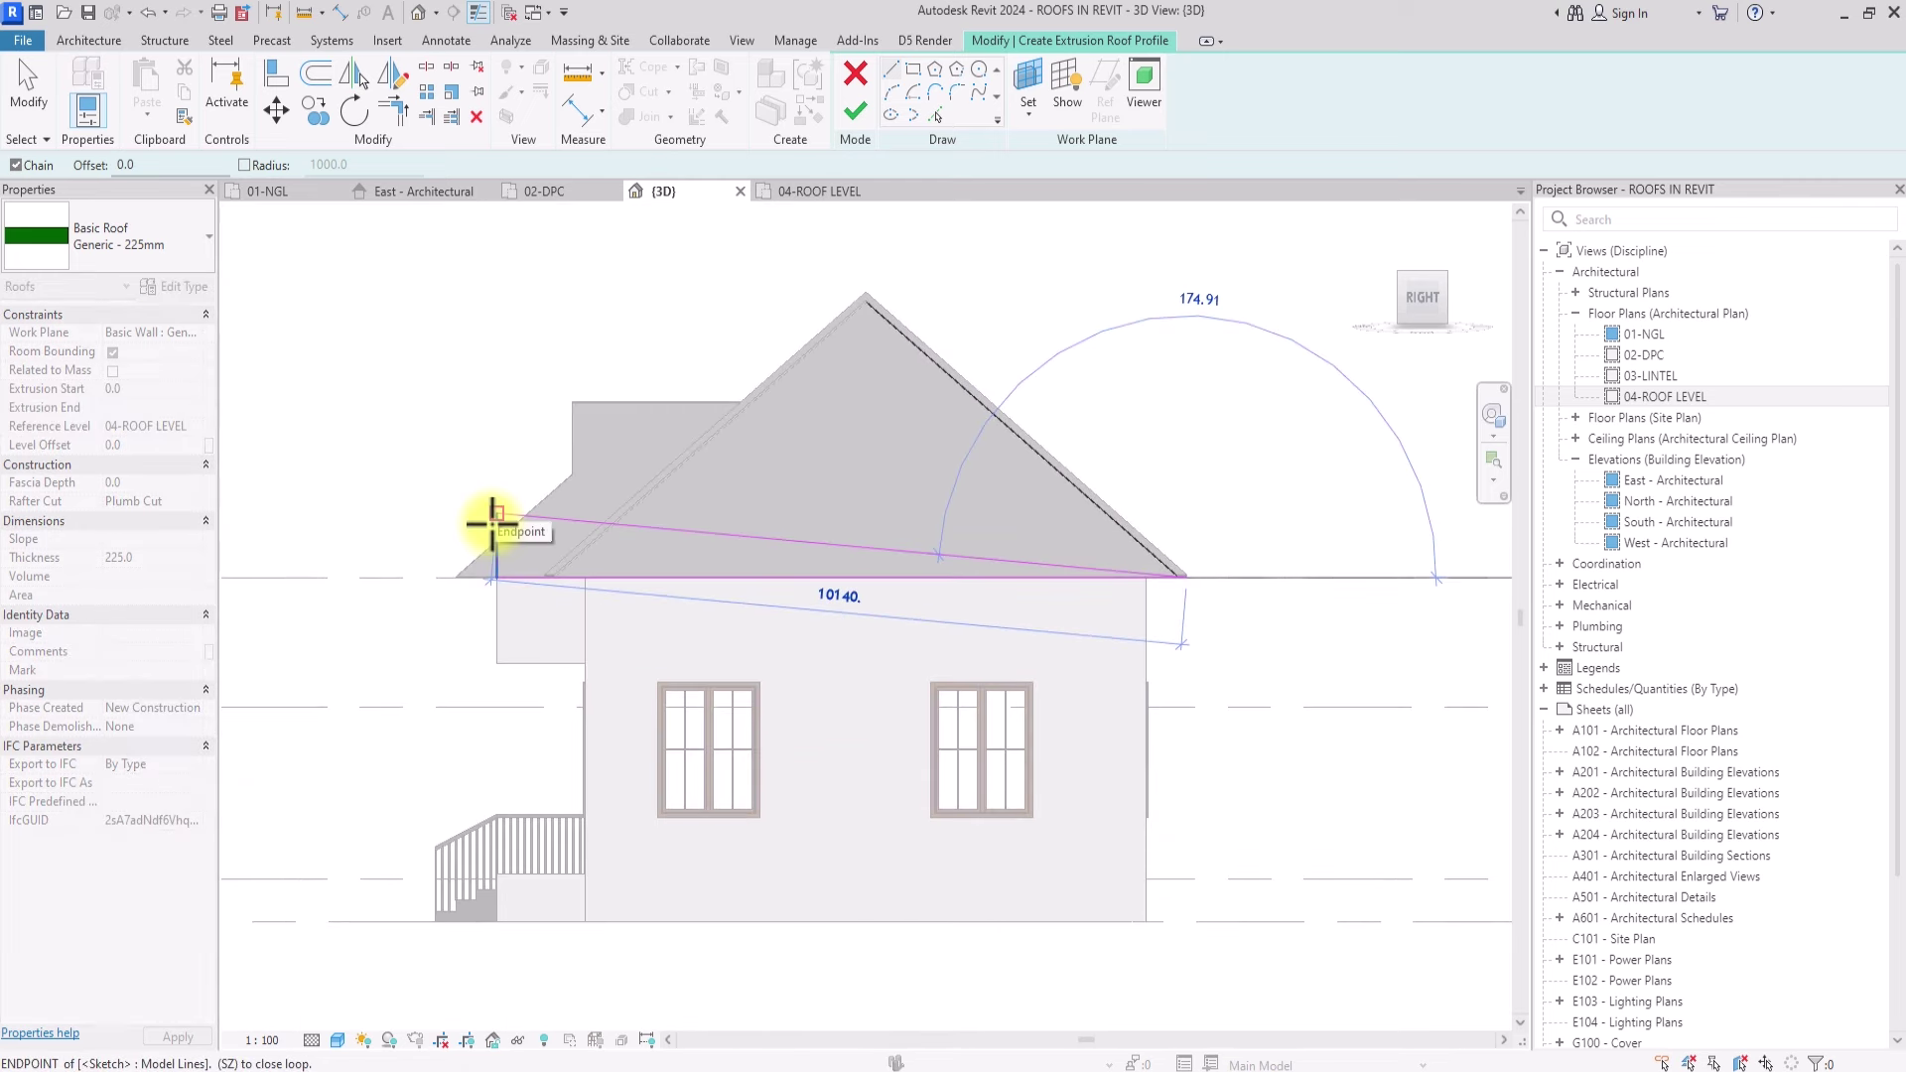
left_click(493, 523)
key("Escape")
key("Escape")
Step: Offset the front vertical line 600 mm outward numerically without keeping a copy, extending the sloped line with it
left_click(316, 70)
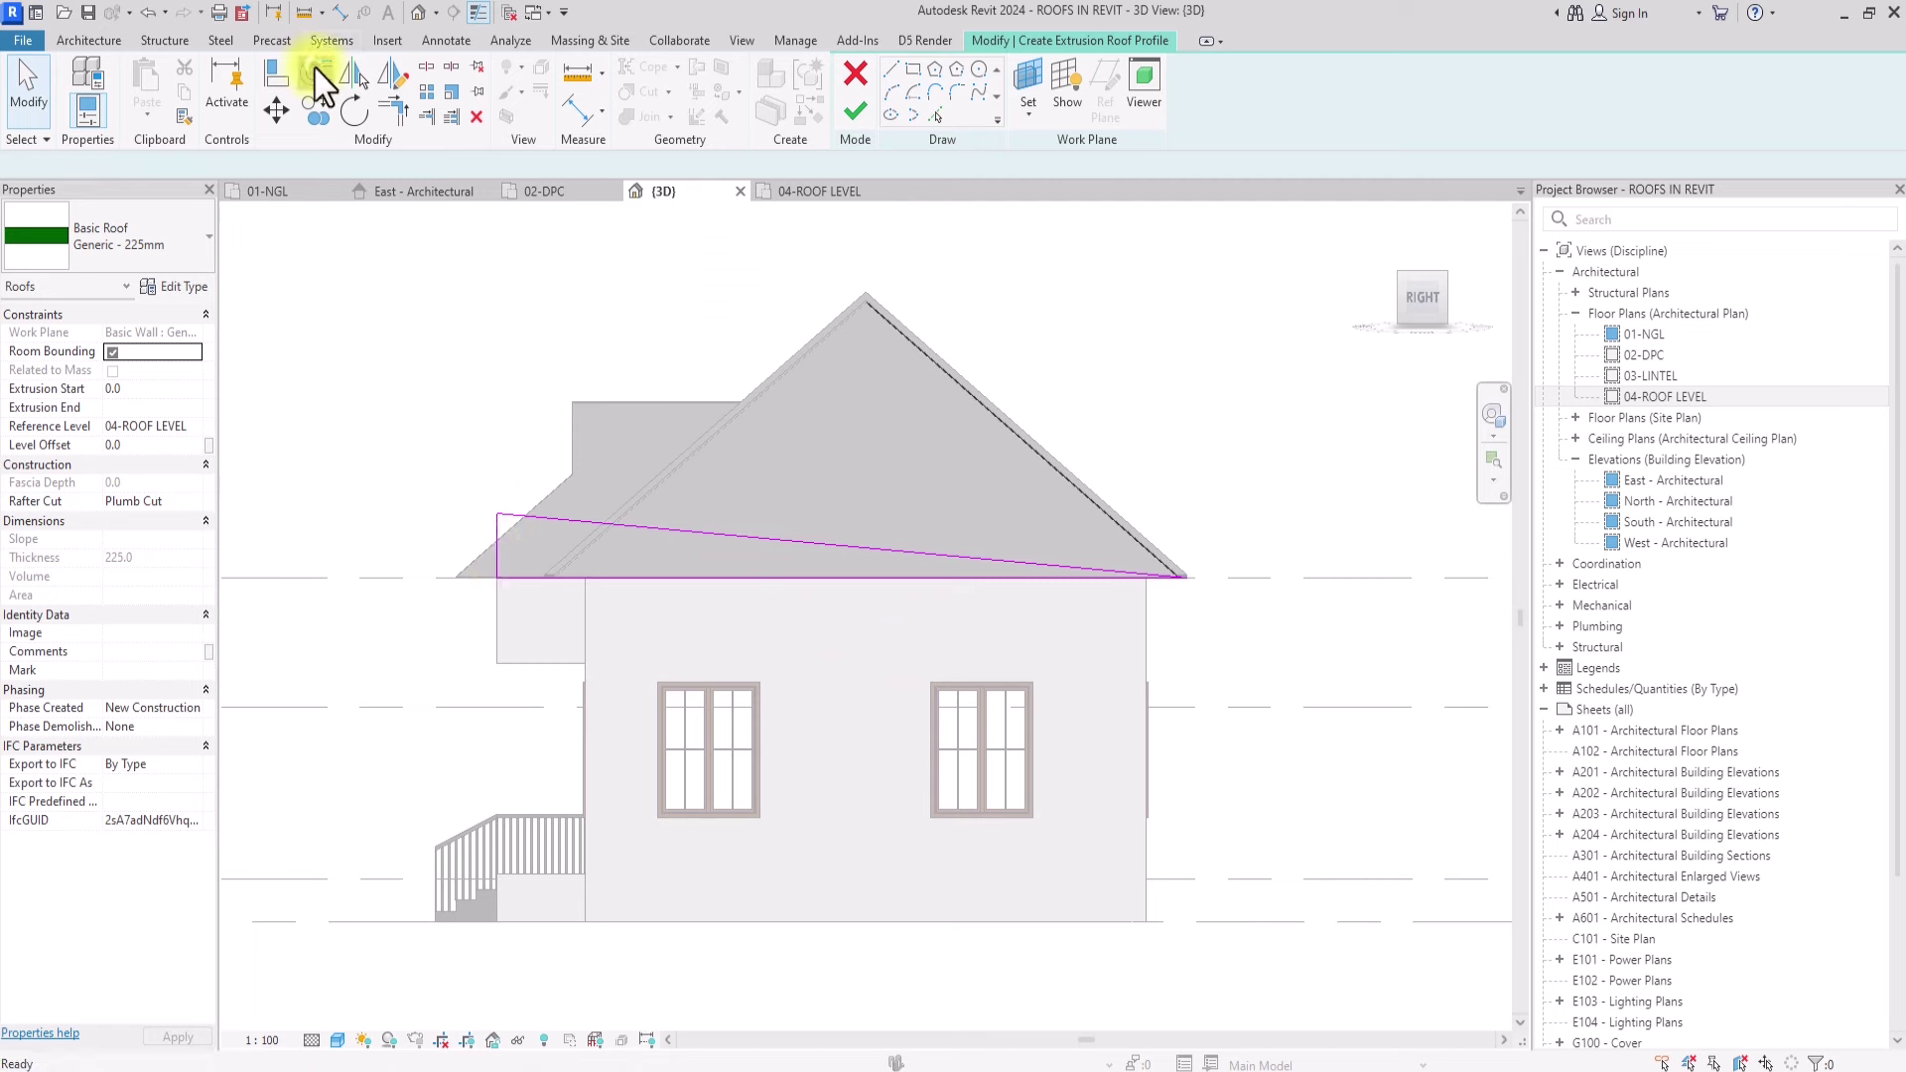
left_click_drag(539, 167, 333, 165)
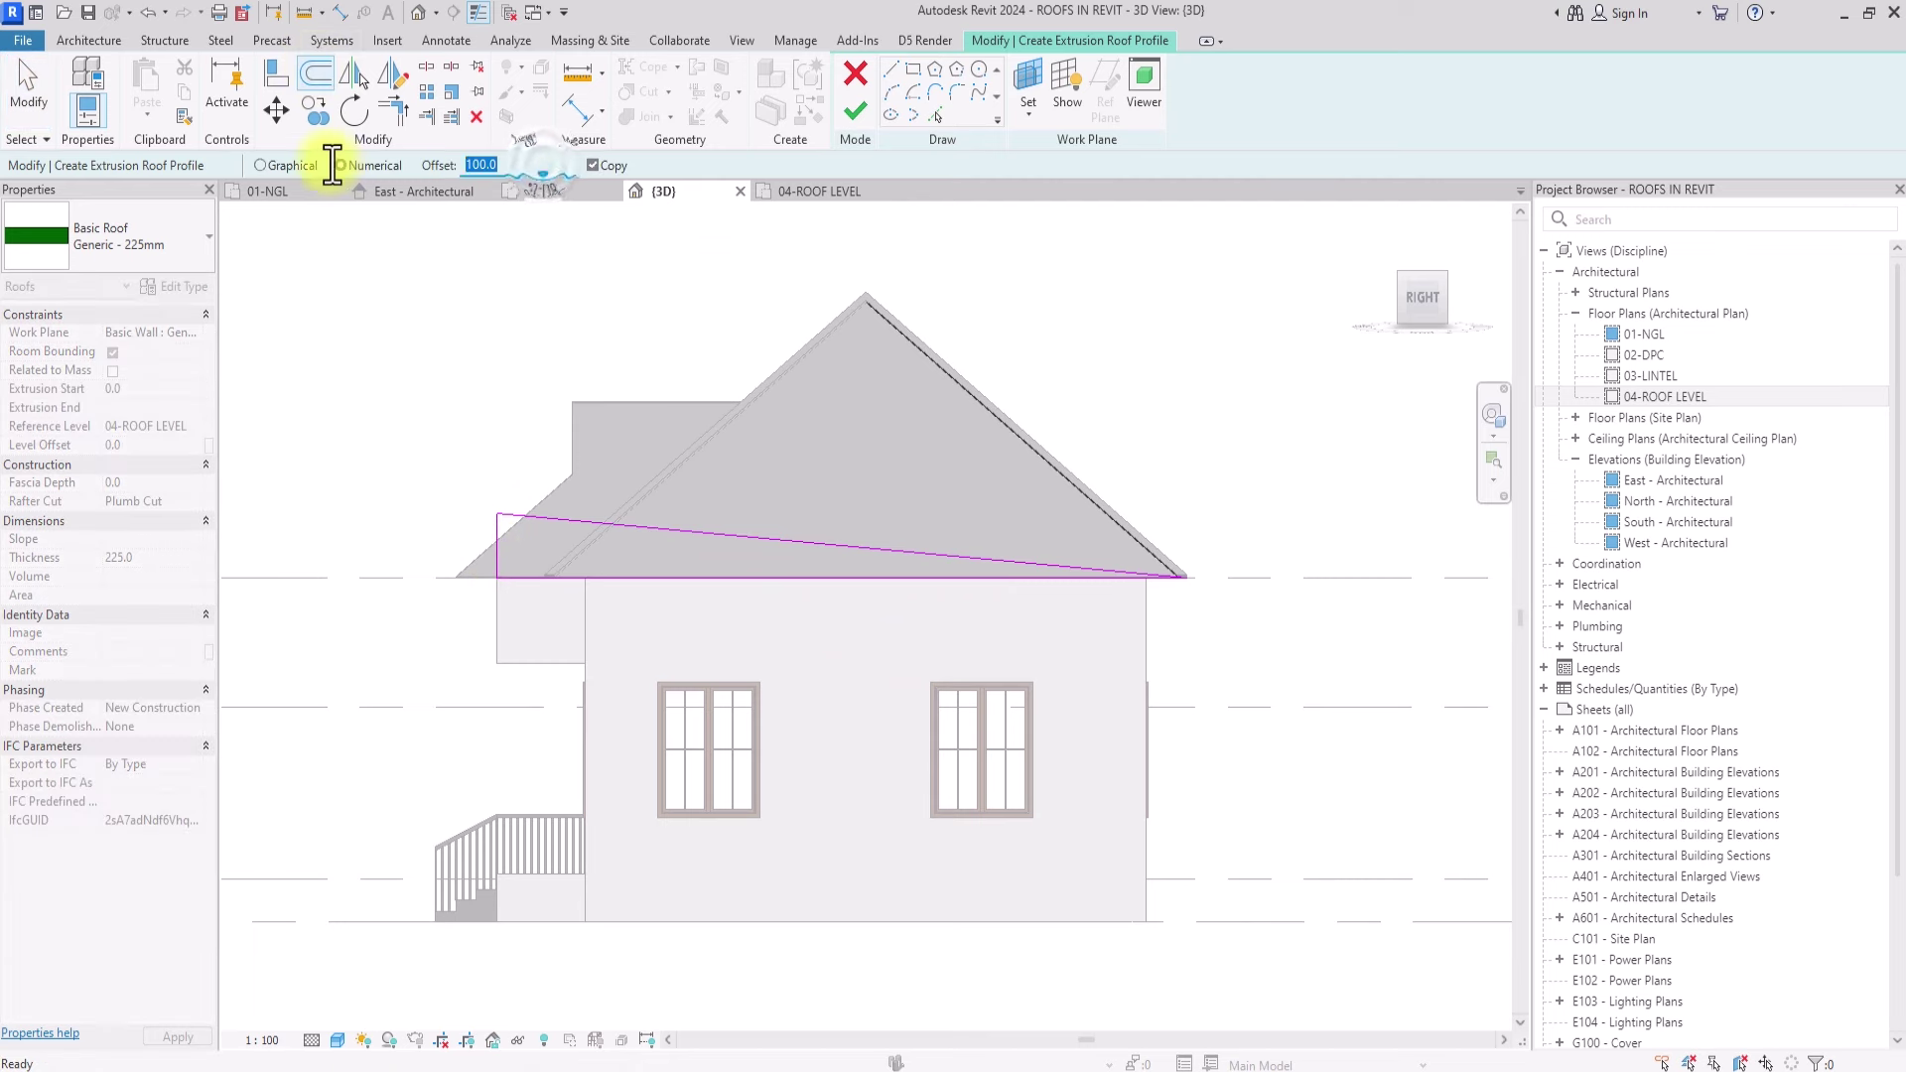
type("600")
left_click(336, 164)
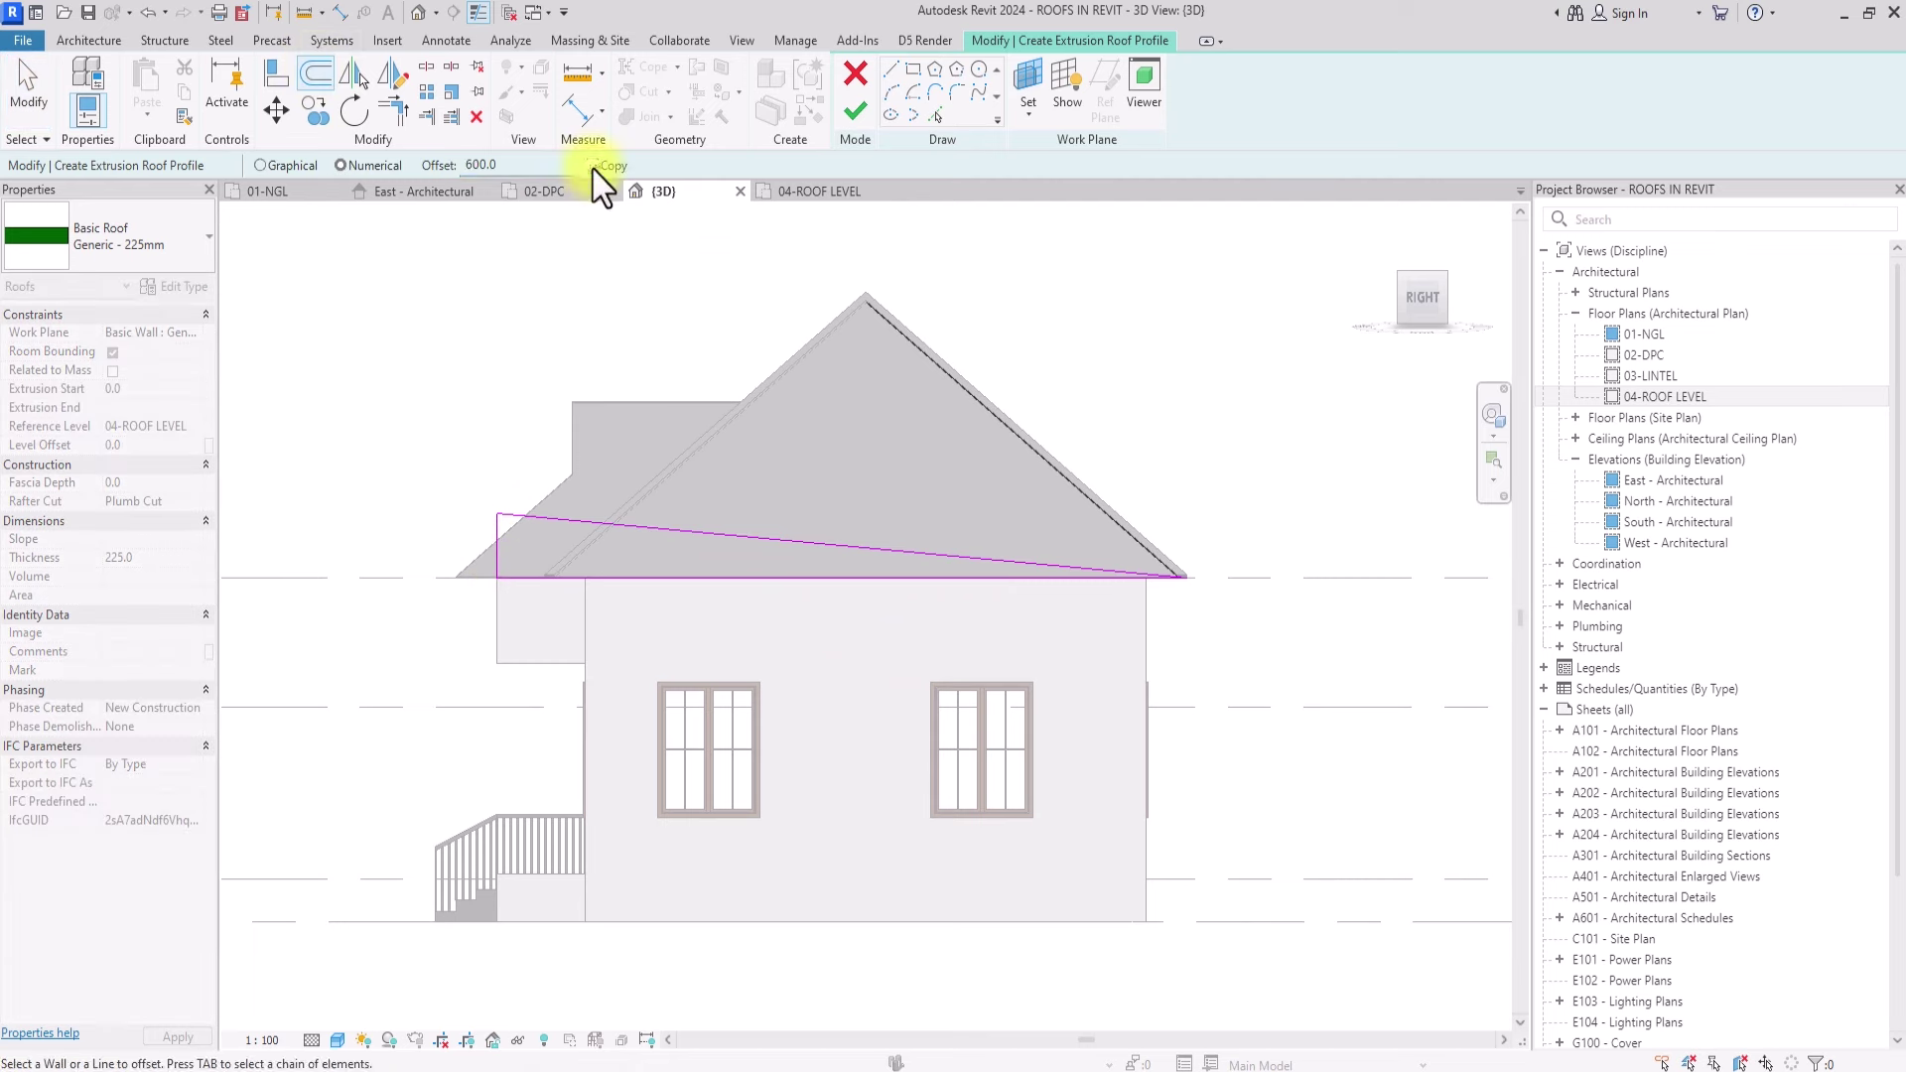
key("Escape")
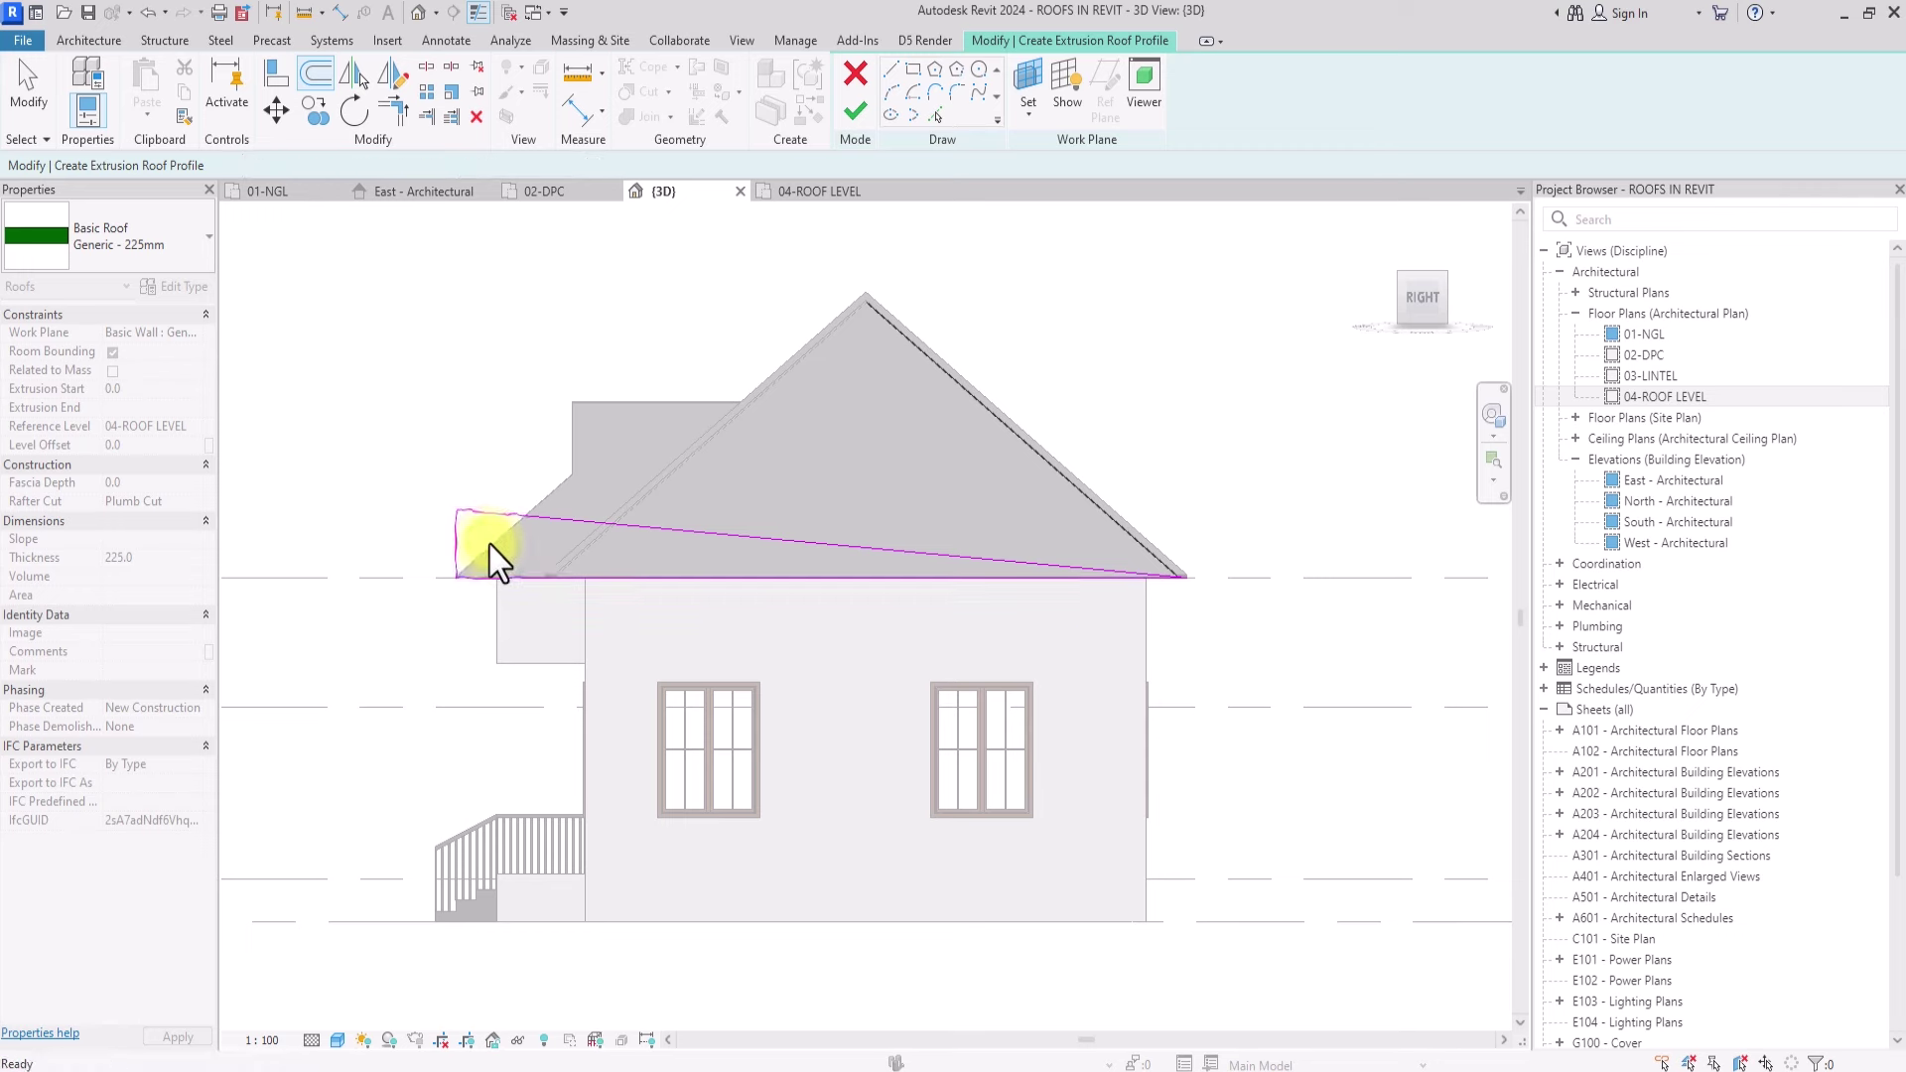
Step: Delete the vertical line and the horizontal roof-level lines, keeping only the sloped line as the roof profile
scroll(491, 545, "up", 2)
left_click_drag(490, 545, 258, 675)
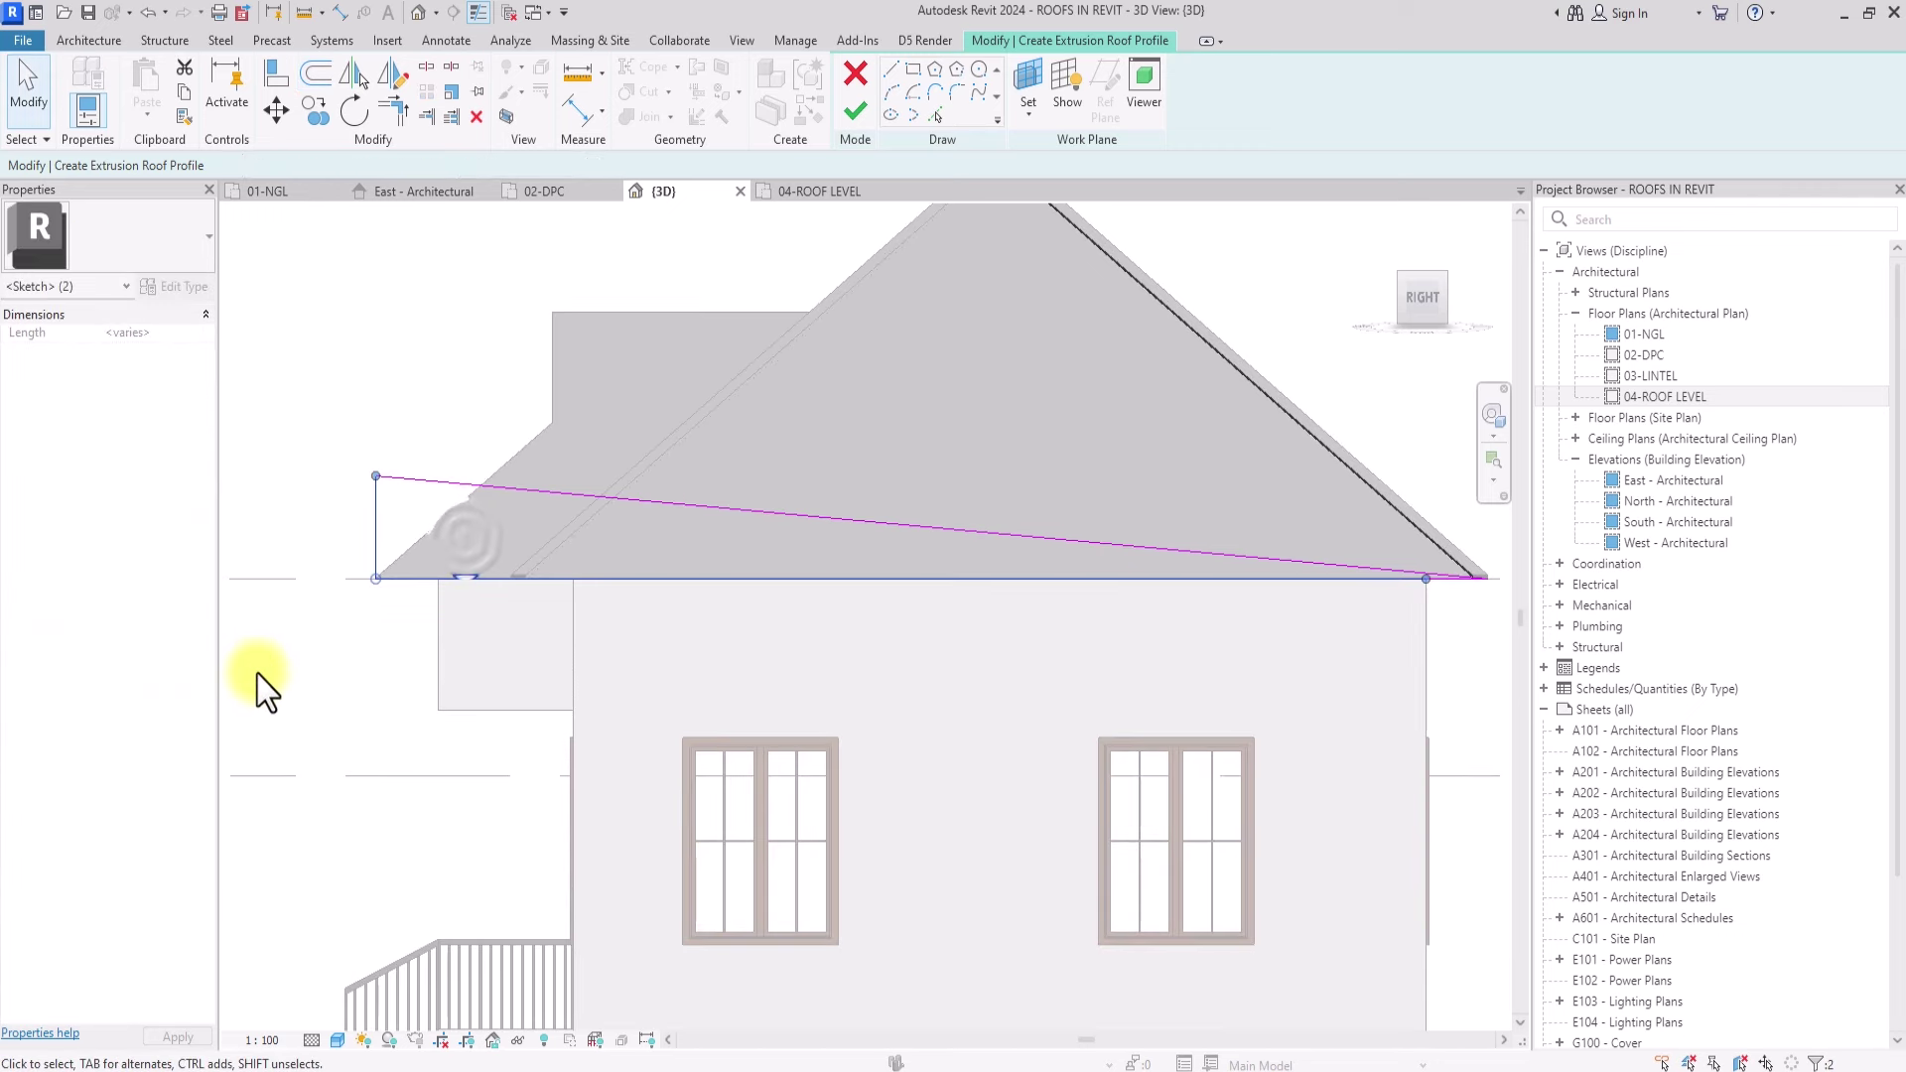
key("Delete")
left_click(1439, 592)
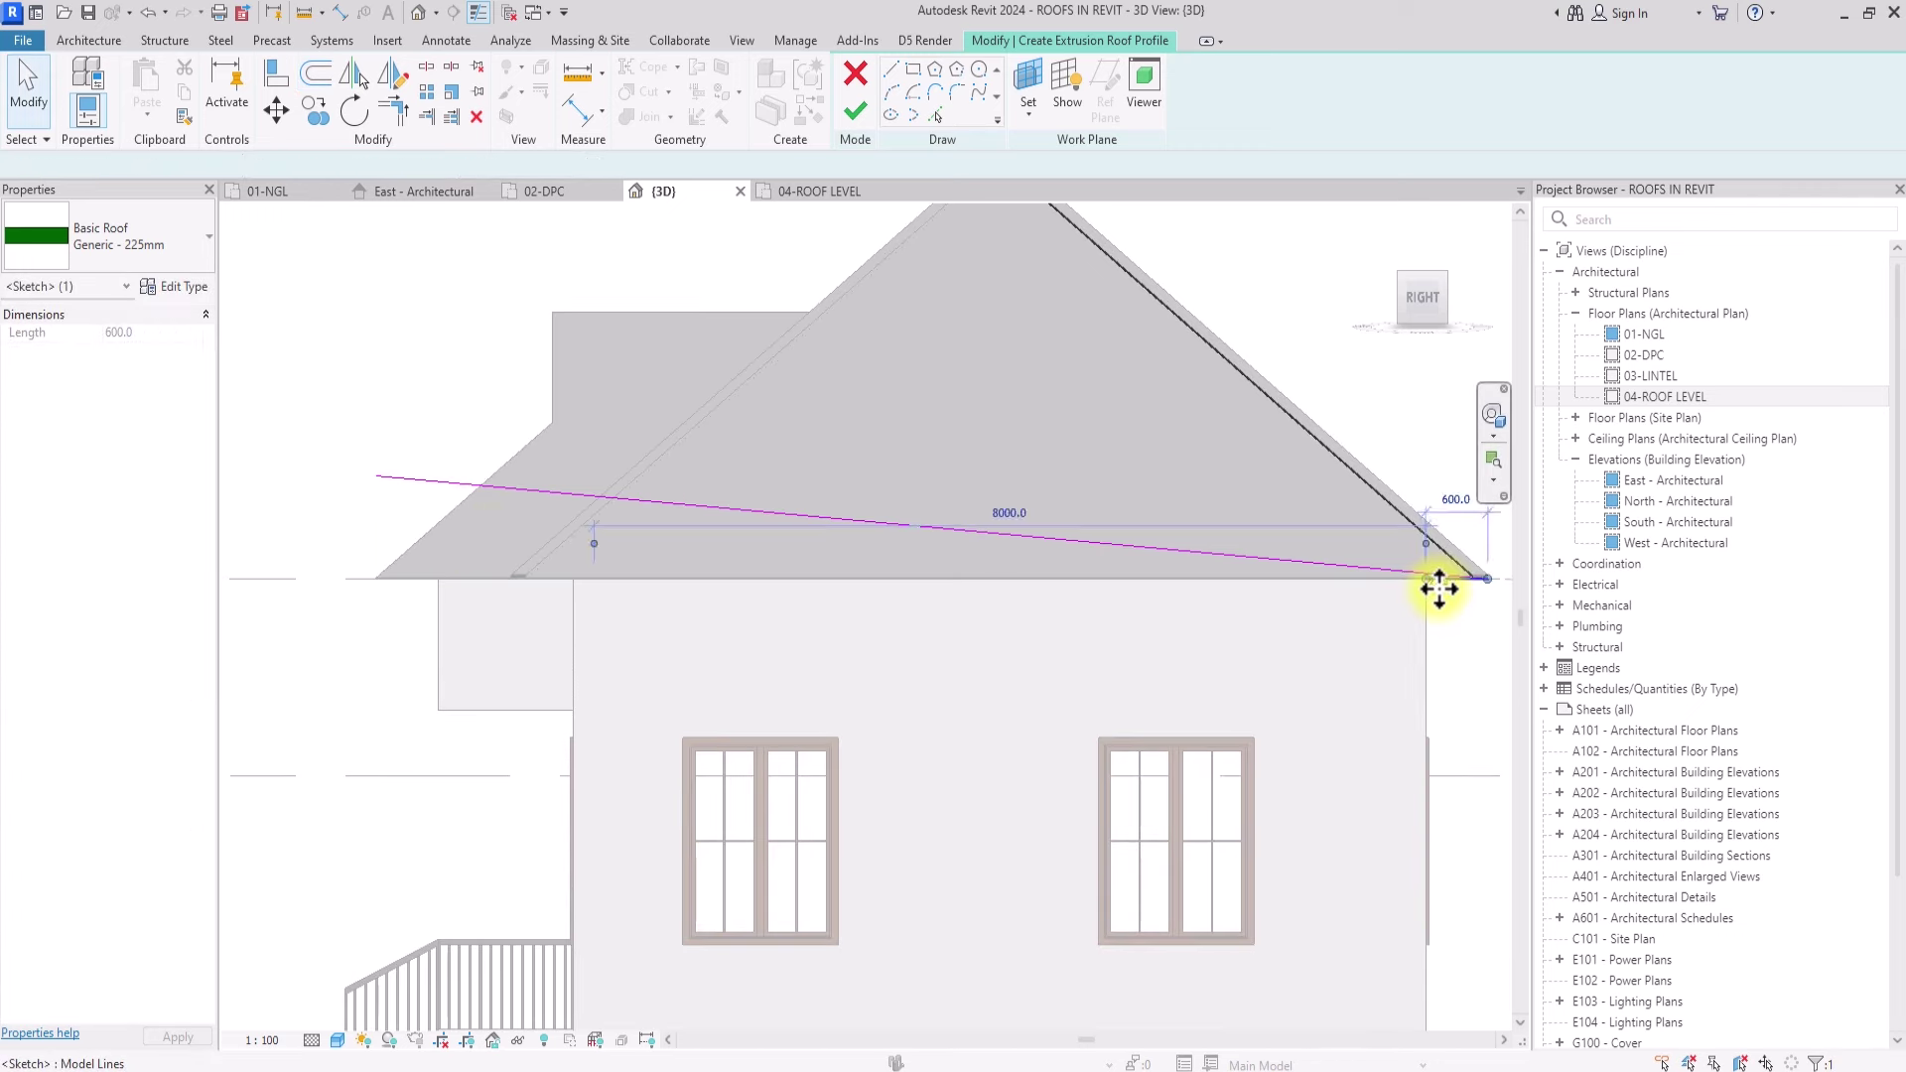
key("Delete")
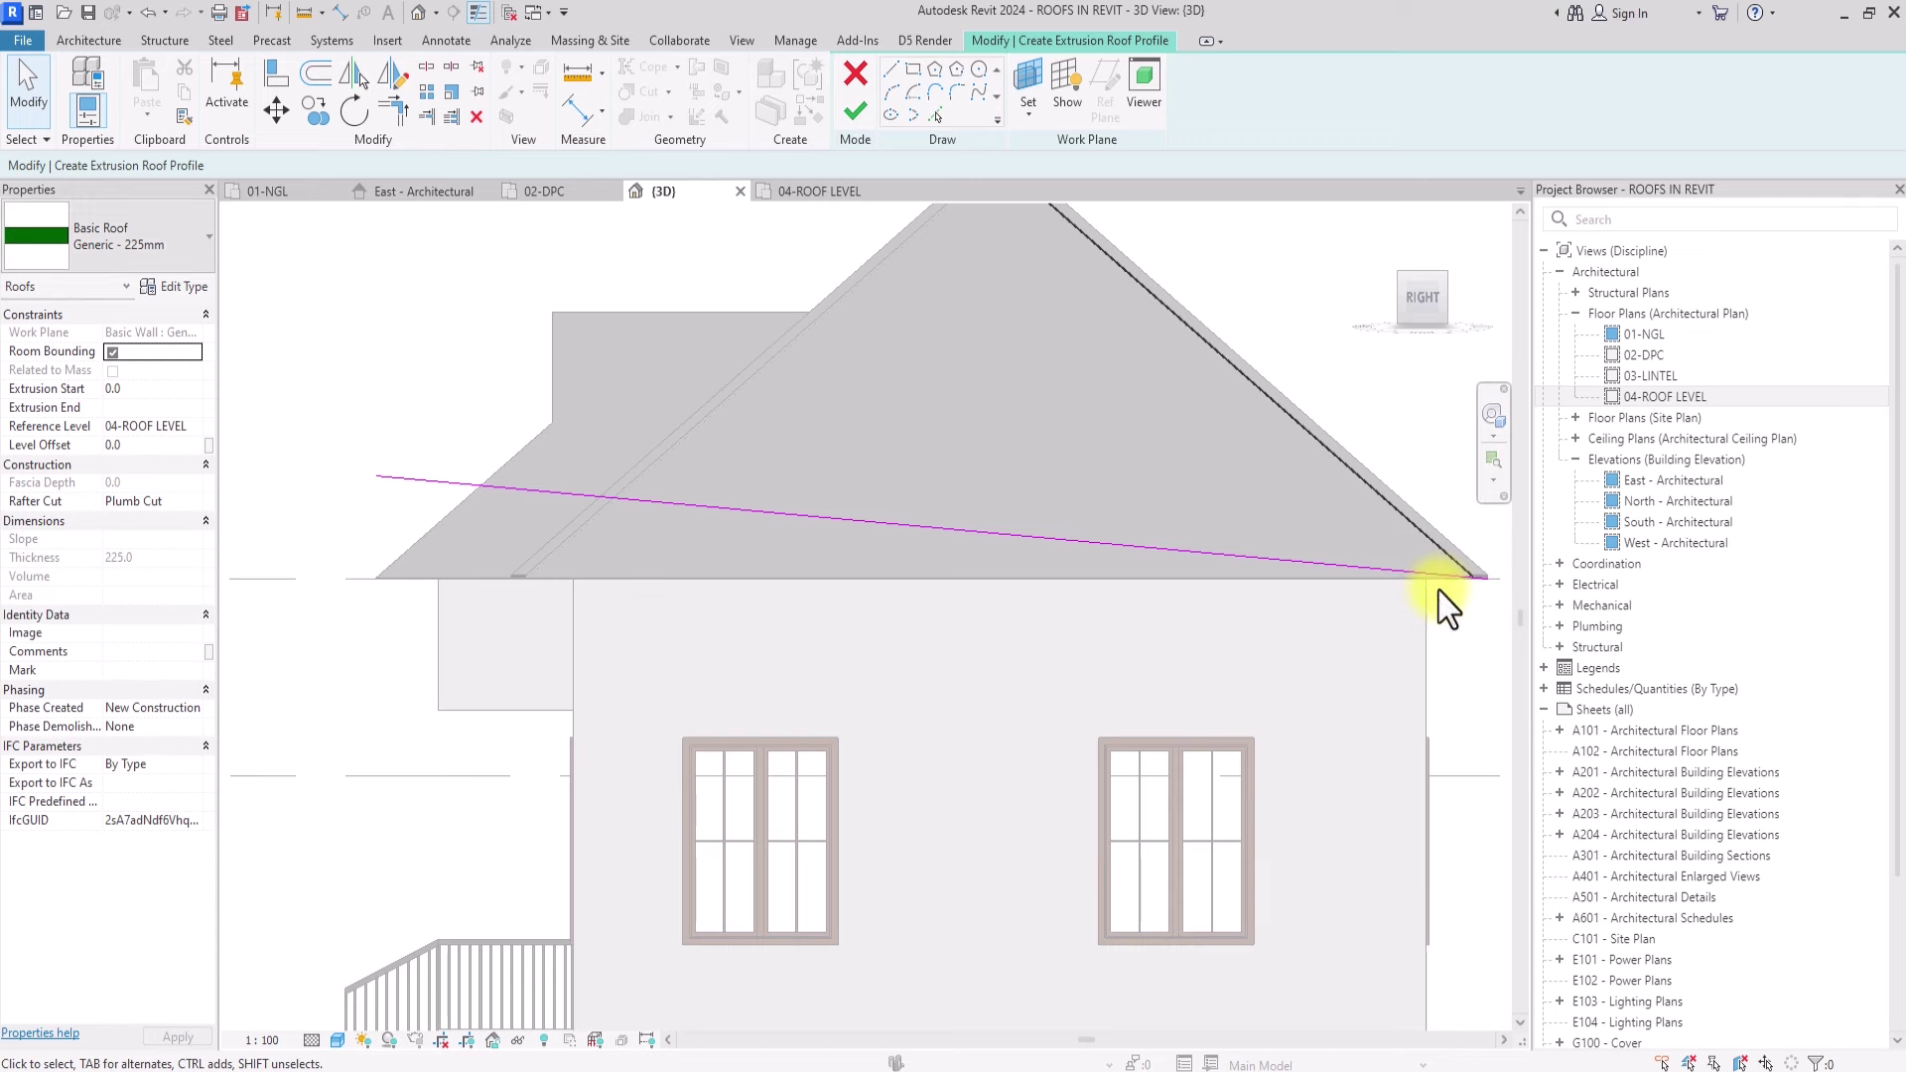
Step: Choose the 01-ROOFING SHEET roof type and duplicate it as 01-ROOFING SHEET 2
left_click(145, 238)
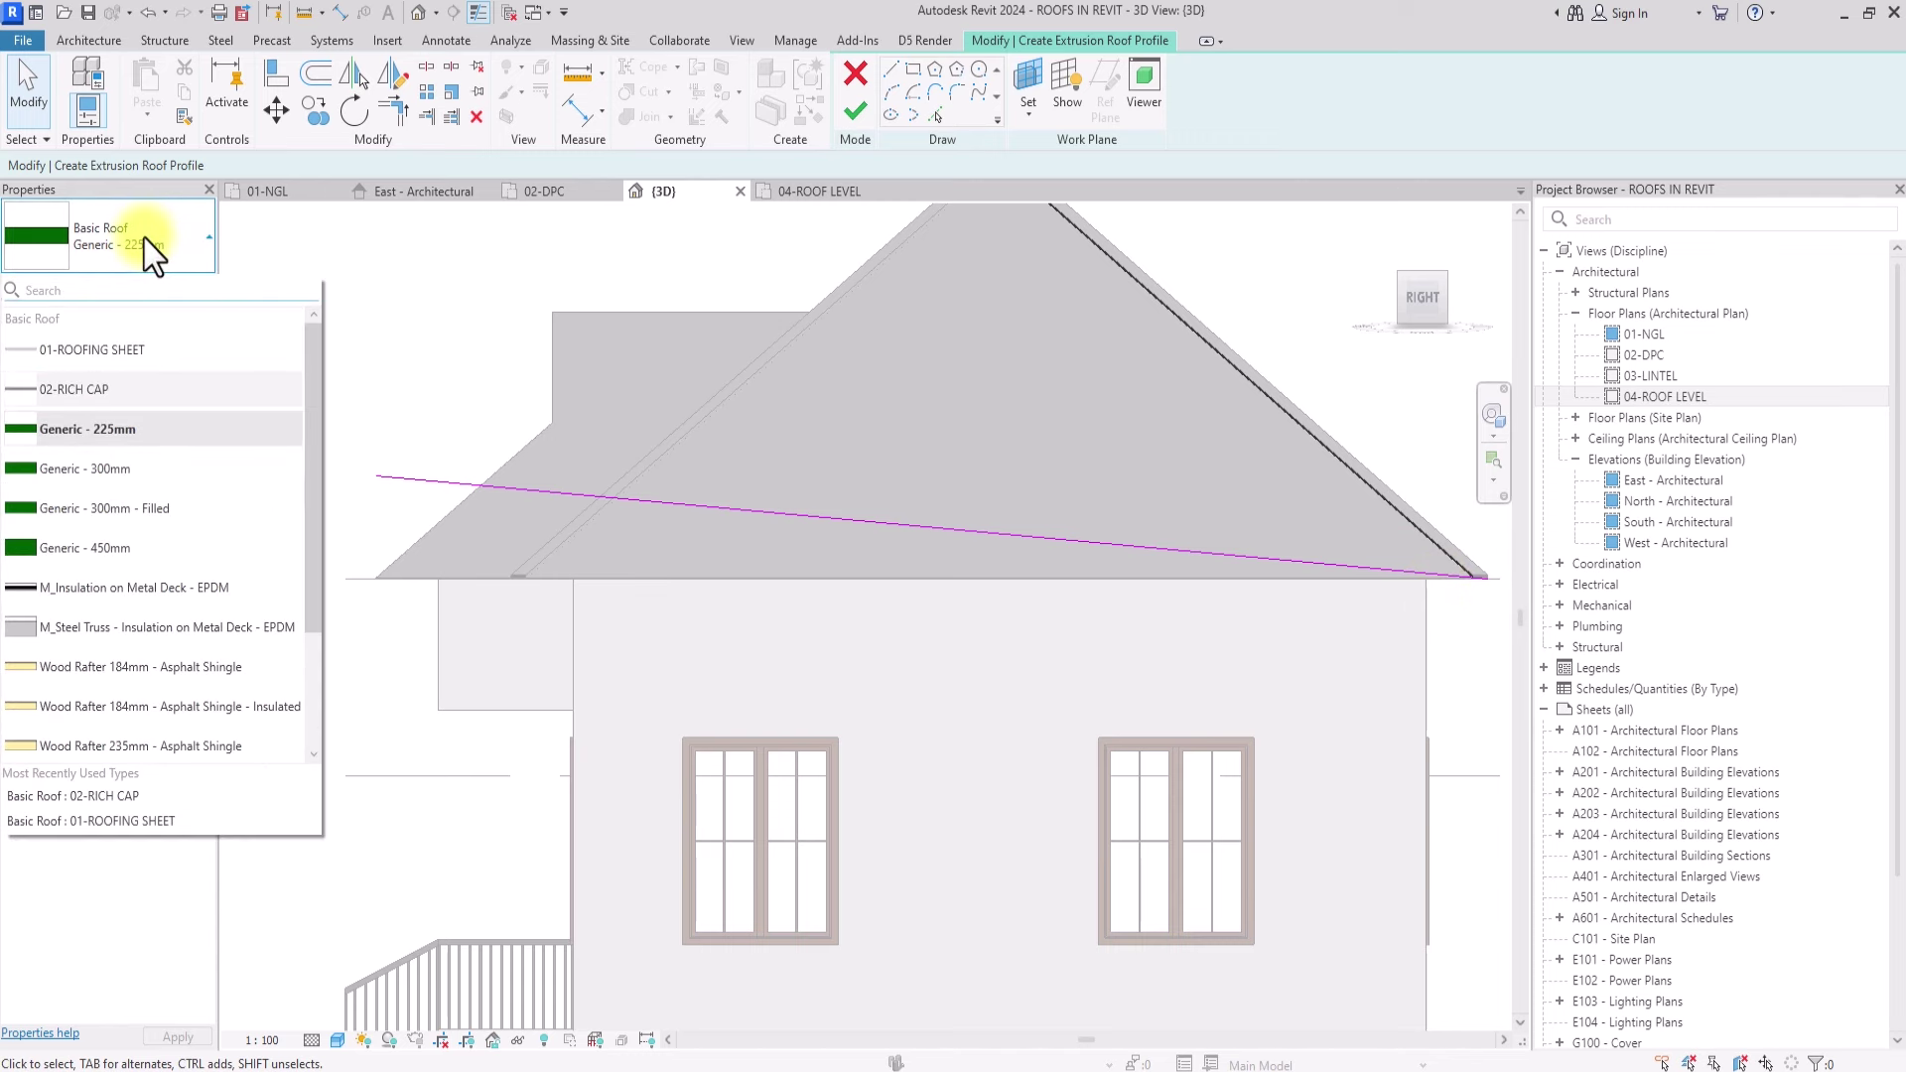
left_click(80, 338)
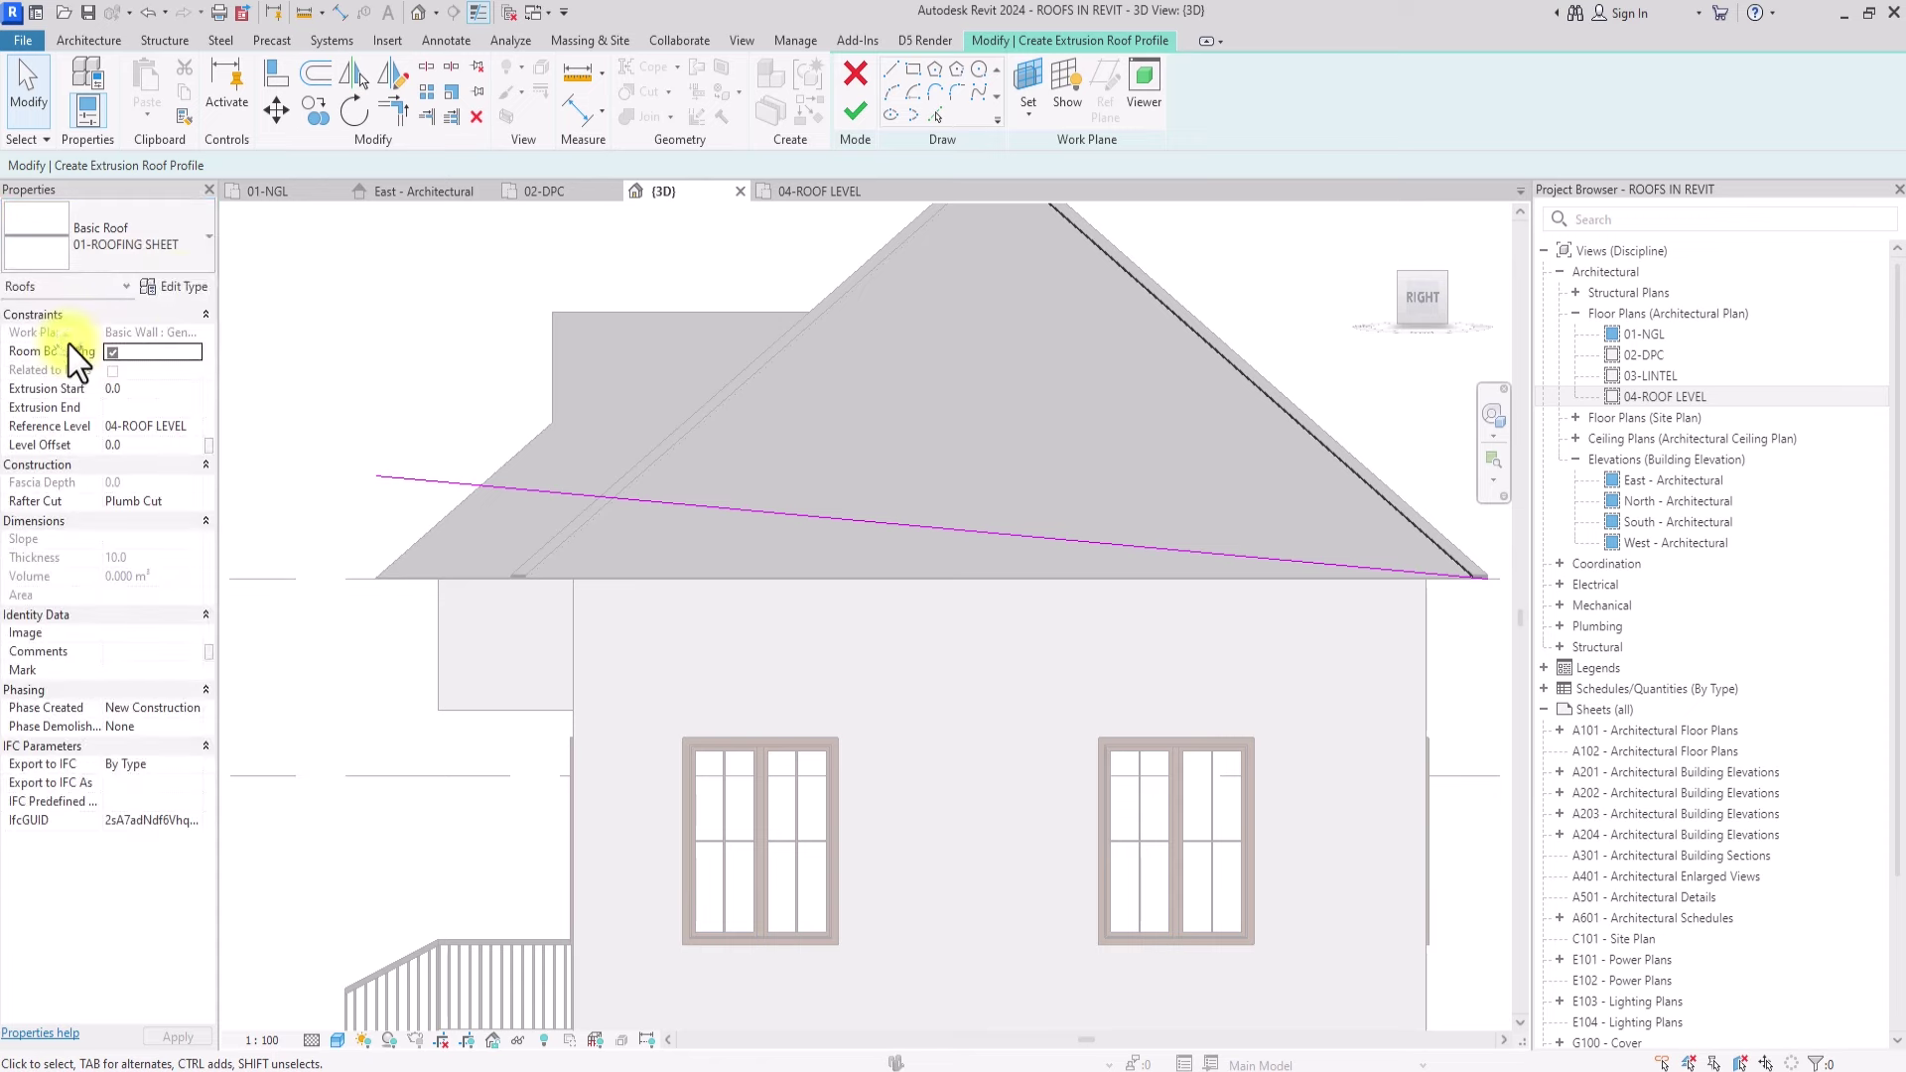
left_click(183, 287)
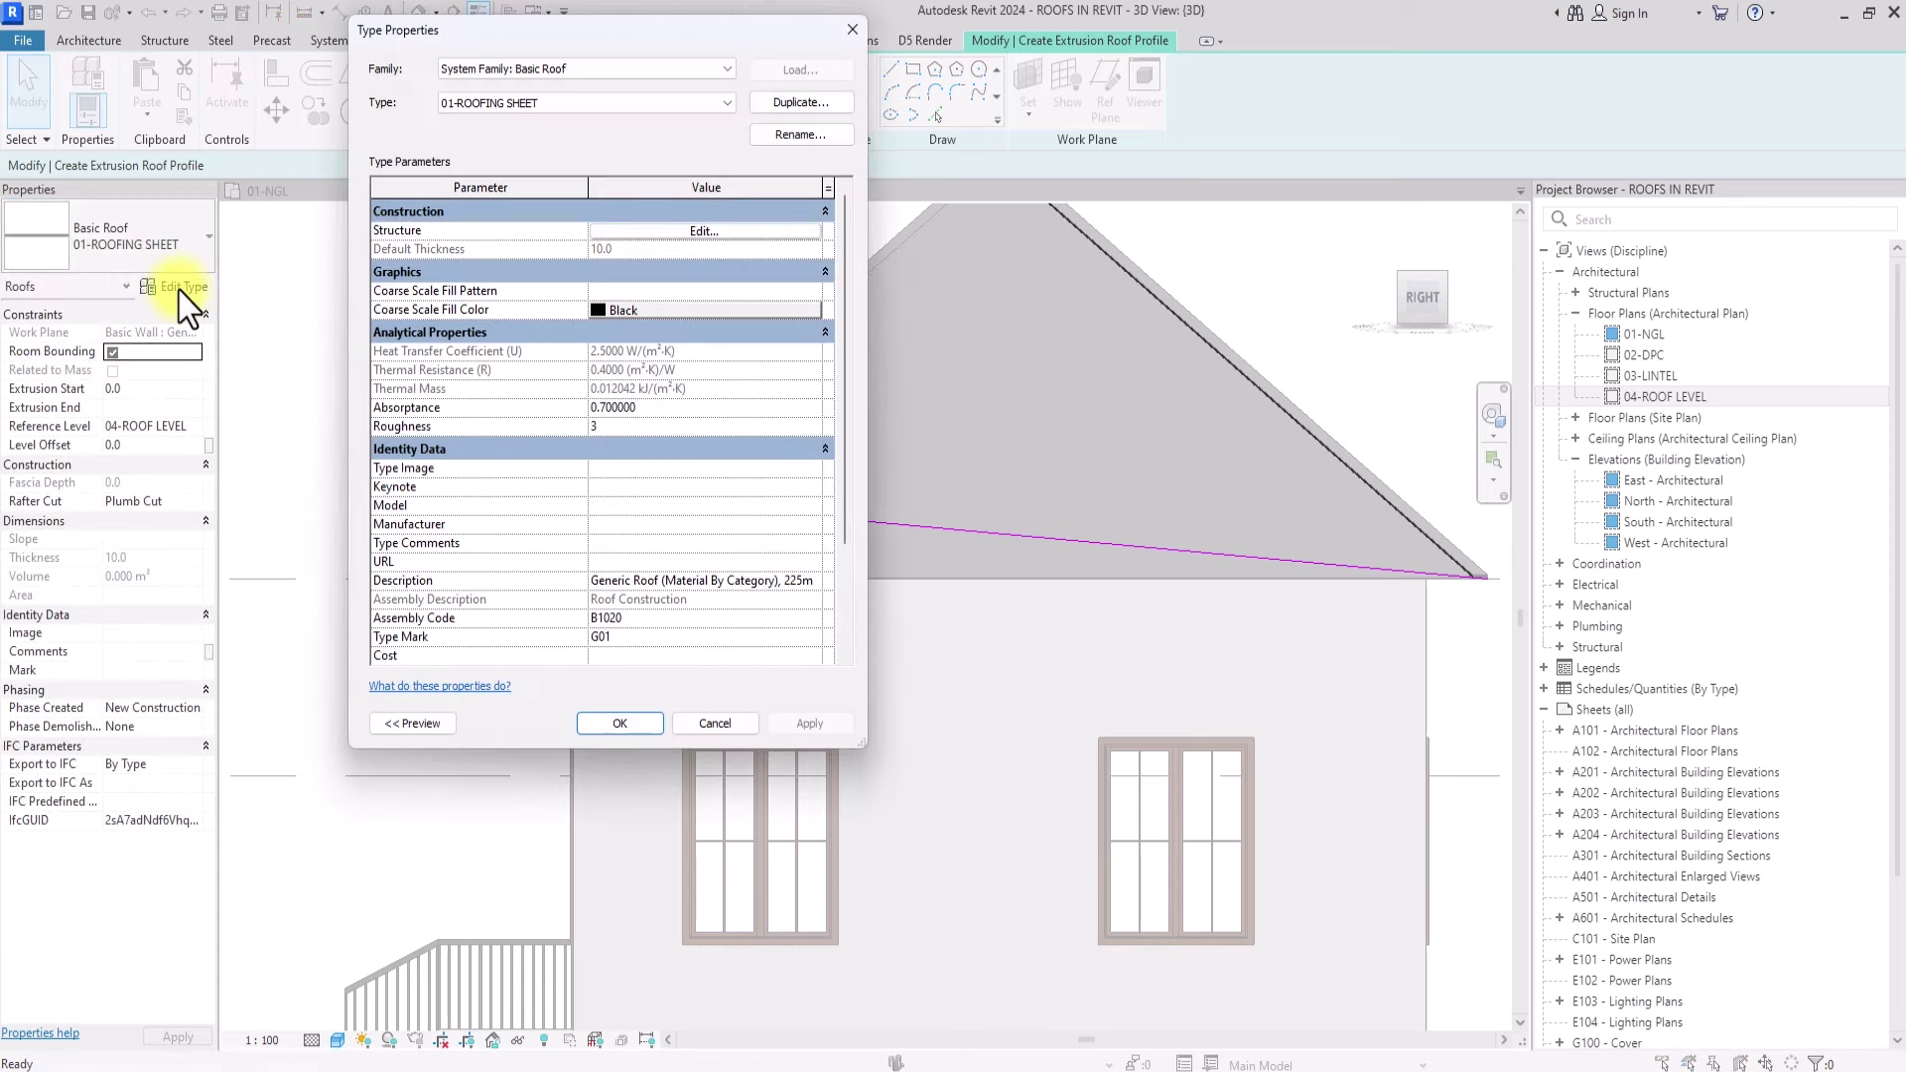
left_click(801, 102)
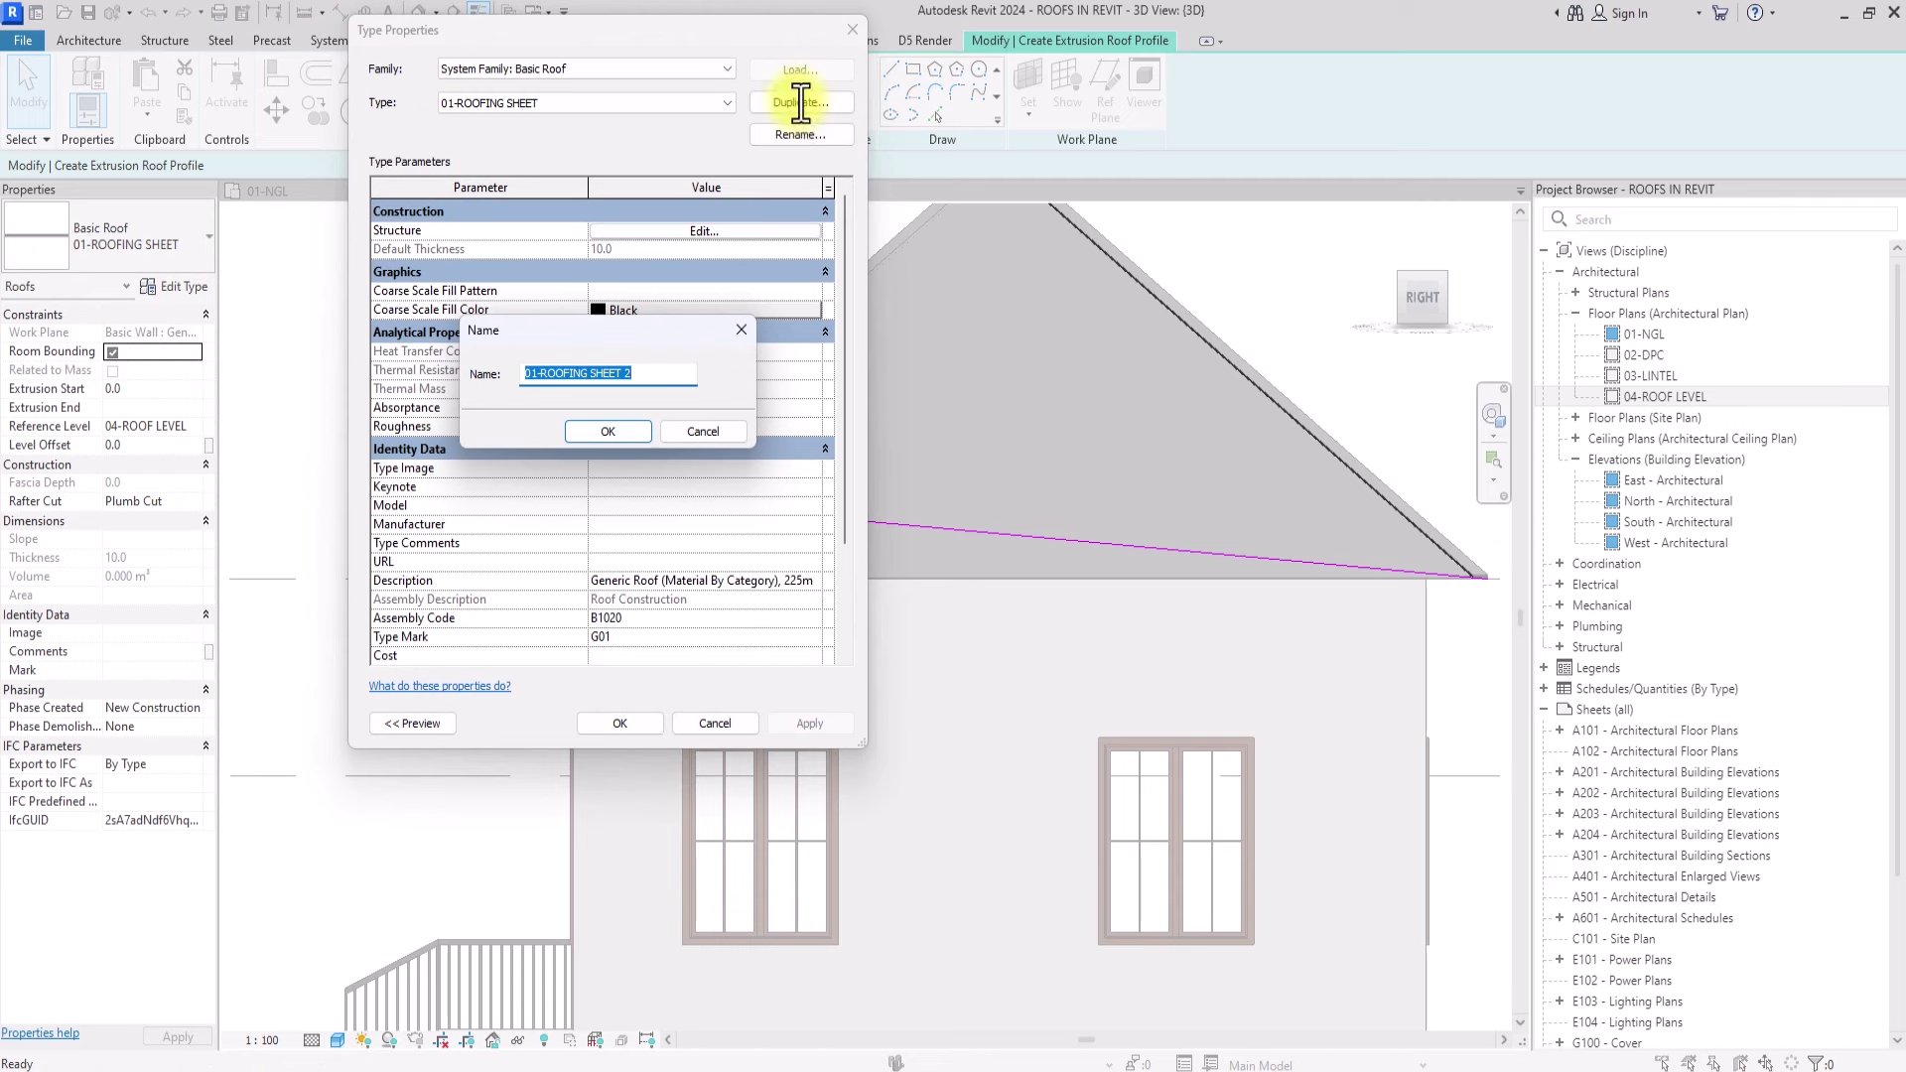
left_click(625, 434)
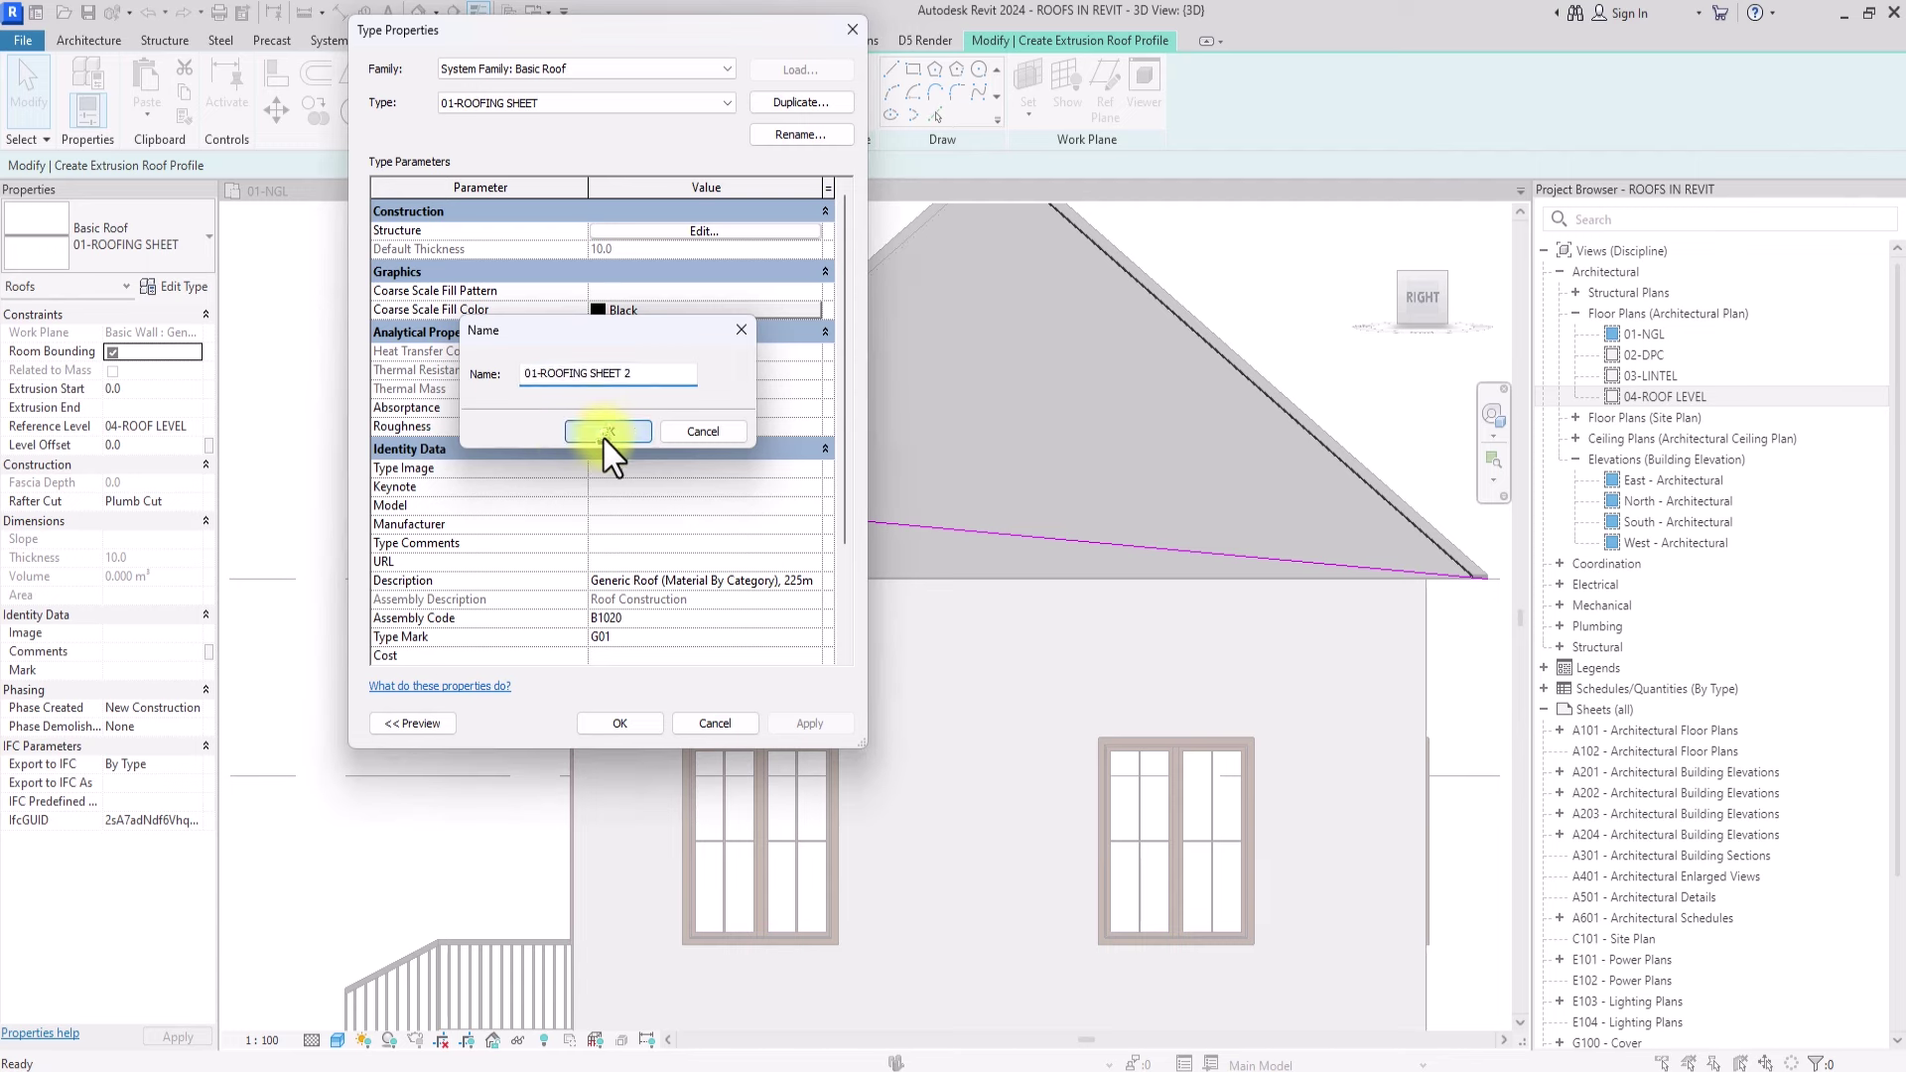
Step: Add a second structure layer 150 mm thick inside the core boundary, beneath the 01-ROOF SHEET layer
left_click(706, 232)
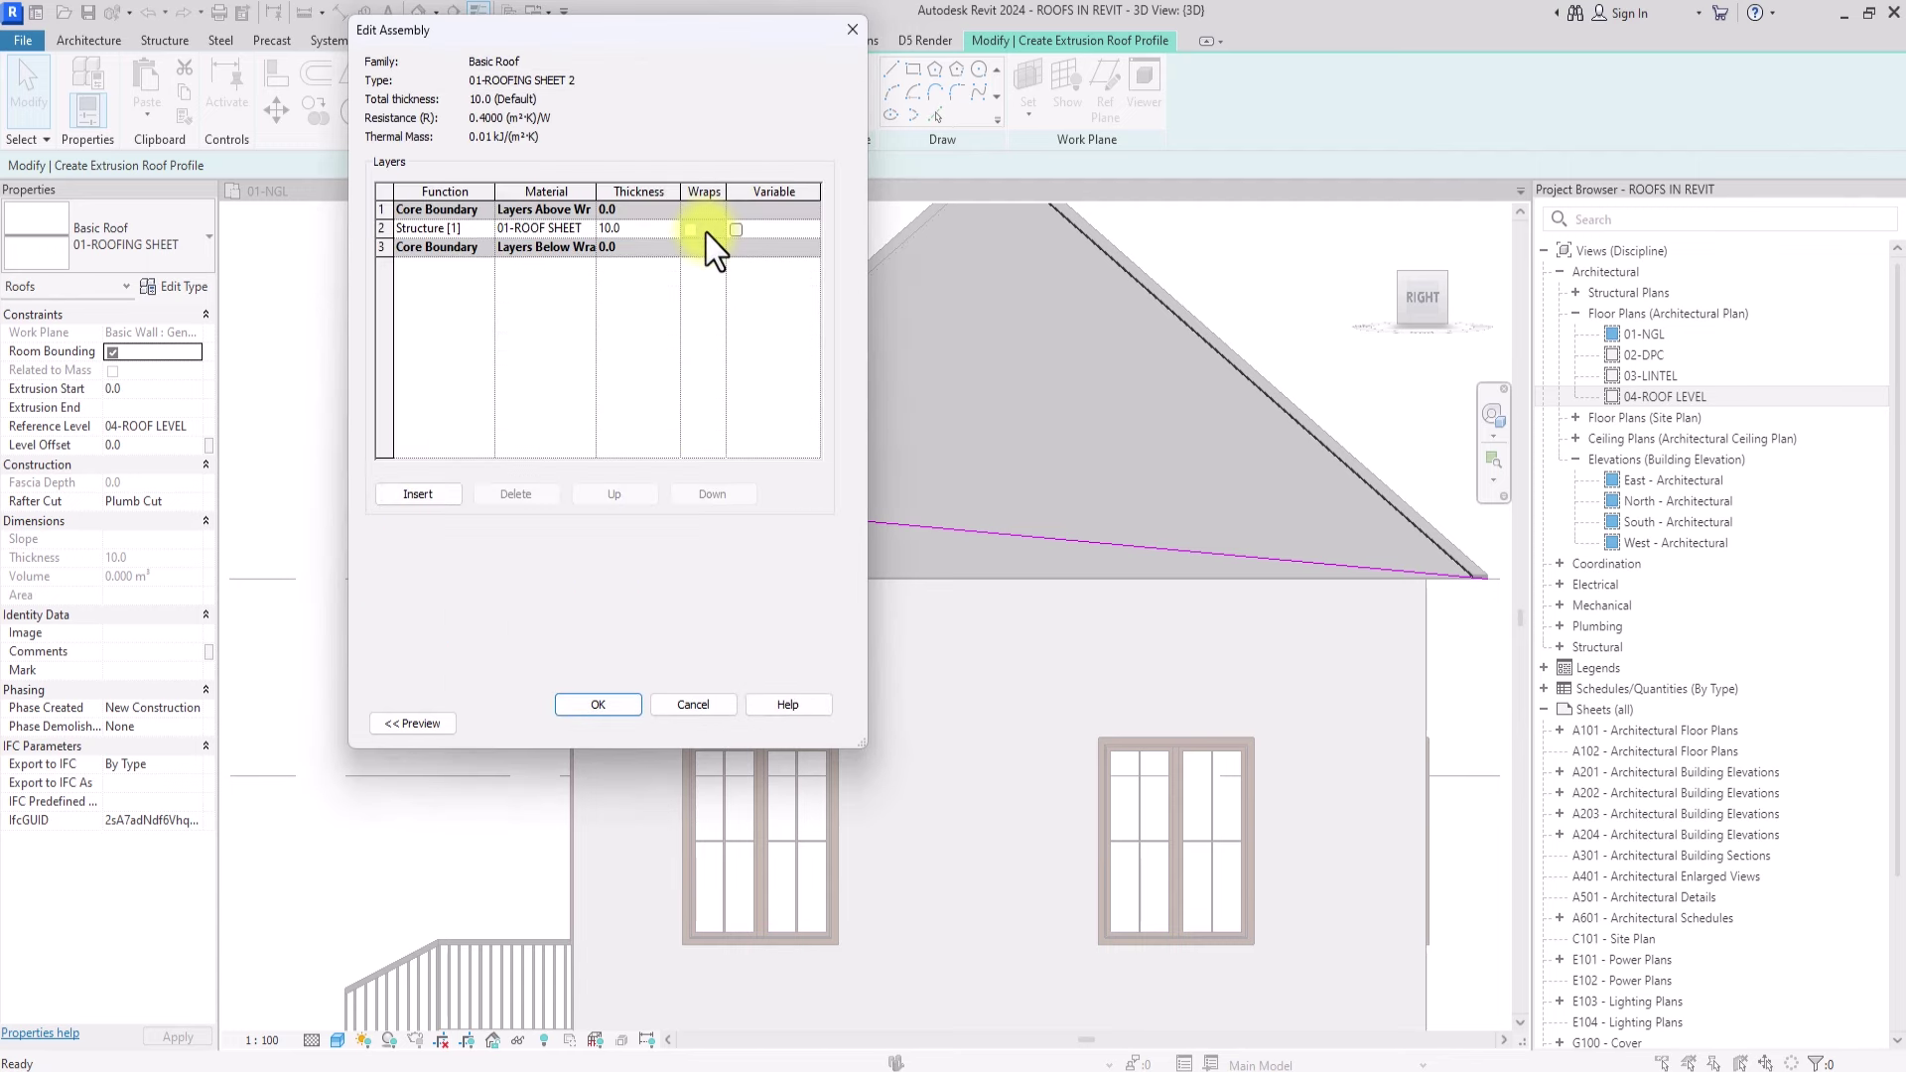
left_click(405, 491)
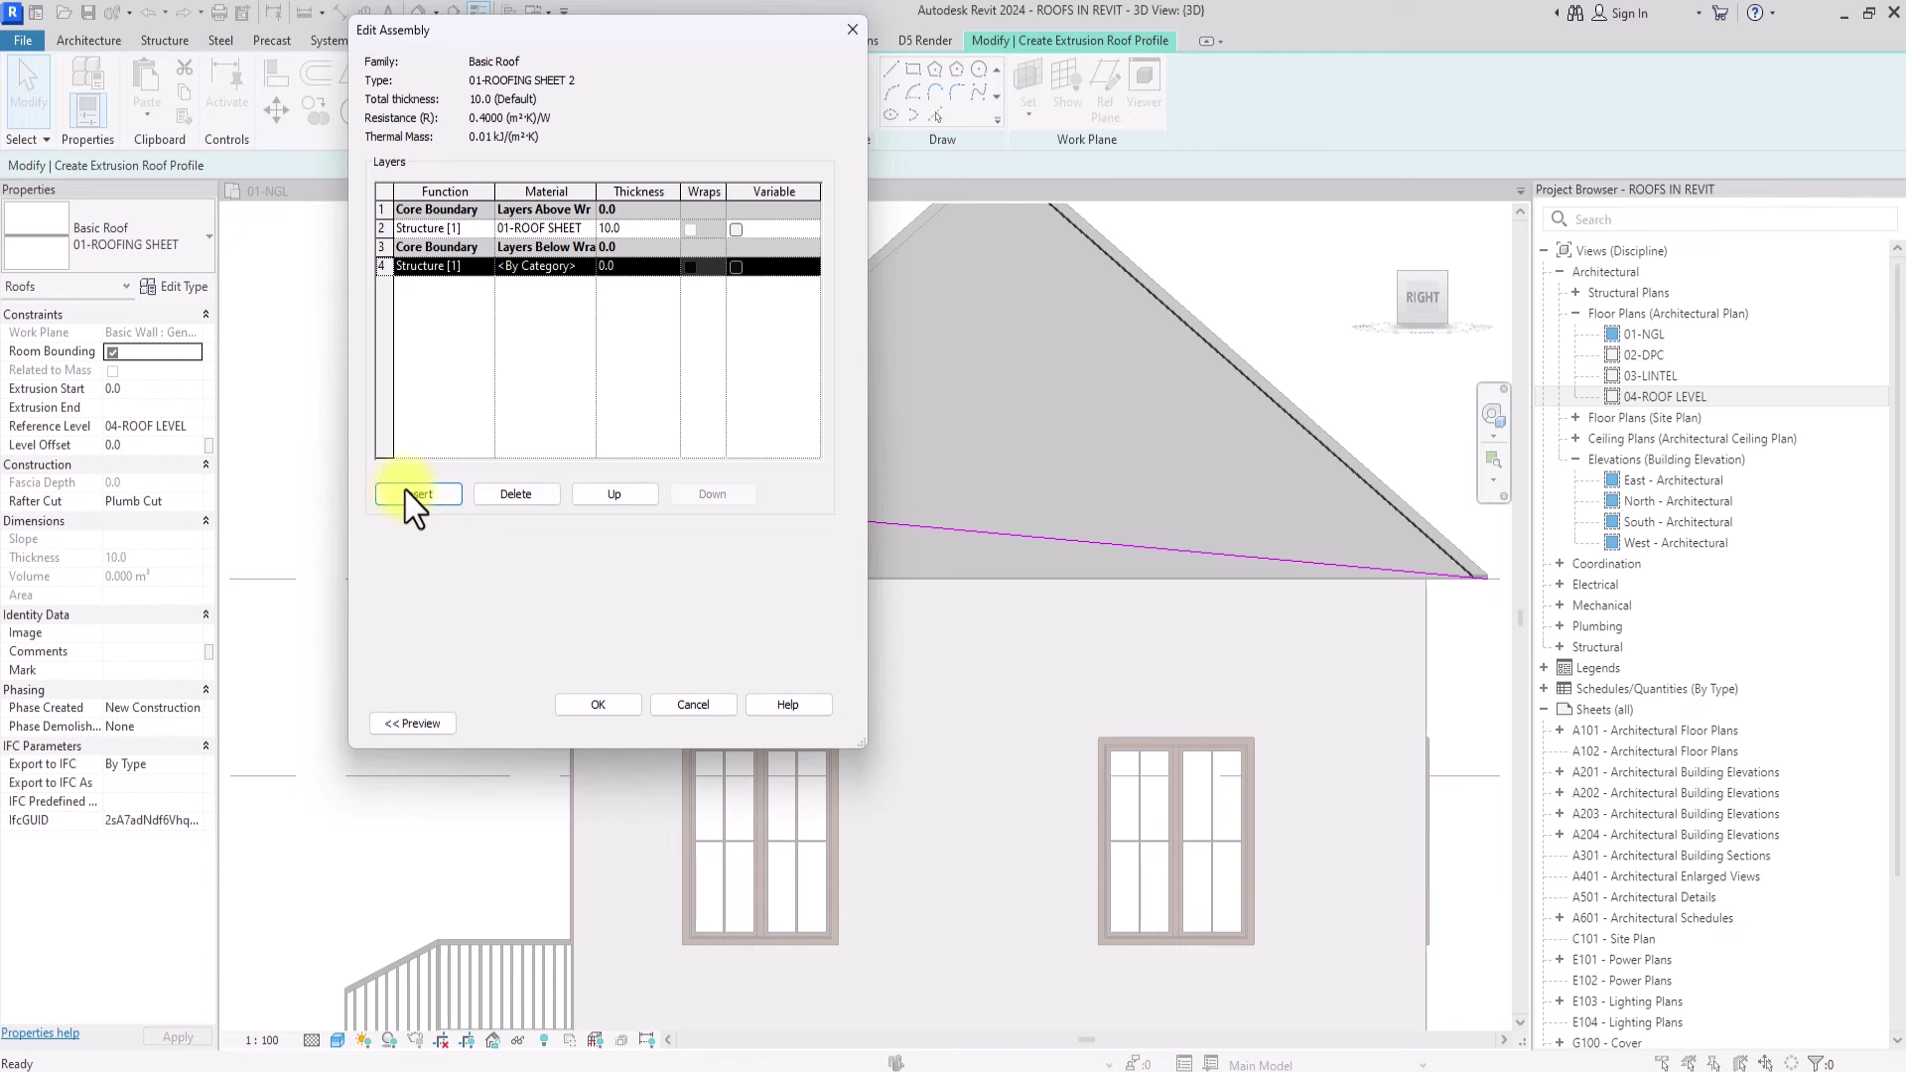
left_click(605, 495)
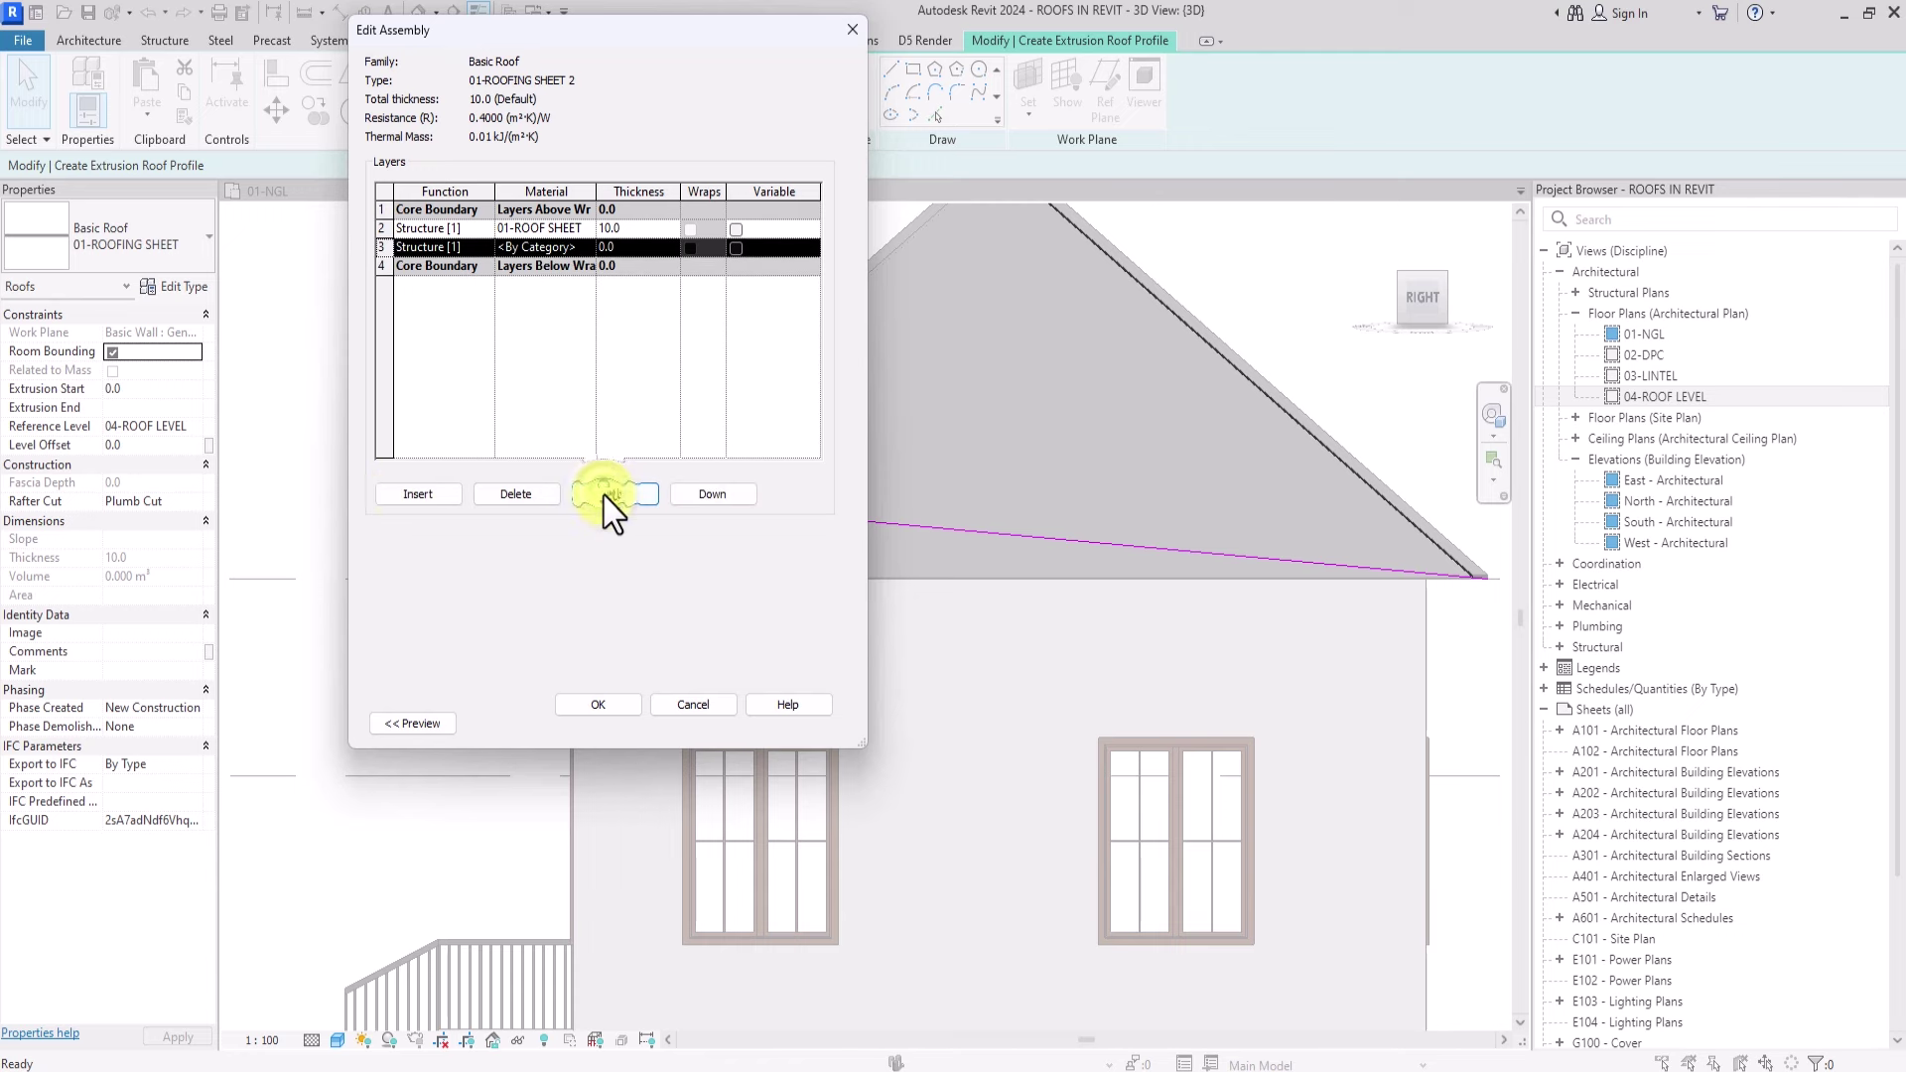
left_click(576, 248)
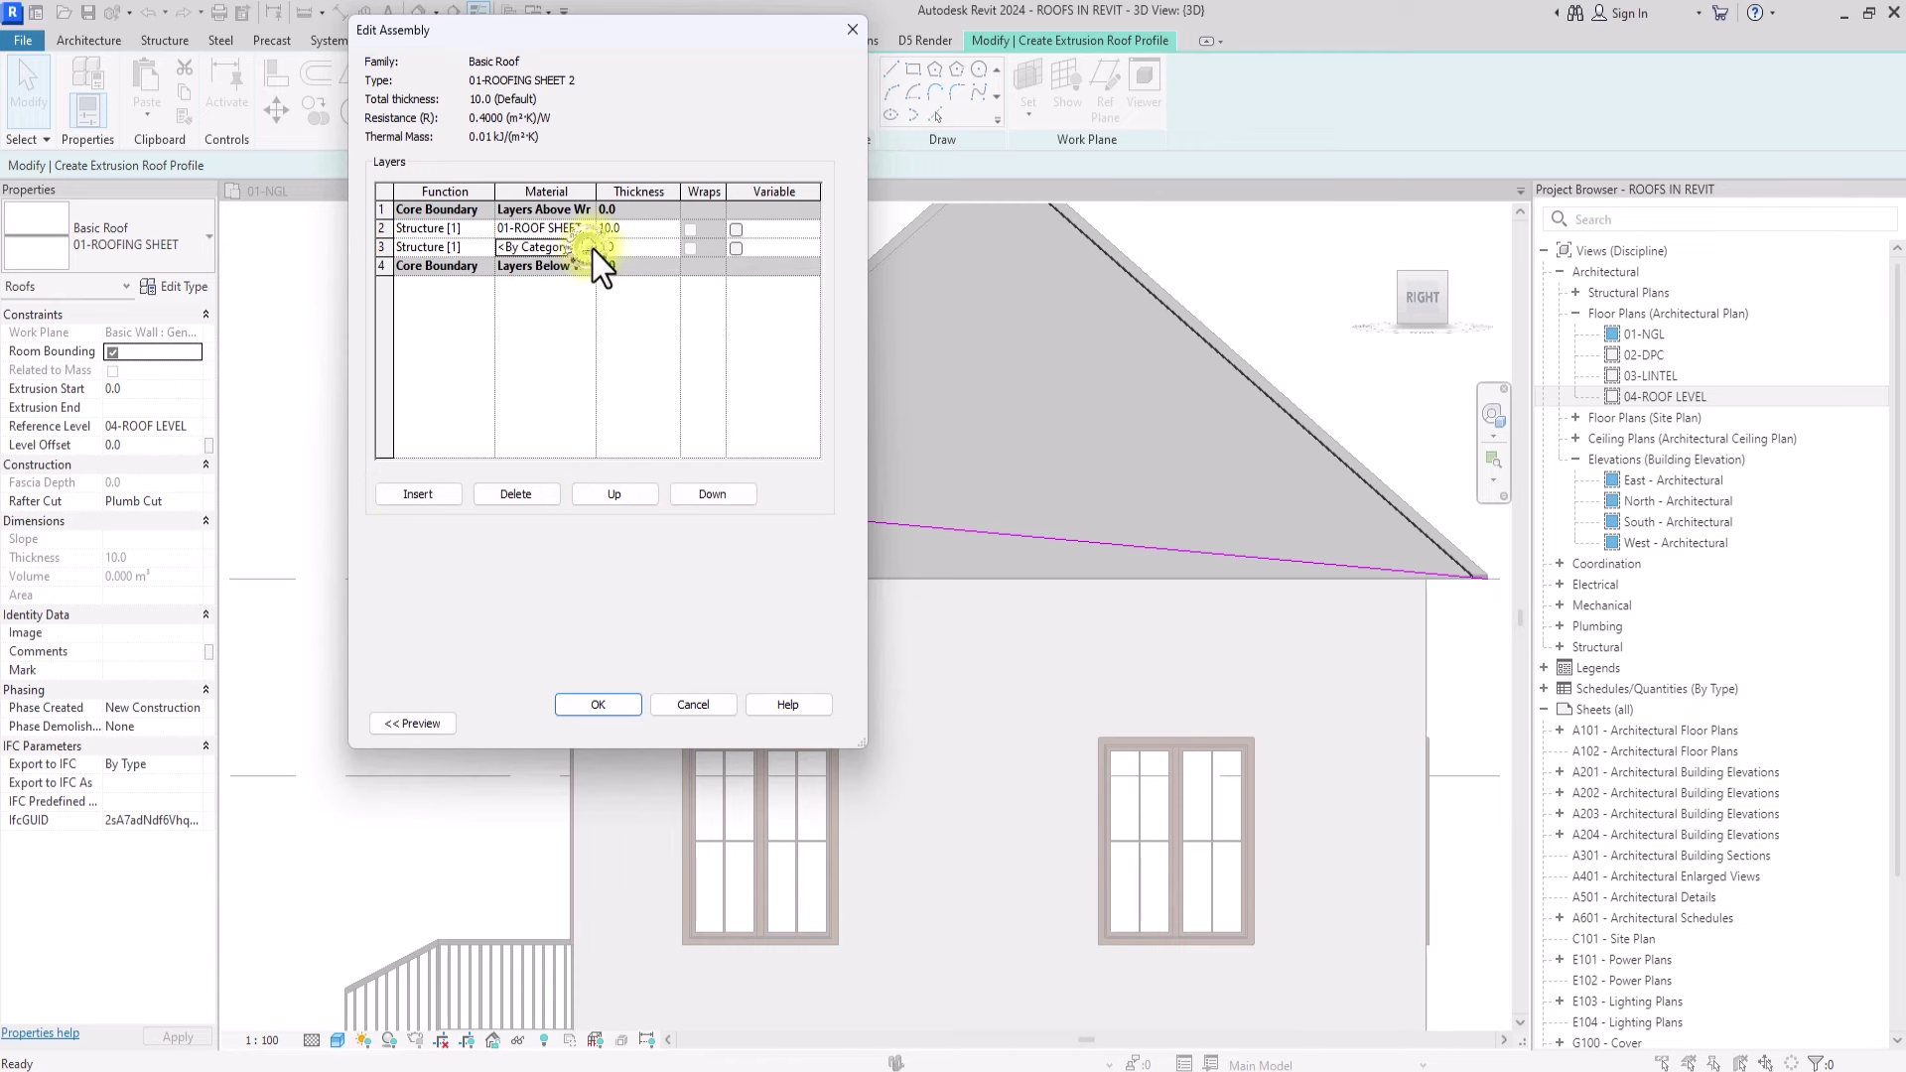
left_click(588, 247)
key("Escape")
left_click(640, 247)
Step: Assign the Appliance - Gasket material to the new layer and replace its appearance with the Cool White wall paint asset
left_click(587, 248)
left_click(590, 248)
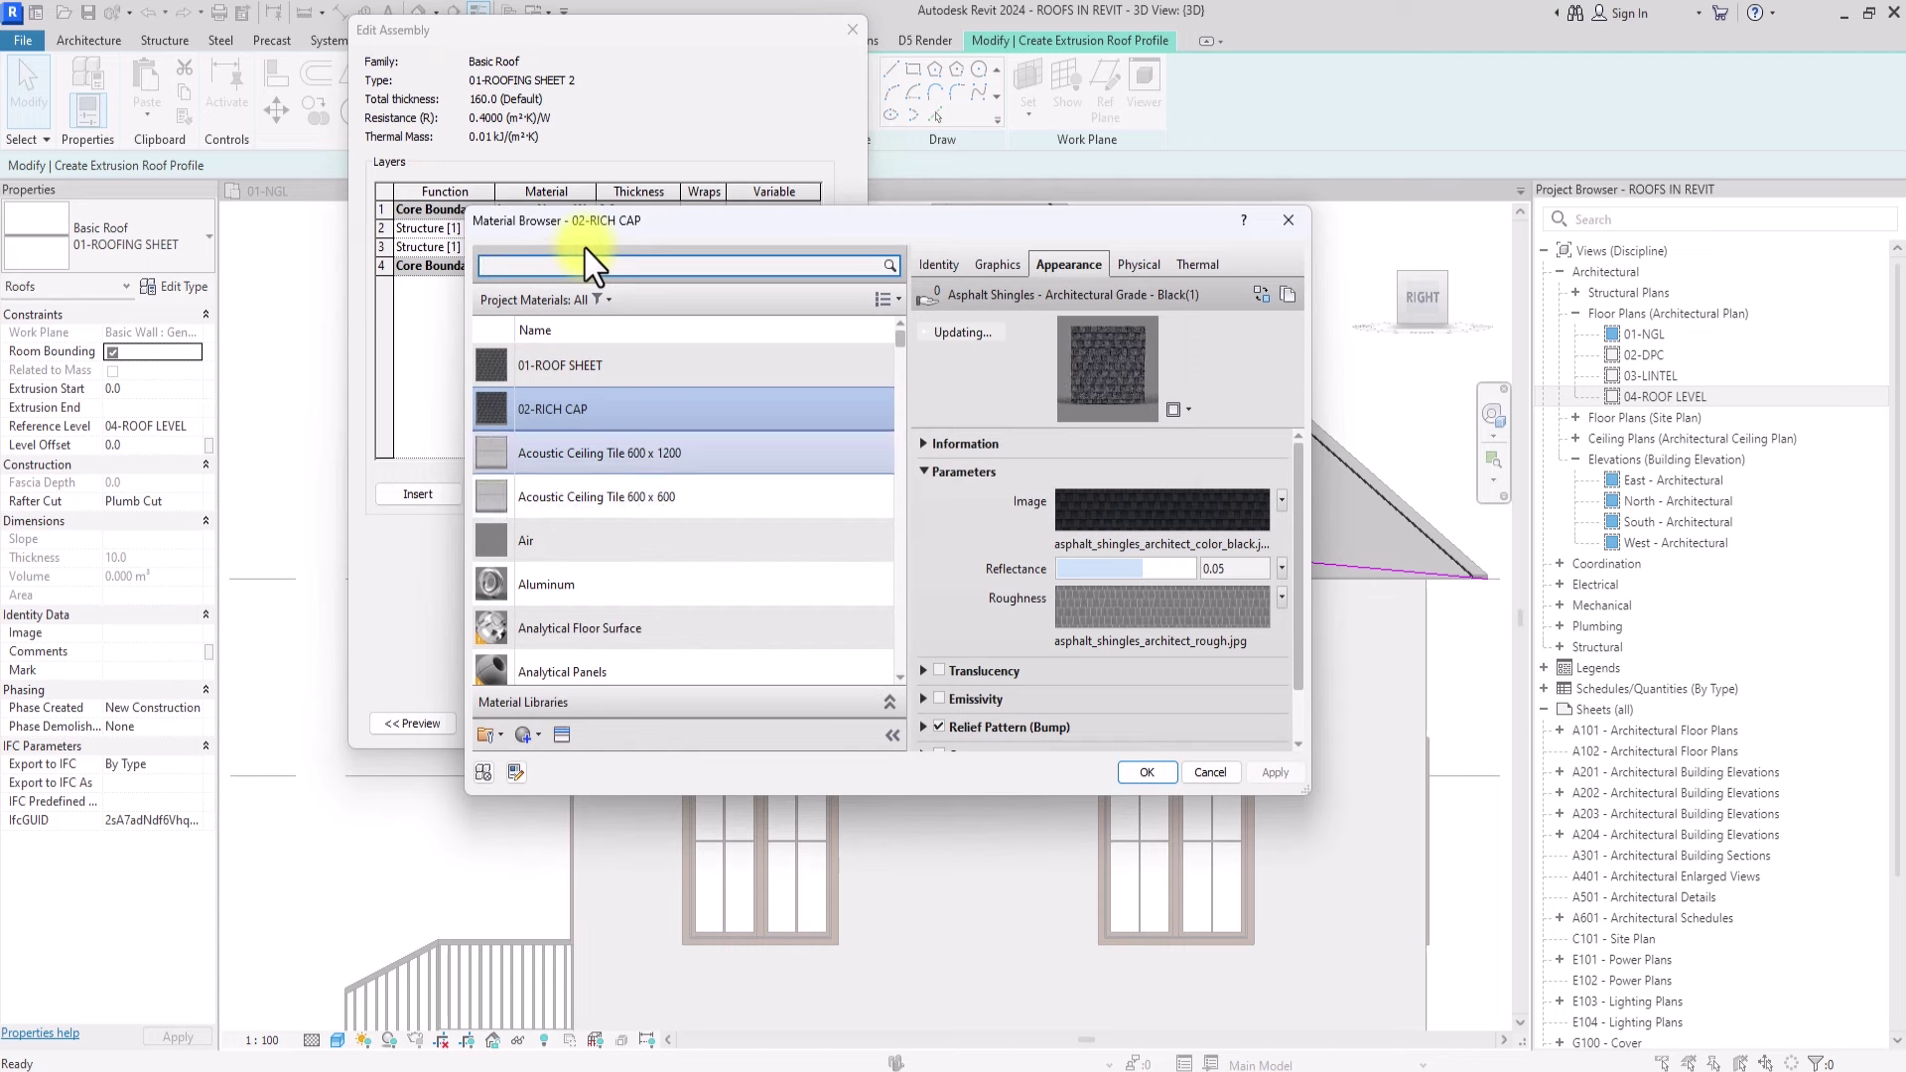
scroll(561, 592, "down", 3)
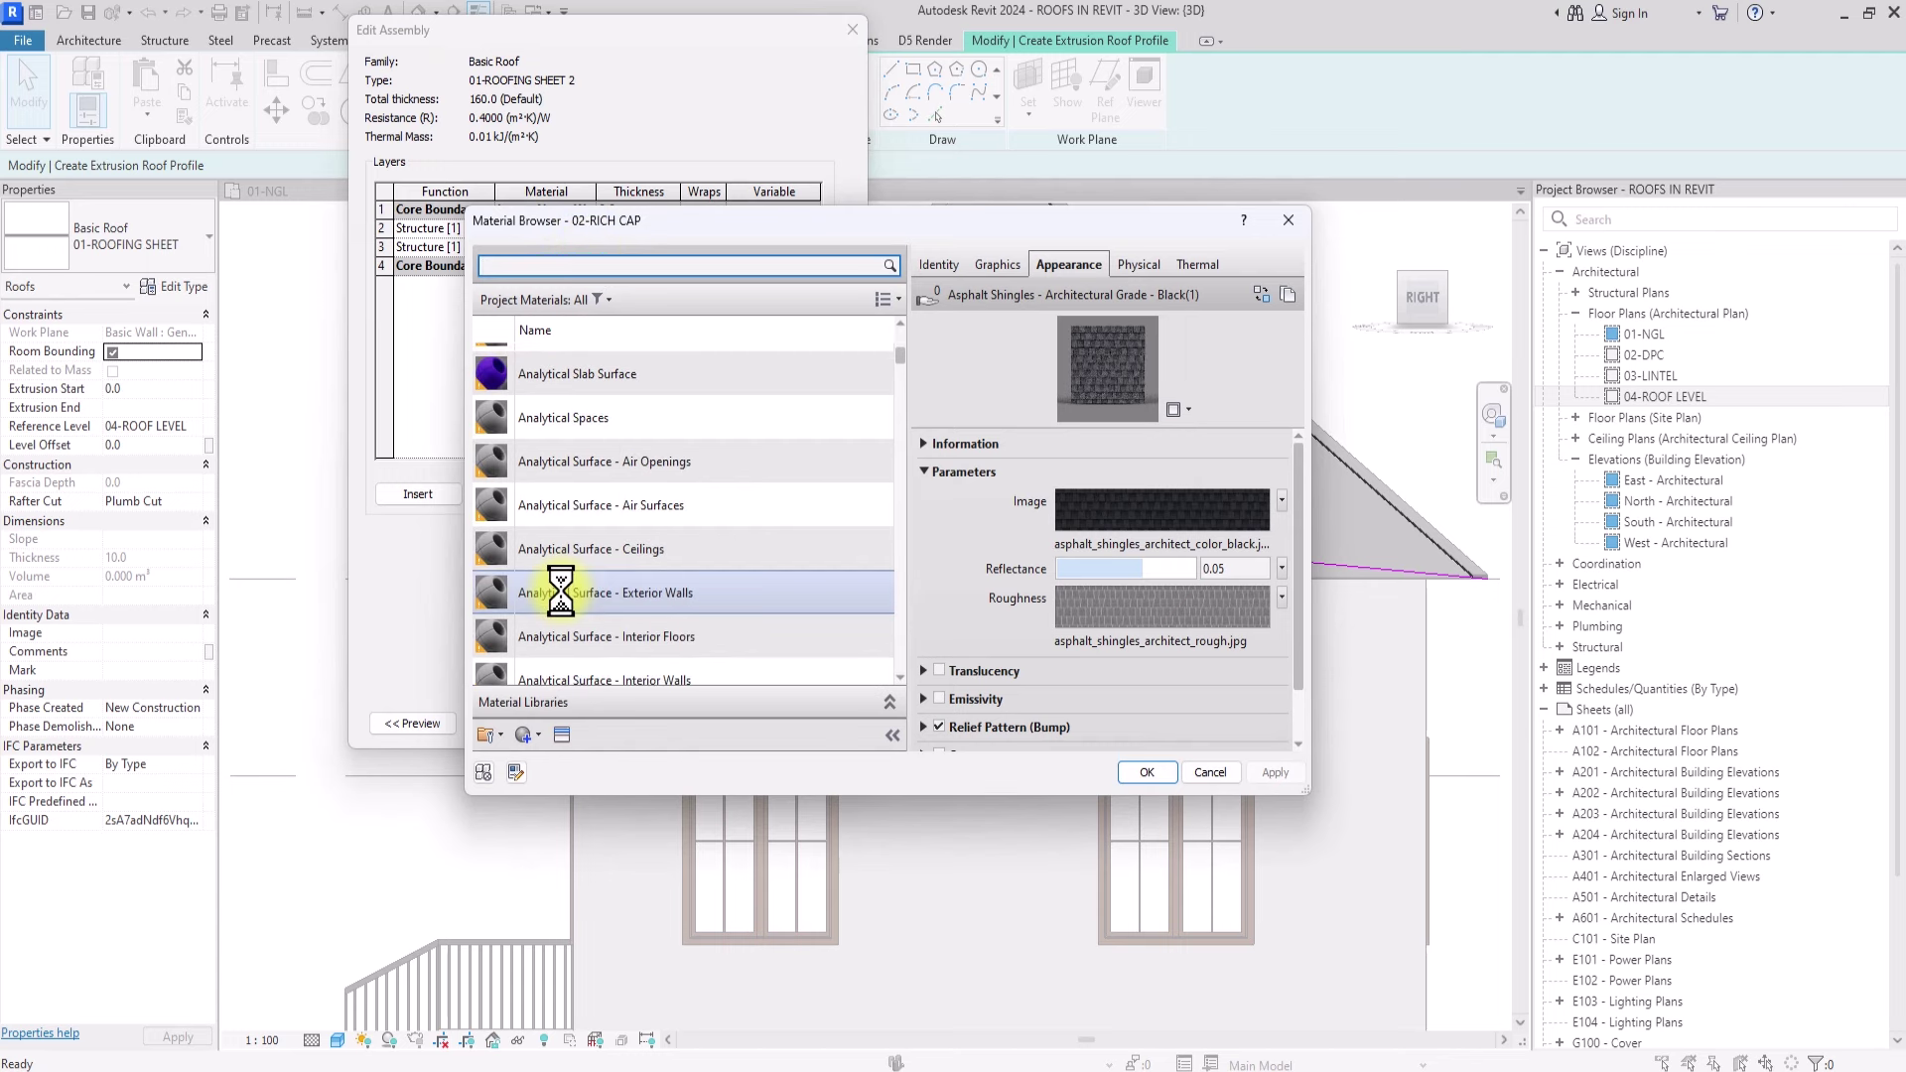
scroll(552, 594, "down", 3)
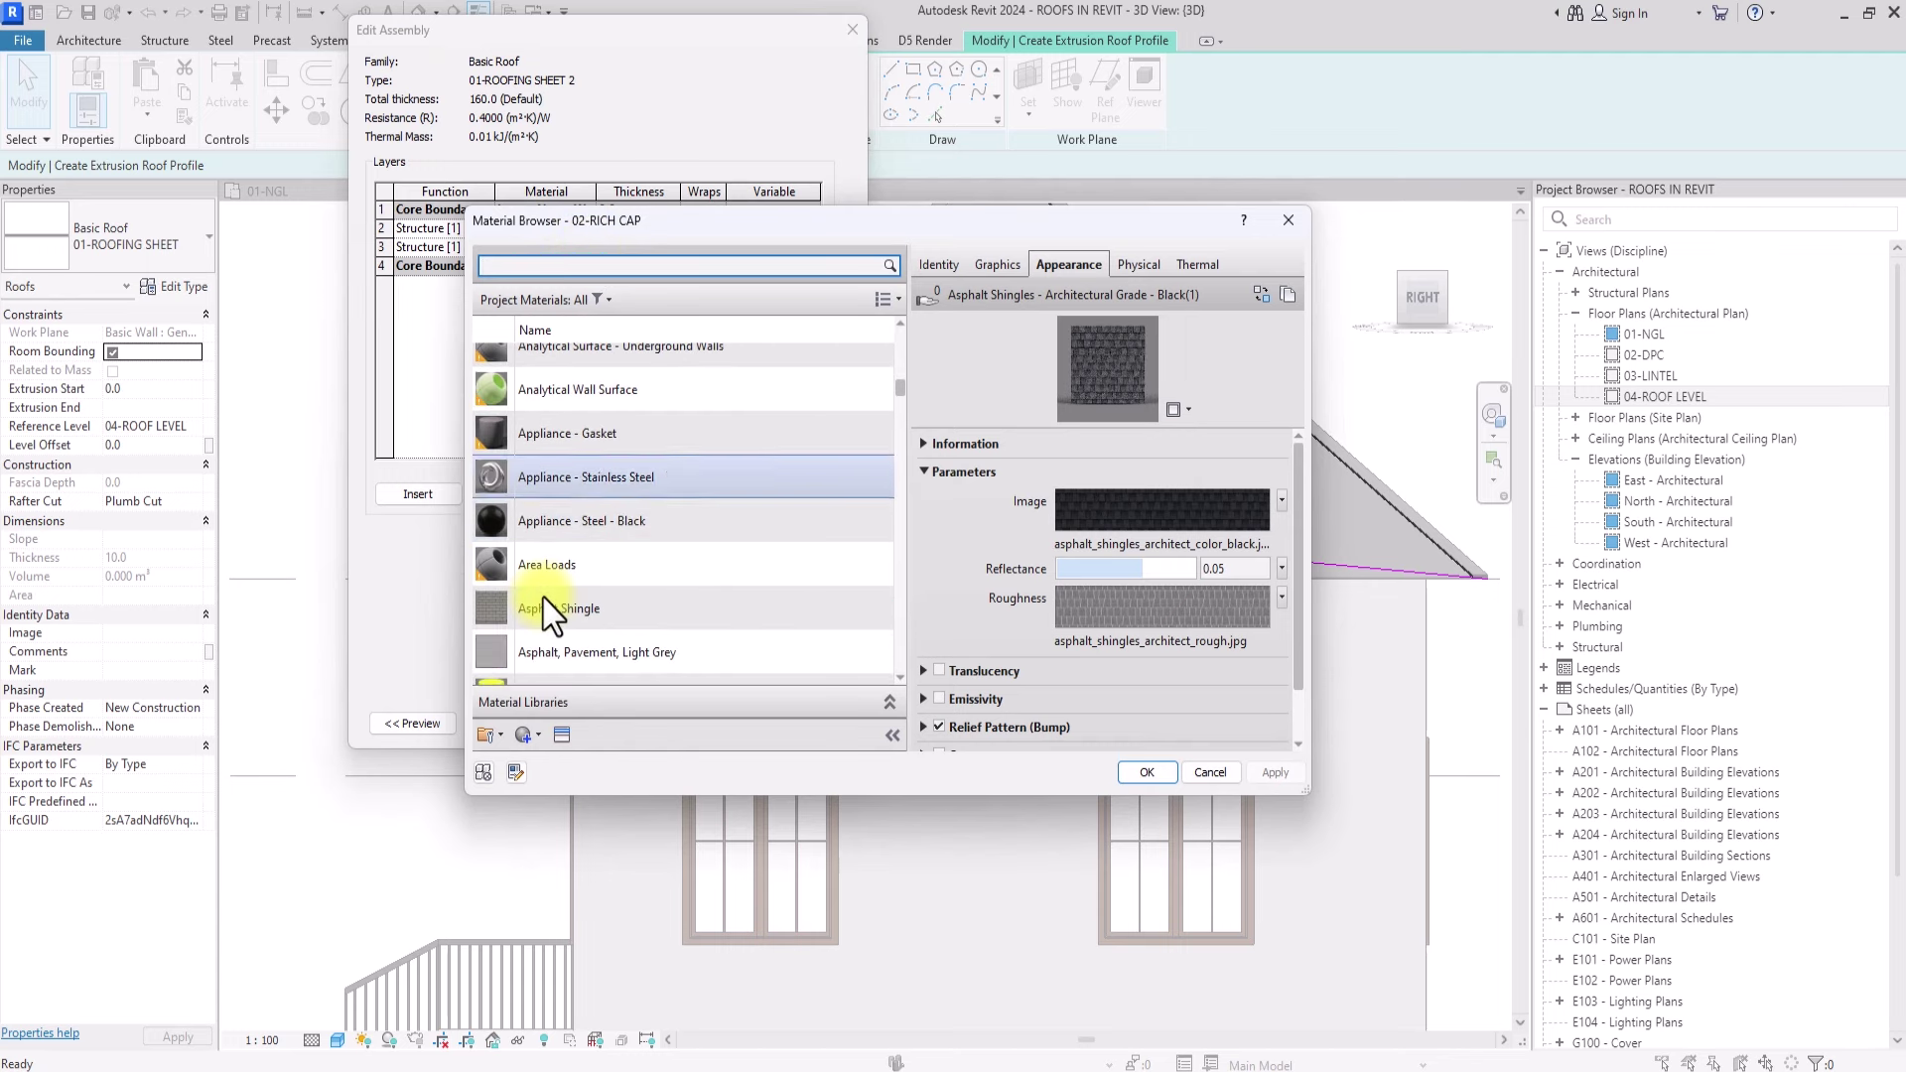
left_click(612, 437)
left_click(562, 734)
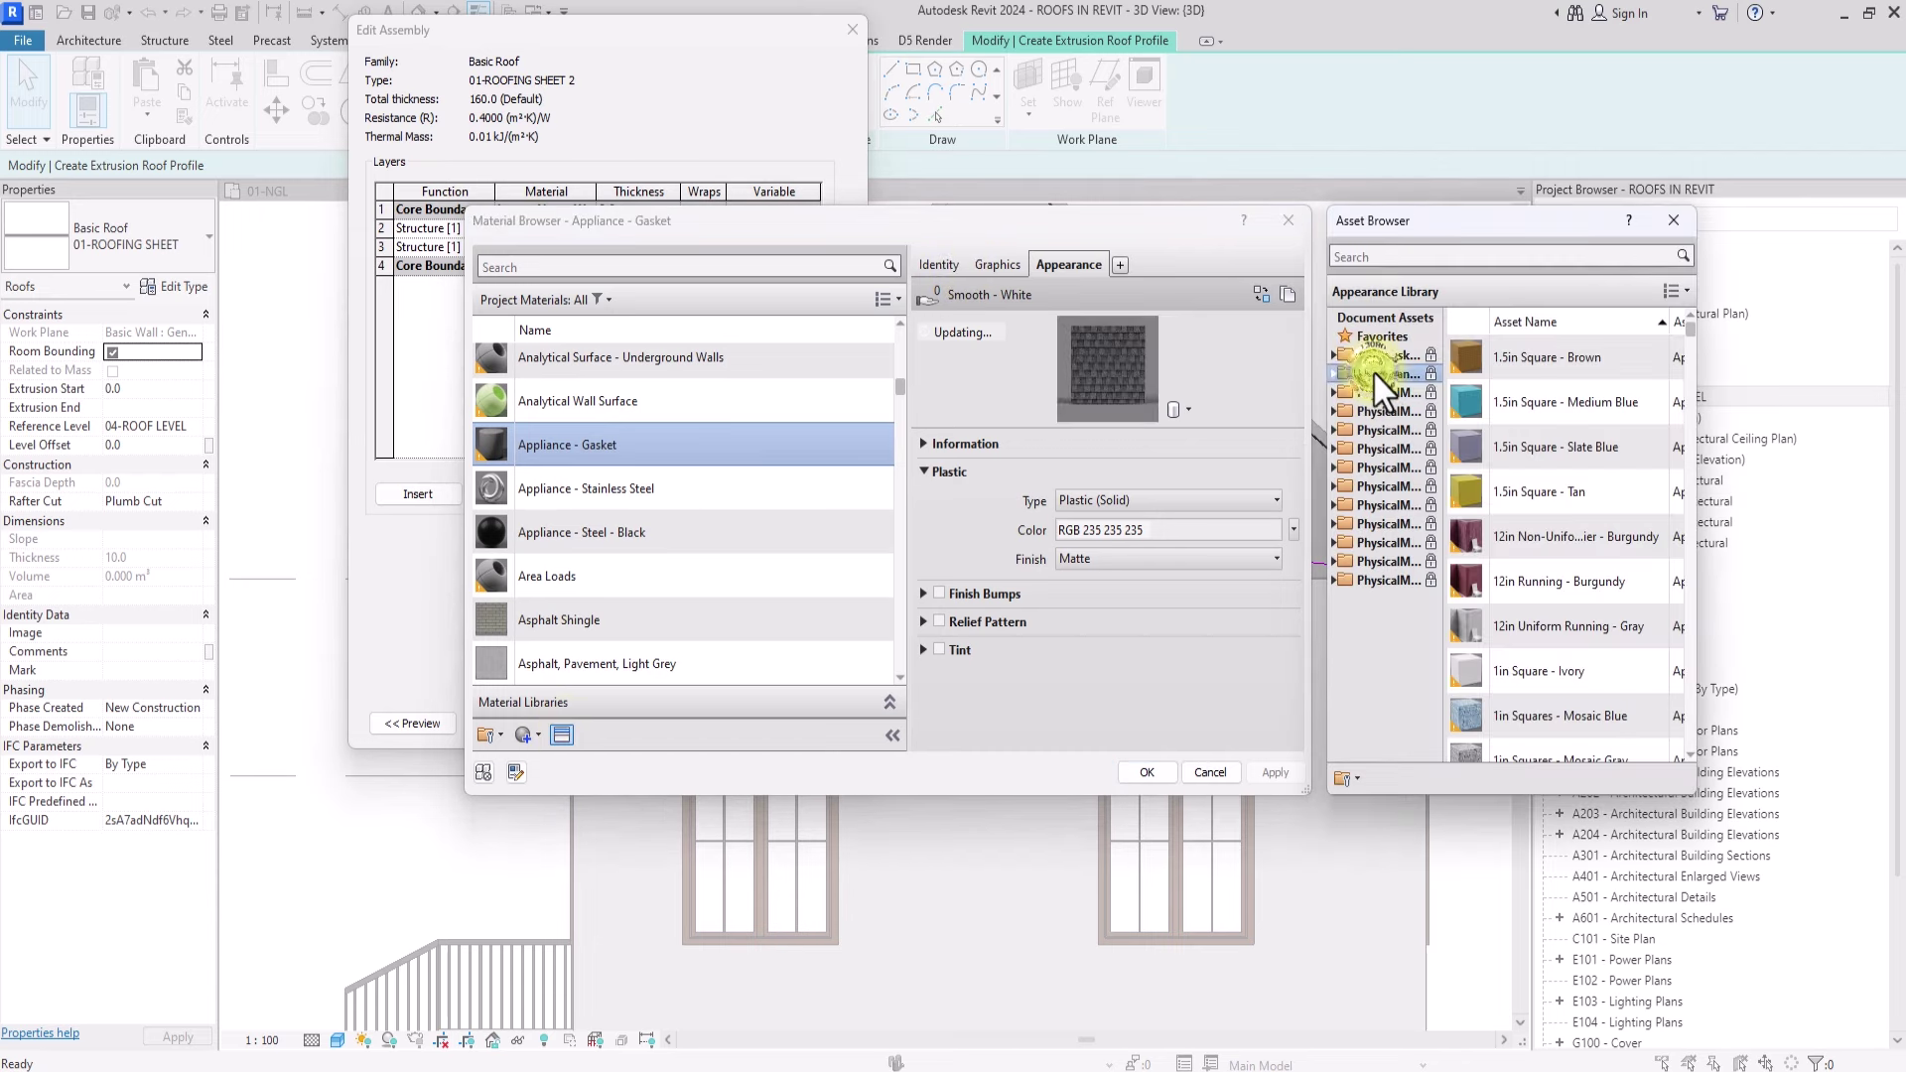
left_click(1378, 375)
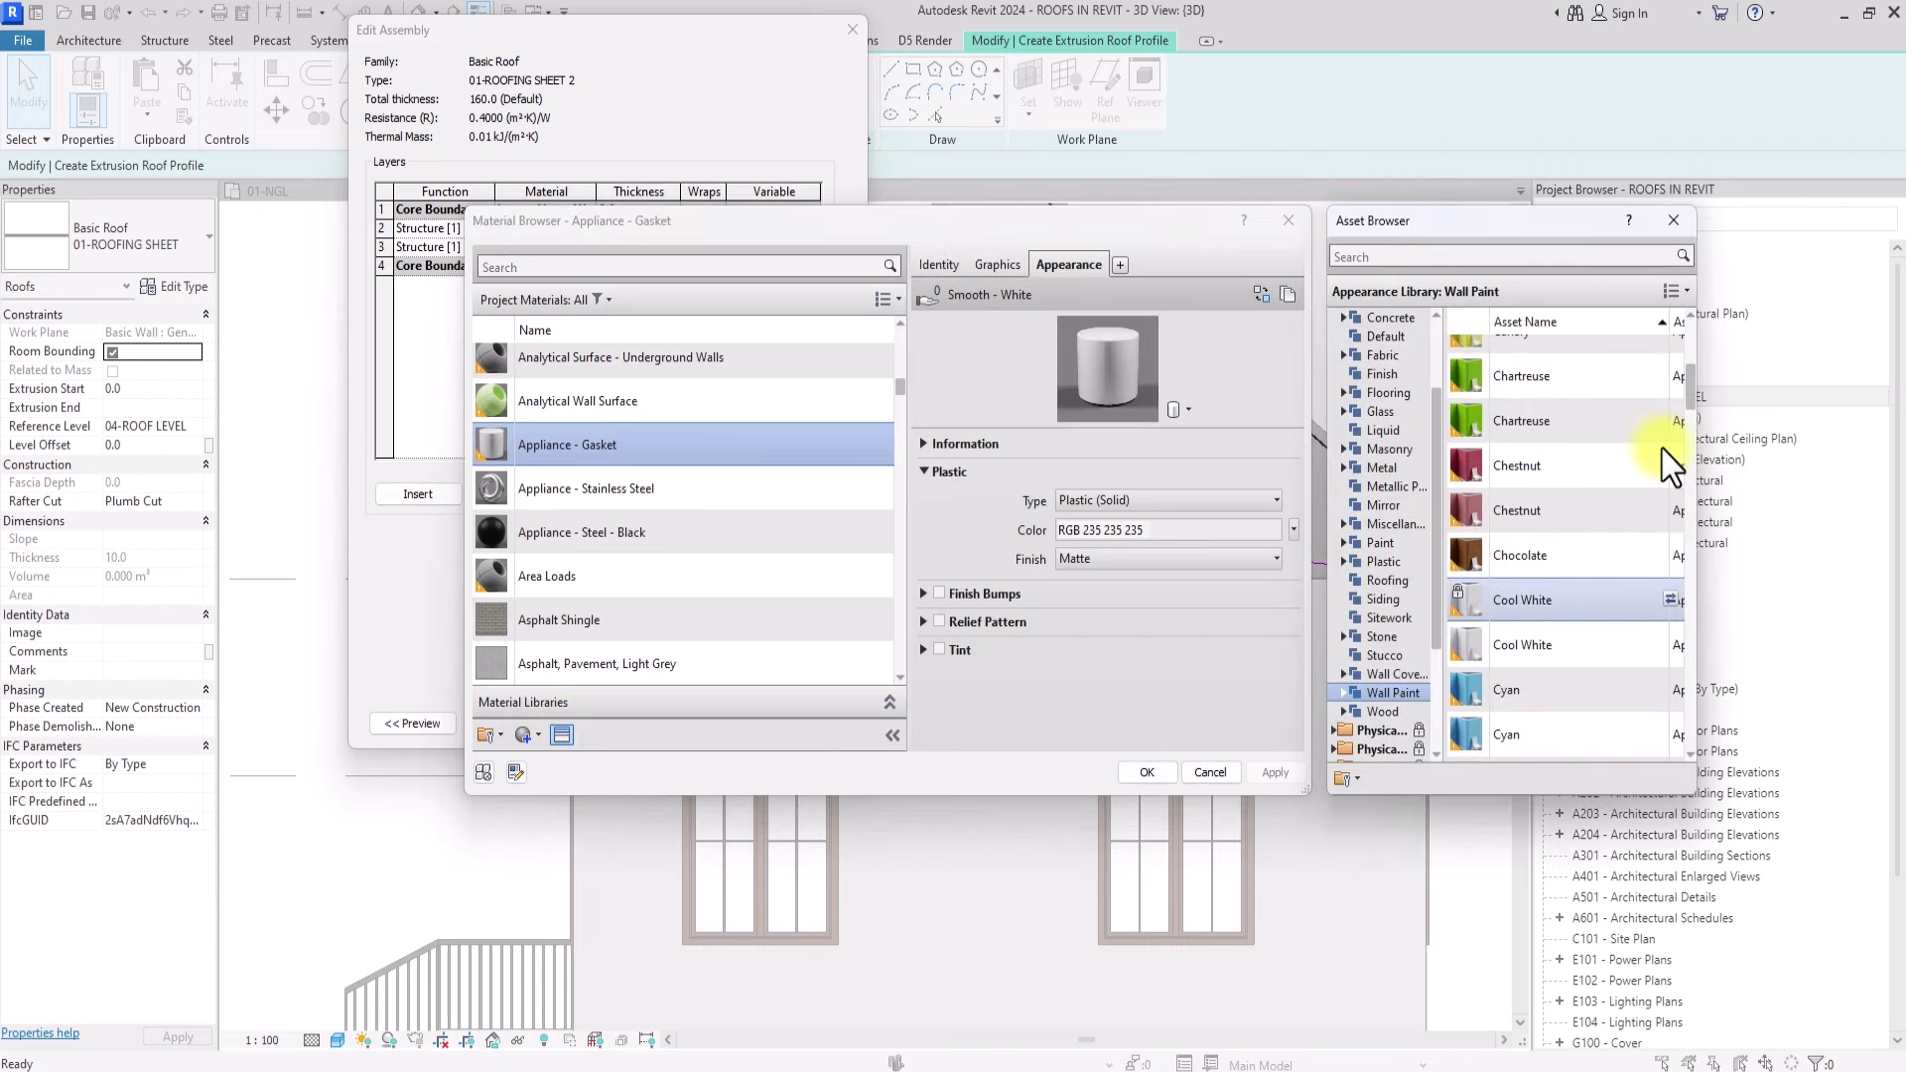
left_click(1668, 599)
left_click(1275, 772)
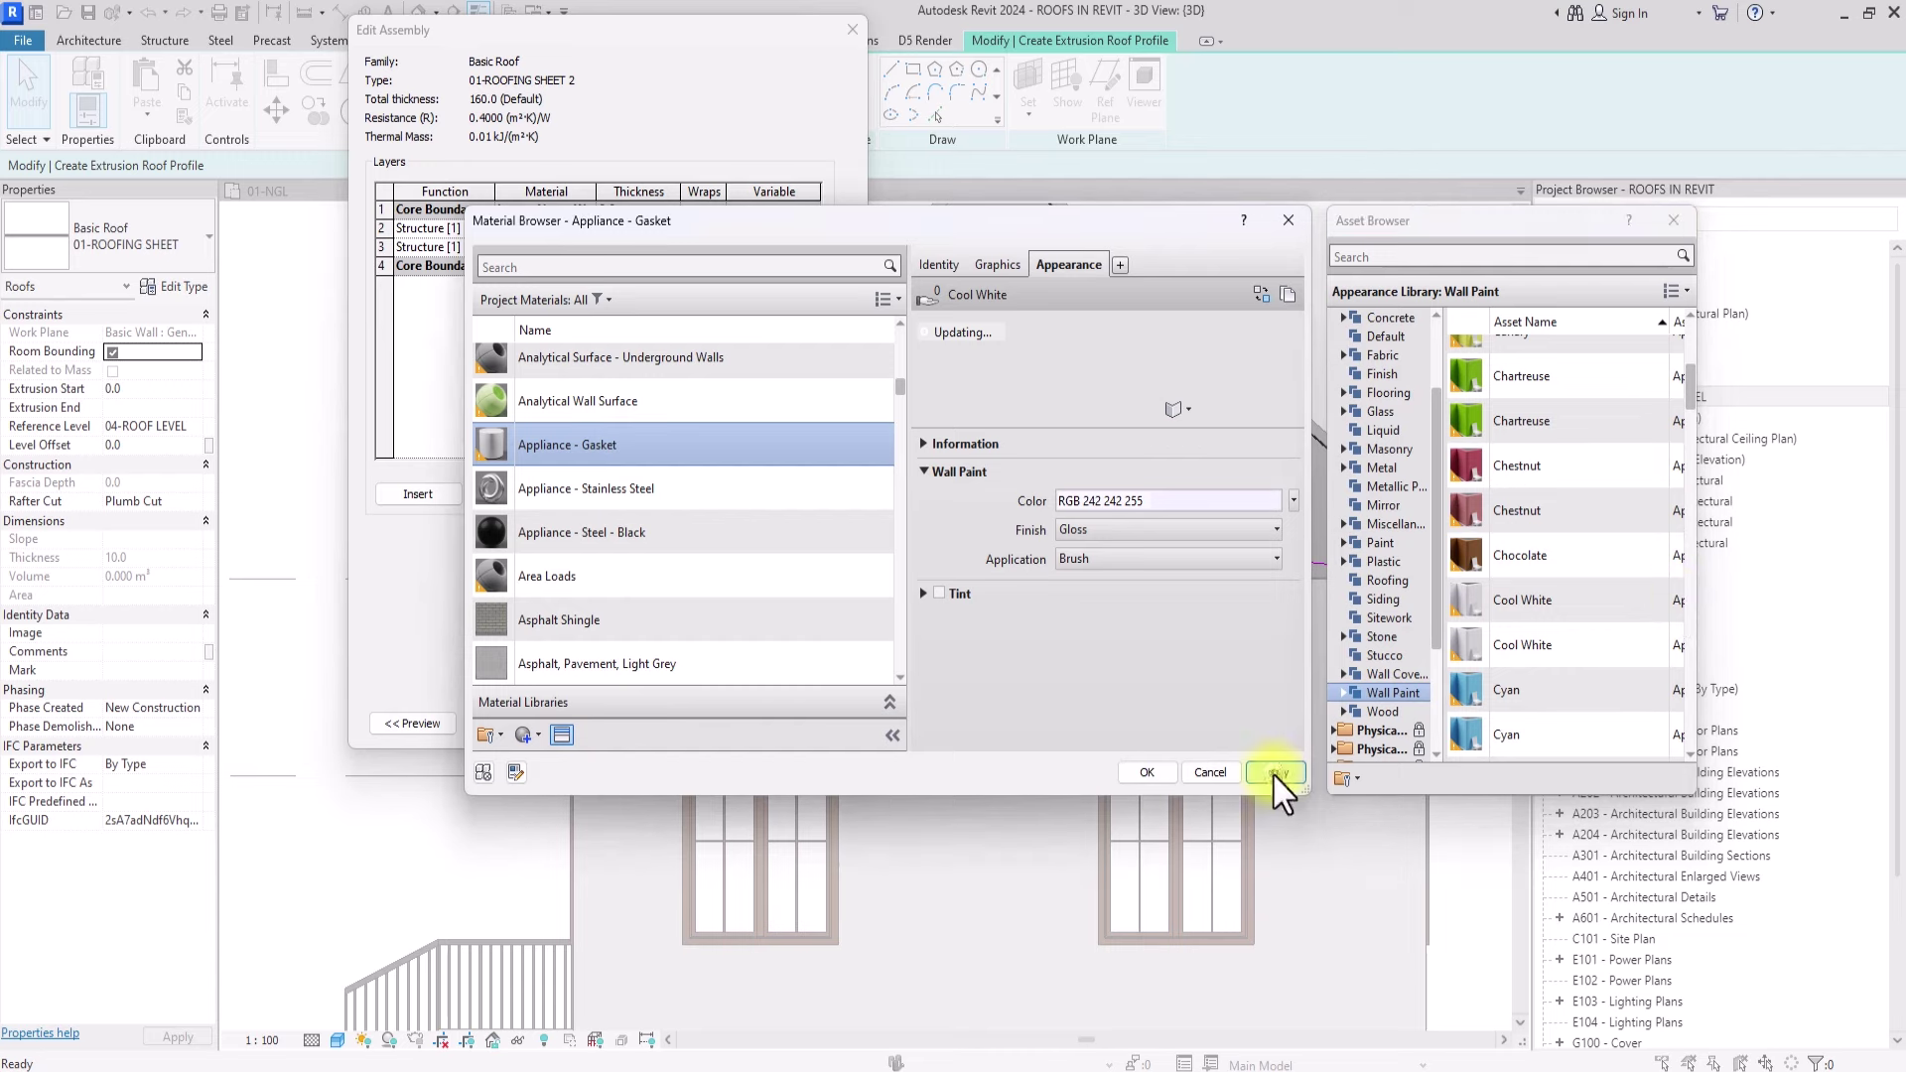
left_click(1144, 773)
left_click(1144, 772)
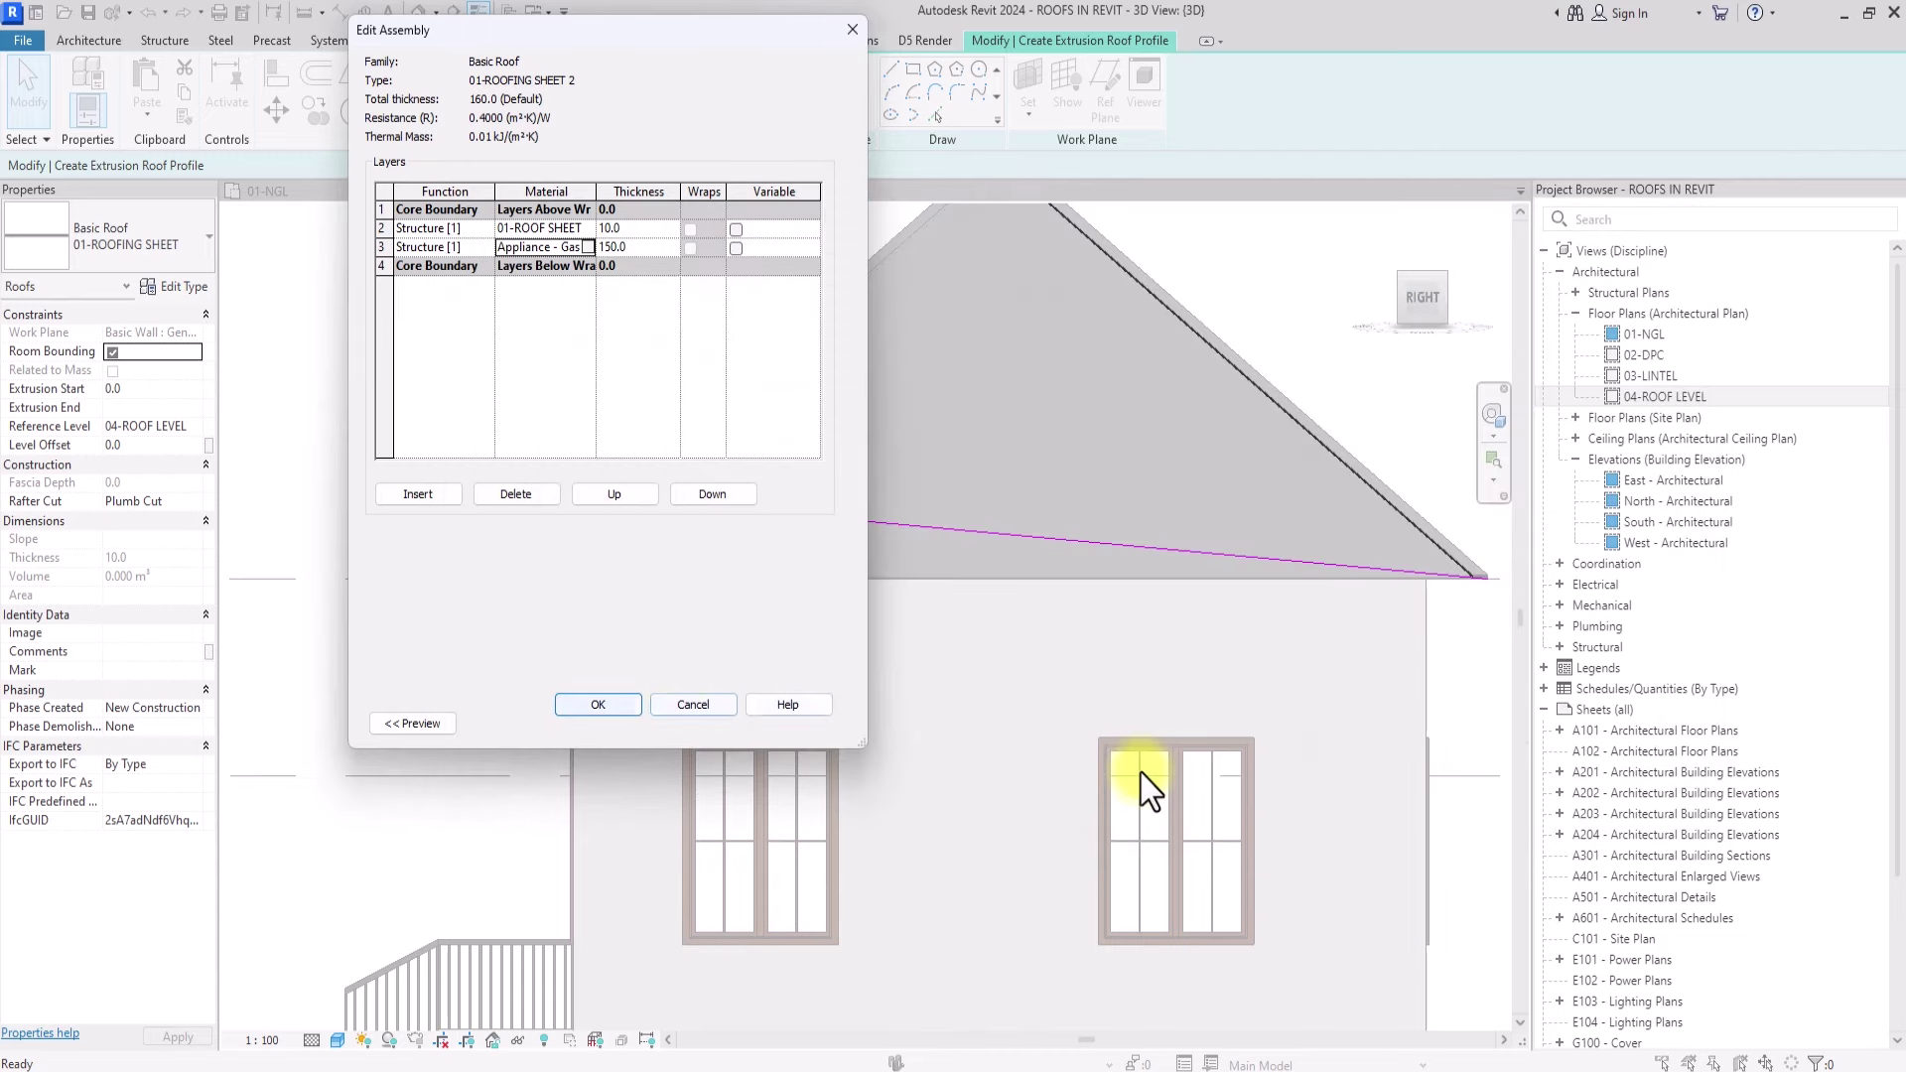
Step: Apply the 01-ROOFING SHEET 2 type changes and finish the extrusion roof profile
left_click(606, 706)
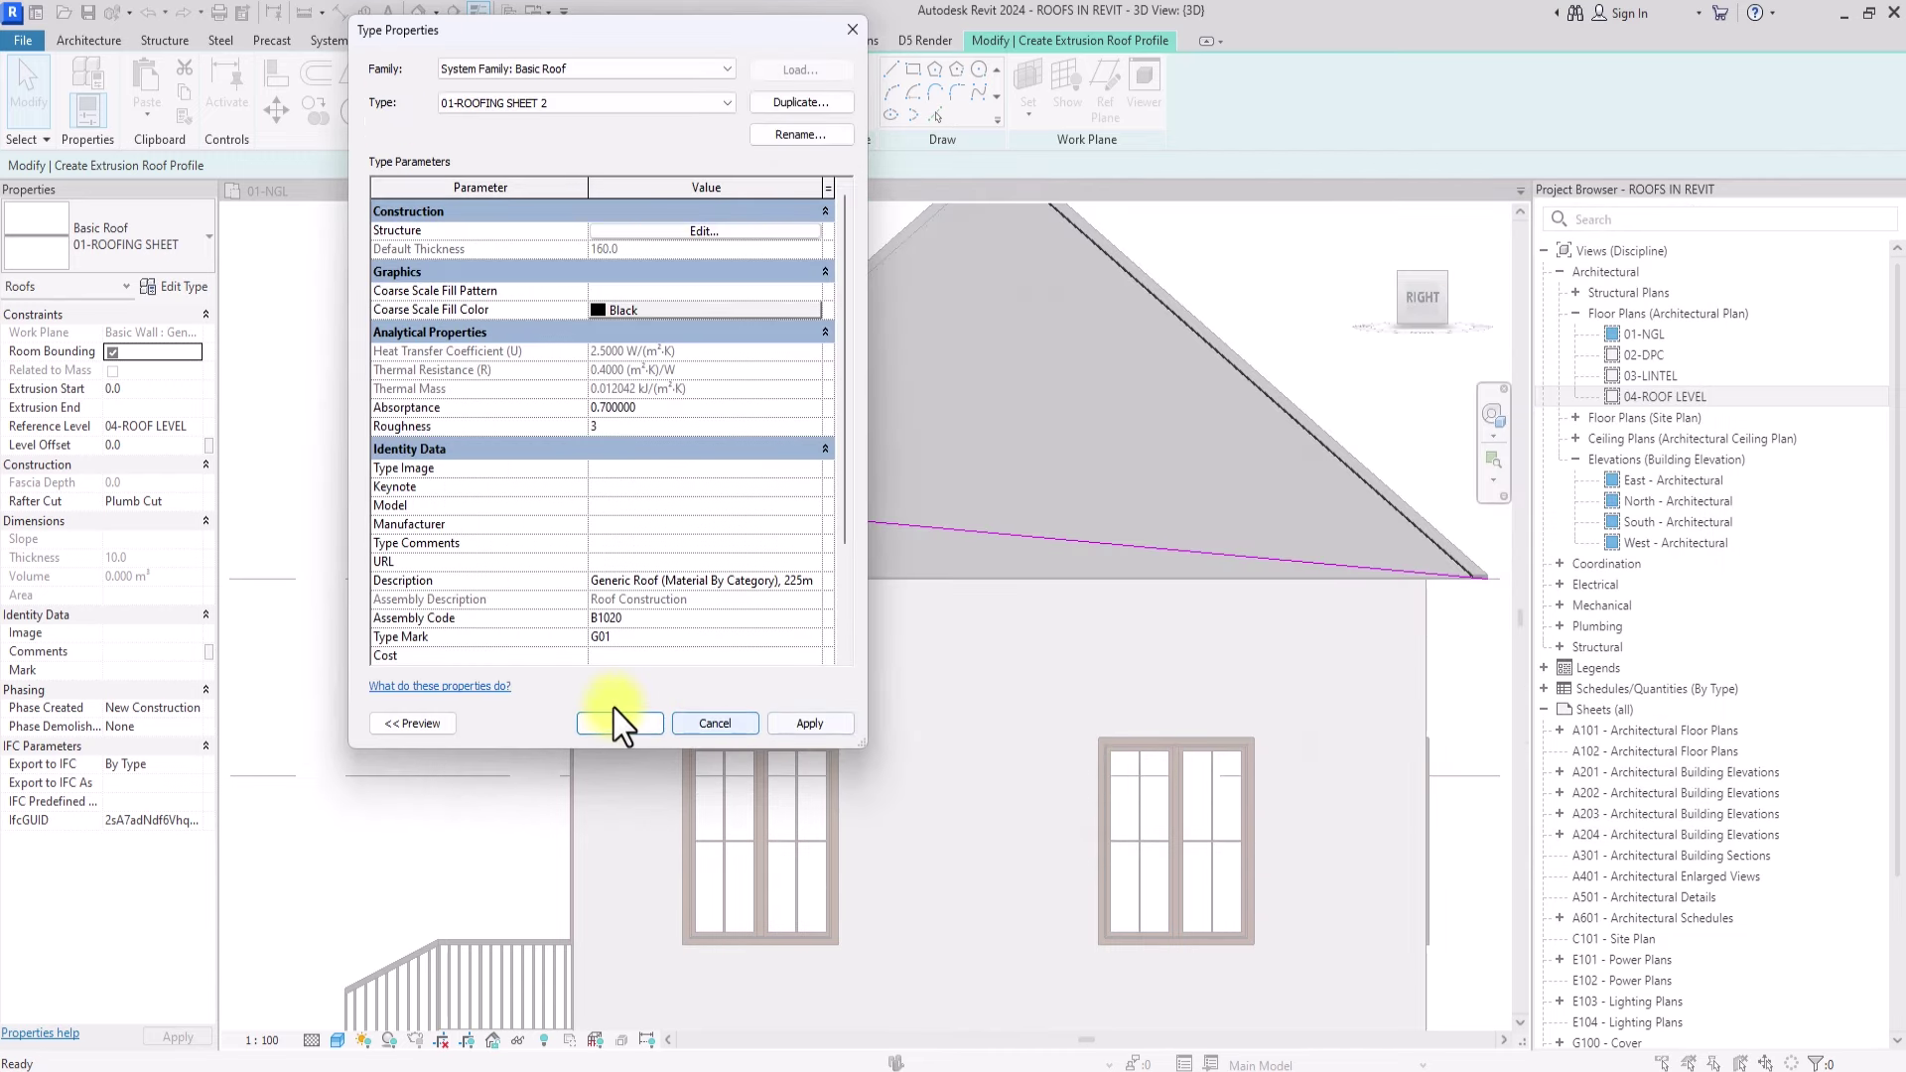
left_click(804, 723)
left_click(625, 727)
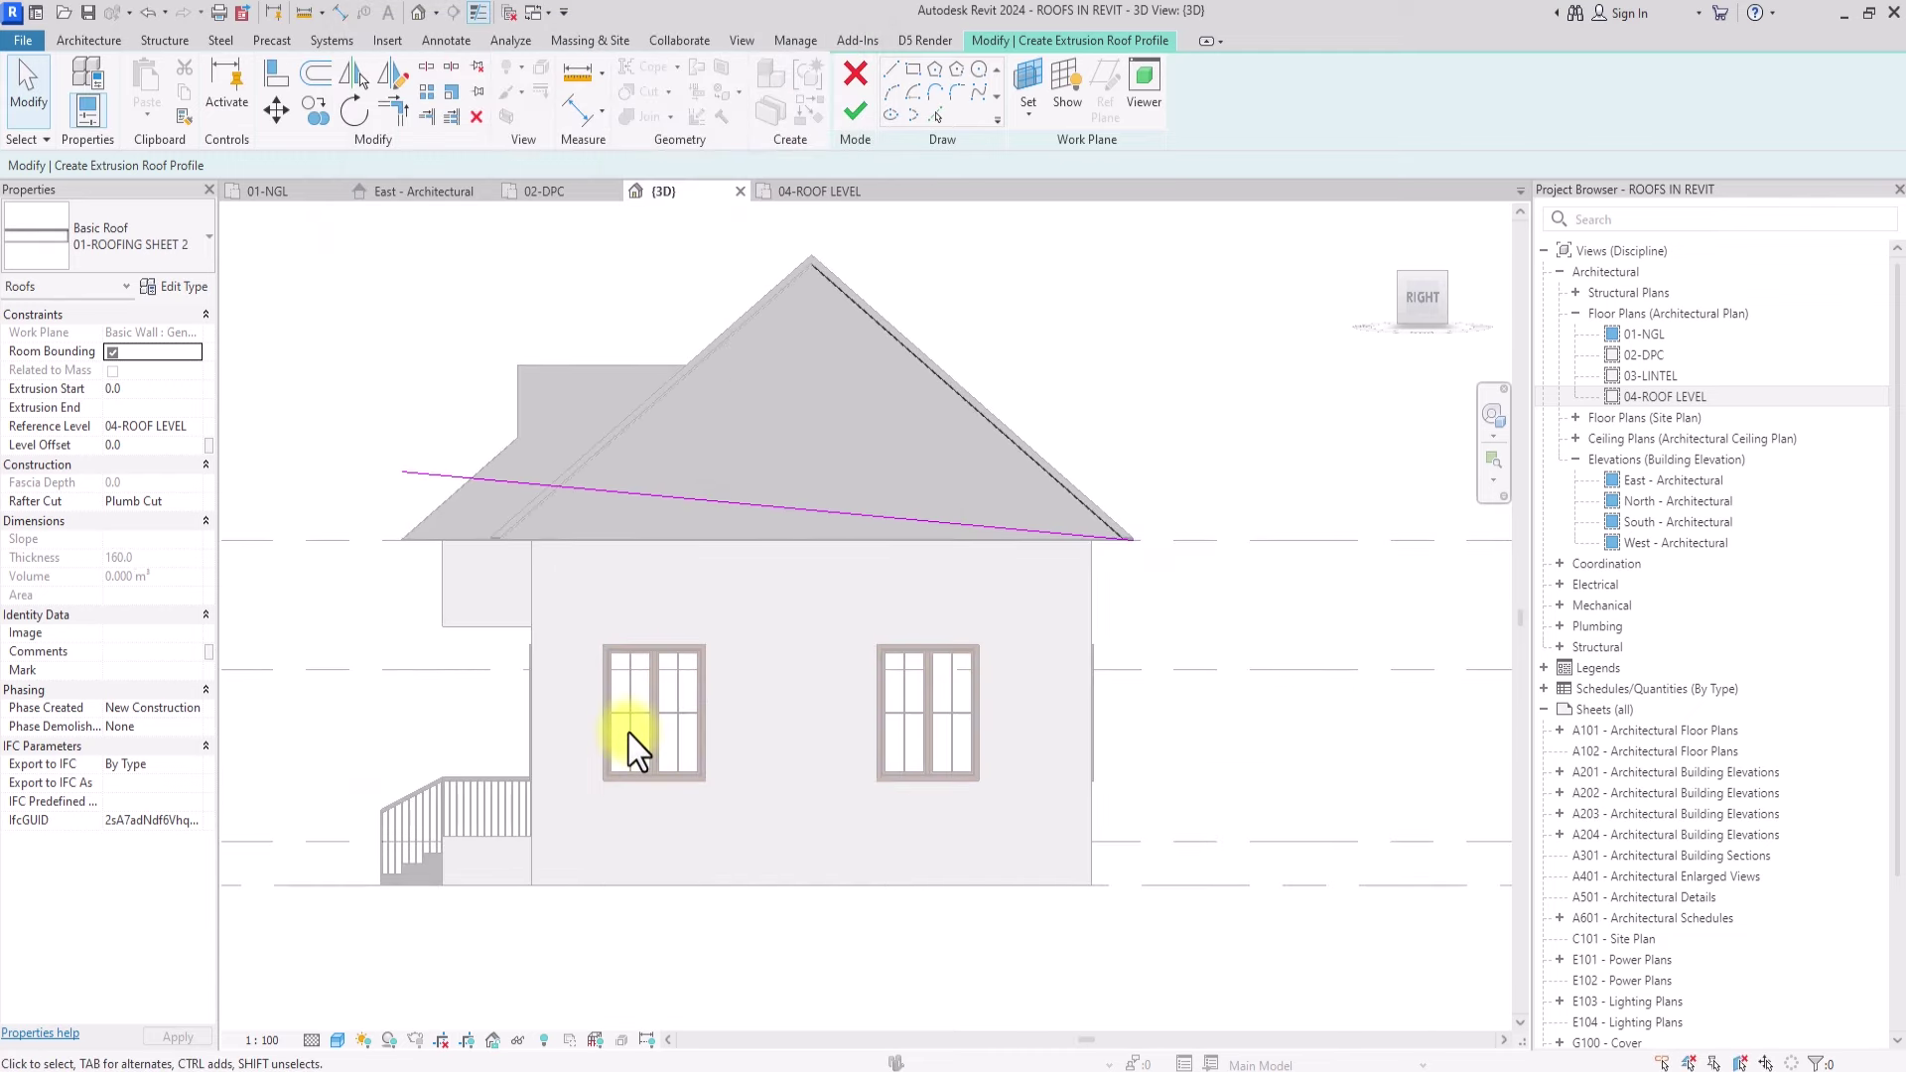
left_click(860, 111)
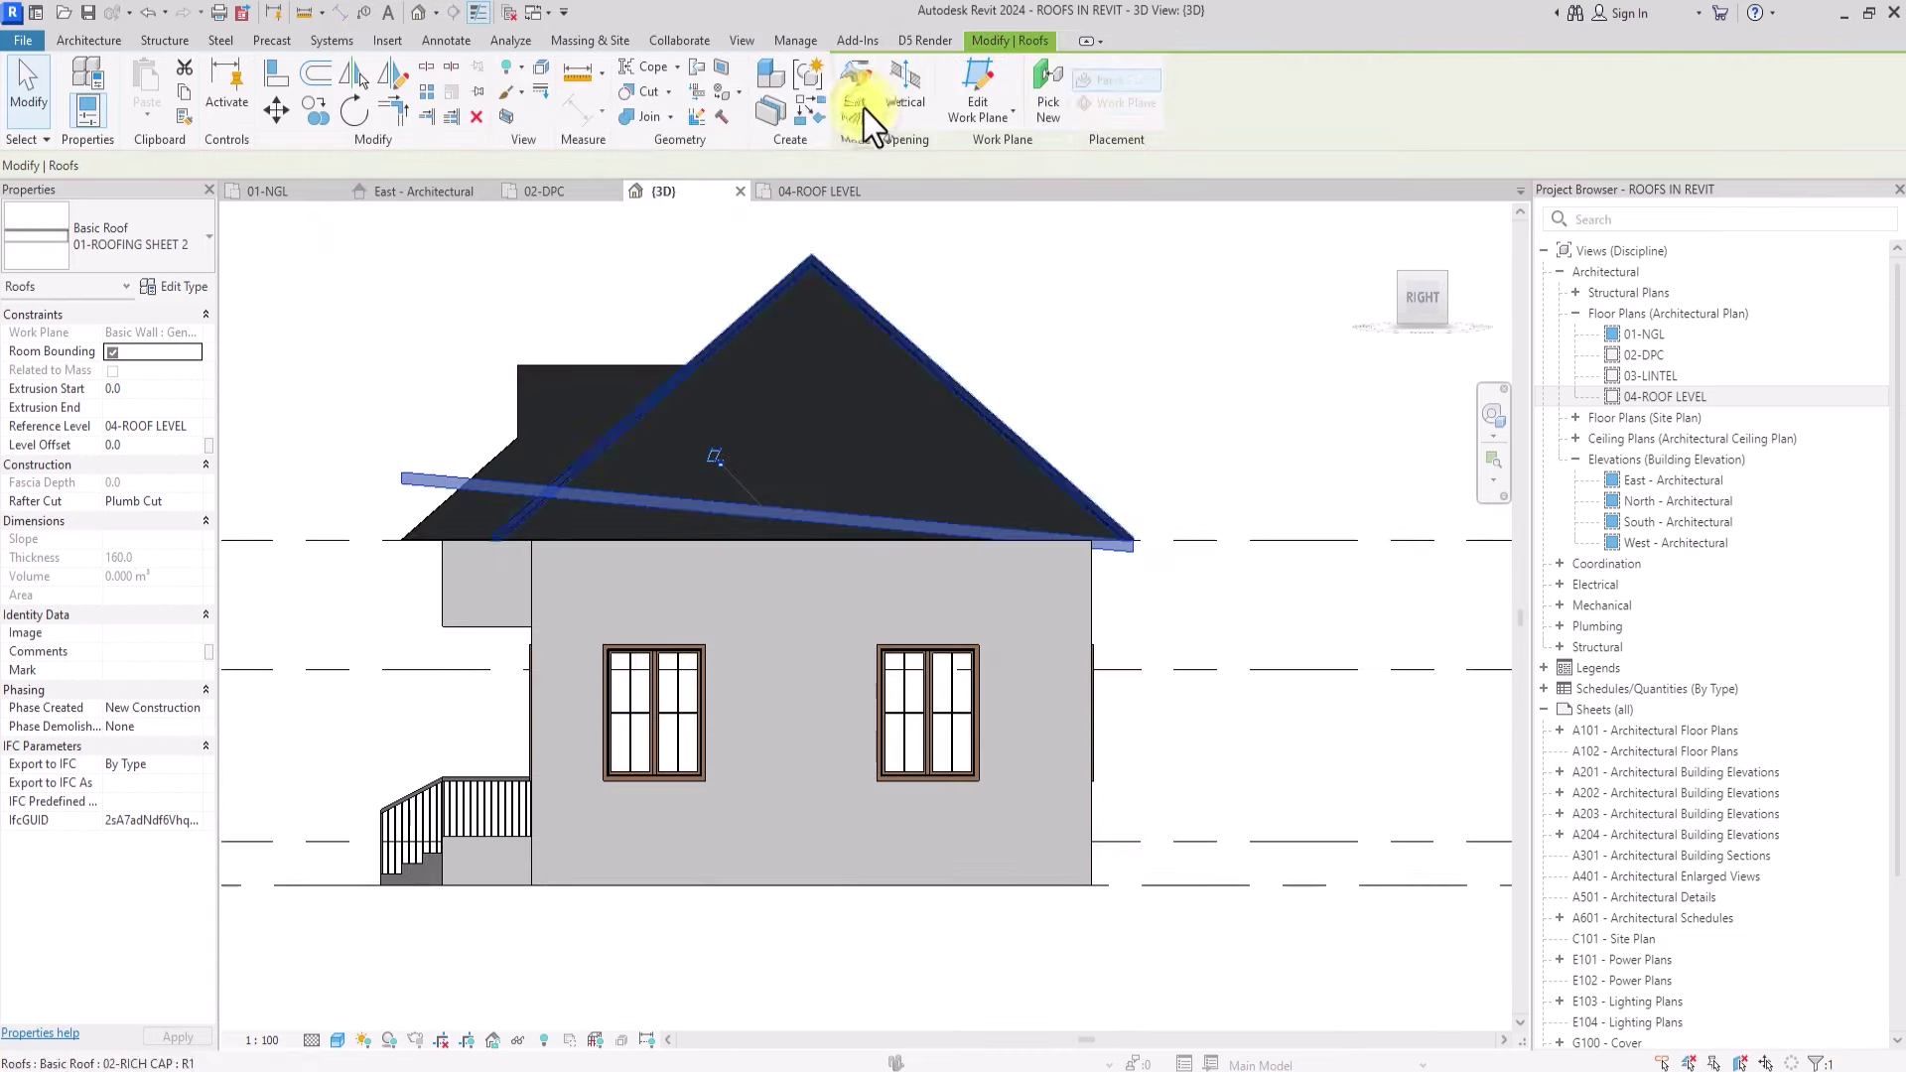
Step: Examine how far the extruded roof spans across the buildings in an isometric view
left_click_drag(1426, 297, 355, 324)
scroll(355, 320, "down", 3)
scroll(355, 324, "up", 4)
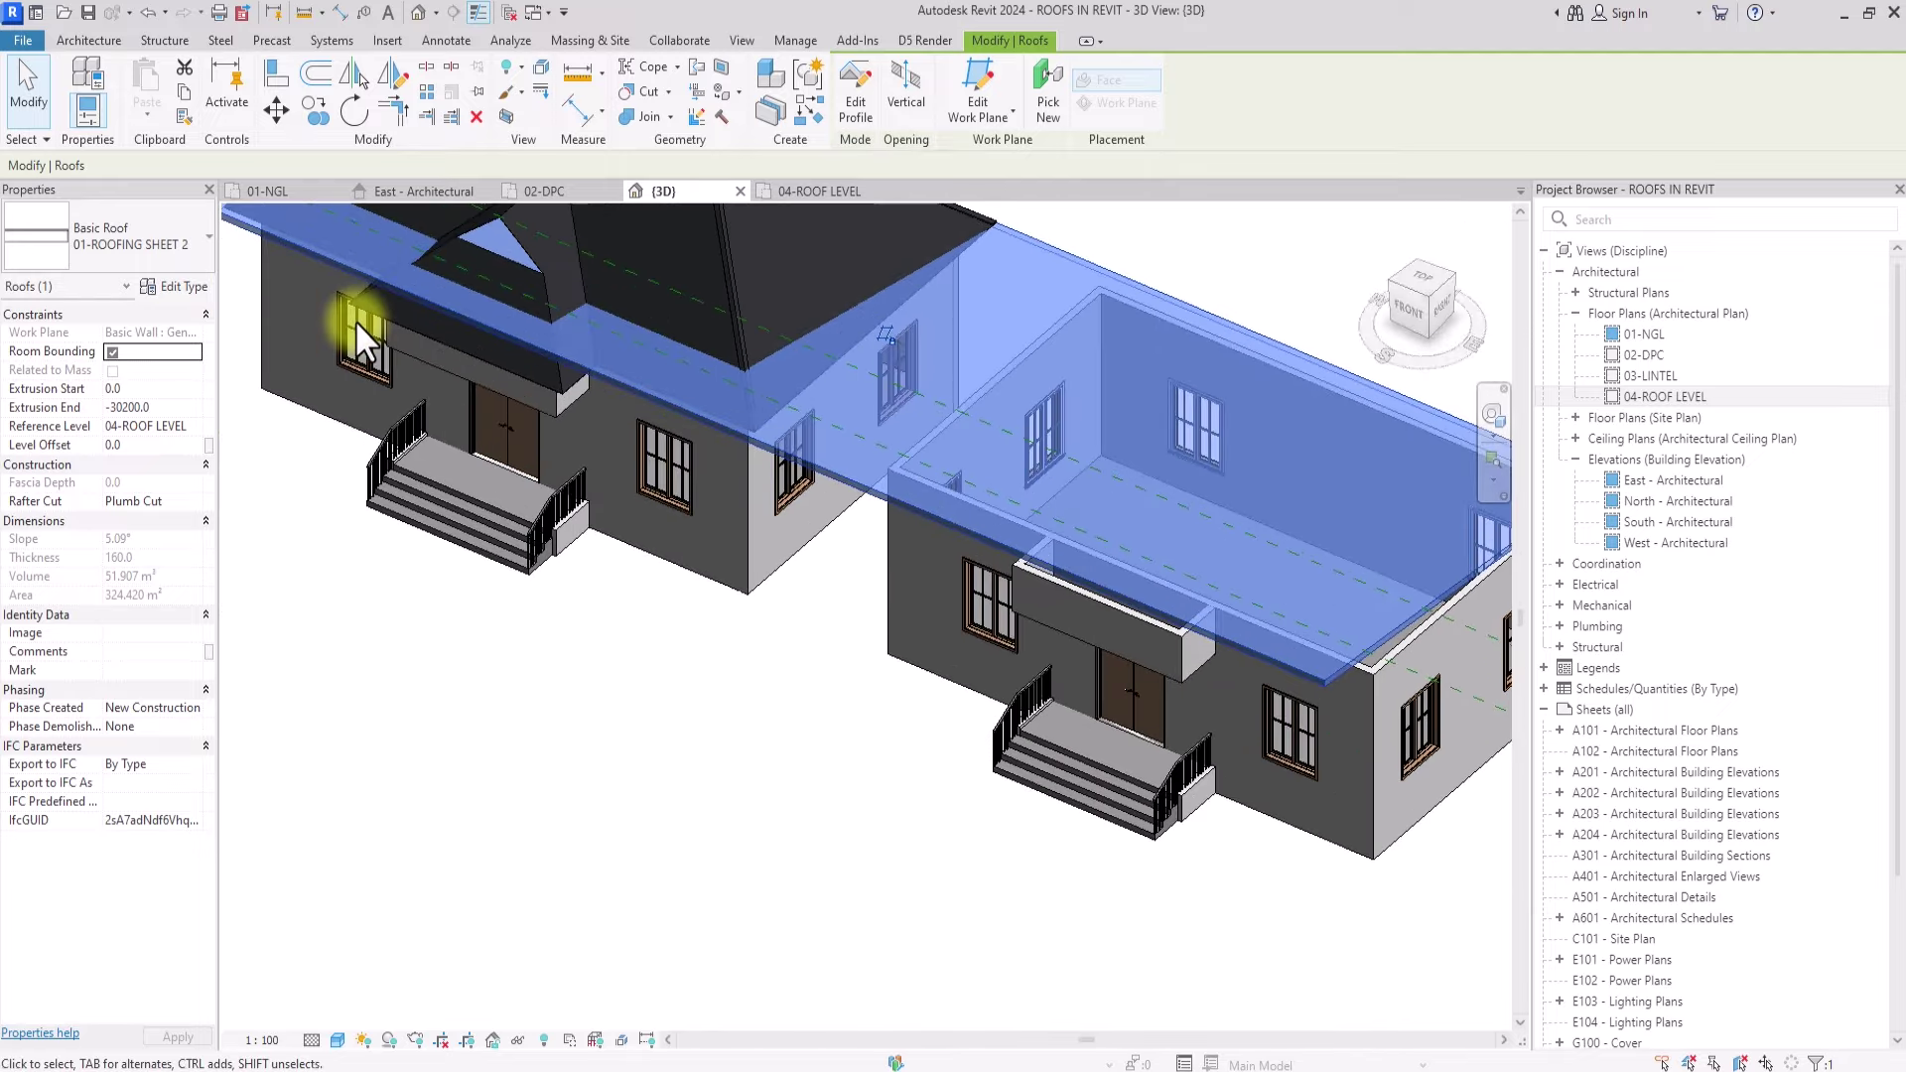
middle_click_drag(356, 320, 390, 357)
scroll(356, 323, "down", 2)
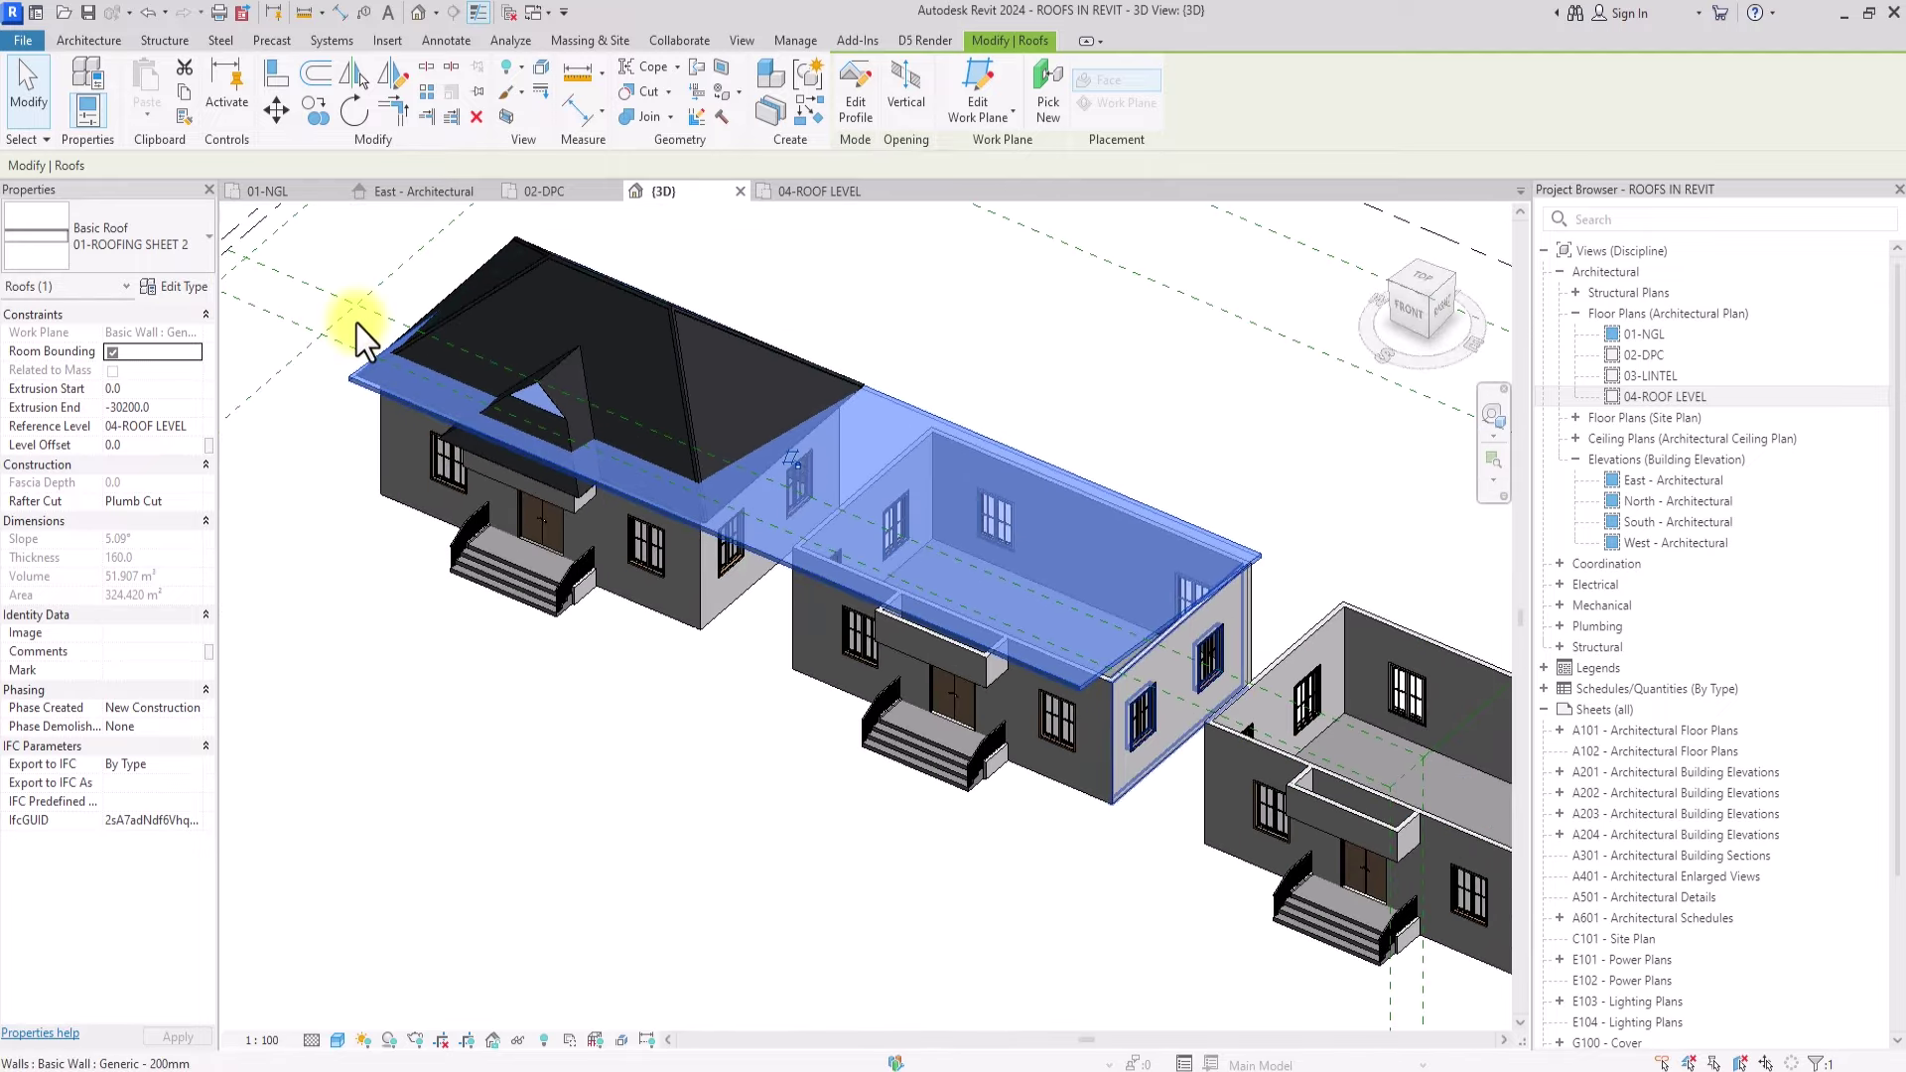
scroll(356, 324, "up", 3)
scroll(357, 322, "down", 3)
scroll(354, 320, "up", 2)
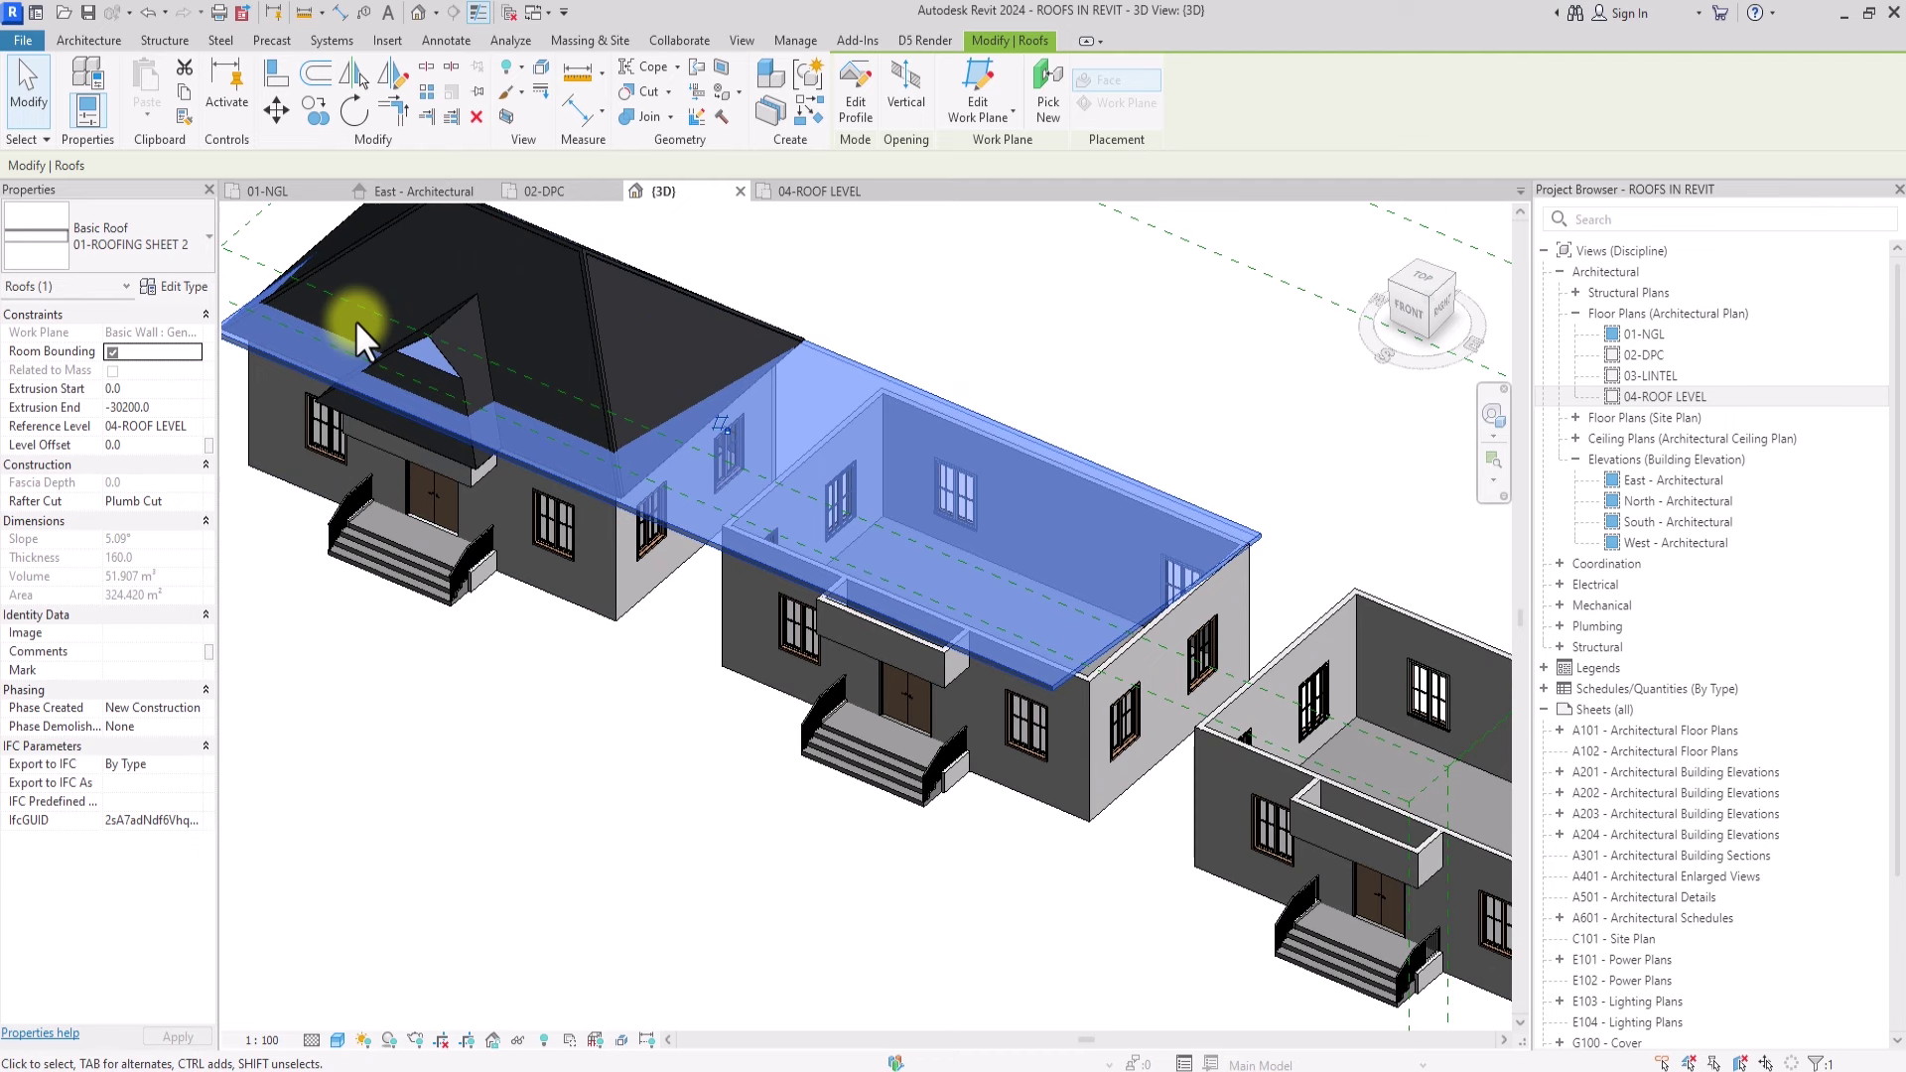
Step: Set the extruded roof's extrusion end to -16000
scroll(354, 319, "down", 2)
scroll(355, 319, "up", 2)
scroll(354, 319, "down", 2)
scroll(355, 320, "up", 2)
left_click(181, 408)
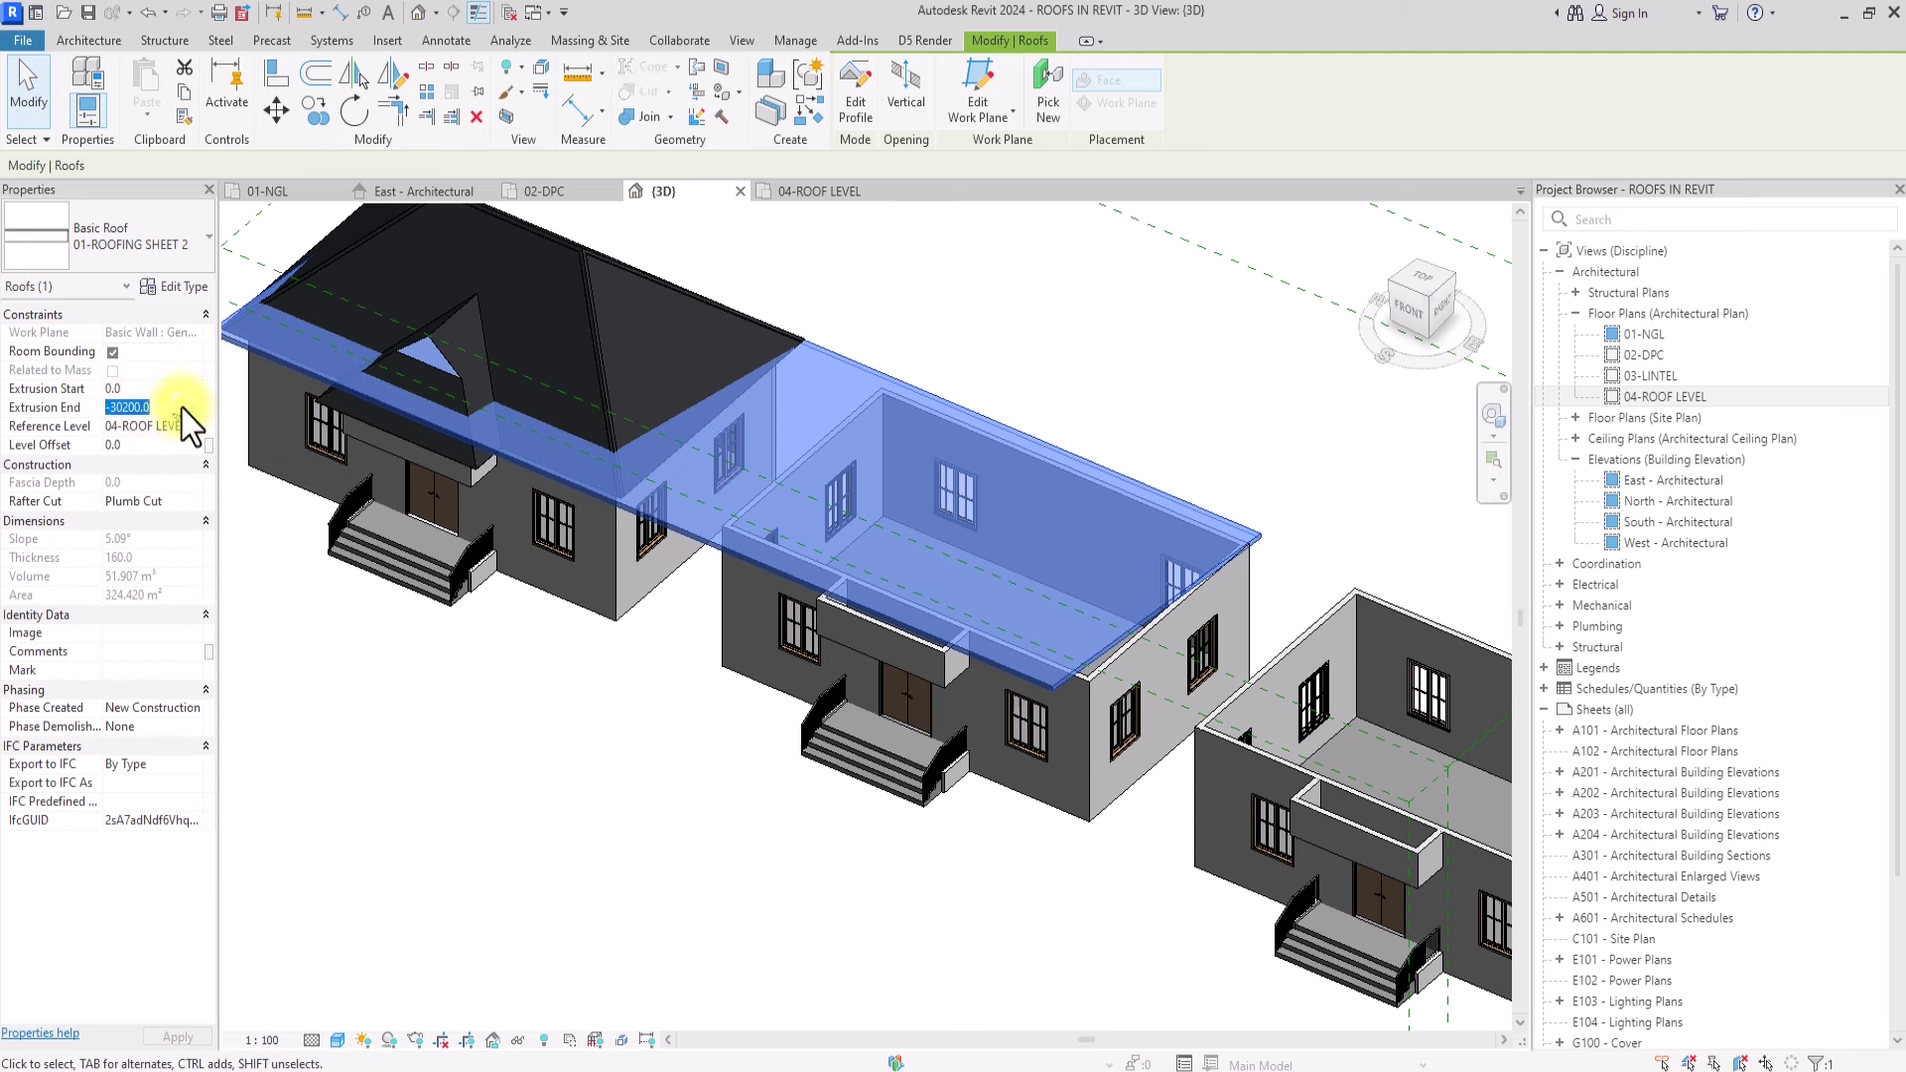
type("-16000")
left_click(693, 808)
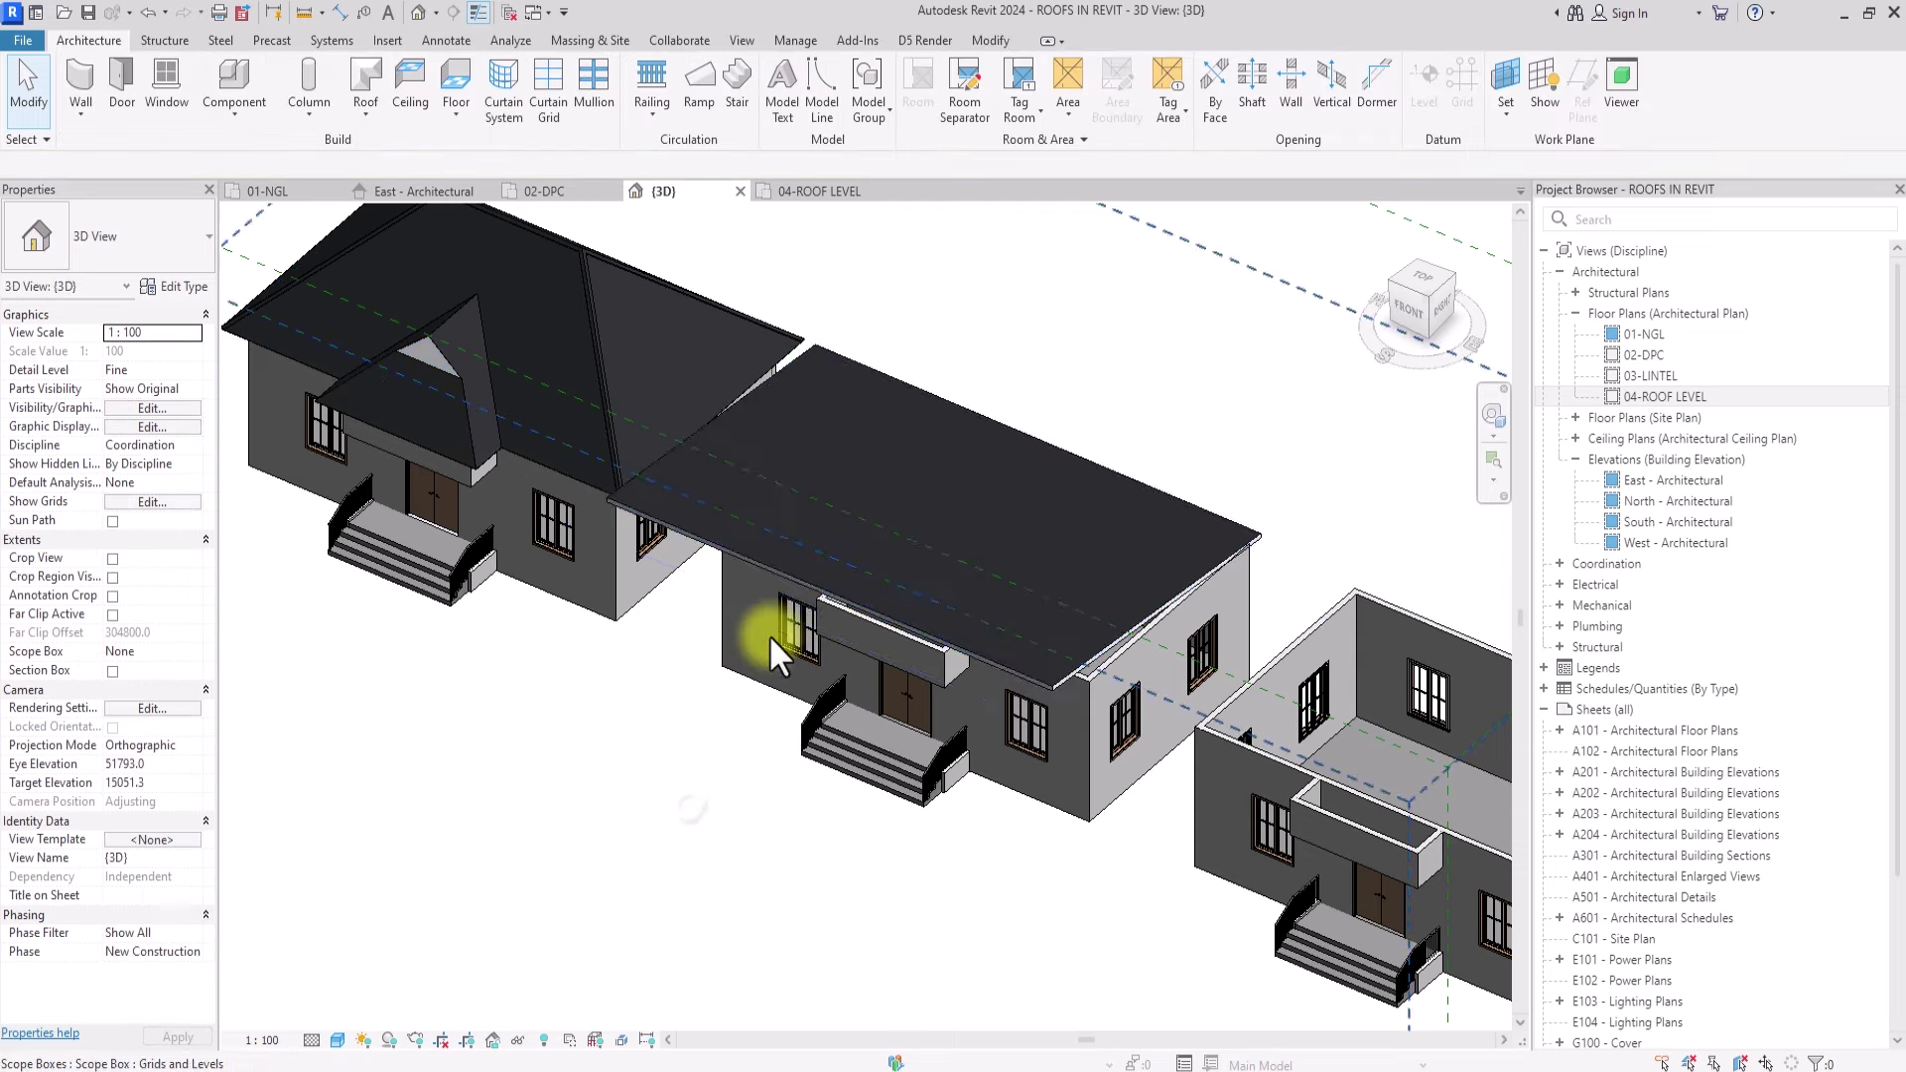
scroll(768, 634, "up", 3)
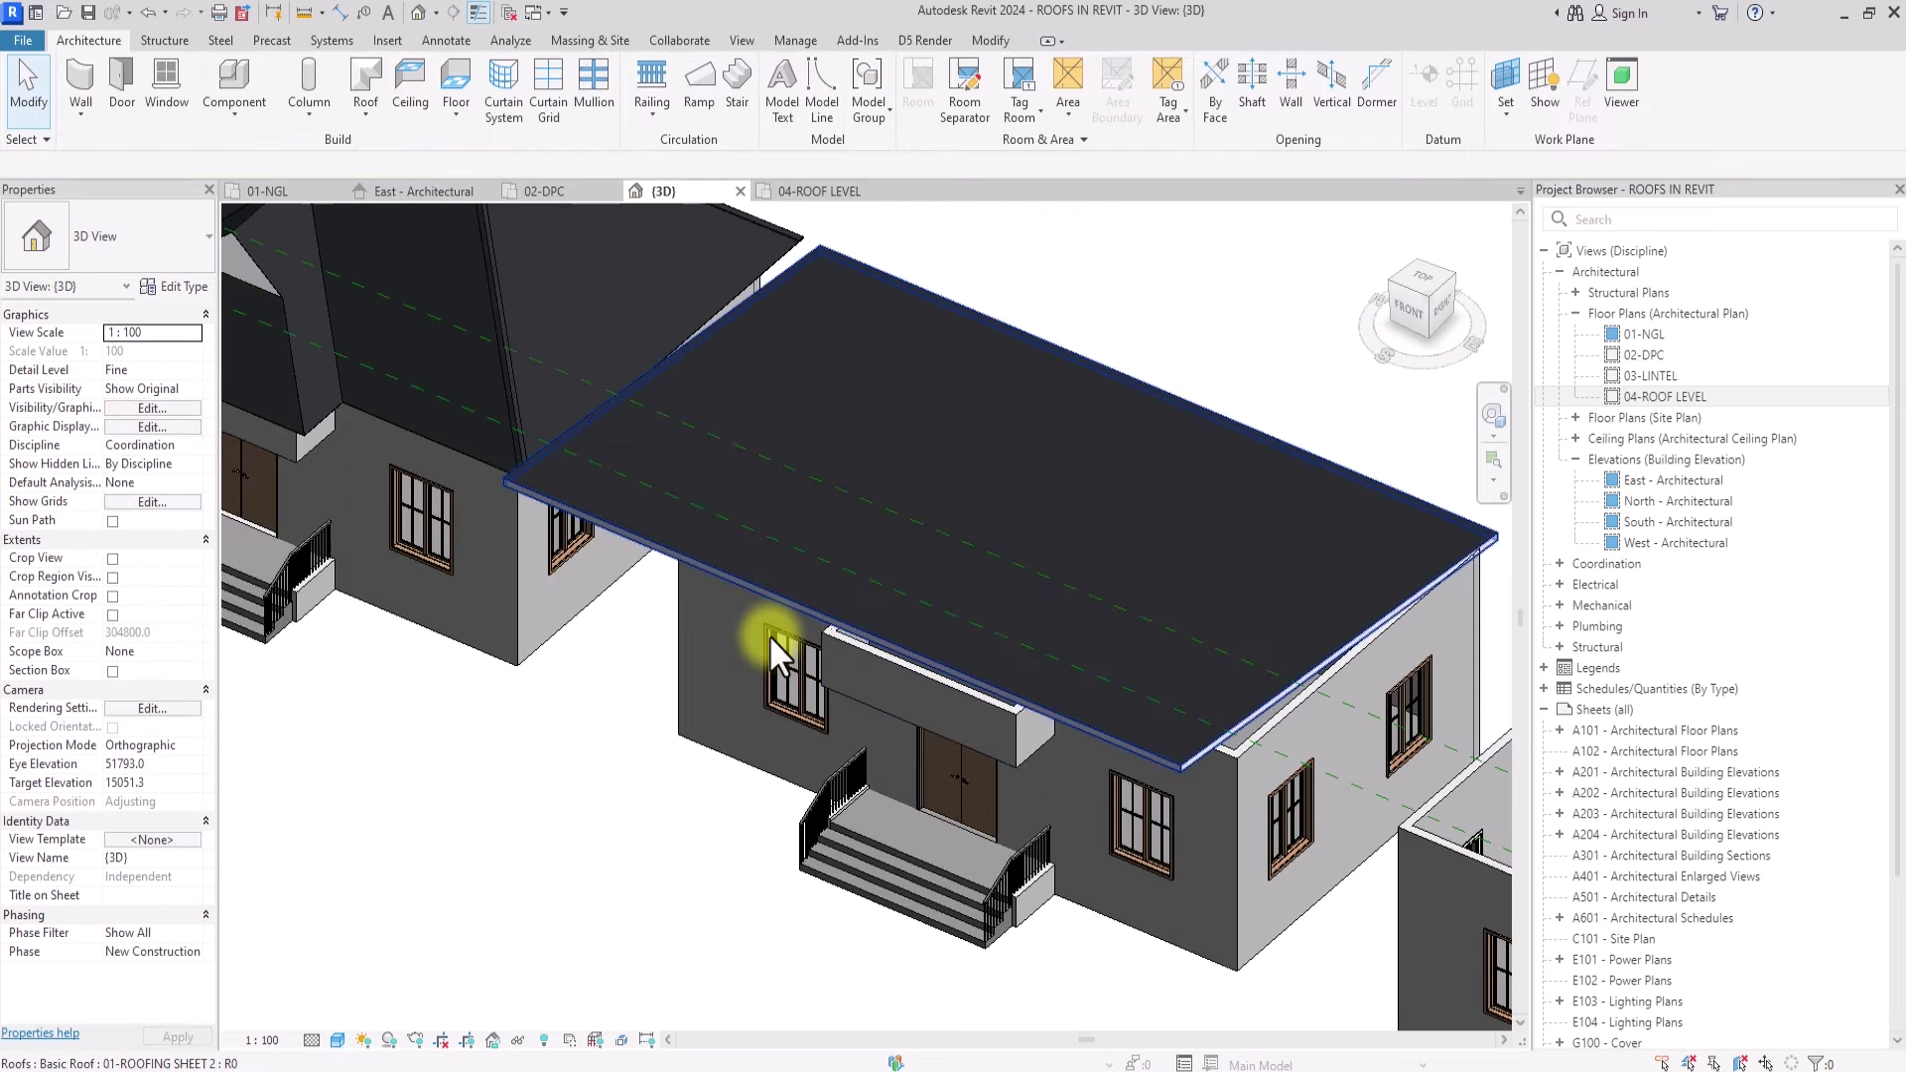
Step: Measure the middle building's overall length between its outer end walls in the 02-DPC plan with an aligned dimension
double_click(1645, 356)
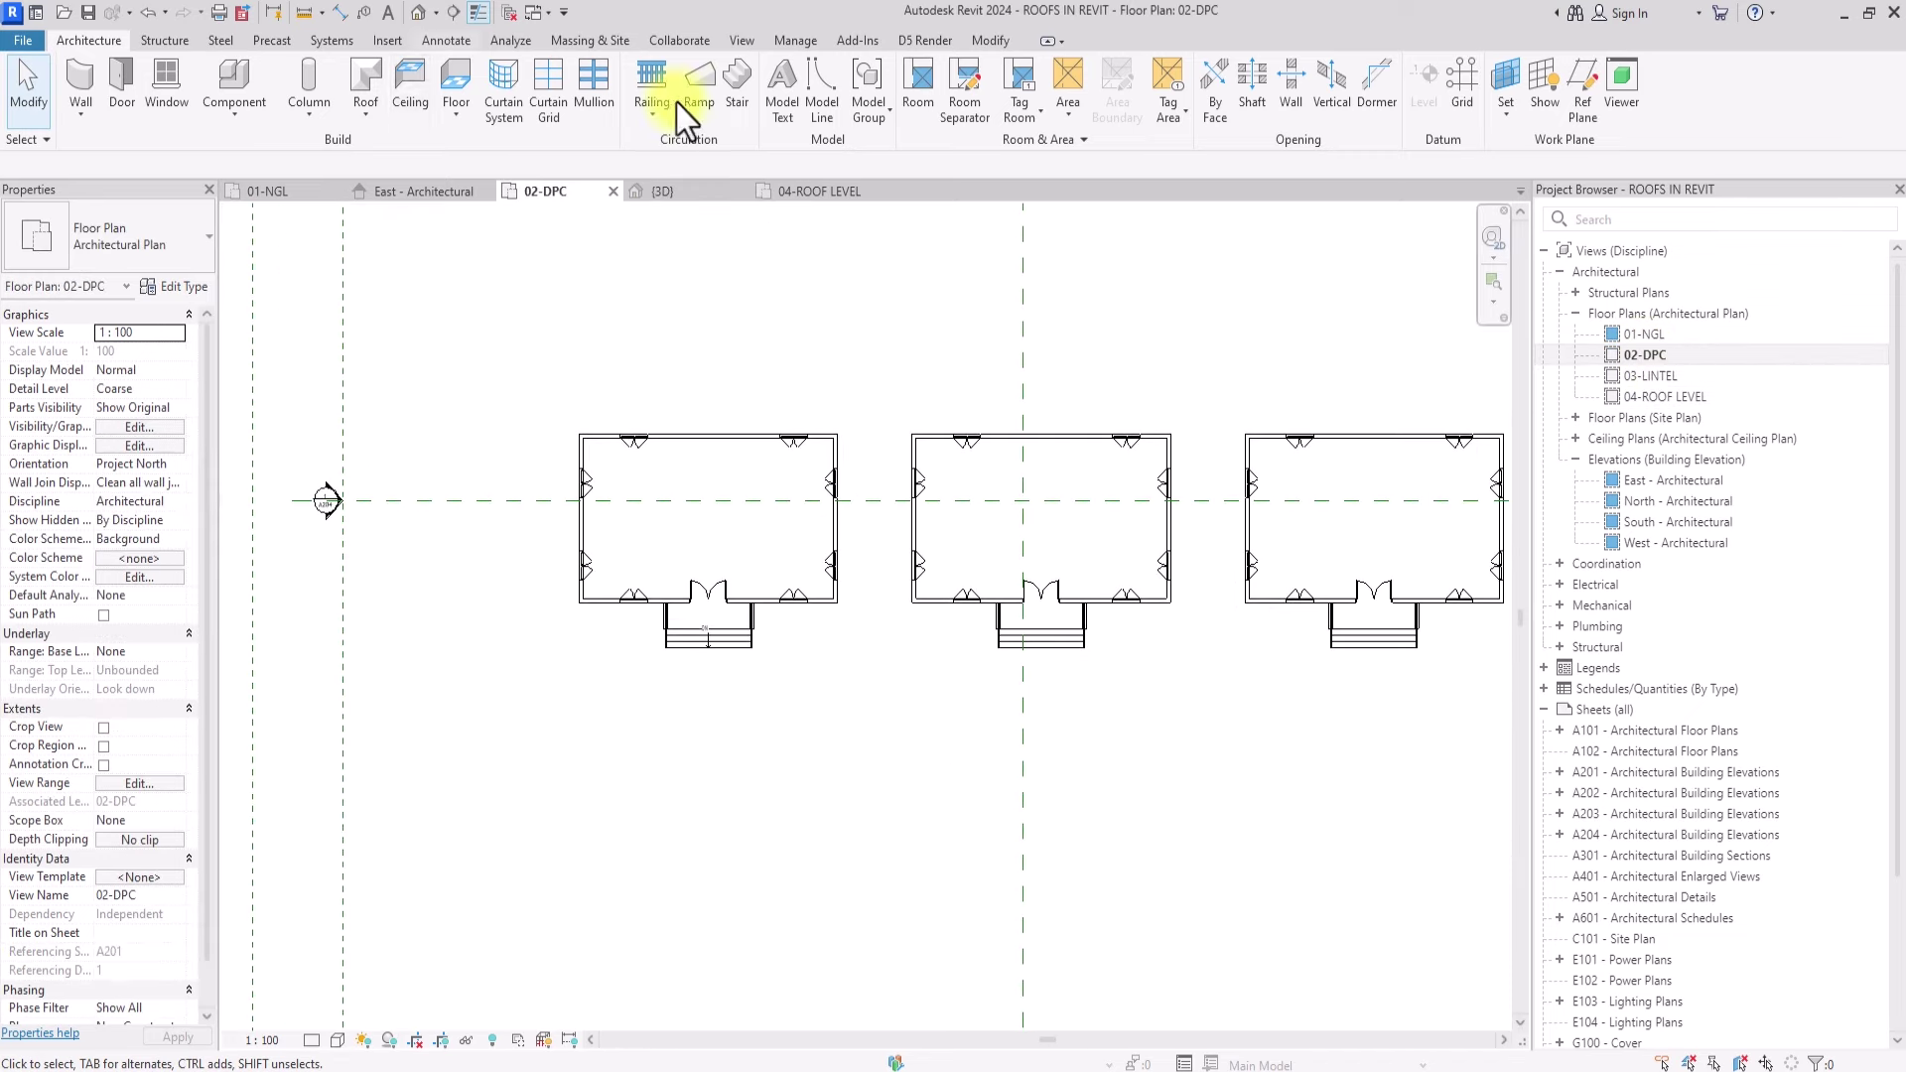
left_click(445, 39)
left_click(91, 76)
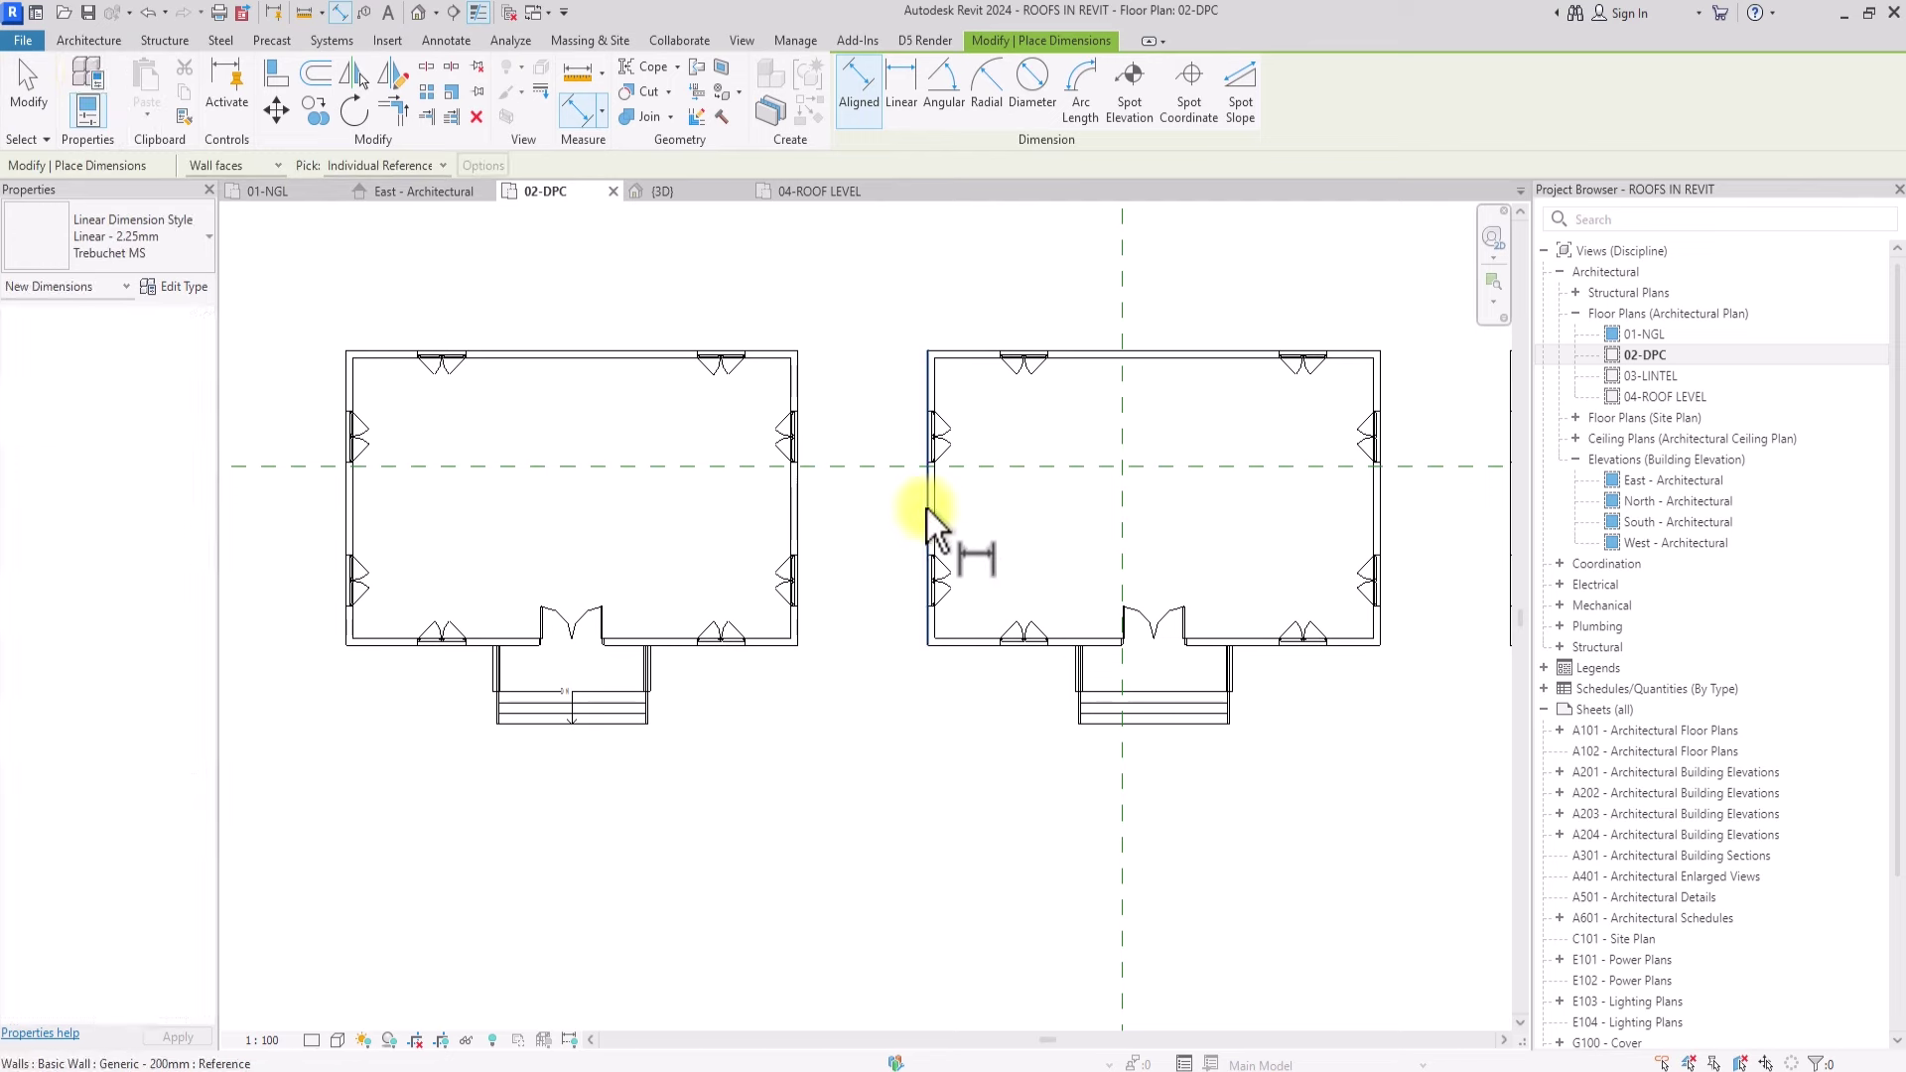
left_click(1380, 510)
scroll(1380, 510, "up", 4)
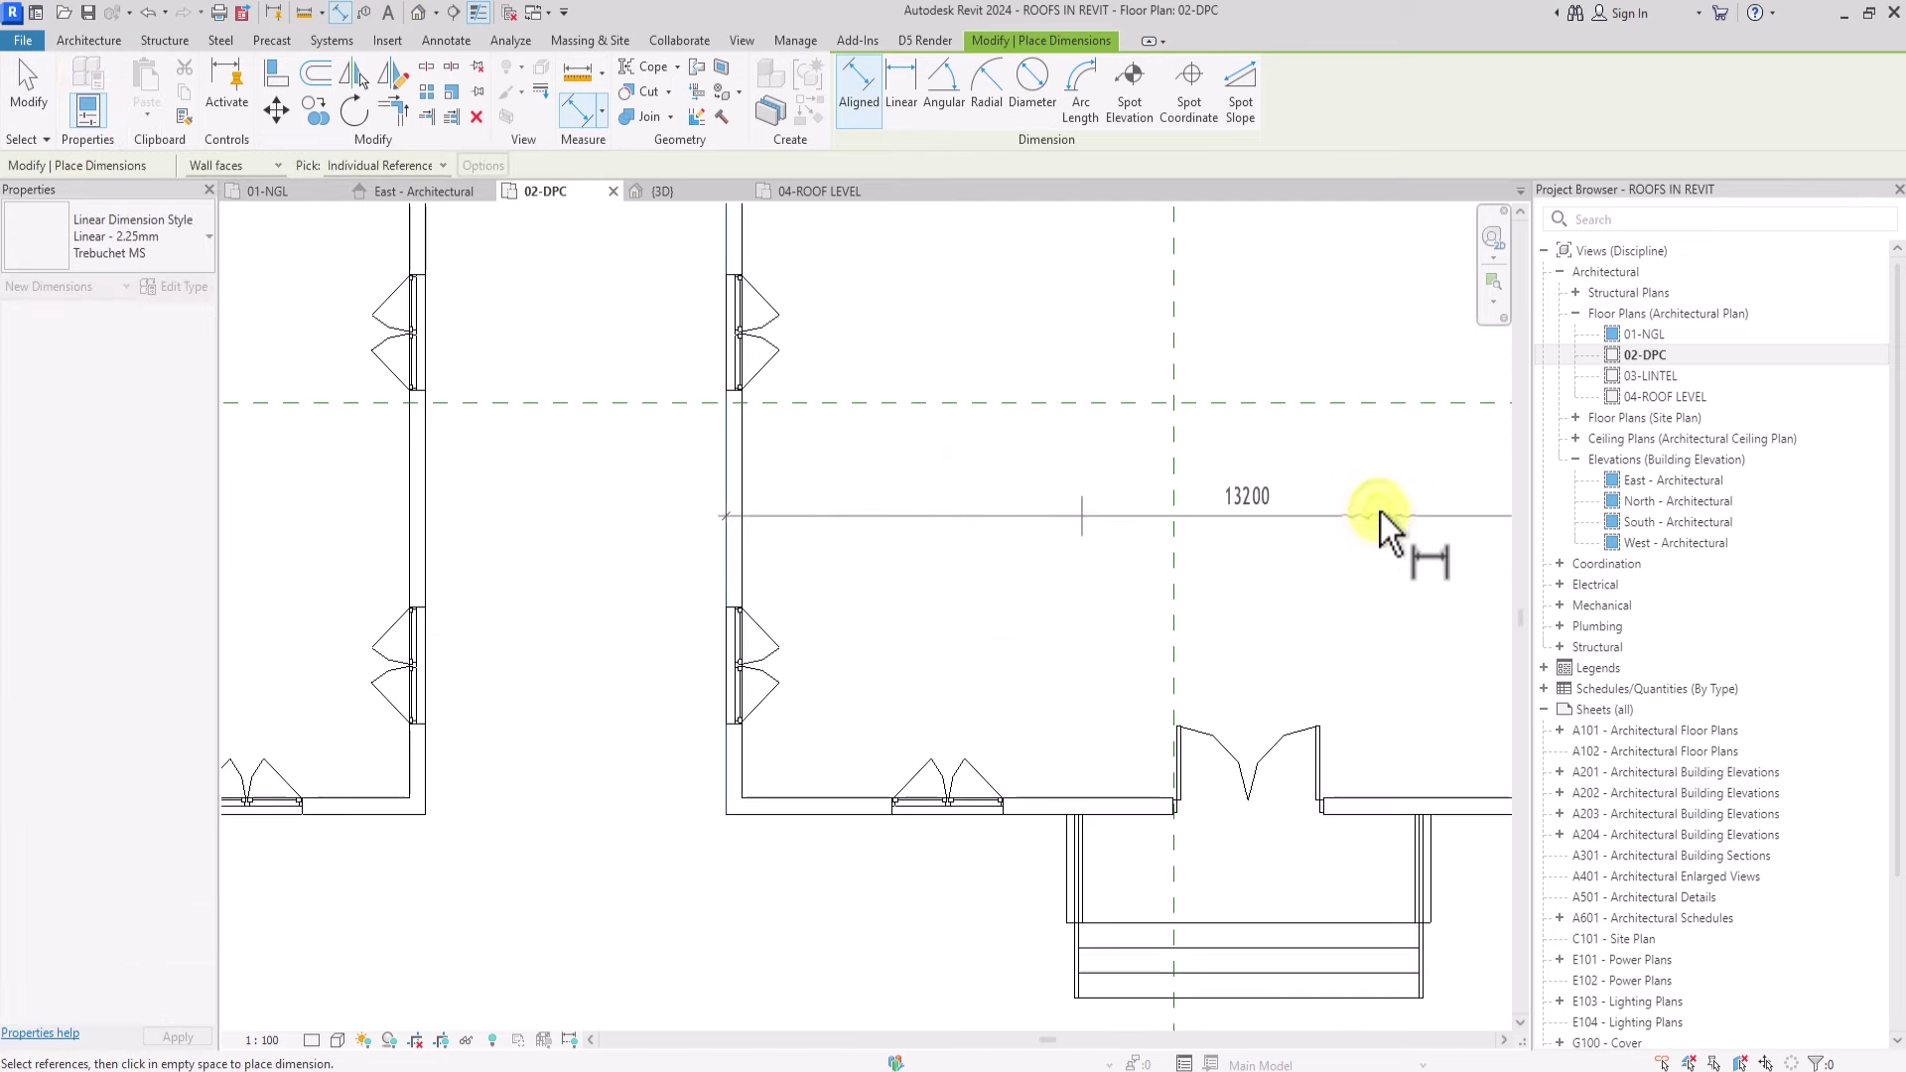
key("z")
key("f")
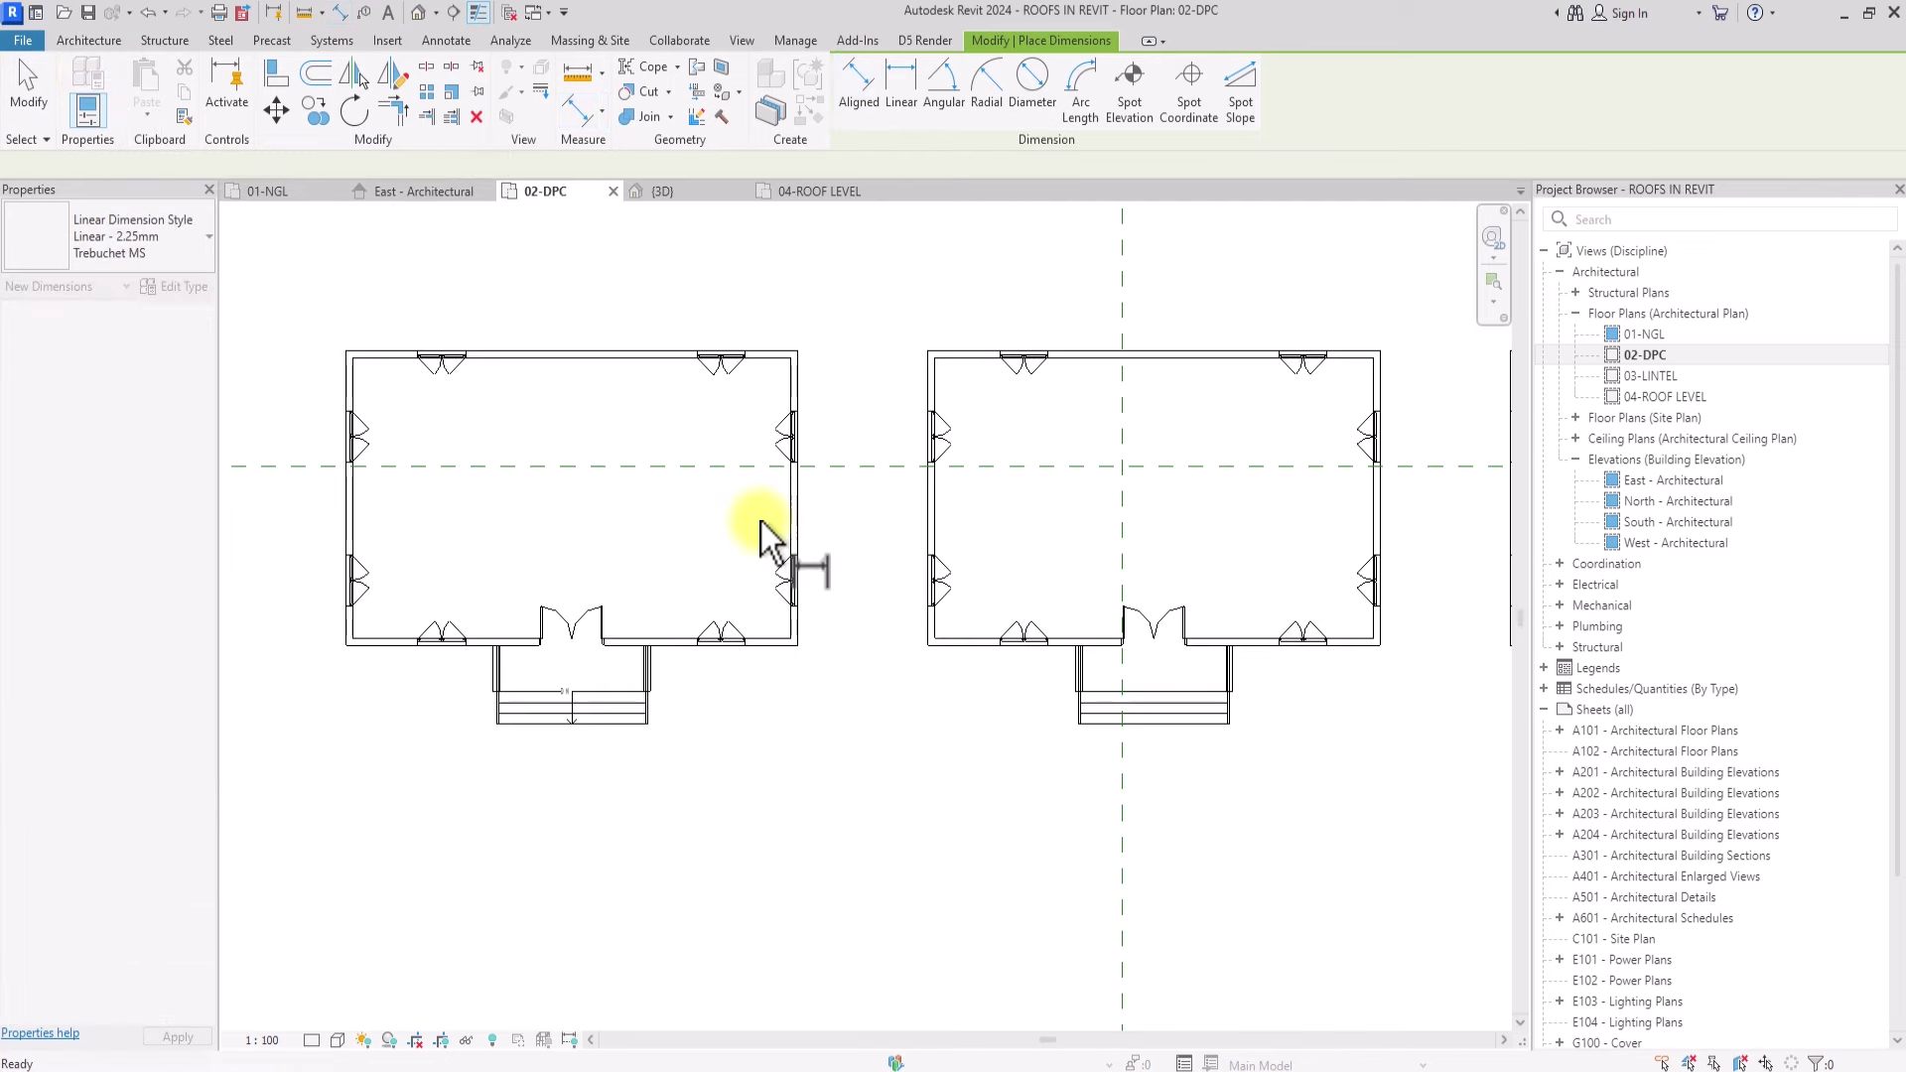
key("Escape")
key("Escape")
Step: Return to the 3D view and set the extruded roof's extrusion end to -13200
left_click(417, 12)
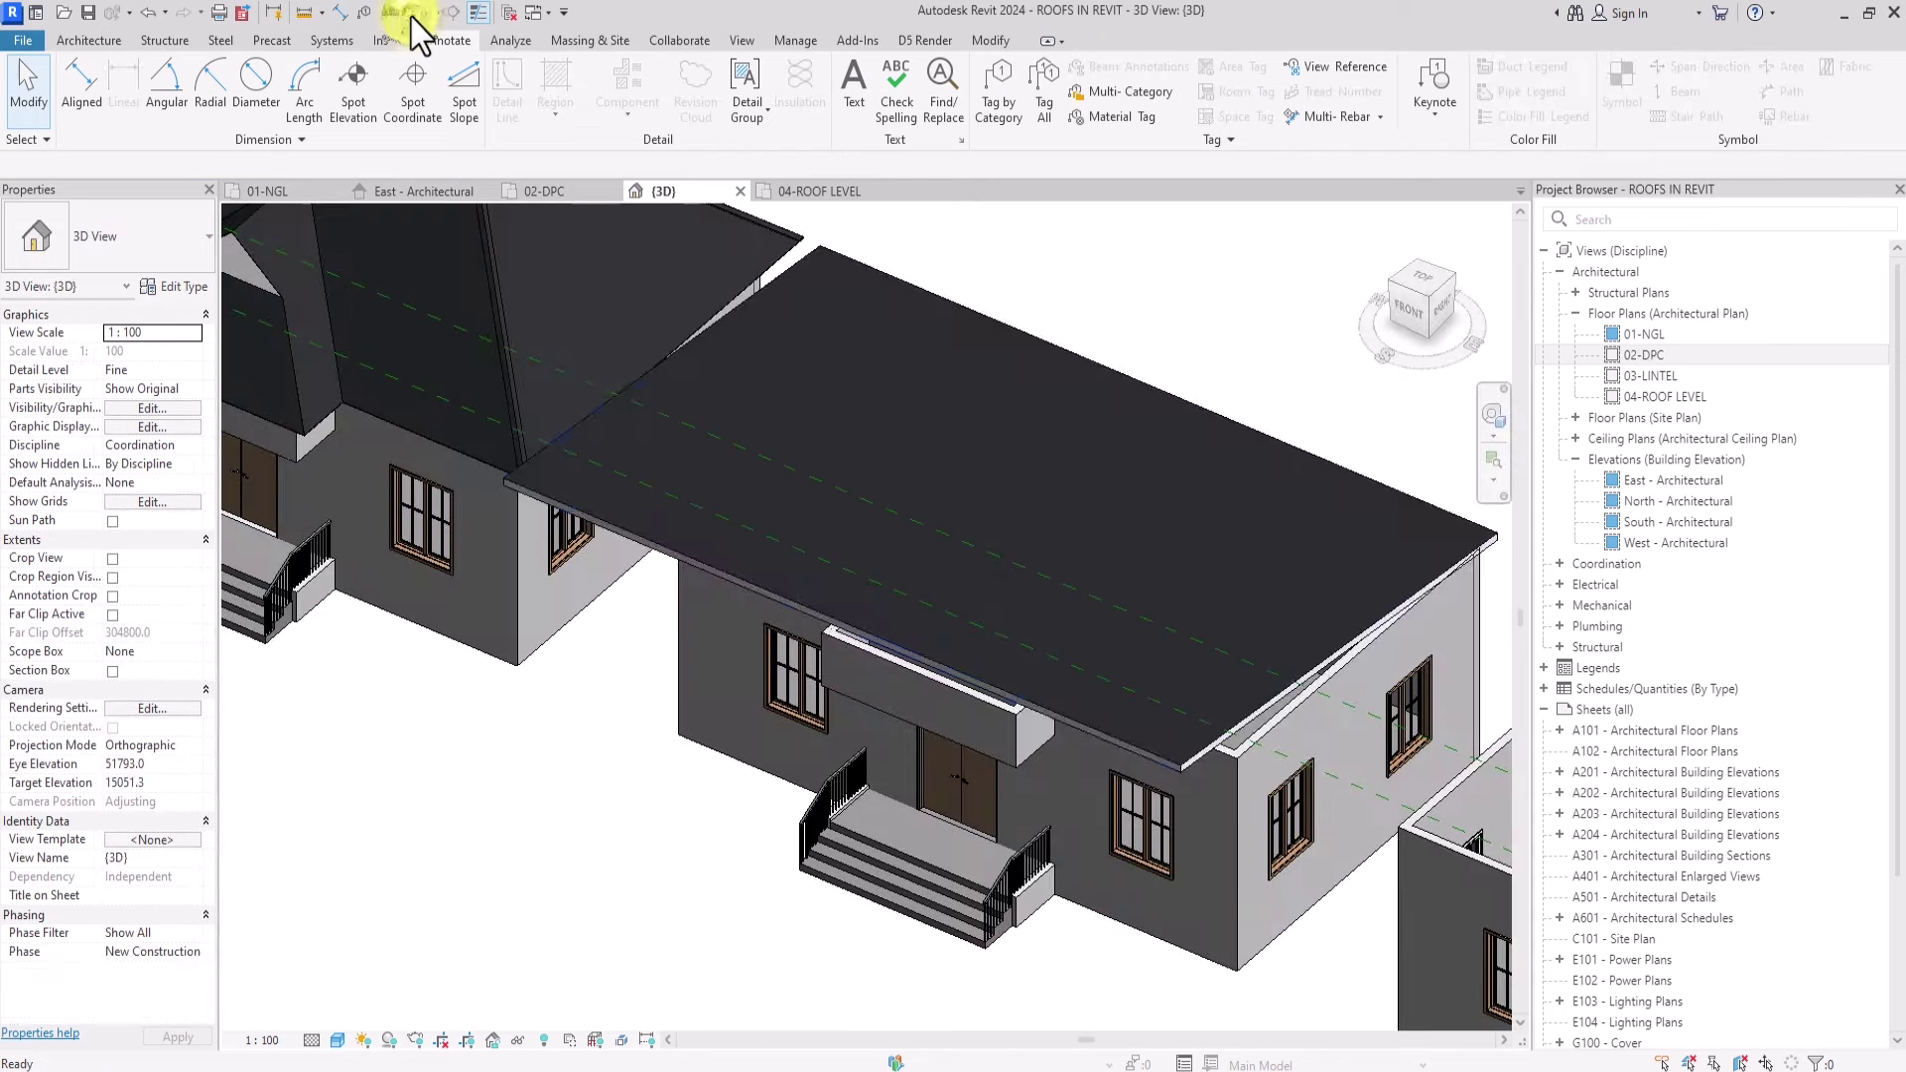
left_click(674, 544)
left_click(175, 408)
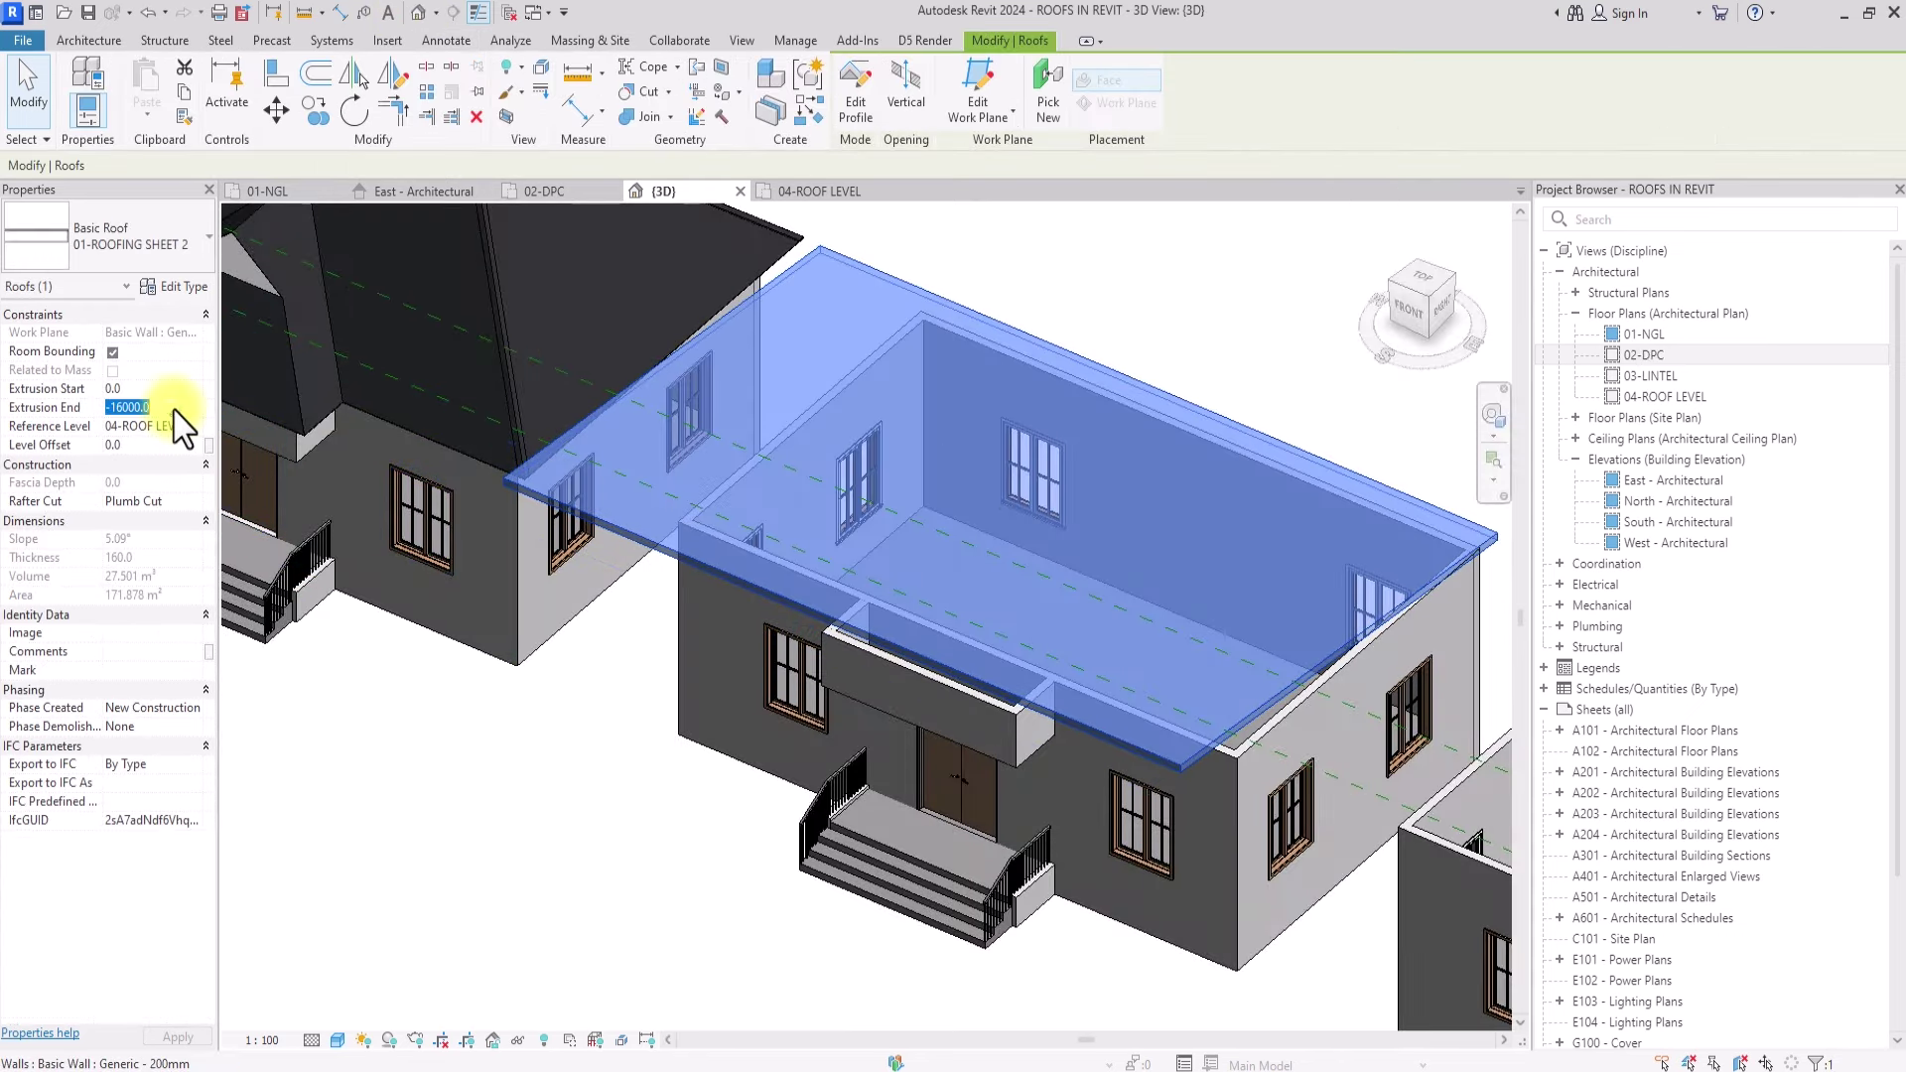
type("-")
type("13200")
key("Return")
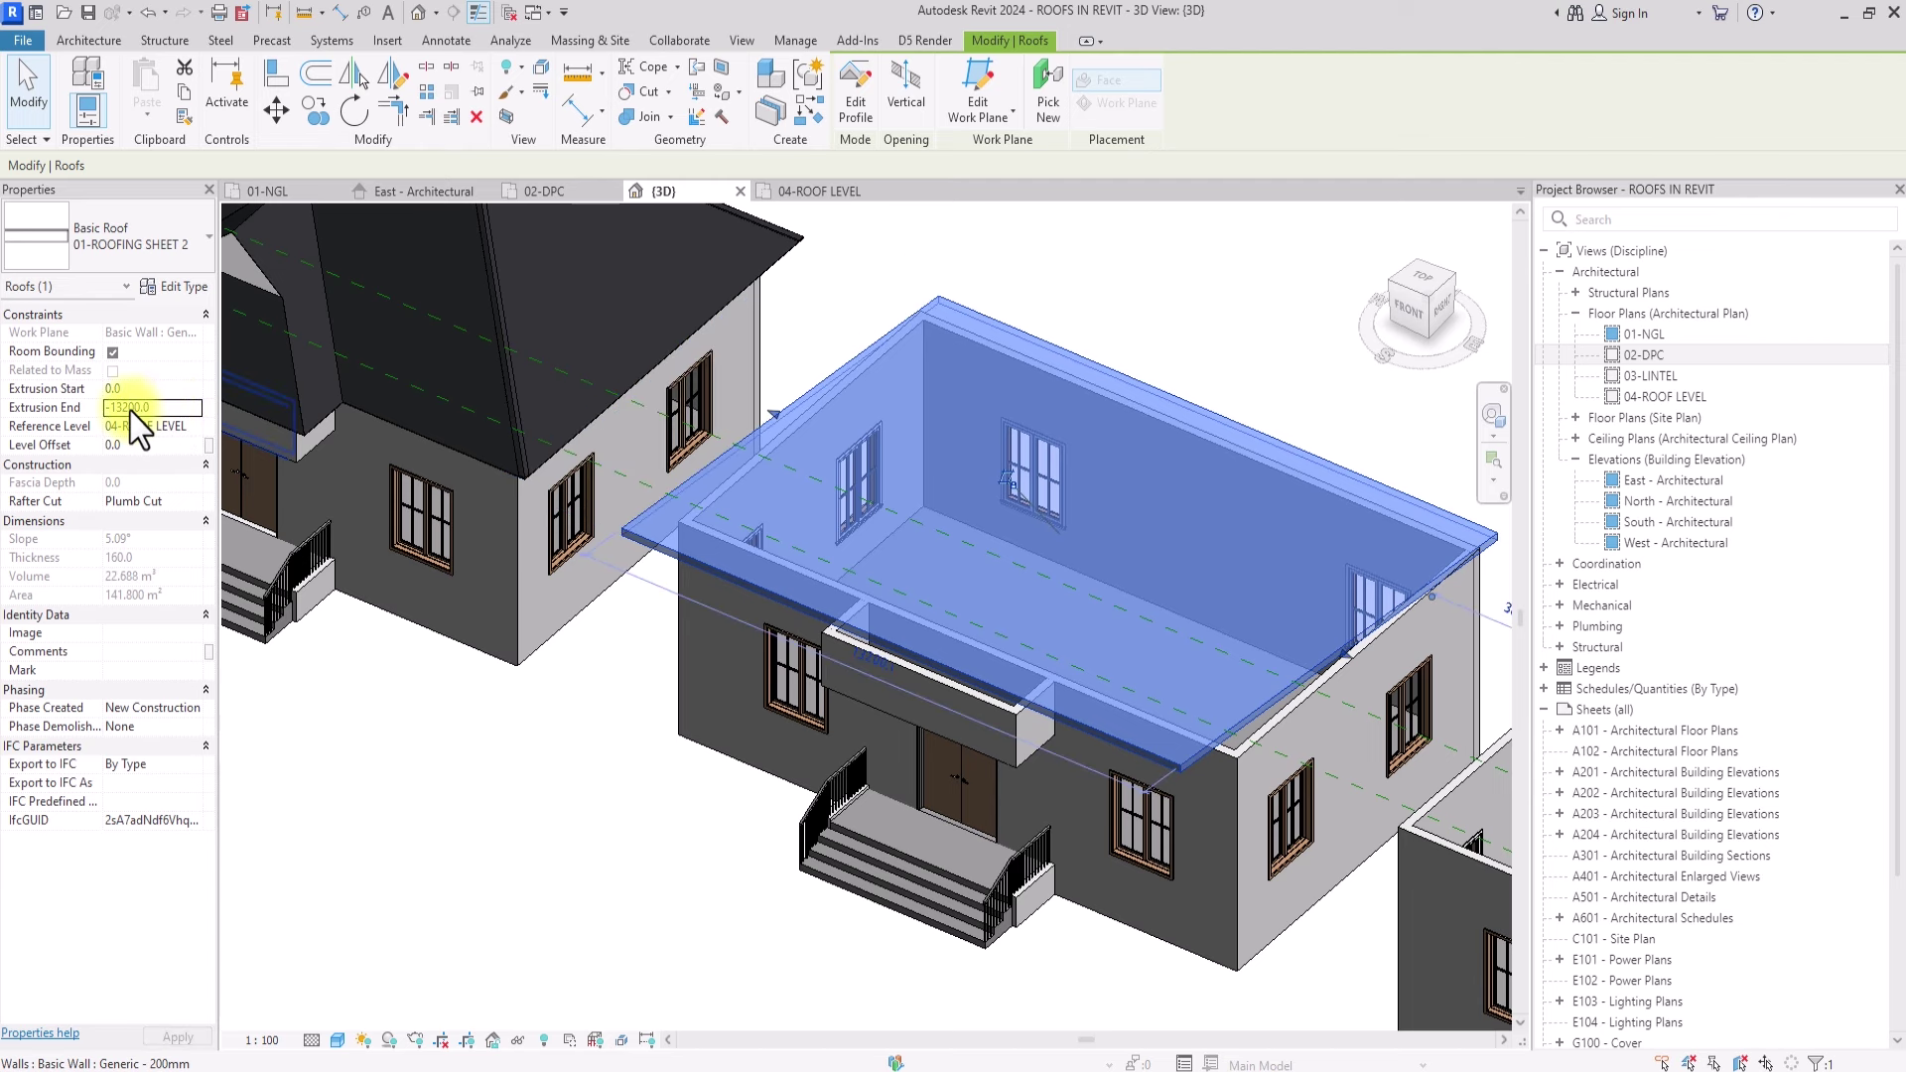
Step: Set the extruded roof's extrusion start to 600 so that it overhangs the end wall, and look at the result from the front
left_click(133, 408)
left_click(119, 388)
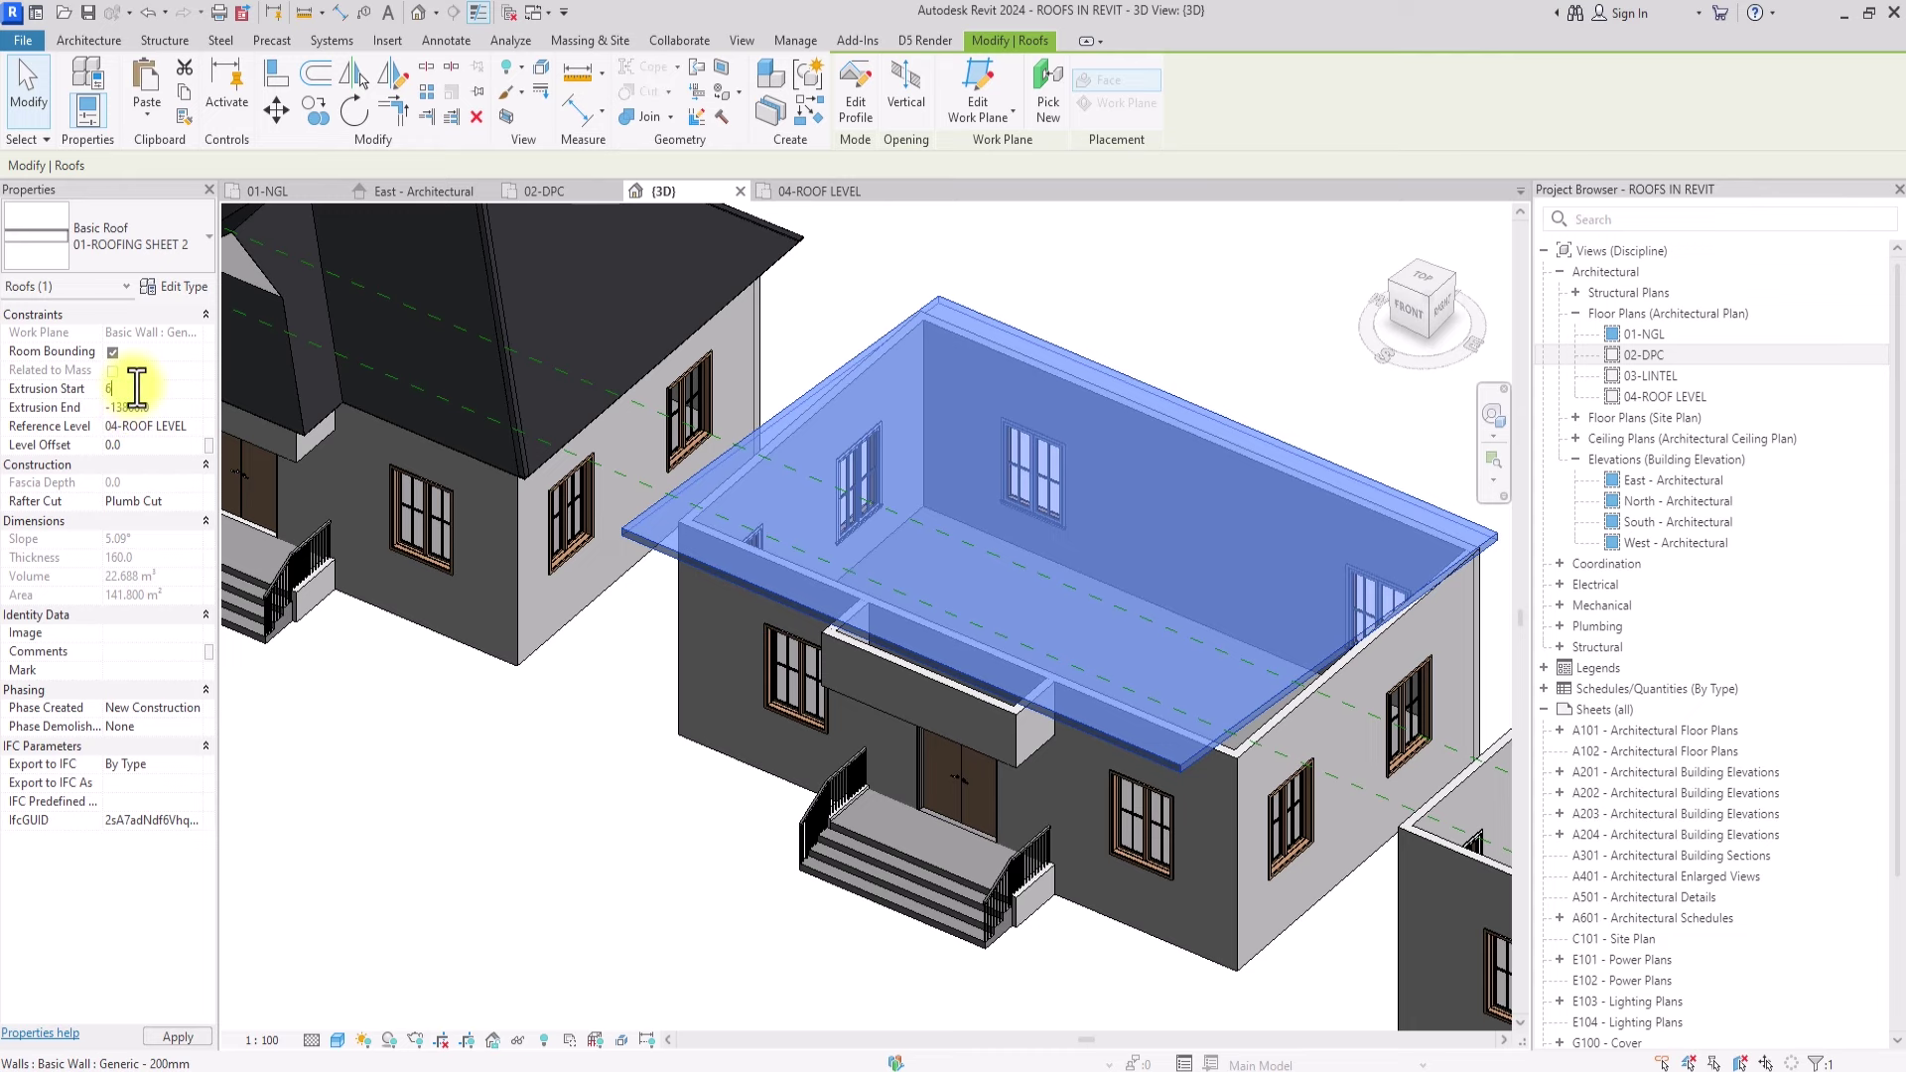
left_click(1187, 264)
left_click(1414, 294)
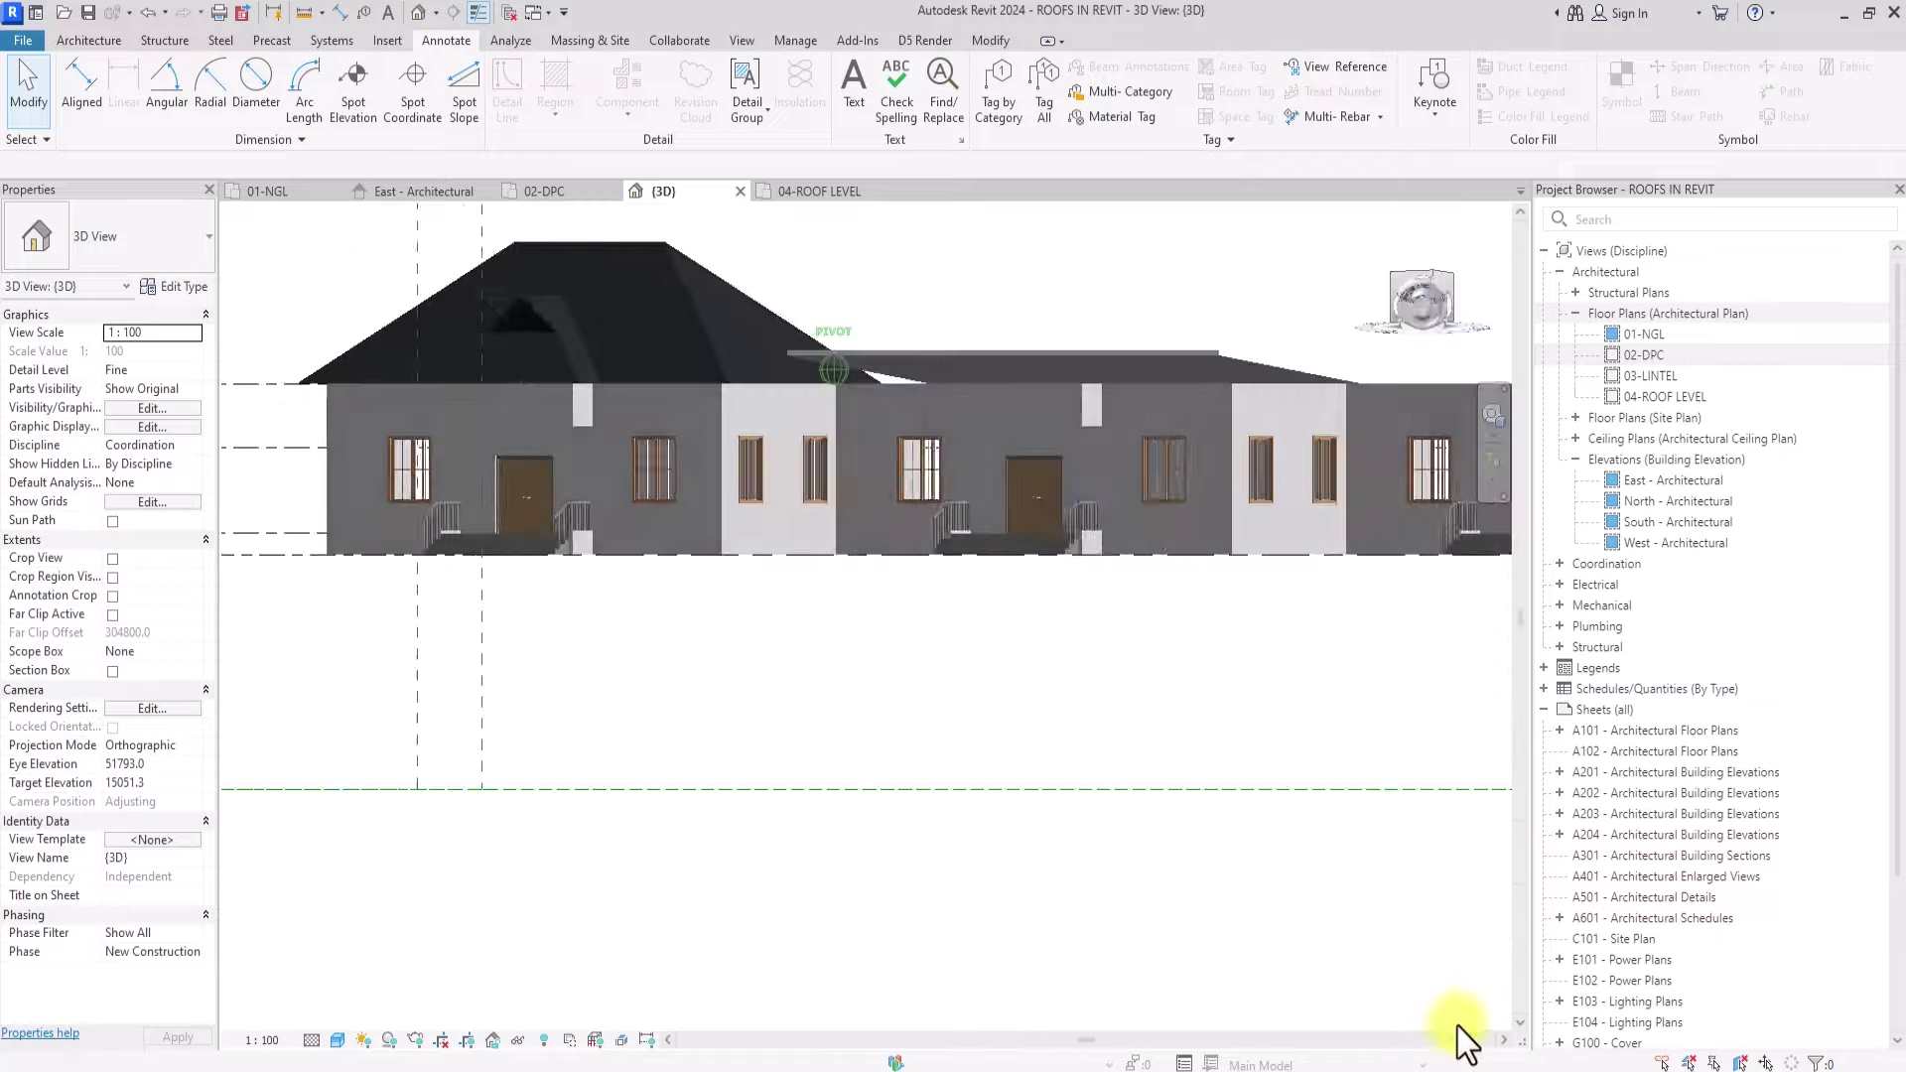
left_click_drag(1457, 1028, 328, 248)
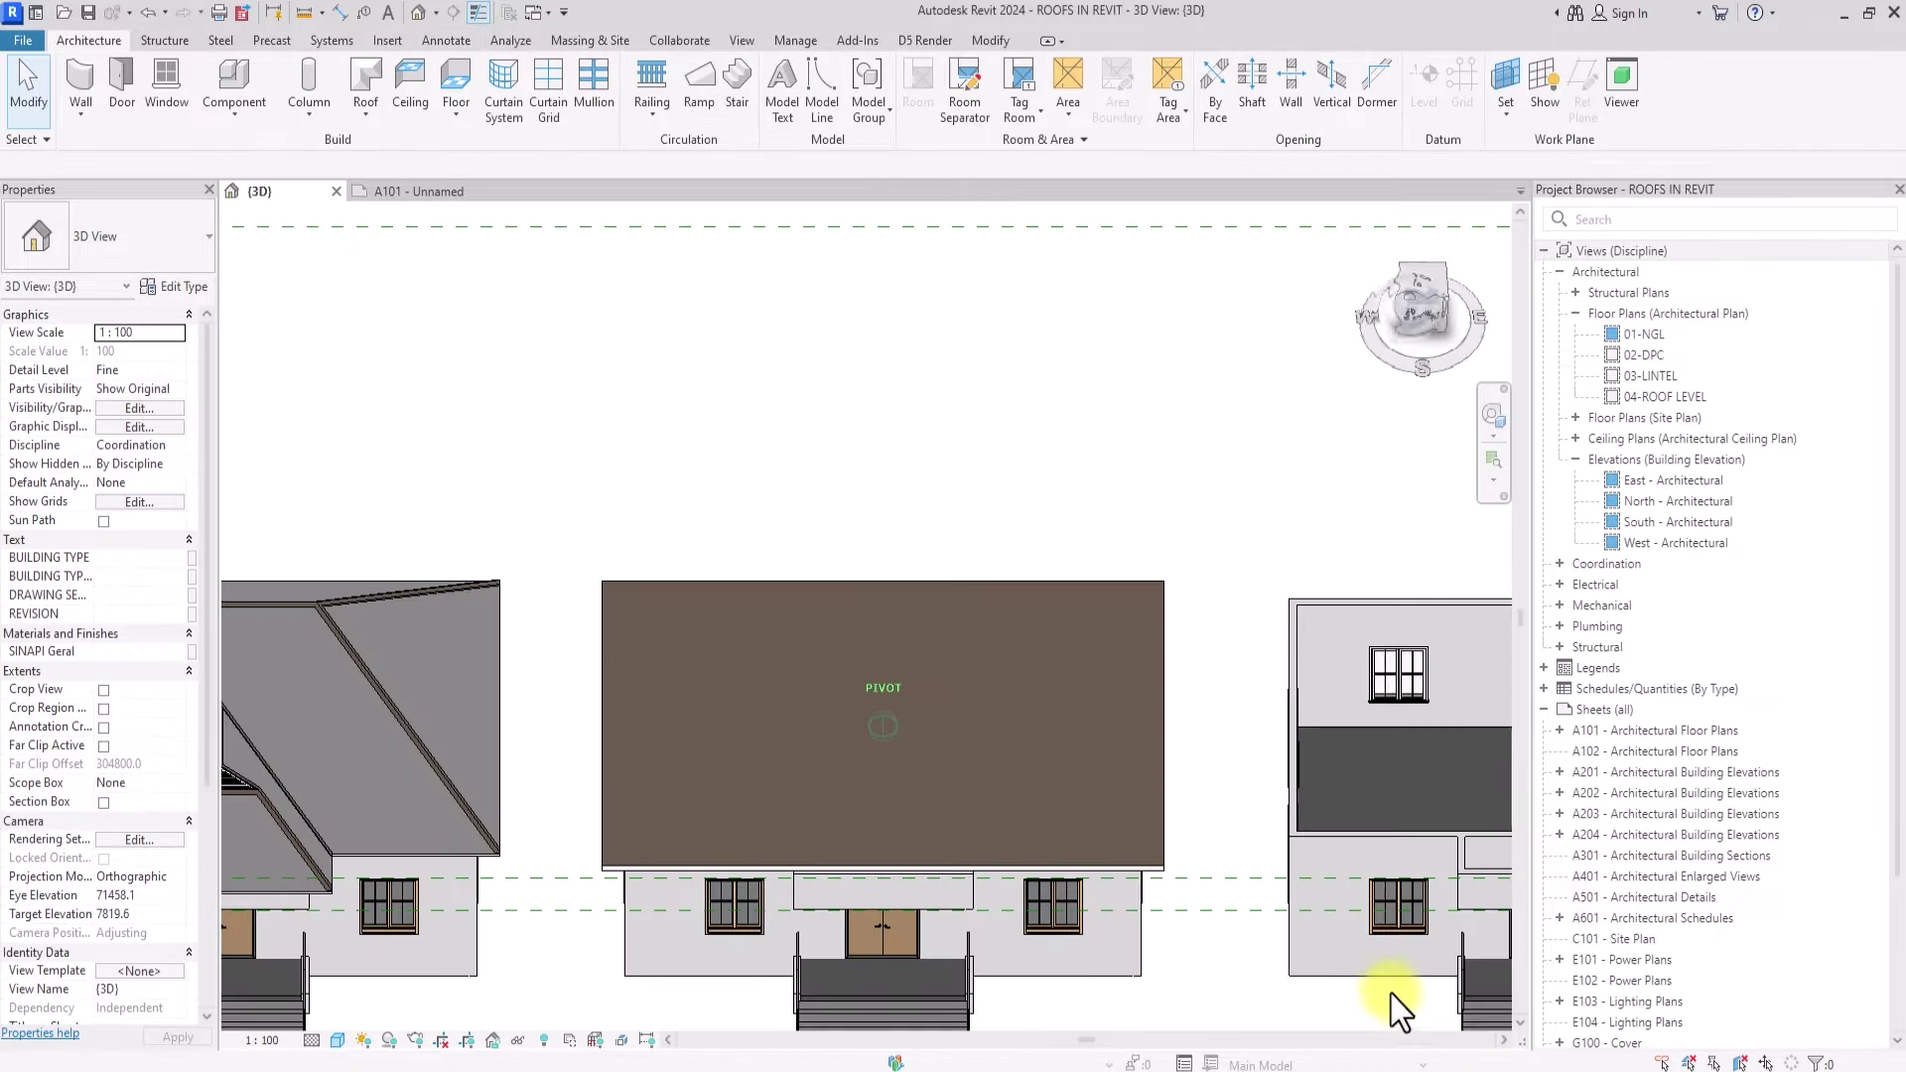
Step: Select the middle building's extruded roof and display it from the top in Wireframe style
middle_click_drag(1391, 992, 1256, 834, "shift")
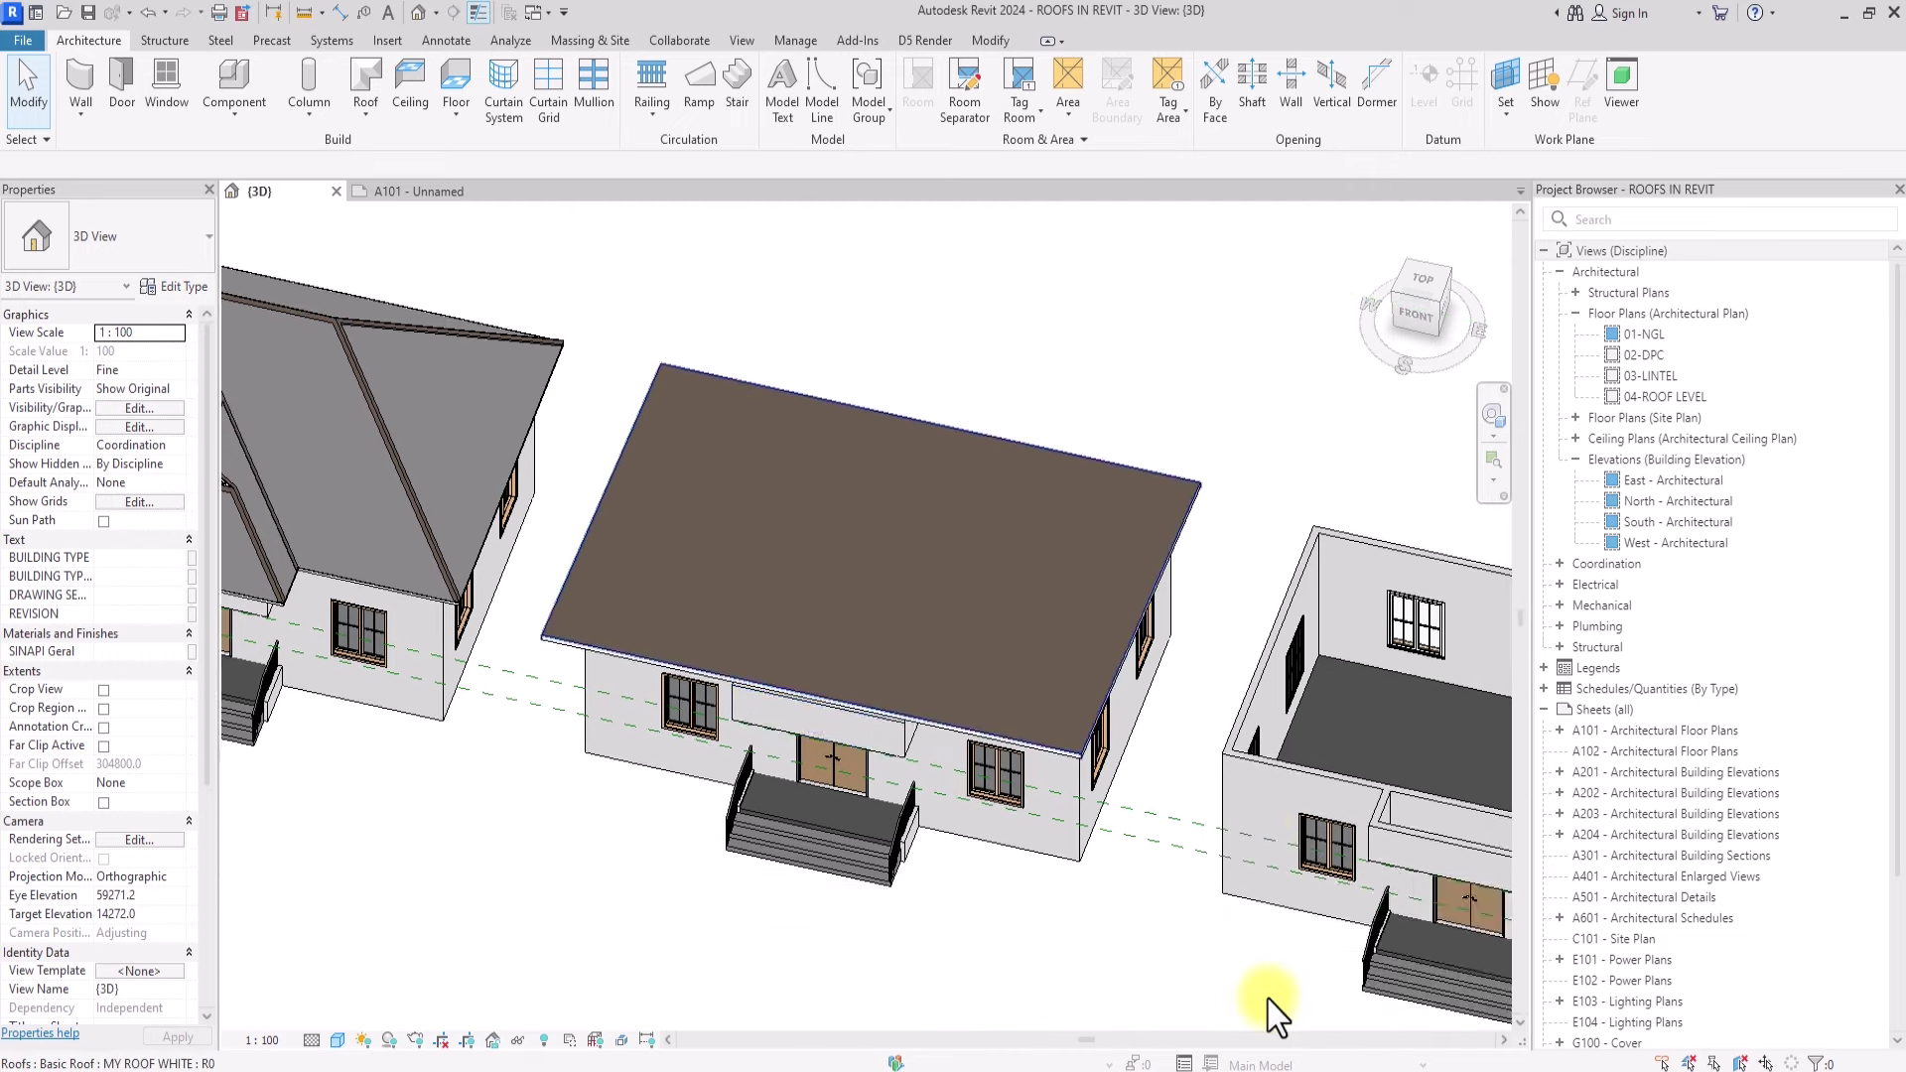
scroll(1267, 999, "up", 2)
left_click(1000, 741)
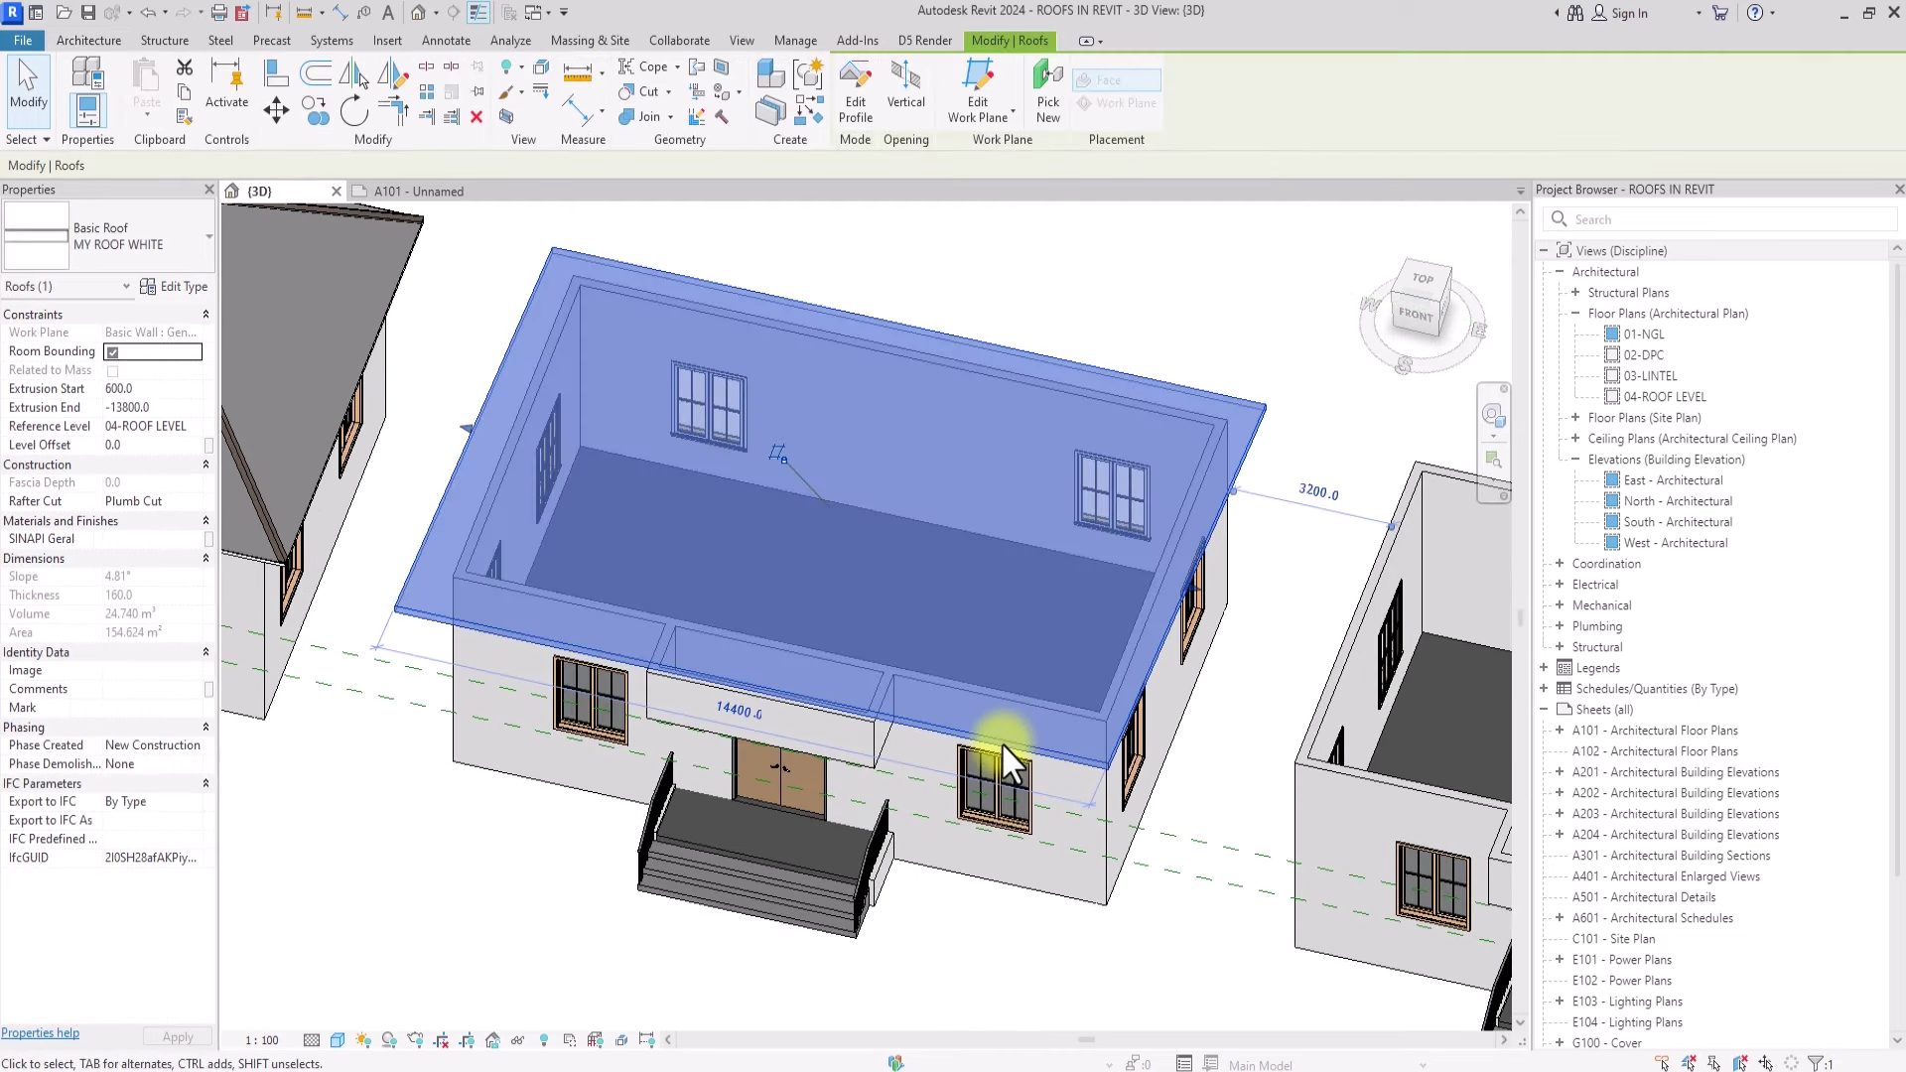
mouse_move(1397, 327)
left_mouse_down()
mouse_move(1202, 409)
mouse_move(1207, 434)
mouse_move(1505, 320)
left_mouse_up()
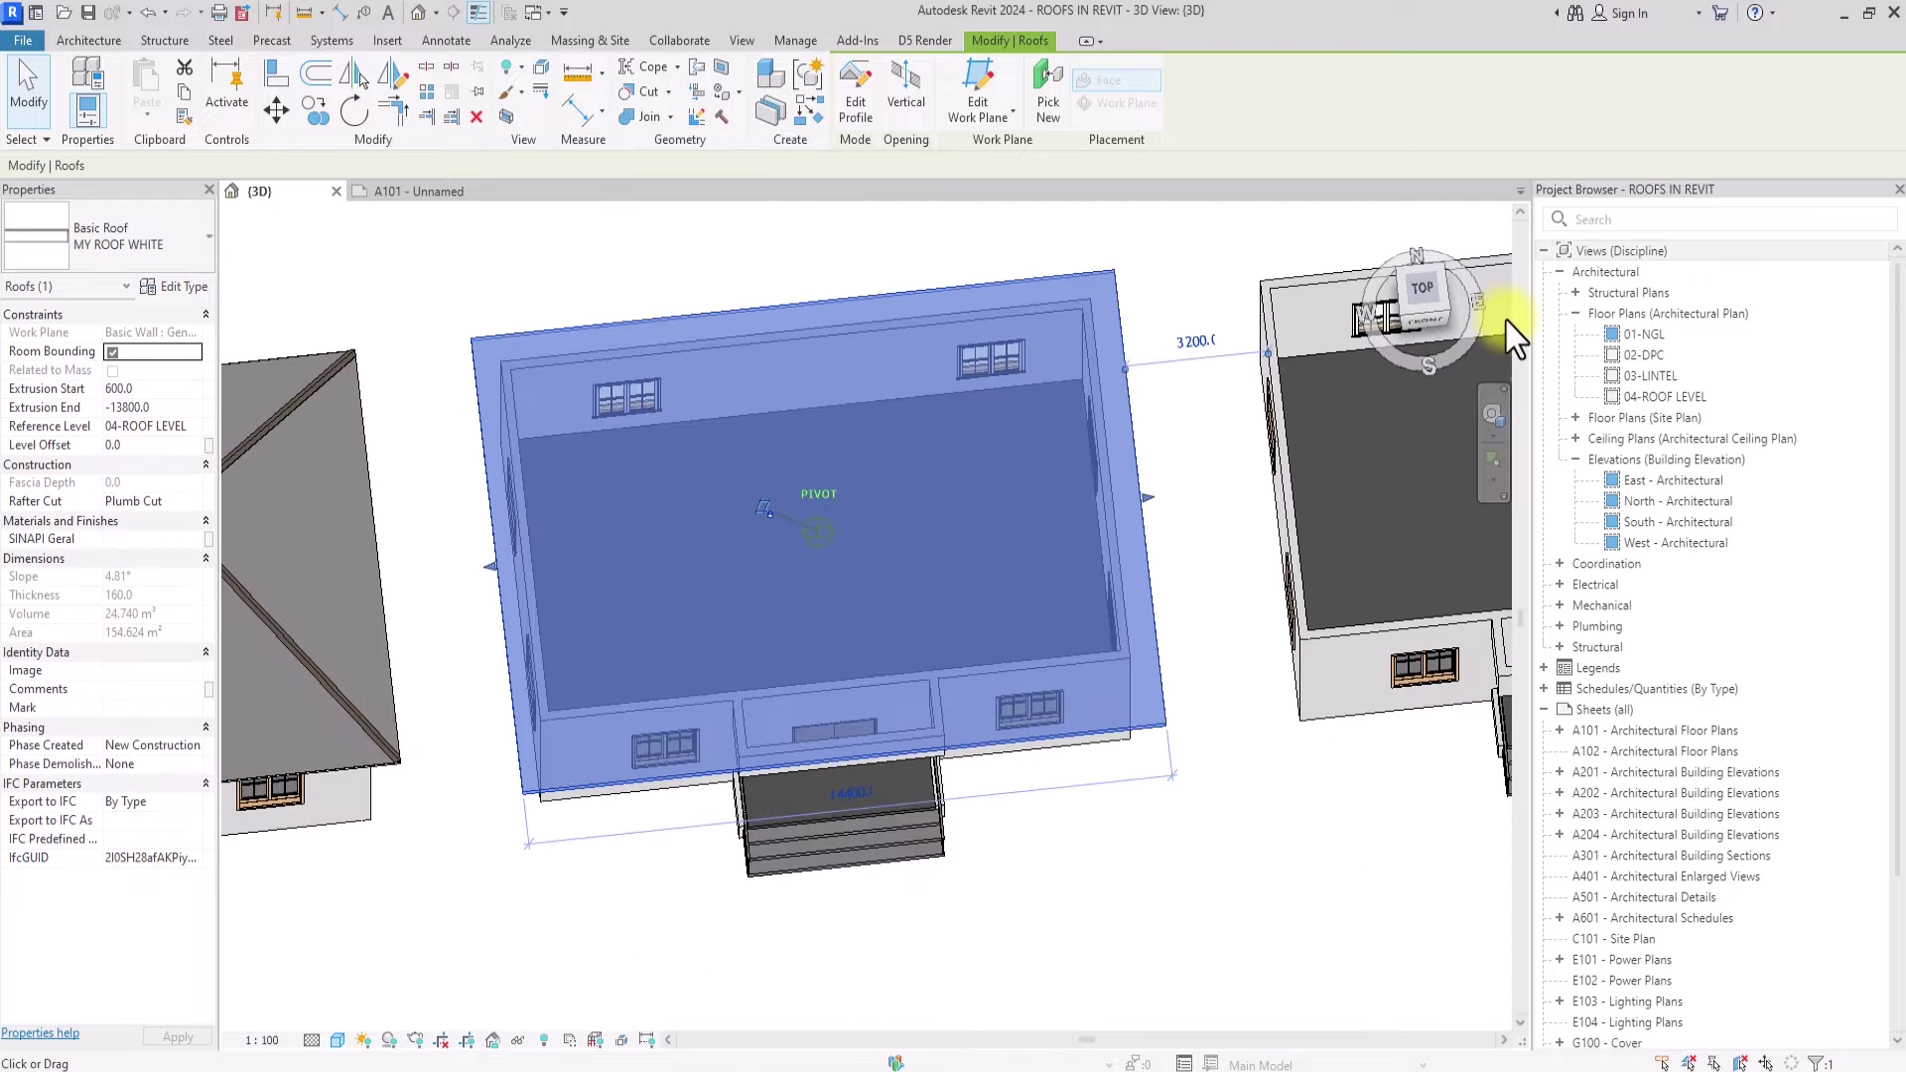
left_click(1422, 288)
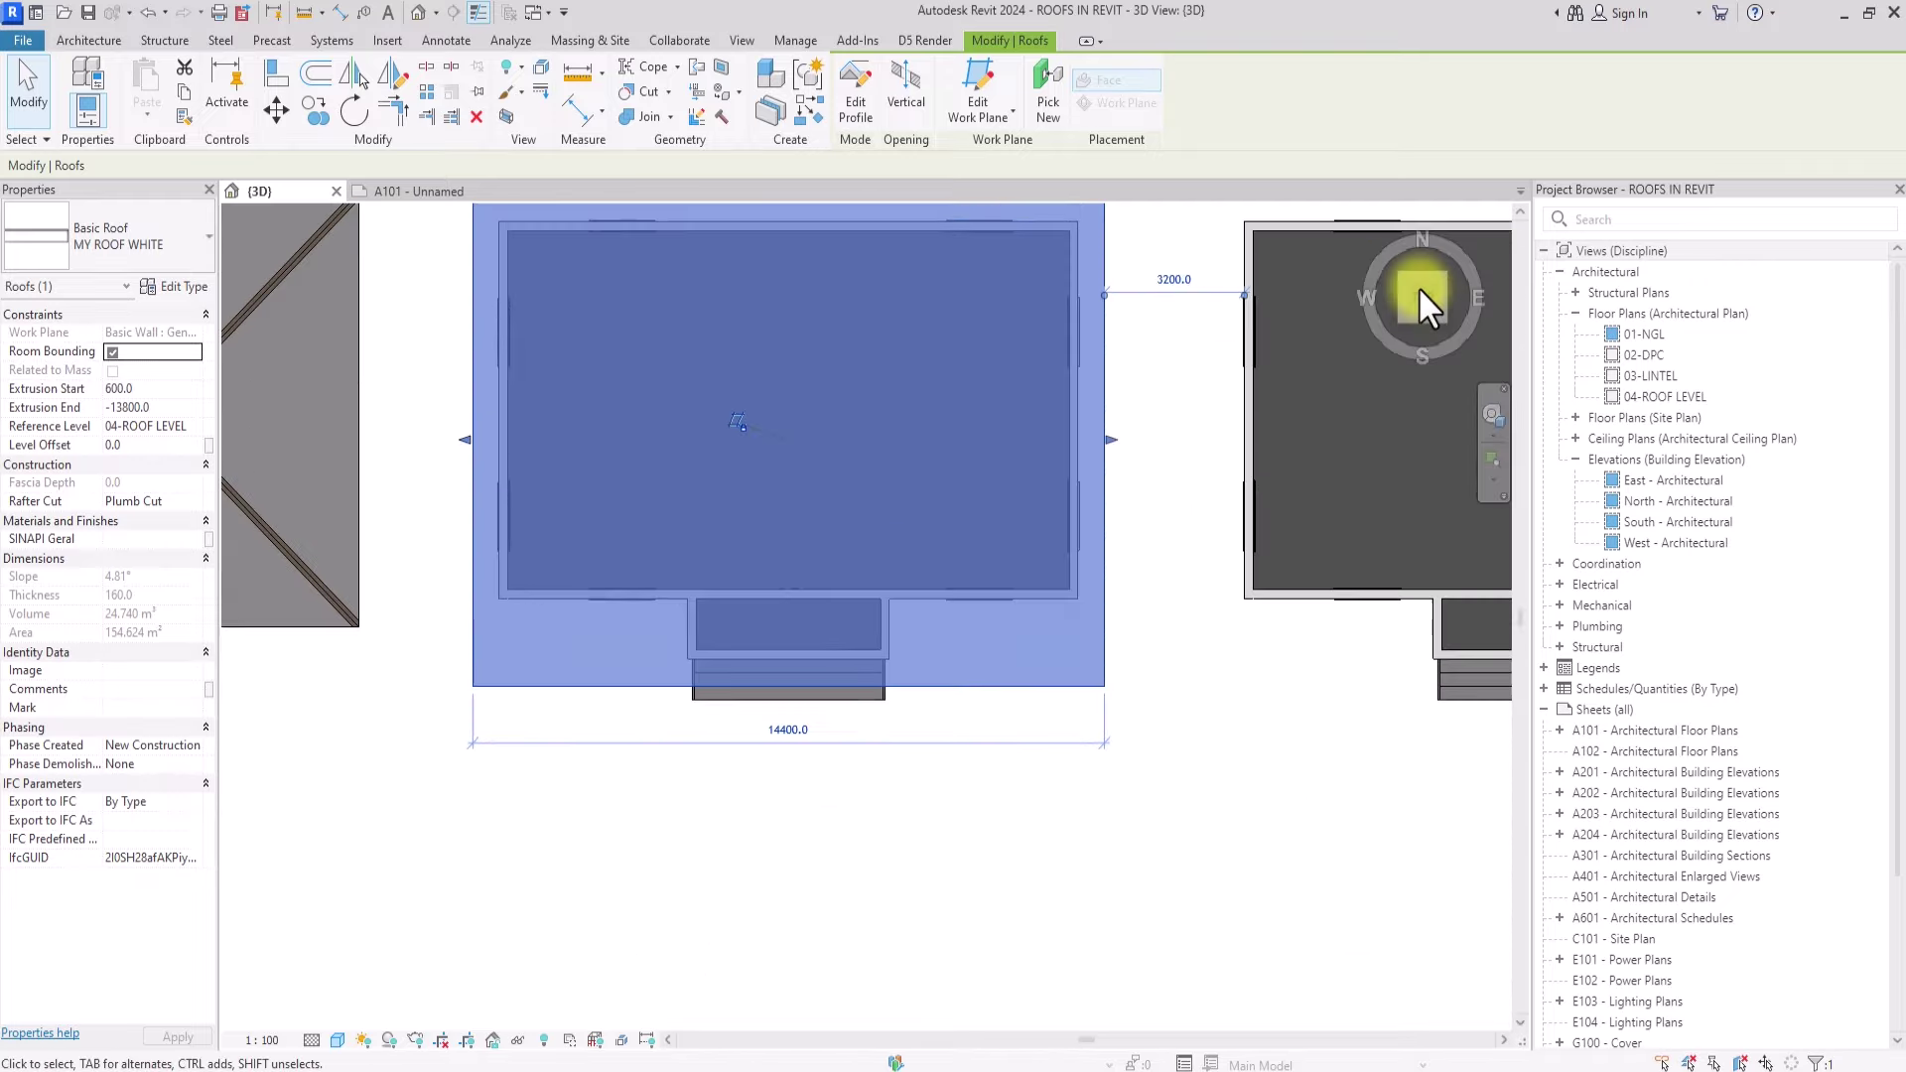
left_click(334, 1041)
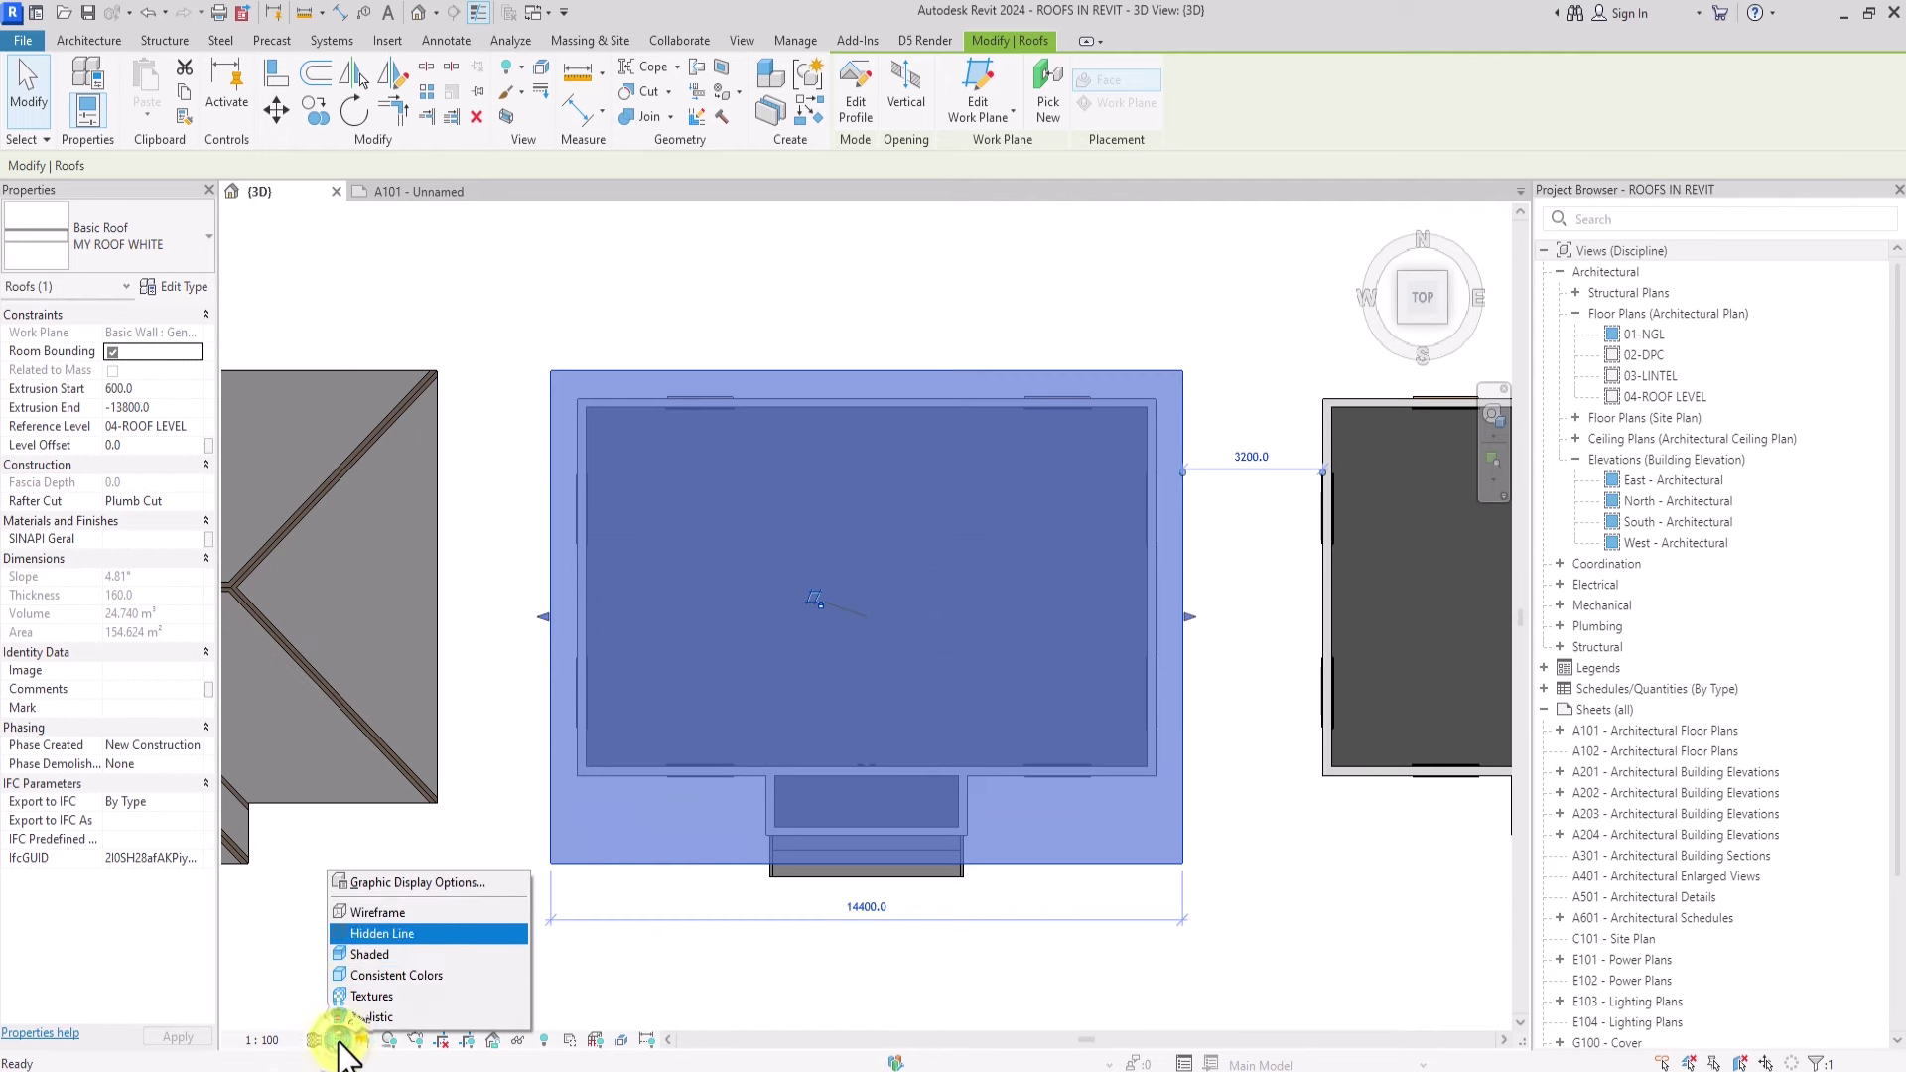
left_click(384, 921)
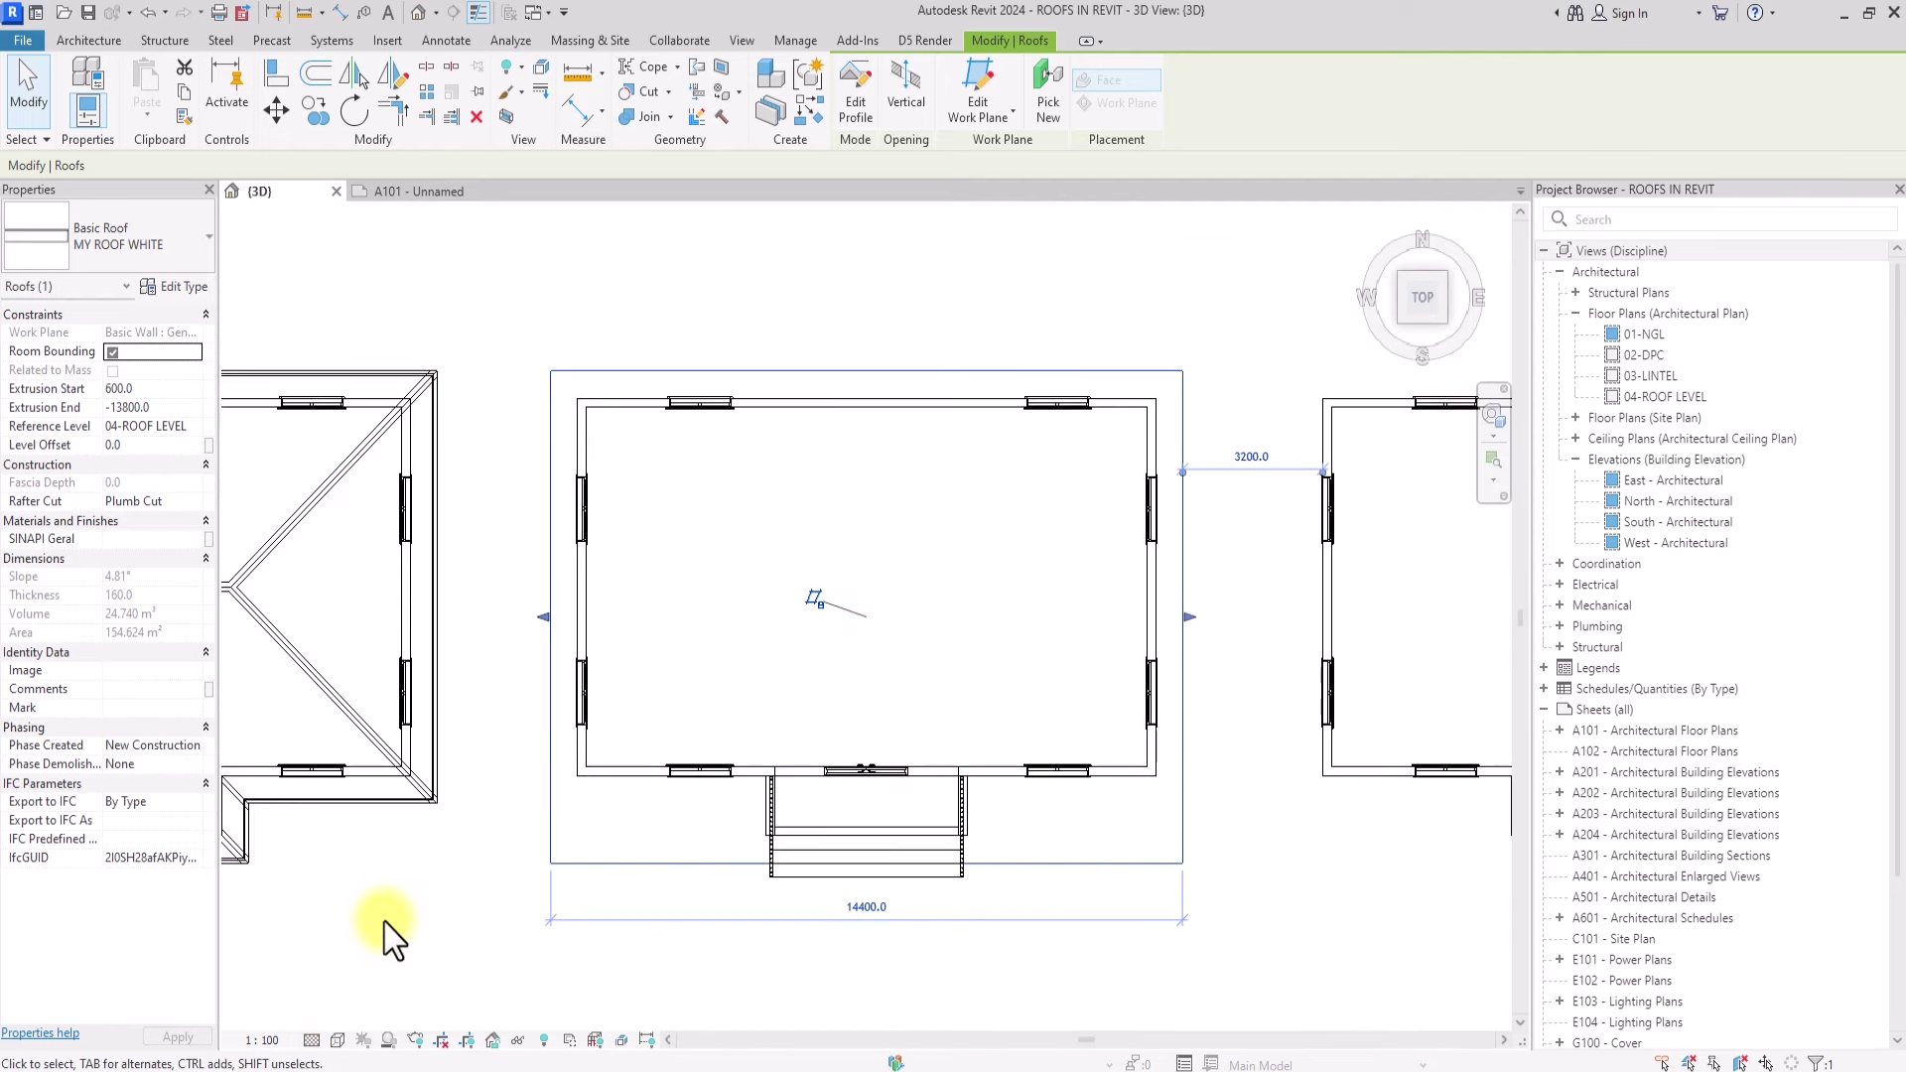
middle_click(384, 921)
Step: Start a Vertical opening sketch on the selected roof and delete the two stray lines at its front corner
left_click(791, 299)
left_click(760, 378)
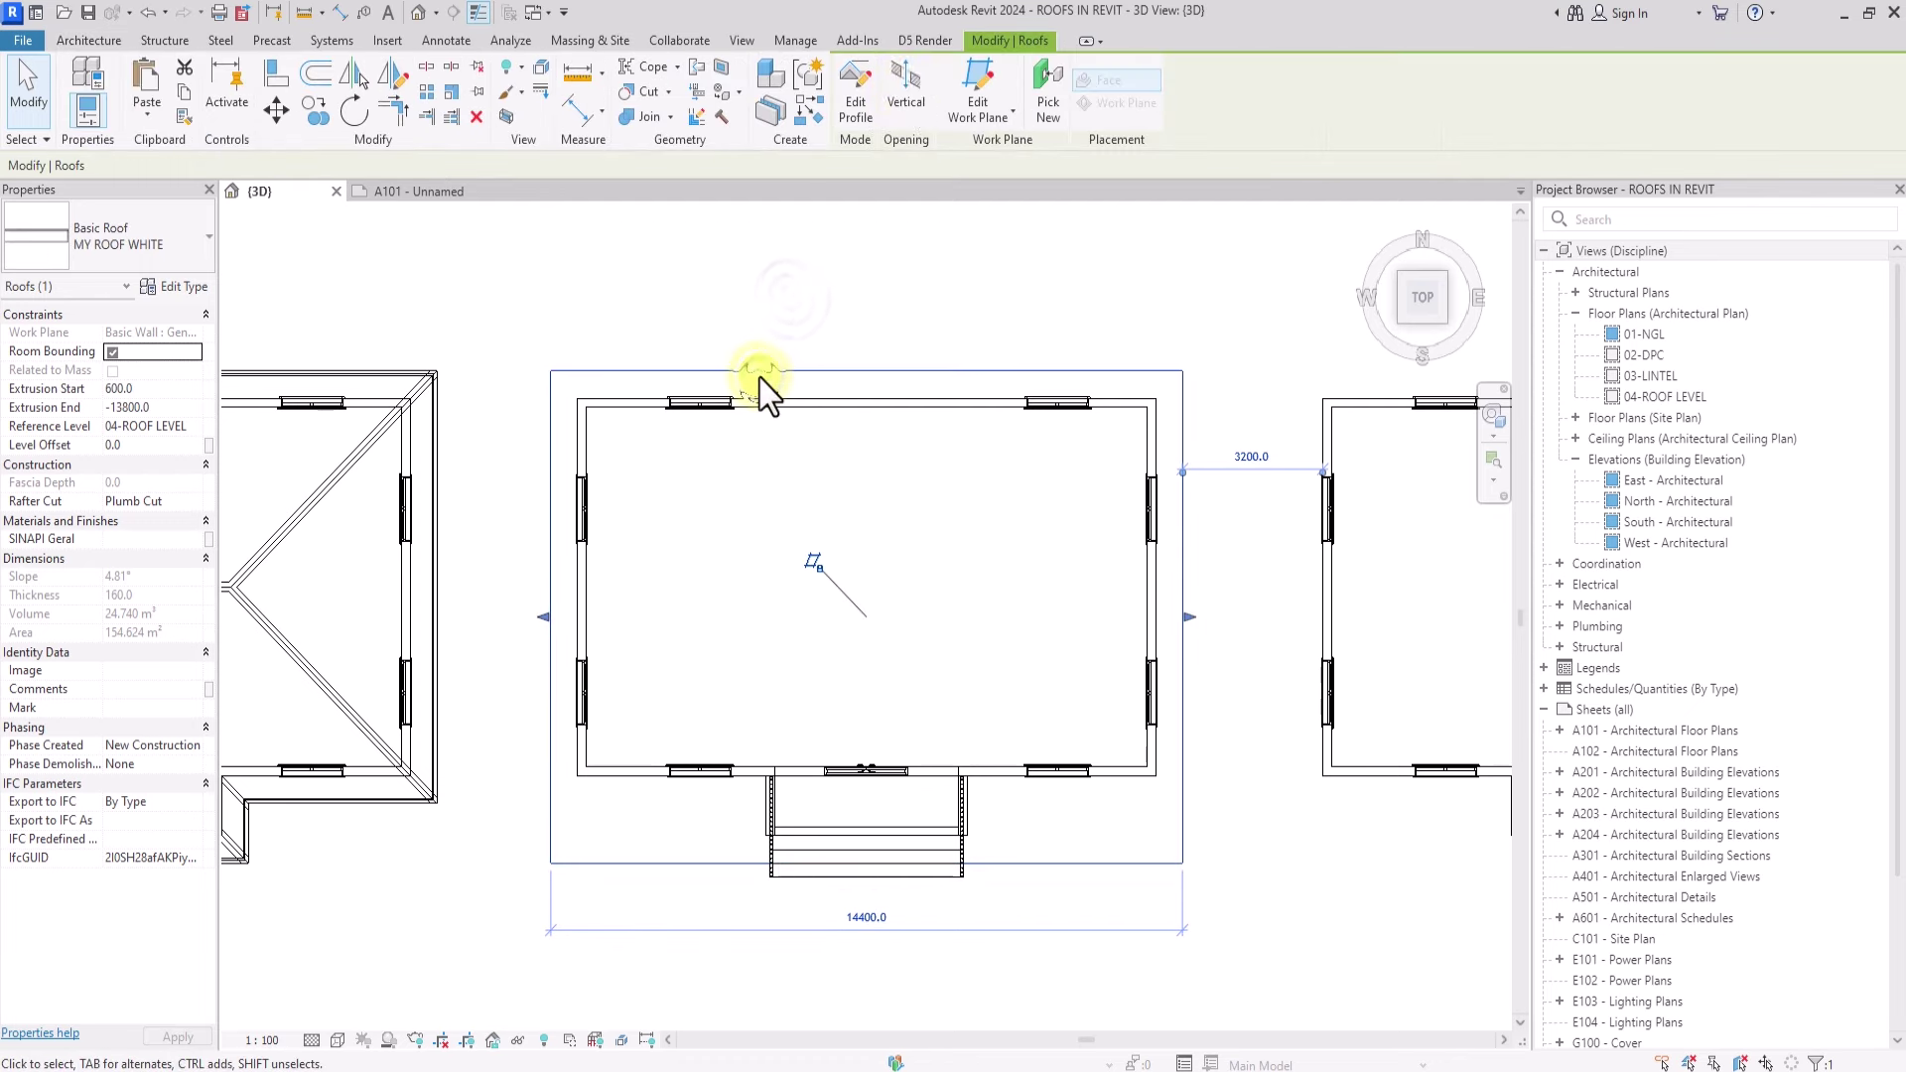
left_click(902, 89)
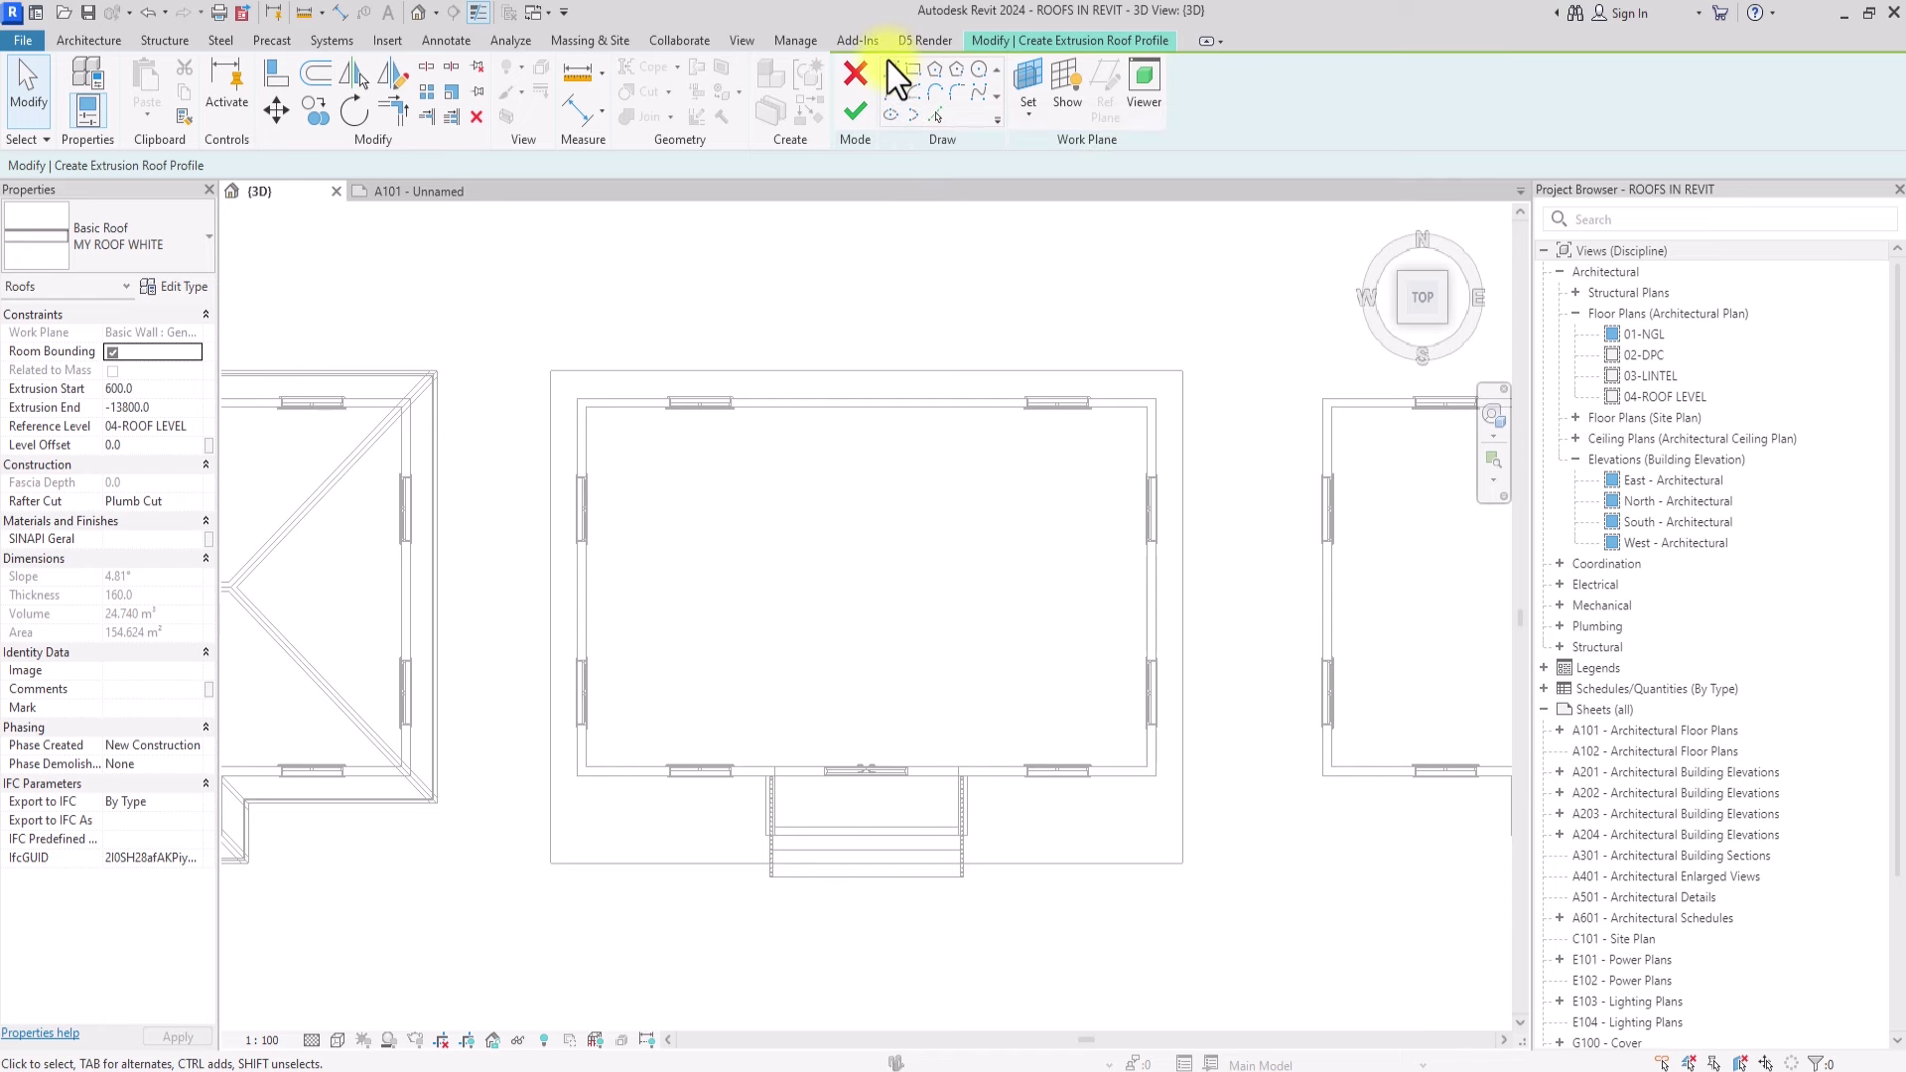
scroll(526, 893, "up", 2)
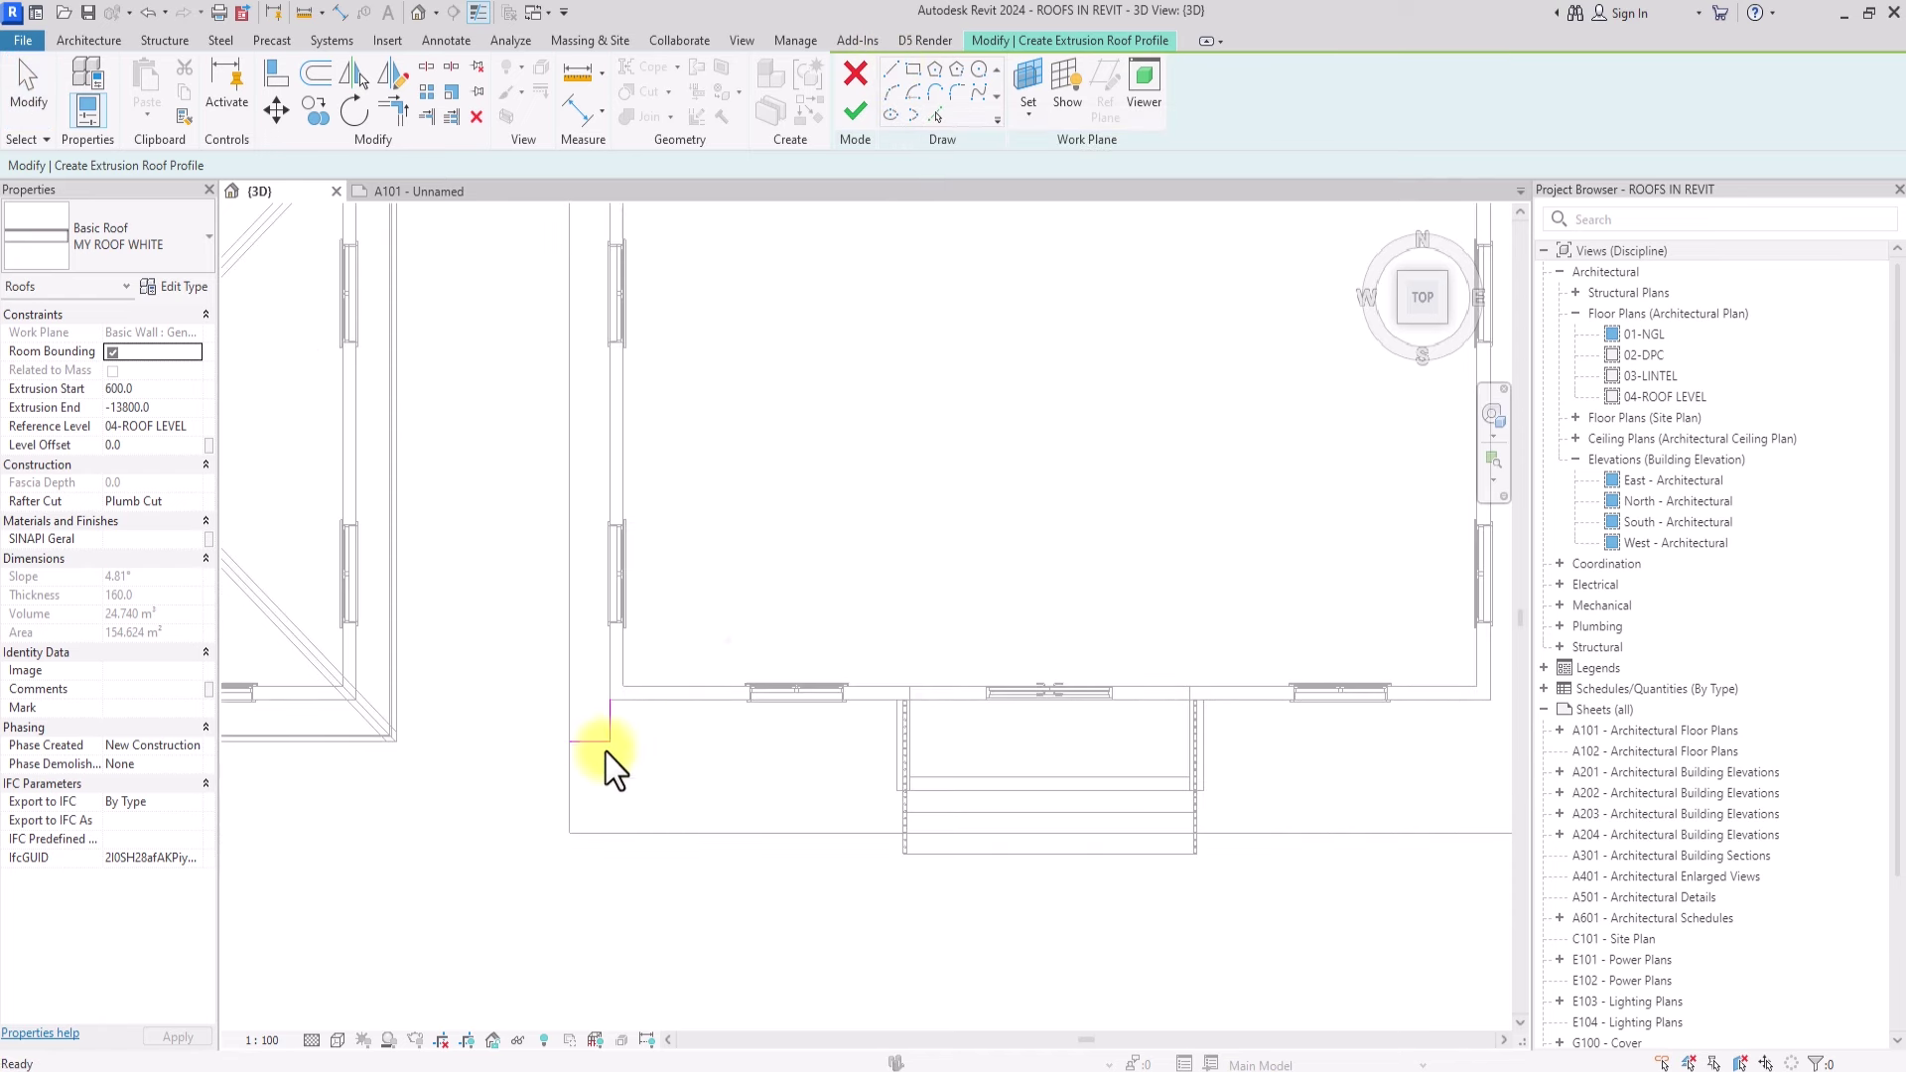
left_click_drag(560, 807, 390, 973)
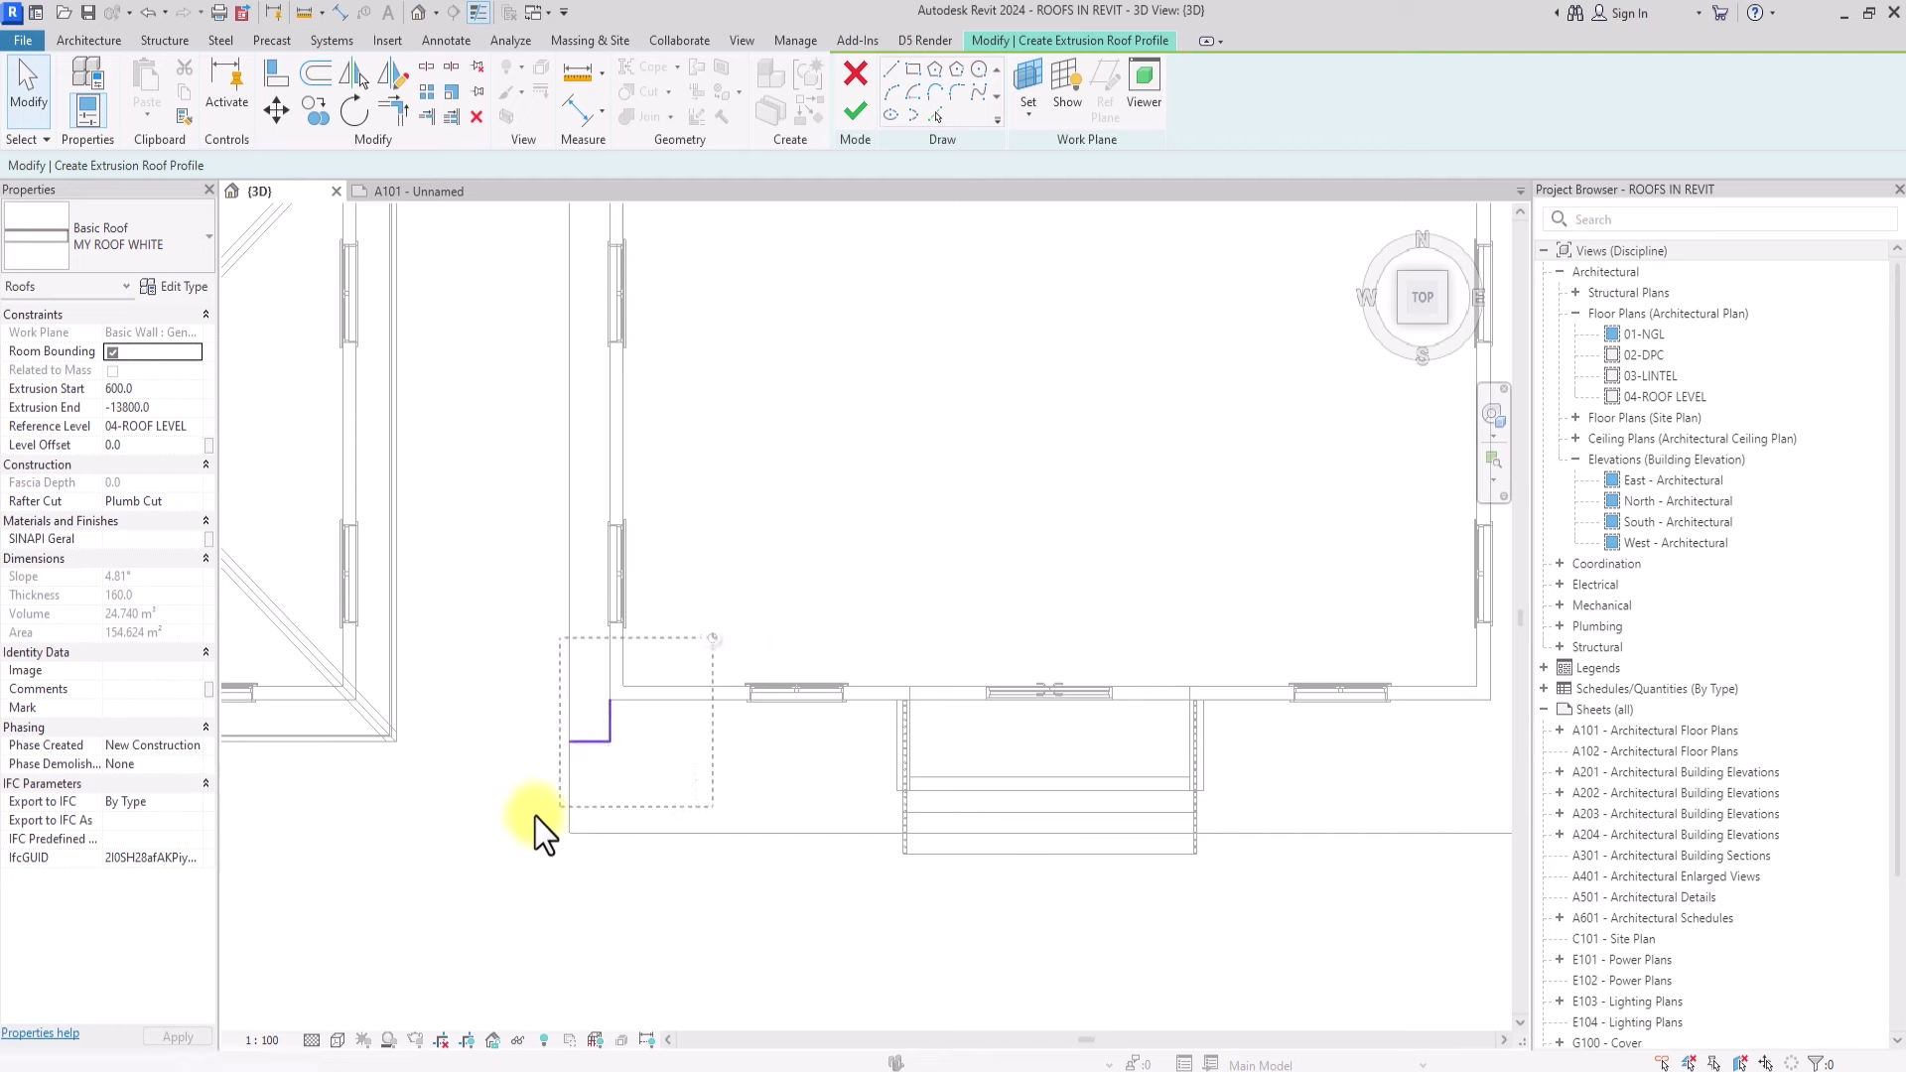
key("Delete")
Step: Pick the front wall's outer edge and the porch's outline edges as sketch lines for the vertical opening
left_click(933, 112)
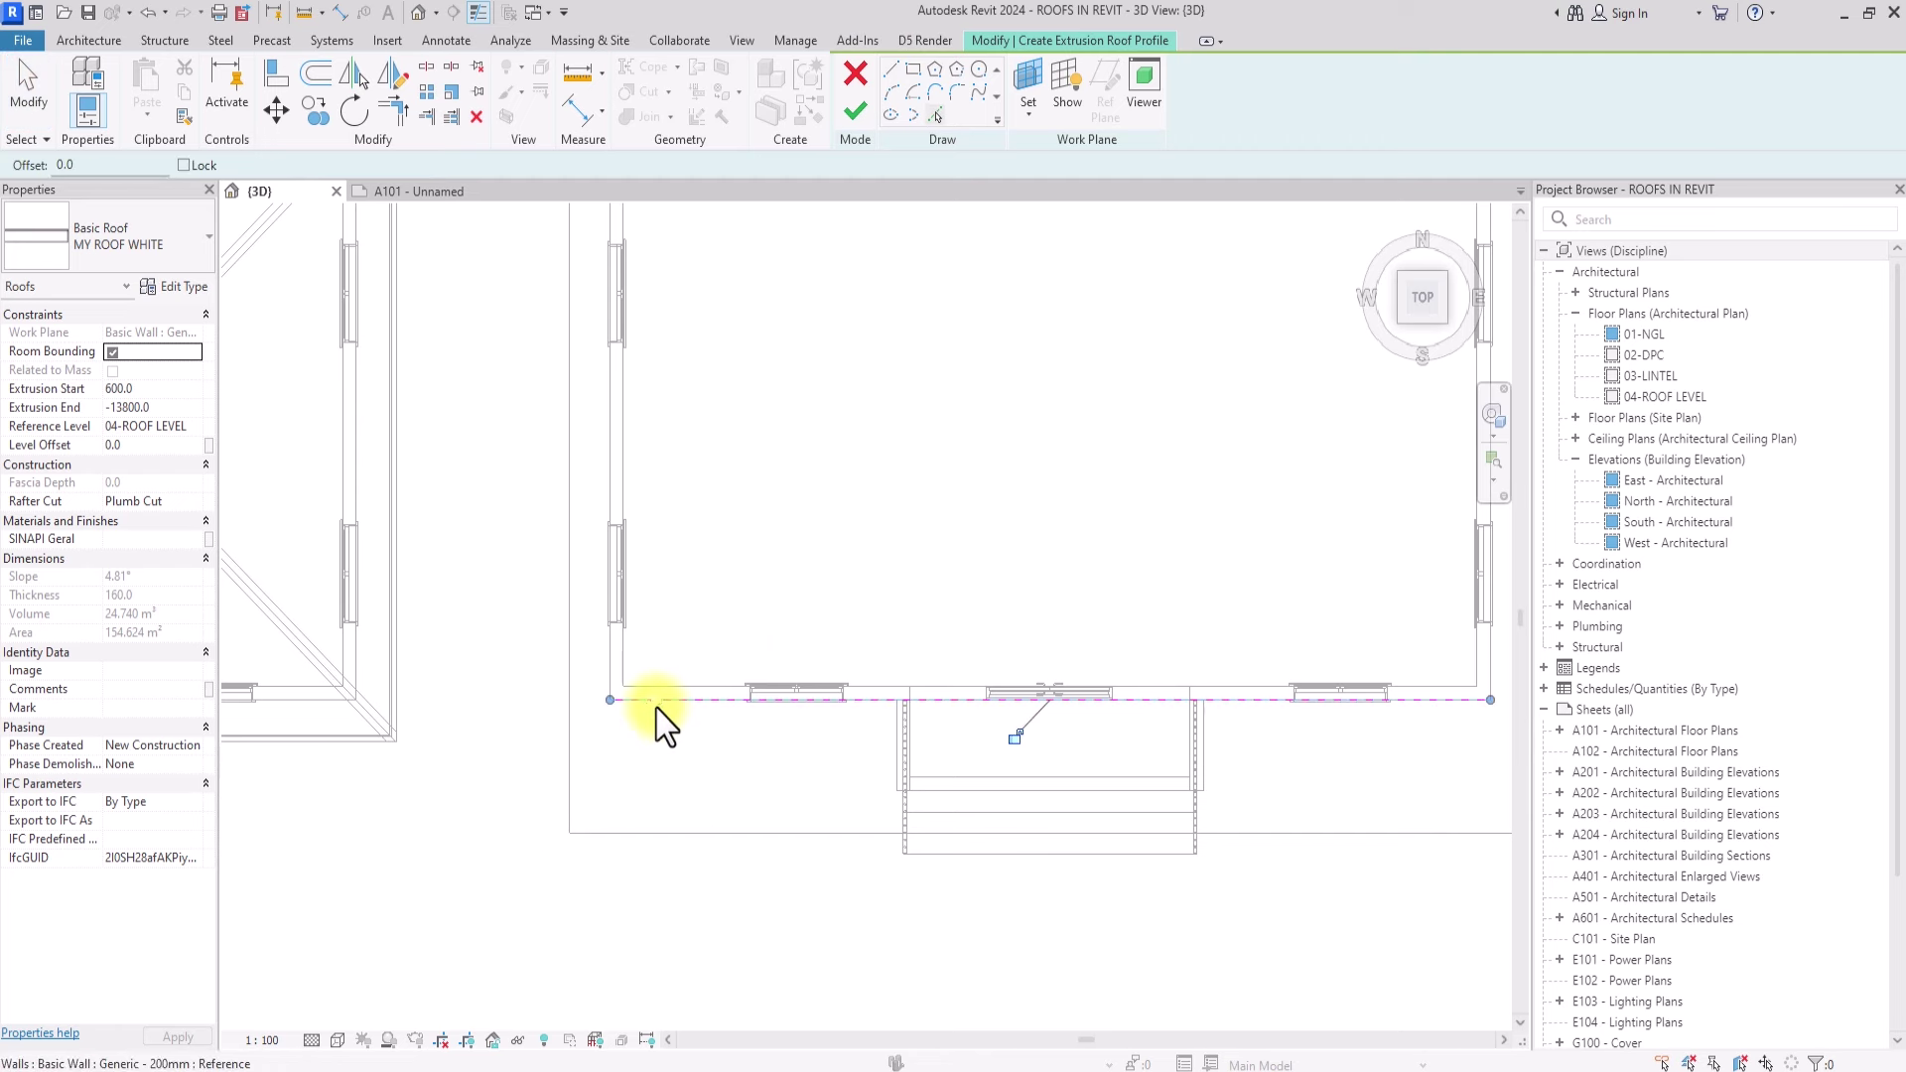
left_click(897, 749)
left_click(1042, 784)
scroll(1207, 759, "down", 1)
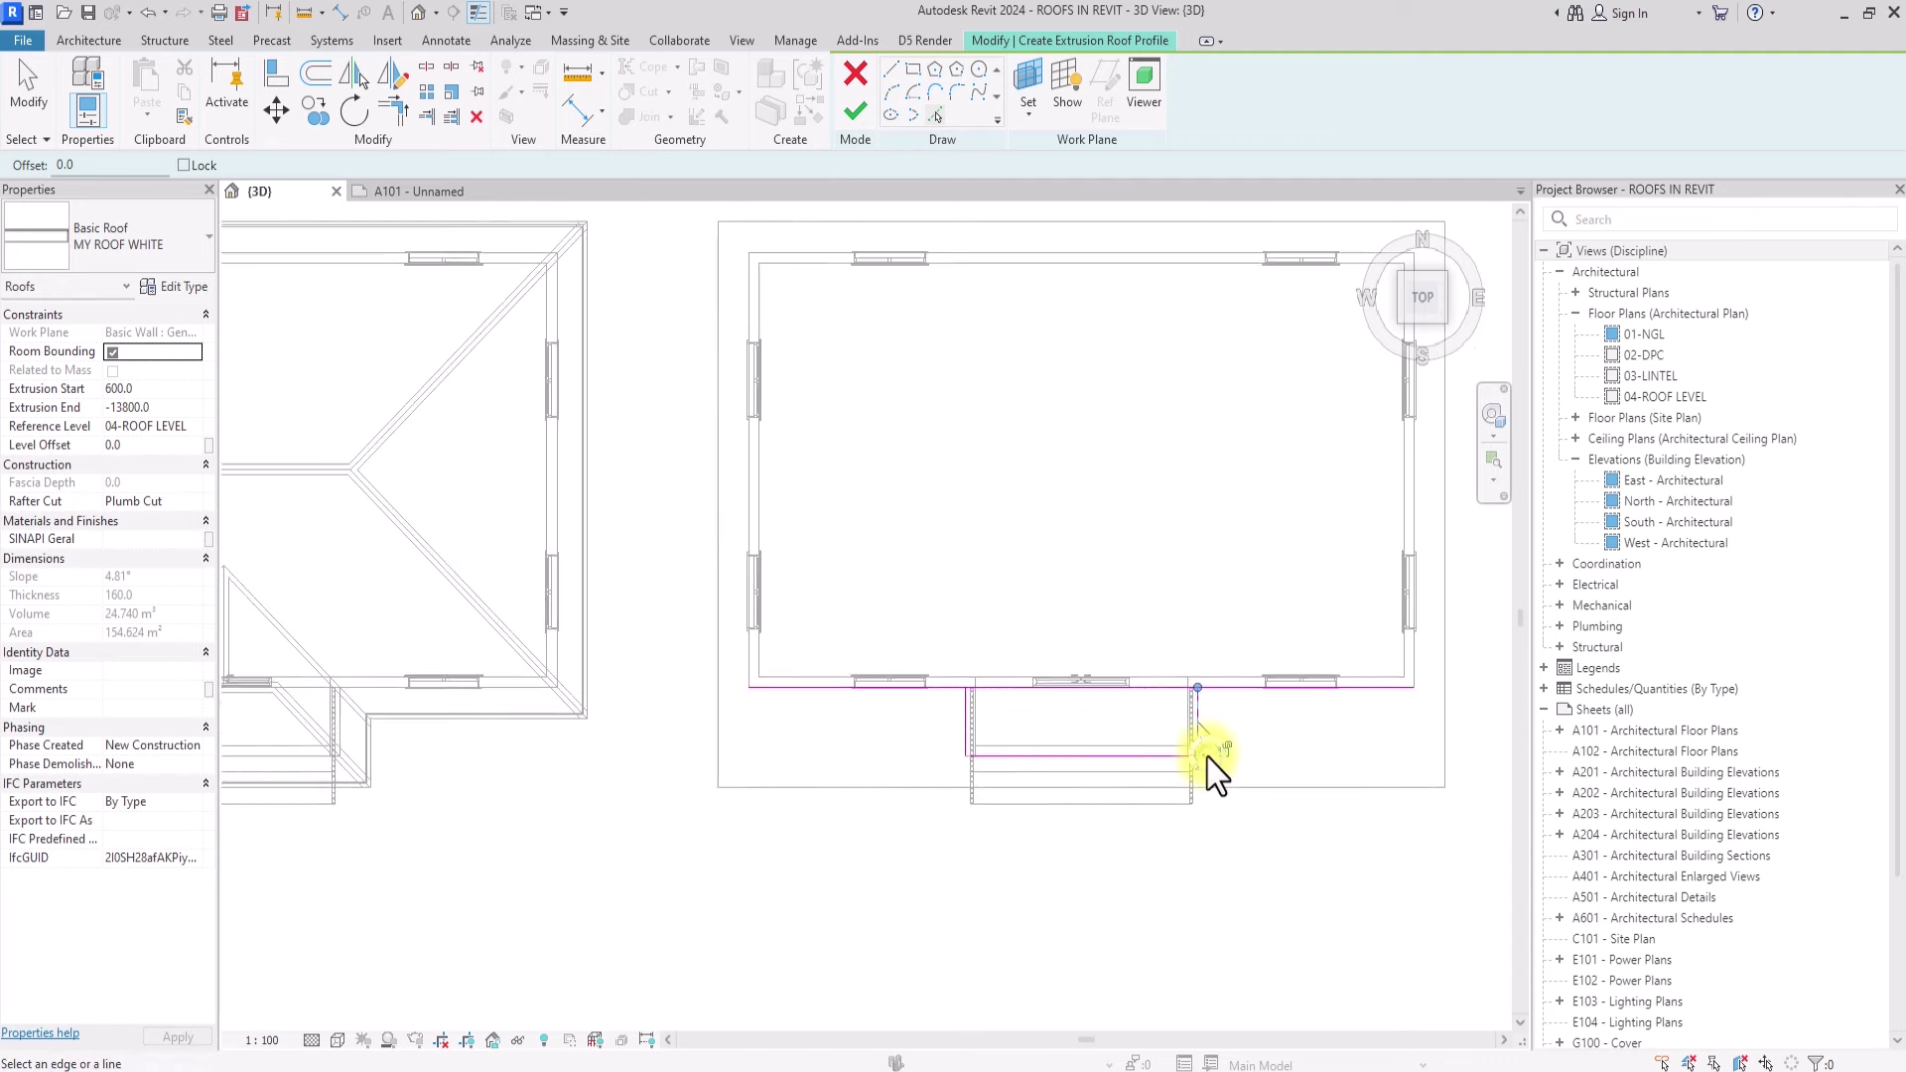
scroll(1207, 758, "down", 1)
Step: Split the front wall line between the porch sides and trim both halves to the porch side lines
left_click(426, 66)
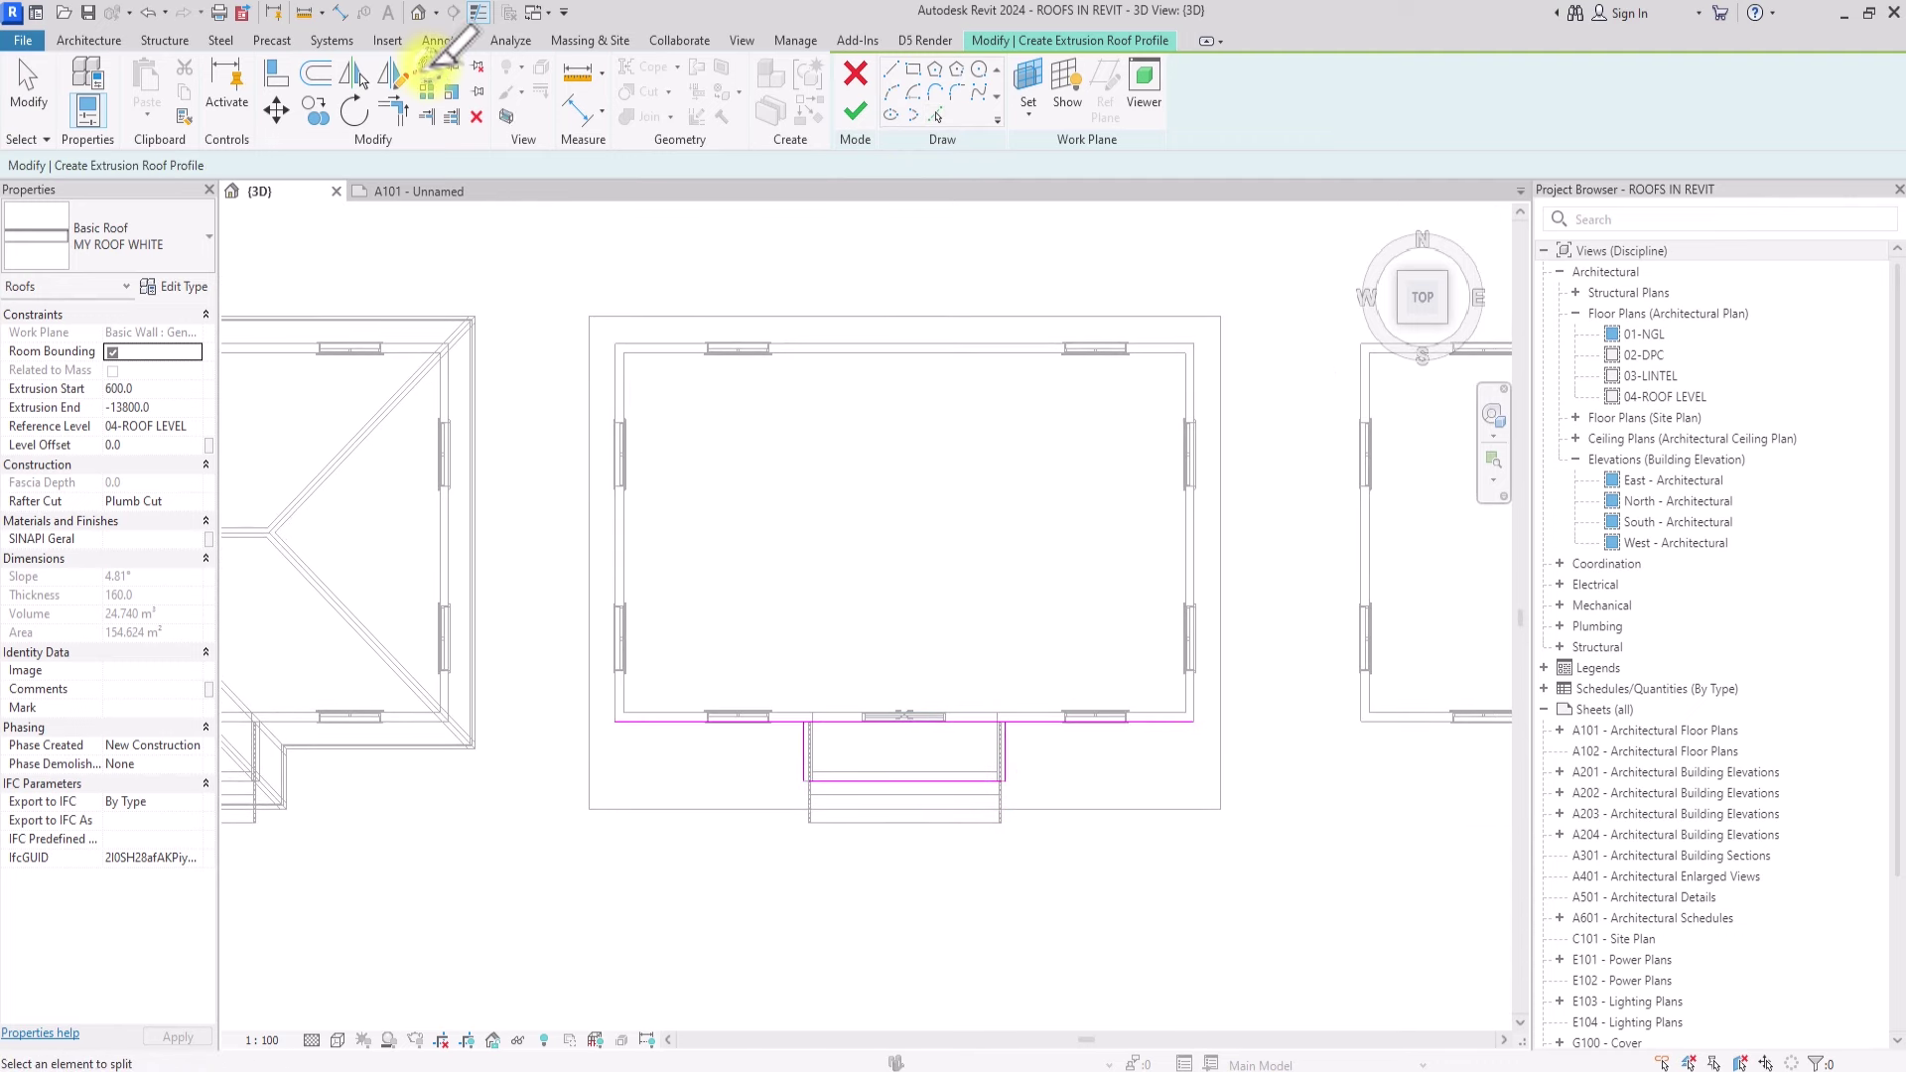
left_click(891, 720)
left_click(390, 113)
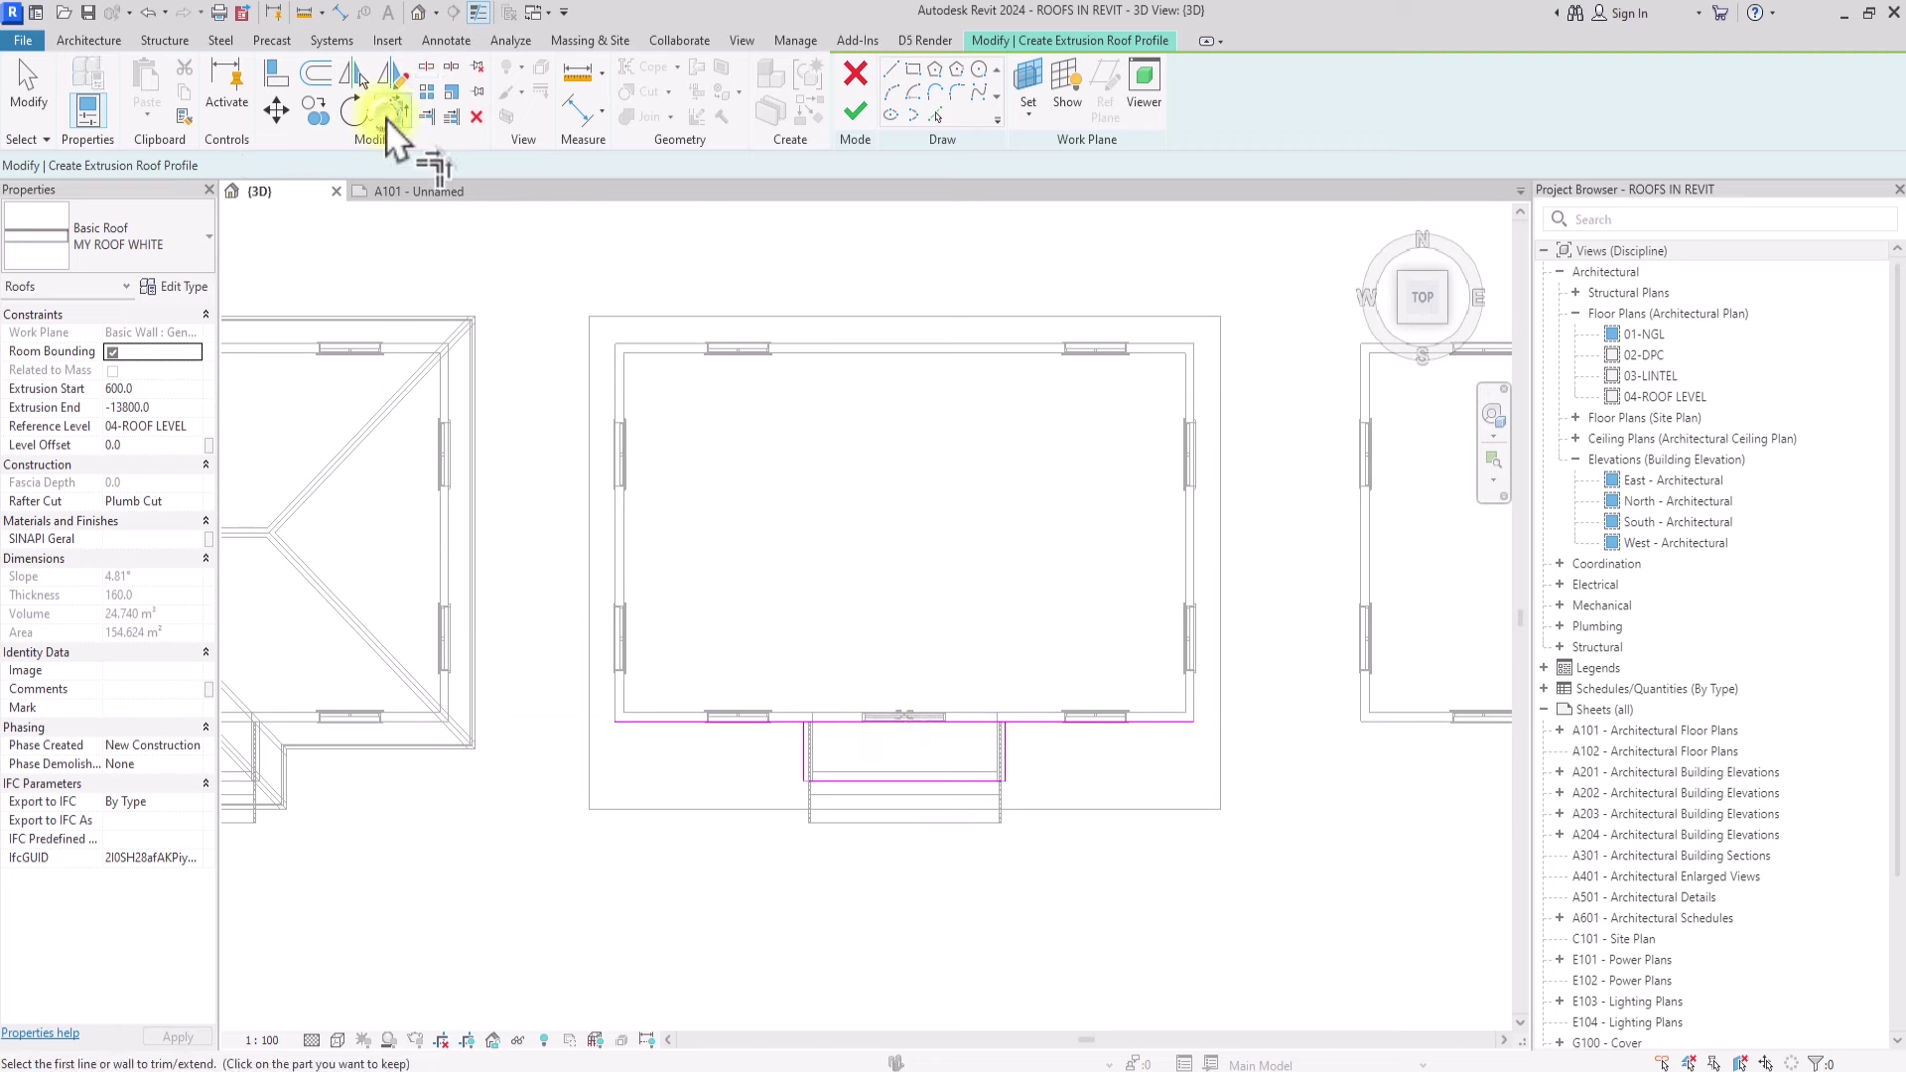
left_click(1040, 721)
left_click(1005, 742)
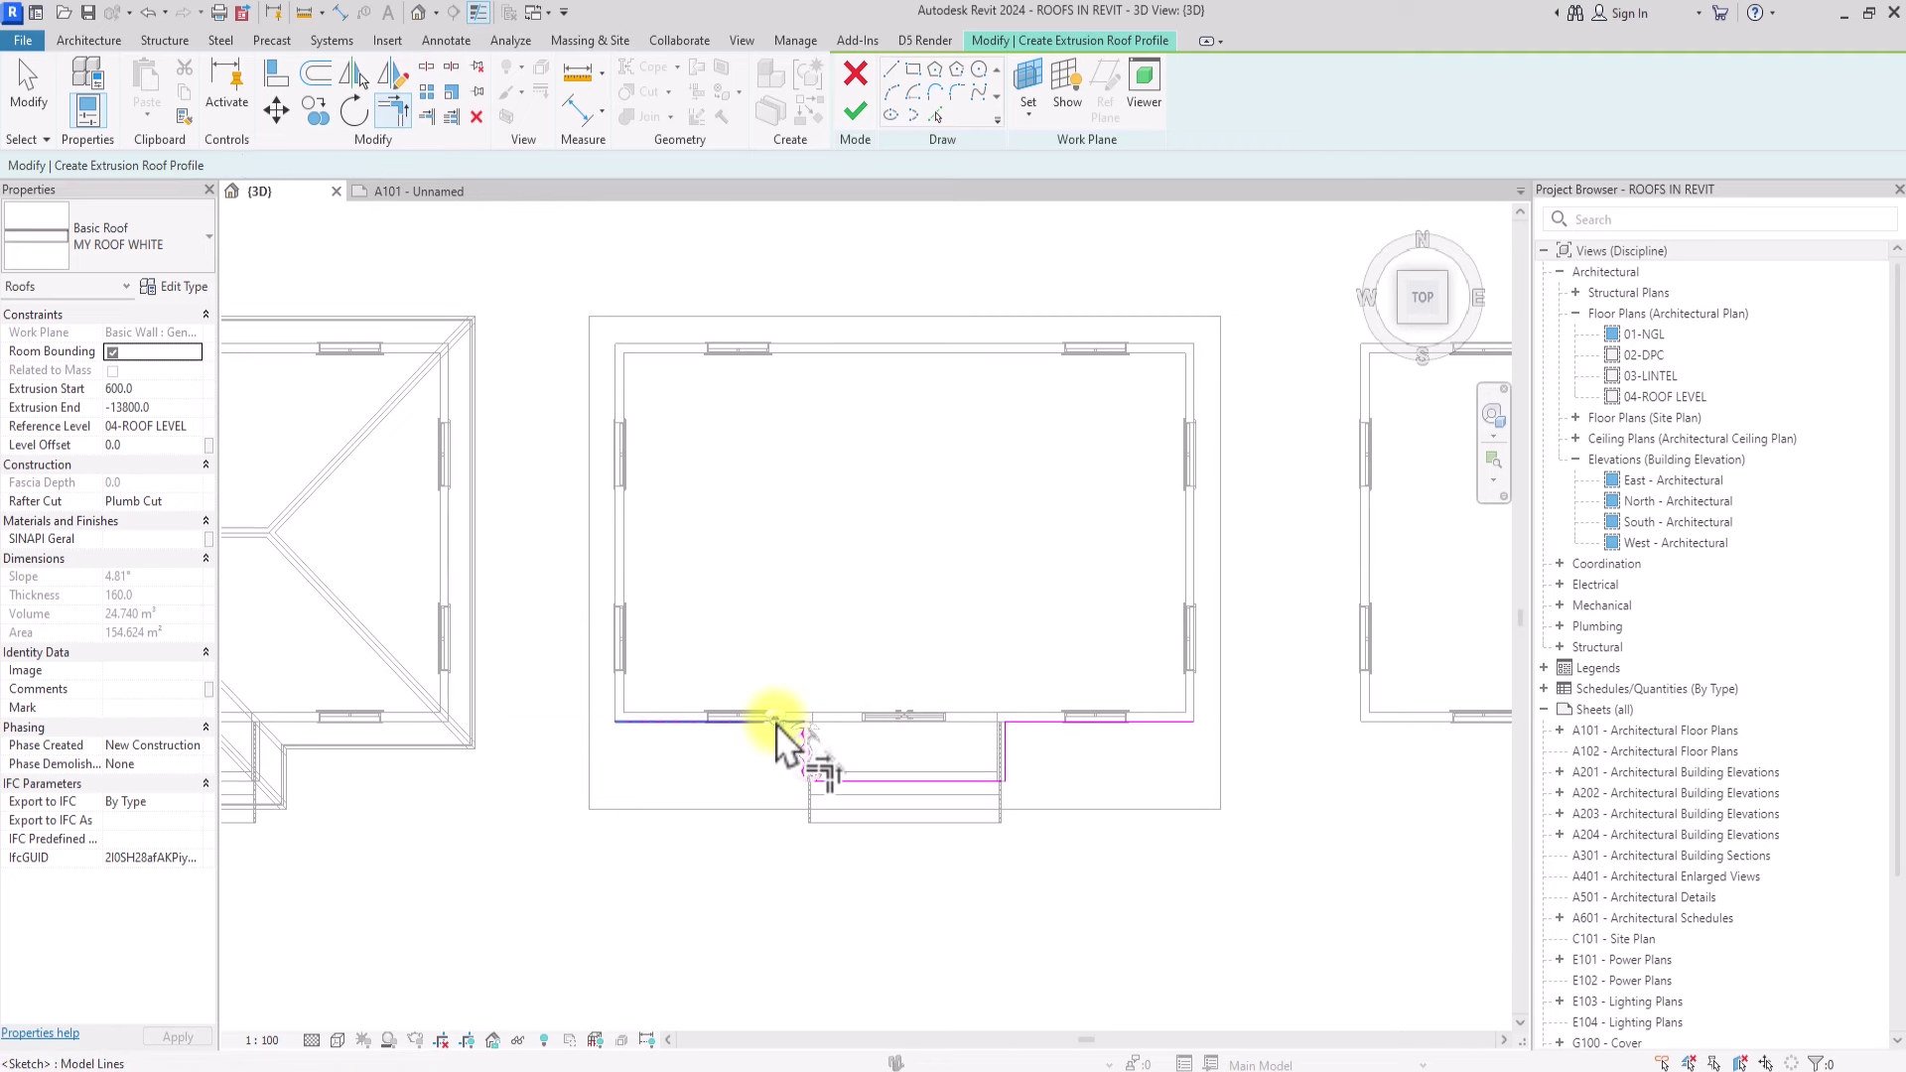
Step: Offset copies of the front wall and porch sketch lines outward by 600
left_click(310, 75)
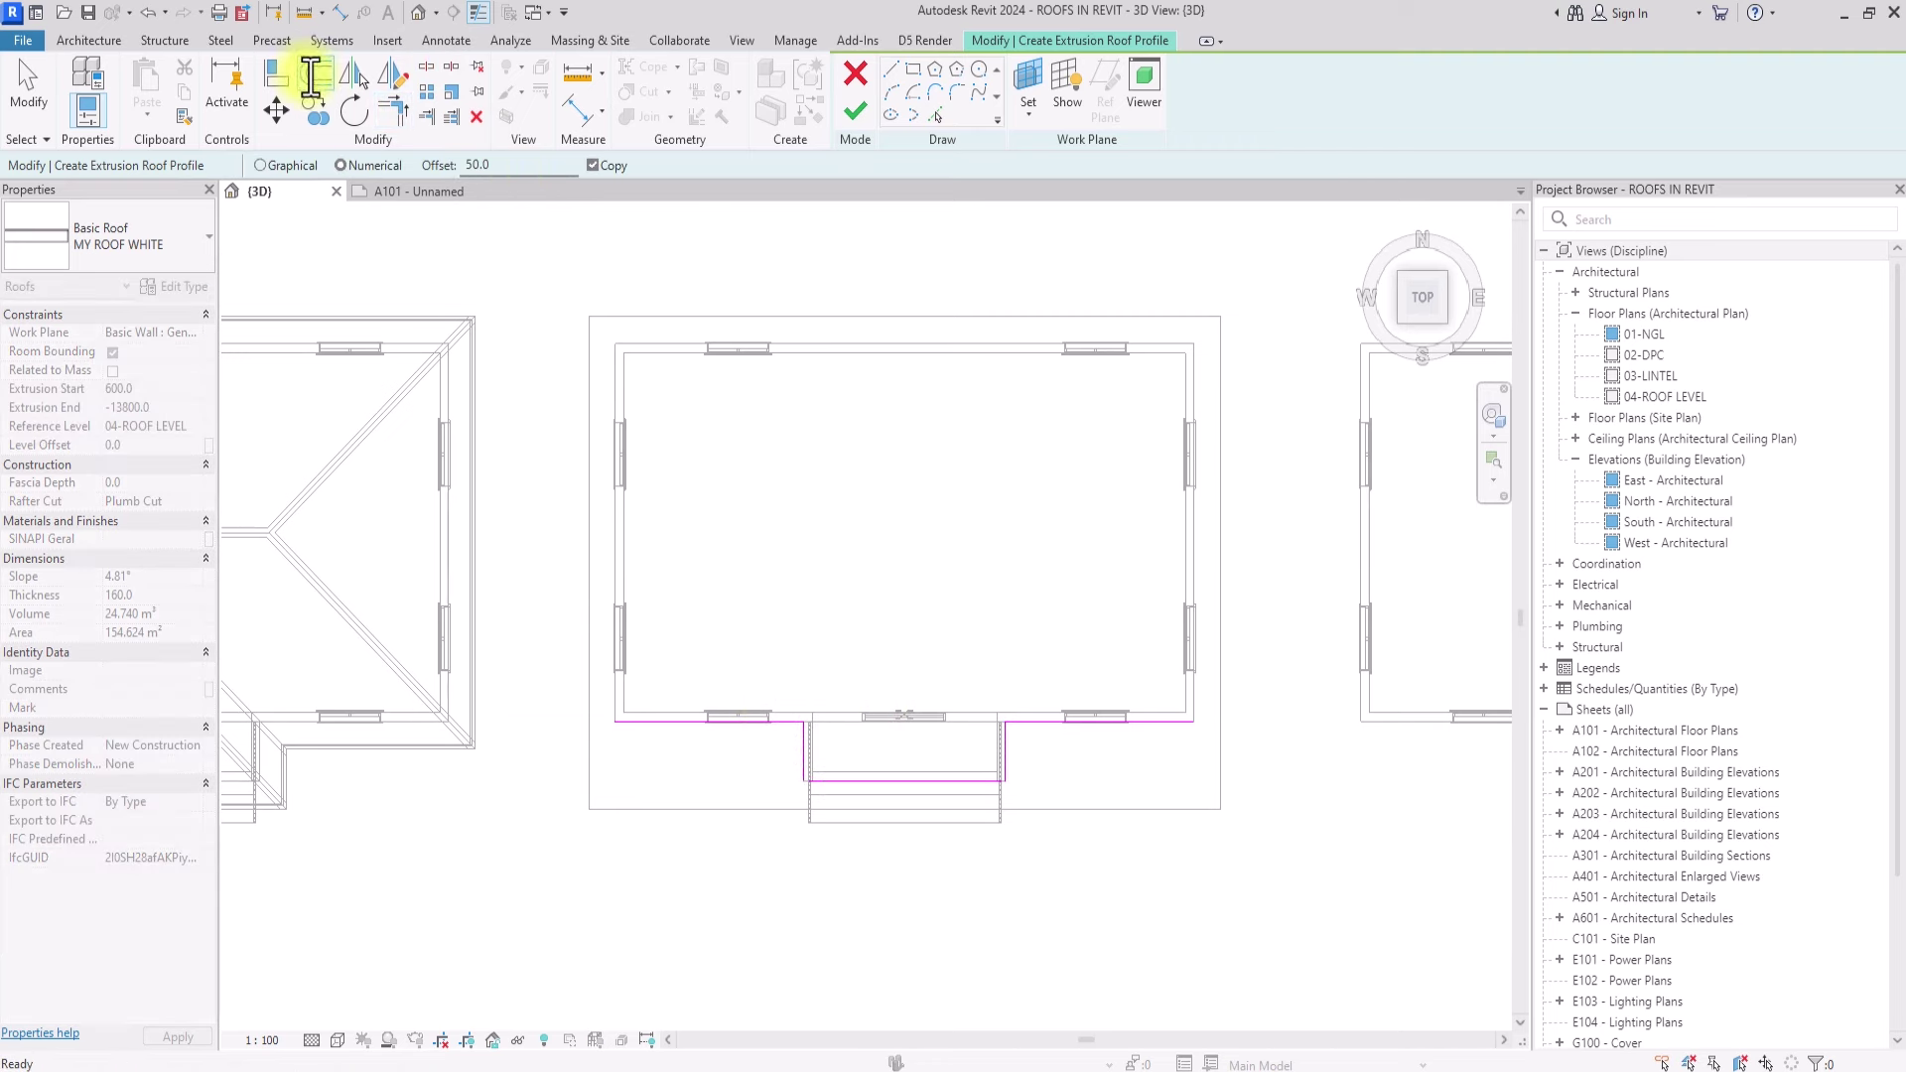
type("600")
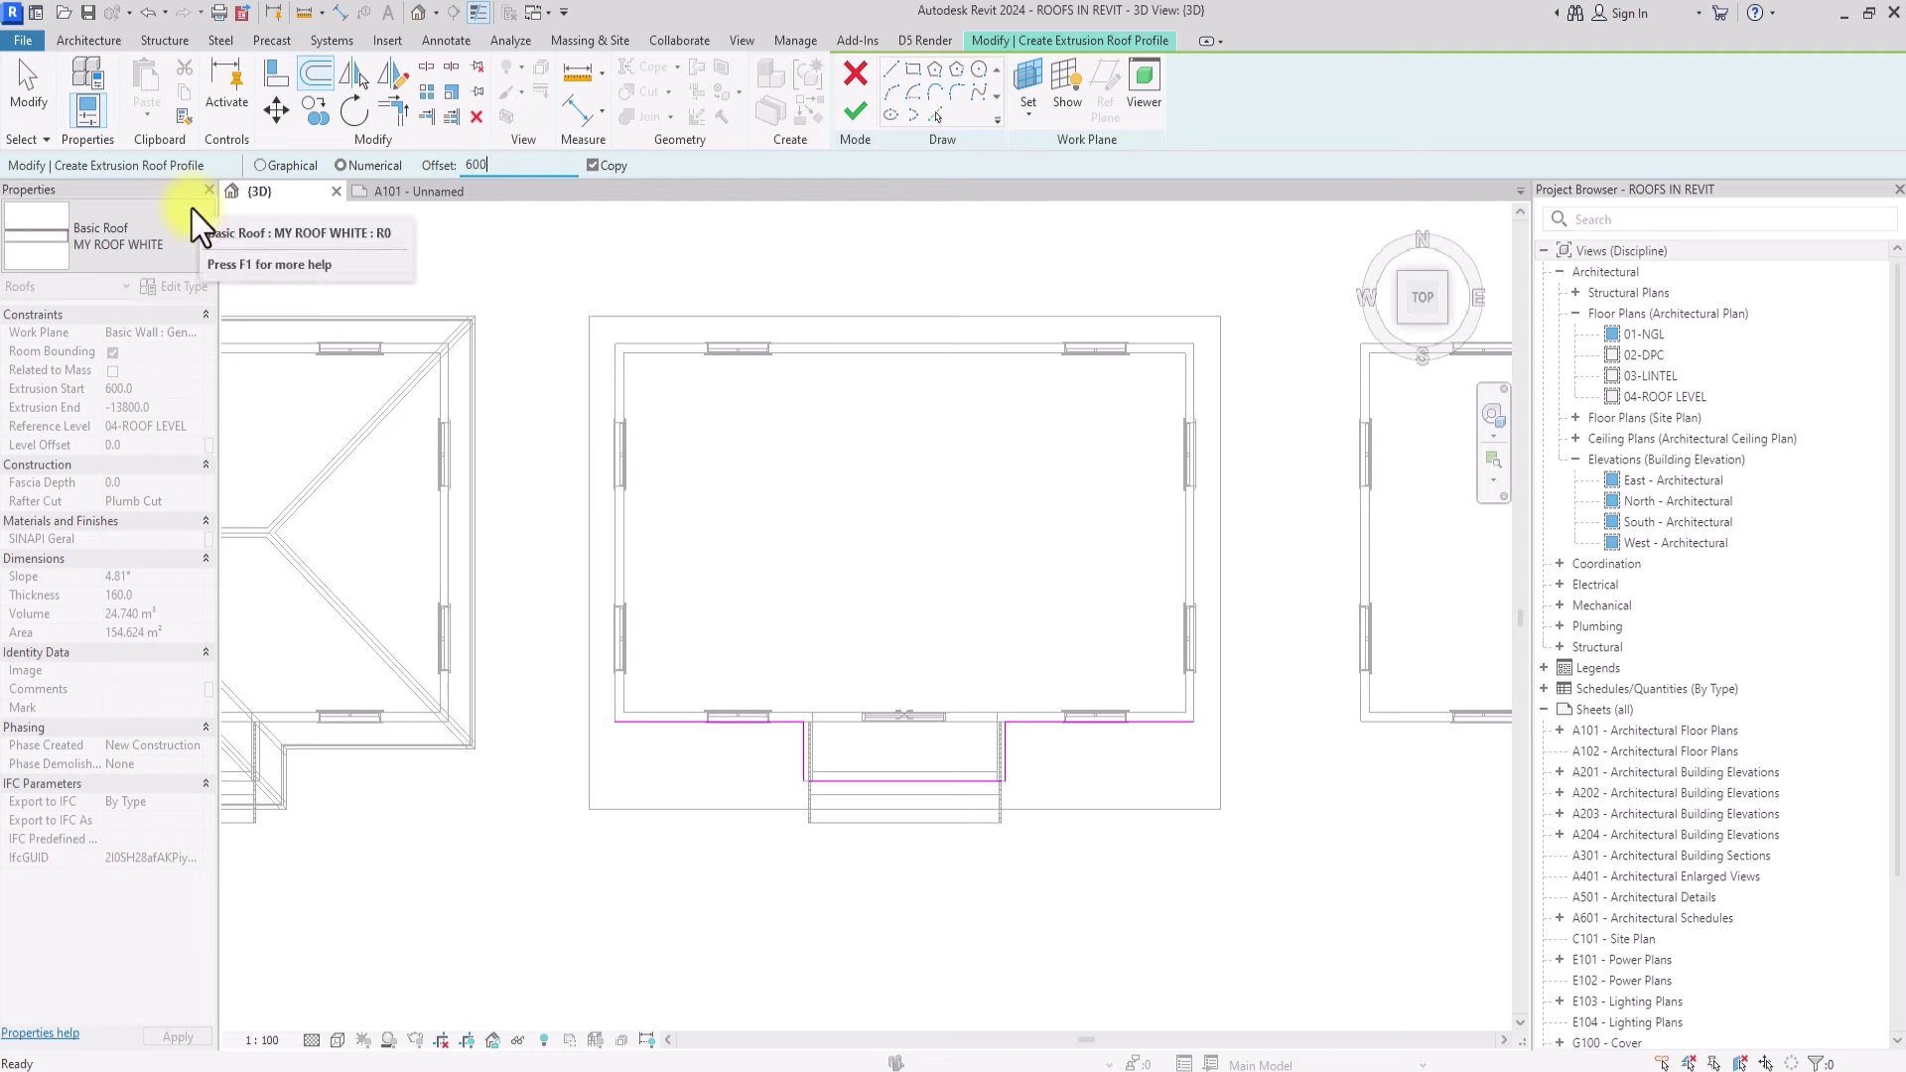
left_click(804, 767)
left_click(860, 790)
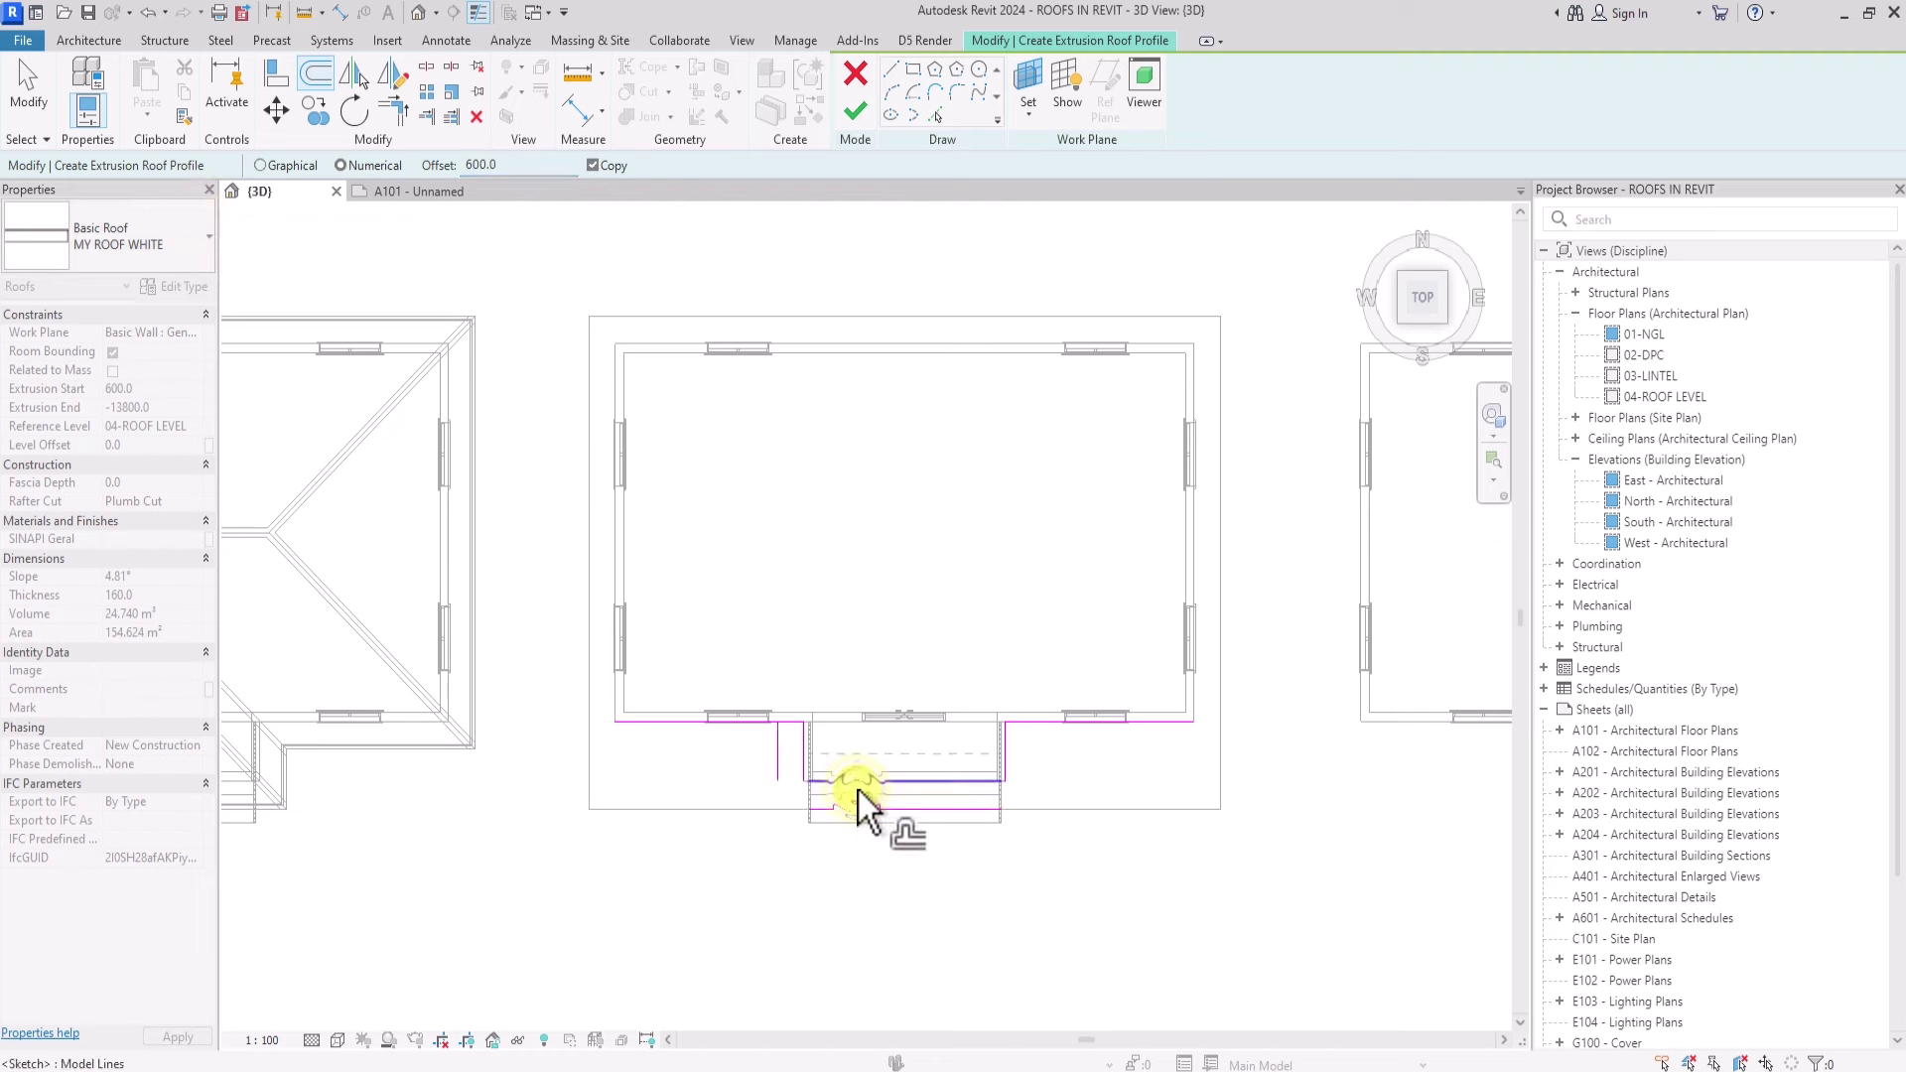
left_click(1098, 729)
left_click(705, 731)
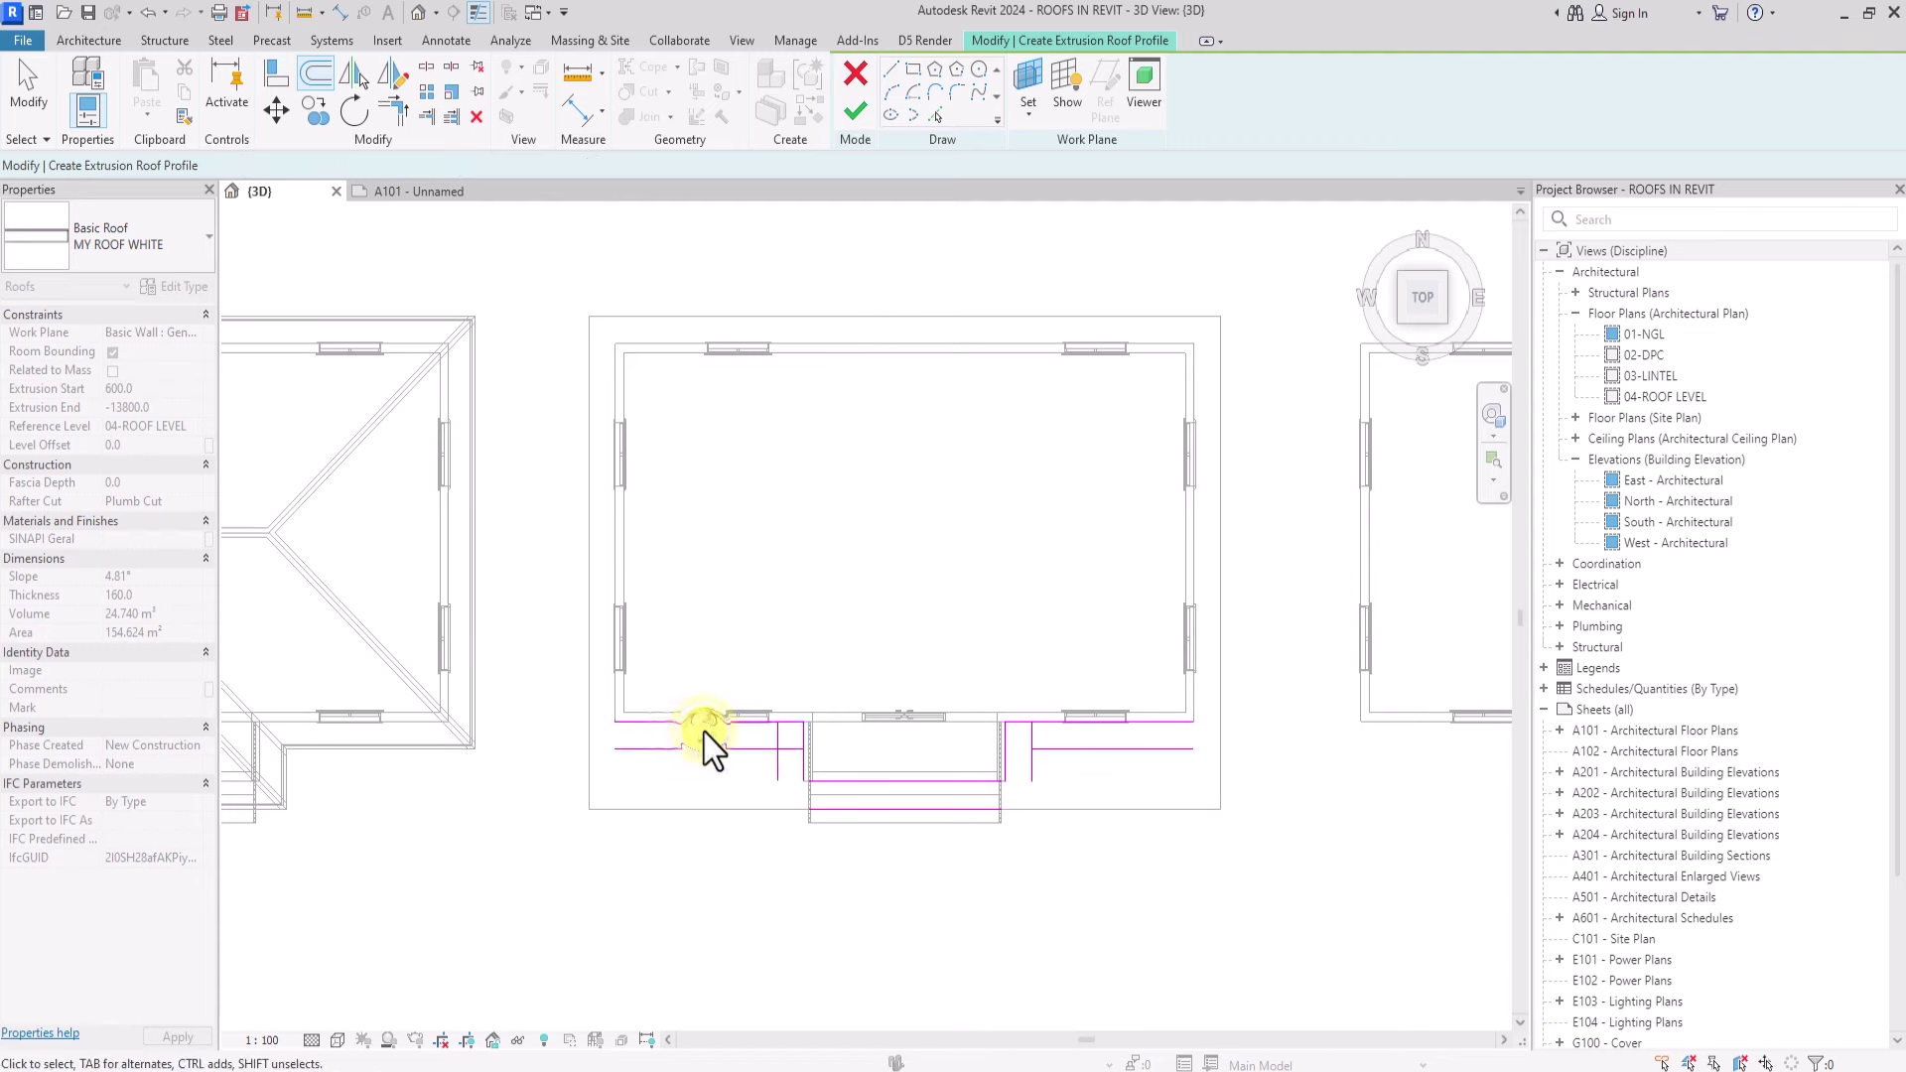
key("Escape")
Step: Delete the original porch and front wall sketch lines, keeping only the offset copies
left_click(802, 723)
key("Delete")
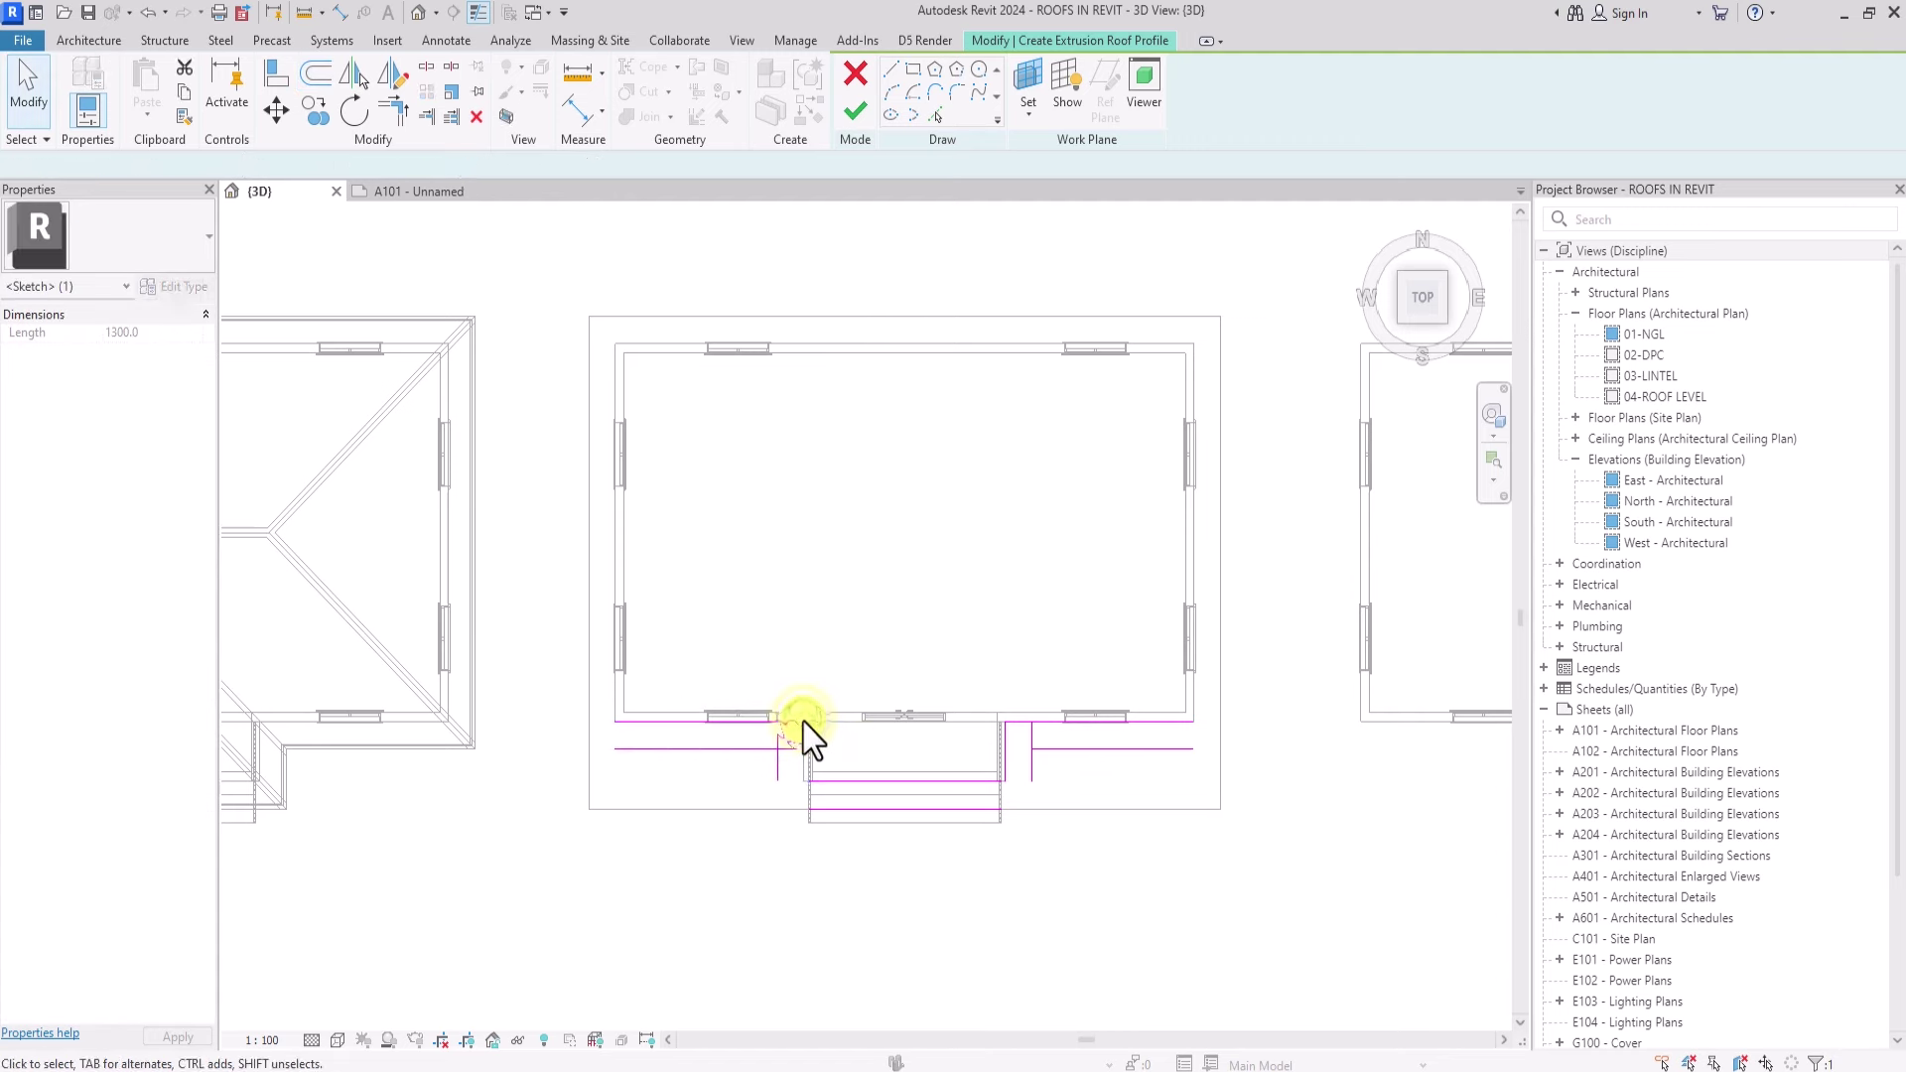
left_click(904, 781)
key("Delete")
left_click(998, 742)
key("Delete")
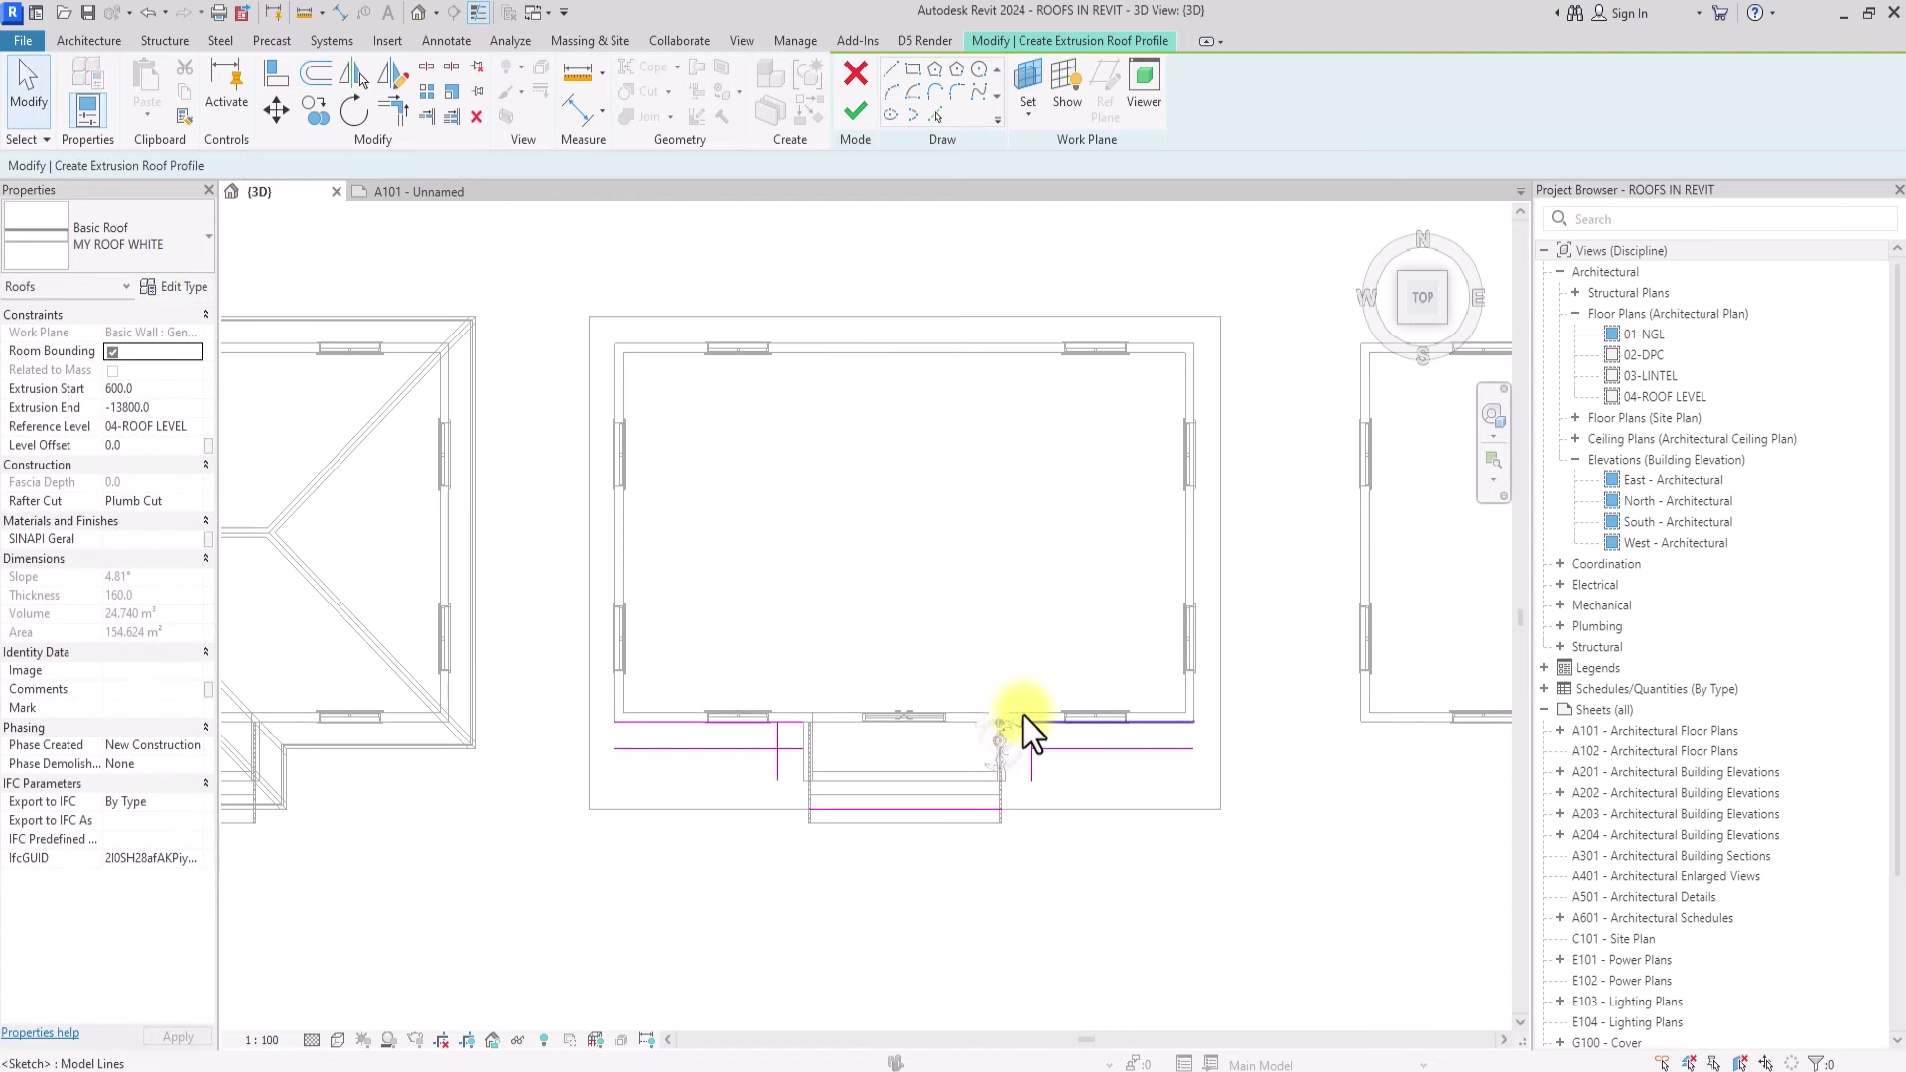
left_click(1022, 717)
key("Delete")
left_click(751, 719)
key("Delete")
key("Delete")
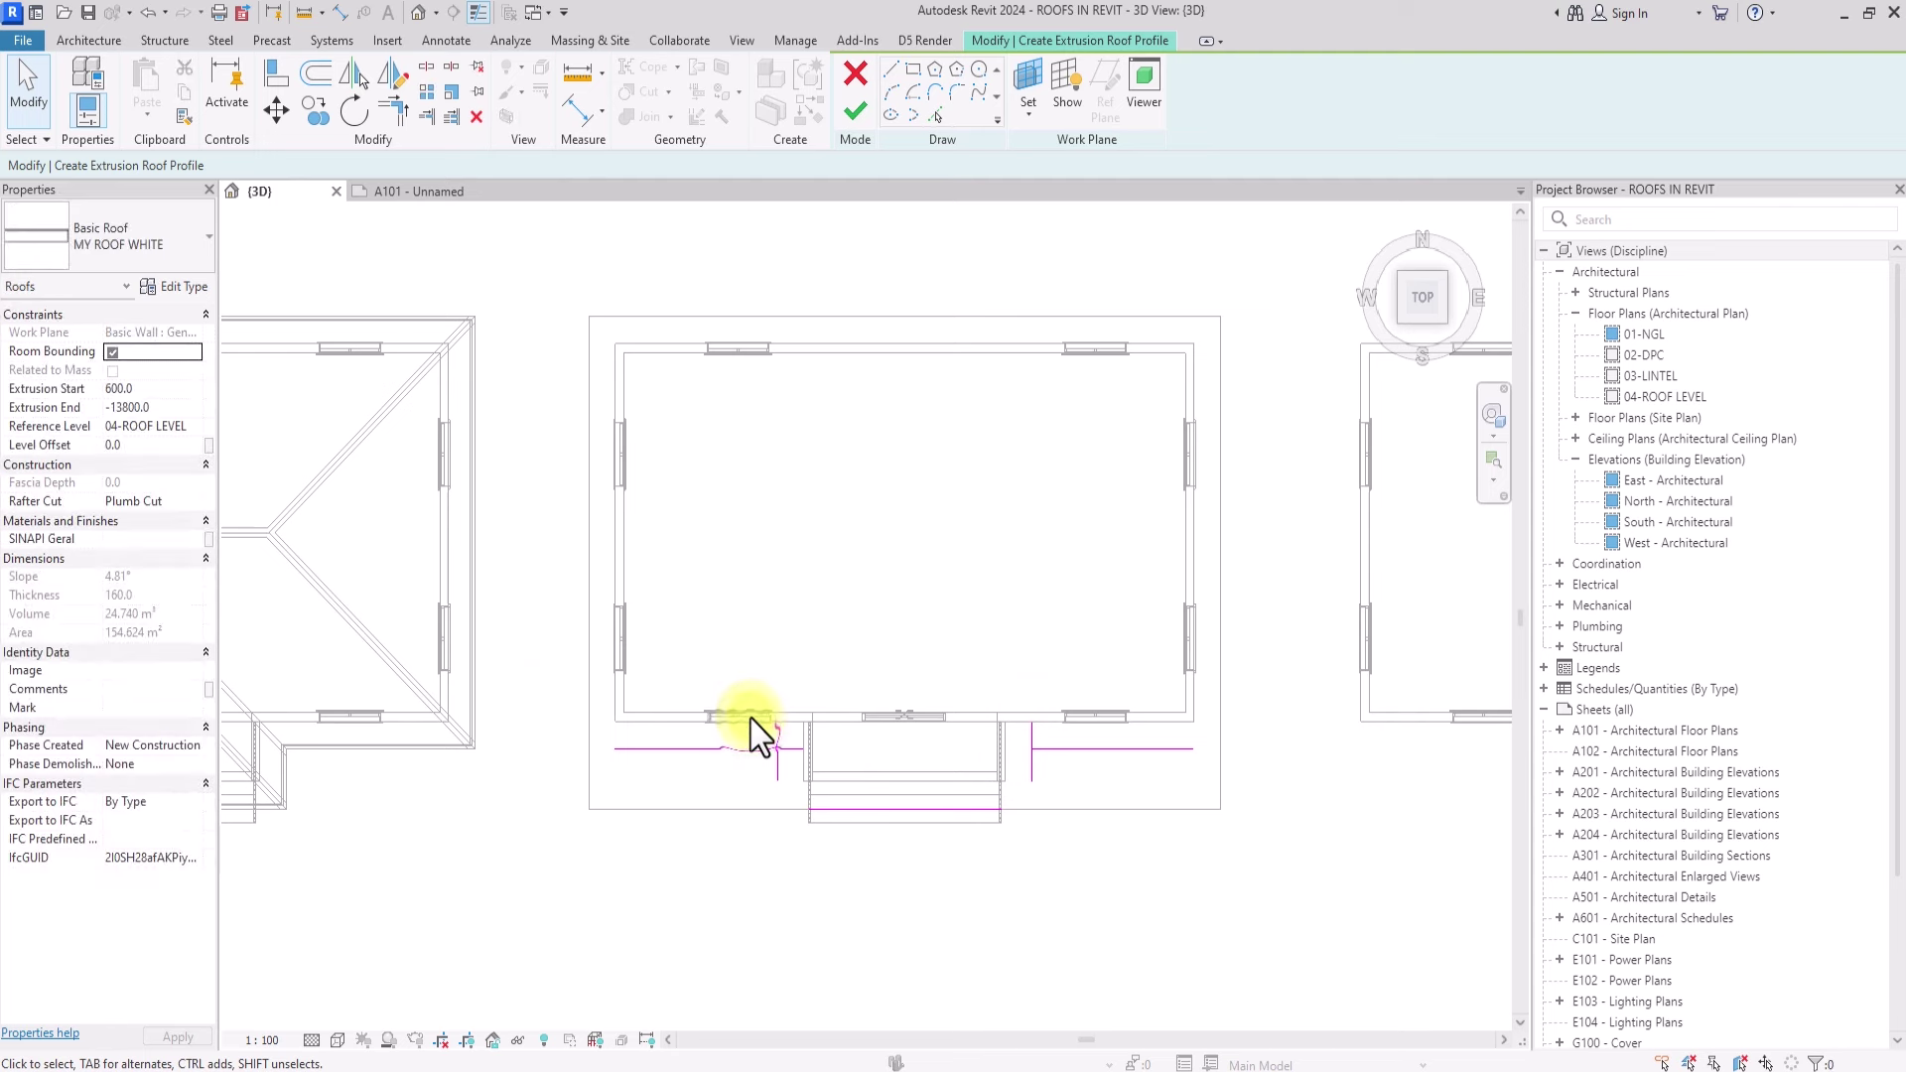
Step: Split the porch front sketch line at its midpoint and pick the roof's two side edges as additional sketch lines
left_click(434, 40)
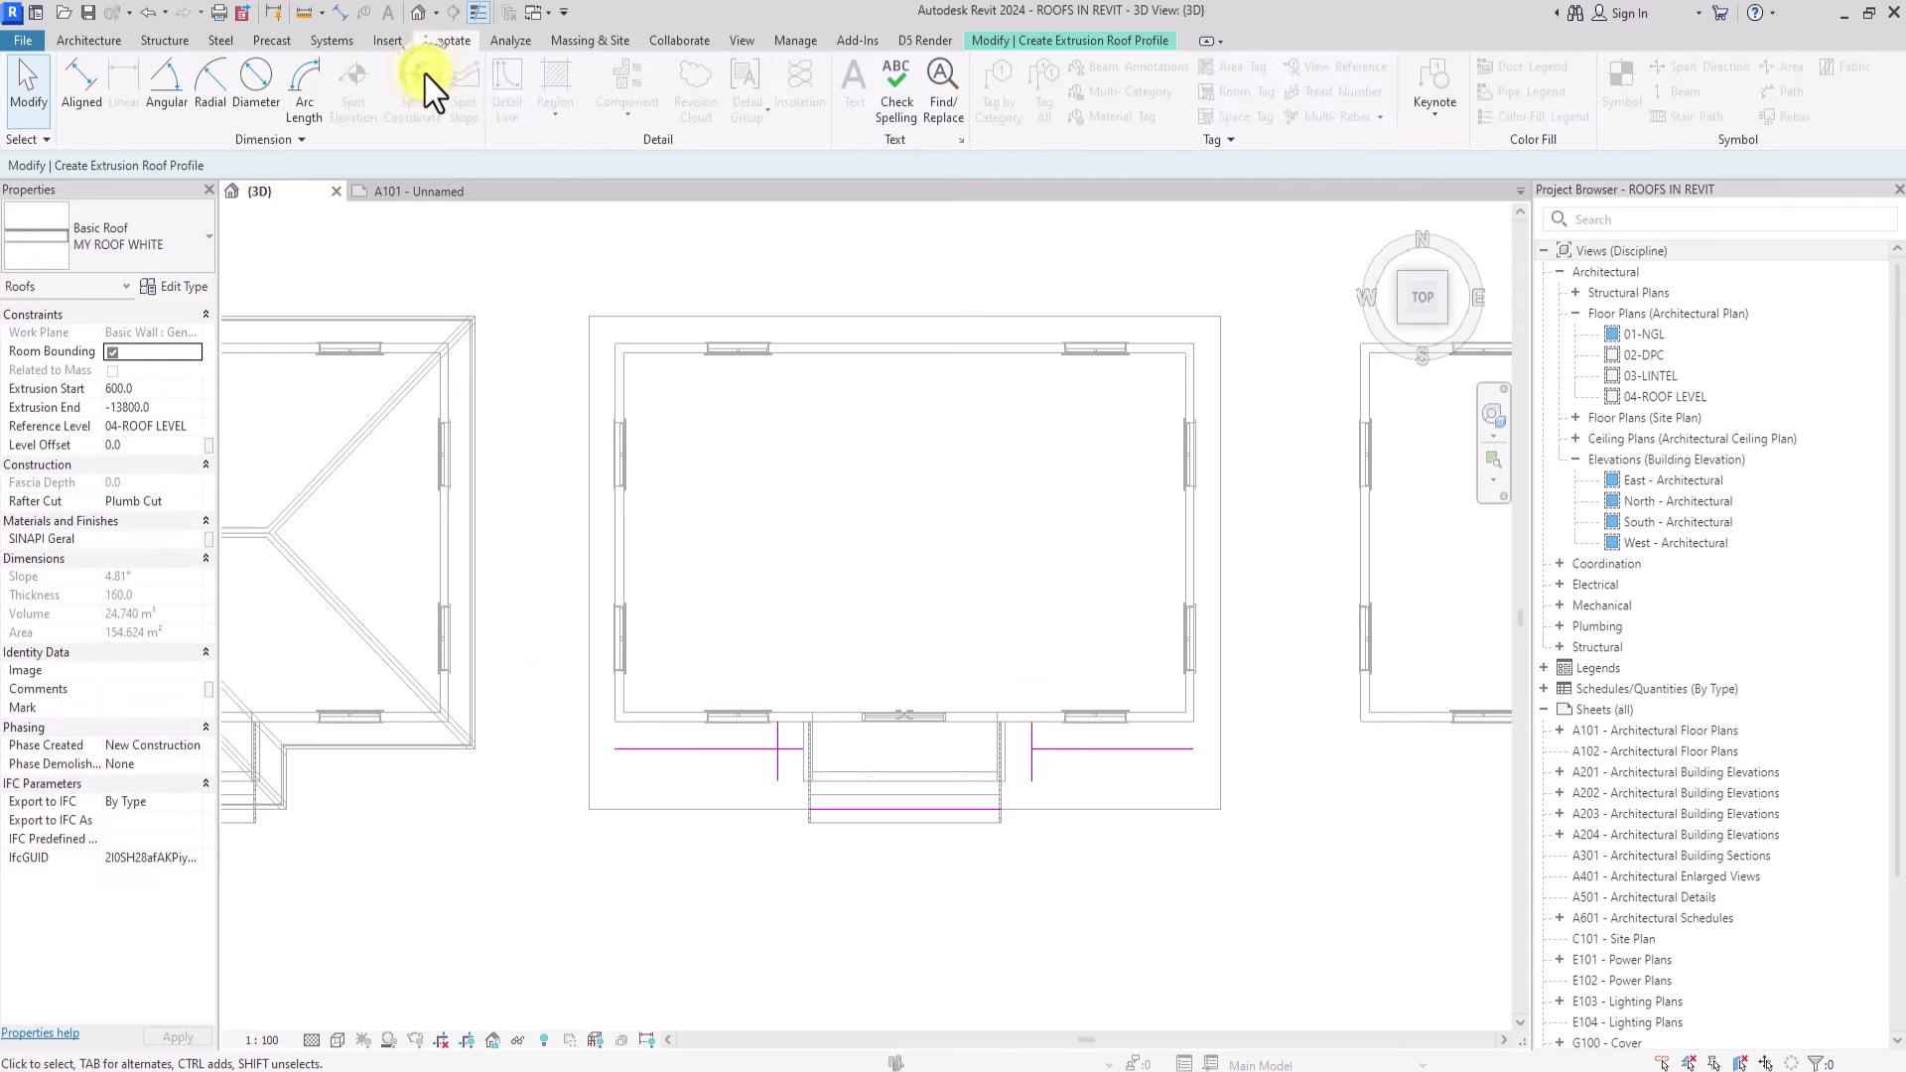
left_click(1050, 42)
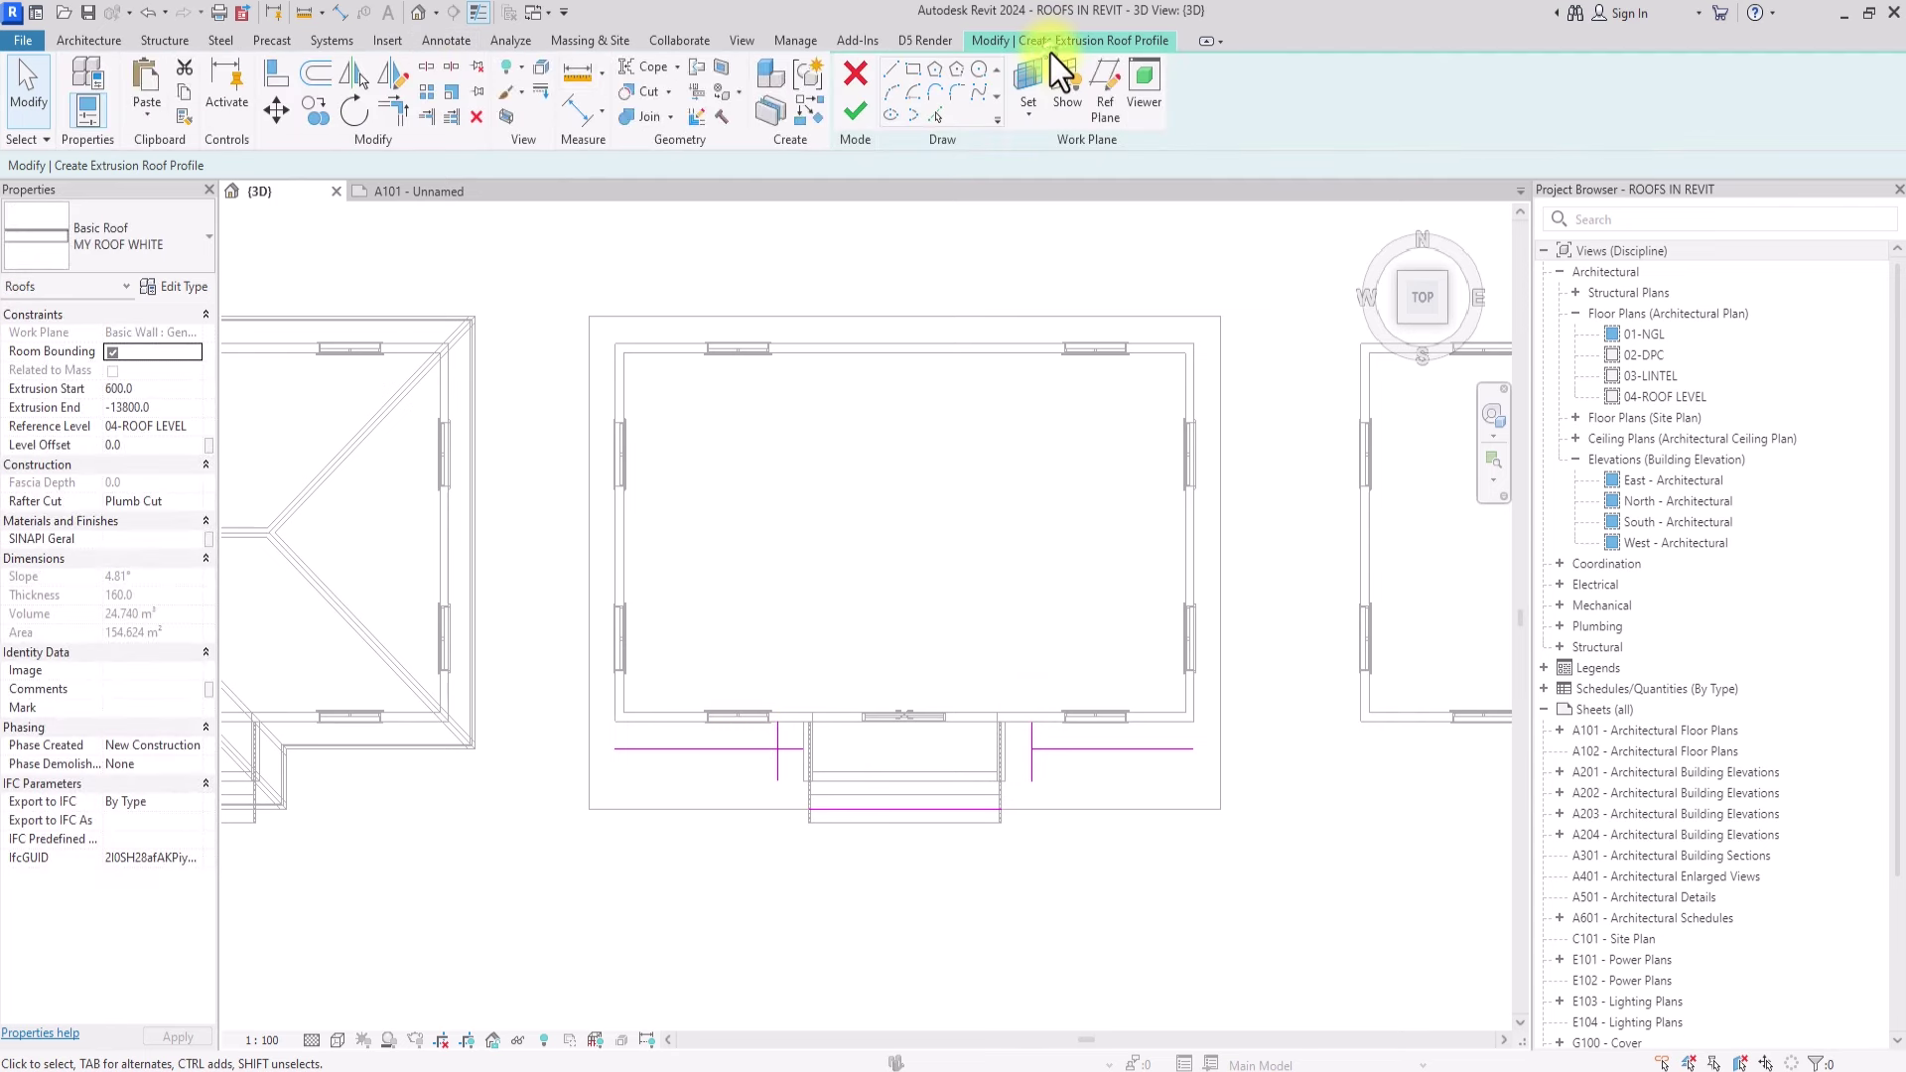
left_click(430, 70)
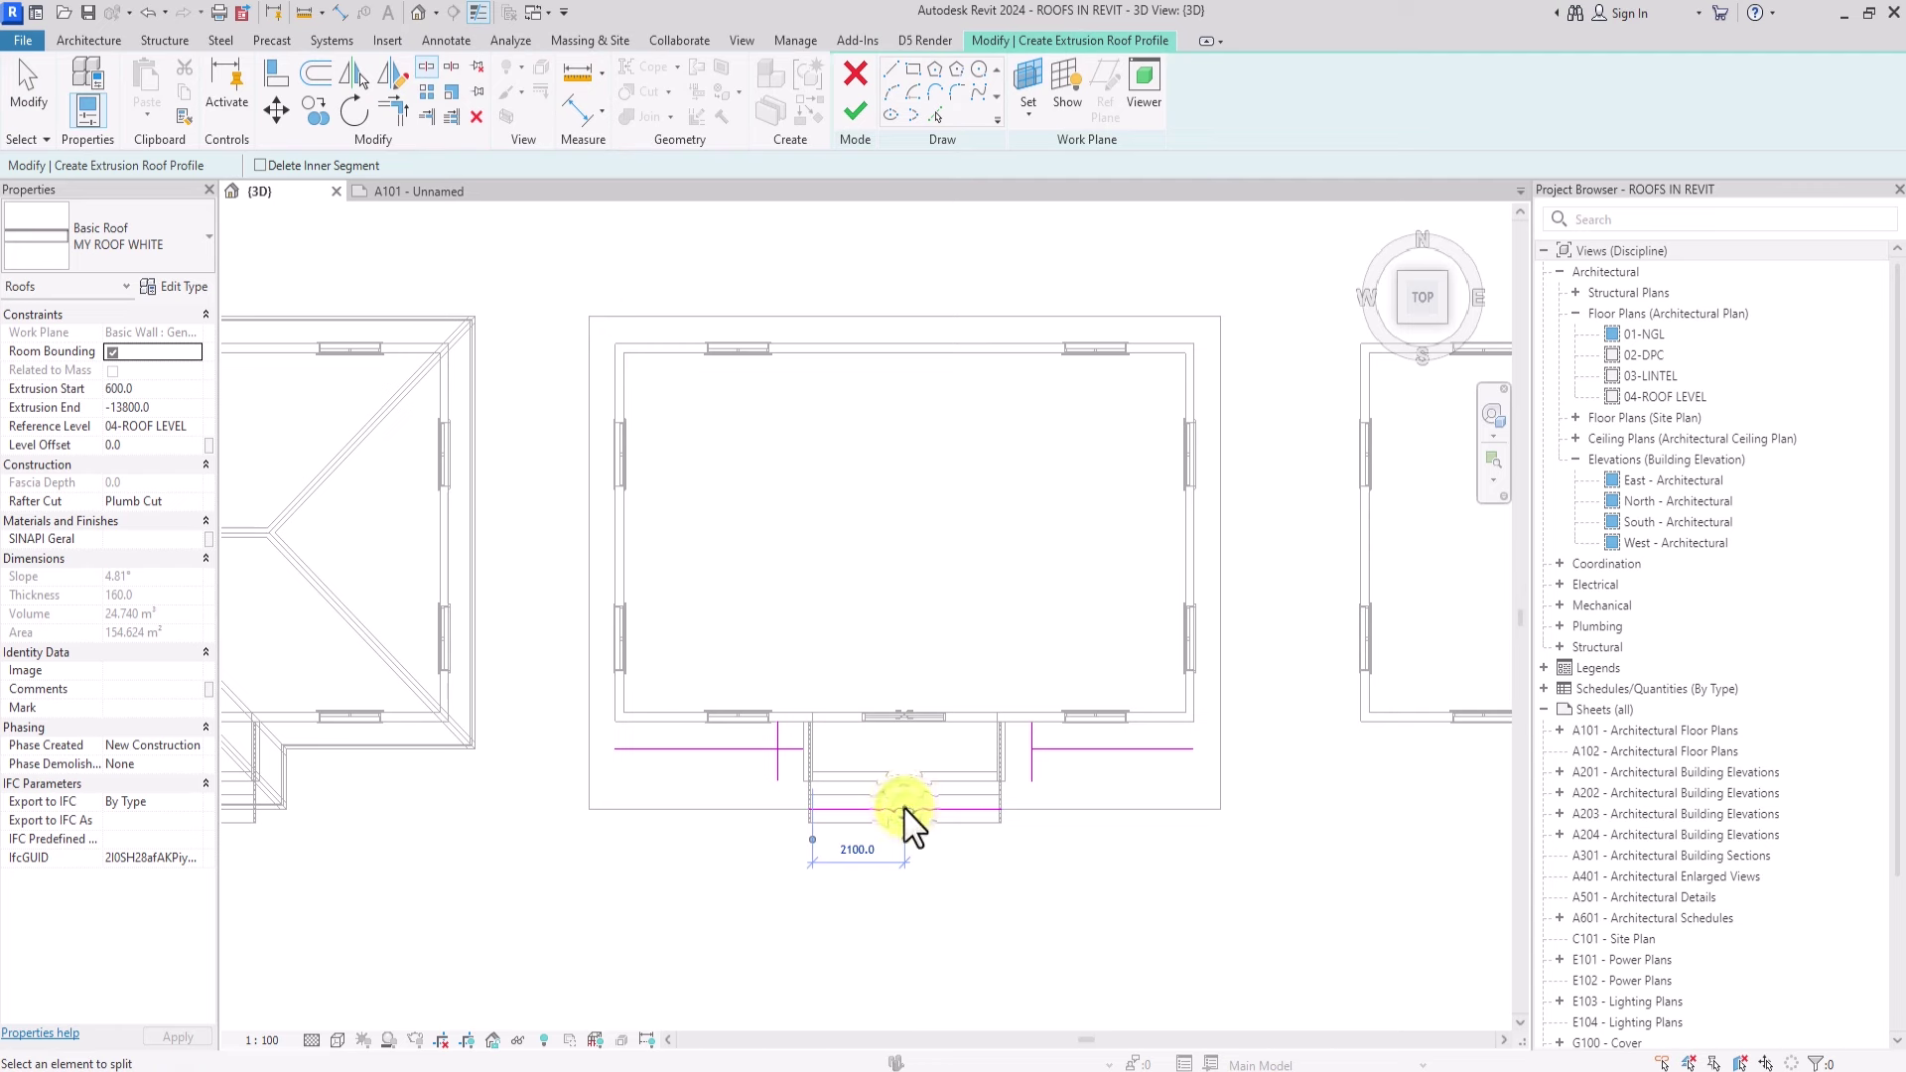
left_click(937, 116)
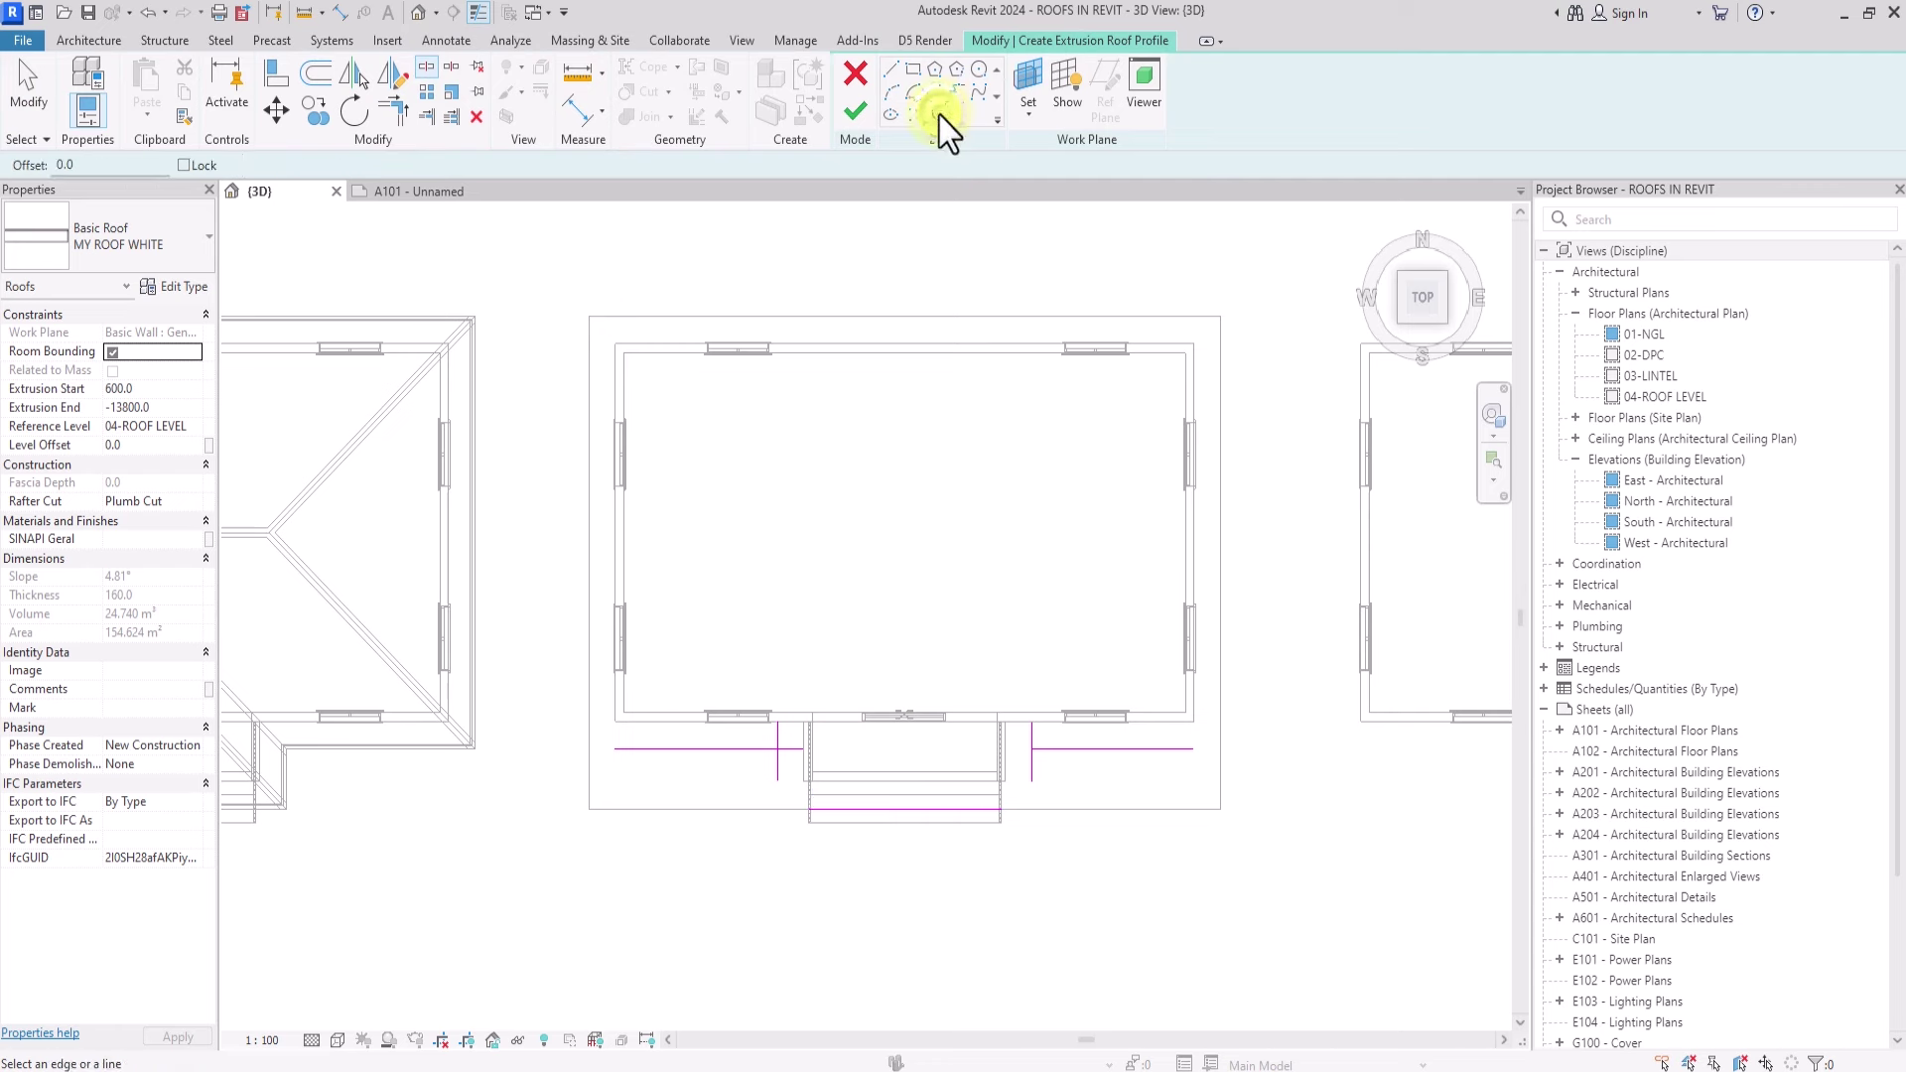
left_click(1224, 764)
Step: Trim the sketch lines west of the porch into a closed rectangle bounded by the roof's side and front edges
left_click(391, 113)
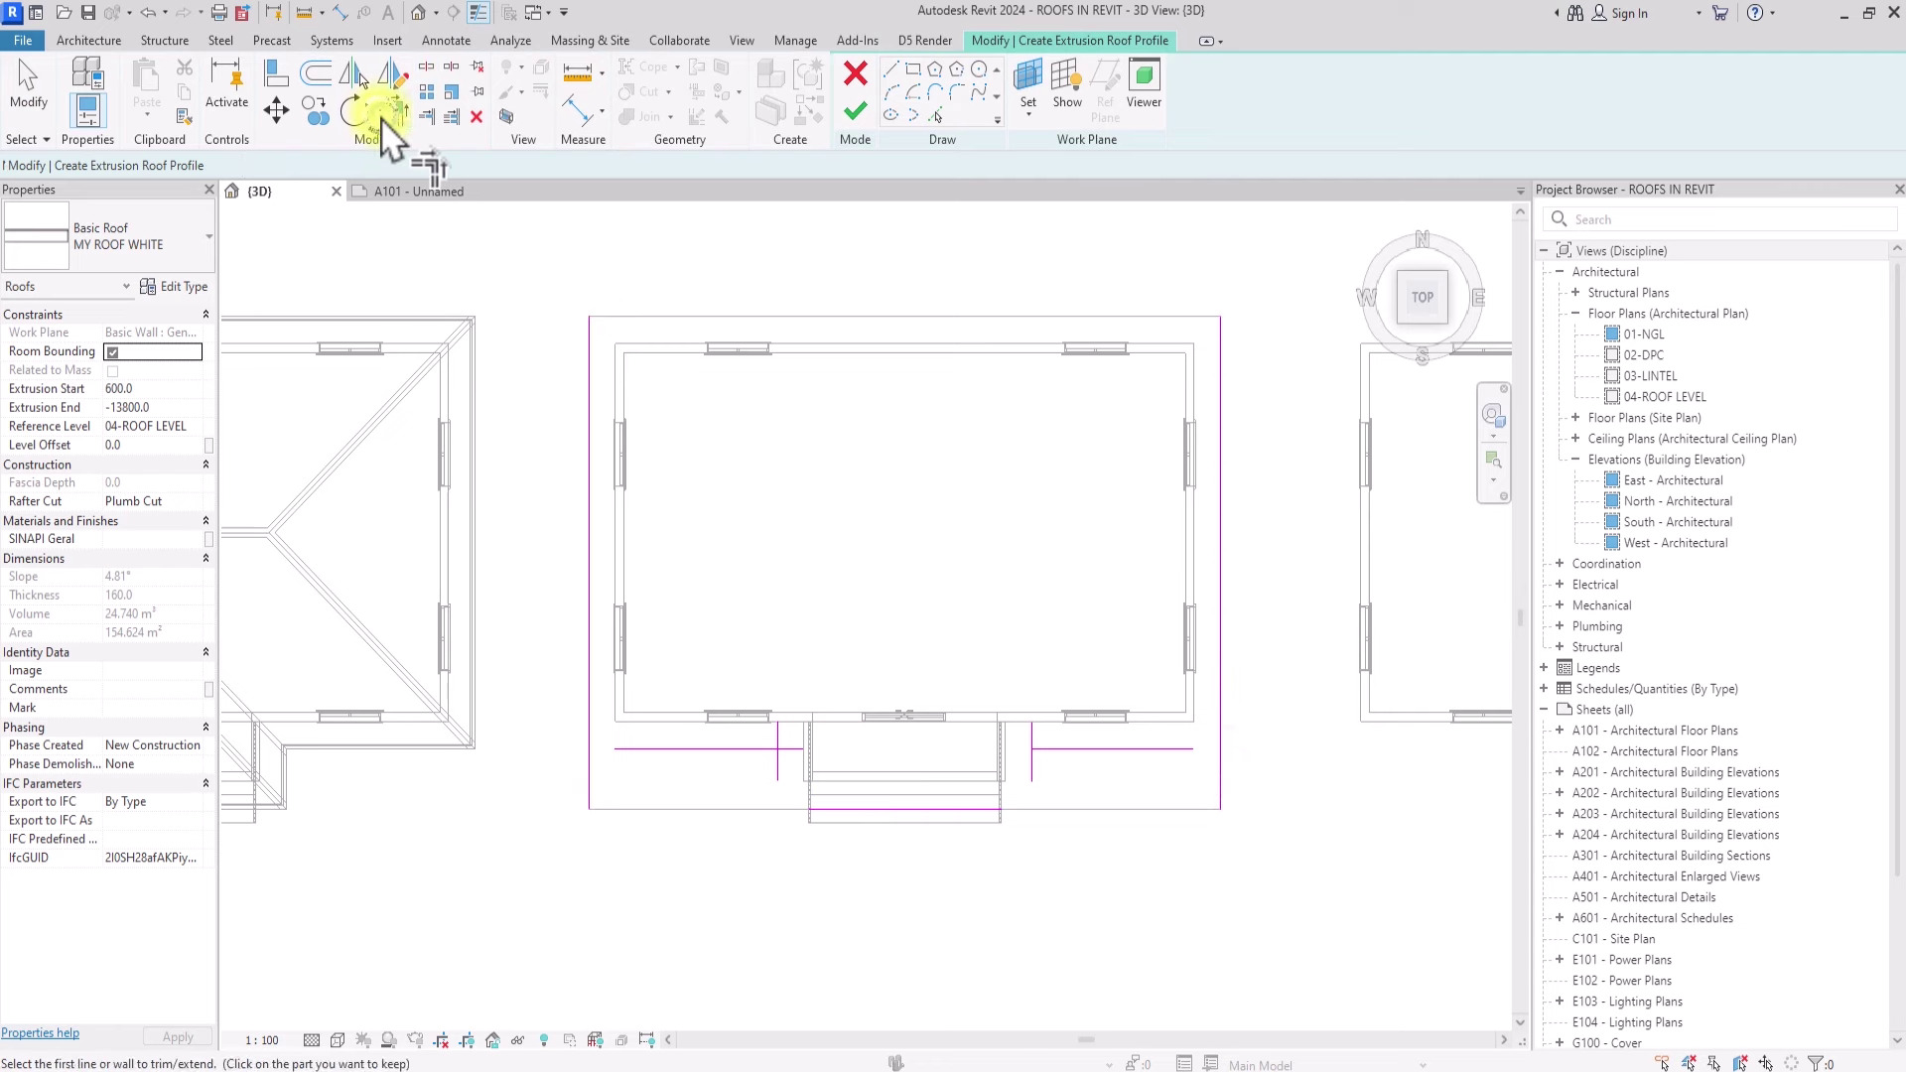
left_click(732, 750)
left_click(777, 769)
left_click(820, 809)
left_click(586, 778)
left_click(588, 786)
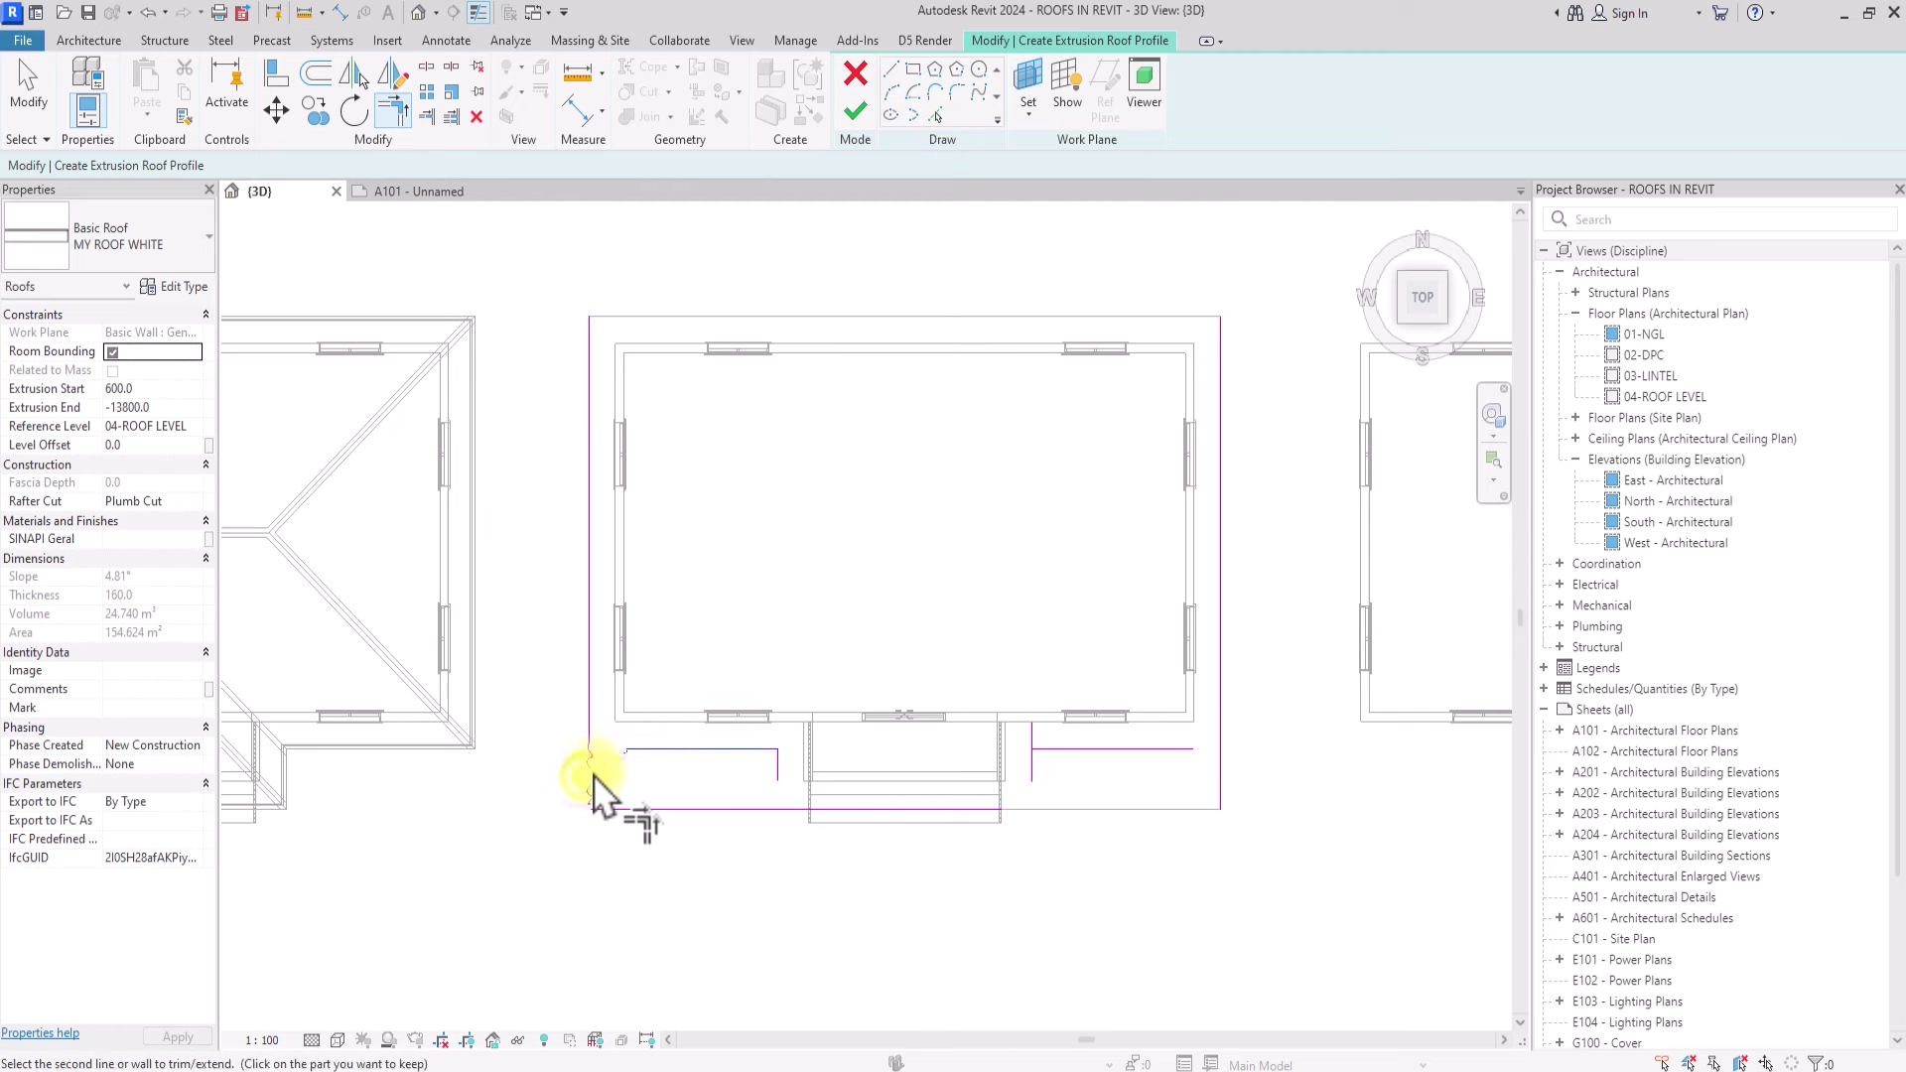
left_click(590, 776)
left_click(627, 750)
left_click(778, 769)
left_click(740, 809)
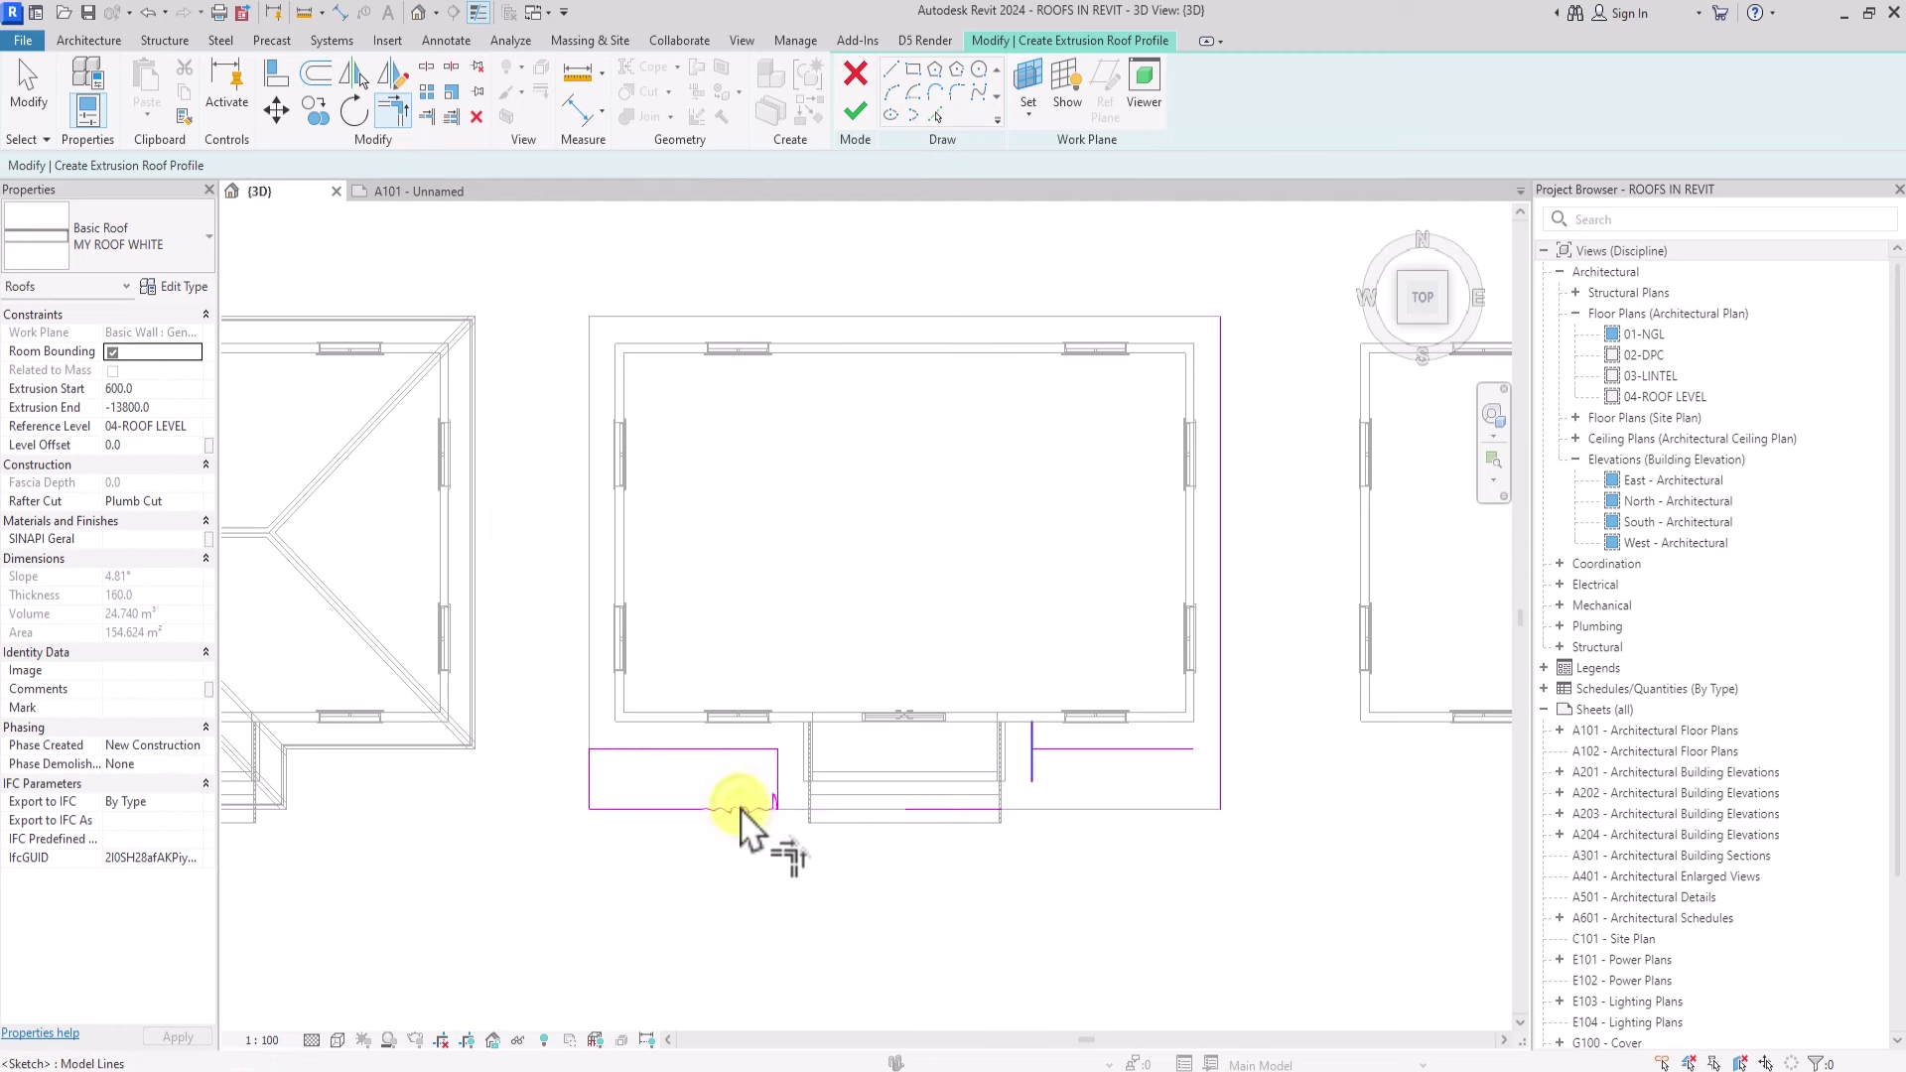
Step: Trim the sketch lines east of the porch into a matching closed rectangle at the roof's front corner
left_click(1220, 785)
left_click(990, 810)
left_click(1031, 786)
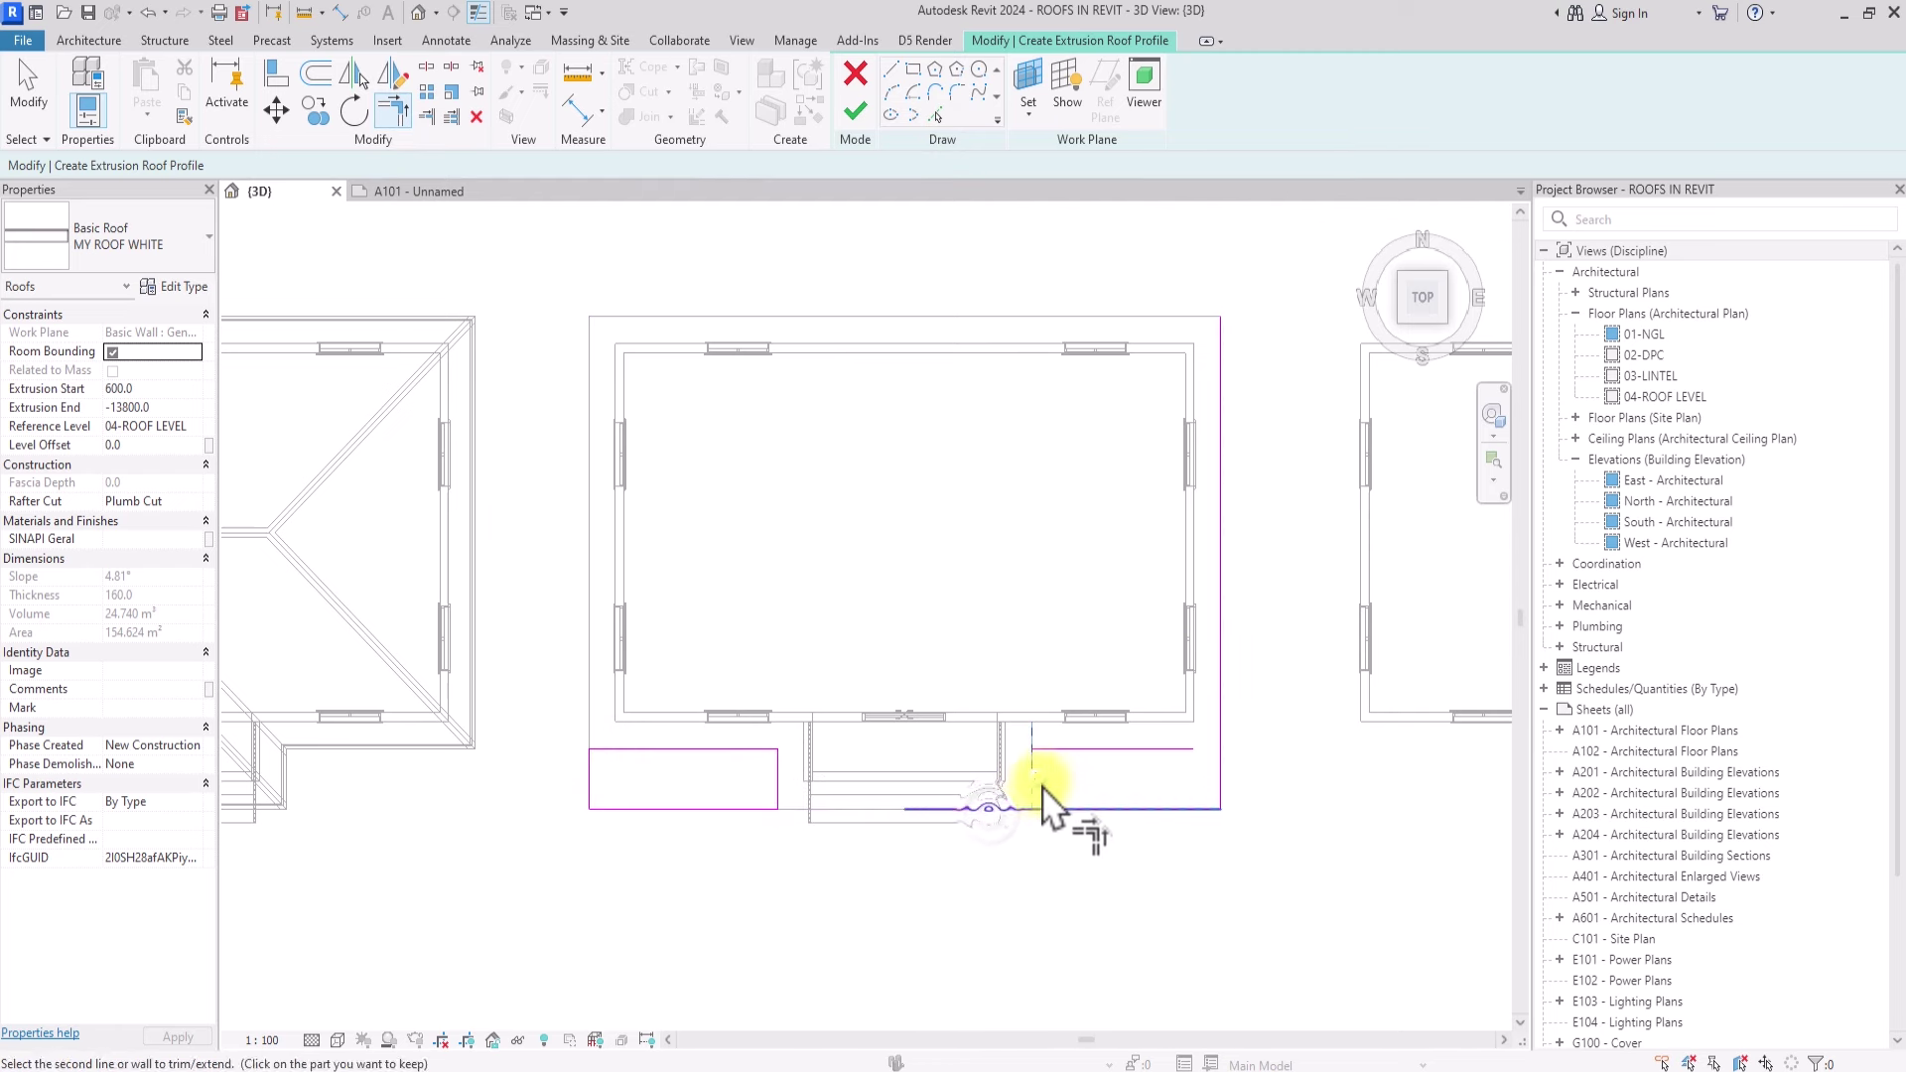
left_click(1060, 809)
left_click(1035, 781)
left_click(1080, 750)
left_click(1175, 750)
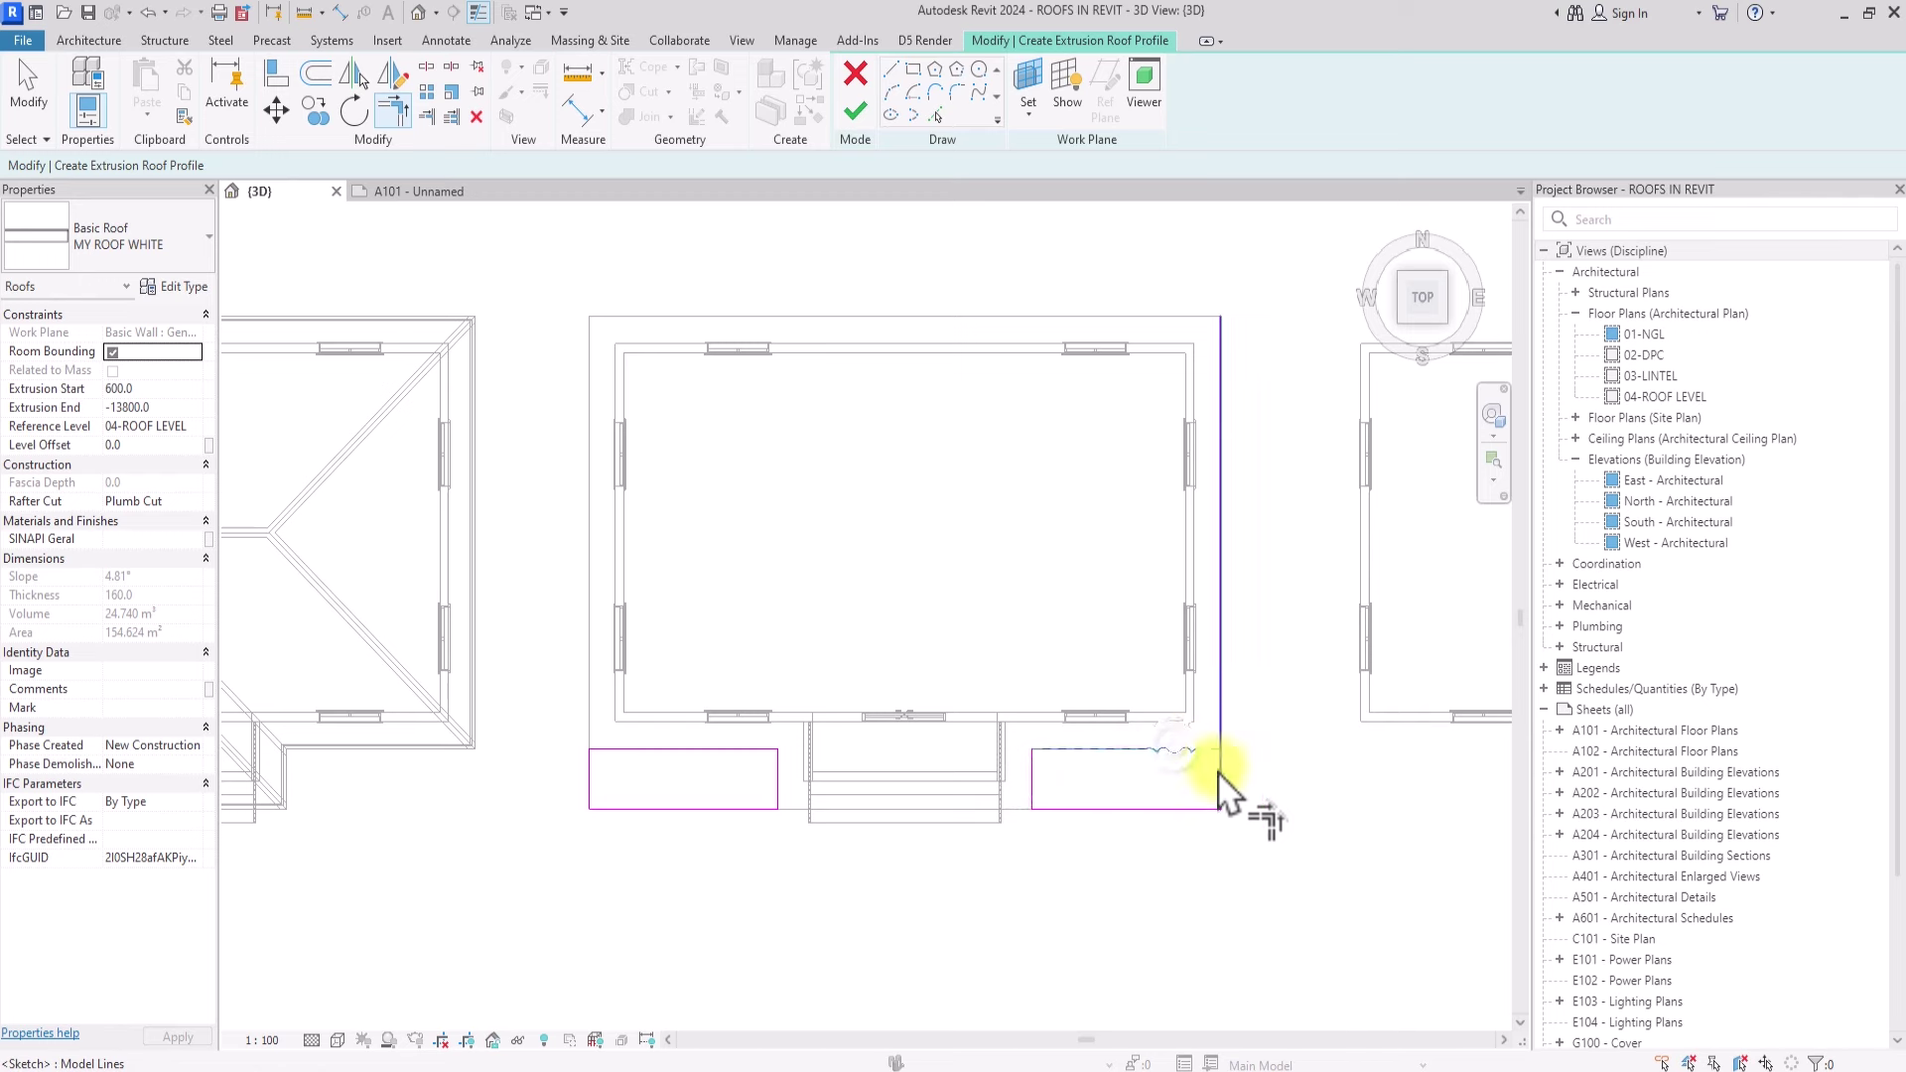
left_click(1217, 775)
Step: Finish the vertical opening sketch and set the 3D view's visual style to Shaded to inspect the notched roof
left_click(850, 119)
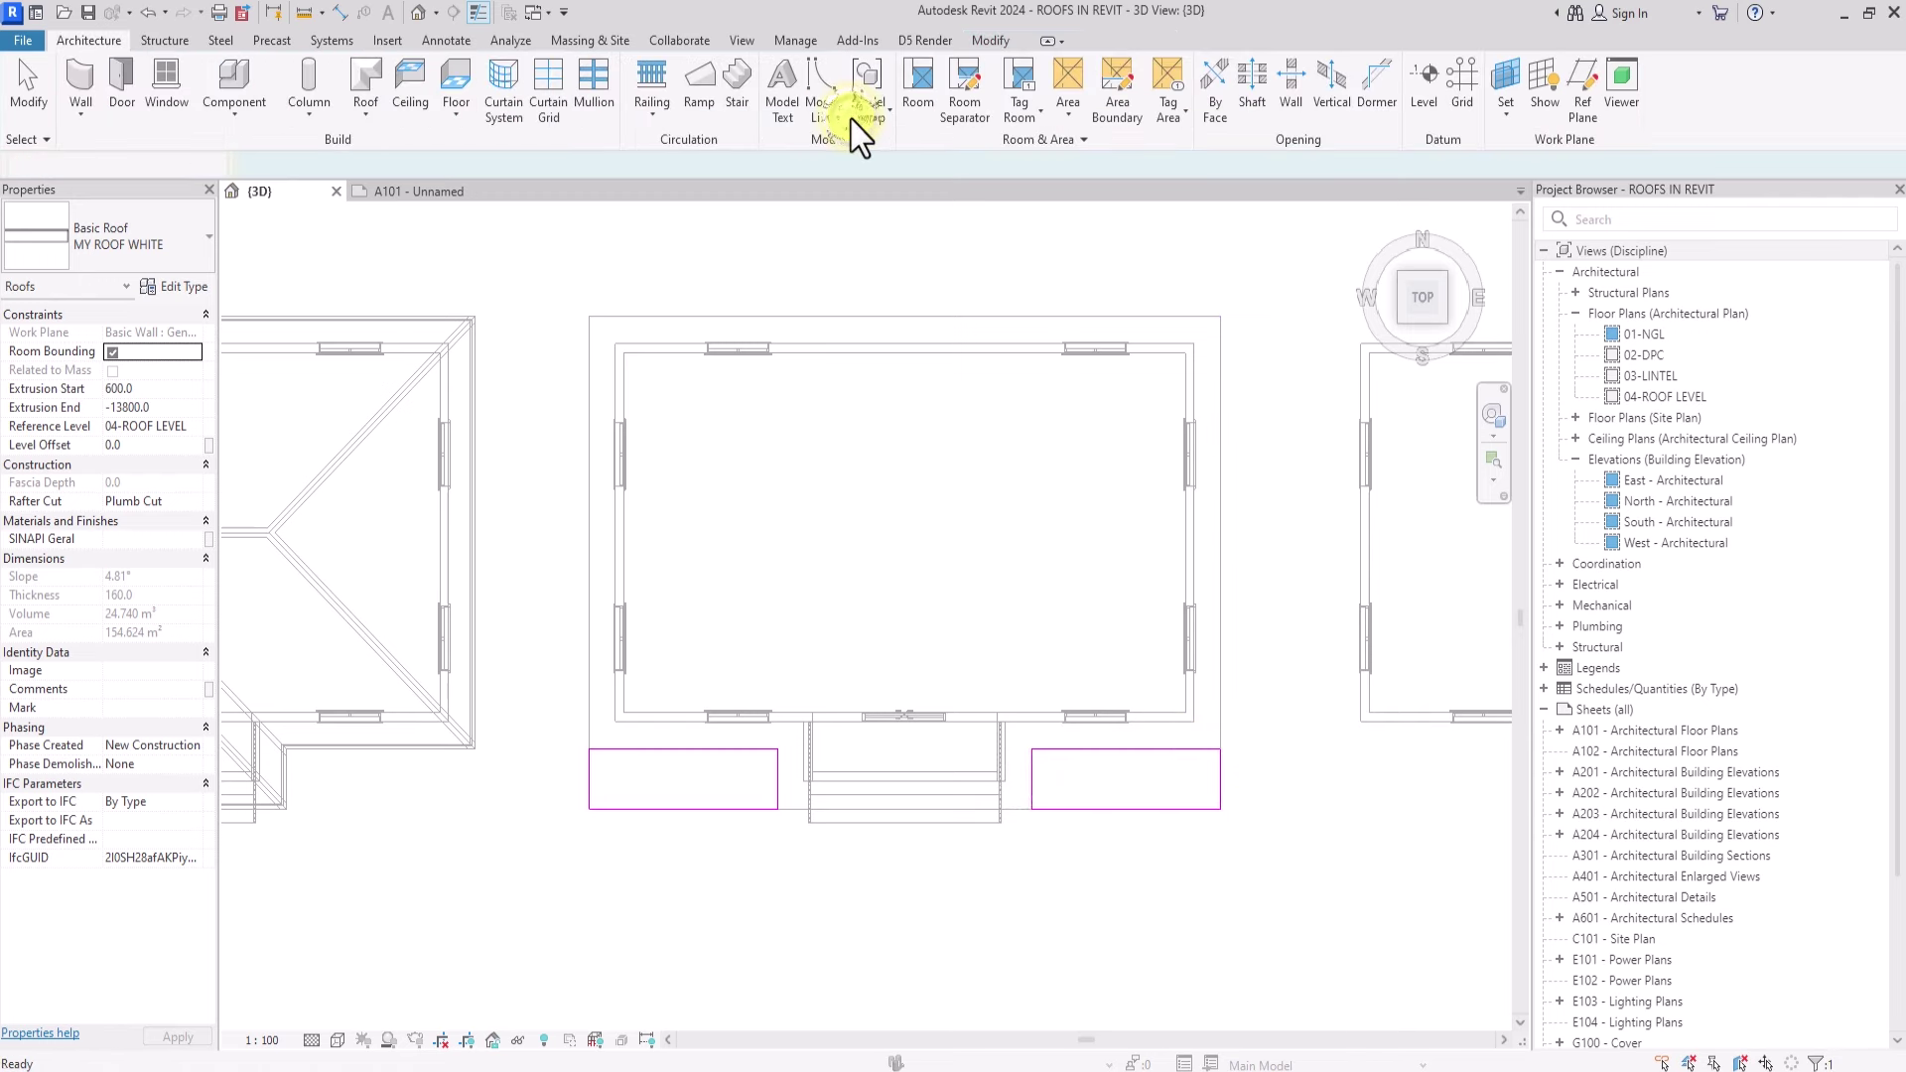
left_click(831, 932)
left_click(338, 1039)
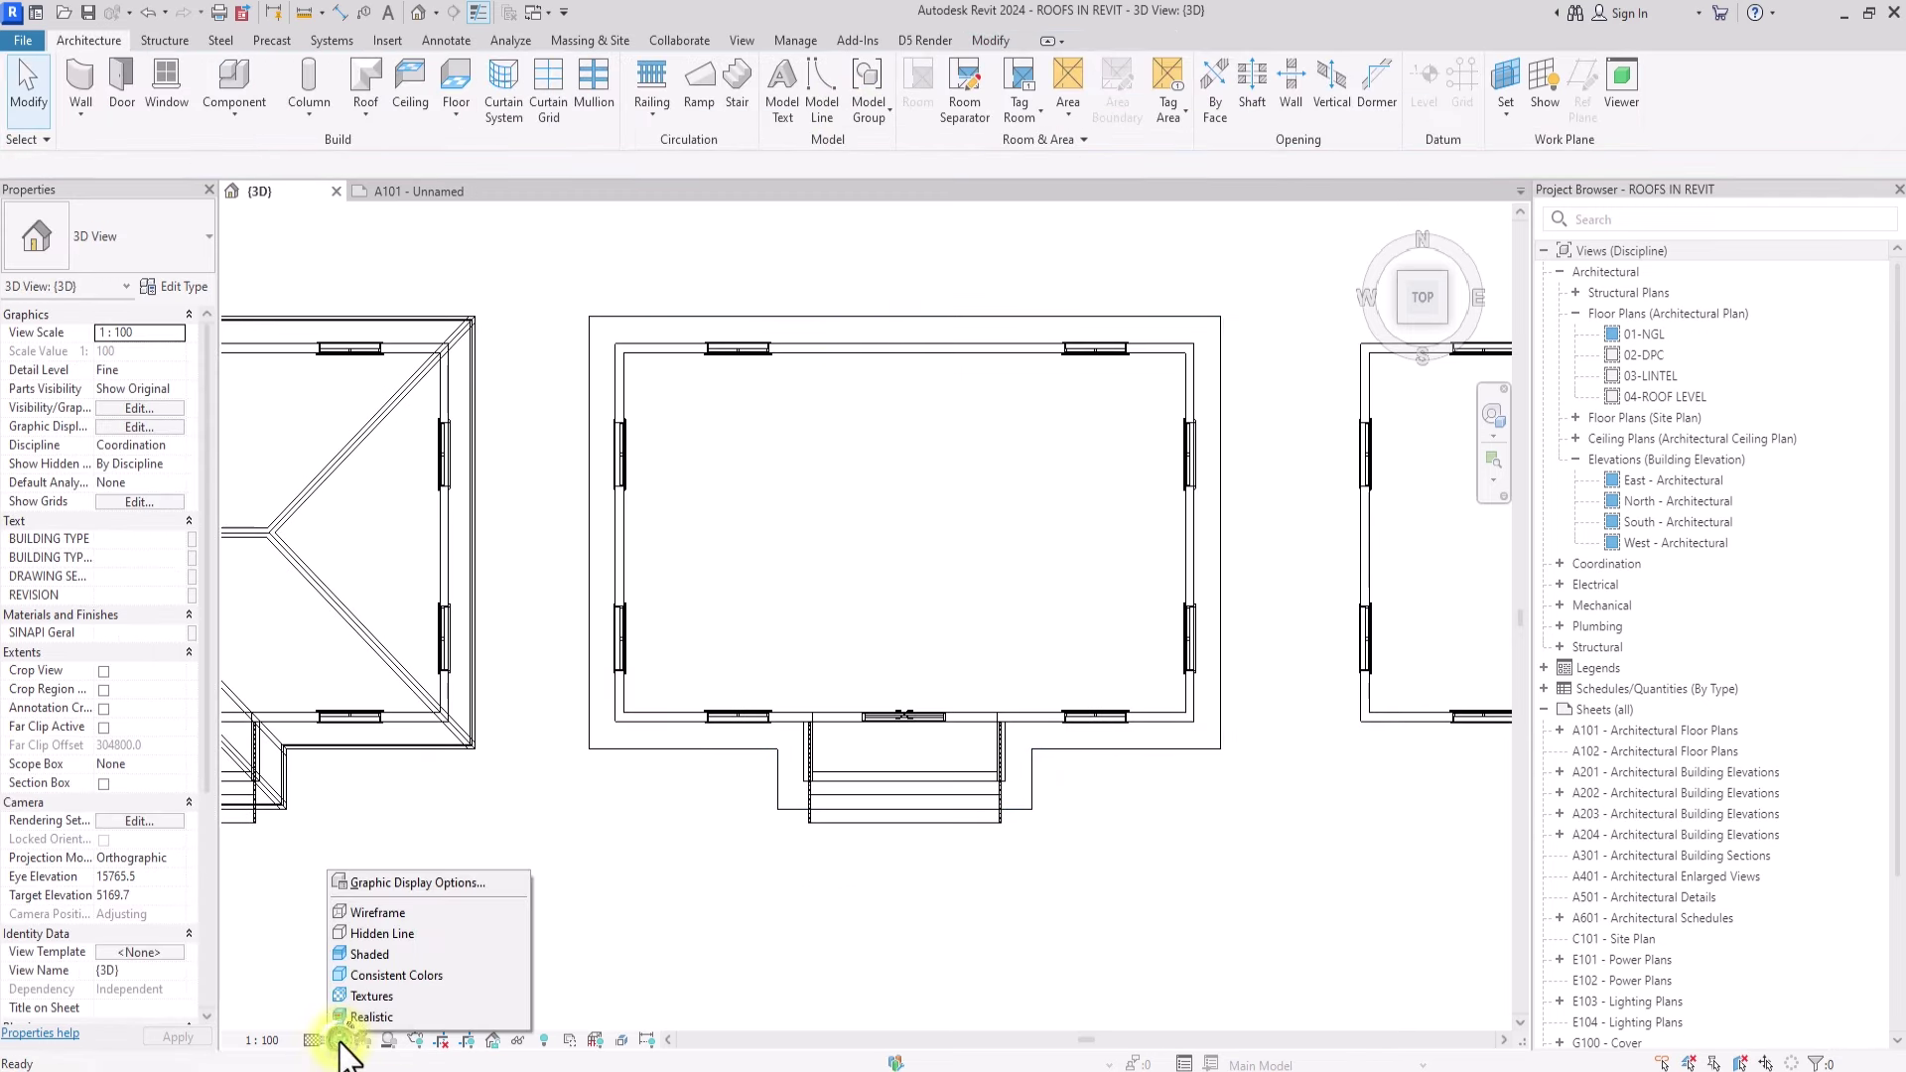
left_click(367, 955)
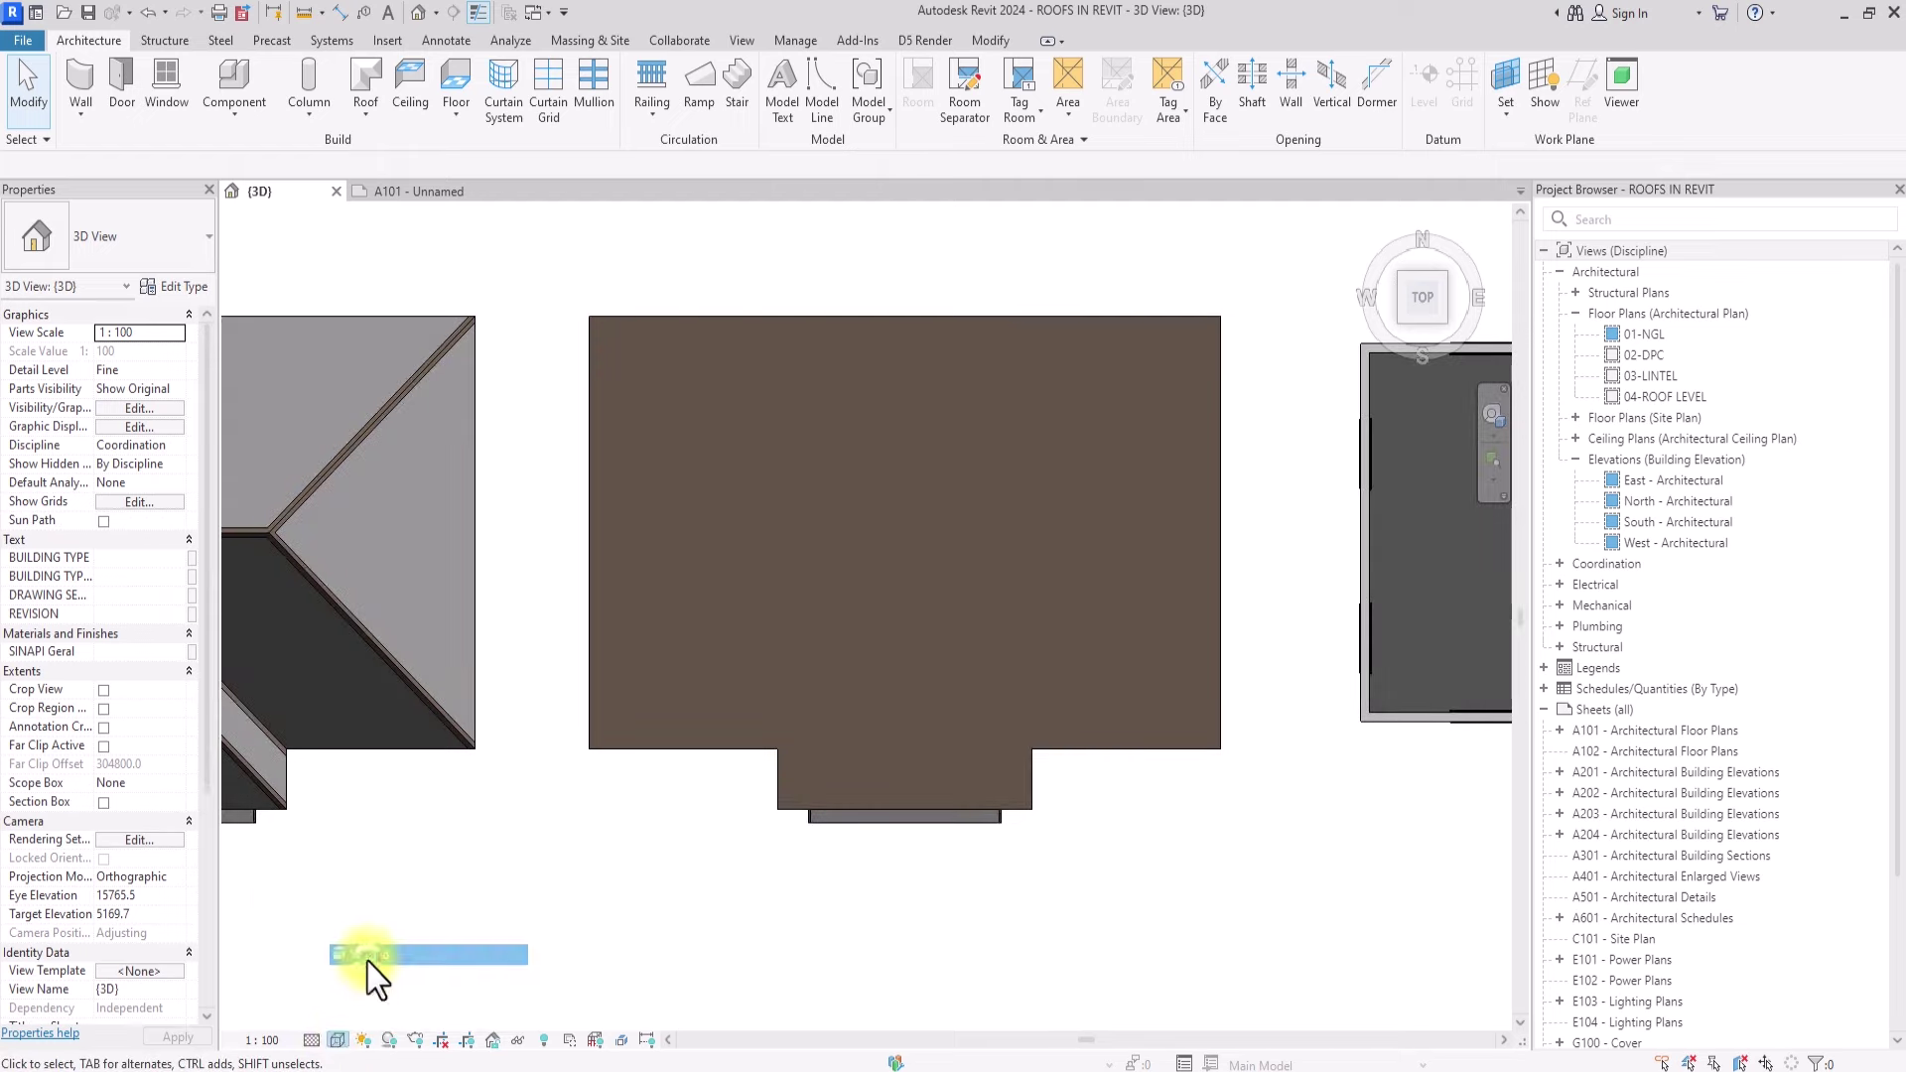
mouse_move(1334, 375)
middle_mouse_down("shift")
mouse_move(1346, 1004)
mouse_move(1431, 862)
mouse_move(240, 899)
mouse_move(462, 931)
mouse_move(431, 212)
mouse_move(463, 226)
mouse_move(436, 291)
mouse_move(286, 311)
mouse_move(375, 224)
mouse_move(516, 1019)
mouse_move(1473, 998)
mouse_move(1374, 998)
middle_mouse_up("shift")
scroll(1373, 997, "up", 3)
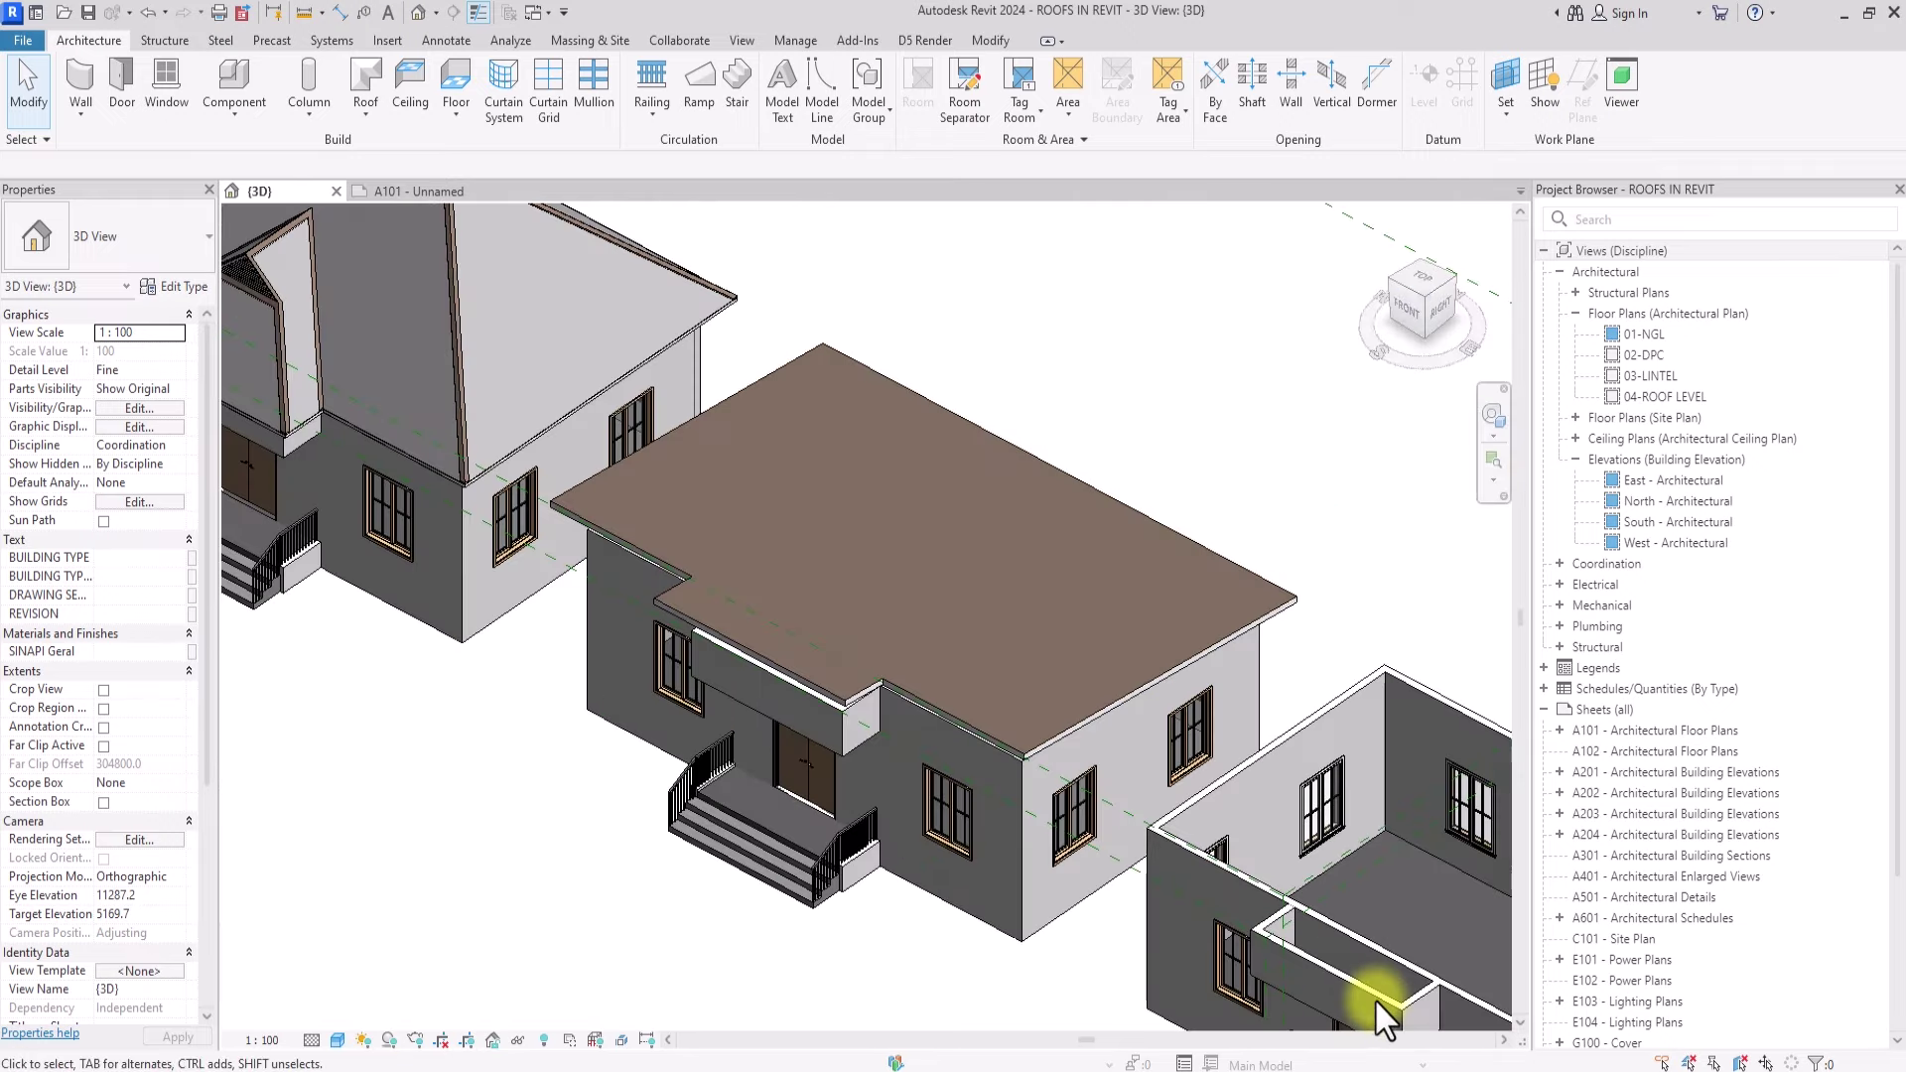
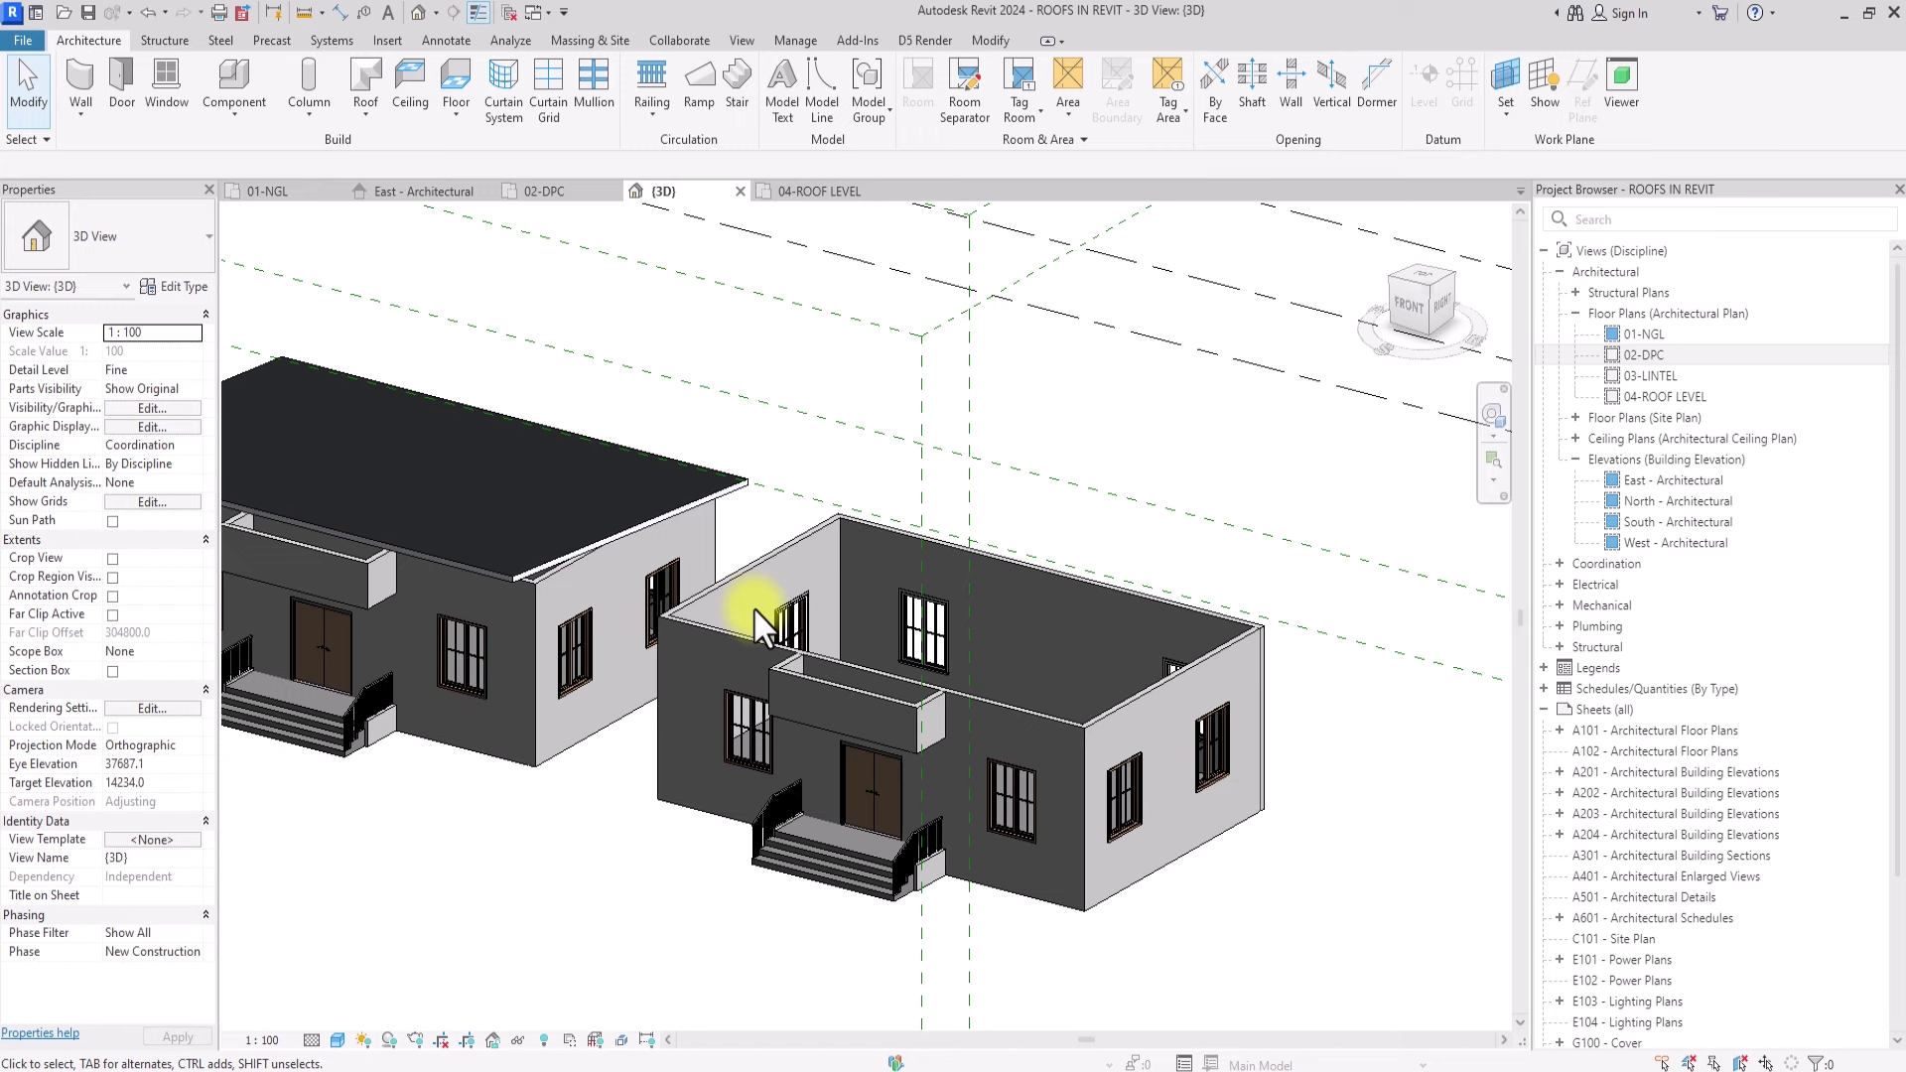
Step: Start an in-place mass for the unroofed building, keeping the name Mass 1
left_click(596, 41)
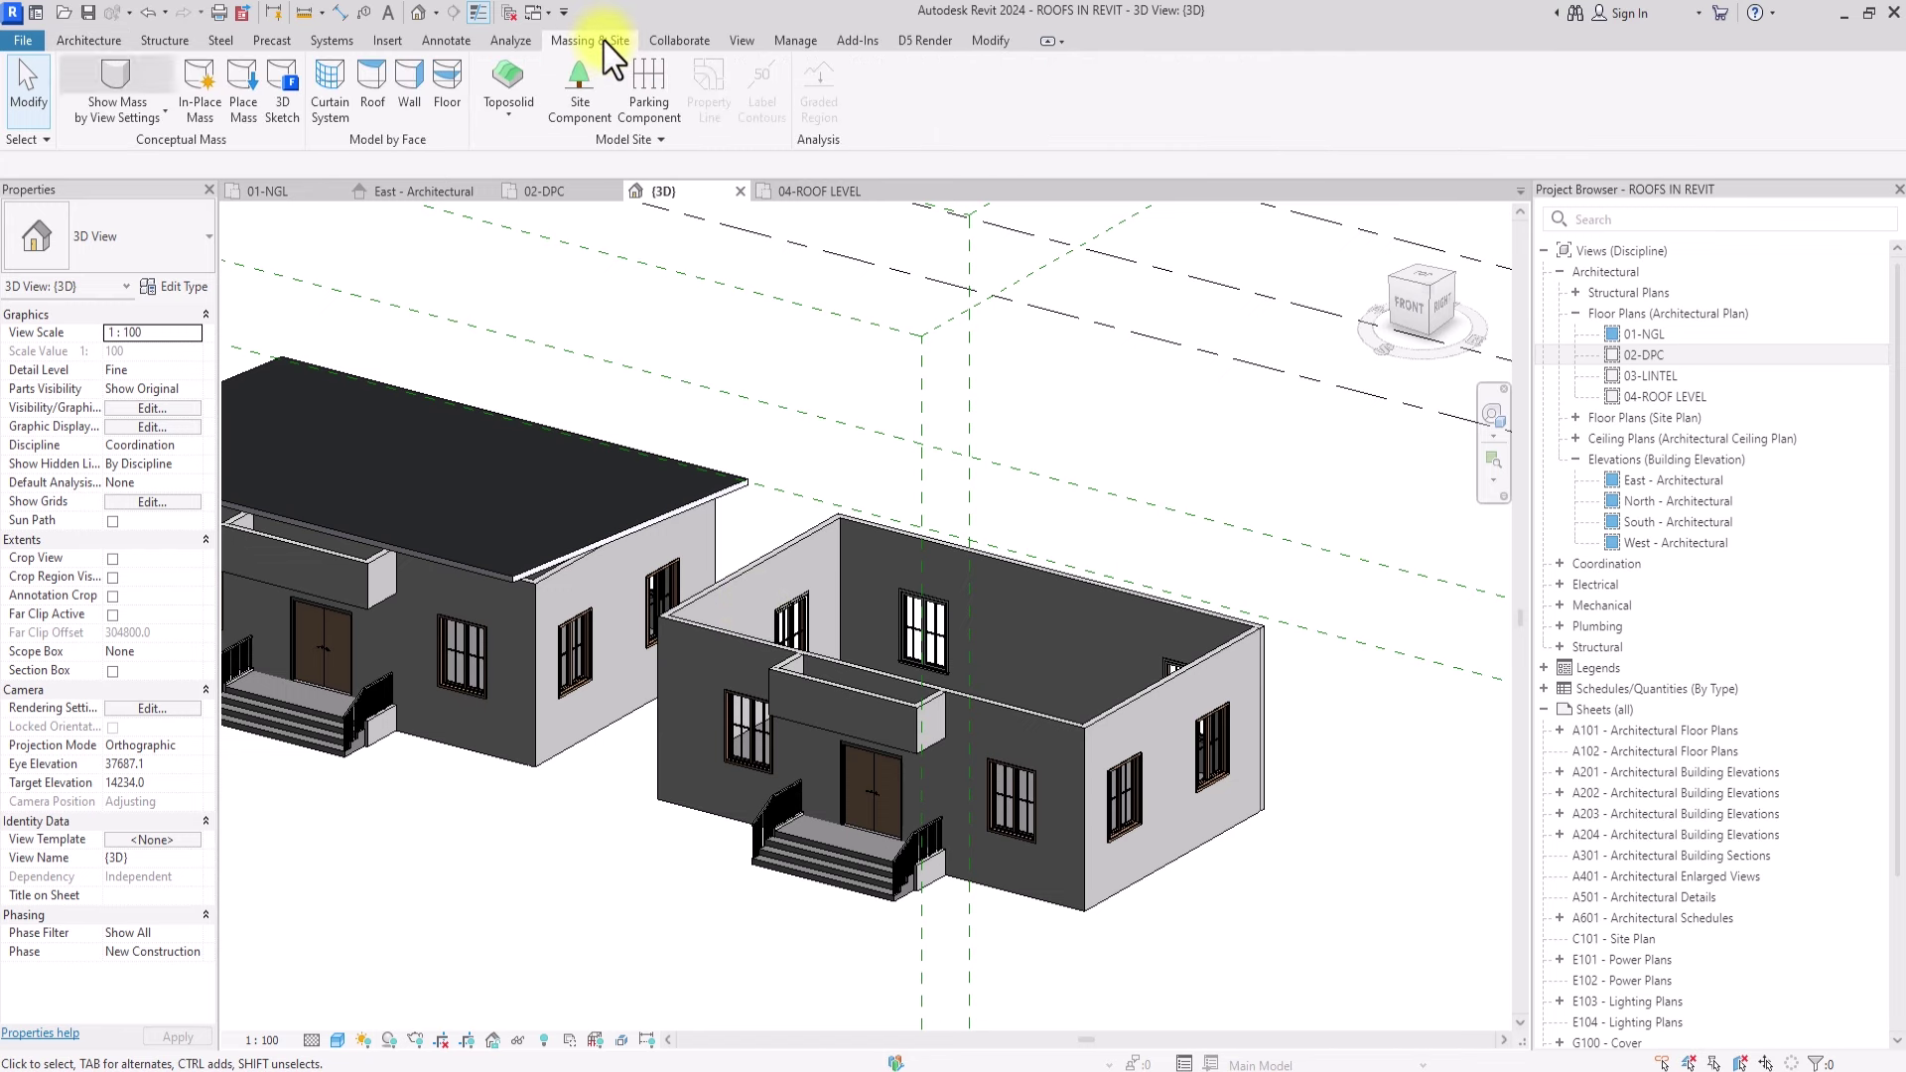
left_click(198, 84)
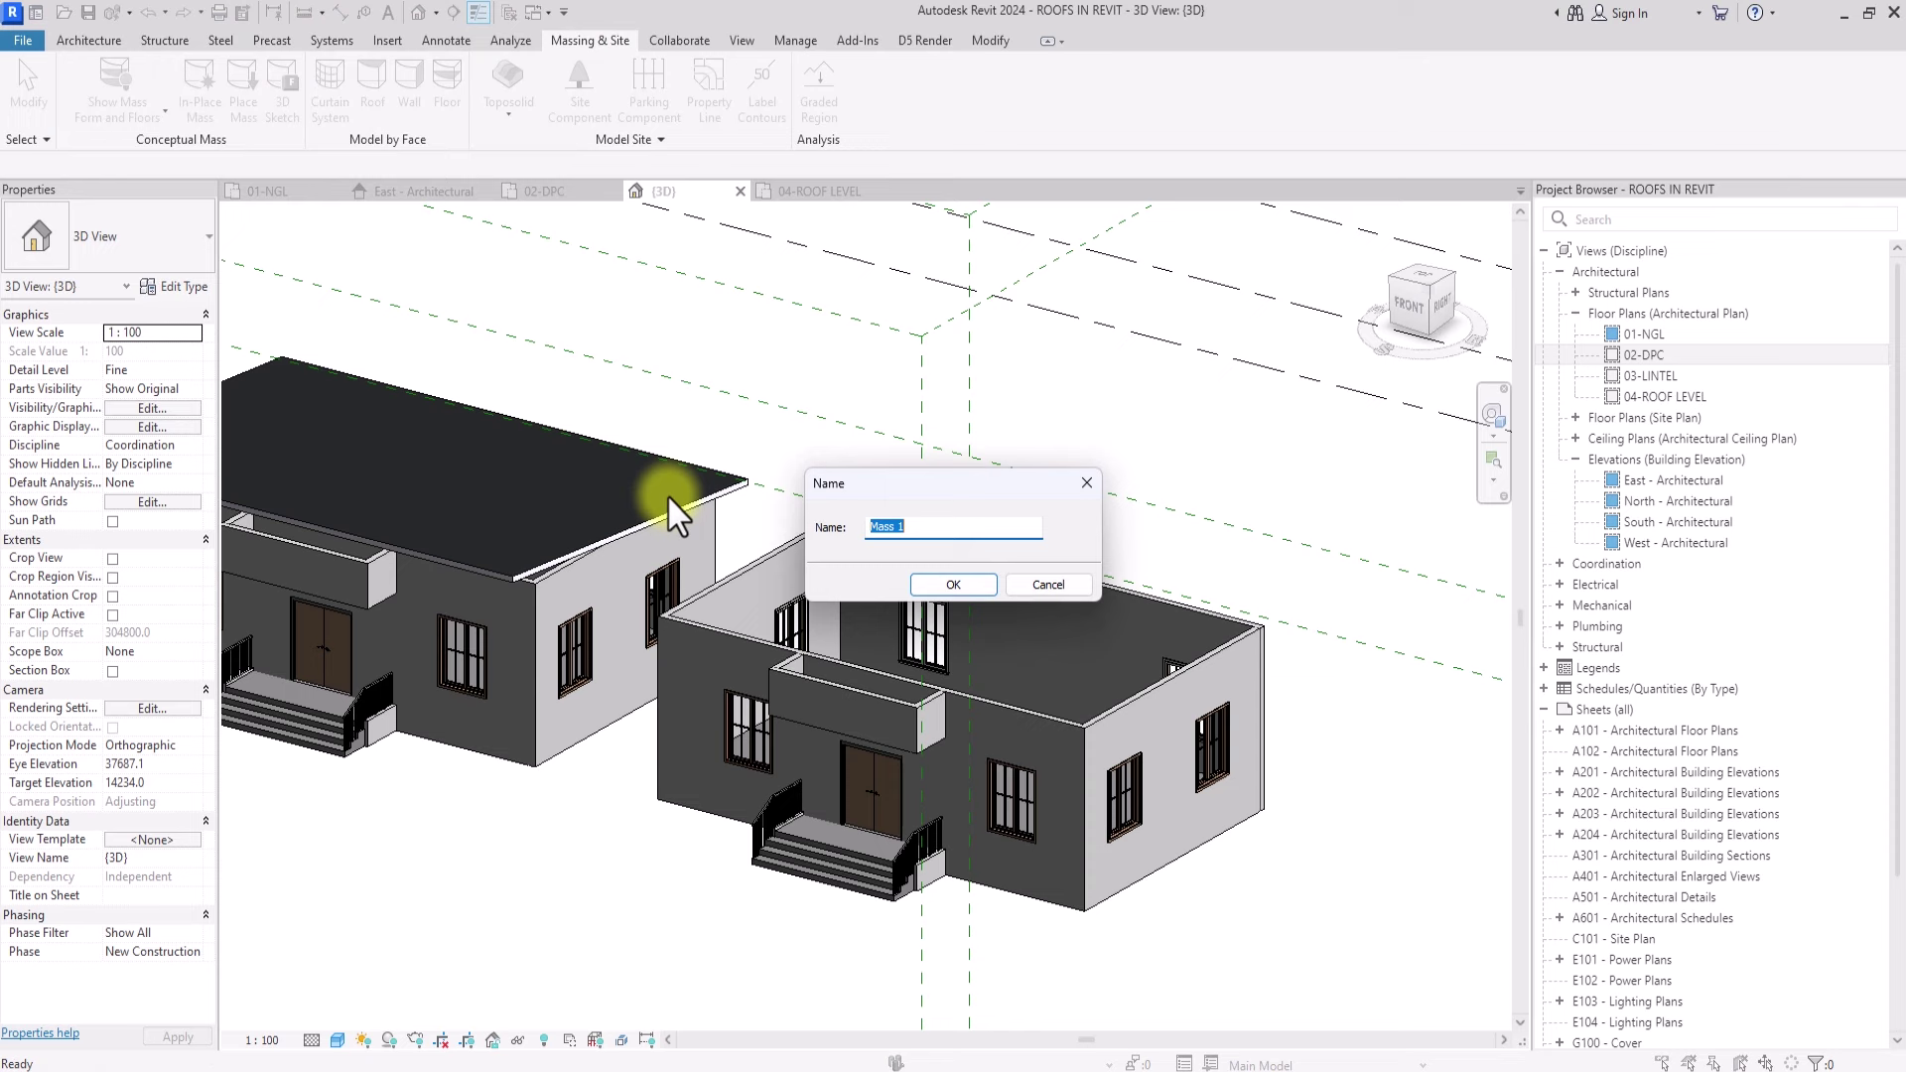
left_click(953, 584)
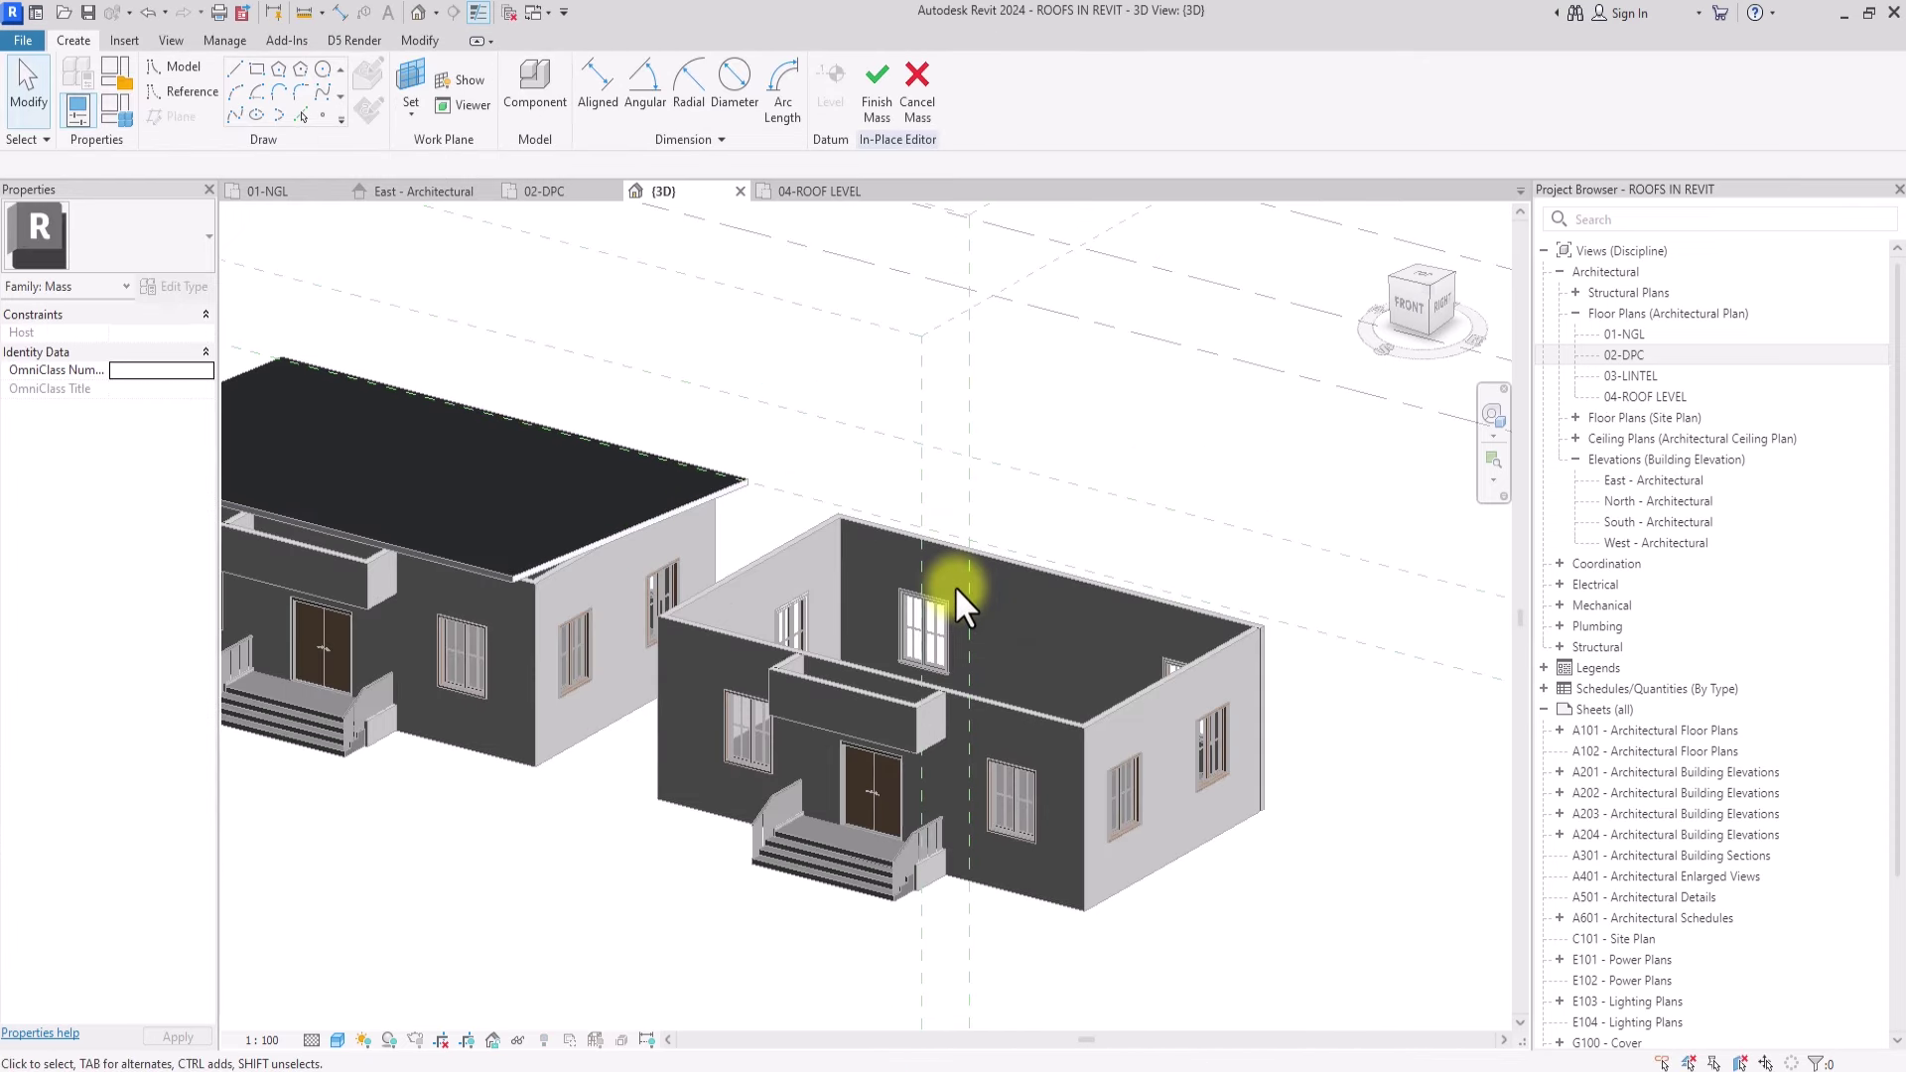
Step: Start model lines in the mass and set the outer face of the building's west end wall as the work plane
left_click(184, 67)
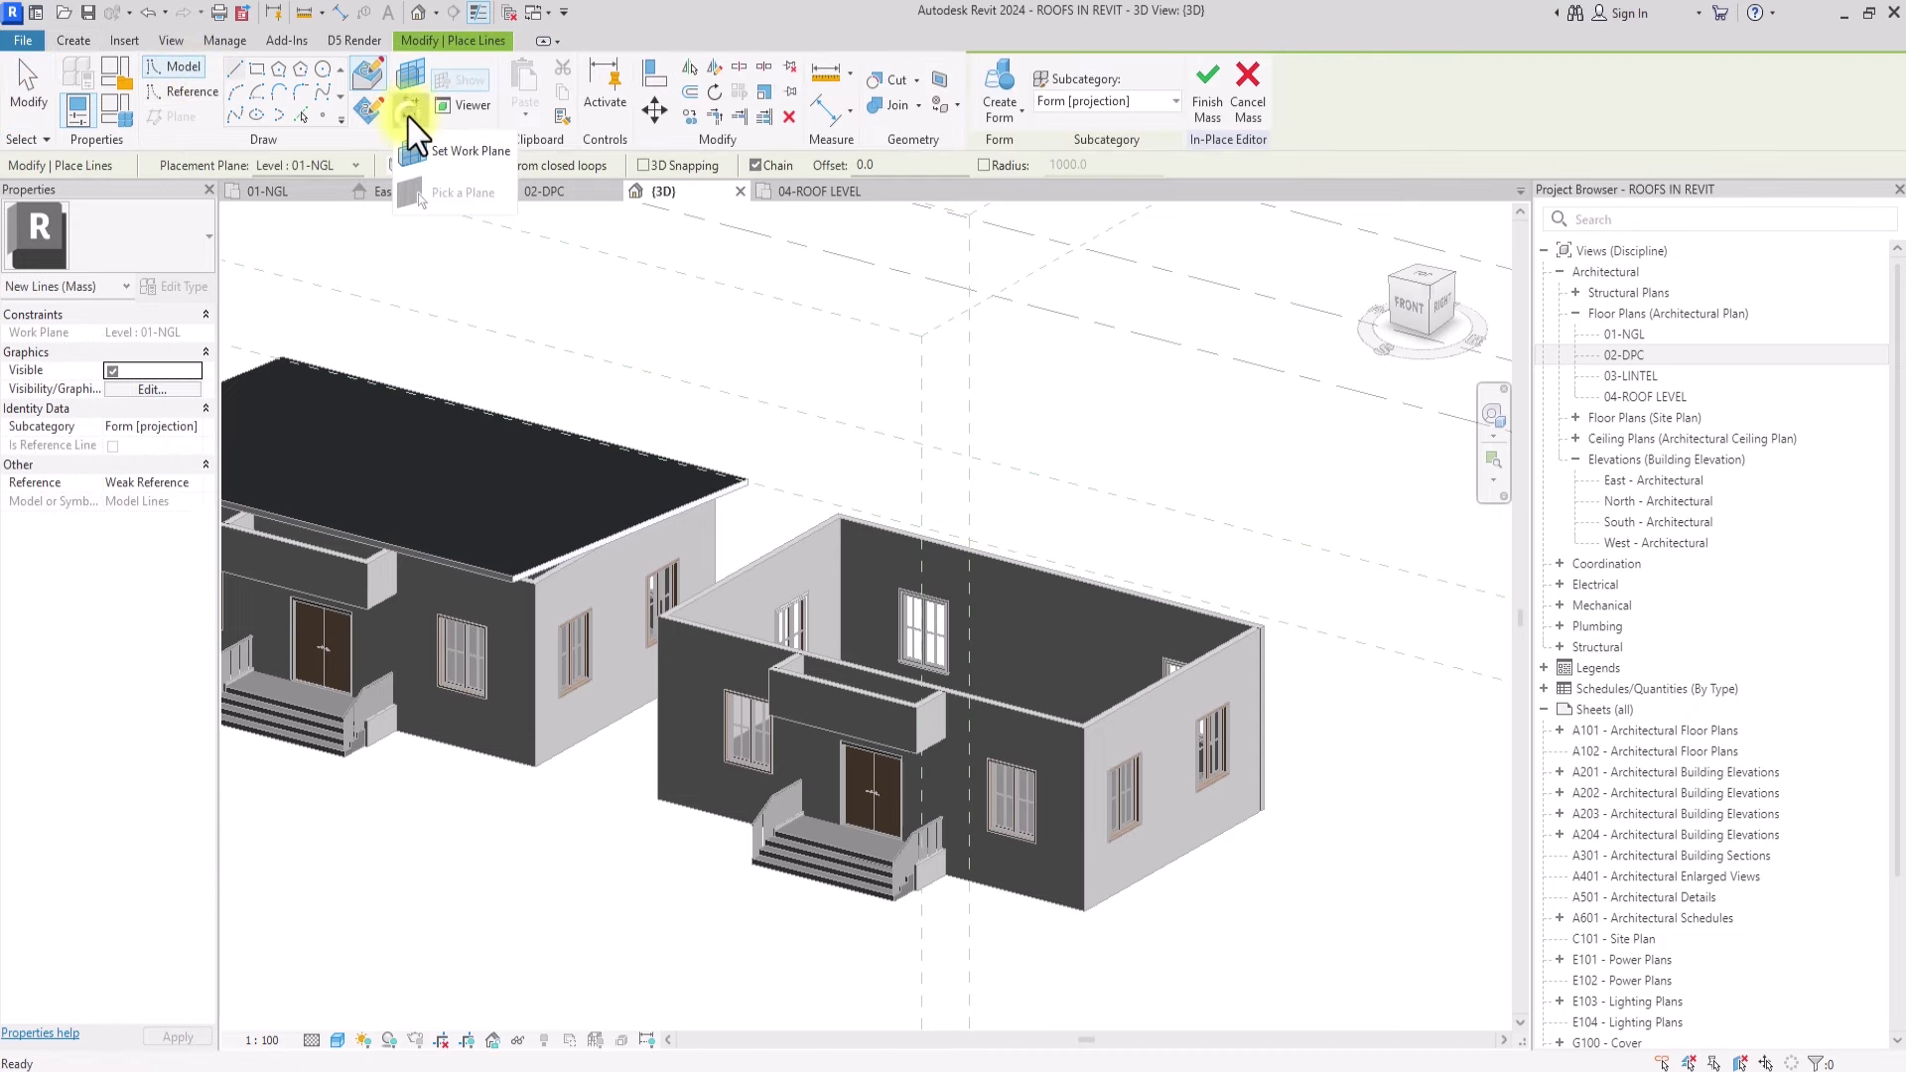
left_click(410, 87)
scroll(721, 709, "up", 3)
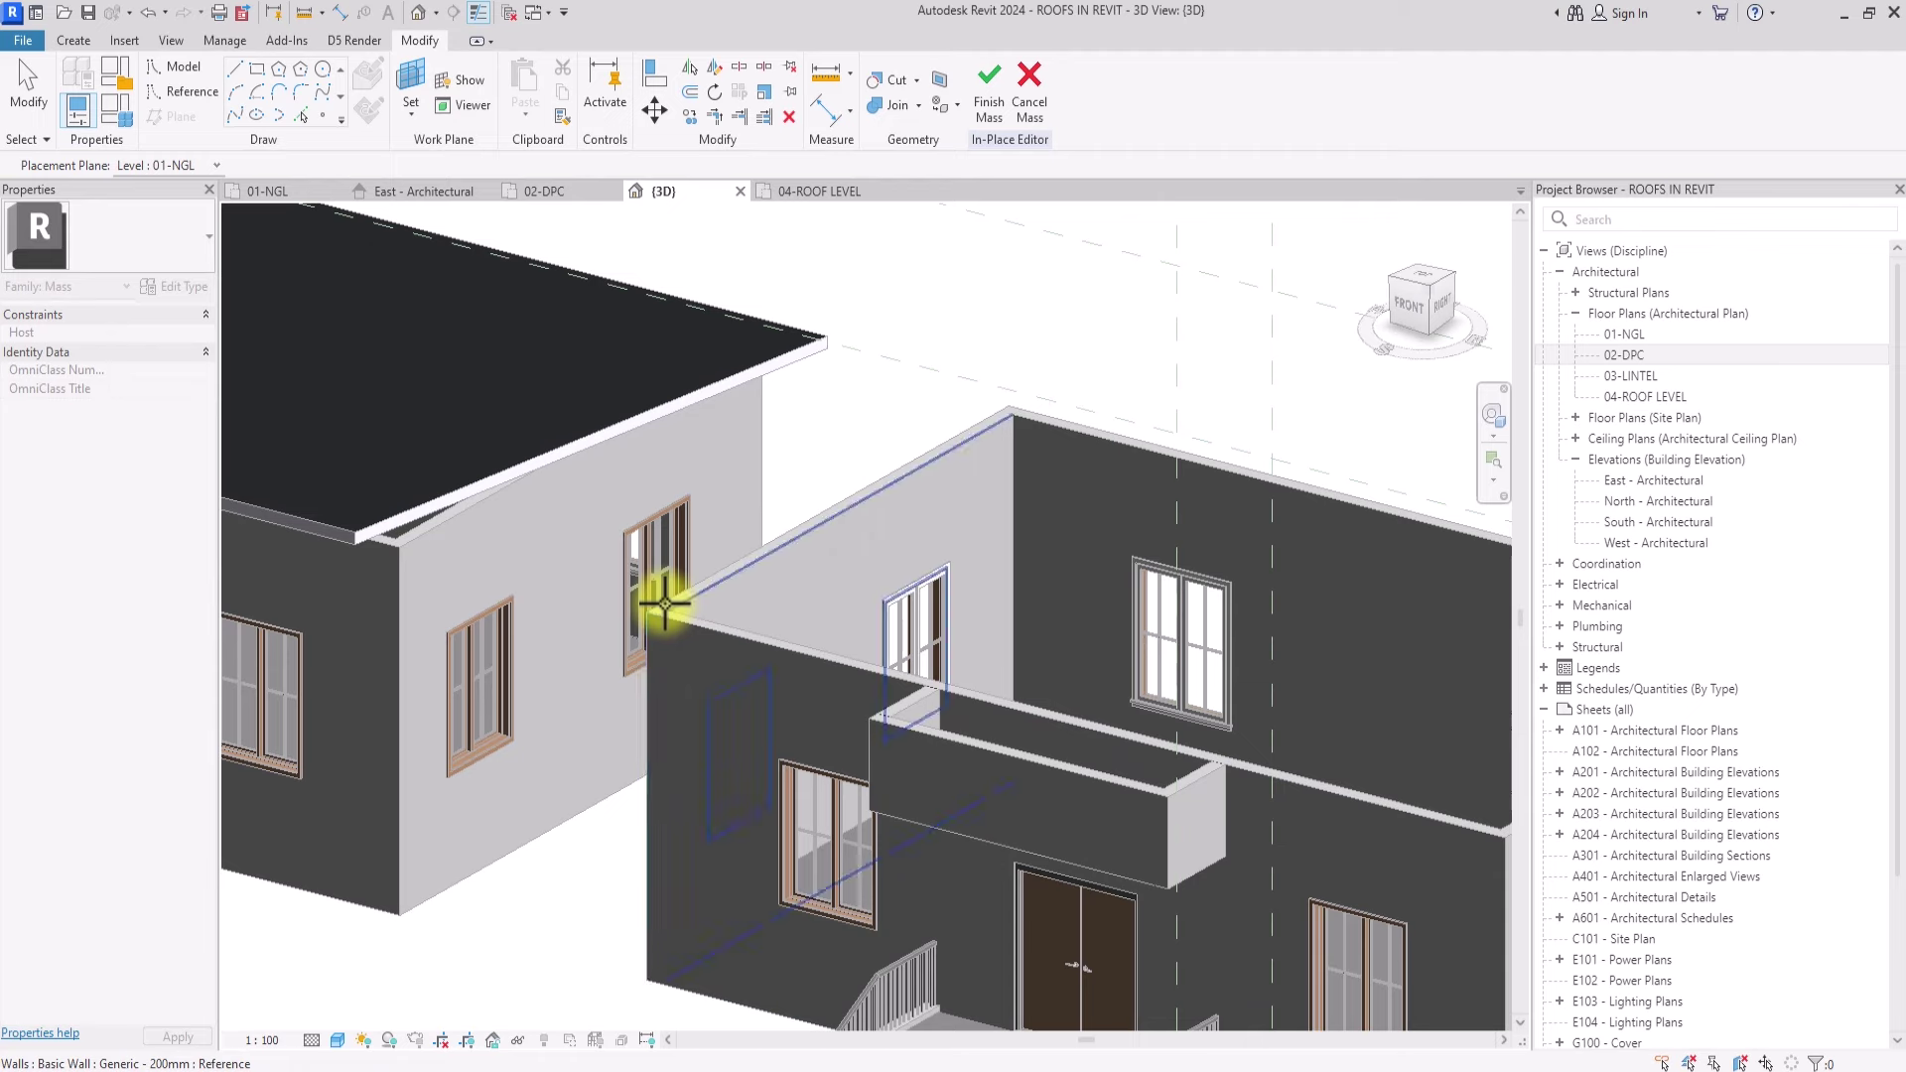
scroll(664, 602, "down", 4)
left_click_drag(1416, 309, 1714, 340)
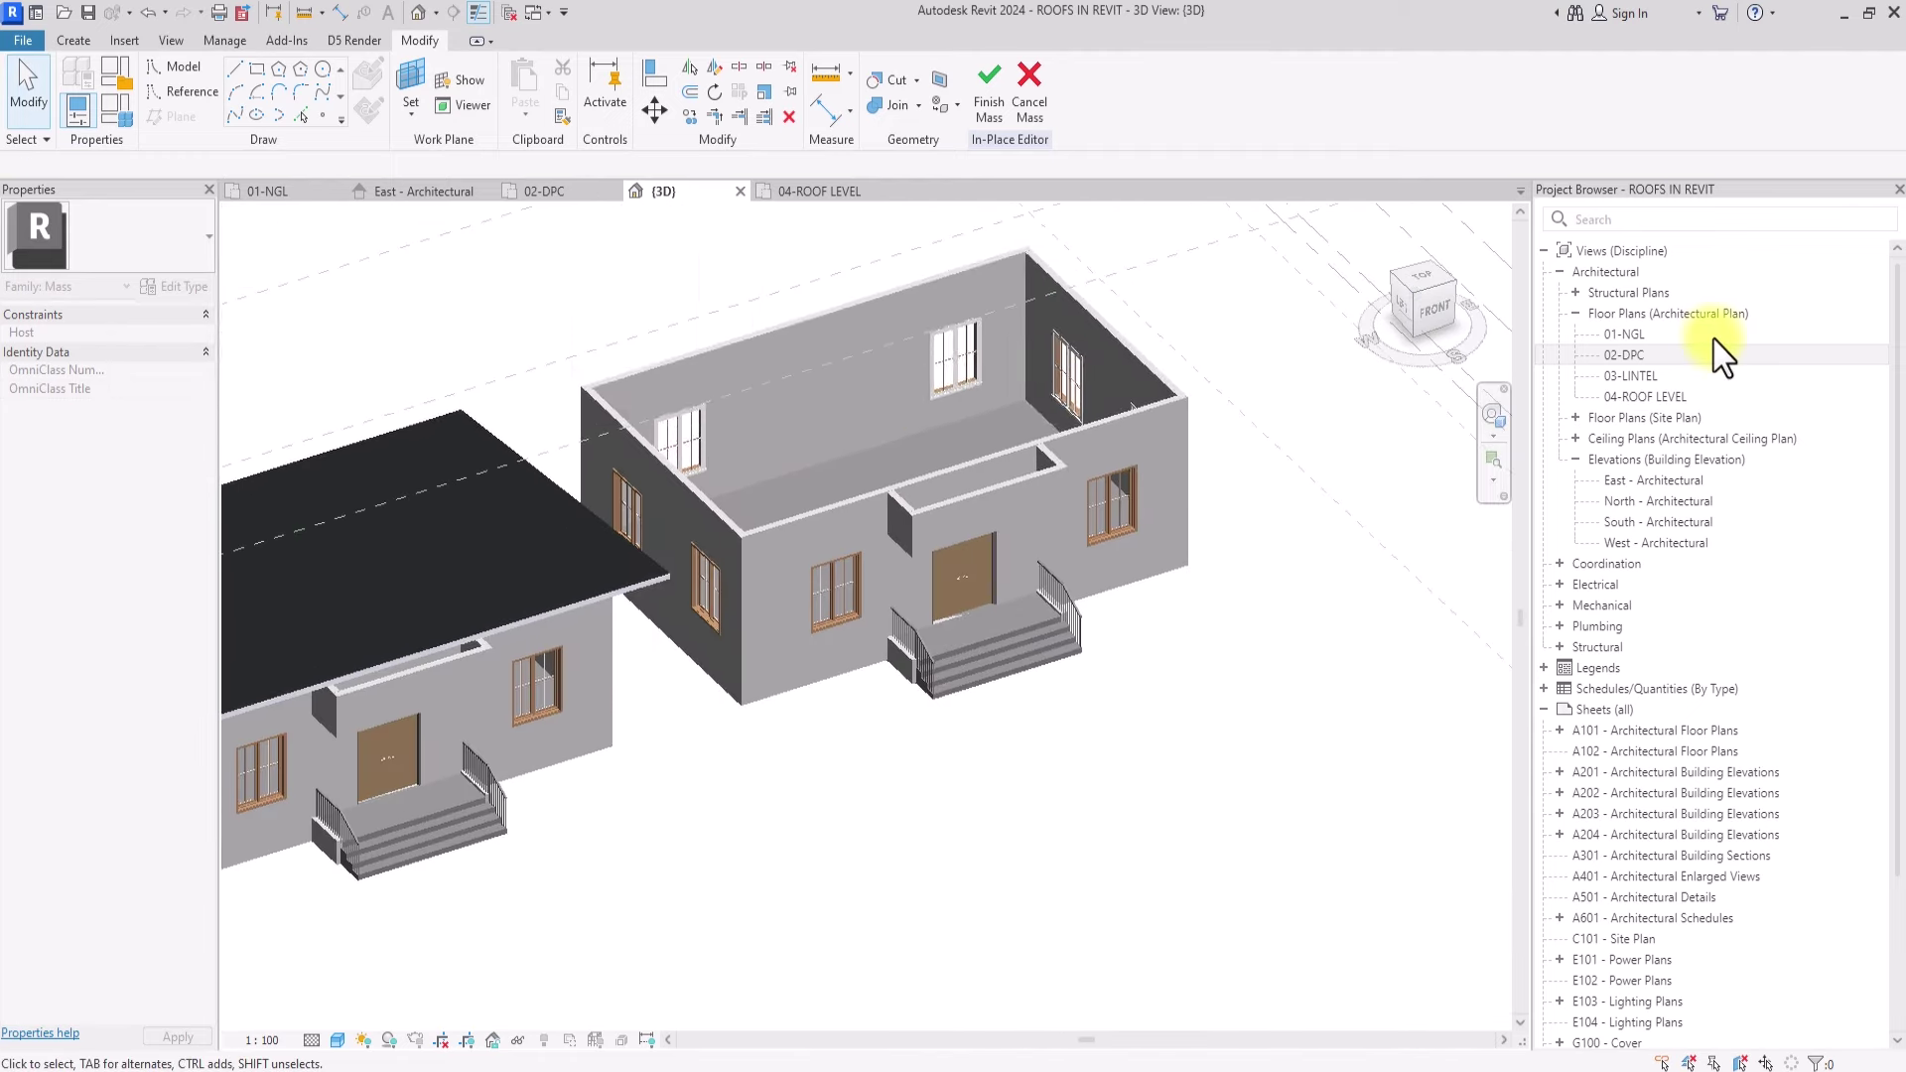
left_click(226, 73)
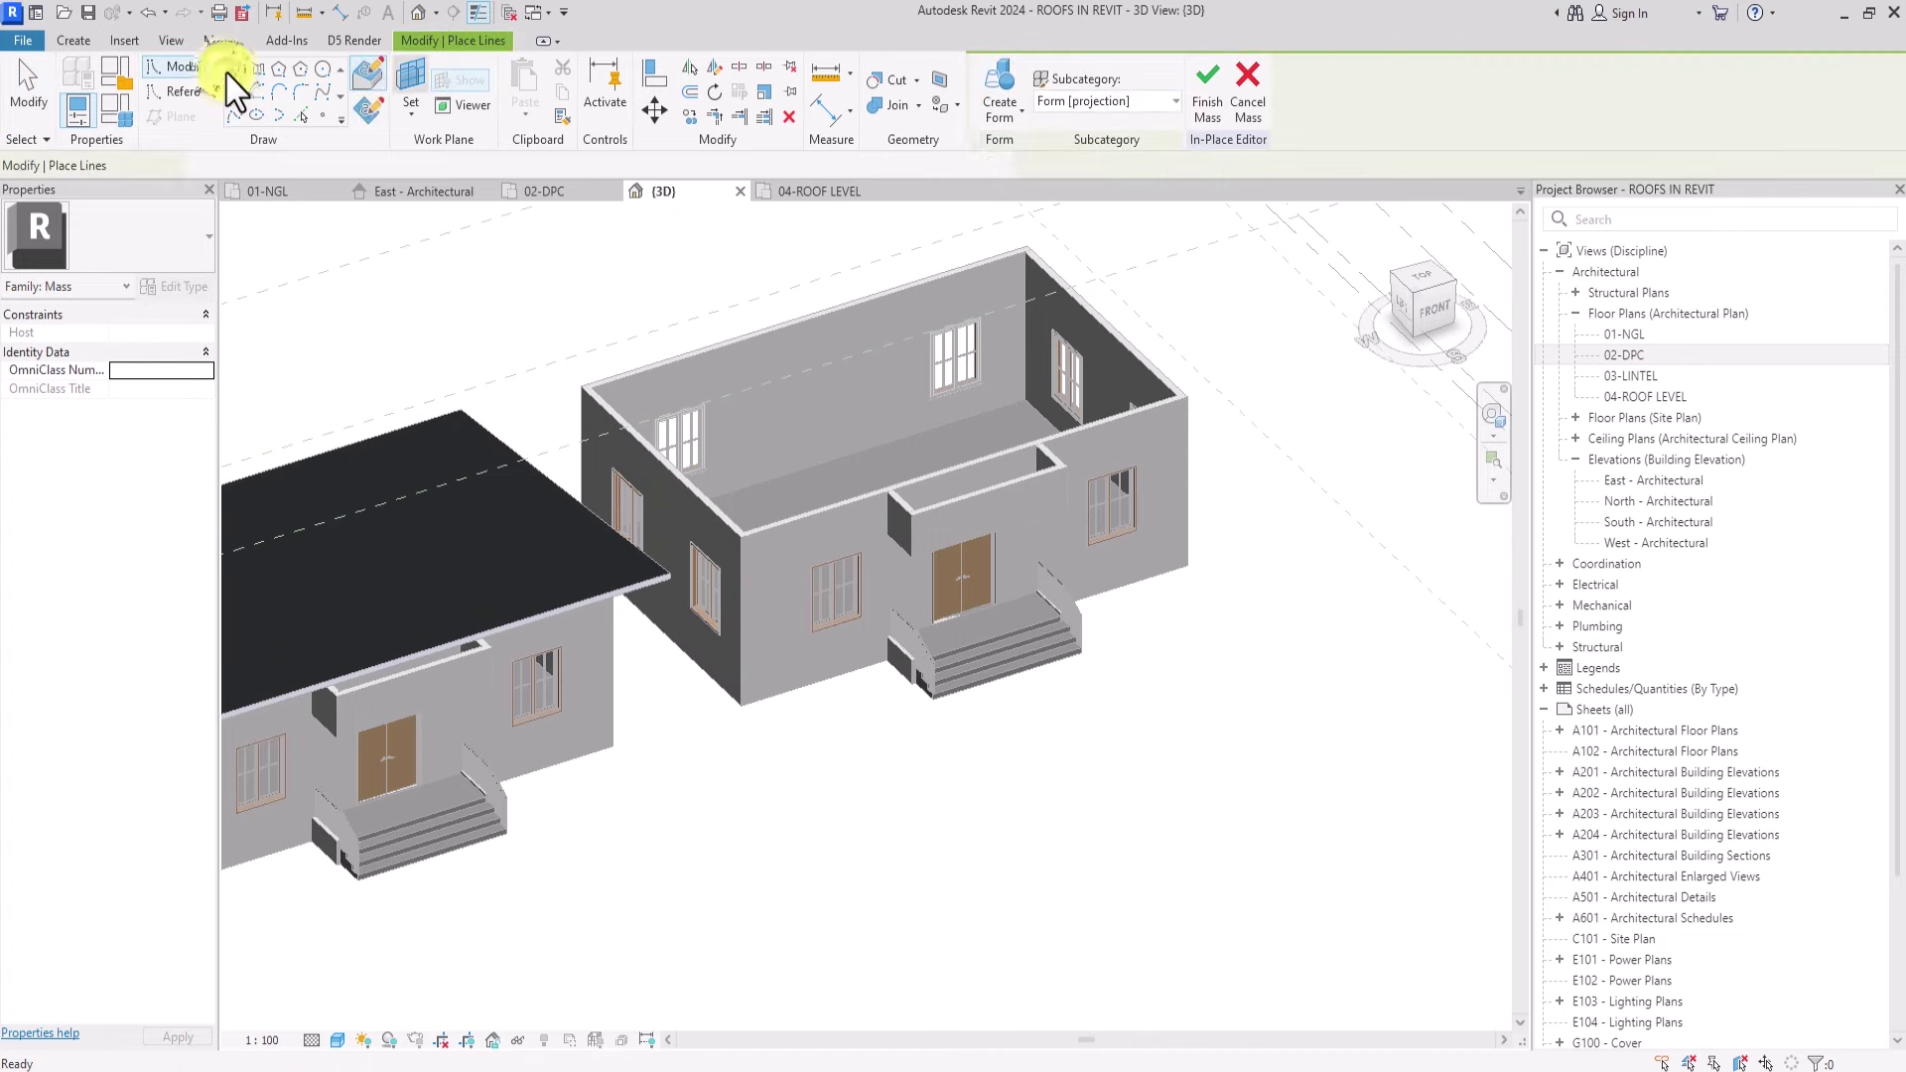
left_click(413, 109)
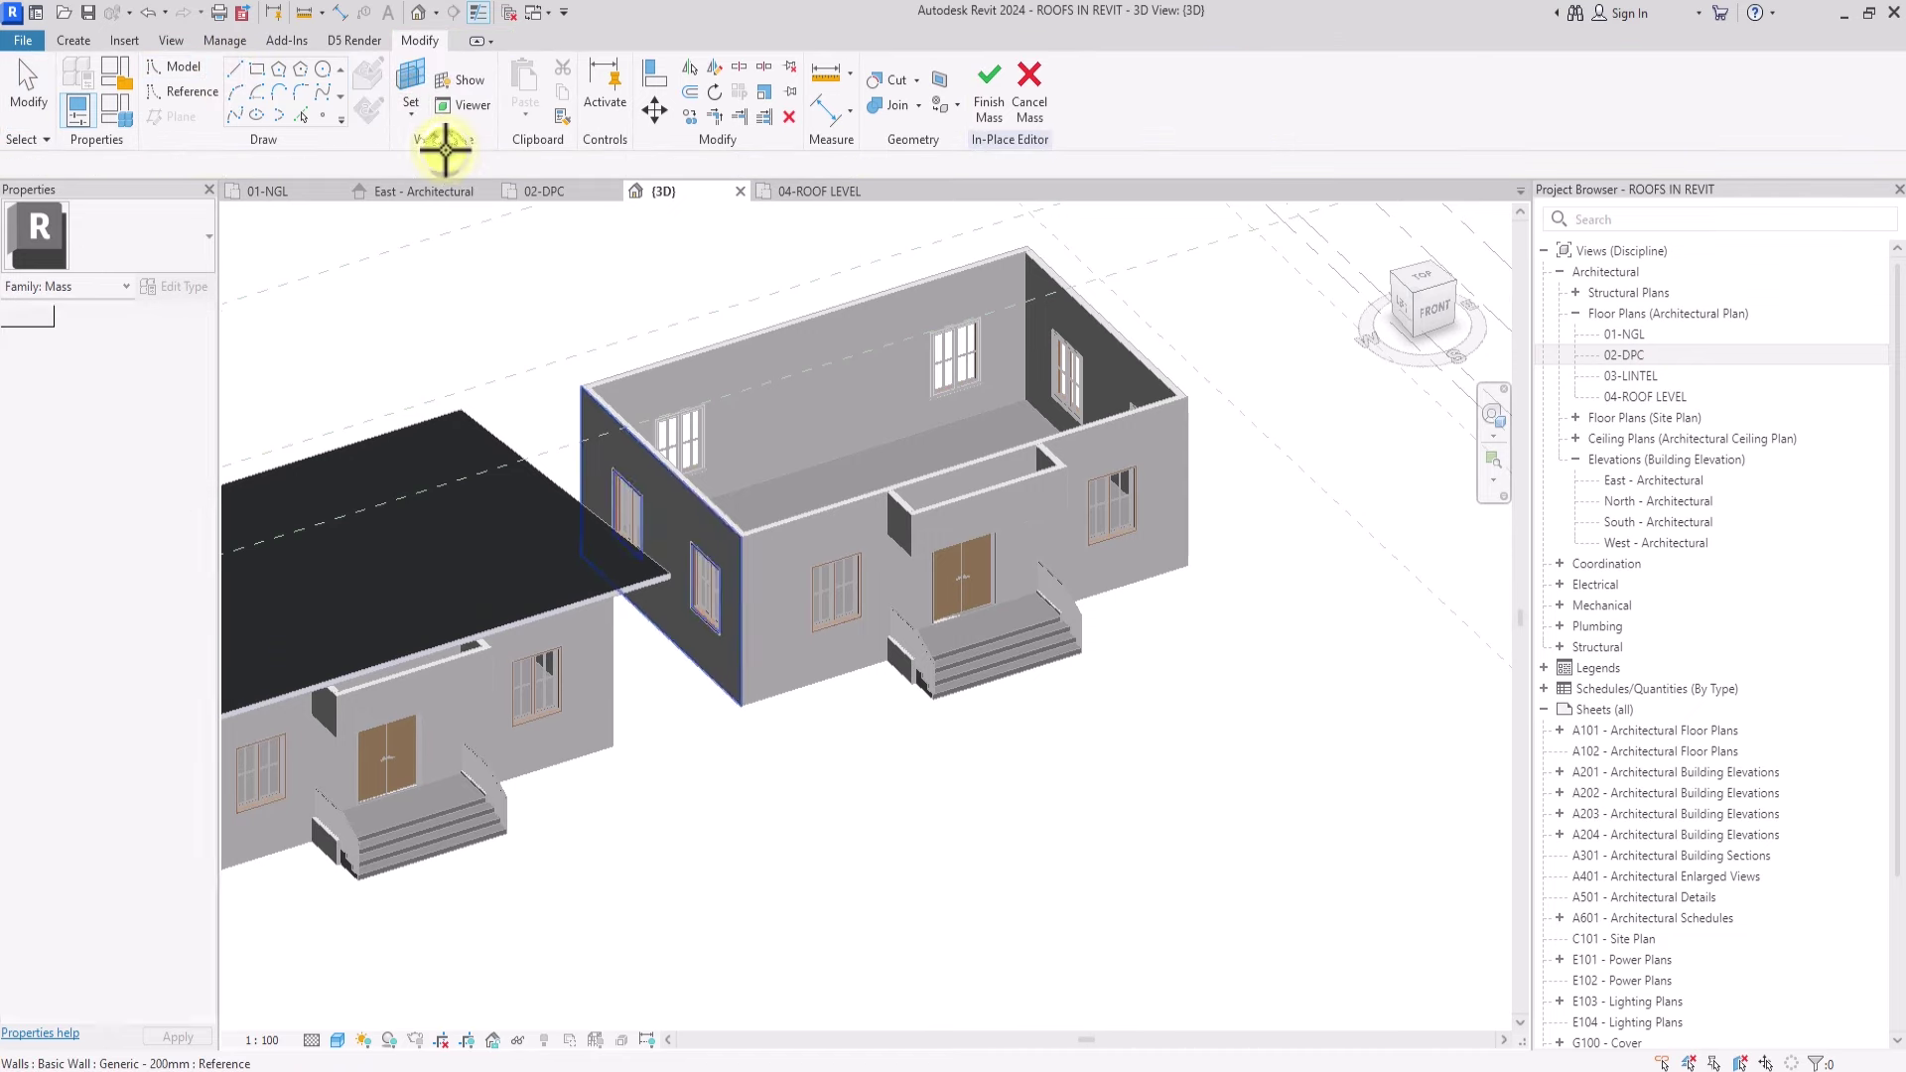
scroll(635, 427, "up", 3)
left_click(687, 491)
scroll(645, 427, "down", 3)
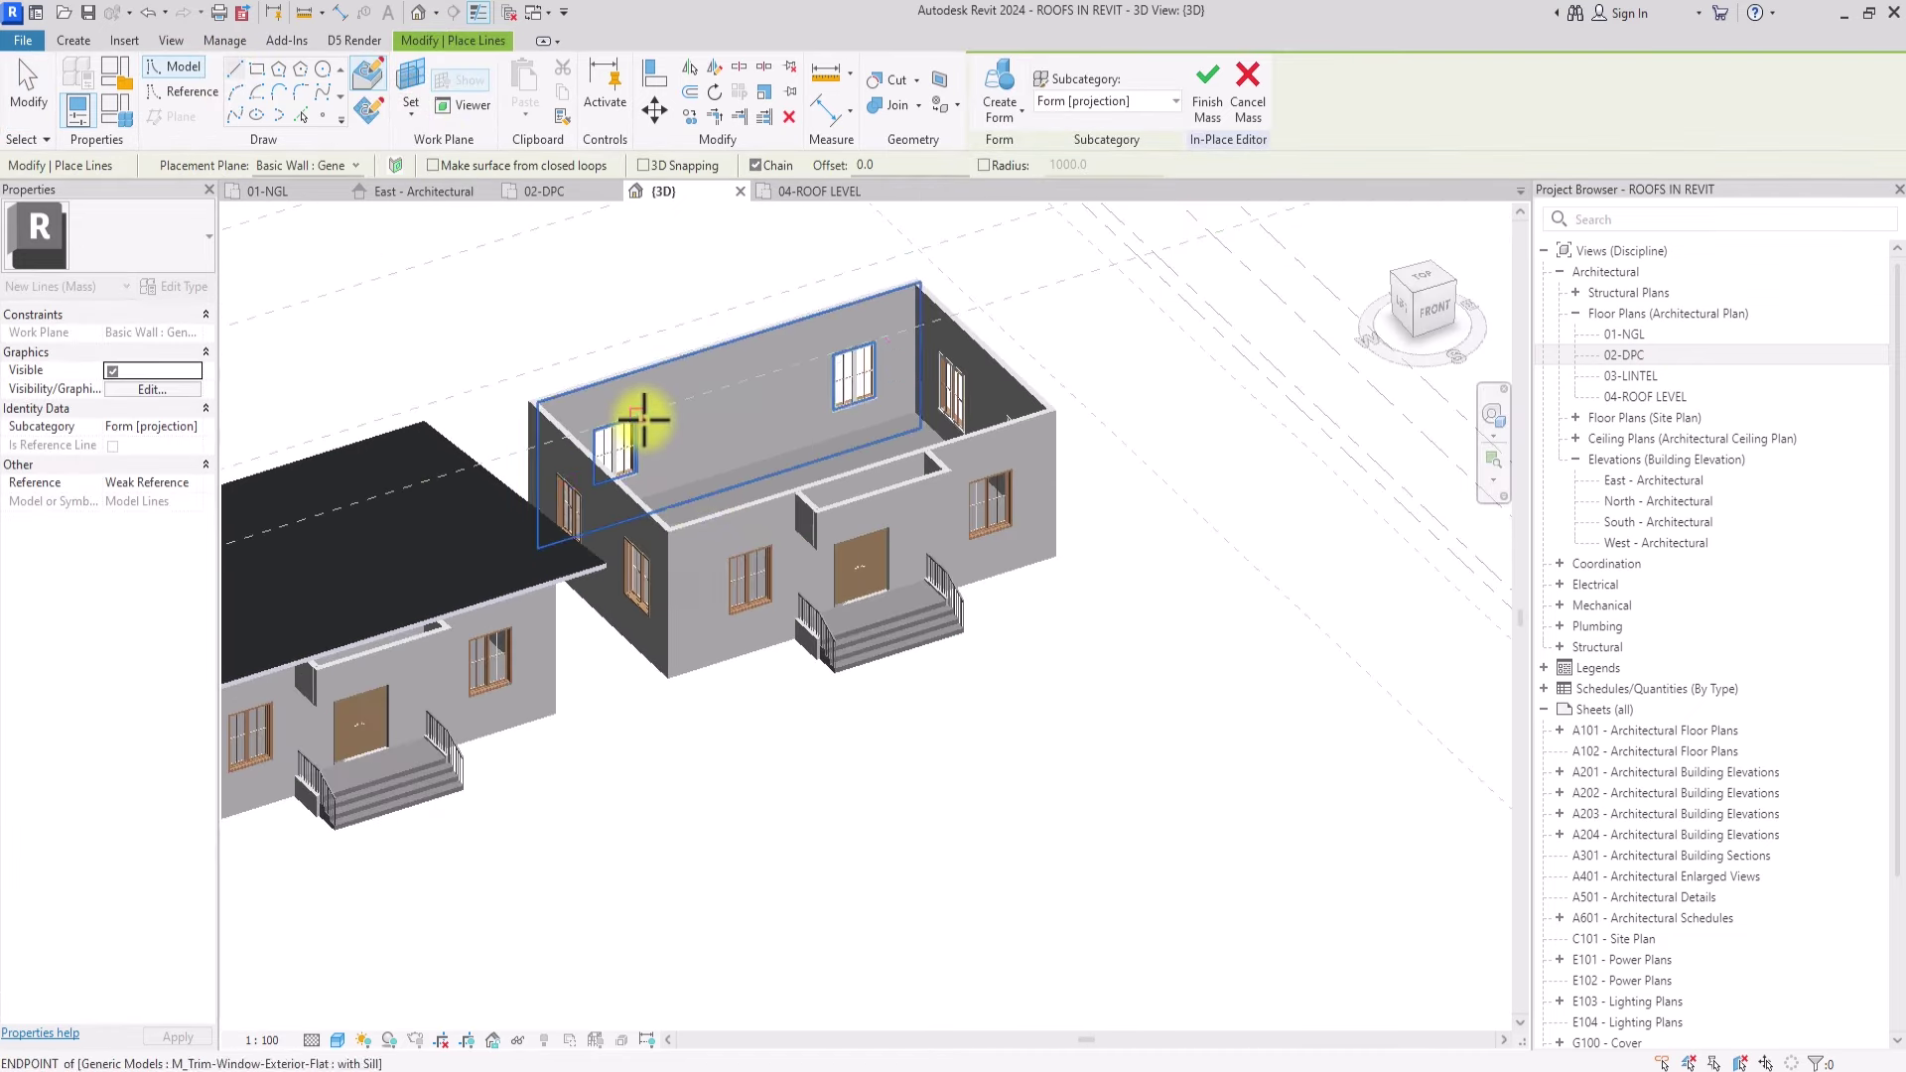
Step: In the Right view, draw two chained start-end-radius arcs as an S-shaped profile across the wall top, the second about 6200 long
left_click_drag(1421, 318, 920, 264)
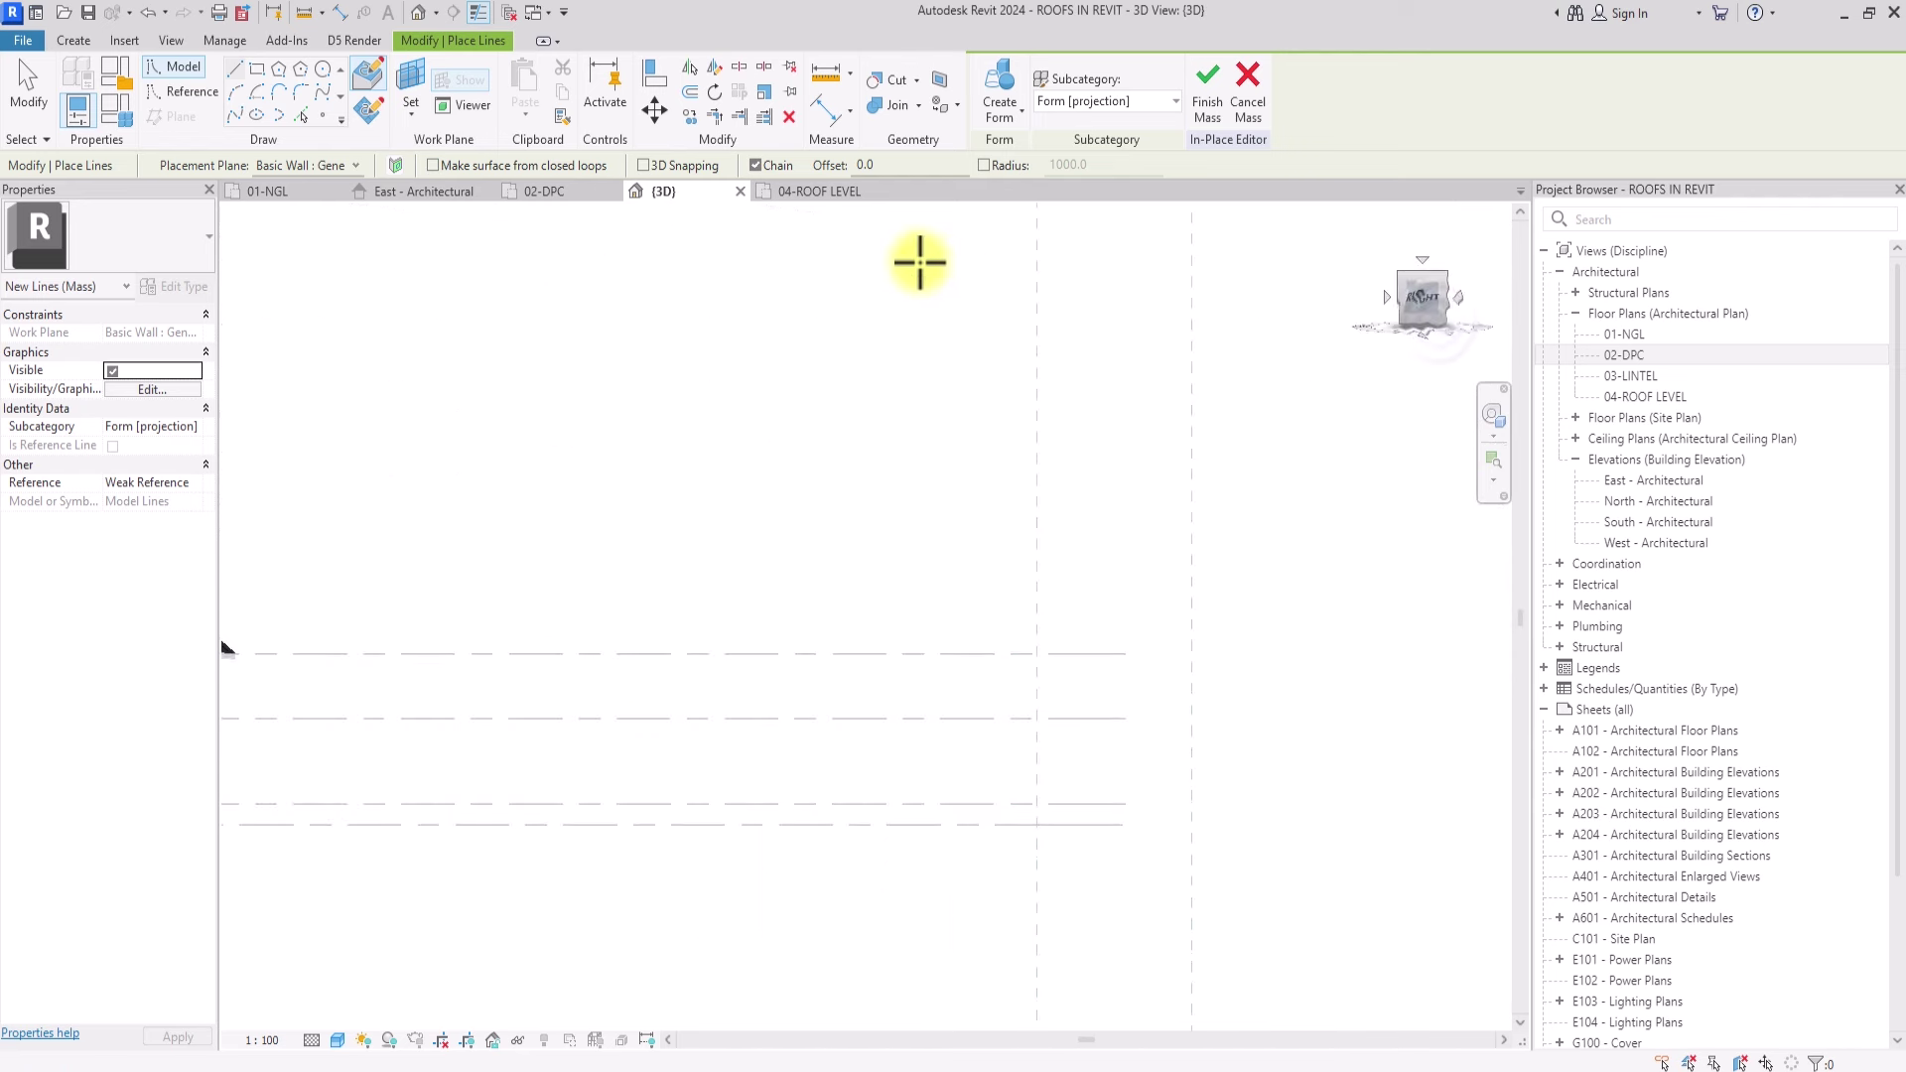
middle_click_drag(652, 268, 1358, 304)
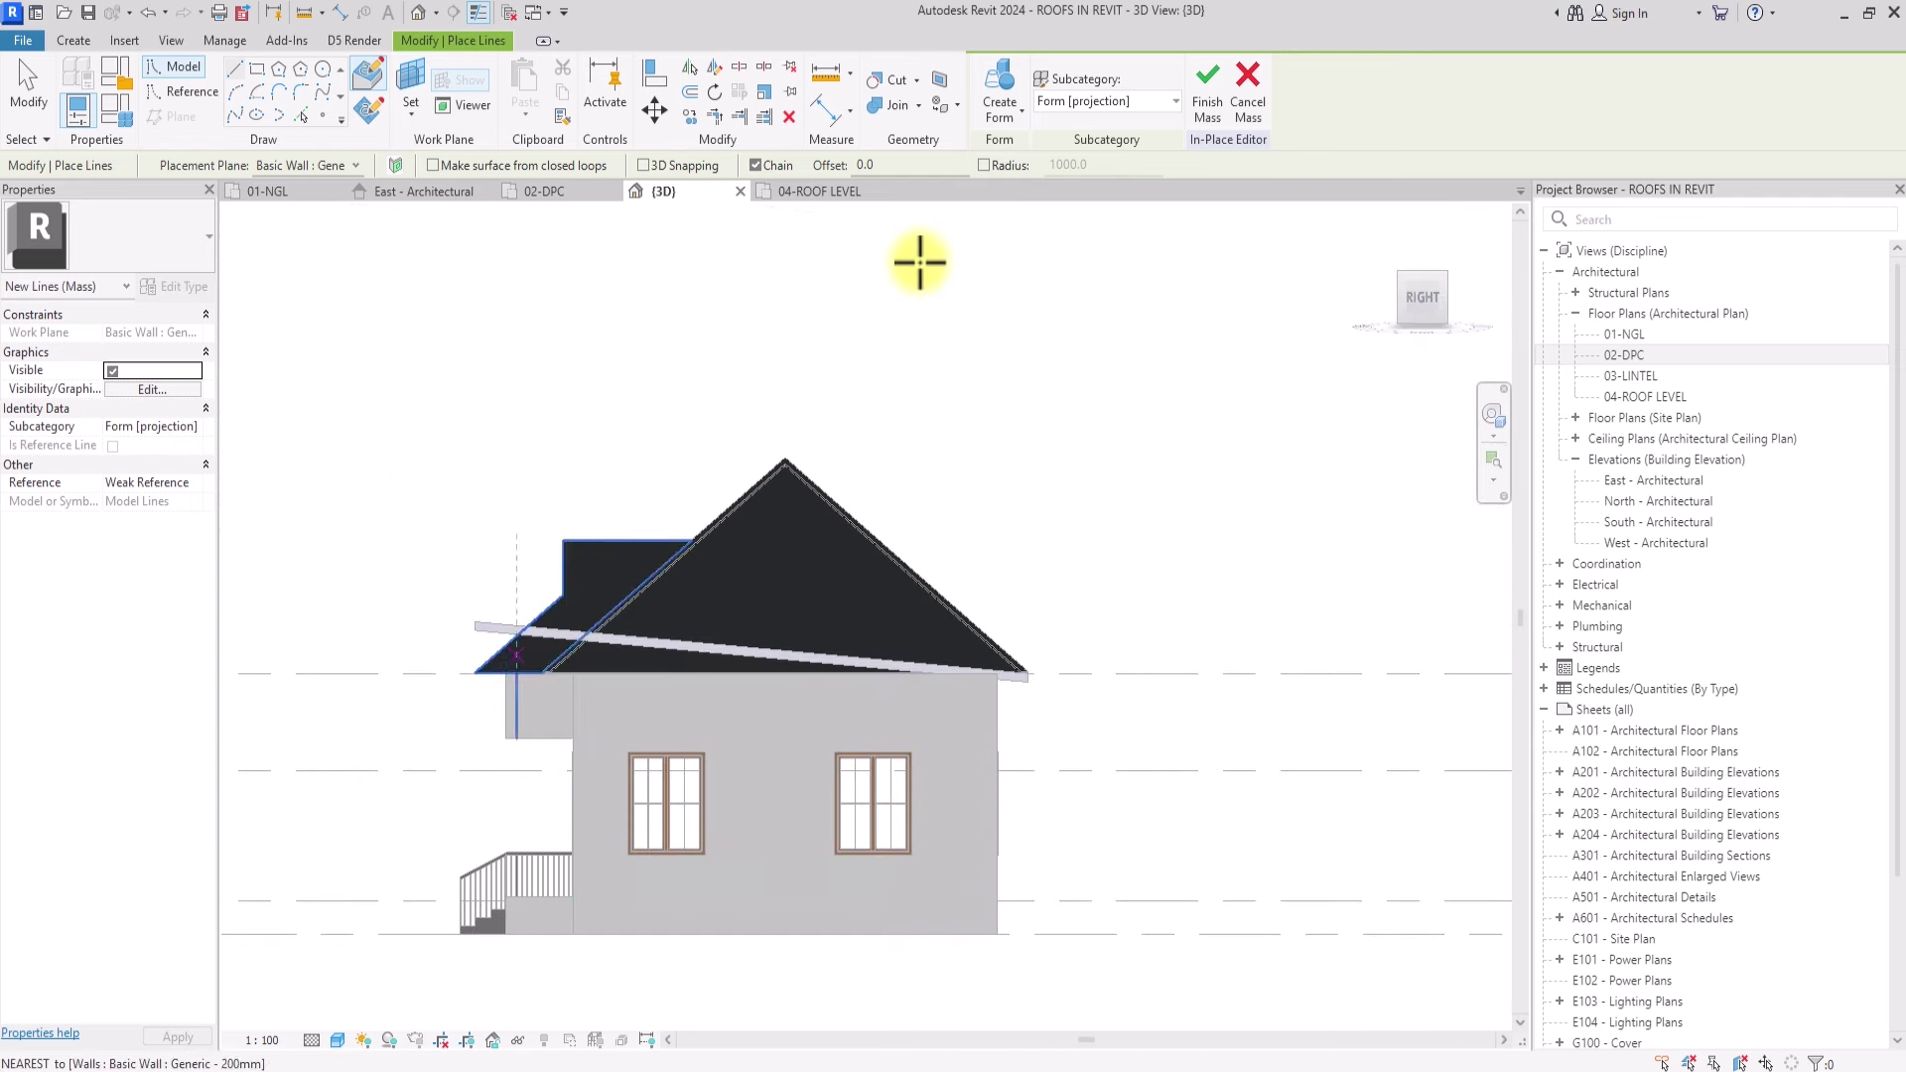
left_click(241, 97)
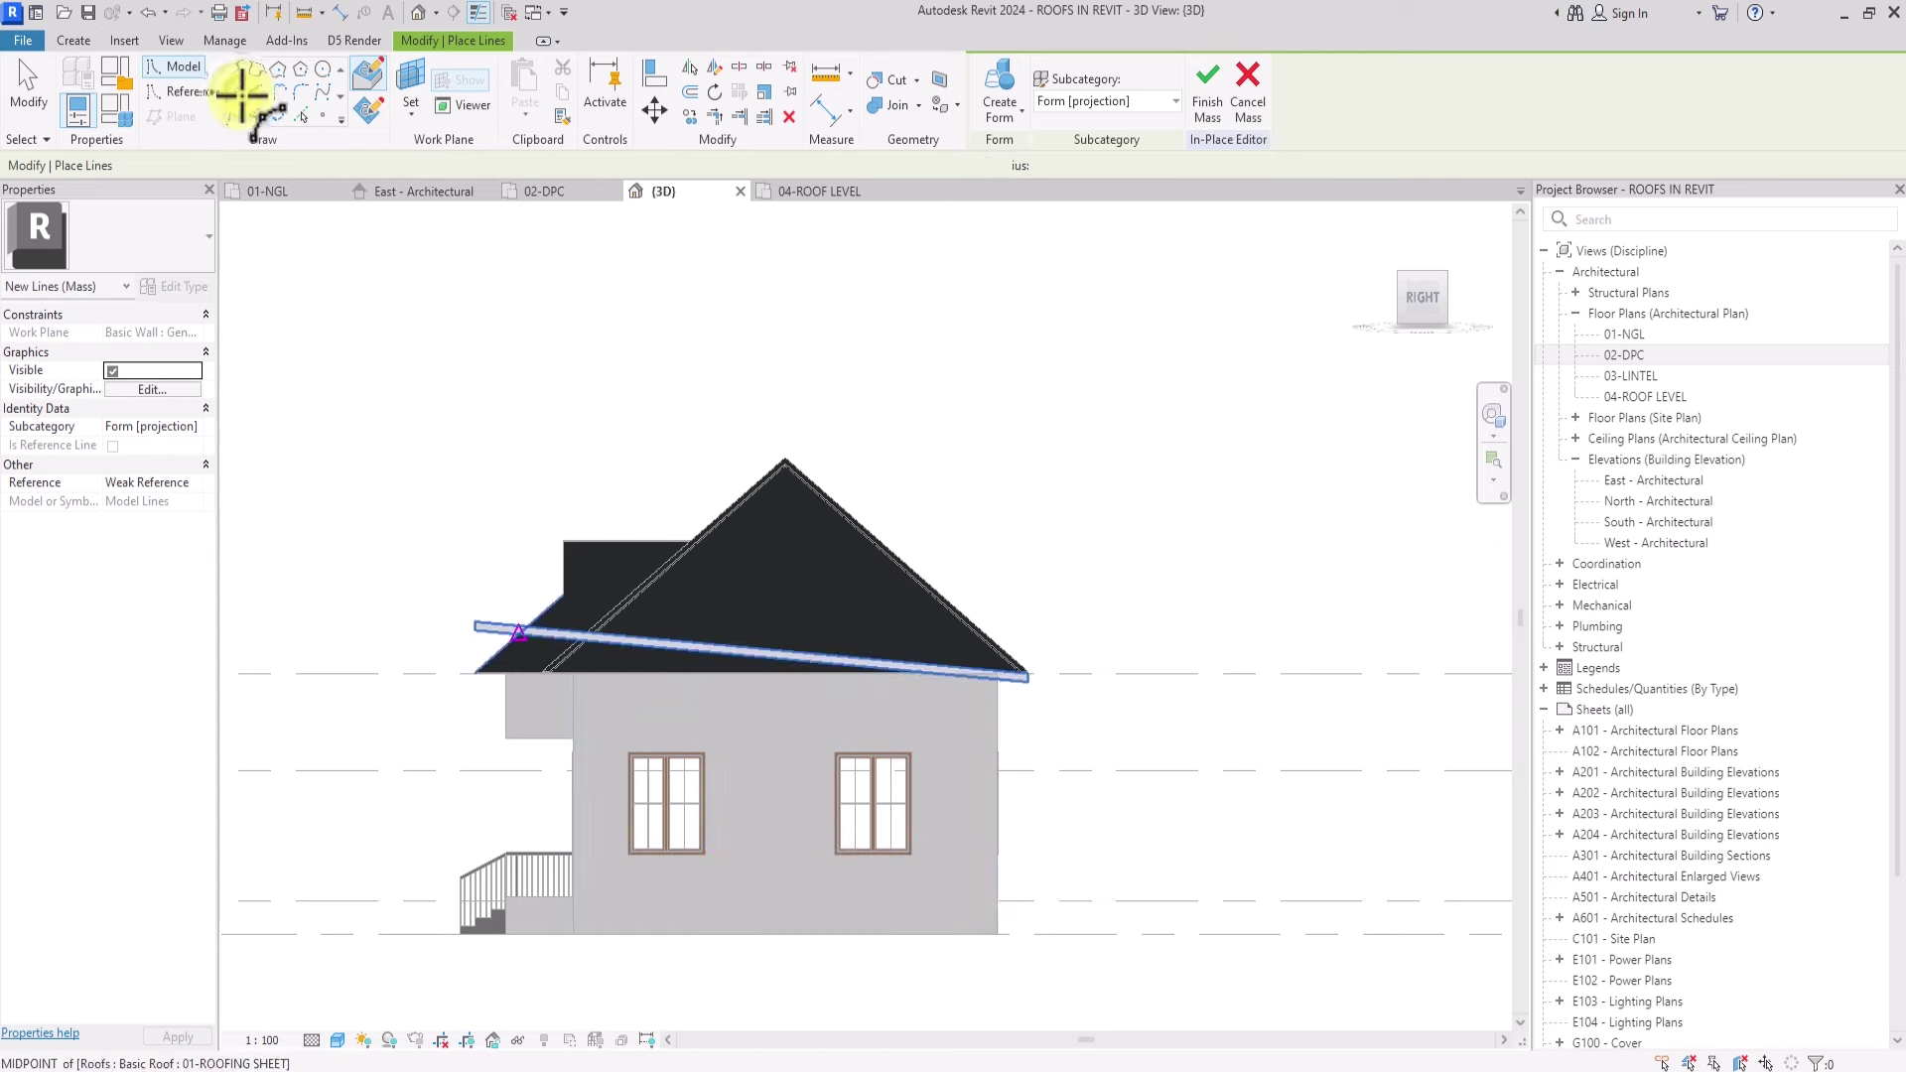
left_click(525, 603)
left_click(813, 675)
left_click(685, 663)
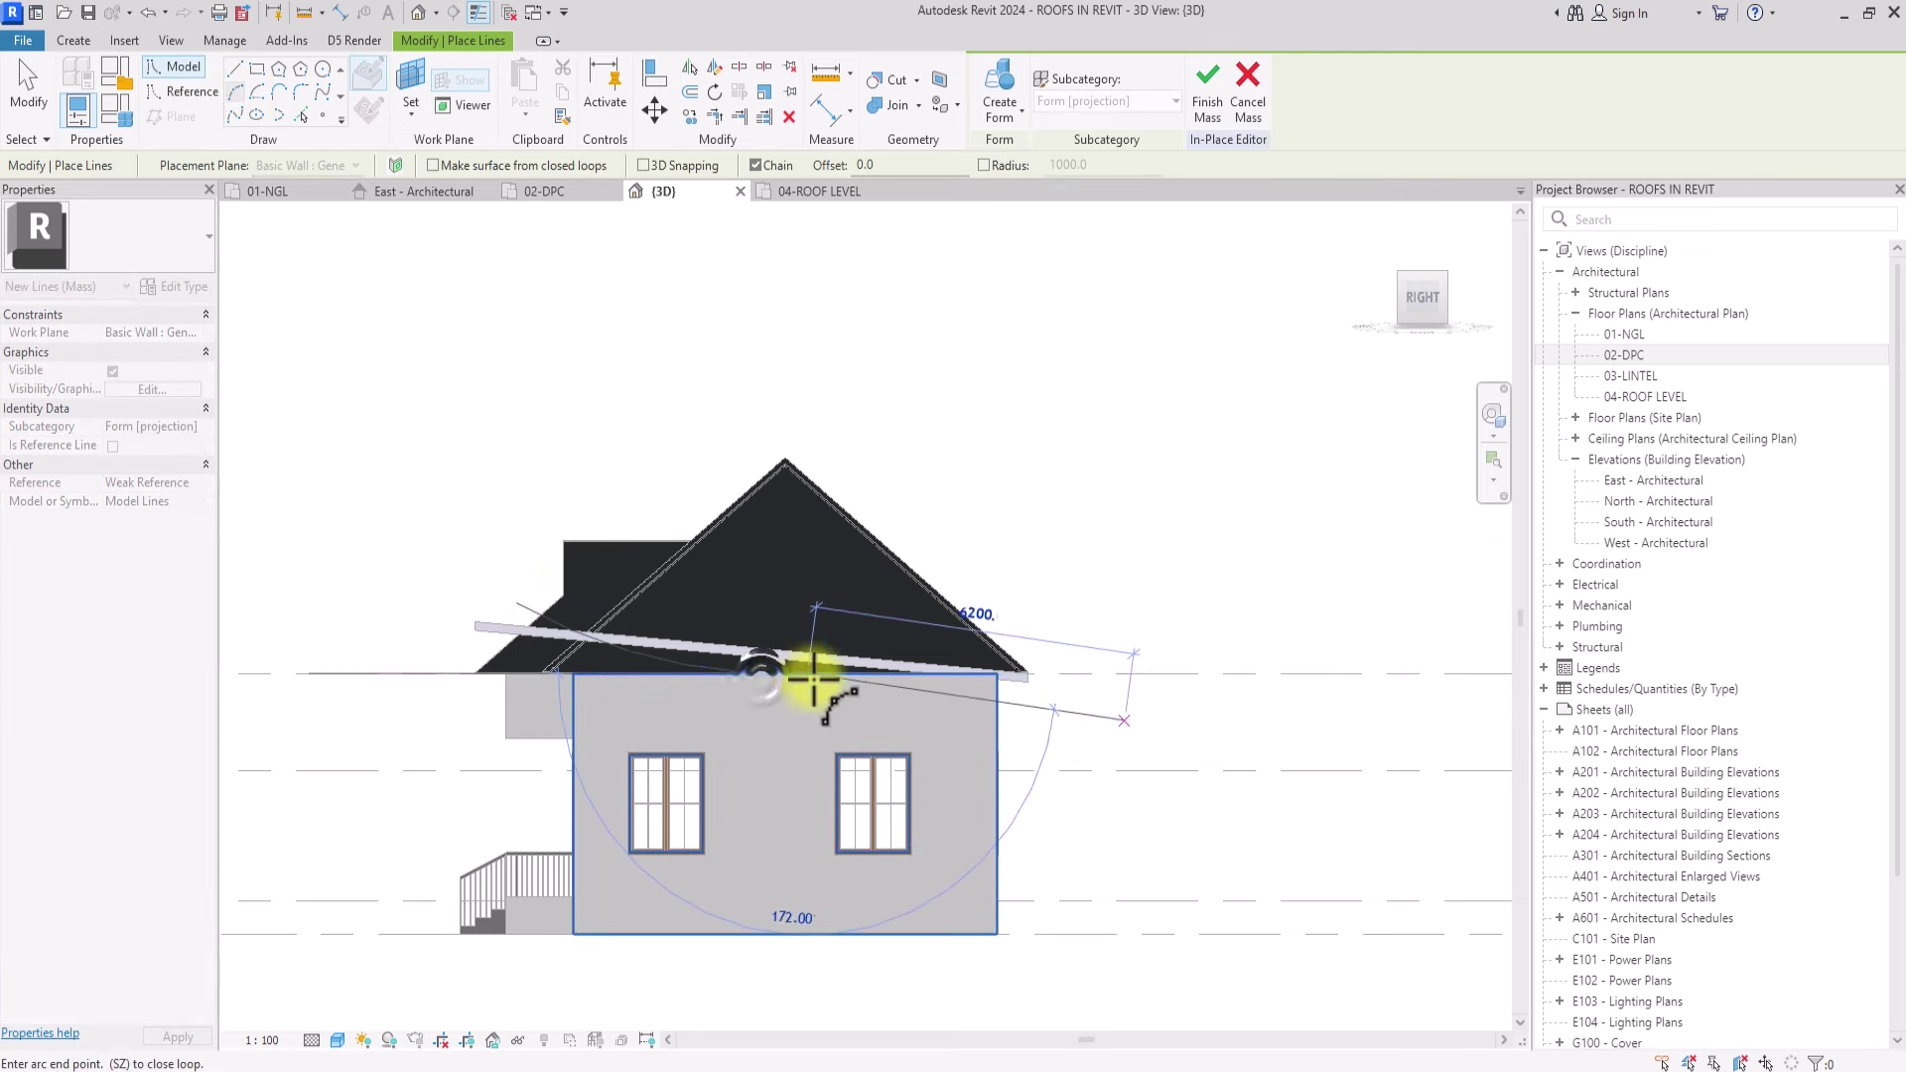
left_click(1119, 724)
left_click(997, 689)
key("Escape")
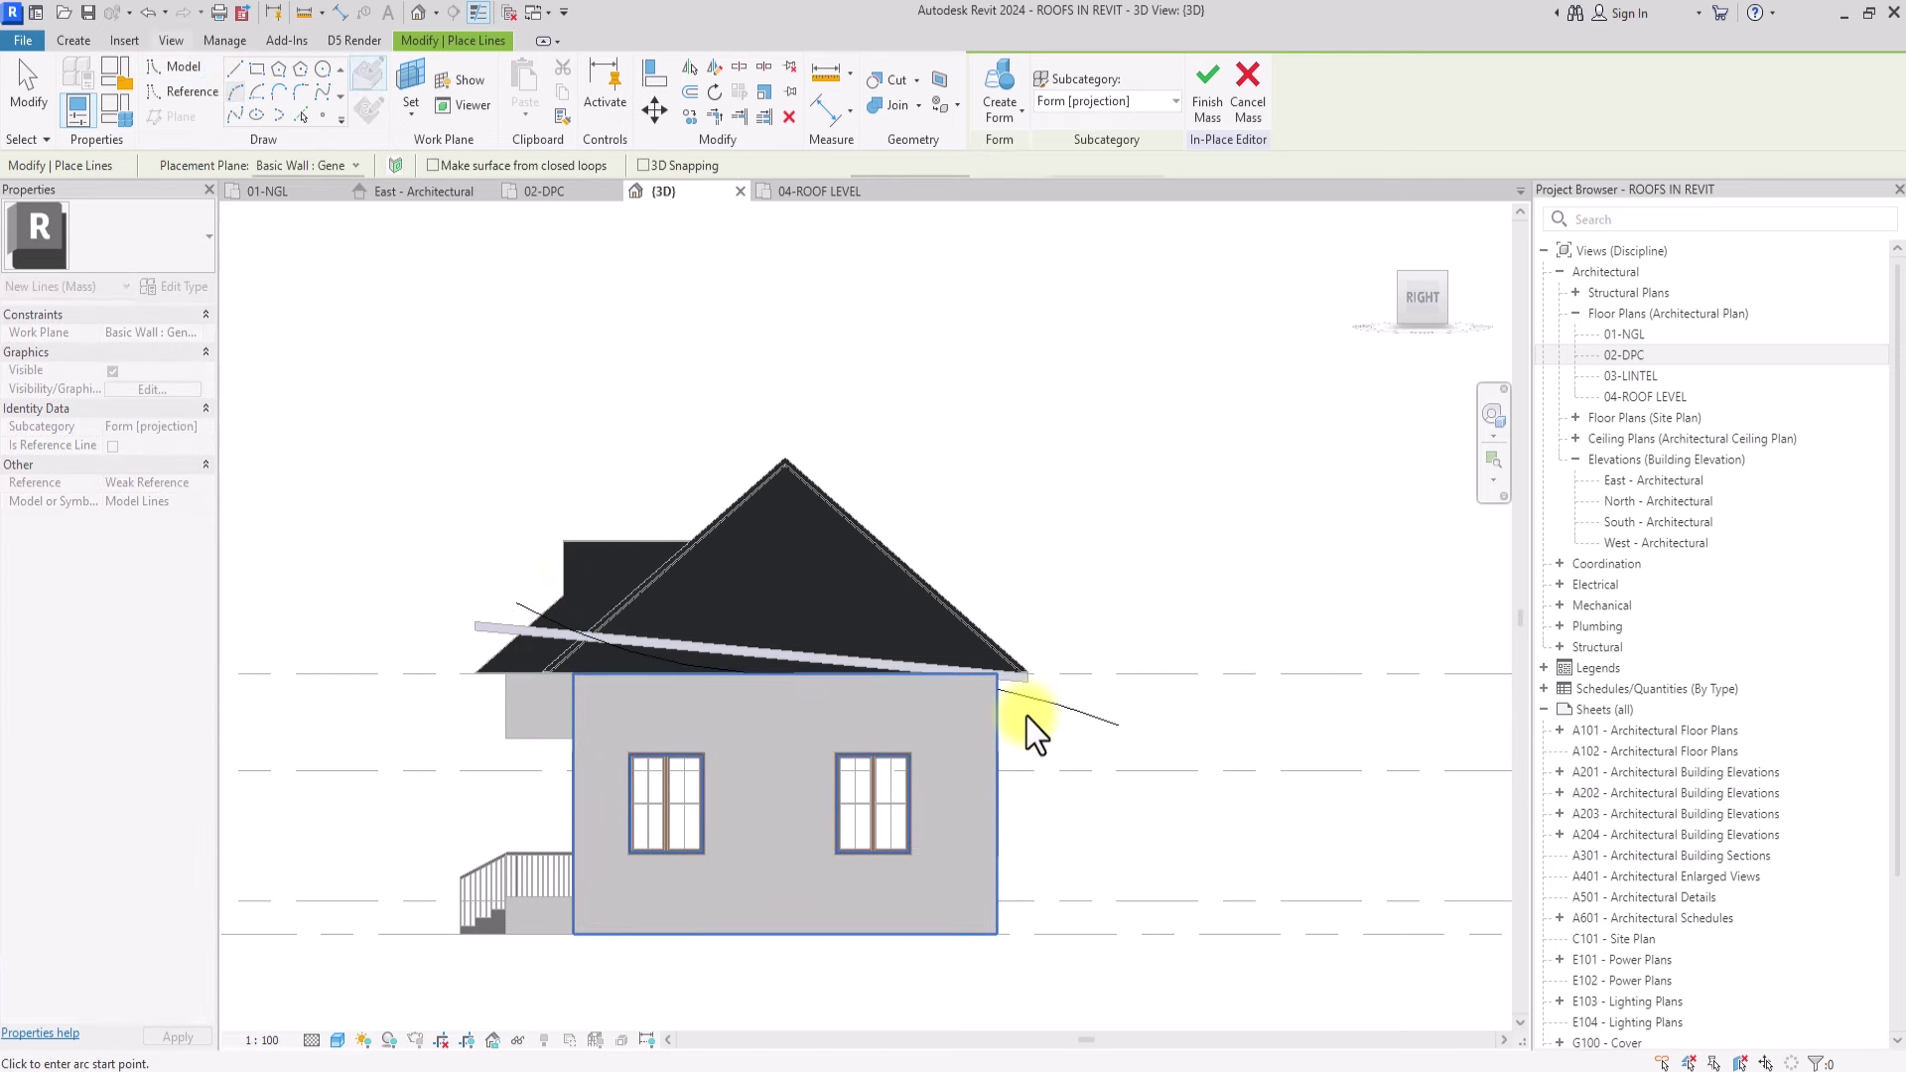
Step: Set the building's opposite, east end wall as the work plane for further model lines
left_click(193, 67)
left_click(411, 115)
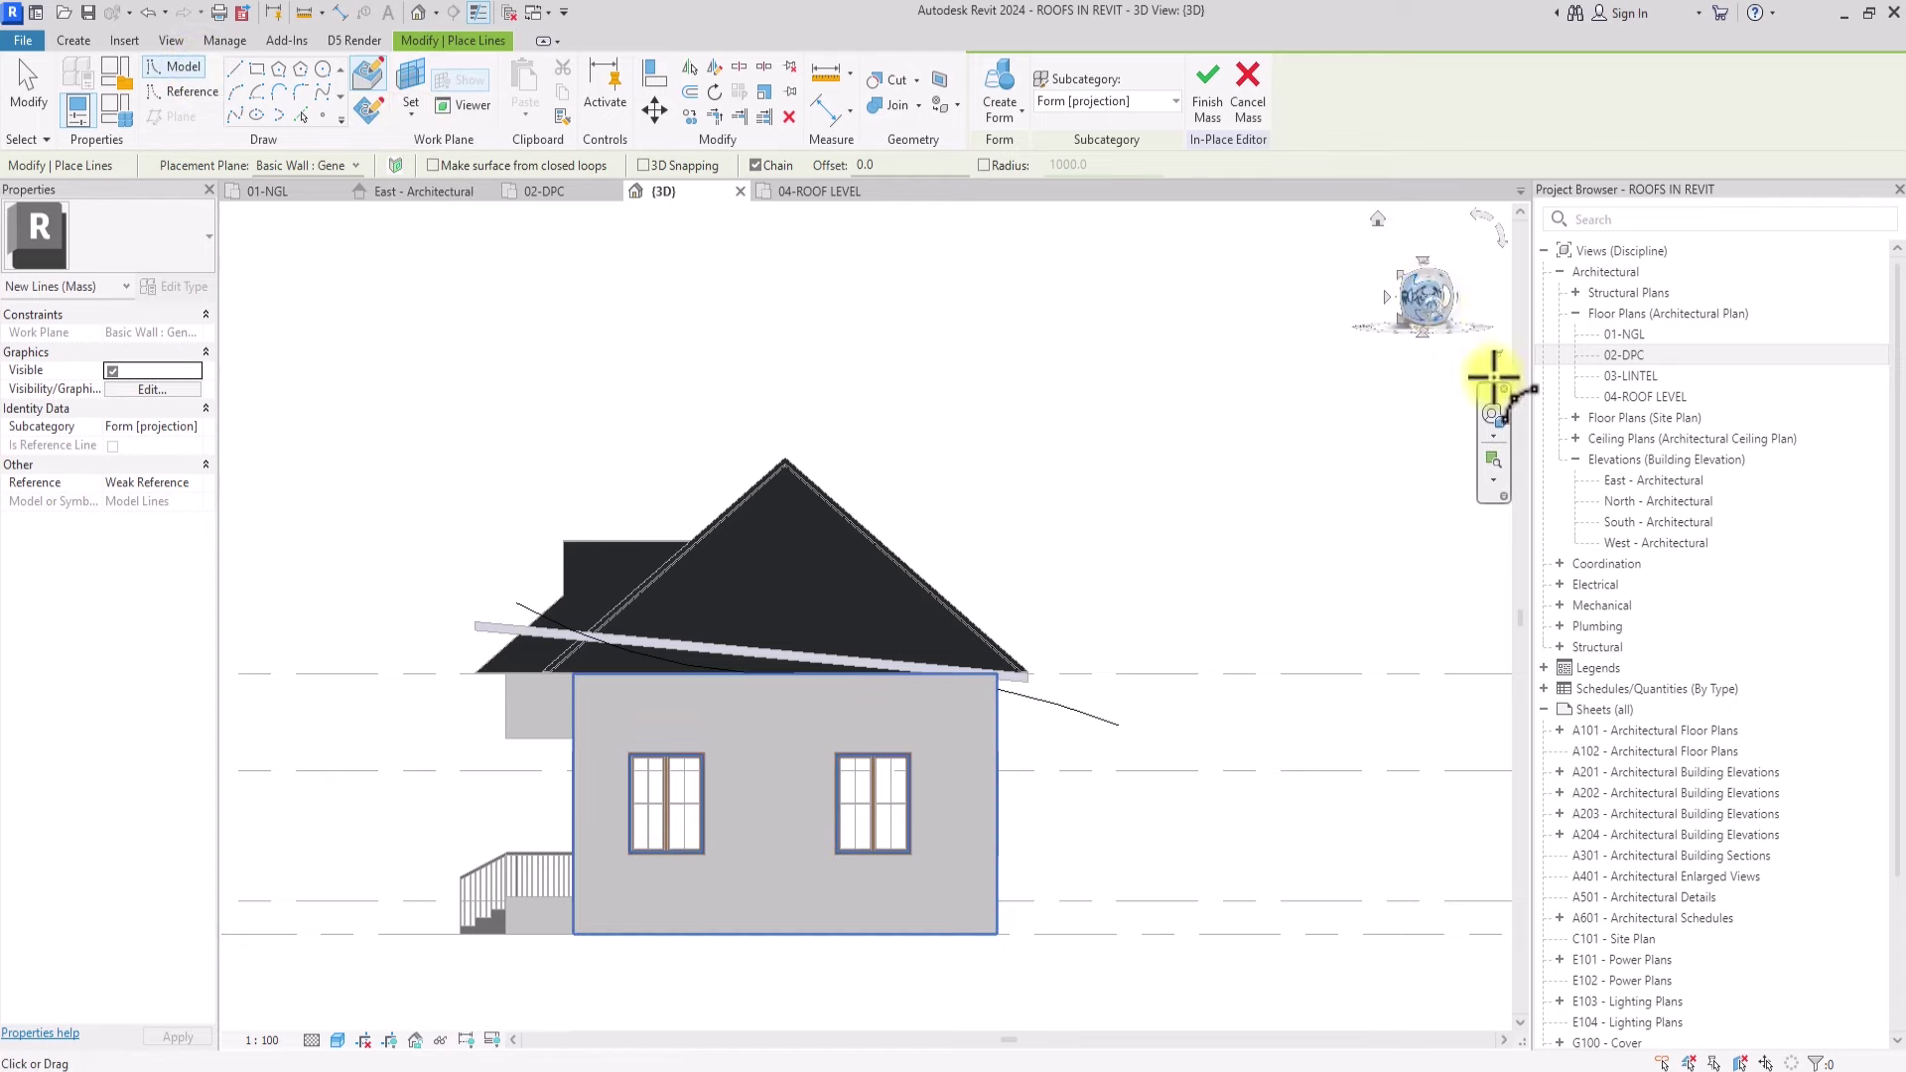
middle_click_drag(1493, 378, 295, 404, "shift")
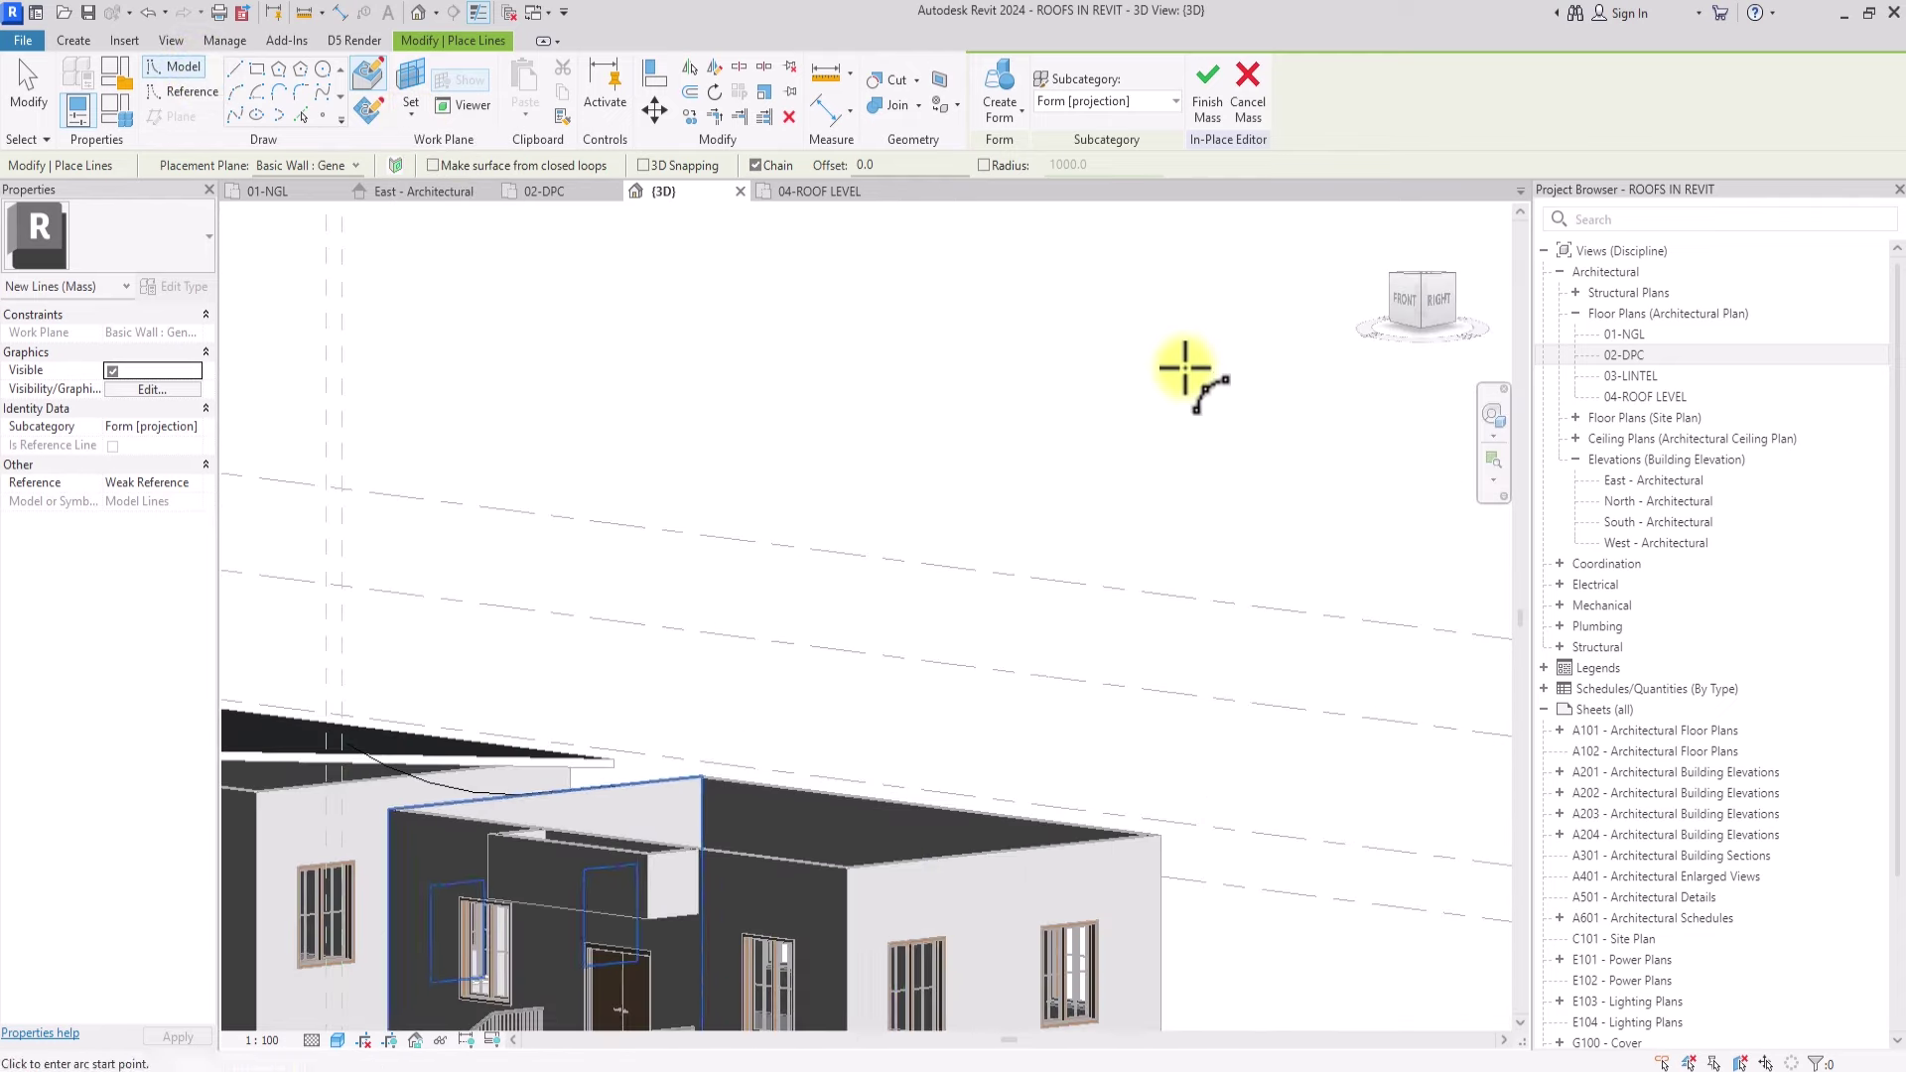
middle_click_drag(1220, 396, 1185, 367)
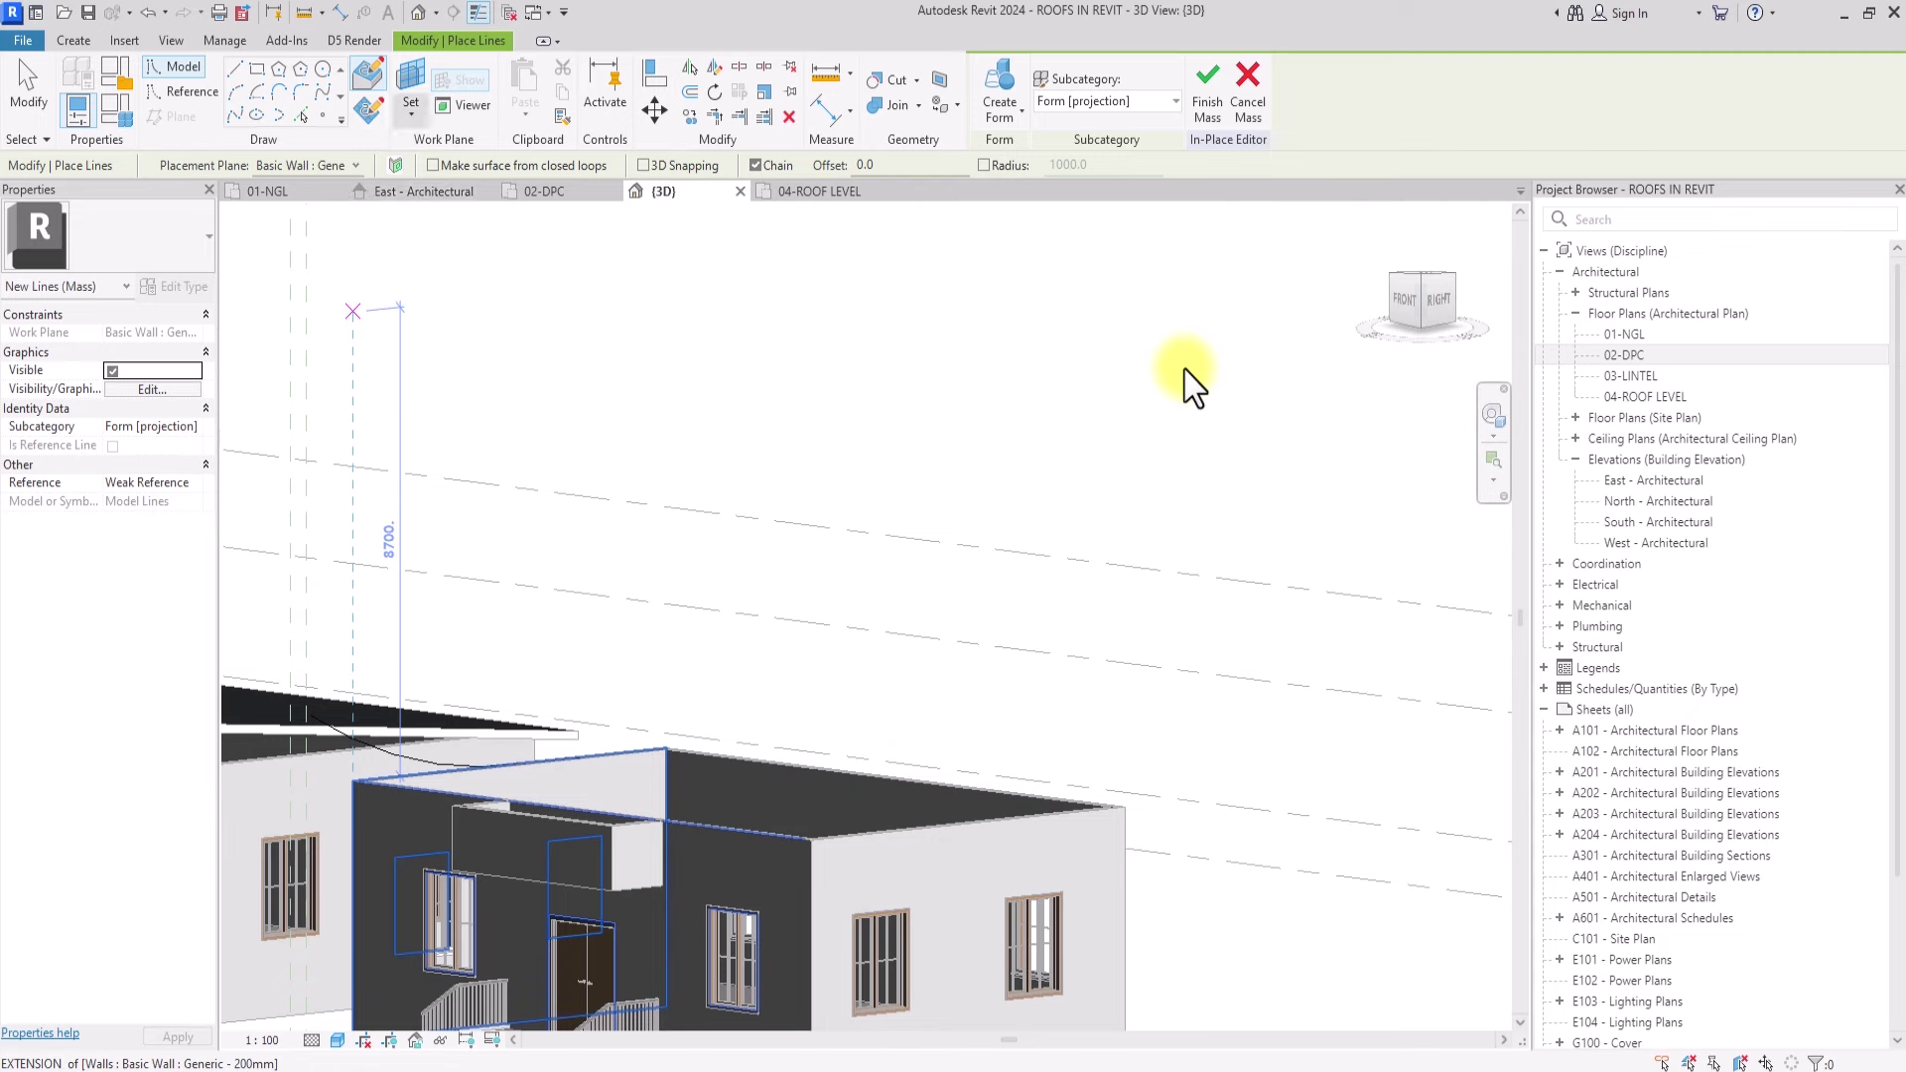
left_click(411, 115)
left_click(441, 153)
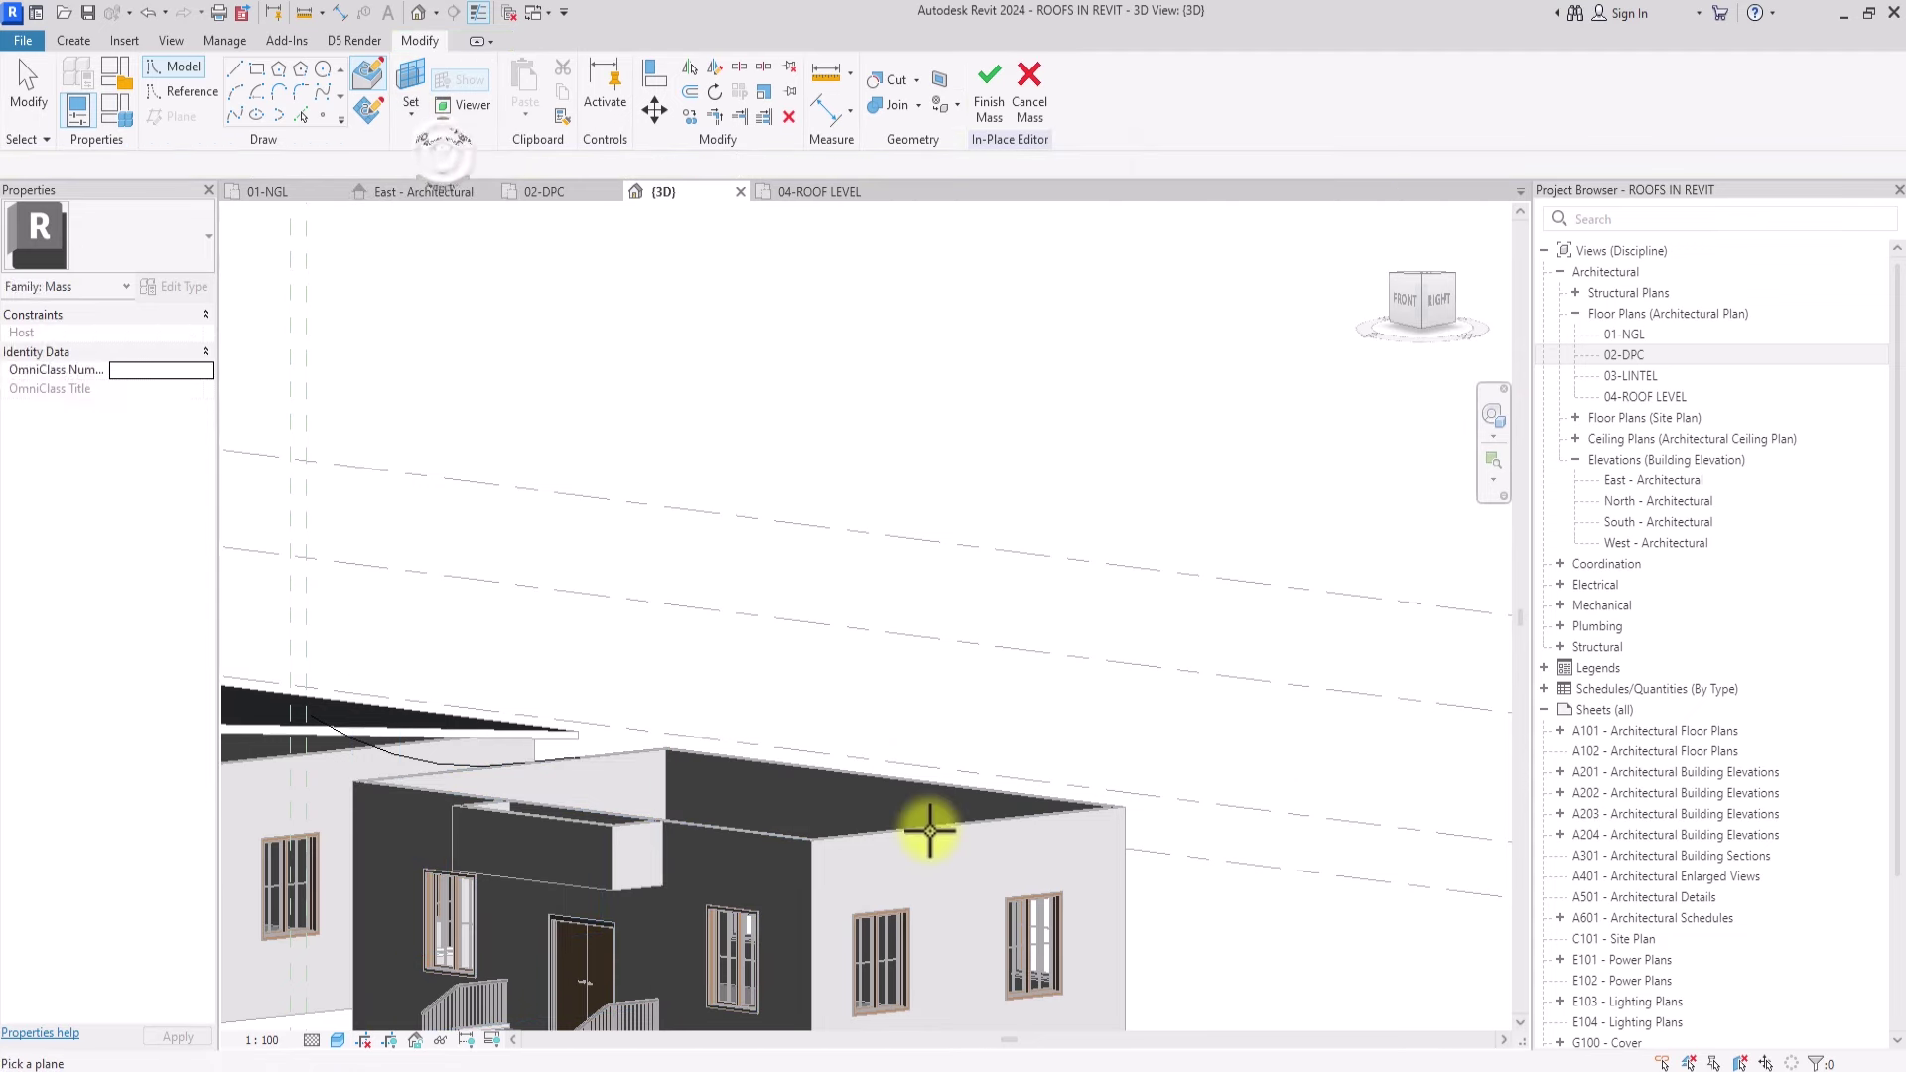
left_click(928, 833)
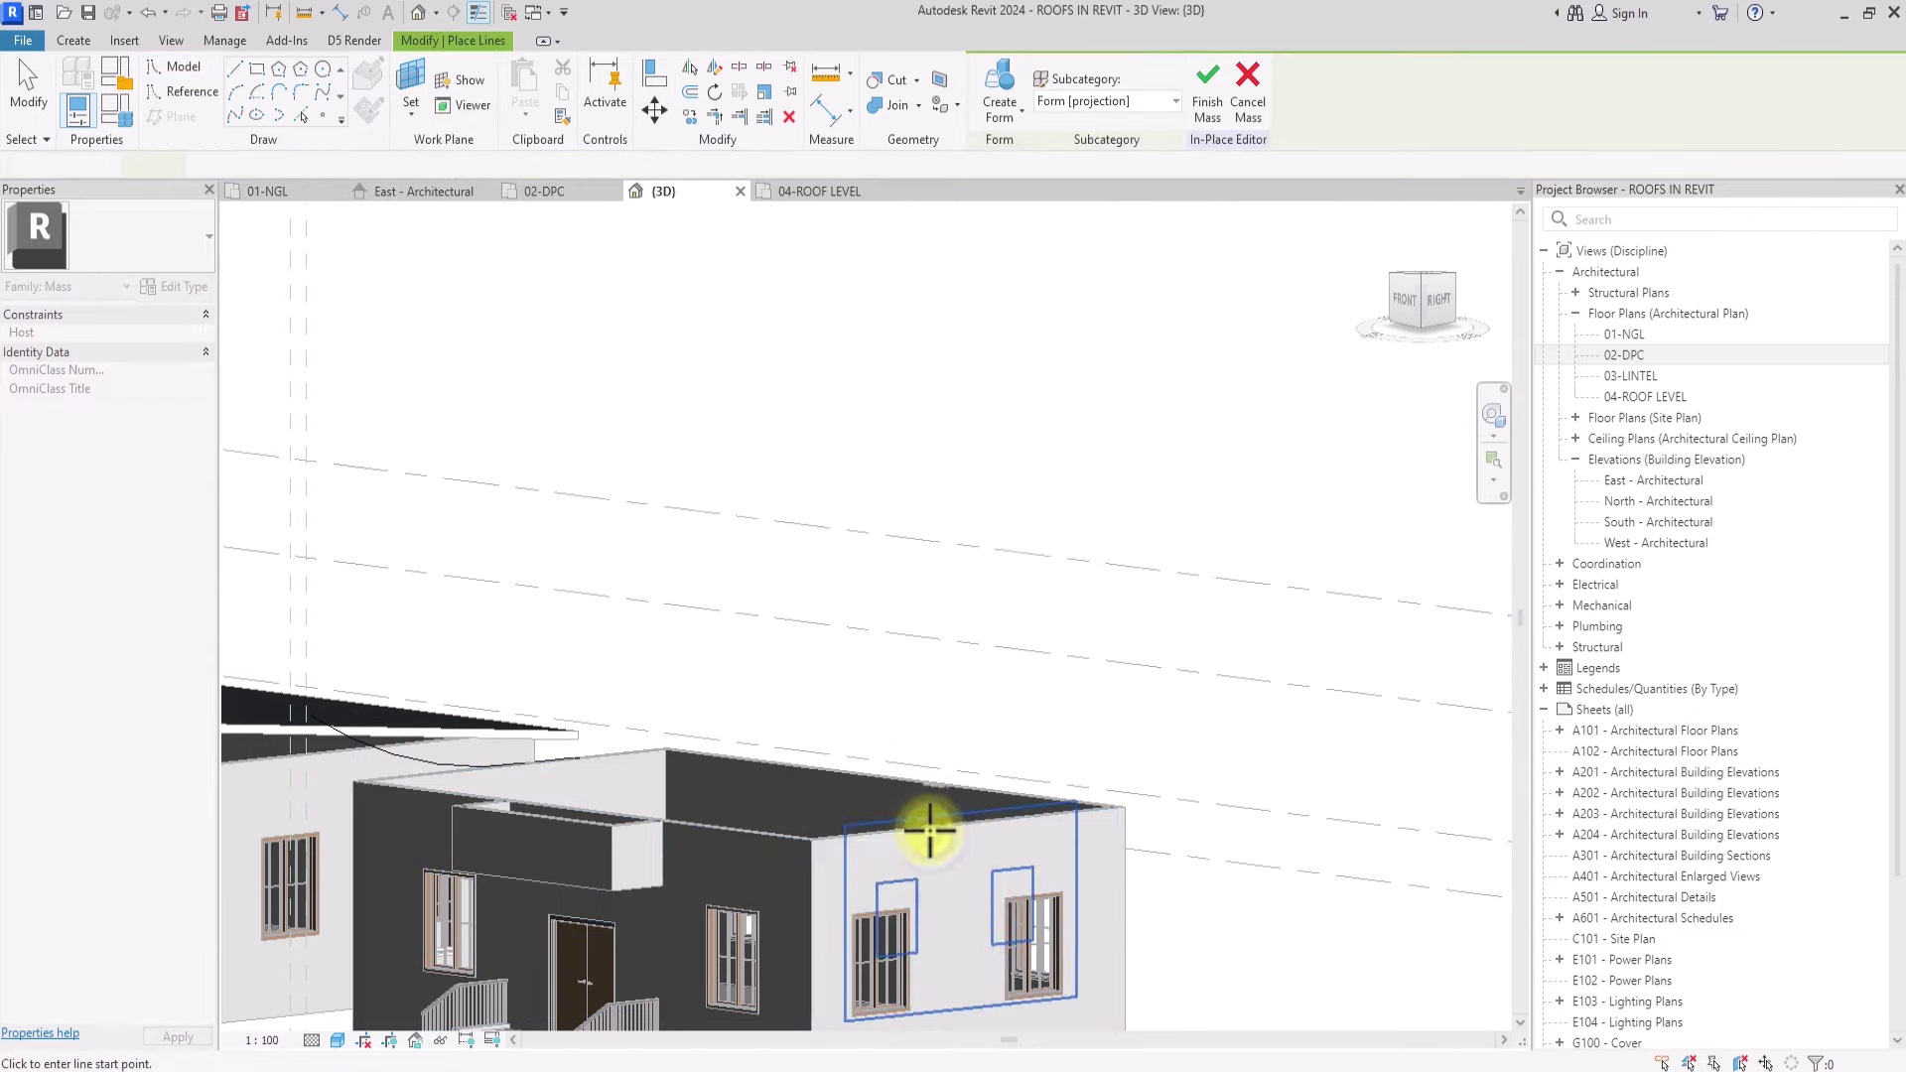
Step: In the Right view, draw two chained start-end-radius arcs as an S-shaped profile across the top of the east end wall
scroll(934, 844, "down", 2)
left_click(1437, 303)
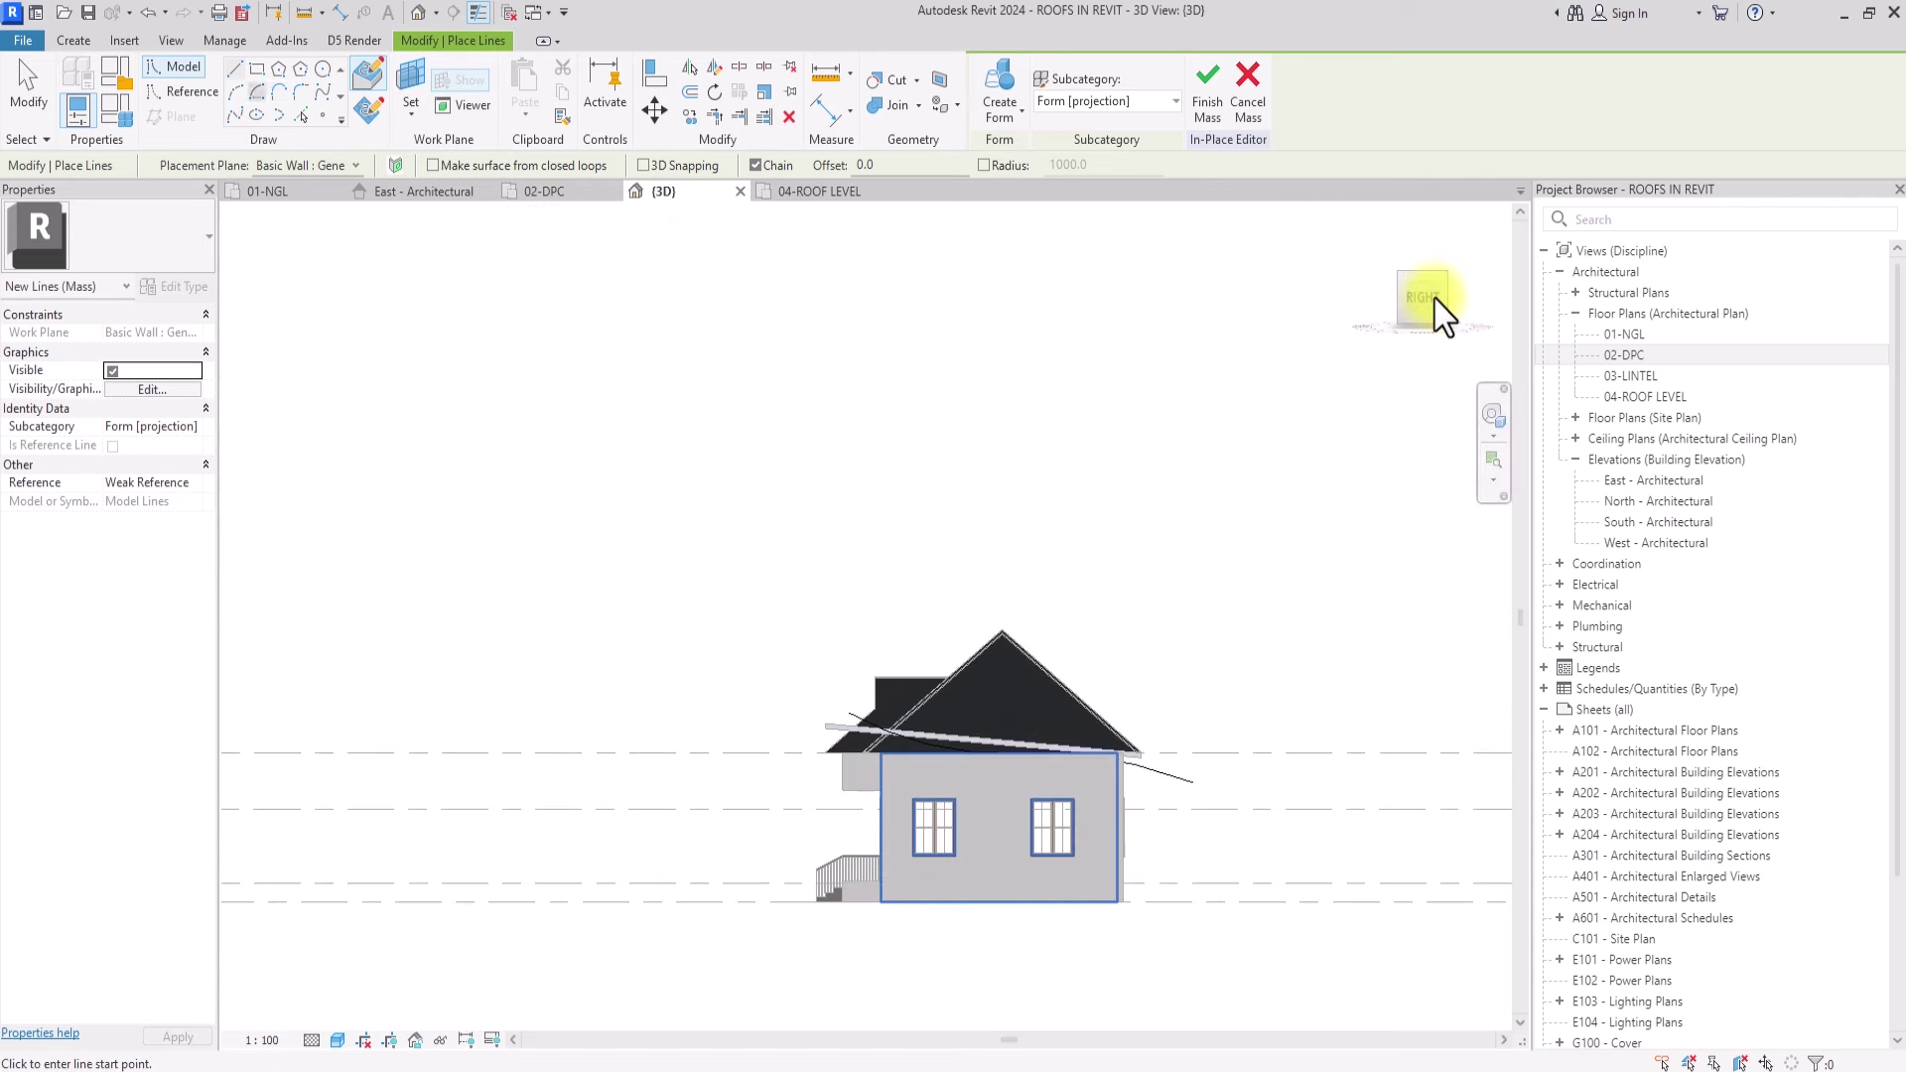
left_click(236, 92)
scroll(918, 765, "up", 3)
left_click(744, 778)
left_click(1088, 674)
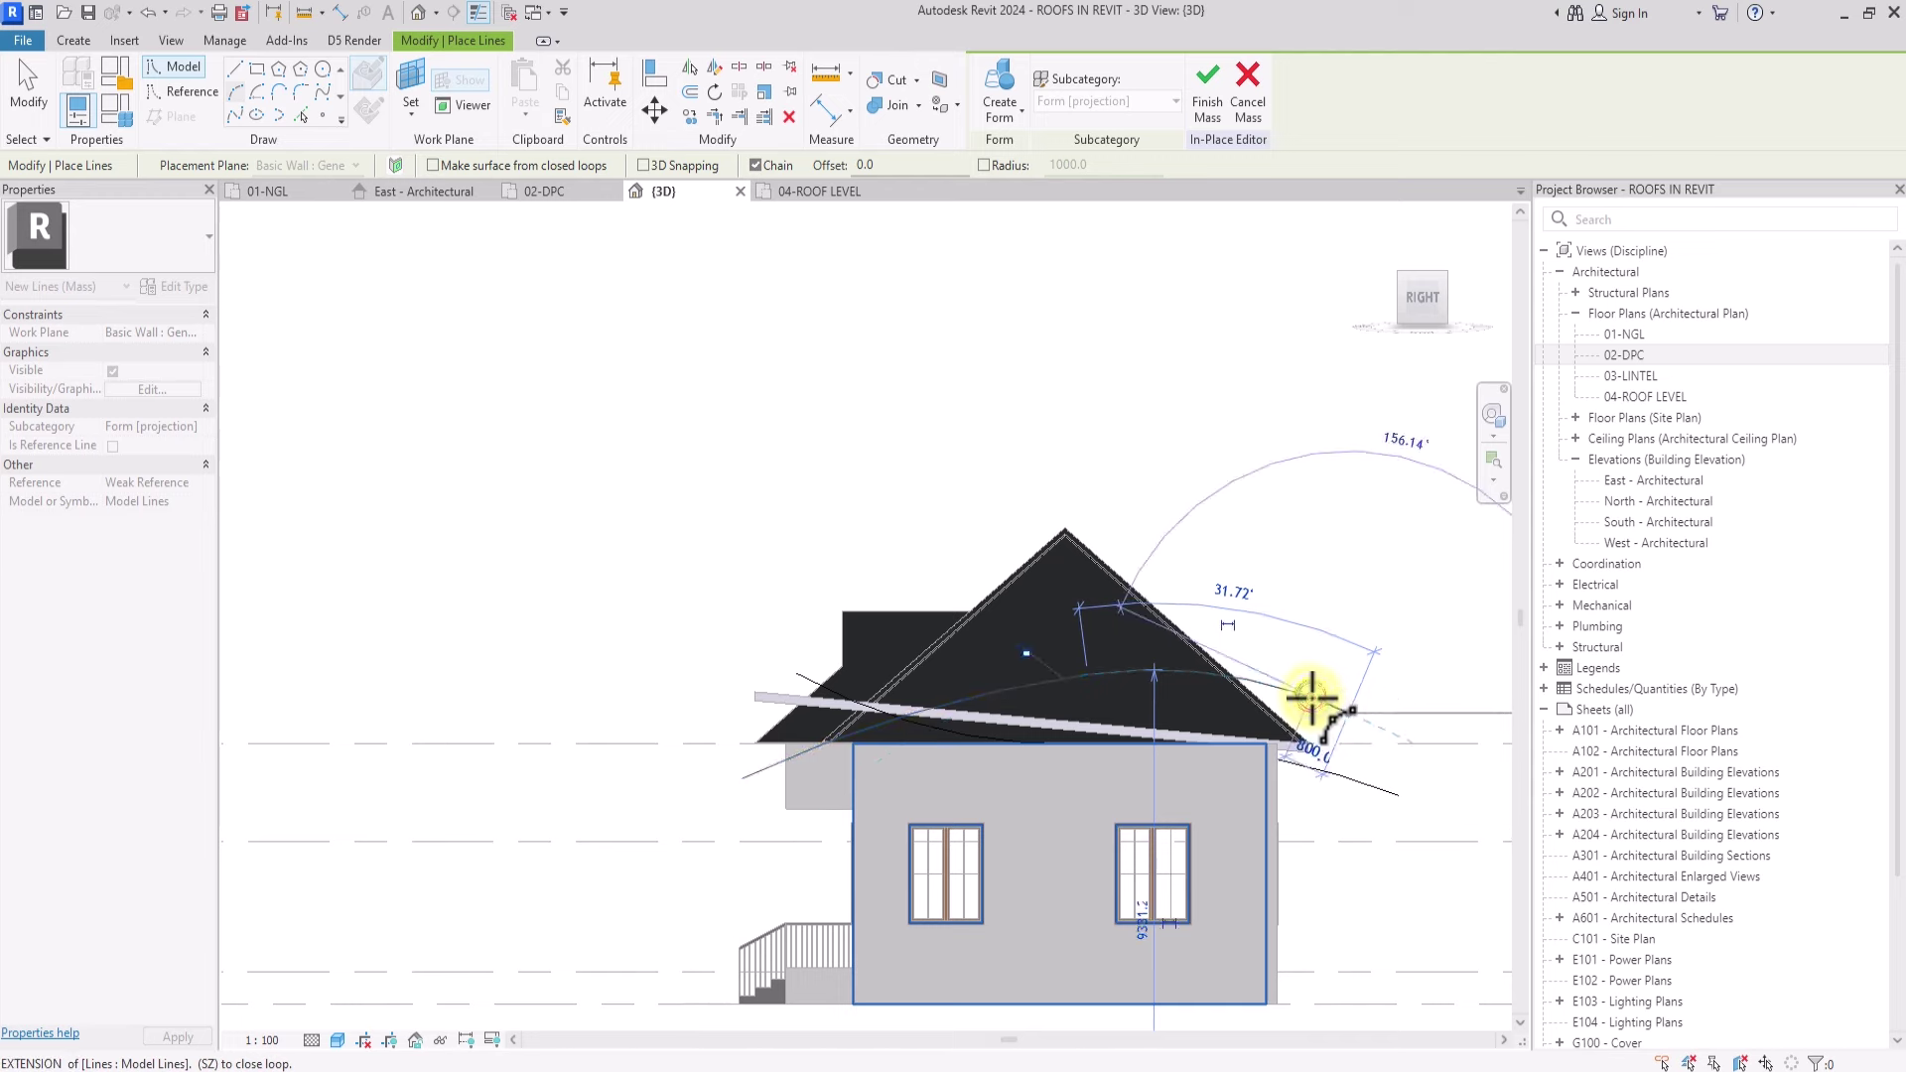
left_click(1313, 698)
middle_click_drag(1312, 698, 1173, 756)
left_click(1352, 731)
left_click(1345, 762)
key("Escape")
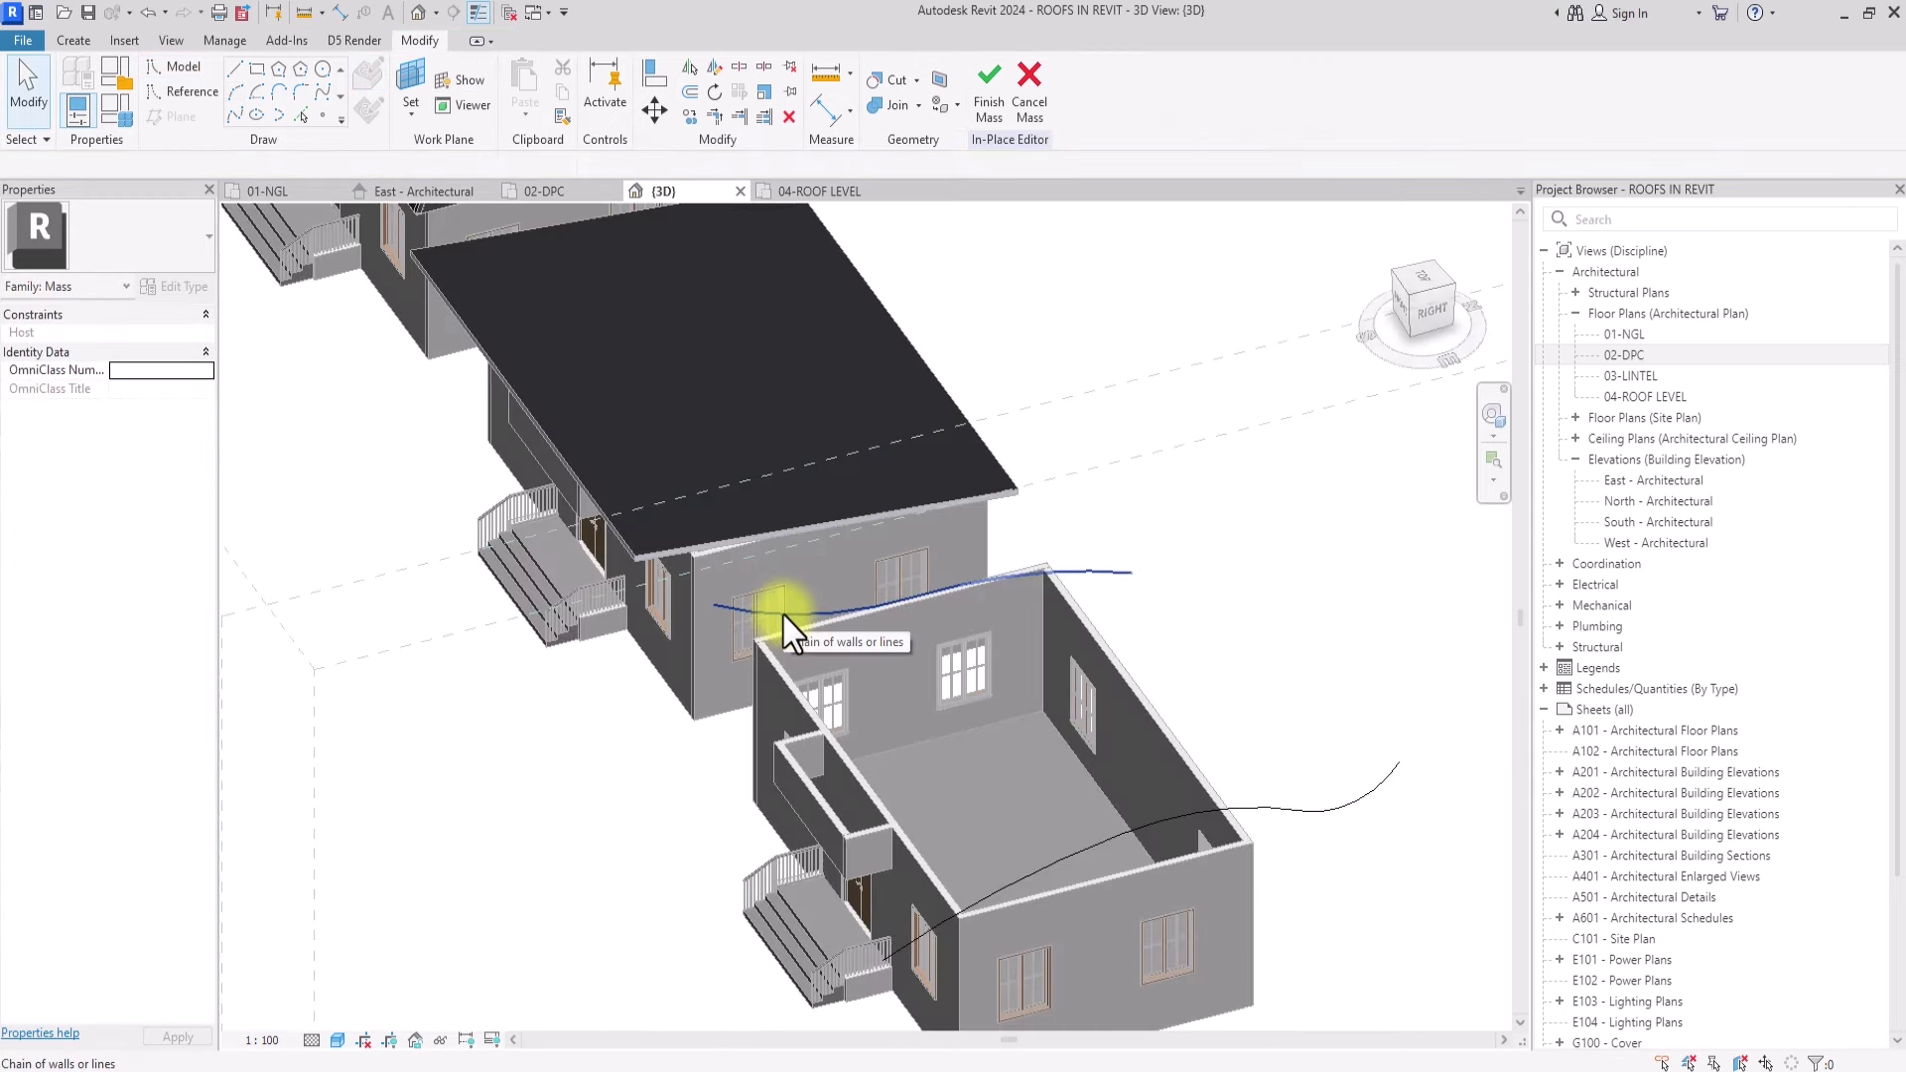
Step: Create a solid form between the two curved end profiles and finish the in-place mass
left_click(782, 611)
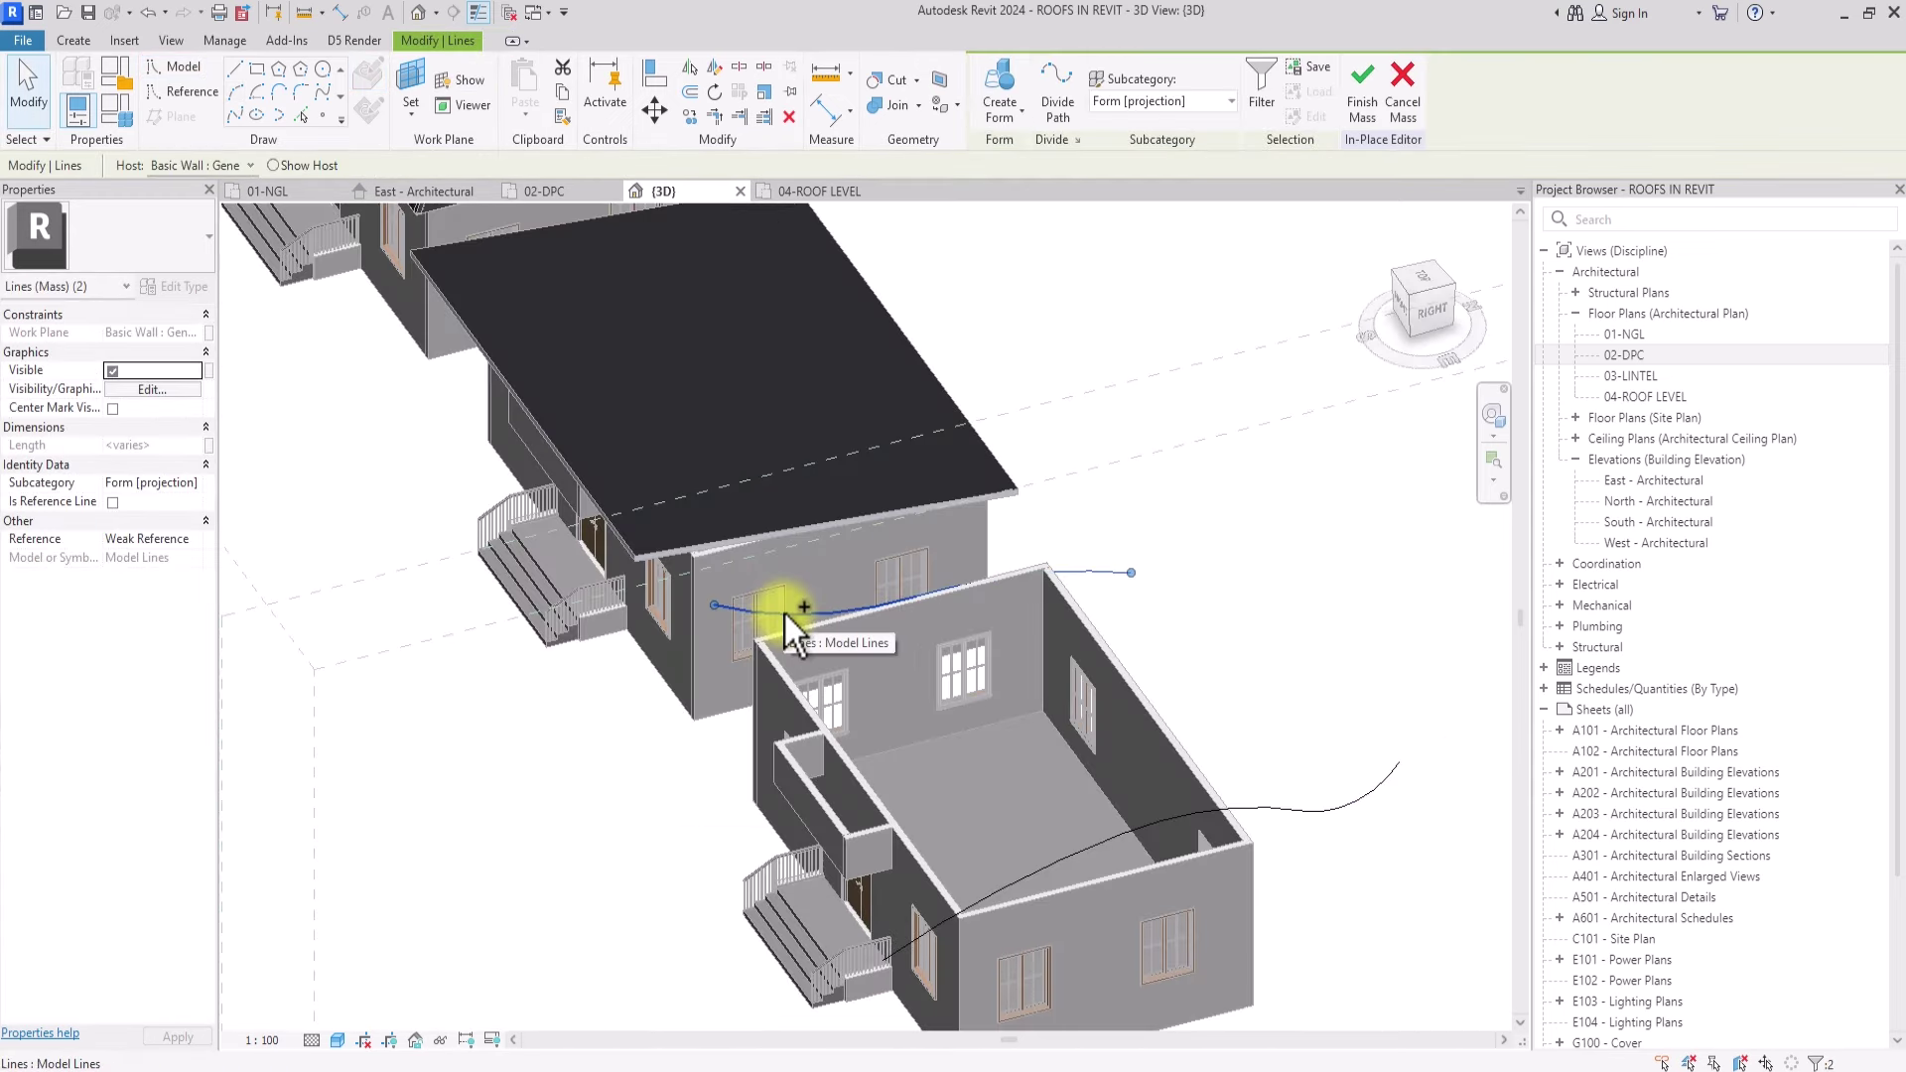
left_click(1100, 841, "ctrl")
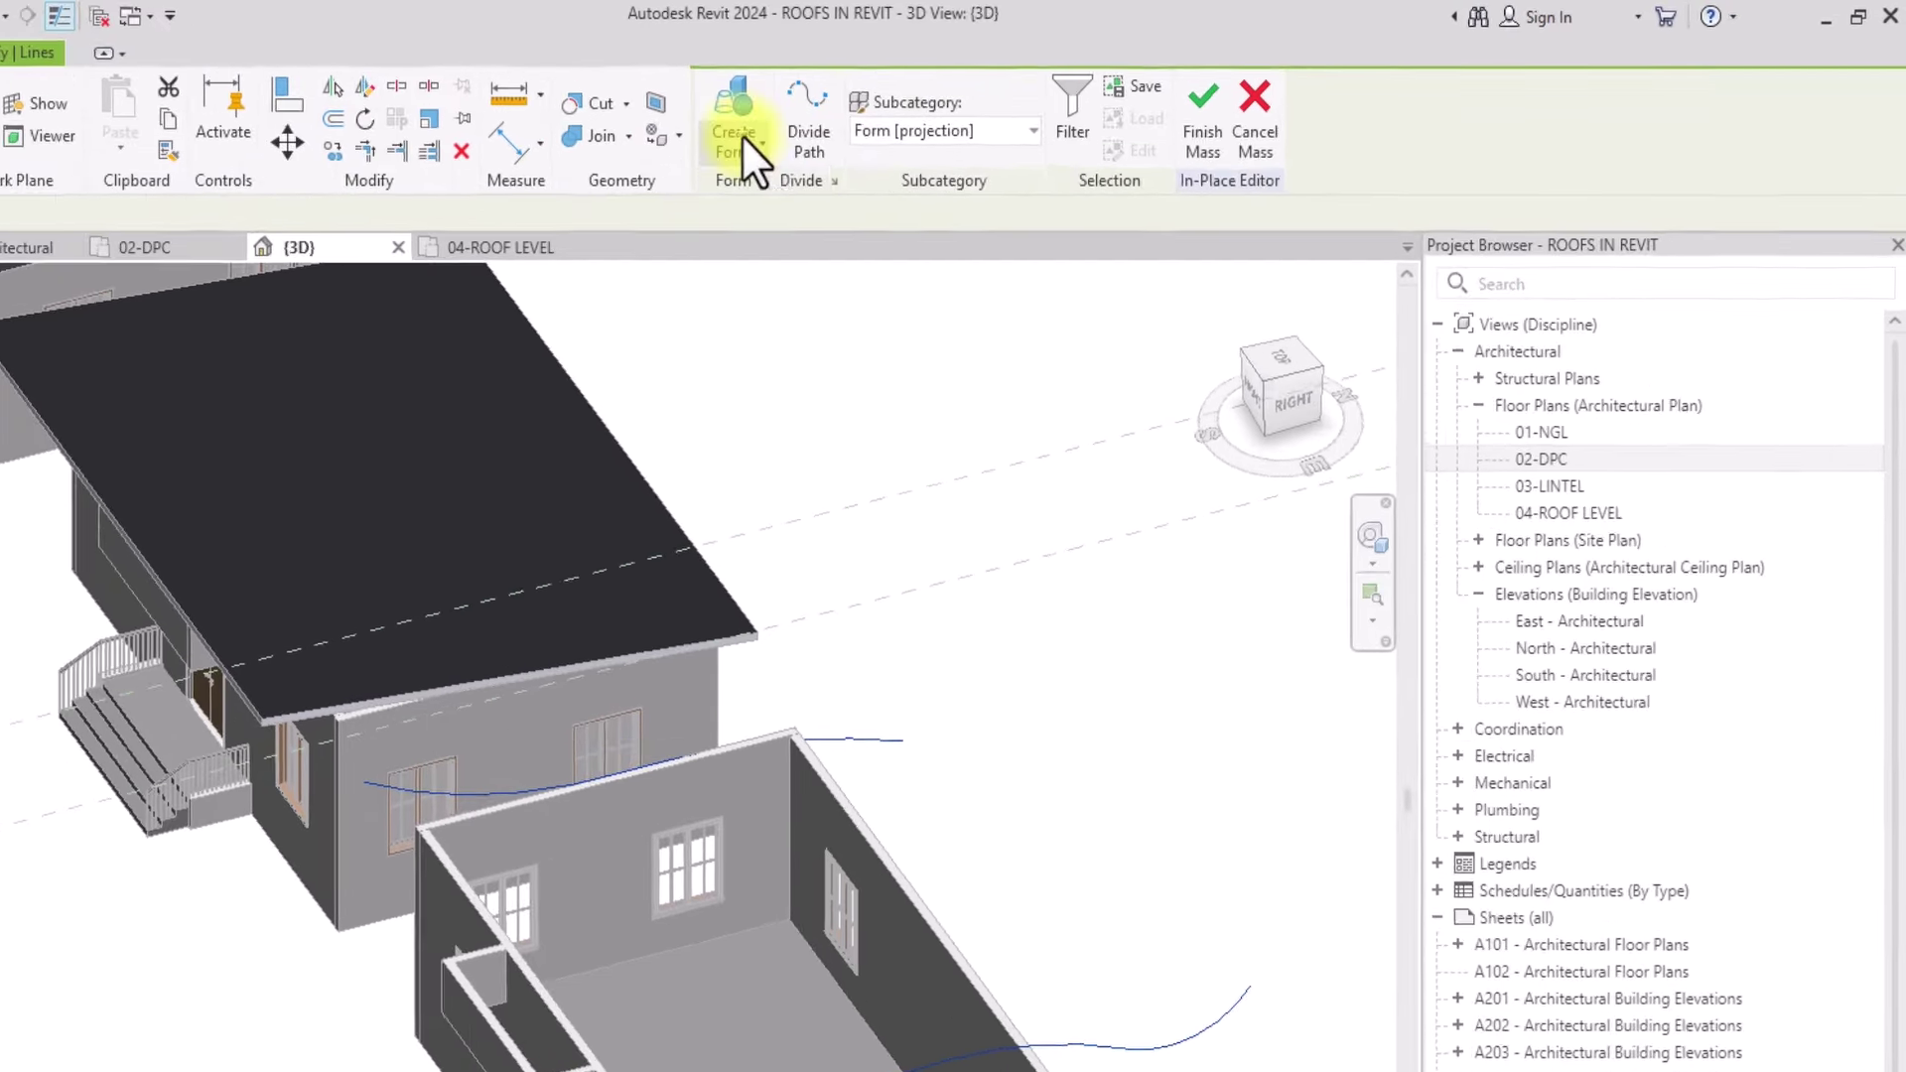
left_click(999, 109)
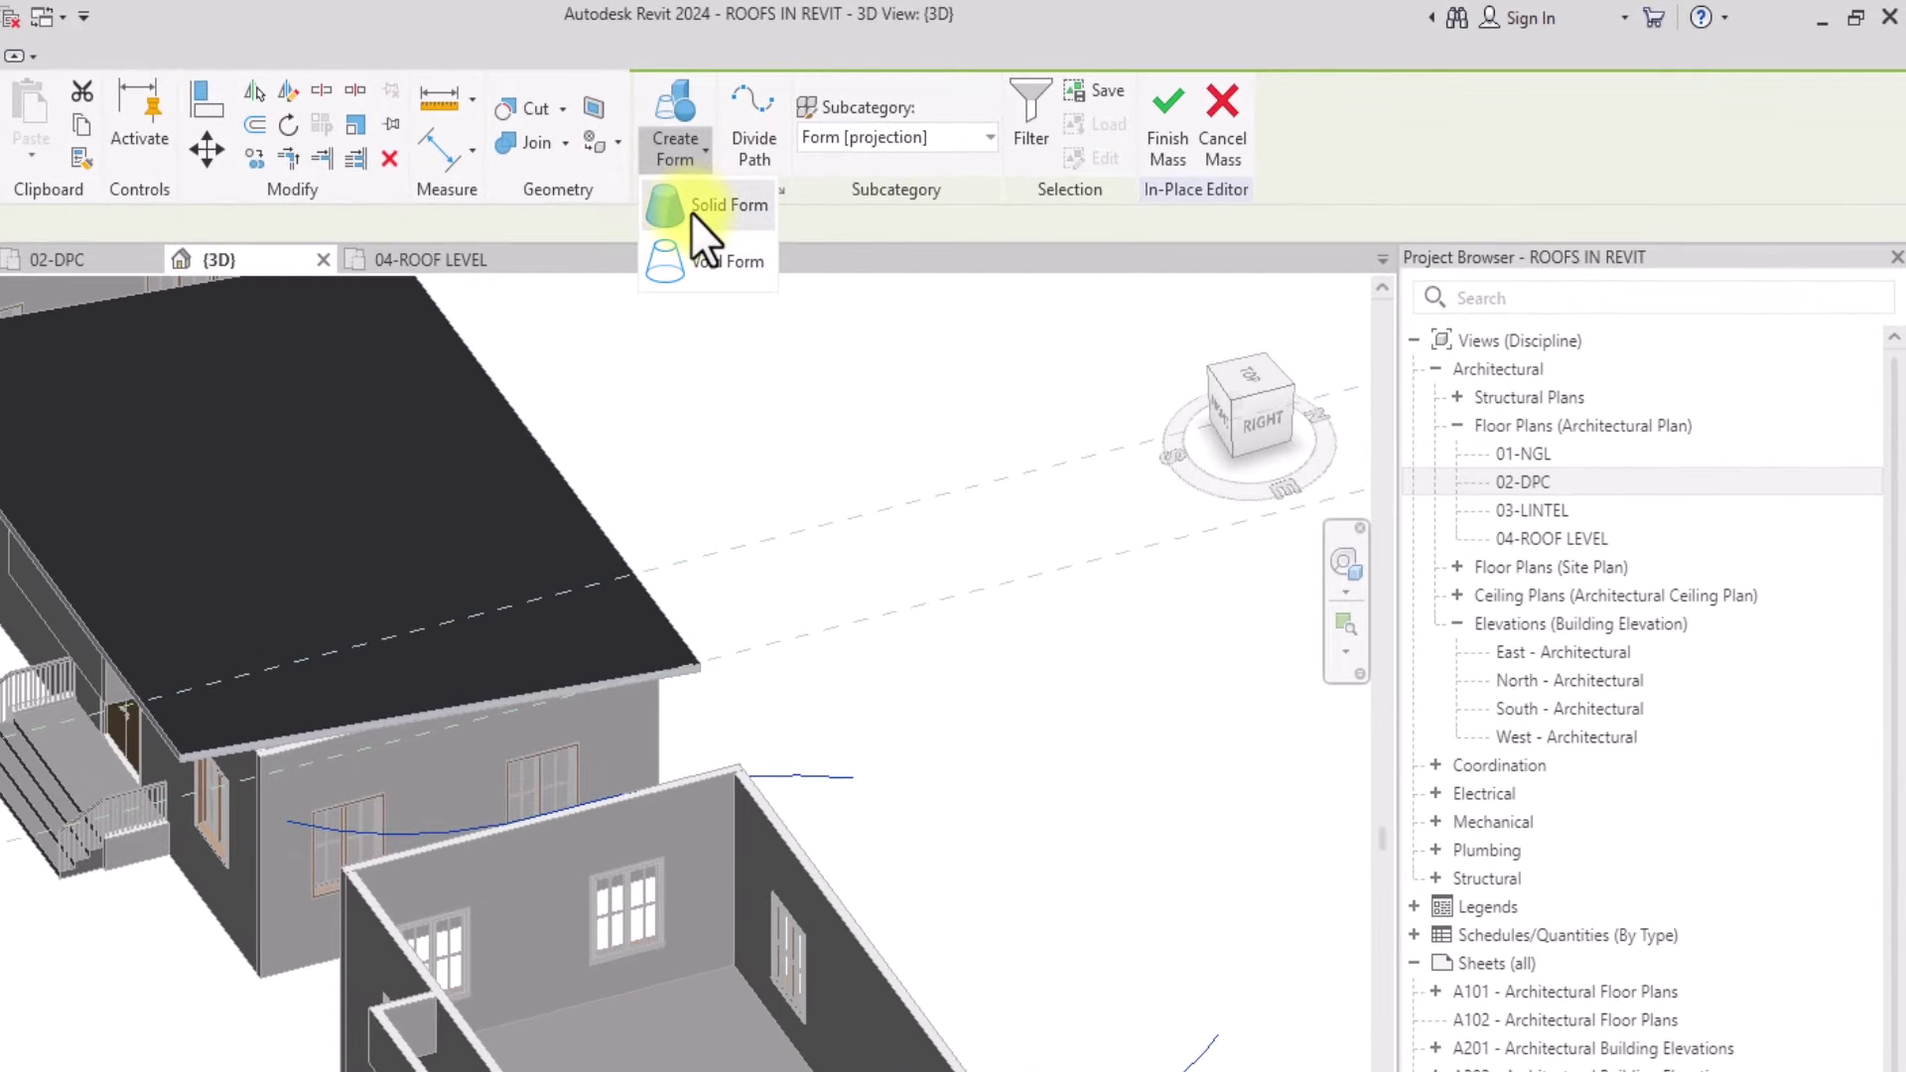
left_click(691, 213)
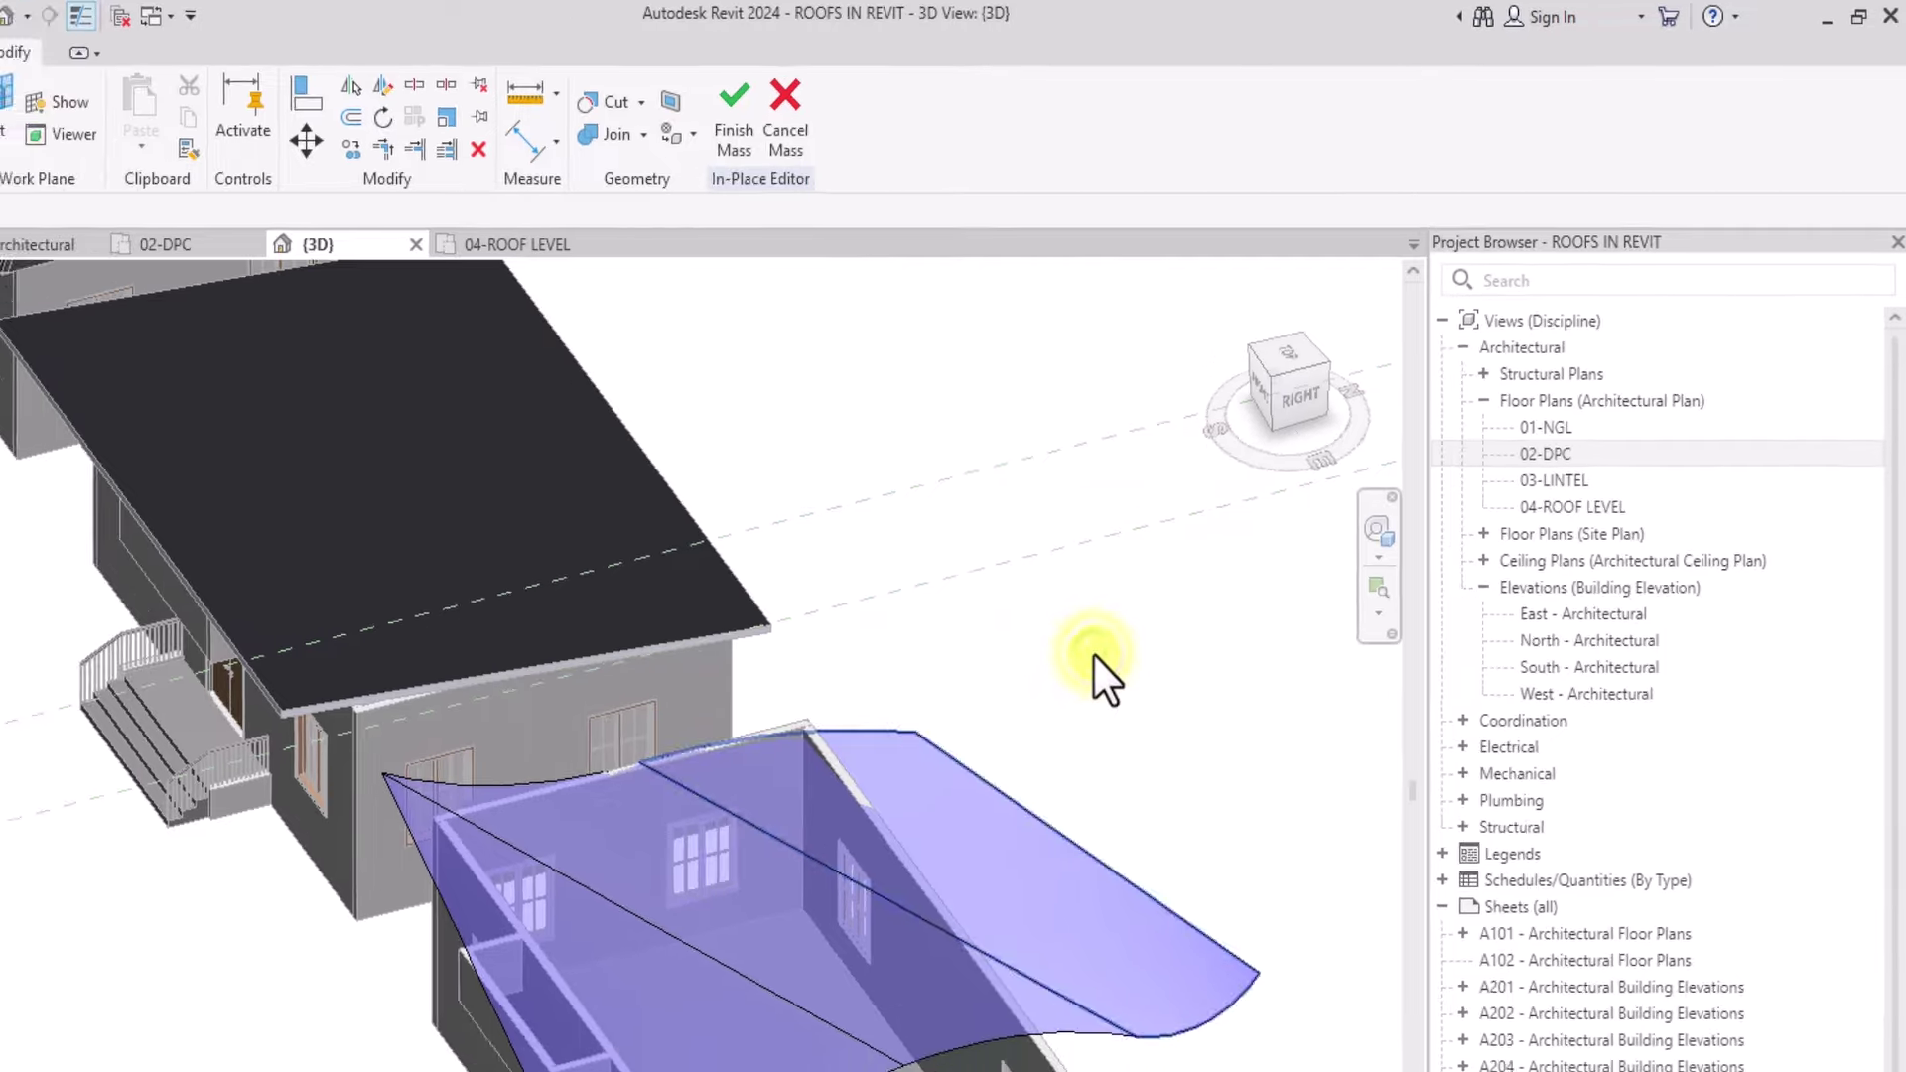
scroll(1032, 735, "down", 3)
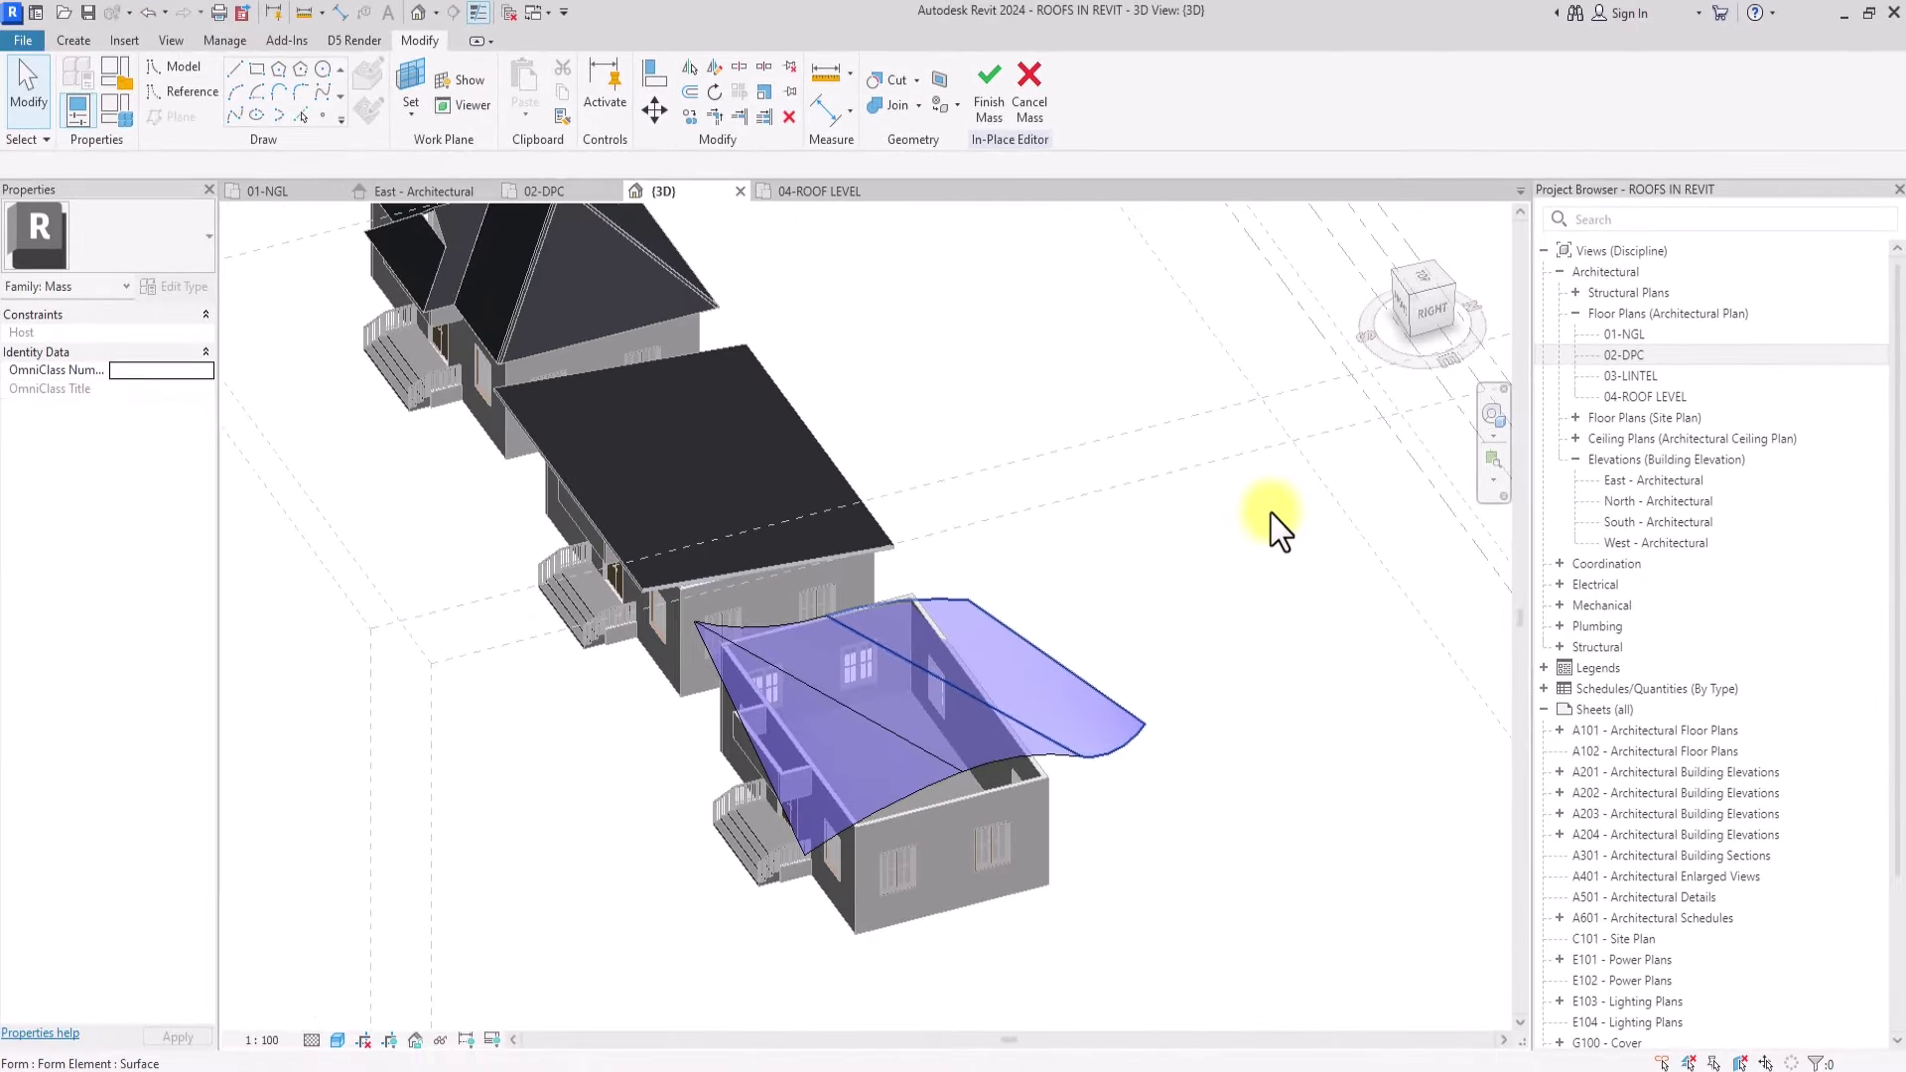
left_click(990, 99)
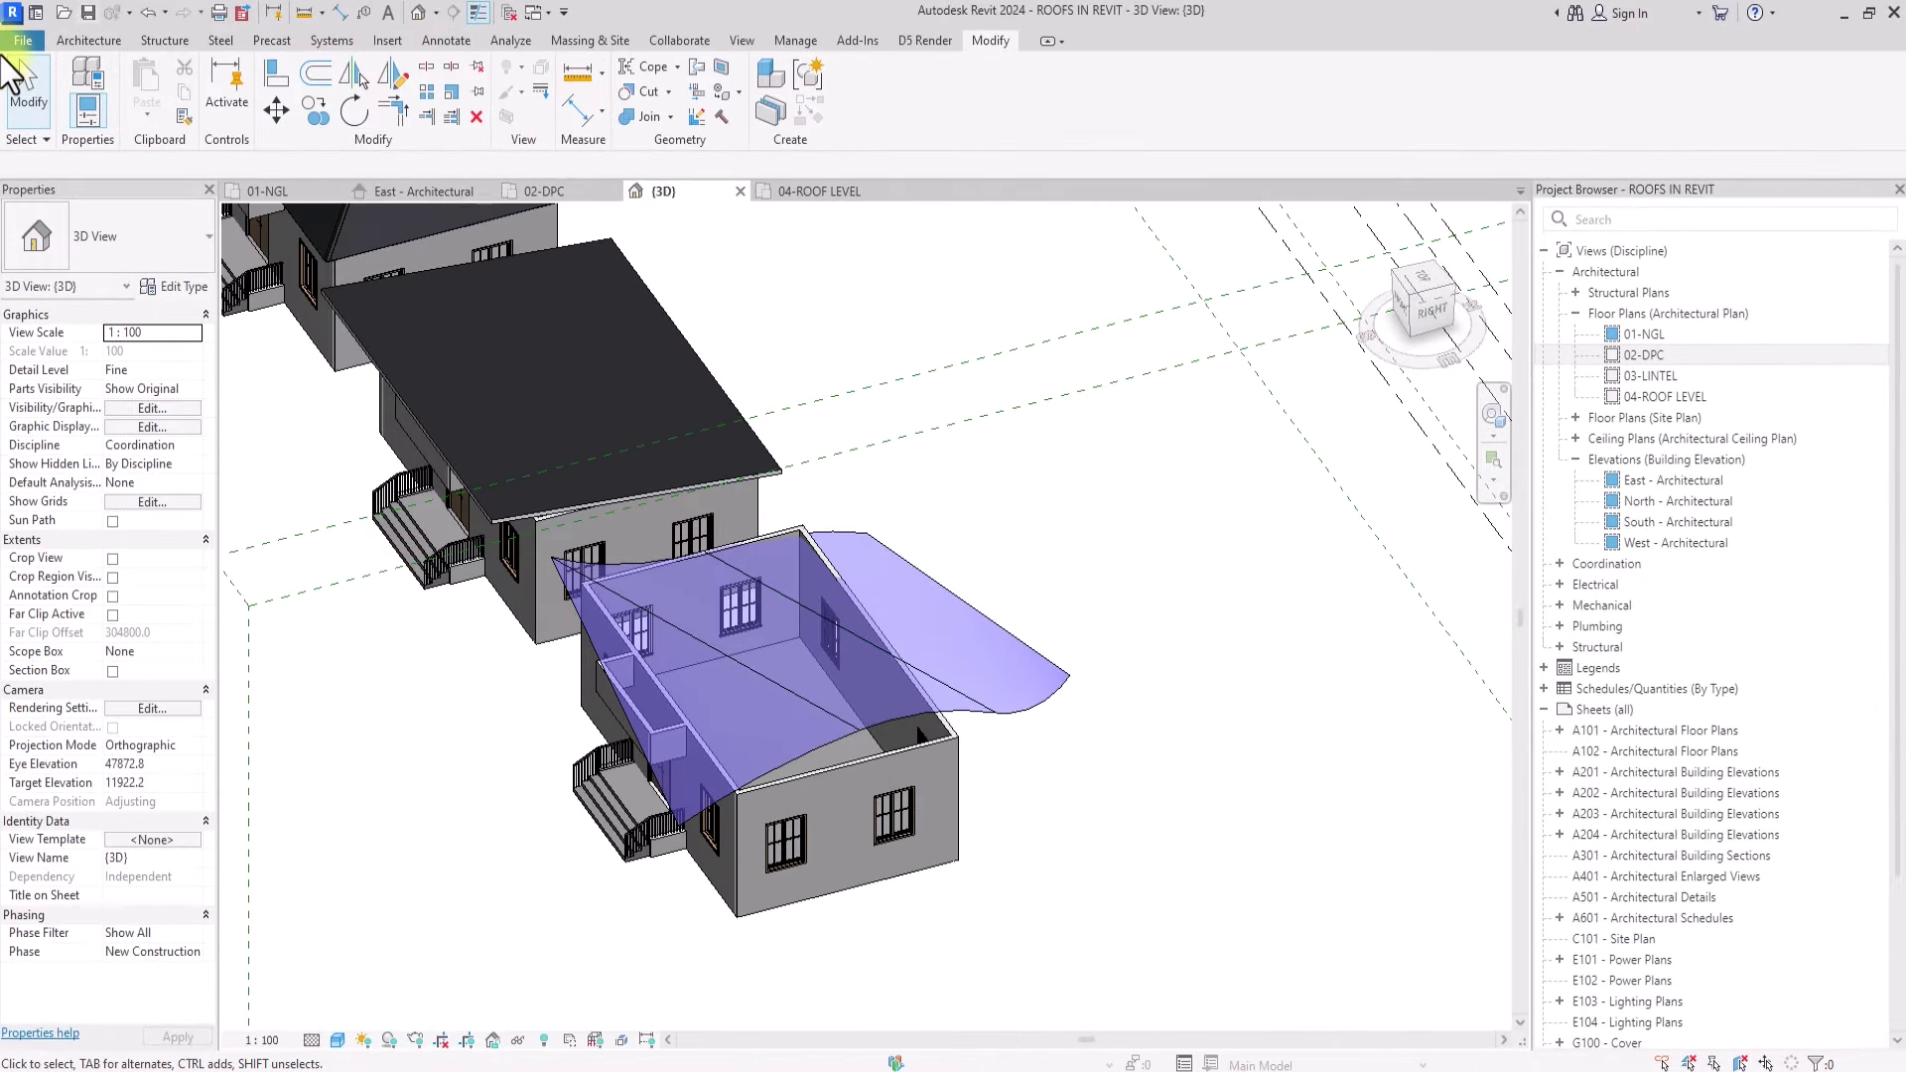
Step: Start Roof by Face for the curved mass, keeping the 01-ROOFING SHEET 2 type and the 04-ROOF LEVEL reference level
left_click(78, 42)
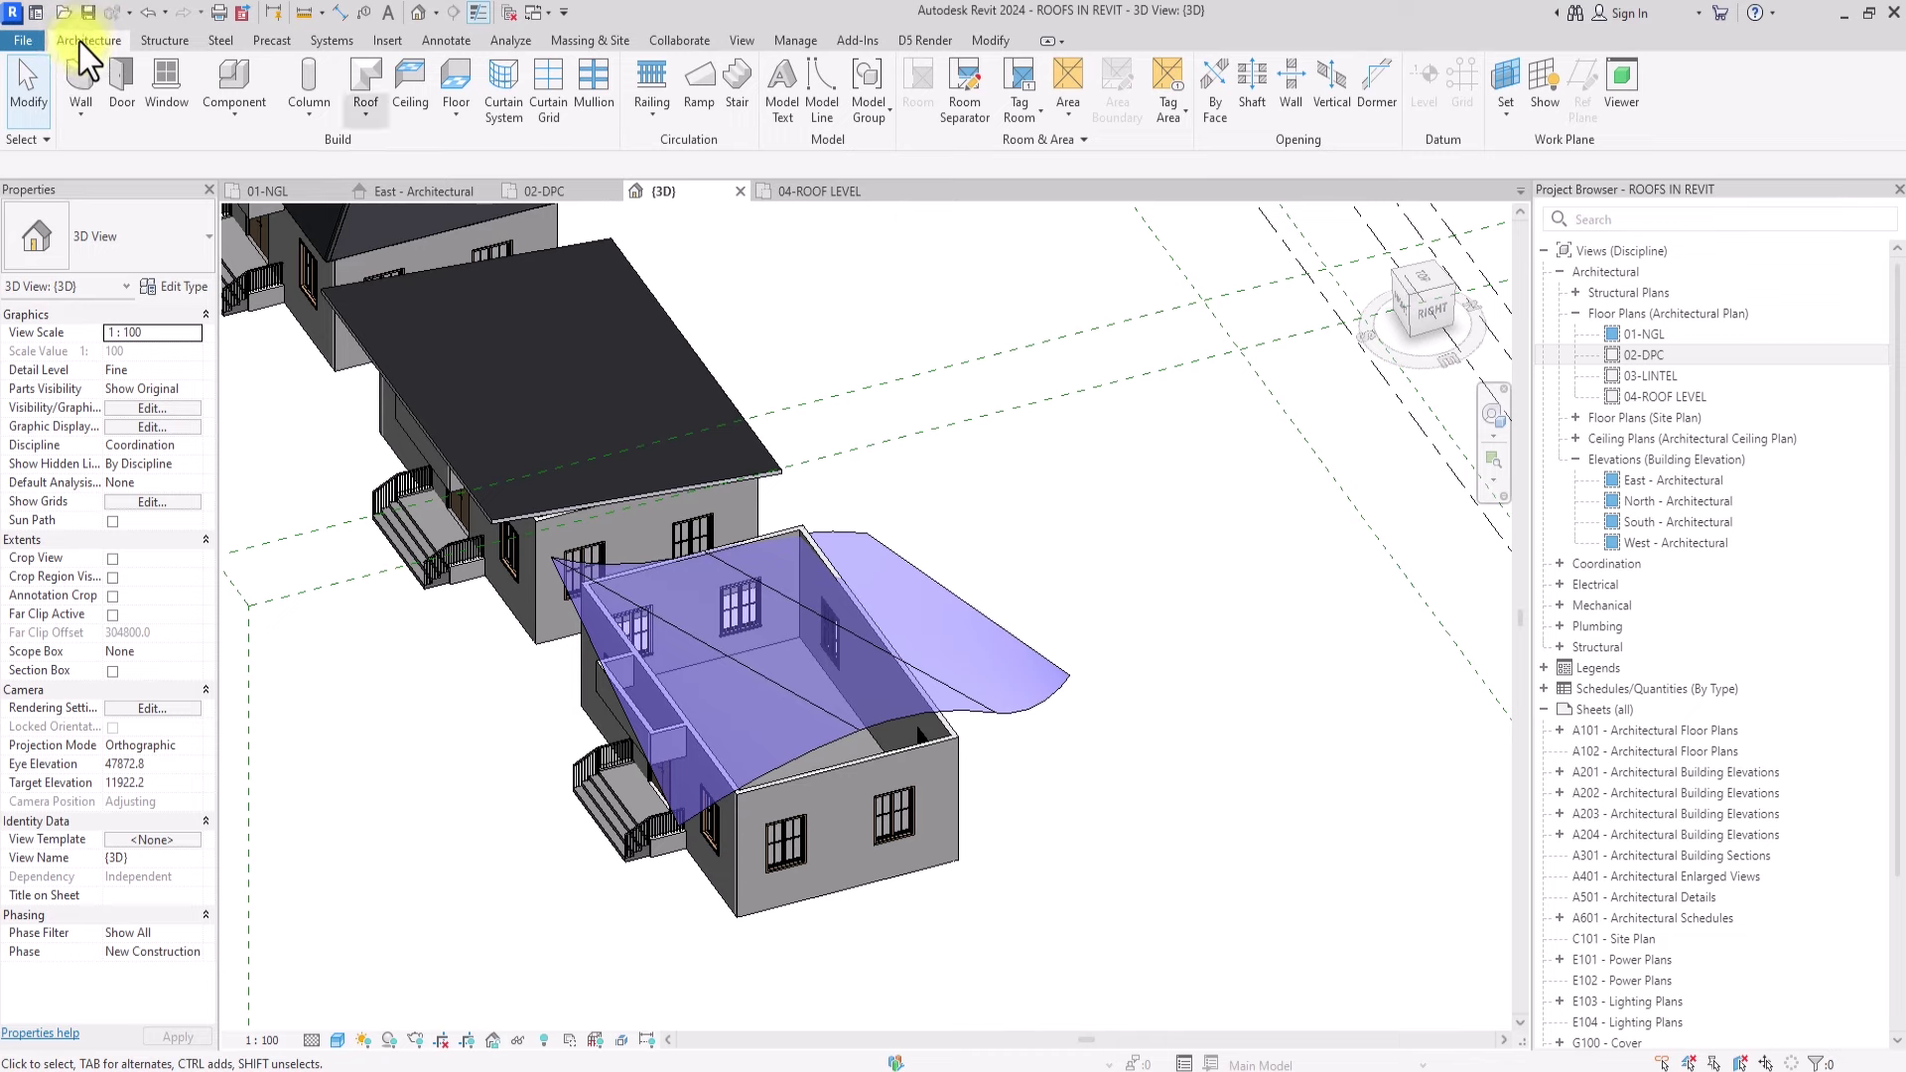
left_click(369, 117)
left_click(421, 238)
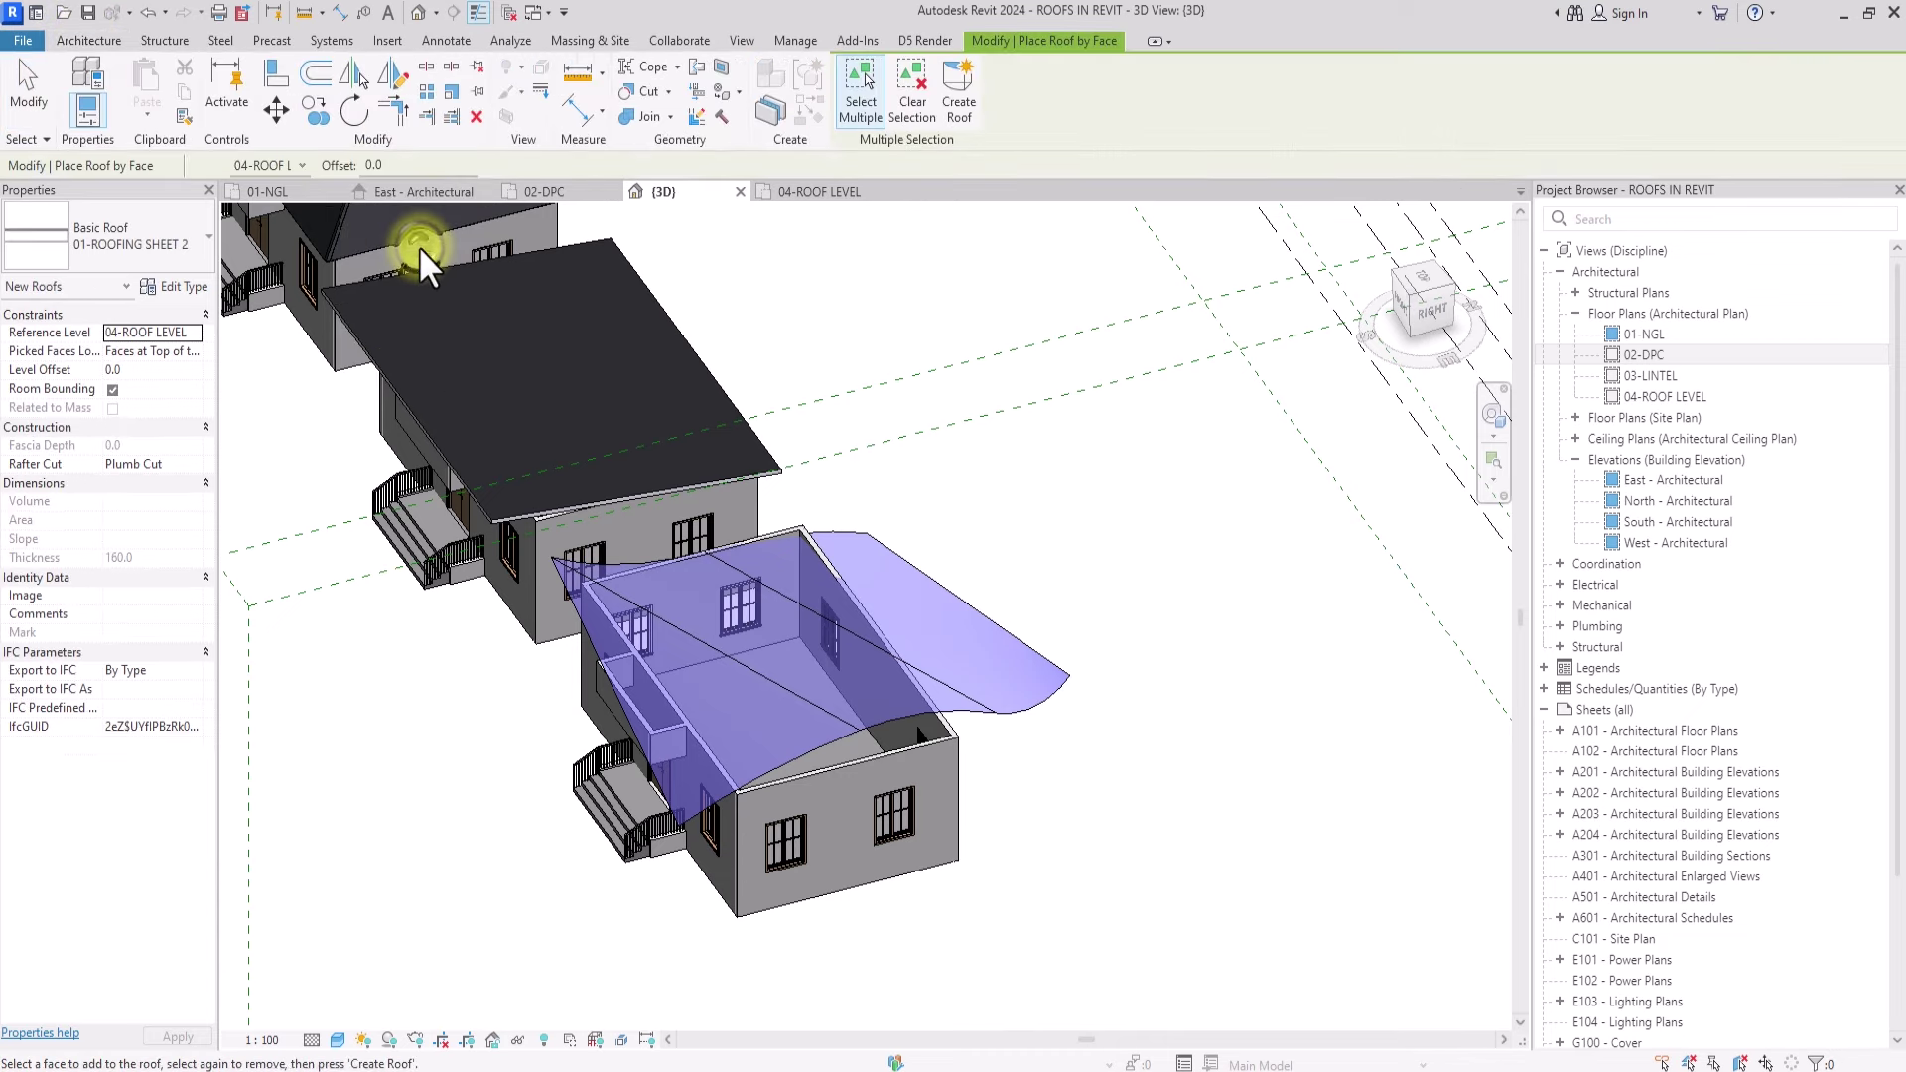
scroll(785, 736, "up", 2)
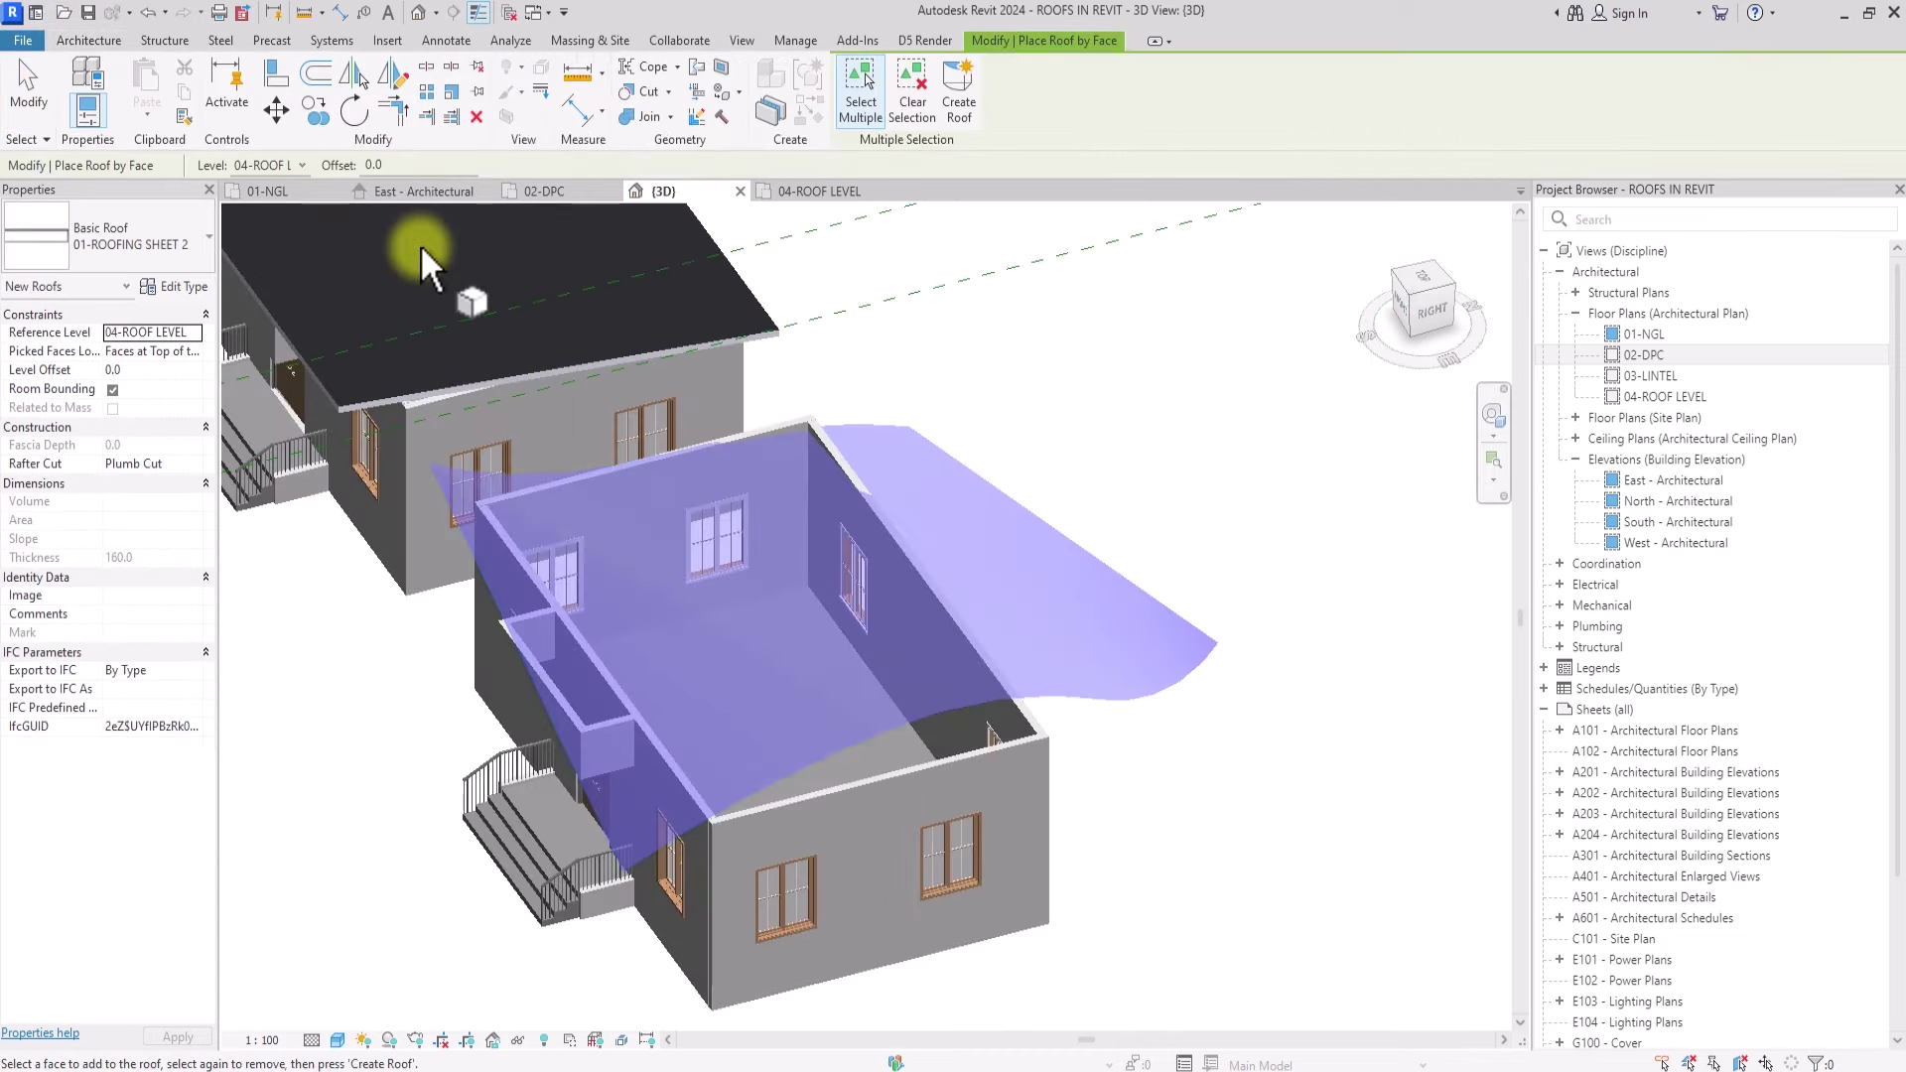
Step: Try to create a single roof from all three mass faces selected together
left_click(801, 764)
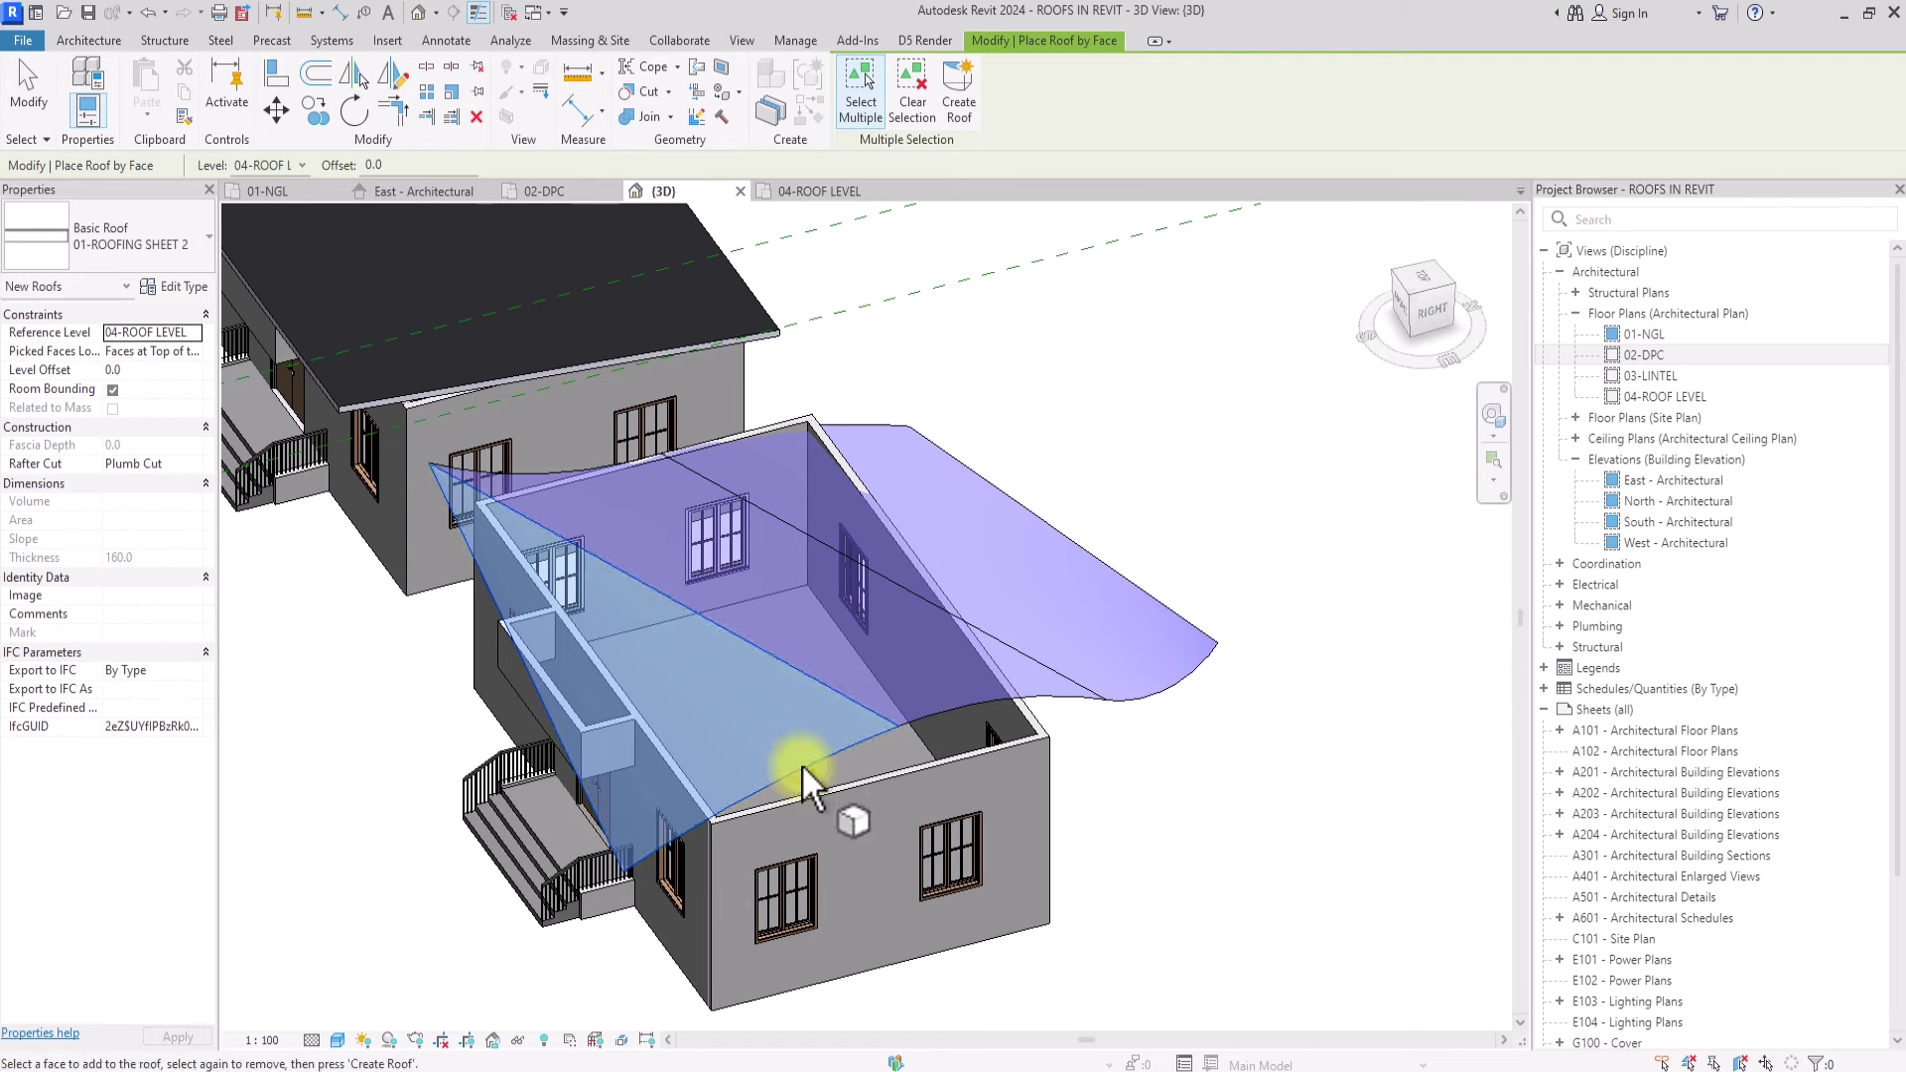
left_click(938, 711)
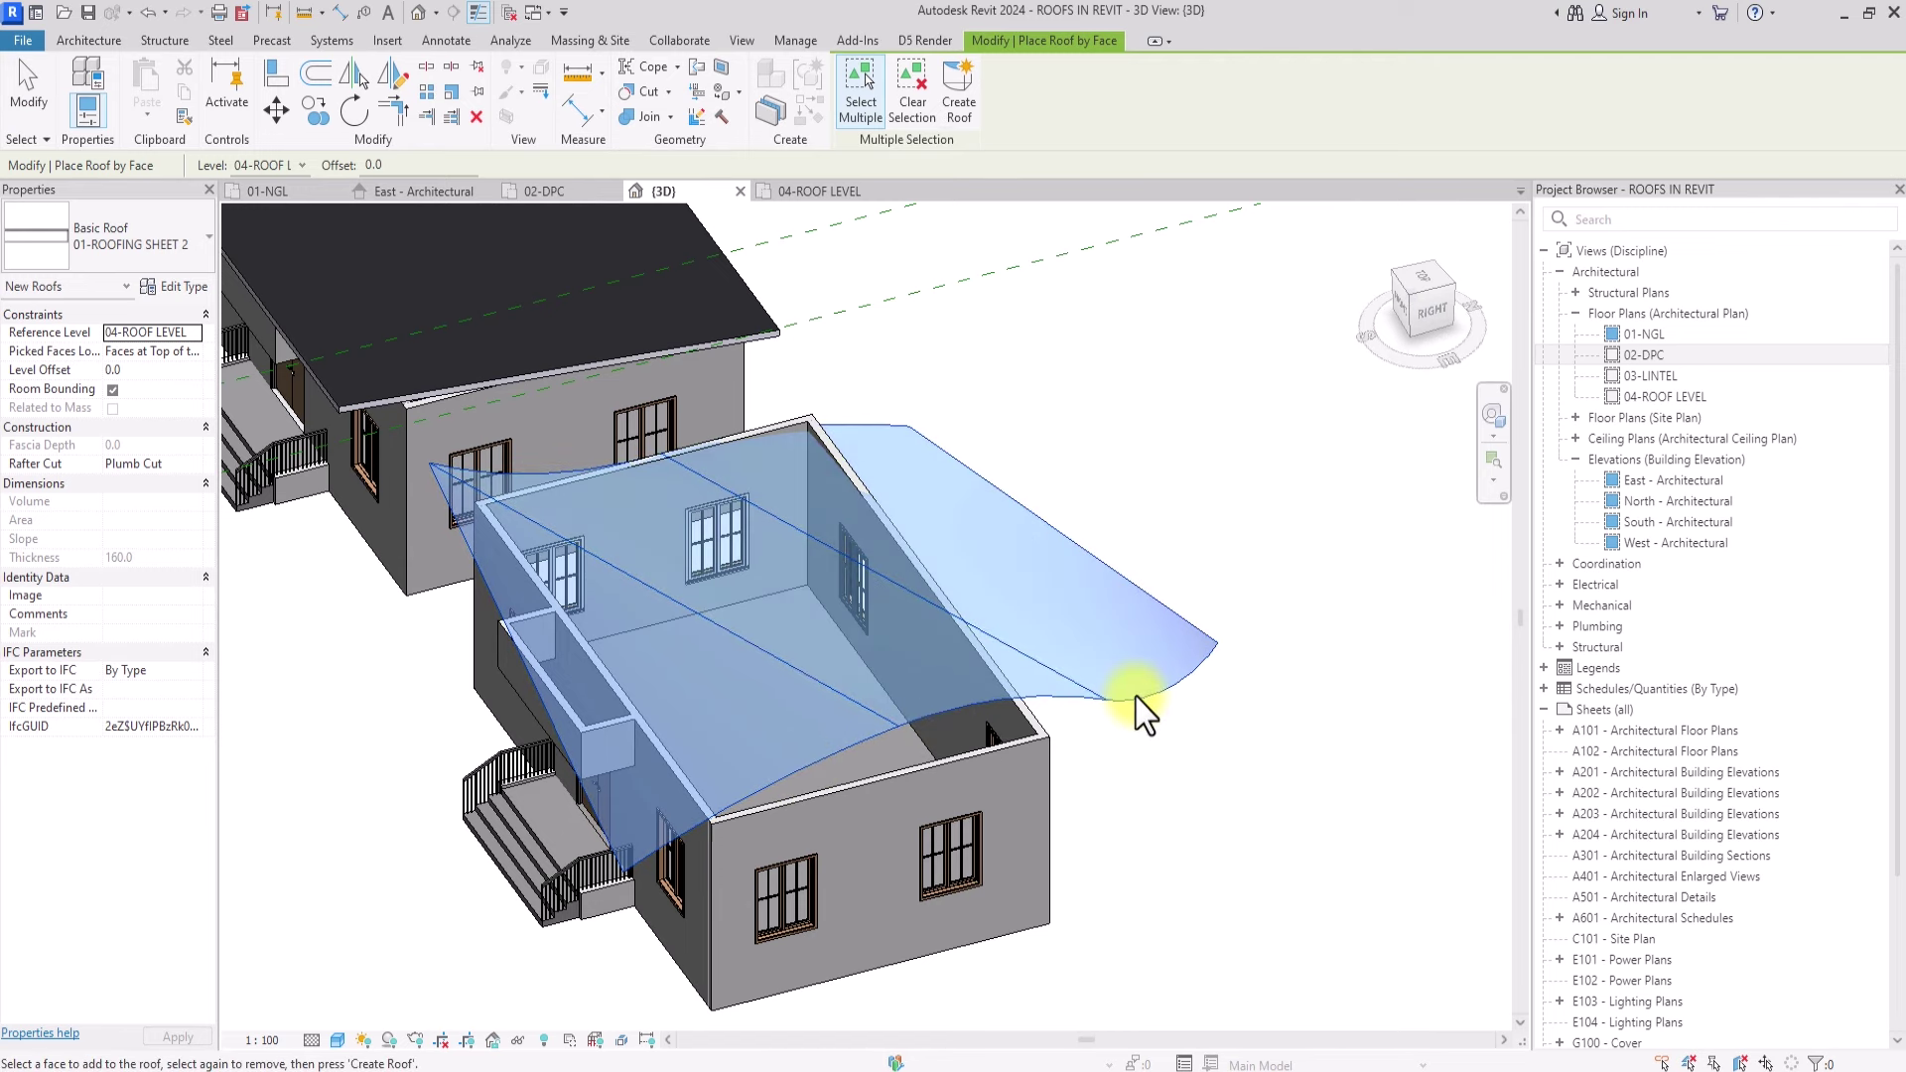
left_click(949, 99)
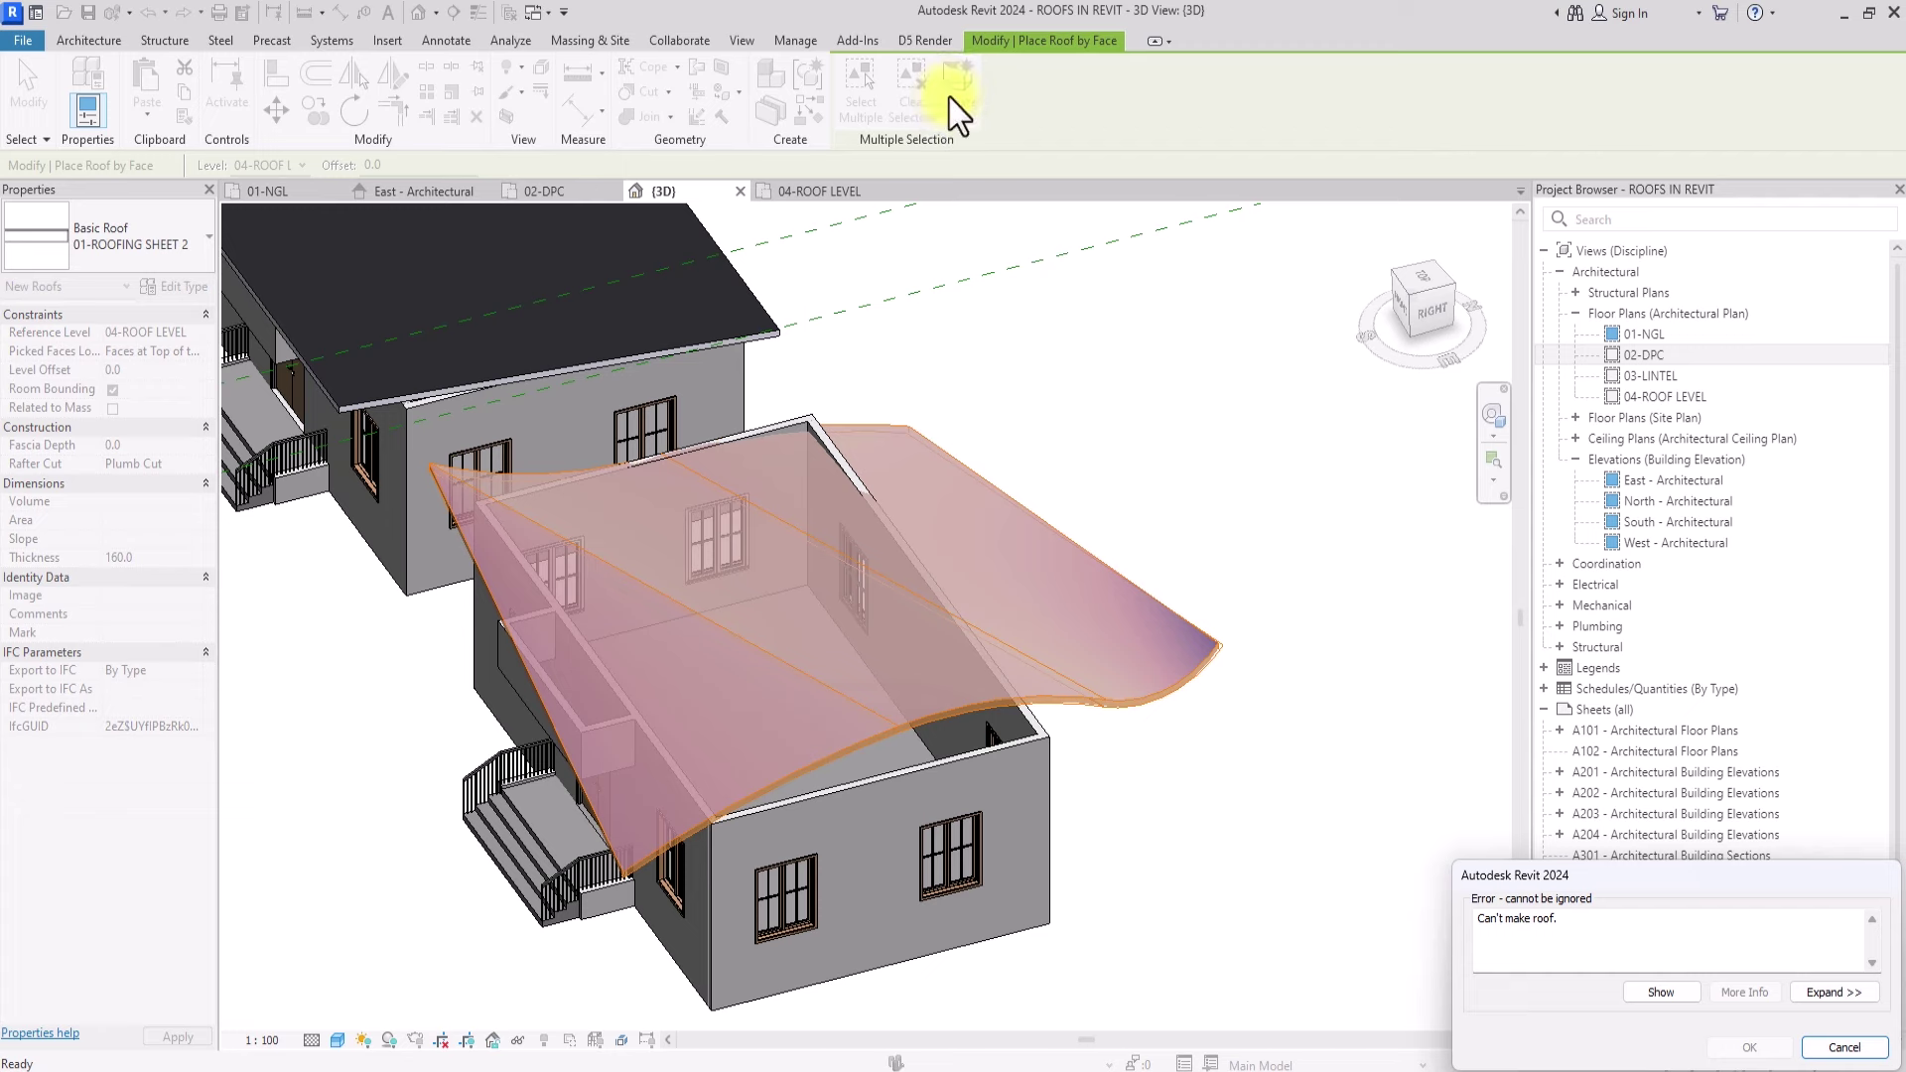
left_click_drag(1087, 469, 1099, 479)
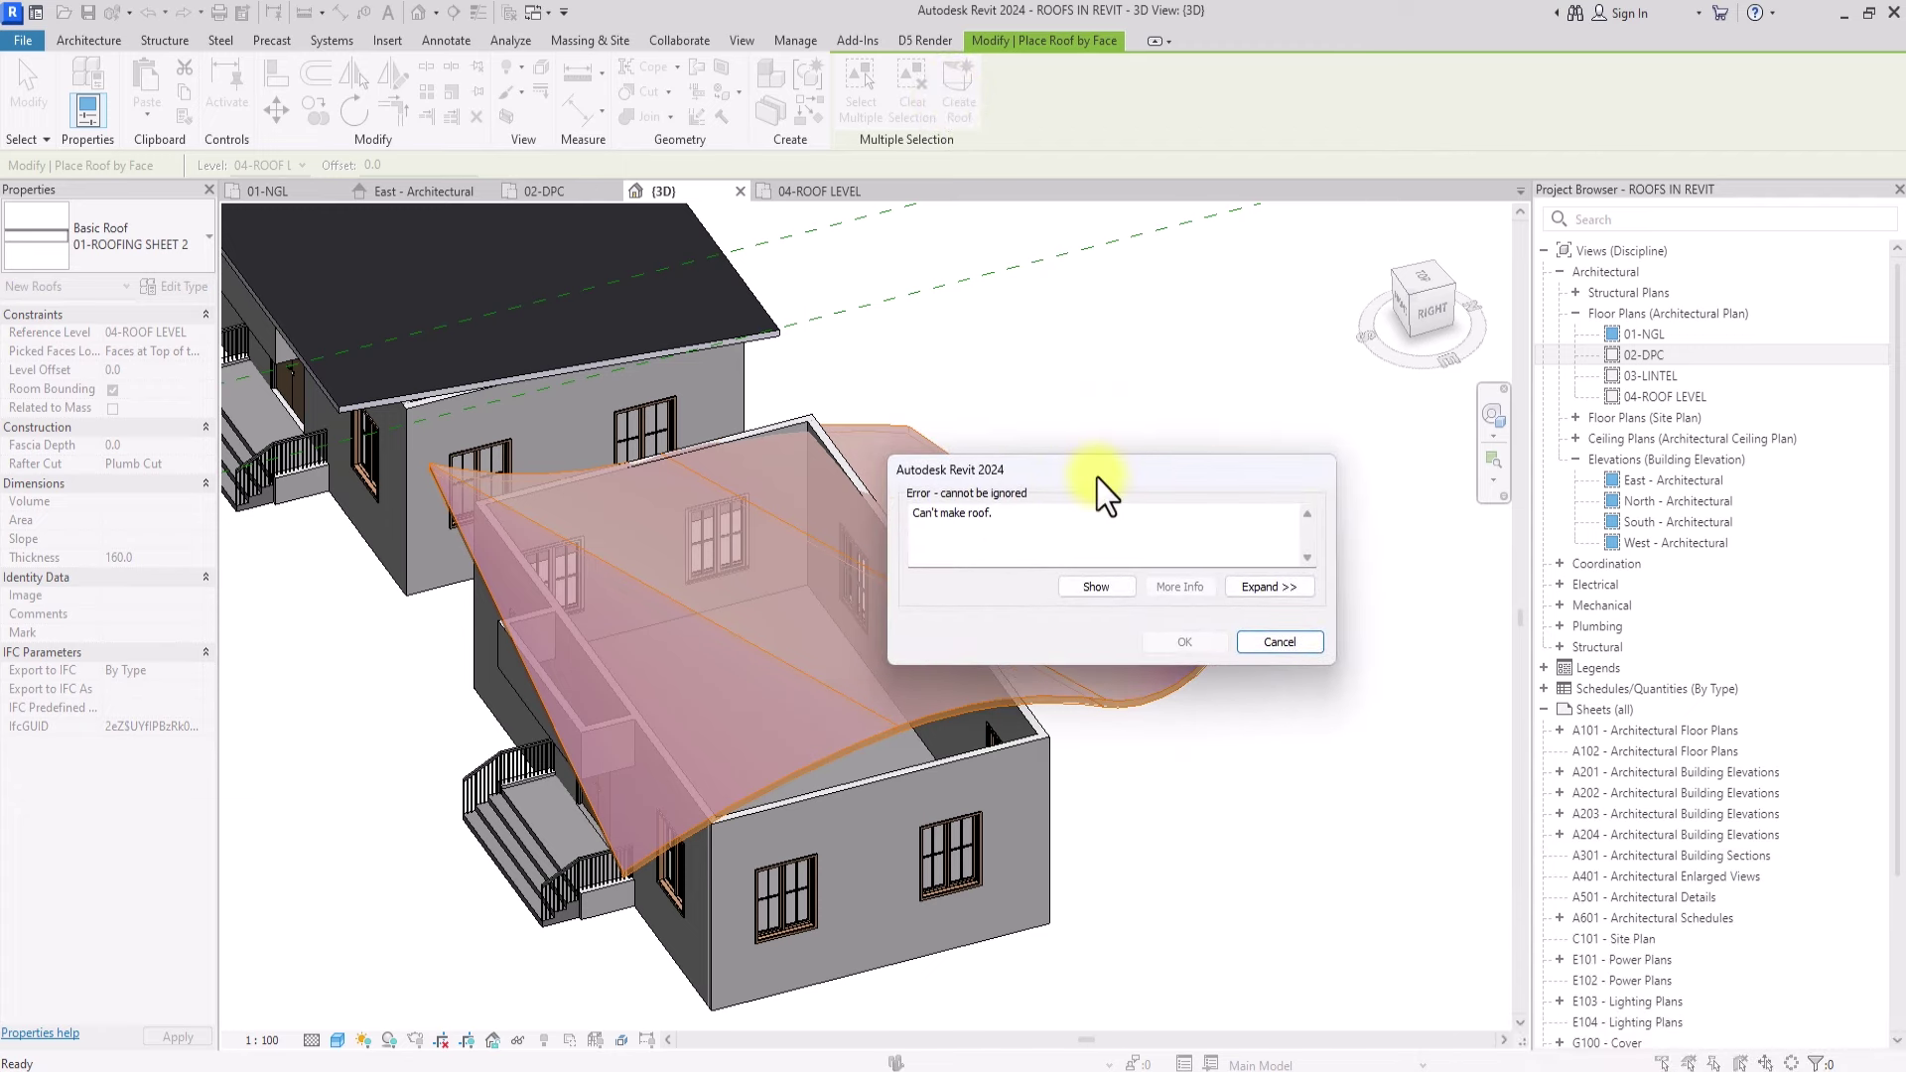
left_click(1273, 643)
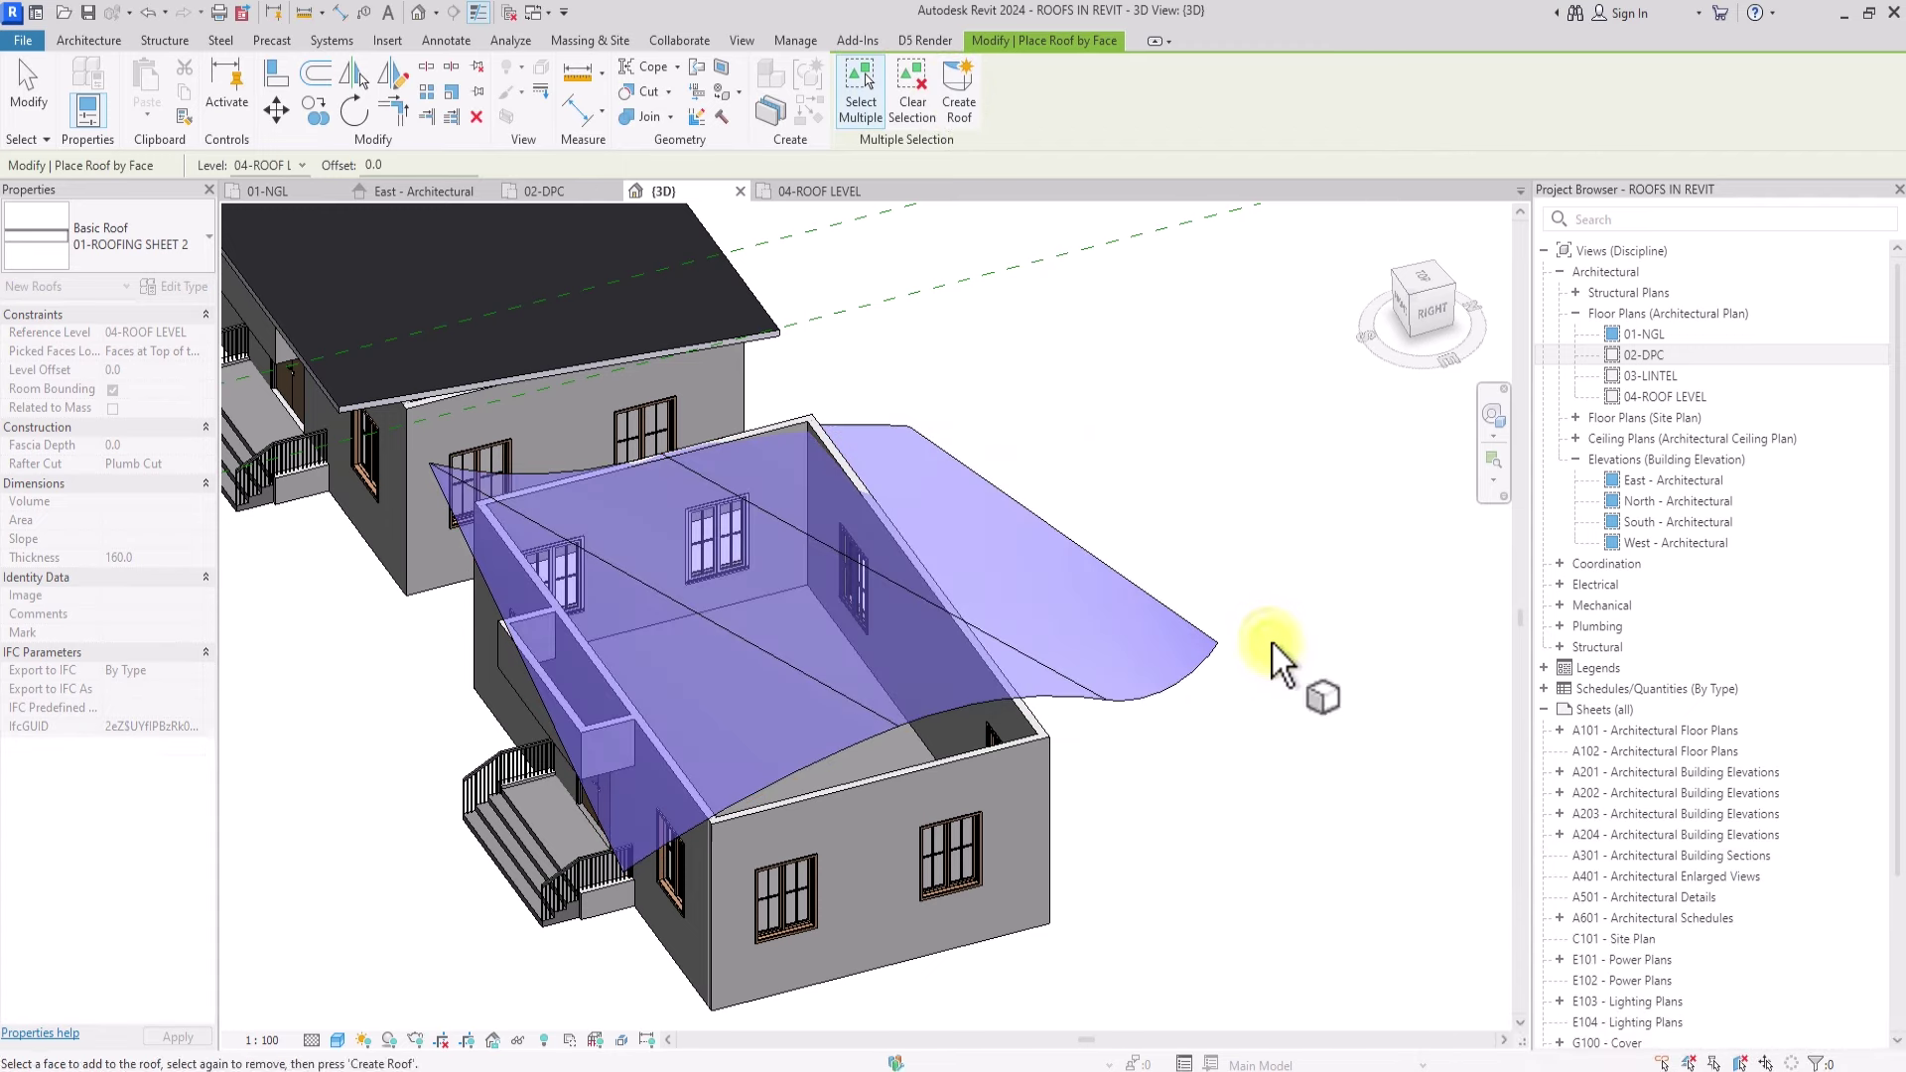
Step: Create a separate 01-ROOFING SHEET 2 roof on the mass's middle face and another on its rear face
left_click(913, 699)
left_click(947, 95)
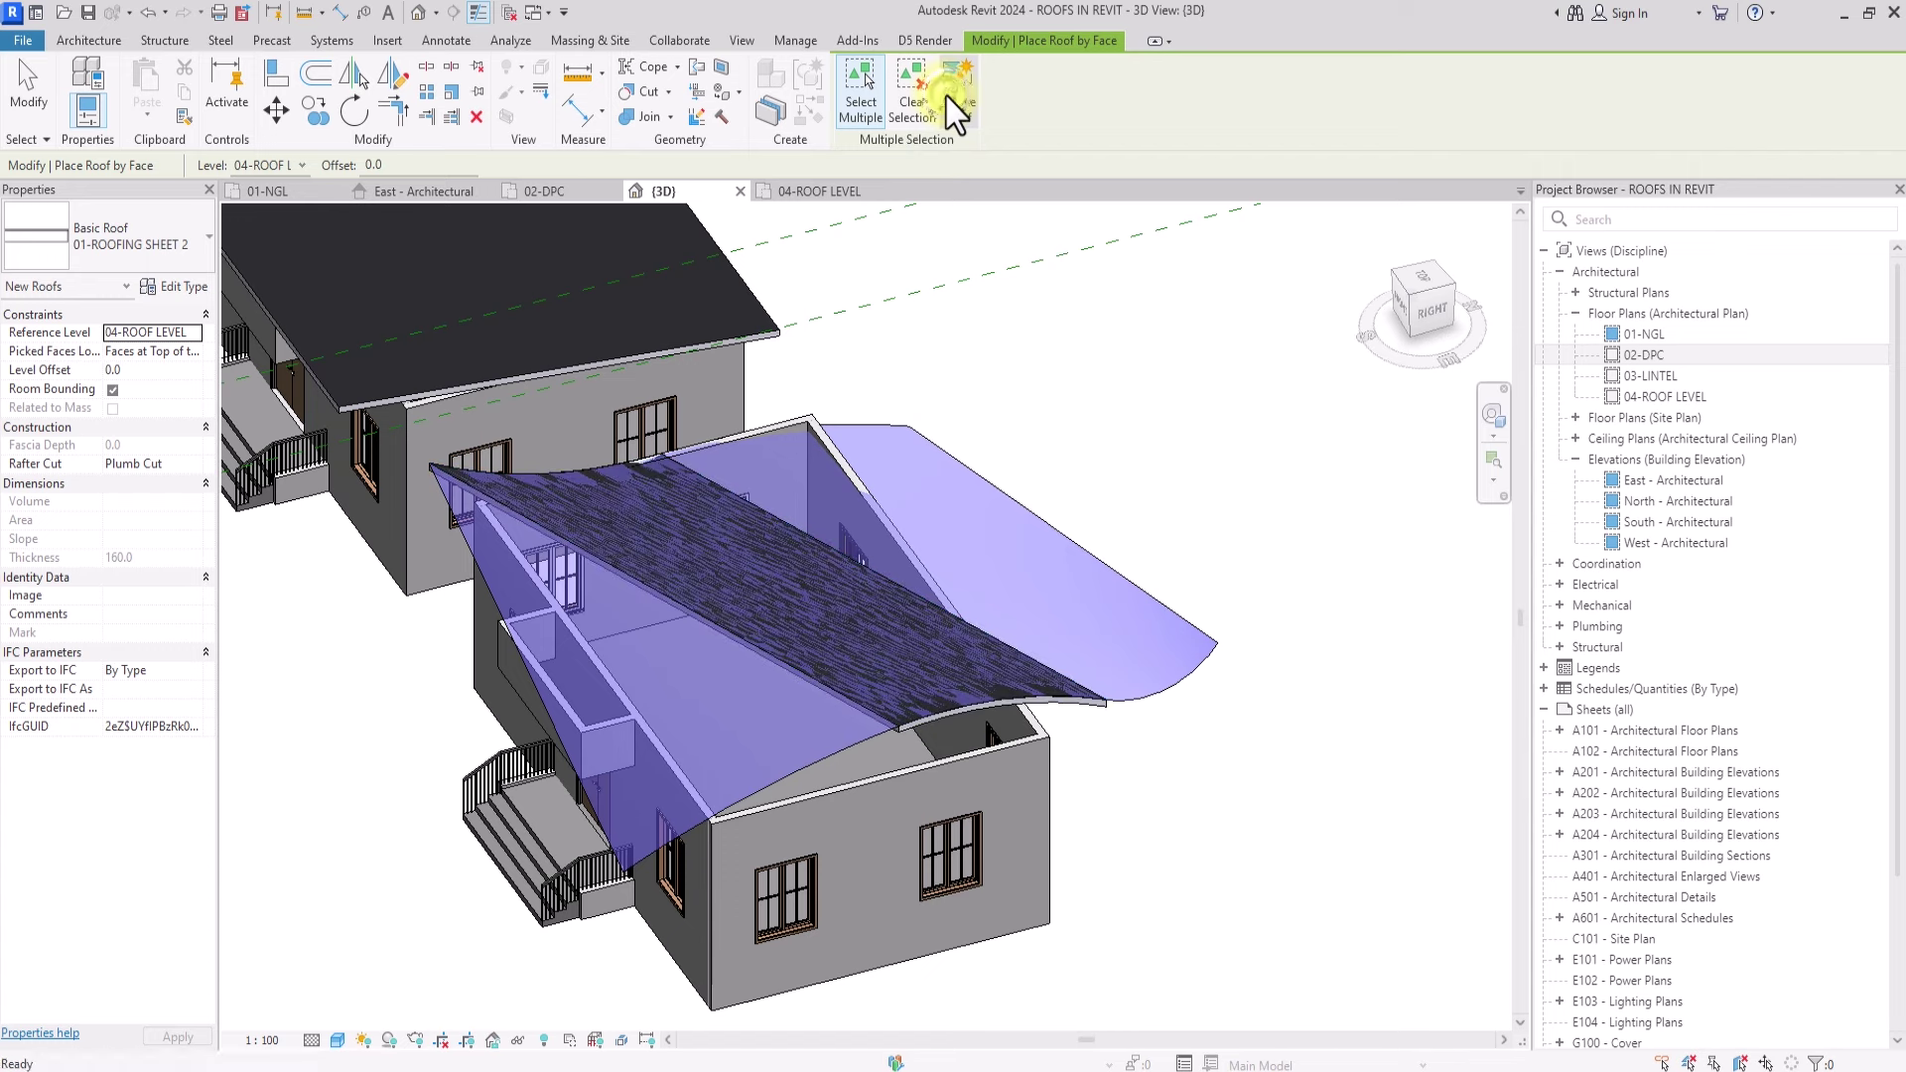
left_click(1137, 699)
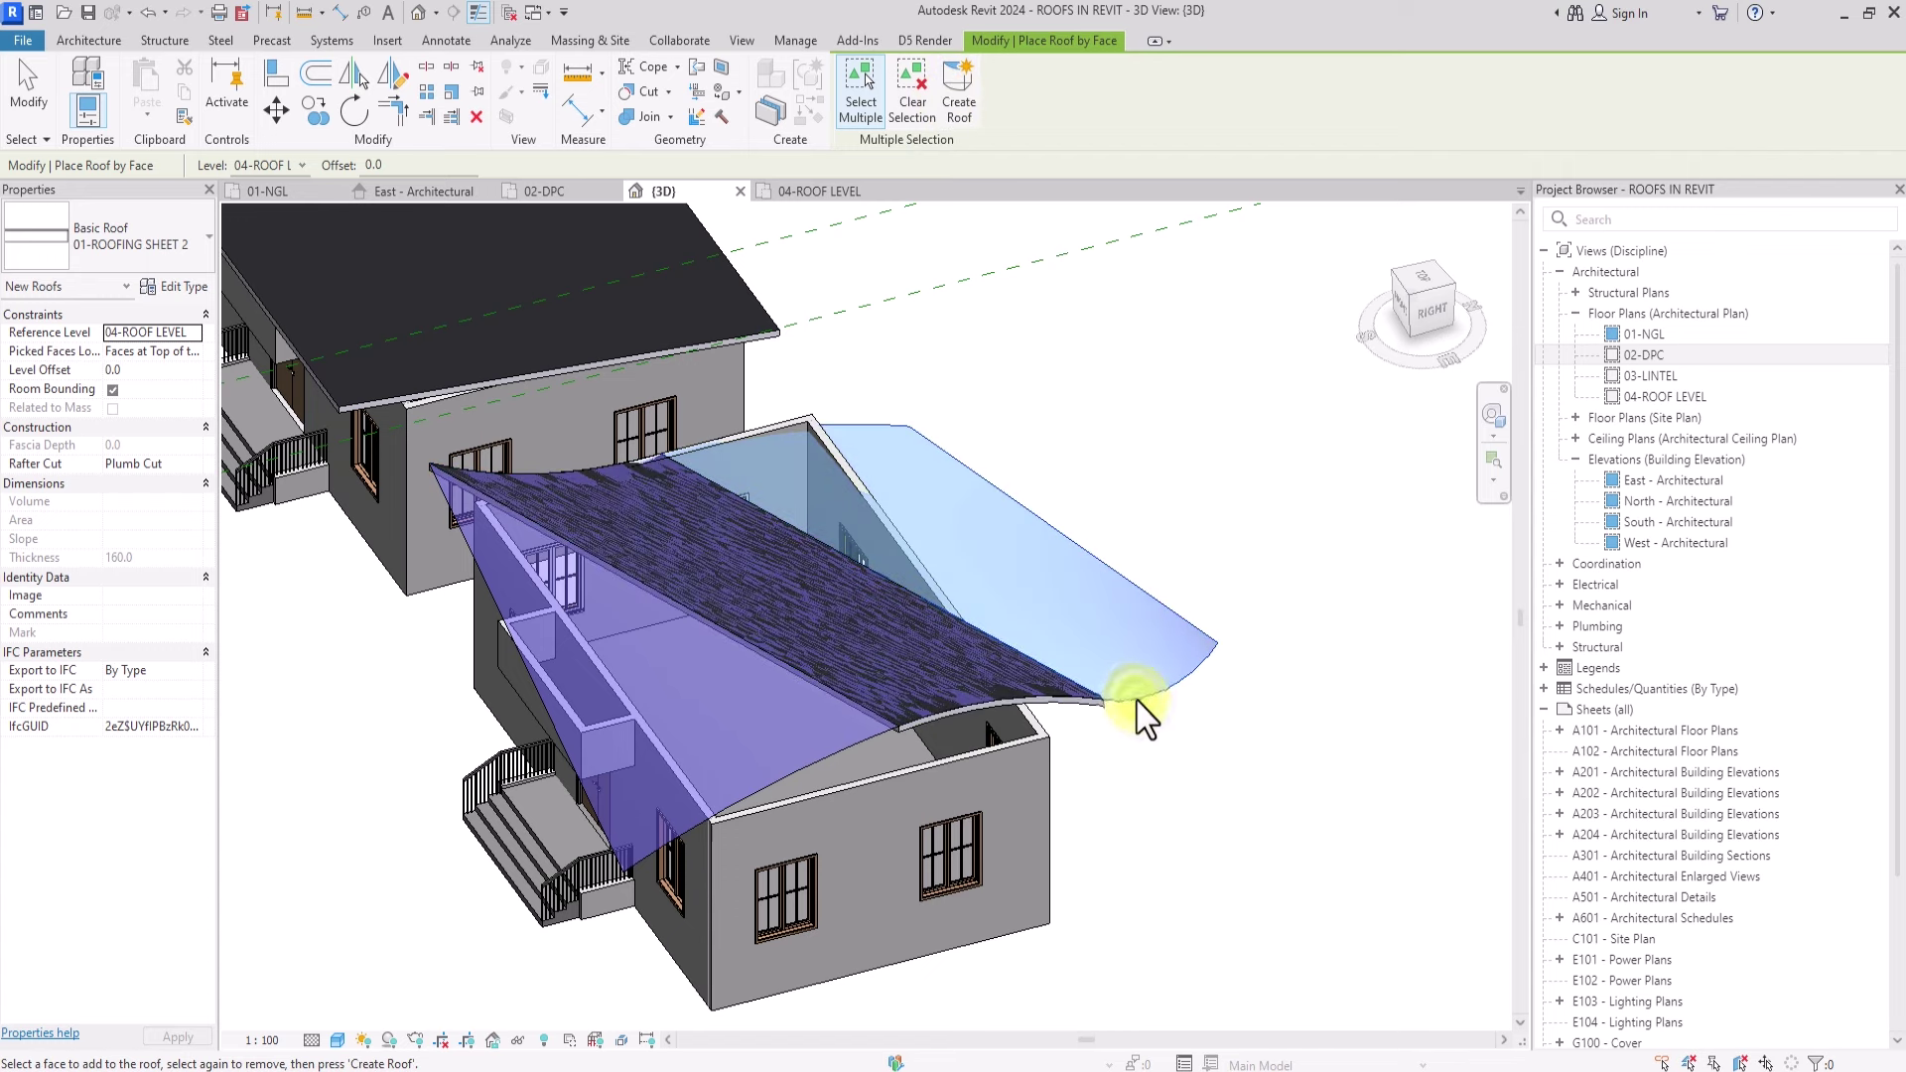
left_click(960, 95)
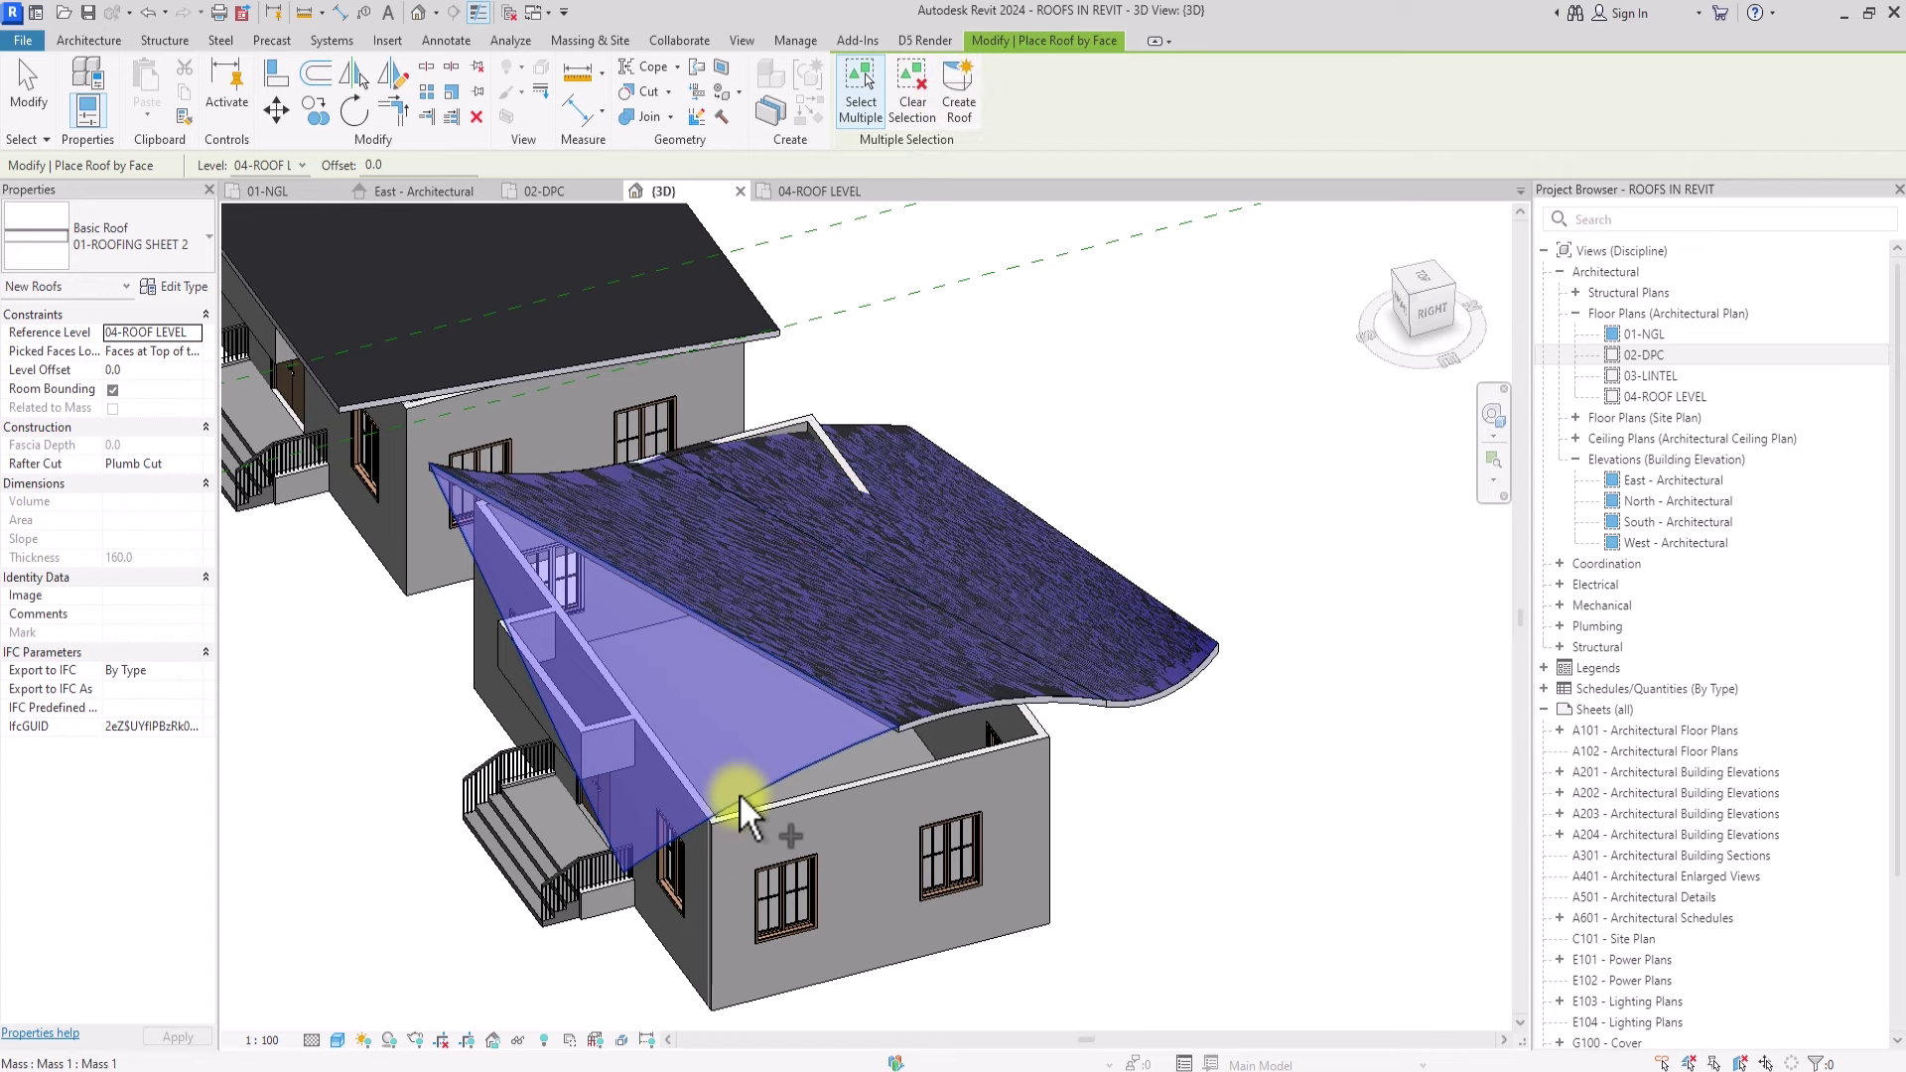
Step: Try to create a roof on the remaining front face of the mass, and leave the roof command
left_click(738, 794)
left_click(943, 93)
left_click(1286, 642)
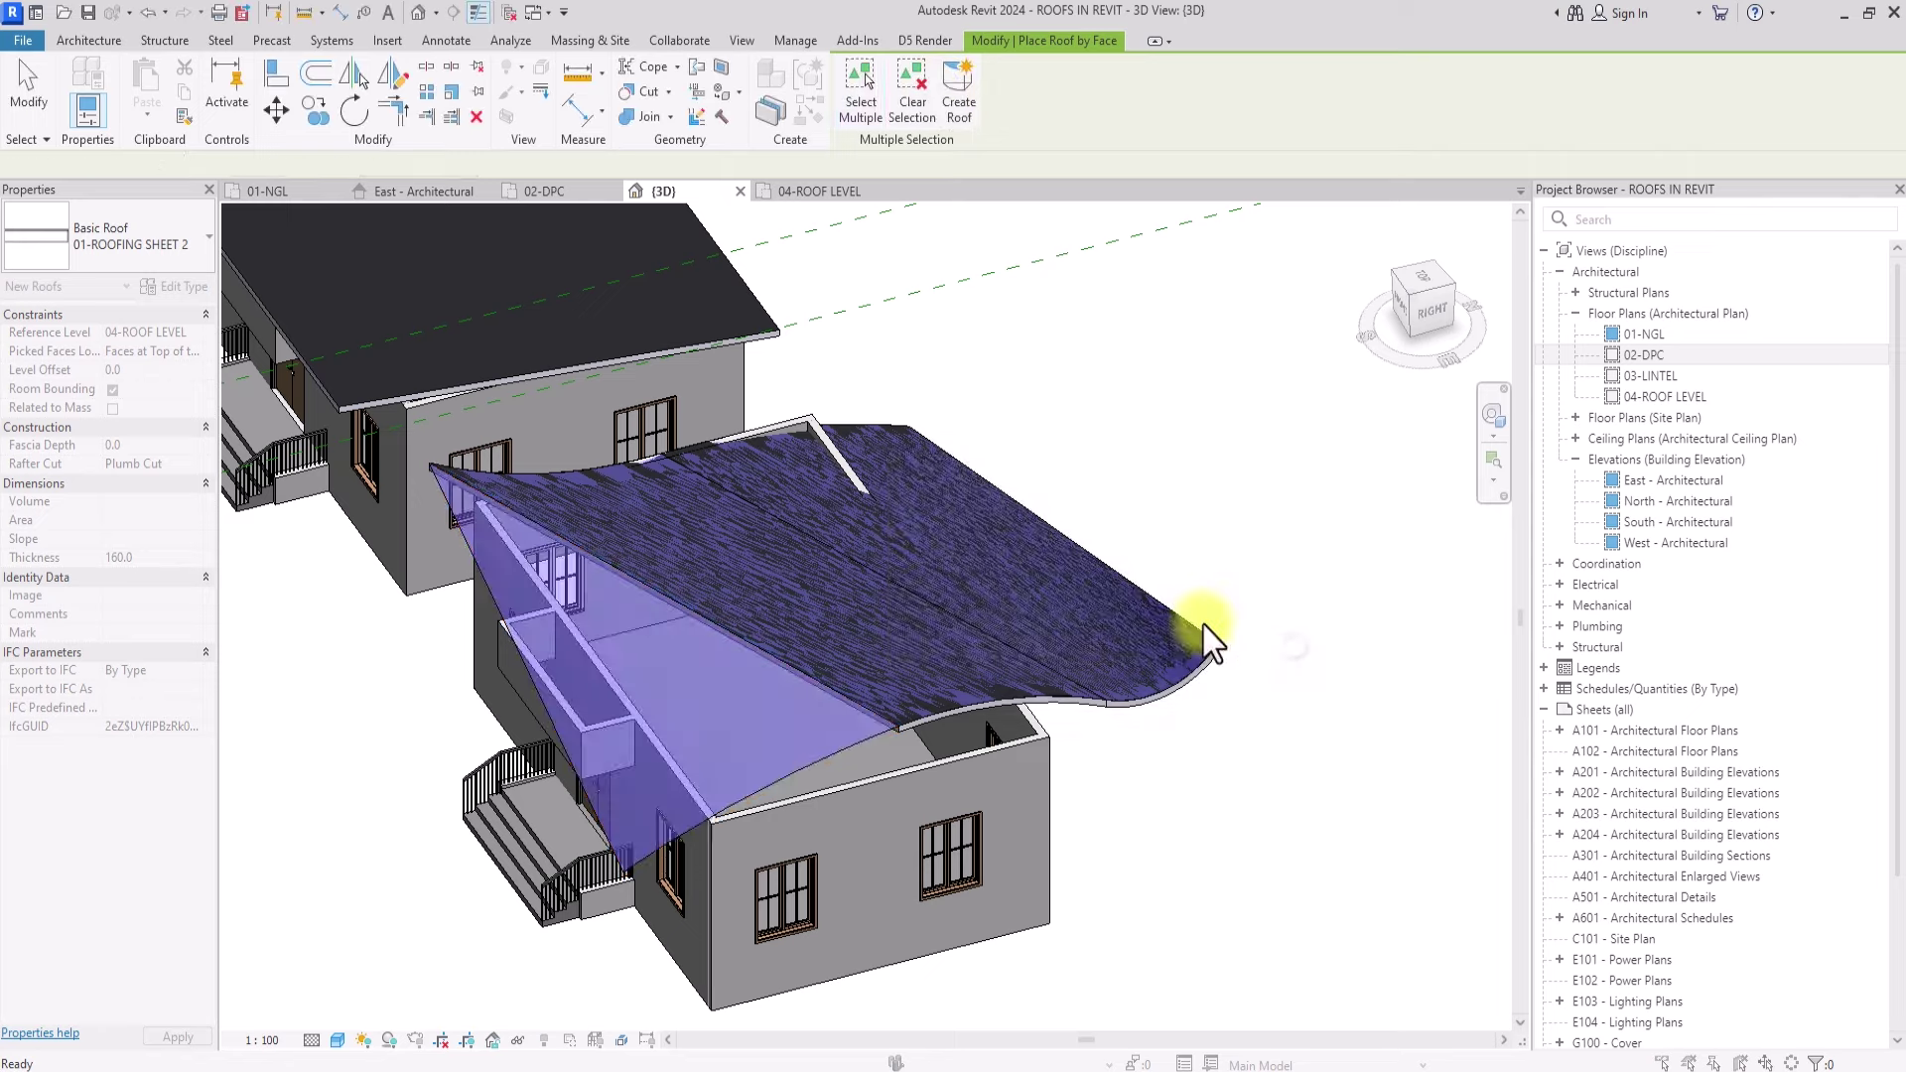
key("Escape")
Step: Switch the mass display to Show Mass by View Settings so the mass form is hidden behind the new roof
scroll(1203, 623, "up", 2)
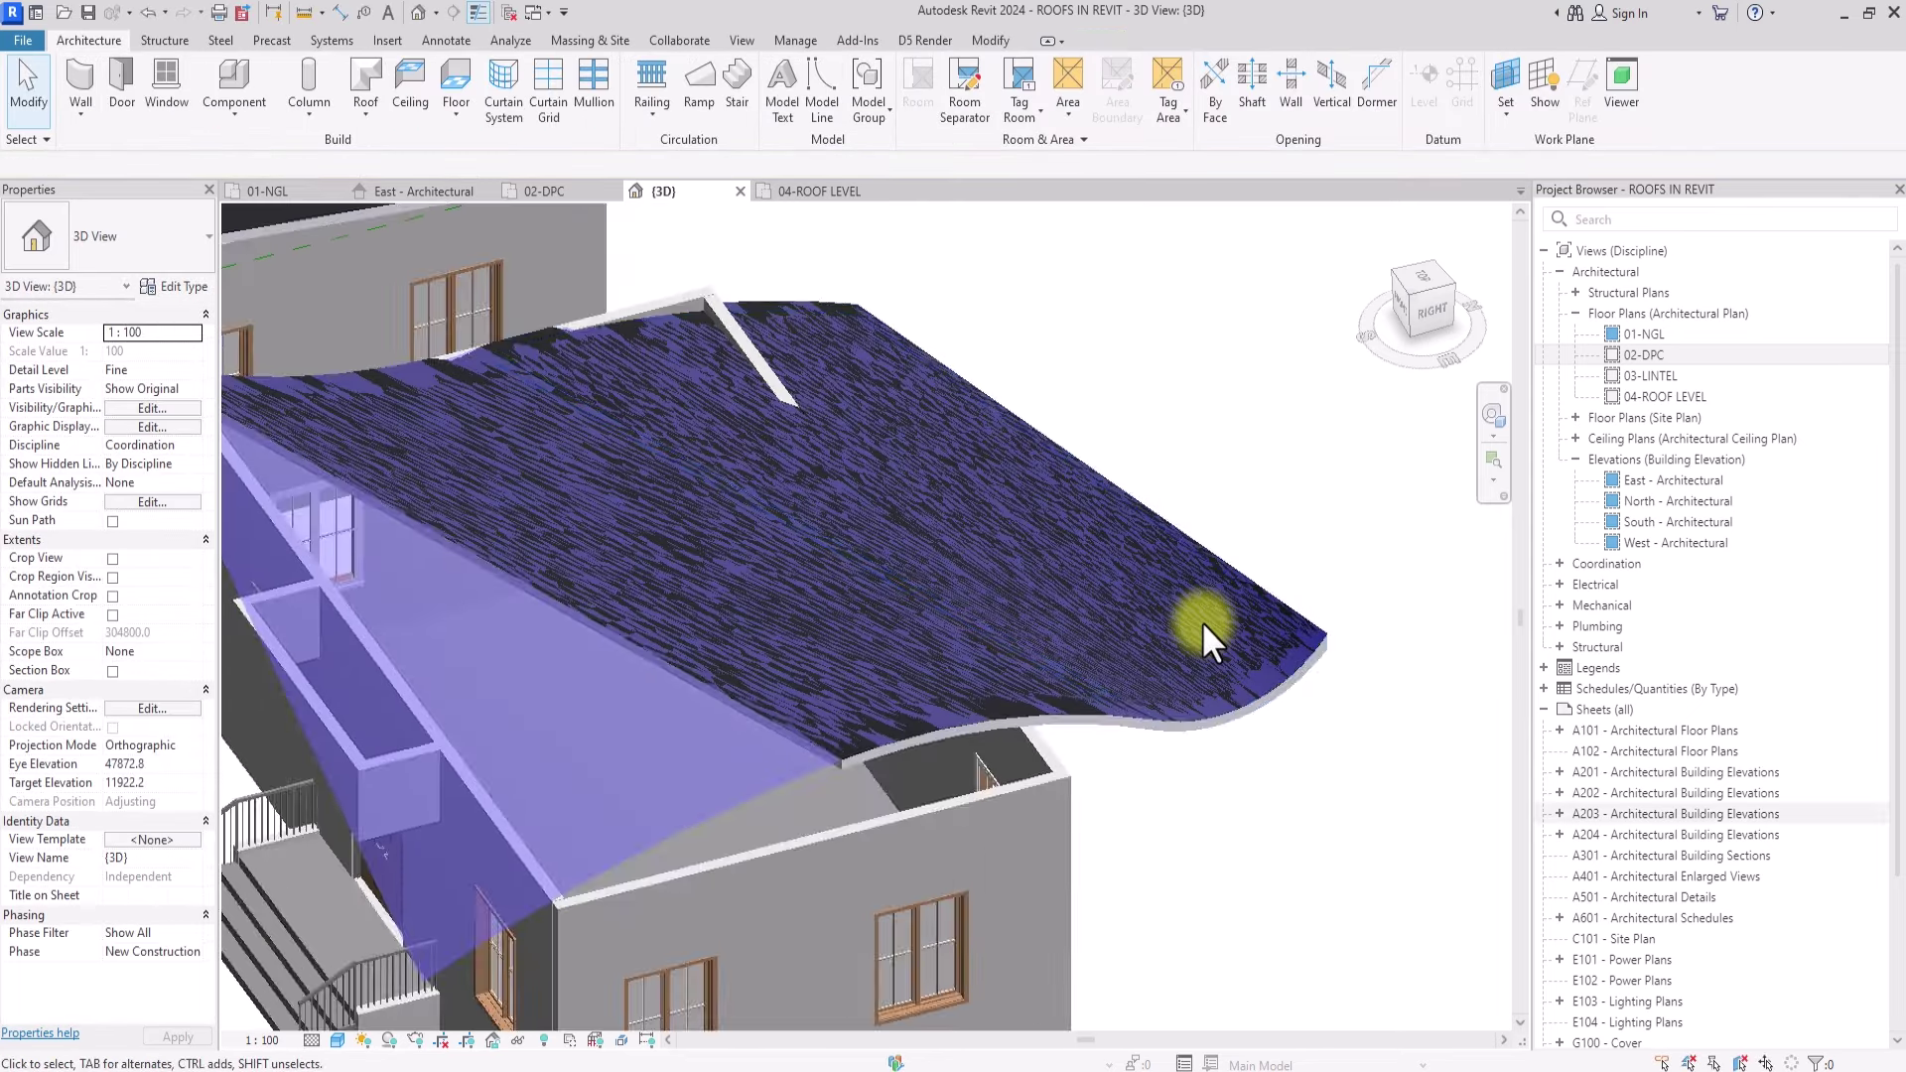
scroll(1203, 623, "down", 3)
scroll(1142, 632, "up", 2)
middle_click_drag(433, 241, 592, 71, "shift")
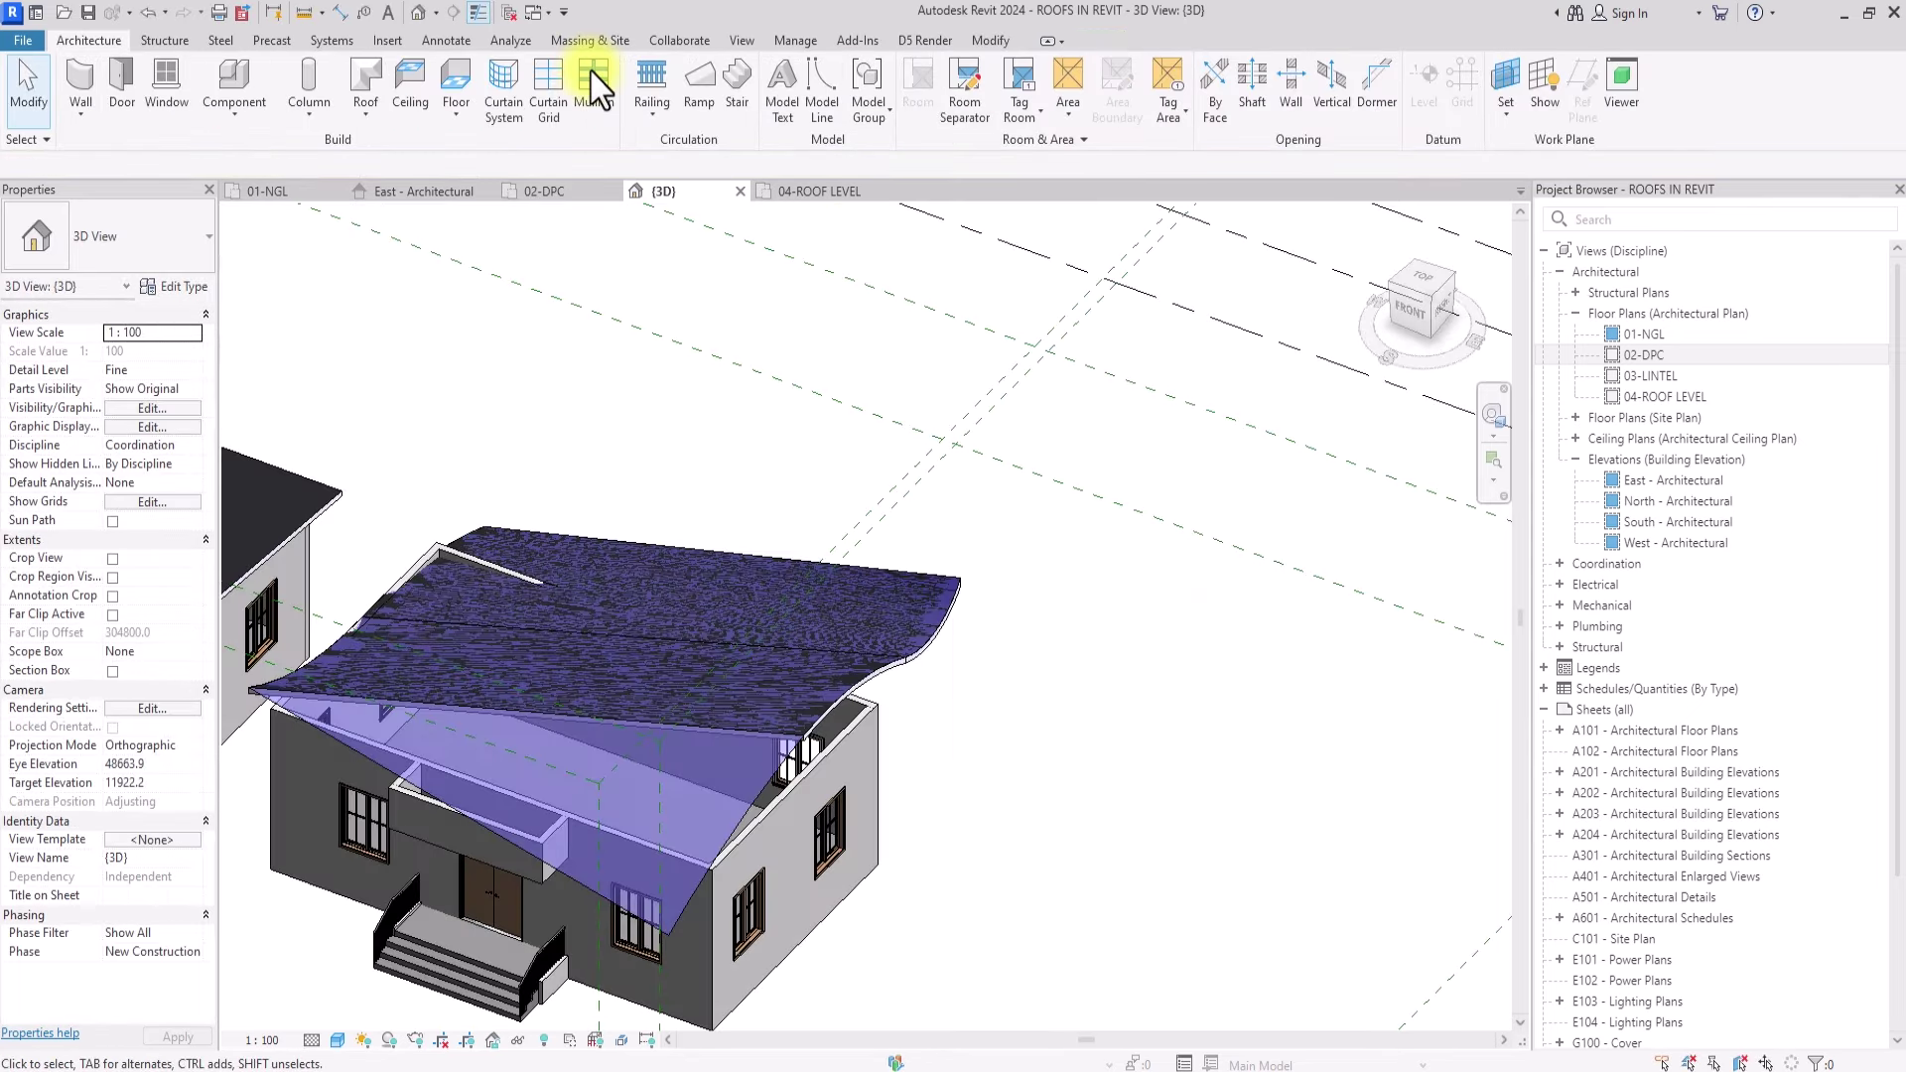
left_click(591, 39)
left_click(125, 75)
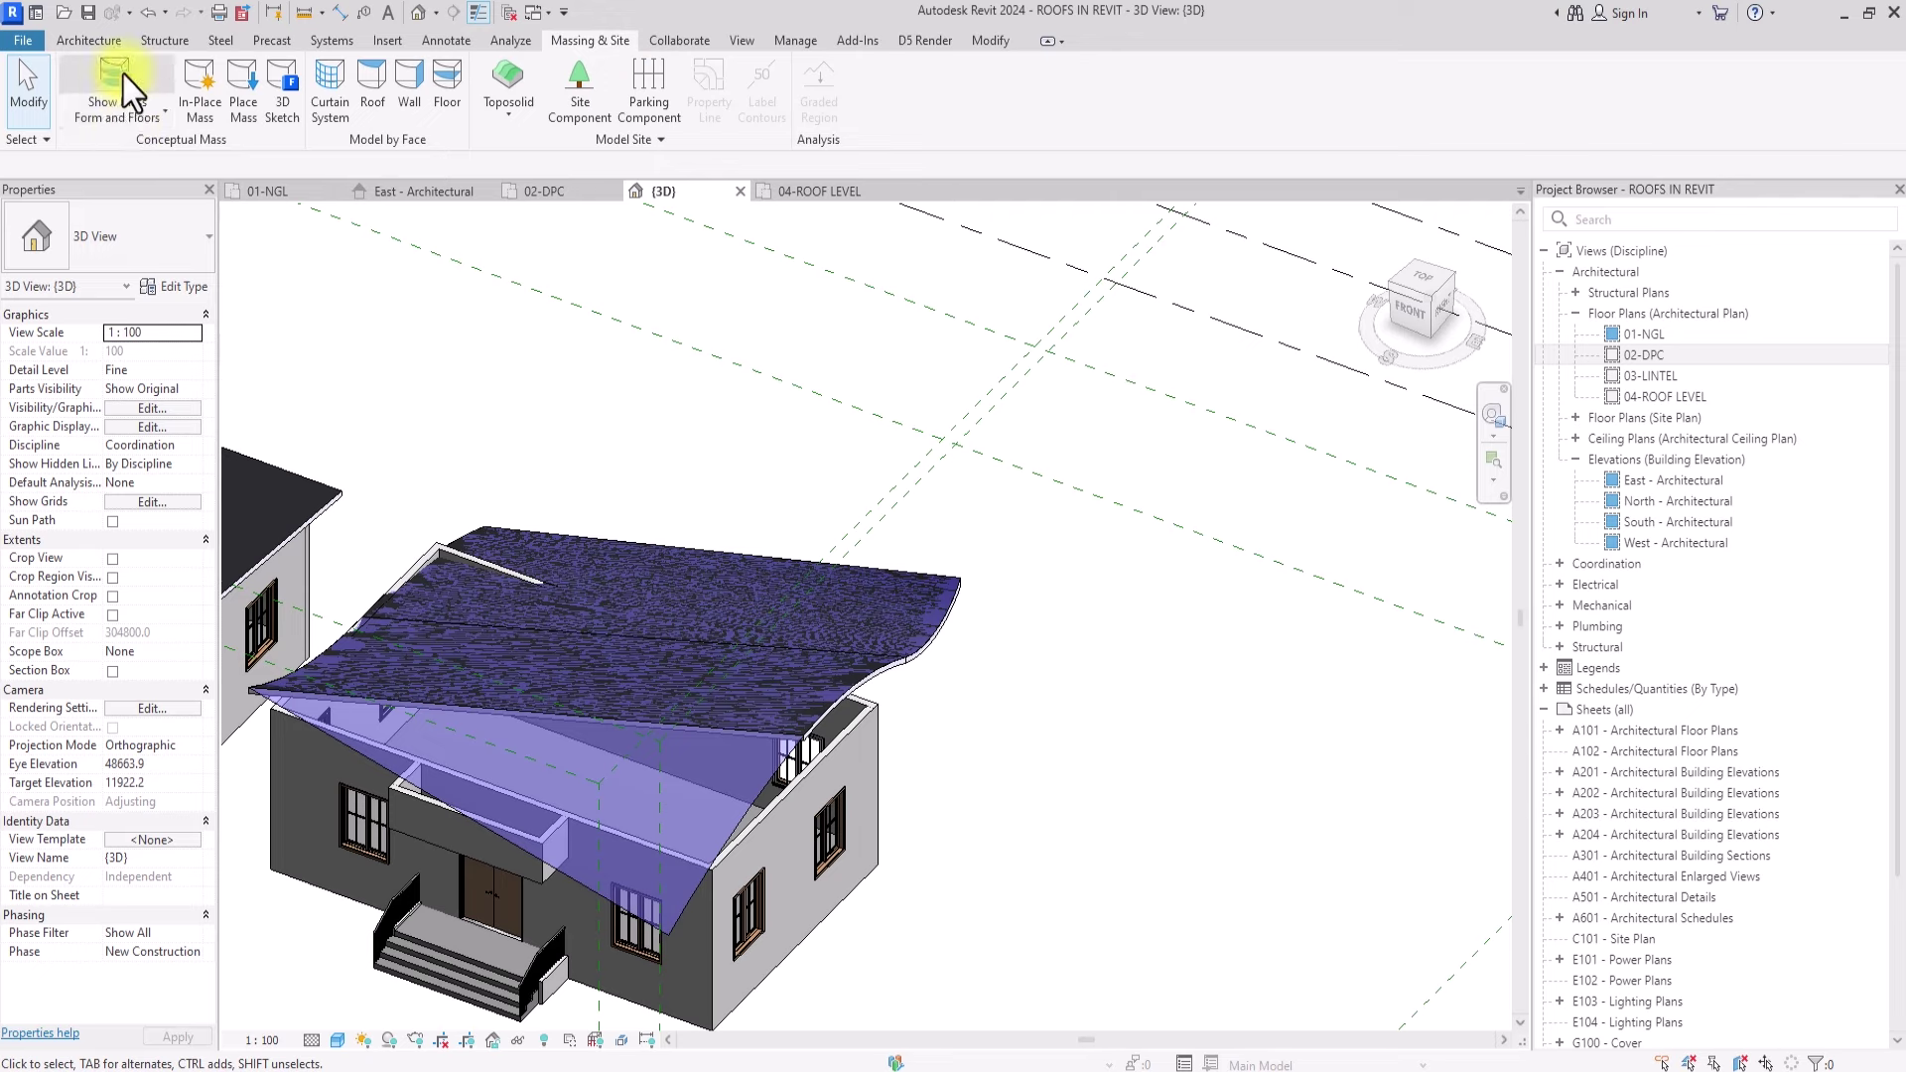
Step: Examine the curved roof up close and the three roofed buildings side by side
scroll(695, 636, "down", 2)
middle_click_drag(695, 636, 839, 582)
scroll(783, 646, "up", 5)
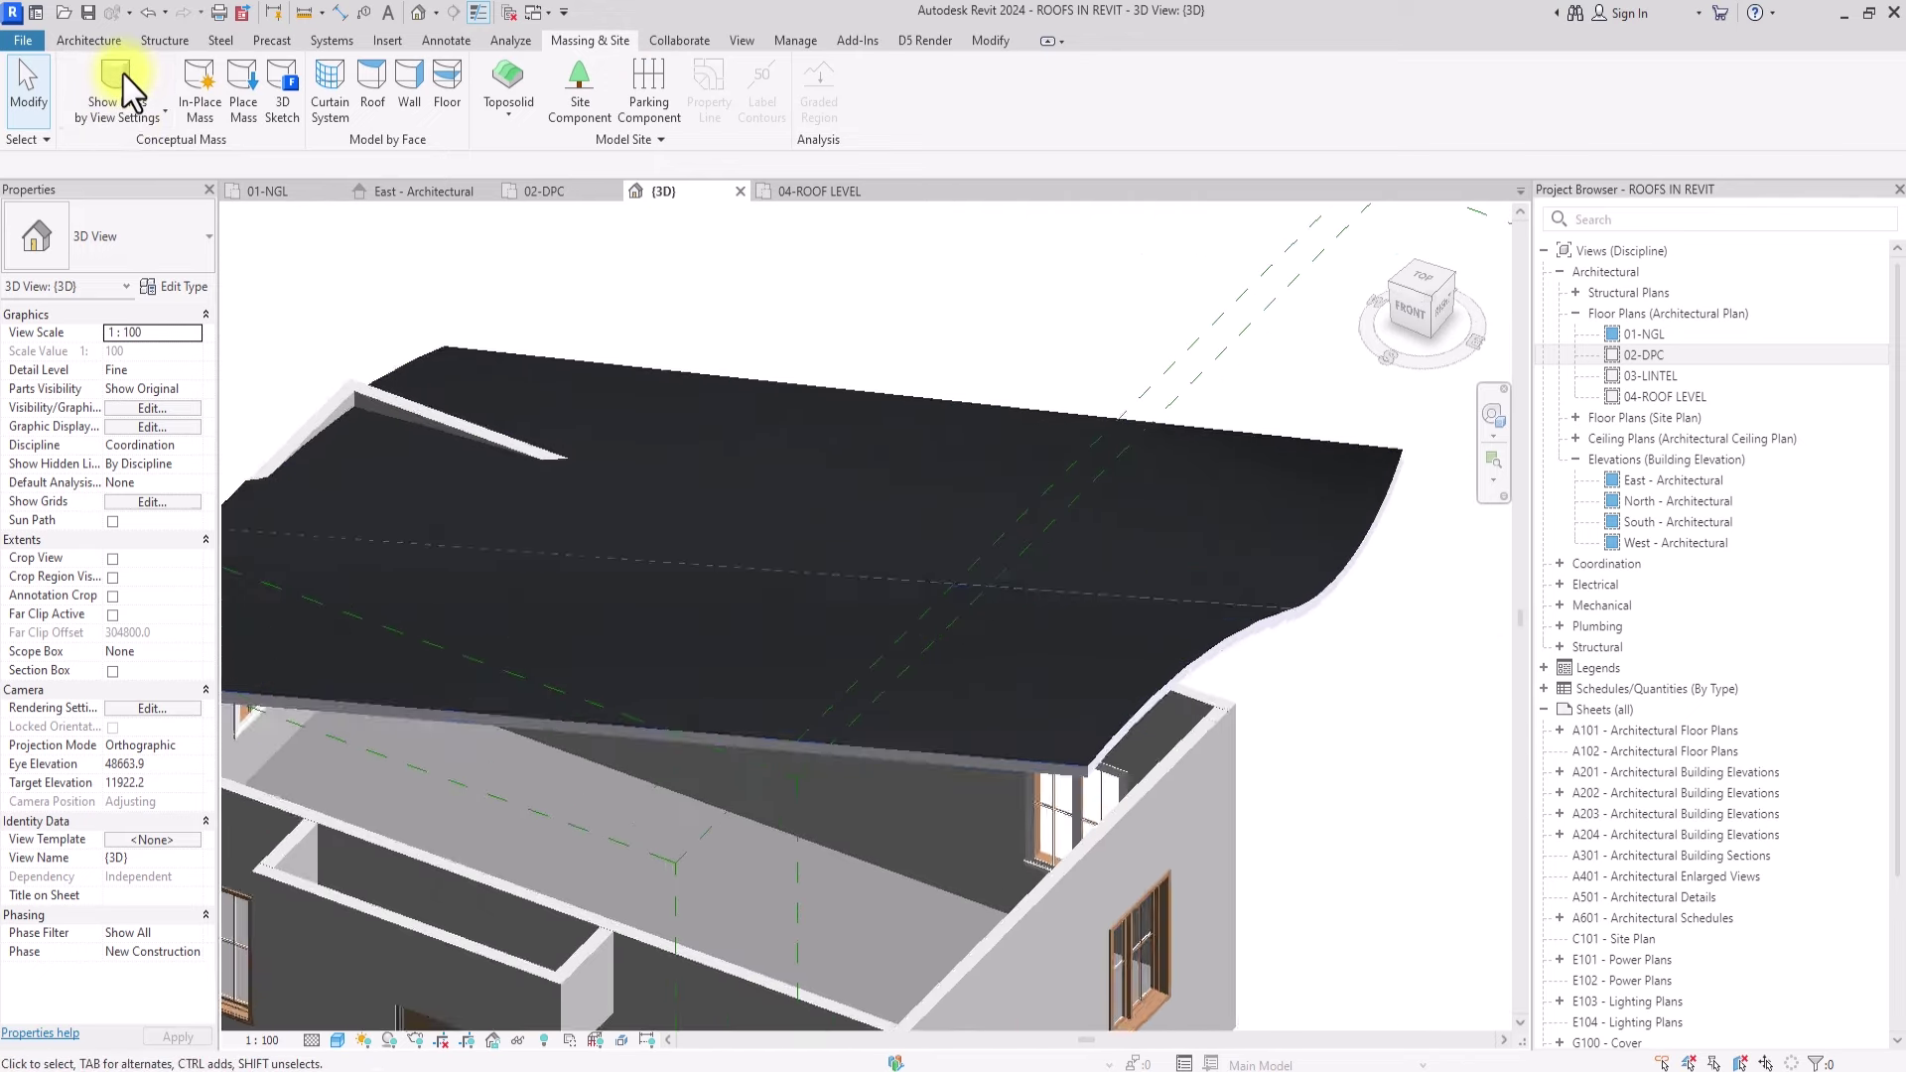
scroll(685, 556, "down", 5)
middle_click_drag(556, 546, 813, 571)
scroll(814, 571, "down", 2)
scroll(501, 566, "down", 2)
middle_click_drag(501, 566, 944, 671)
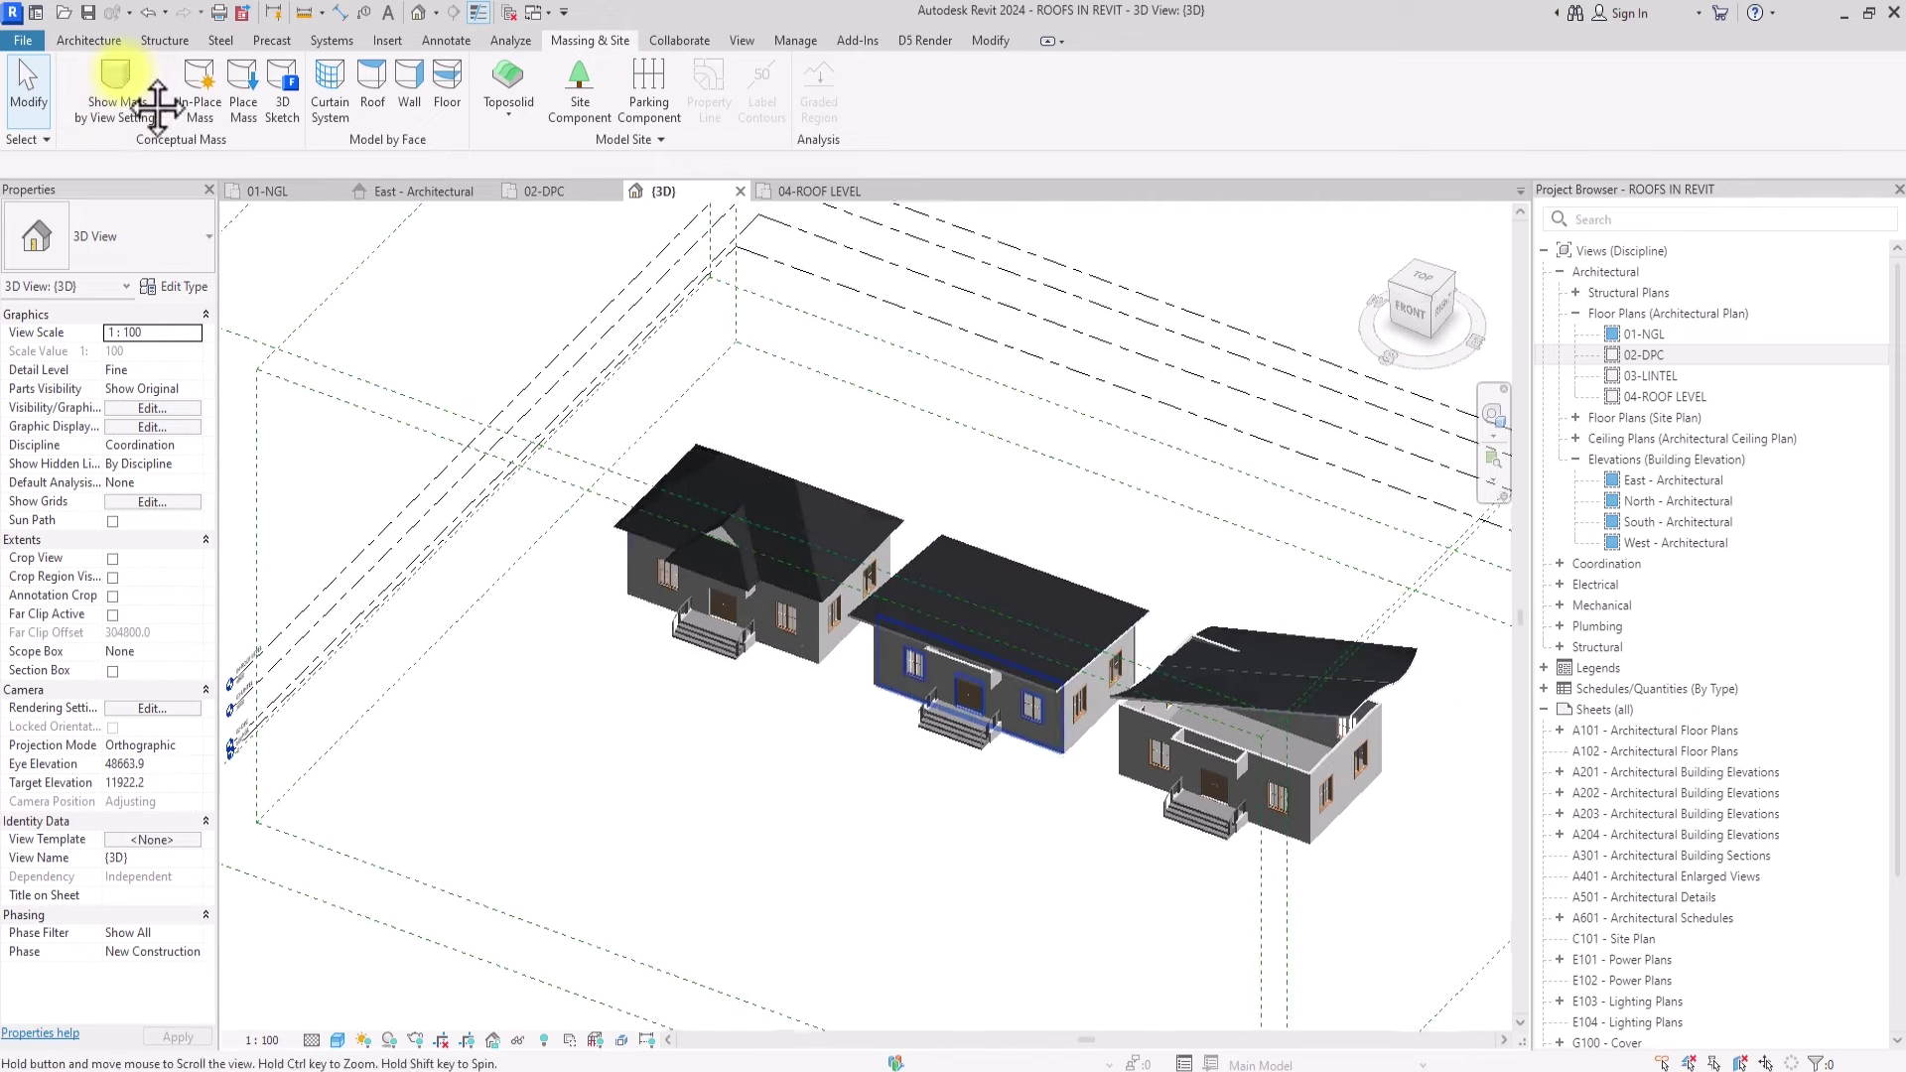
scroll(1043, 567, "up", 4)
scroll(610, 663, "down", 3)
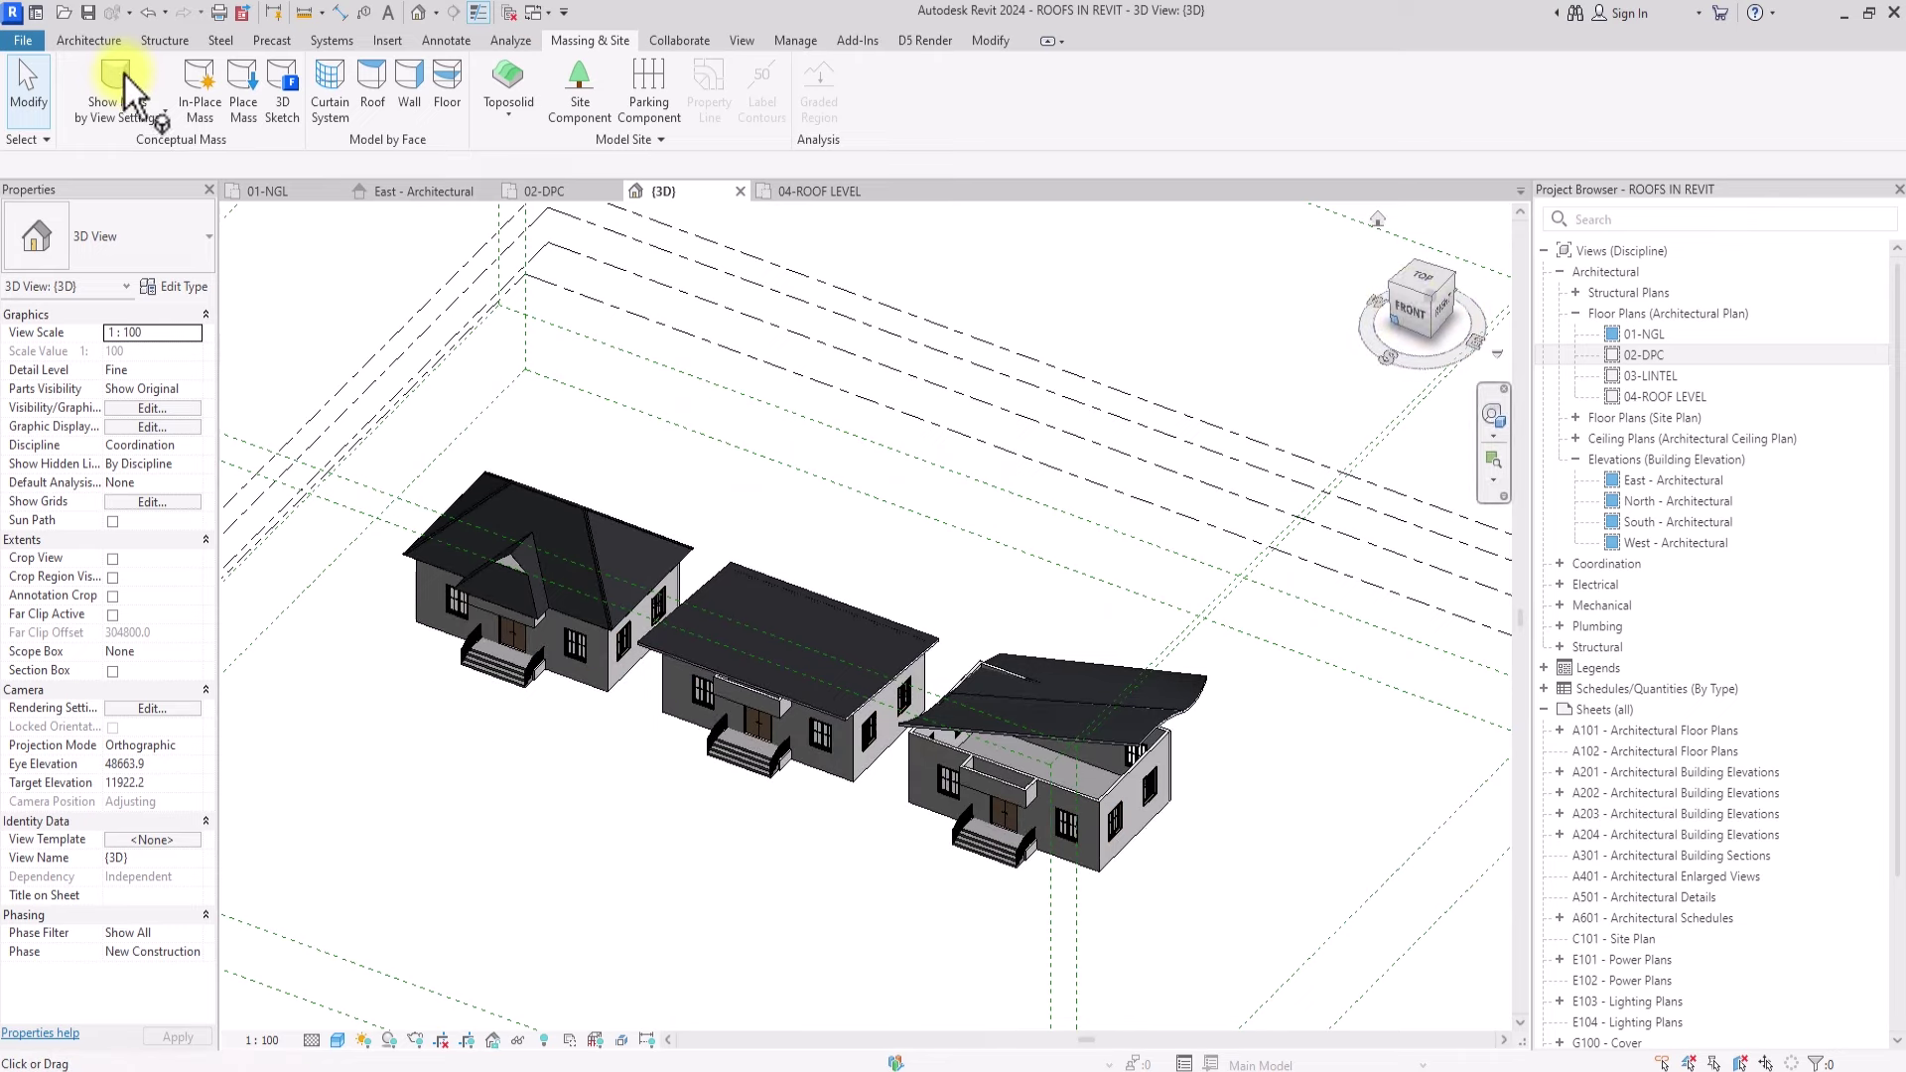
Step: Attach the tops of the hip-roofed building's outer and entrance parapet walls to the hip roof, unjoining elements that conflict
left_click_drag(1418, 306, 449, 975)
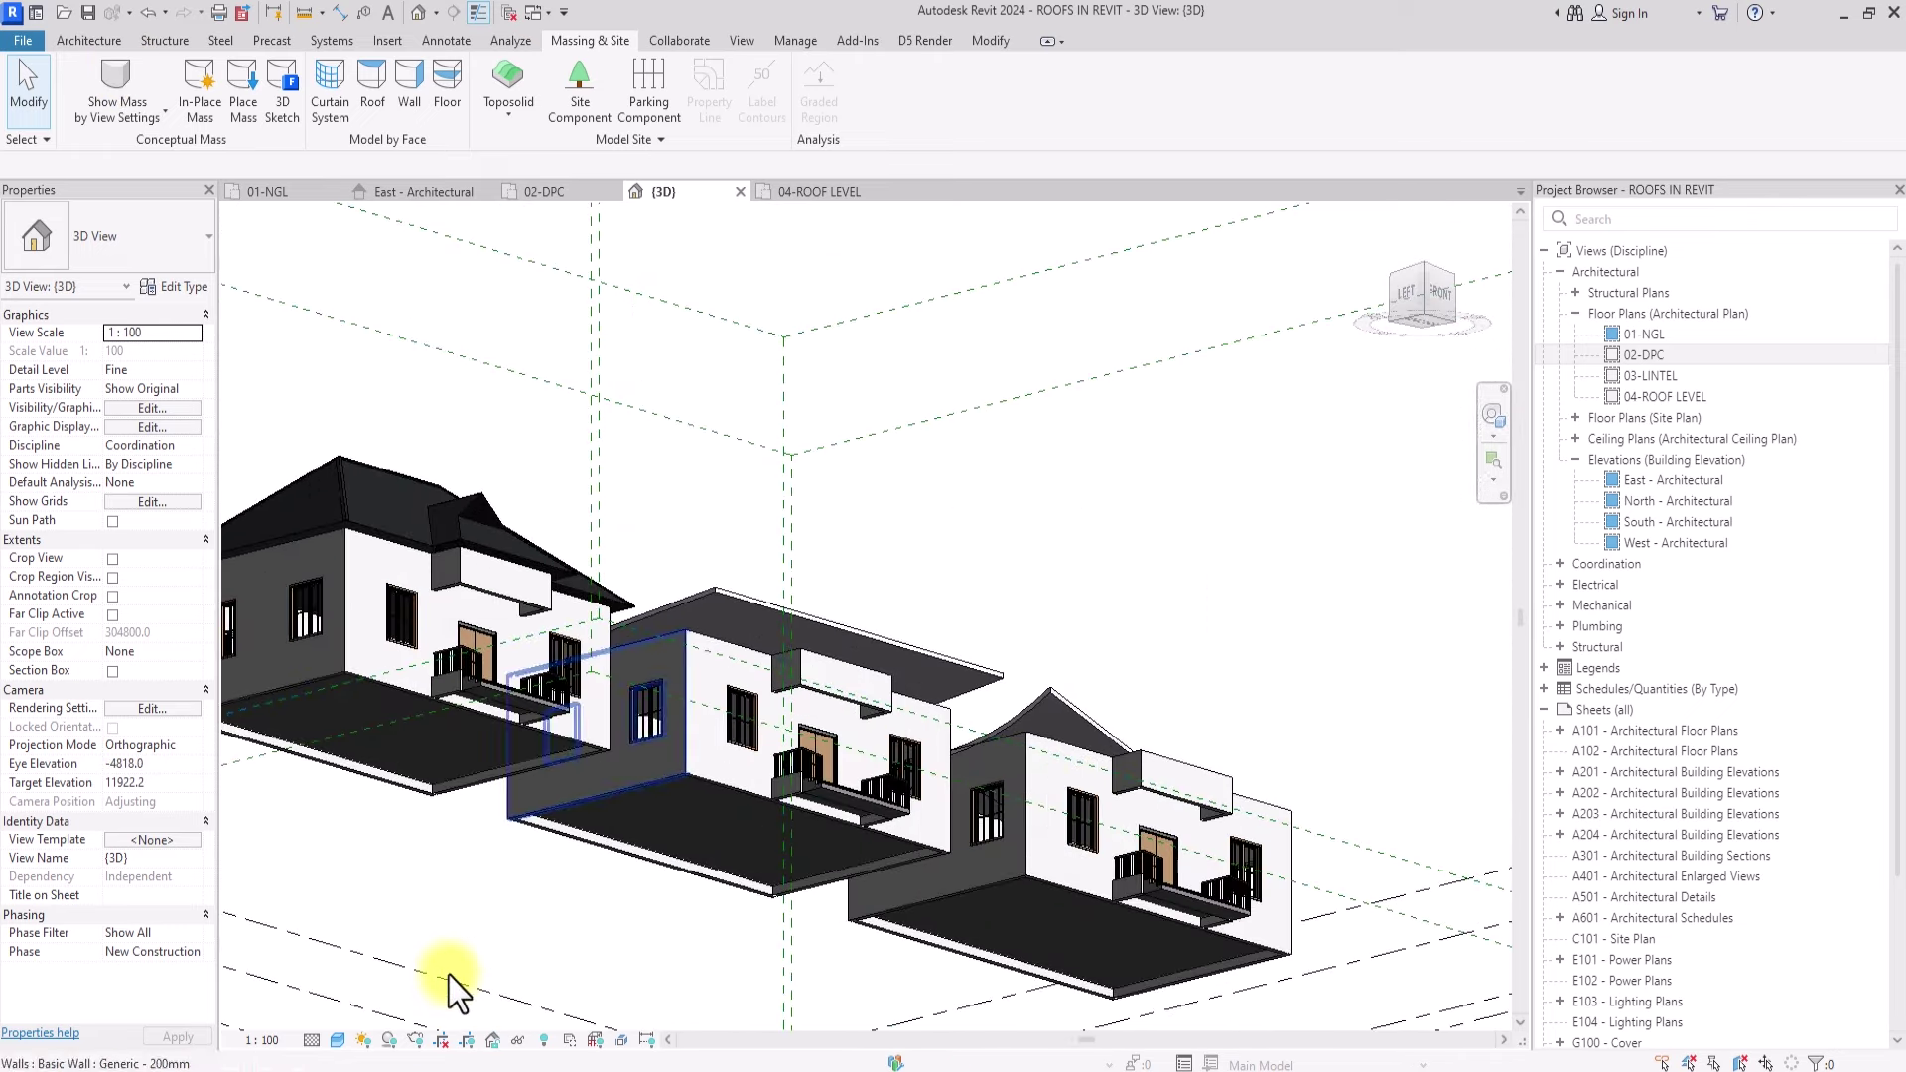
scroll(448, 975, "up", 4)
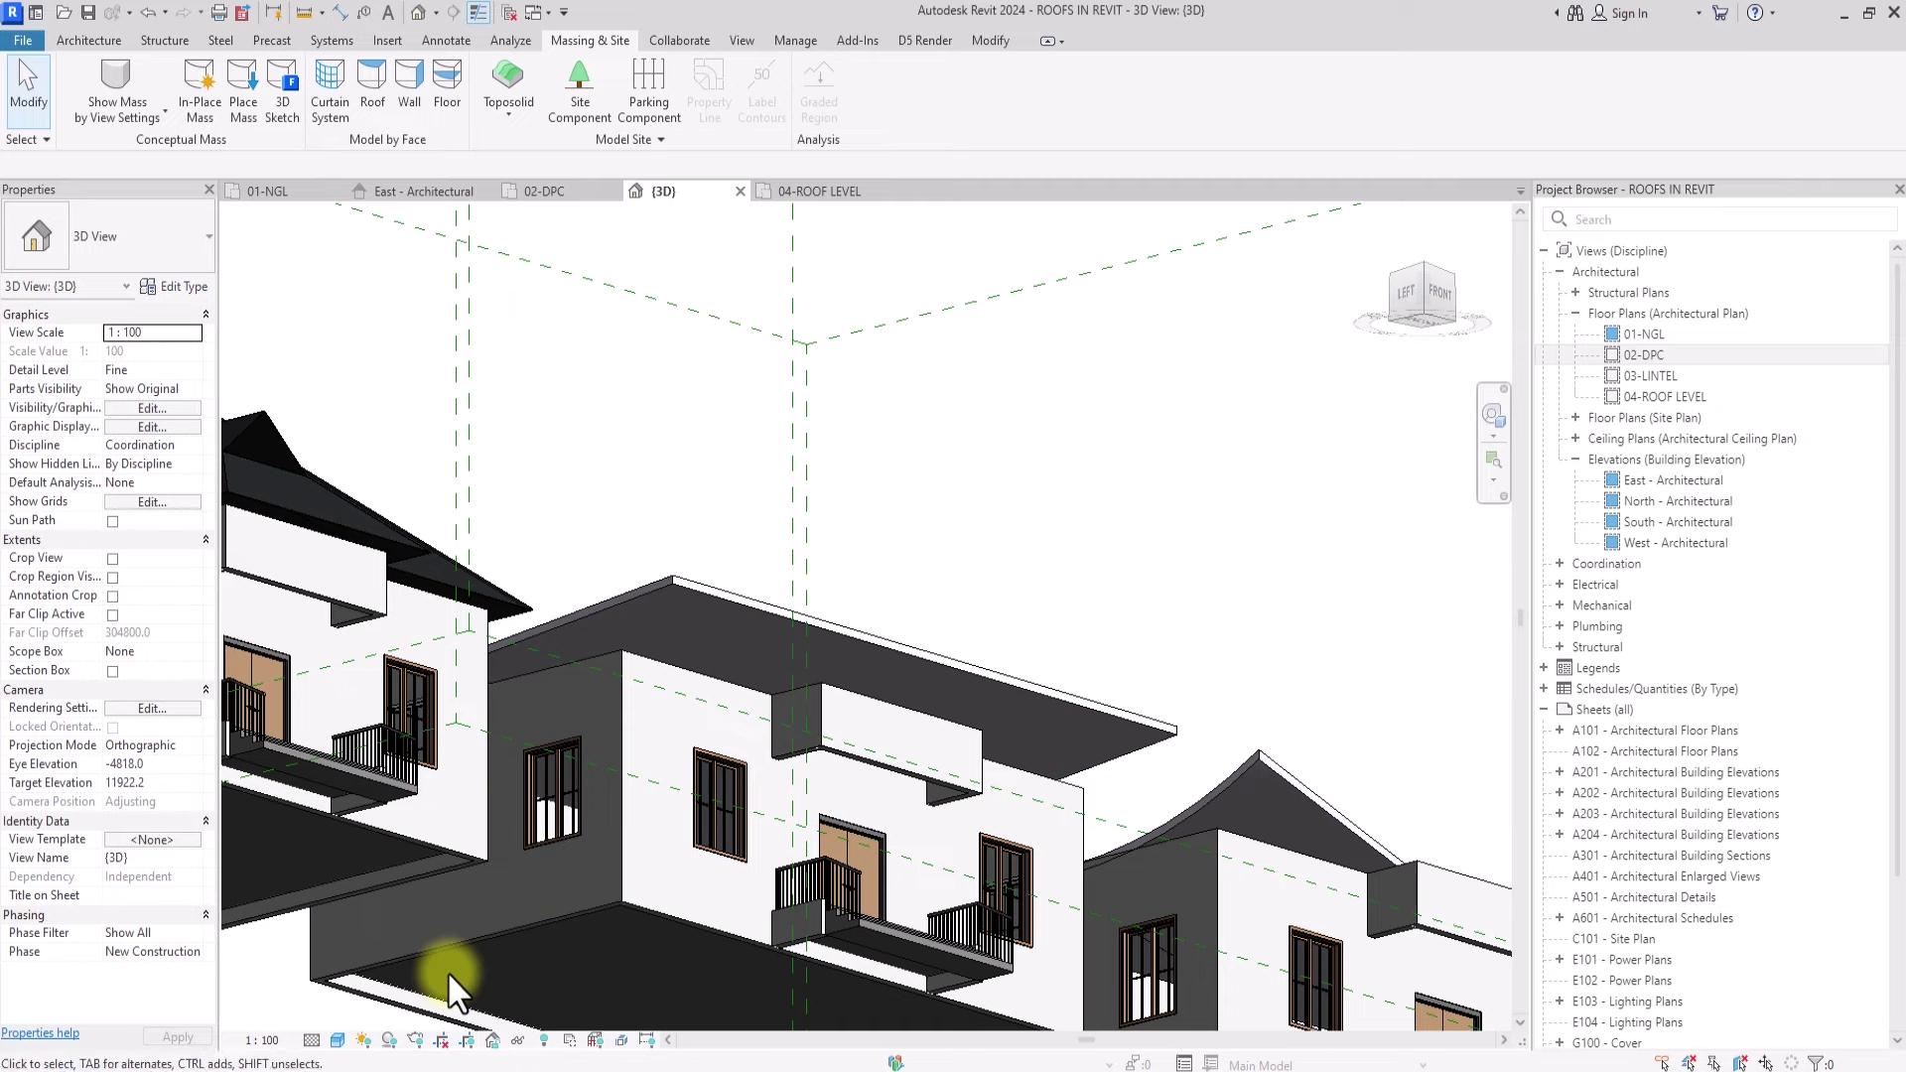
scroll(446, 971, "down", 3)
scroll(449, 975, "up", 3)
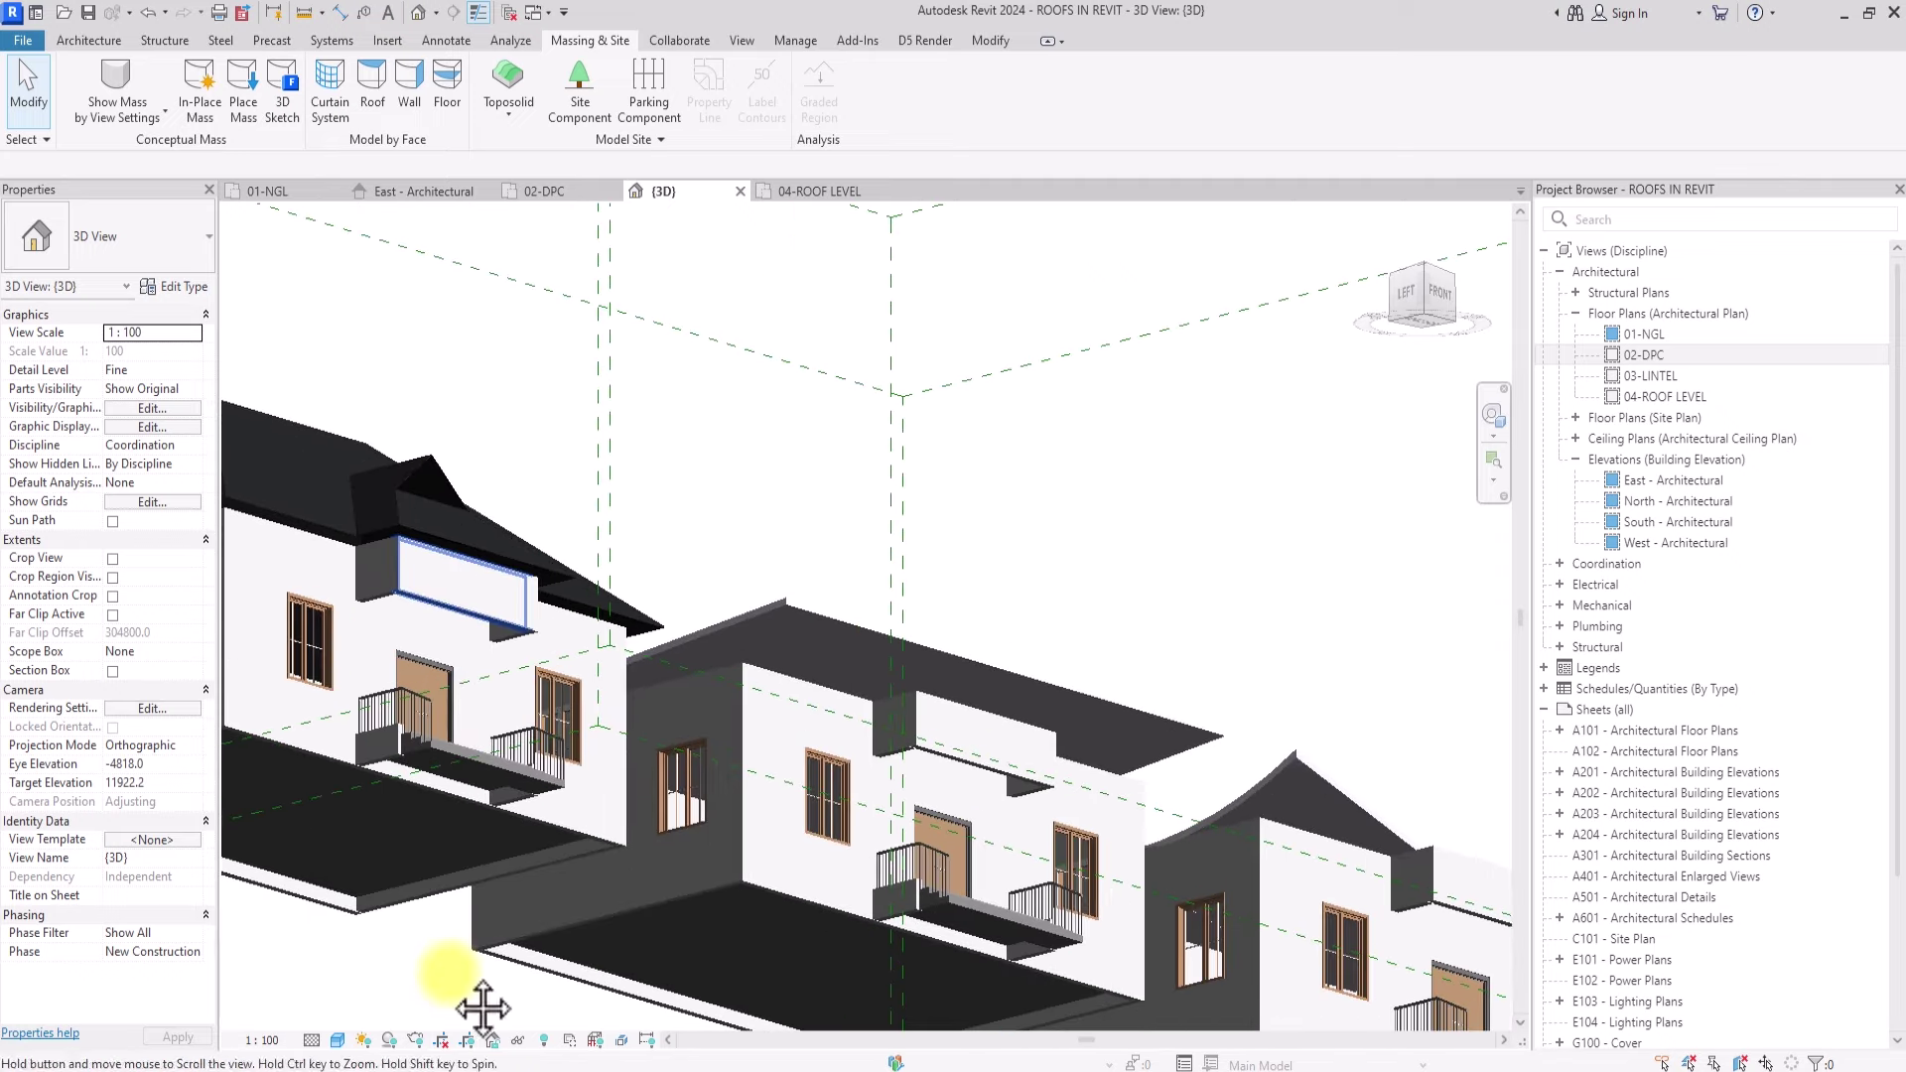
scroll(369, 593, "up", 3)
scroll(368, 592, "down", 4)
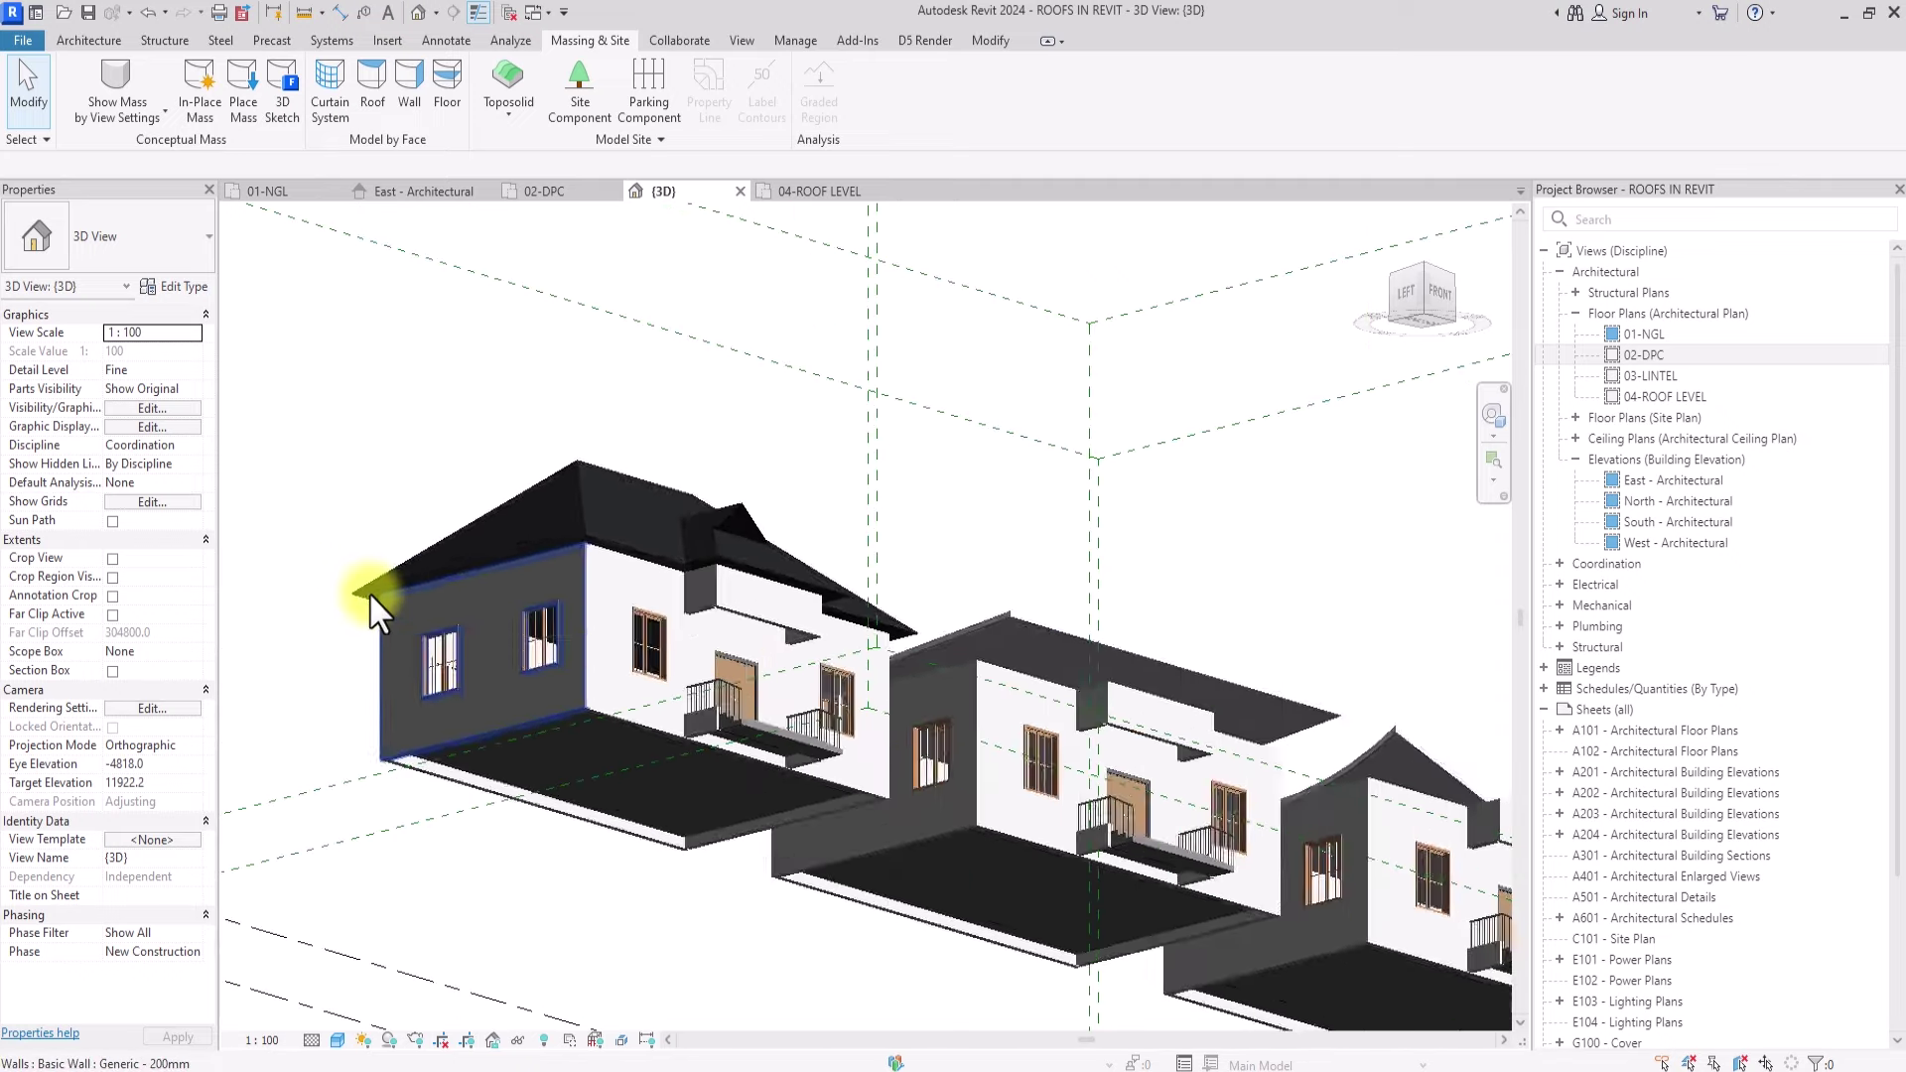
scroll(370, 592, "up", 3)
left_click(369, 594)
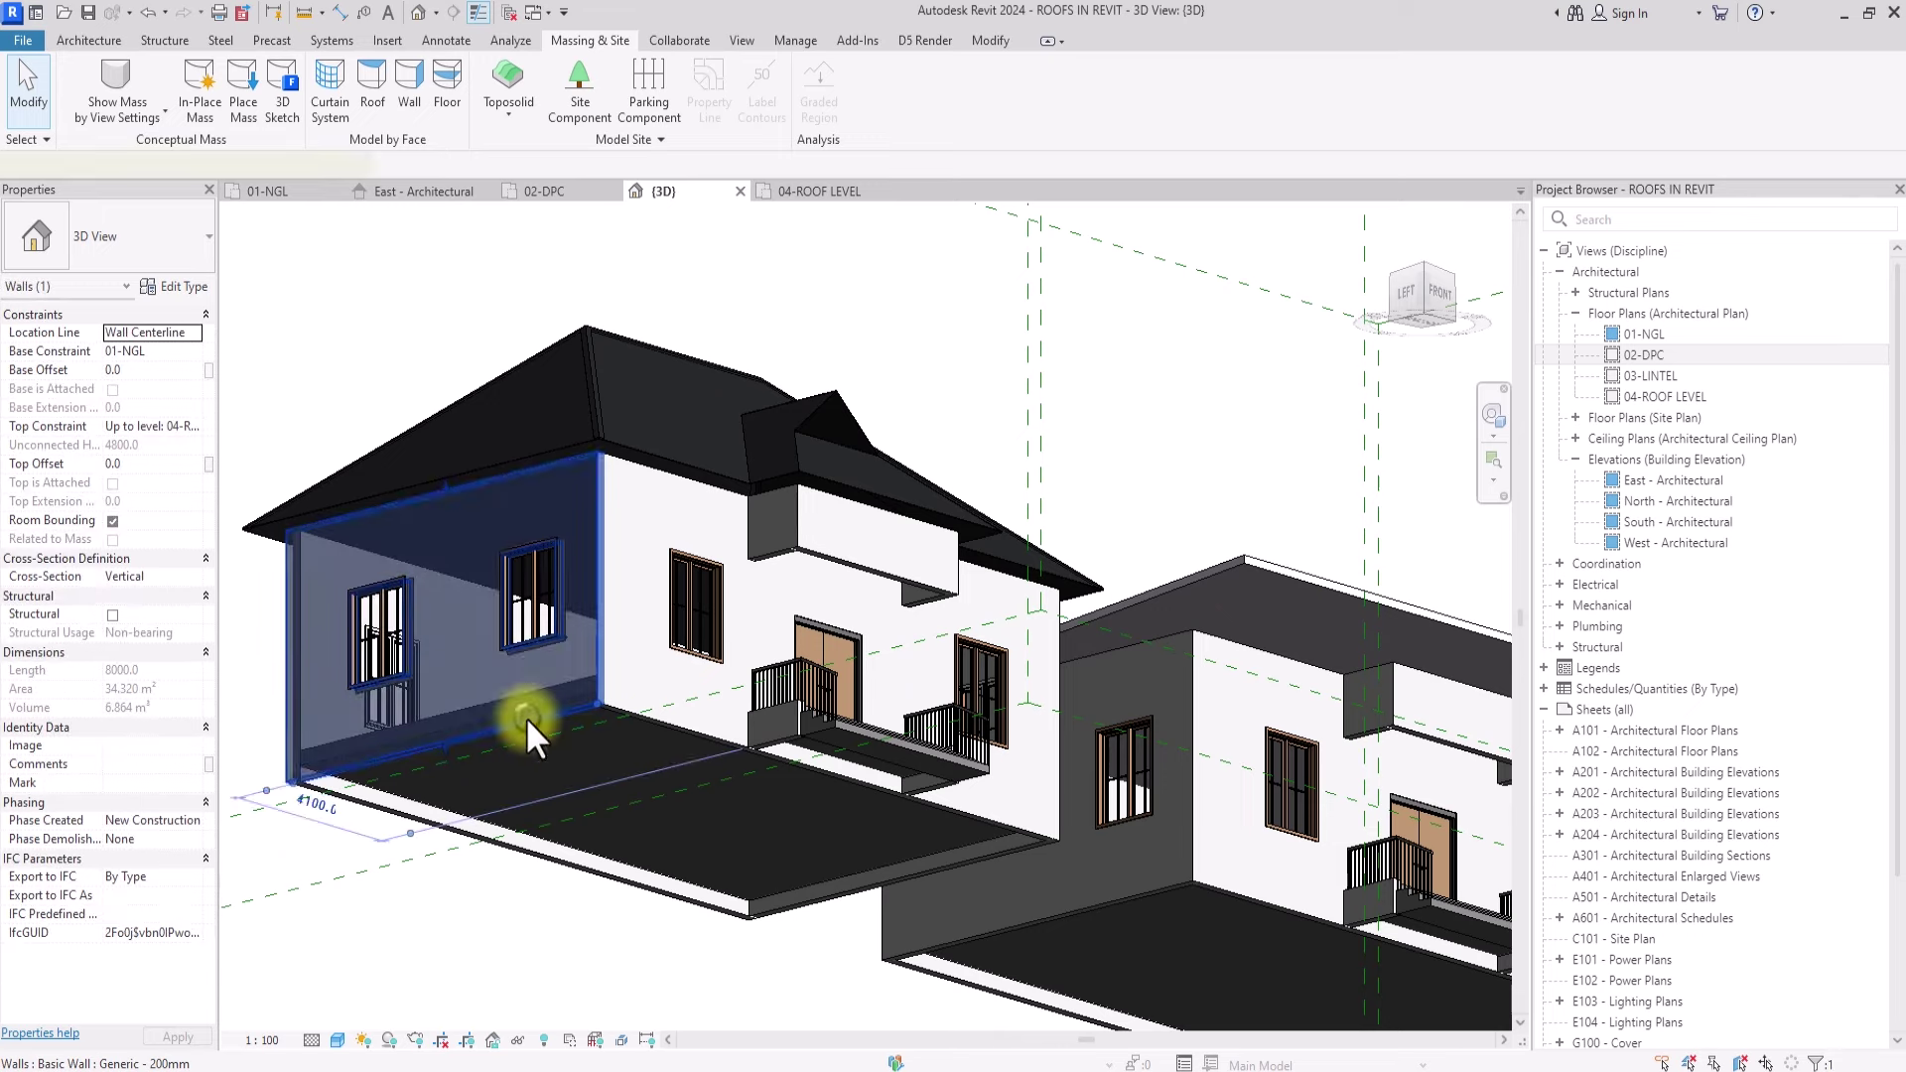
left_click(655, 723, "ctrl")
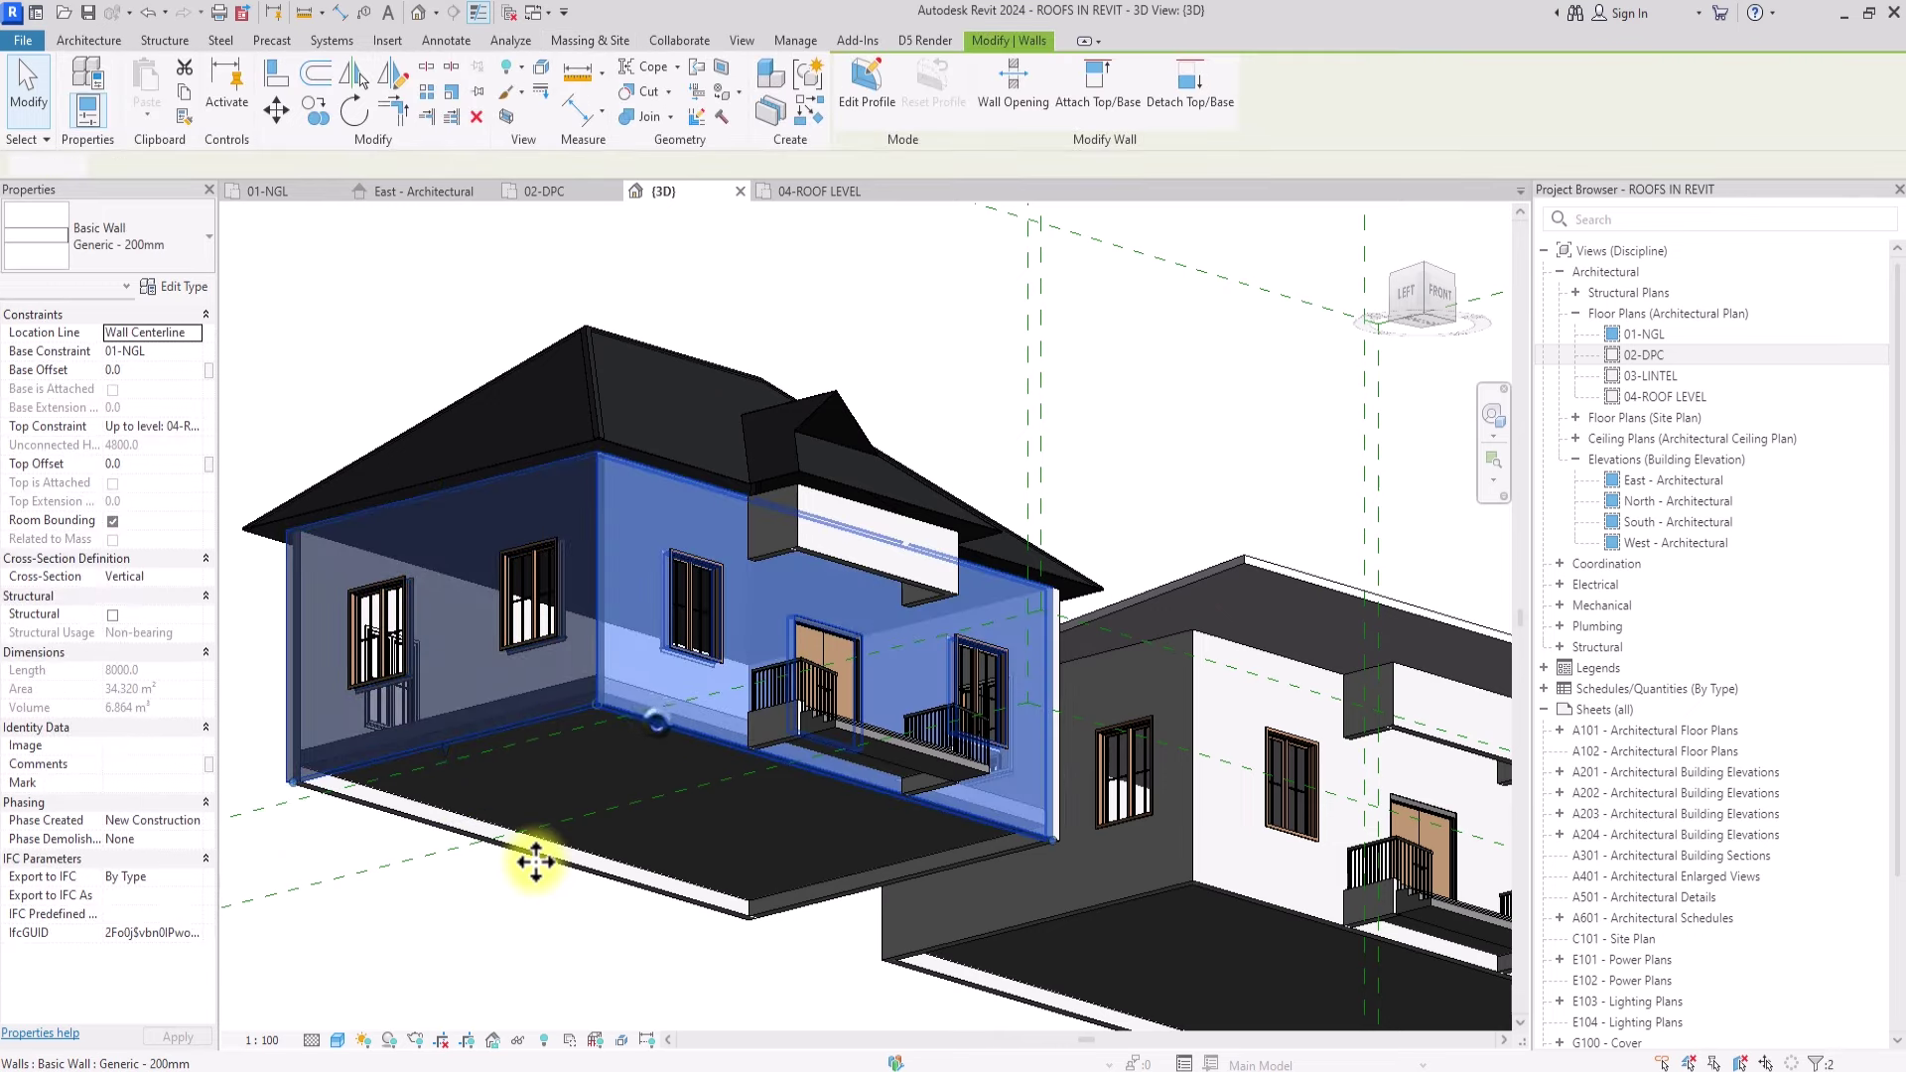
left_click(542, 861, "ctrl")
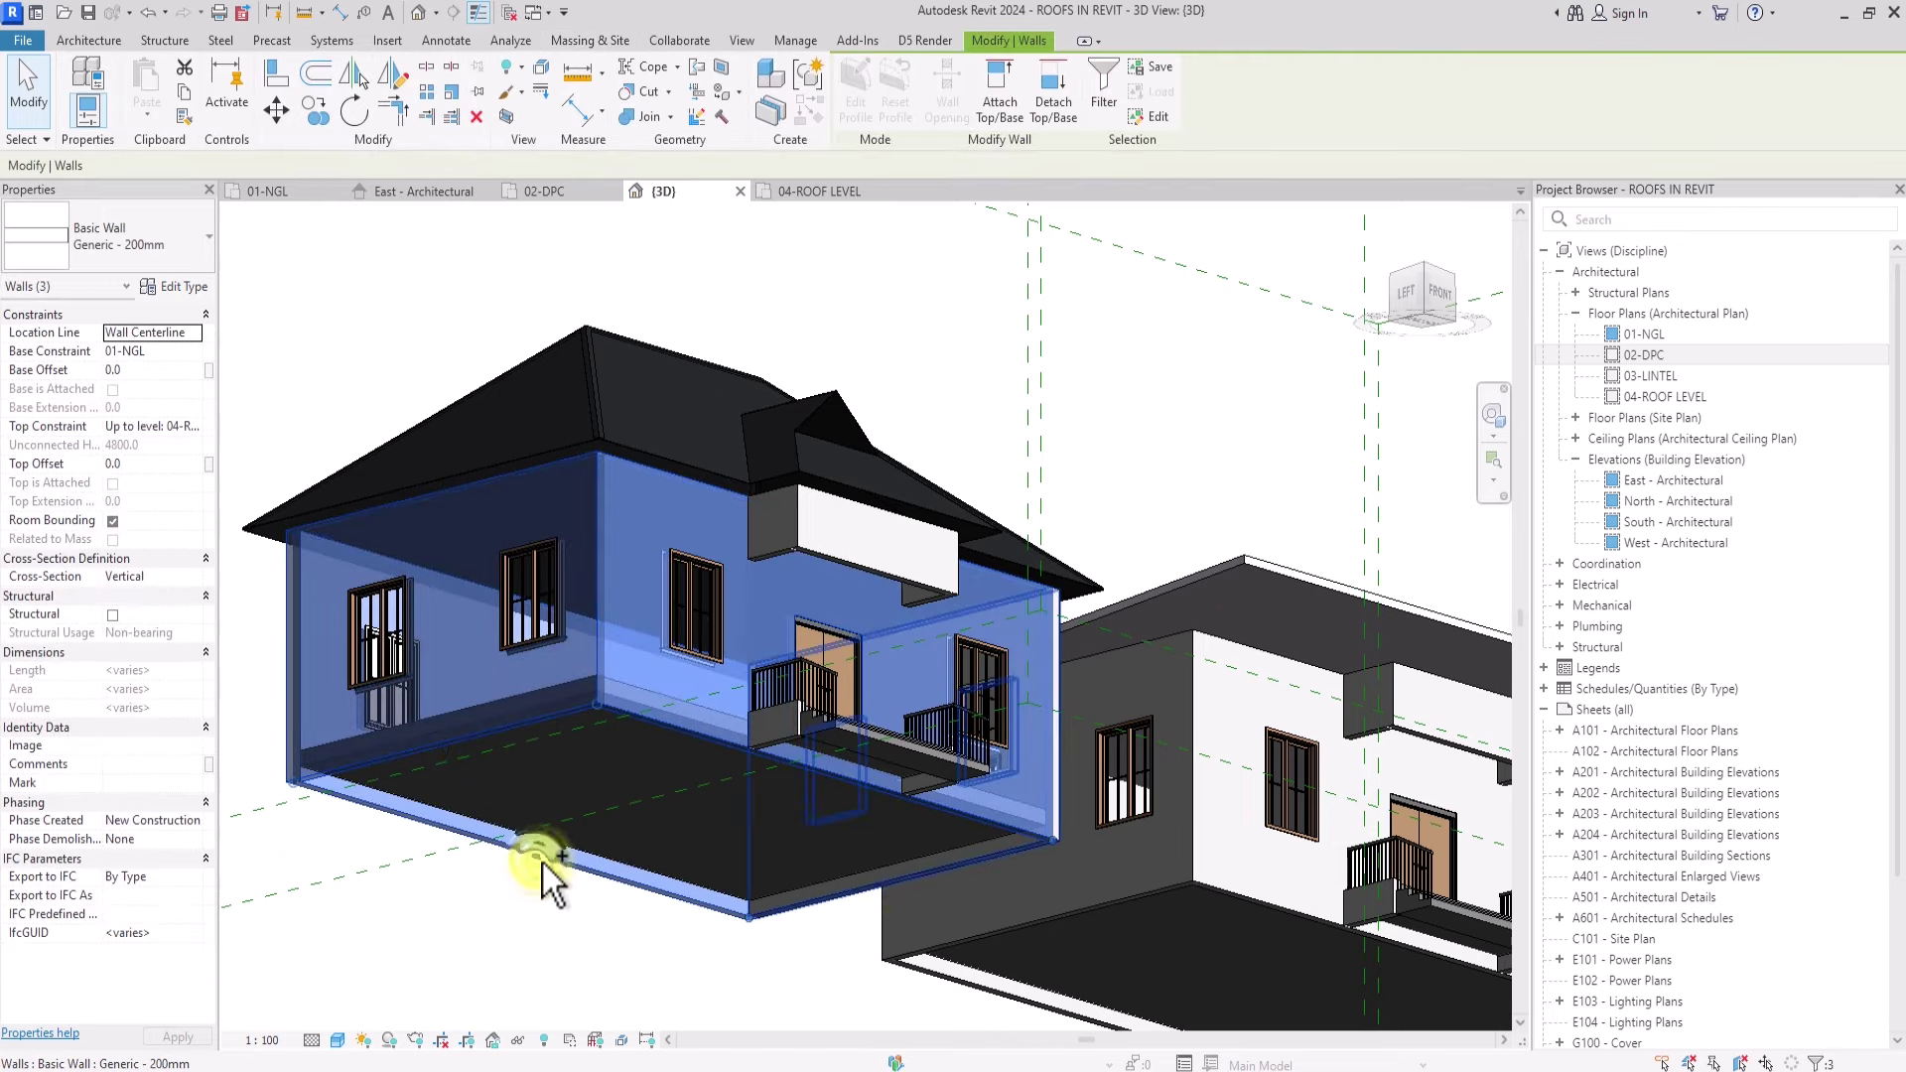
left_click(907, 872, "ctrl")
left_click(781, 557, "ctrl")
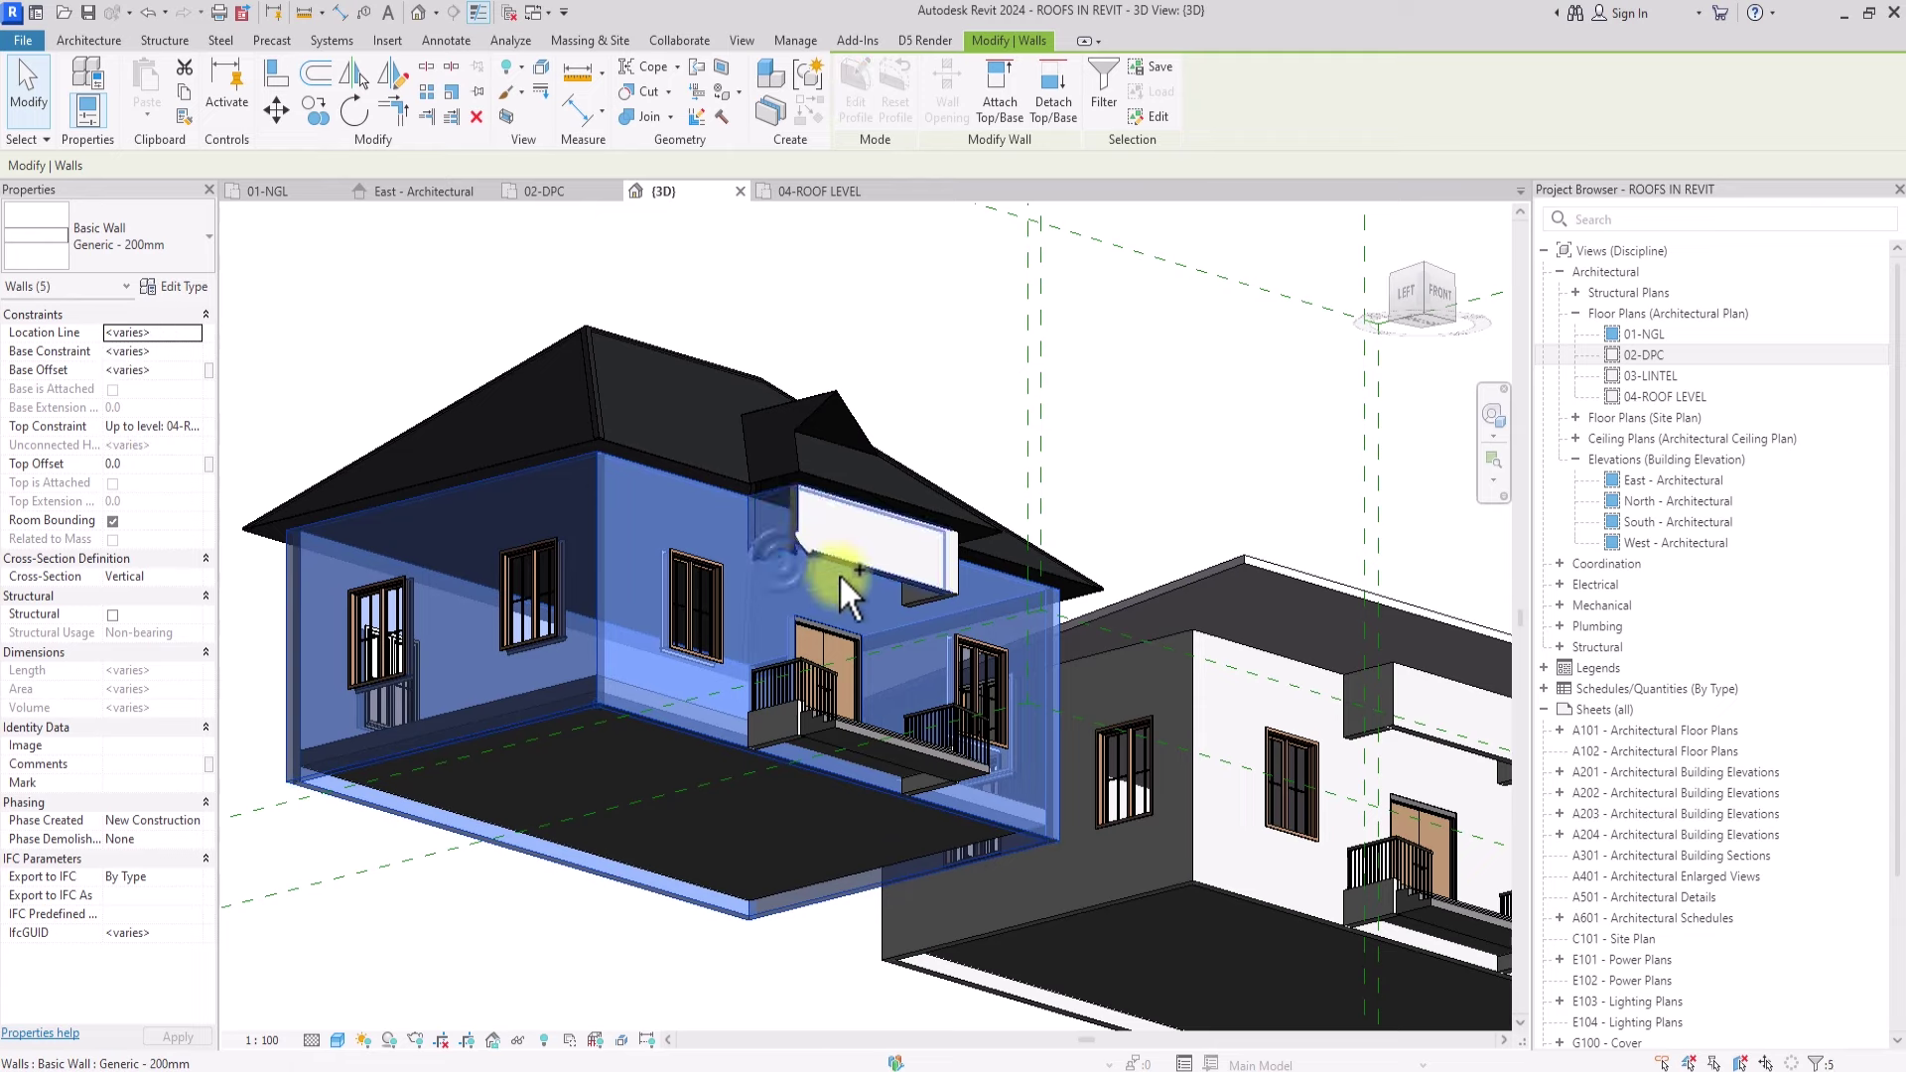
left_click(926, 605, "ctrl")
scroll(926, 606, "up", 3)
left_click(927, 605, "ctrl")
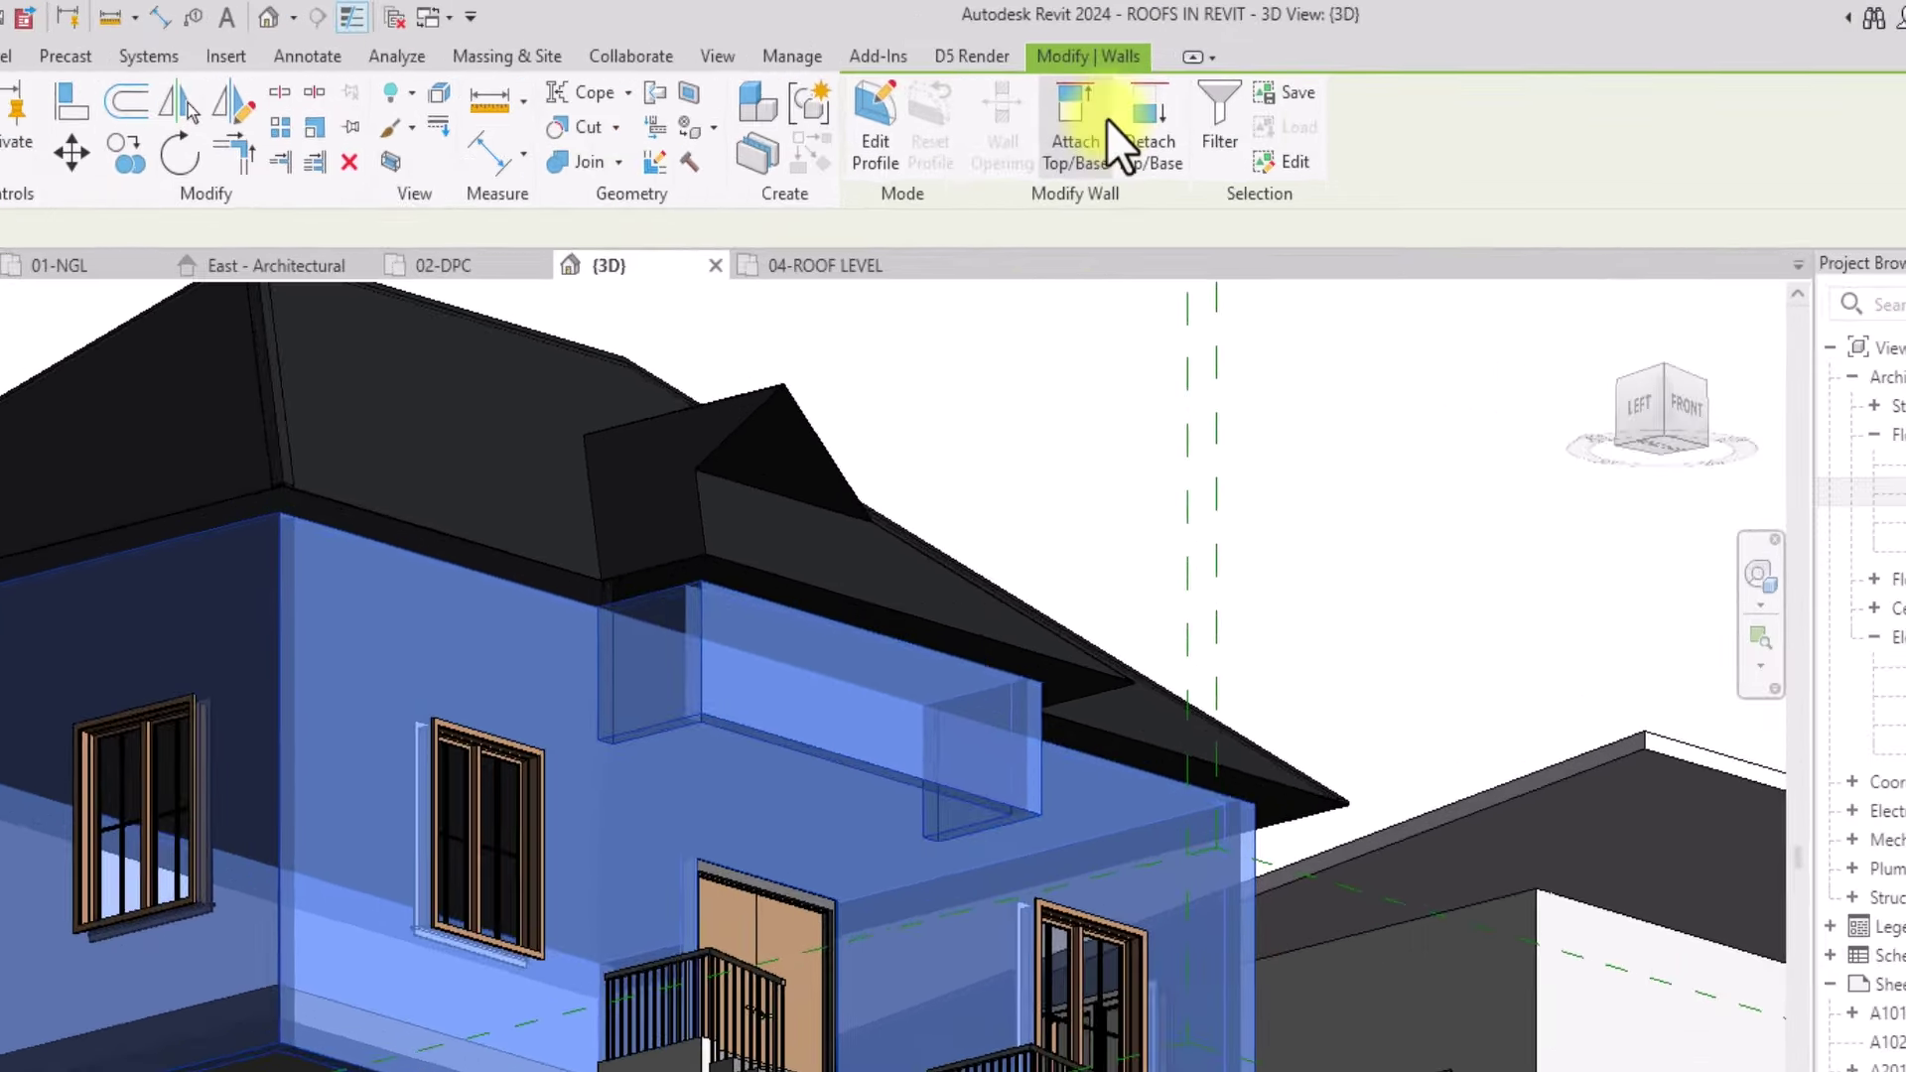
left_click(1018, 87)
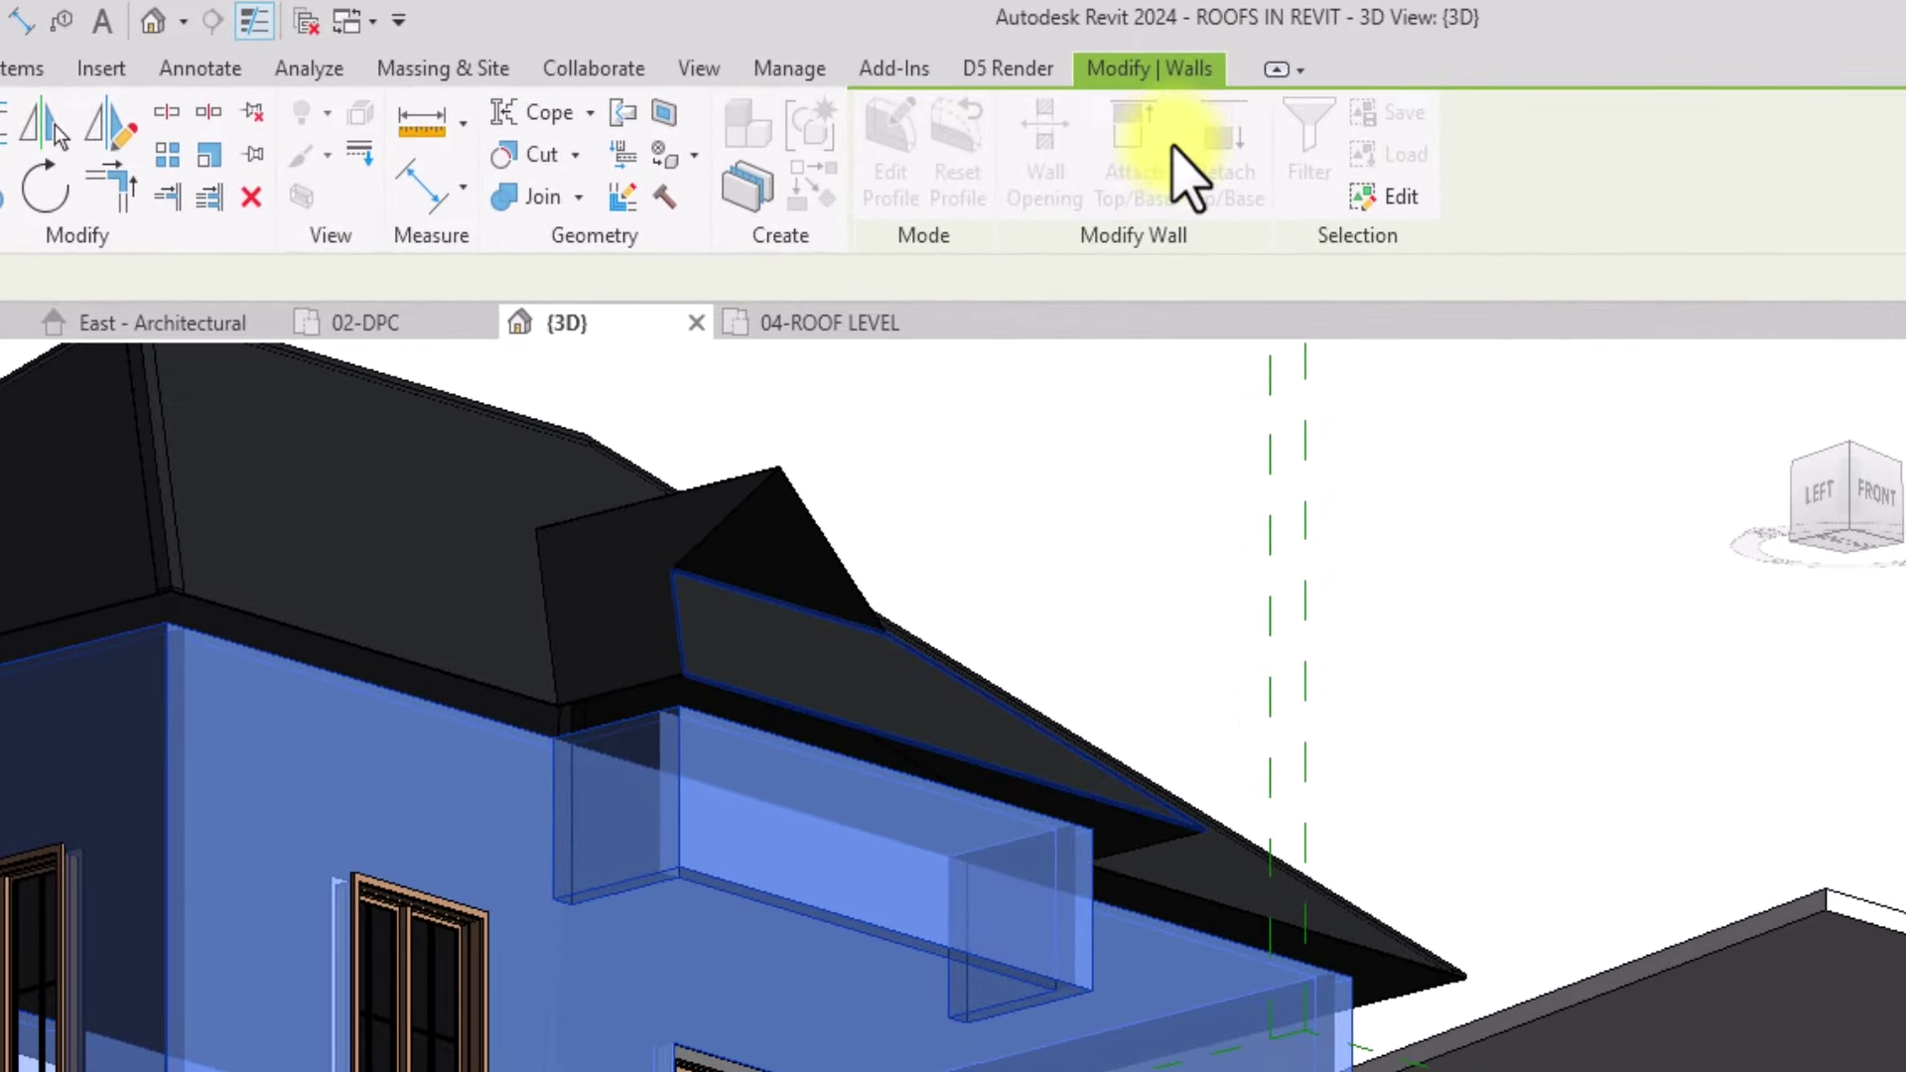
left_click(593, 678)
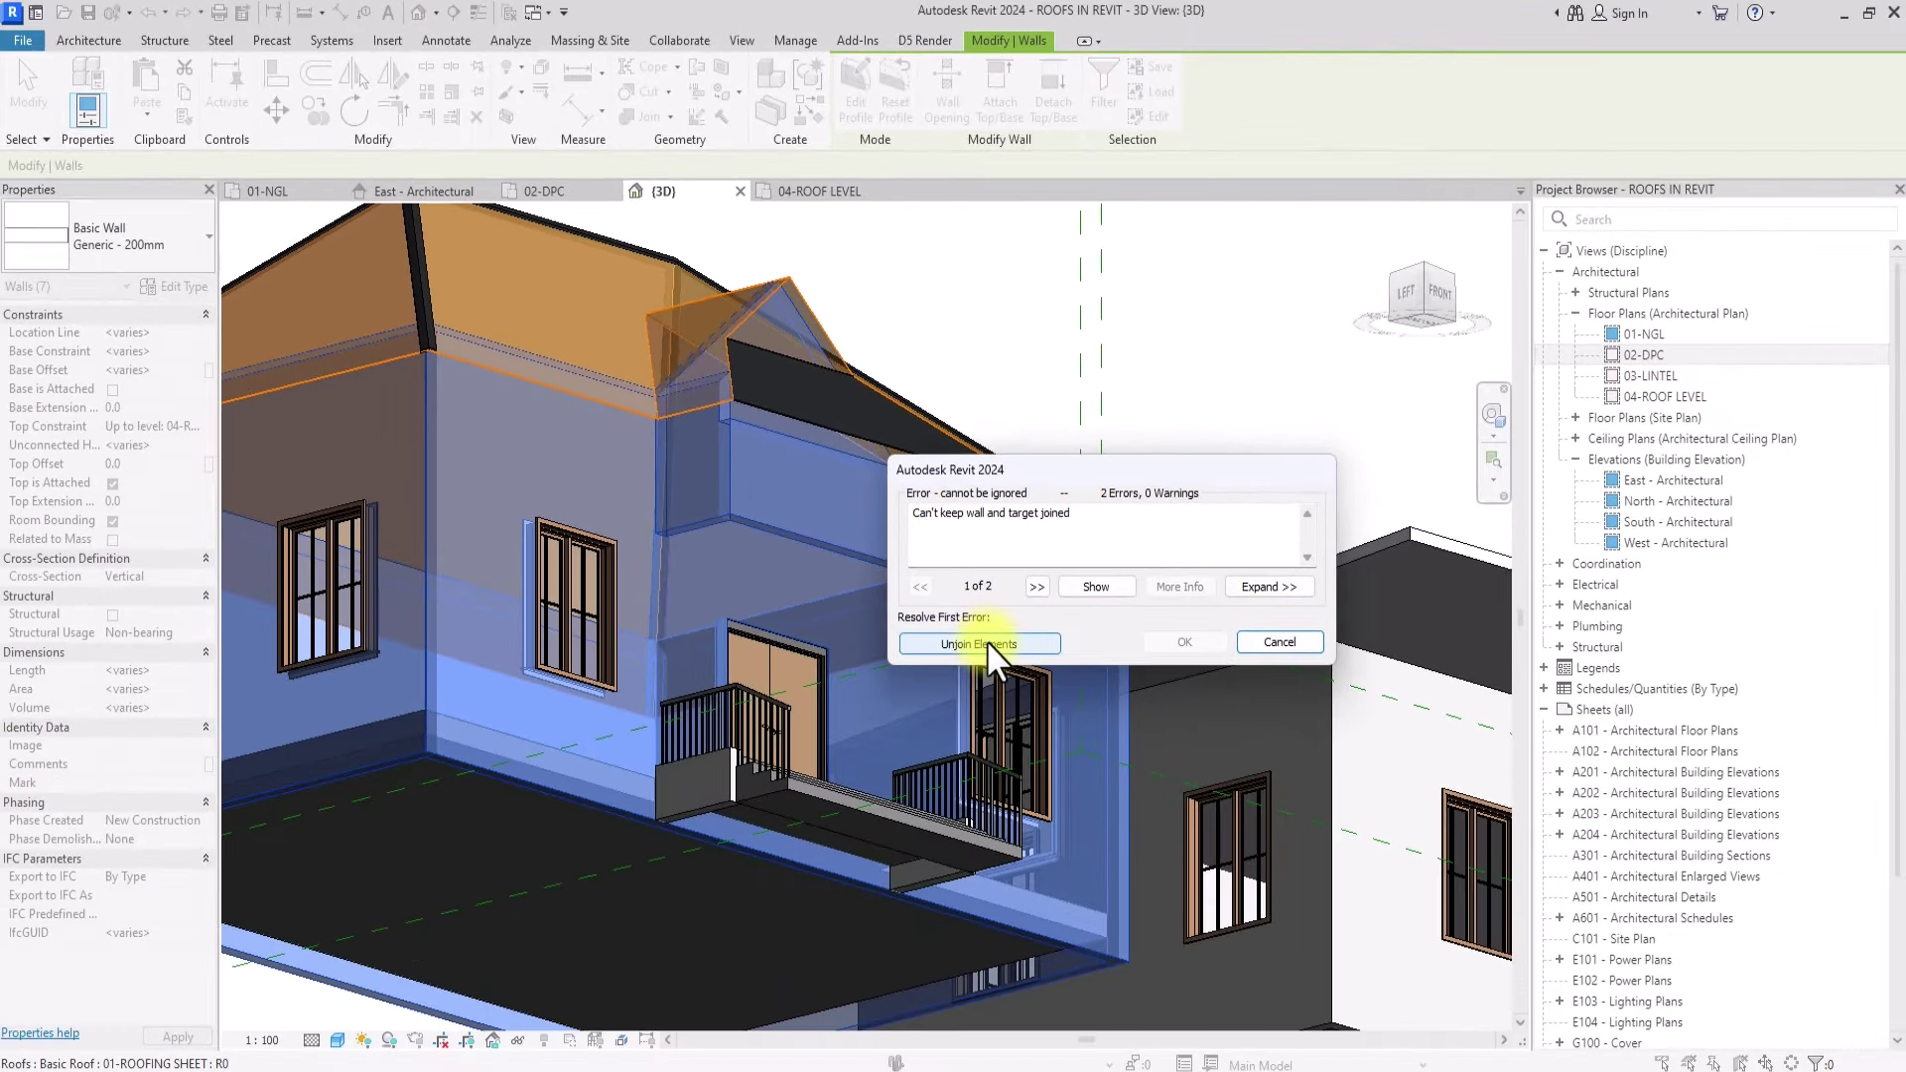
left_click(986, 640)
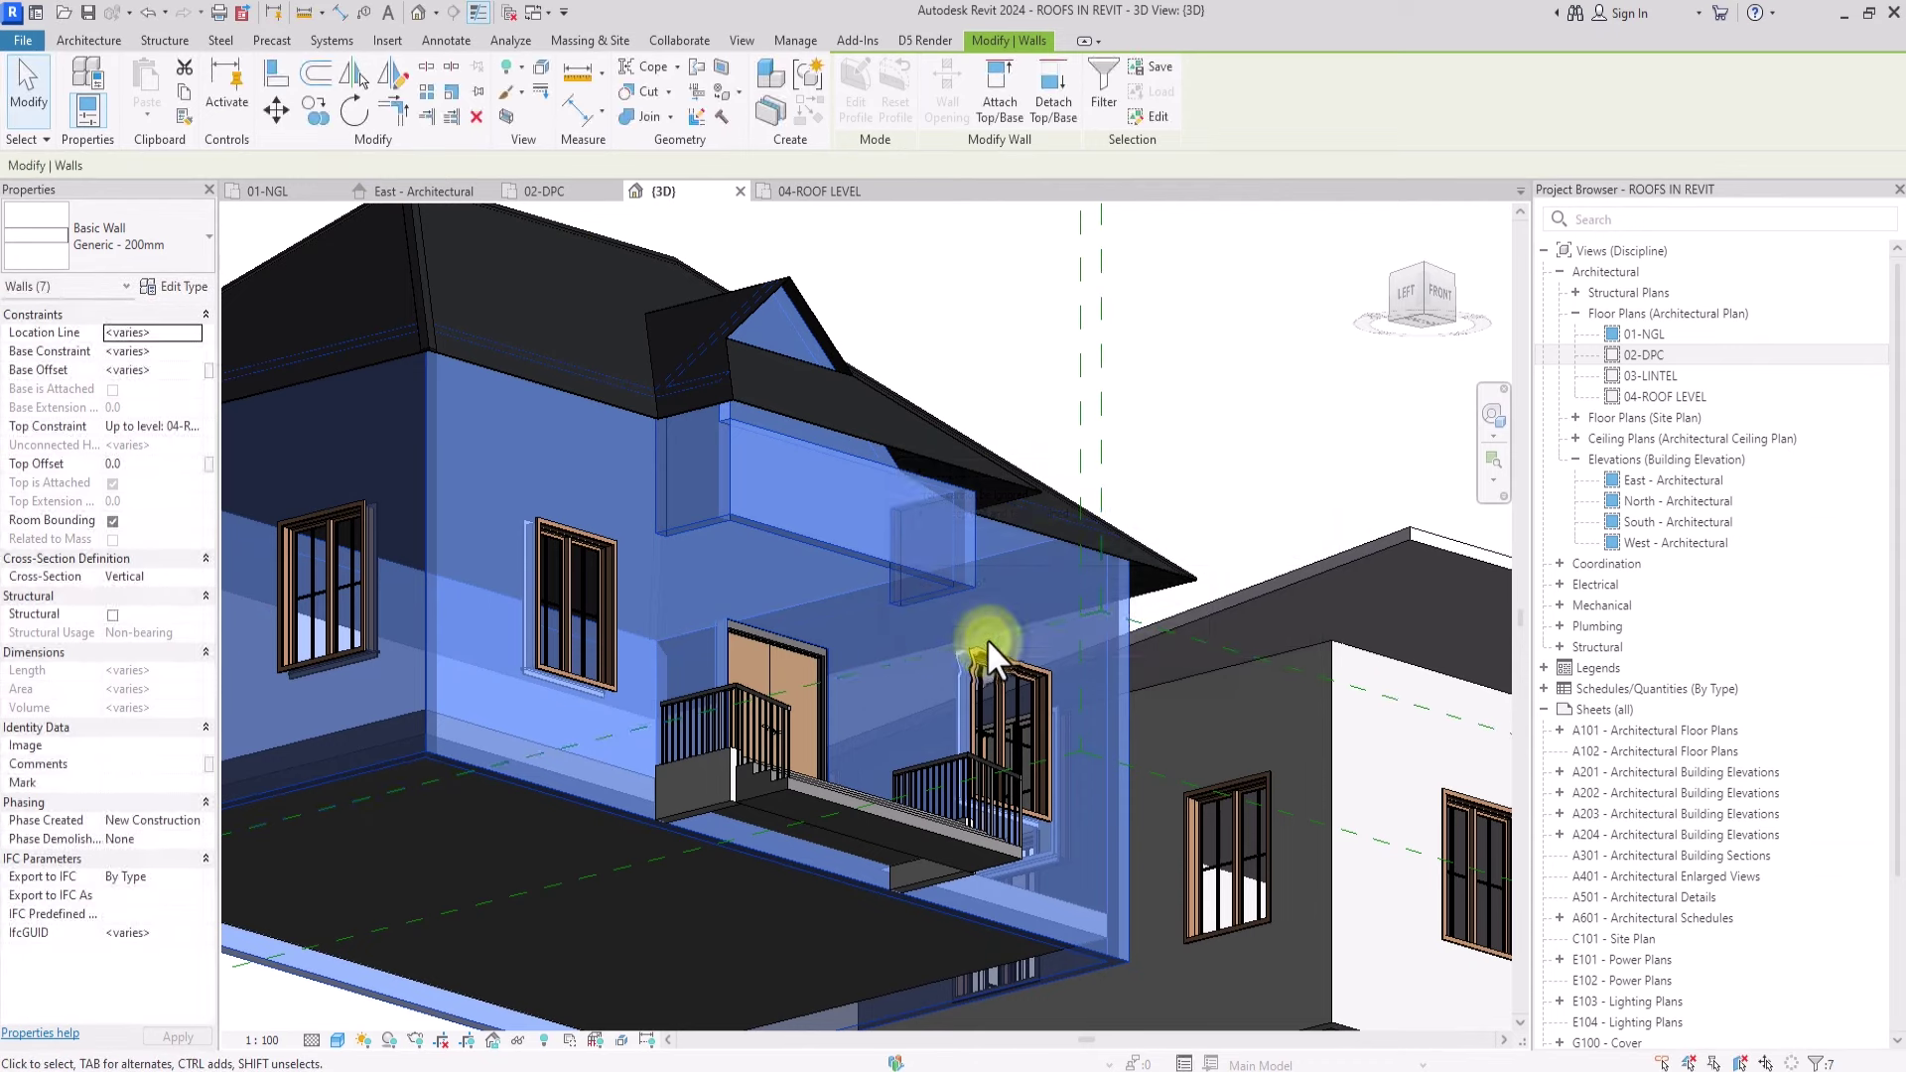
left_click(1023, 349)
Step: Try to attach the front parapet wall above the entrance to the hip roof, unjoining the conflicting elements
left_click(854, 560)
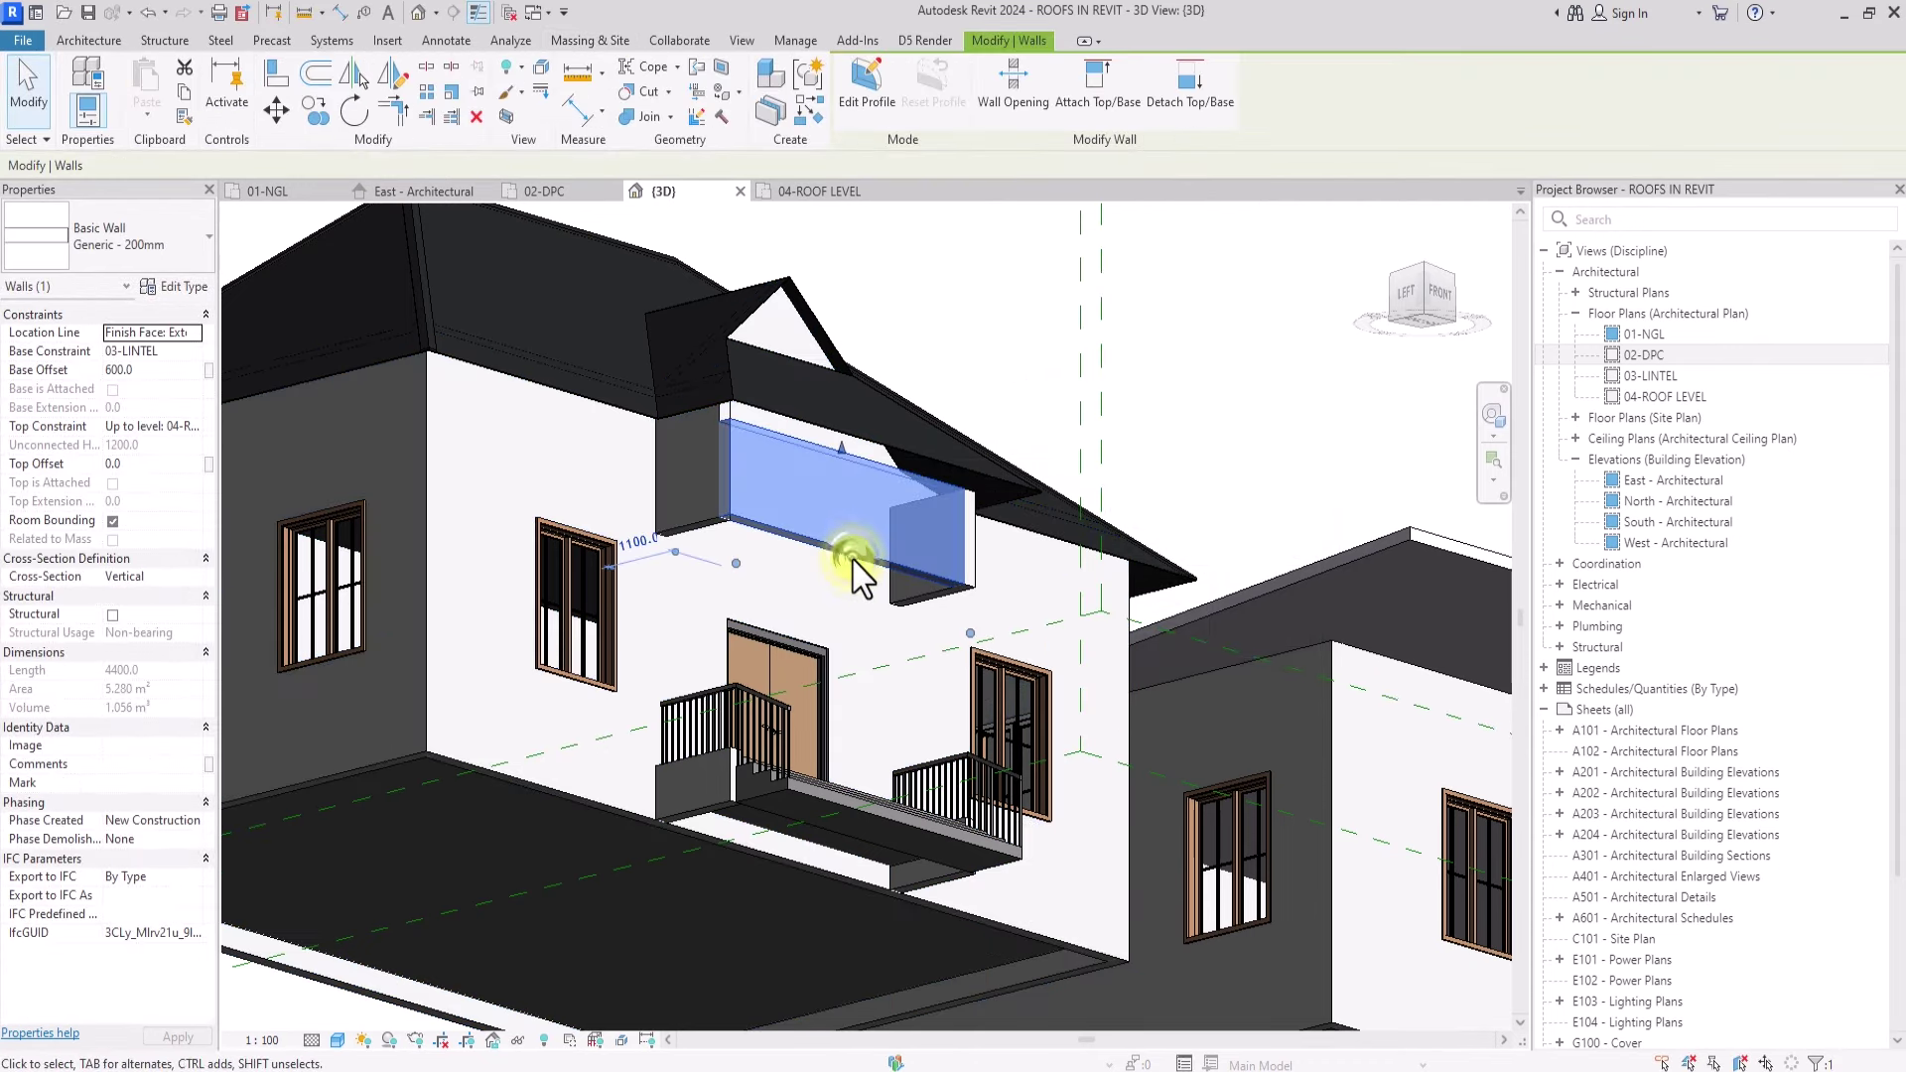
left_click(1096, 99)
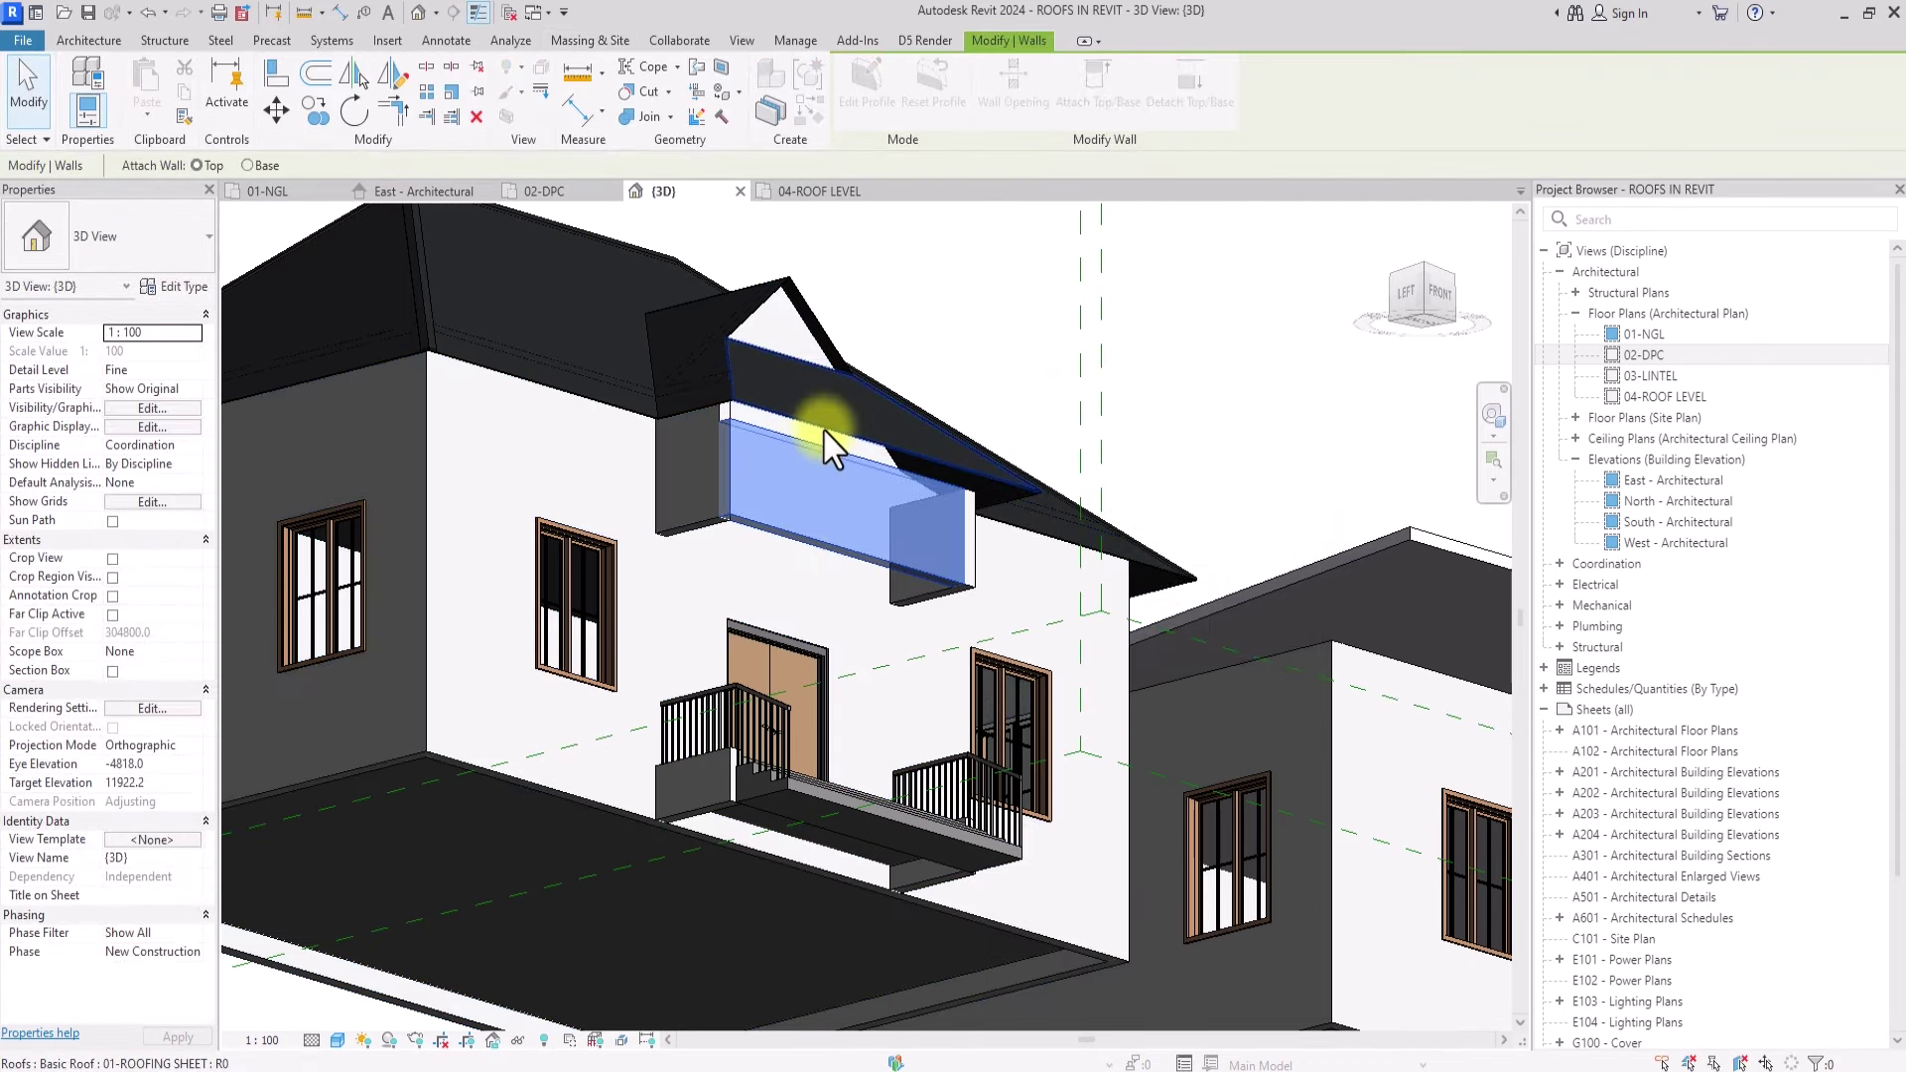
left_click(824, 431)
left_click(979, 643)
left_click(1021, 324)
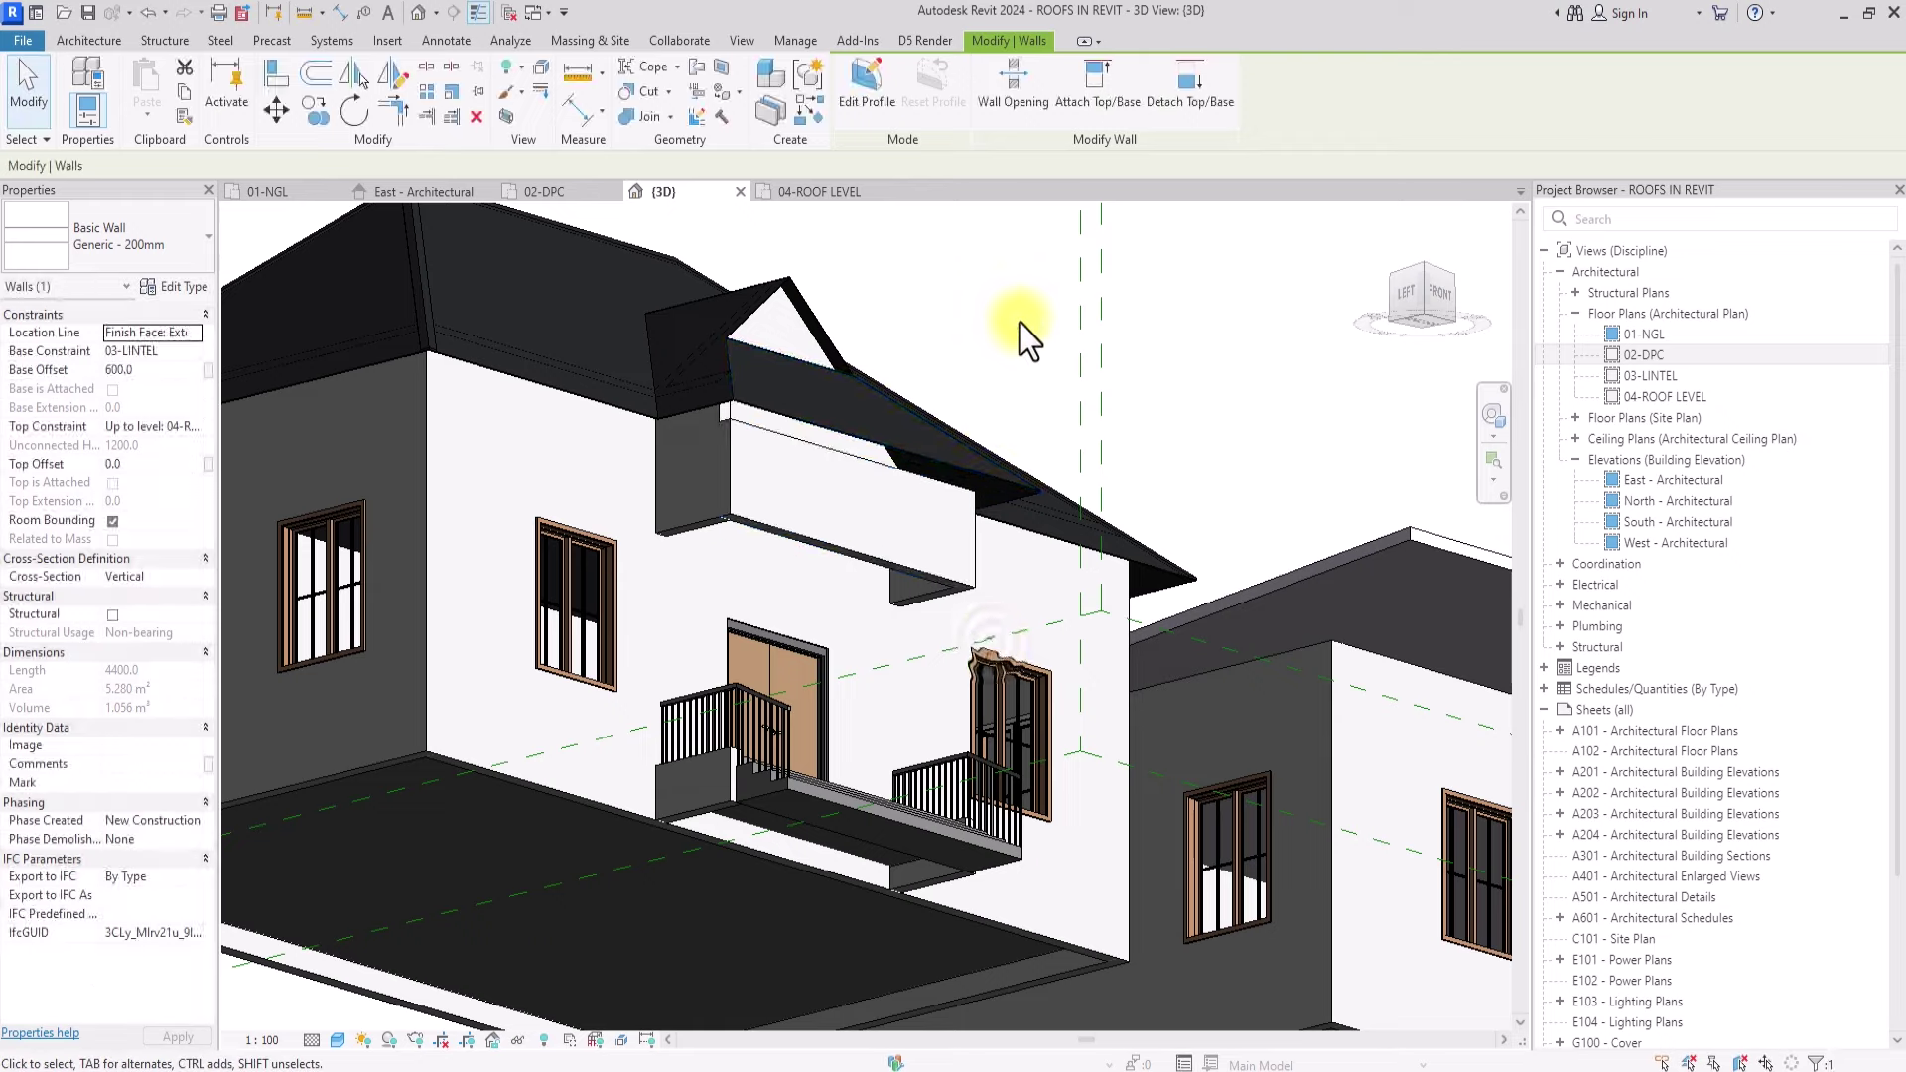
Step: Attach the tops of the middle building's outer and entrance parapet walls to its 01-ROOFING SHEET 2 roof
scroll(1020, 323, "down", 3)
middle_click_drag(1020, 324, 862, 578, "shift")
scroll(861, 578, "up", 3)
left_click(862, 578)
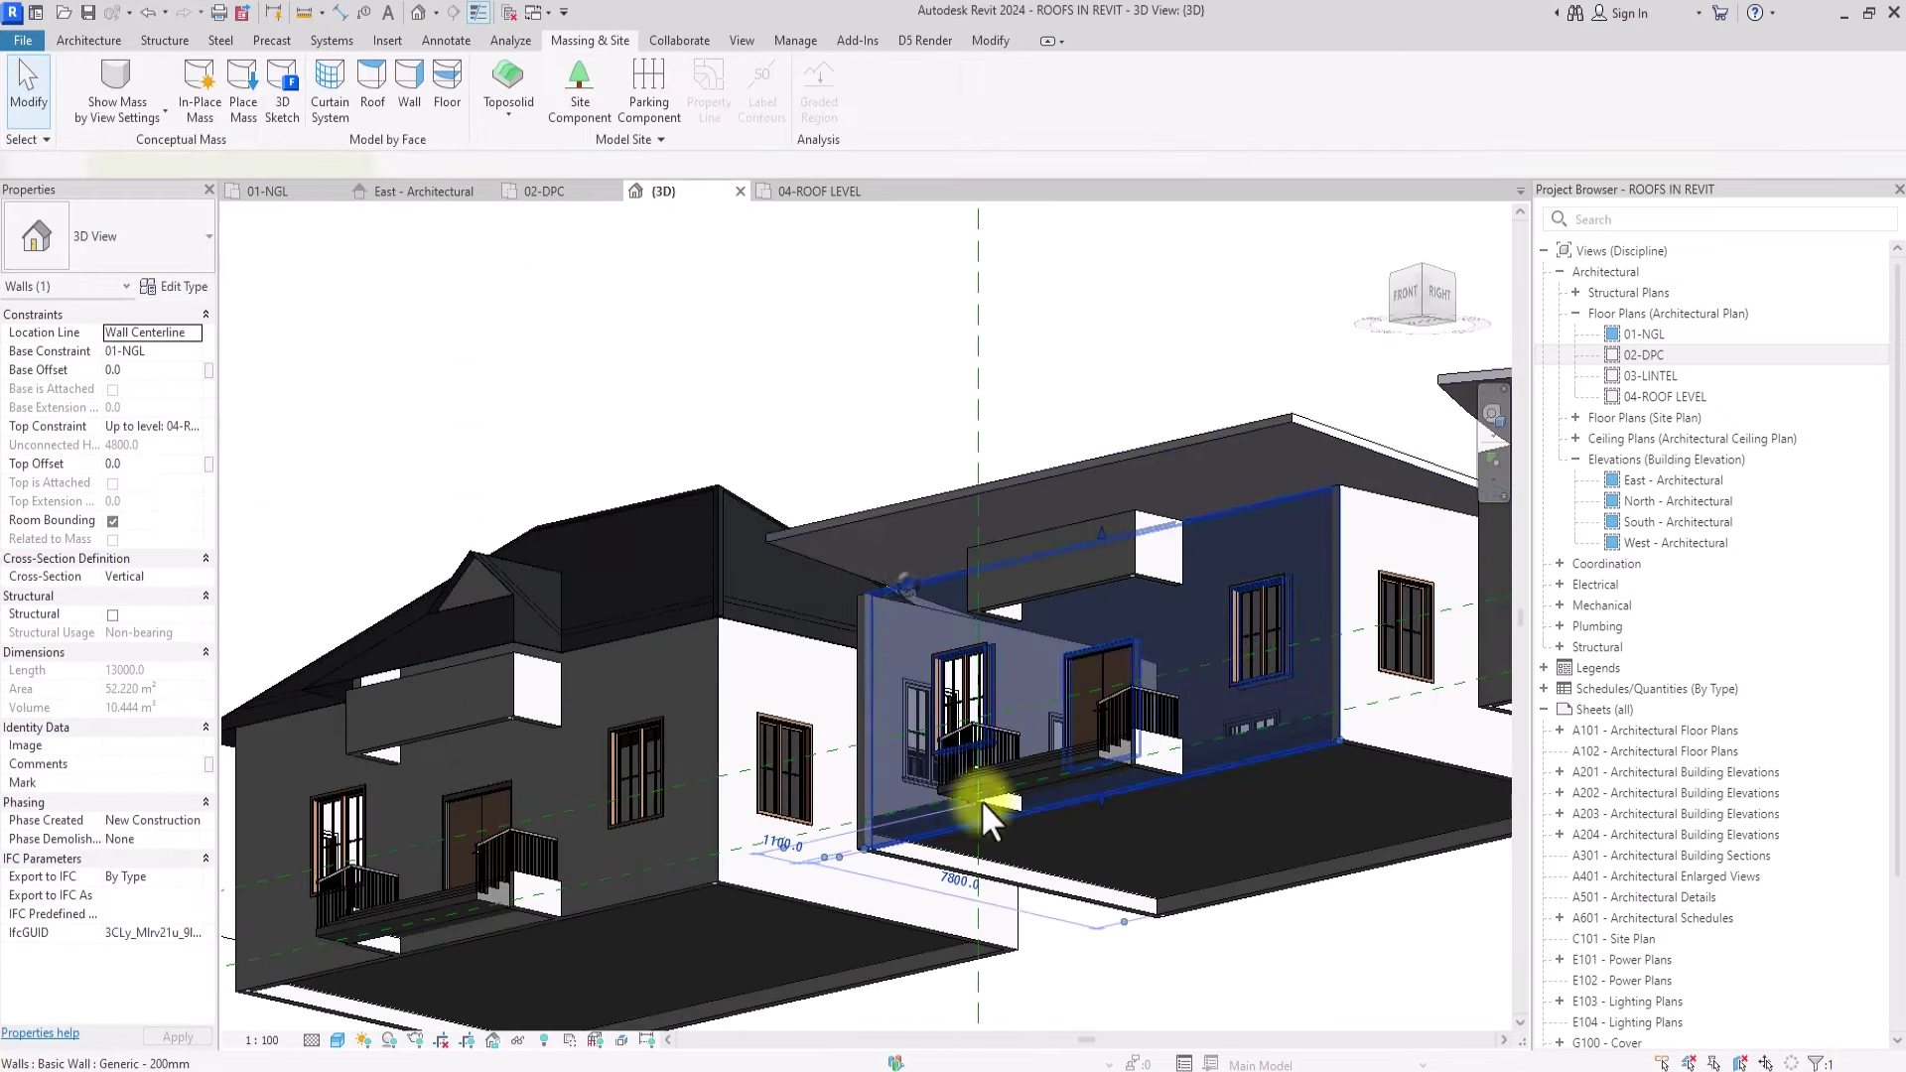
scroll(1011, 881, "up", 1)
left_click(1010, 881, "ctrl")
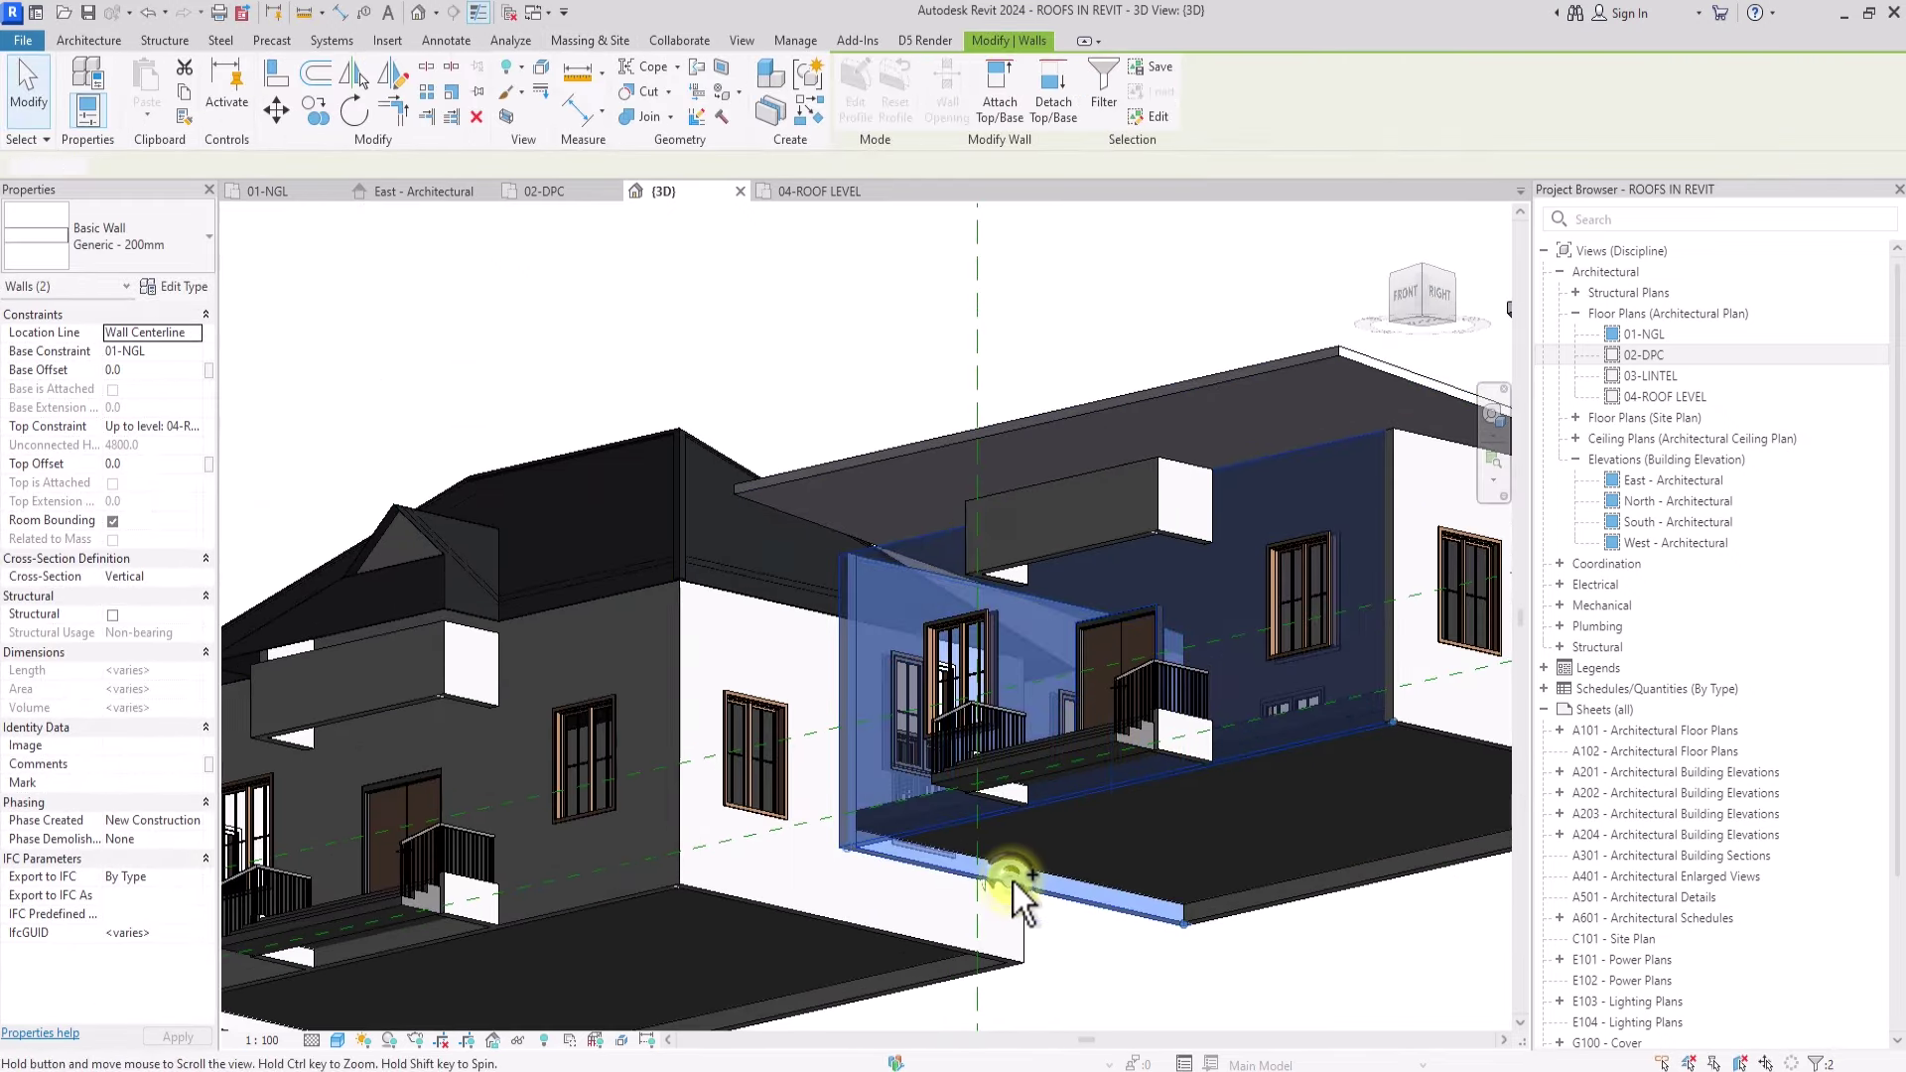
middle_click_drag(1012, 881, 701, 903)
left_click(1011, 877)
left_click(996, 108)
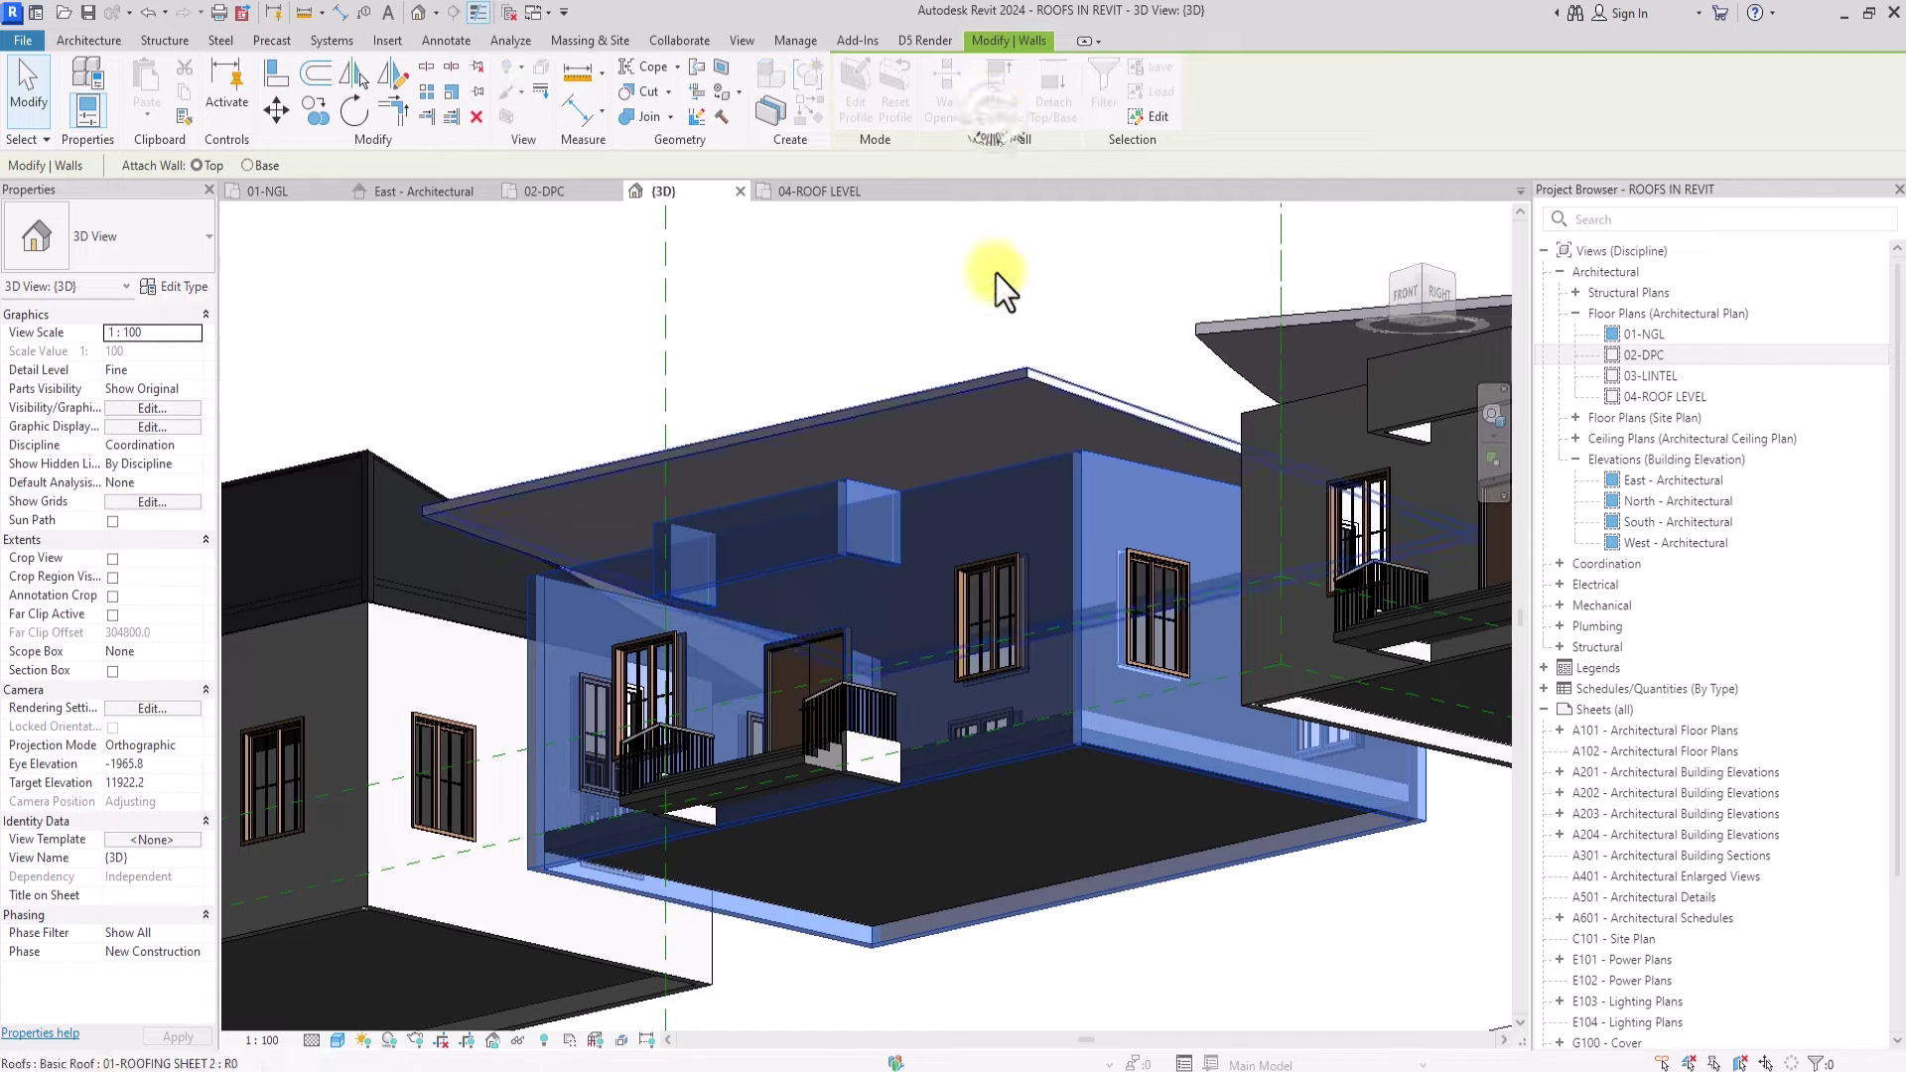
left_click(996, 365)
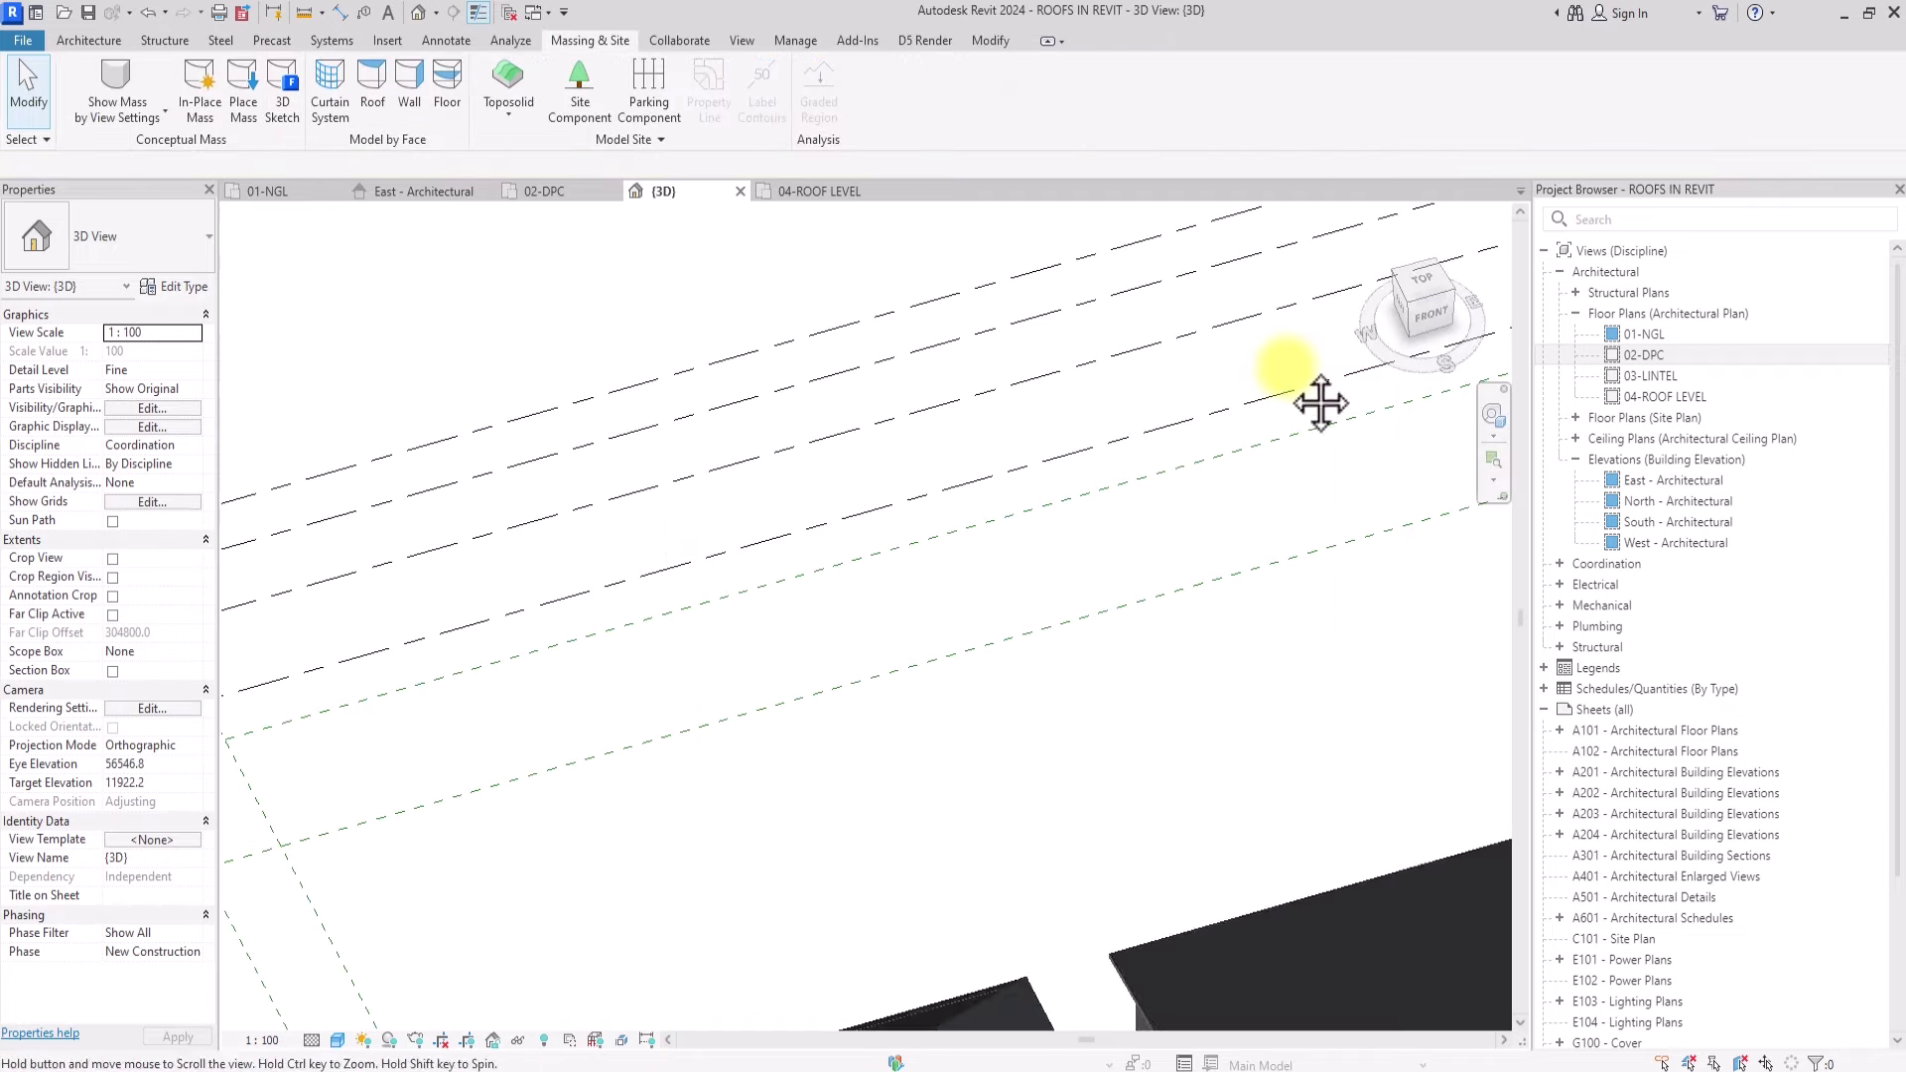
Step: Examine the three buildings from above and from underneath, then the eaves of the hip roof up close
scroll(1286, 369, "down", 4)
middle_click_drag(1286, 369, 1213, 409)
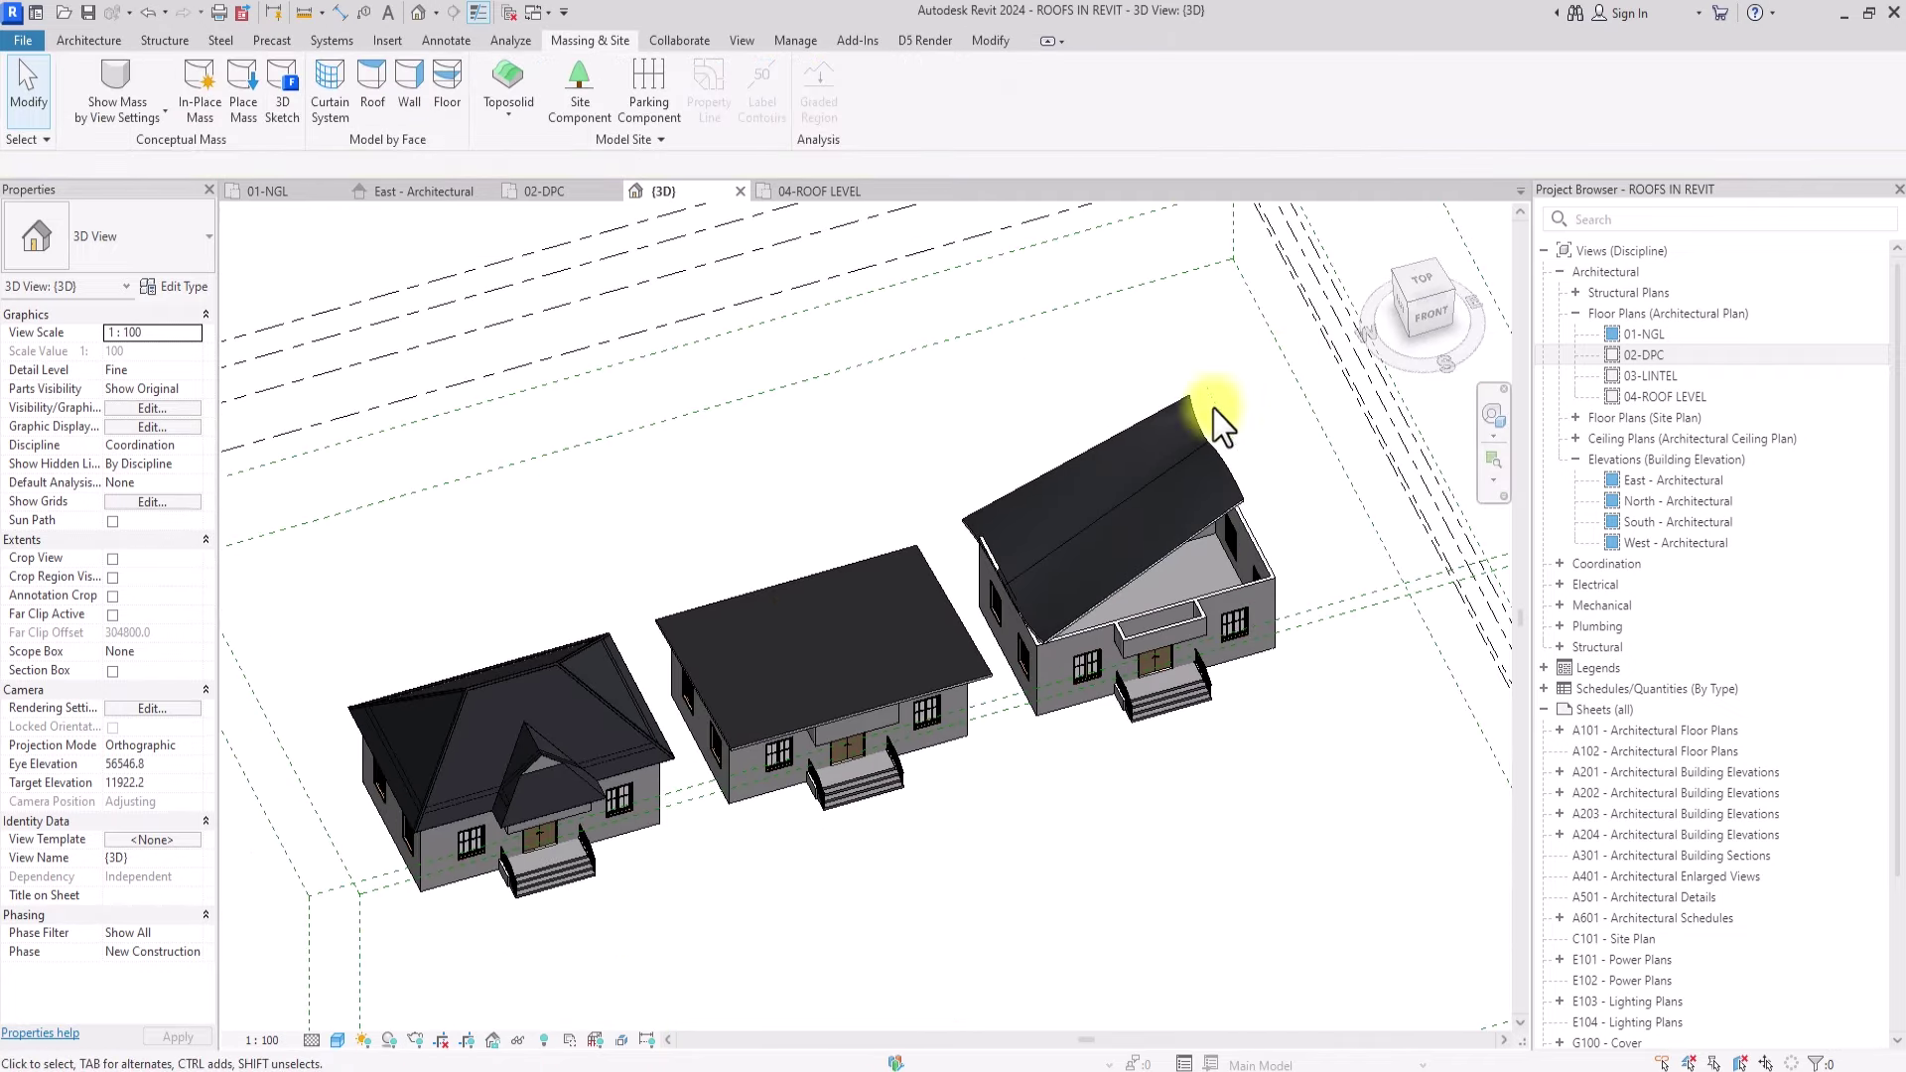
key("Tab")
key("Tab")
key("Tab")
key("Tab")
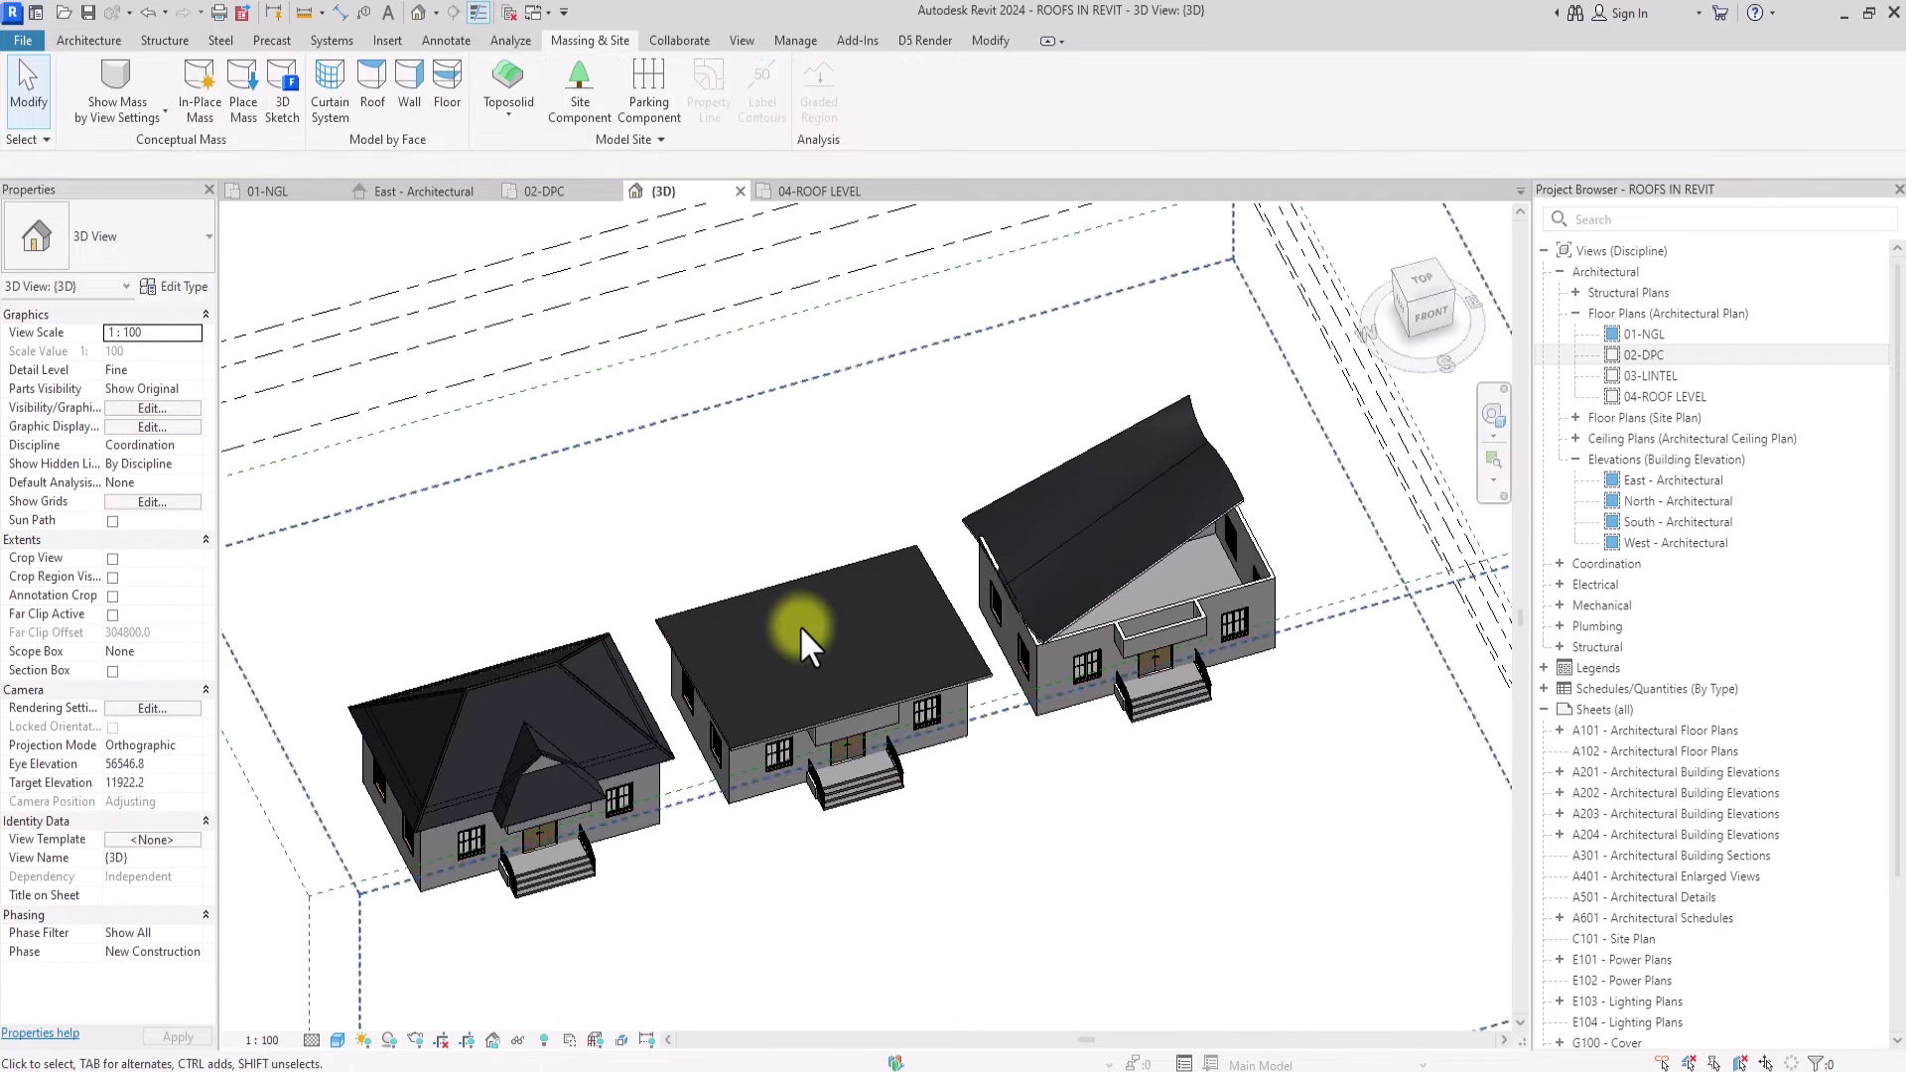
left_click_drag(1420, 317, 1495, 941)
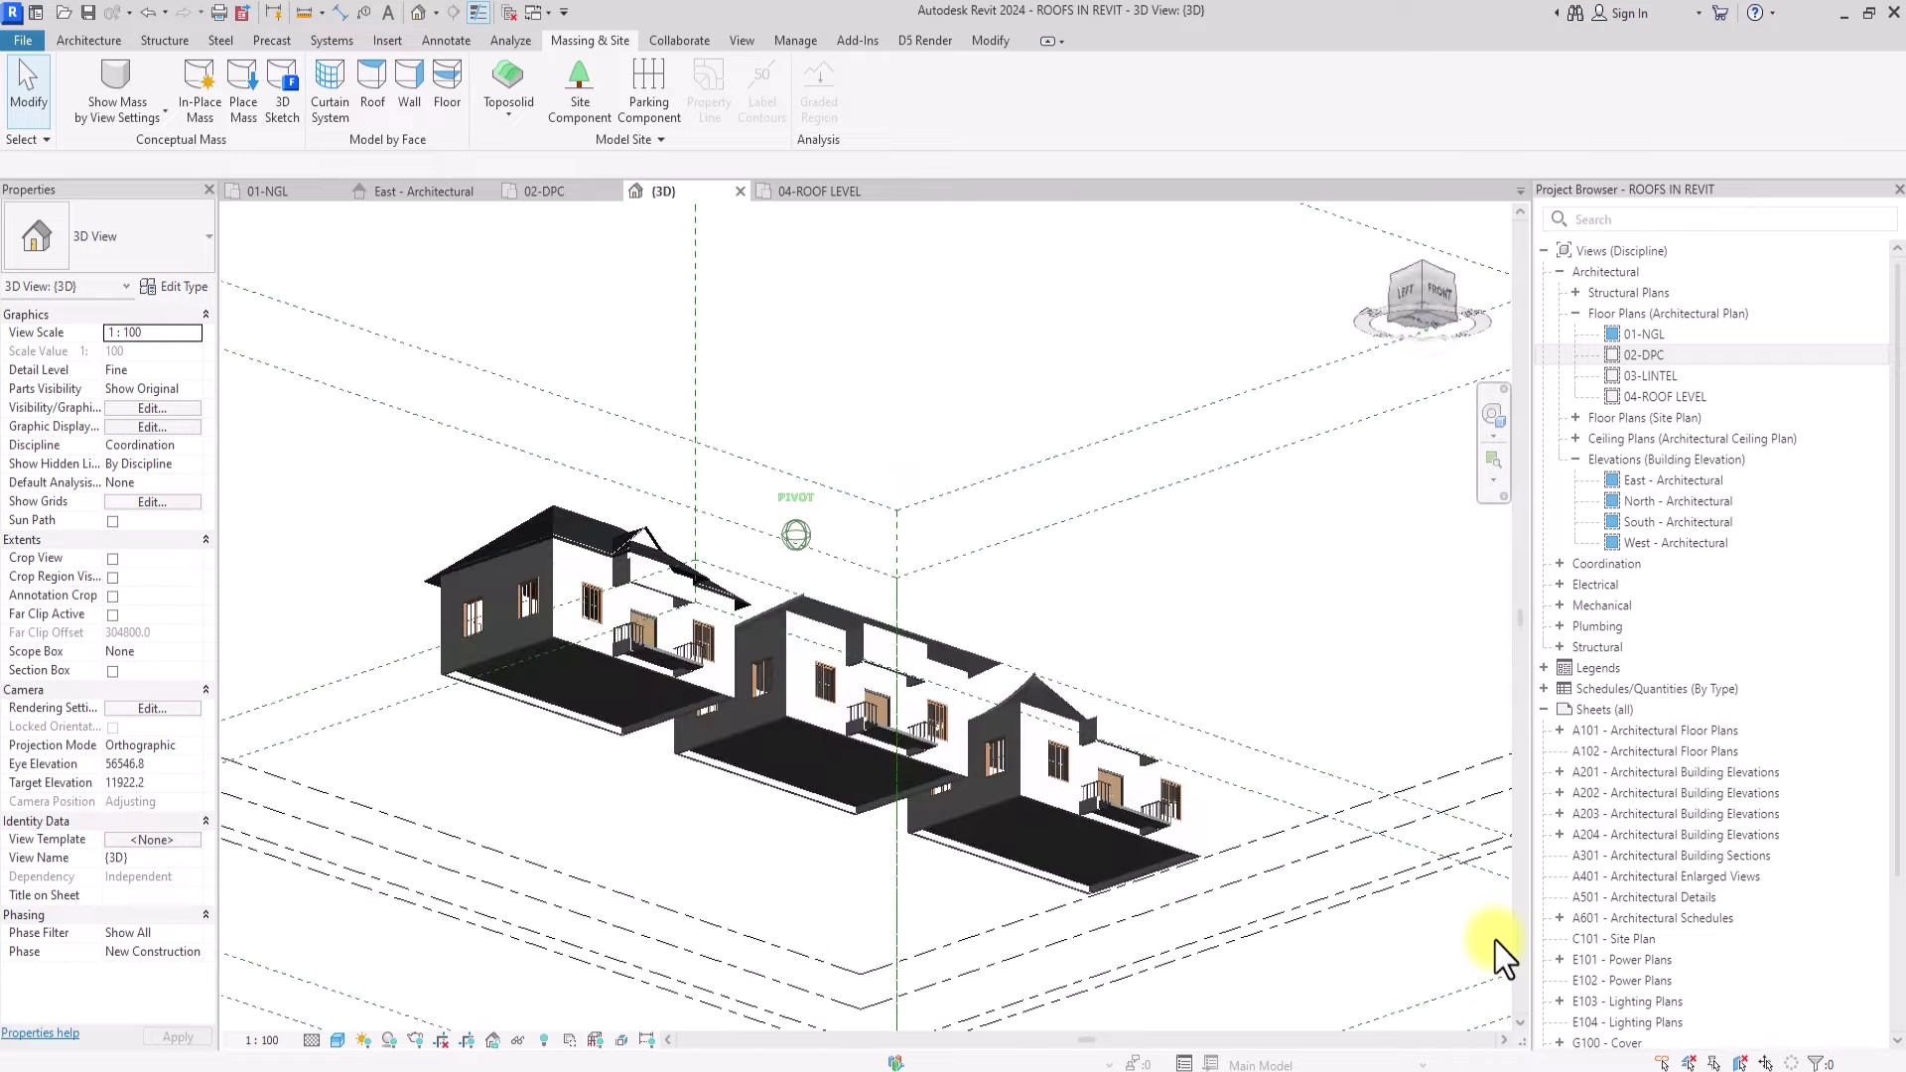
scroll(443, 574, "up", 3)
scroll(443, 574, "up", 4)
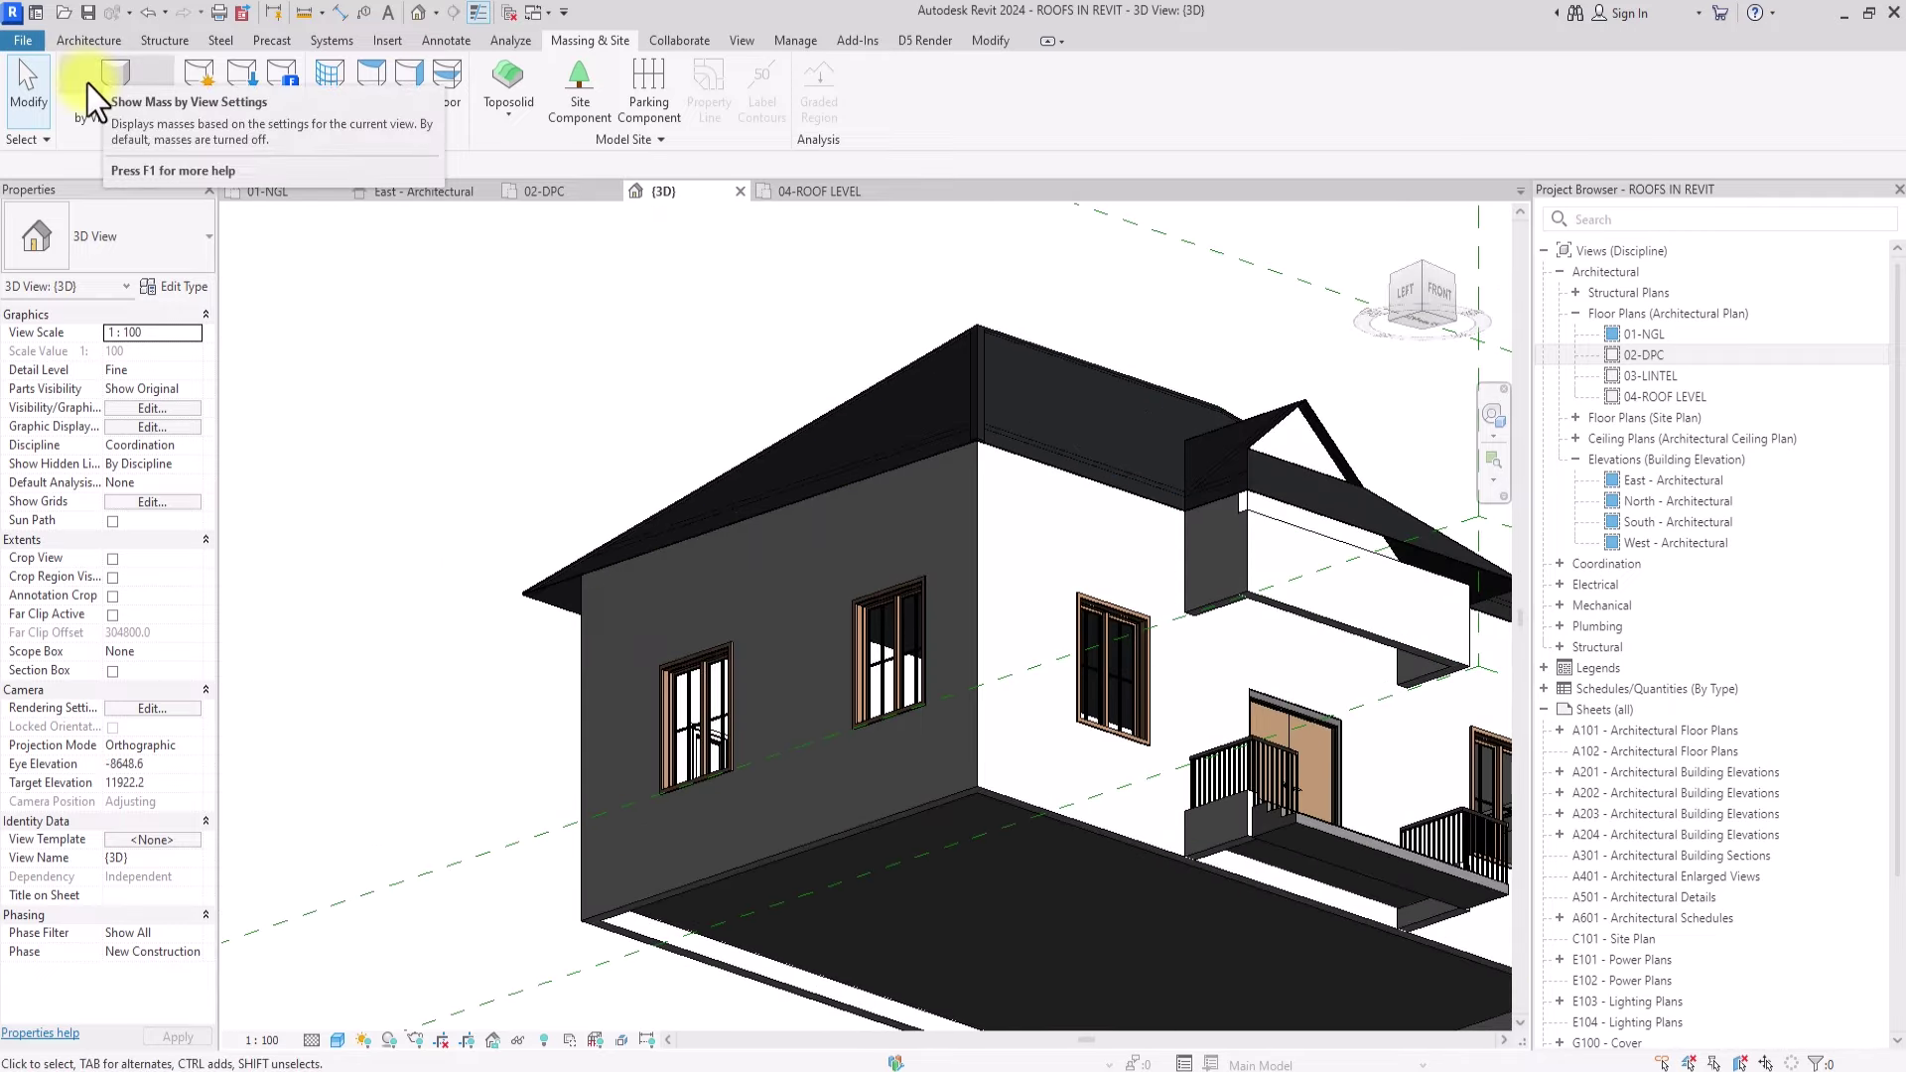
Step: Start a roof soffit for the hip-roofed building and place it on 04-ROOF LEVEL
left_click(100, 42)
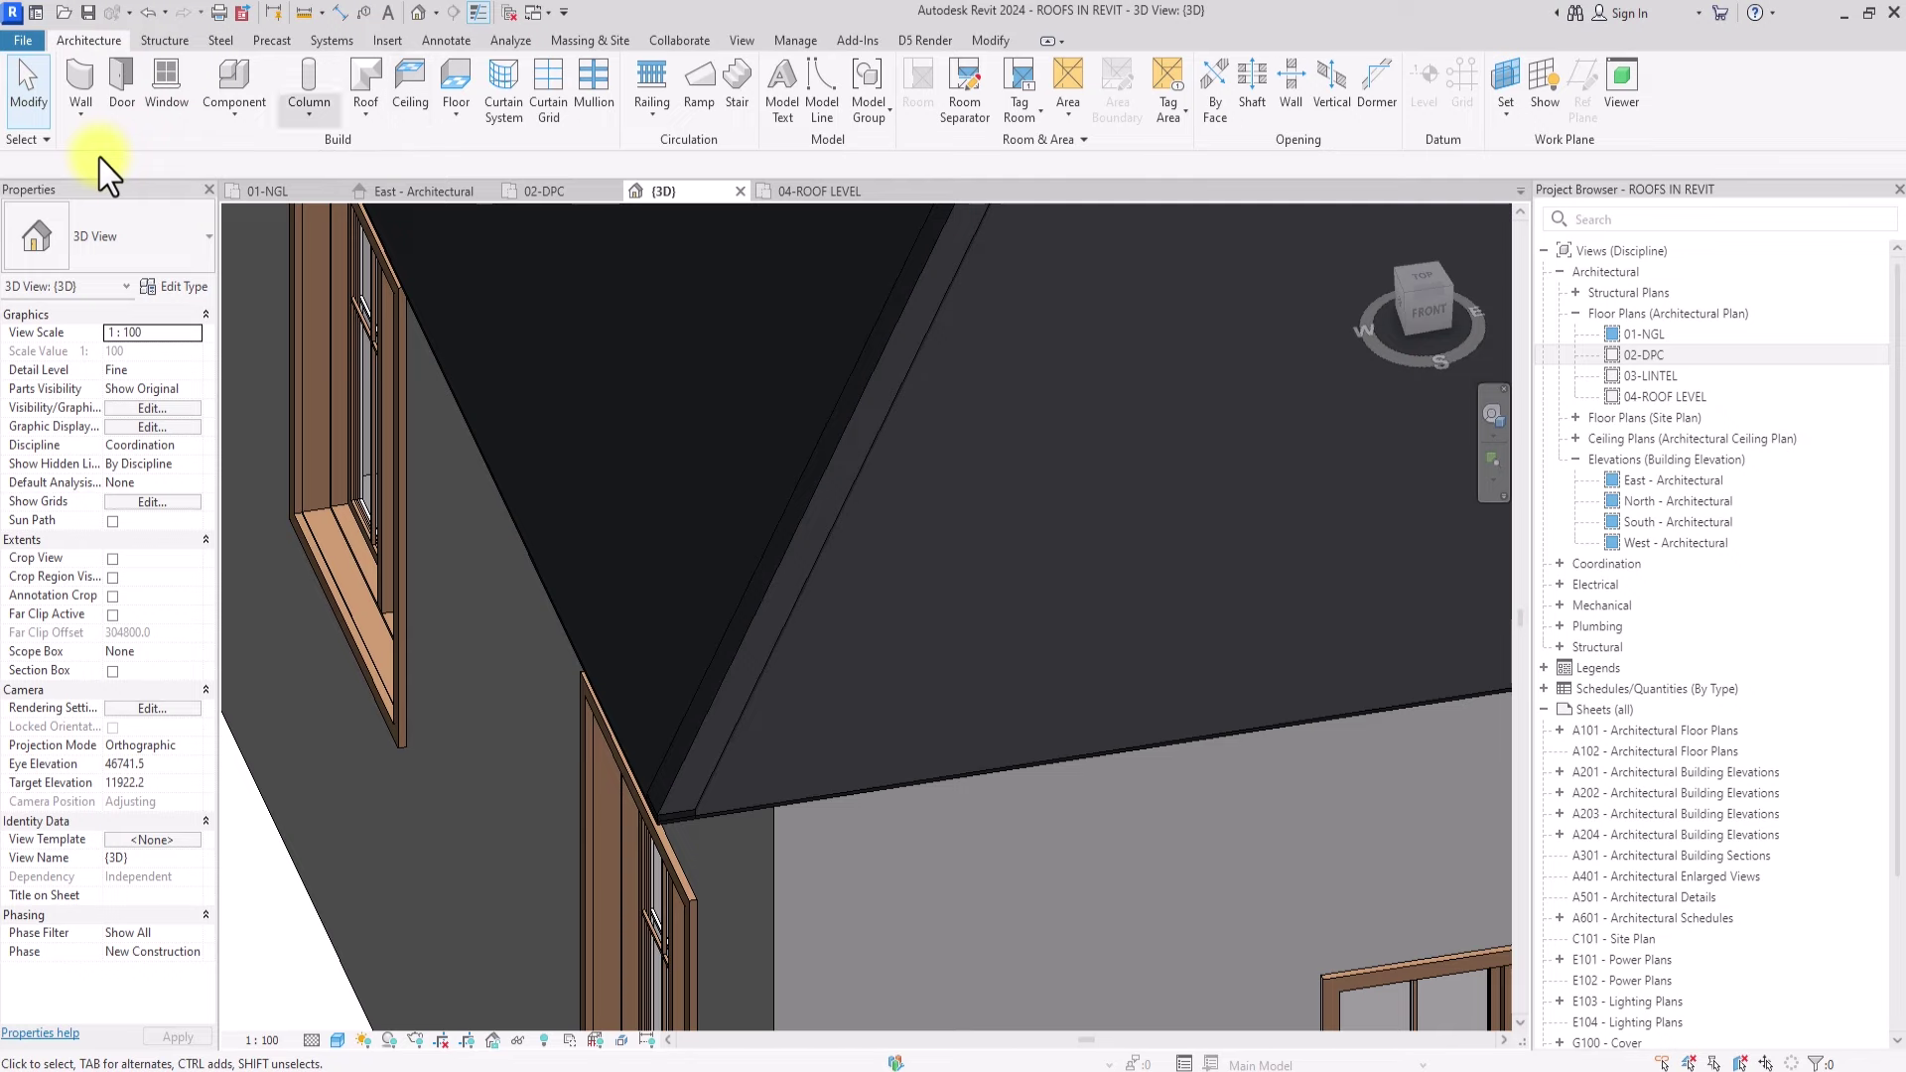
left_click(367, 111)
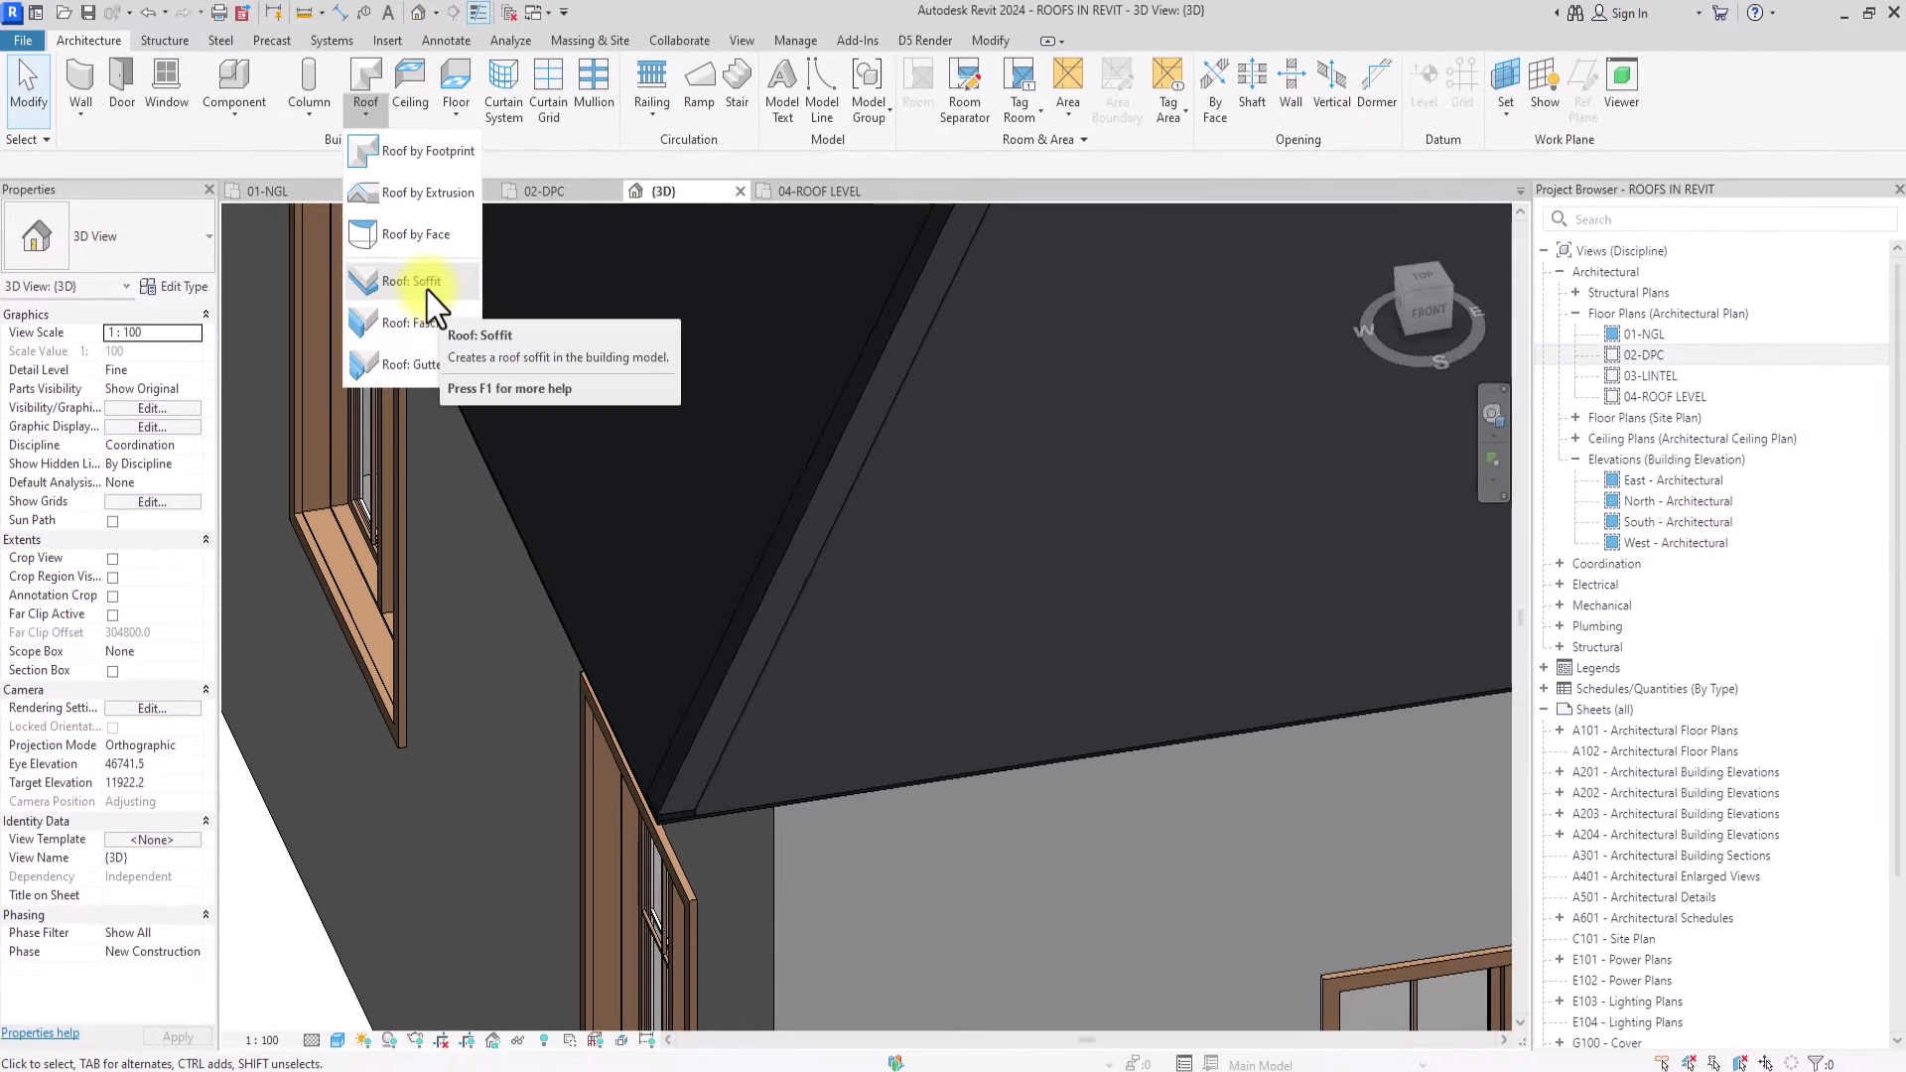
left_click(487, 330)
left_click(918, 559)
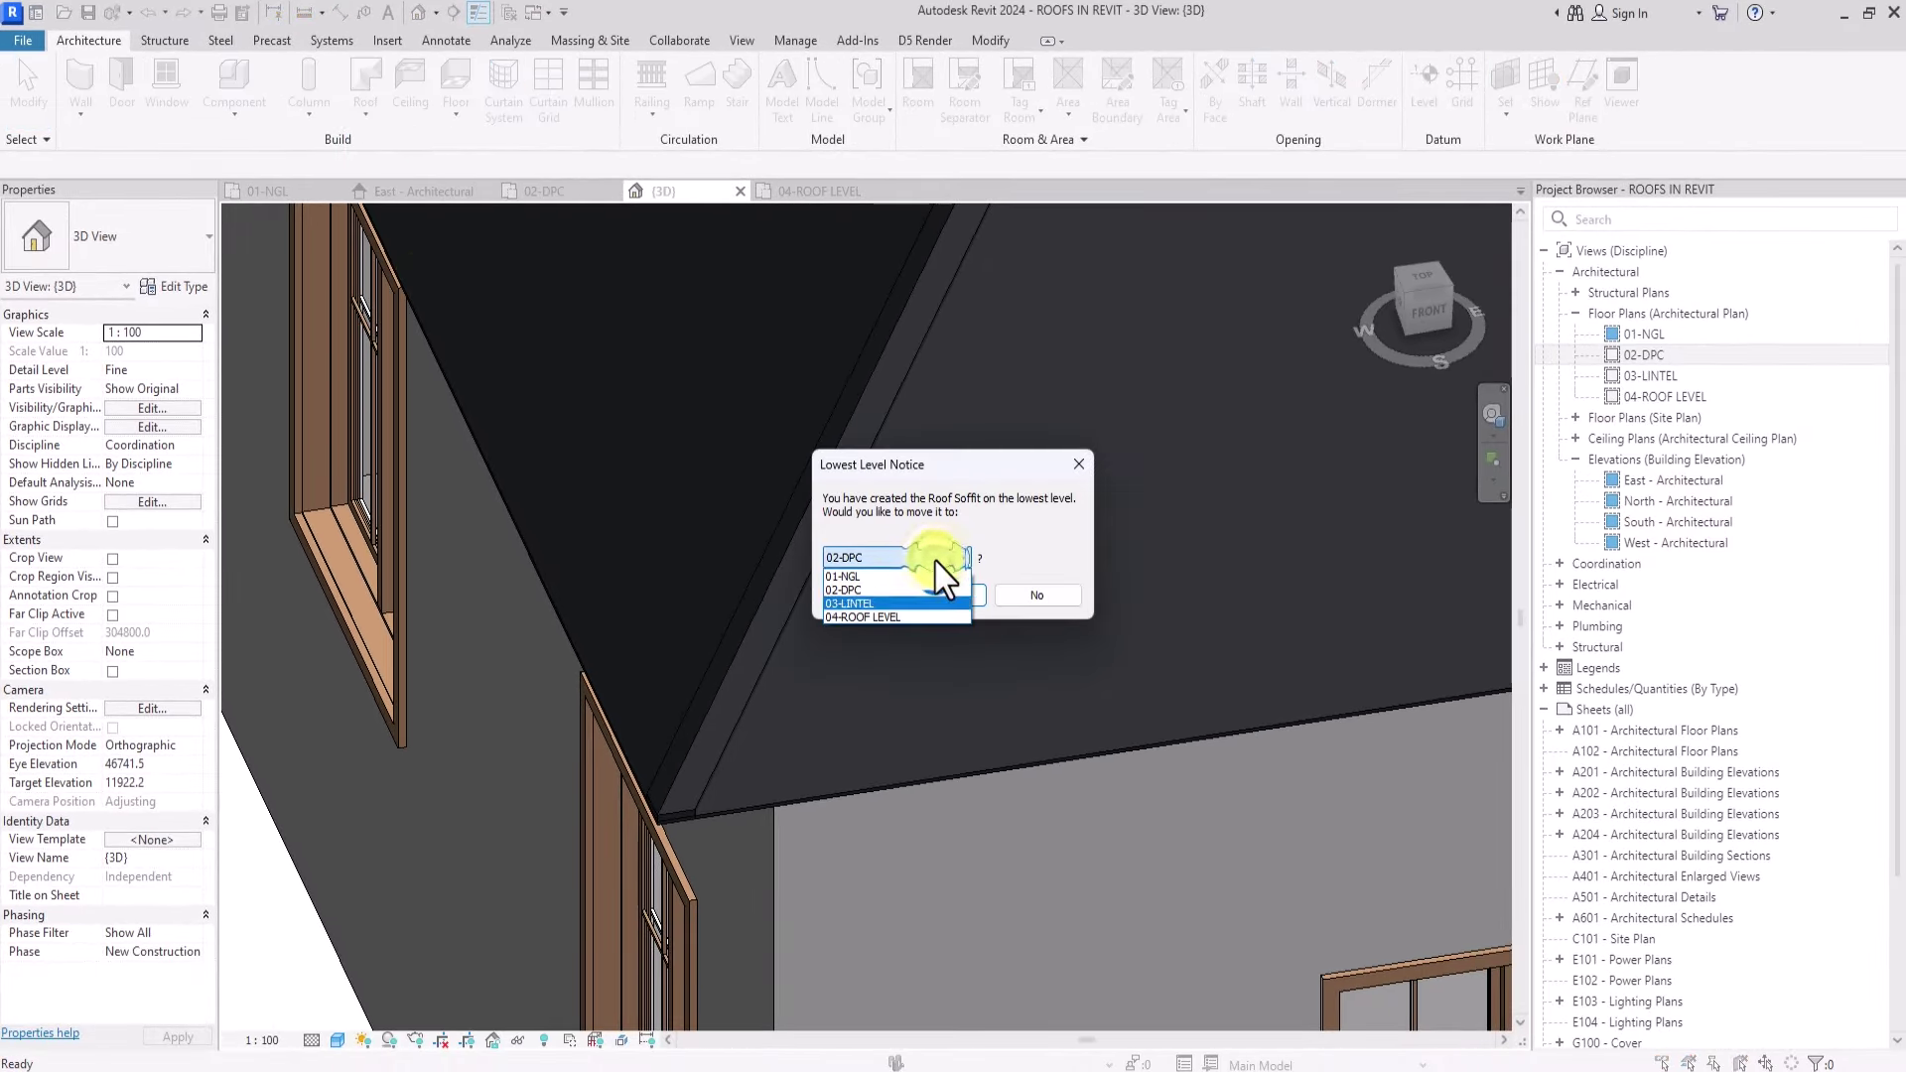
left_click(943, 595)
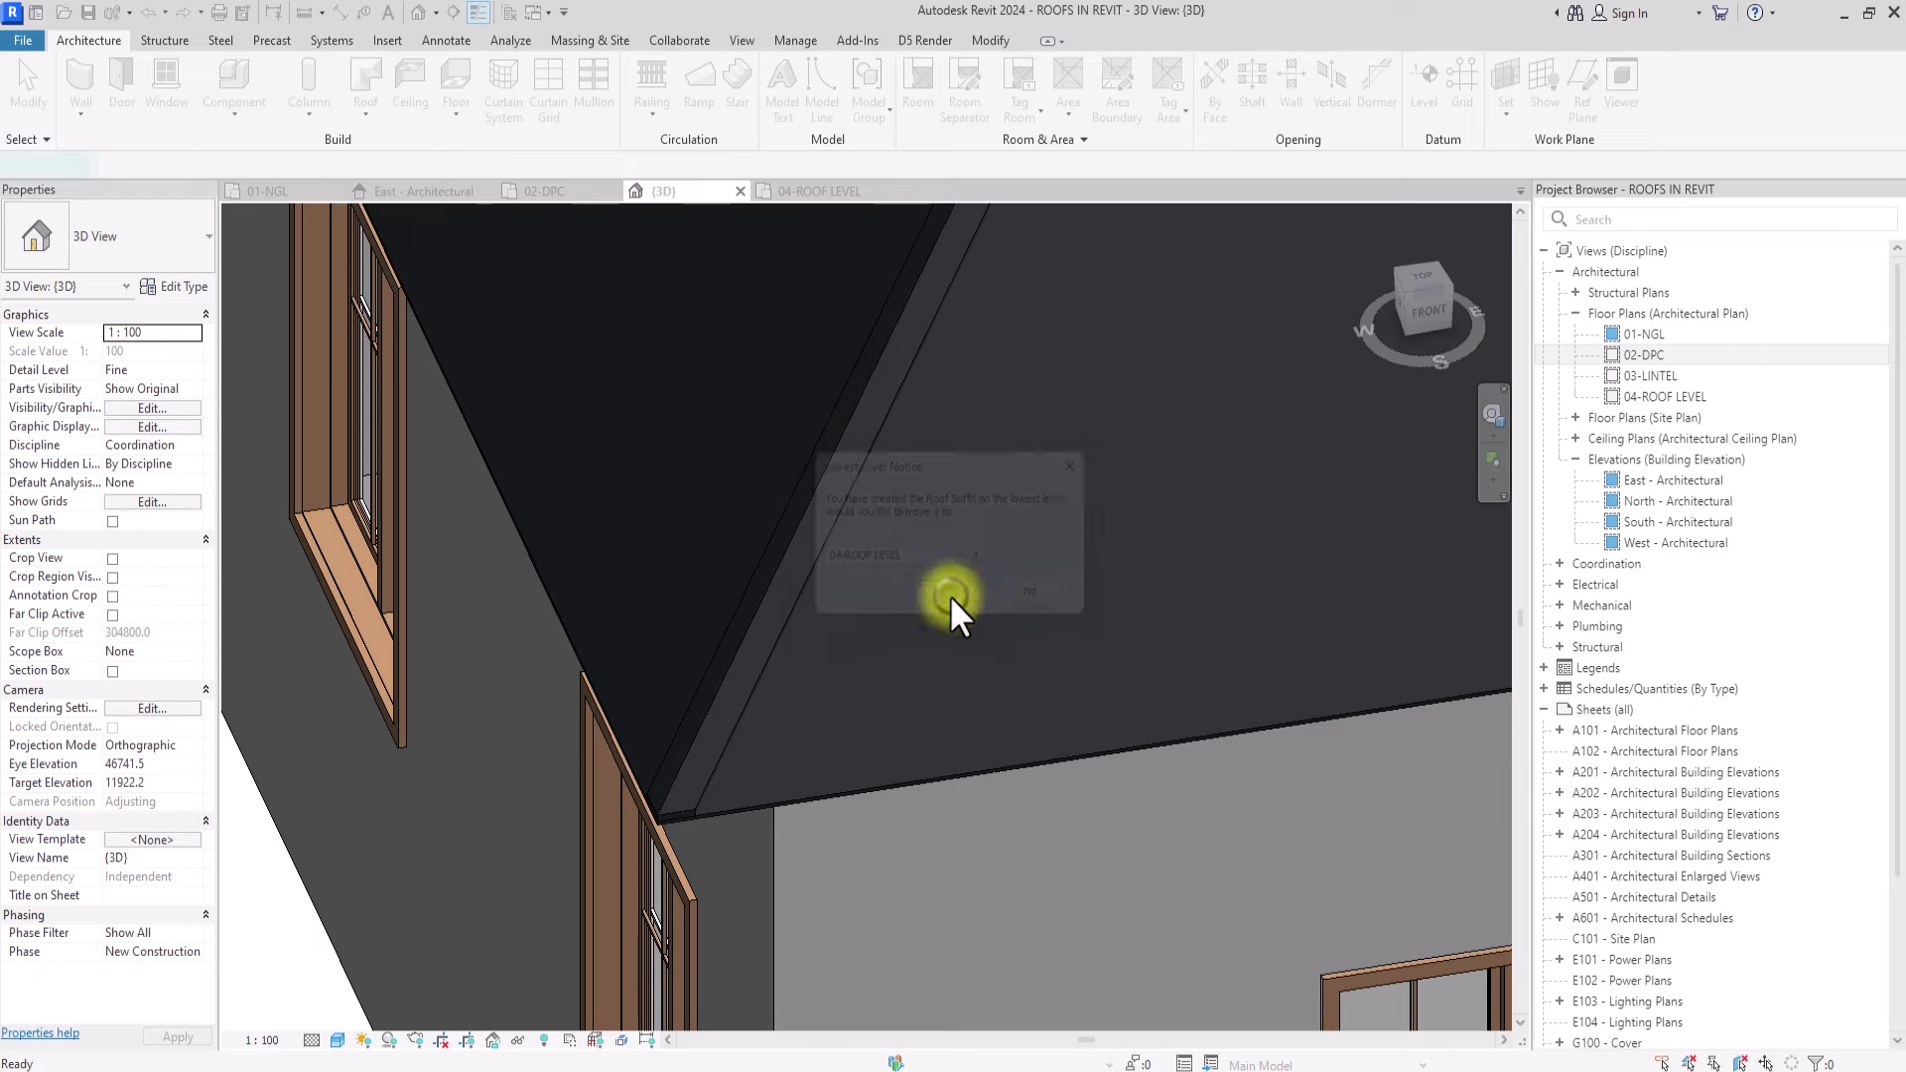
scroll(951, 598, "down", 5)
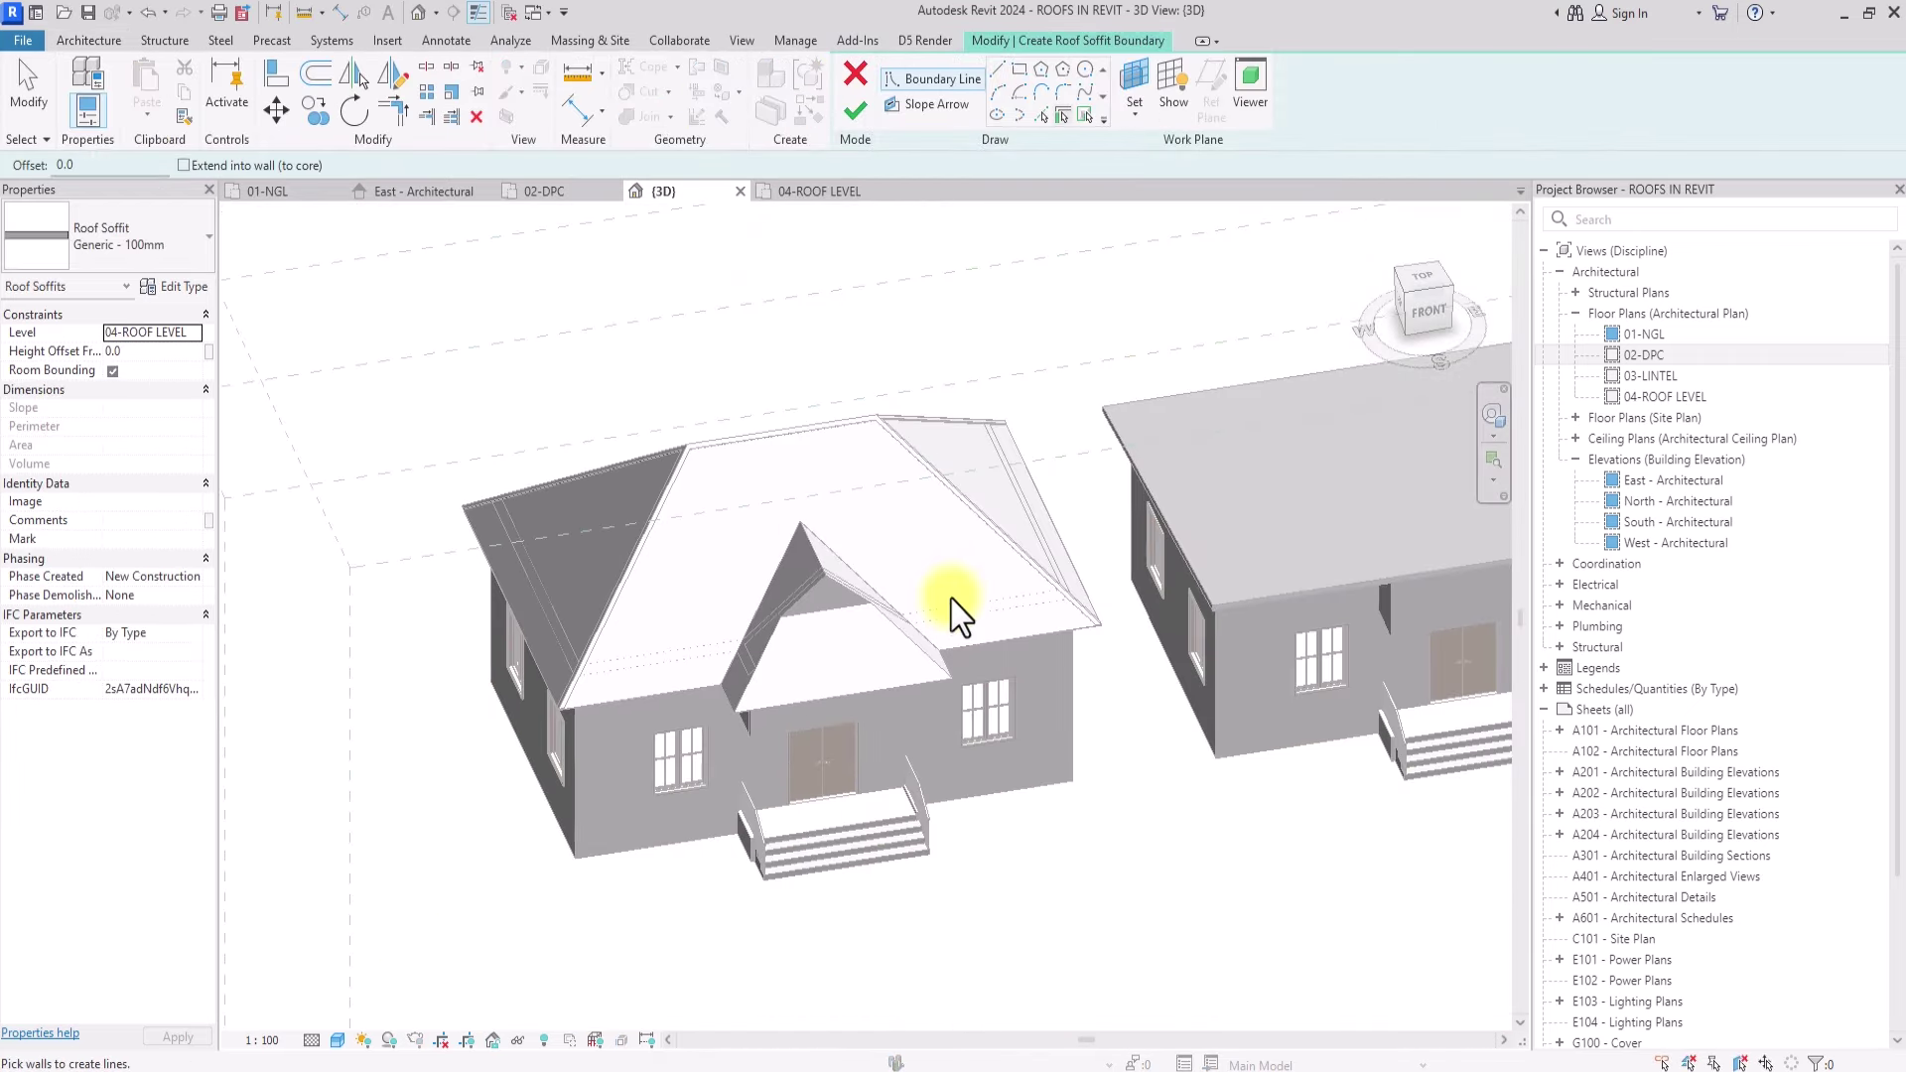
Step: Trace the soffit's outer boundary in plan by picking the hip roof's eave edges, including those around the entrance projection
left_click(1427, 278)
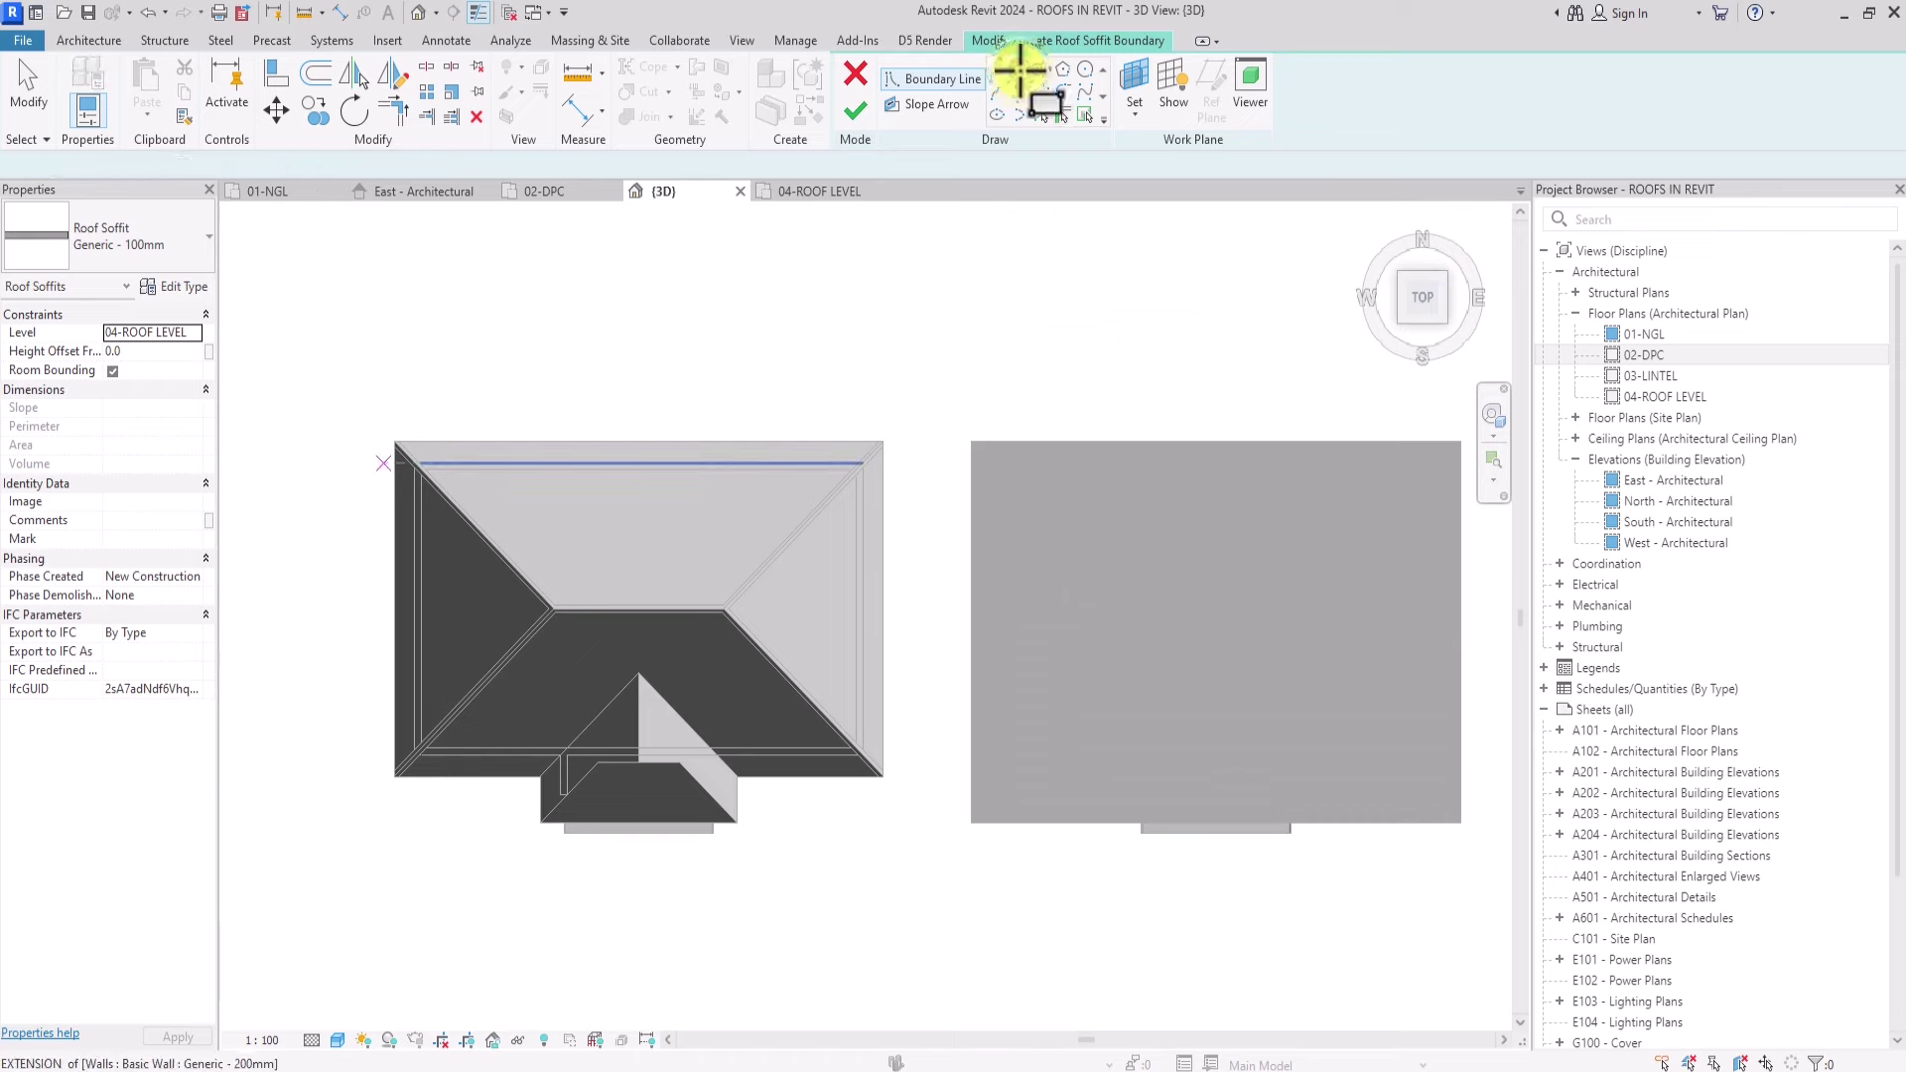
scroll(391, 442, "up", 5)
left_click(1040, 115)
scroll(454, 437, "down", 3)
left_click(544, 434)
scroll(655, 912, "up", 2)
left_click(685, 953)
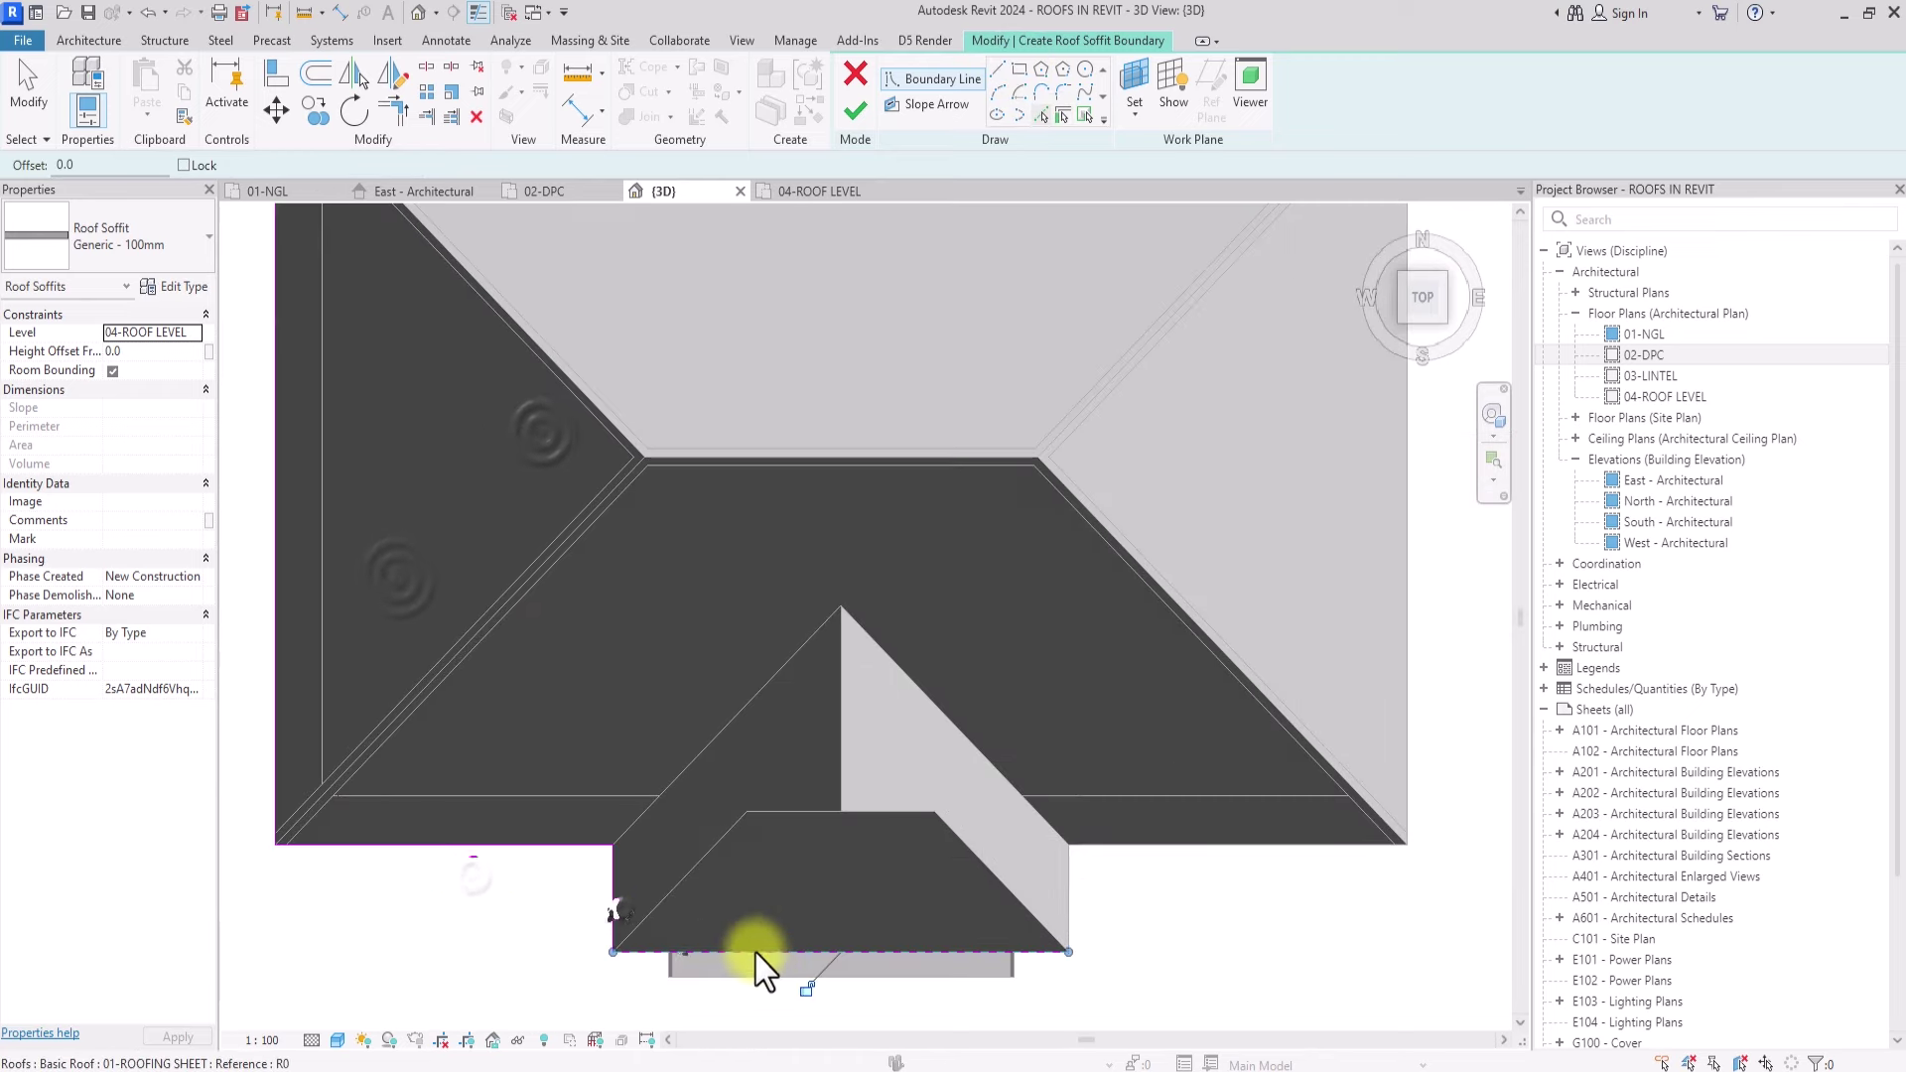
left_click(1067, 891)
left_click(1414, 767)
scroll(1365, 754, "down", 3)
Step: Offset a copy of the soffit boundary inward by 600 and finish the soffit sketch
left_click(316, 75)
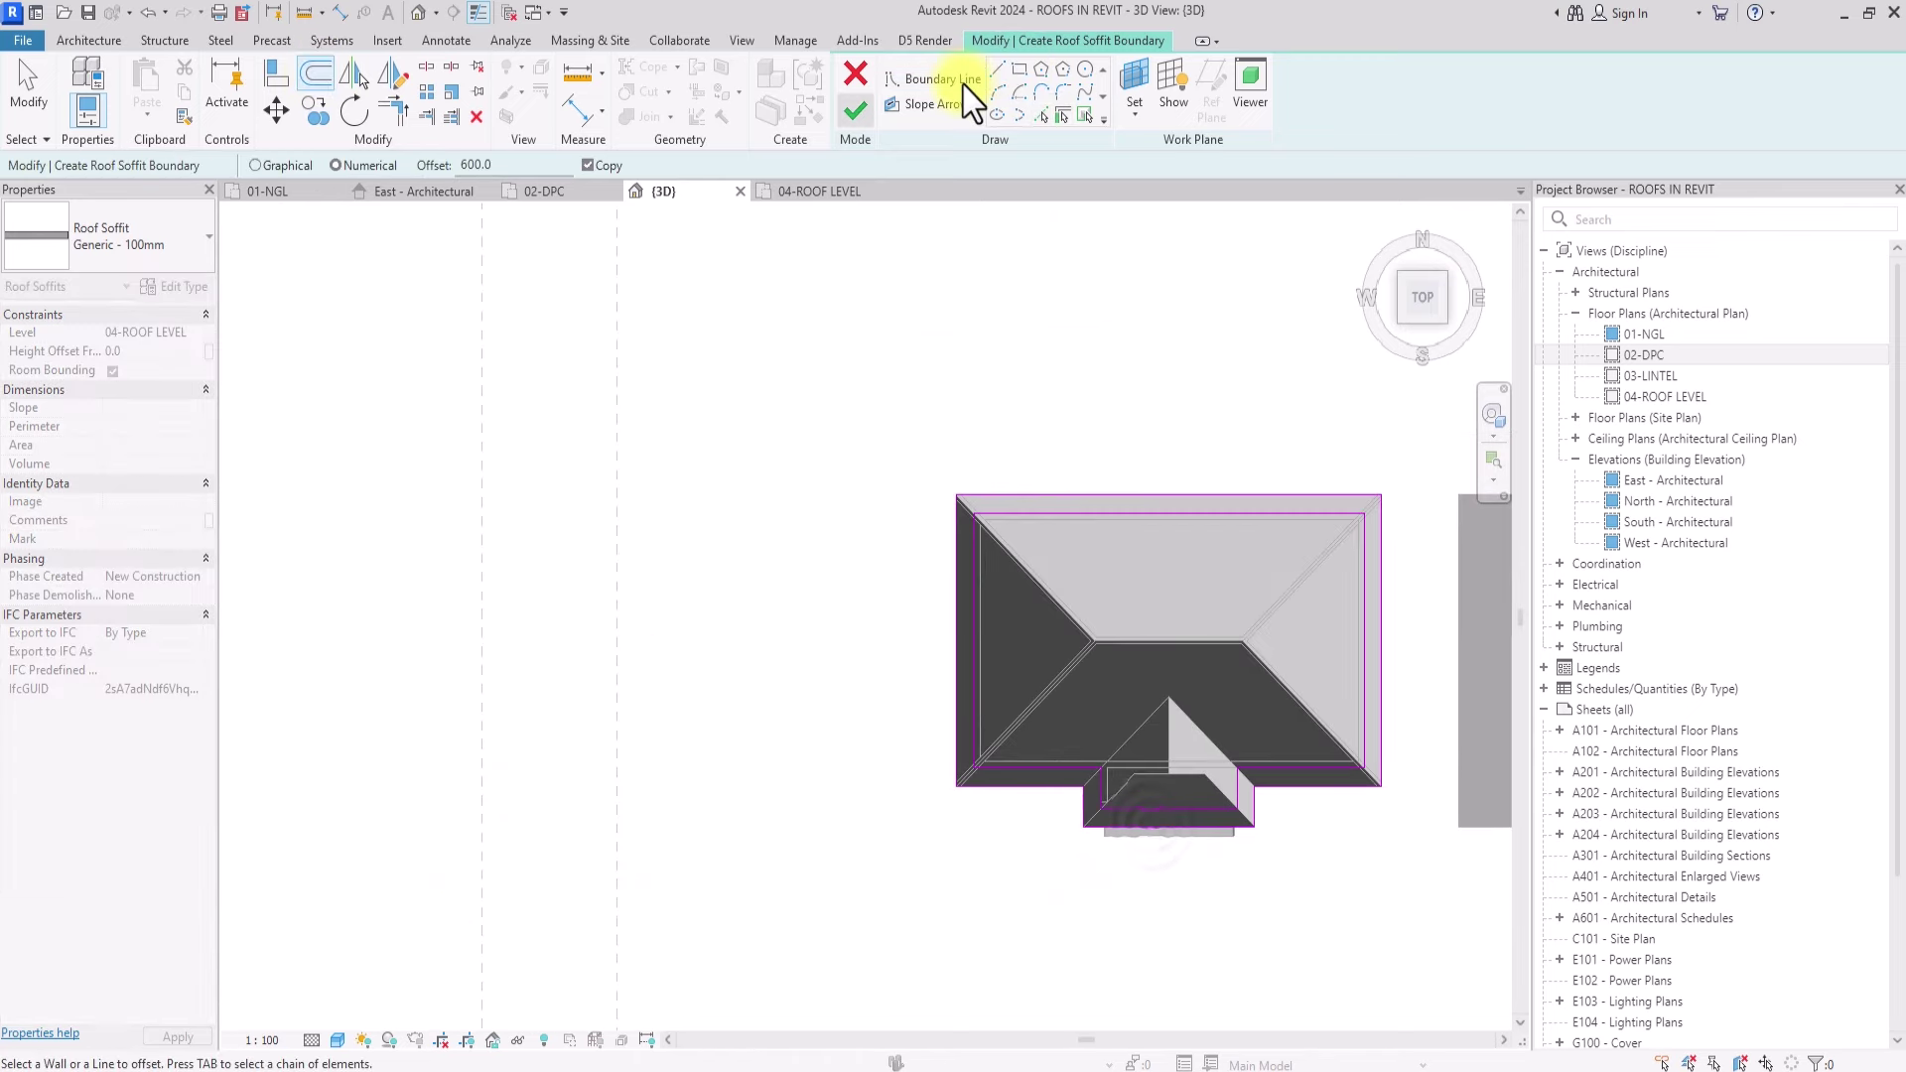
left_click(855, 109)
key("Escape")
Step: Lower the new soffit beneath the hip roof's eaves by changing its height offset from 04-ROOF LEVEL
left_click_drag(1429, 245, 1479, 907)
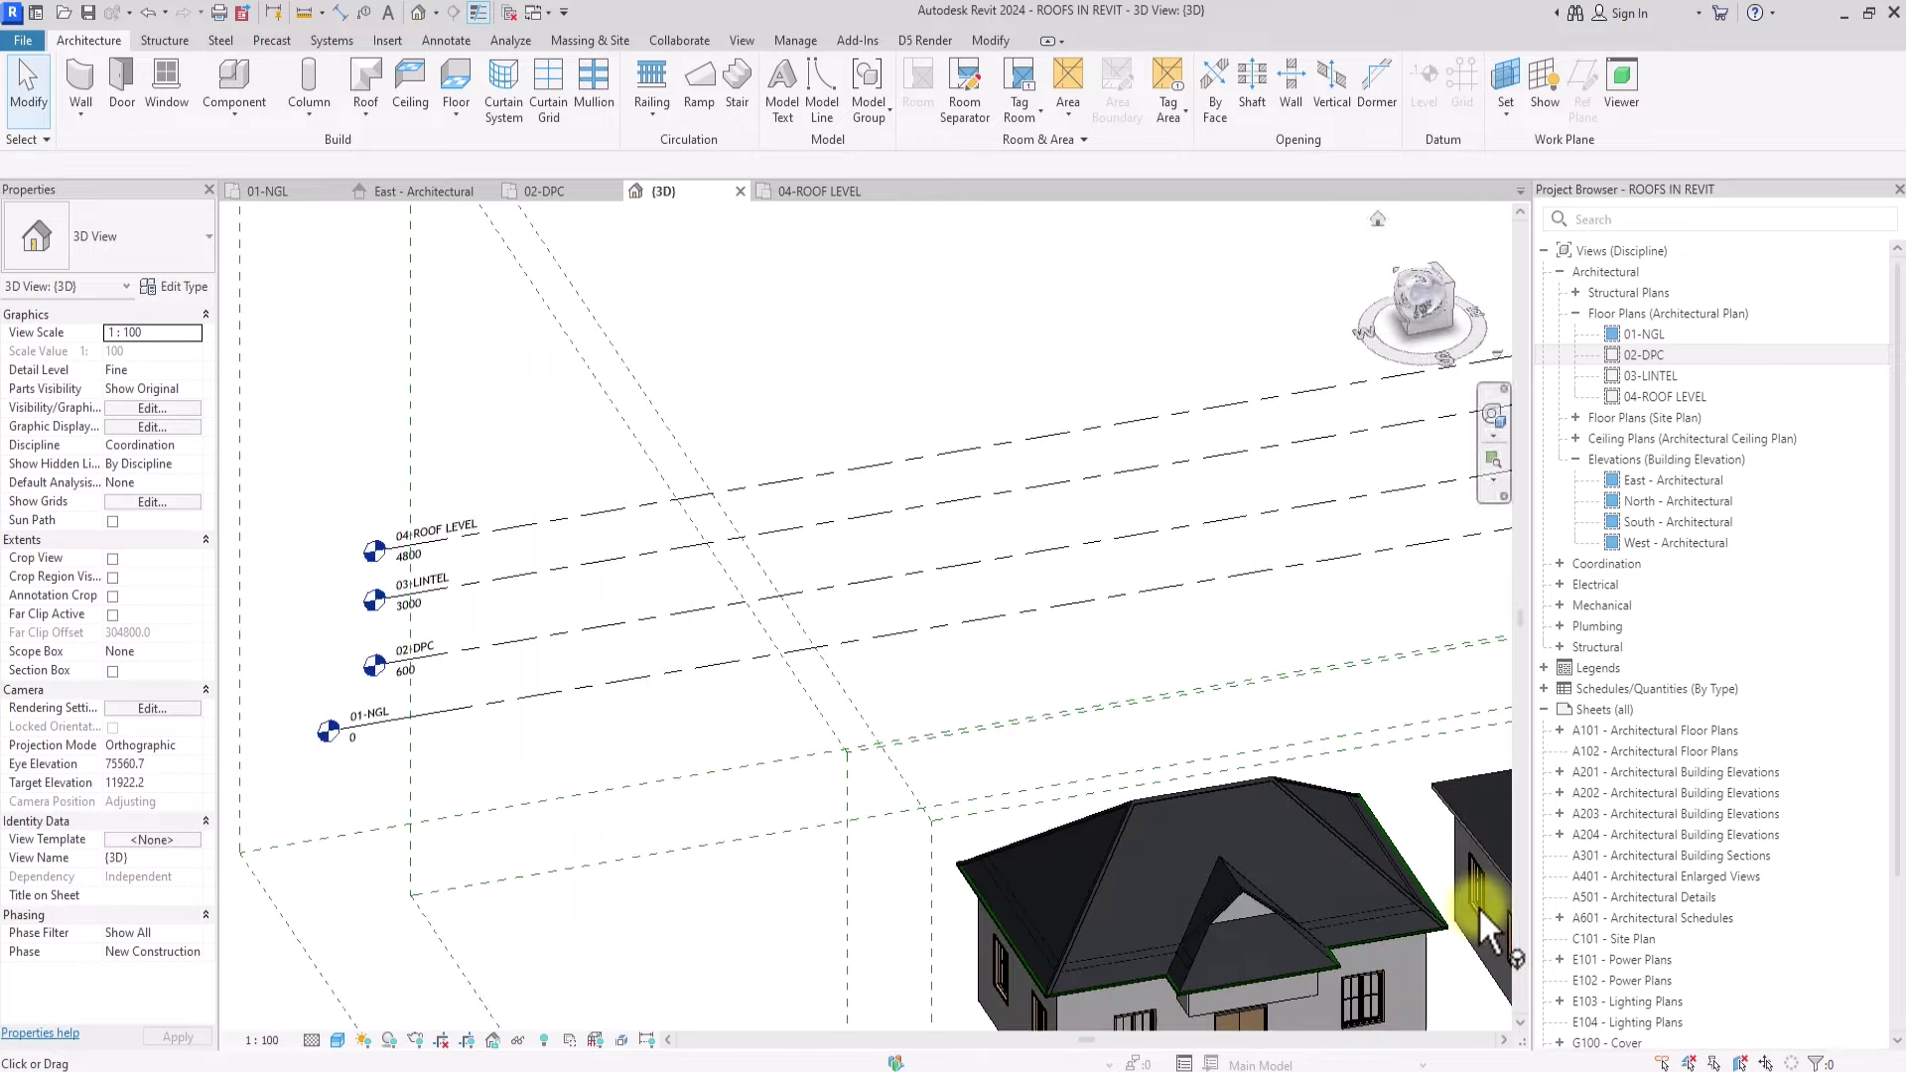
middle_click_drag(1479, 908, 1216, 417)
scroll(794, 456, "up", 4)
scroll(798, 473, "up", 2)
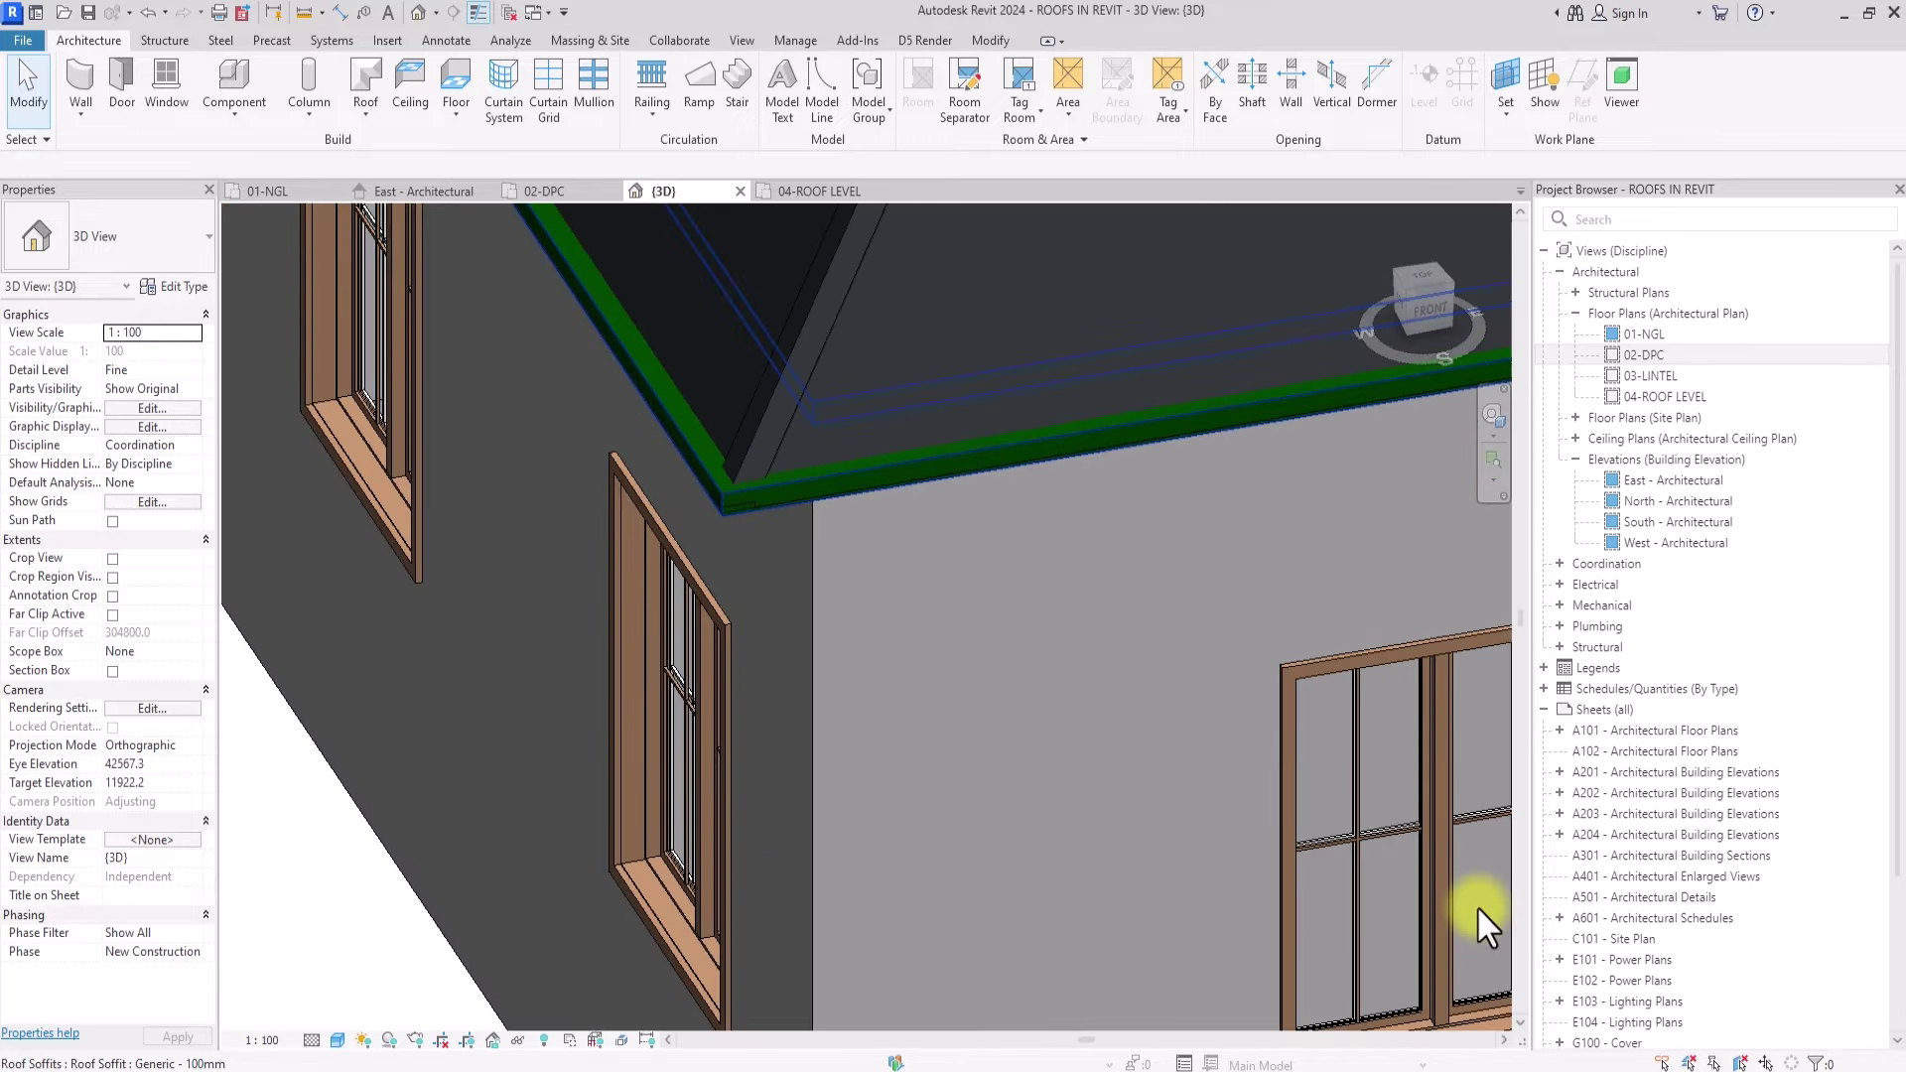
scroll(798, 474, "up", 3)
left_click(798, 490)
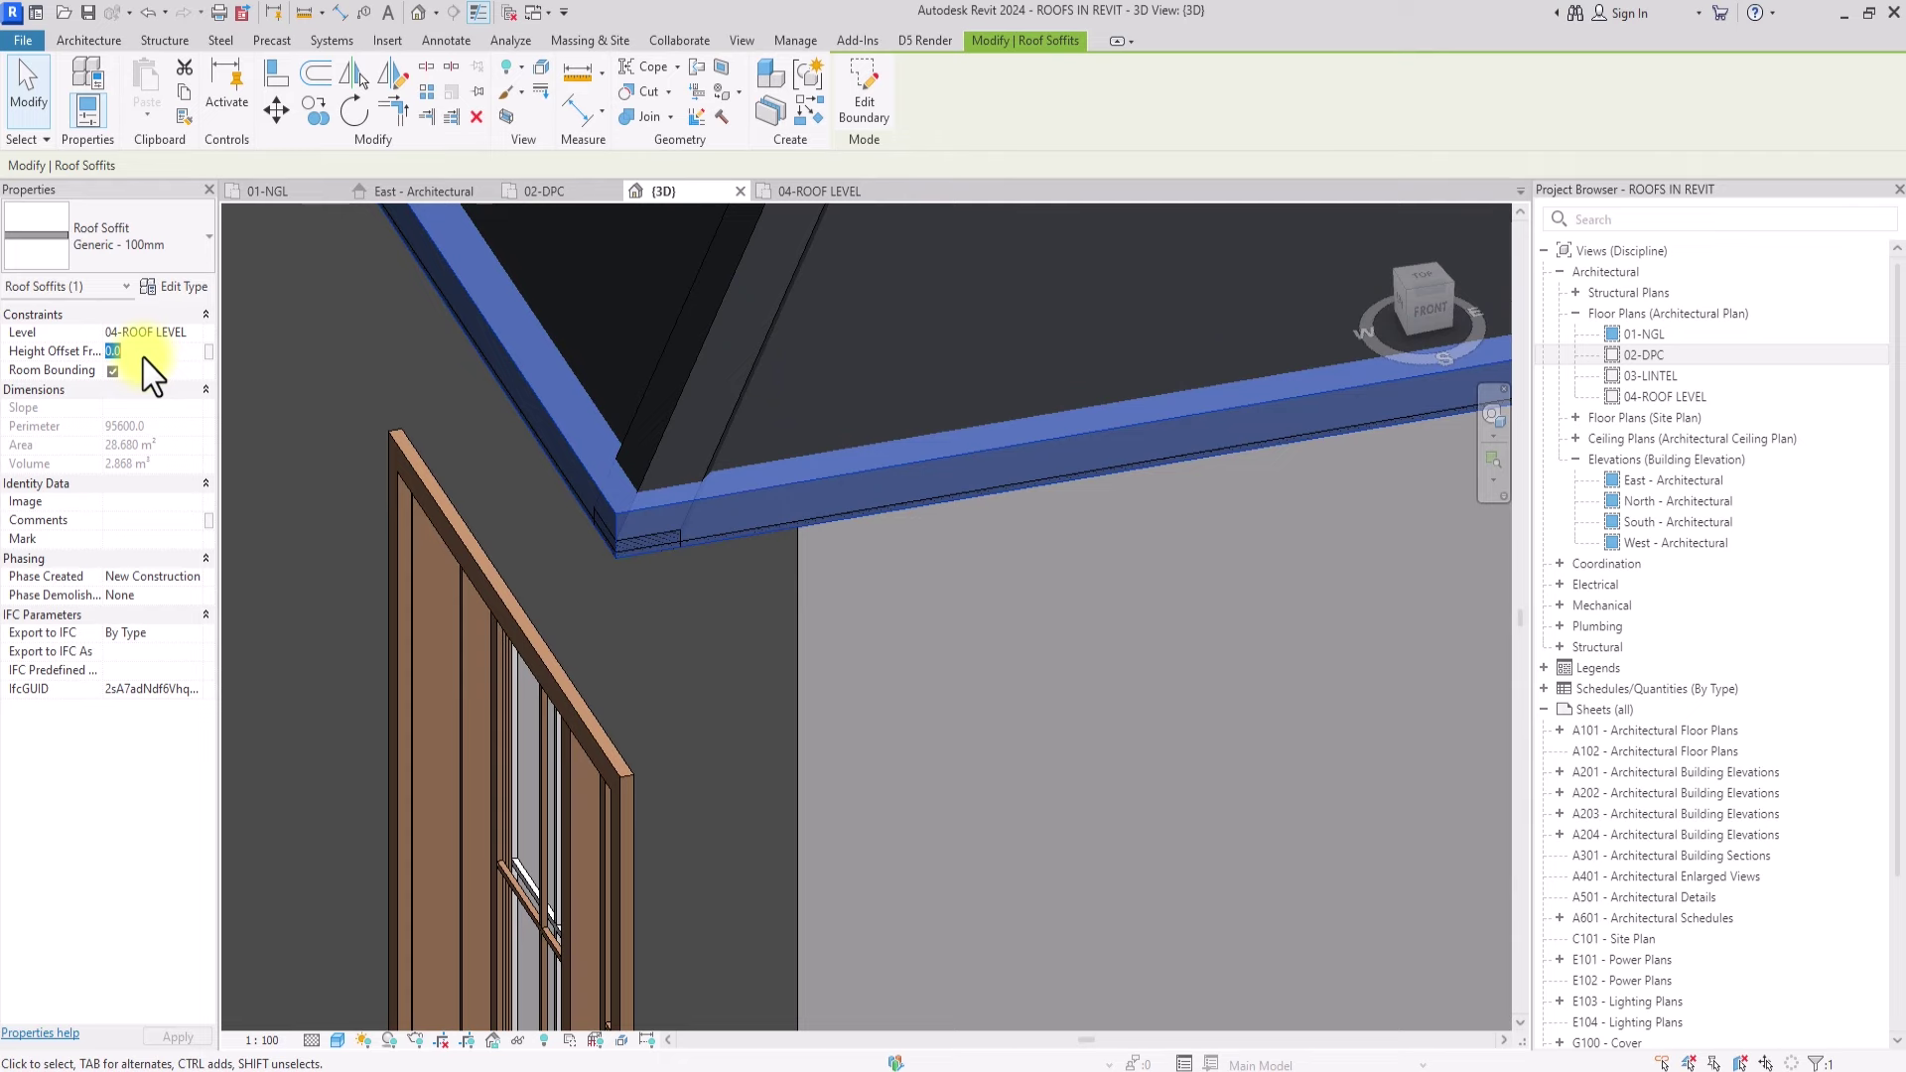
key("Escape")
scroll(639, 683, "down", 2)
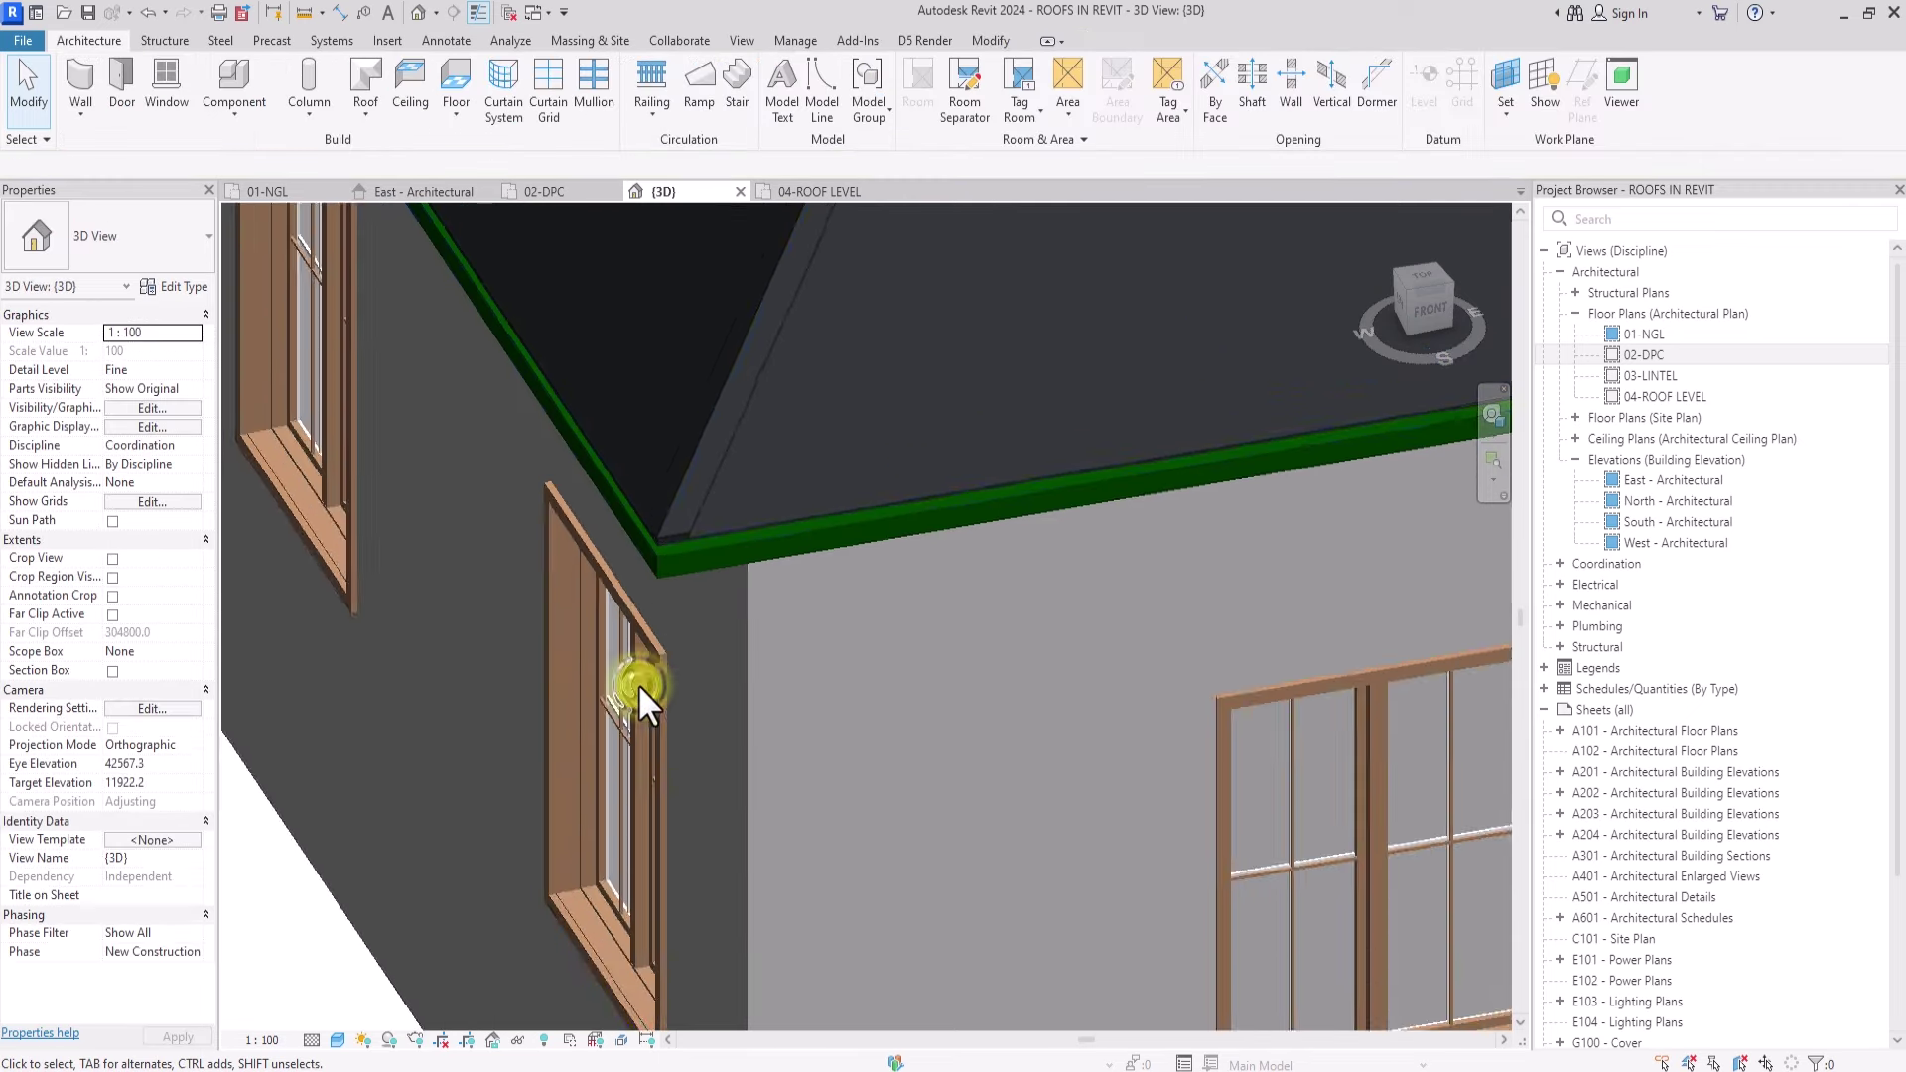
scroll(640, 683, "down", 2)
left_click(657, 574)
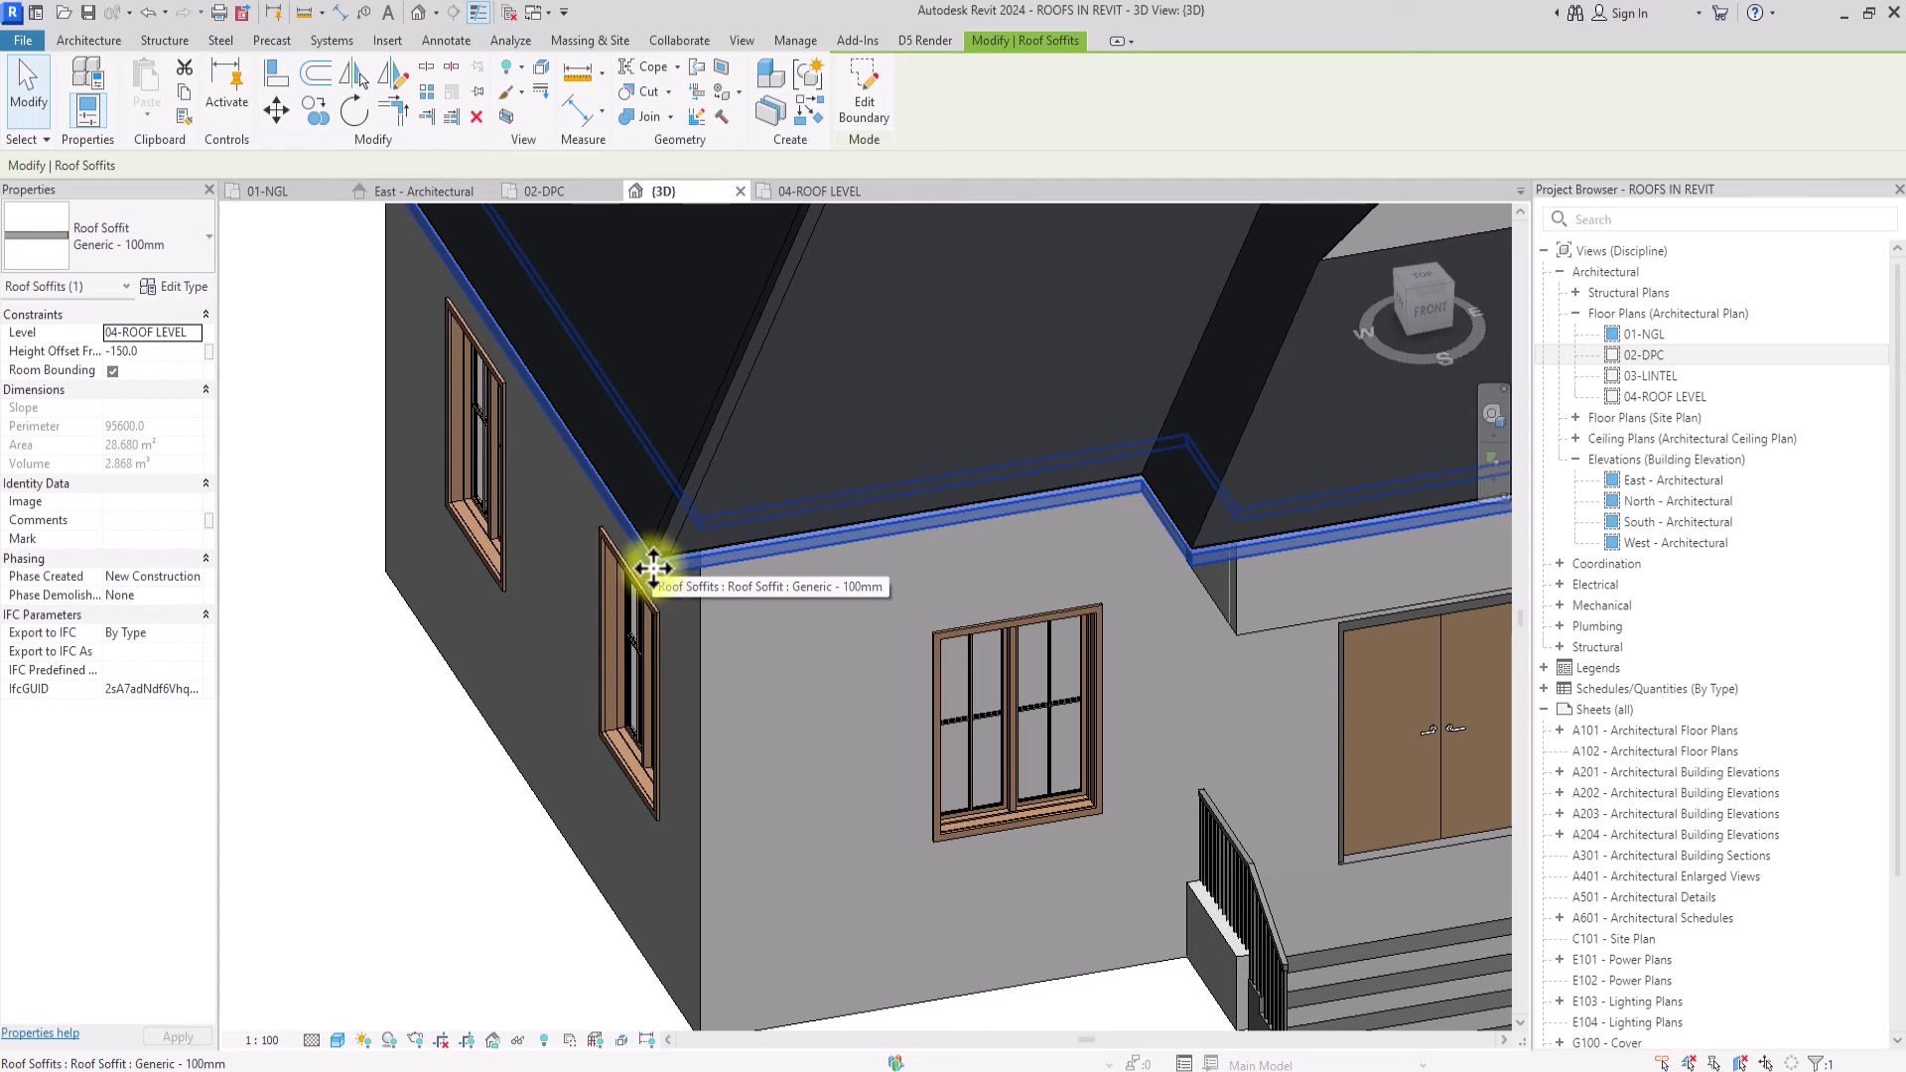
key("Escape")
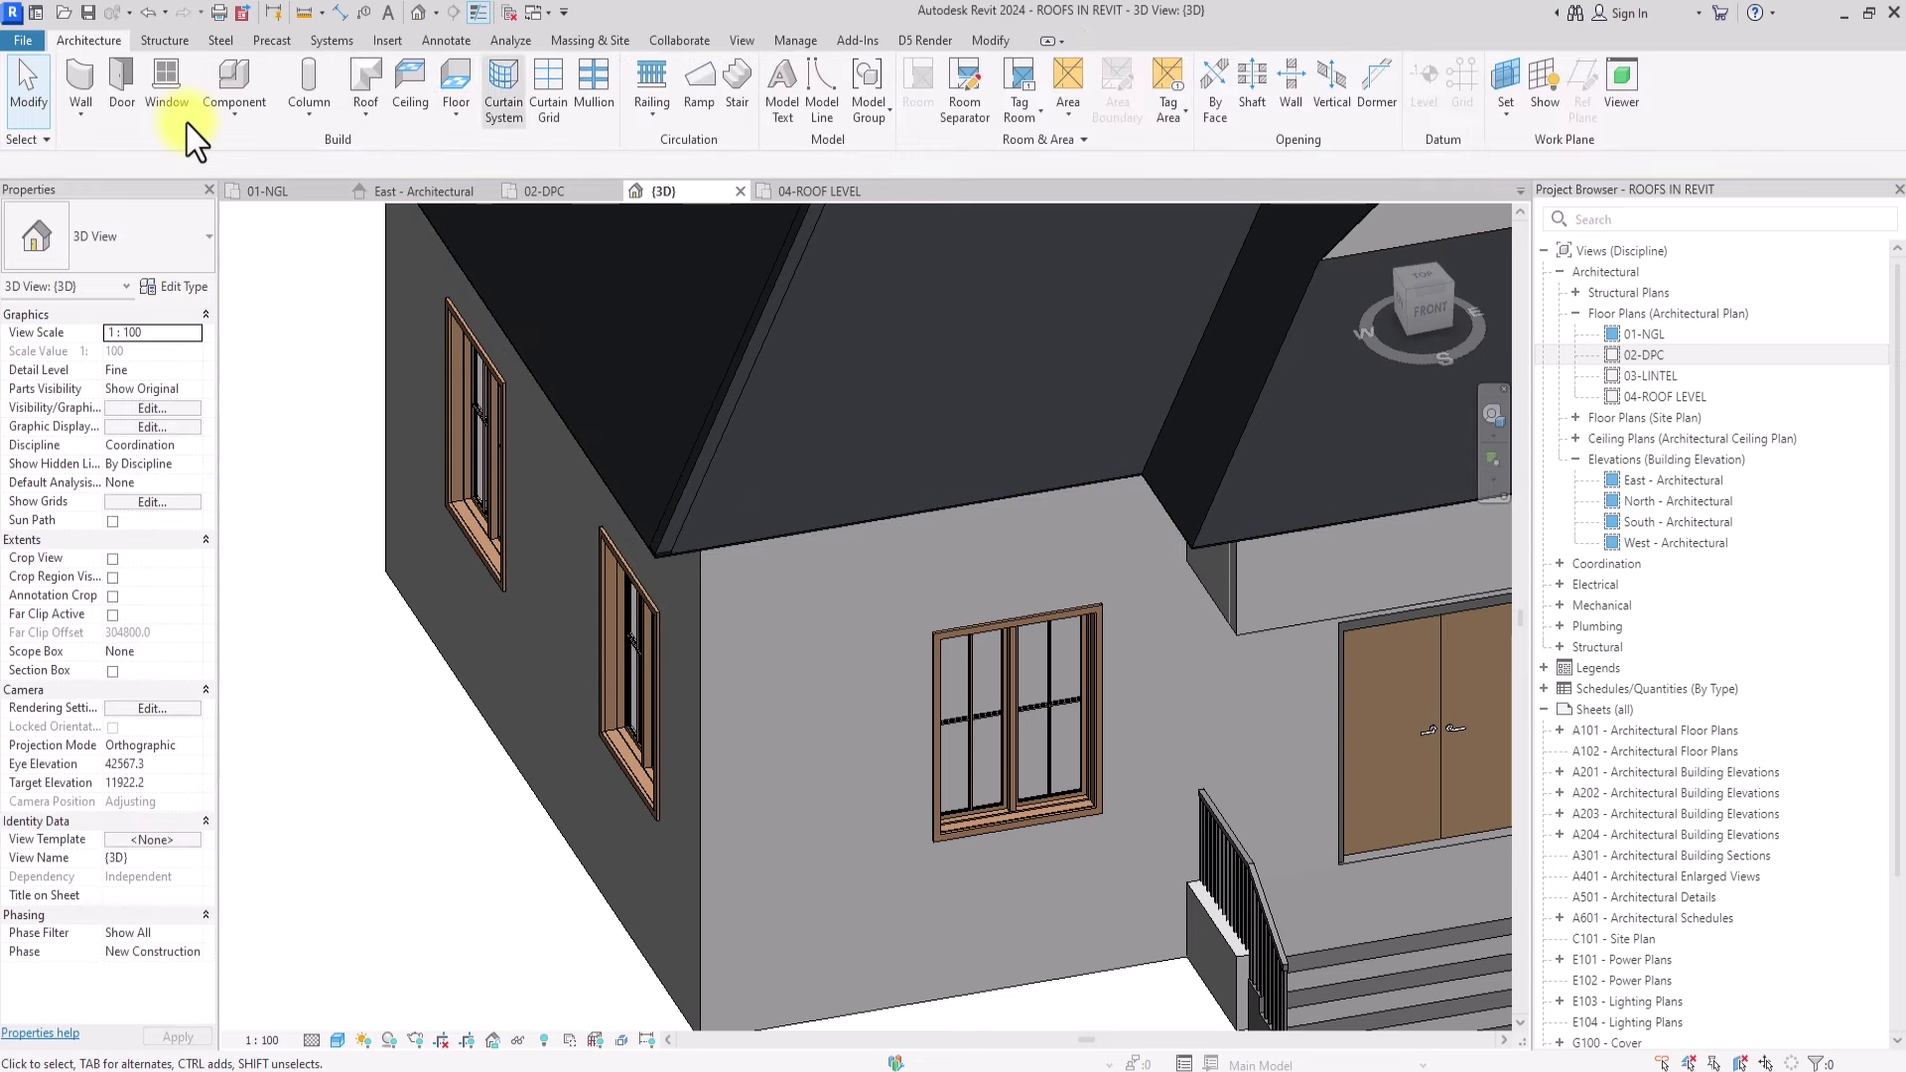
Step: Start a roof gutter with the Gutter - Bevel 125 x 125mm type and check the profiles available in its type properties
left_click(371, 112)
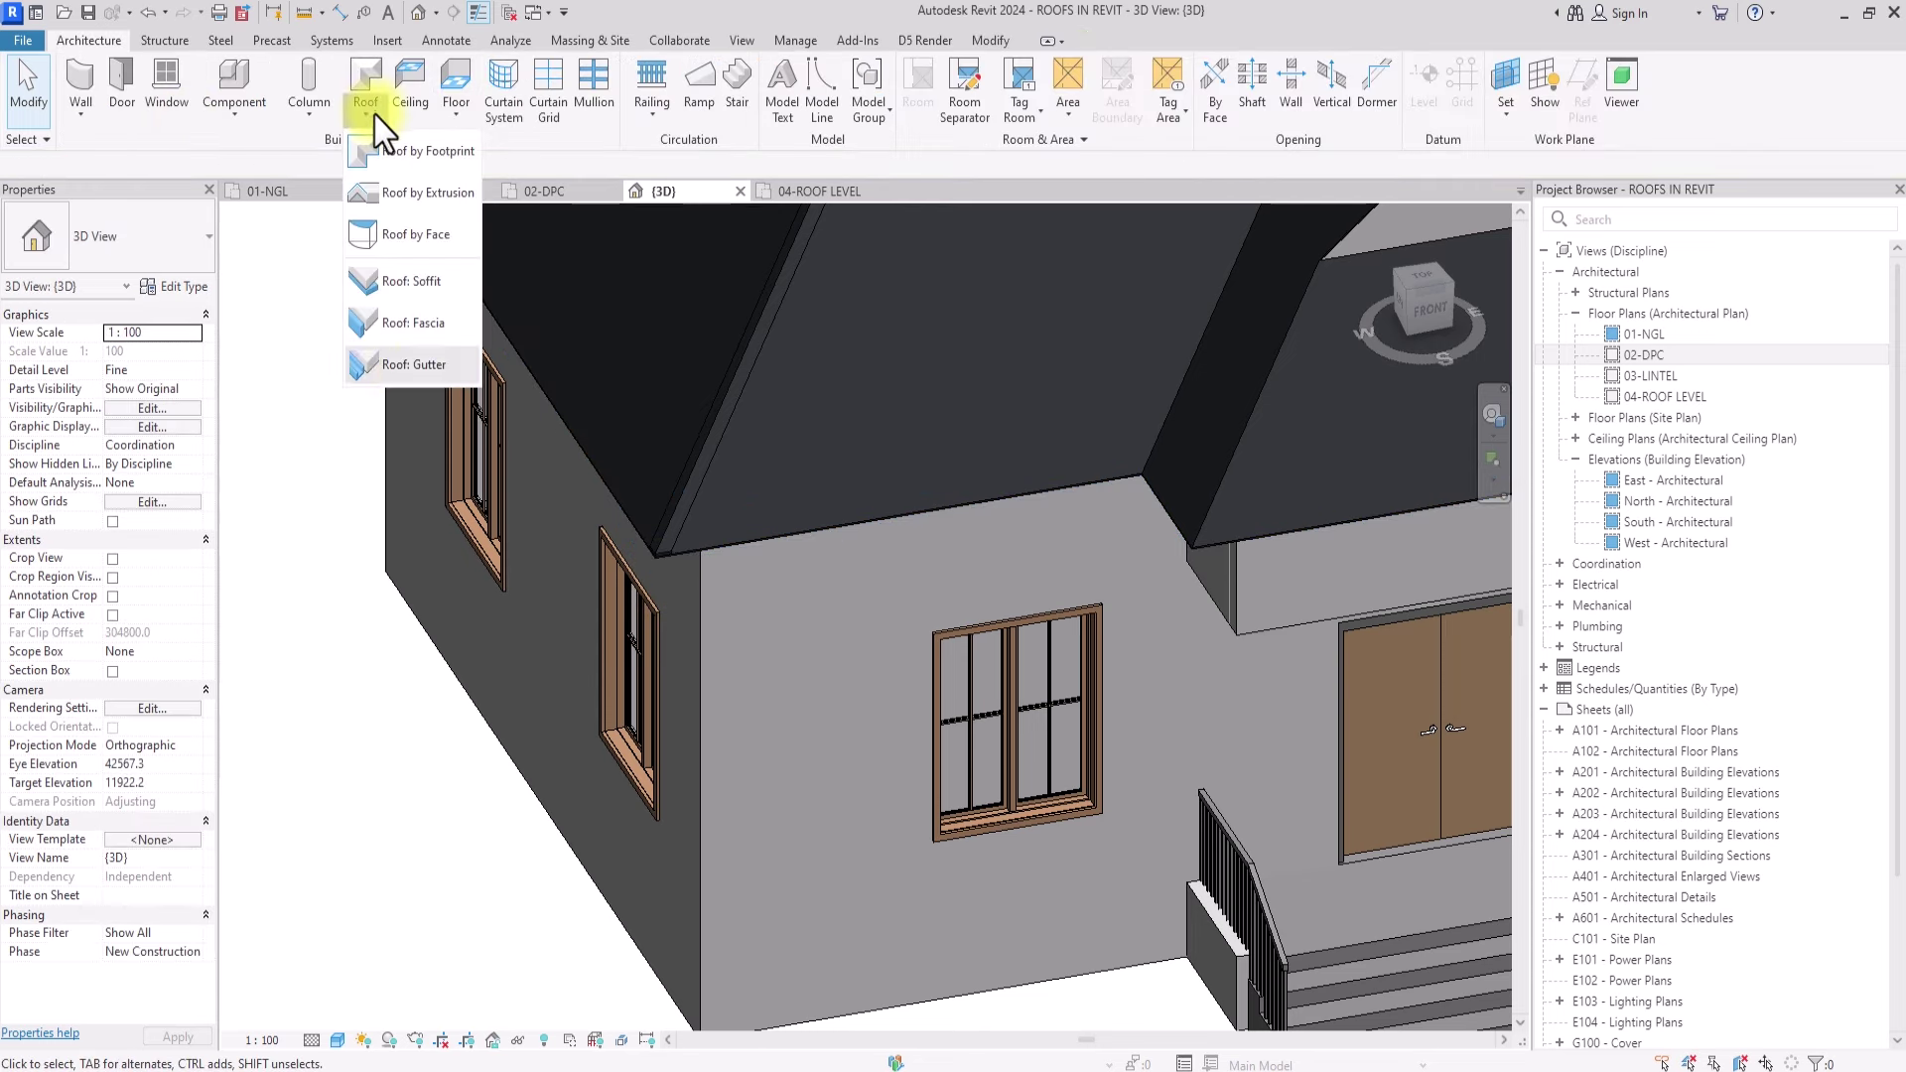
left_click(414, 364)
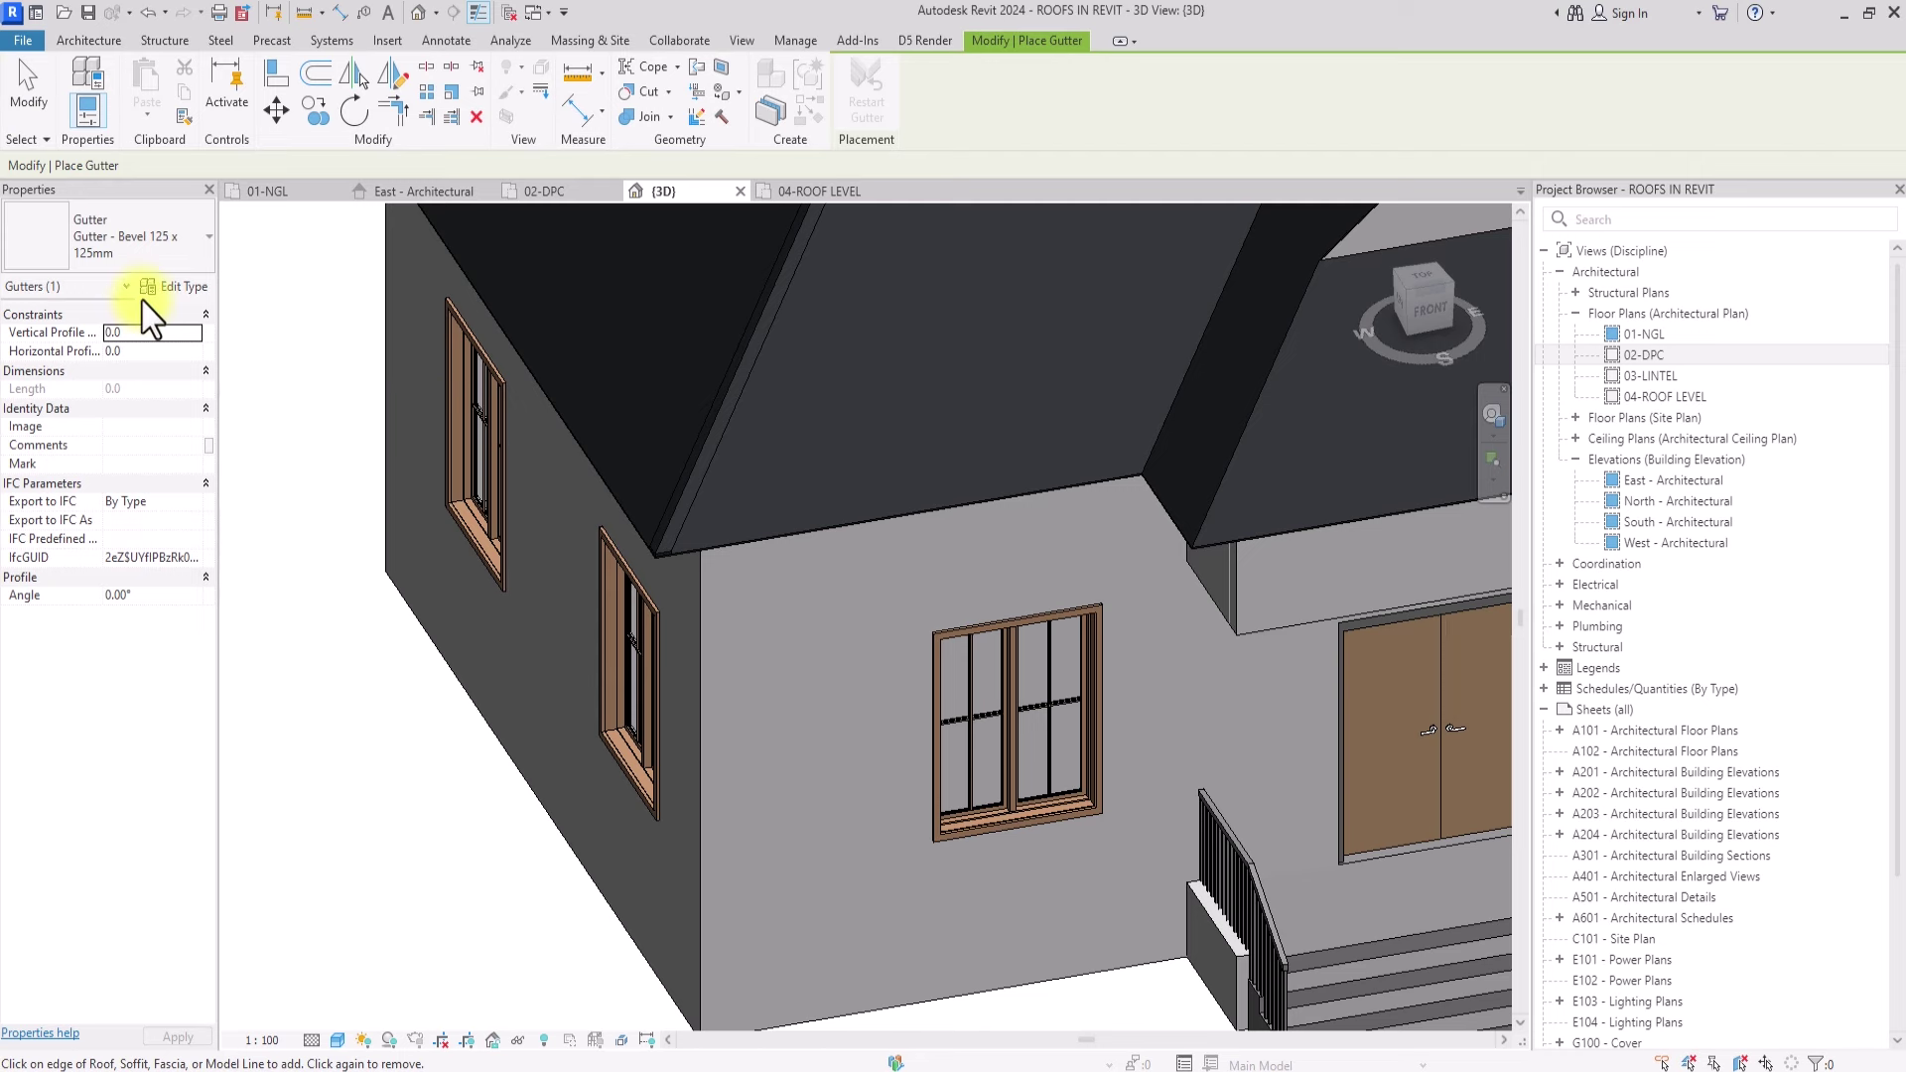
left_click(174, 287)
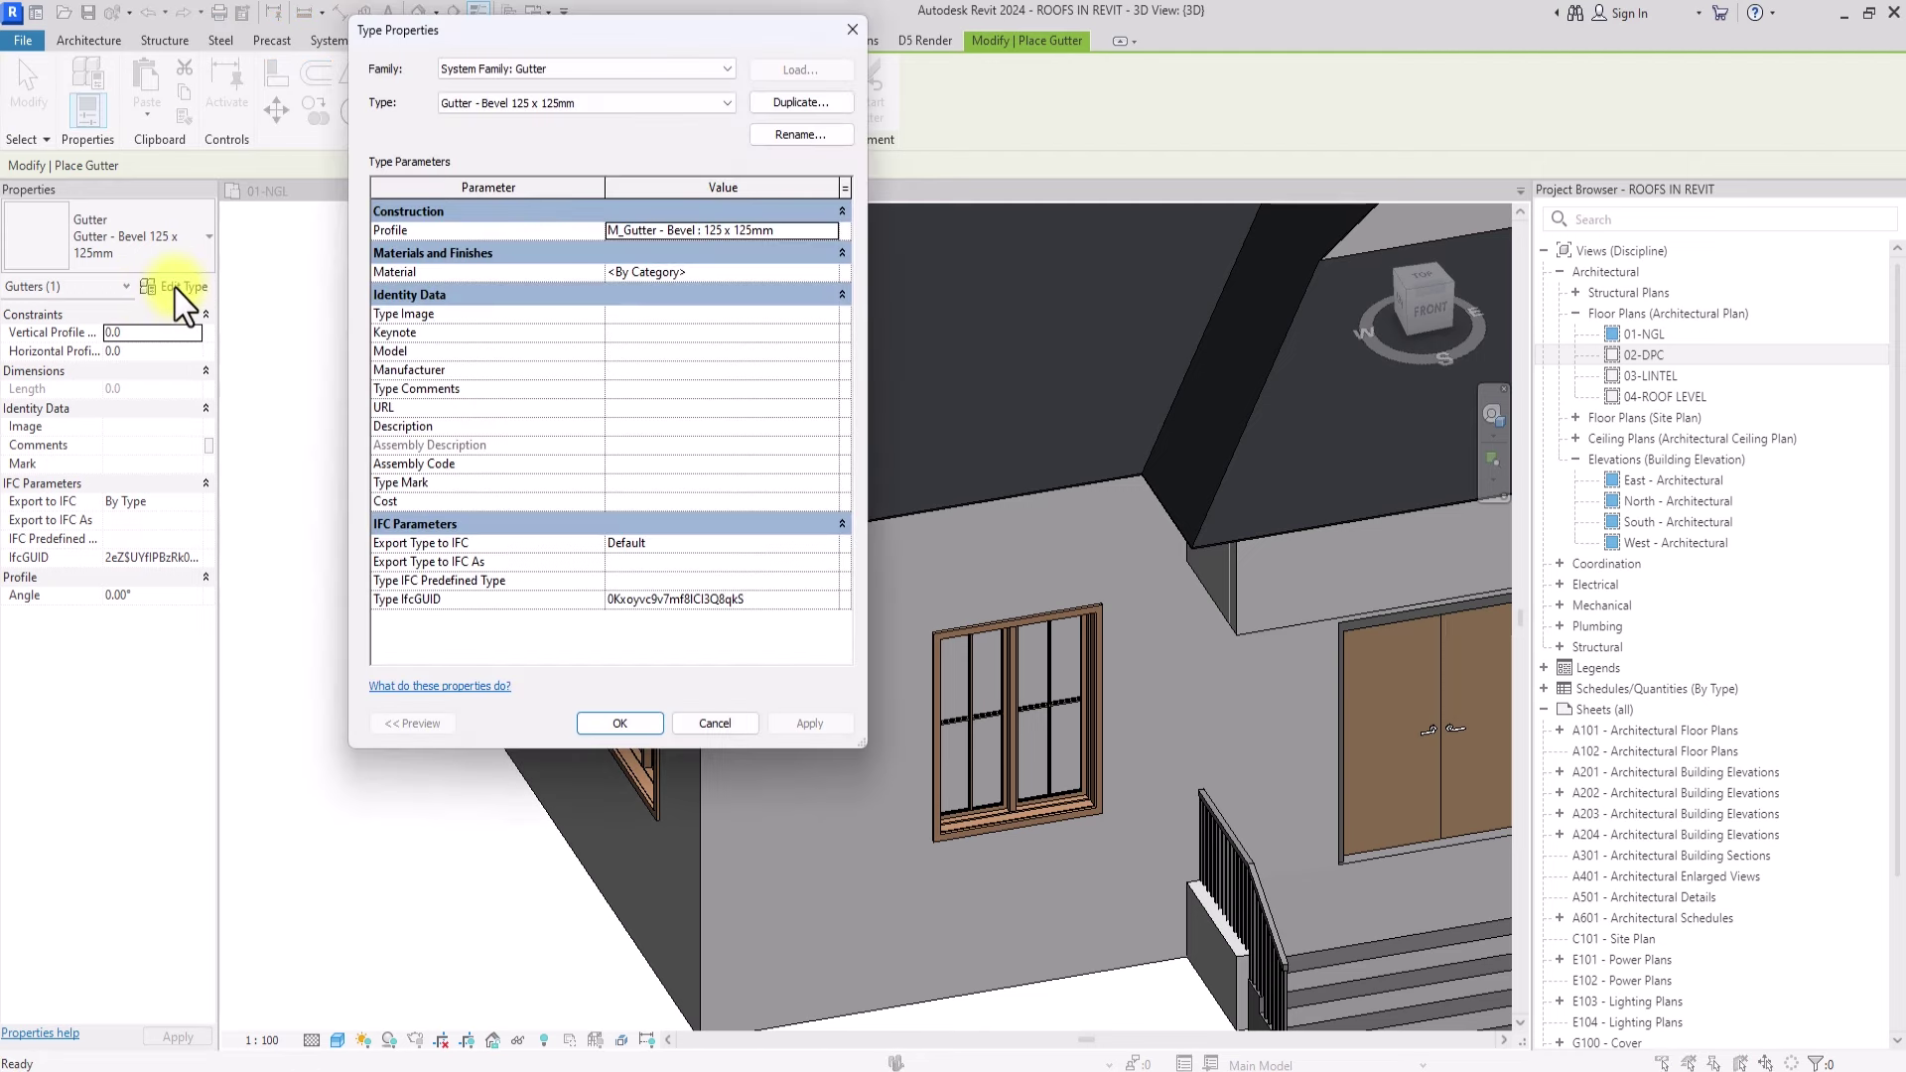
left_click(832, 231)
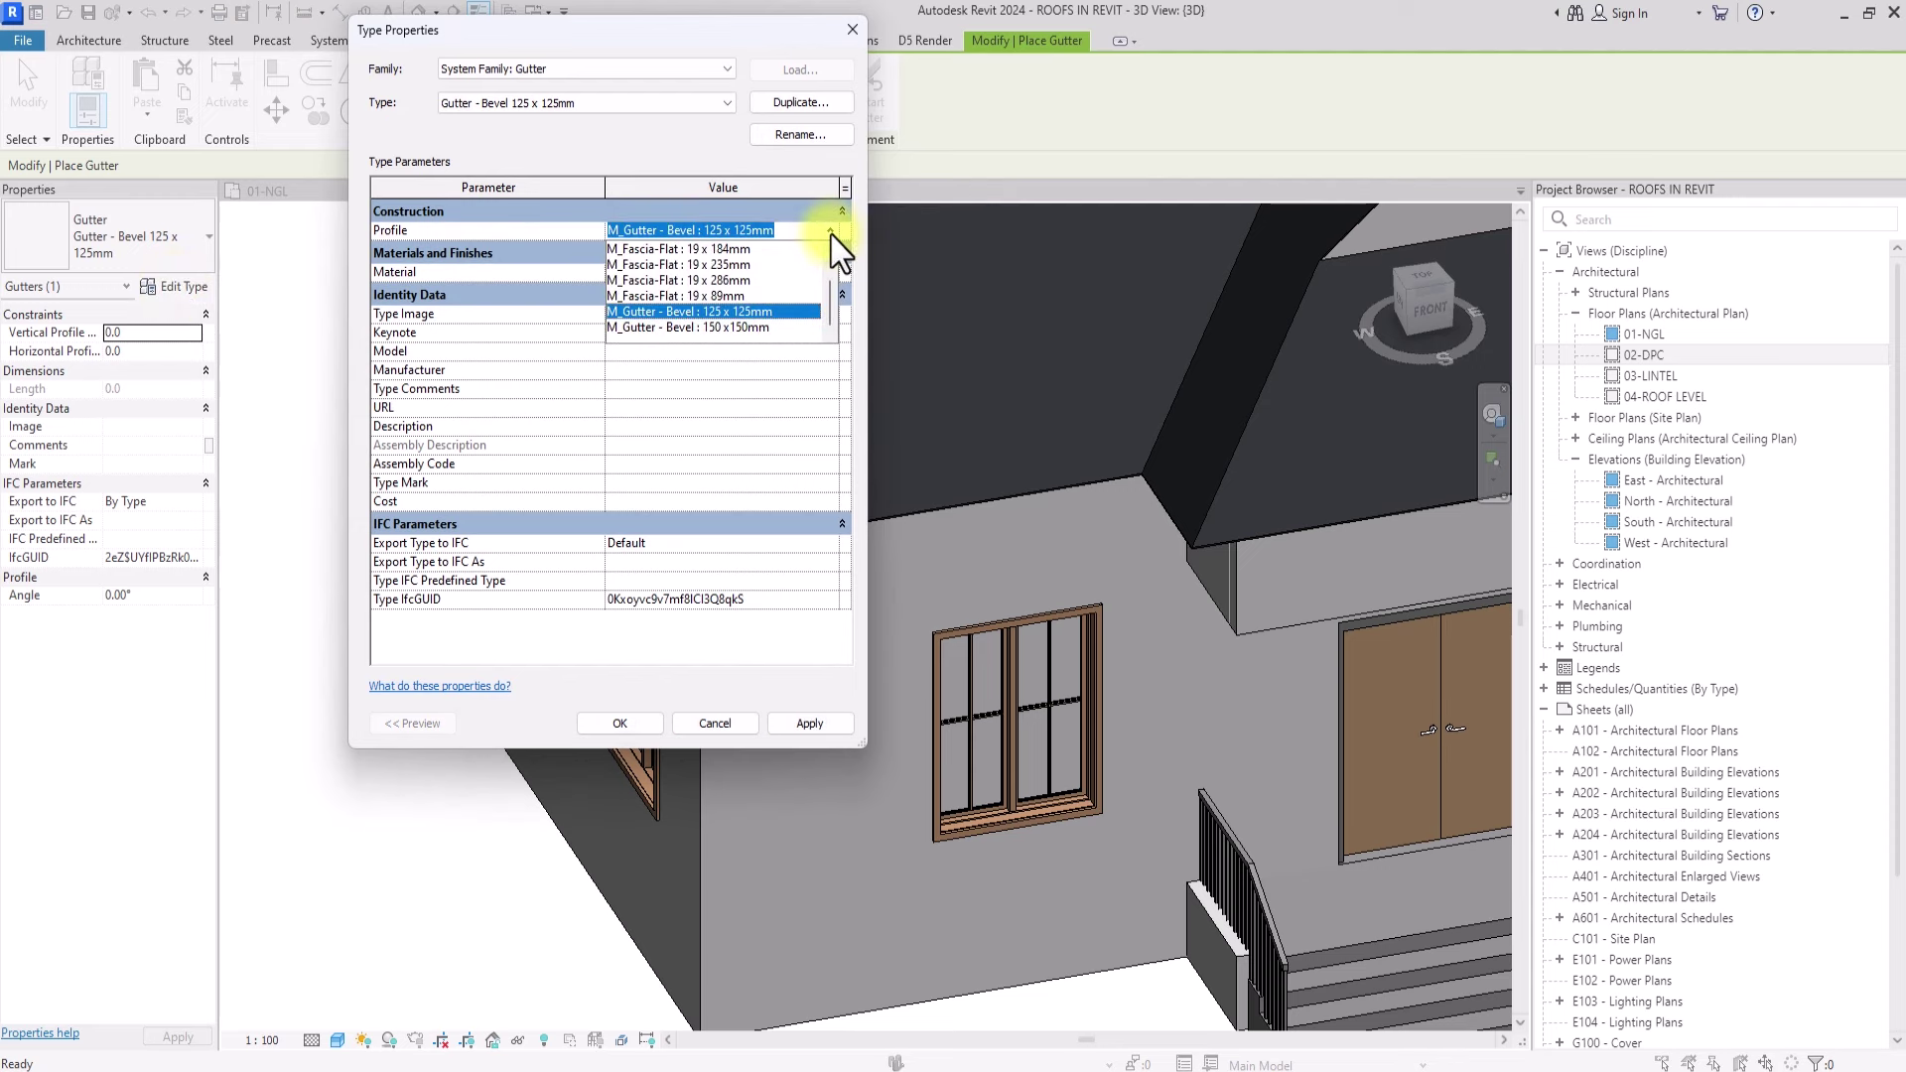
left_click(635, 725)
left_click(629, 724)
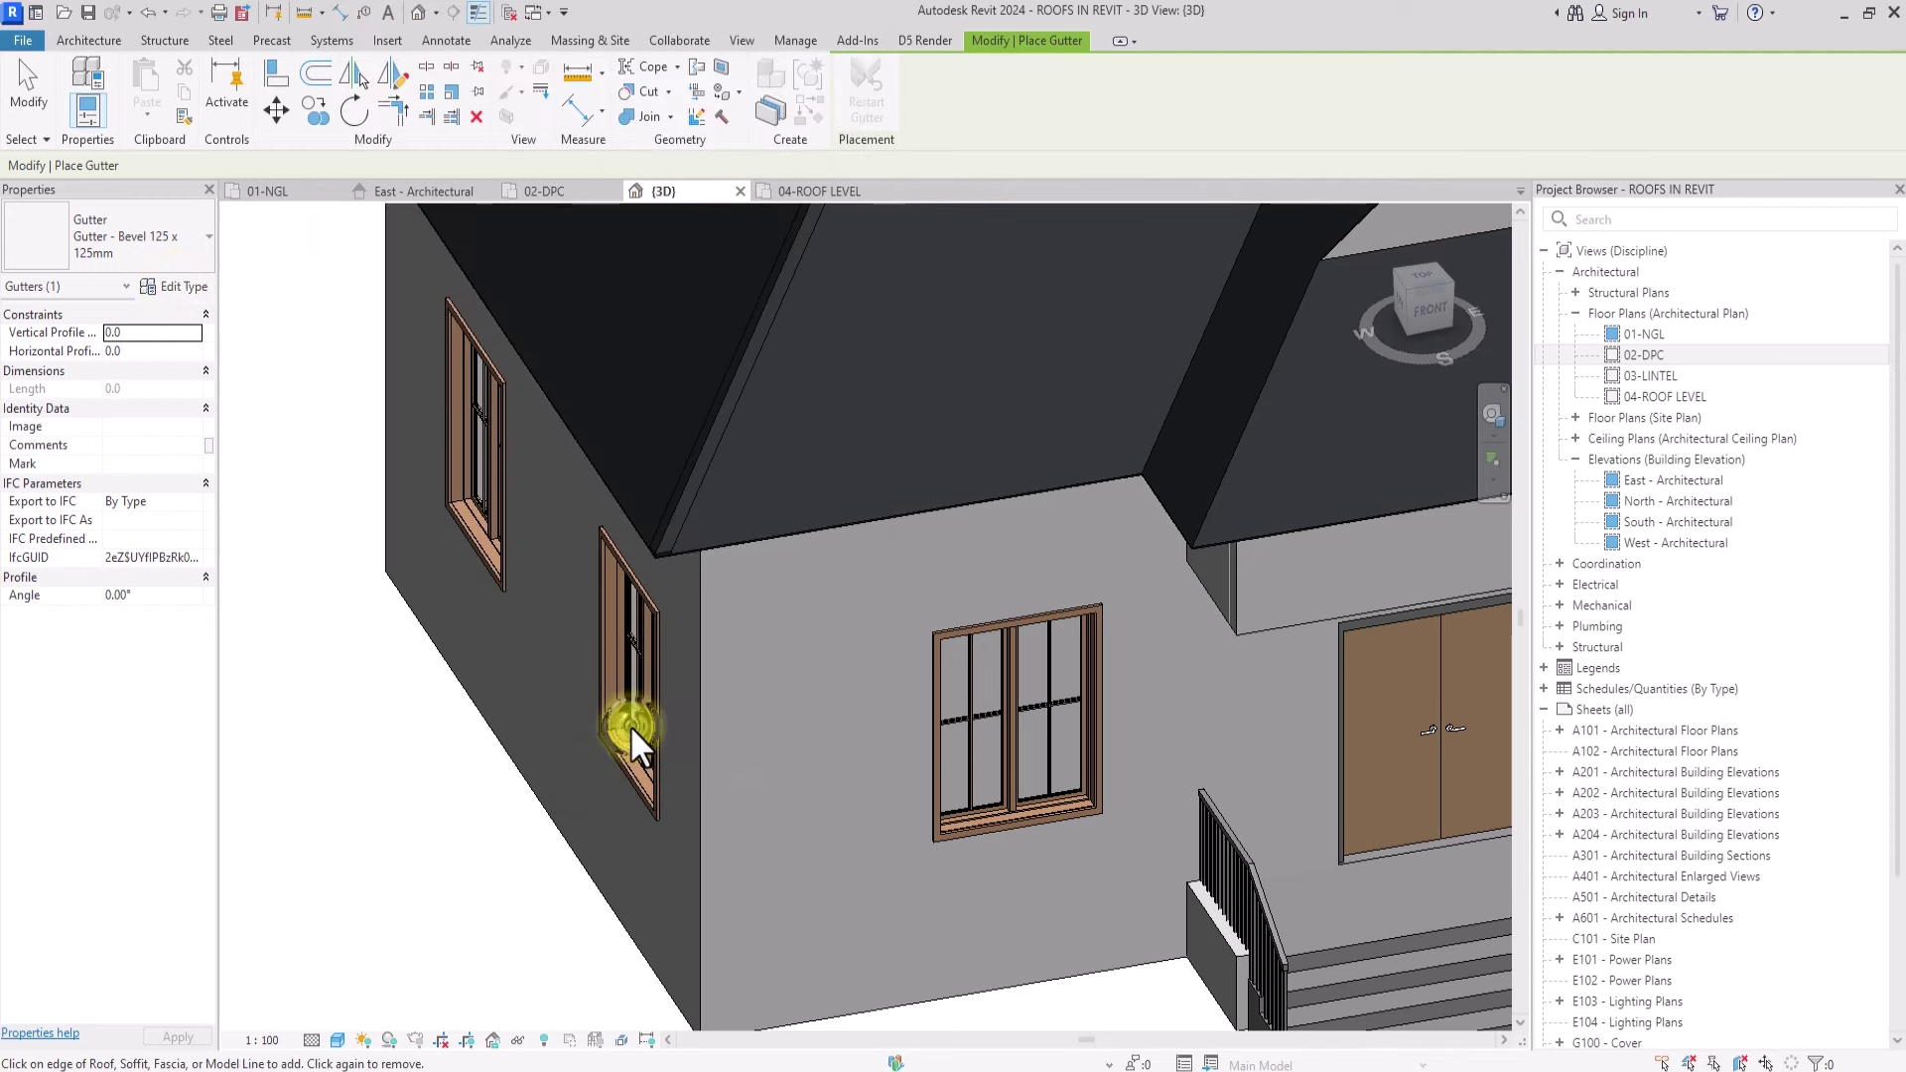
Step: Place the gutter along the hip roof's left and front eave edges, including the entrance projection, and end the placement
scroll(629, 725, "up", 6)
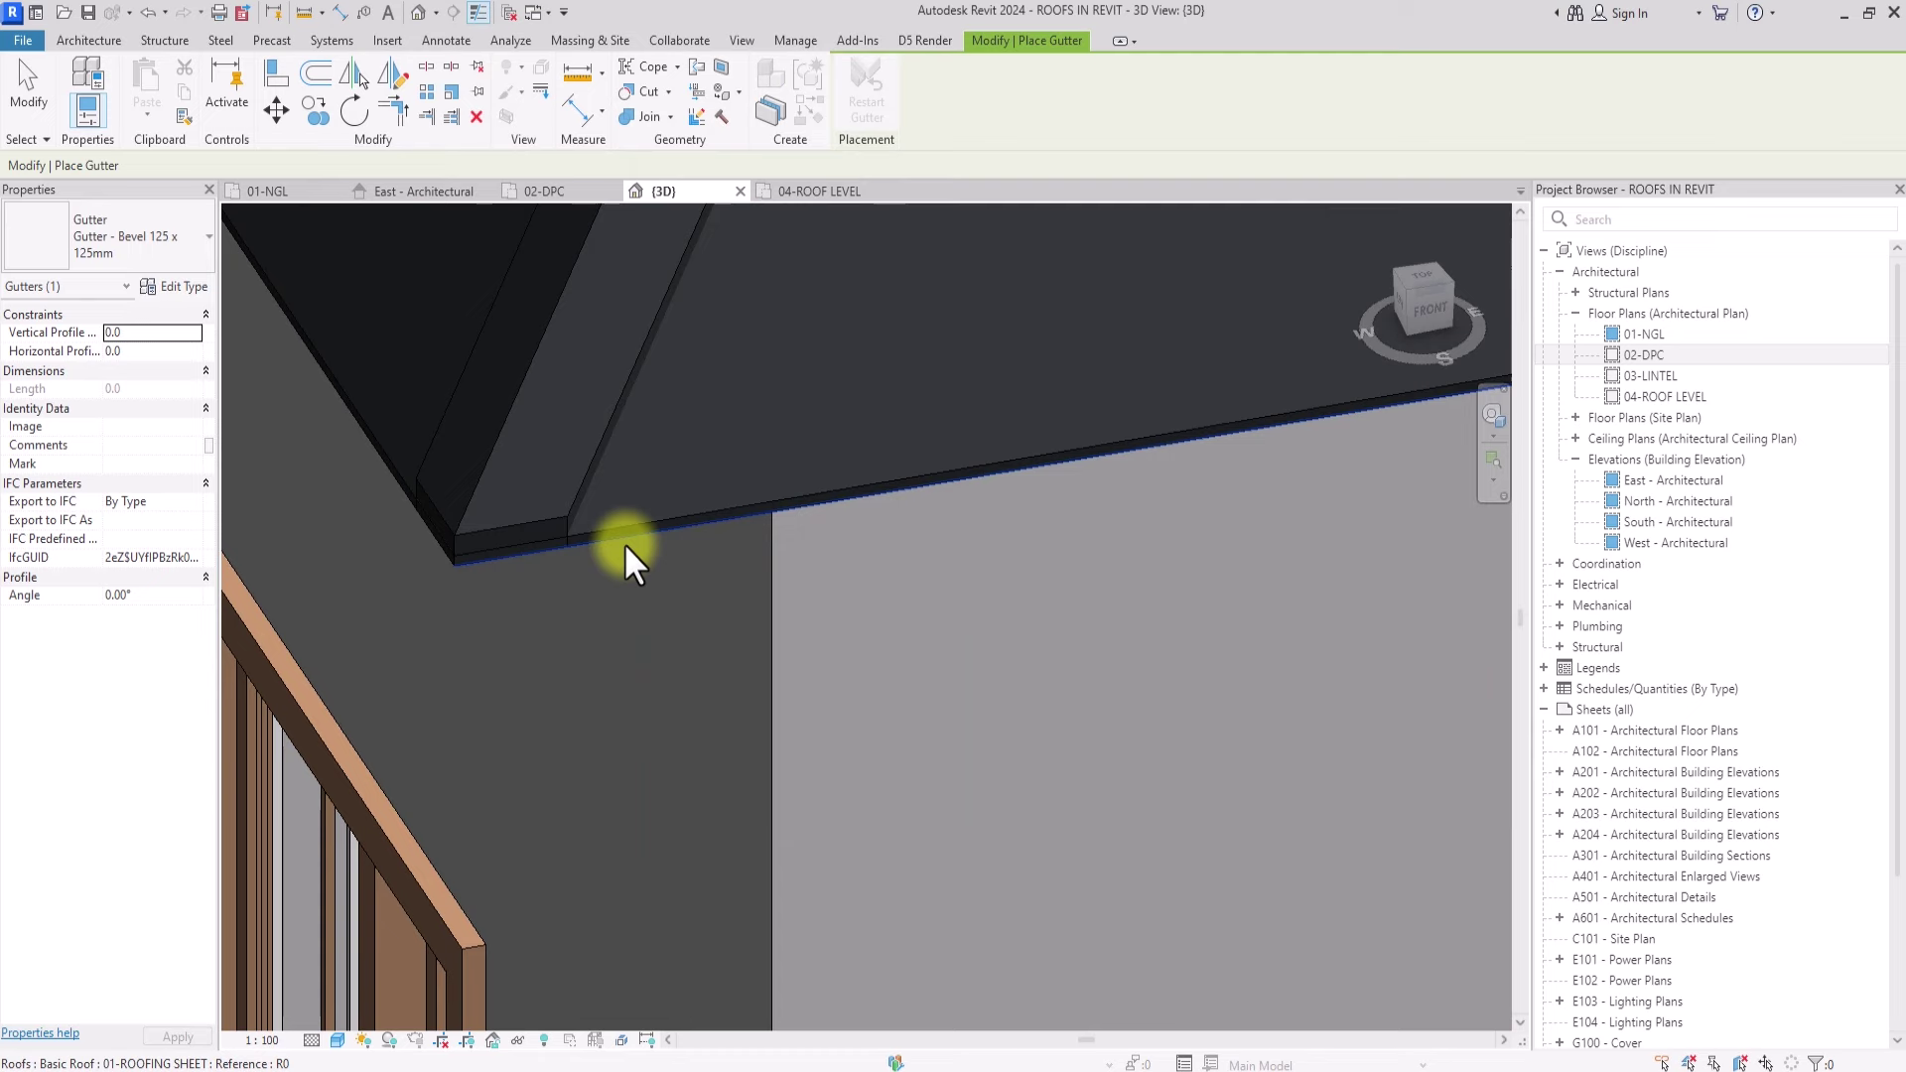
left_click(623, 544)
scroll(403, 550, "up", 2)
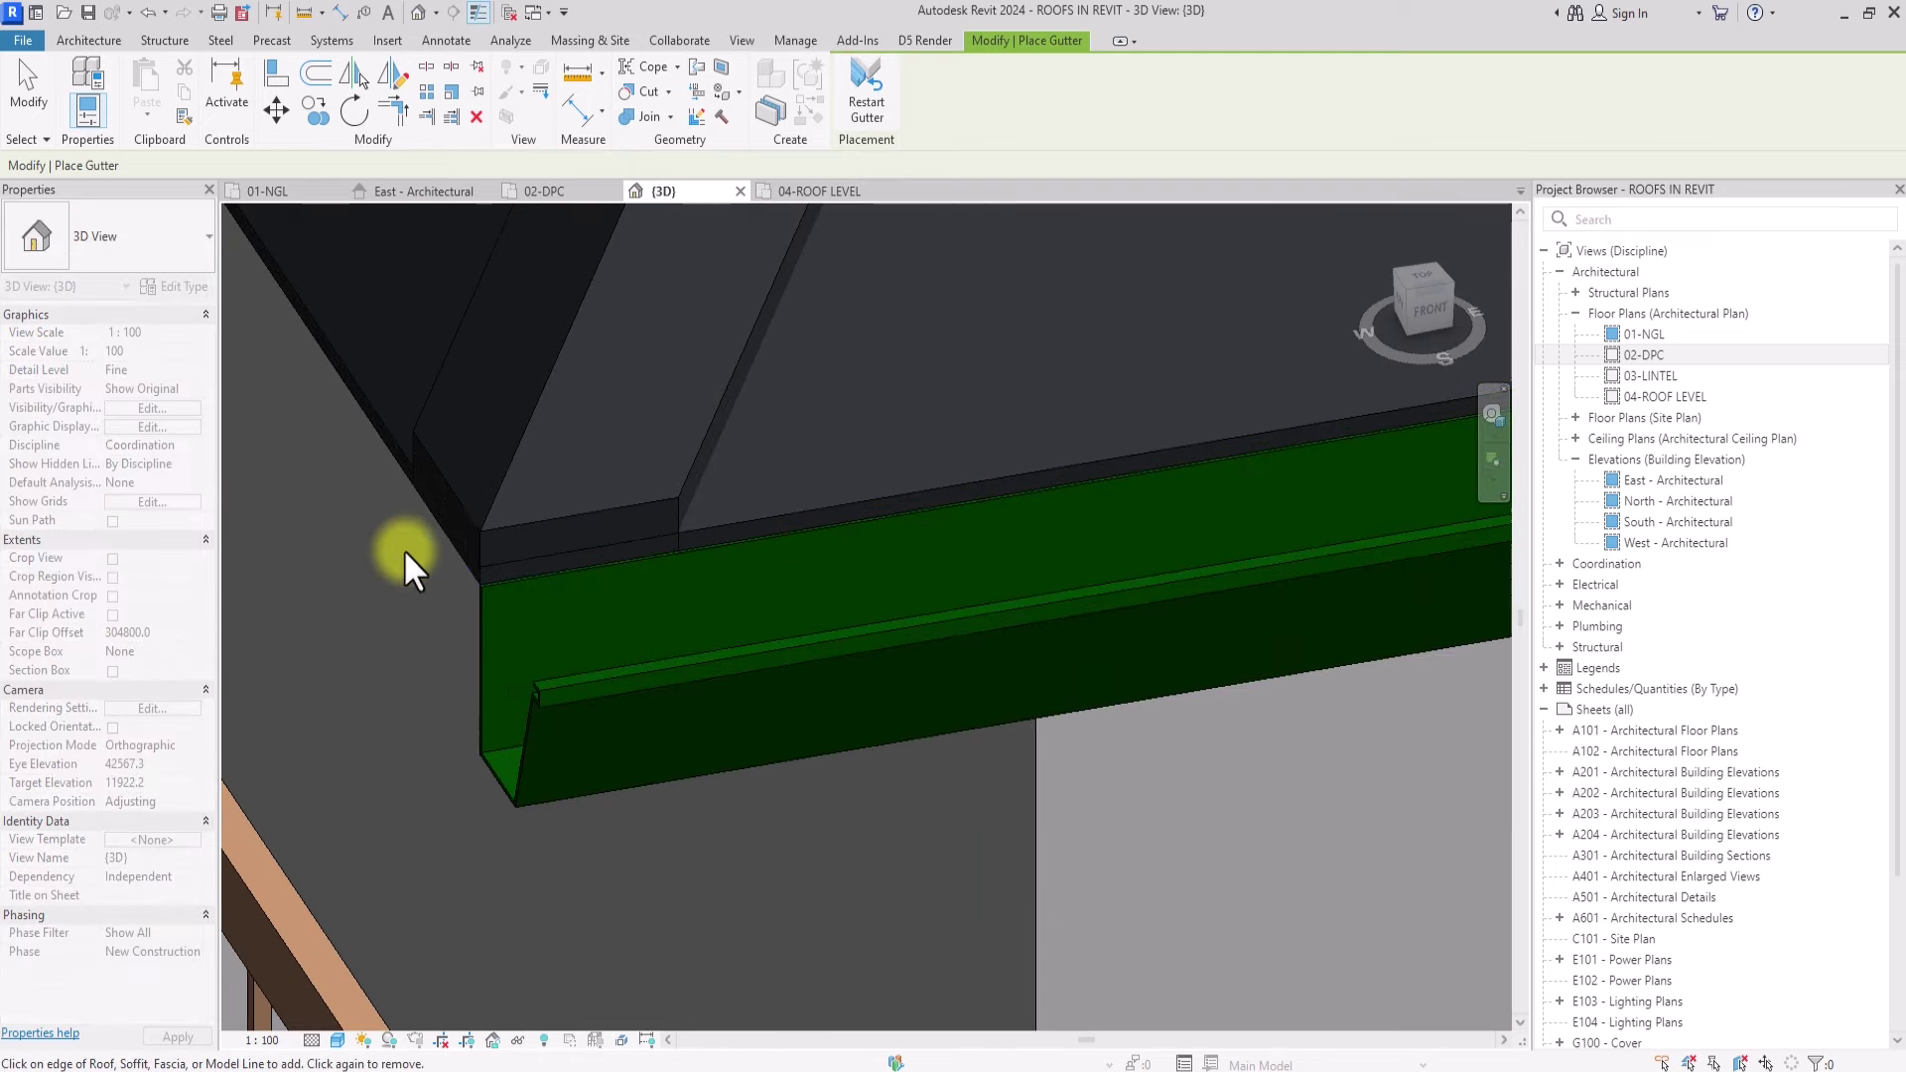
scroll(383, 447, "down", 6)
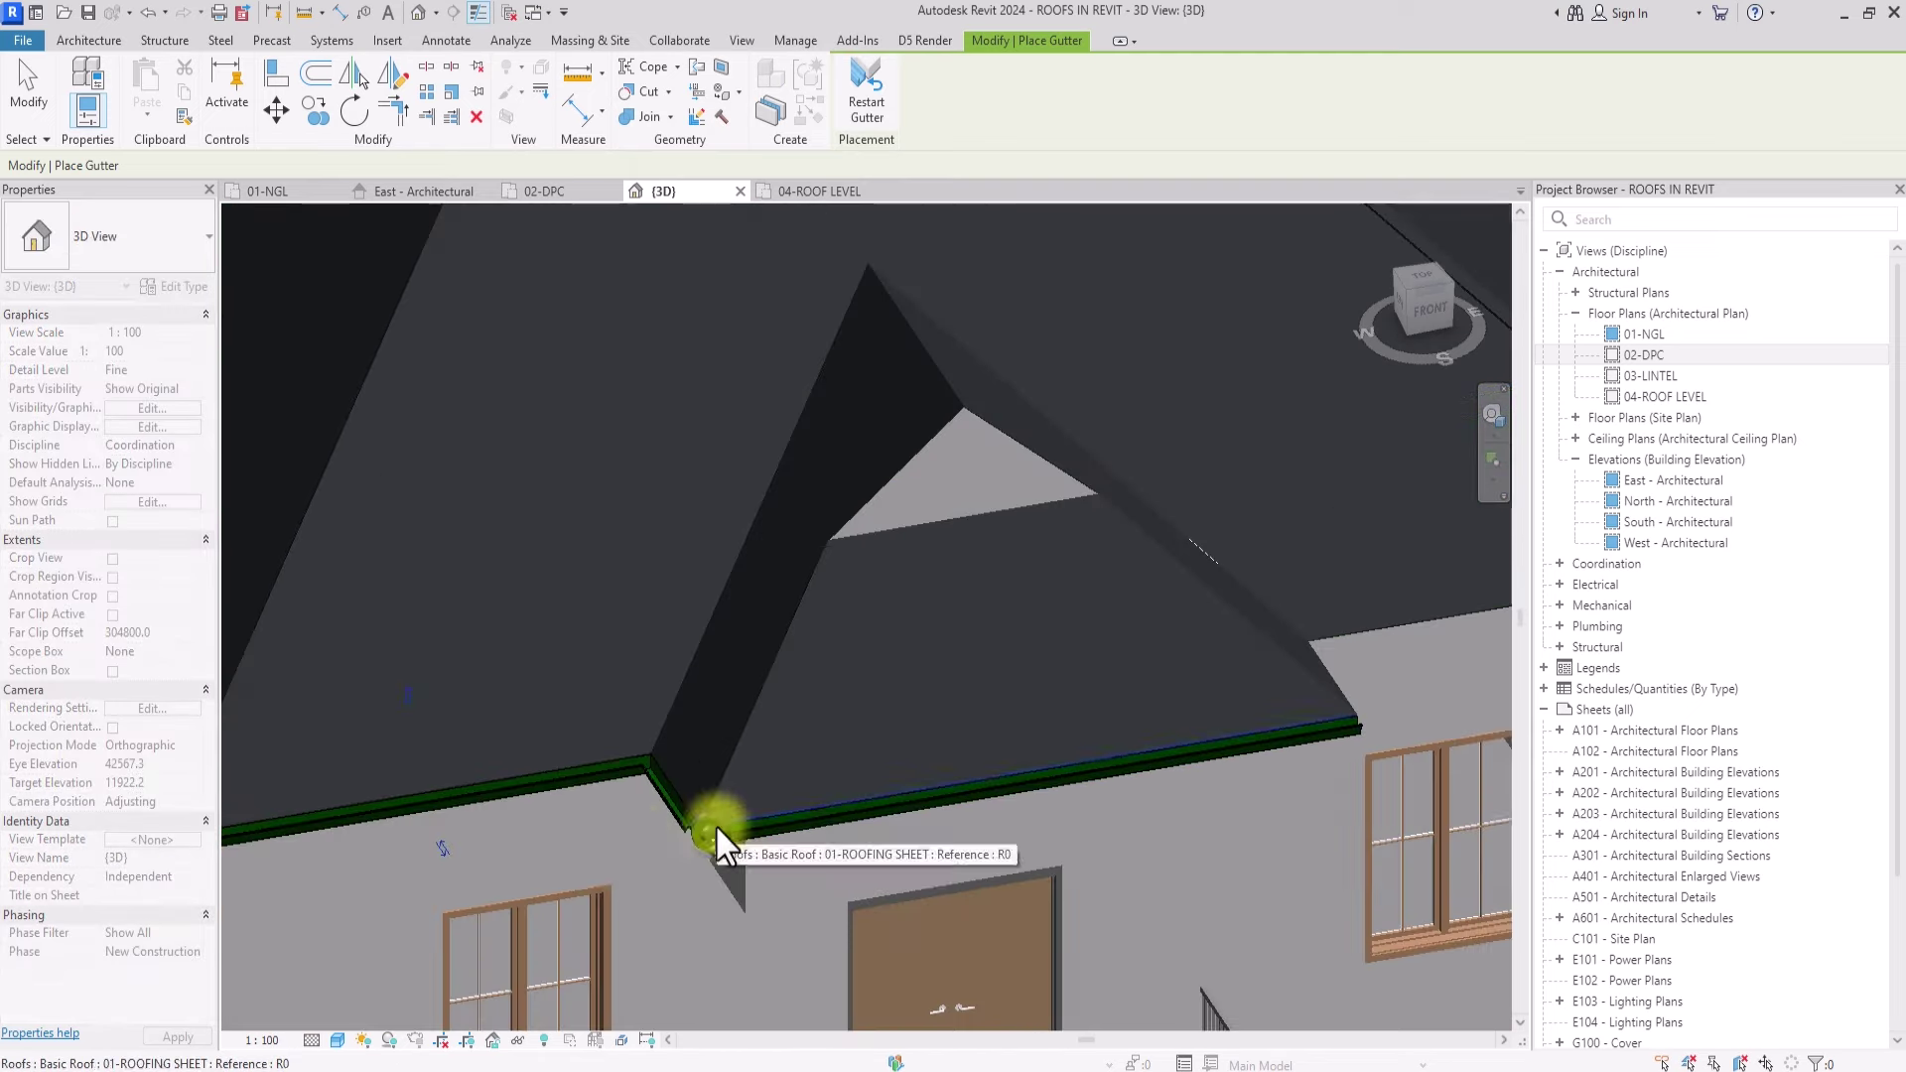
scroll(634, 837, "up", 4)
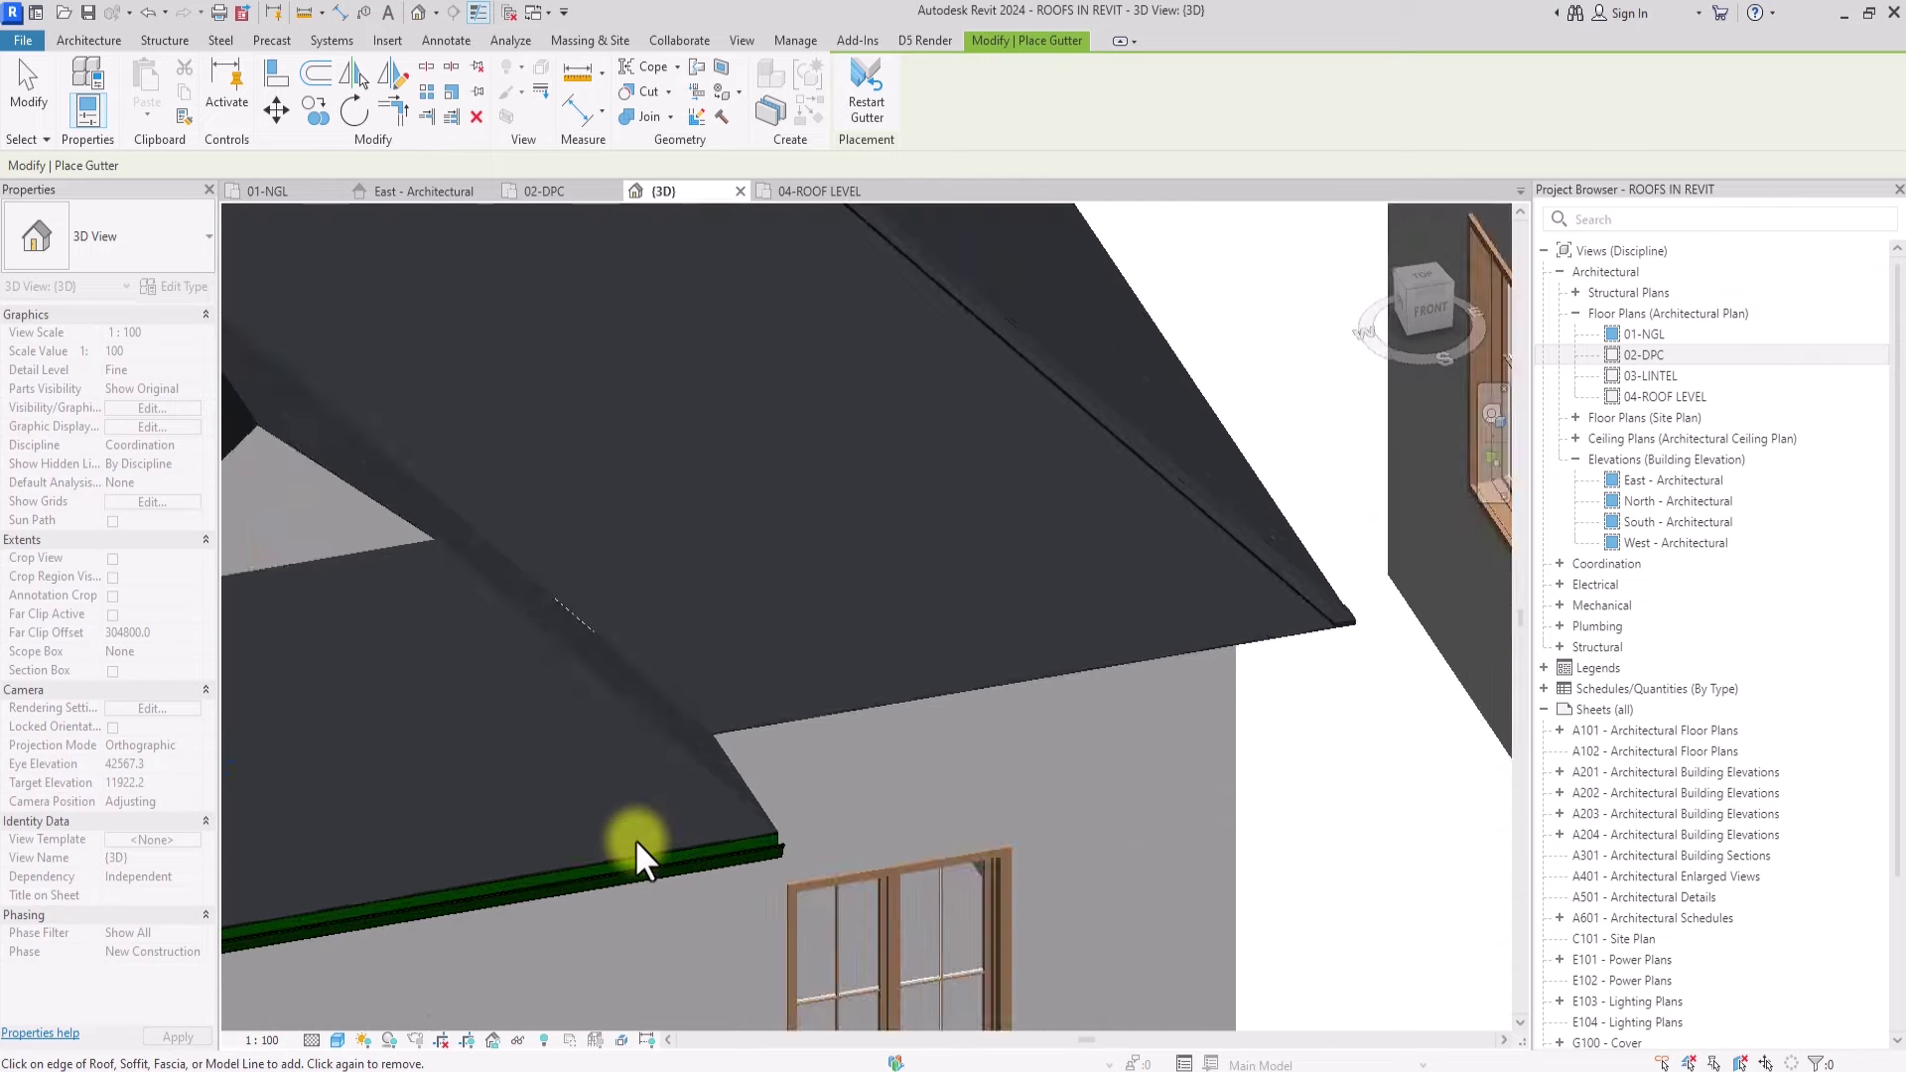
scroll(635, 838, "down", 3)
scroll(636, 838, "down", 3)
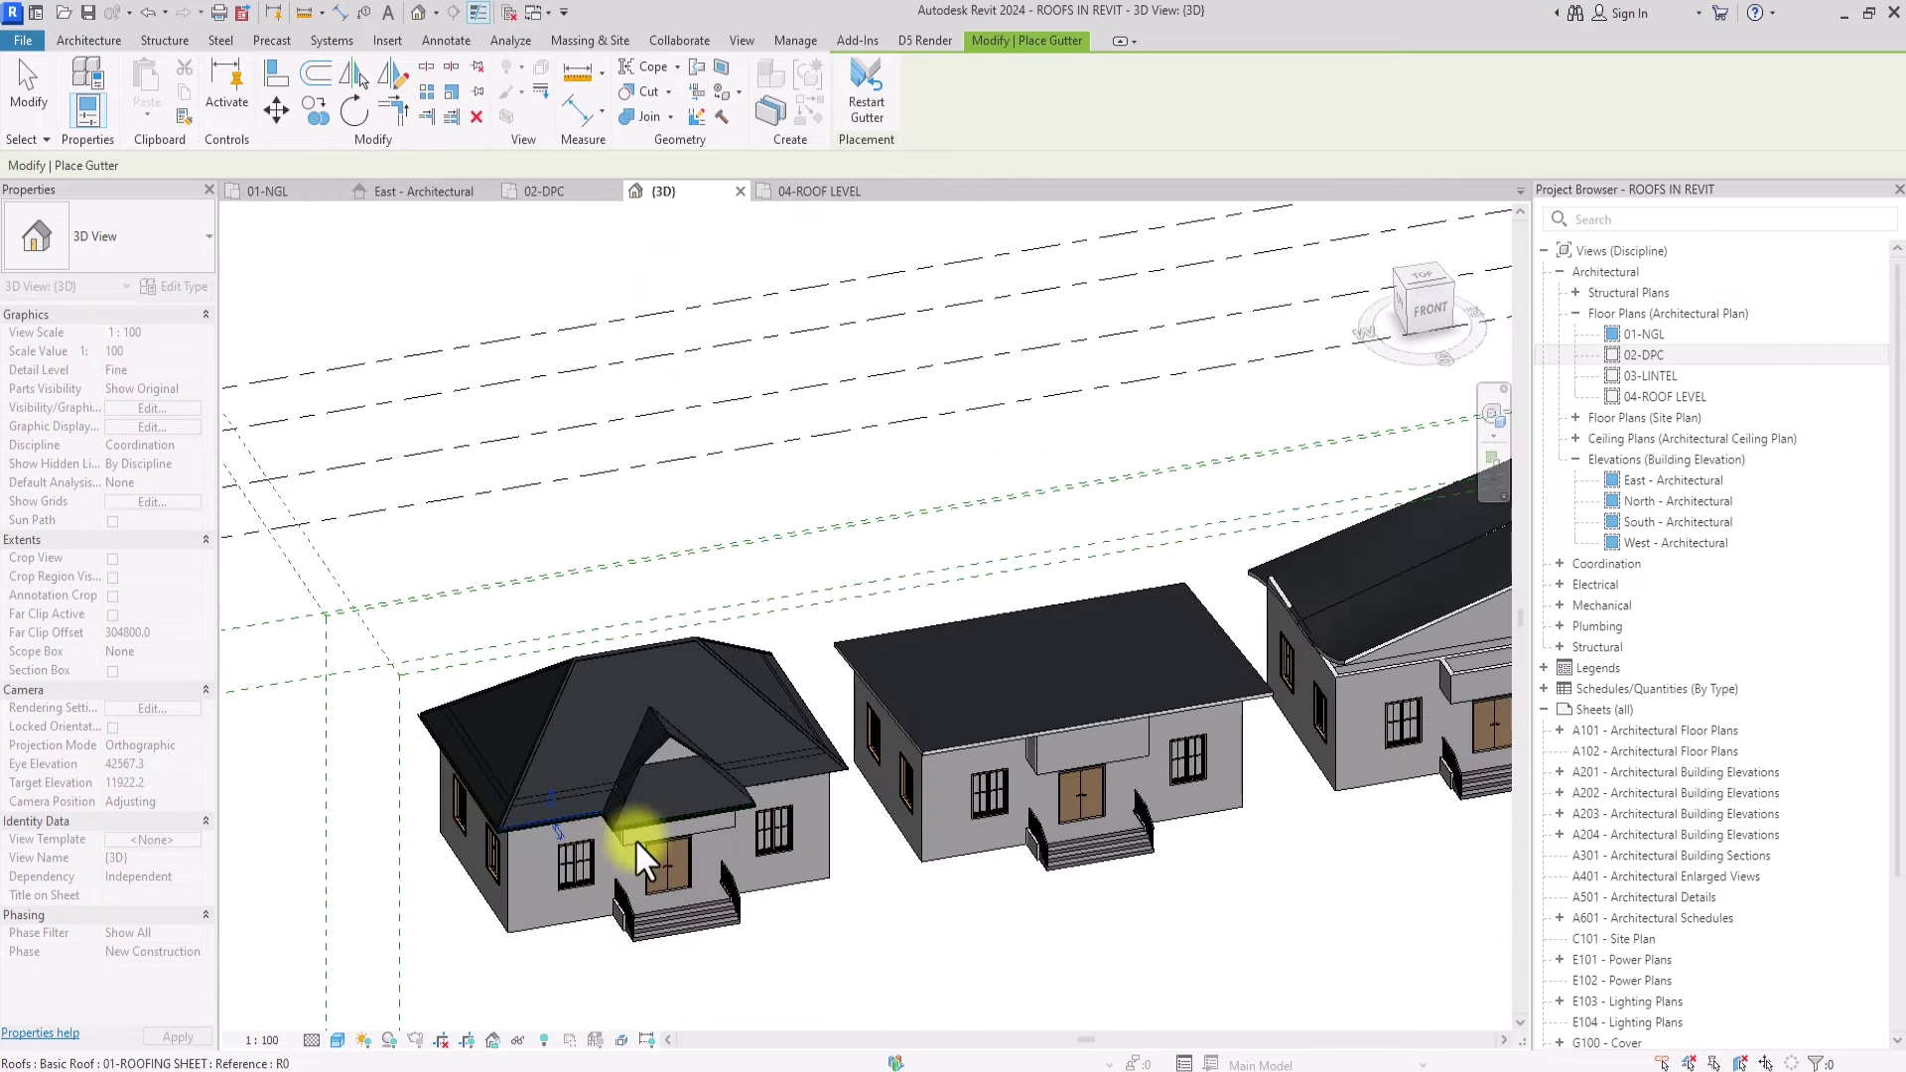
key("Escape")
key("Escape")
scroll(470, 830, "up", 4)
scroll(584, 854, "down", 3)
scroll(585, 858, "up", 3)
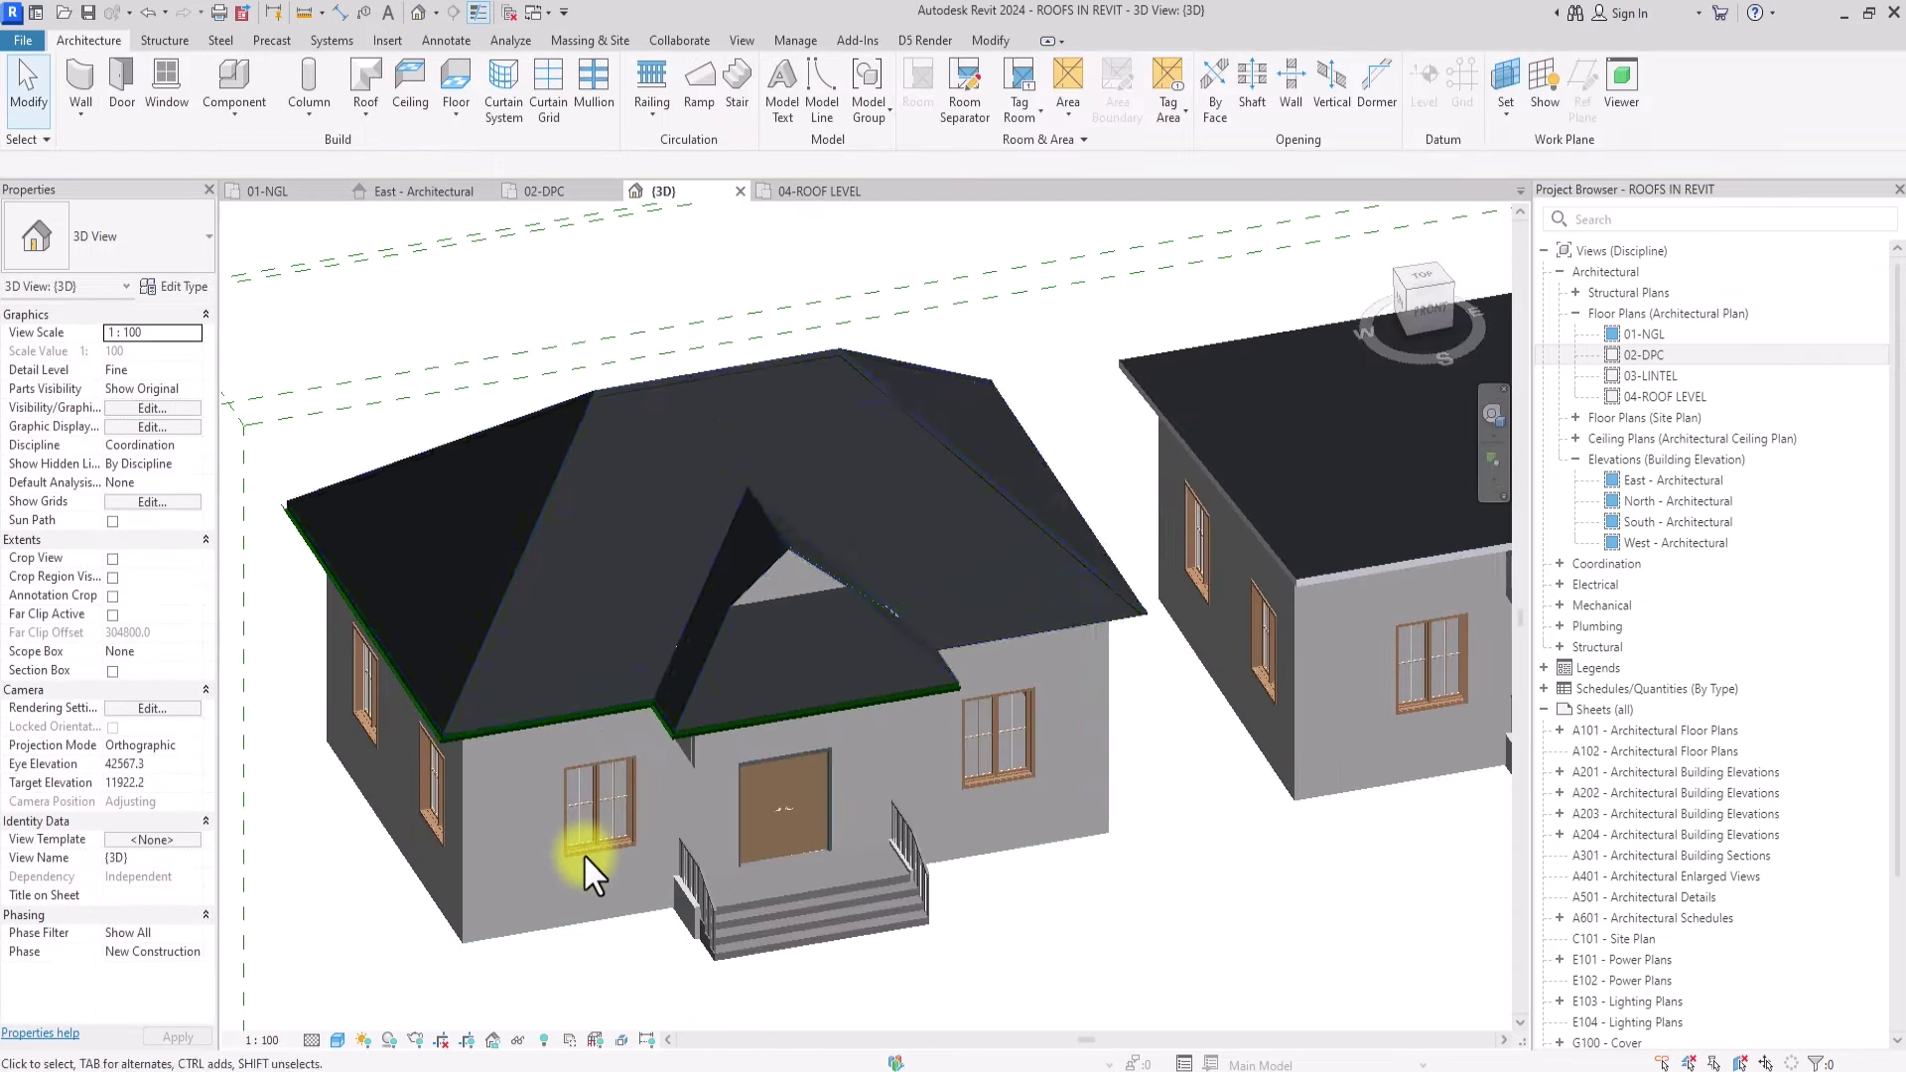
Step: View the hip-roofed building from the front and temporarily hide the eave gutter
left_click(1430, 308)
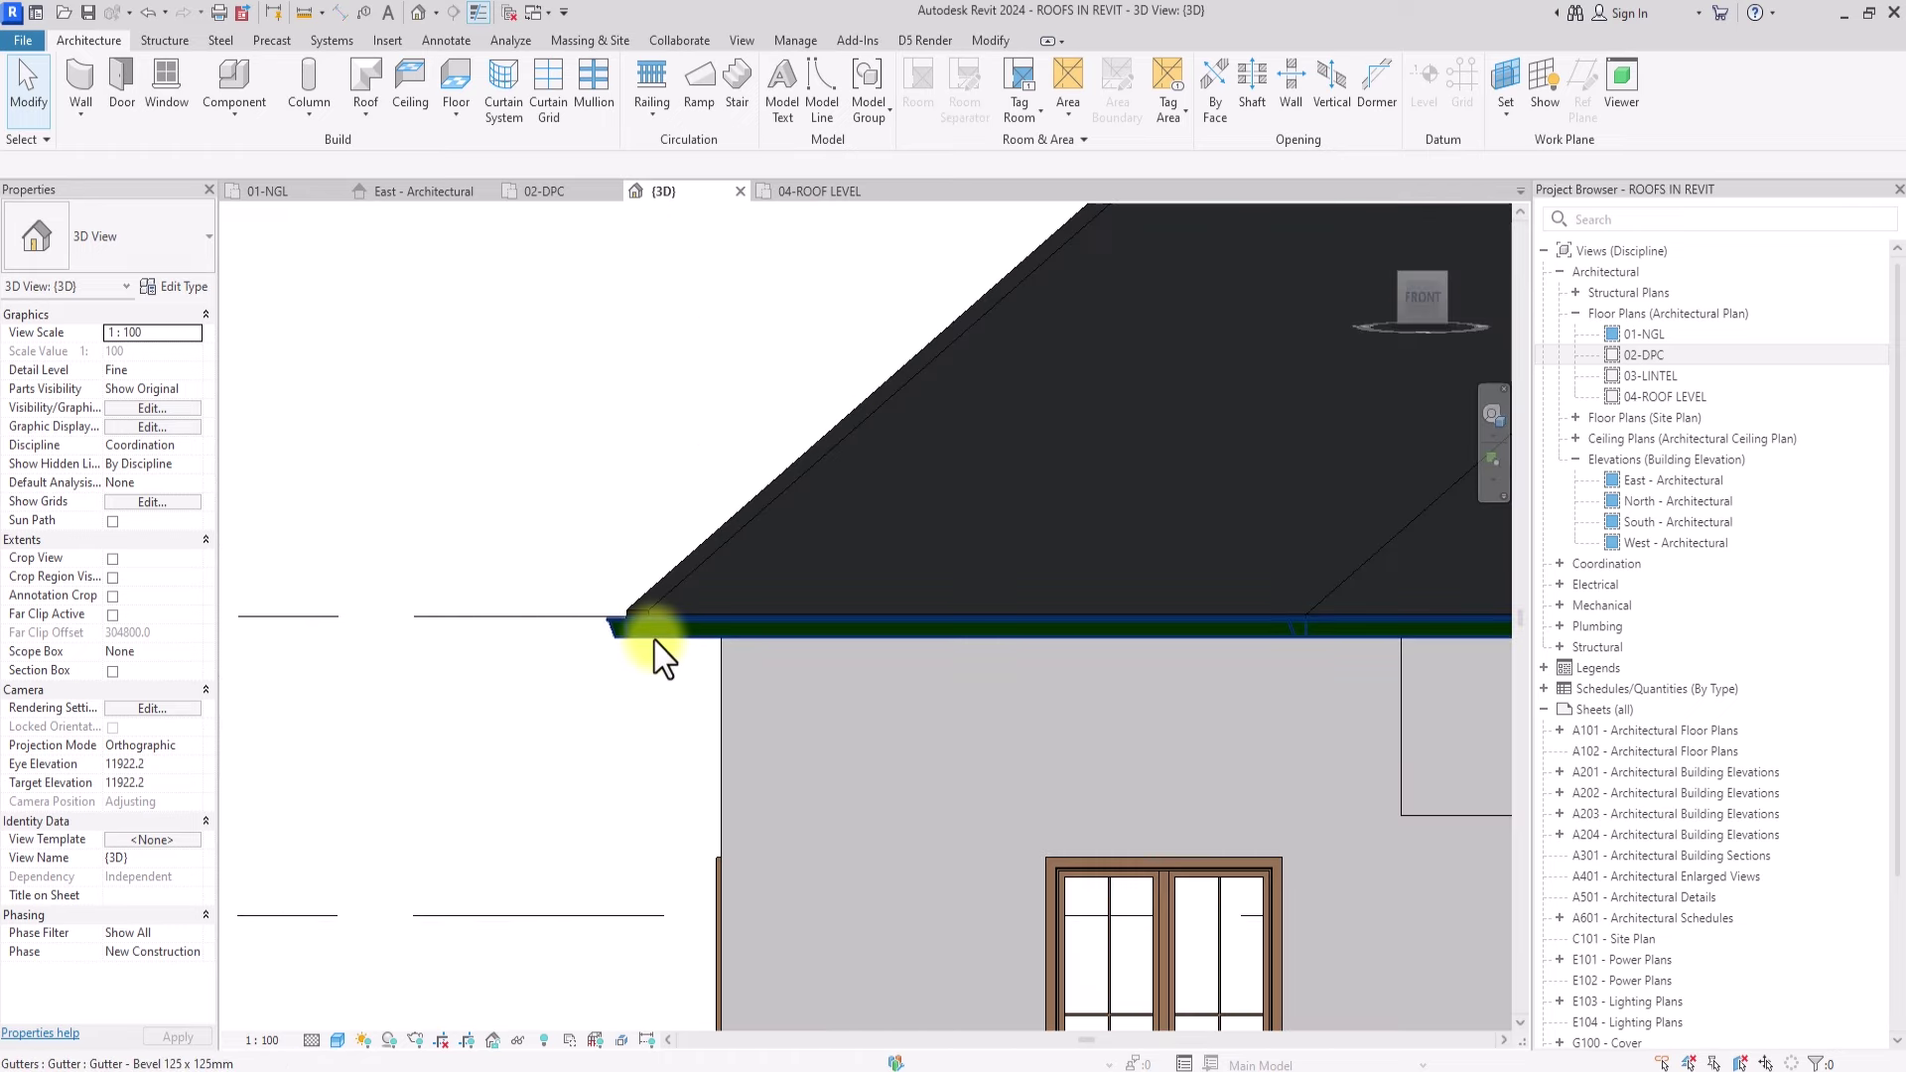
left_click(654, 641)
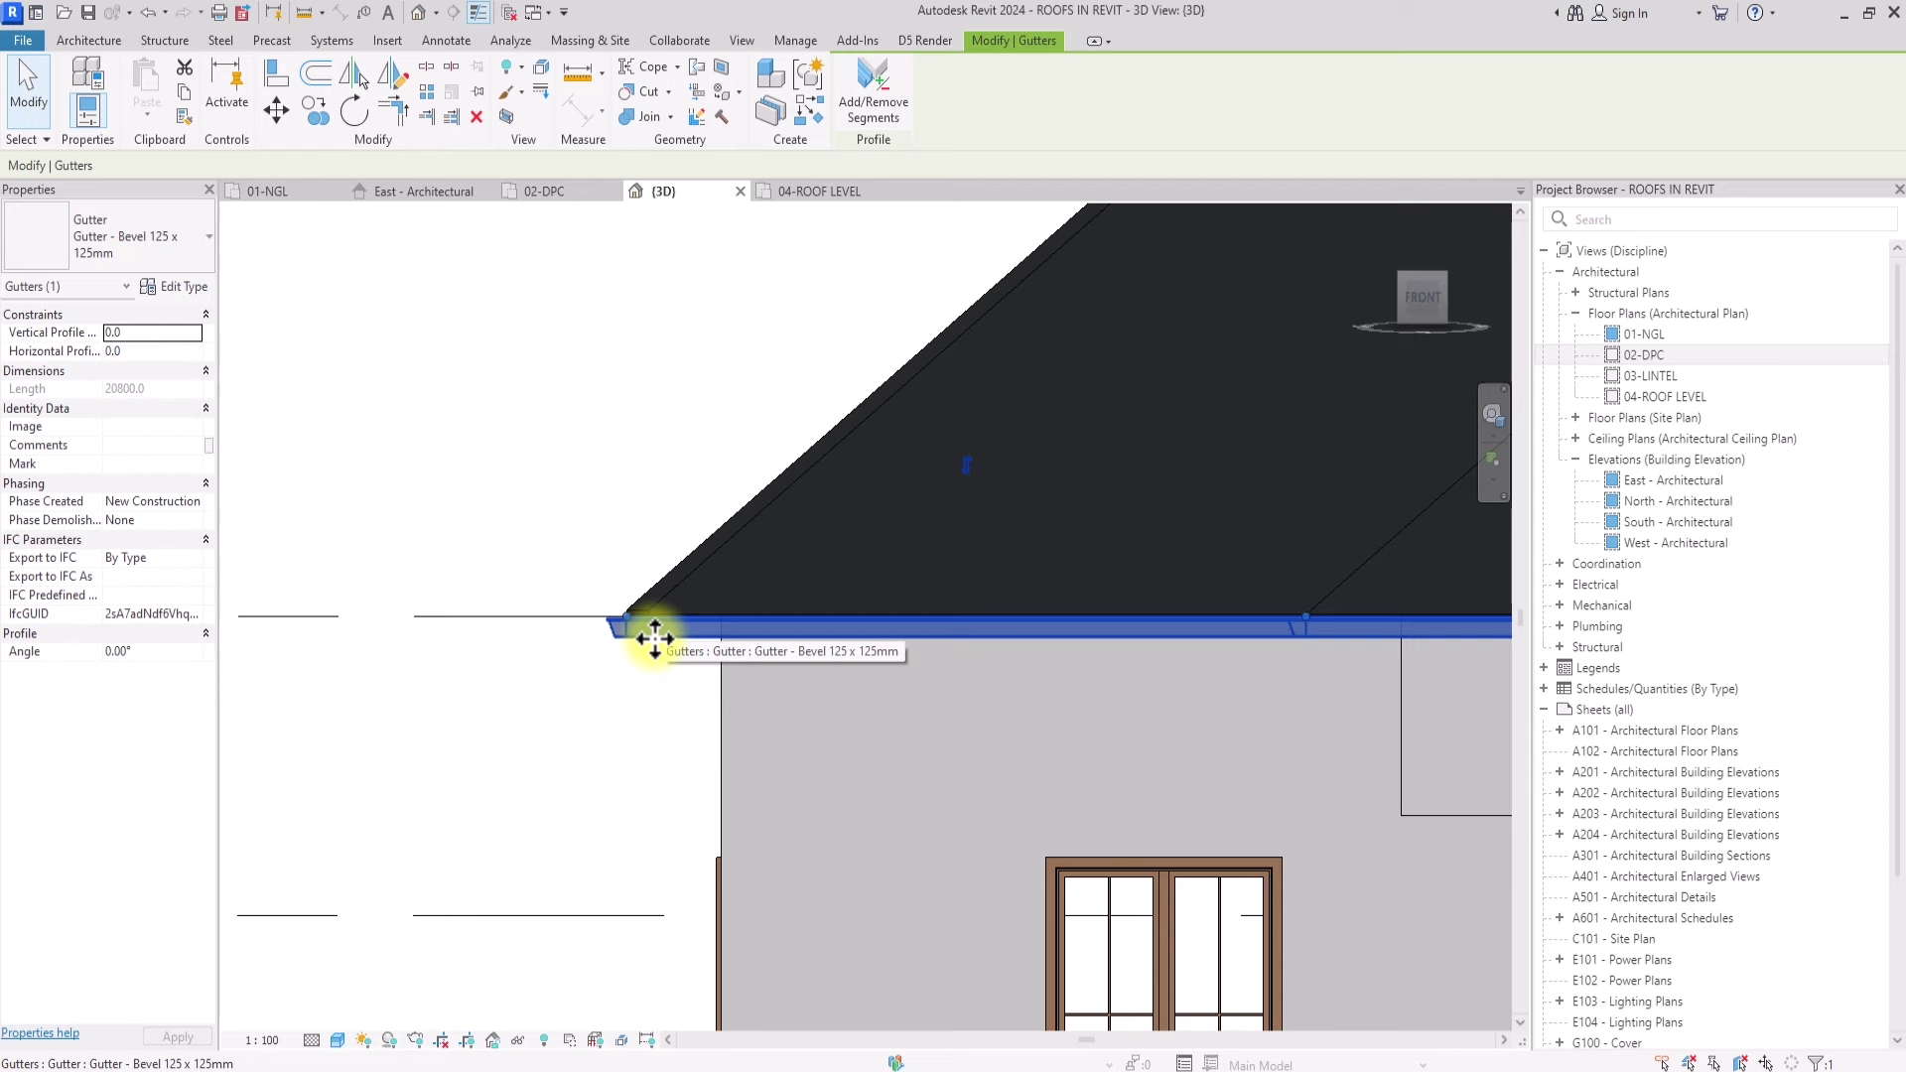
key("h")
key("h")
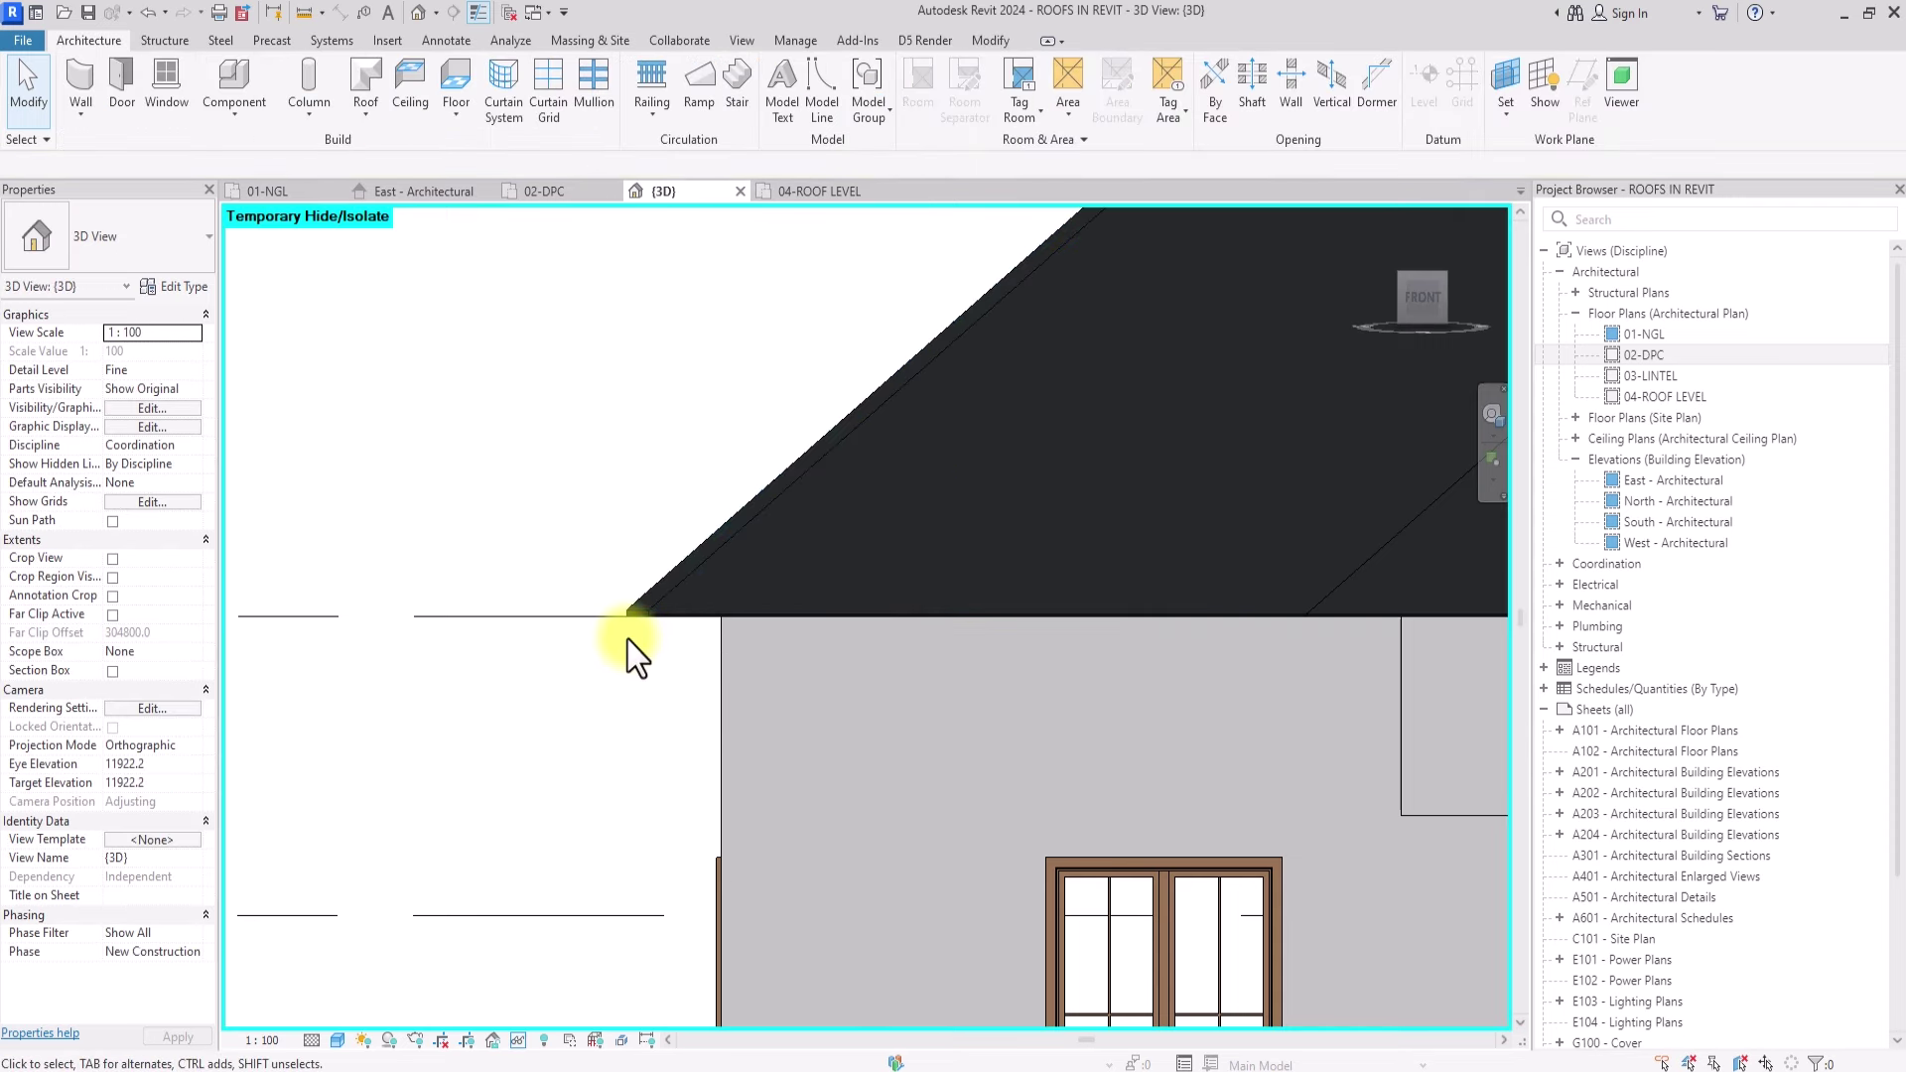
scroll(628, 639, "down", 2)
scroll(628, 639, "down", 2)
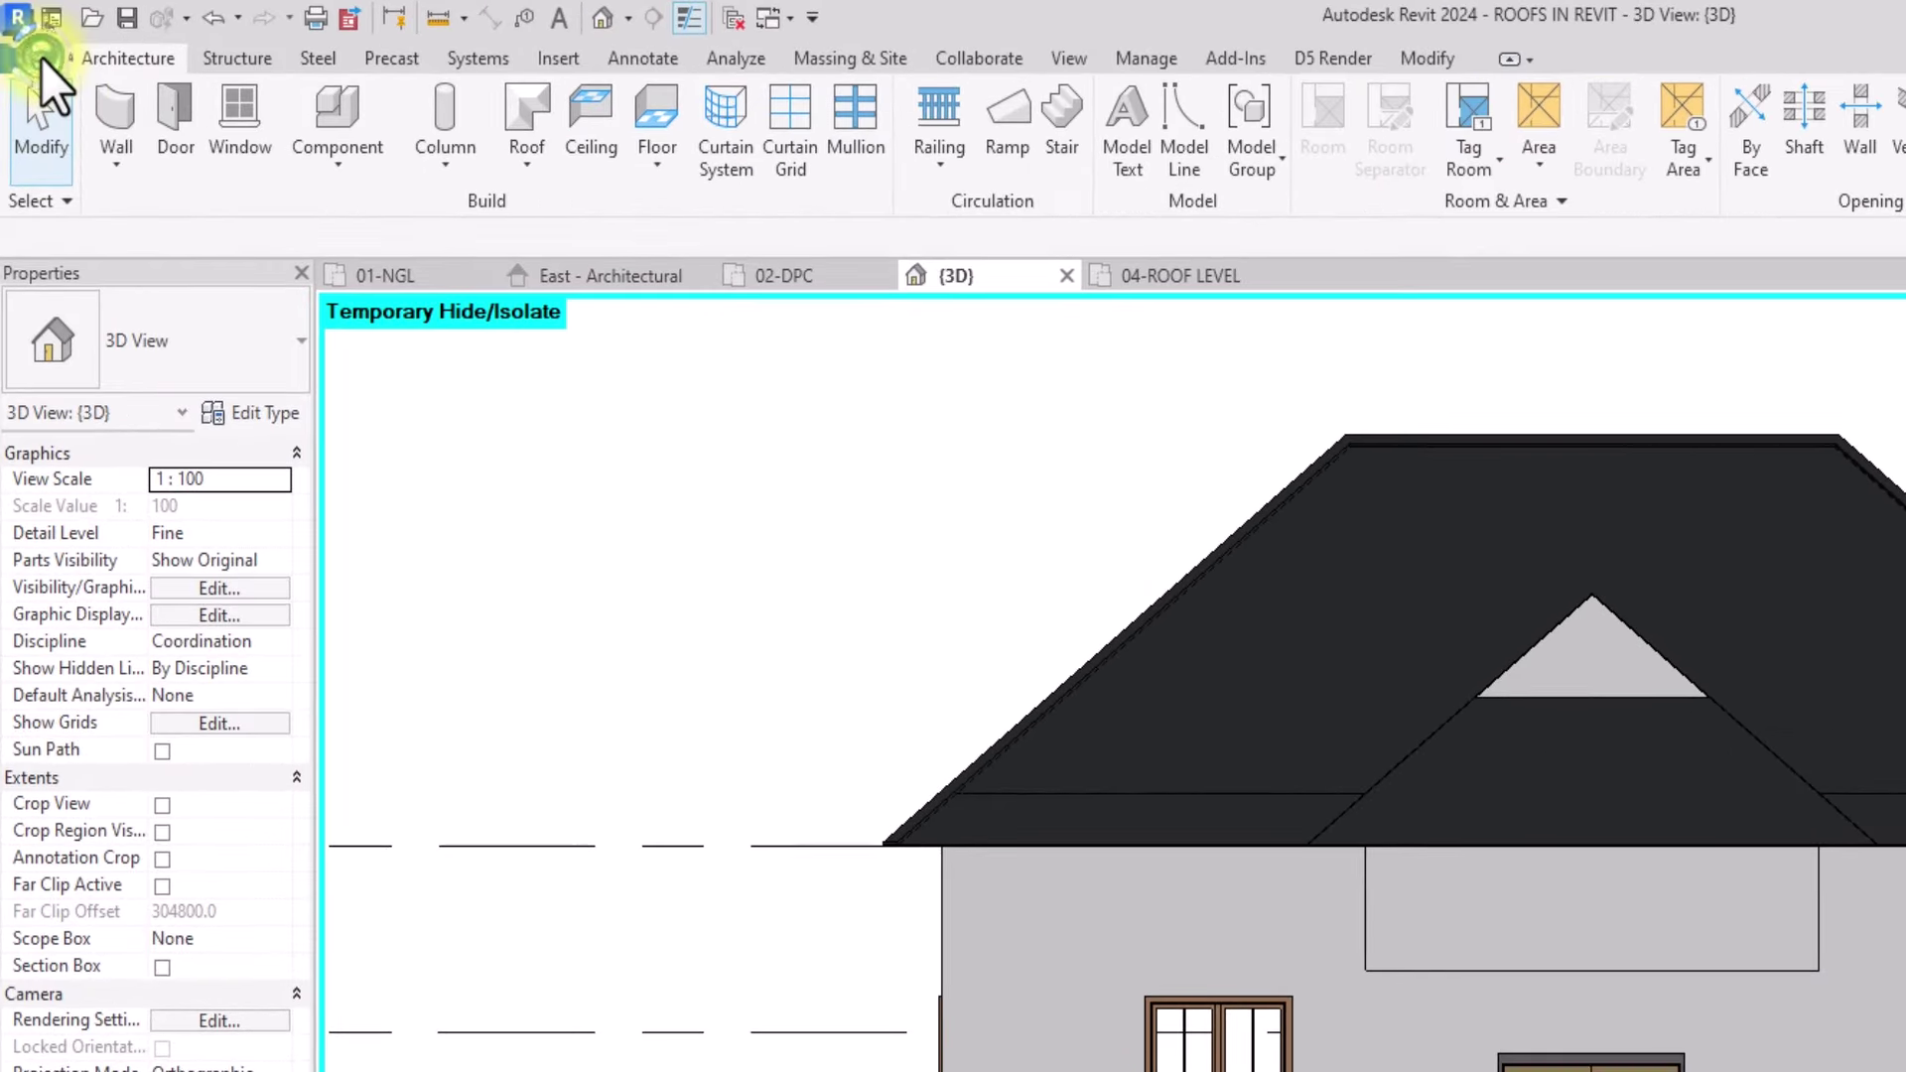
Step: Create a new family from the Metric Profile template in the English family templates folder
left_click(27, 40)
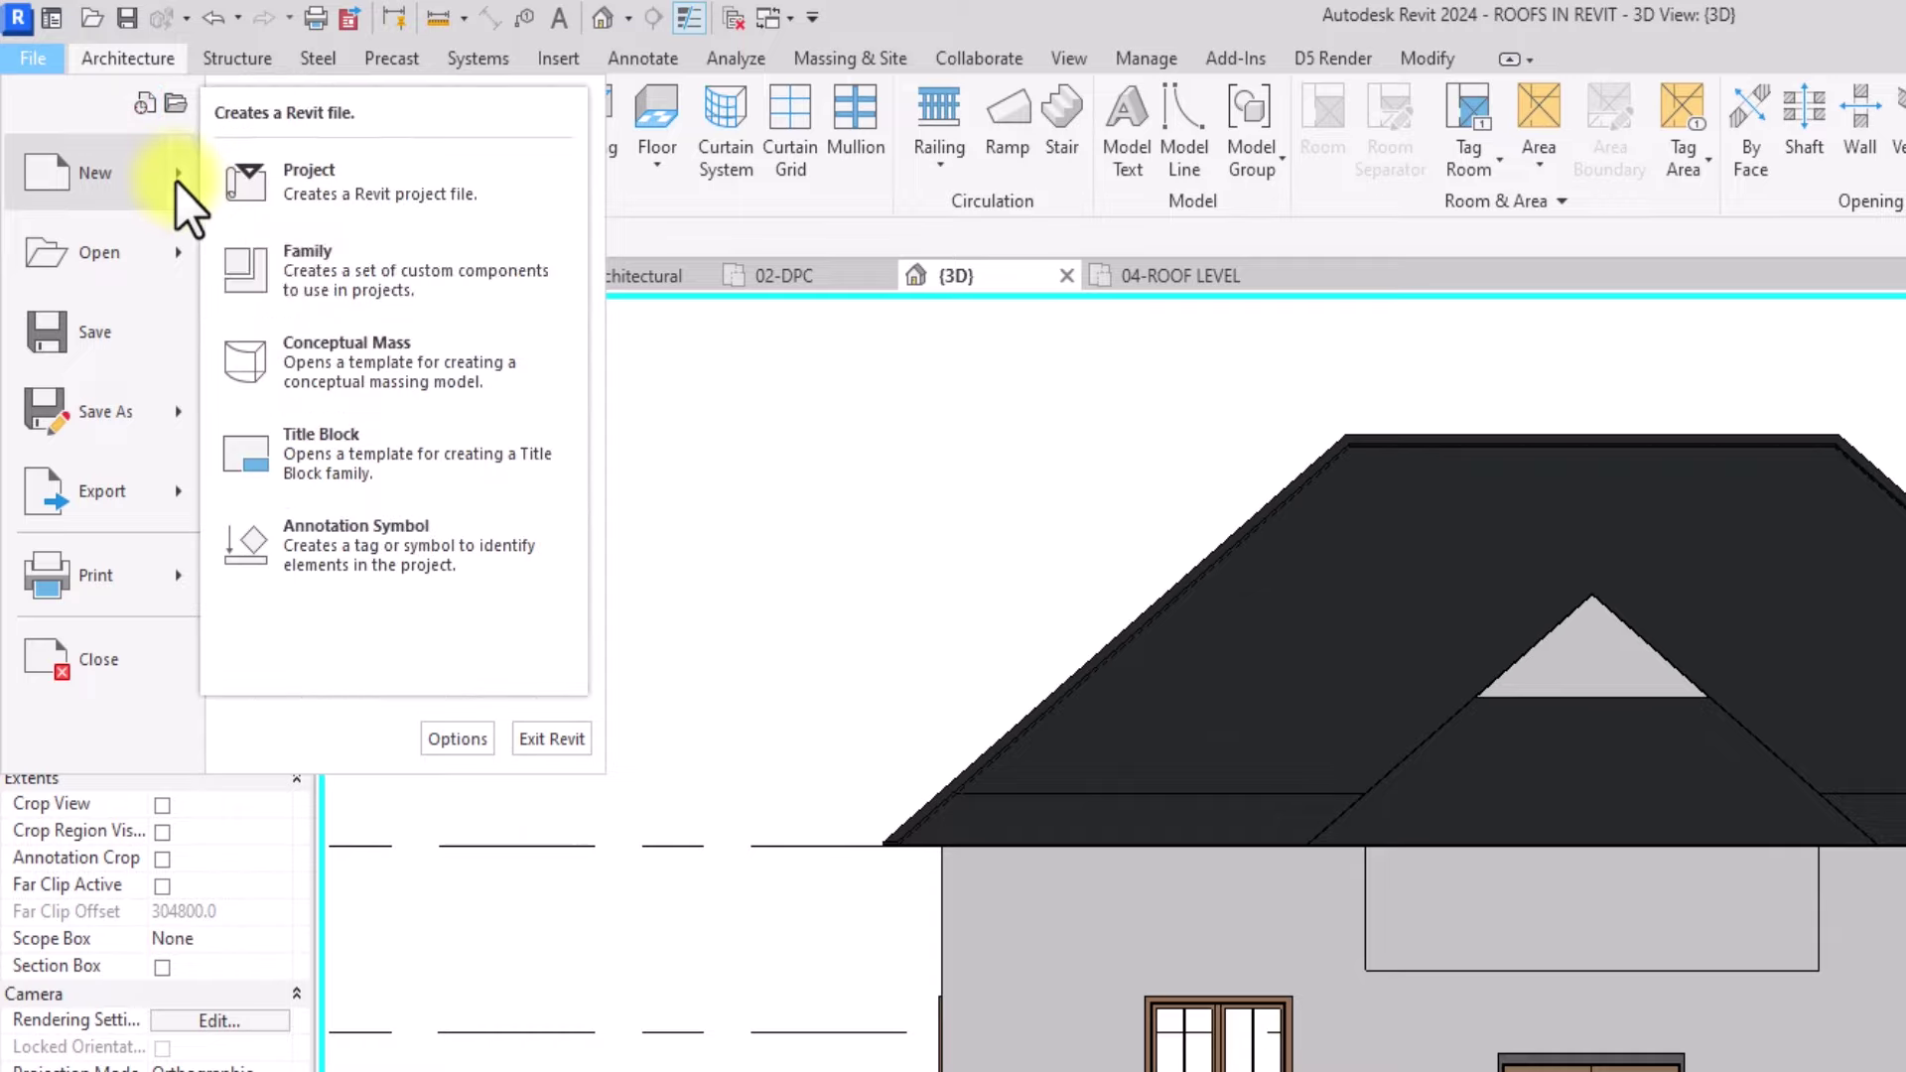
left_click(454, 283)
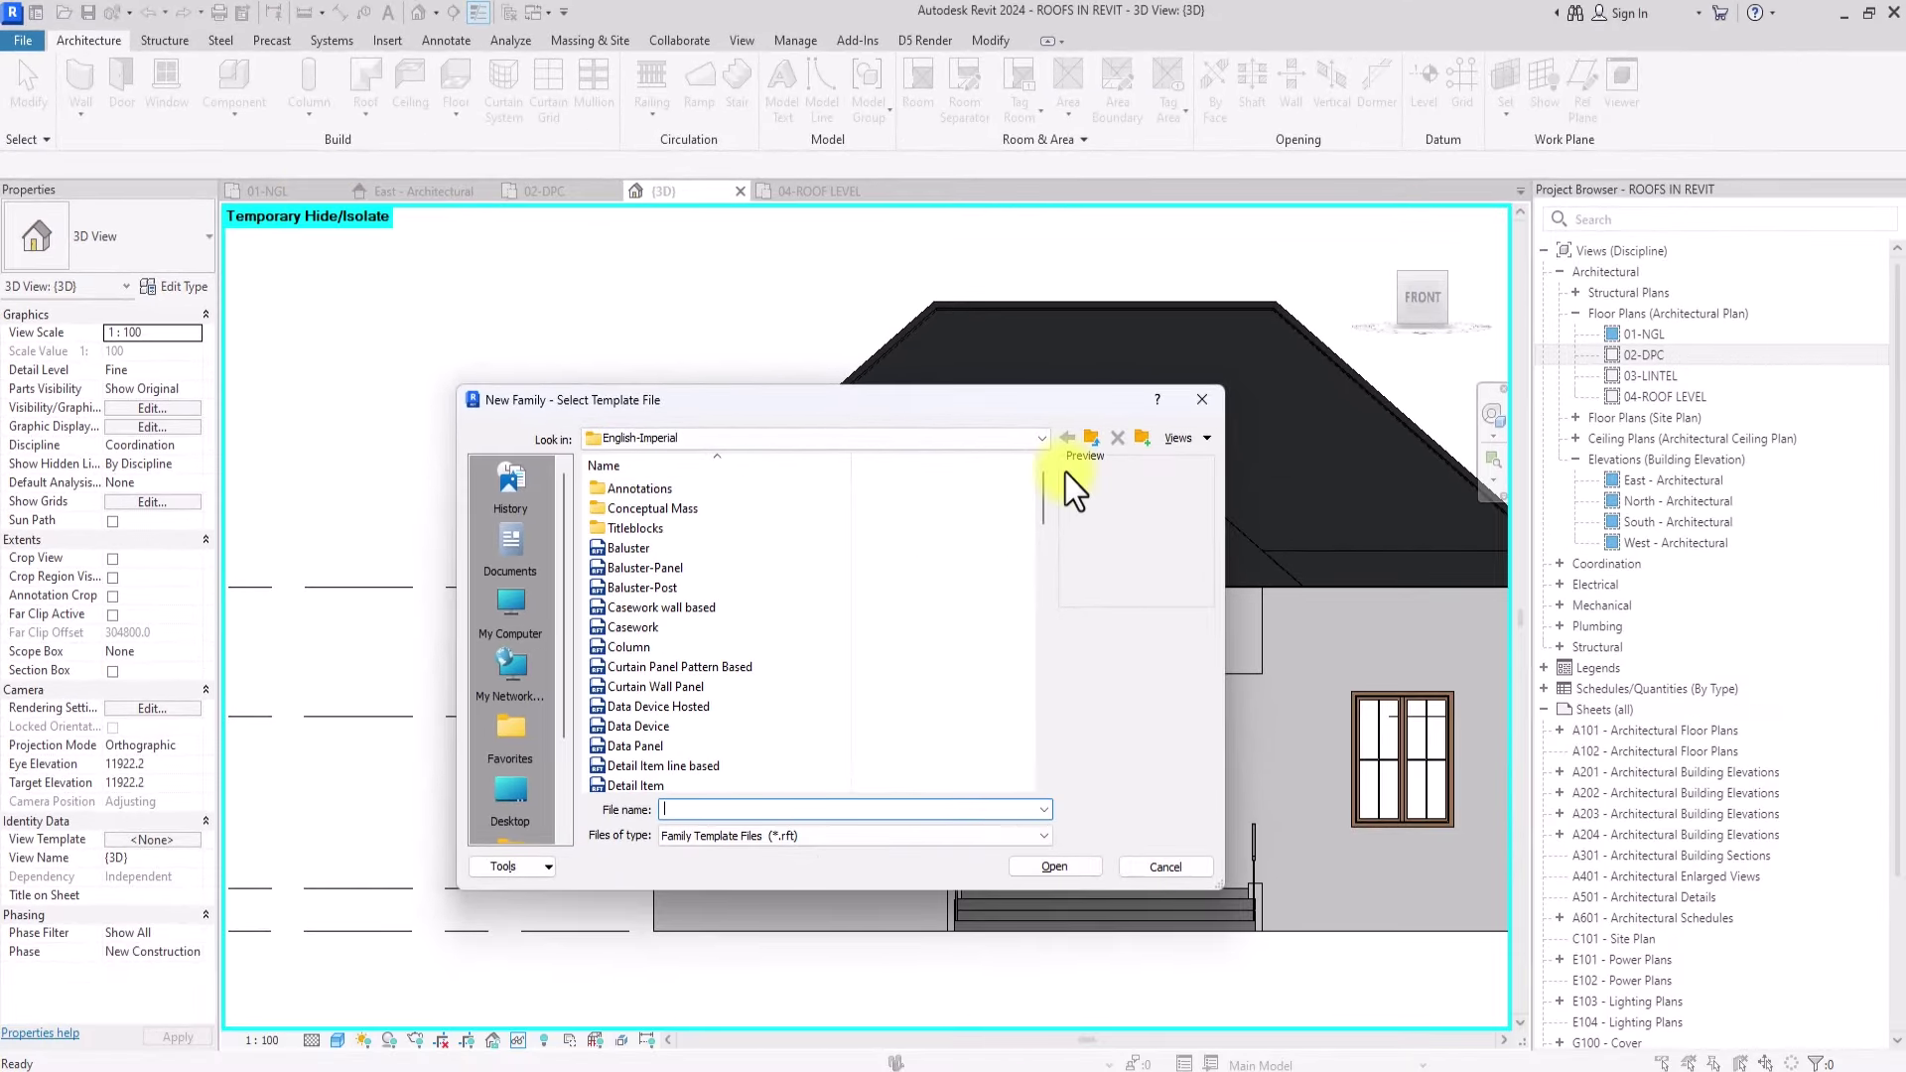
left_click(1096, 440)
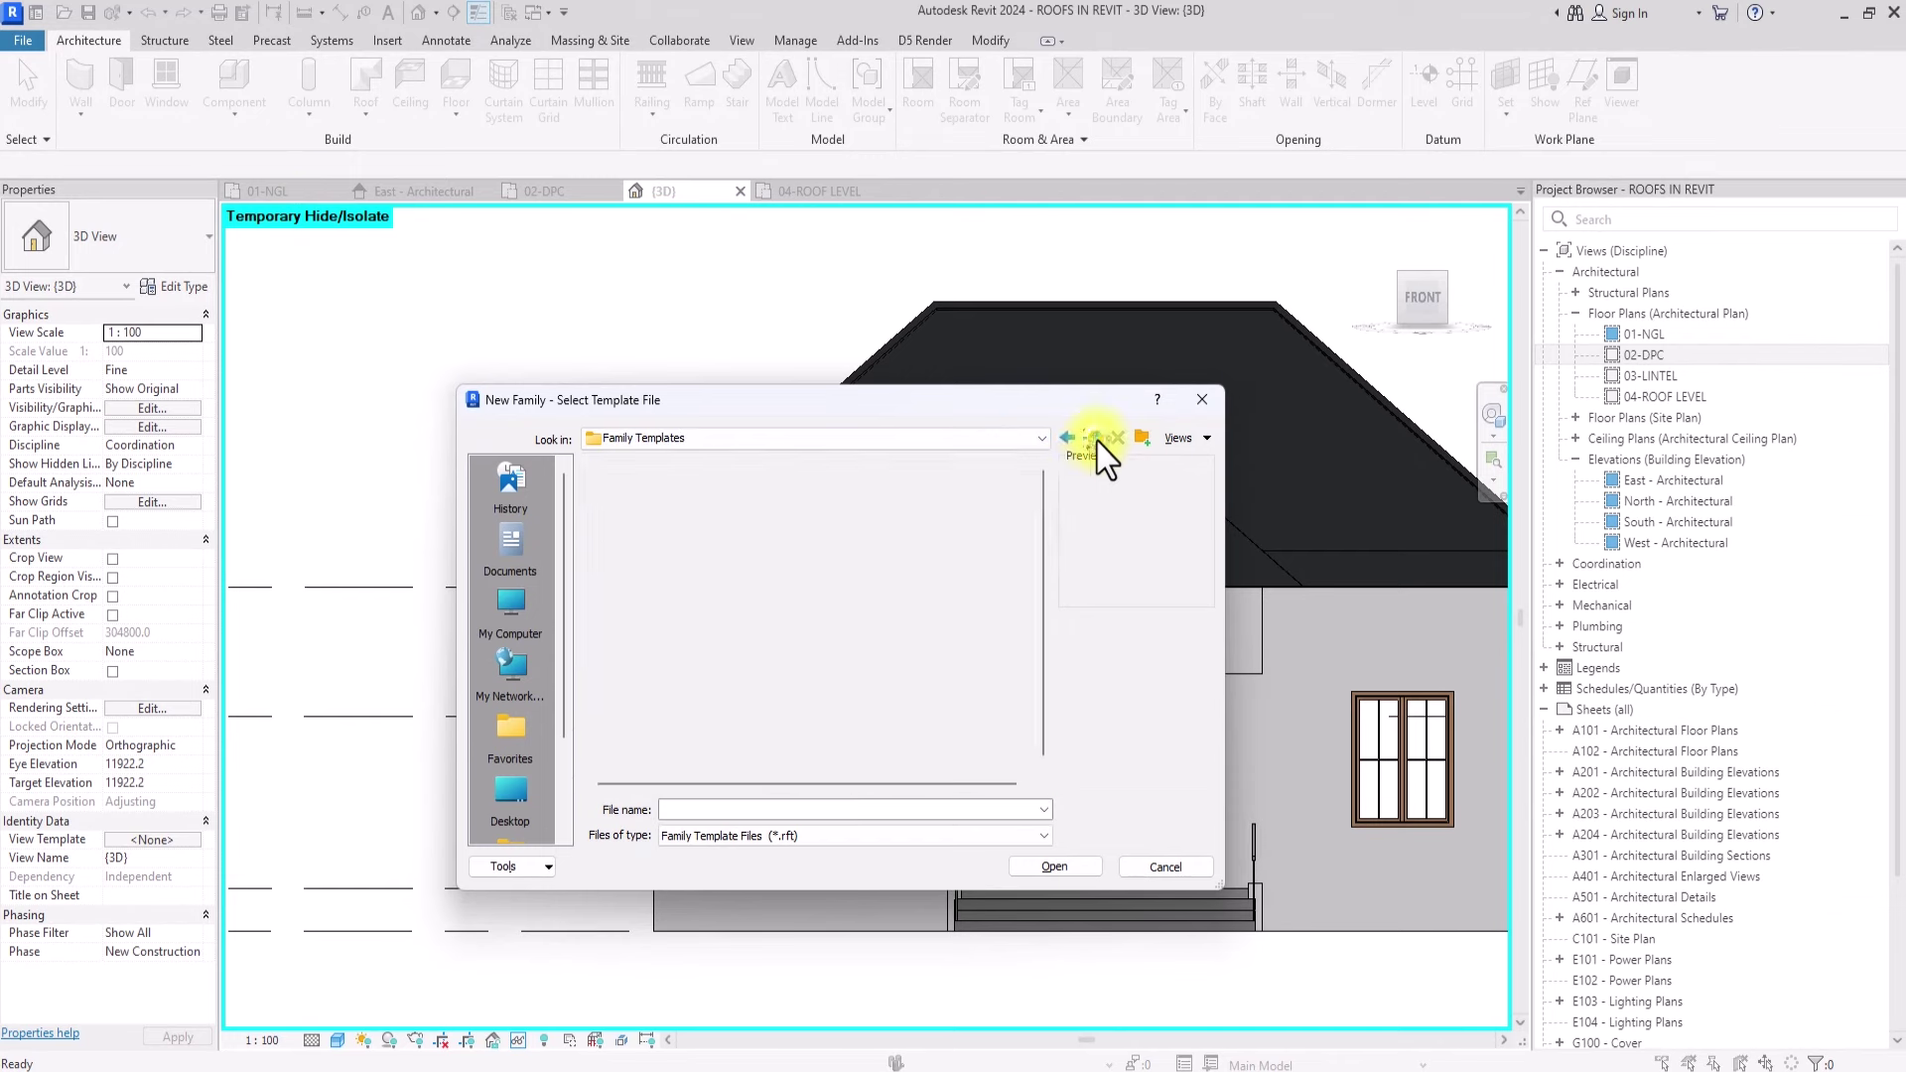
double_click(643, 527)
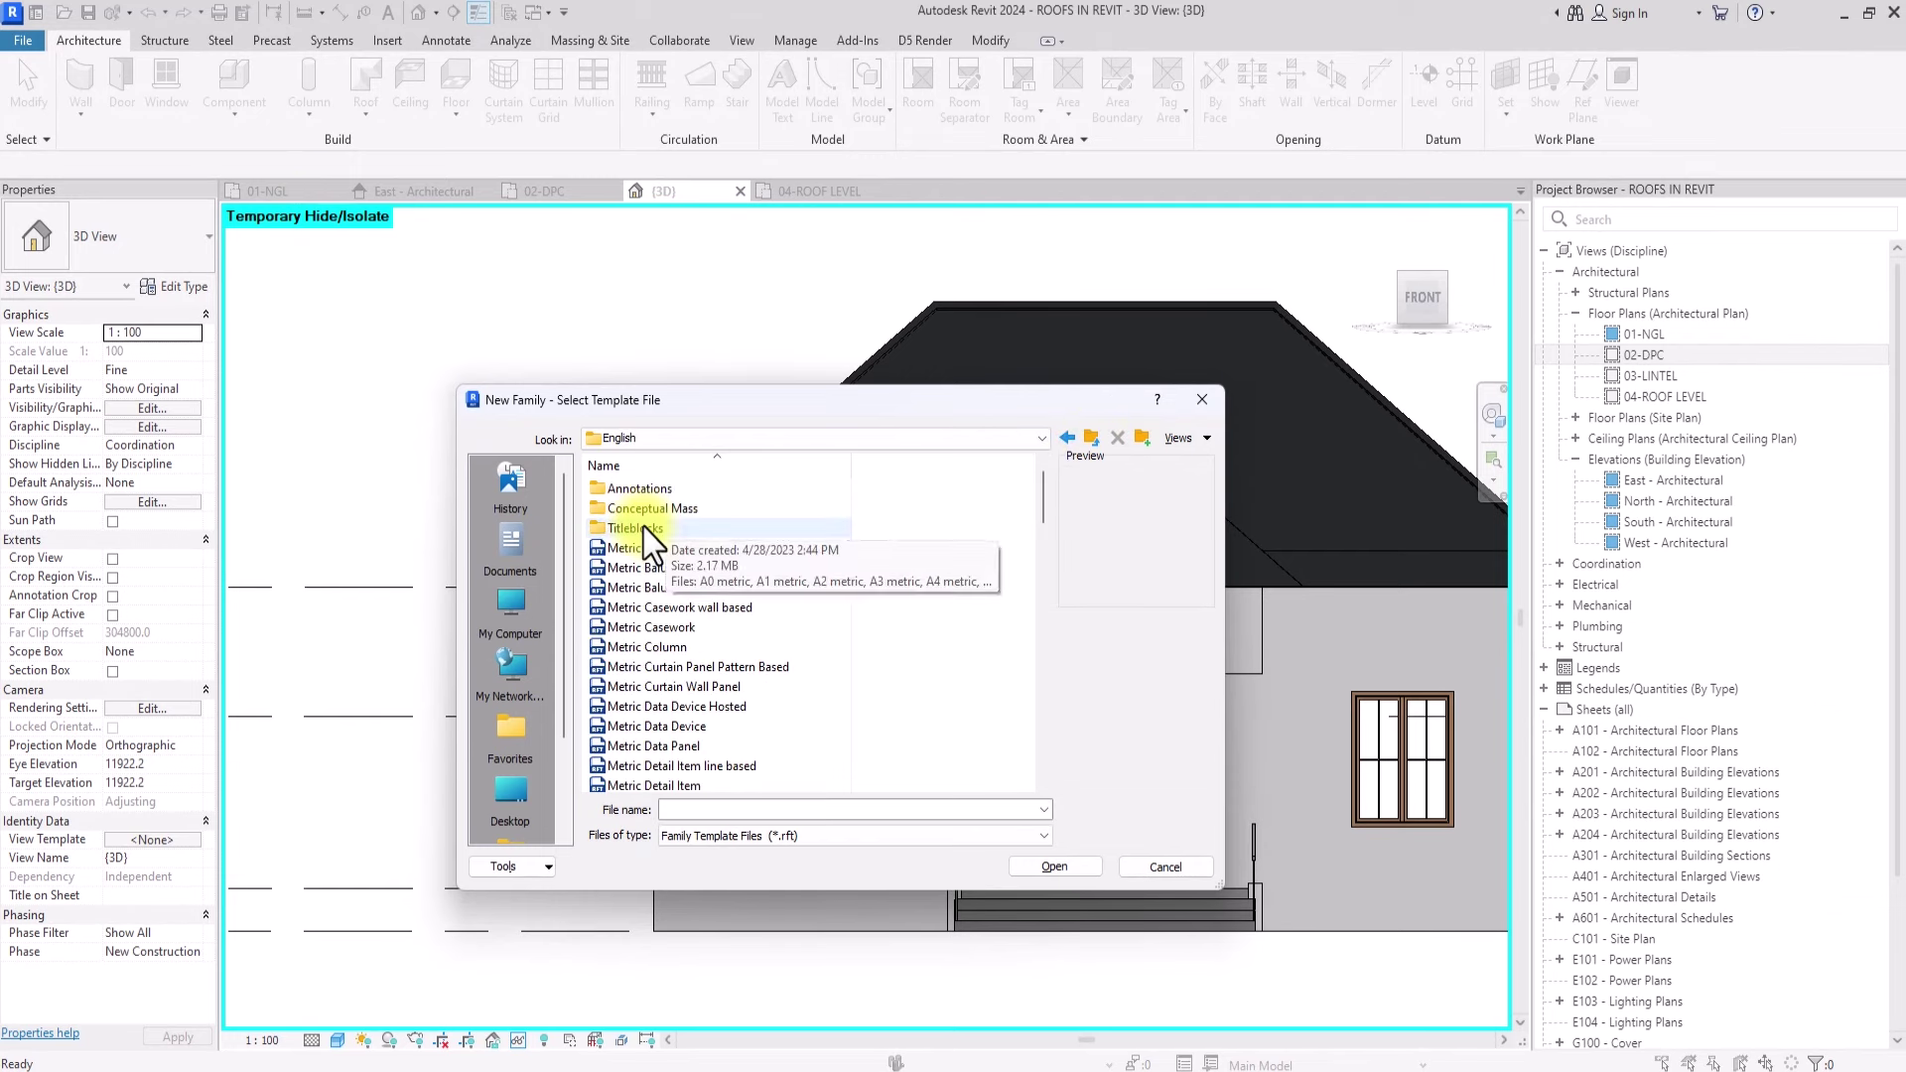
scroll(659, 595, "down", 4)
scroll(659, 615, "down", 5)
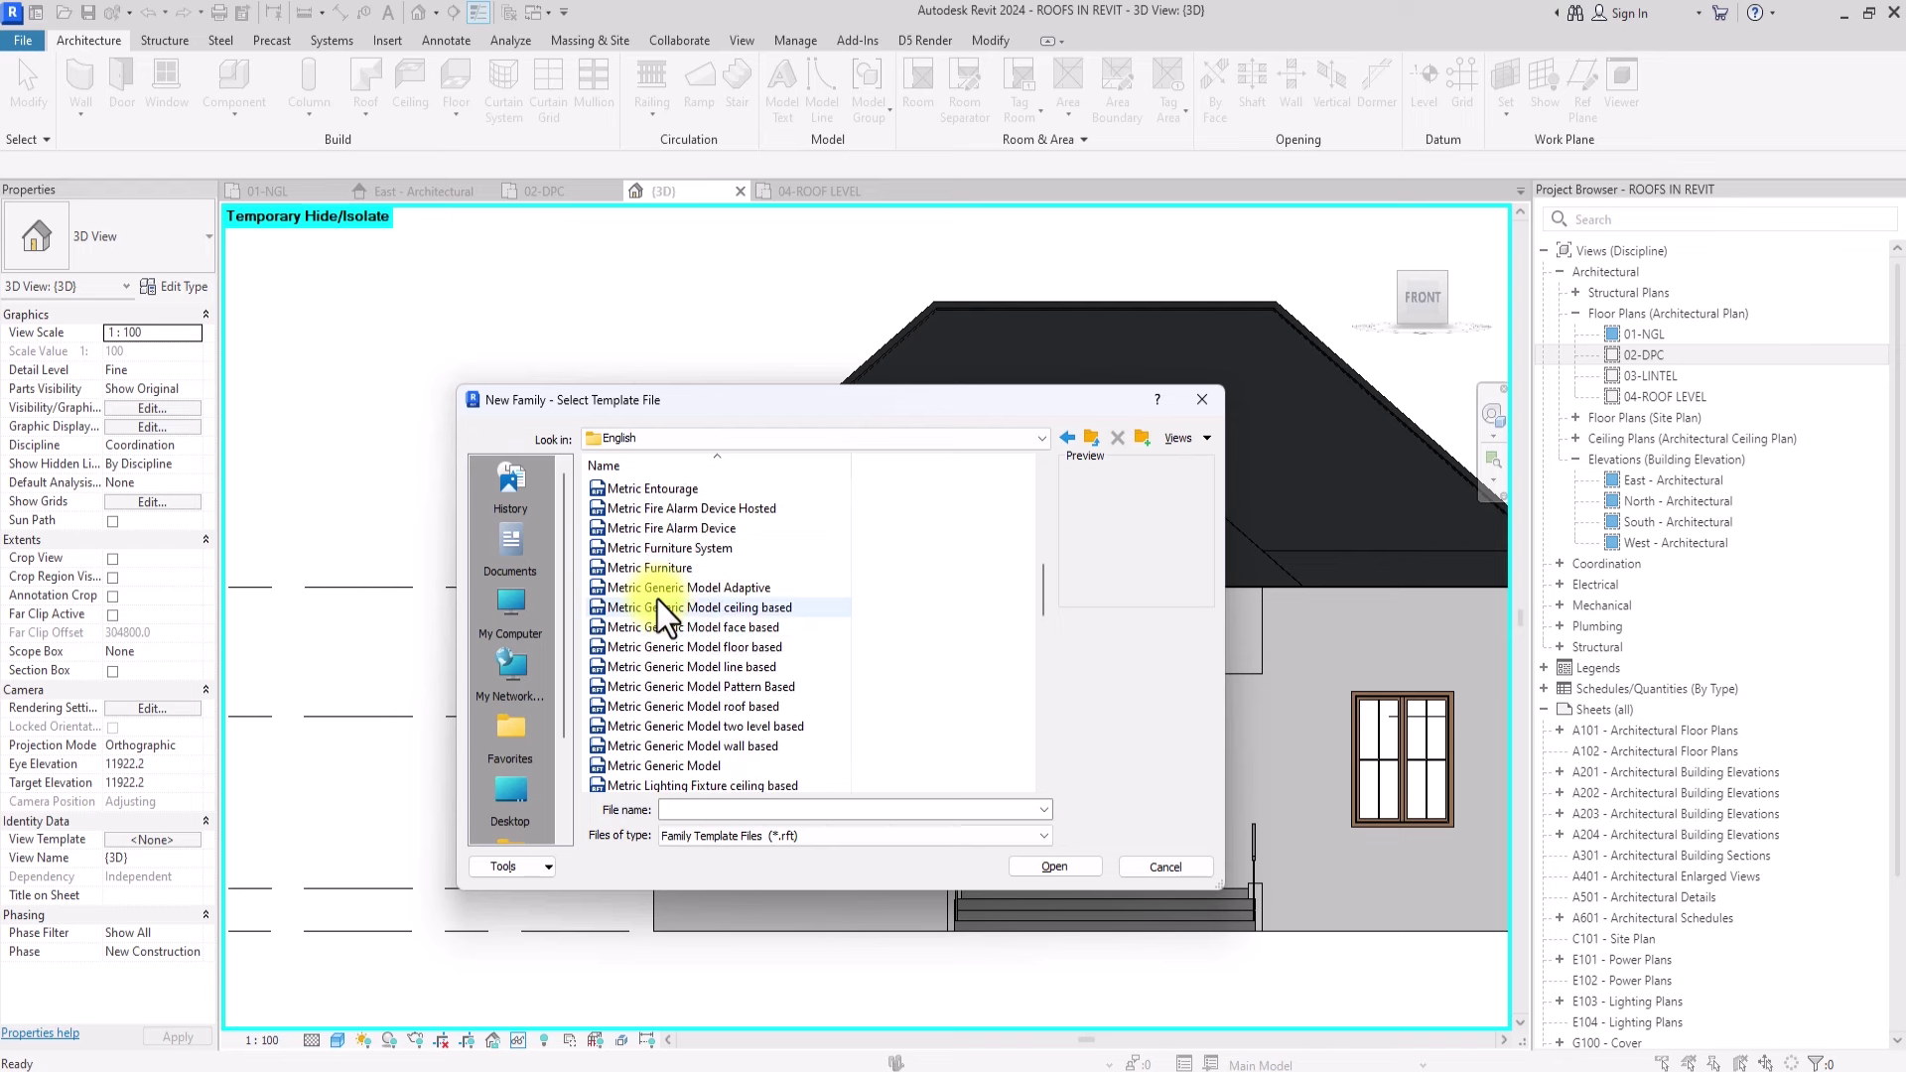
scroll(660, 636, "down", 5)
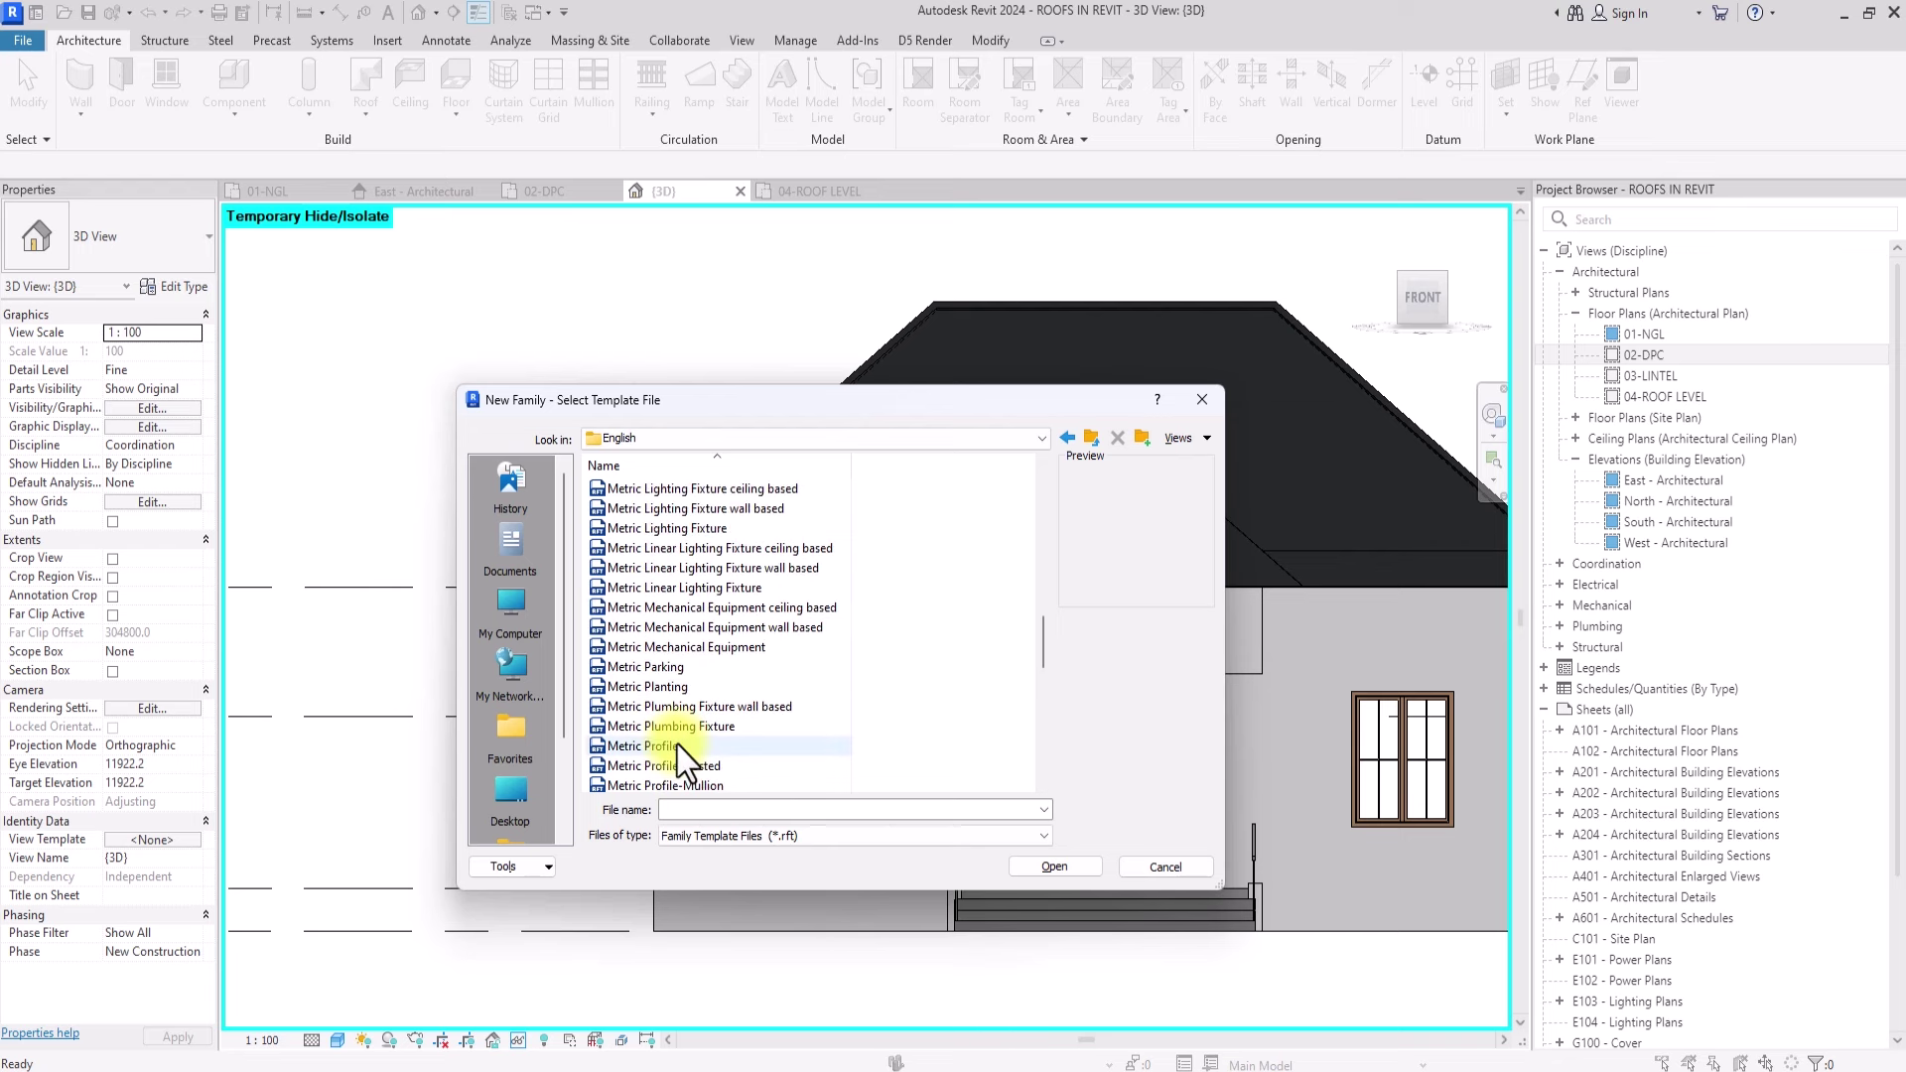
left_click(646, 748)
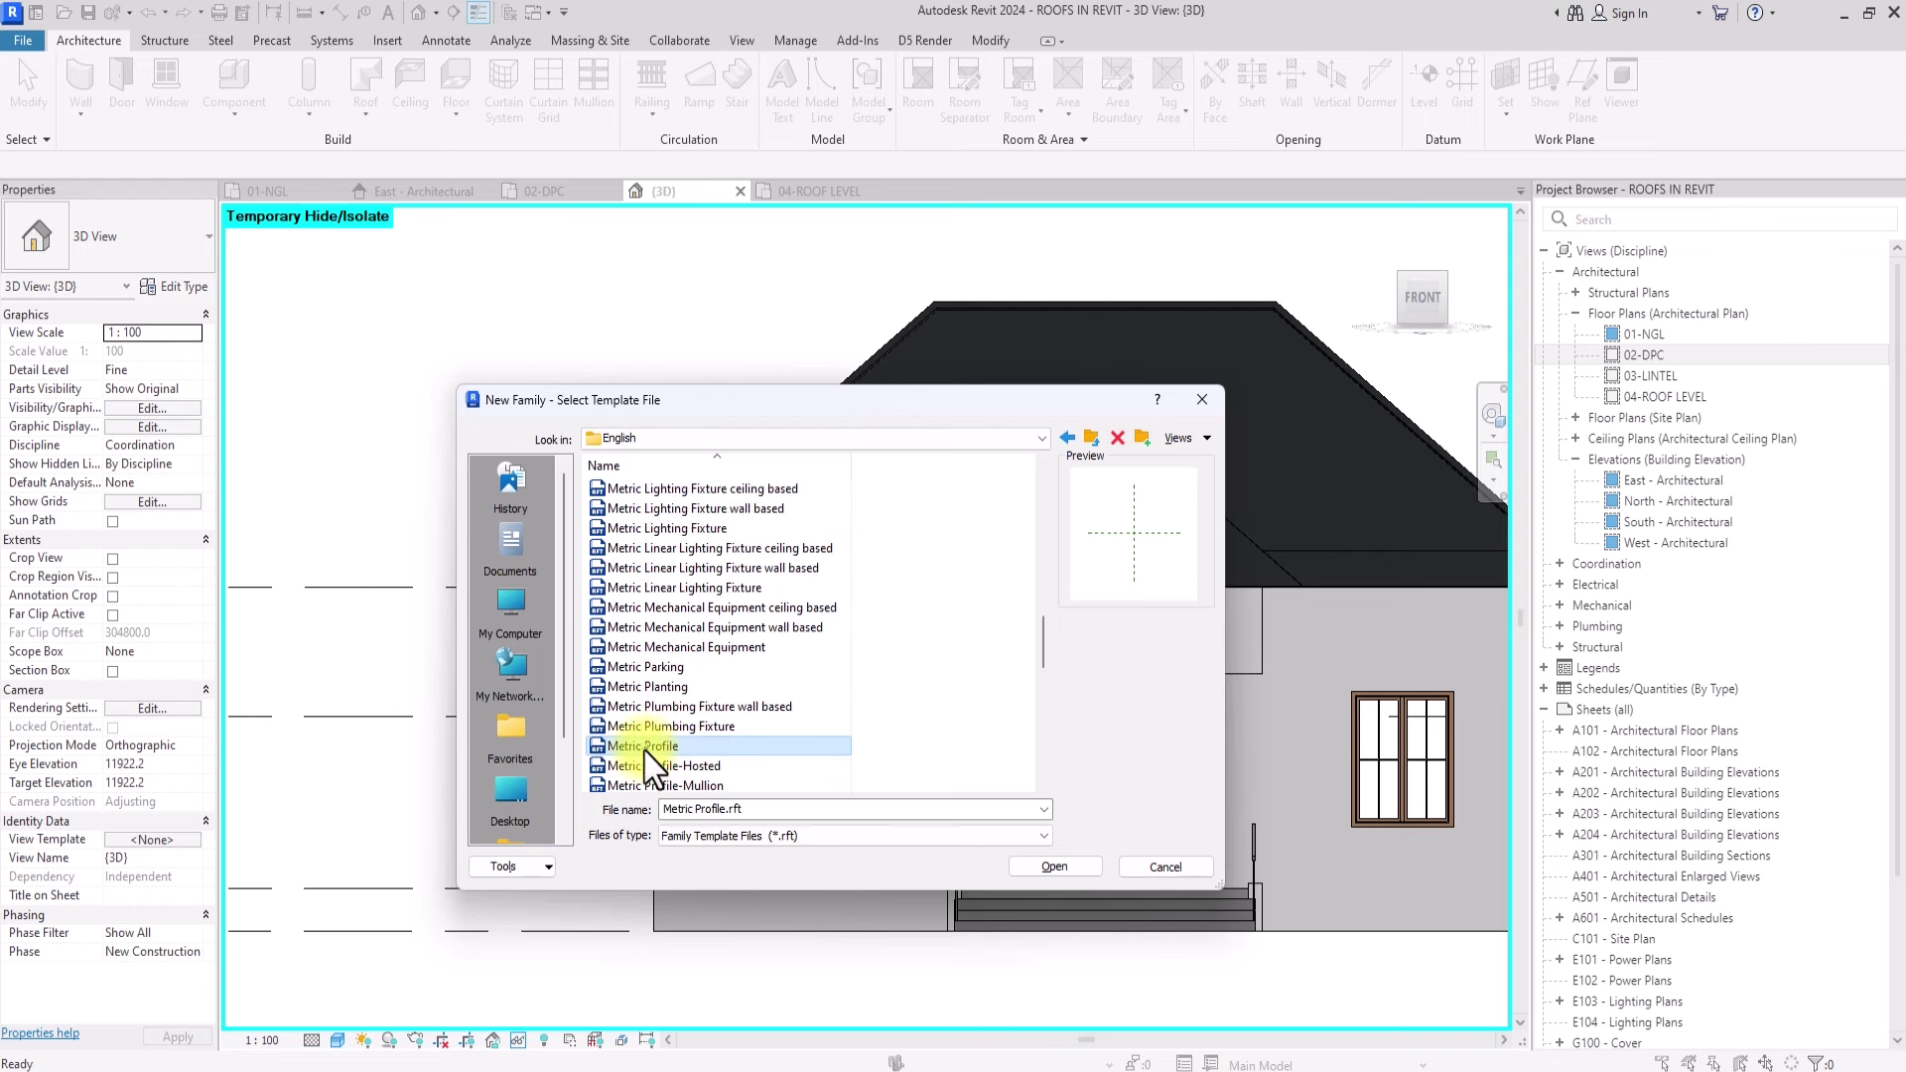
left_click(1054, 866)
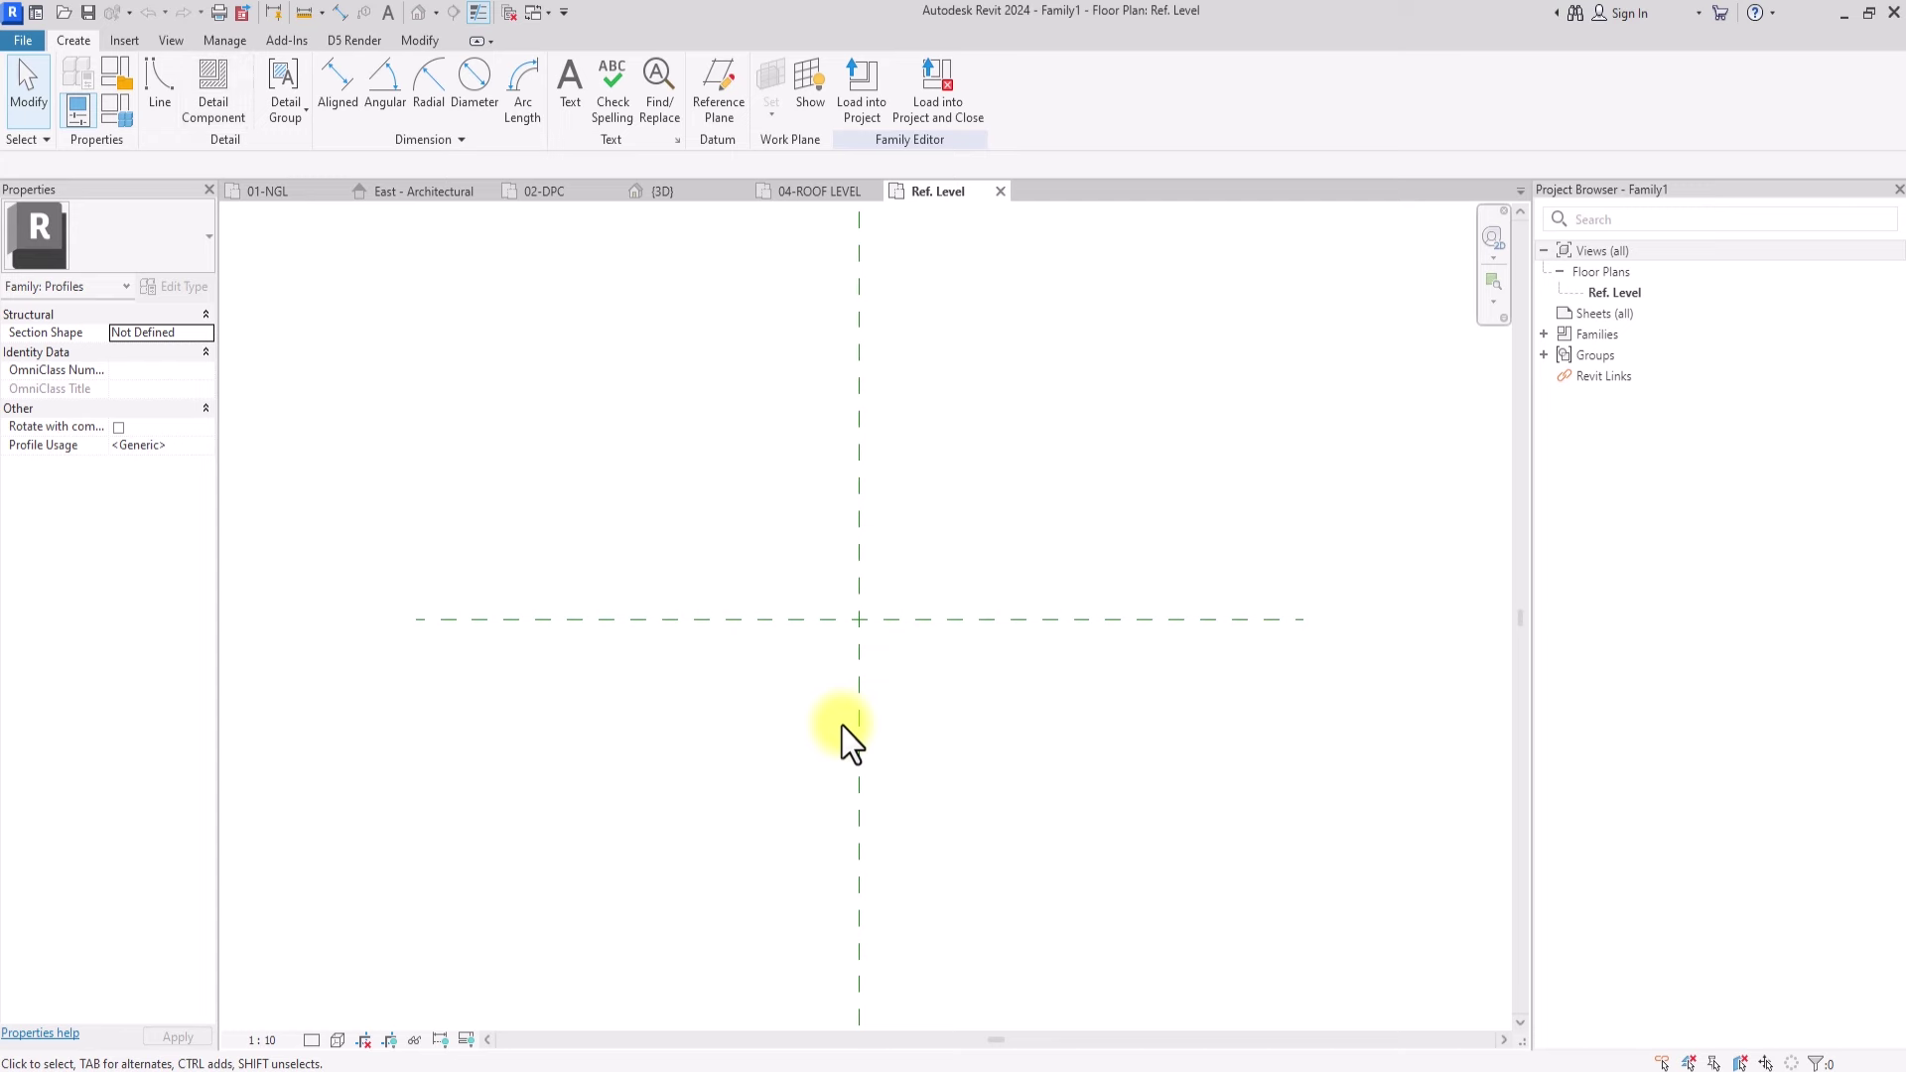
Step: Draw a 600 profile line from the reference plane intersection to the left end of the horizontal reference plane
left_click(170, 97)
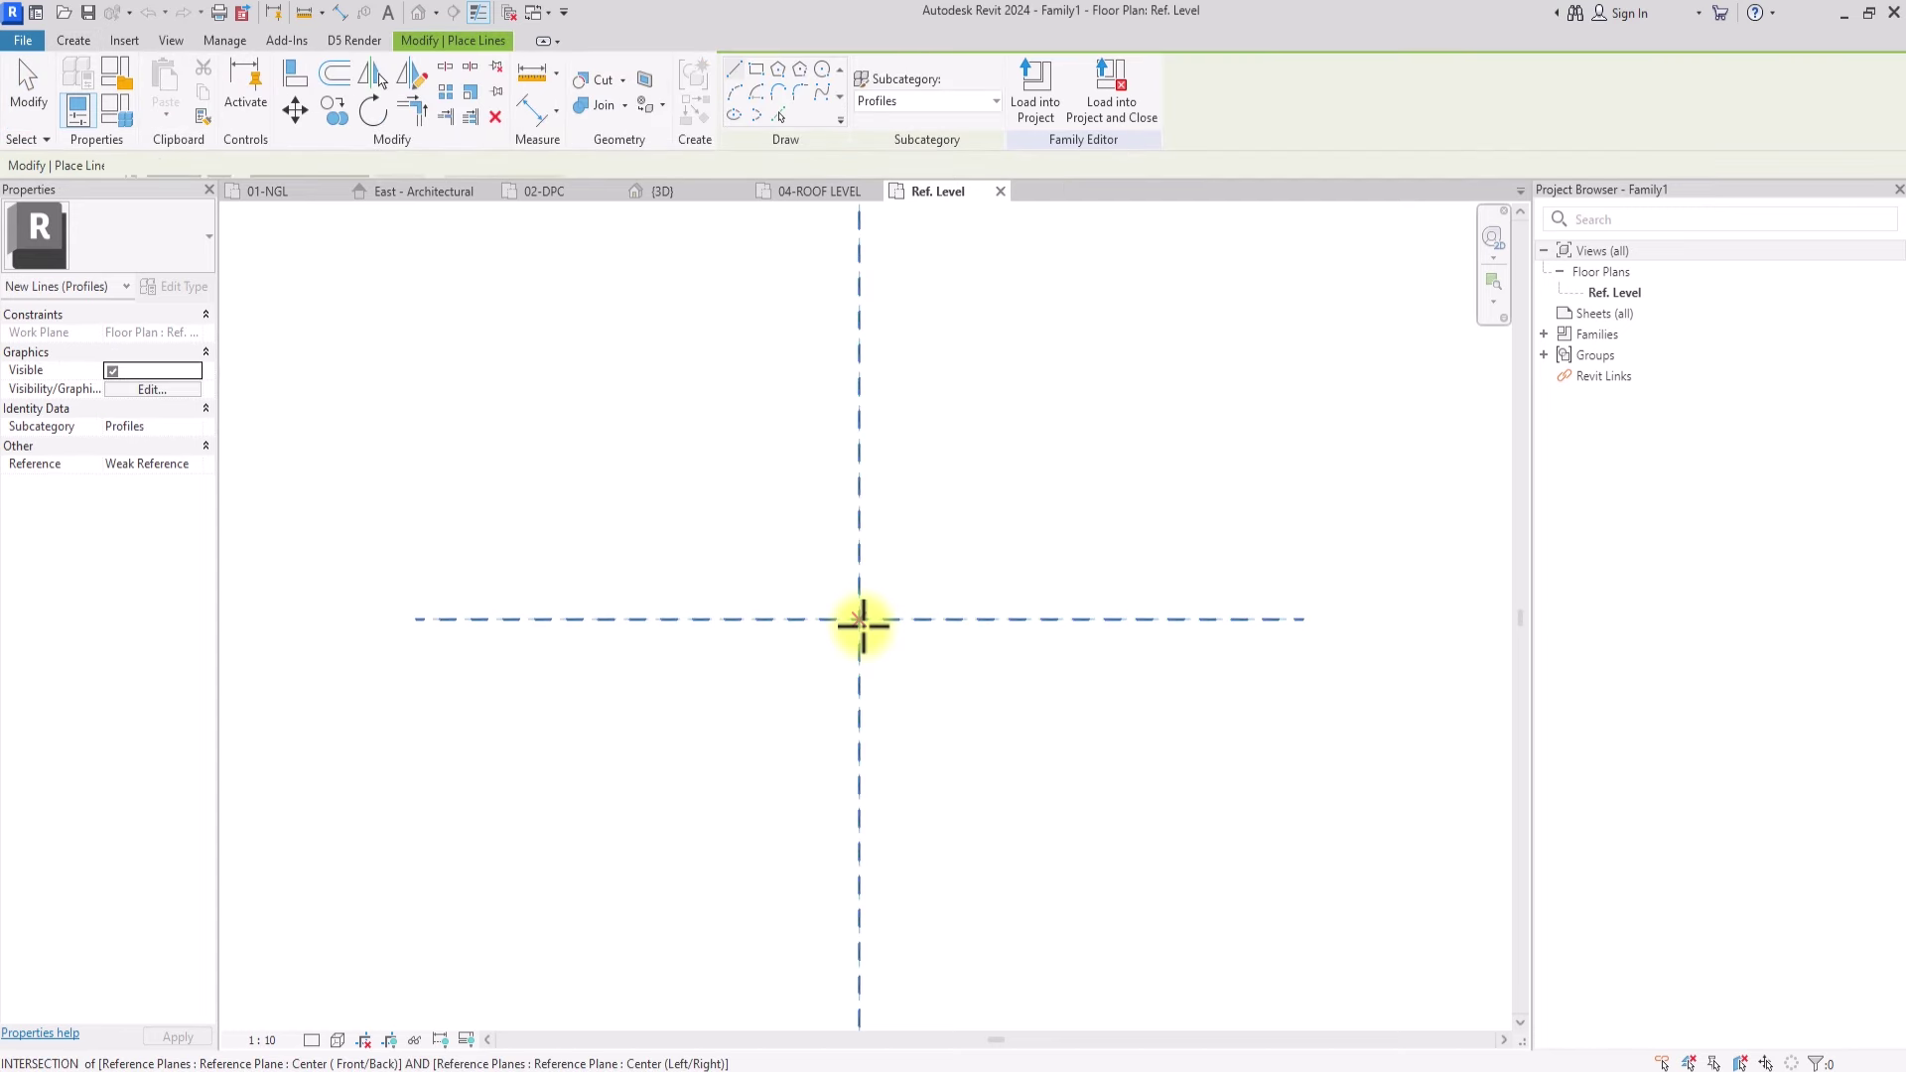
left_click(862, 617)
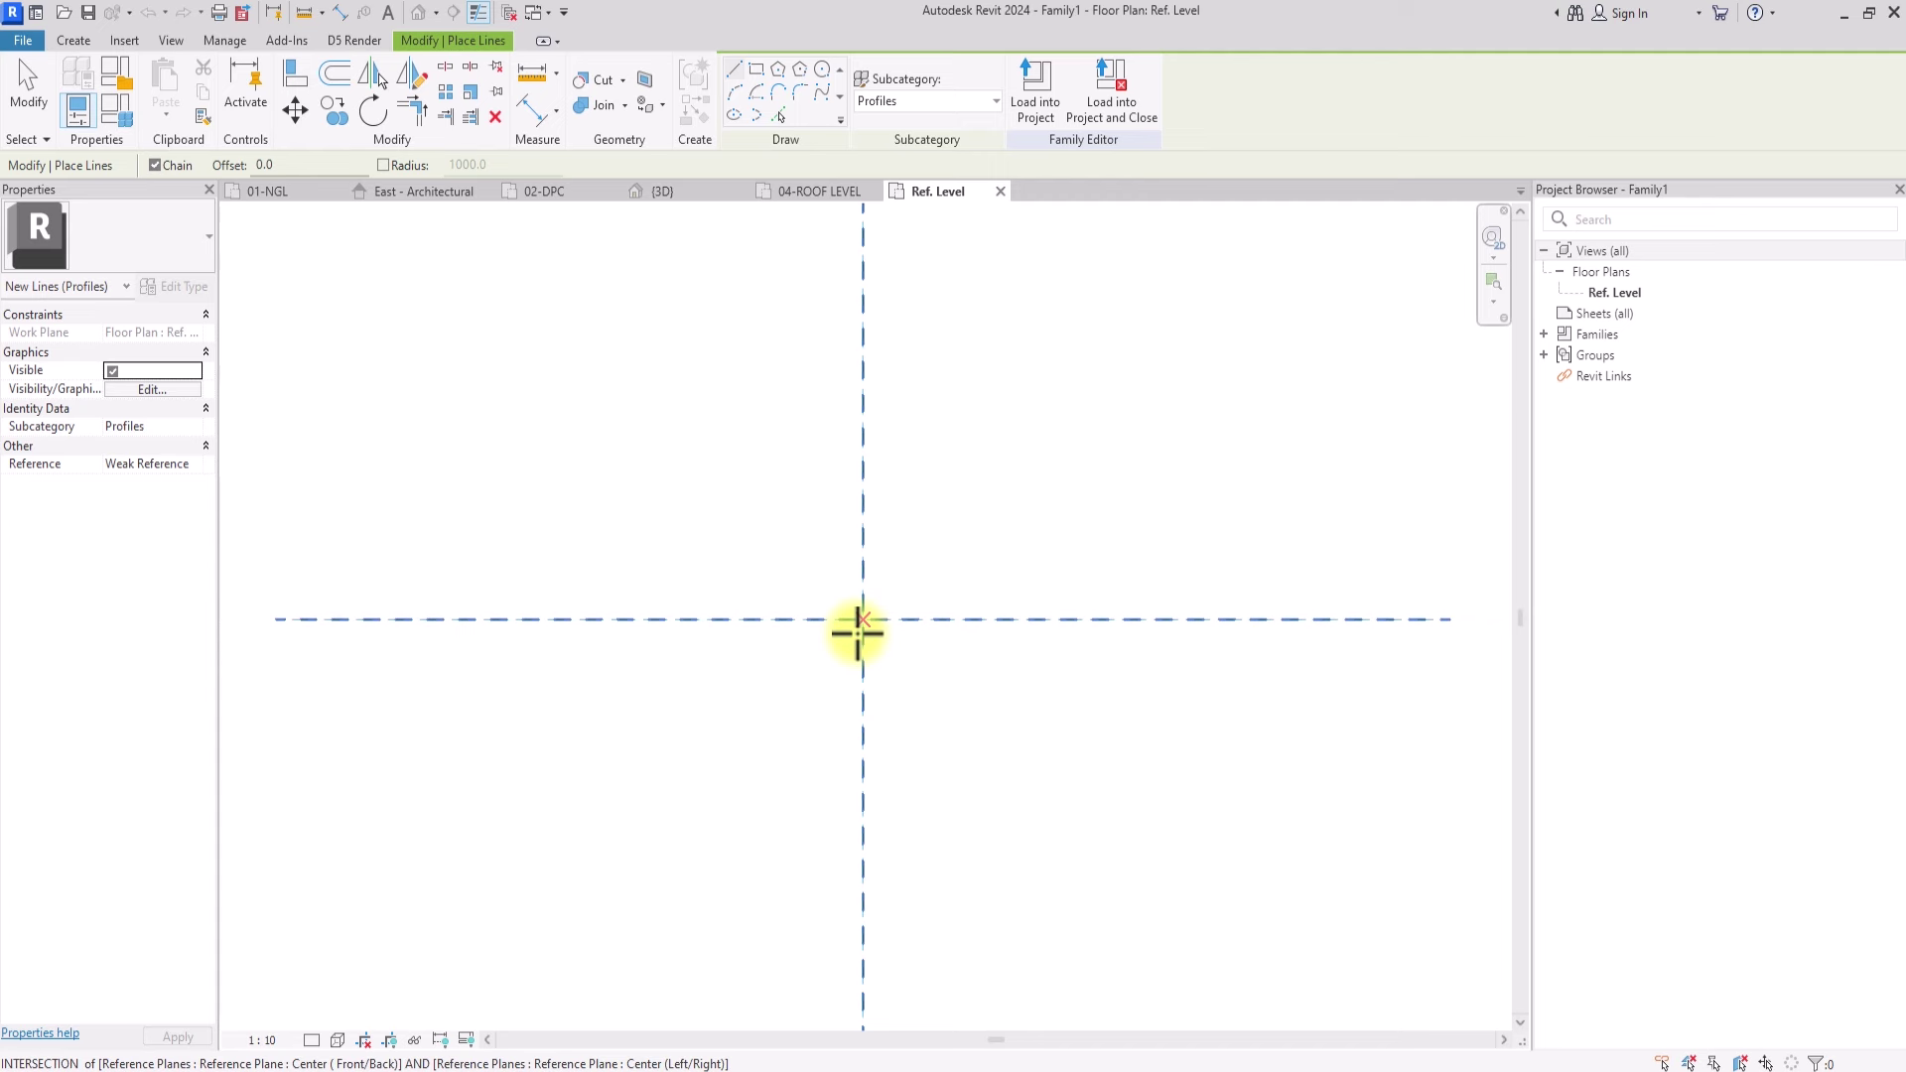
left_click(861, 622)
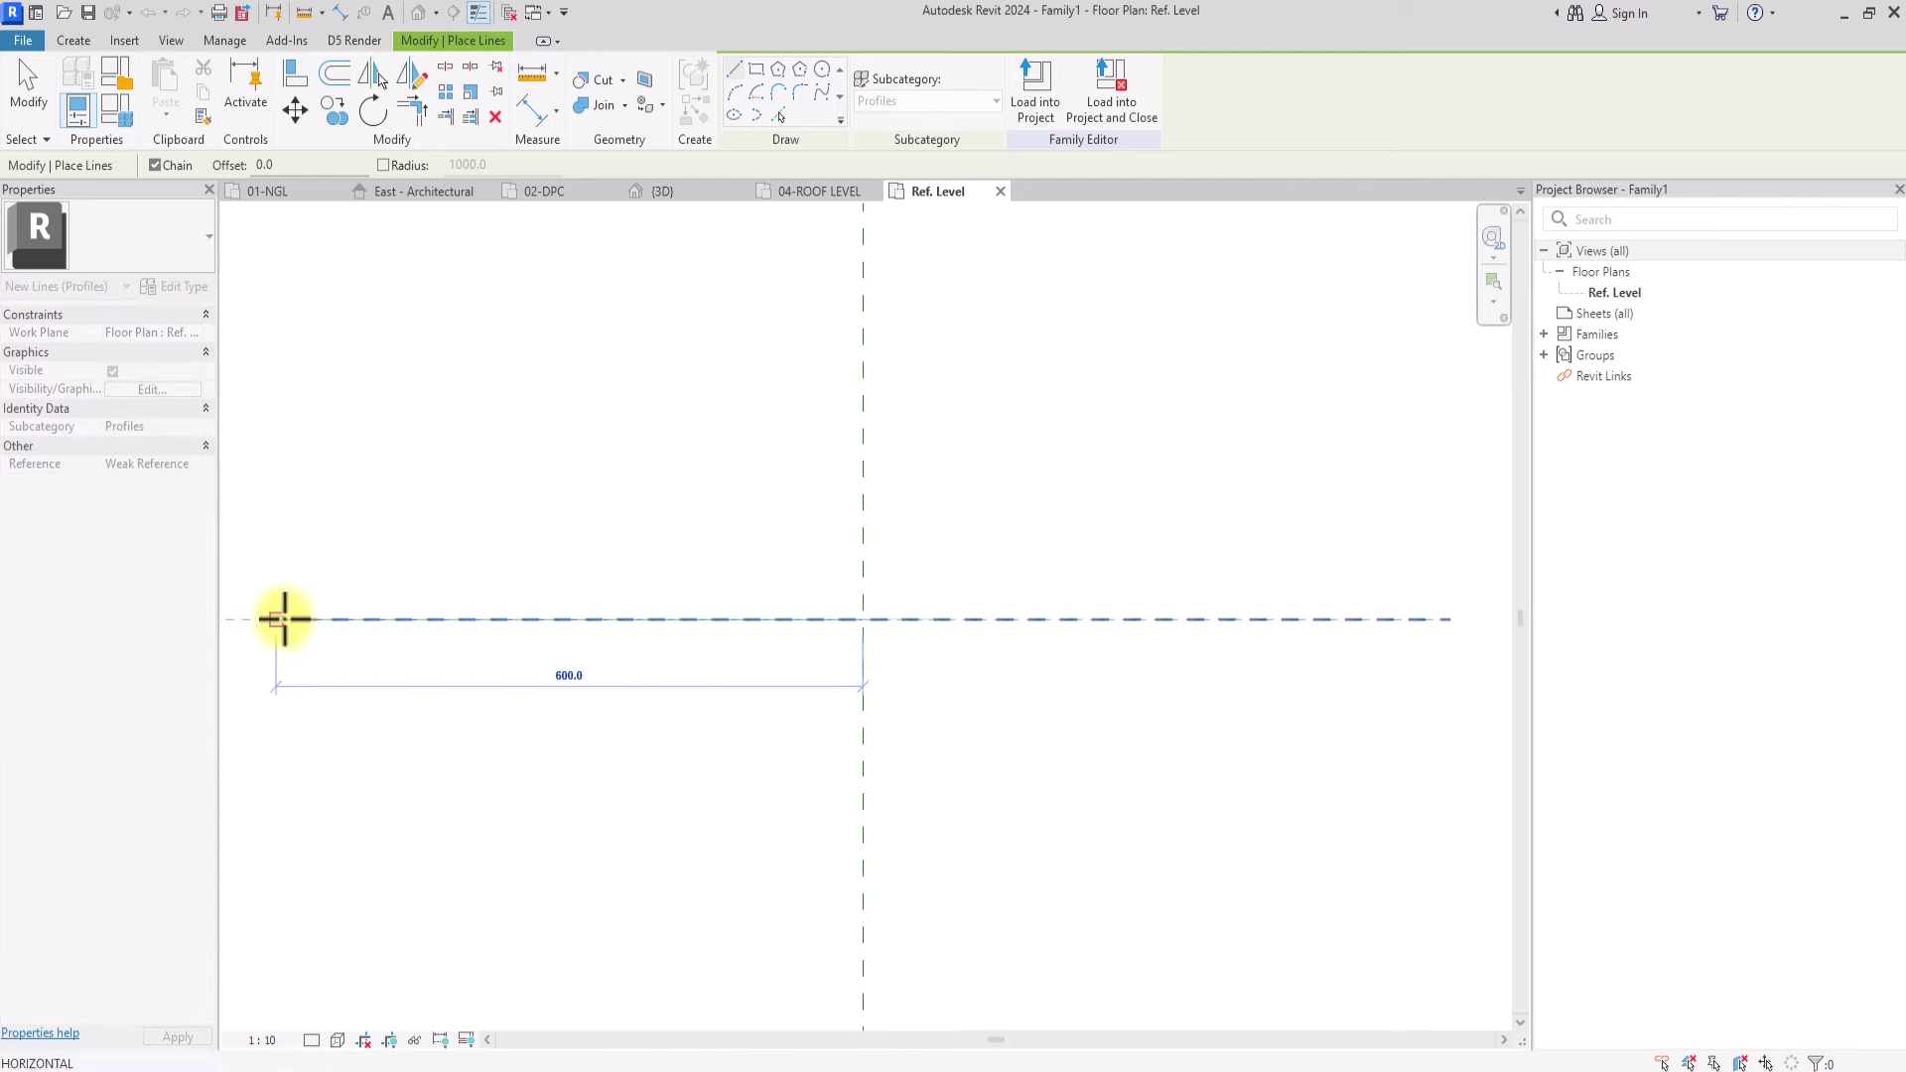
left_click(278, 619)
key("Escape")
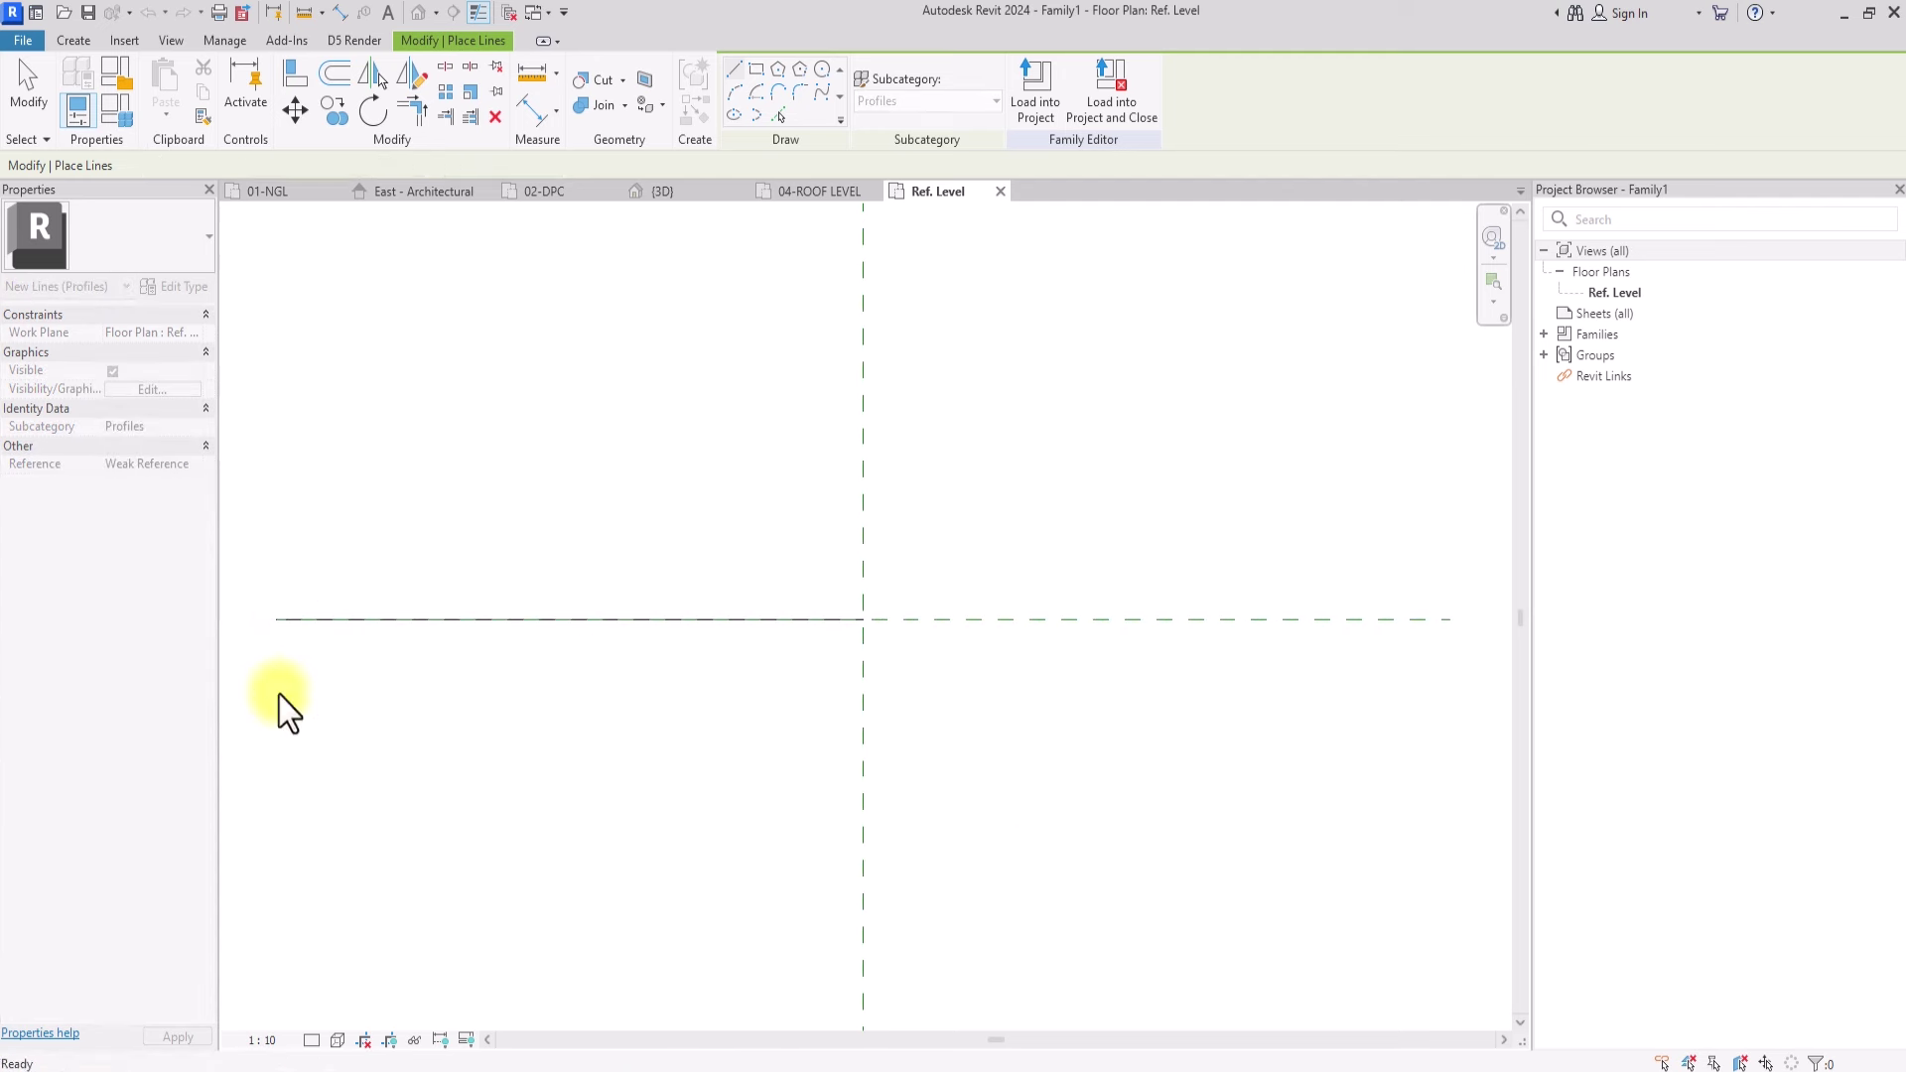
Step: Draw the profile's stepped edge from the intersection: 75 down, 75 left, 75 down, 25 left and 25 down
left_click(862, 619)
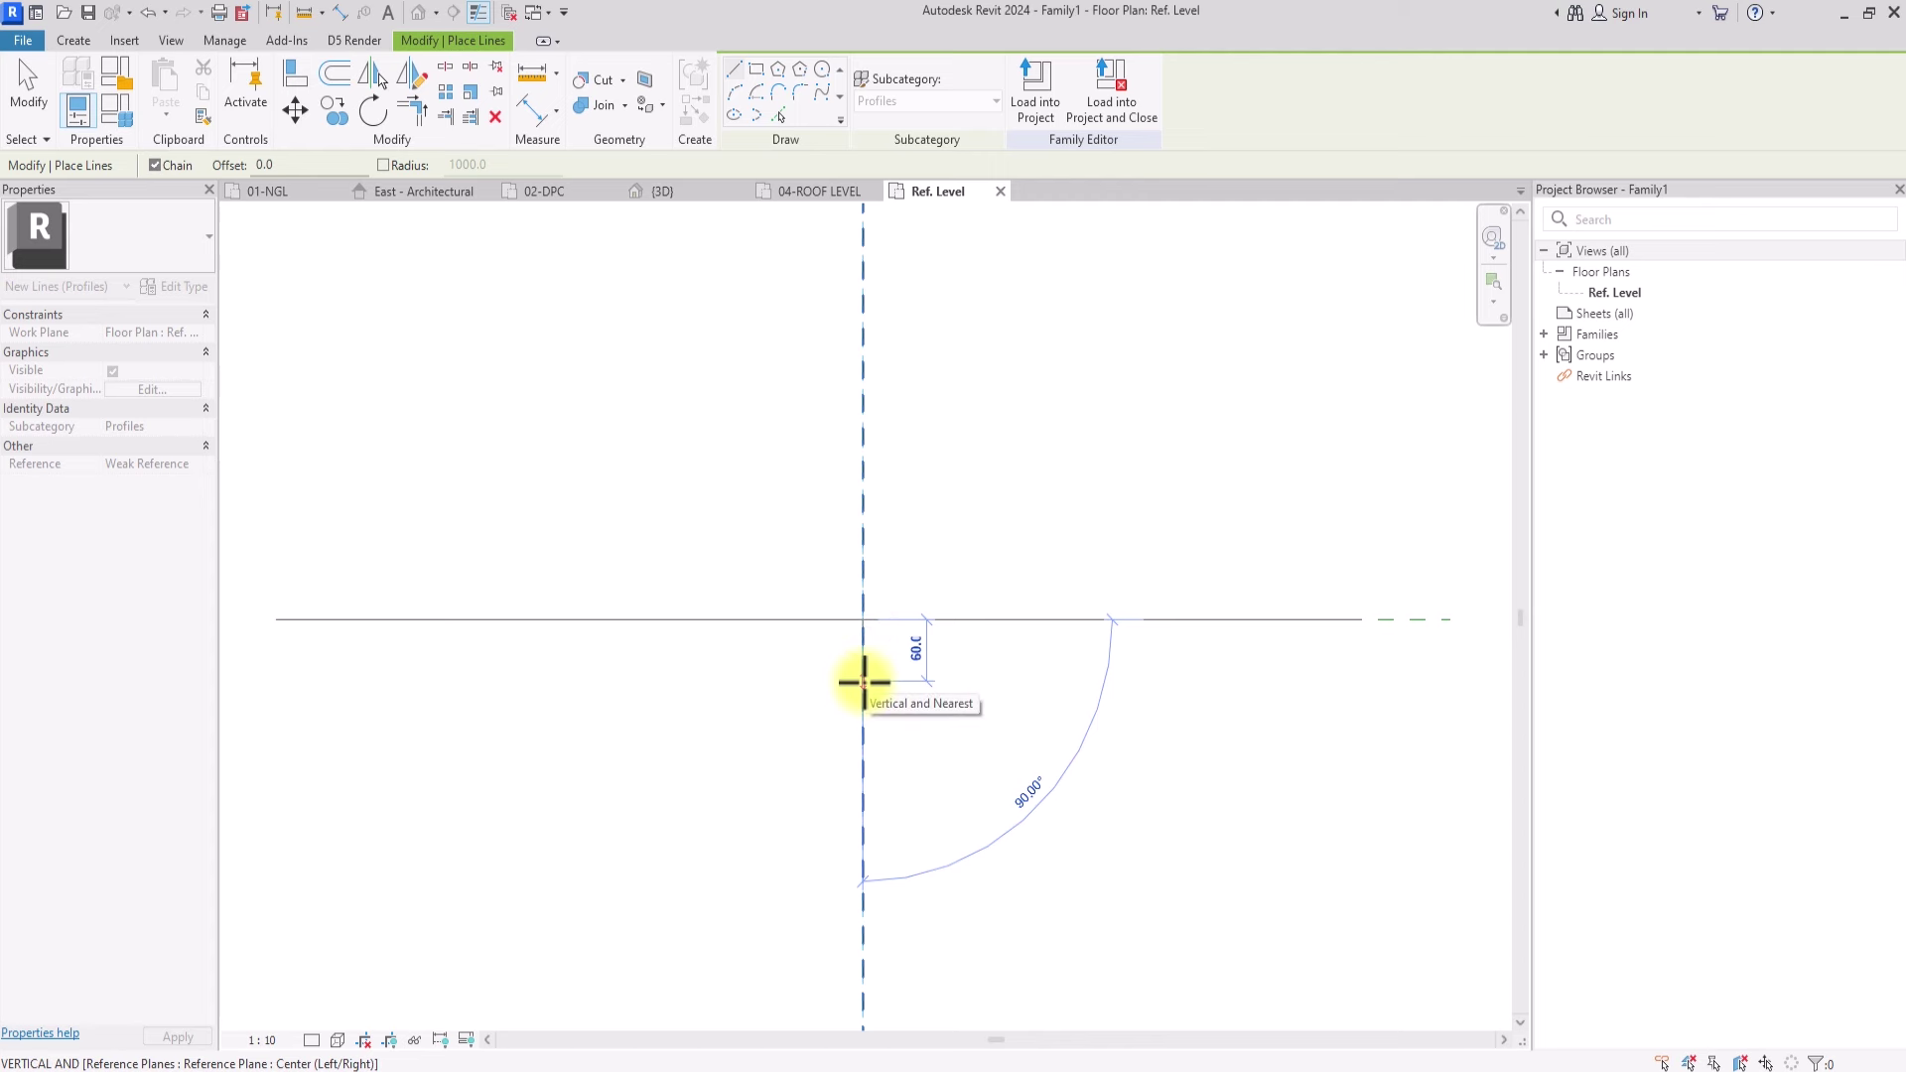
type("75")
key("Return")
type("75")
key("Return")
type("75")
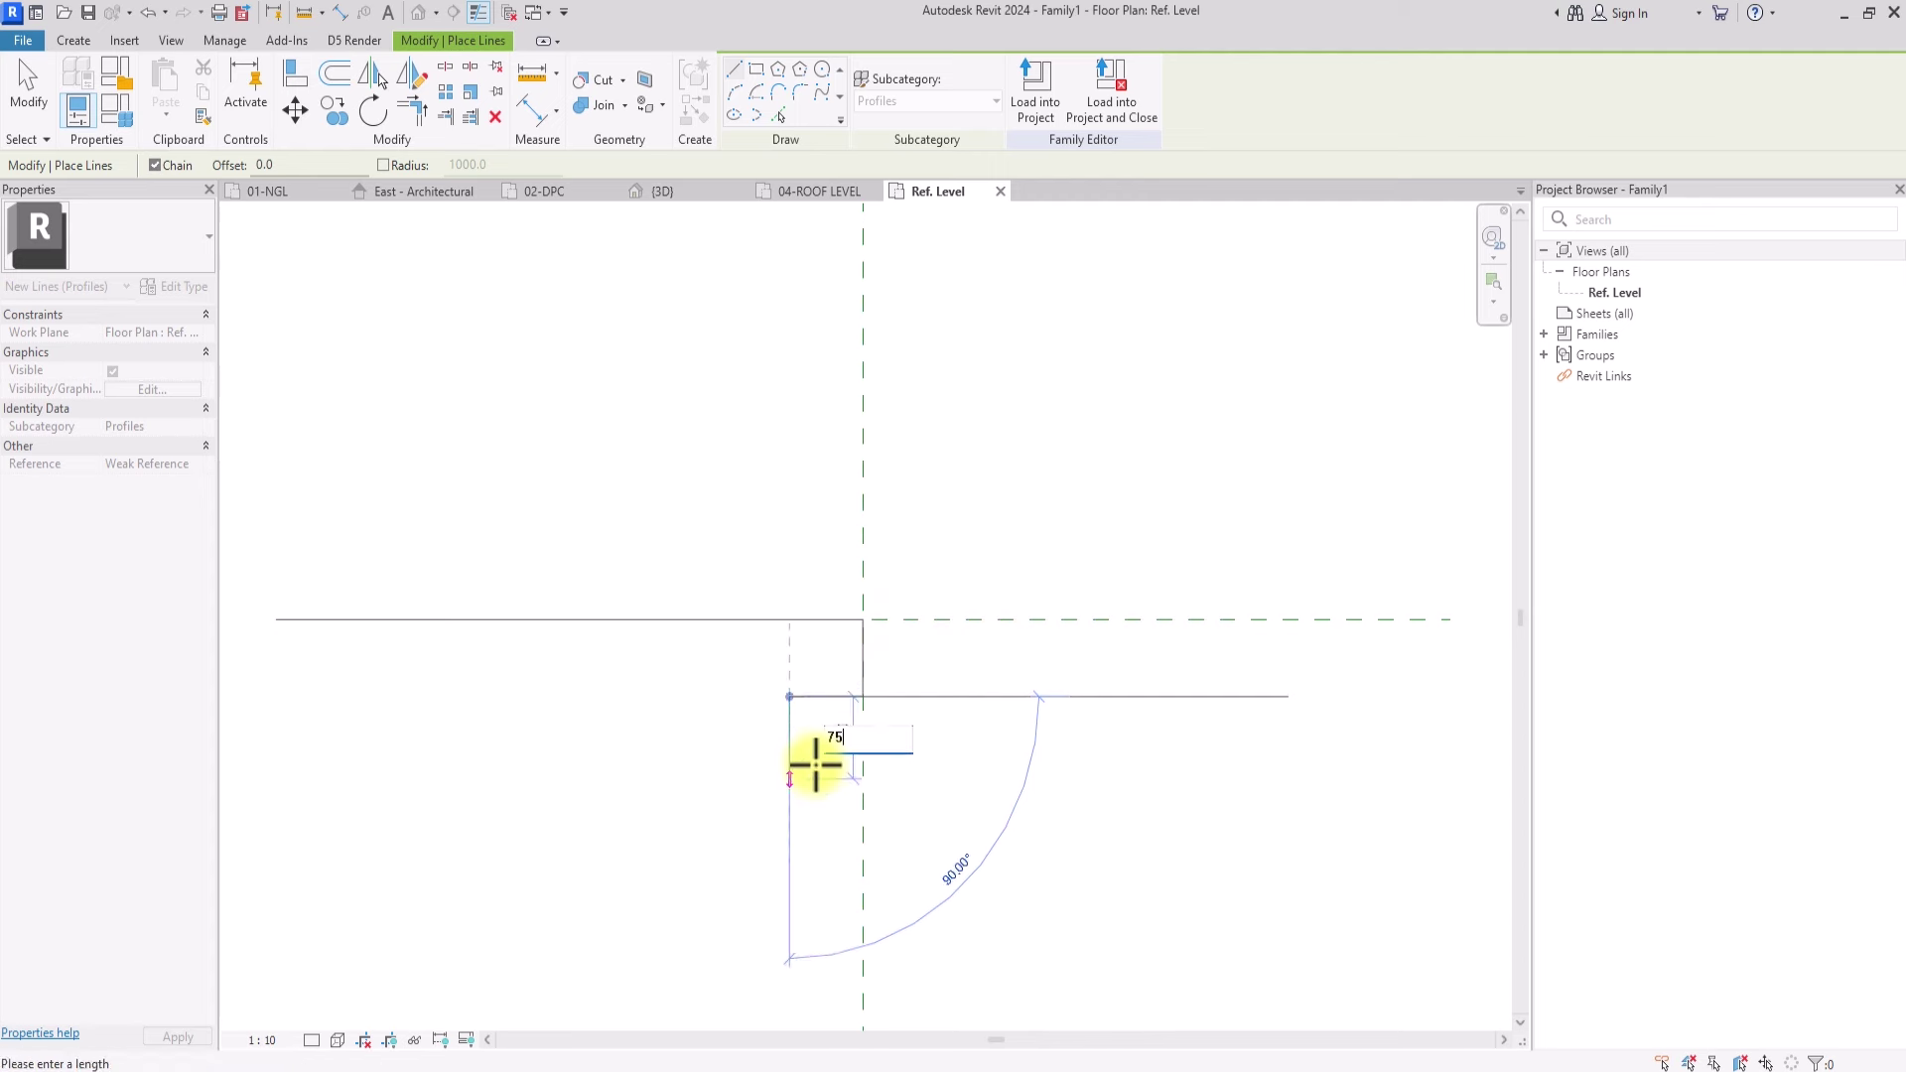
key("Return")
type("25")
key("Return")
type("25")
key("Return")
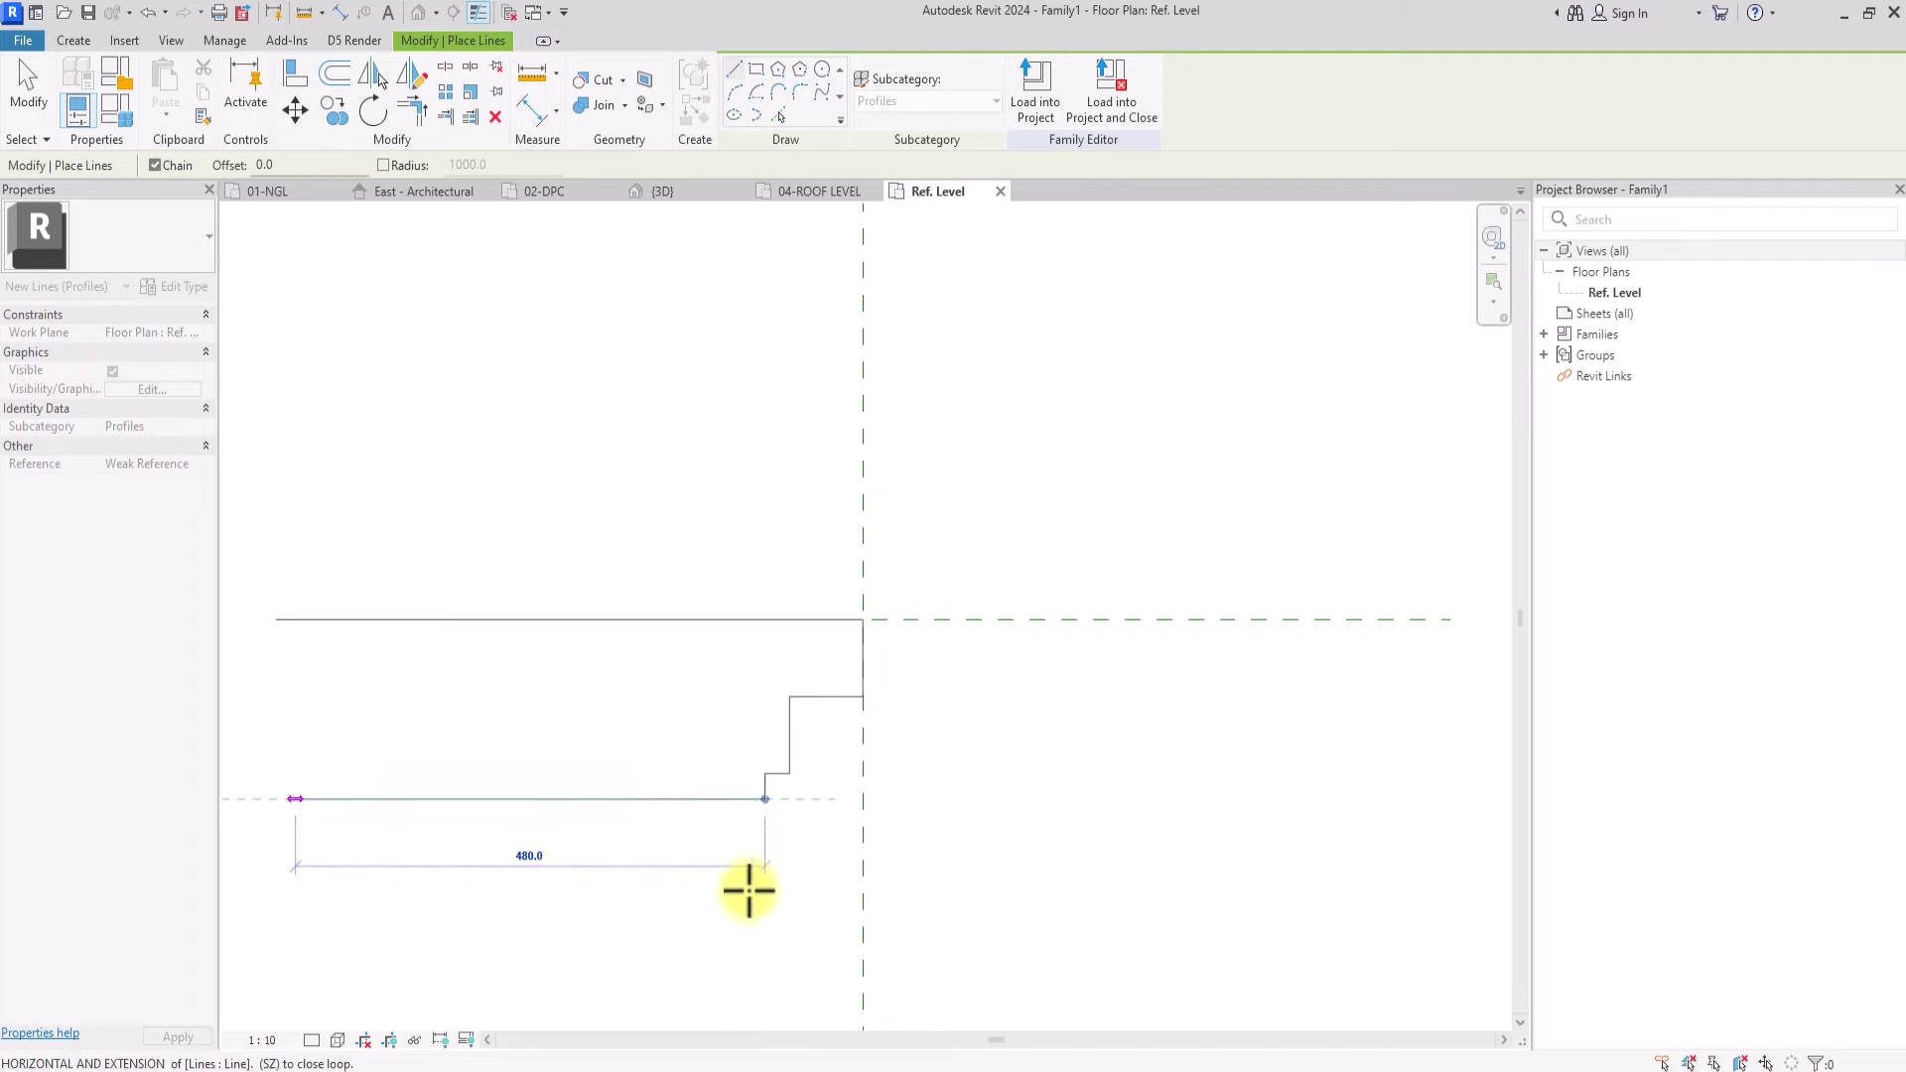
Step: Close the profile with a bottom line running left and a vertical line up to the top line's left end
left_click(277, 799)
left_click(277, 619)
scroll(392, 622, "down", 1)
key("Escape")
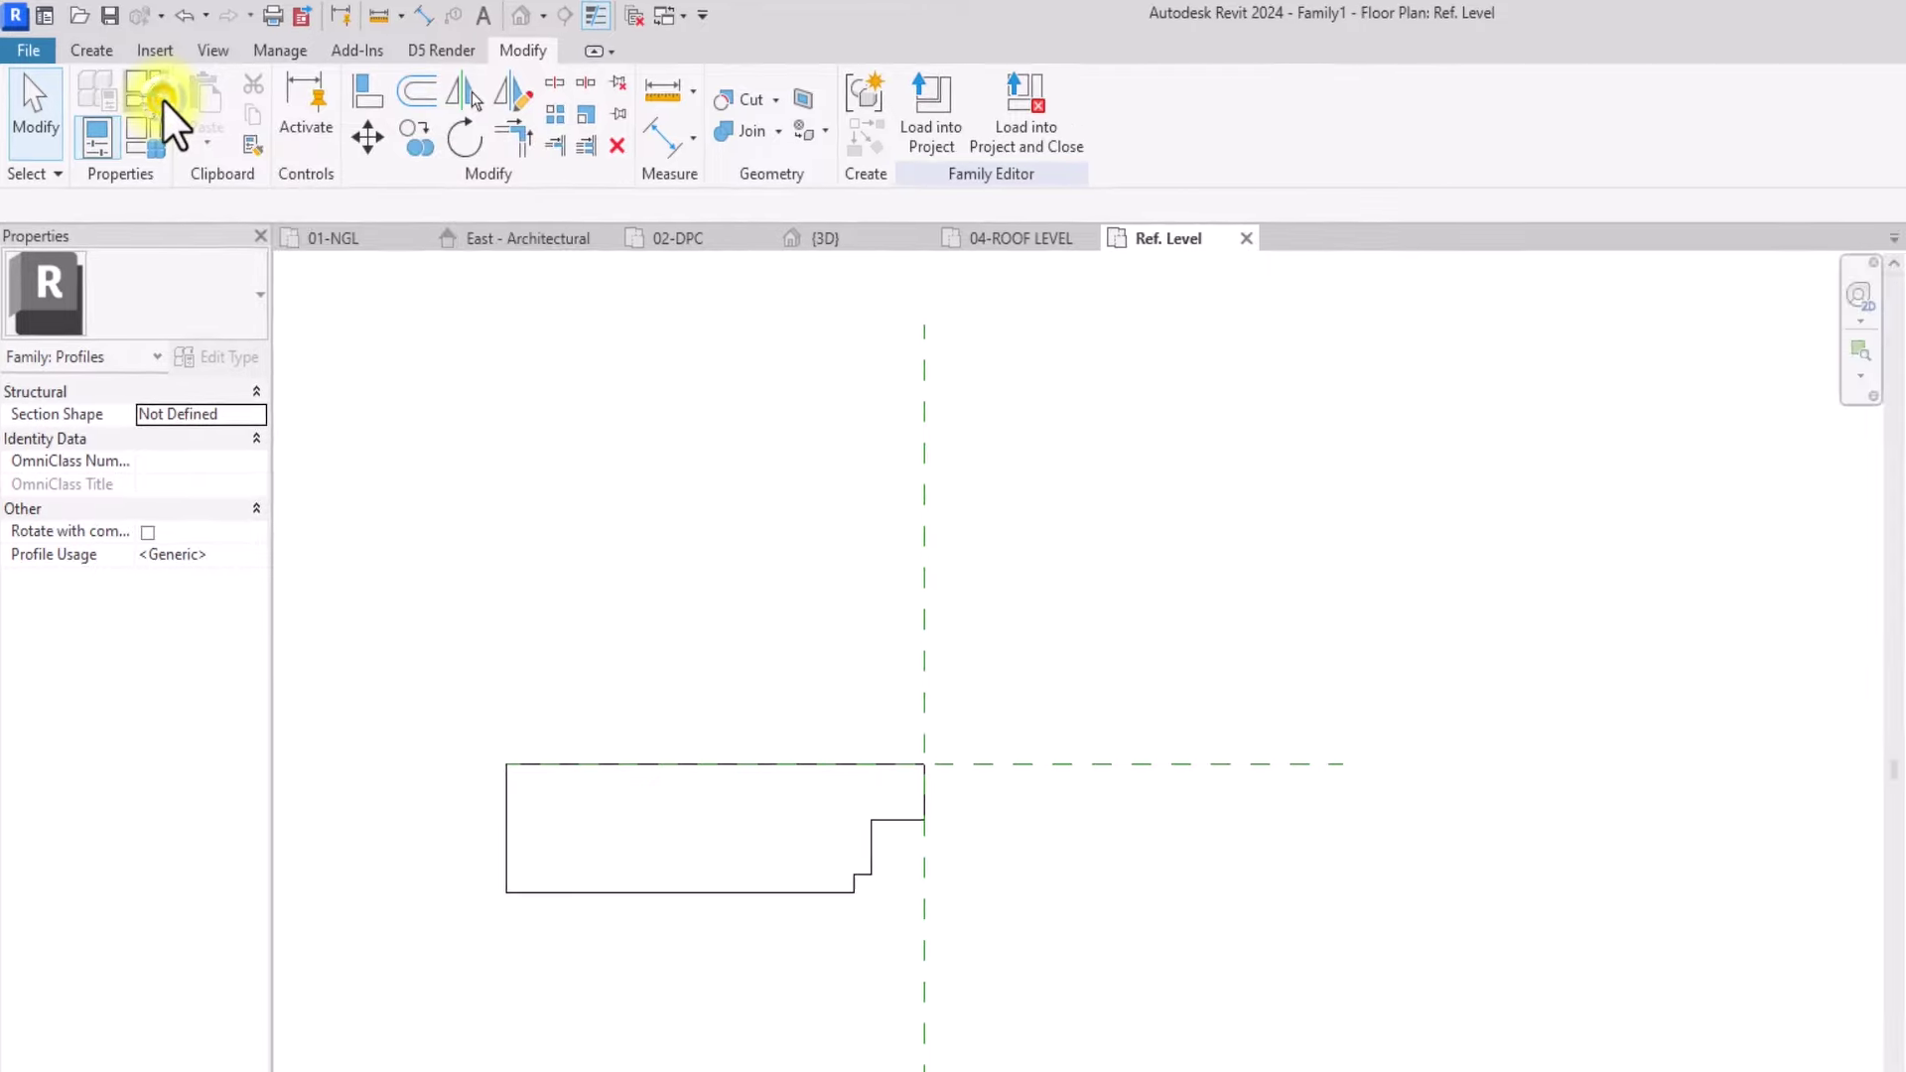
Step: Set the profile family's usage to Fascia in its family category and parameters
left_click(165, 100)
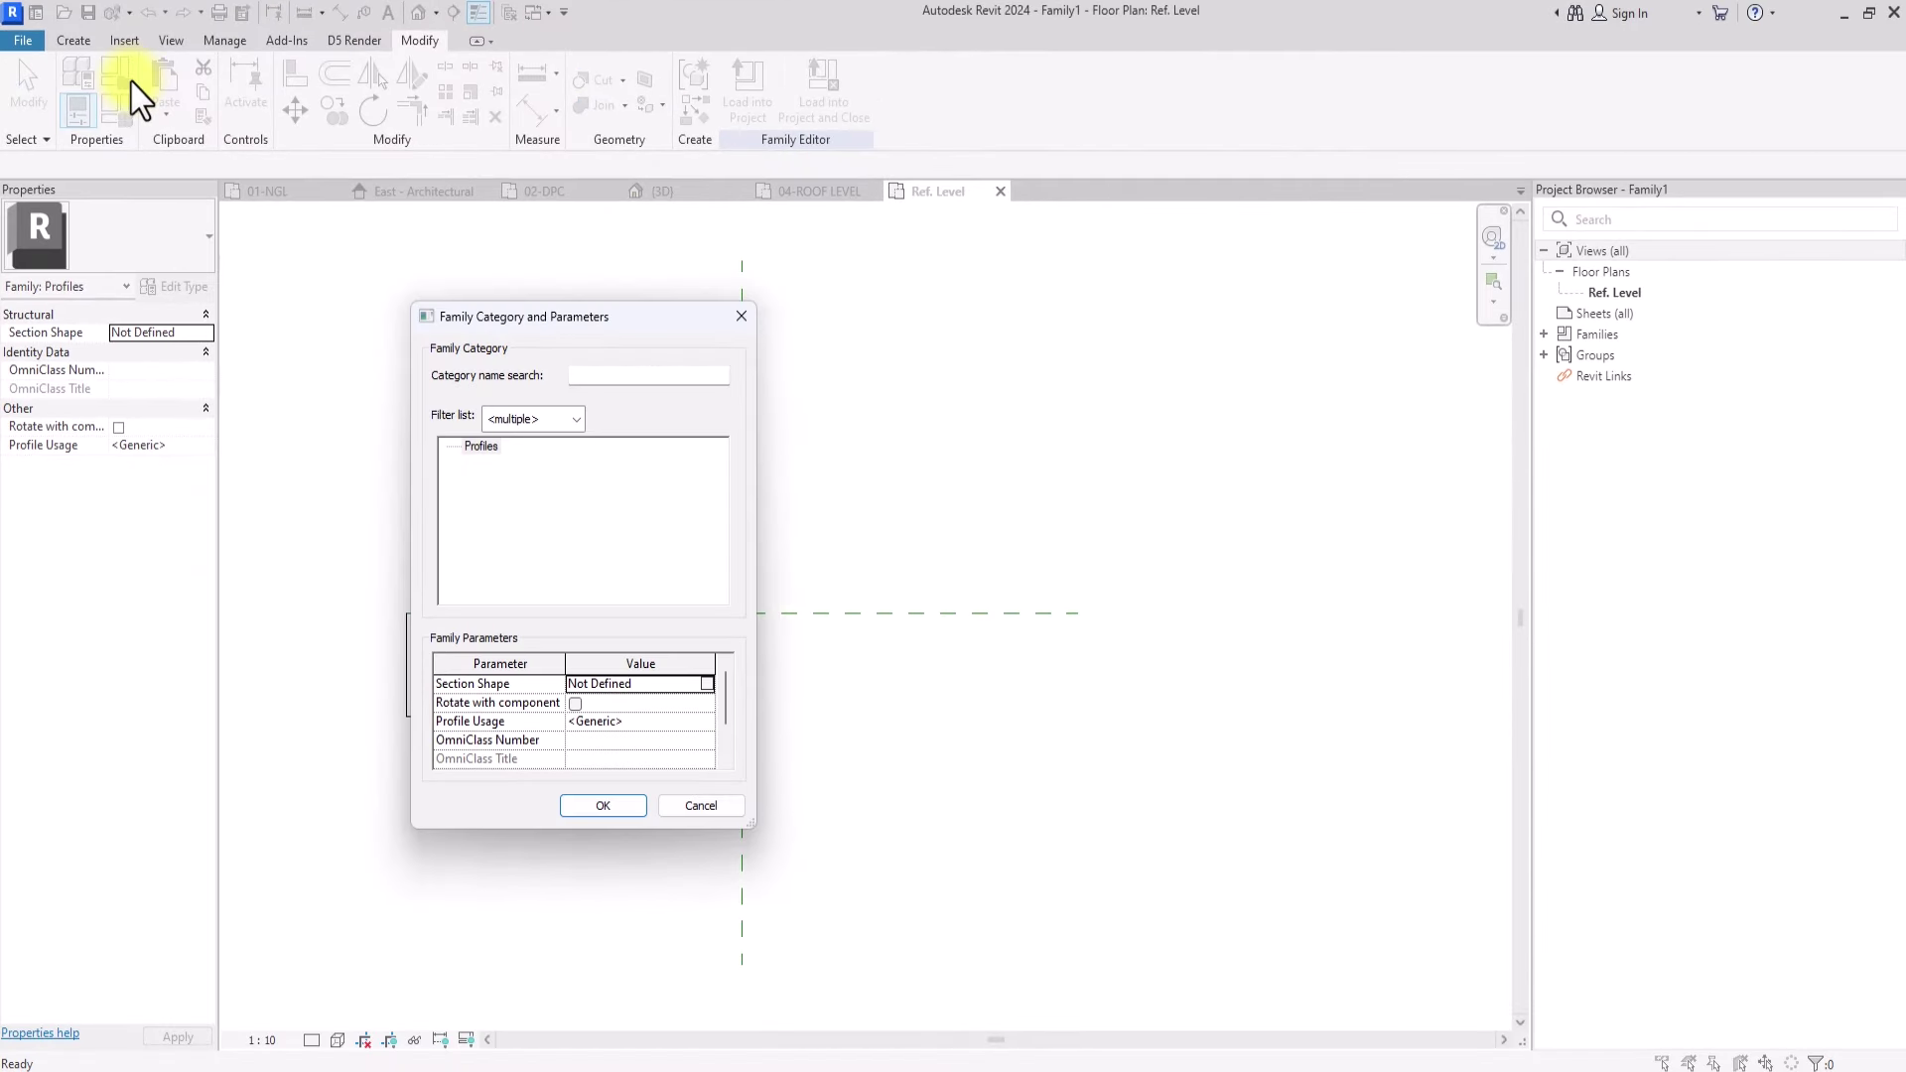
left_click(699, 720)
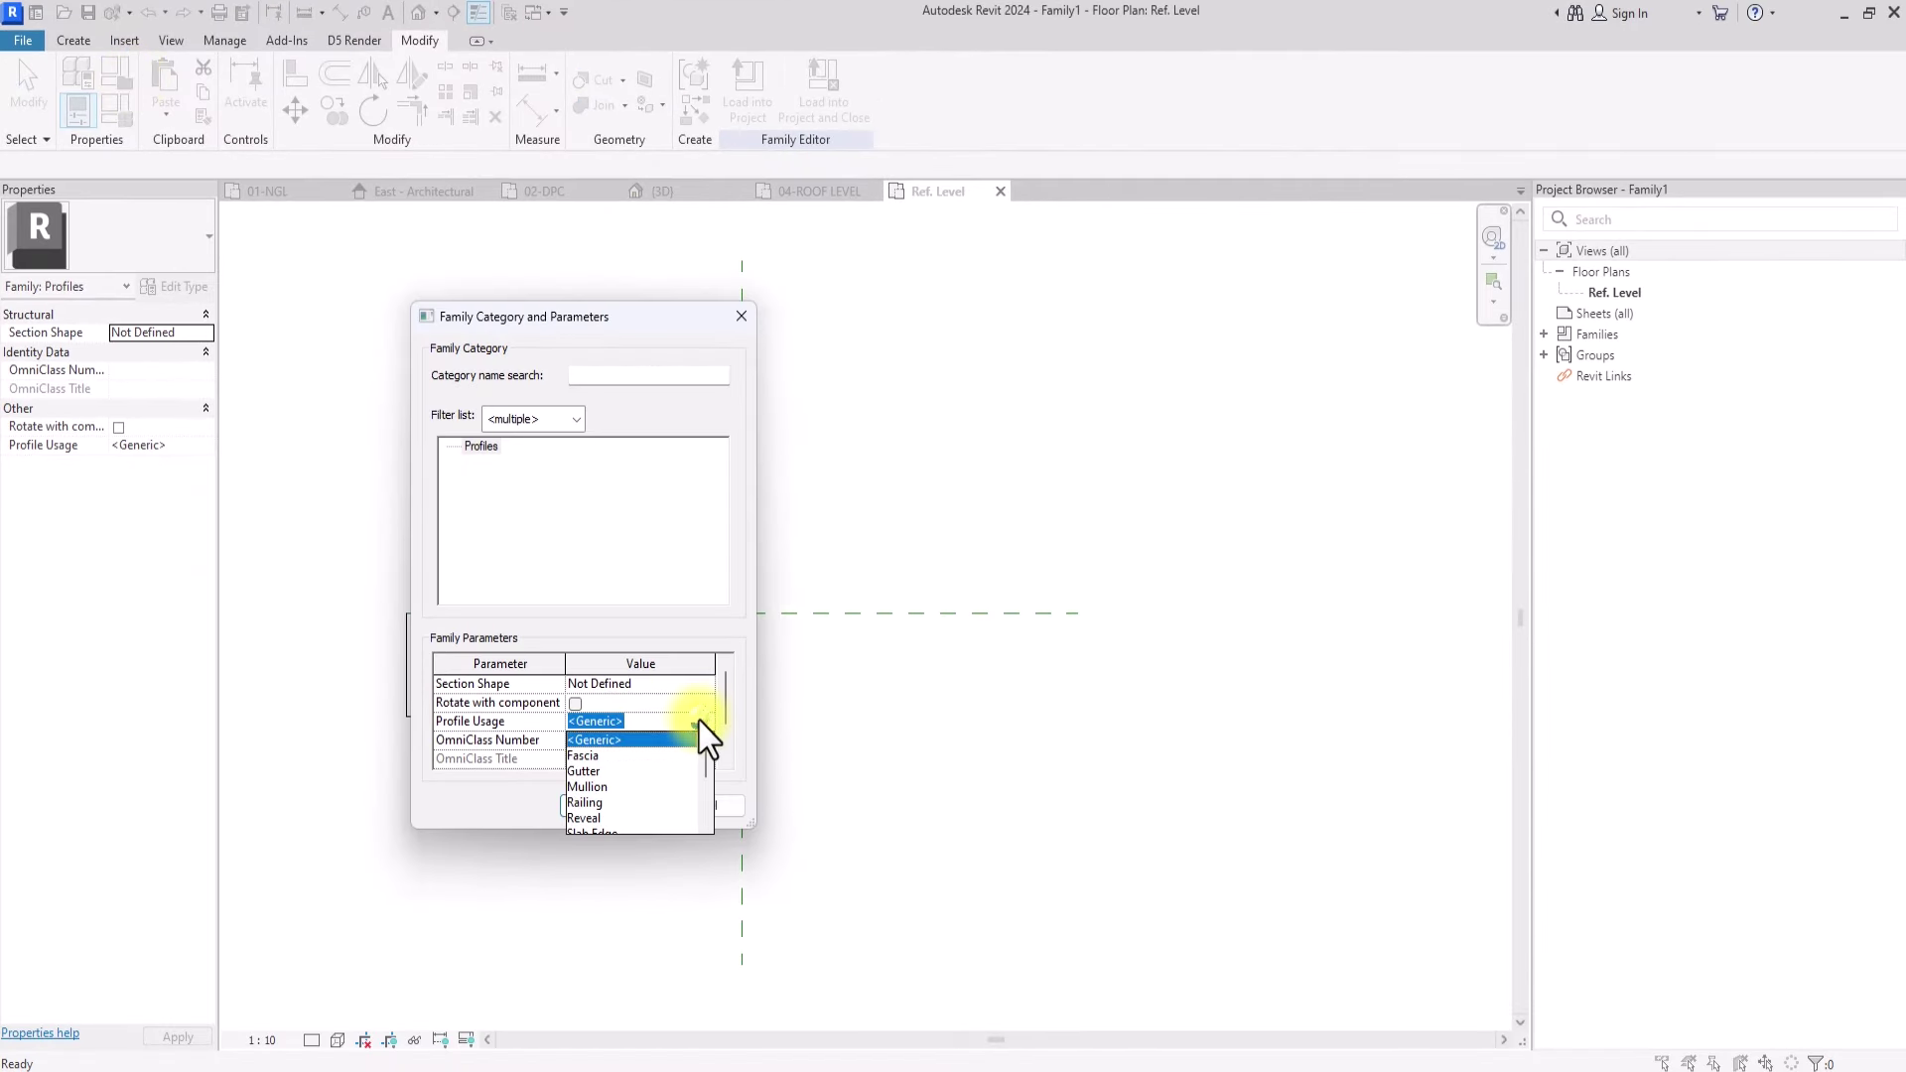
left_click(598, 758)
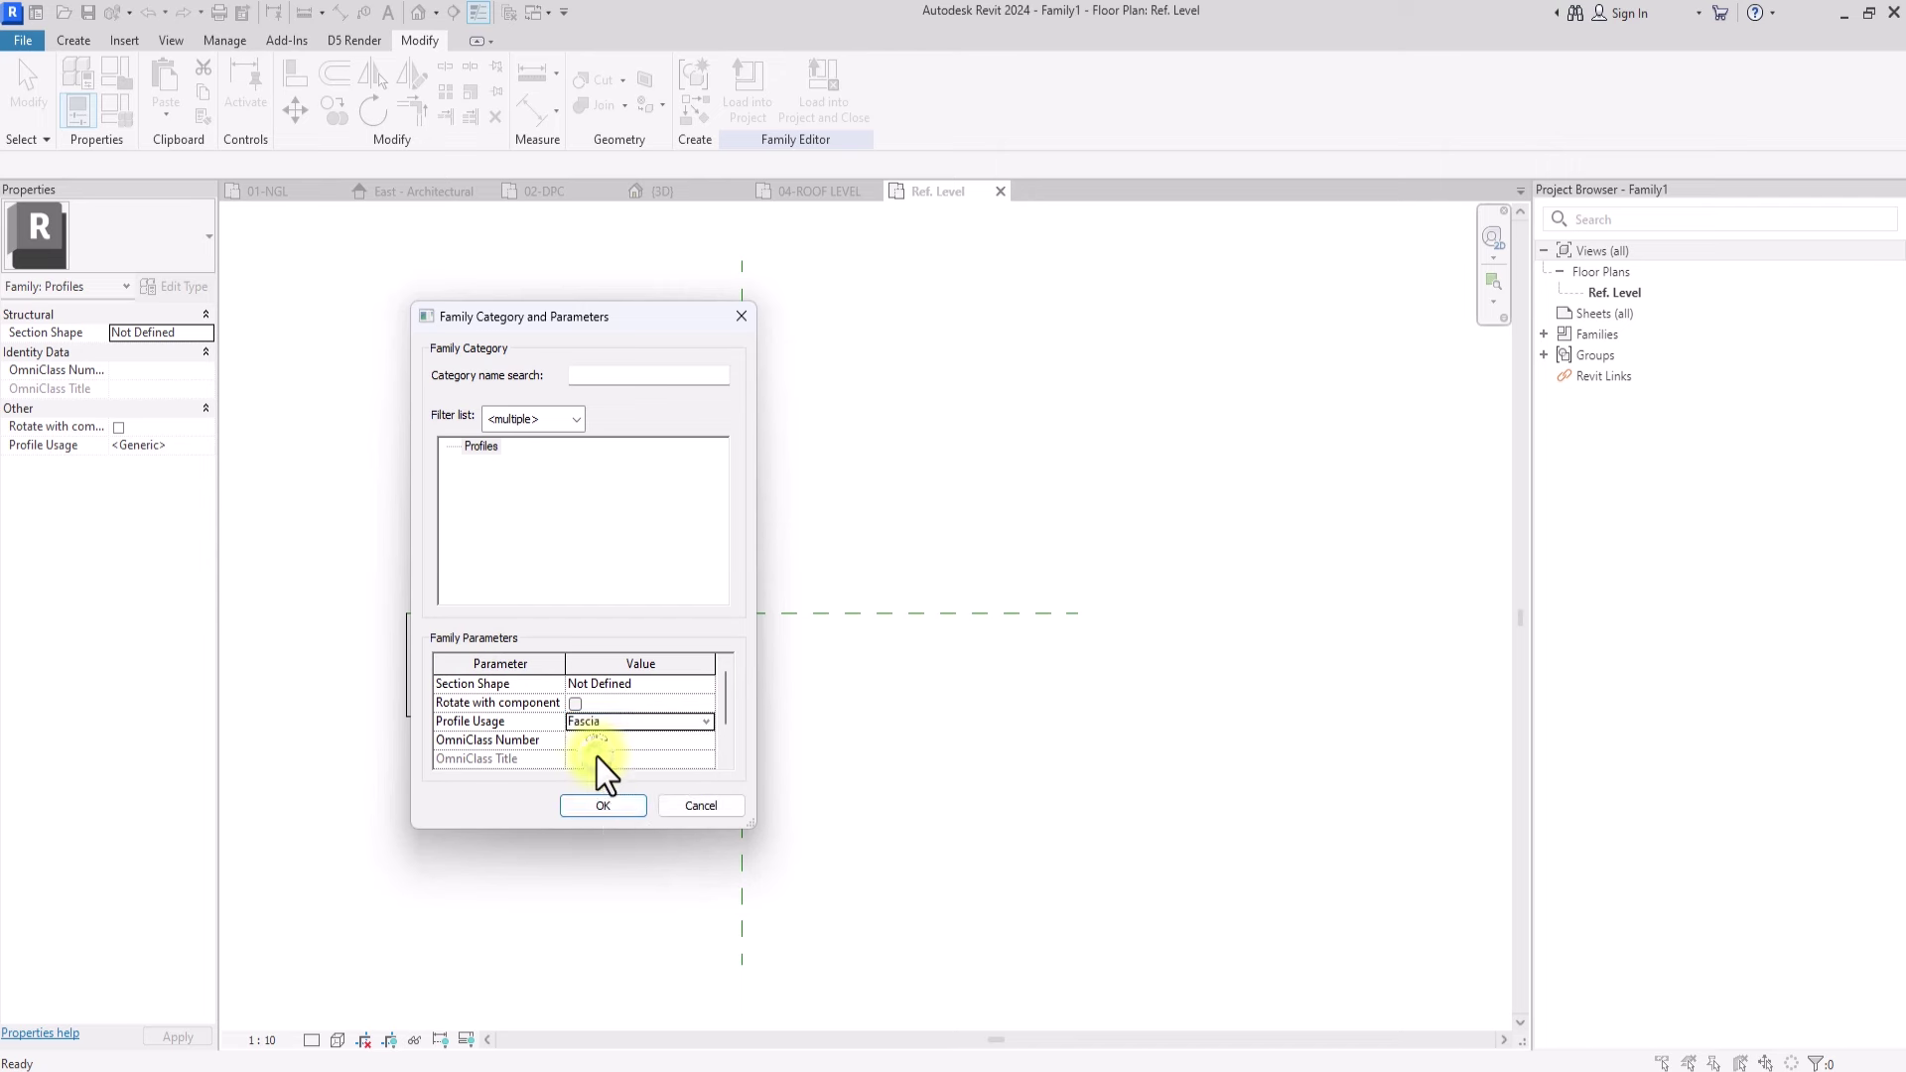
left_click(604, 804)
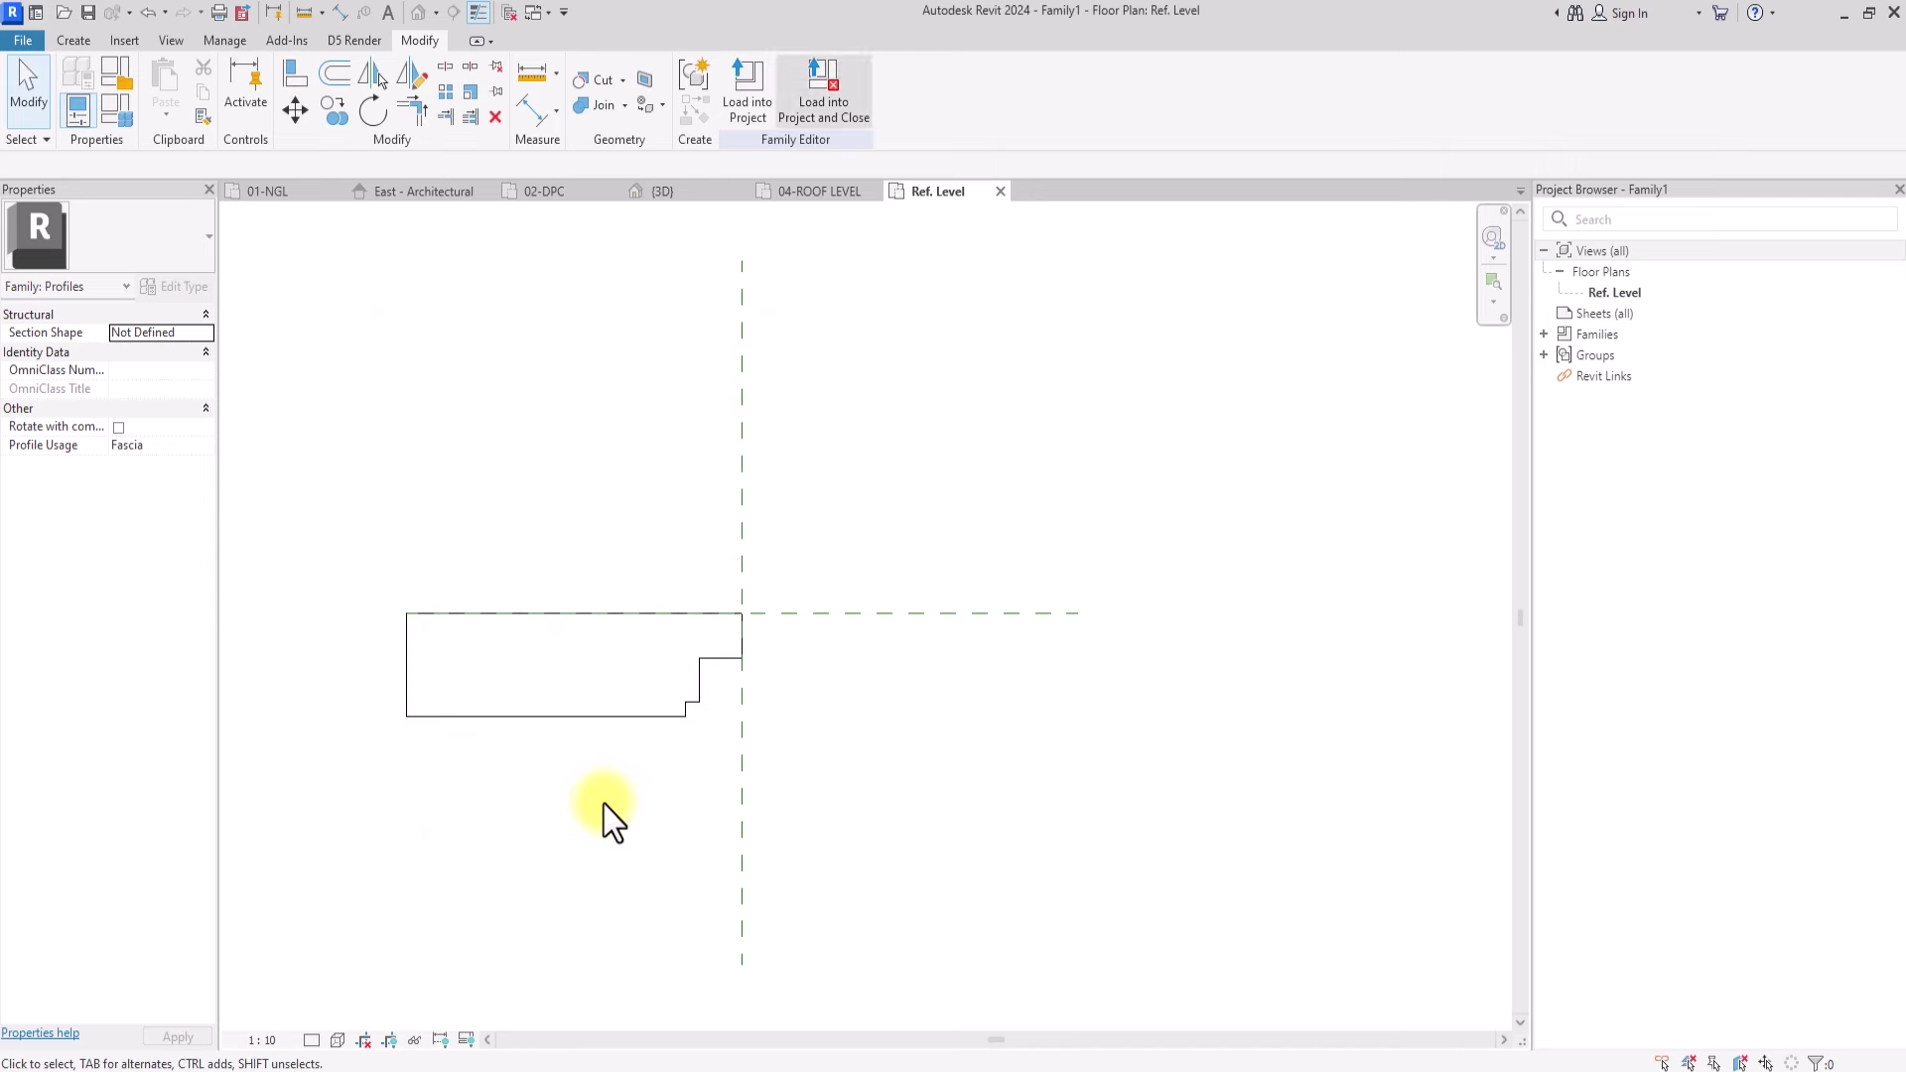
Step: Load the profile into the roof project and close it, saving the family as FACIA MAIN
left_click(825, 107)
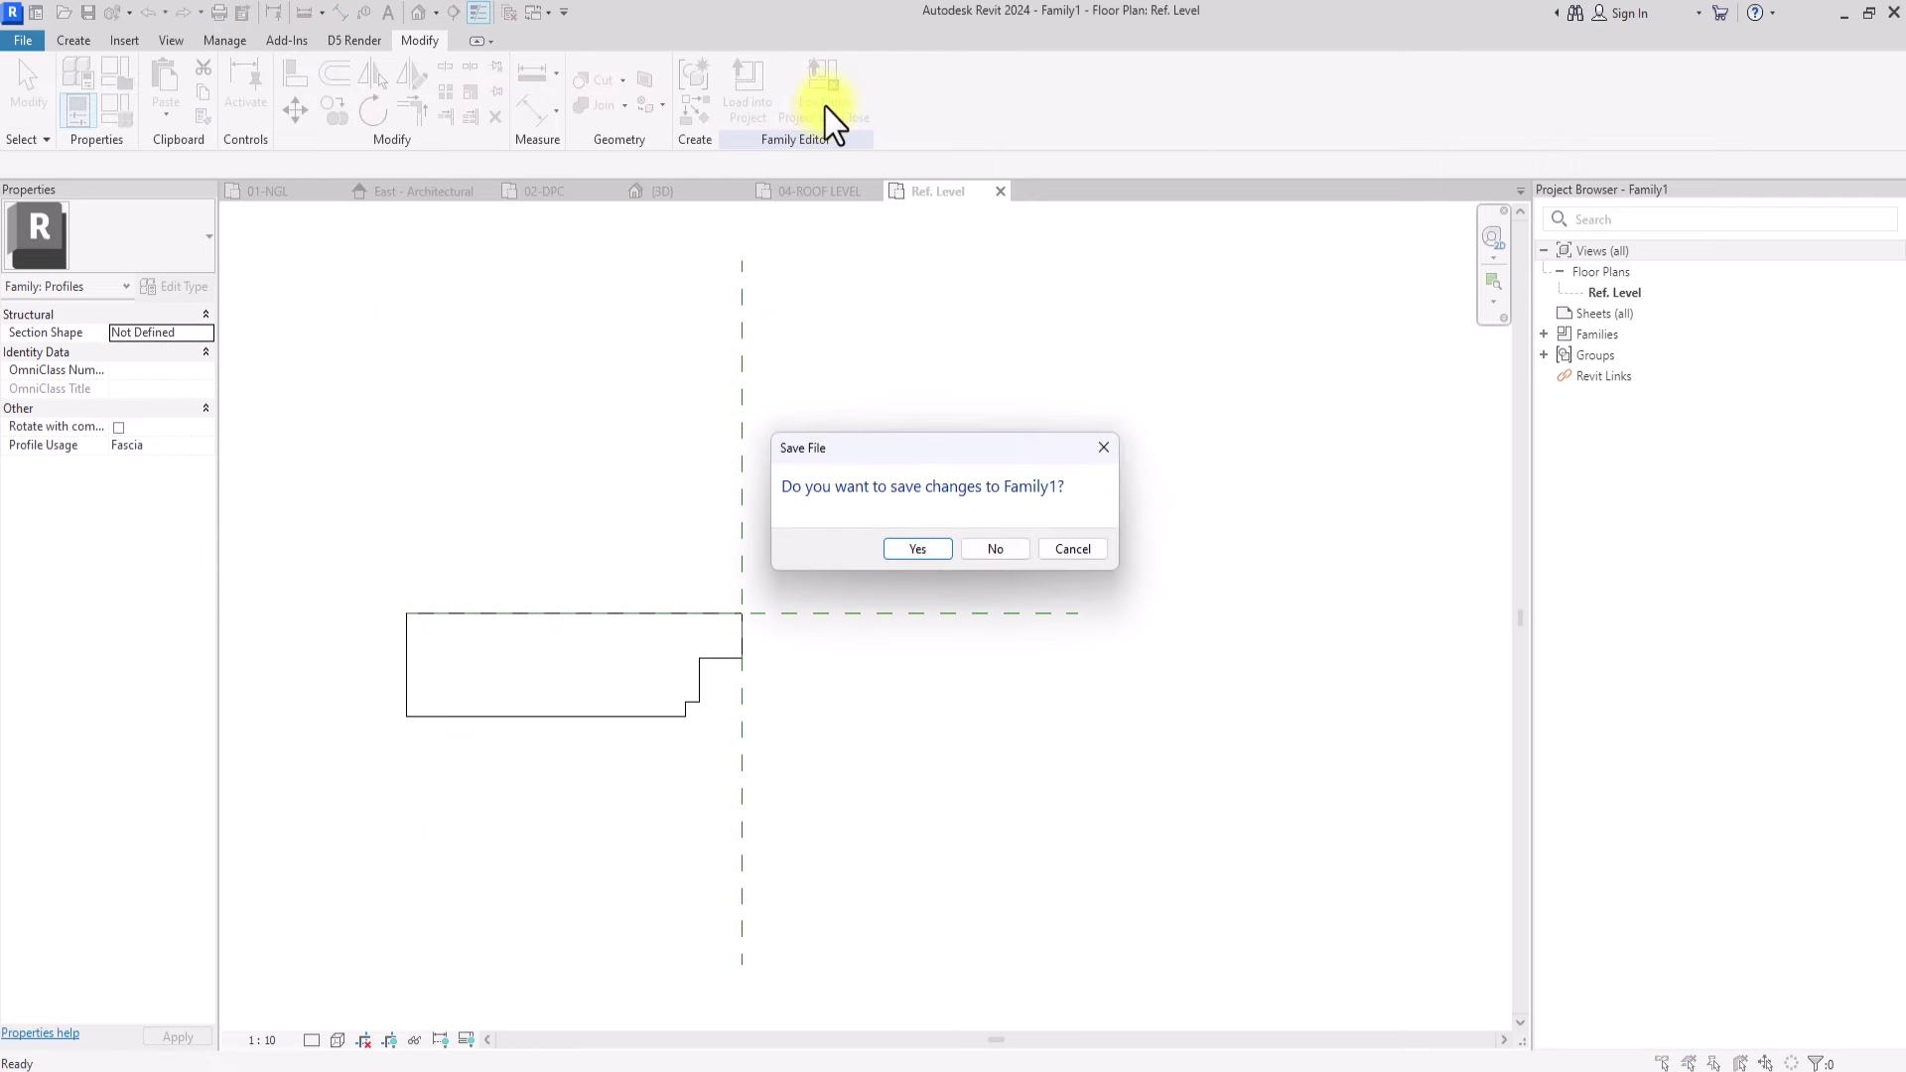
left_click(917, 549)
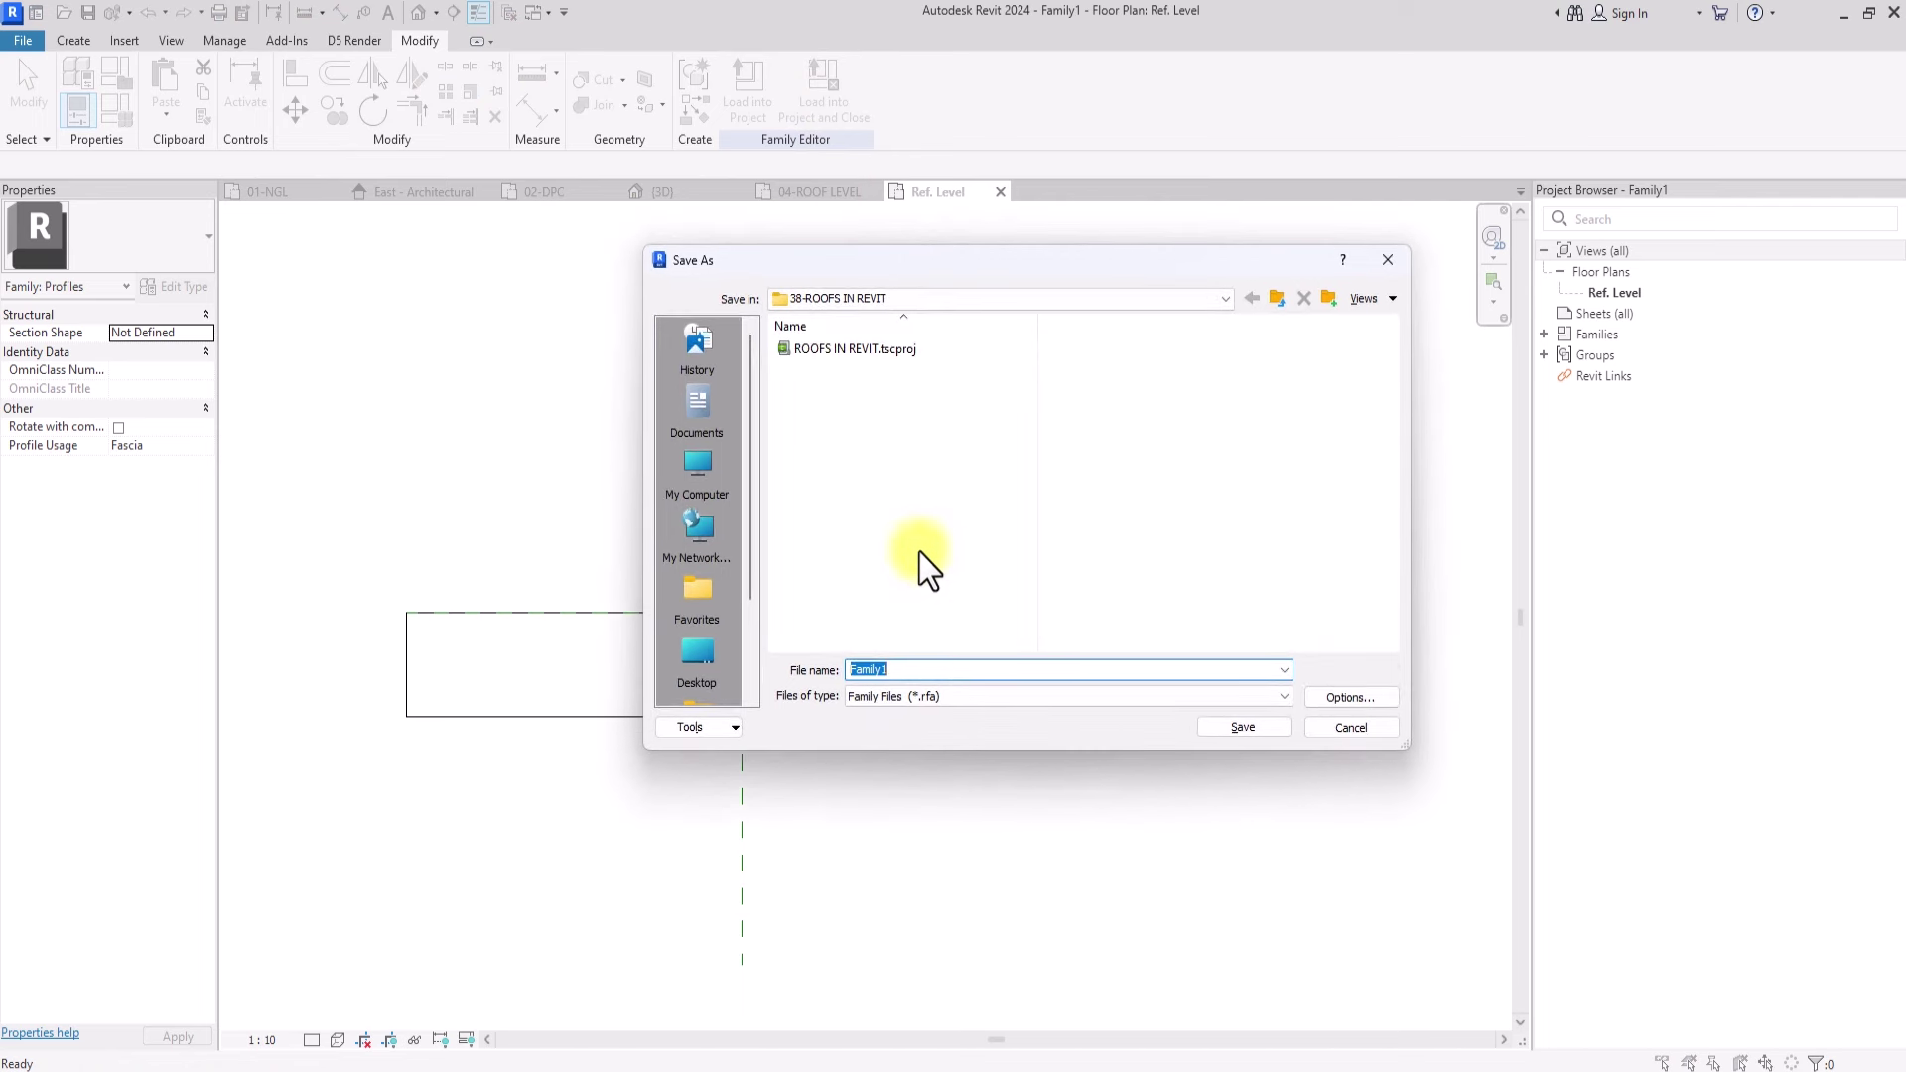
type("FACIA MAIN")
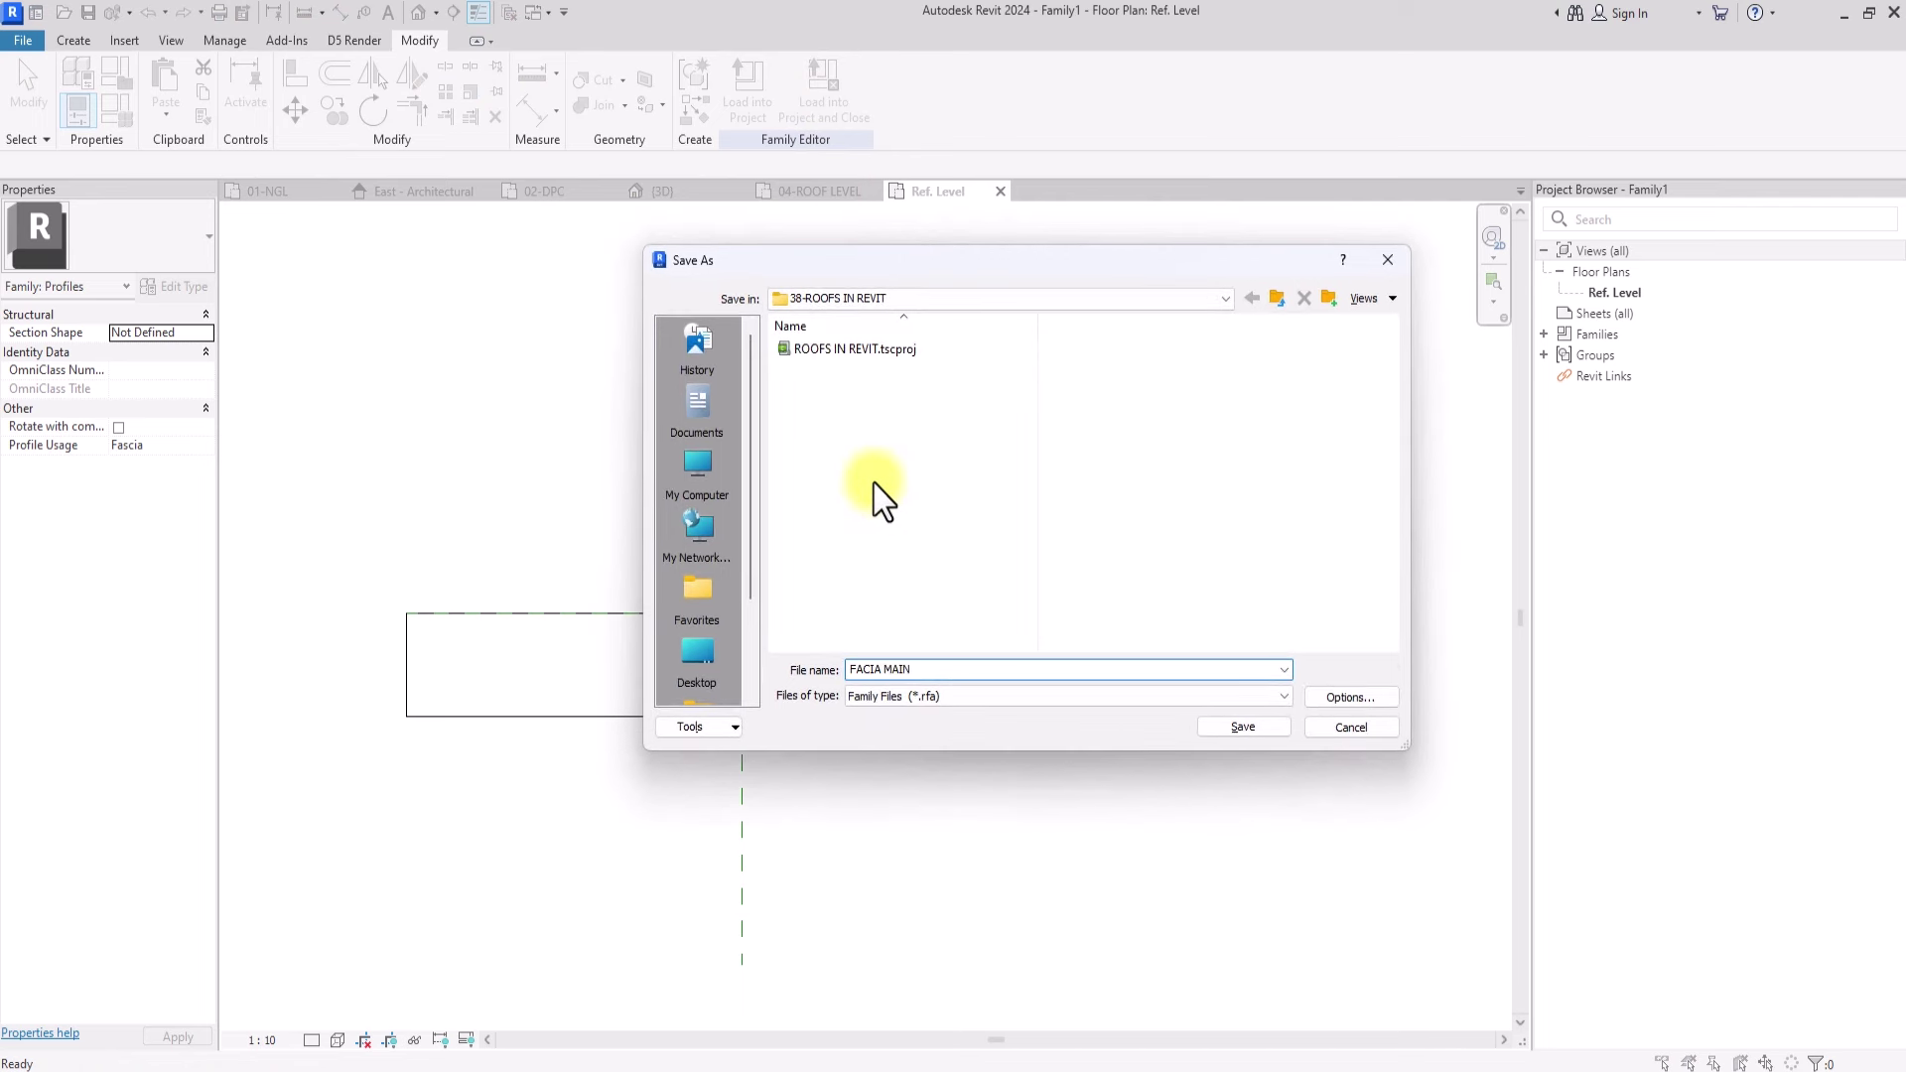
left_click(1236, 730)
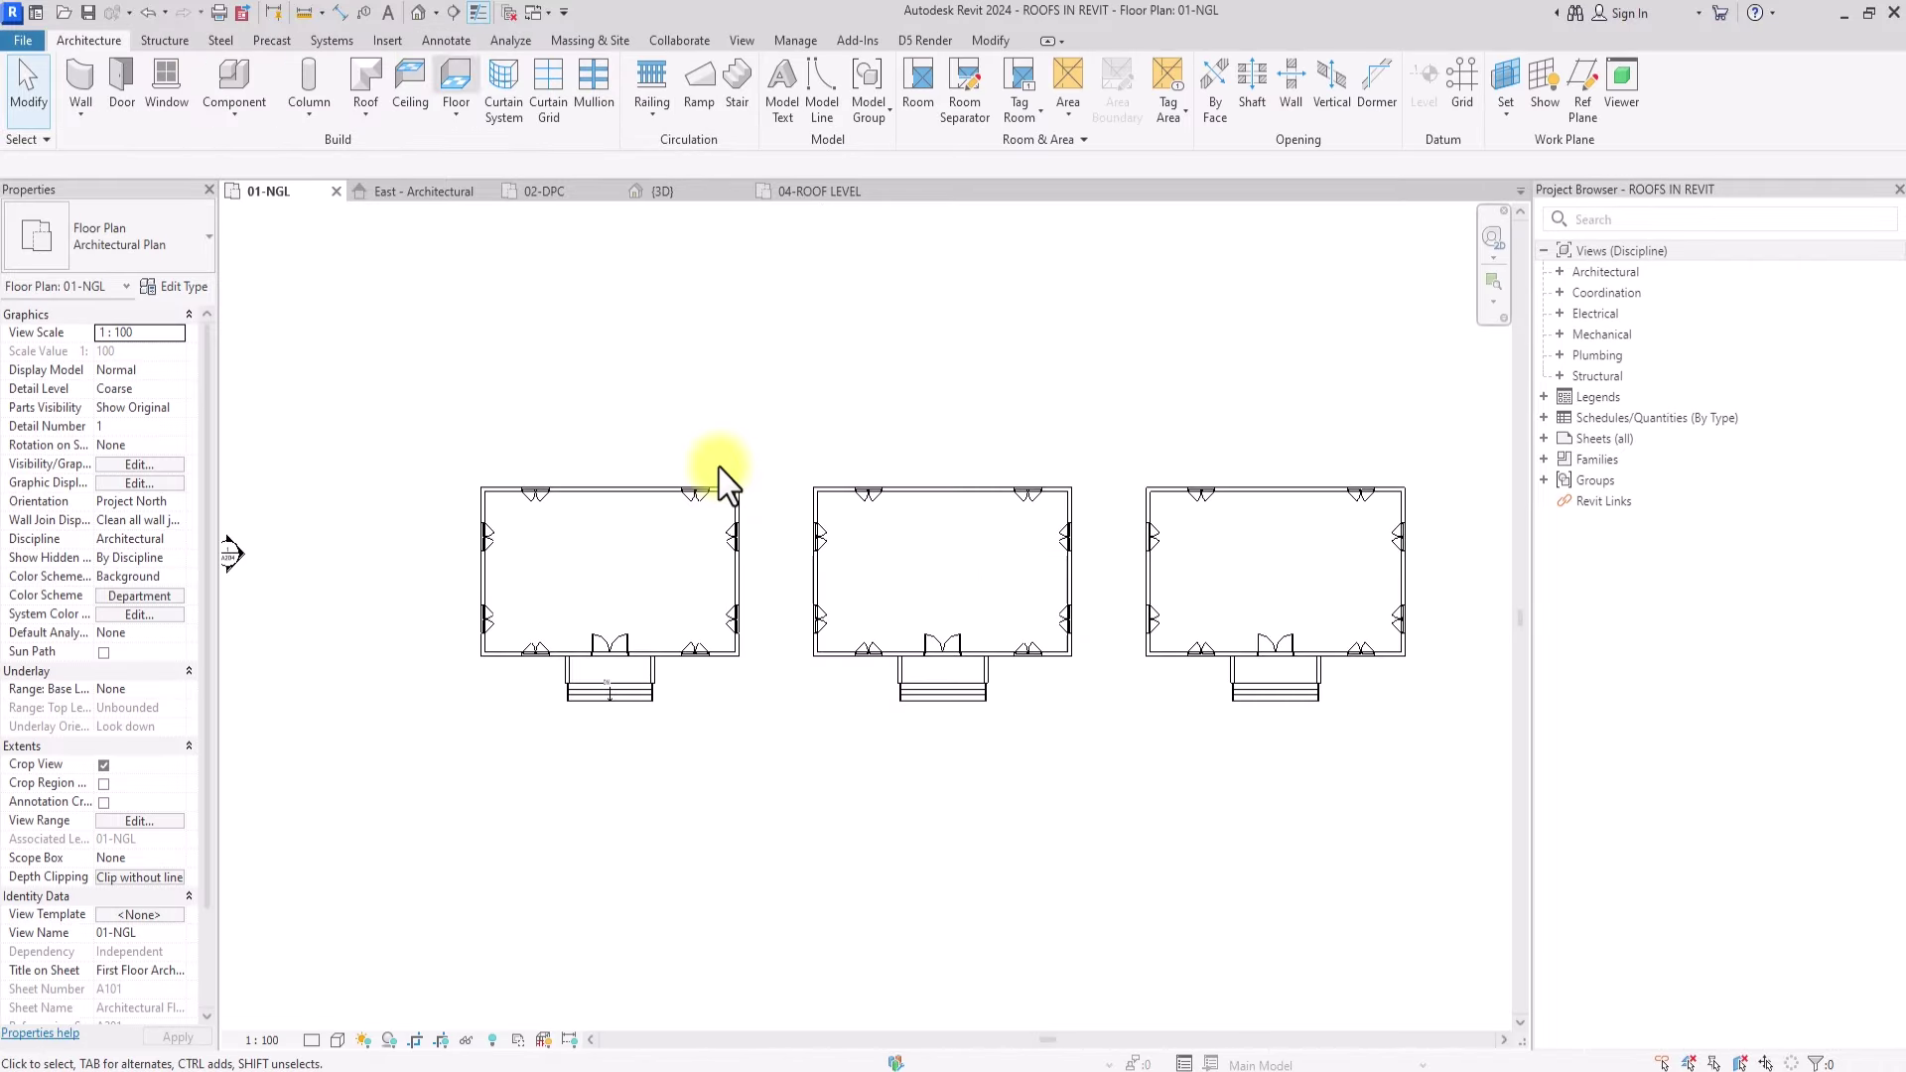
Step: In the 3D view seen from below the eaves, start a roof fascia and duplicate its type as ROOF FACIA MAIN
left_click(418, 11)
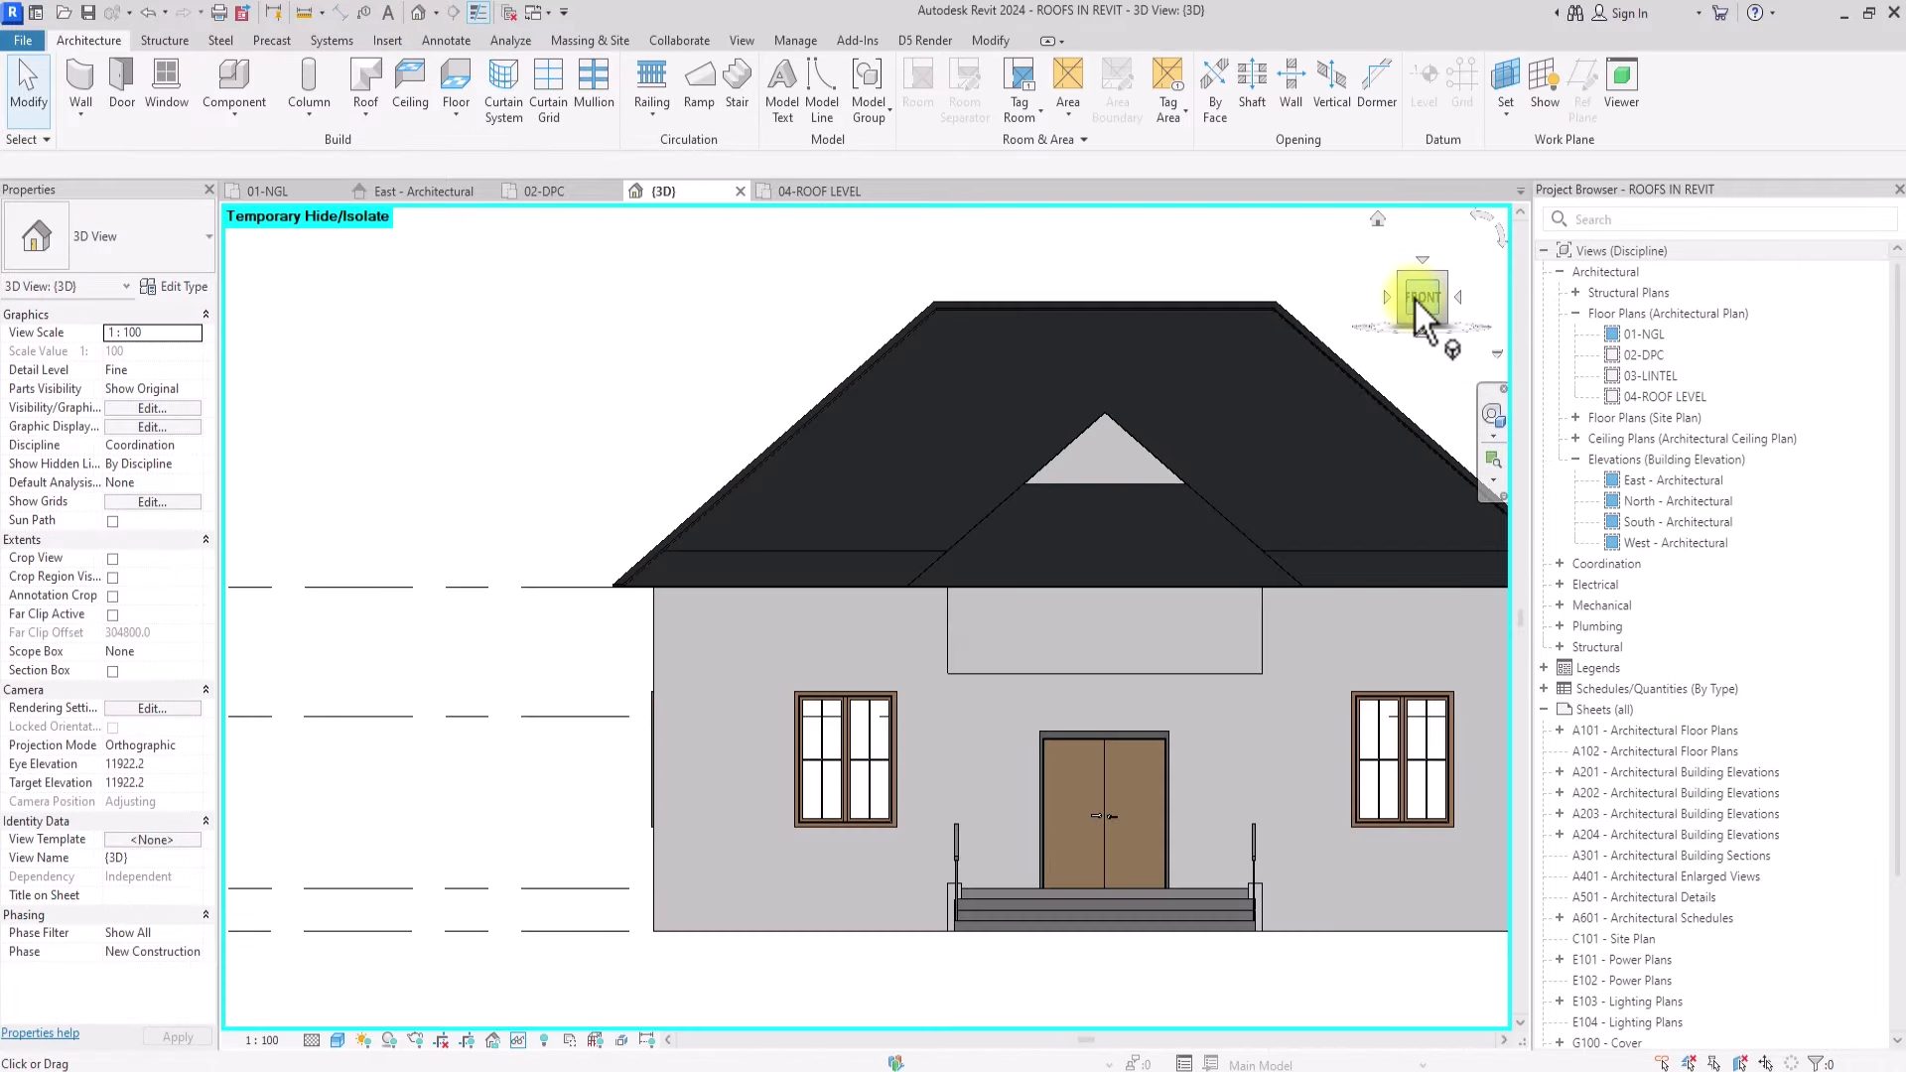
left_click_drag(1413, 296, 1492, 241)
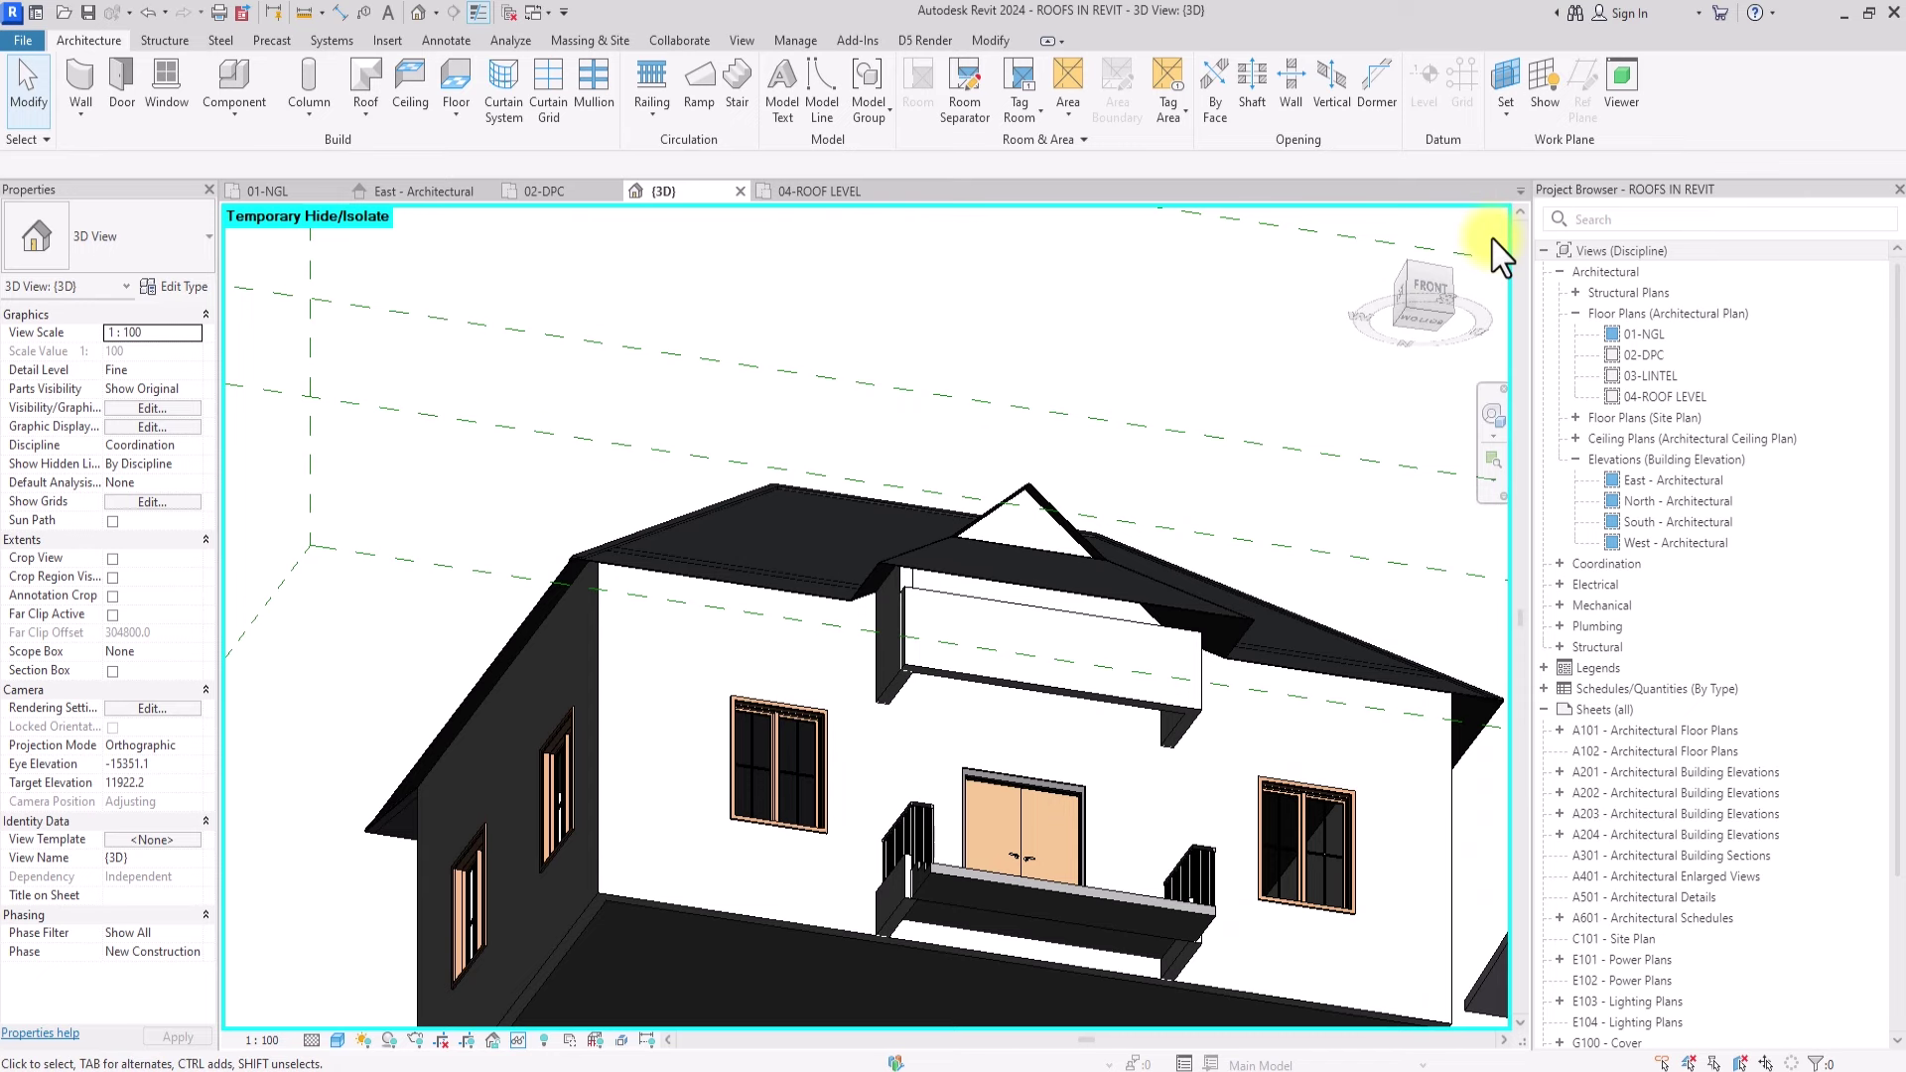
left_click(366, 115)
left_click(403, 321)
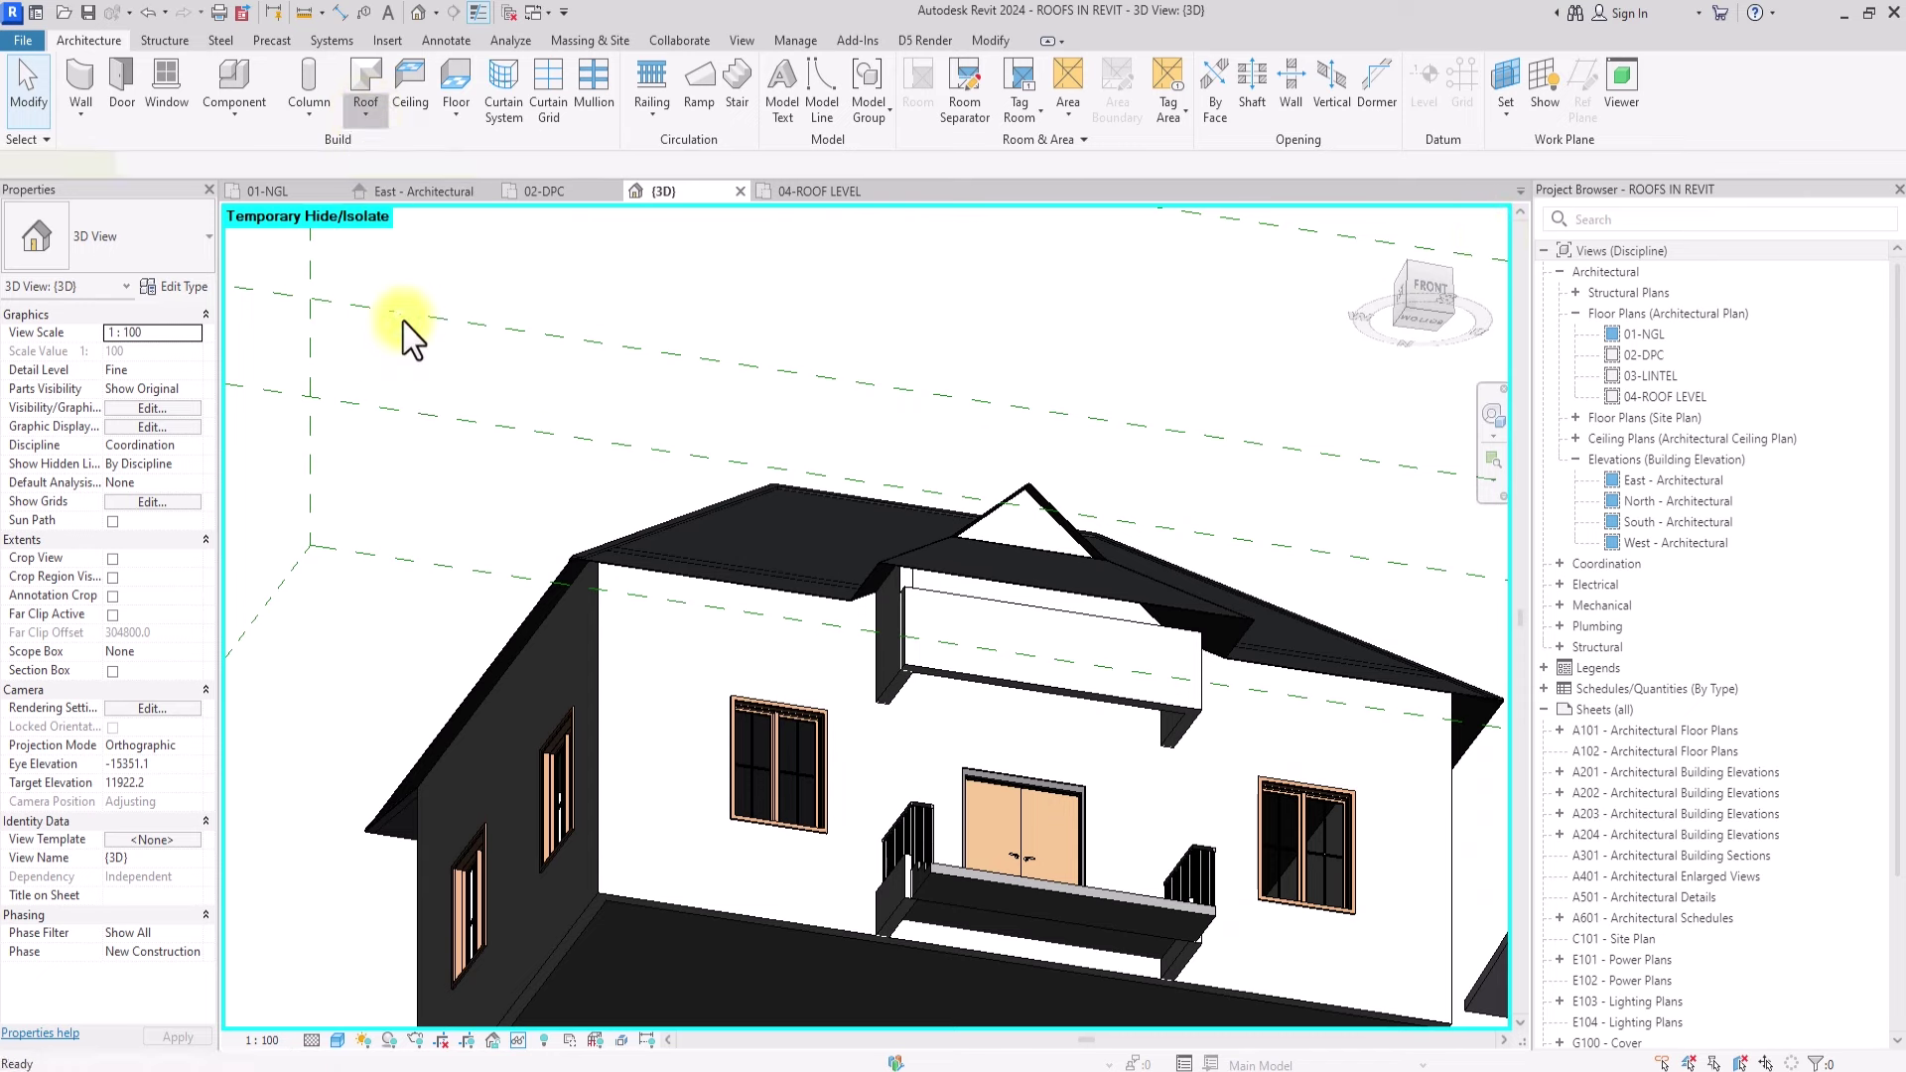
left_click(185, 288)
left_click(806, 109)
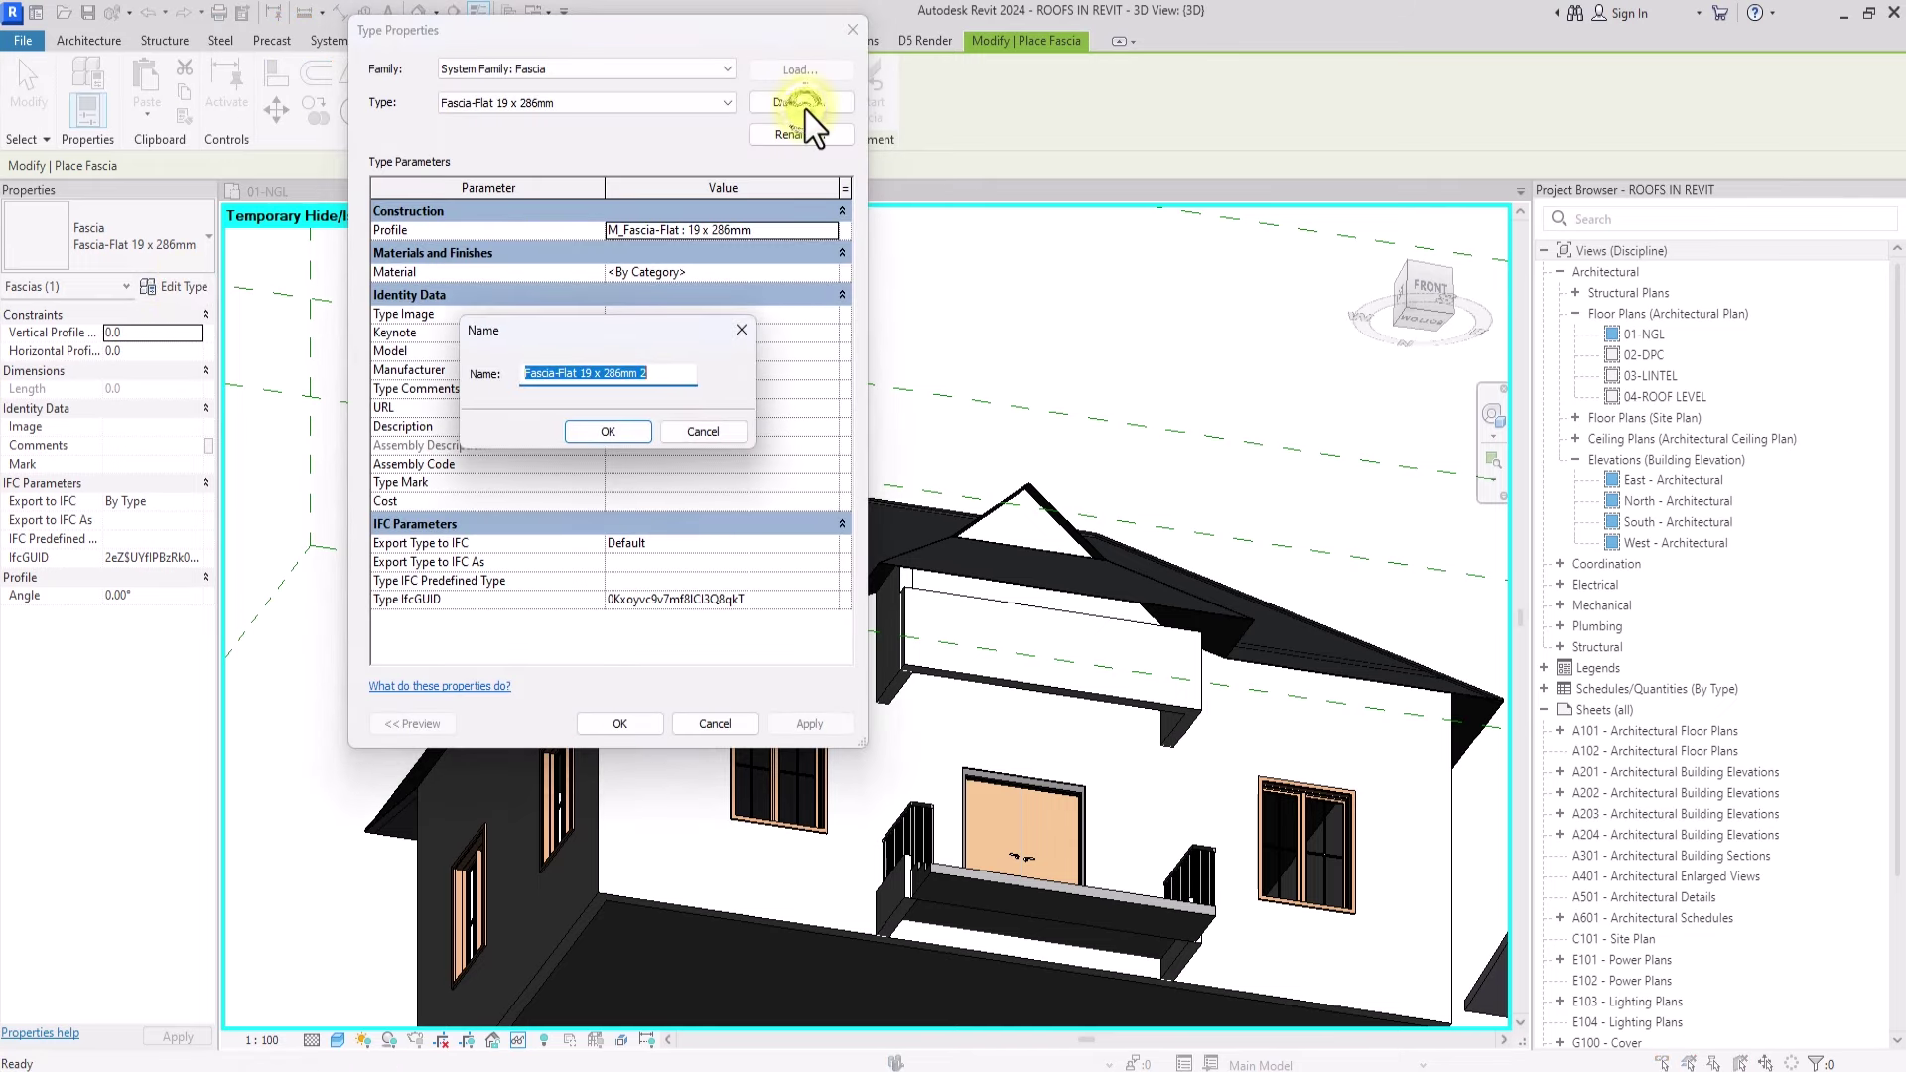
key("BackSpace")
type("ROOF FACIA MAINB")
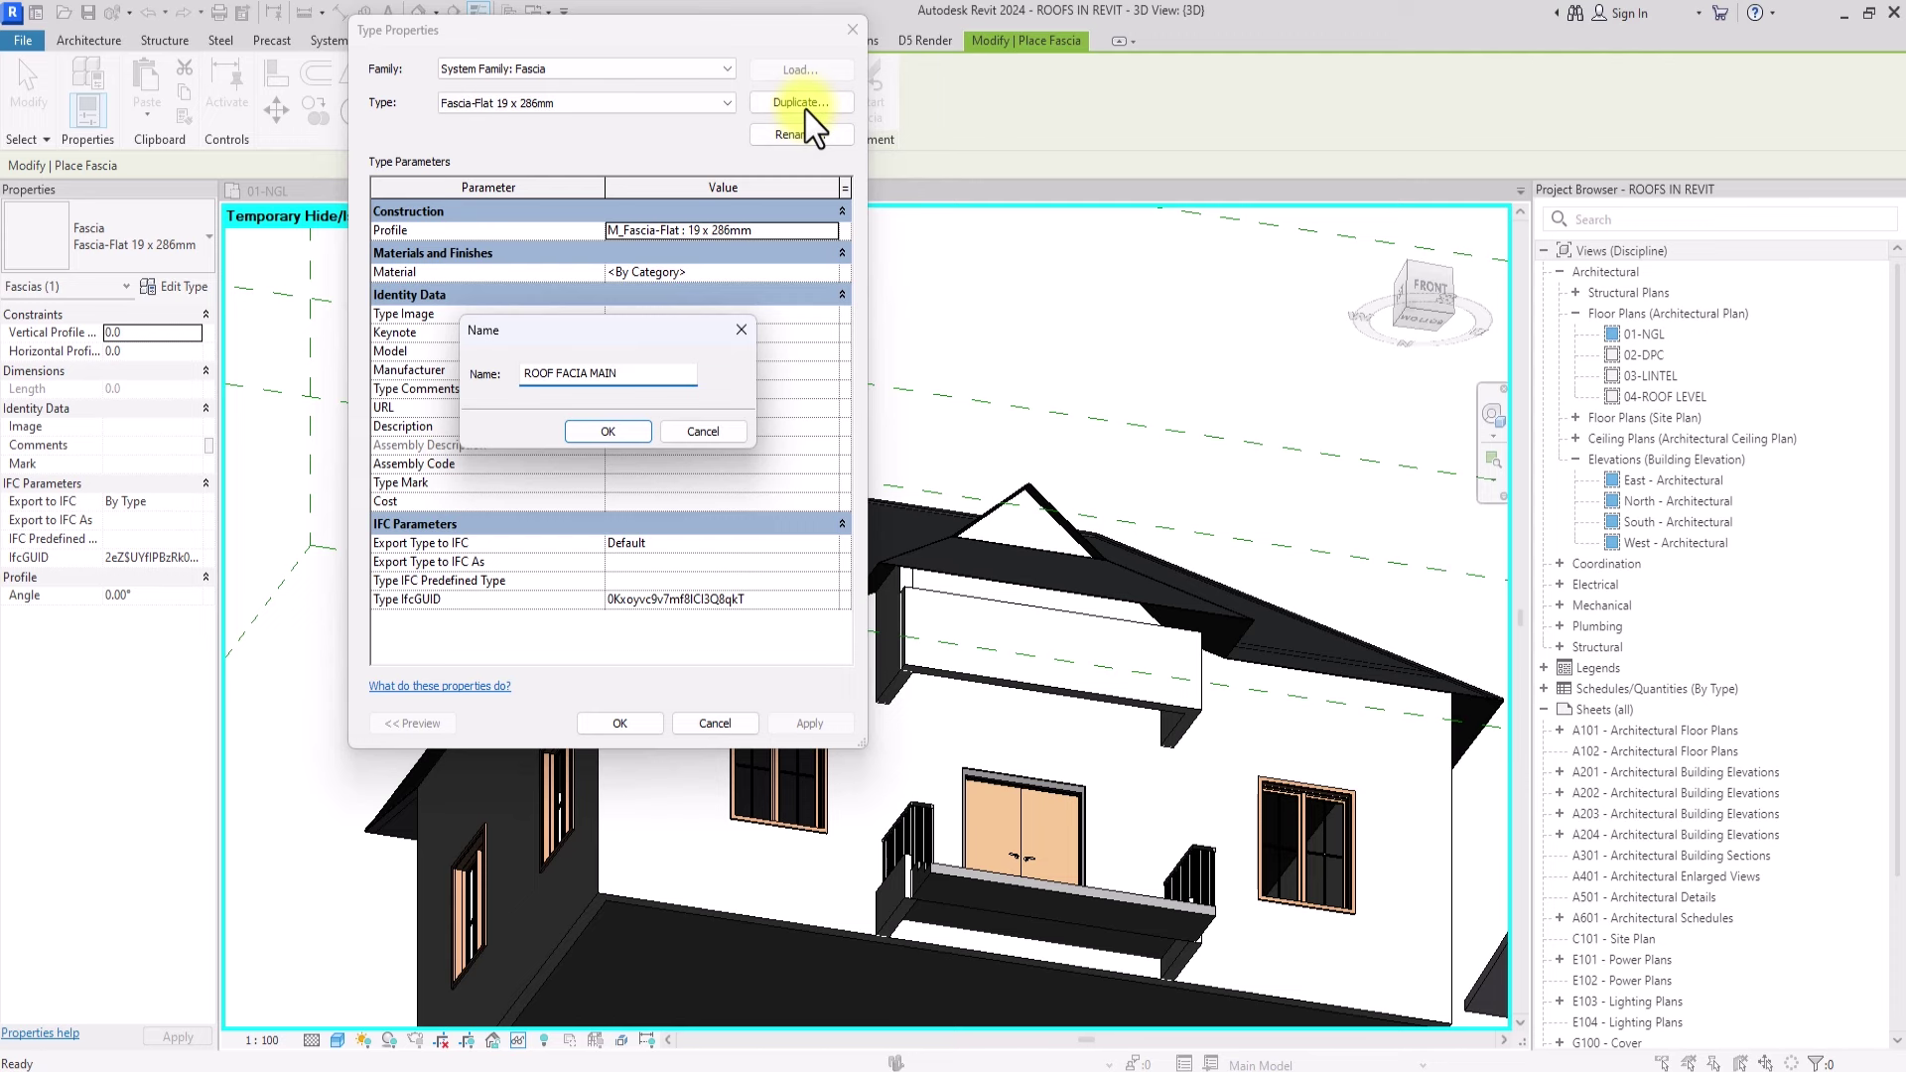
left_click(621, 429)
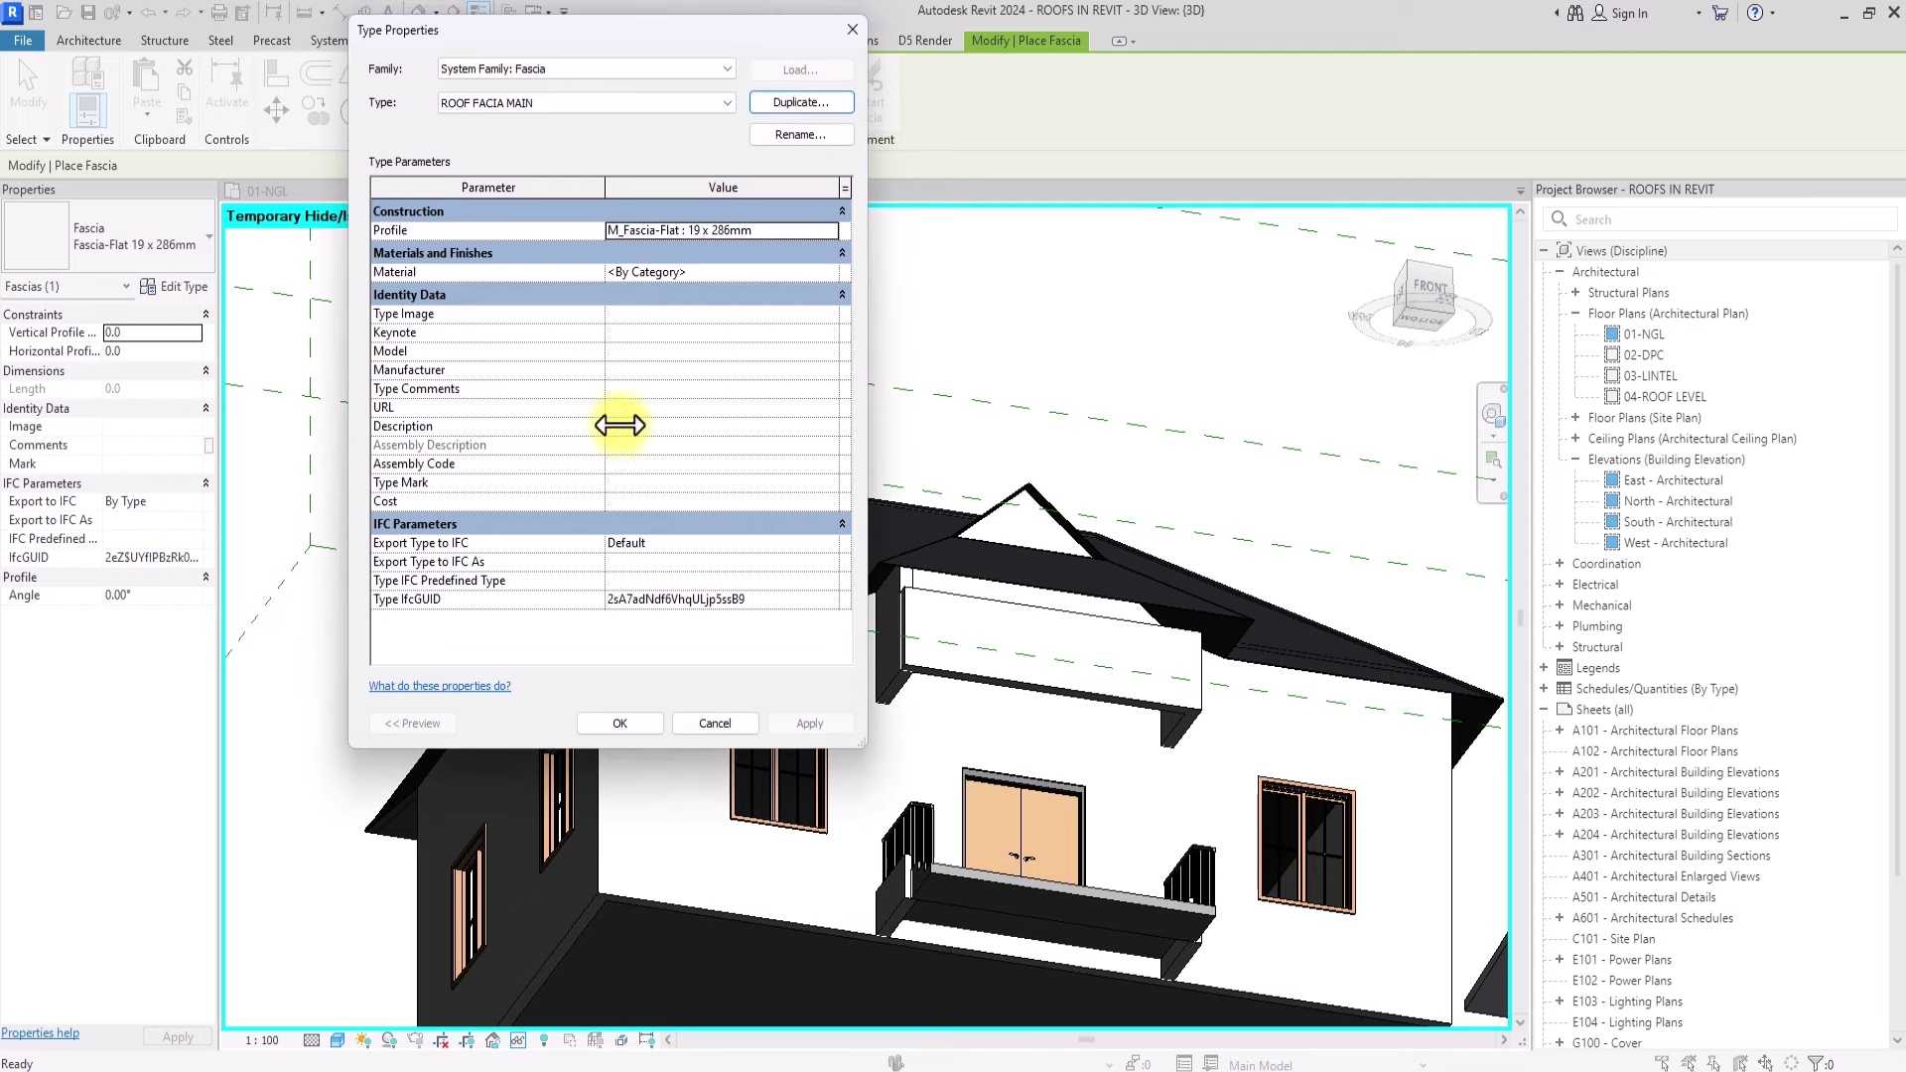
Step: Give the ROOF FACIA MAIN type the Appliance - Gasket material and the FACIA MAIN profile
left_click(831, 276)
left_click(831, 276)
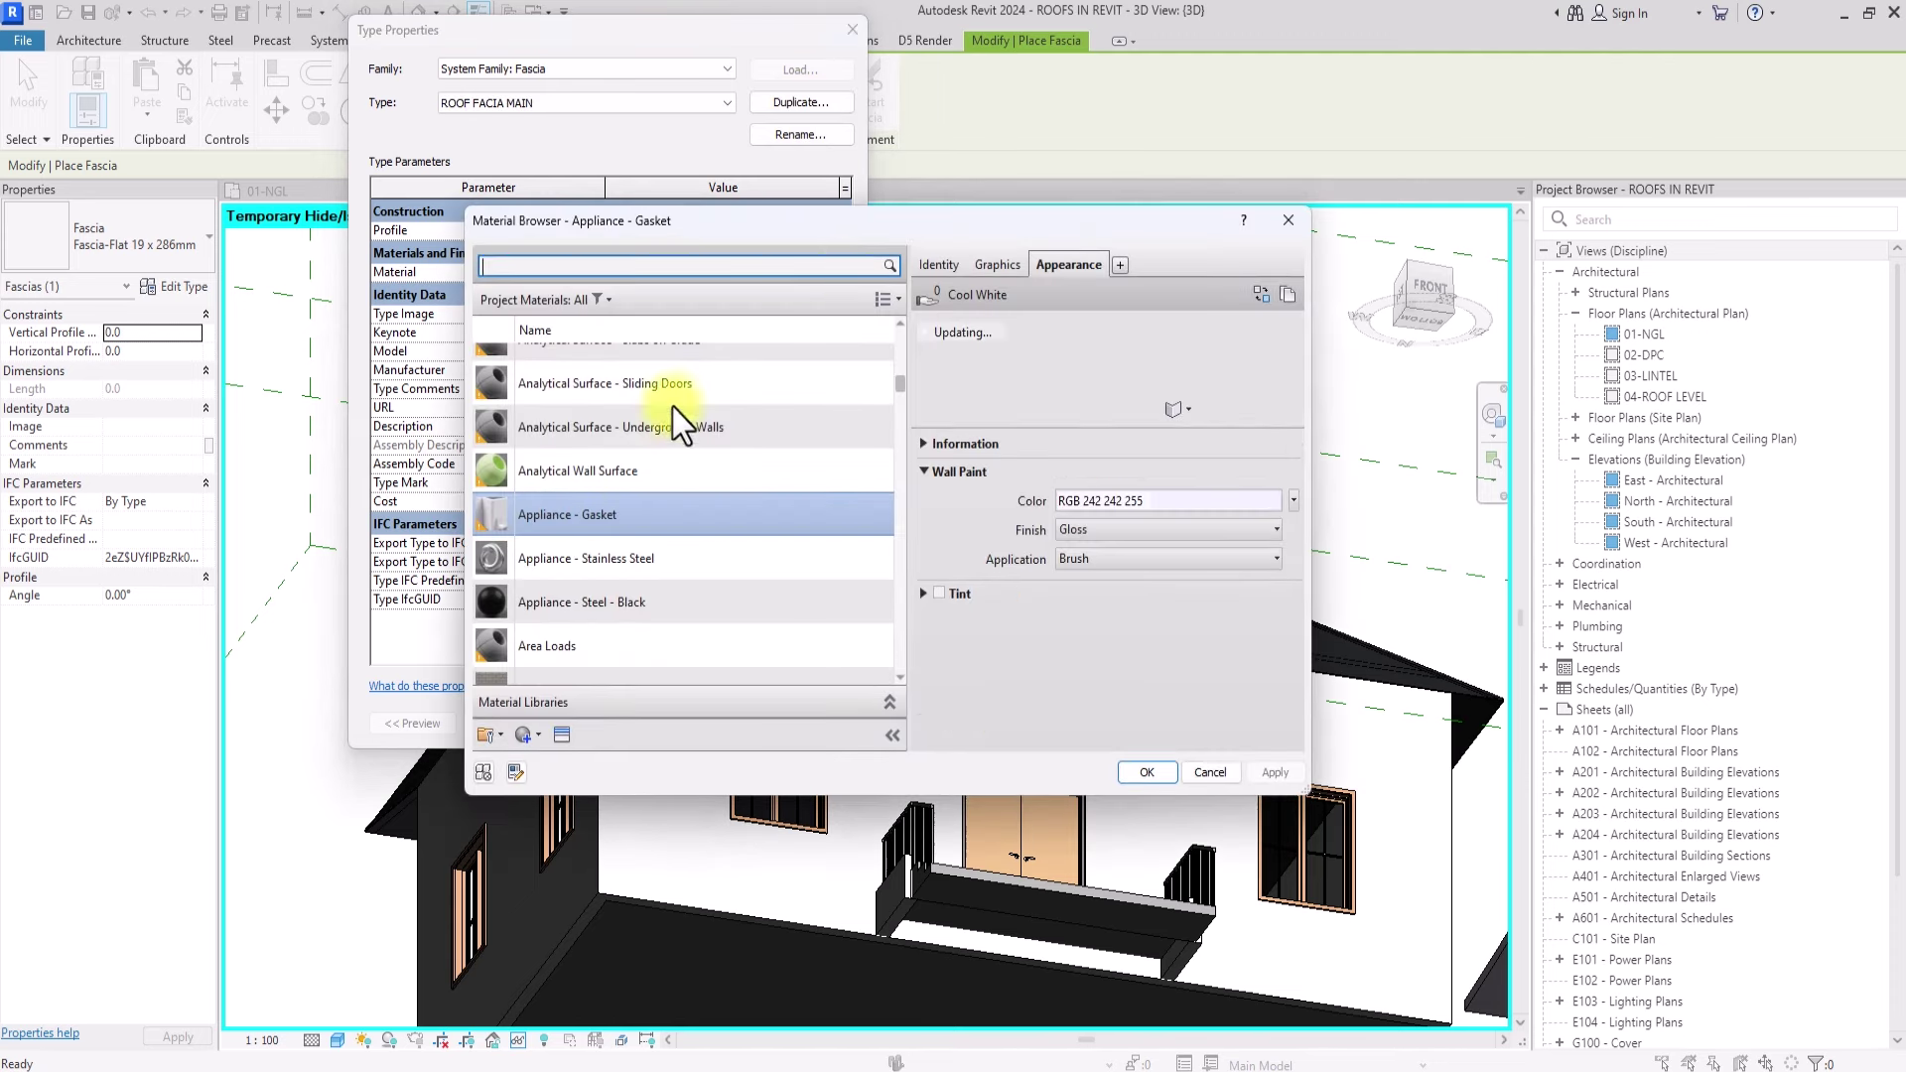
left_click(1148, 772)
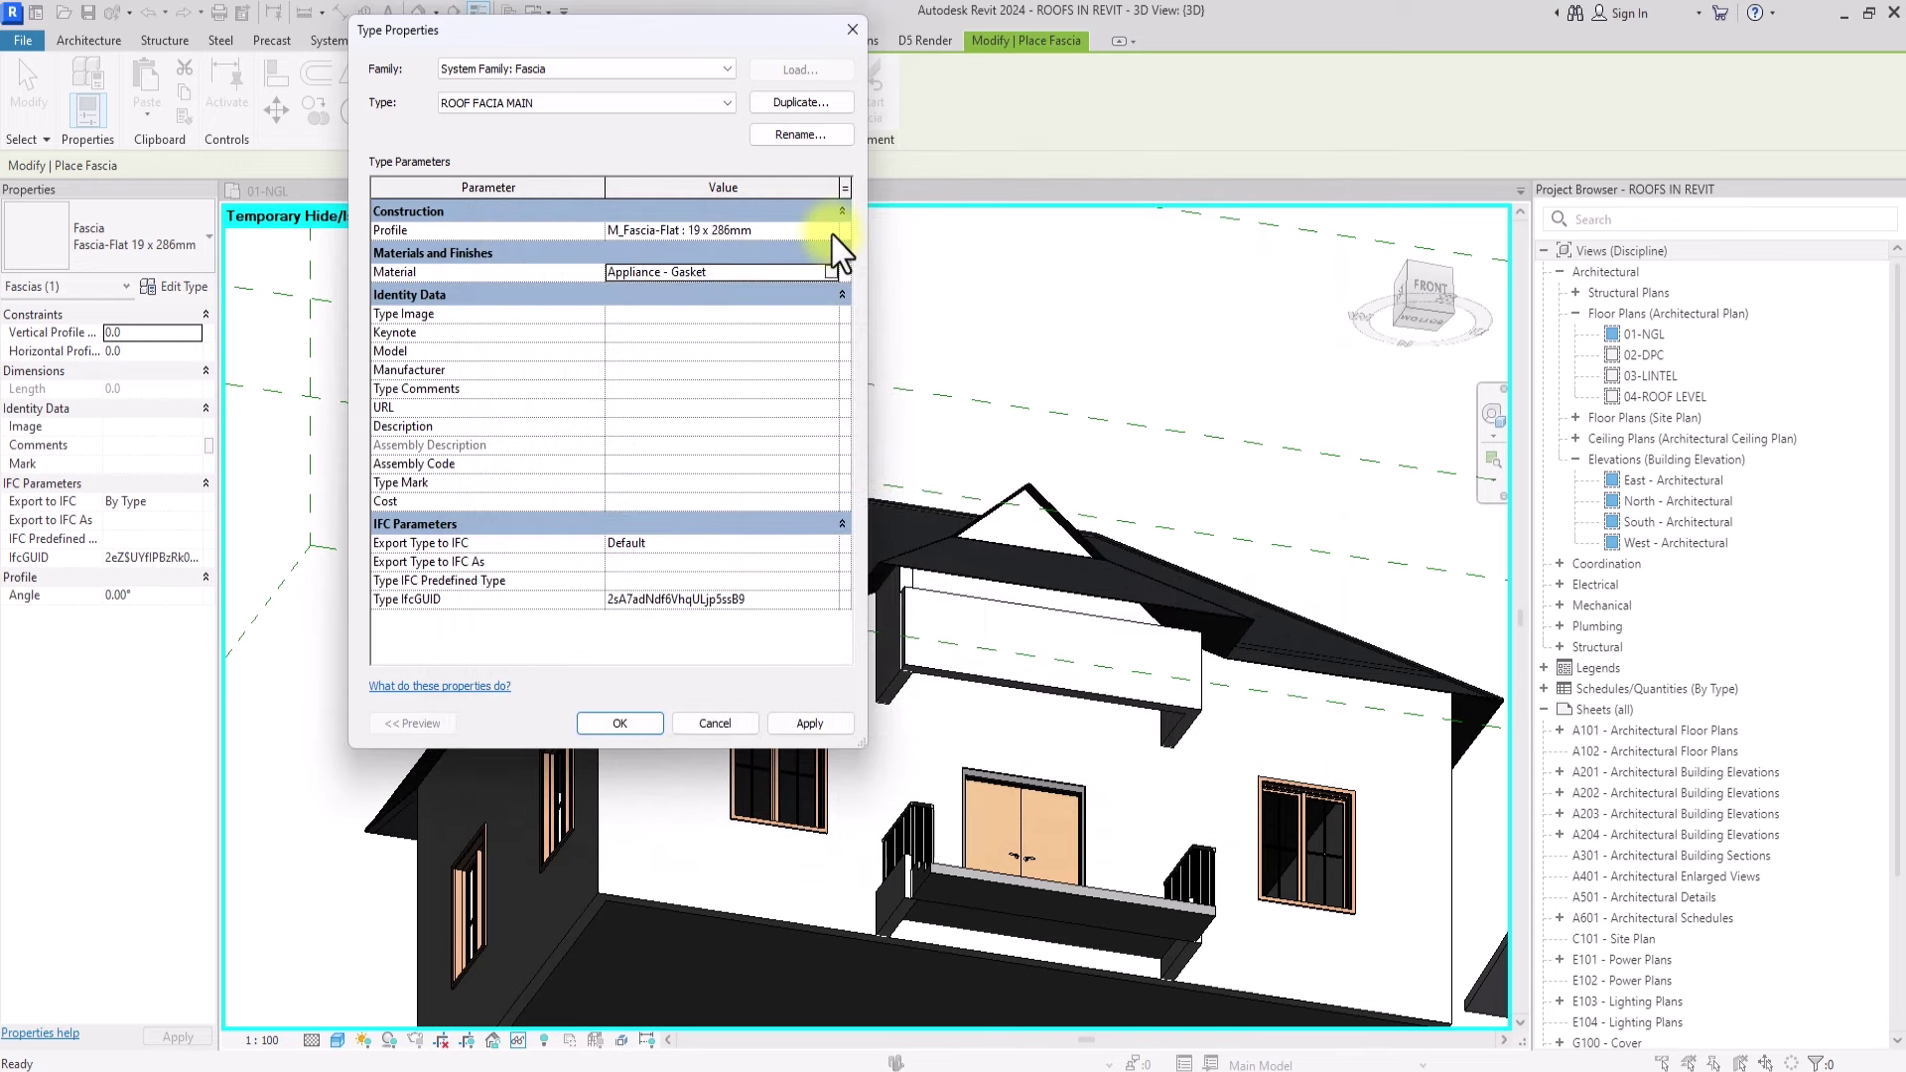
left_click(832, 236)
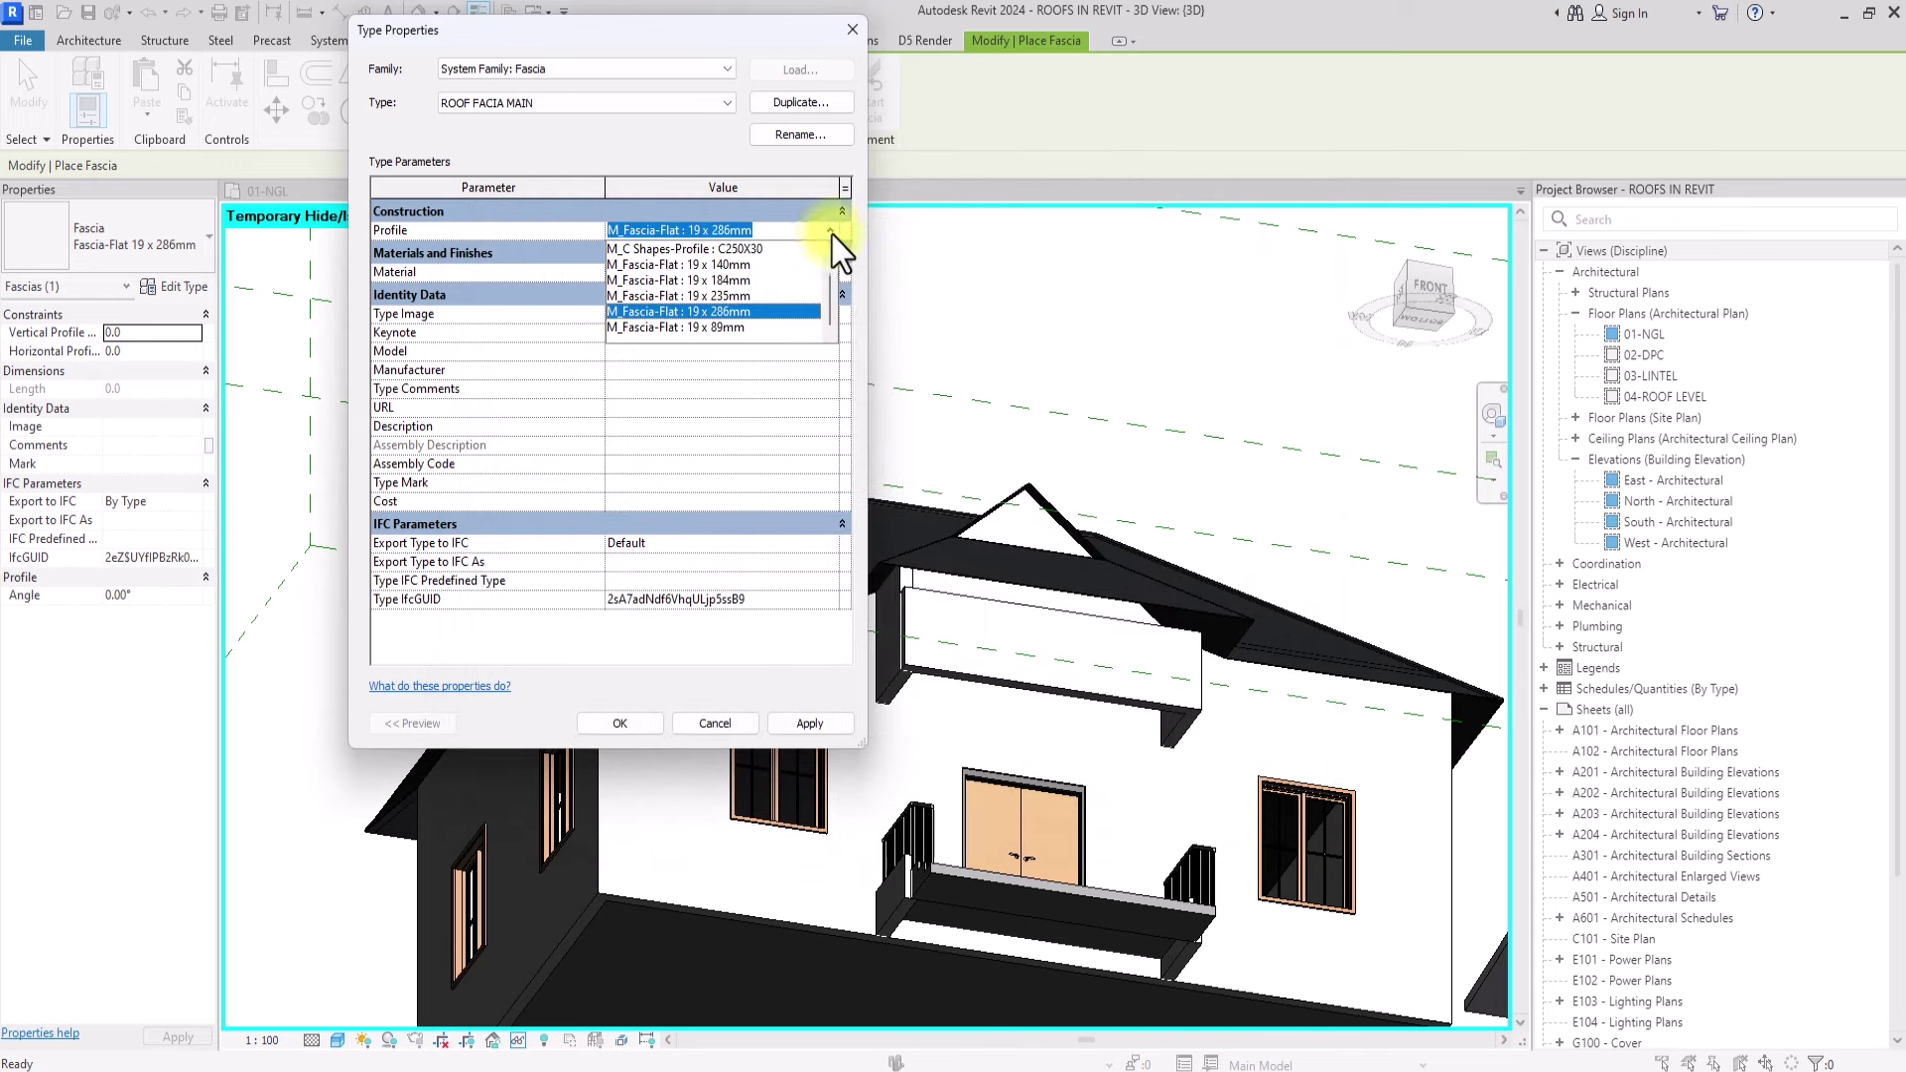
scroll(646, 268, "up", 1)
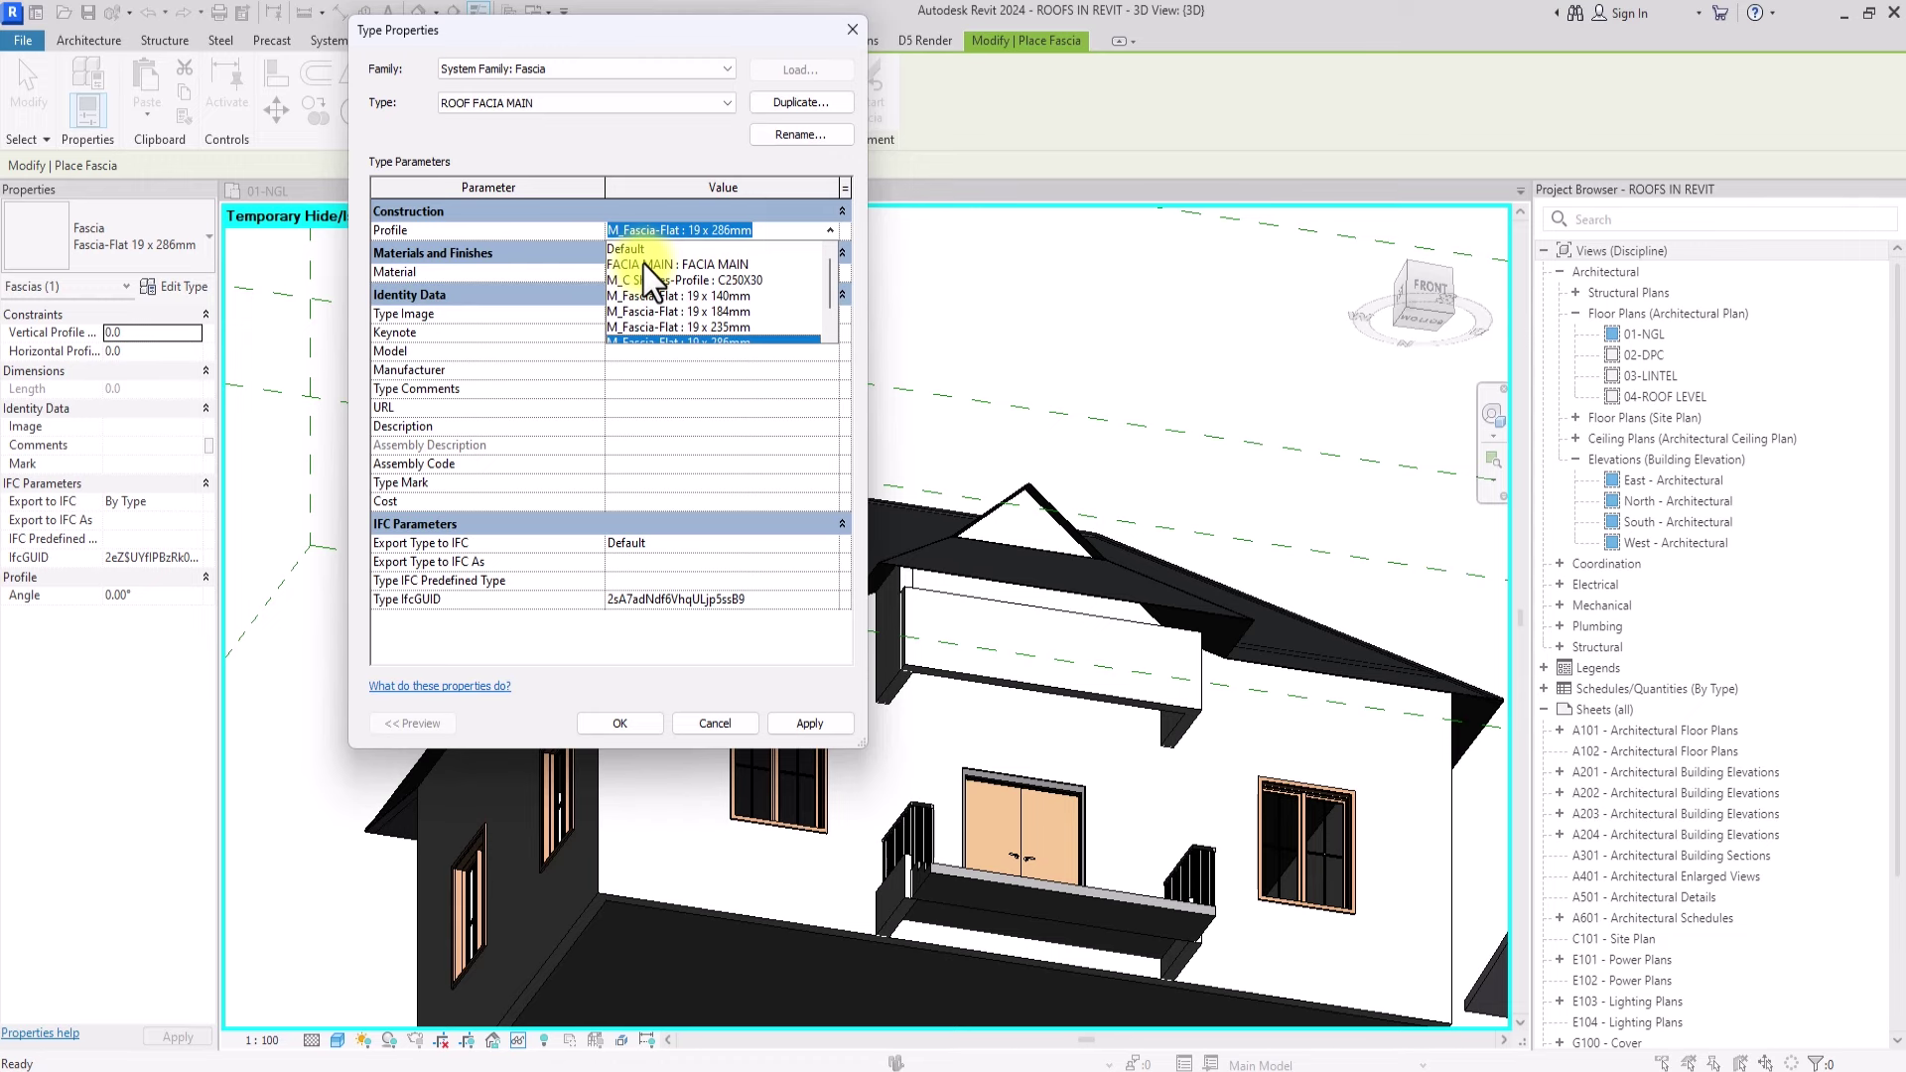
left_click(643, 264)
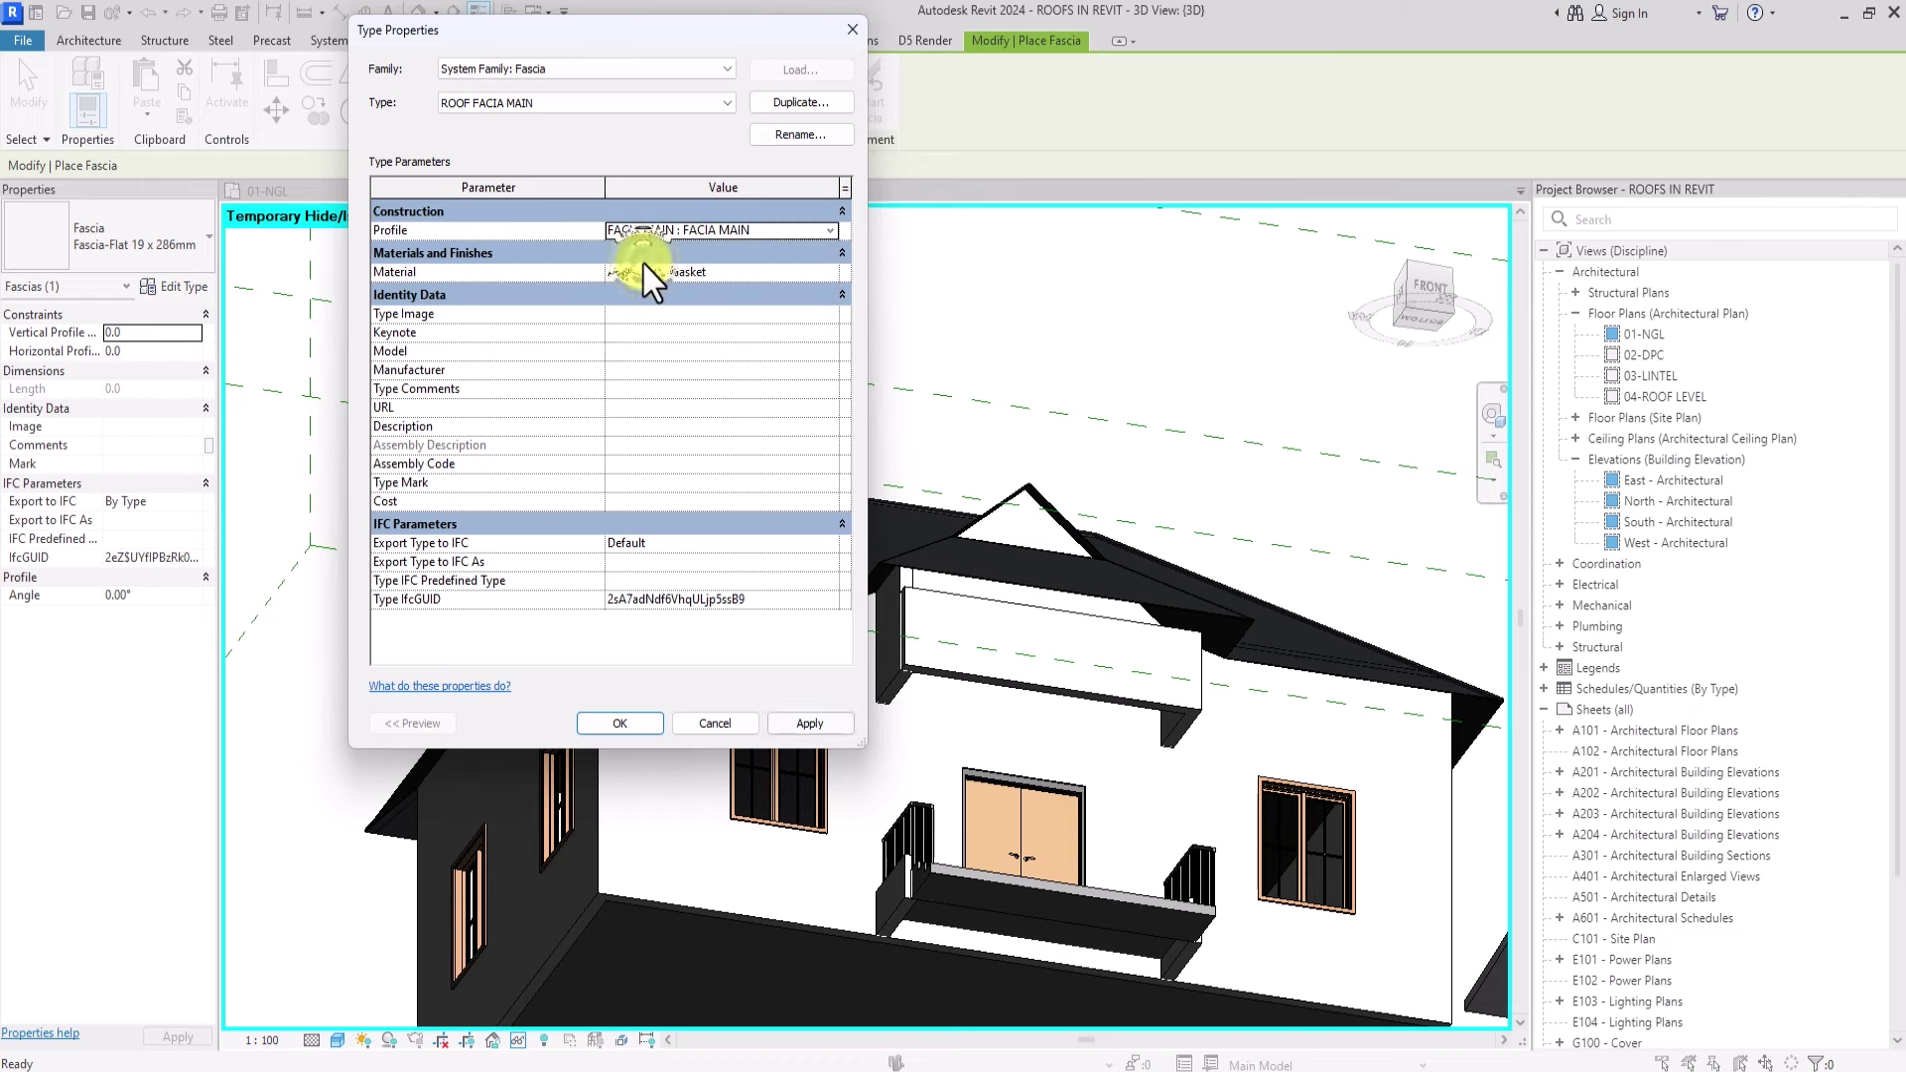
left_click(619, 723)
Step: Place the fascia along the hip roof's side eave, the adjoining front eave and the short return edge beside the porch
scroll(628, 723, "up", 6)
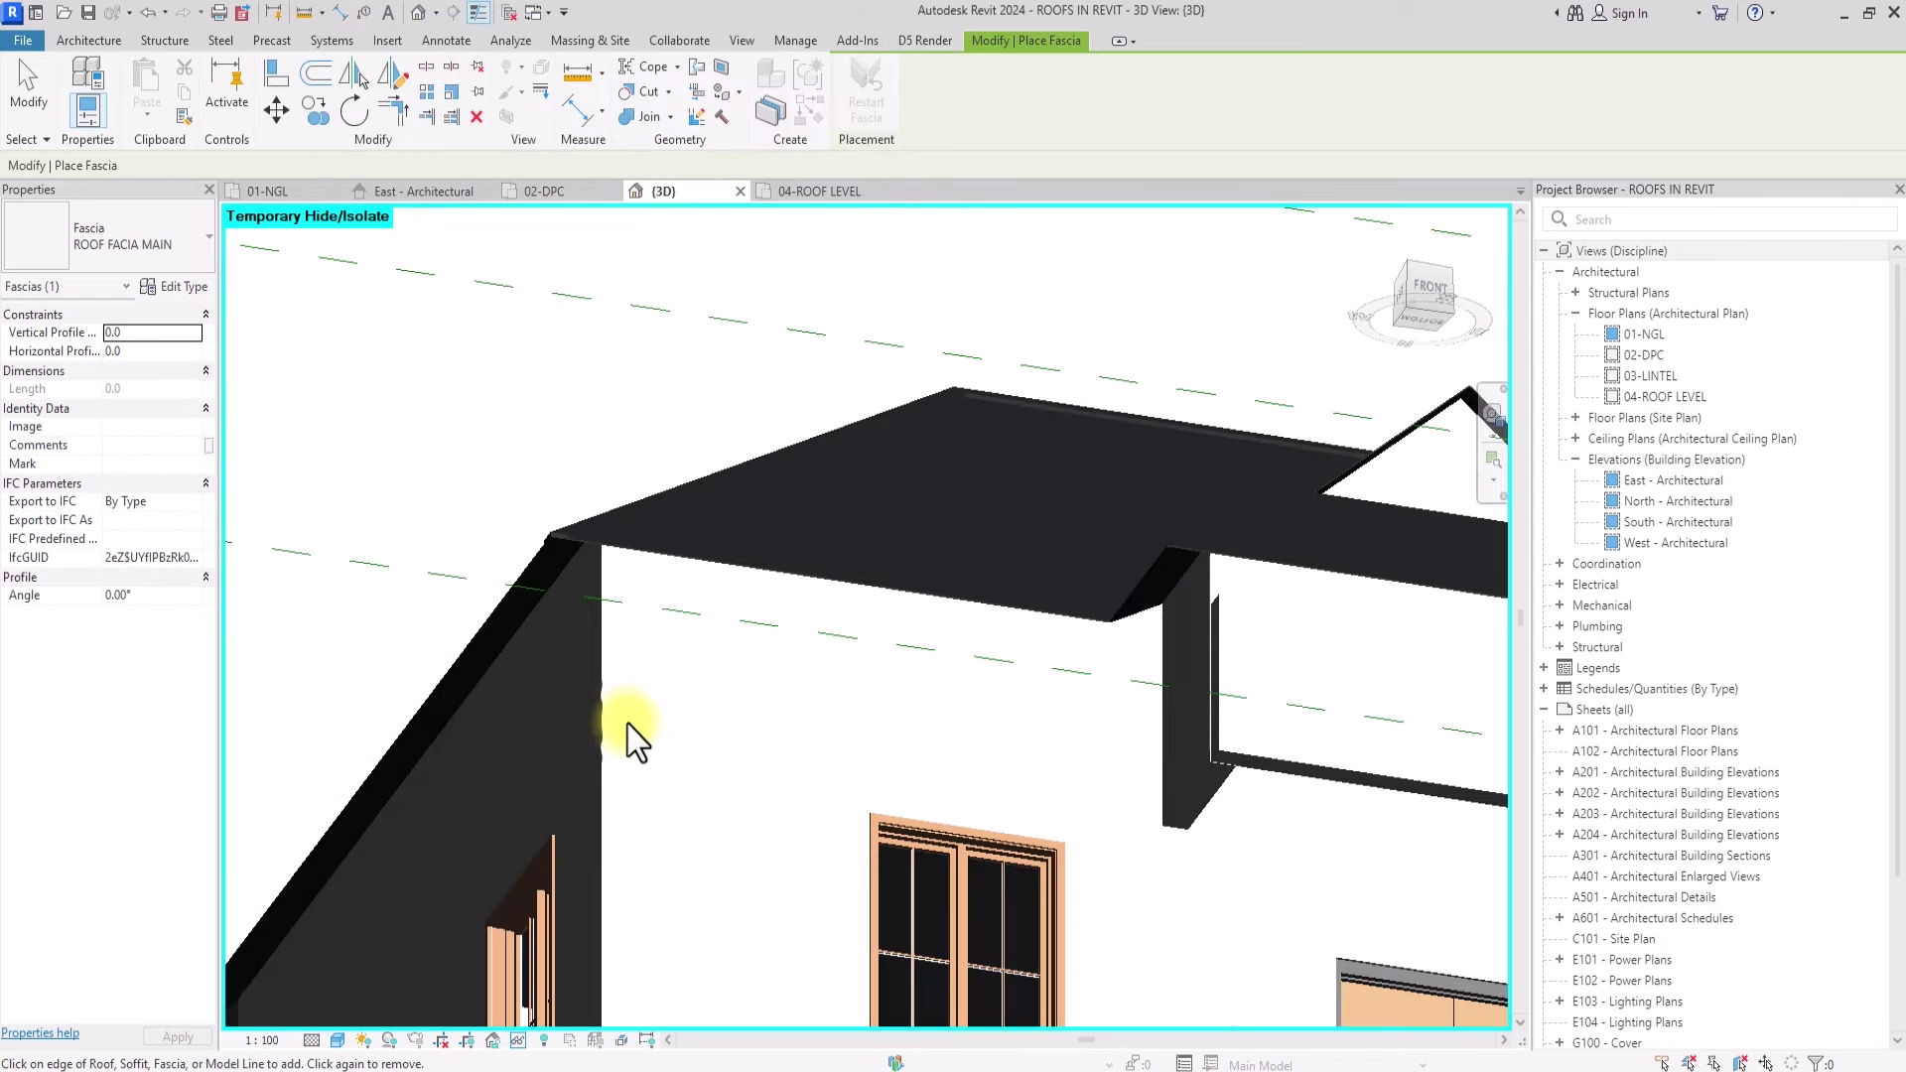
scroll(645, 526, "up", 2)
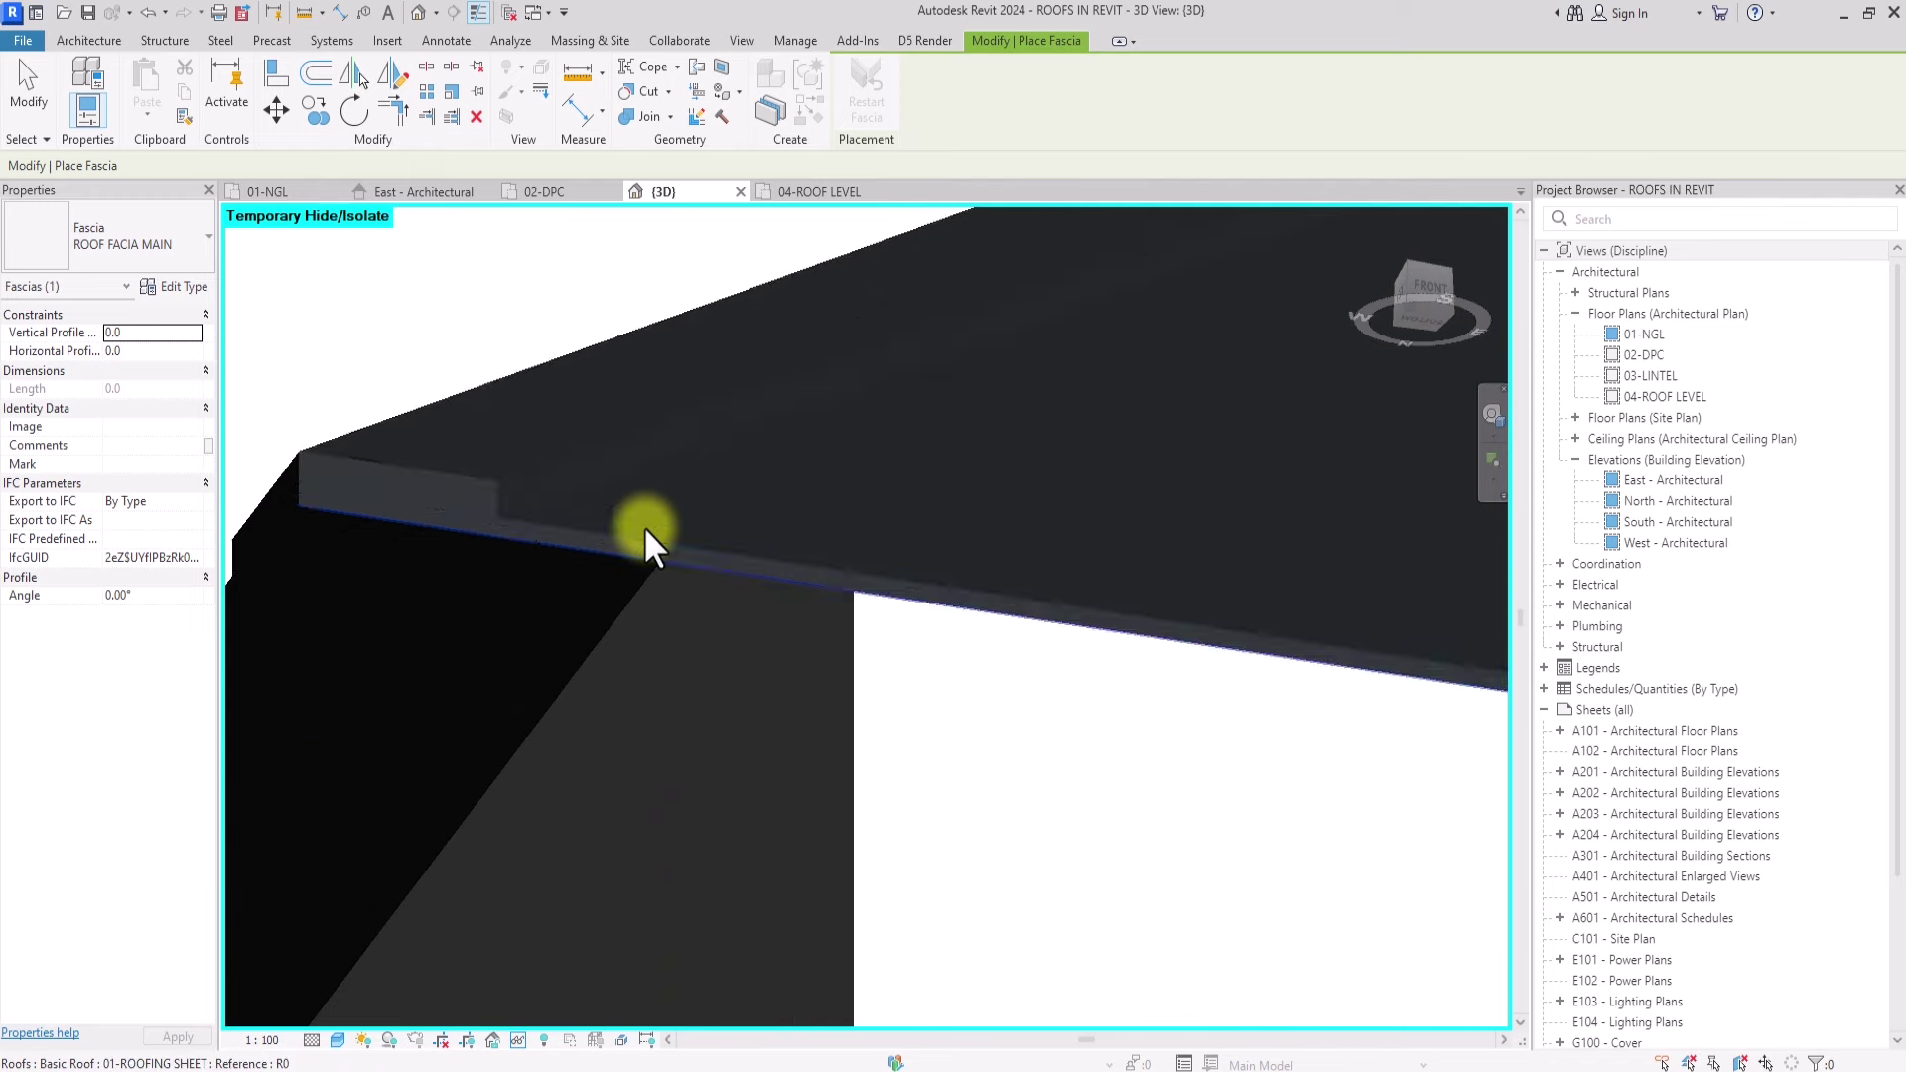
middle_click_drag(644, 526, 644, 527)
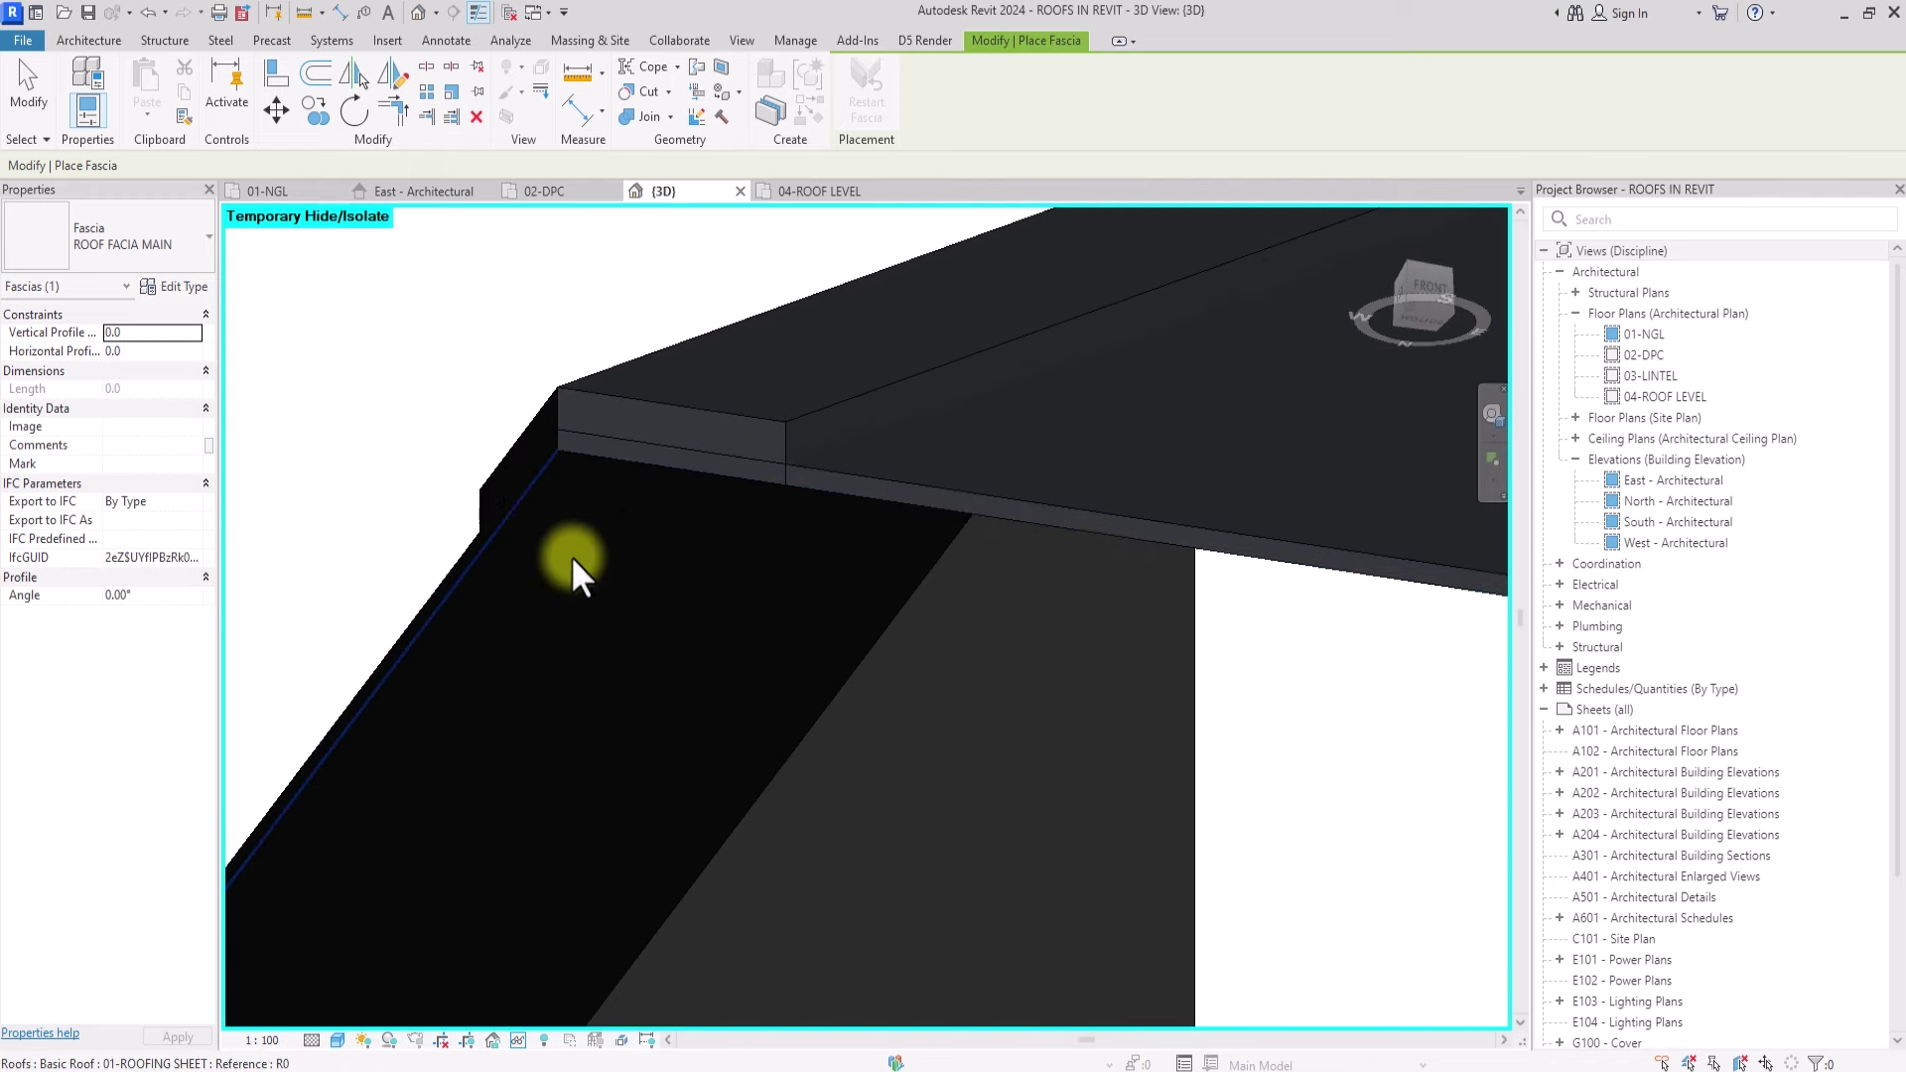
left_click(439, 610)
scroll(440, 611, "down", 3)
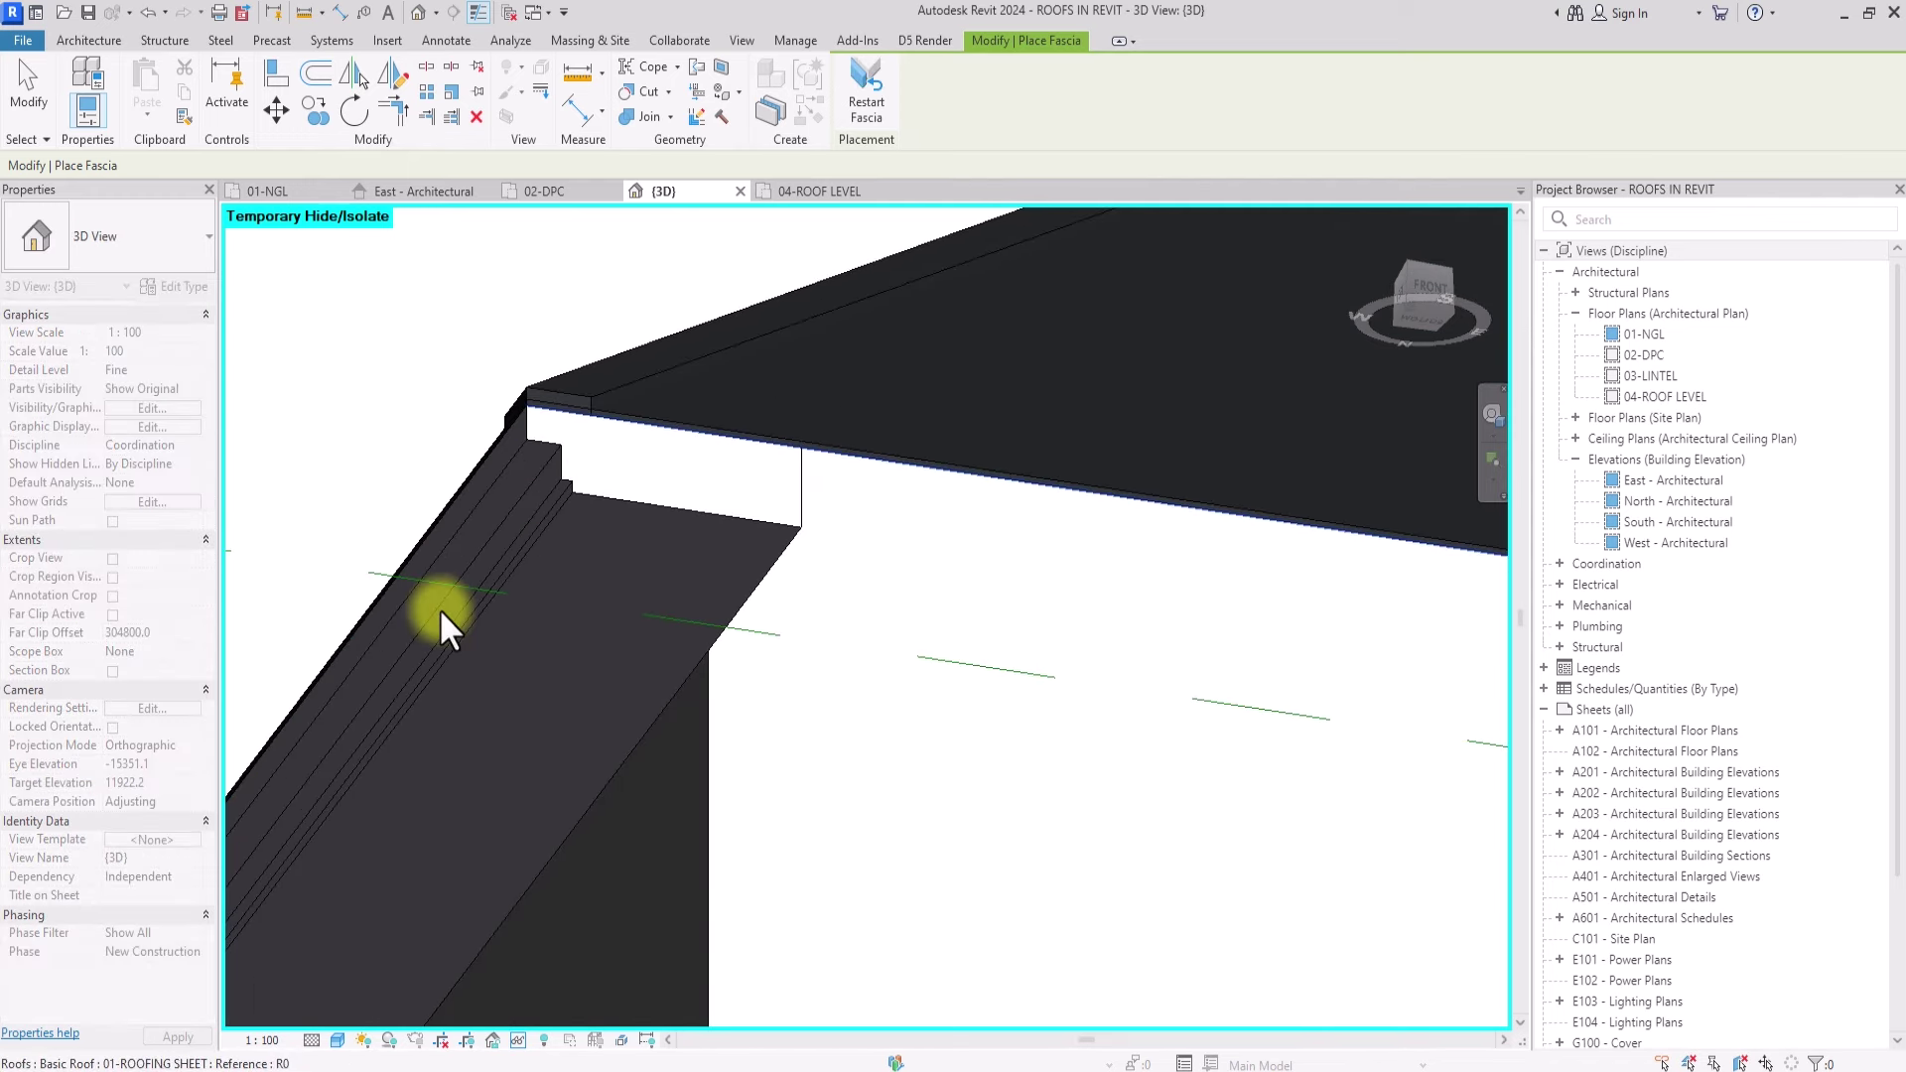
left_click(976, 489)
scroll(973, 479, "down", 4)
scroll(974, 479, "up", 8)
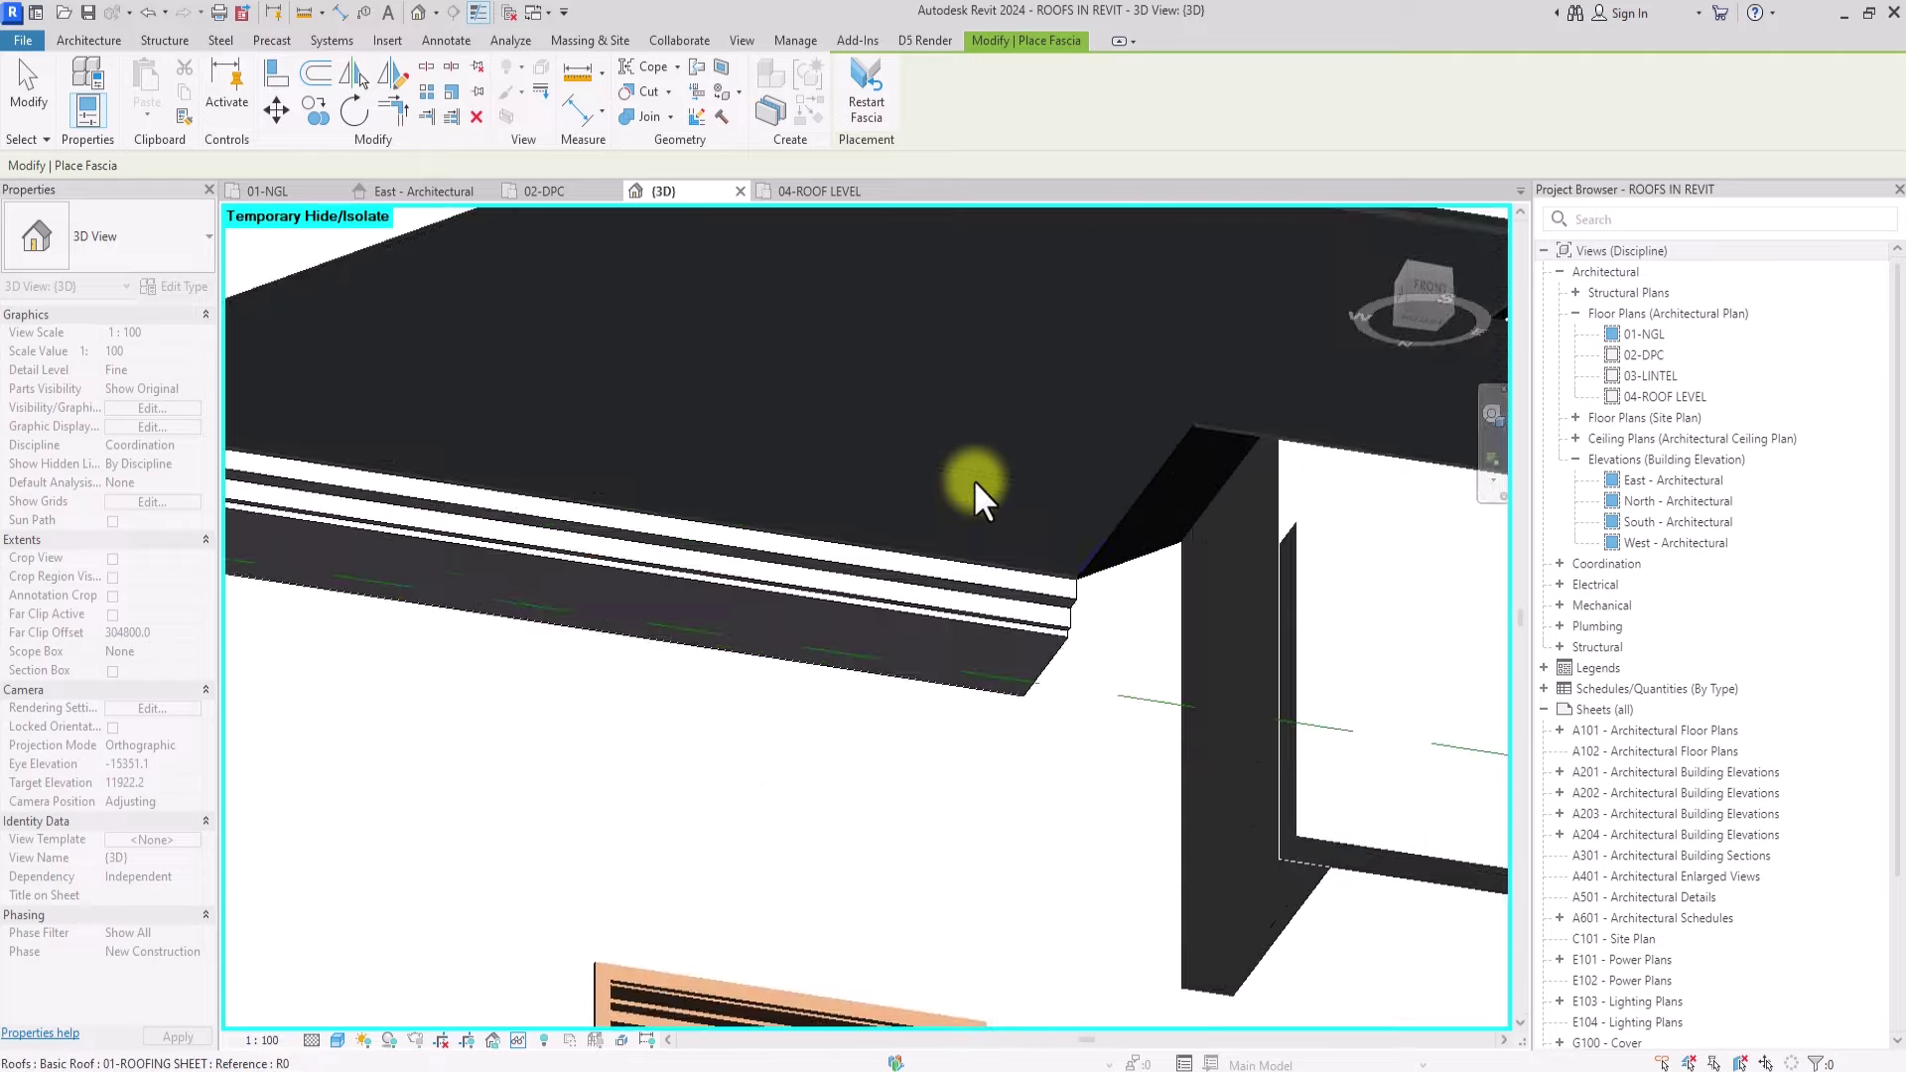
left_click(1211, 373)
scroll(1207, 363, "down", 5)
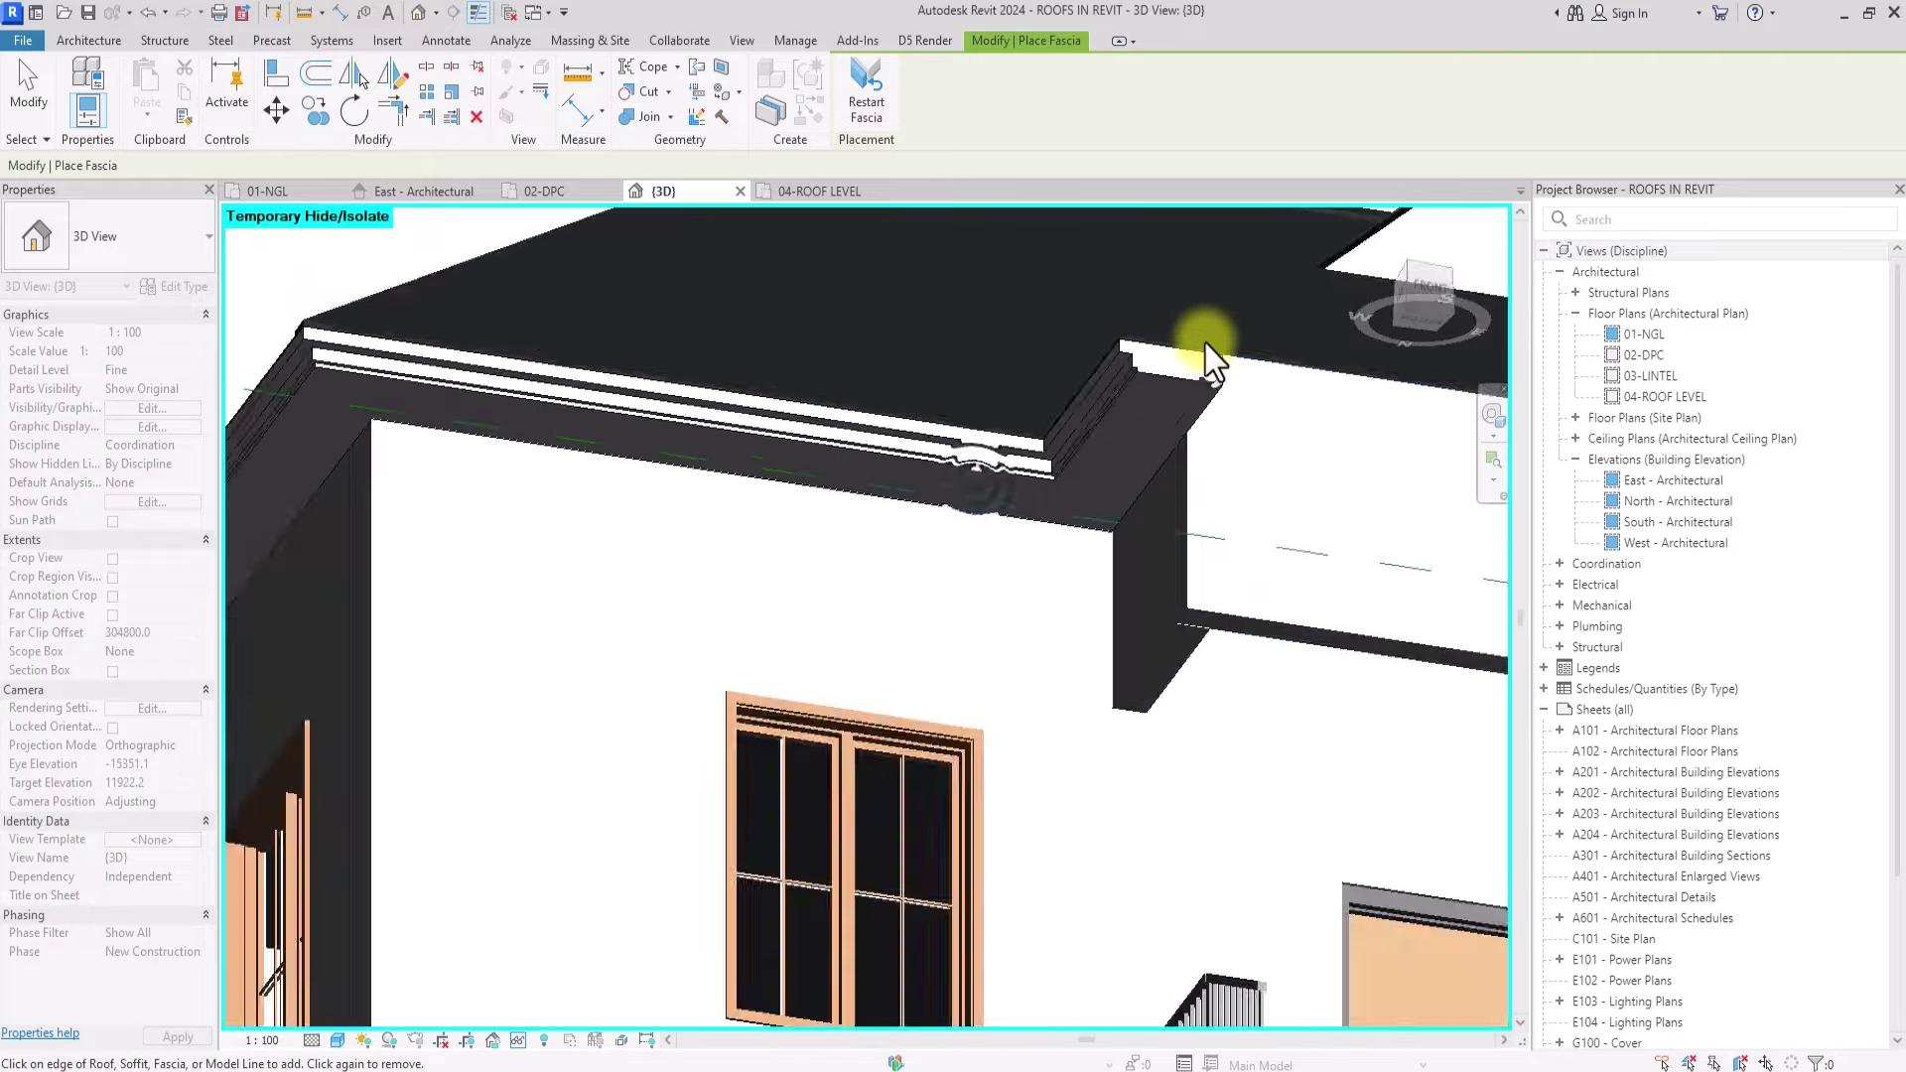
middle_click_drag(1204, 353, 1076, 553, "shift")
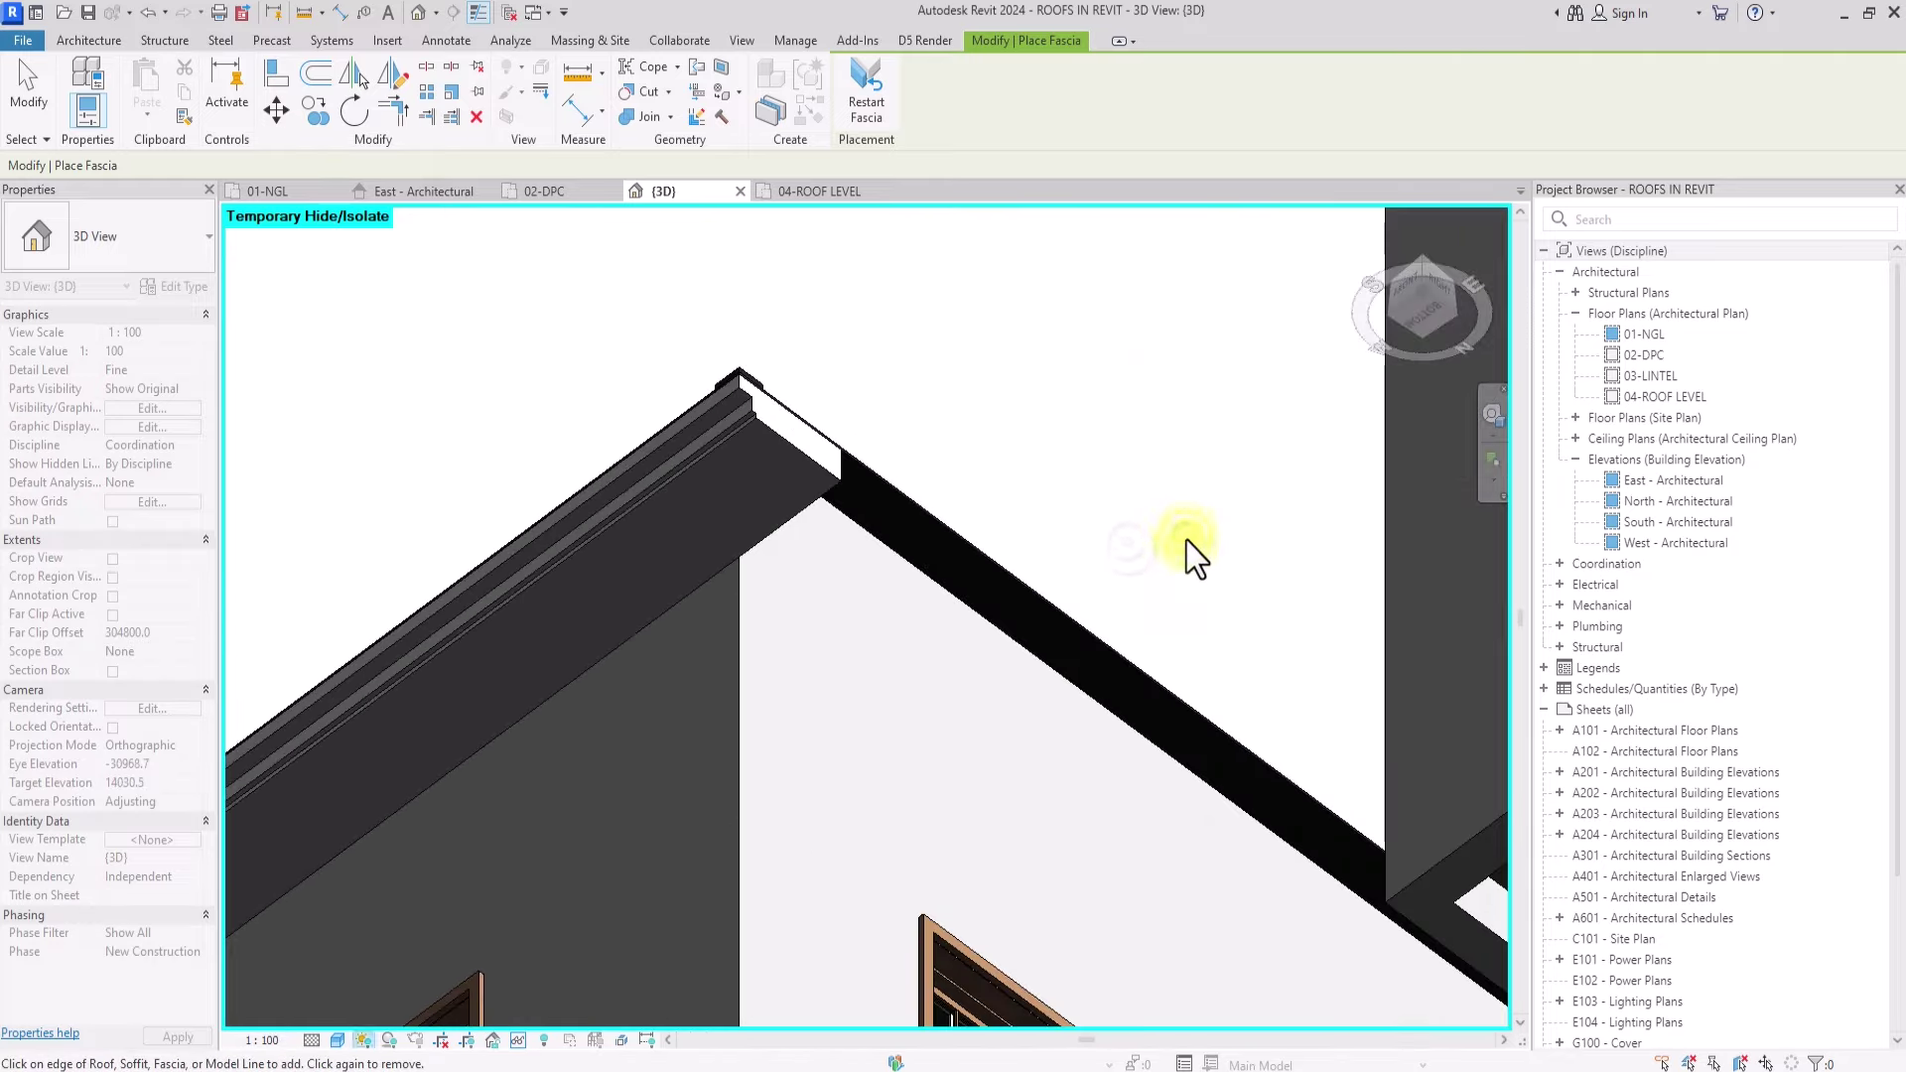
Step: Change the 3D view's visual style and examine the hip roof and its eaves from below and above
left_click(341, 1039)
left_click(365, 985)
scroll(1220, 511, "down", 6)
middle_click_drag(1220, 512, 1200, 571, "shift")
scroll(1116, 272, "up", 7)
scroll(1116, 272, "down", 5)
scroll(1200, 570, "down", 3)
left_click_drag(1406, 291, 1166, 635)
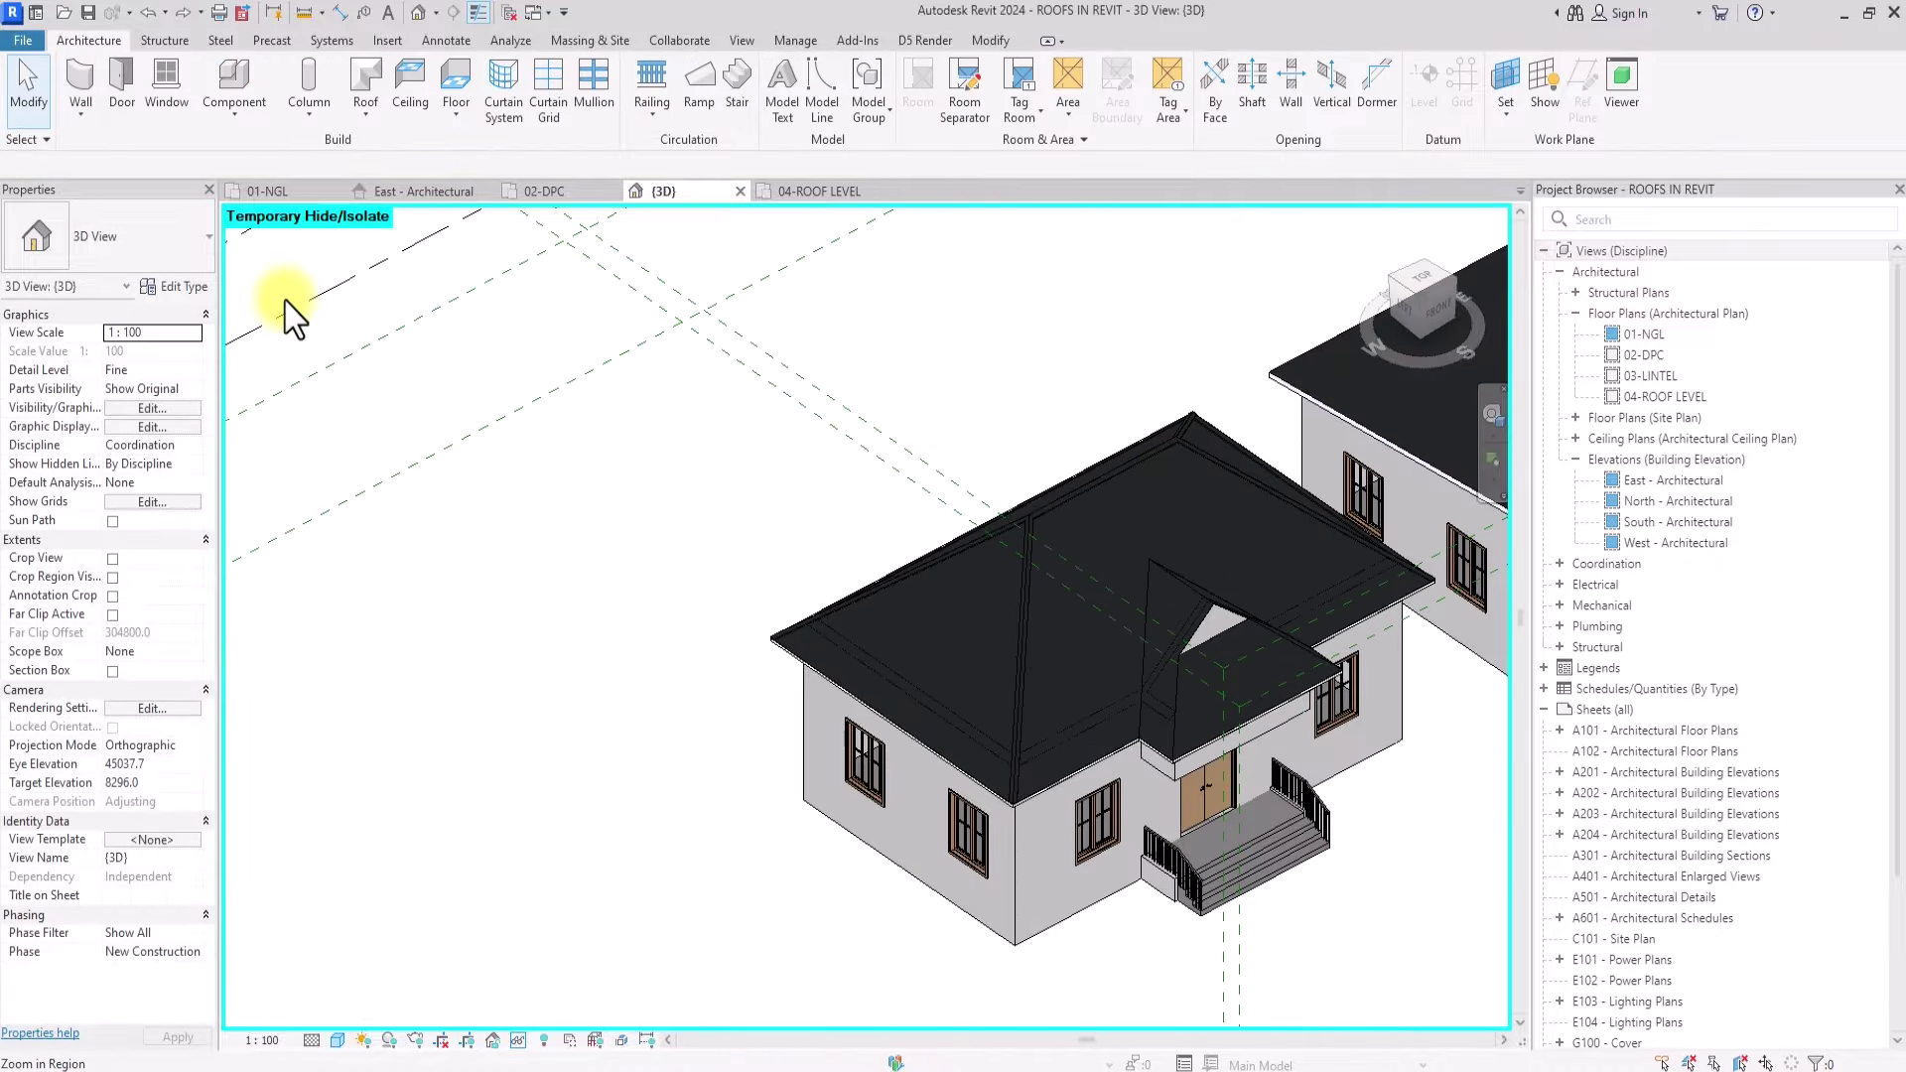